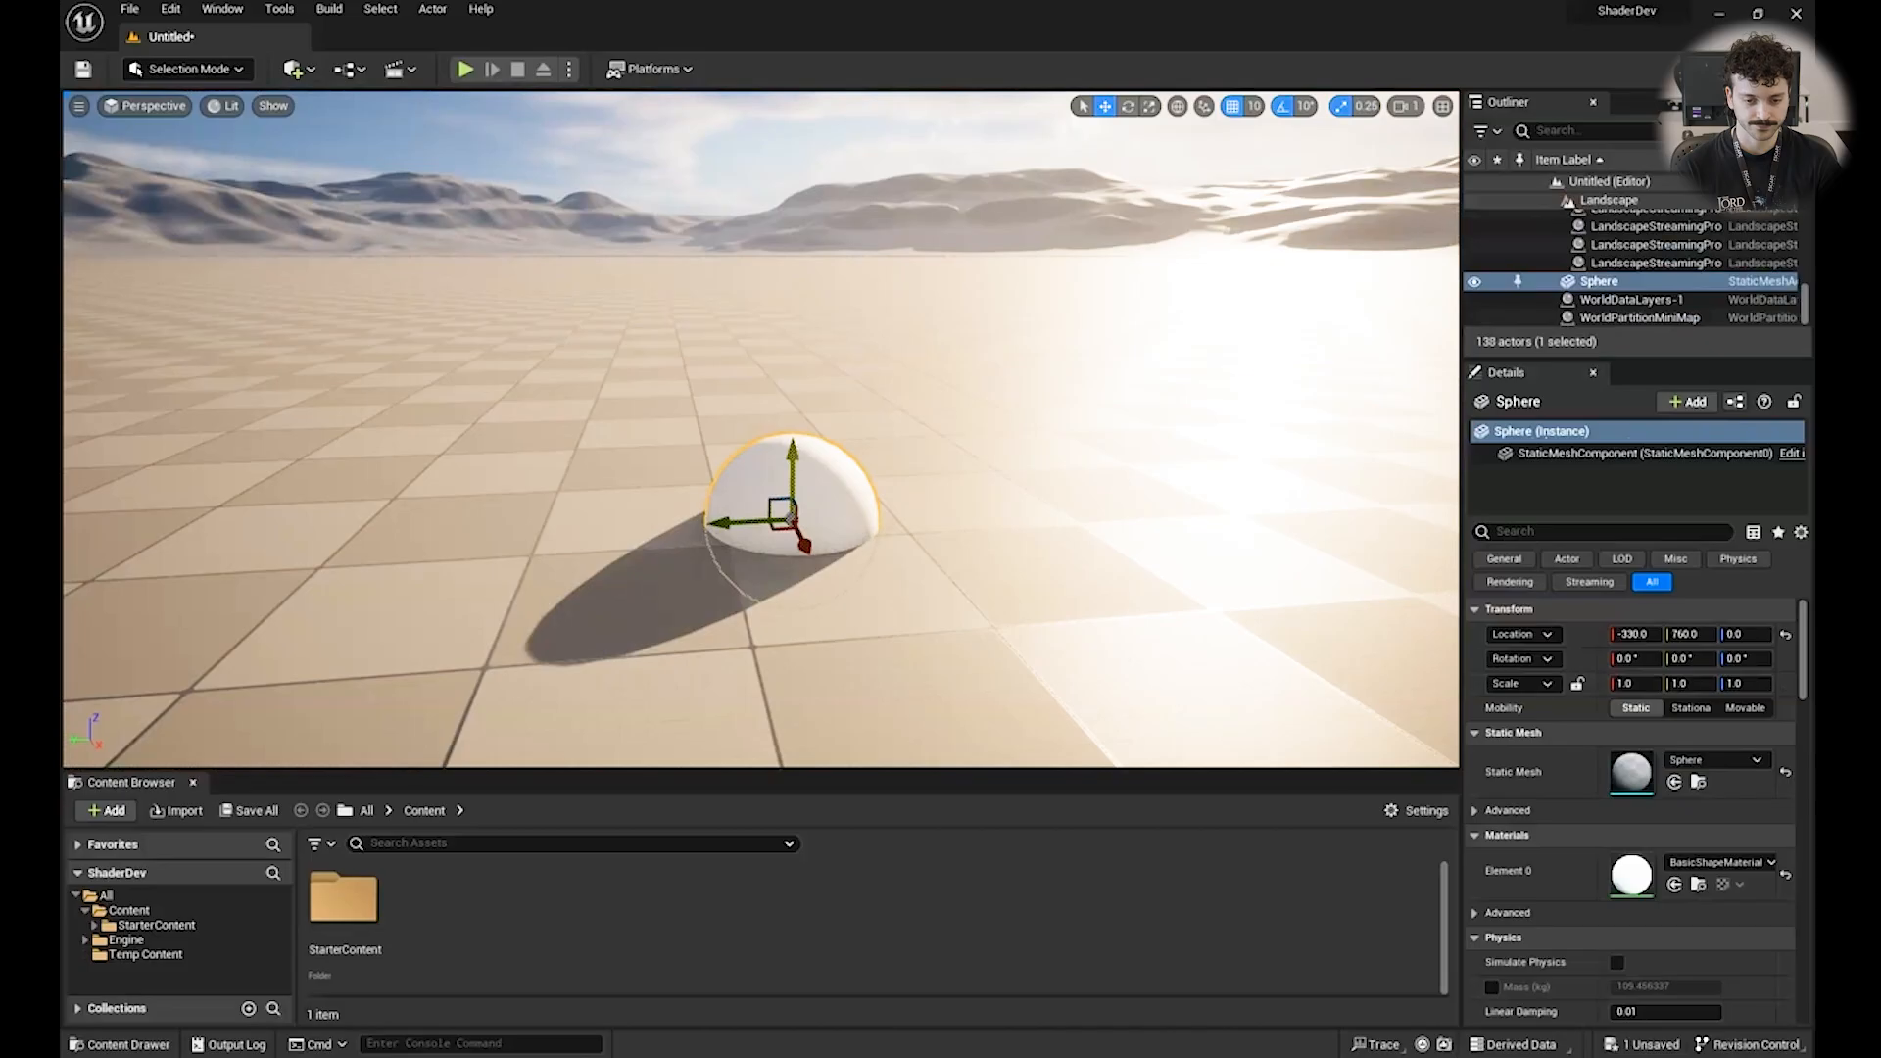
# Create a new material named M_Materia in the Content folder.
pyautogui.rightClick(500, 919)
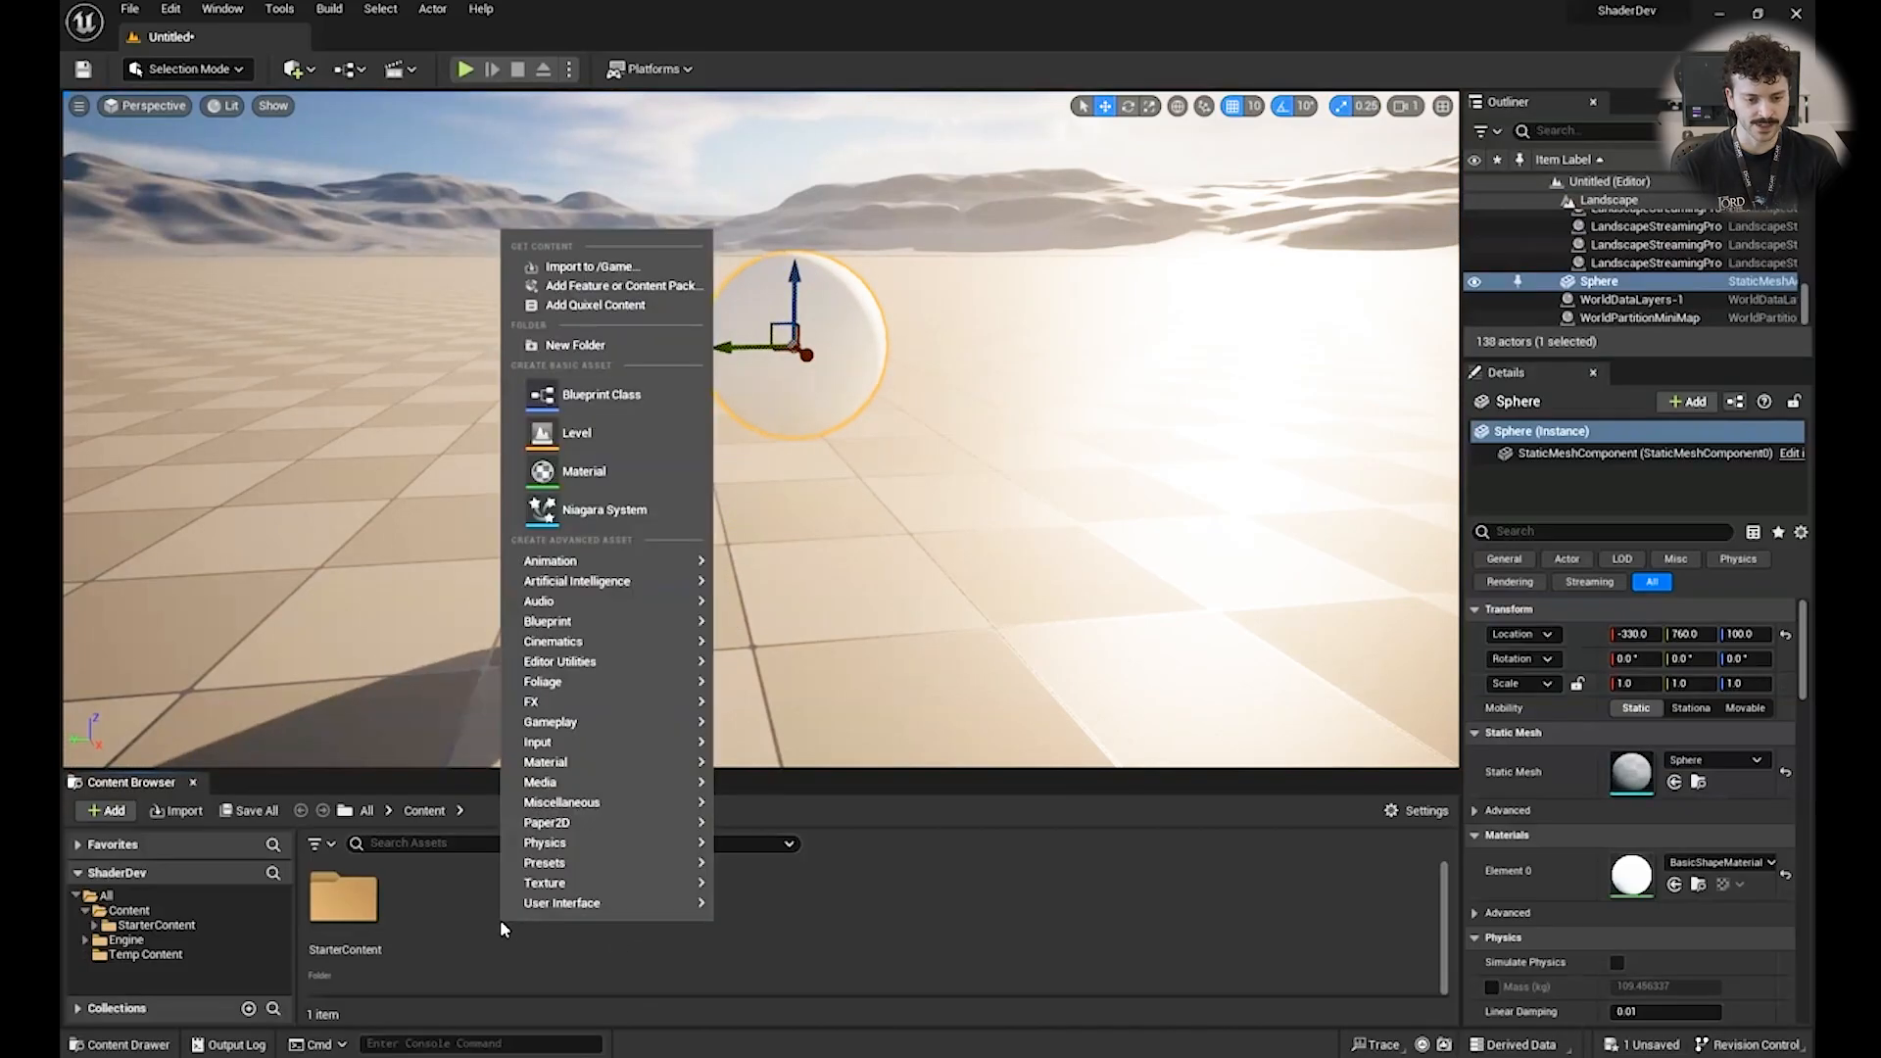
pyautogui.click(580, 471)
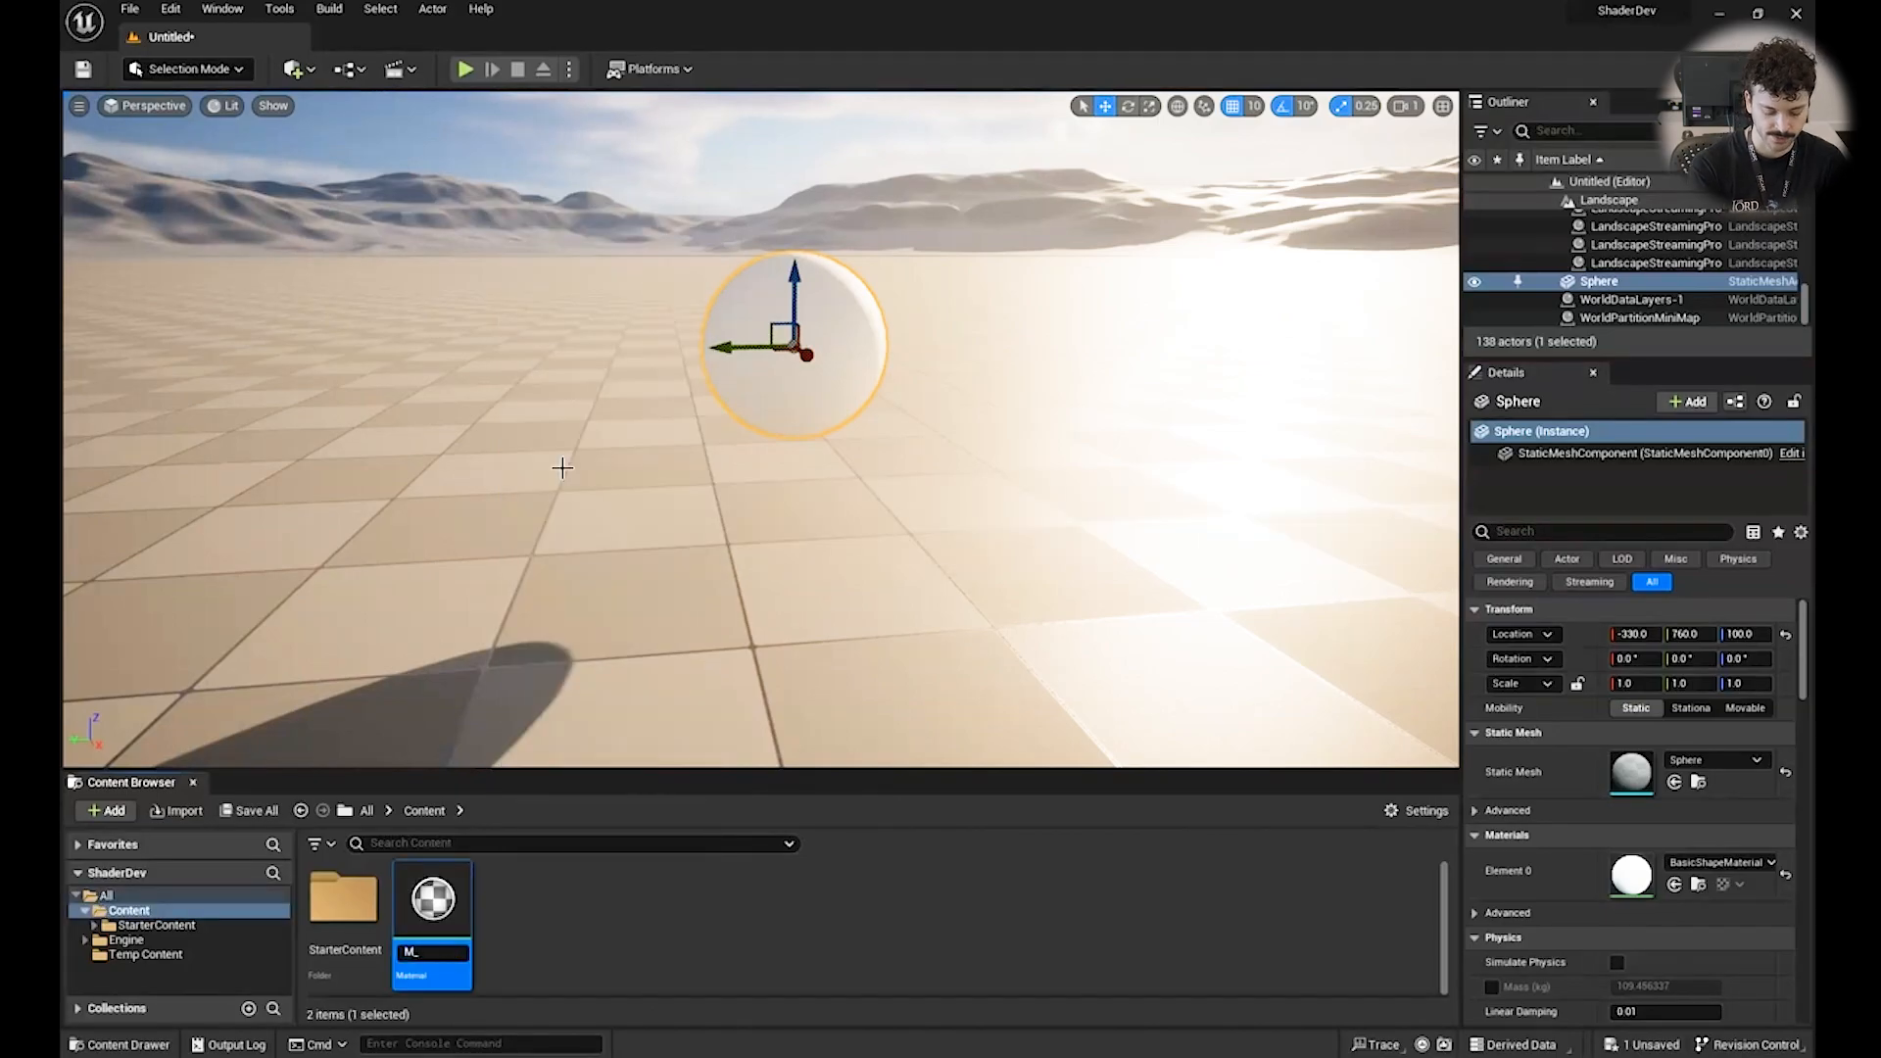
pyautogui.write('M_Material')
pyautogui.press('Return')
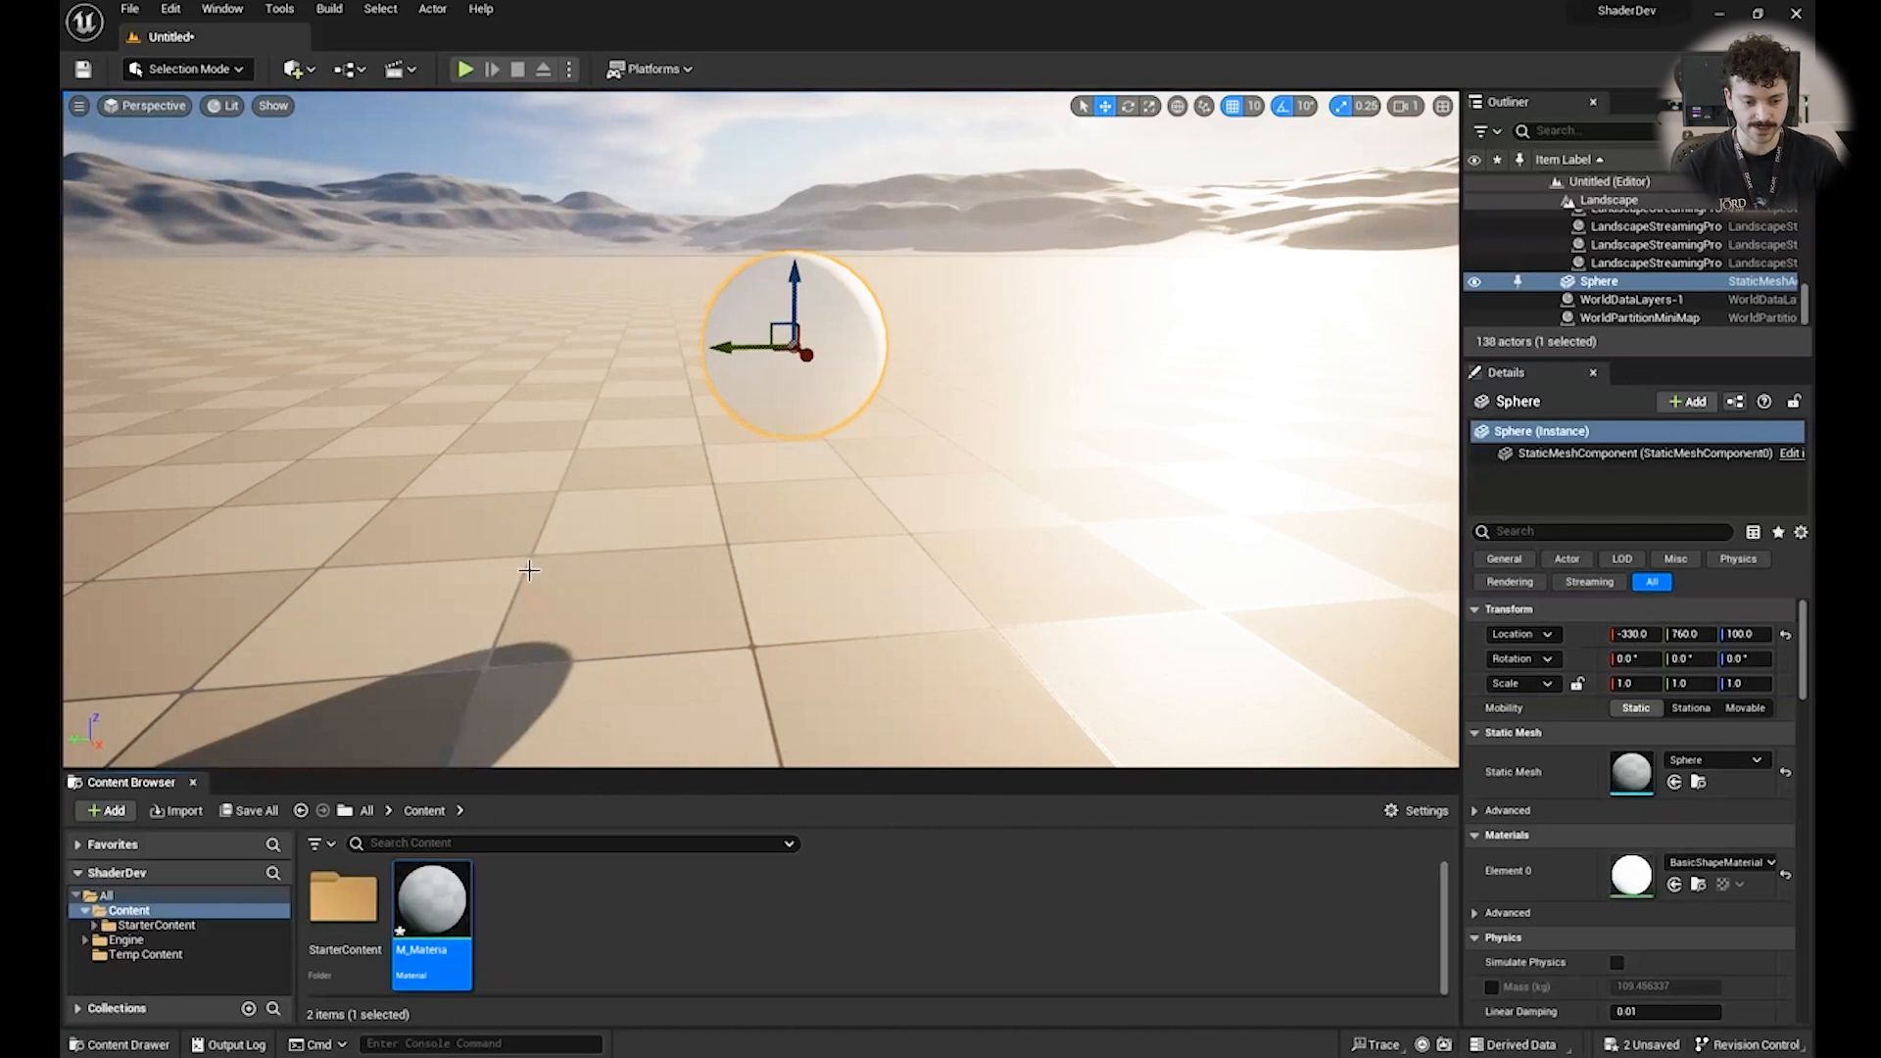
# Assign M_Materia to the sphere in the level, then open the material for editing in a resized floating window.
pyautogui.moveTo(432, 897); pyautogui.dragTo(800, 378)
pyautogui.moveTo(799, 527); pyautogui.dragTo(897, 526, button='right')
pyautogui.doubleClick(437, 932)
pyautogui.moveTo(1043, 349); pyautogui.dragTo(778, 115)
pyautogui.moveTo(1710, 977); pyautogui.dragTo(1754, 1024)
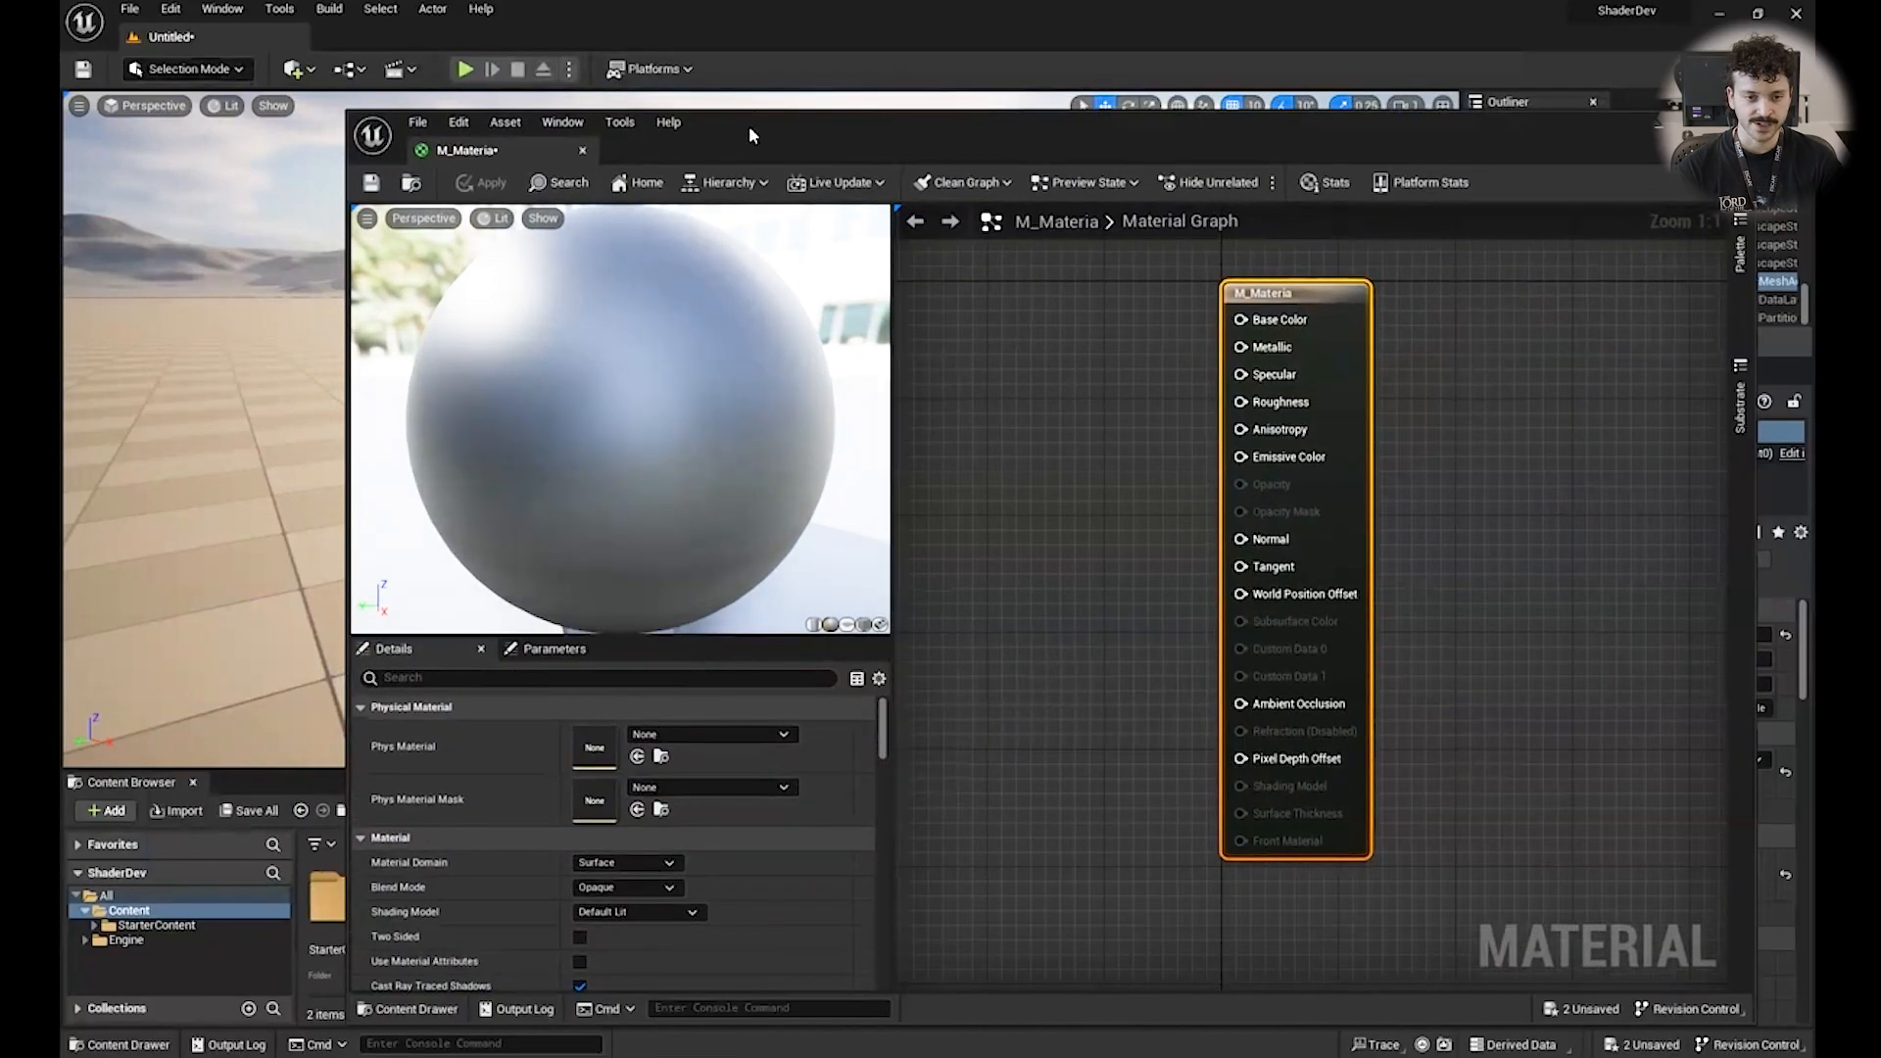
pyautogui.moveTo(749, 126); pyautogui.dragTo(725, 120)
# Preview the material on the cylinder, sphere, plane and cube primitives, try a custom mesh, and return to the sphere.
pyautogui.moveTo(650, 387)
pyautogui.mouseDown()
pyautogui.moveTo(714, 437)
pyautogui.moveTo(633, 371)
pyautogui.moveTo(613, 323)
pyautogui.moveTo(685, 353)
pyautogui.moveTo(520, 318)
pyautogui.moveTo(622, 385)
pyautogui.mouseUp()
pyautogui.scroll(-5, 632, 371)
pyautogui.scroll(3, 631, 378)
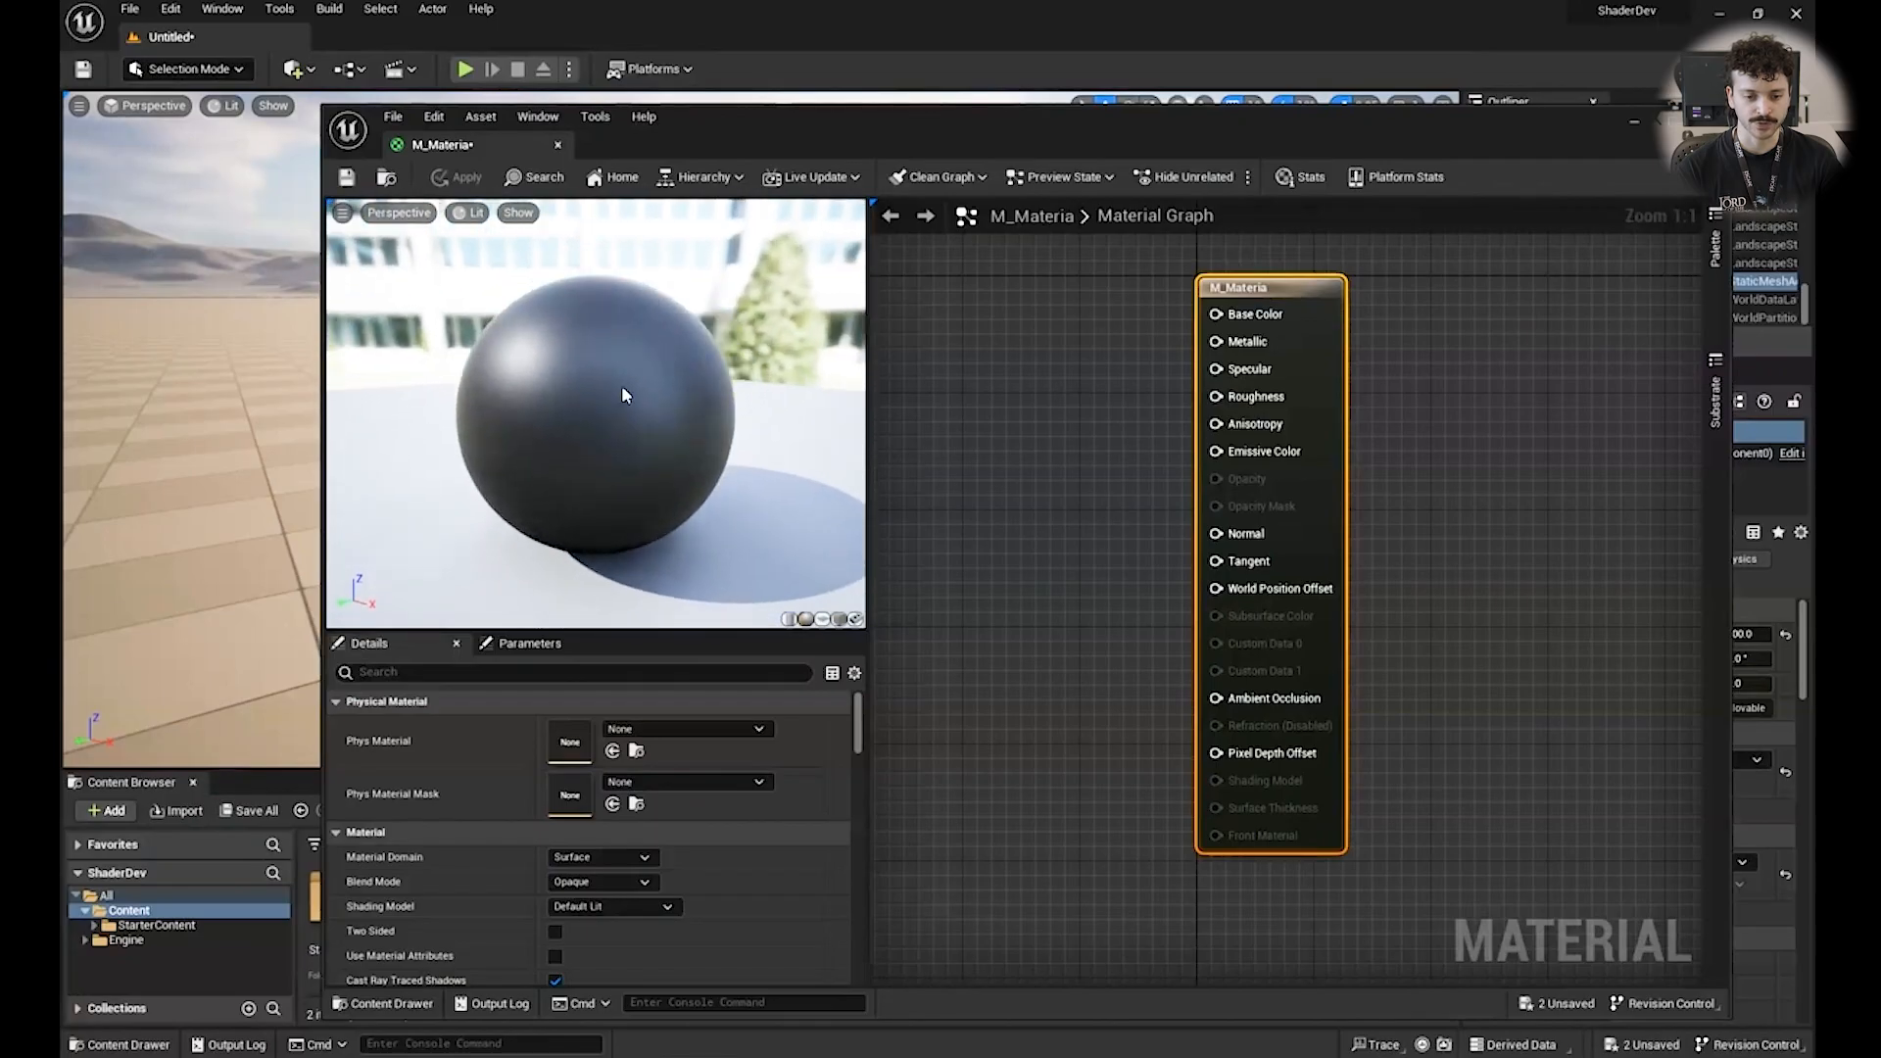
pyautogui.click(788, 619)
pyautogui.click(804, 619)
pyautogui.click(822, 619)
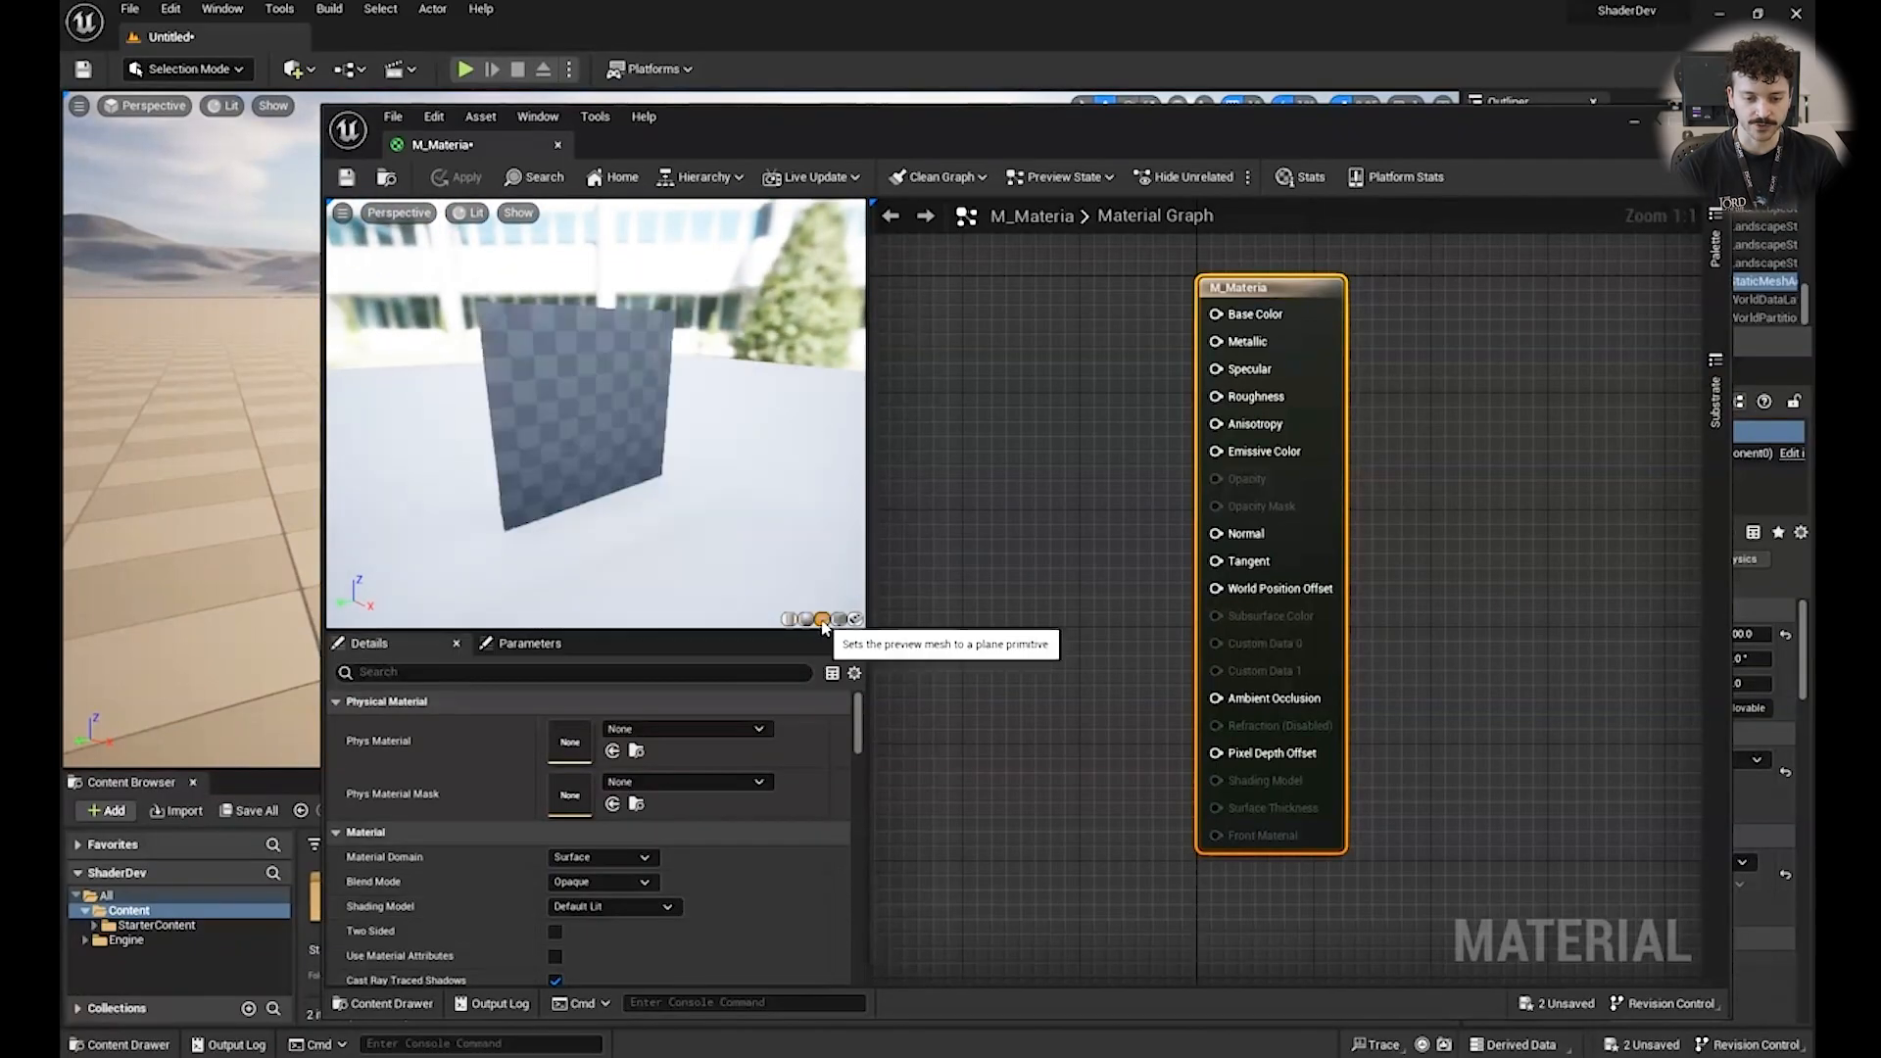
pyautogui.click(839, 619)
pyautogui.click(854, 619)
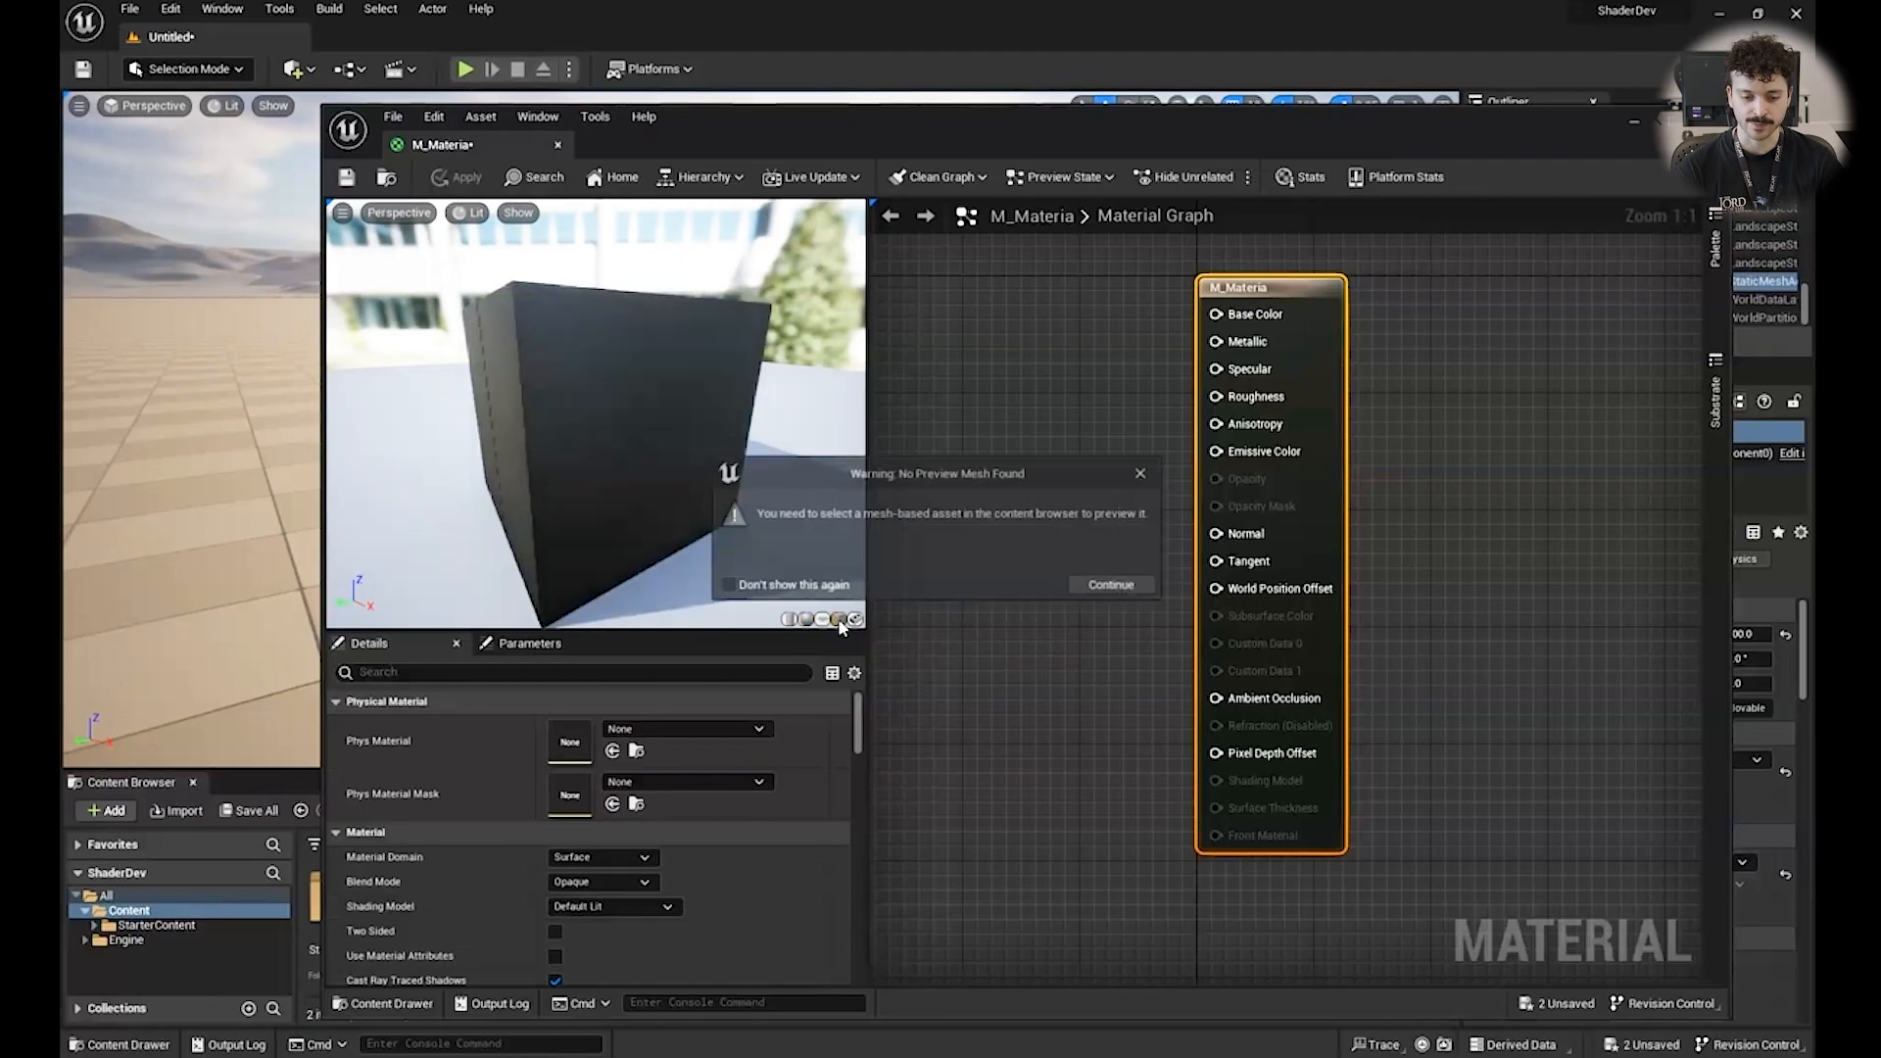
pyautogui.click(1115, 587)
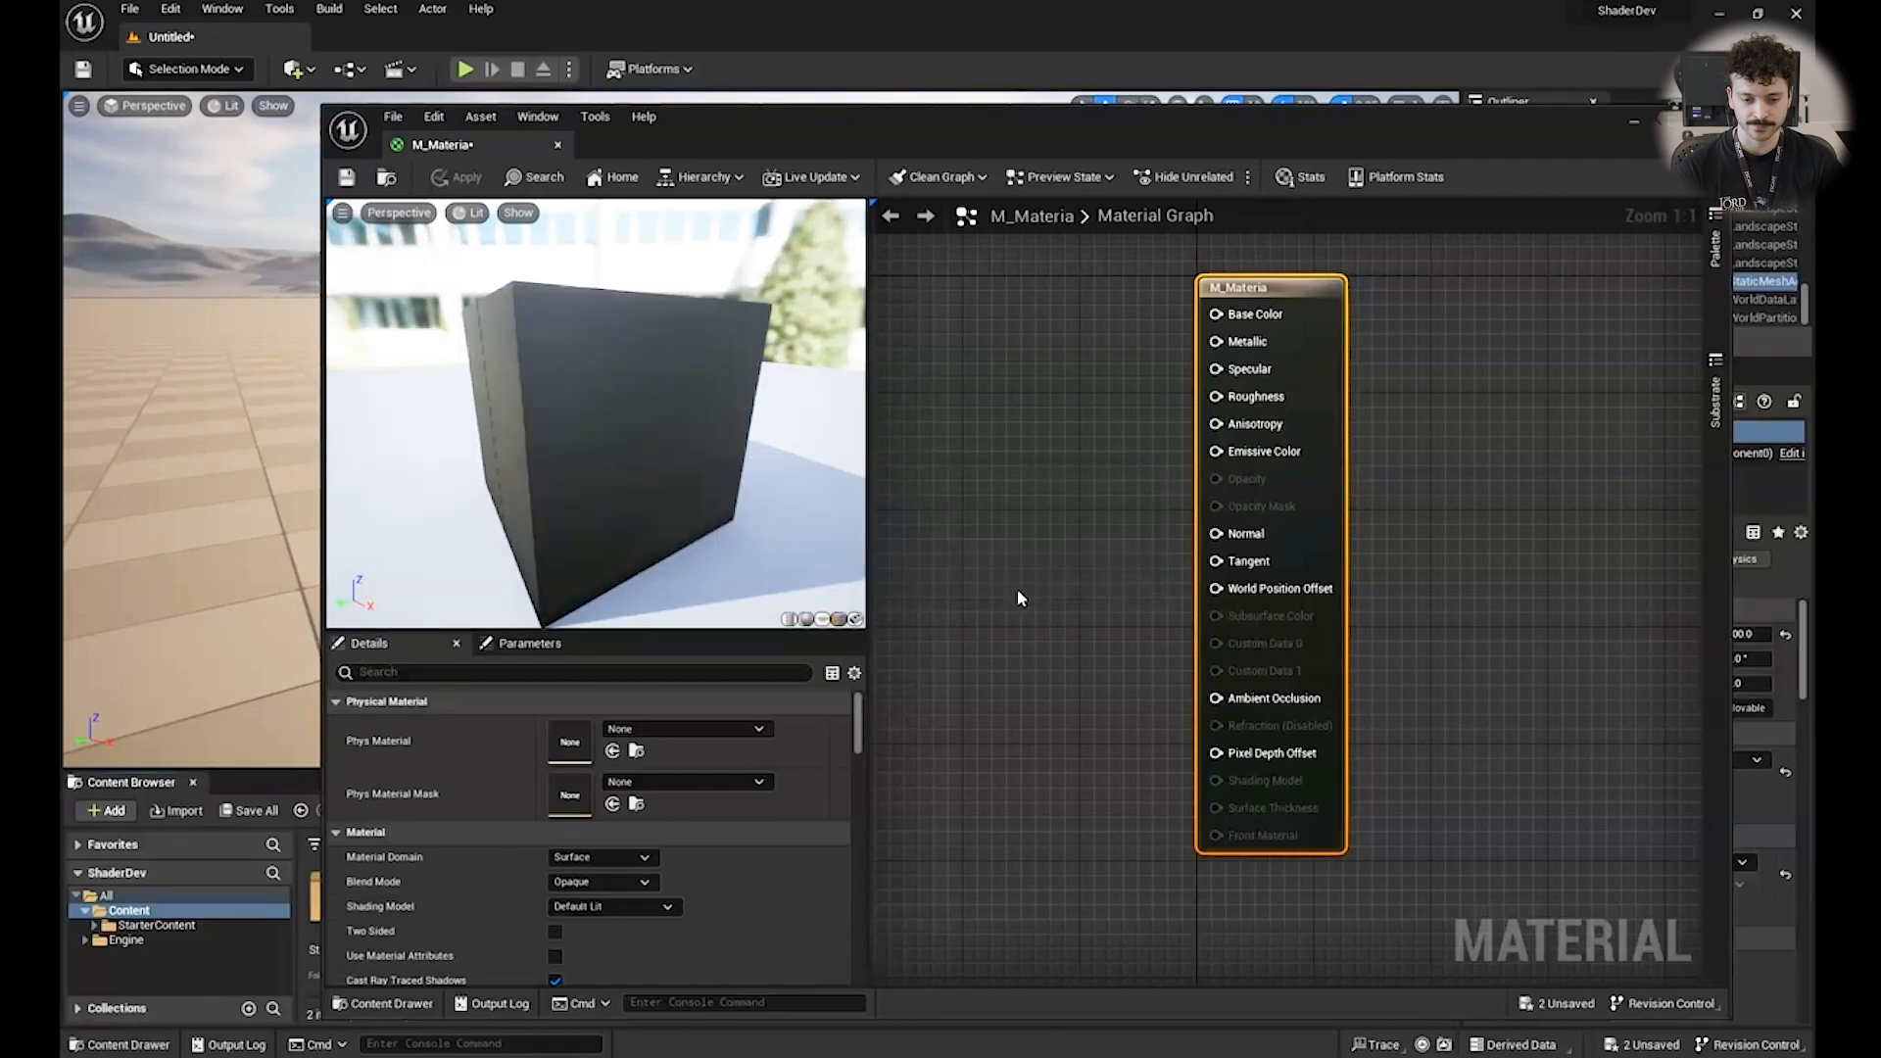
pyautogui.click(822, 619)
pyautogui.click(805, 619)
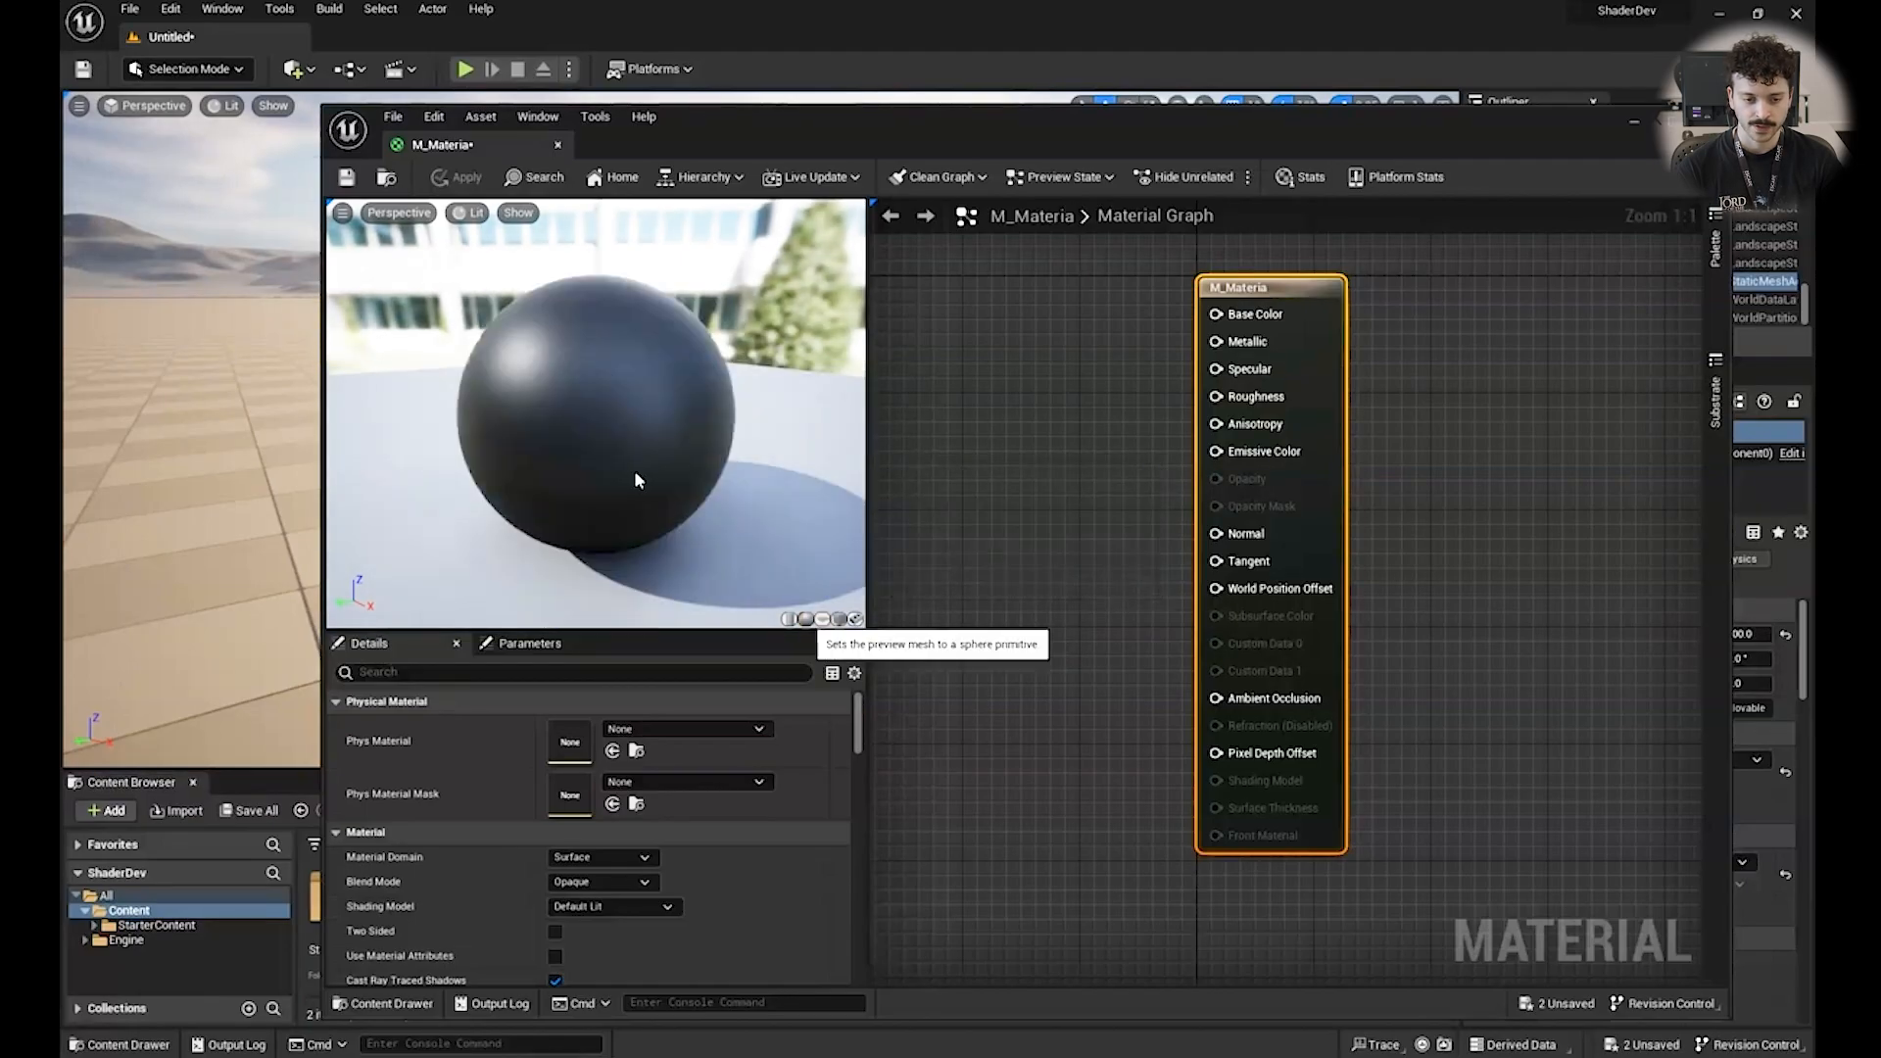
pyautogui.moveTo(635, 480); pyautogui.dragTo(527, 492)
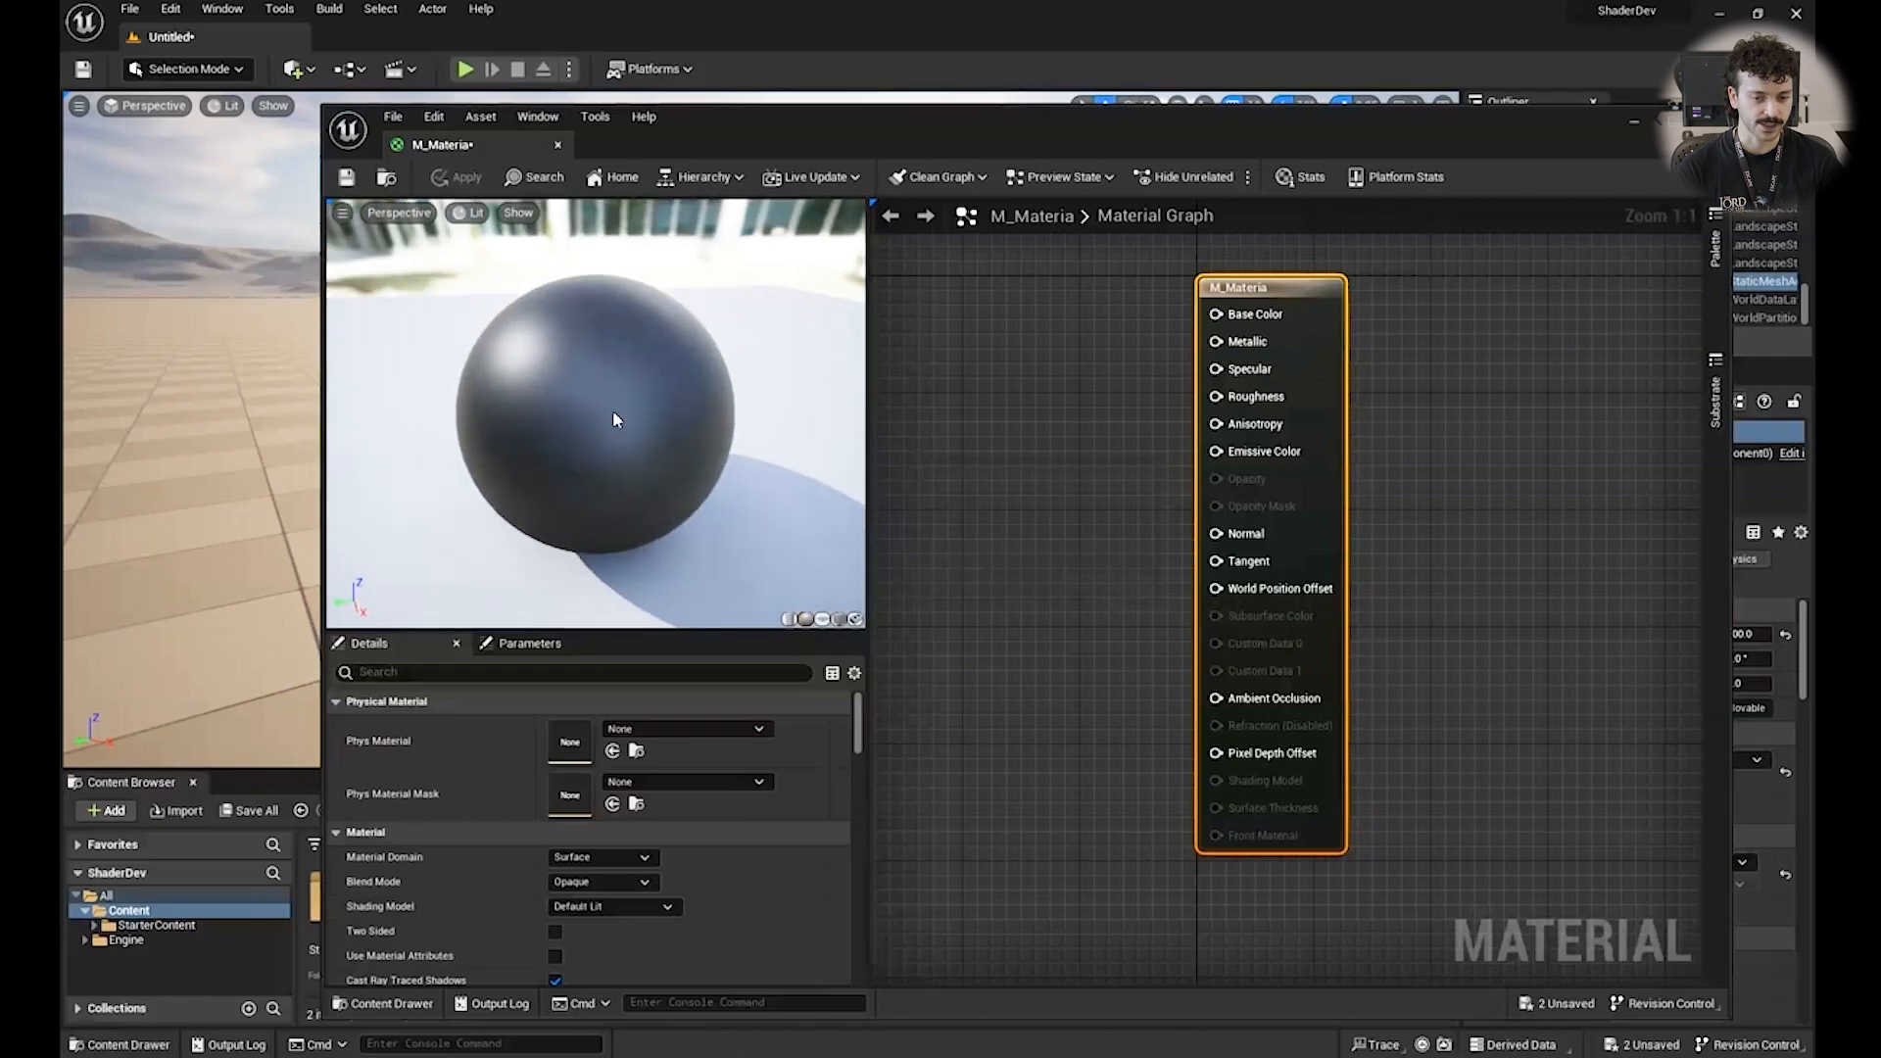
# Reposition and enlarge the material editor window, keep the sphere as preview mesh, and shorten the preview to give the material's properties more room.
pyautogui.moveTo(738, 142); pyautogui.dragTo(688, 91)
pyautogui.moveTo(1676, 967); pyautogui.dragTo(1715, 1006)
pyautogui.click(760, 590)
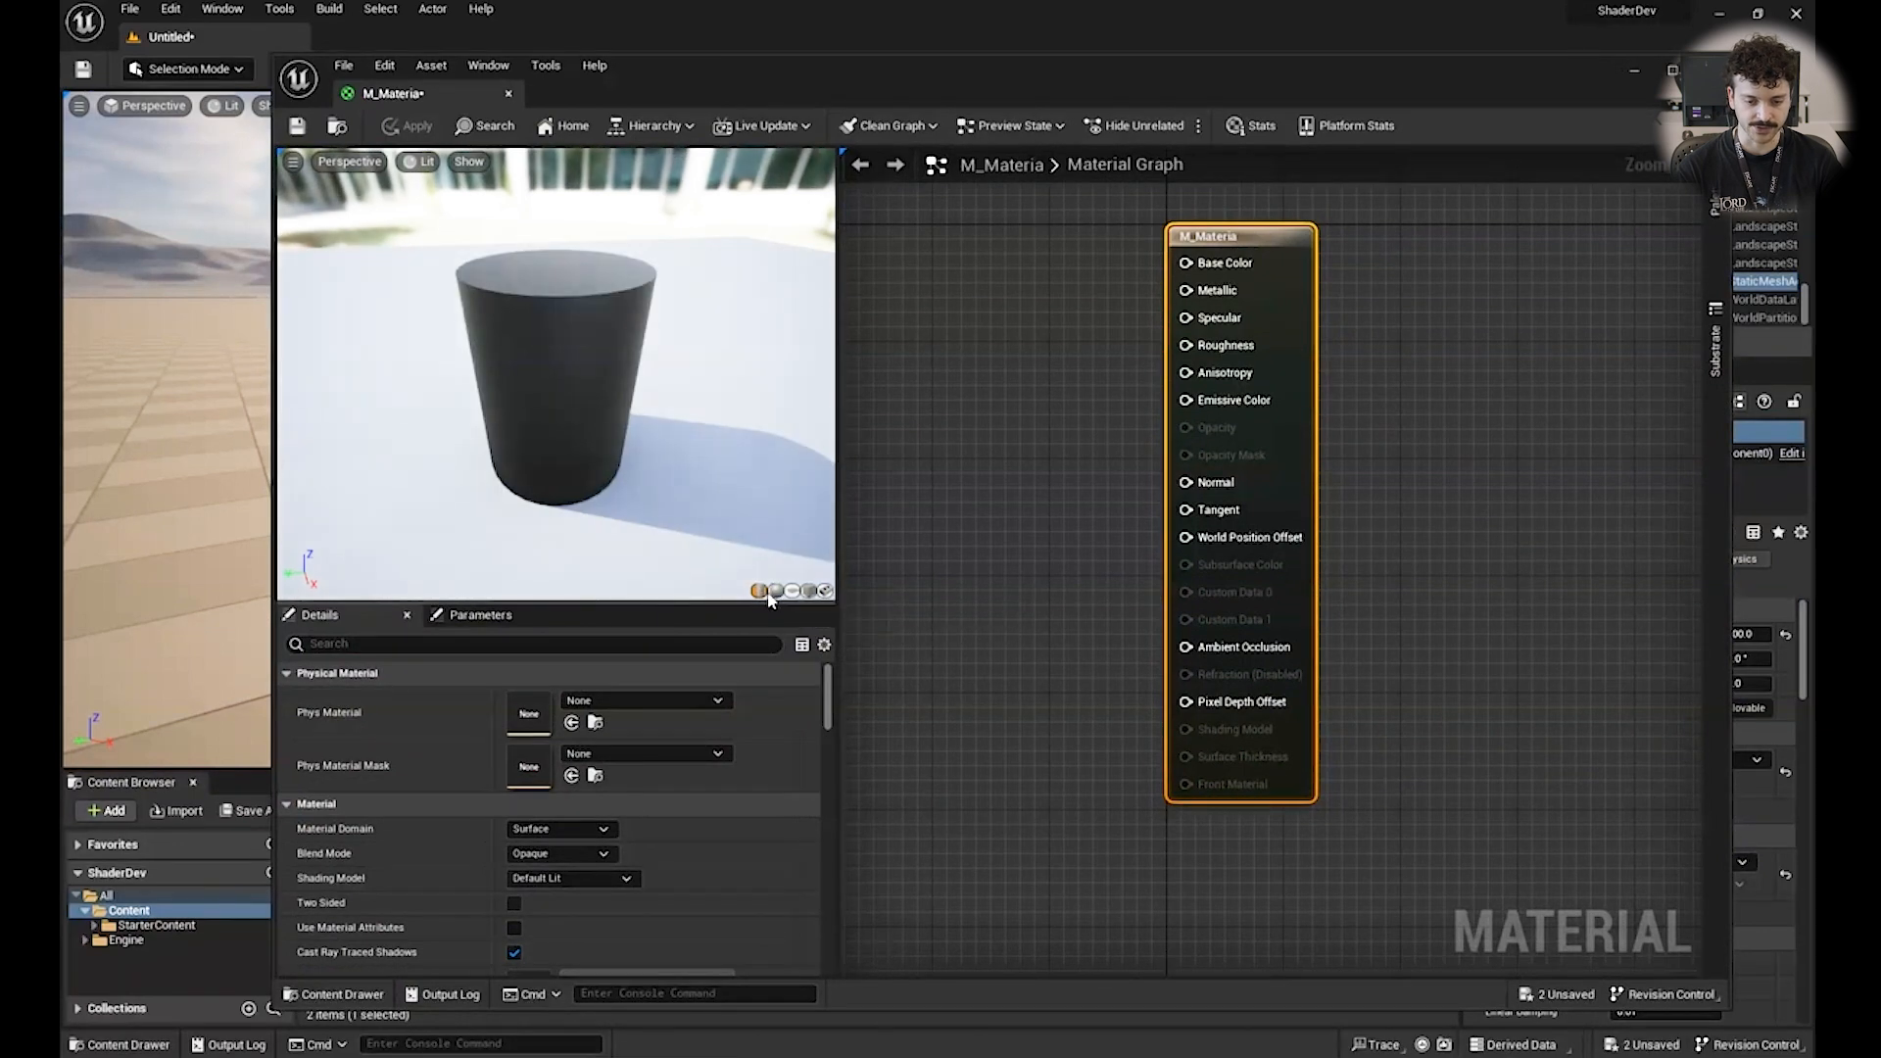
pyautogui.click(776, 591)
pyautogui.moveTo(765, 603); pyautogui.dragTo(774, 511)
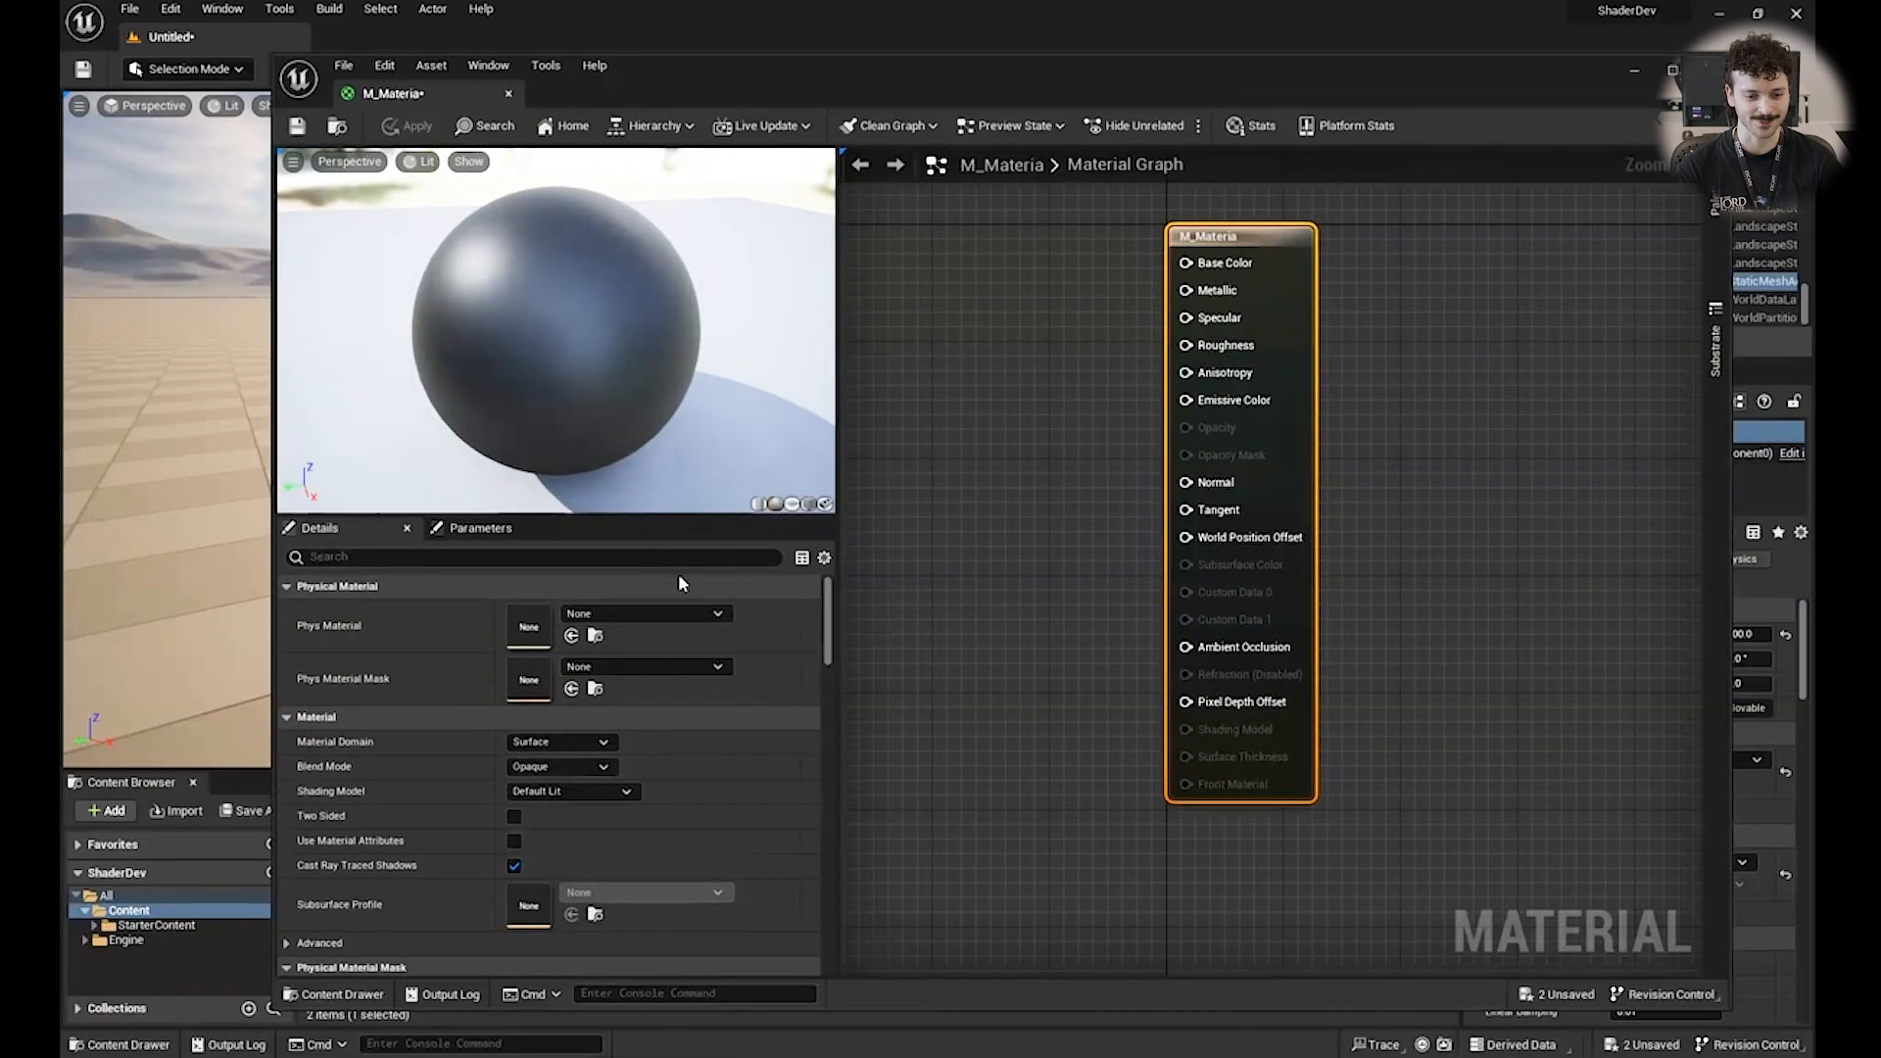
# Examine the material's general properties and the inputs of its main node in the graph.
pyautogui.moveTo(1125, 559); pyautogui.dragTo(1088, 643, button='right')
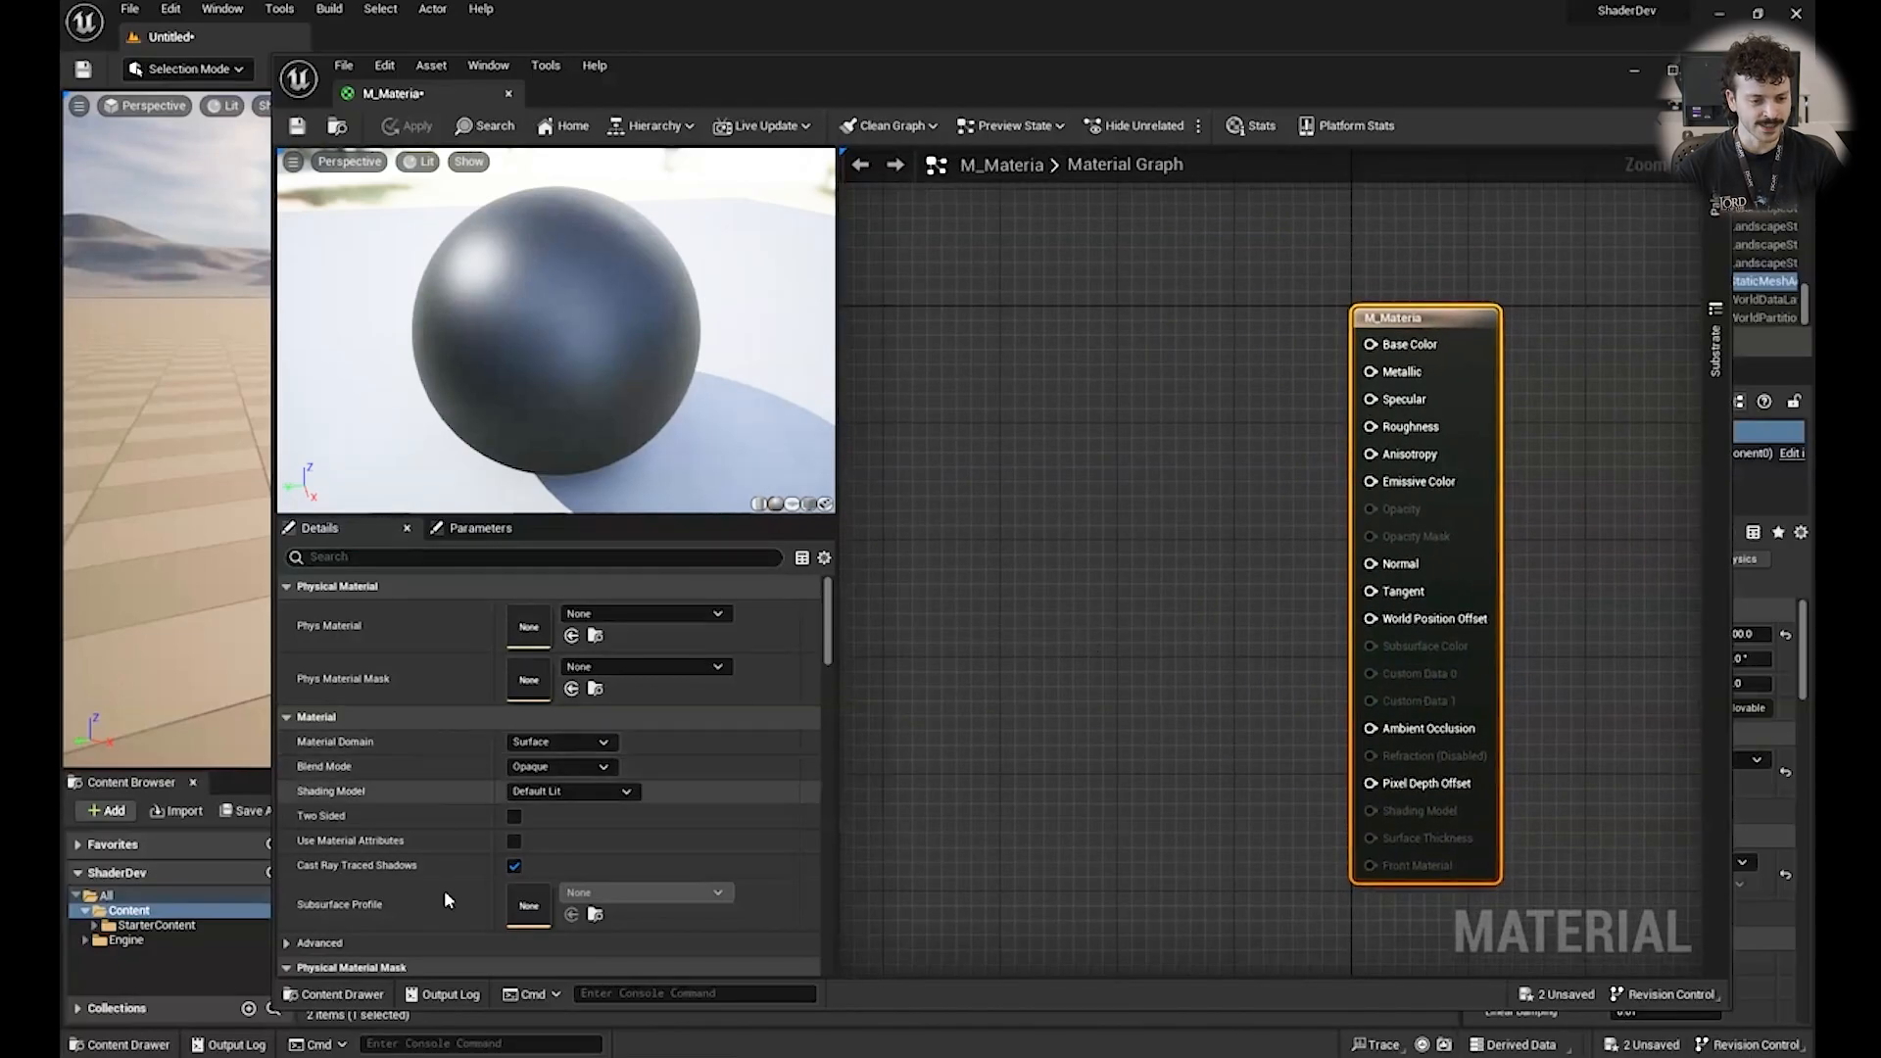
pyautogui.scroll(-3, 551, 690)
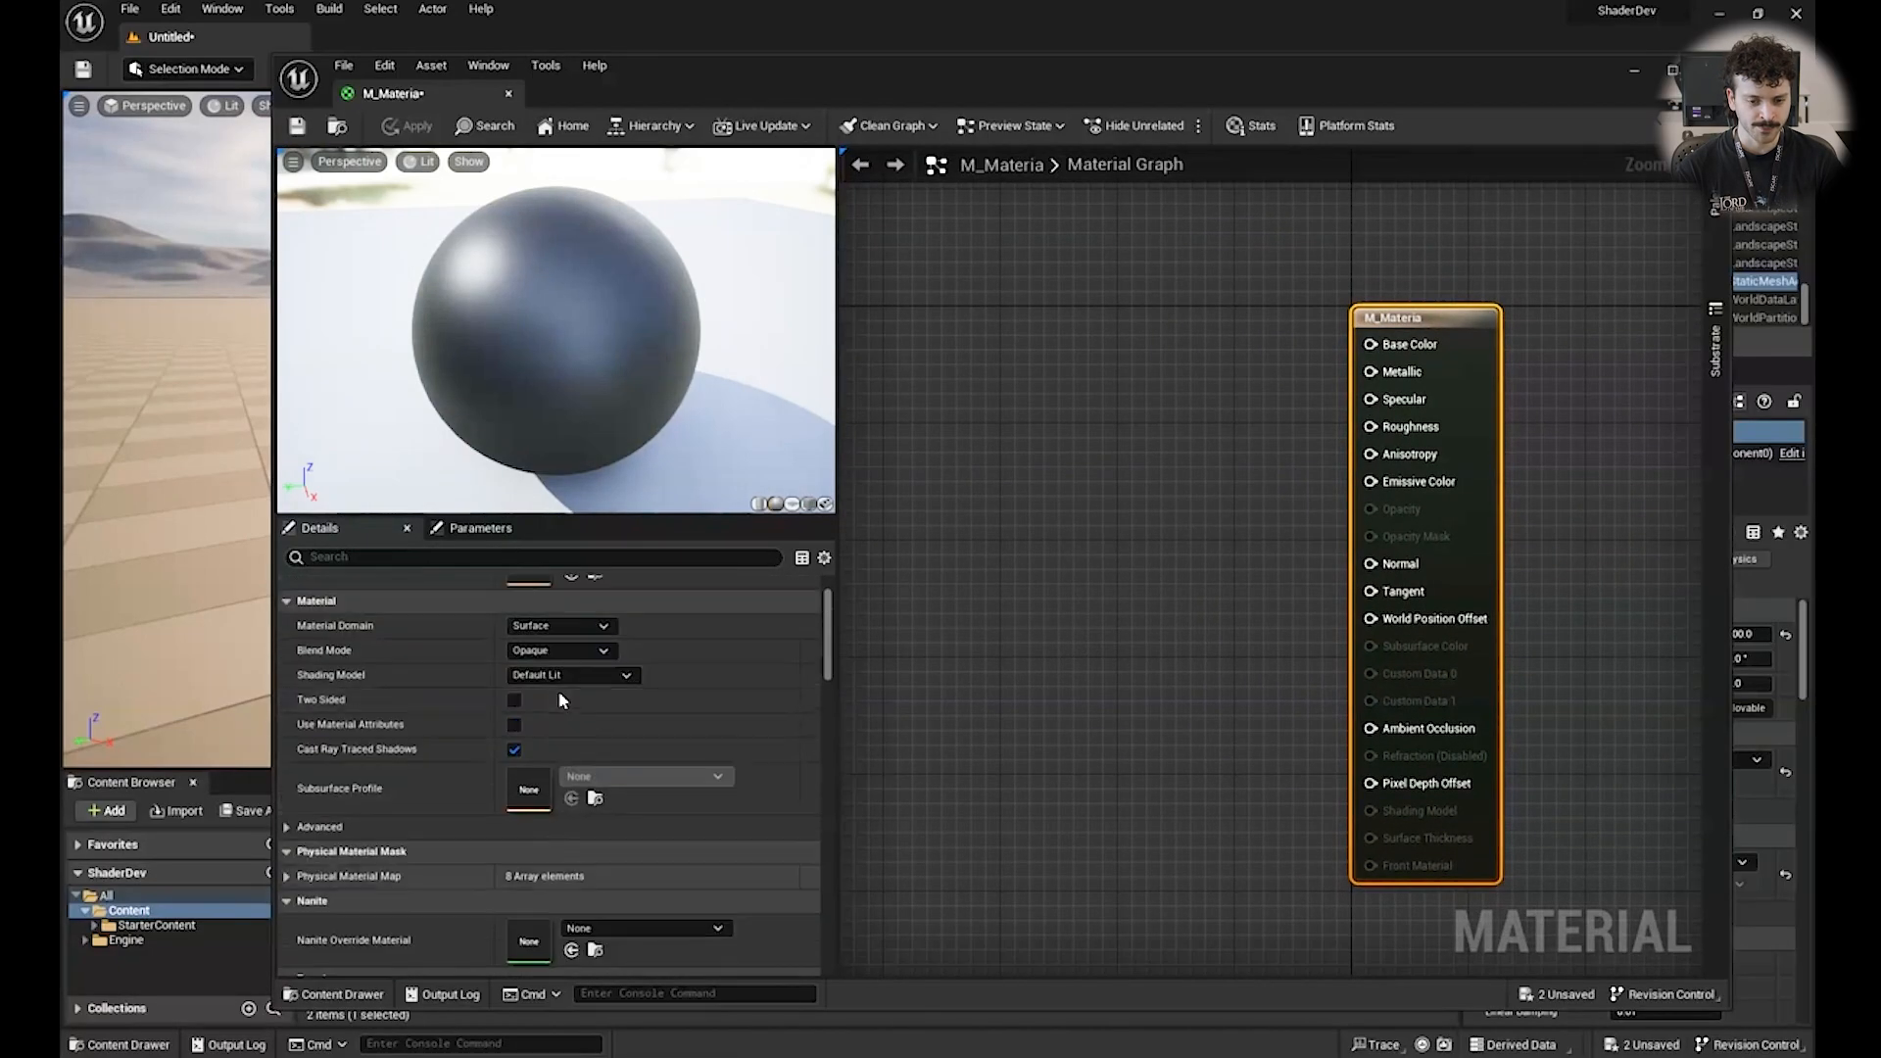
pyautogui.scroll(3, 557, 691)
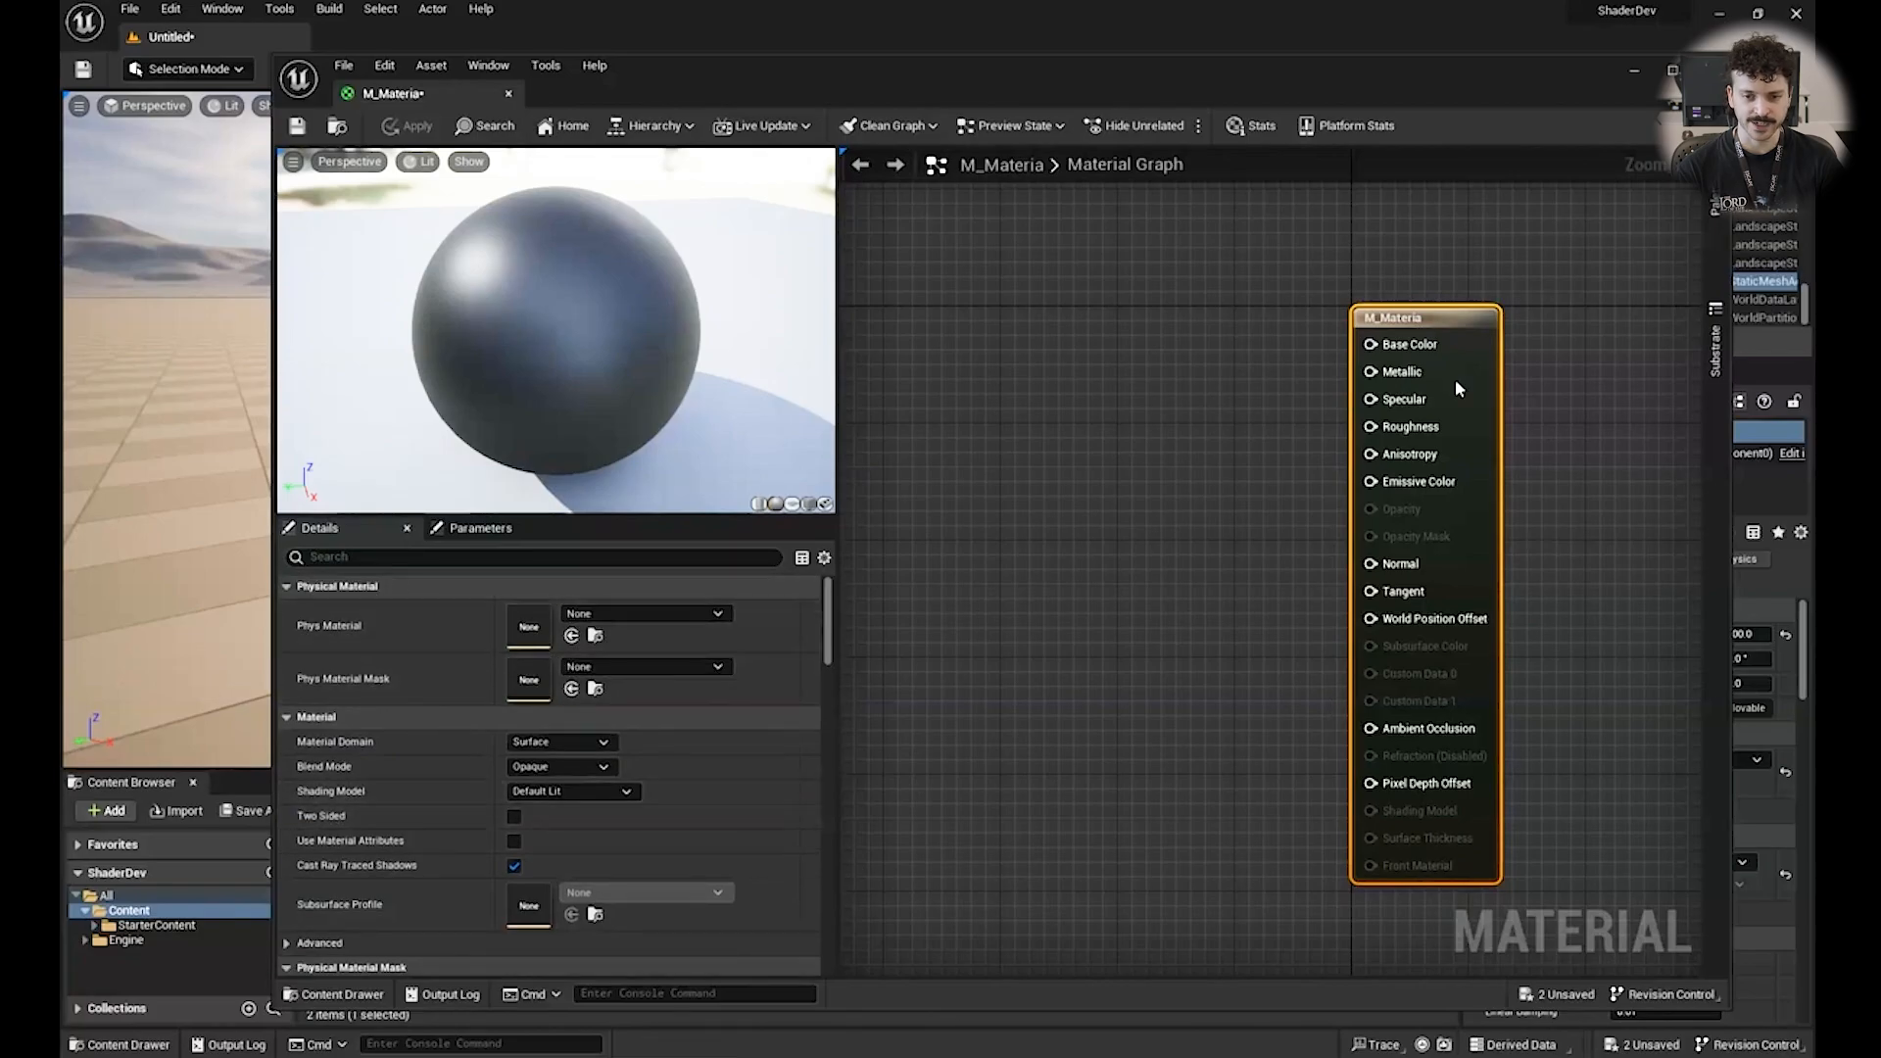
pyautogui.click(1136, 427)
pyautogui.moveTo(1023, 417); pyautogui.dragTo(1195, 429, button='right')
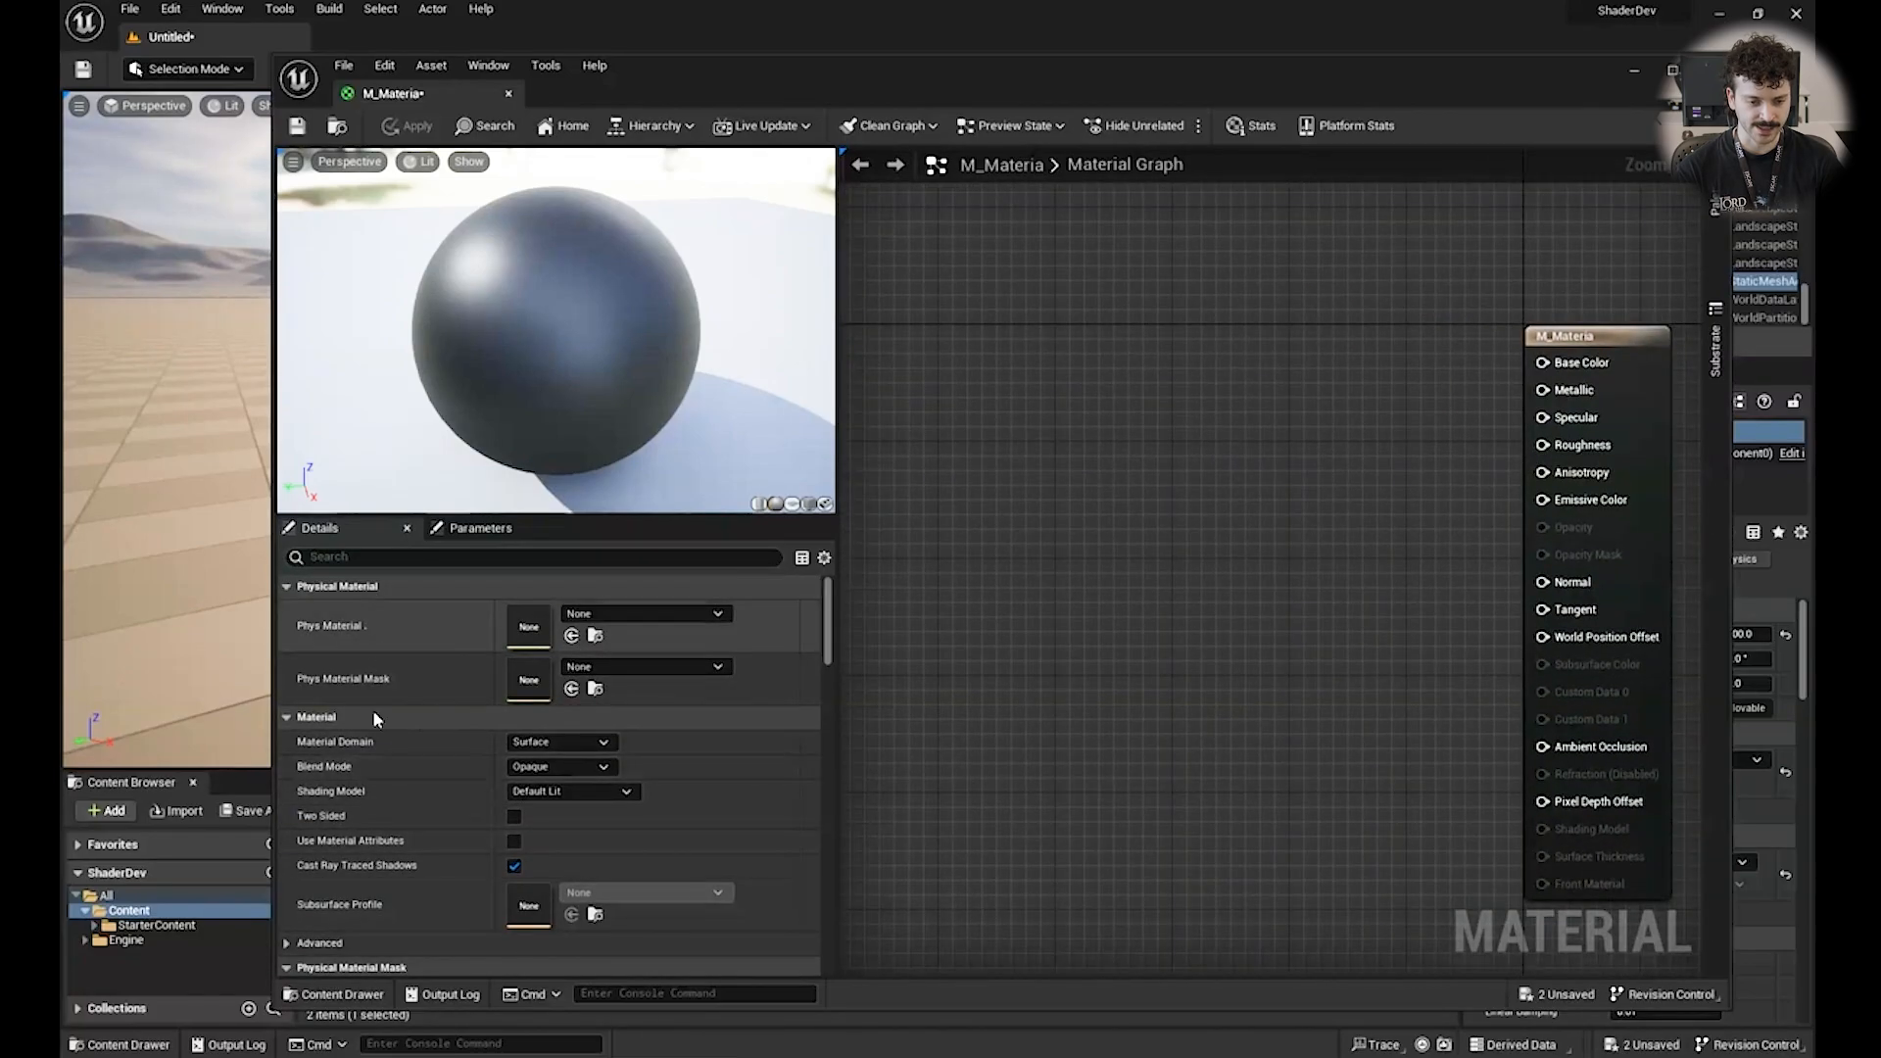
pyautogui.scroll(-3, 386, 790)
pyautogui.scroll(3, 414, 760)
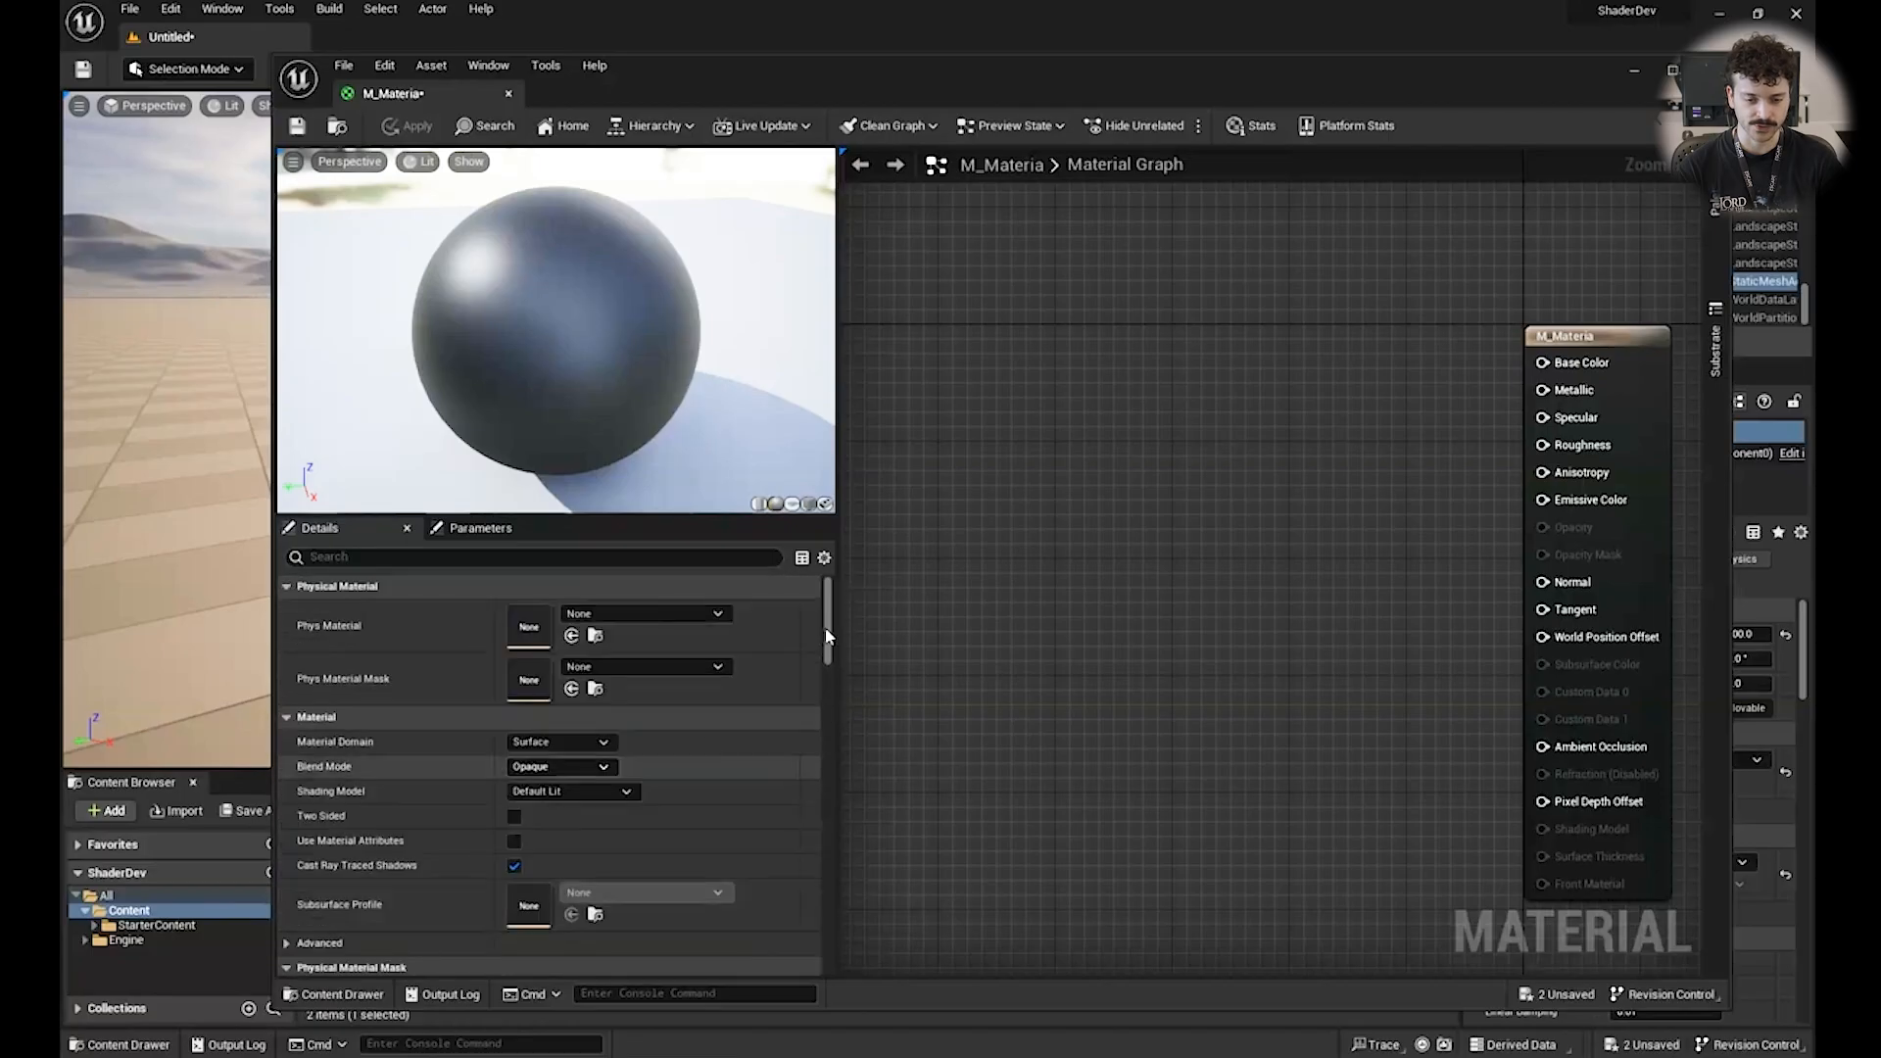
pyautogui.moveTo(828, 612); pyautogui.dragTo(722, 541)
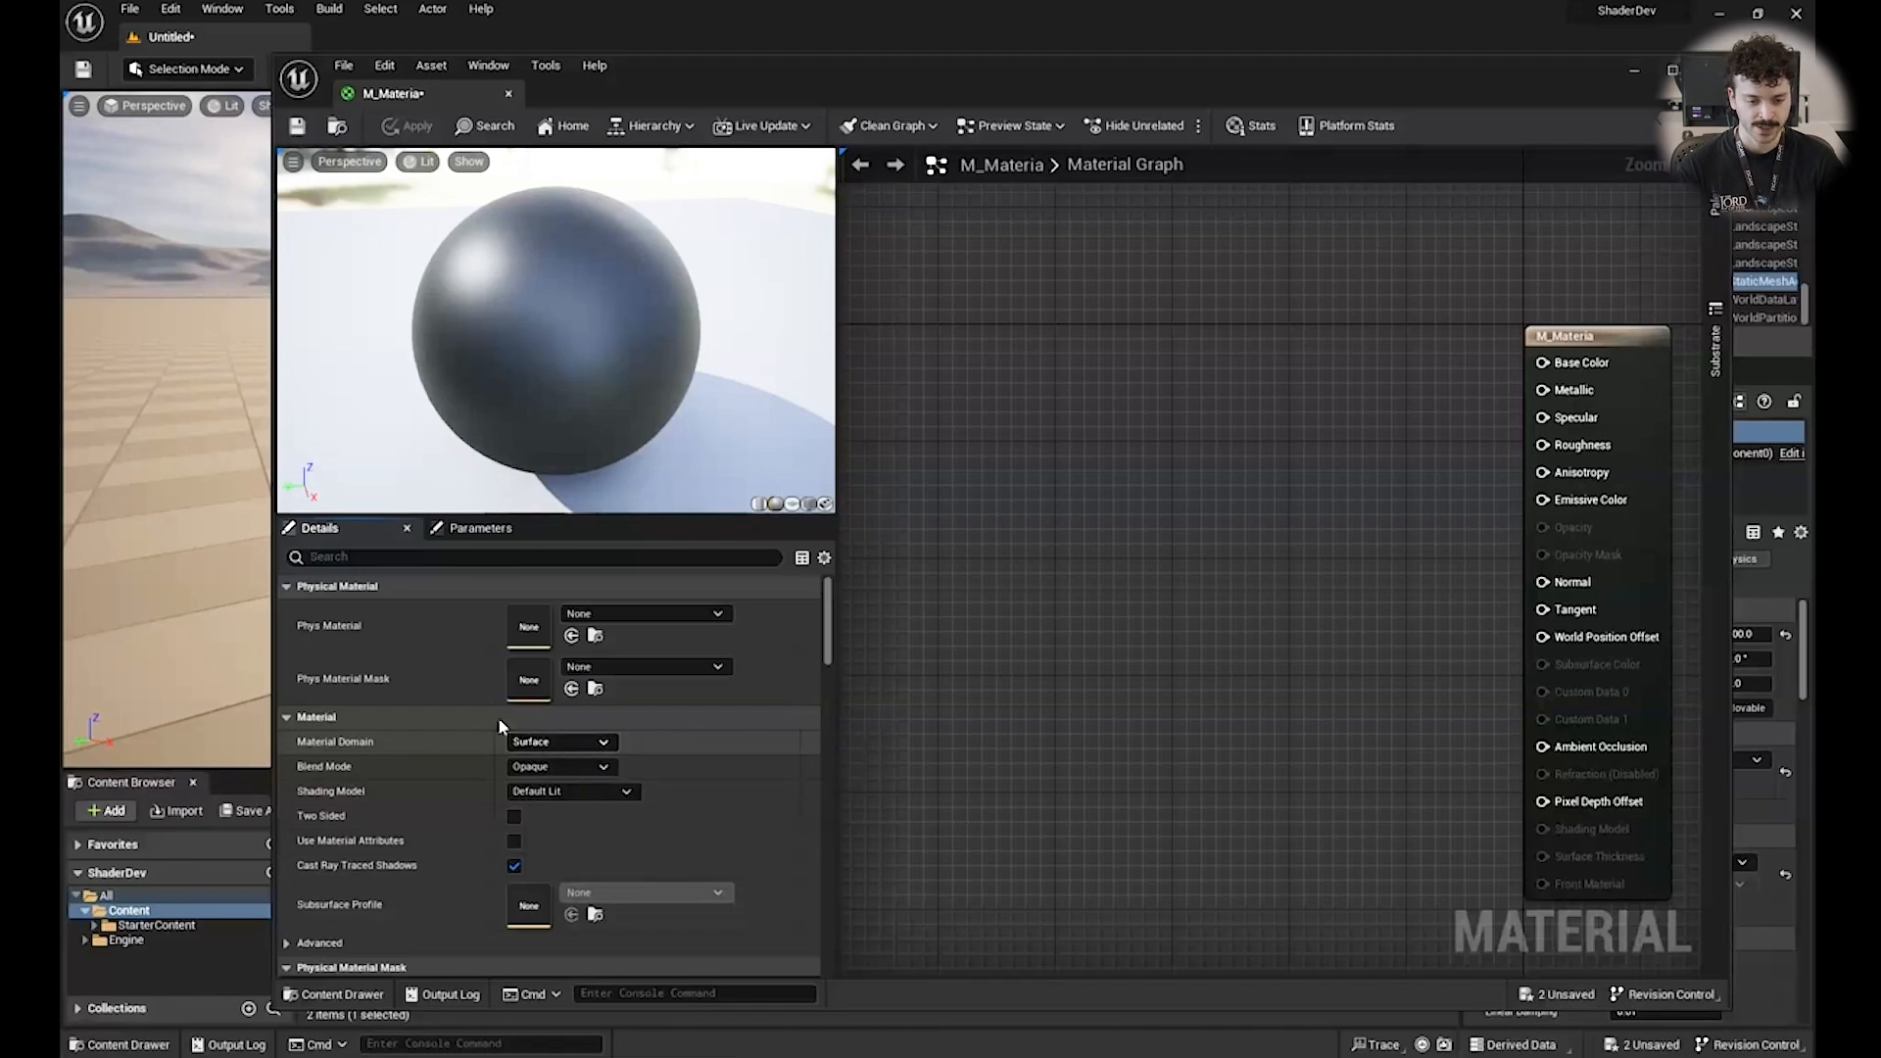
pyautogui.moveTo(1268, 684); pyautogui.dragTo(1209, 630, button='right')
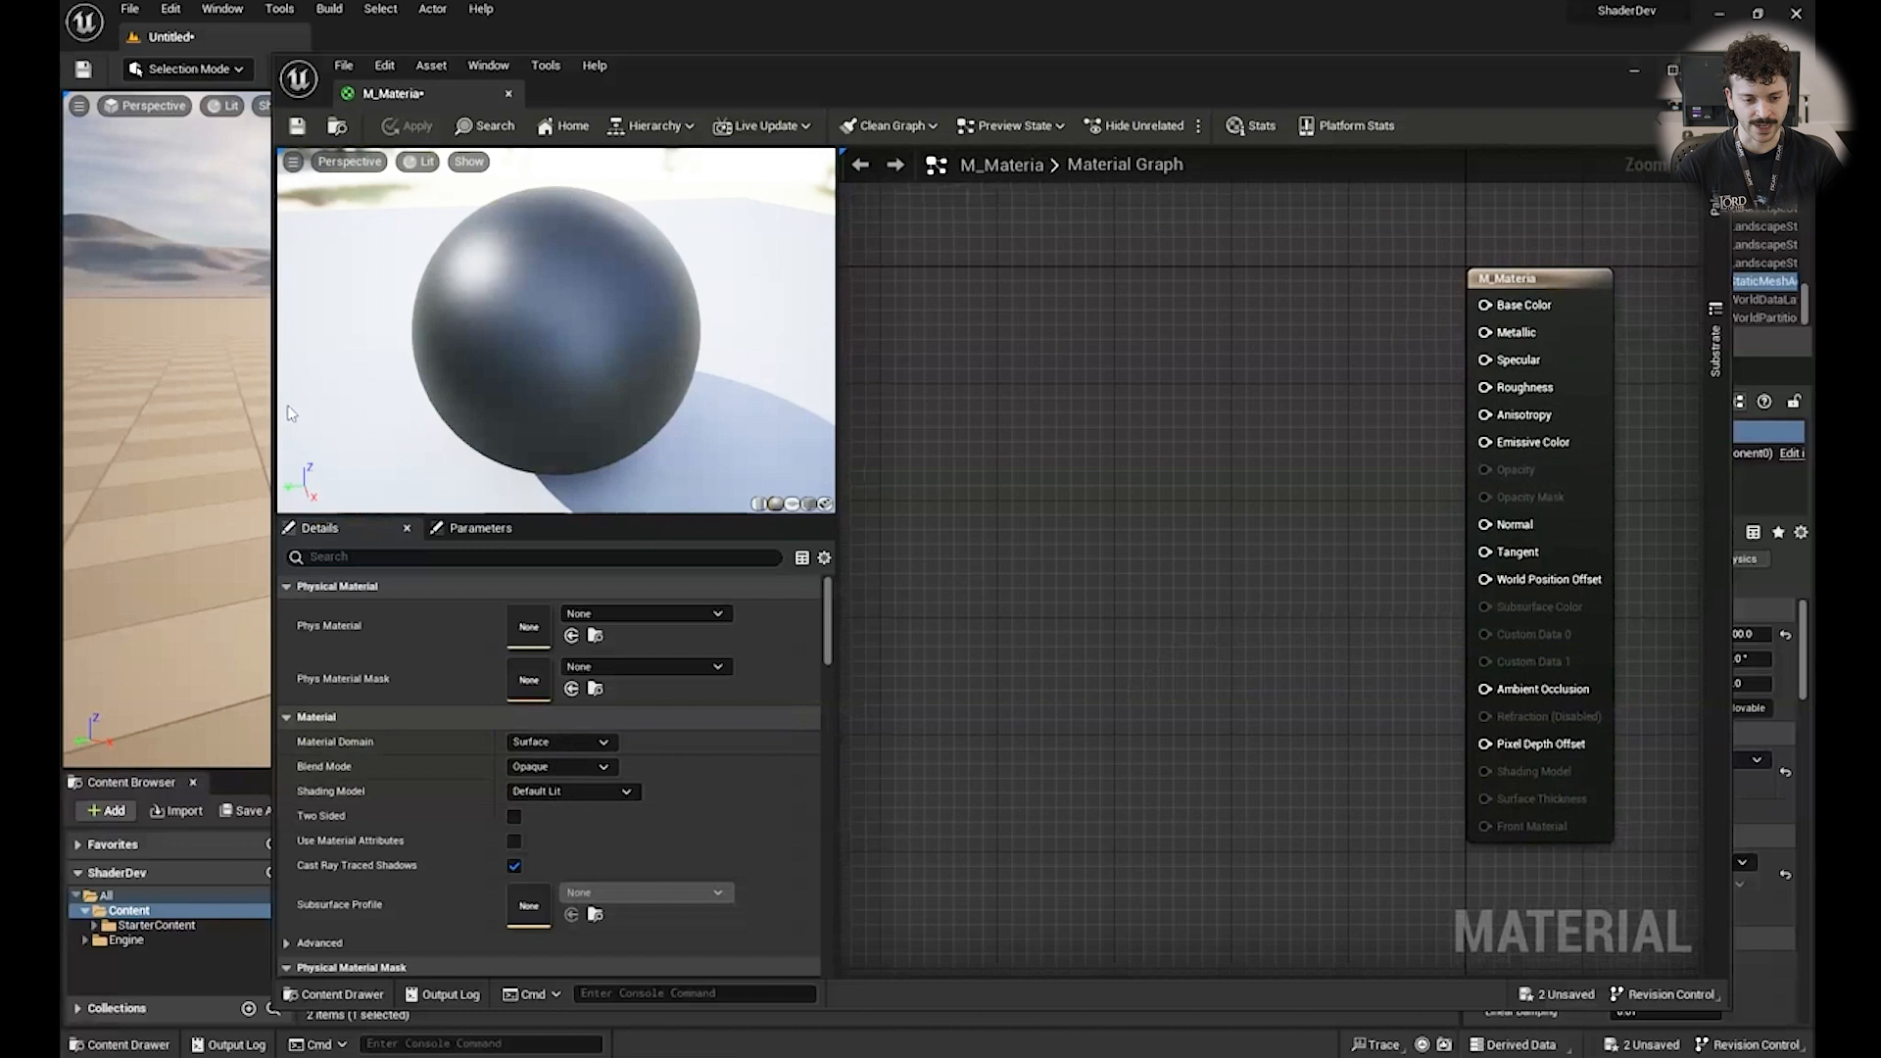
pyautogui.moveTo(1390, 439); pyautogui.dragTo(1266, 453, button='right')
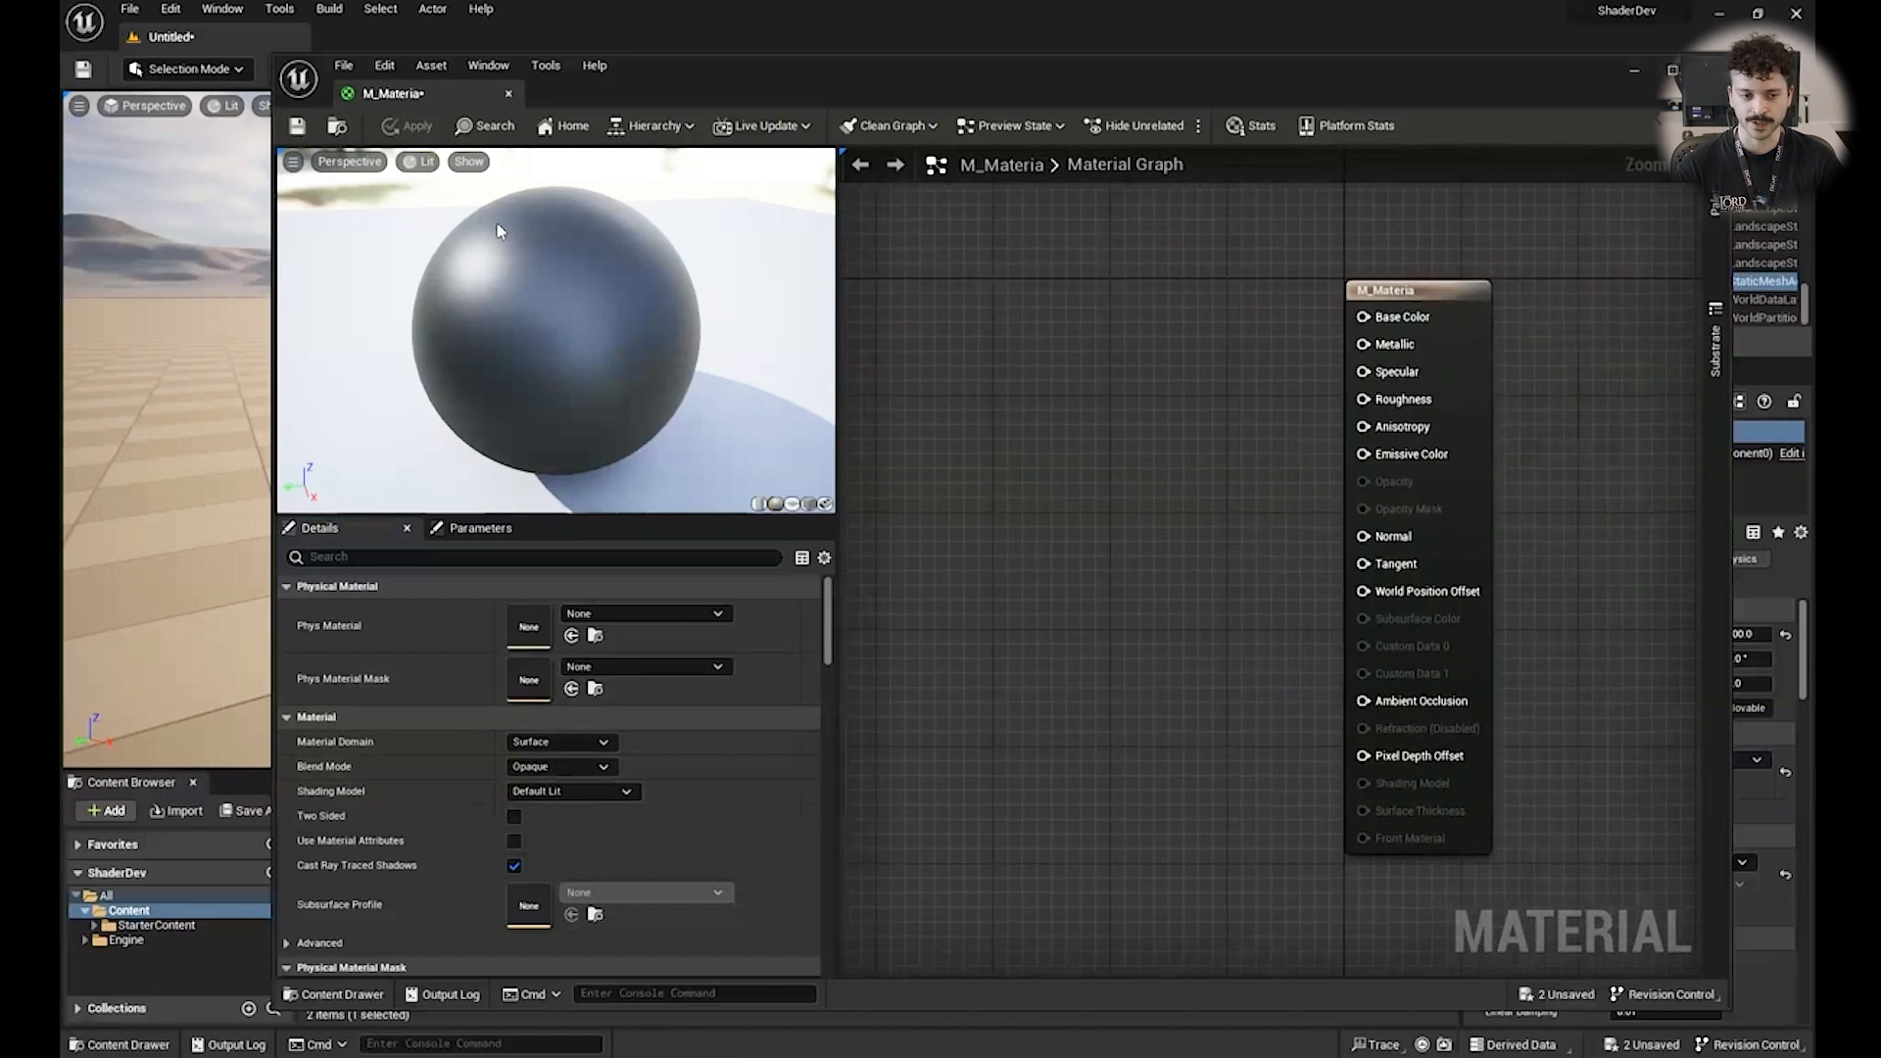
# Widen the material editor window and move it to leave more graph space around the main material node.
pyautogui.moveTo(274, 200); pyautogui.dragTo(191, 200)
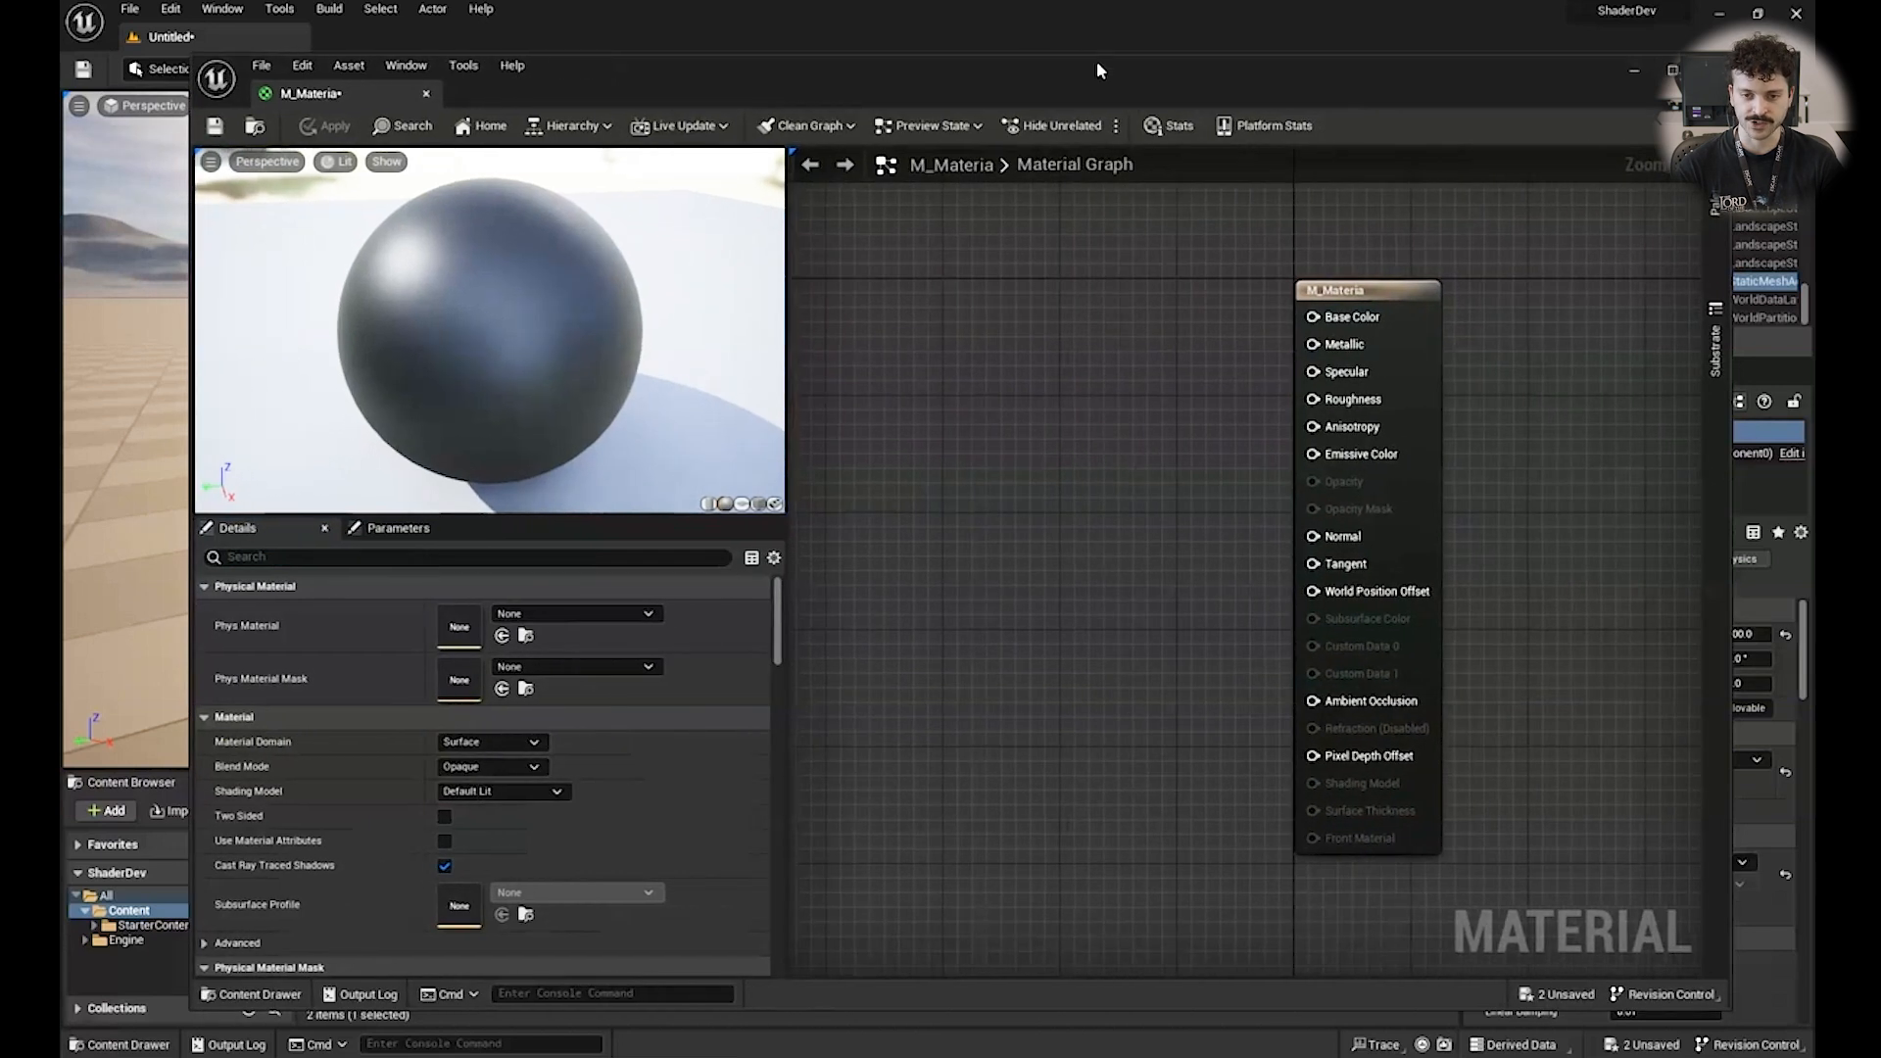
pyautogui.moveTo(1093, 57); pyautogui.dragTo(1067, 39)
pyautogui.moveTo(1145, 454); pyautogui.dragTo(1181, 489, button='right')
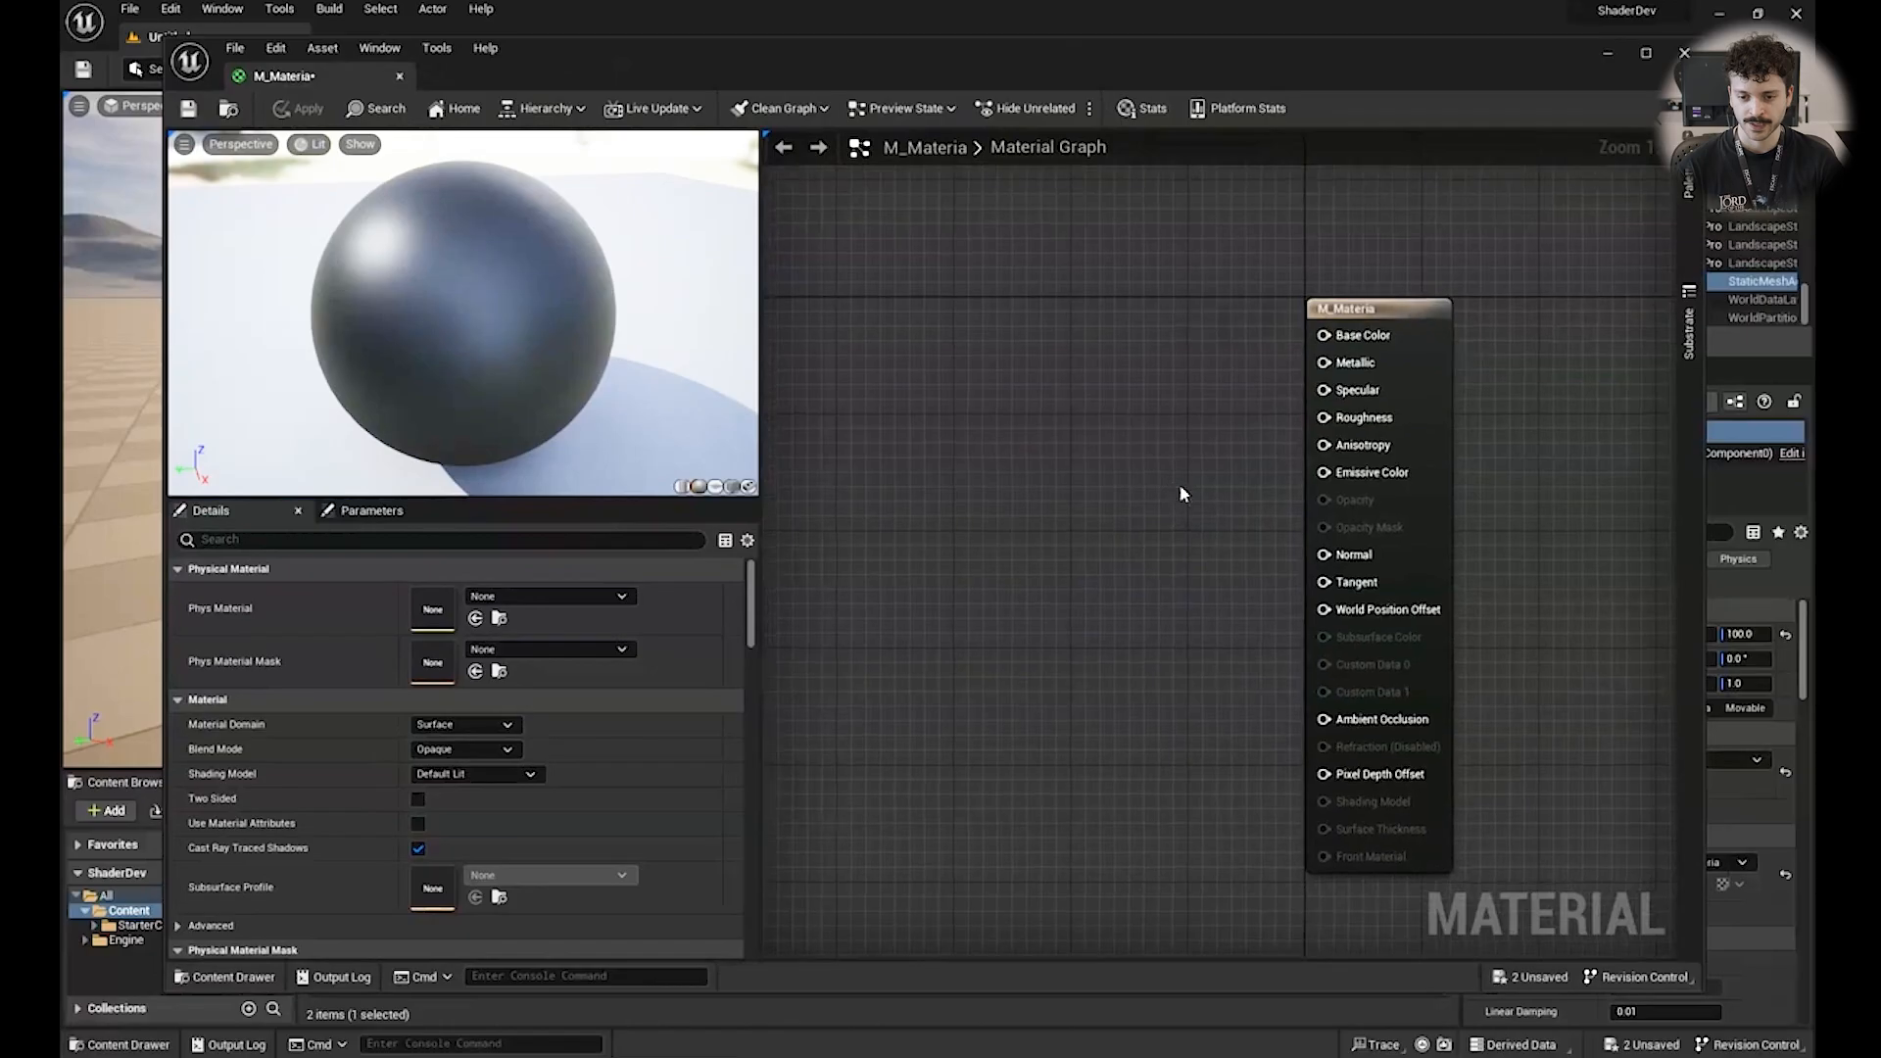
pyautogui.moveTo(967, 402); pyautogui.dragTo(1082, 439, button='right')
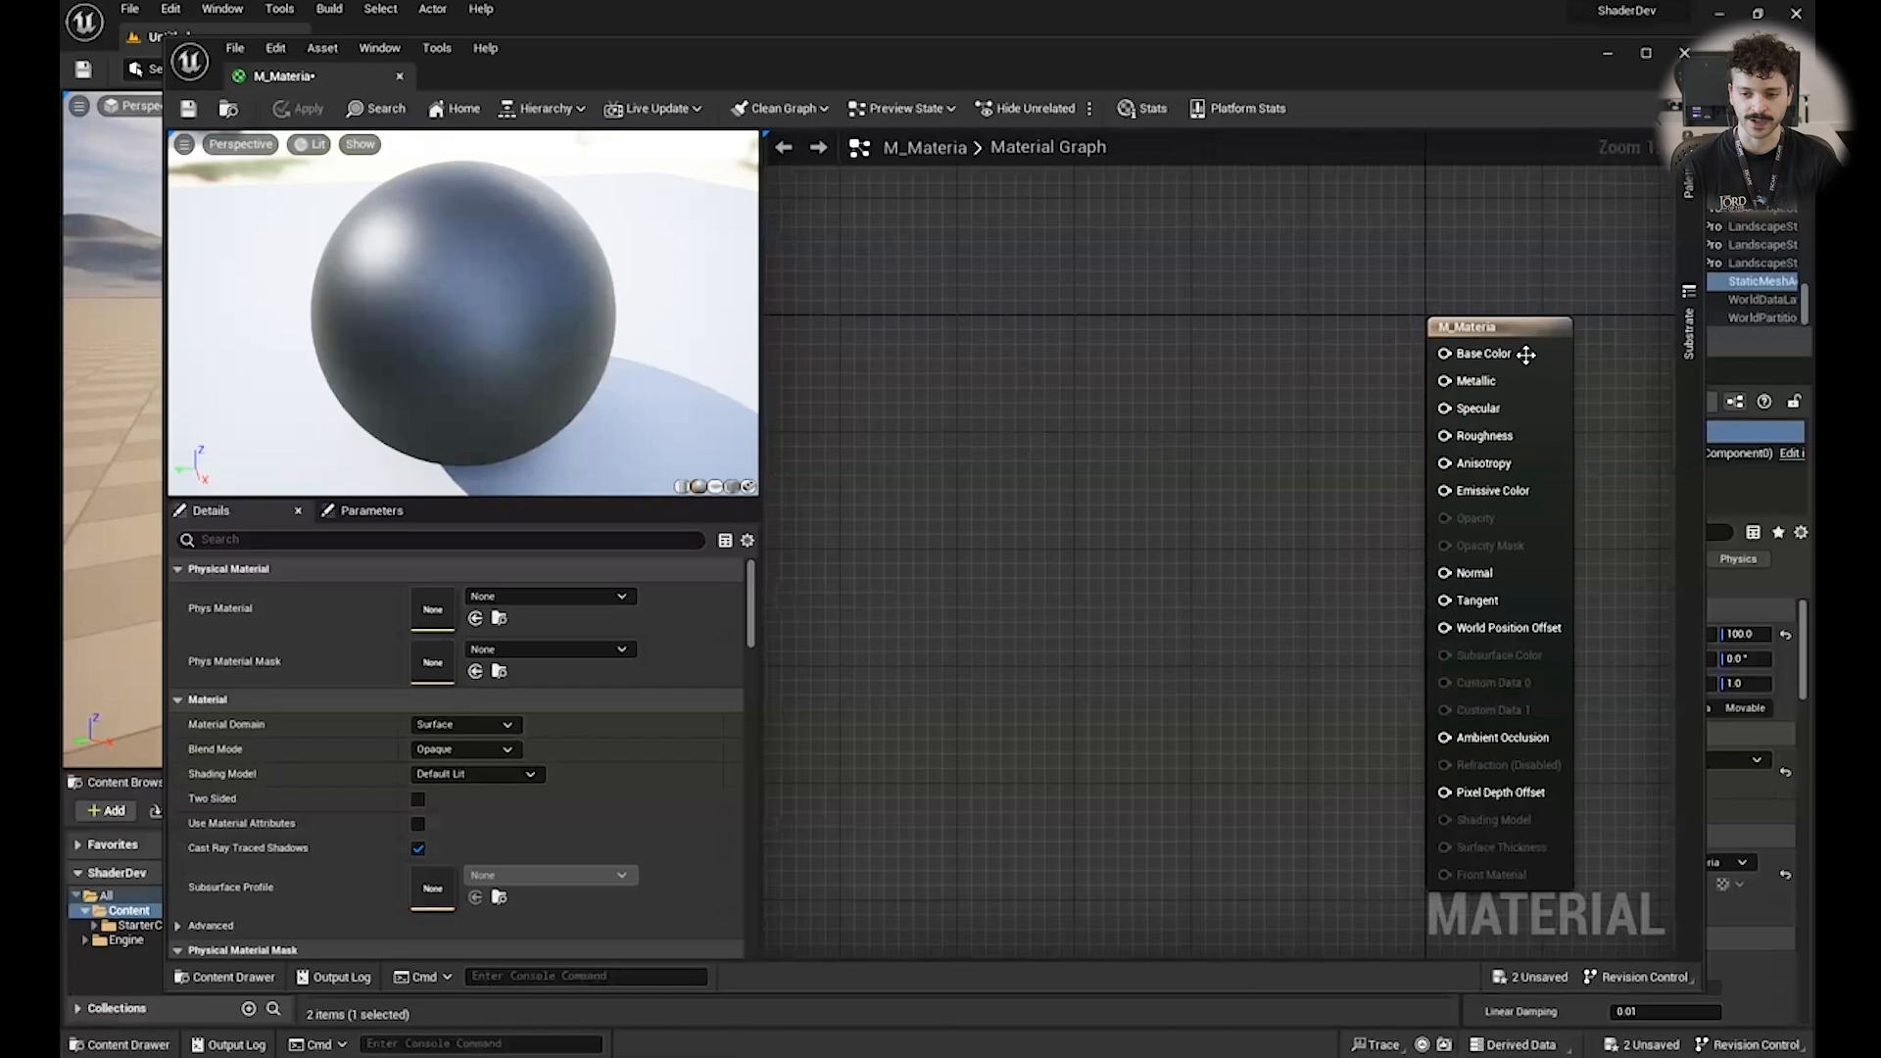
pyautogui.click(1527, 355)
pyautogui.moveTo(1033, 391); pyautogui.dragTo(979, 344, button='right')
pyautogui.click(1006, 429)
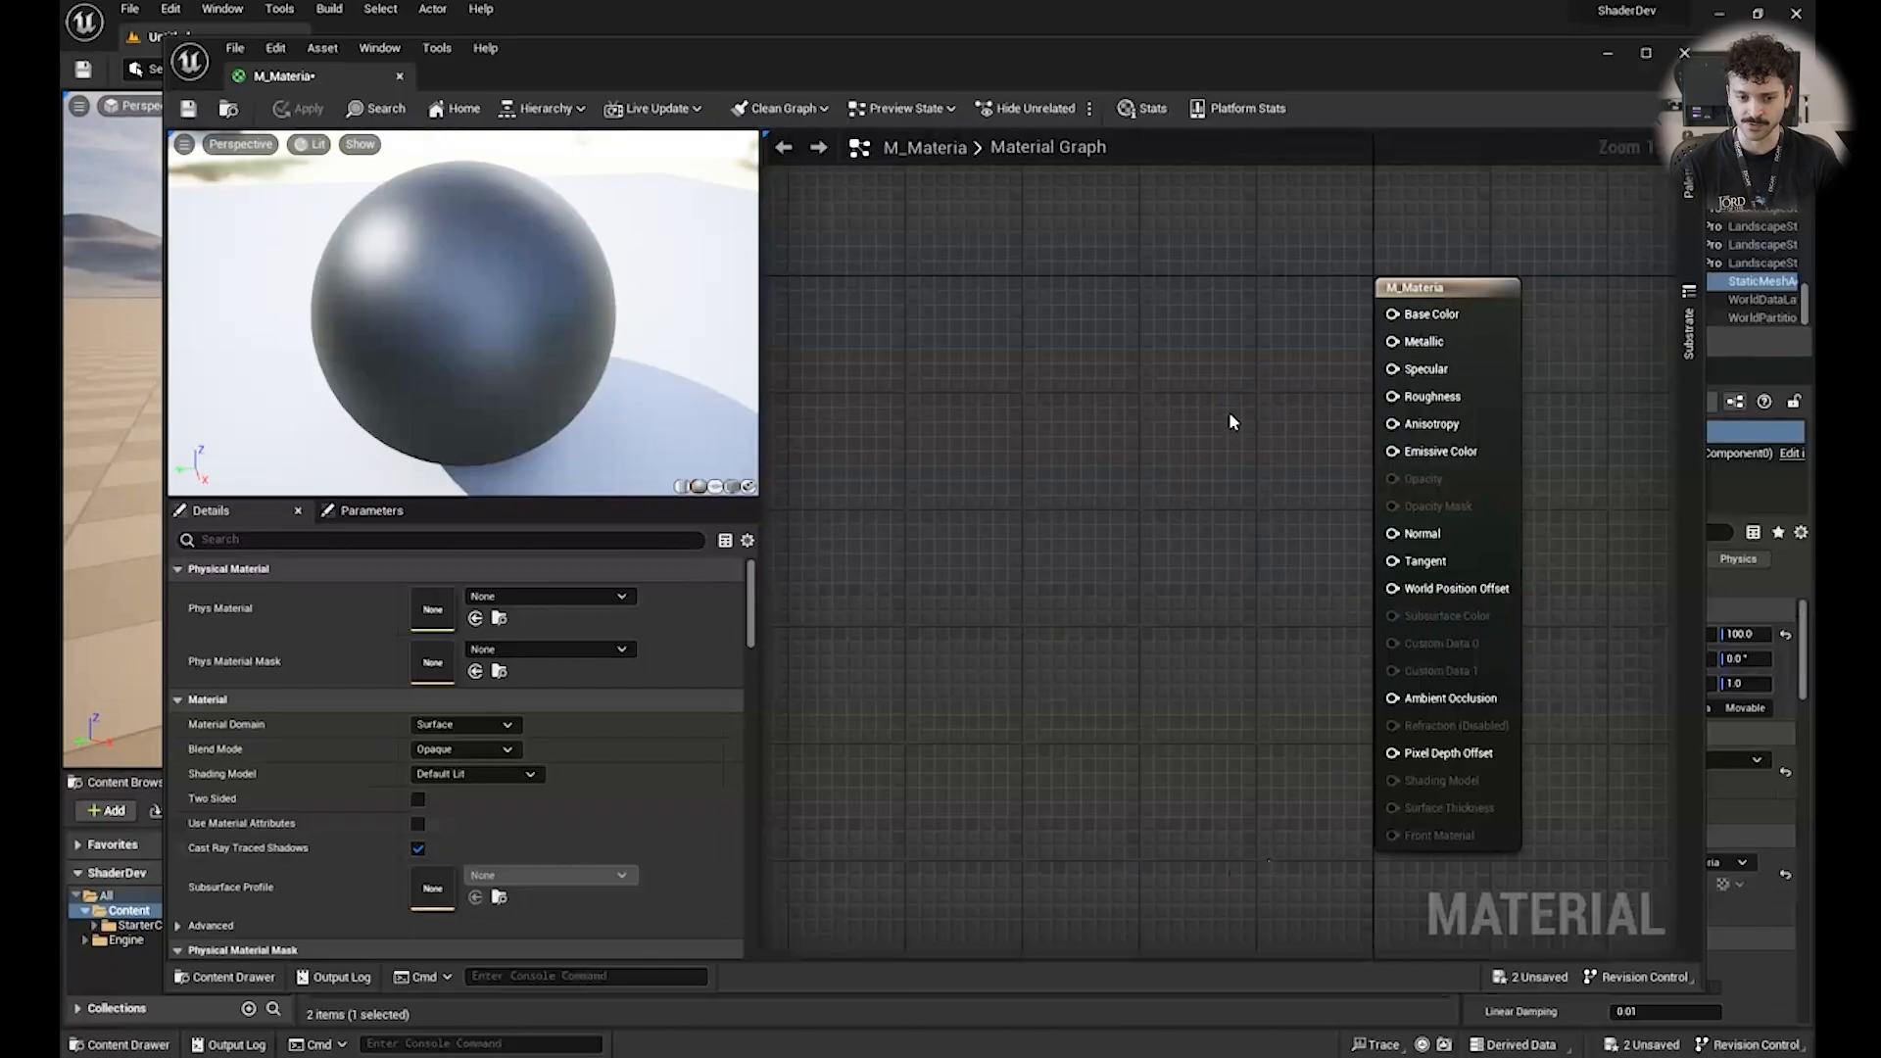
pyautogui.moveTo(450, 266); pyautogui.dragTo(455, 316)
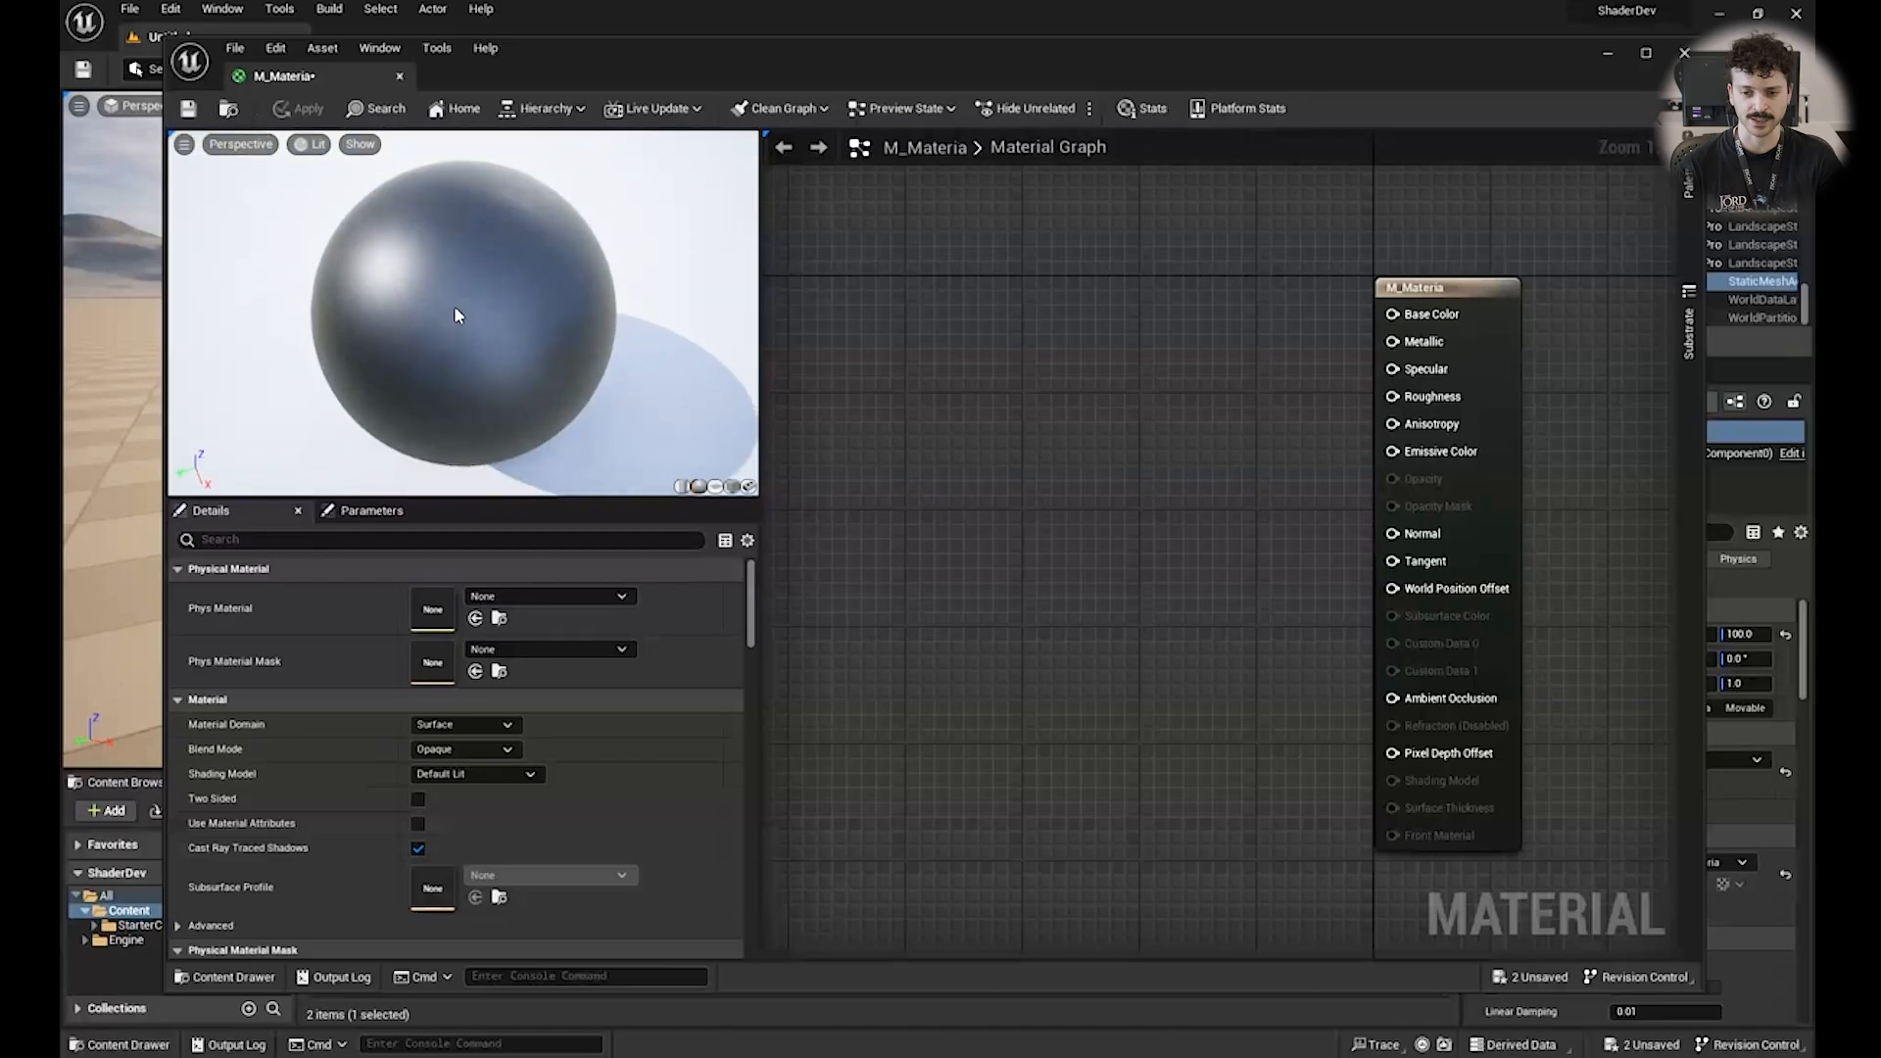
pyautogui.moveTo(1014, 314); pyautogui.dragTo(1086, 360, button='right')
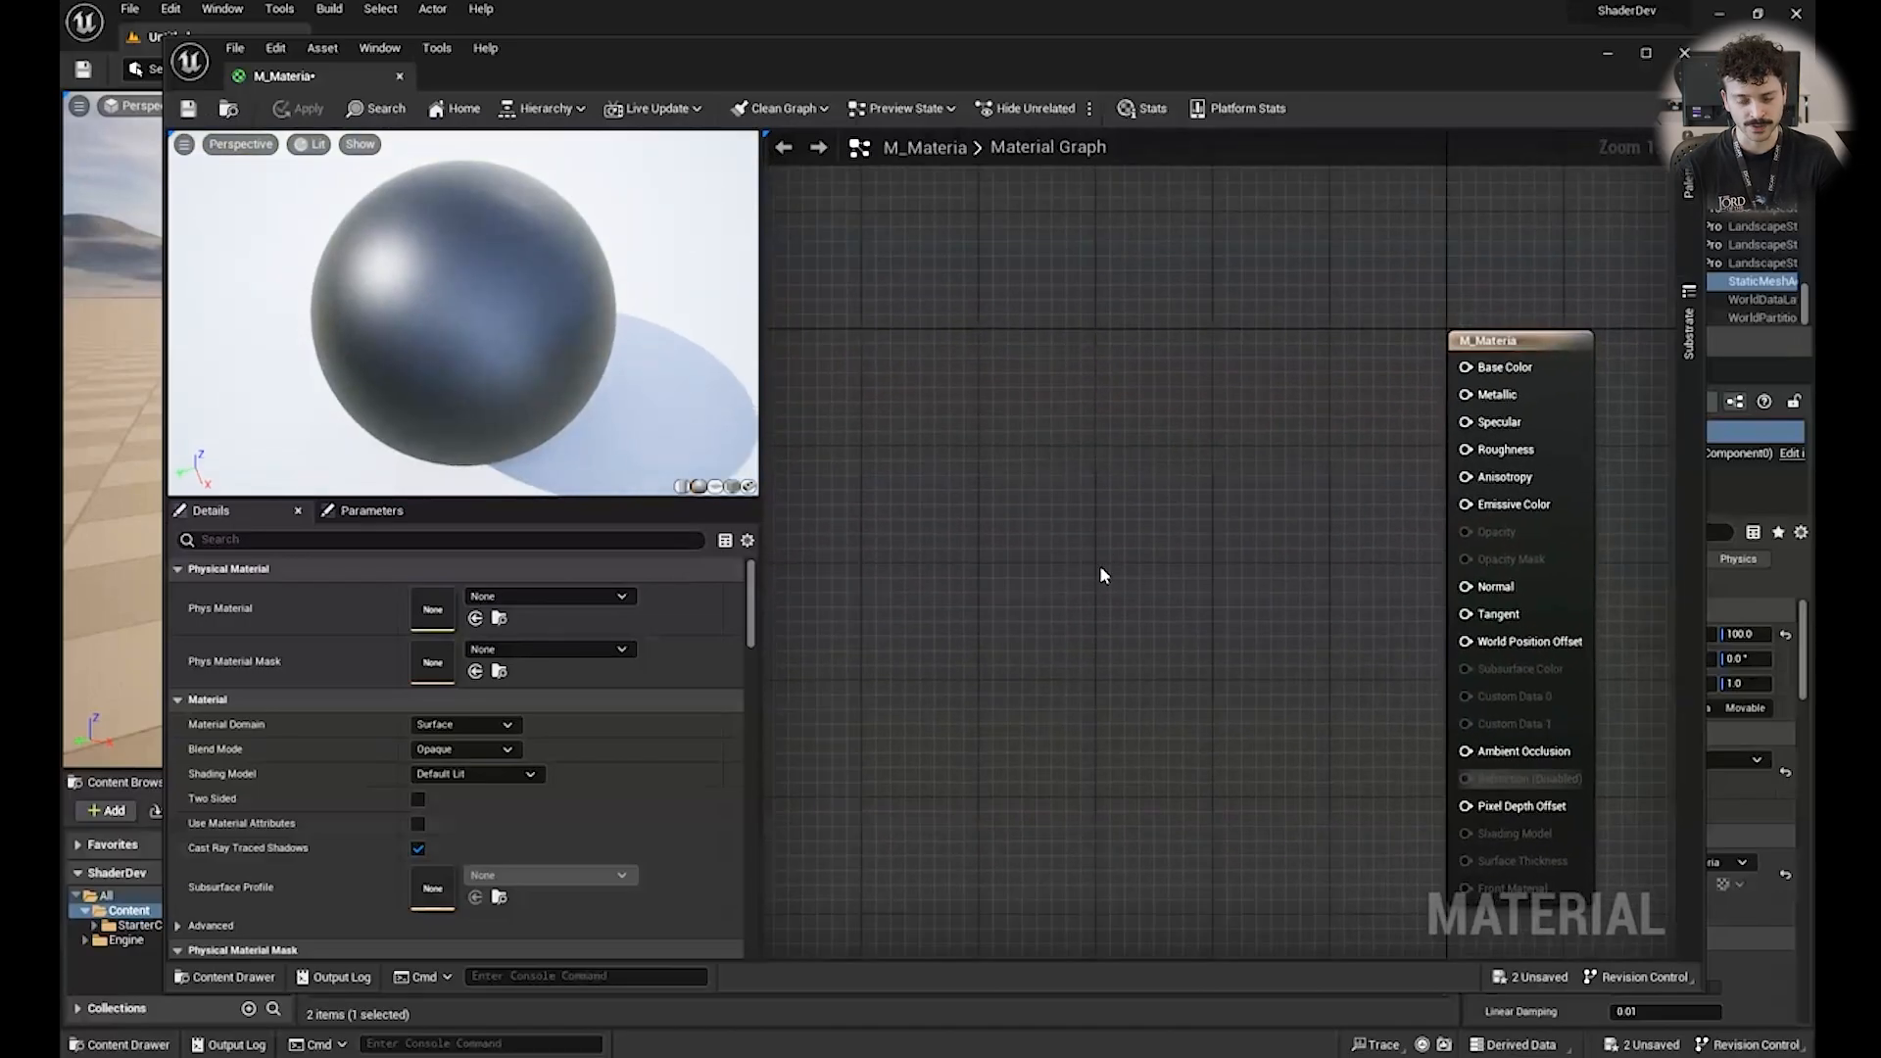
pyautogui.moveTo(1064, 480); pyautogui.dragTo(1126, 479, button='right')
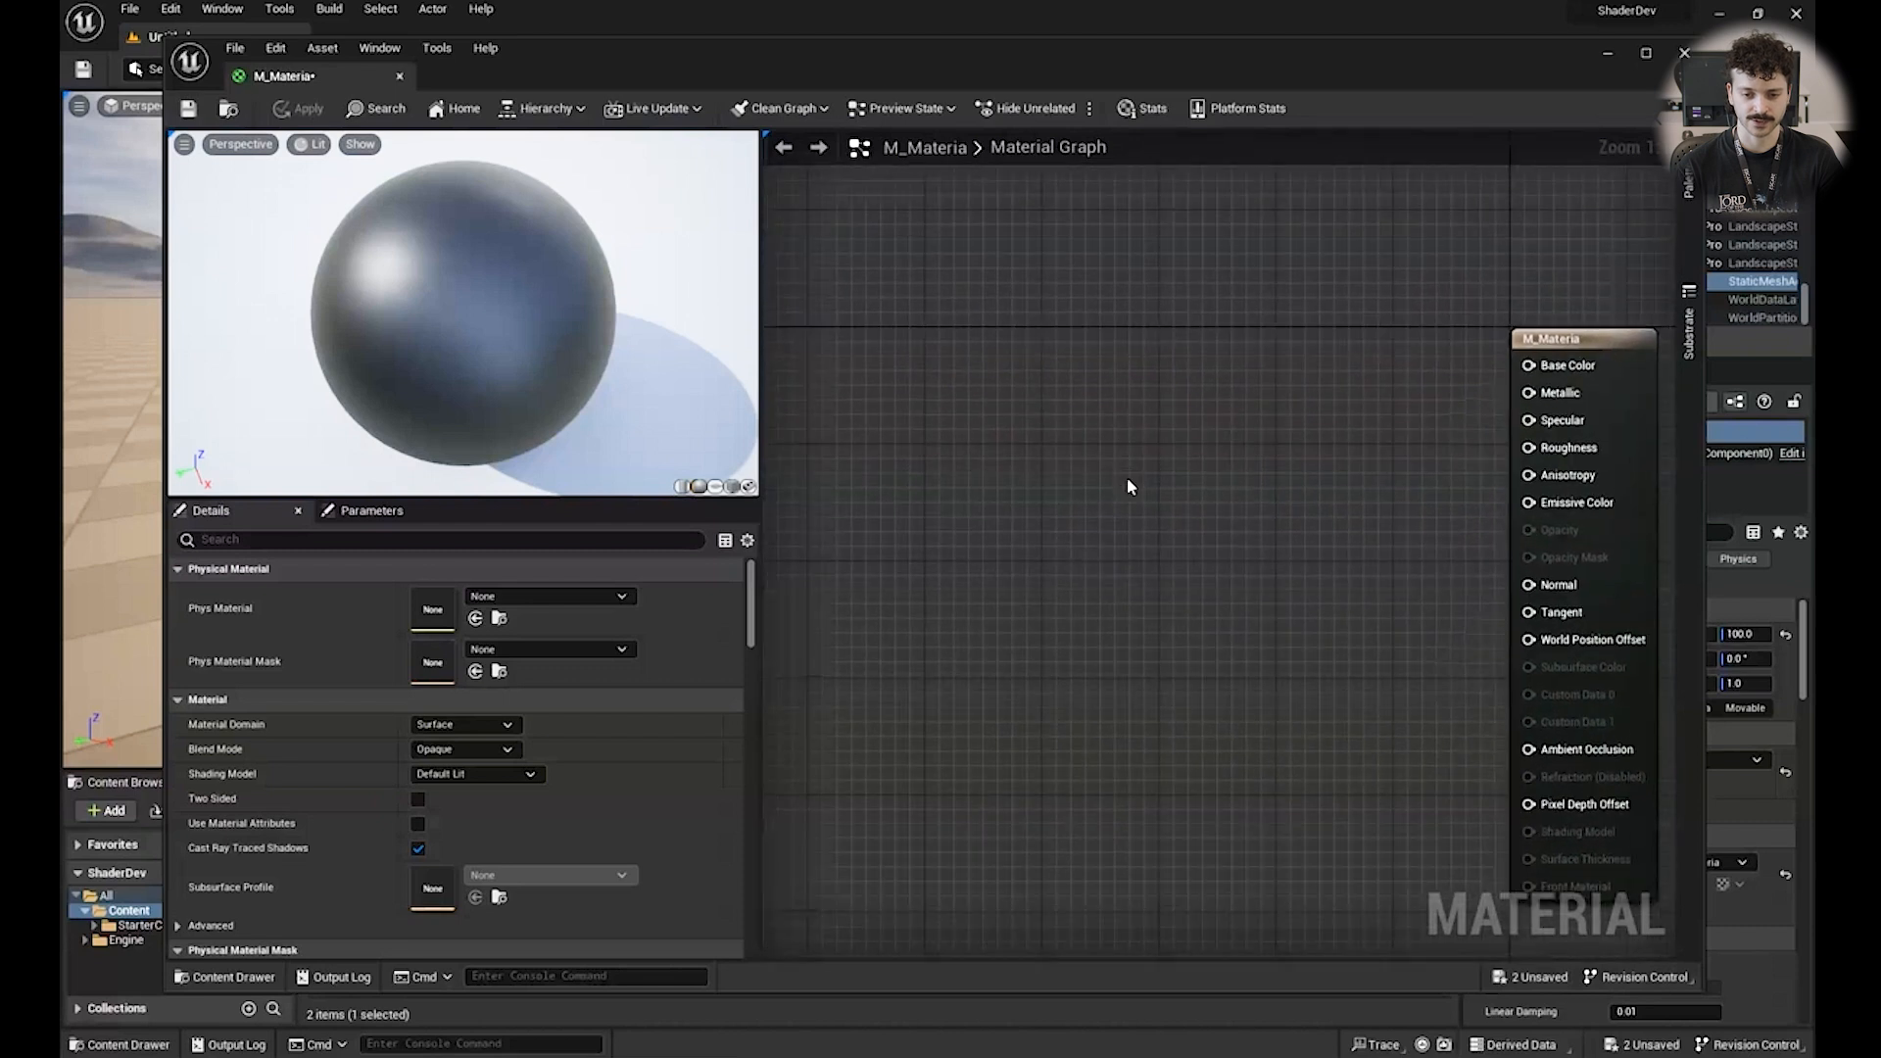
pyautogui.moveTo(1286, 473); pyautogui.dragTo(1207, 474, button='right')
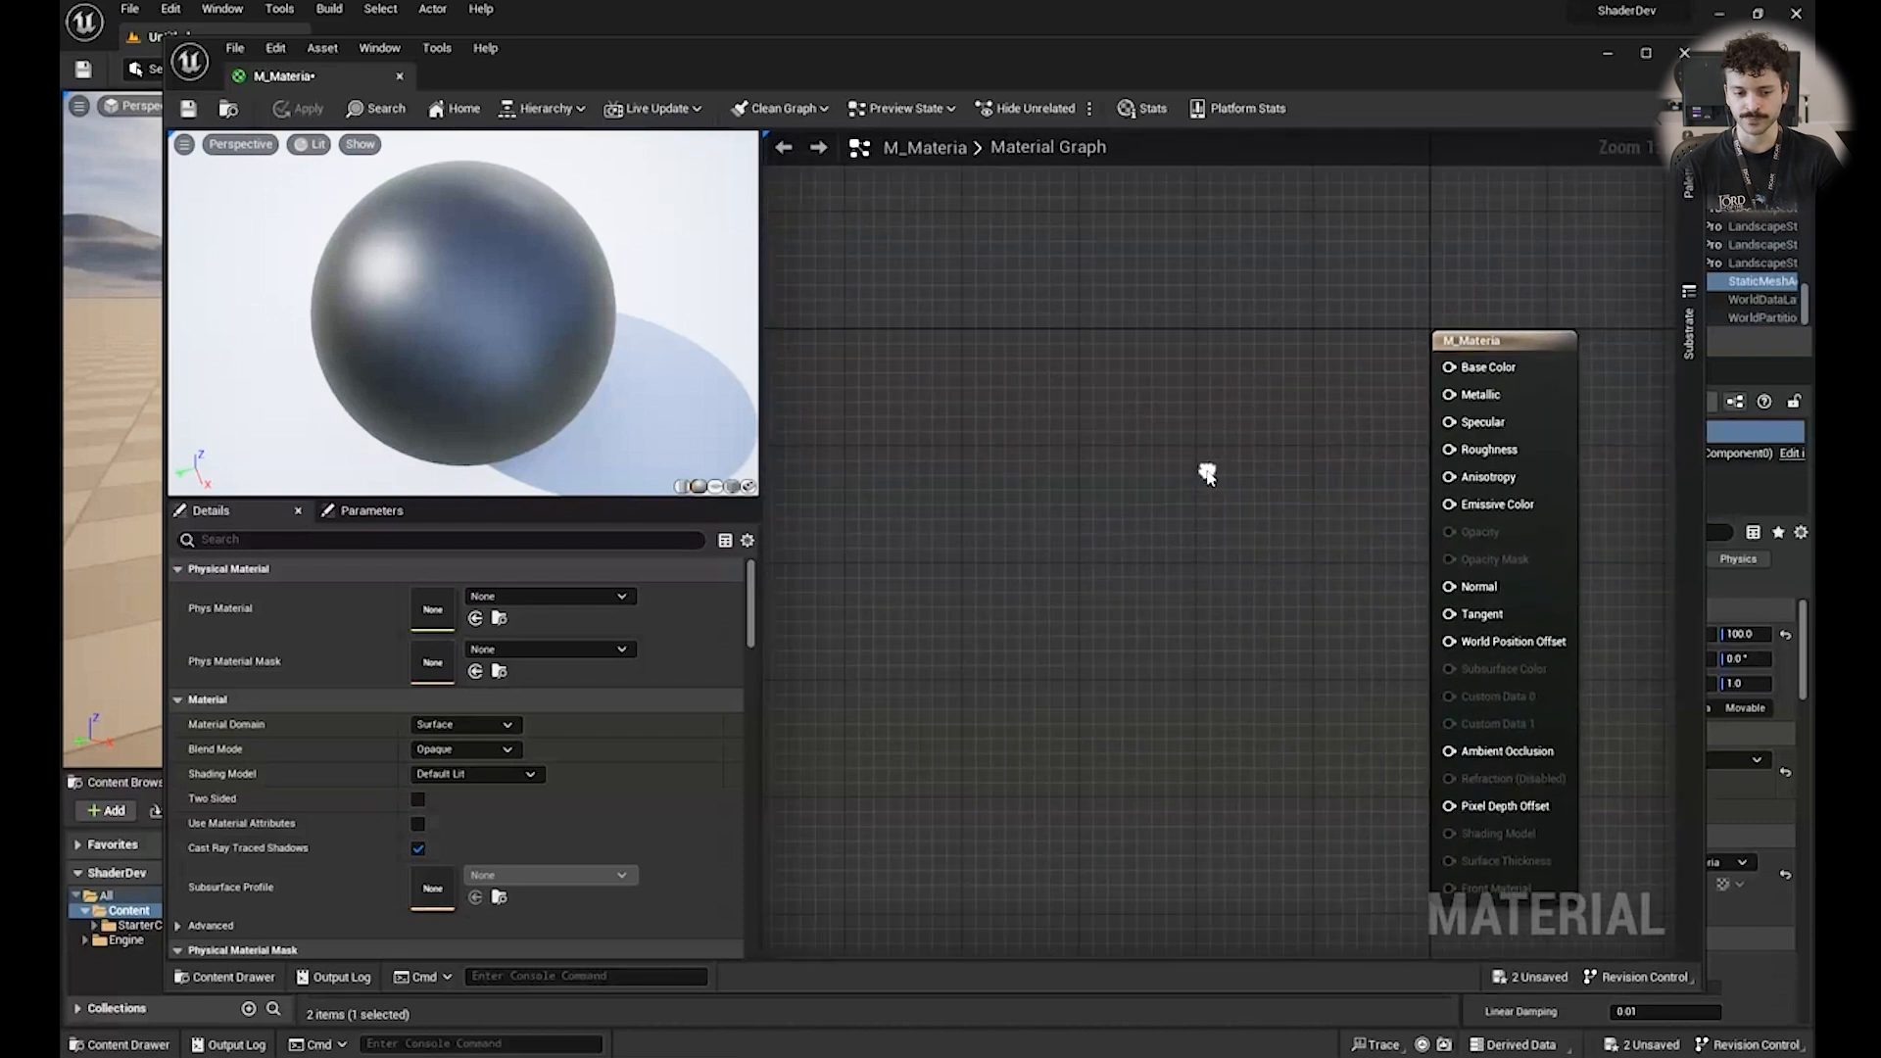
pyautogui.moveTo(943, 451); pyautogui.dragTo(972, 450, button='right')
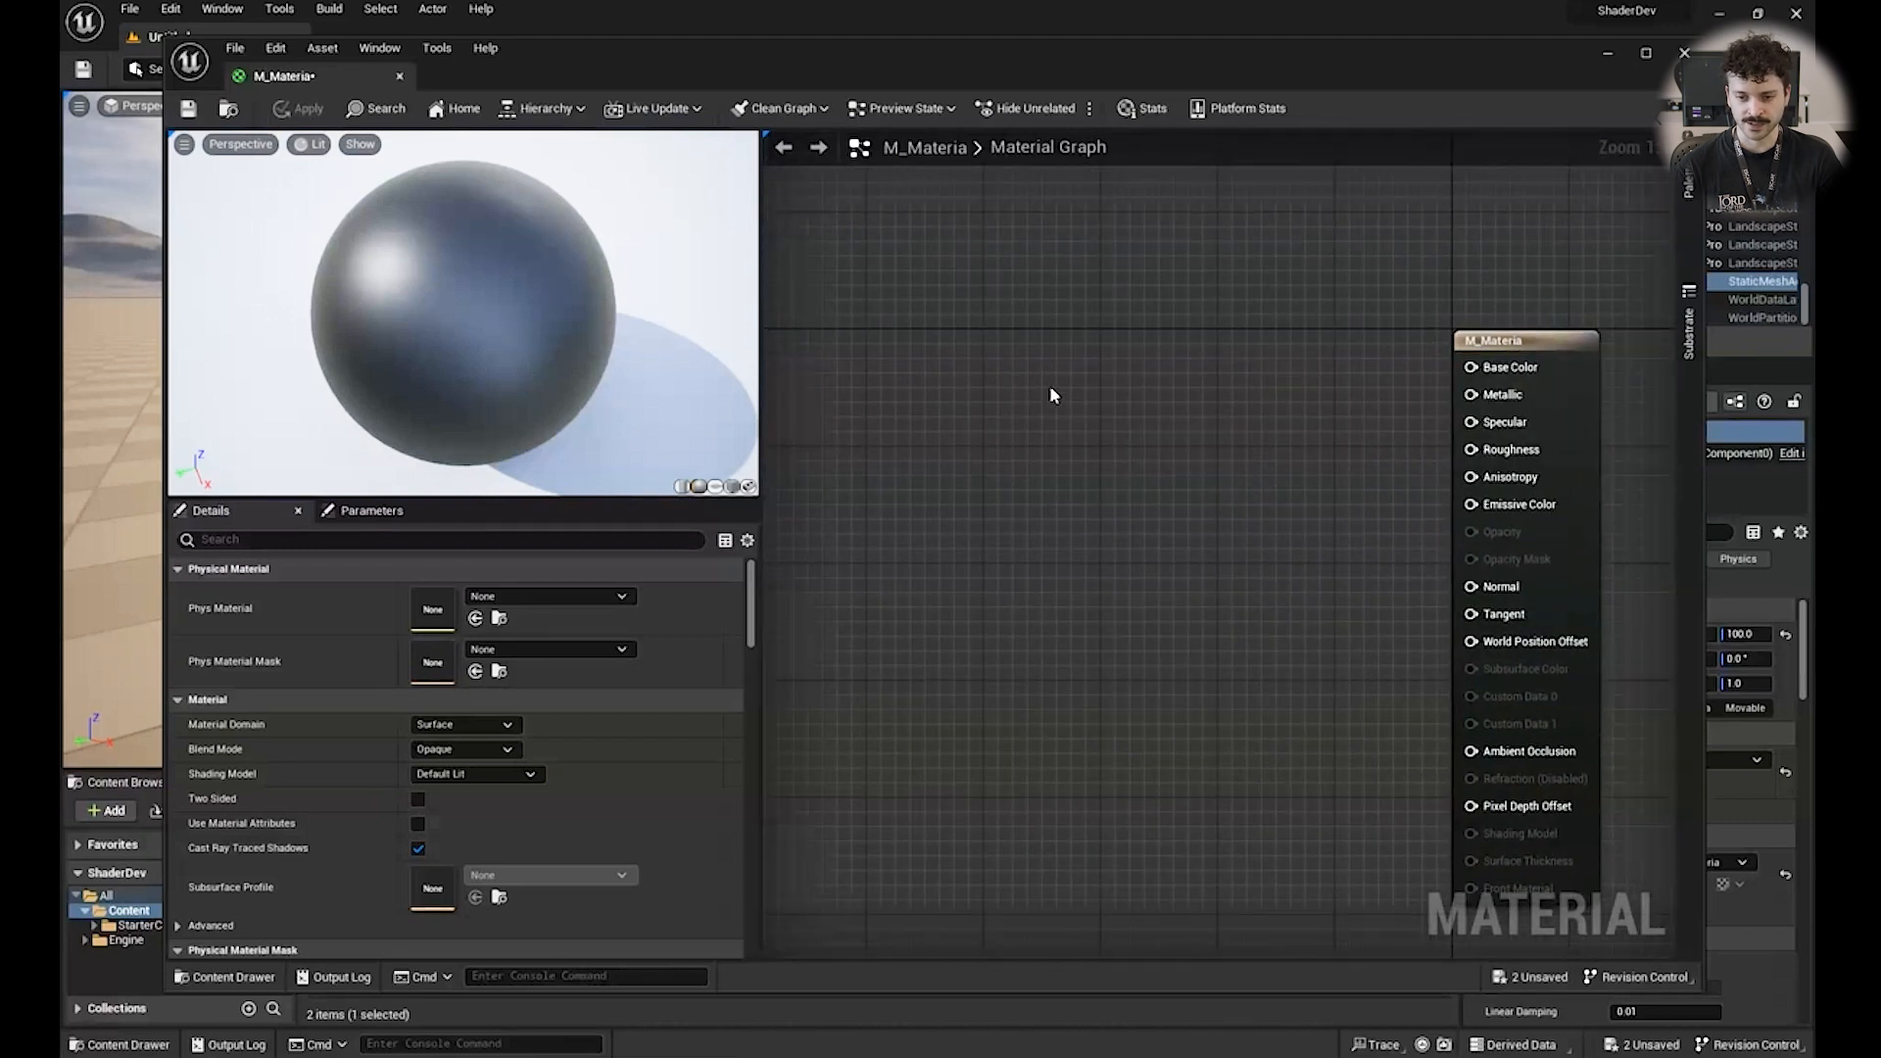
pyautogui.moveTo(1052, 394); pyautogui.dragTo(1091, 365, button='right')
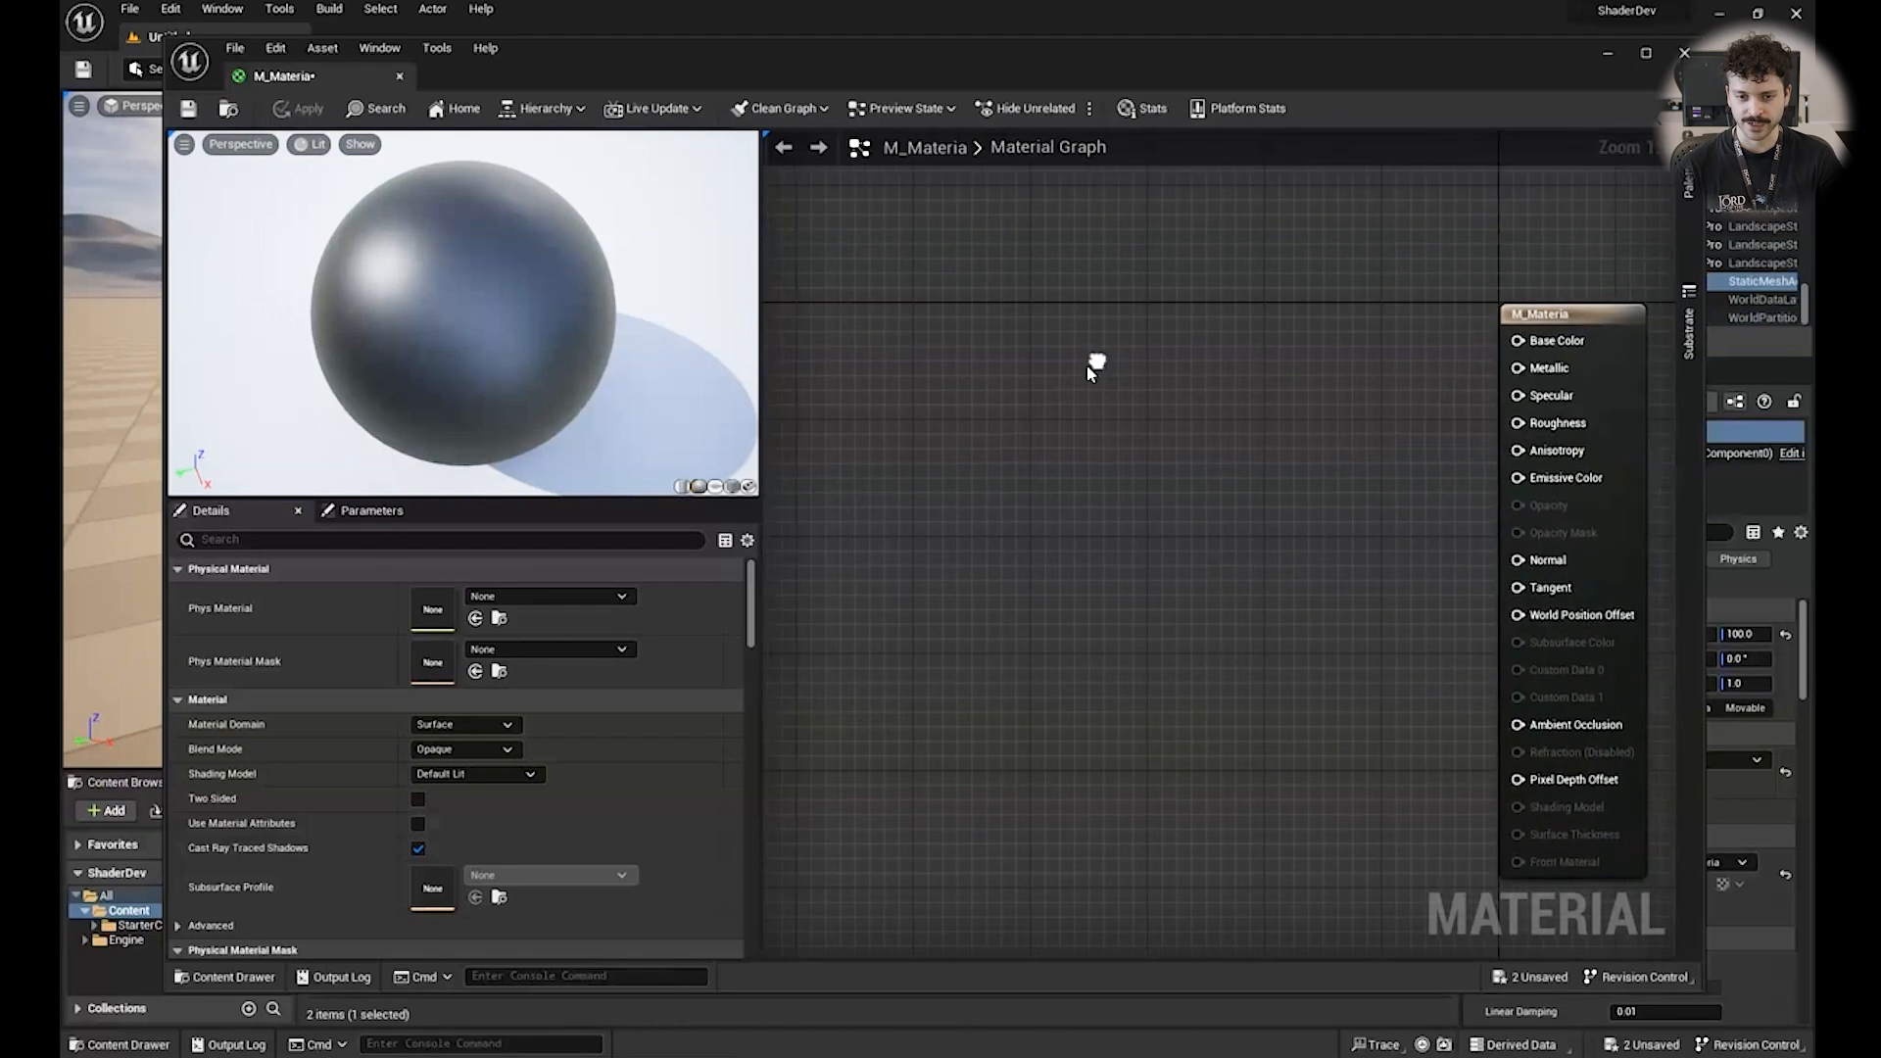
pyautogui.rightClick(1038, 410)
pyautogui.rightClick(984, 404)
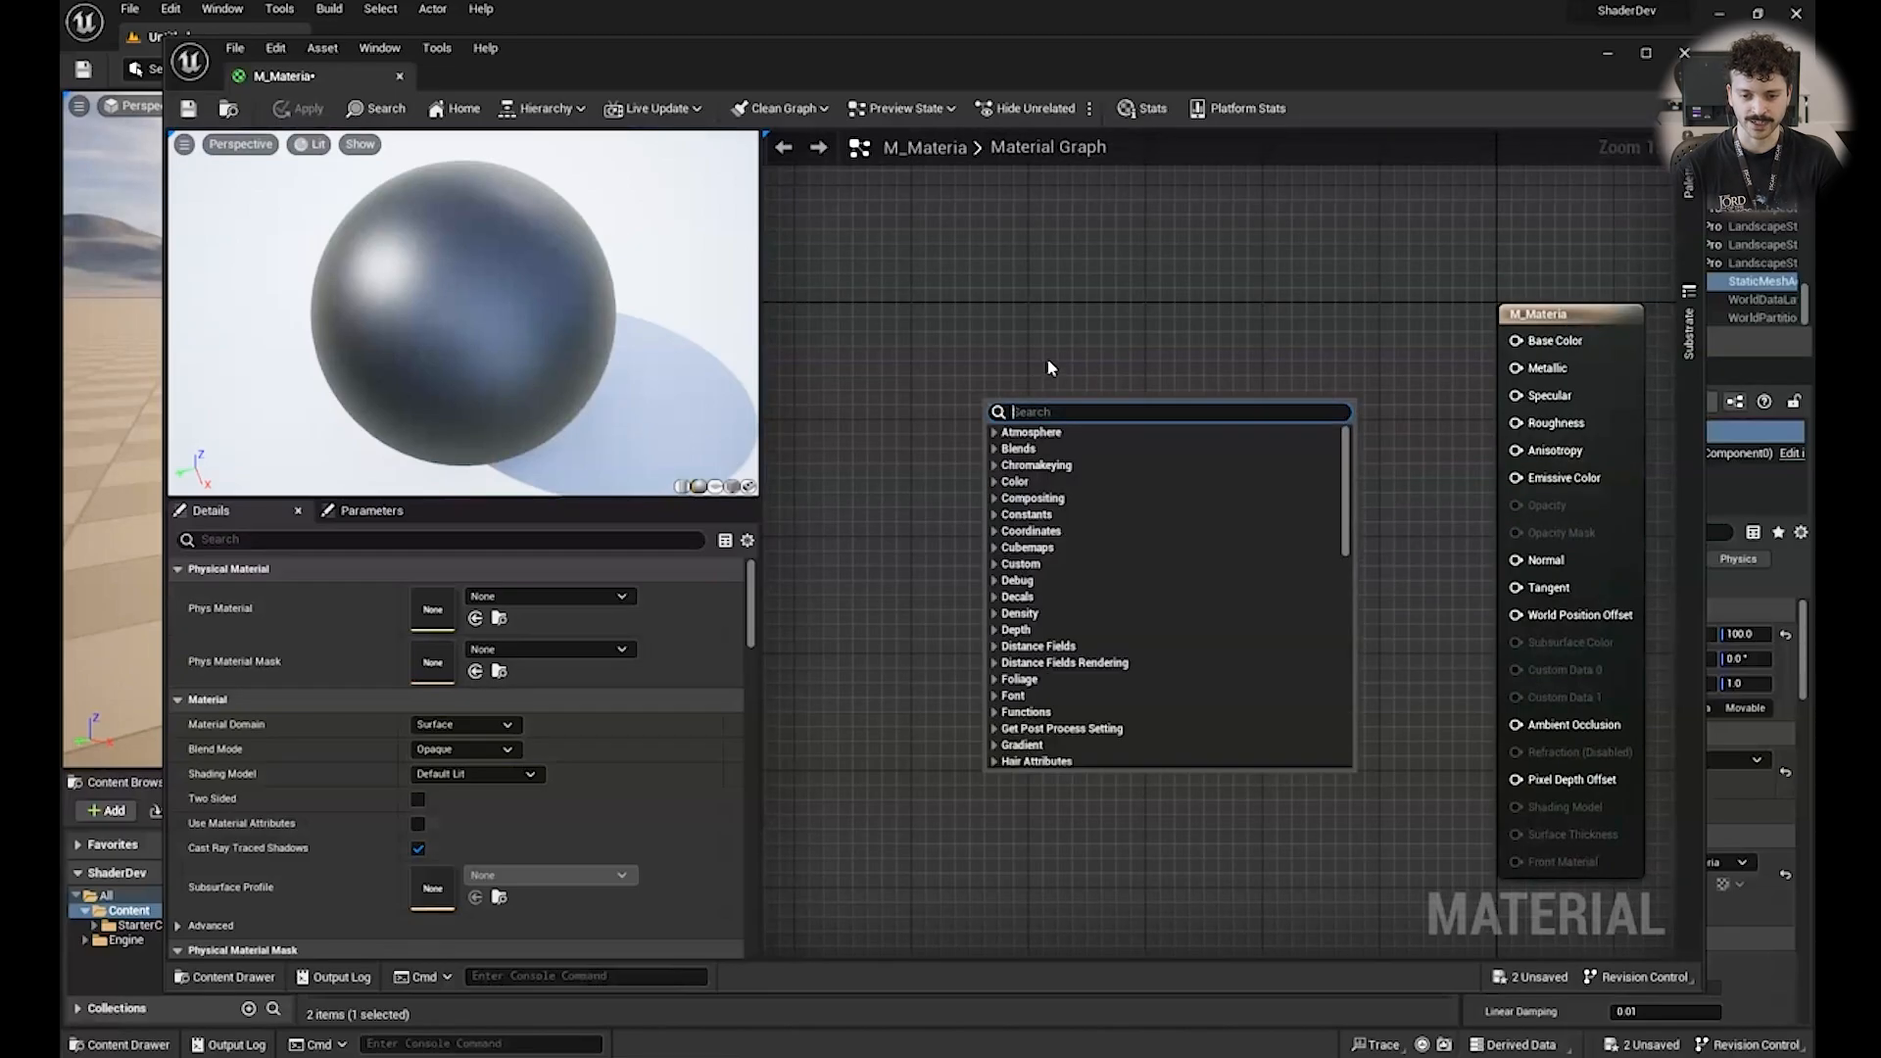
pyautogui.click(1050, 367)
# Add a TextureSample node to the graph and place it beside the main material node, level with its Base Color input.
pyautogui.rightClick(1015, 423)
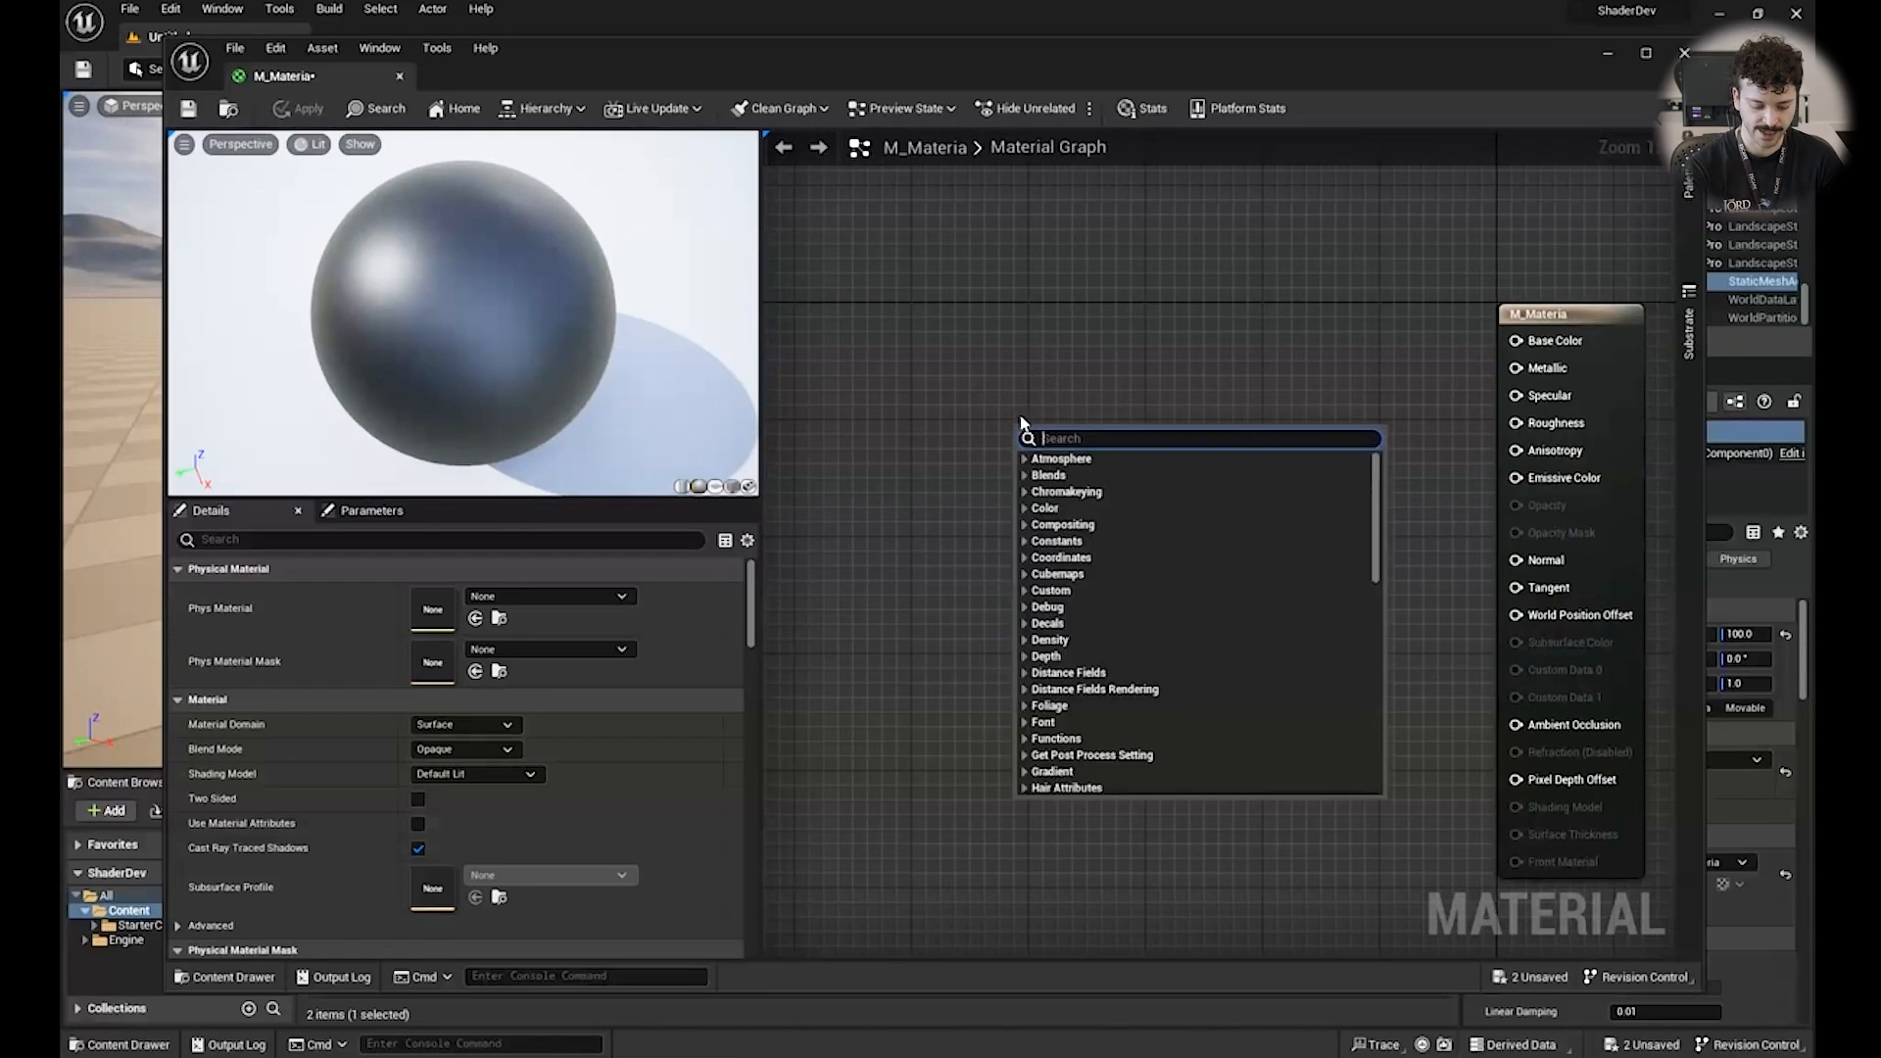
pyautogui.write('text')
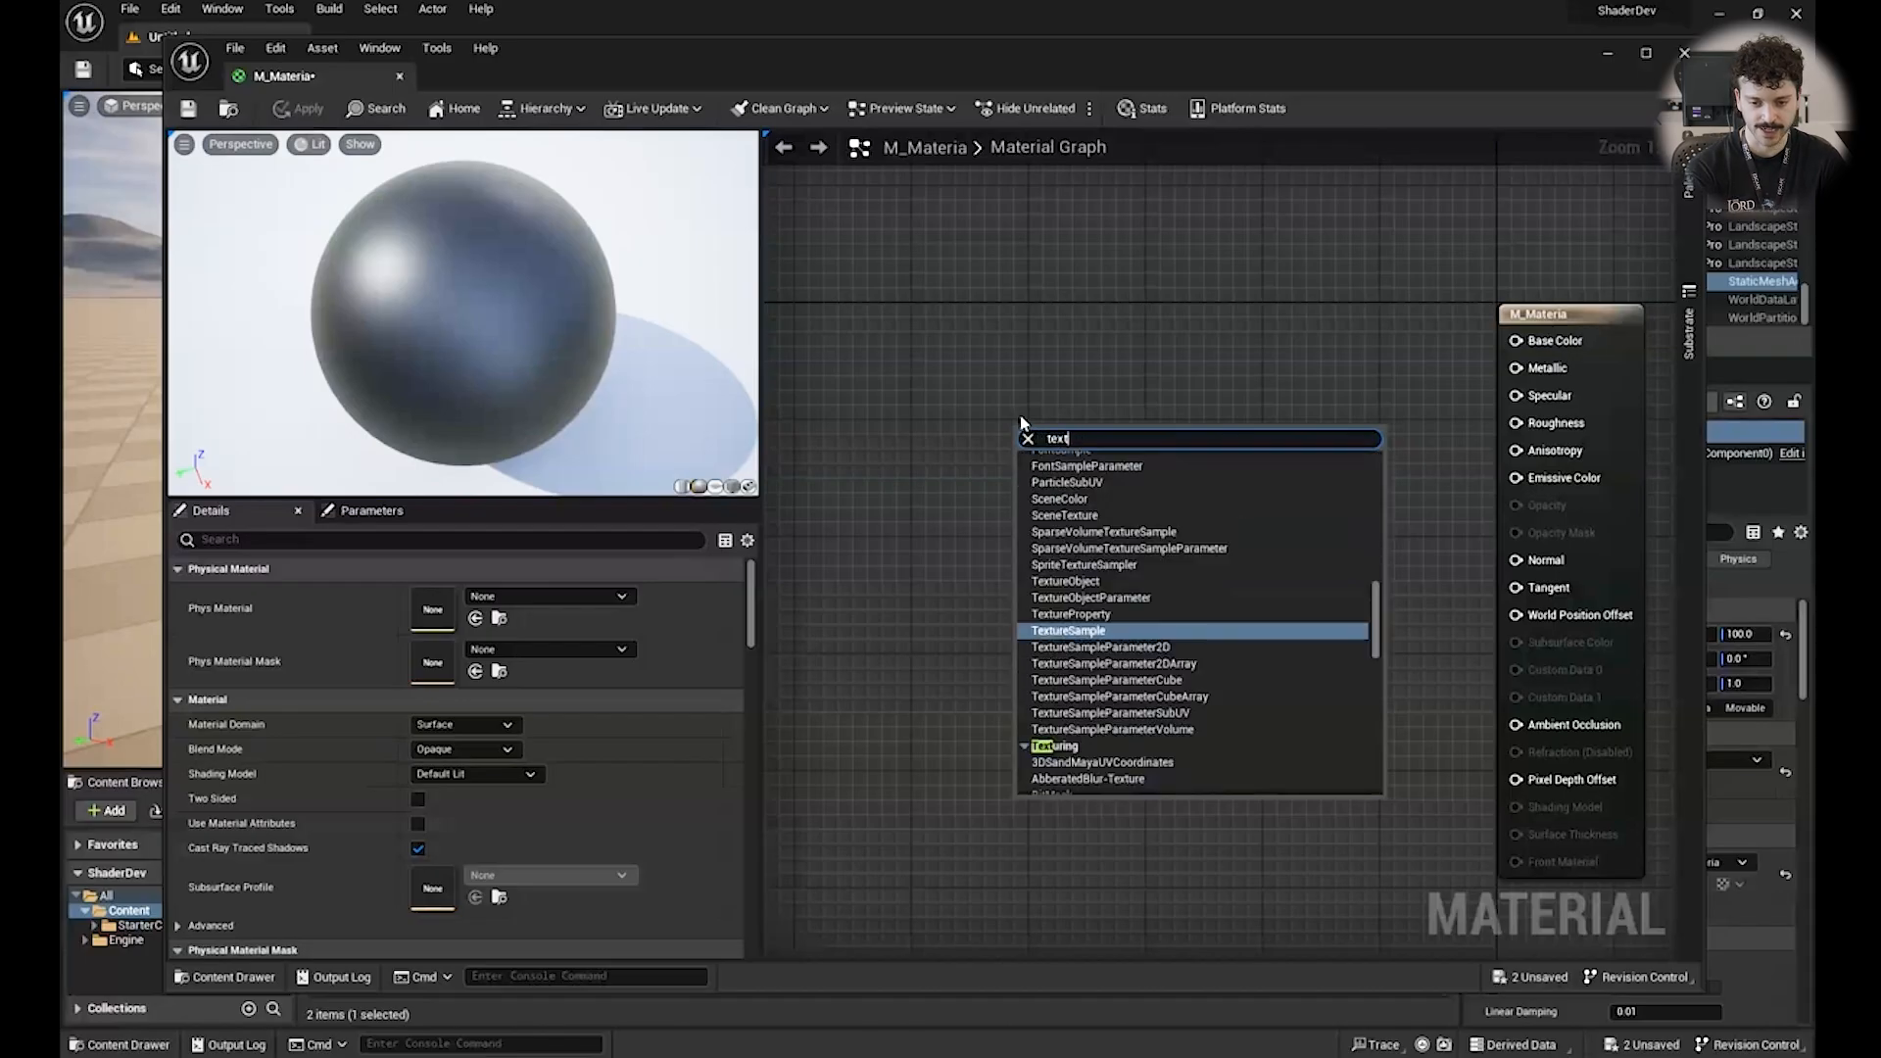
pyautogui.write('ure')
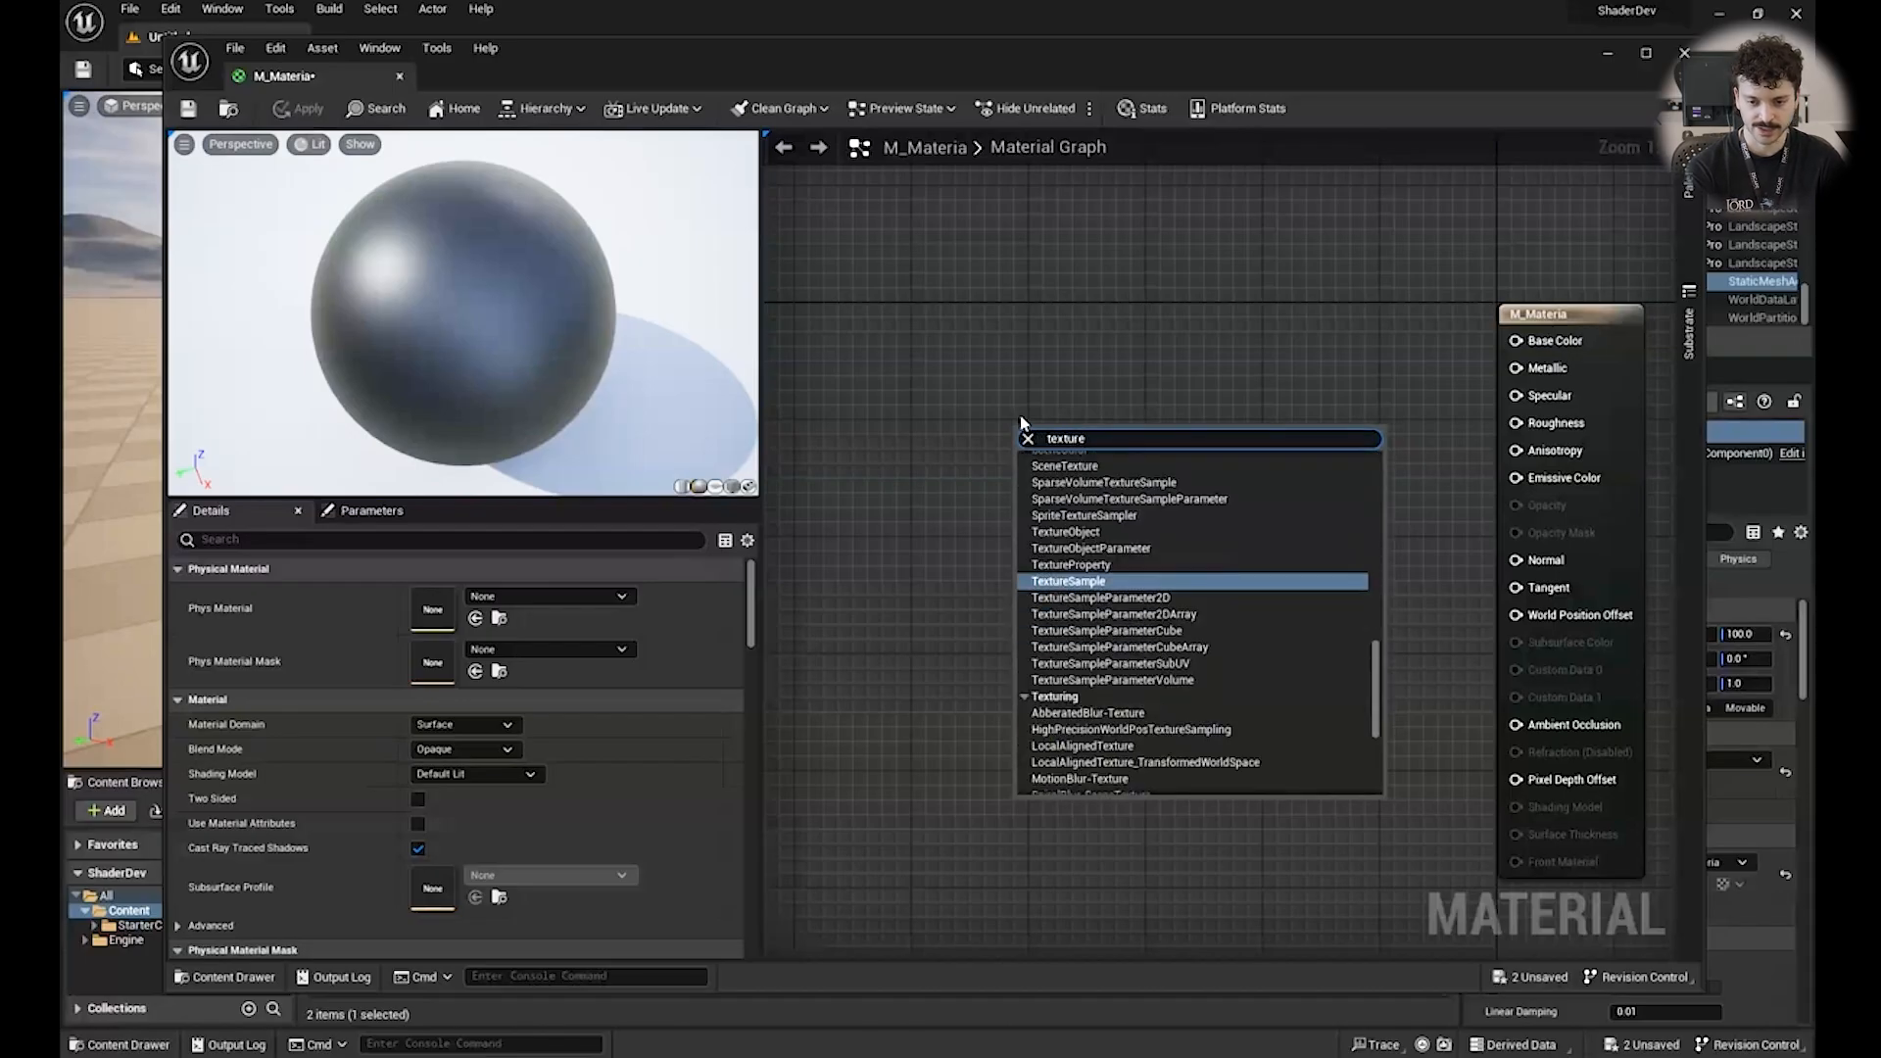
pyautogui.press('Return')
pyautogui.moveTo(1128, 440); pyautogui.dragTo(1085, 377)
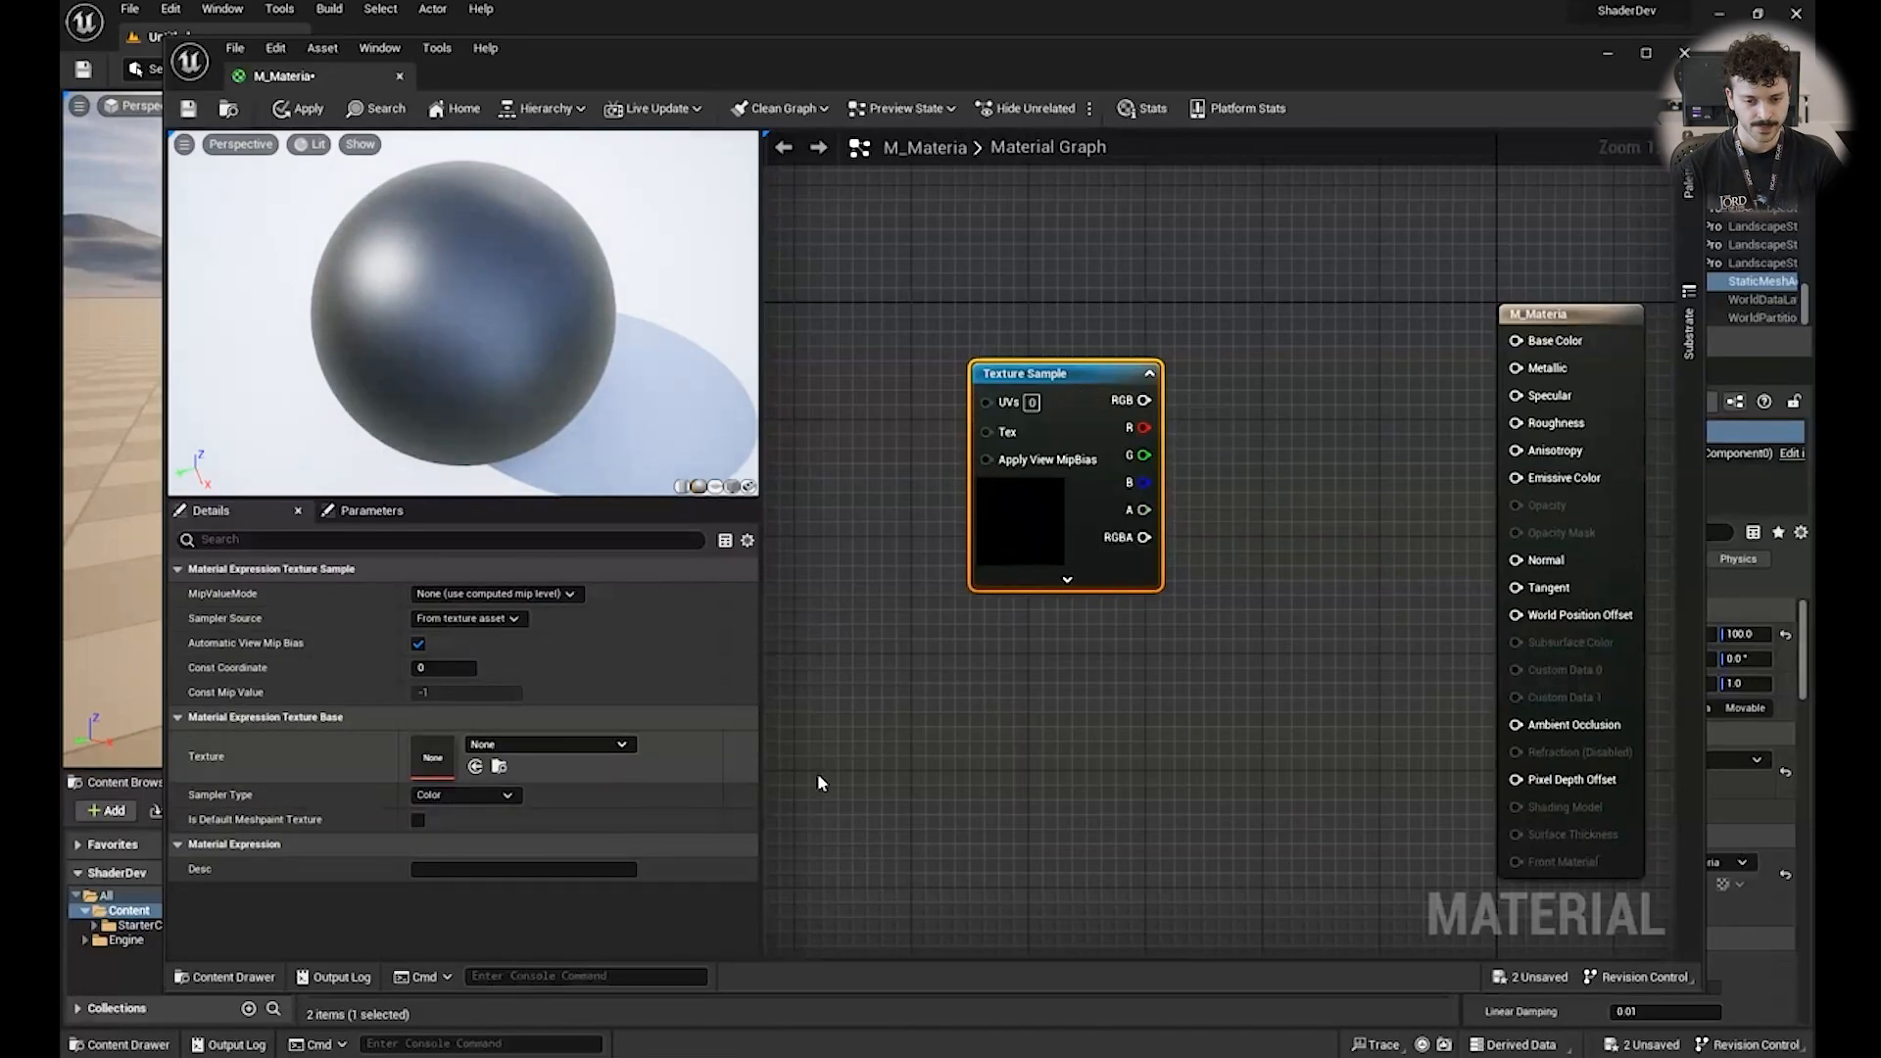
# Select the Texture Sample node and shift it slightly farther from the main material node.
pyautogui.click(1319, 432)
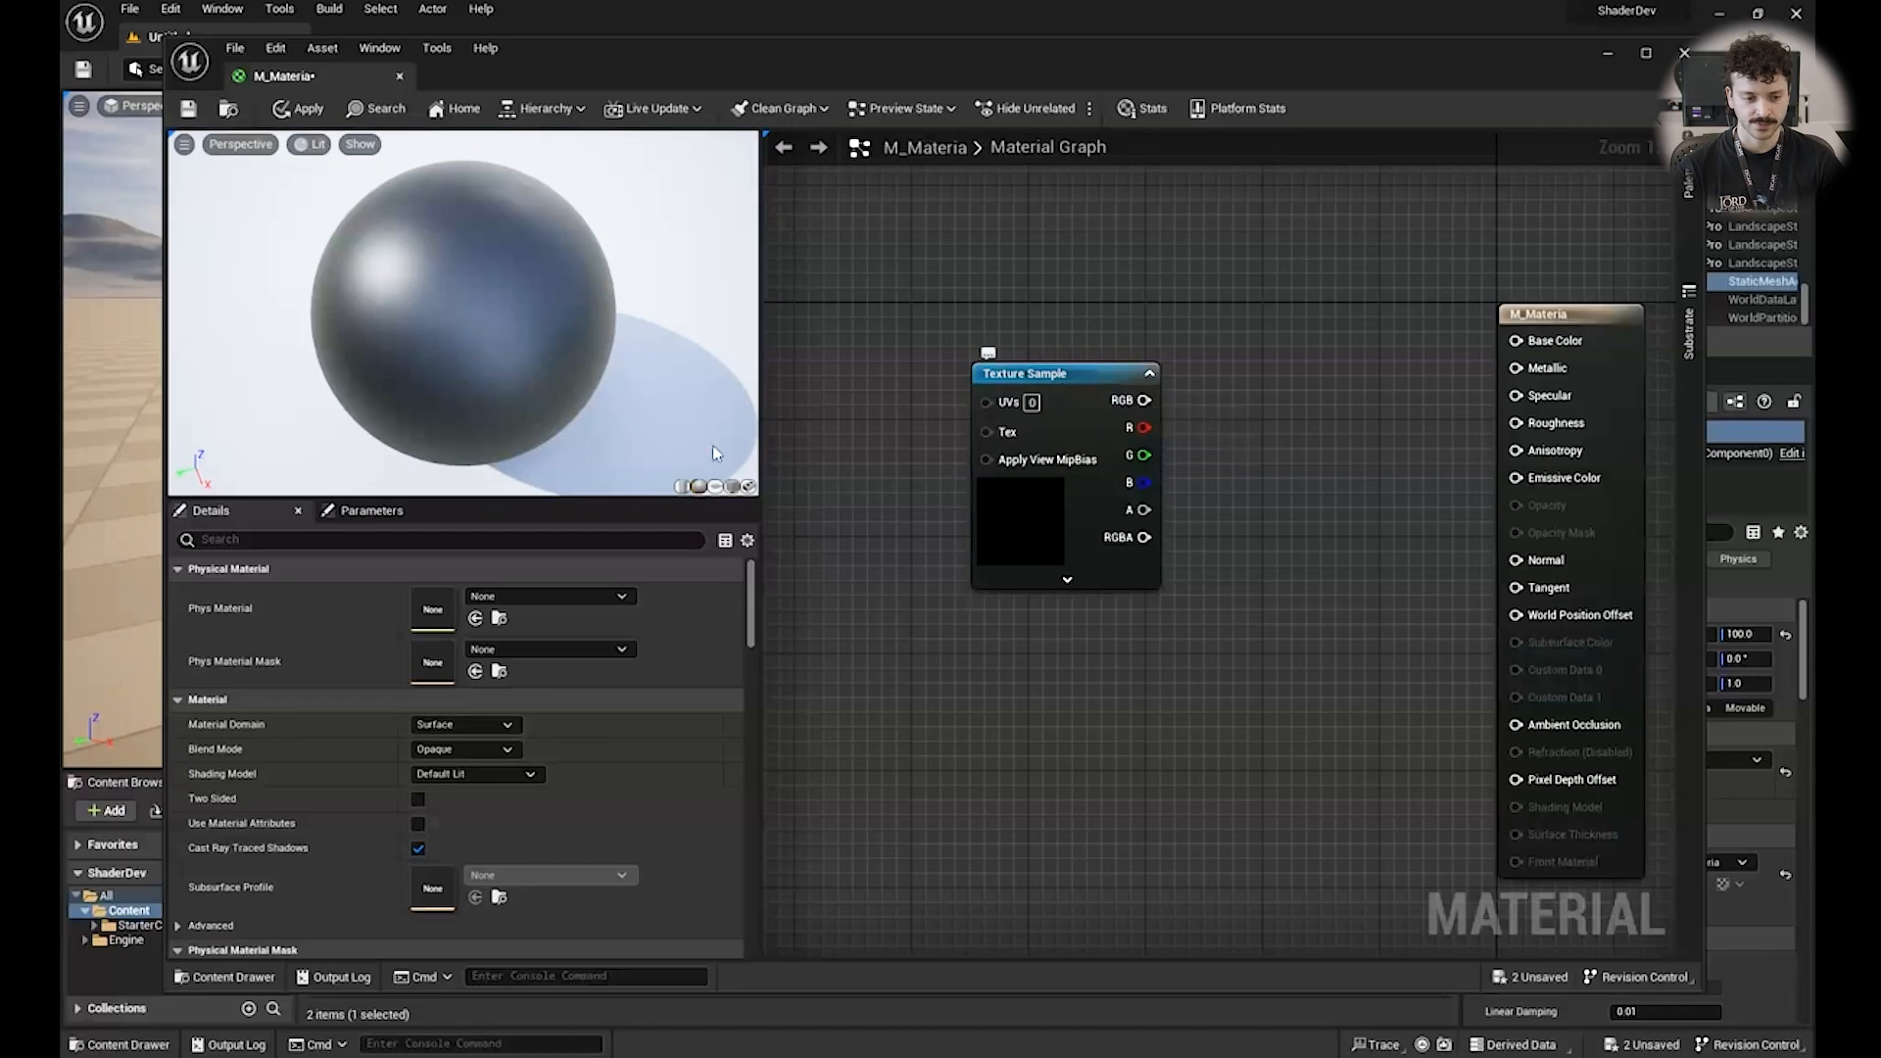
pyautogui.click(1088, 392)
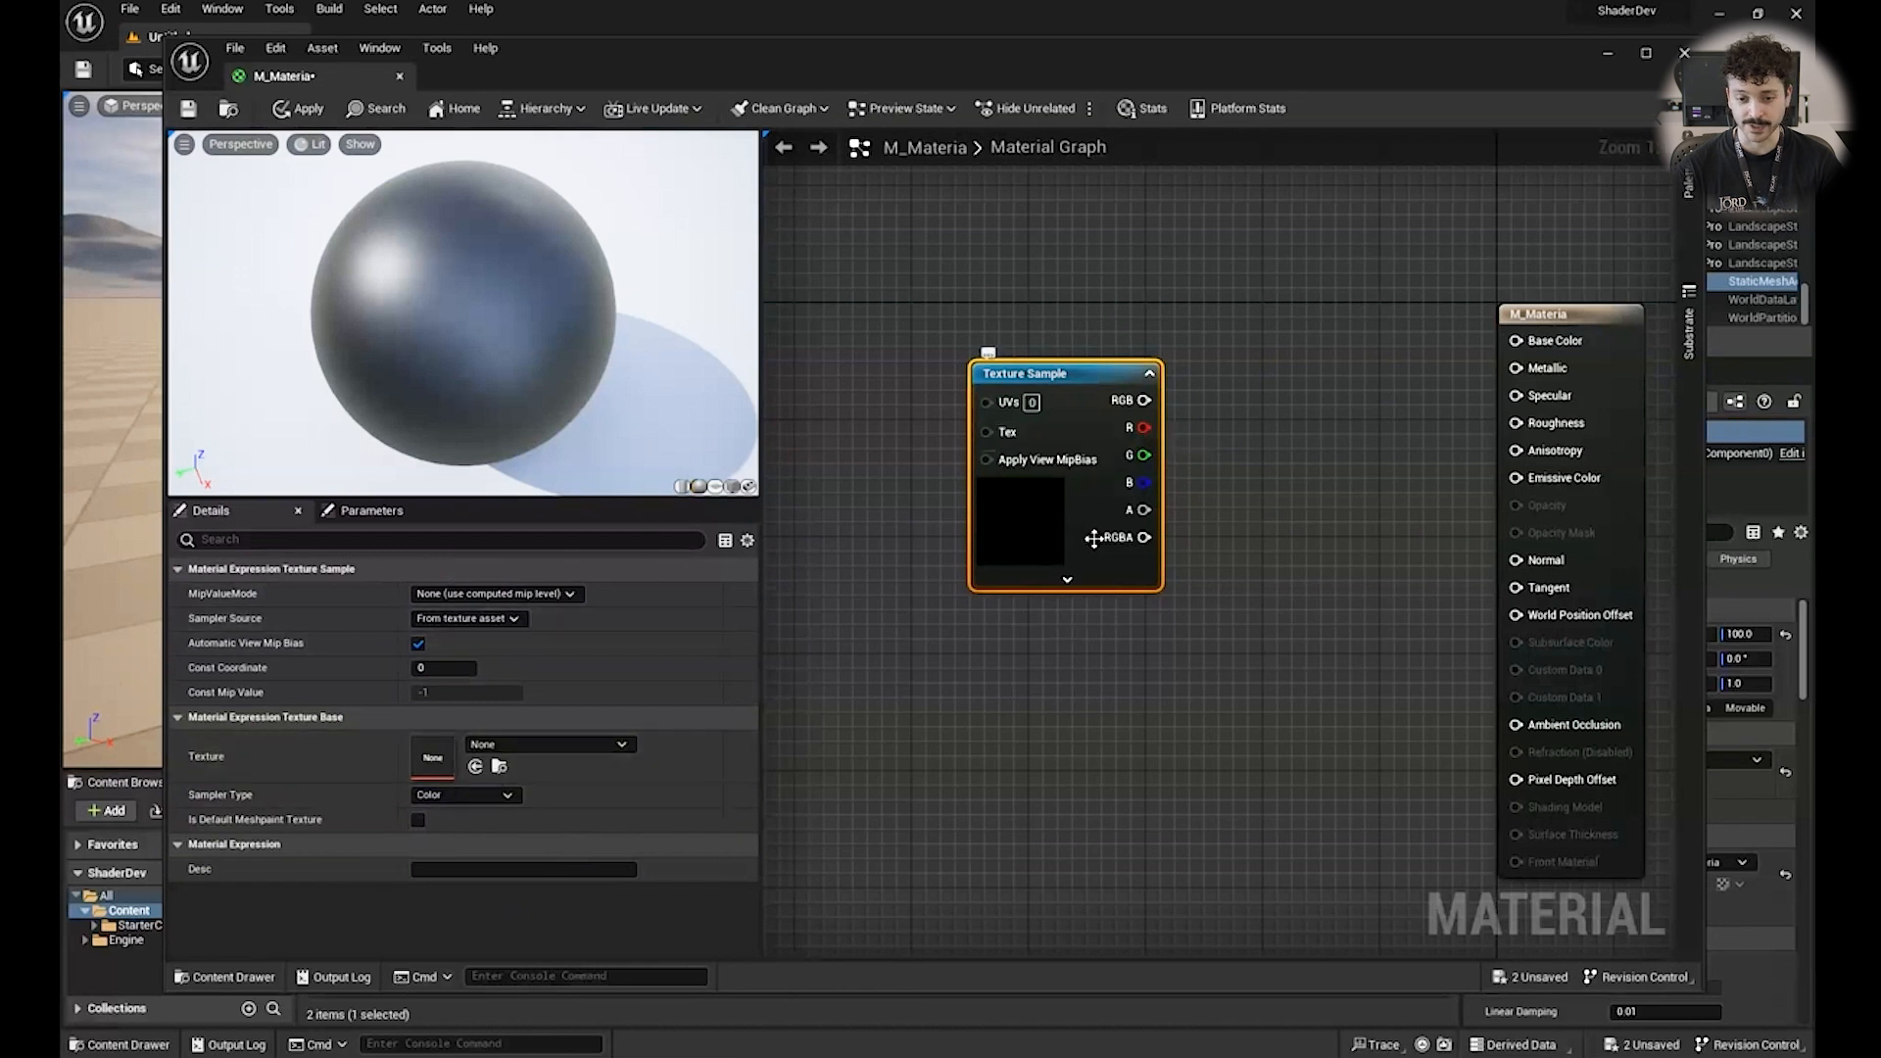
pyautogui.moveTo(821, 559); pyautogui.dragTo(860, 592, button='right')
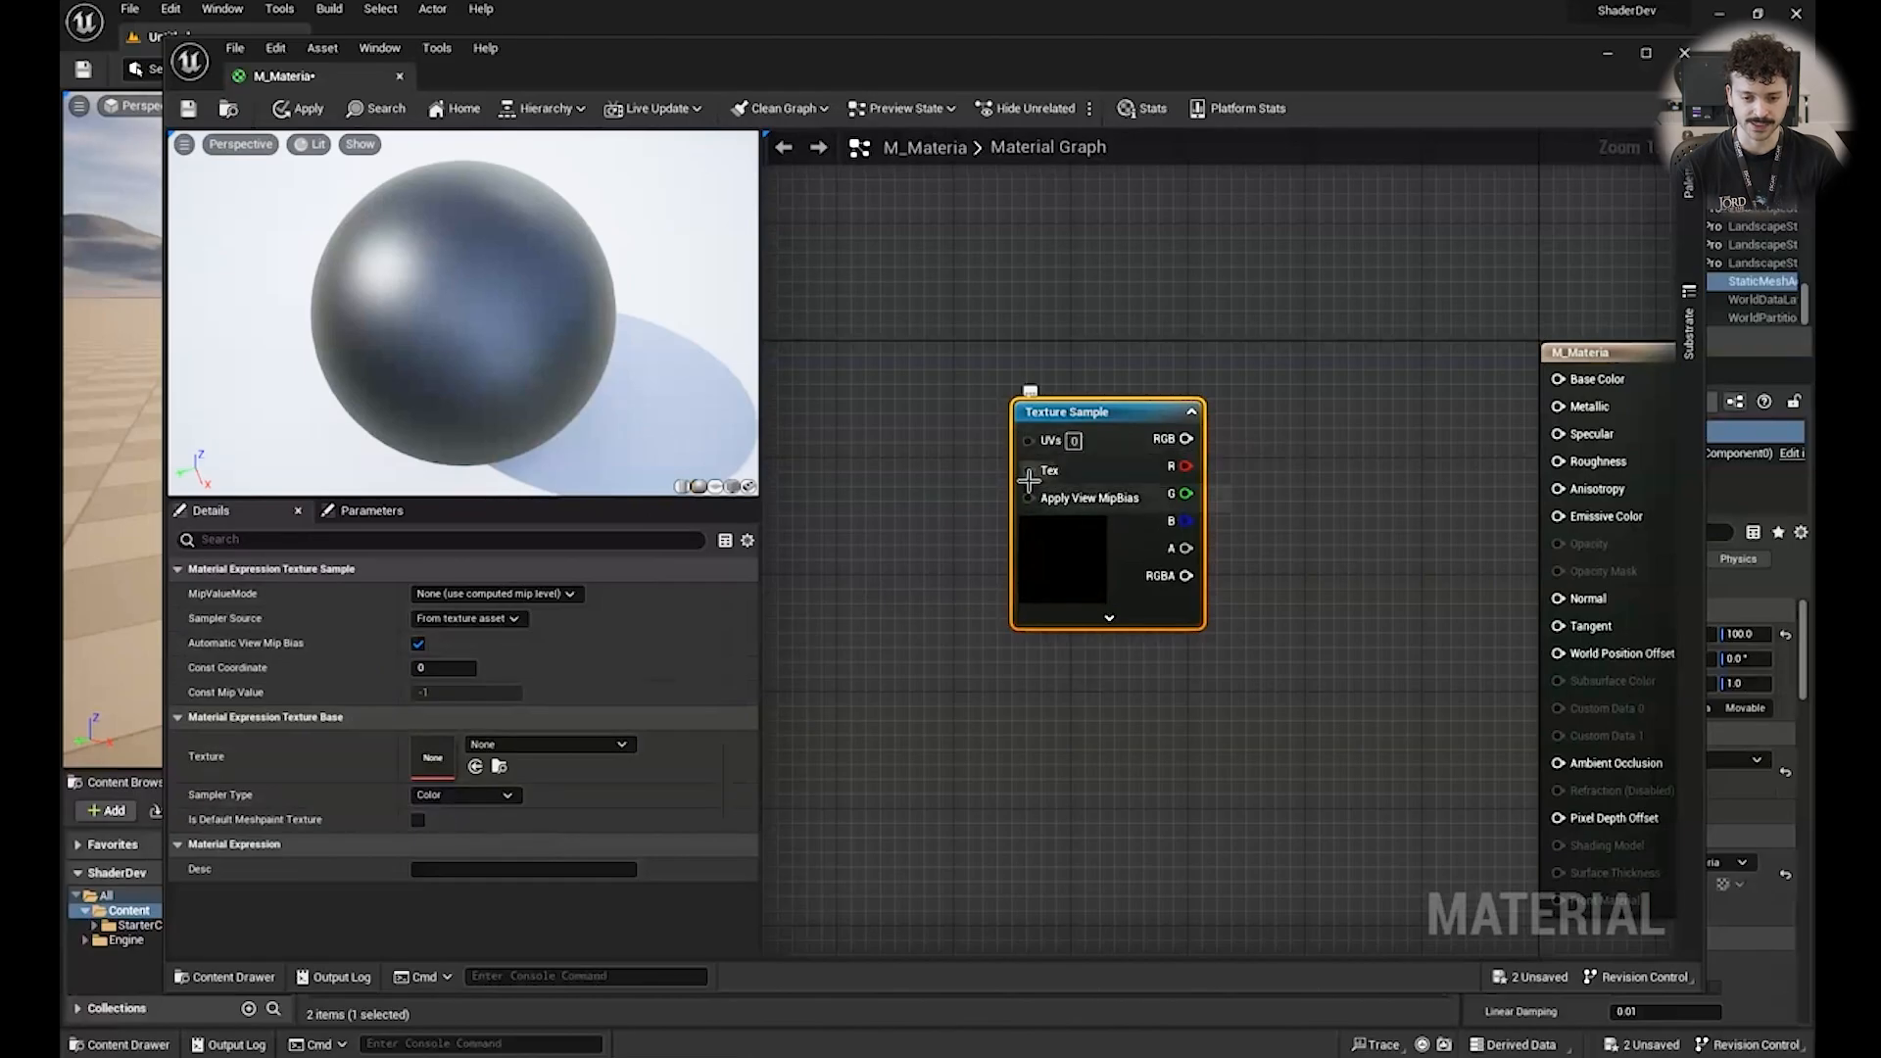
pyautogui.moveTo(1049, 422); pyautogui.dragTo(1006, 421)
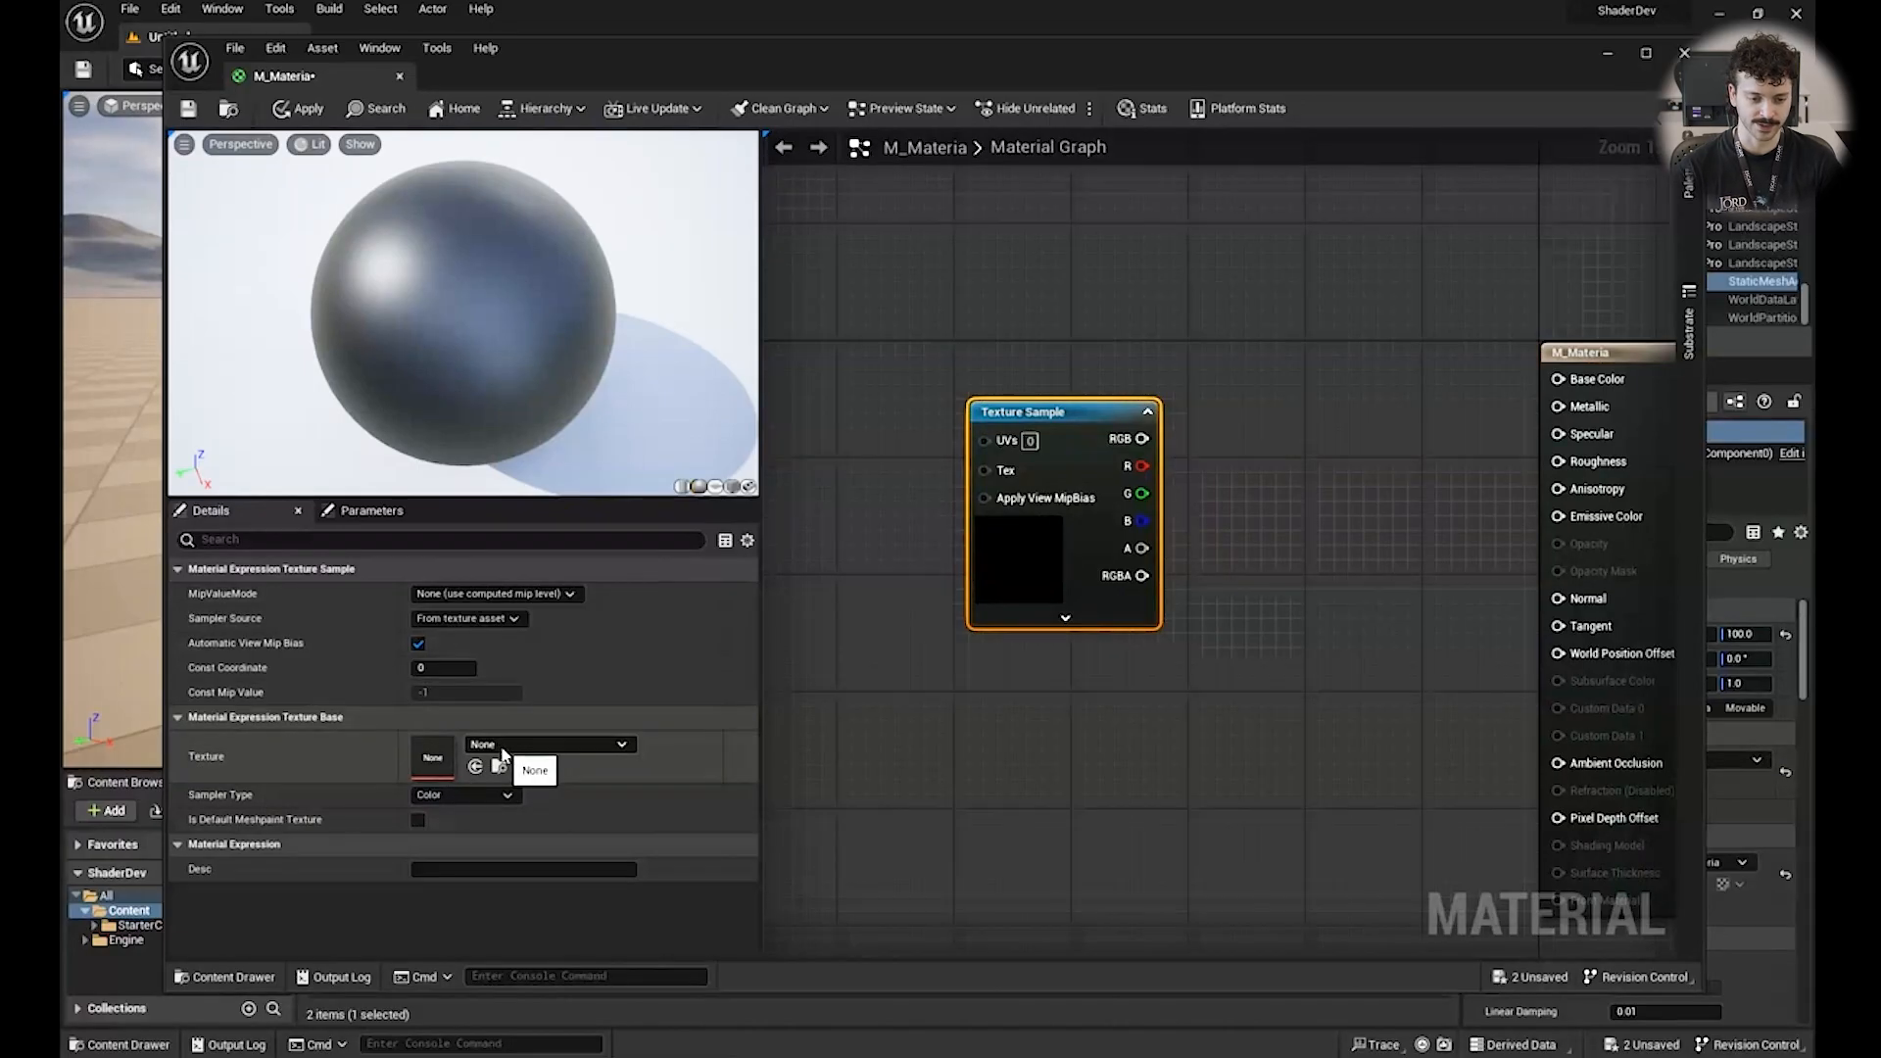
# Search the available textures for Perlin noise and assign T_Perlin_Noise_M to the Texture Sample node.
pyautogui.click(568, 745)
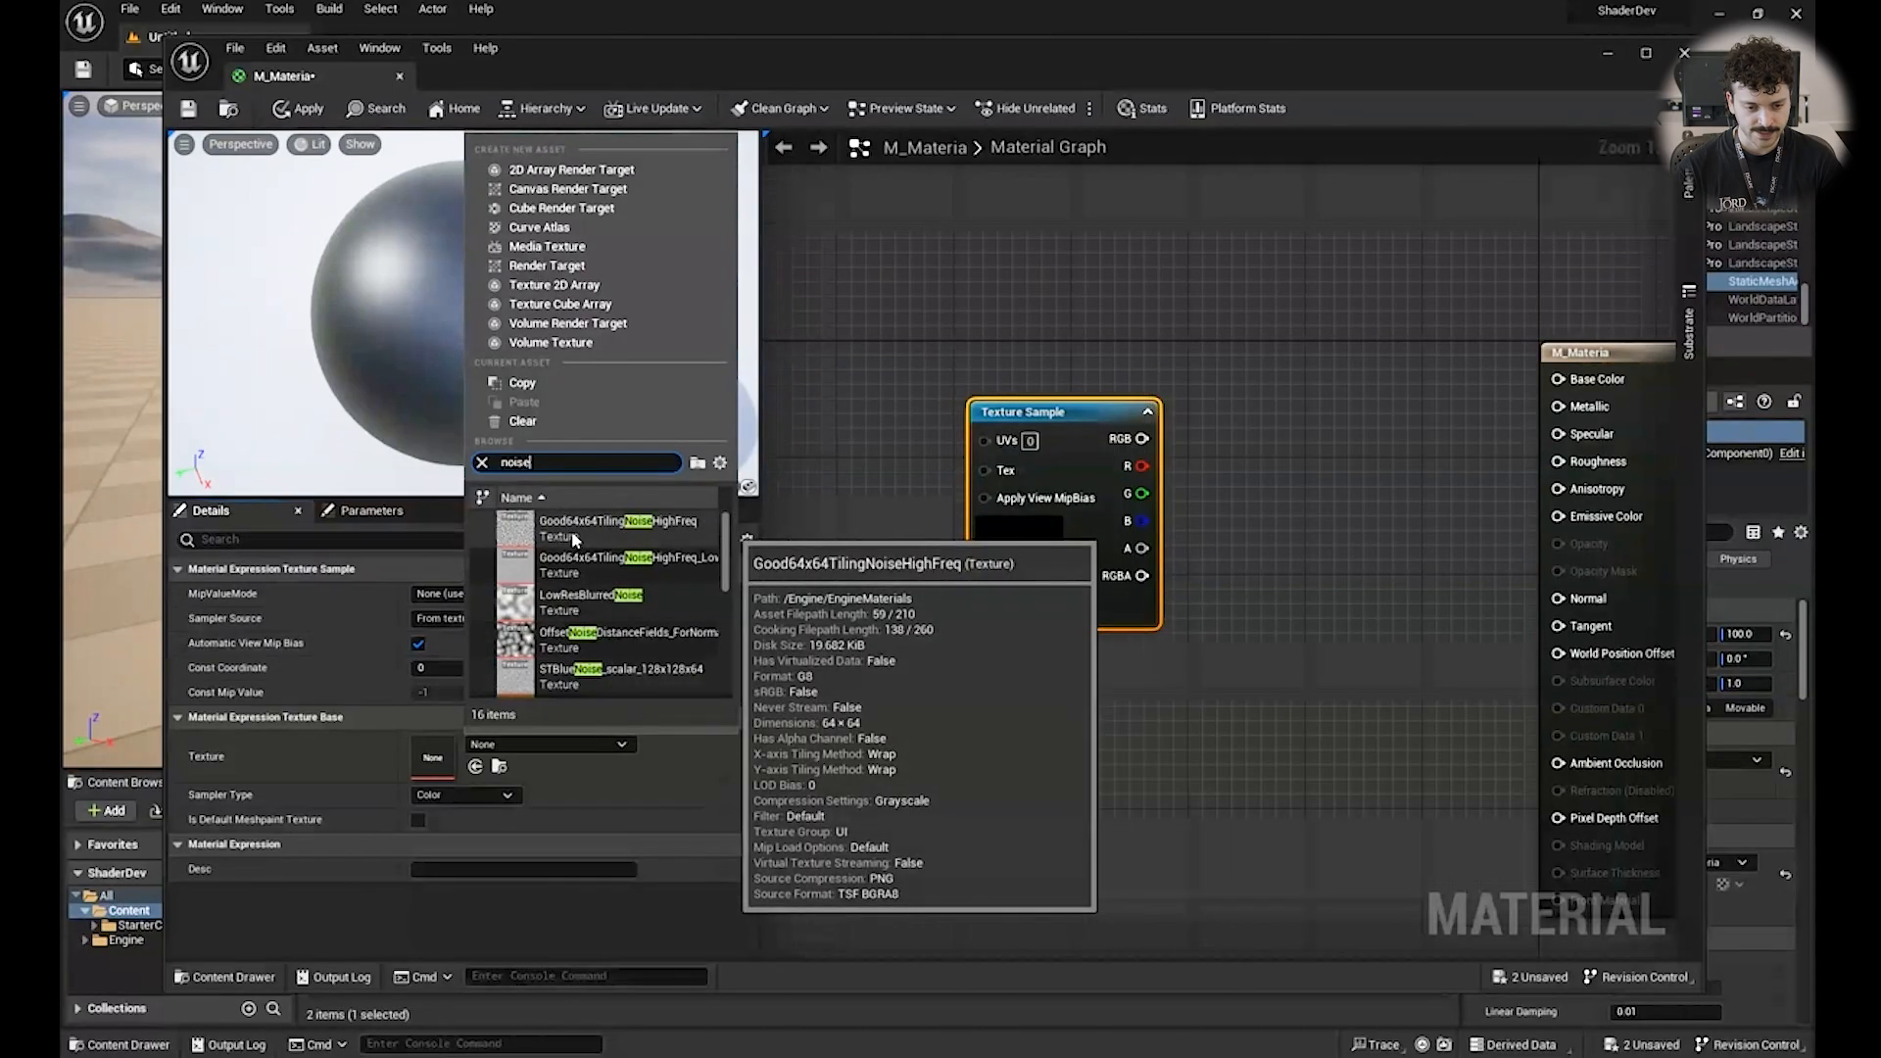
pyautogui.write('per')
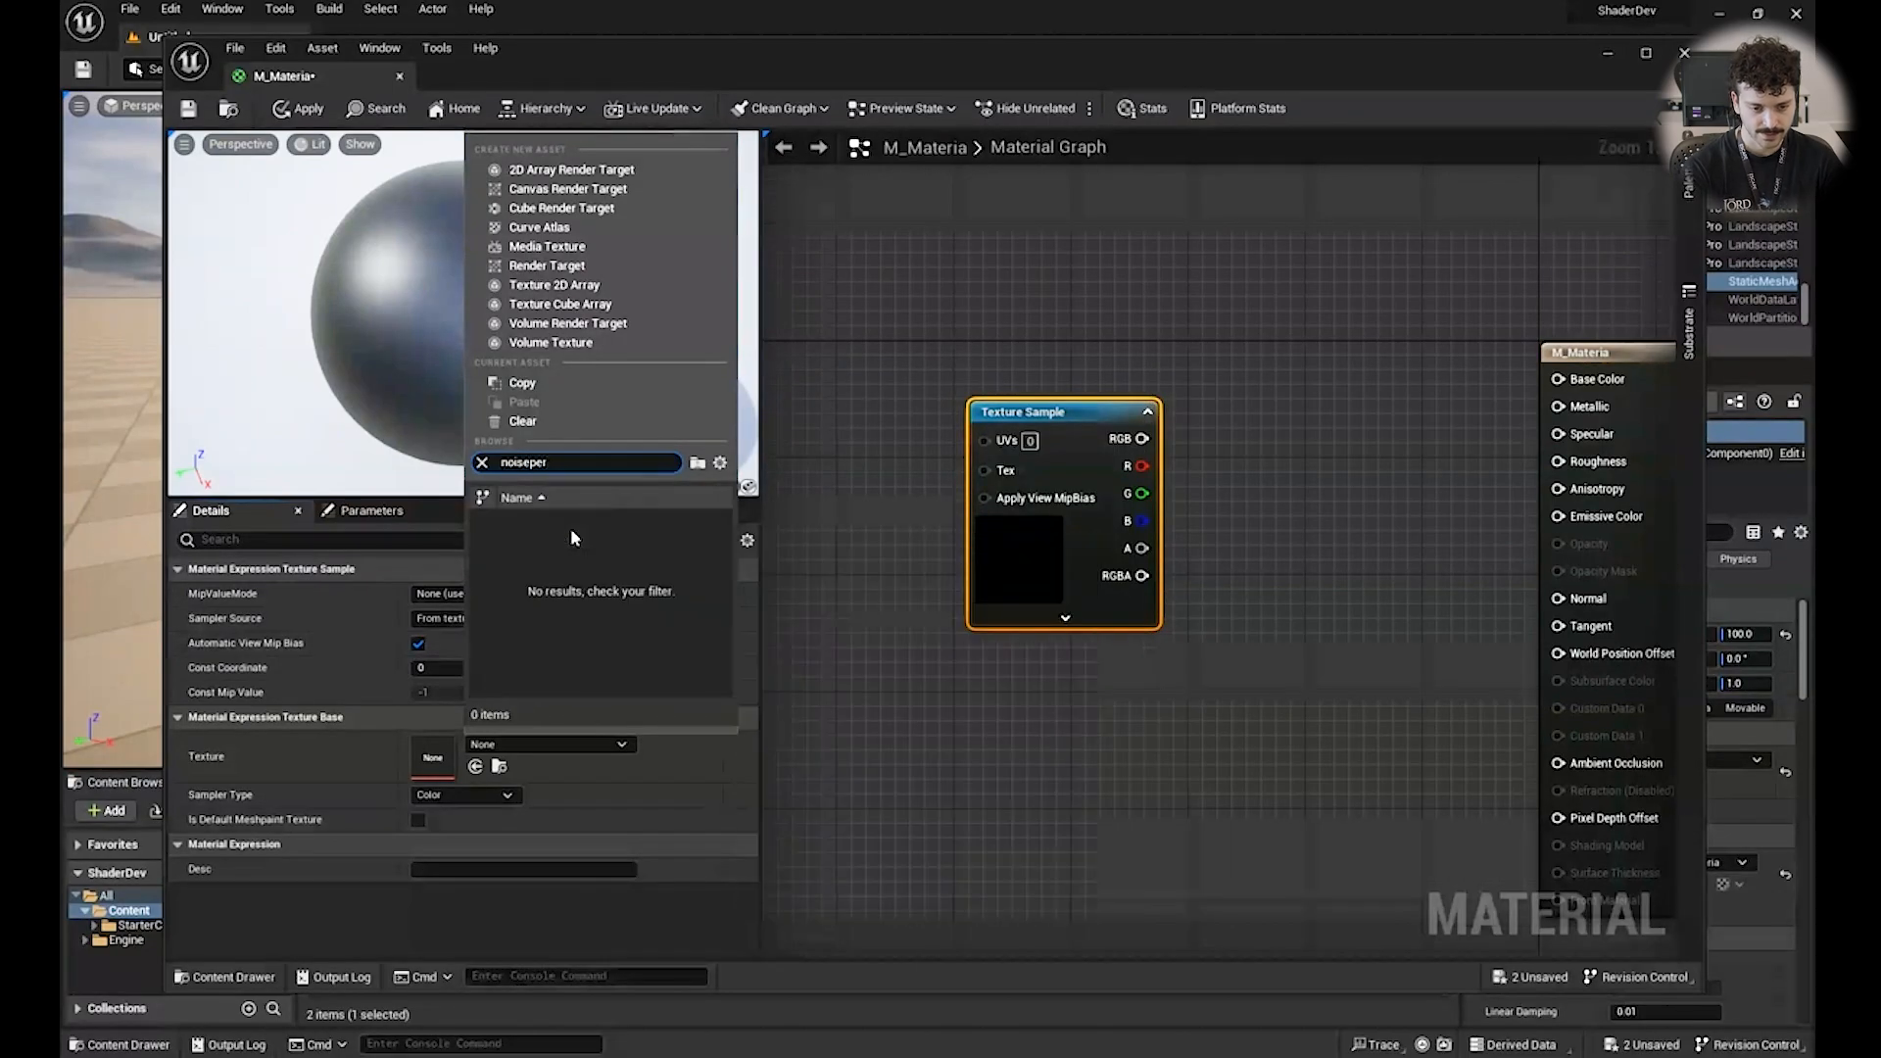
pyautogui.press('BackSpace')
pyautogui.press('BackSpace')
pyautogui.press('BackSpace')
pyautogui.press('BackSpace')
pyautogui.press('BackSpace')
pyautogui.press('BackSpace')
pyautogui.press('BackSpace')
pyautogui.press('BackSpace')
pyautogui.write('perlin')
pyautogui.click(570, 527)
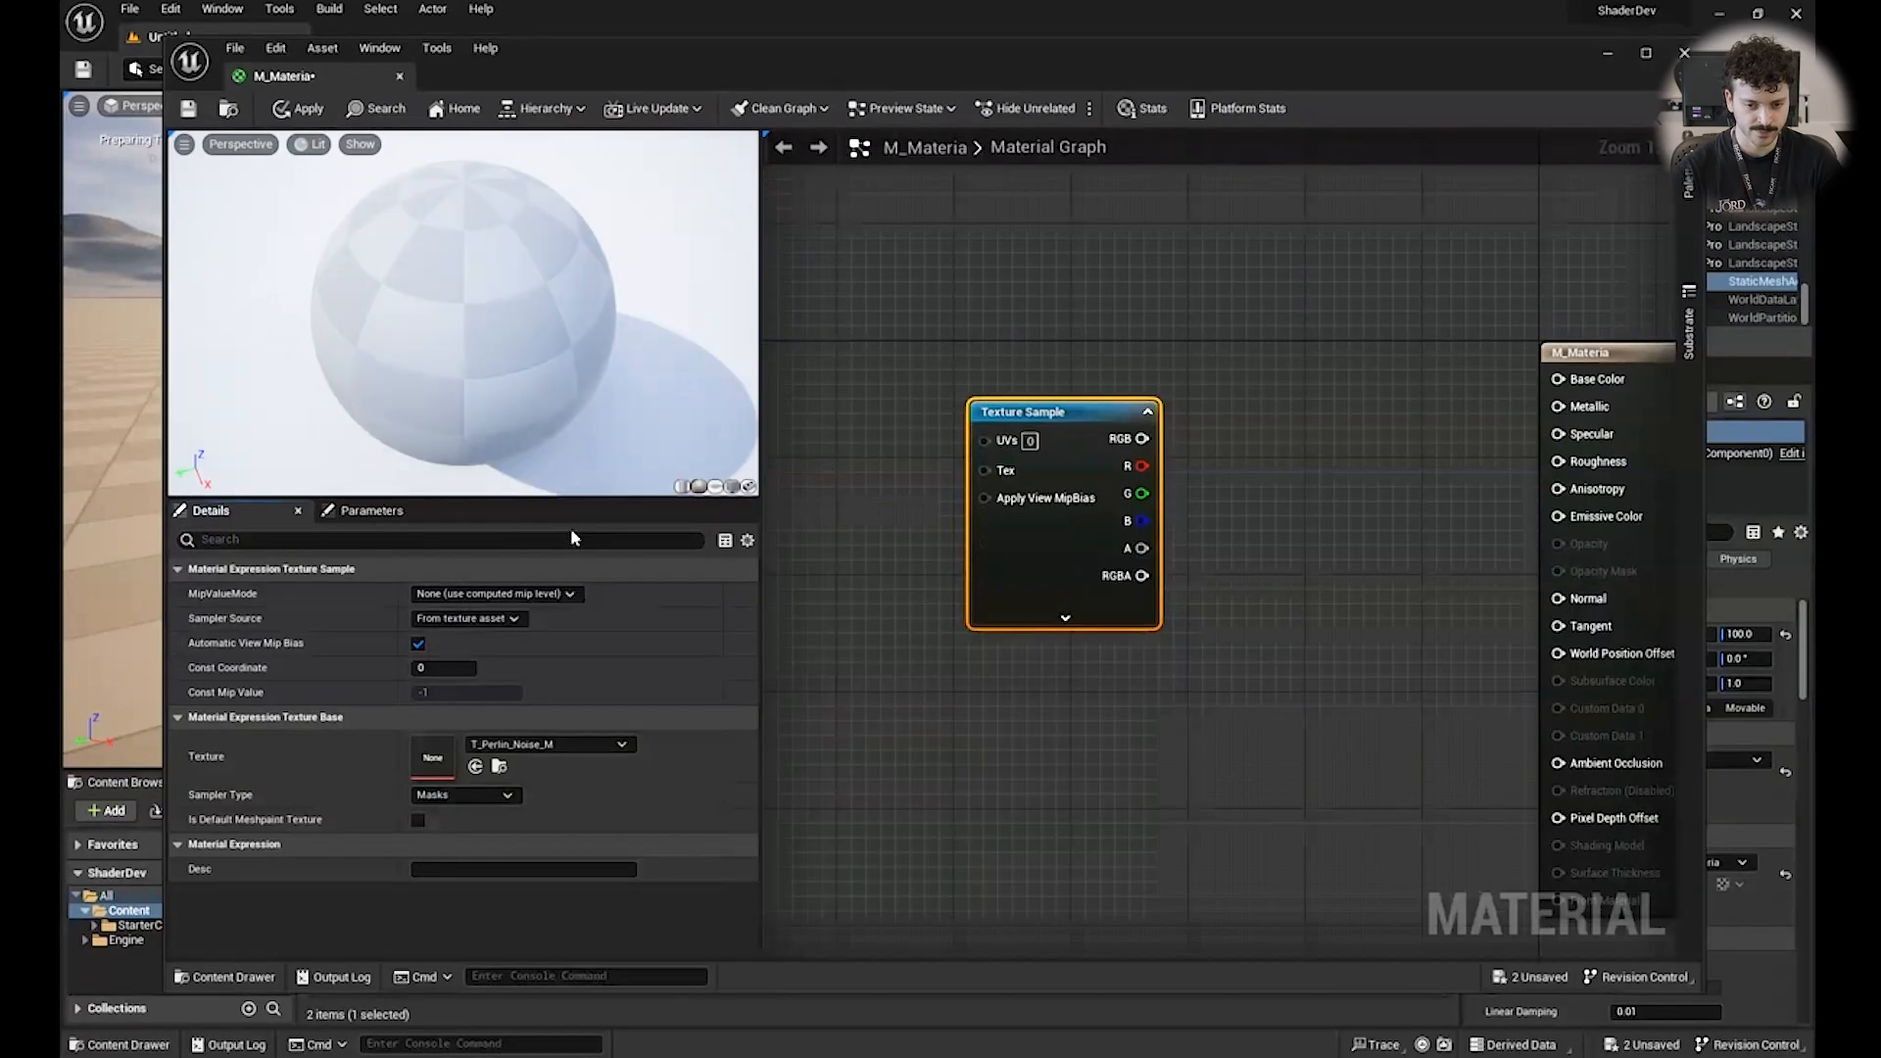
# Move the Texture Sample node a little farther out, keeping it level with the main node's Base Color input.
pyautogui.moveTo(1119, 333); pyautogui.dragTo(1158, 302, button='right')
pyautogui.click(1102, 362)
pyautogui.click(1128, 395)
pyautogui.moveTo(1124, 400); pyautogui.dragTo(1072, 347)
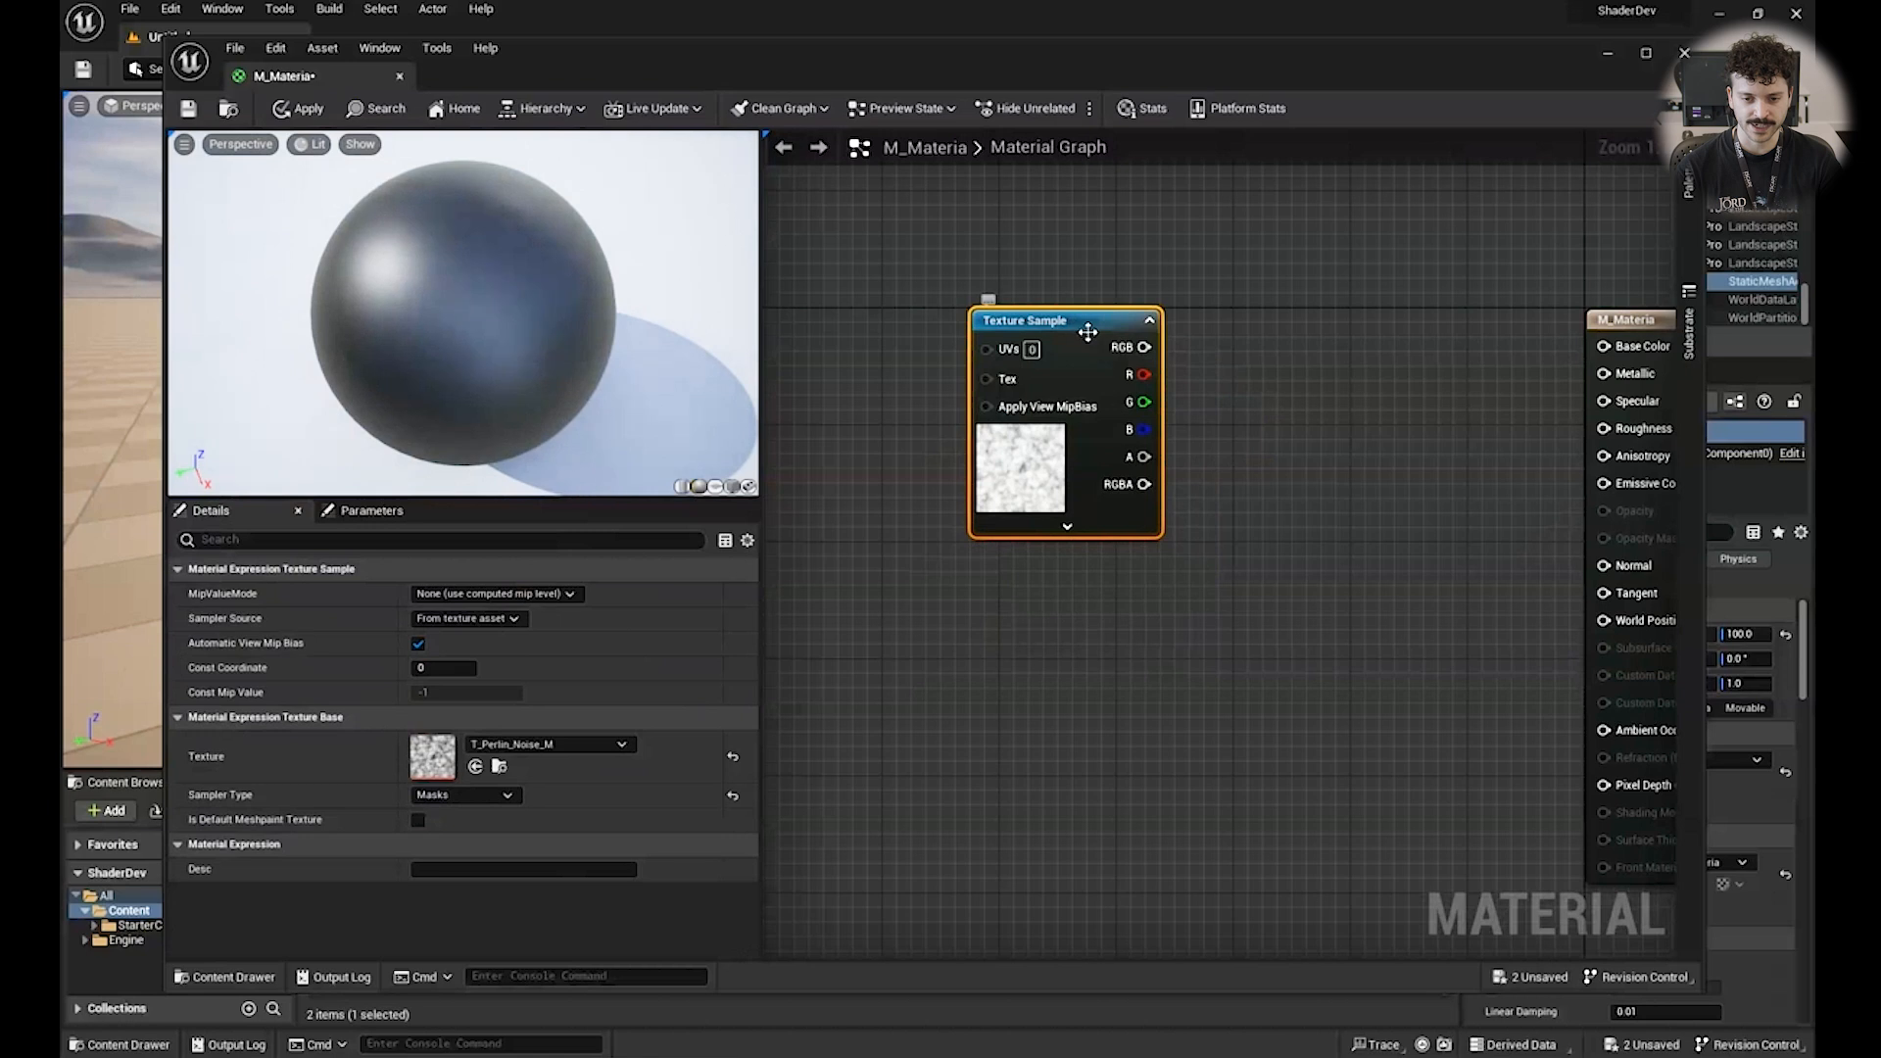
# Preview the Texture Sample node on the sphere, inspect the noise from different angles, and stop previewing the node.
pyautogui.rightClick(1085, 327)
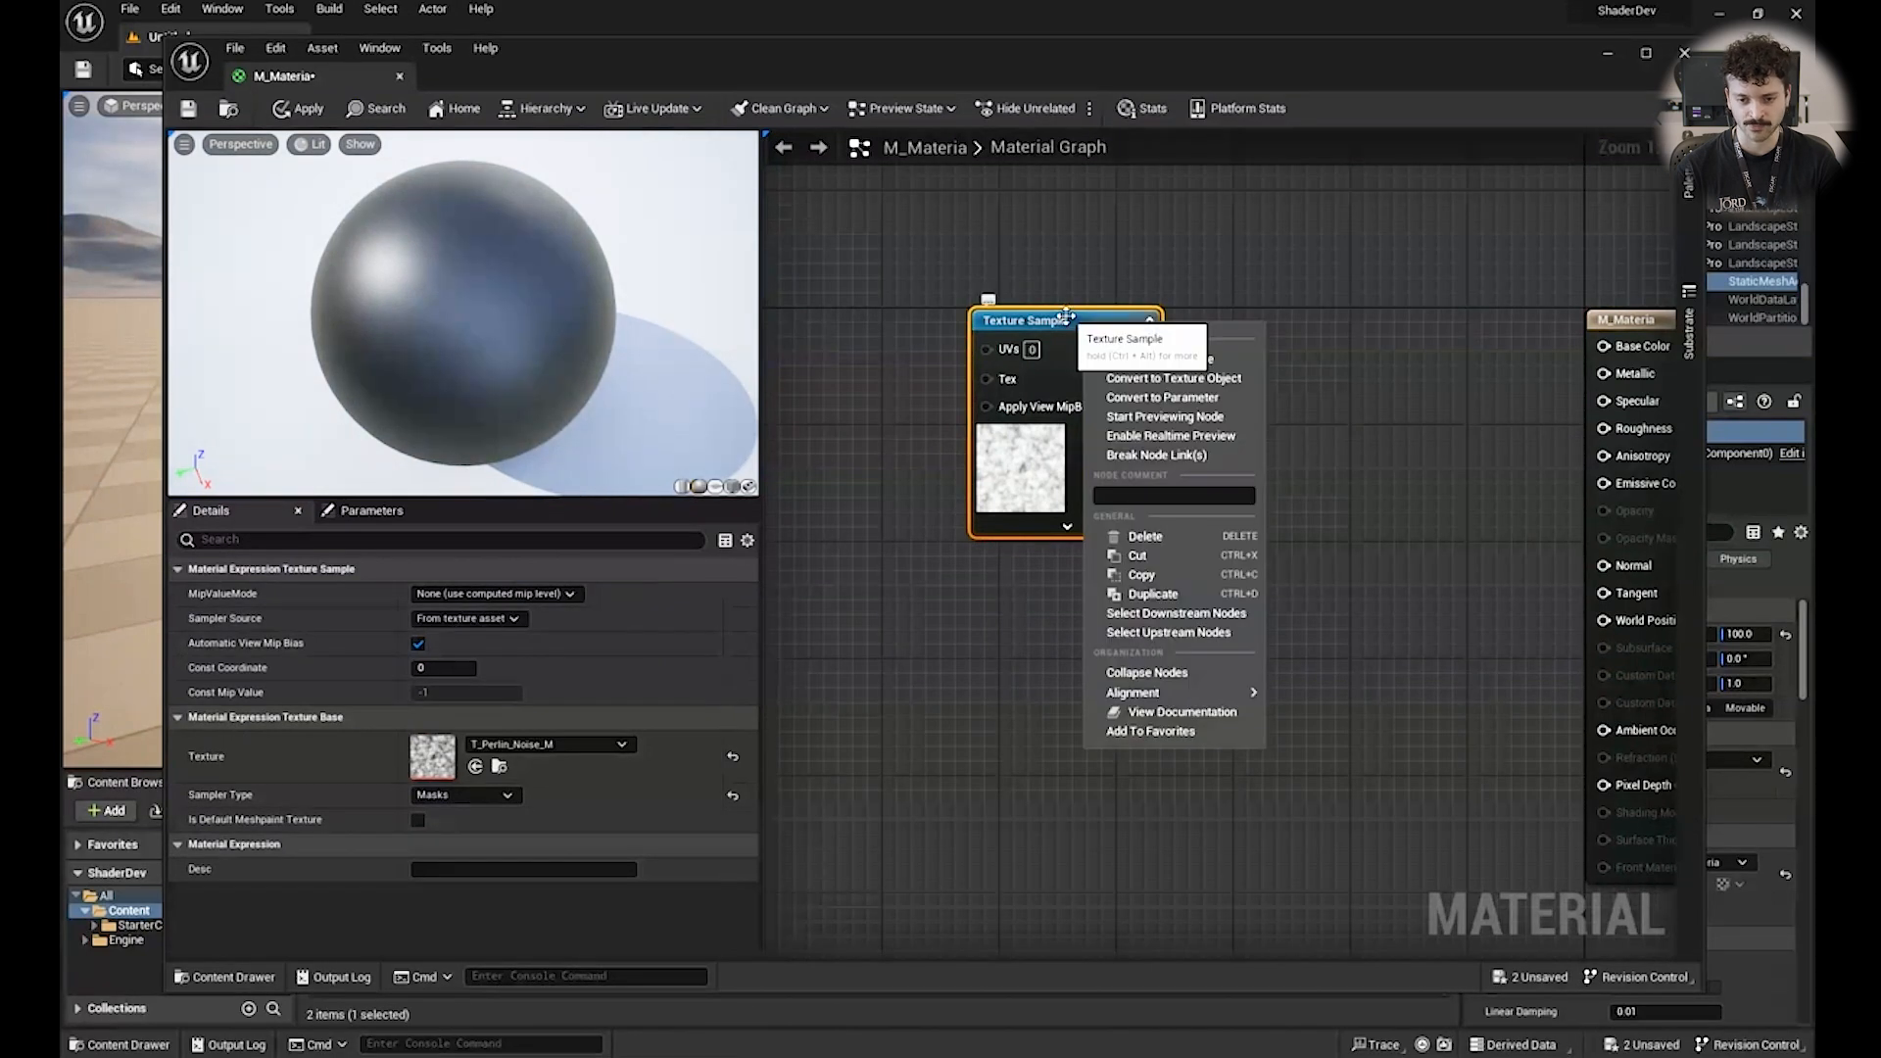
pyautogui.click(1222, 417)
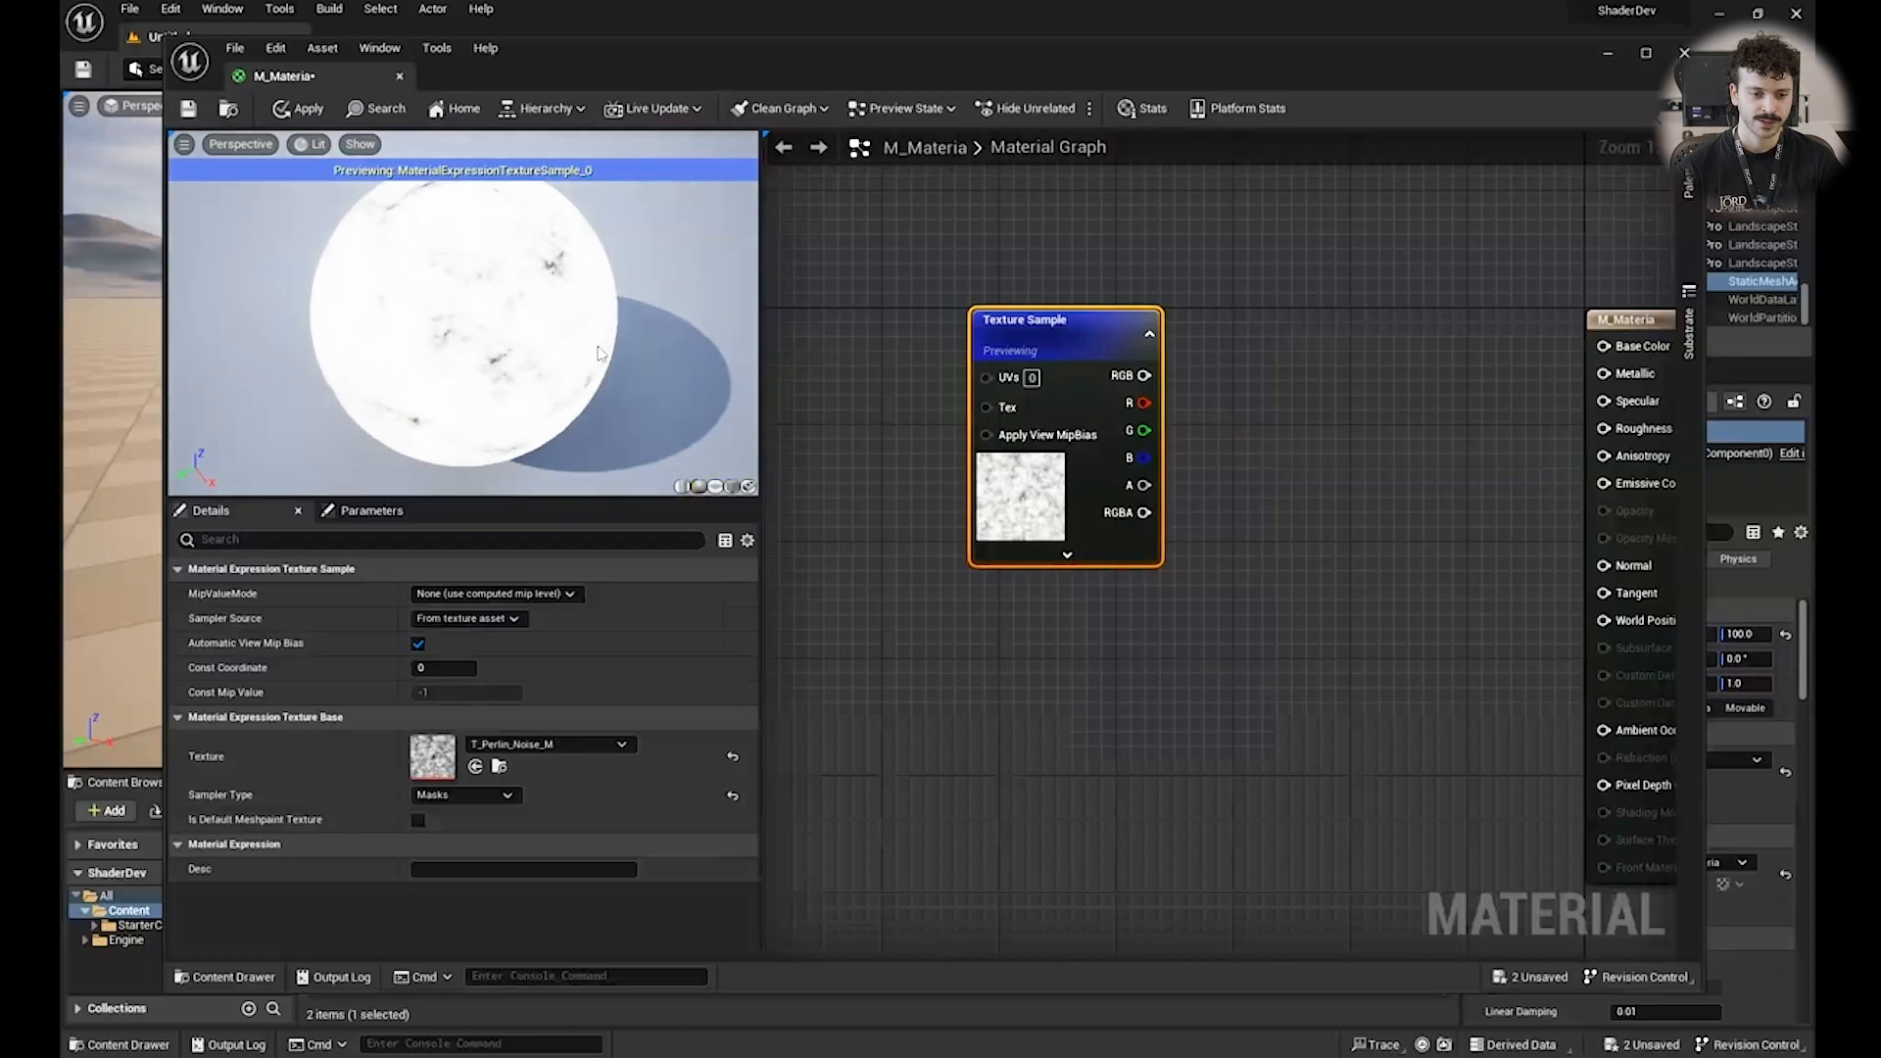
pyautogui.moveTo(753, 384); pyautogui.dragTo(679, 233)
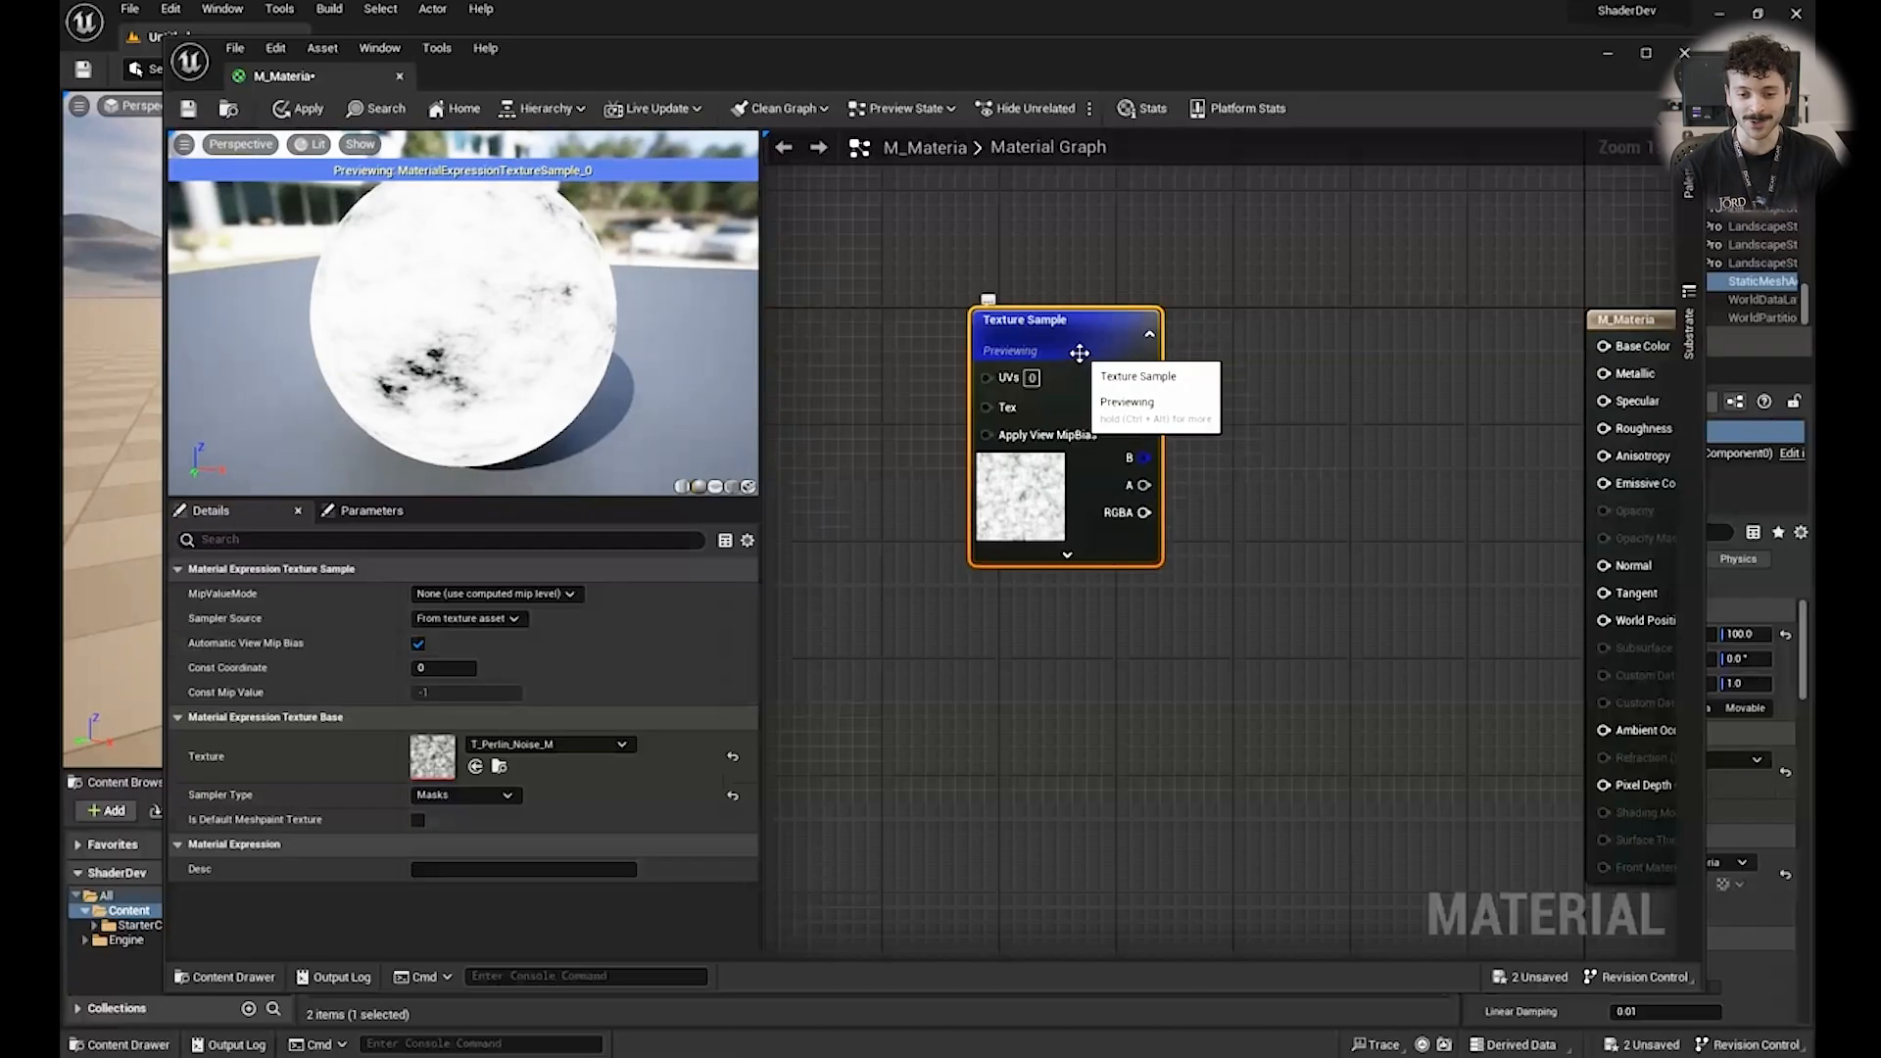
pyautogui.moveTo(586, 305); pyautogui.dragTo(500, 360)
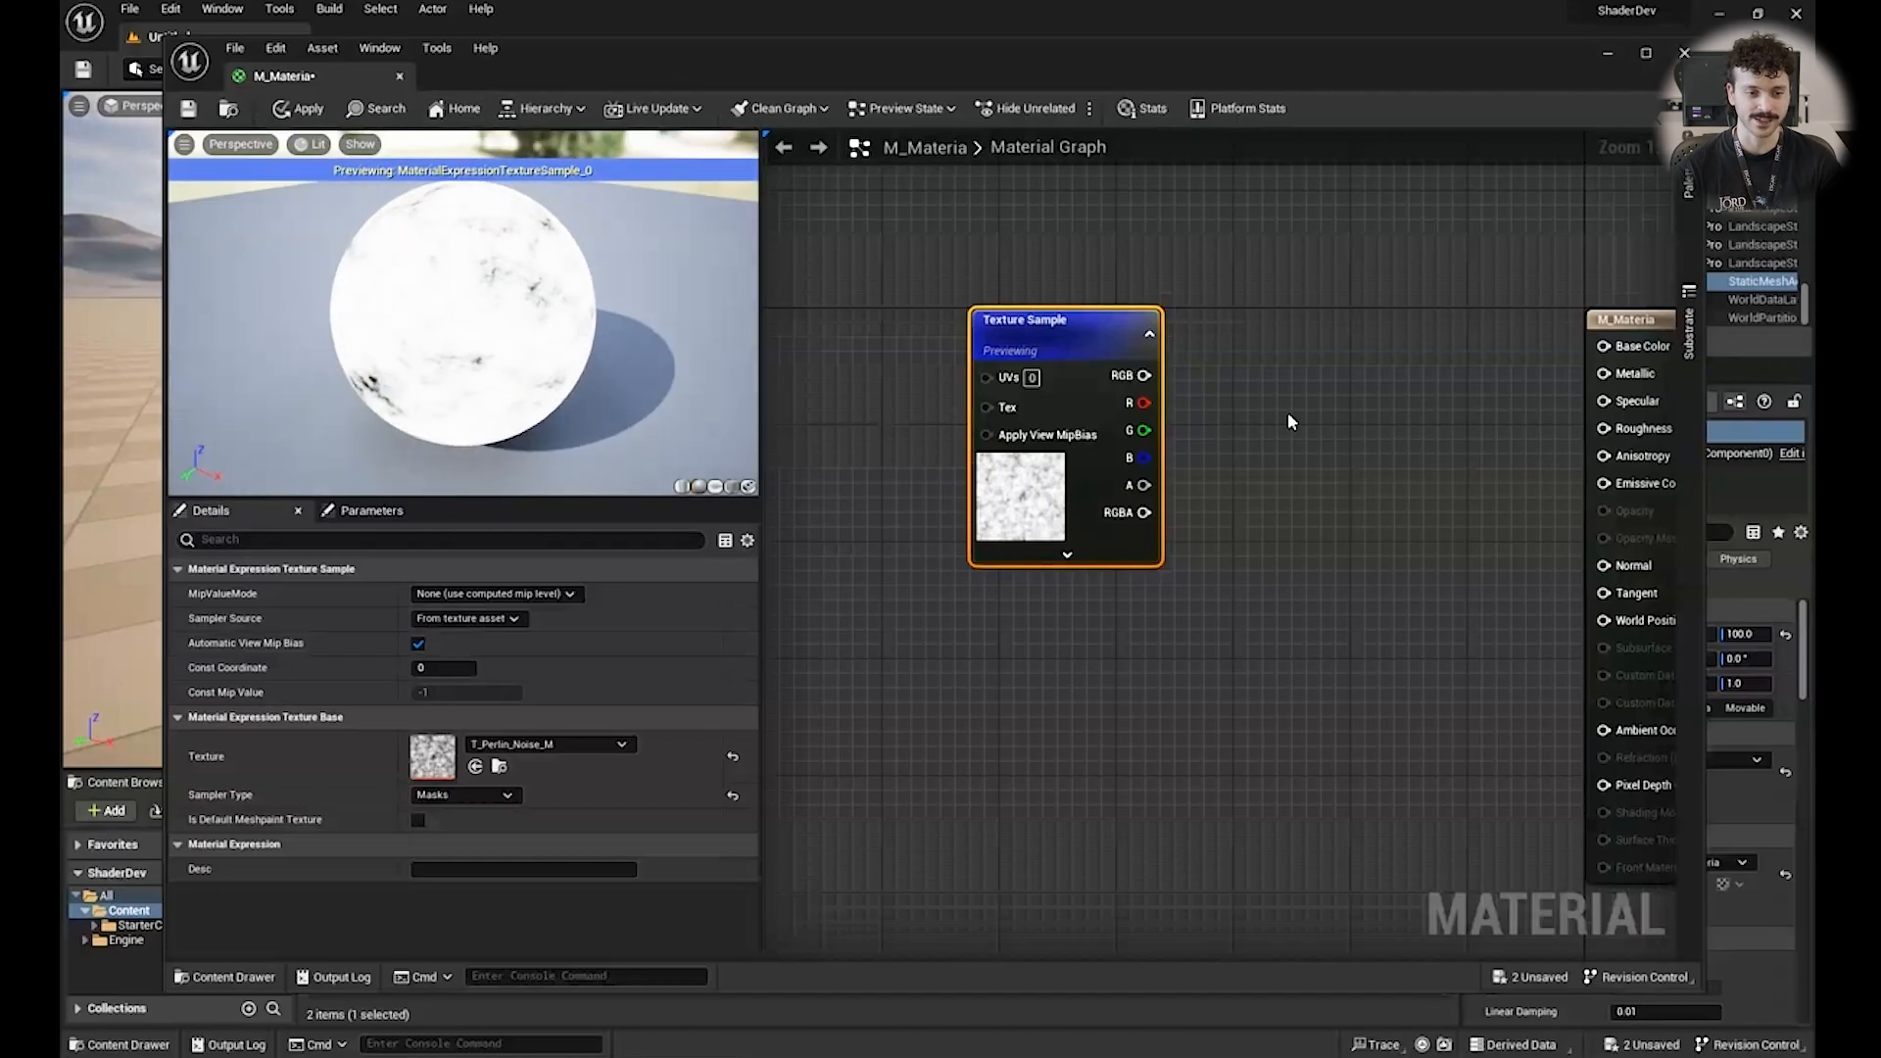
pyautogui.rightClick(1086, 351)
pyautogui.click(1181, 448)
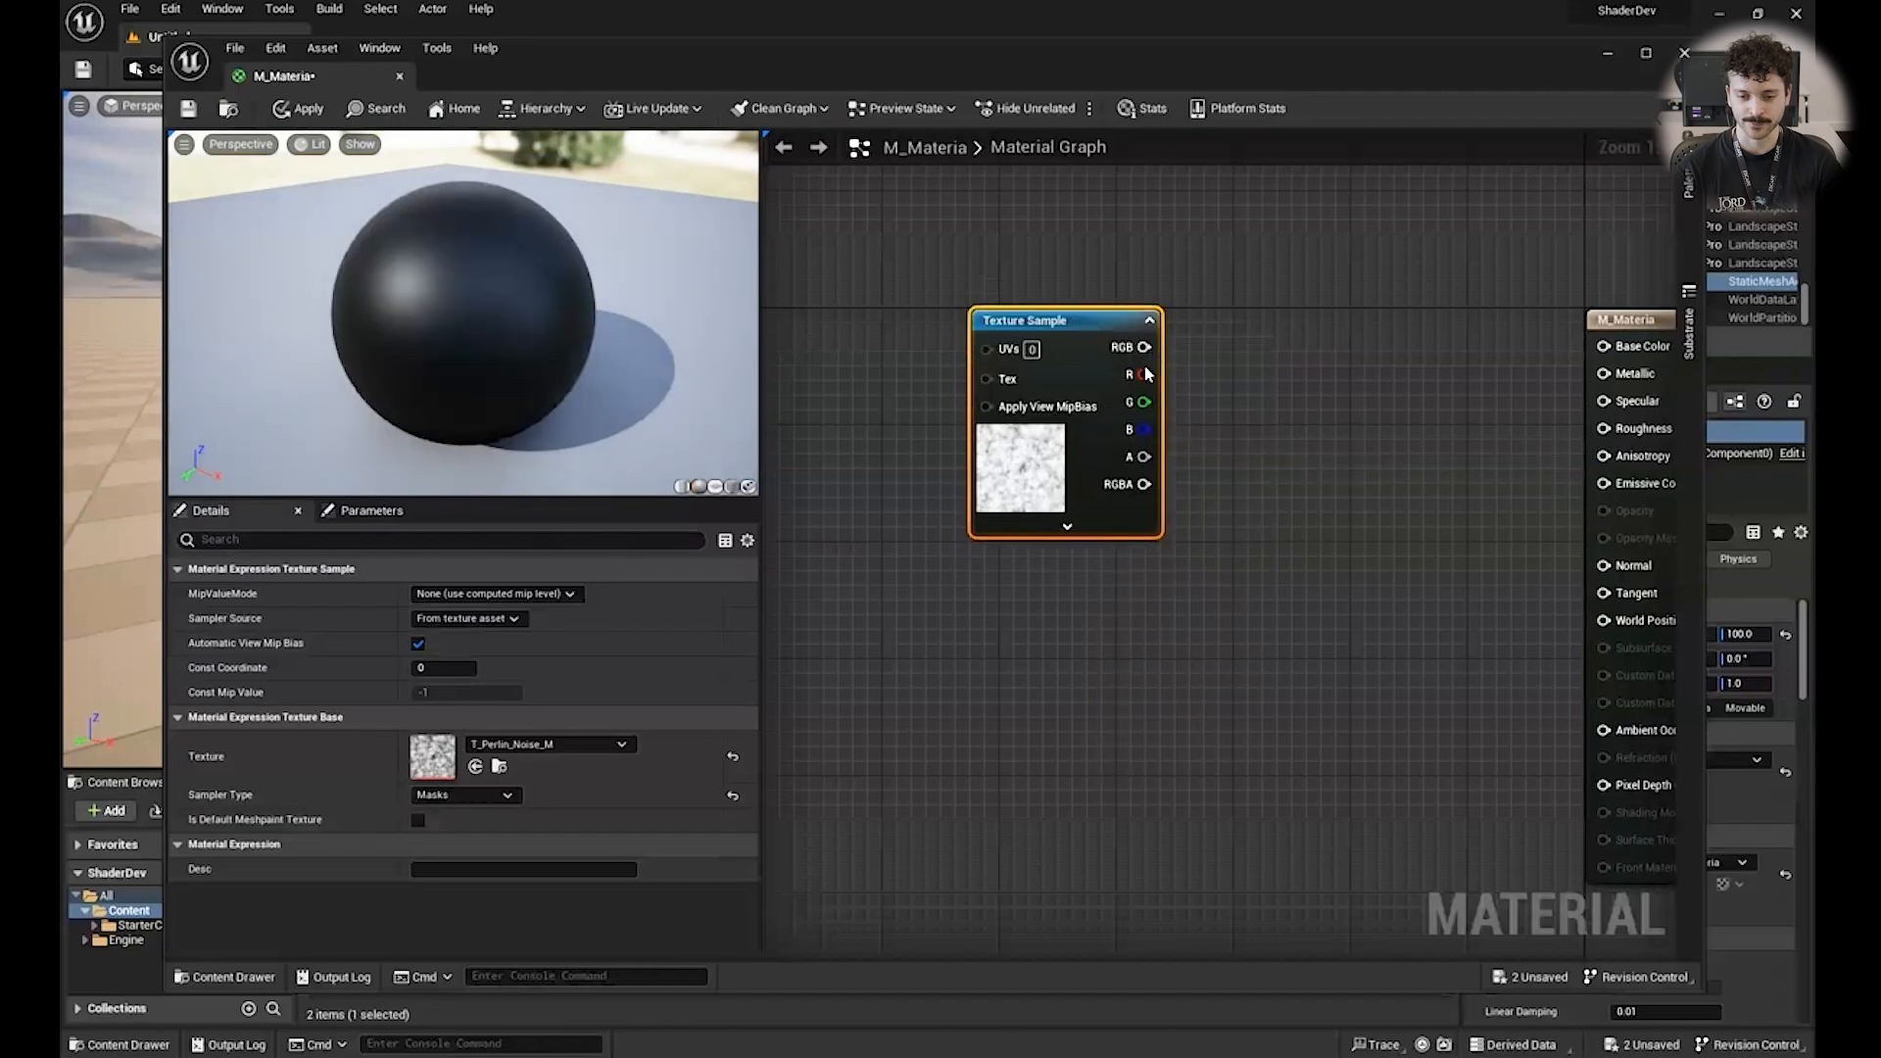
# Connect the Texture Sample's RGB output to Base Color, save the material, and inspect the textured preview sphere.
pyautogui.moveTo(1143, 347); pyautogui.dragTo(1457, 346)
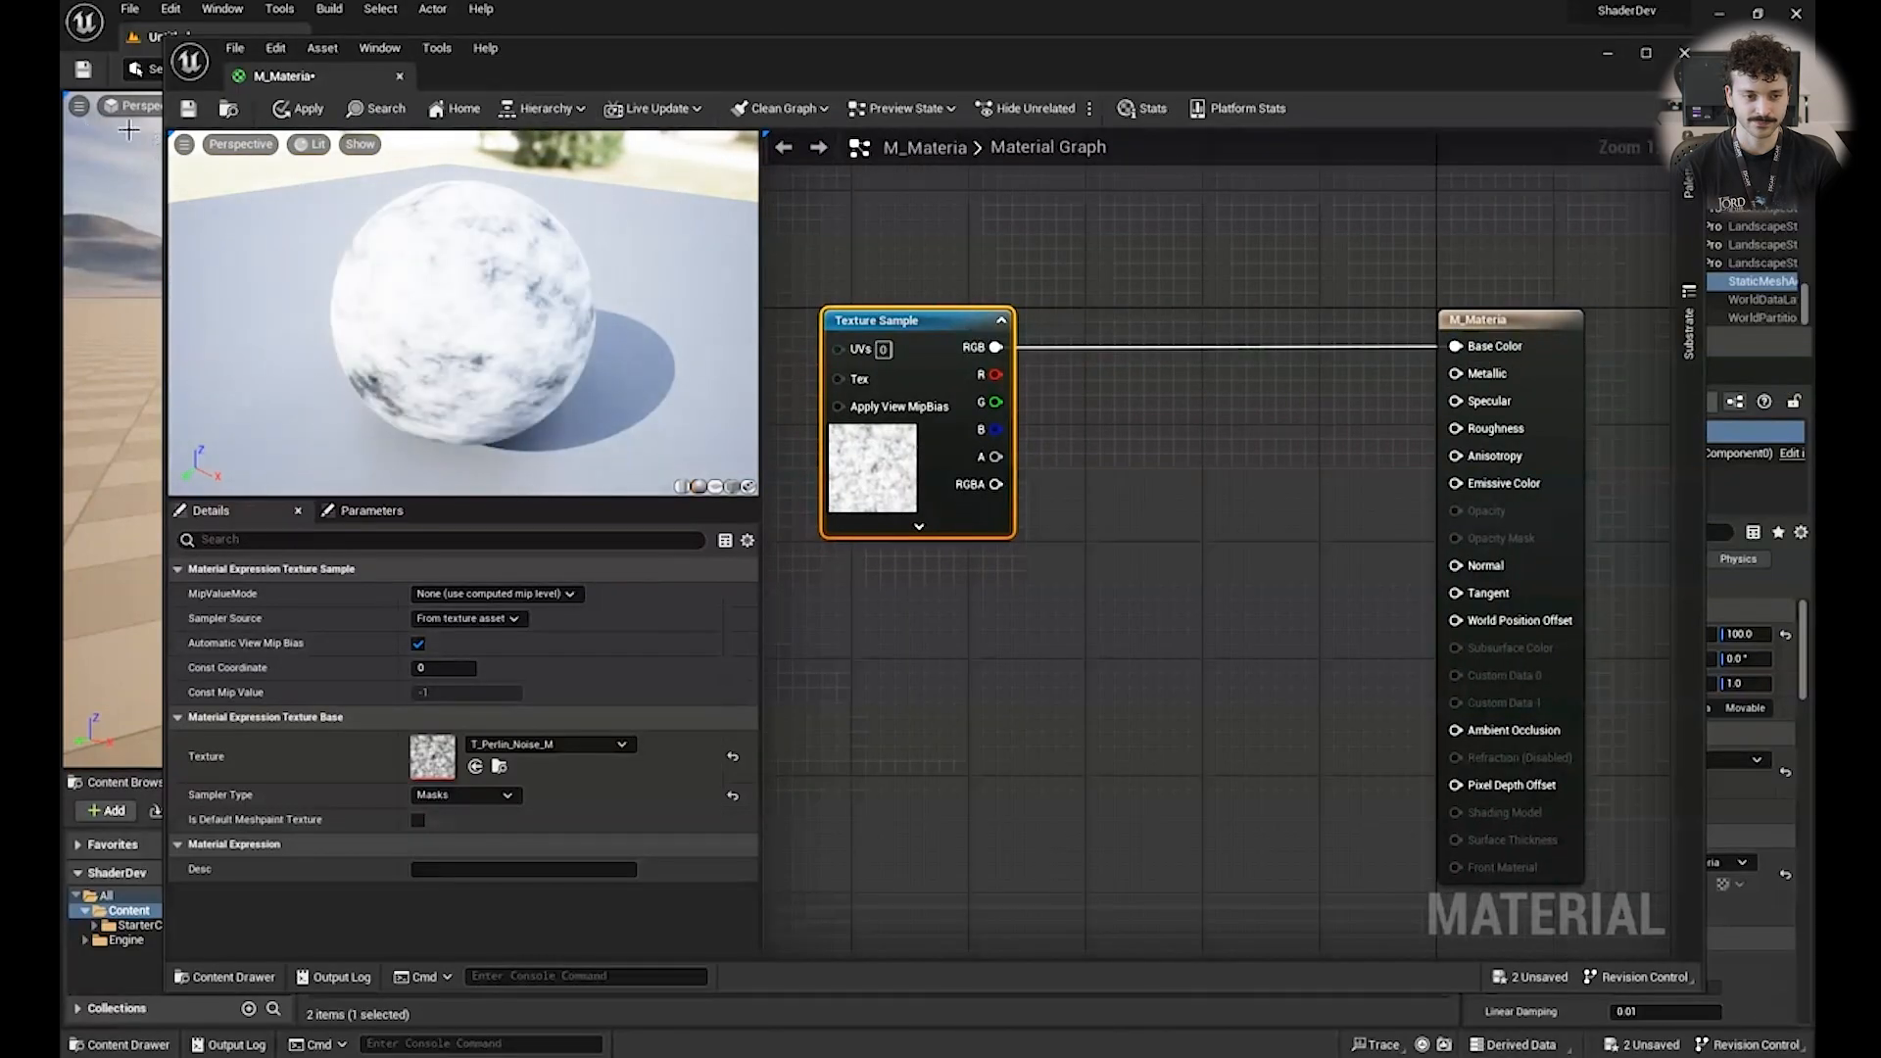
pyautogui.click(191, 108)
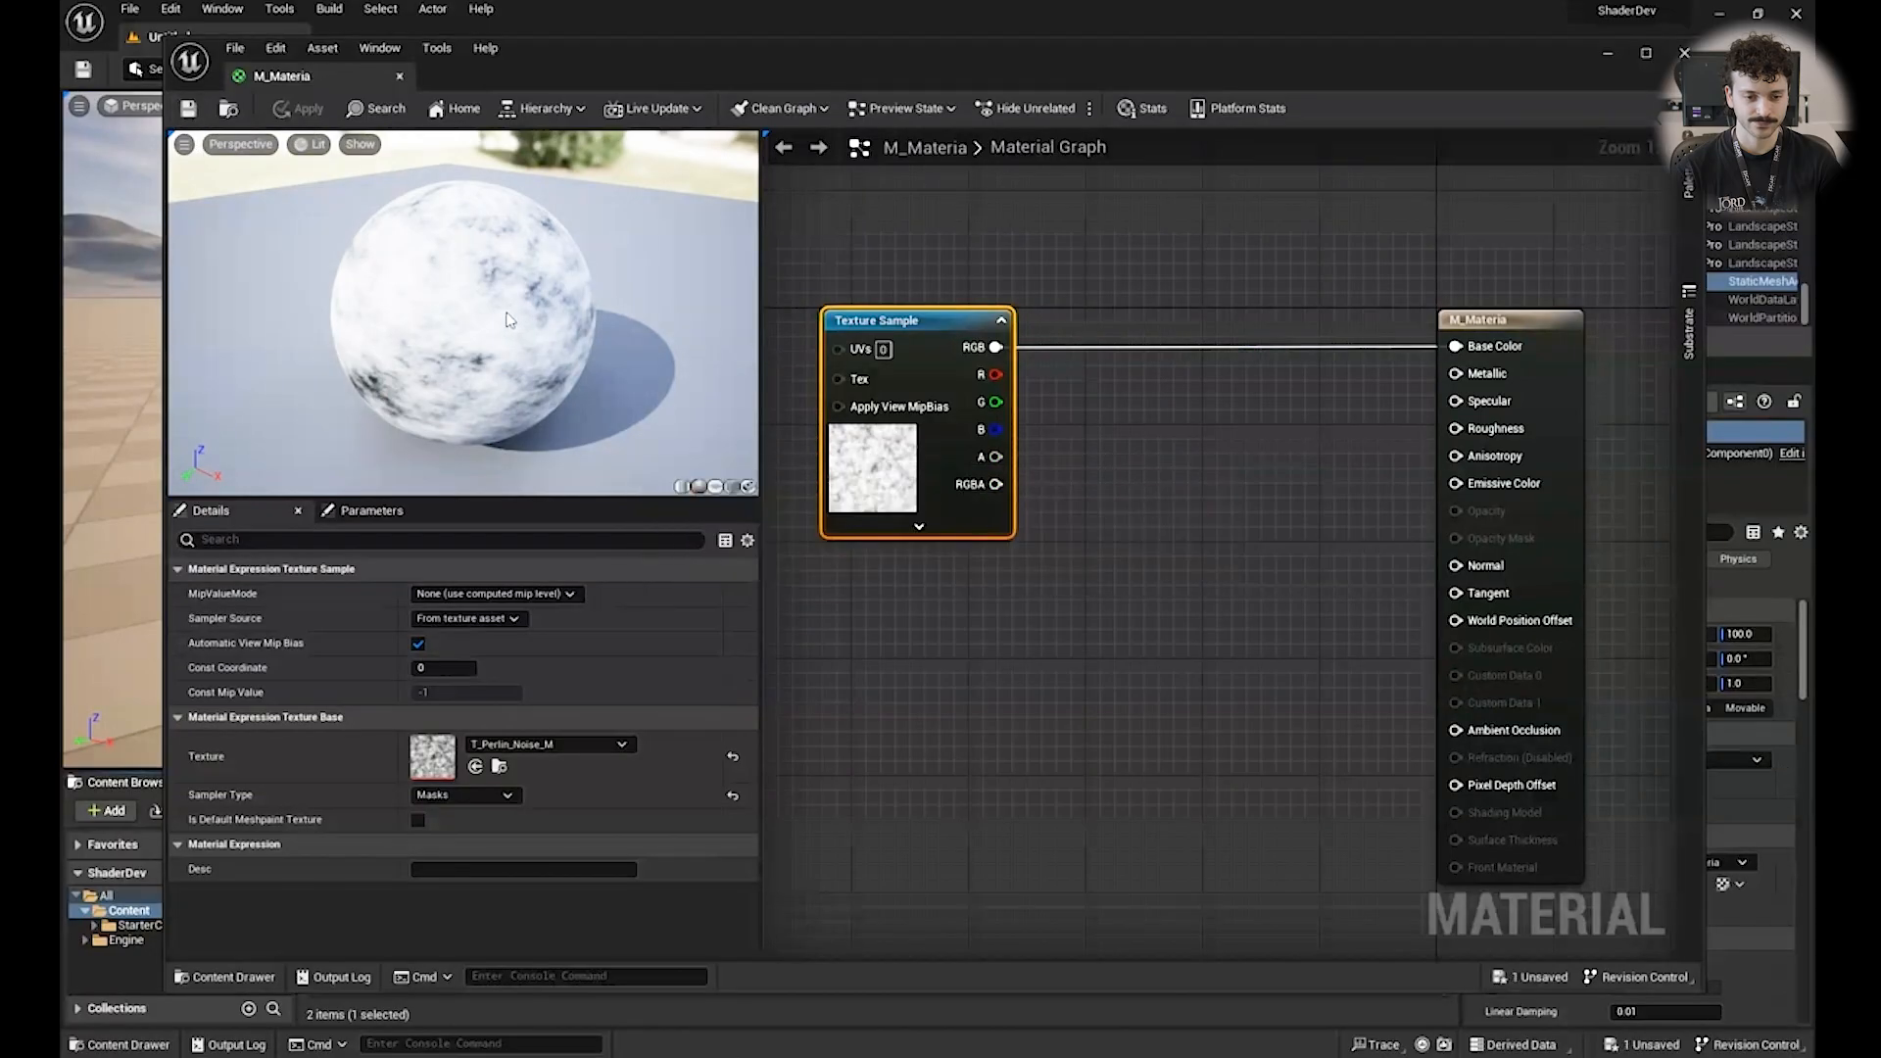
pyautogui.moveTo(686, 335); pyautogui.dragTo(1044, 269)
# Move the Texture Sample node farther from the main material node to free space between them, keeping the connection straight.
pyautogui.moveTo(933, 315); pyautogui.dragTo(1045, 333, button='right')
pyautogui.moveTo(1044, 334); pyautogui.dragTo(919, 304)
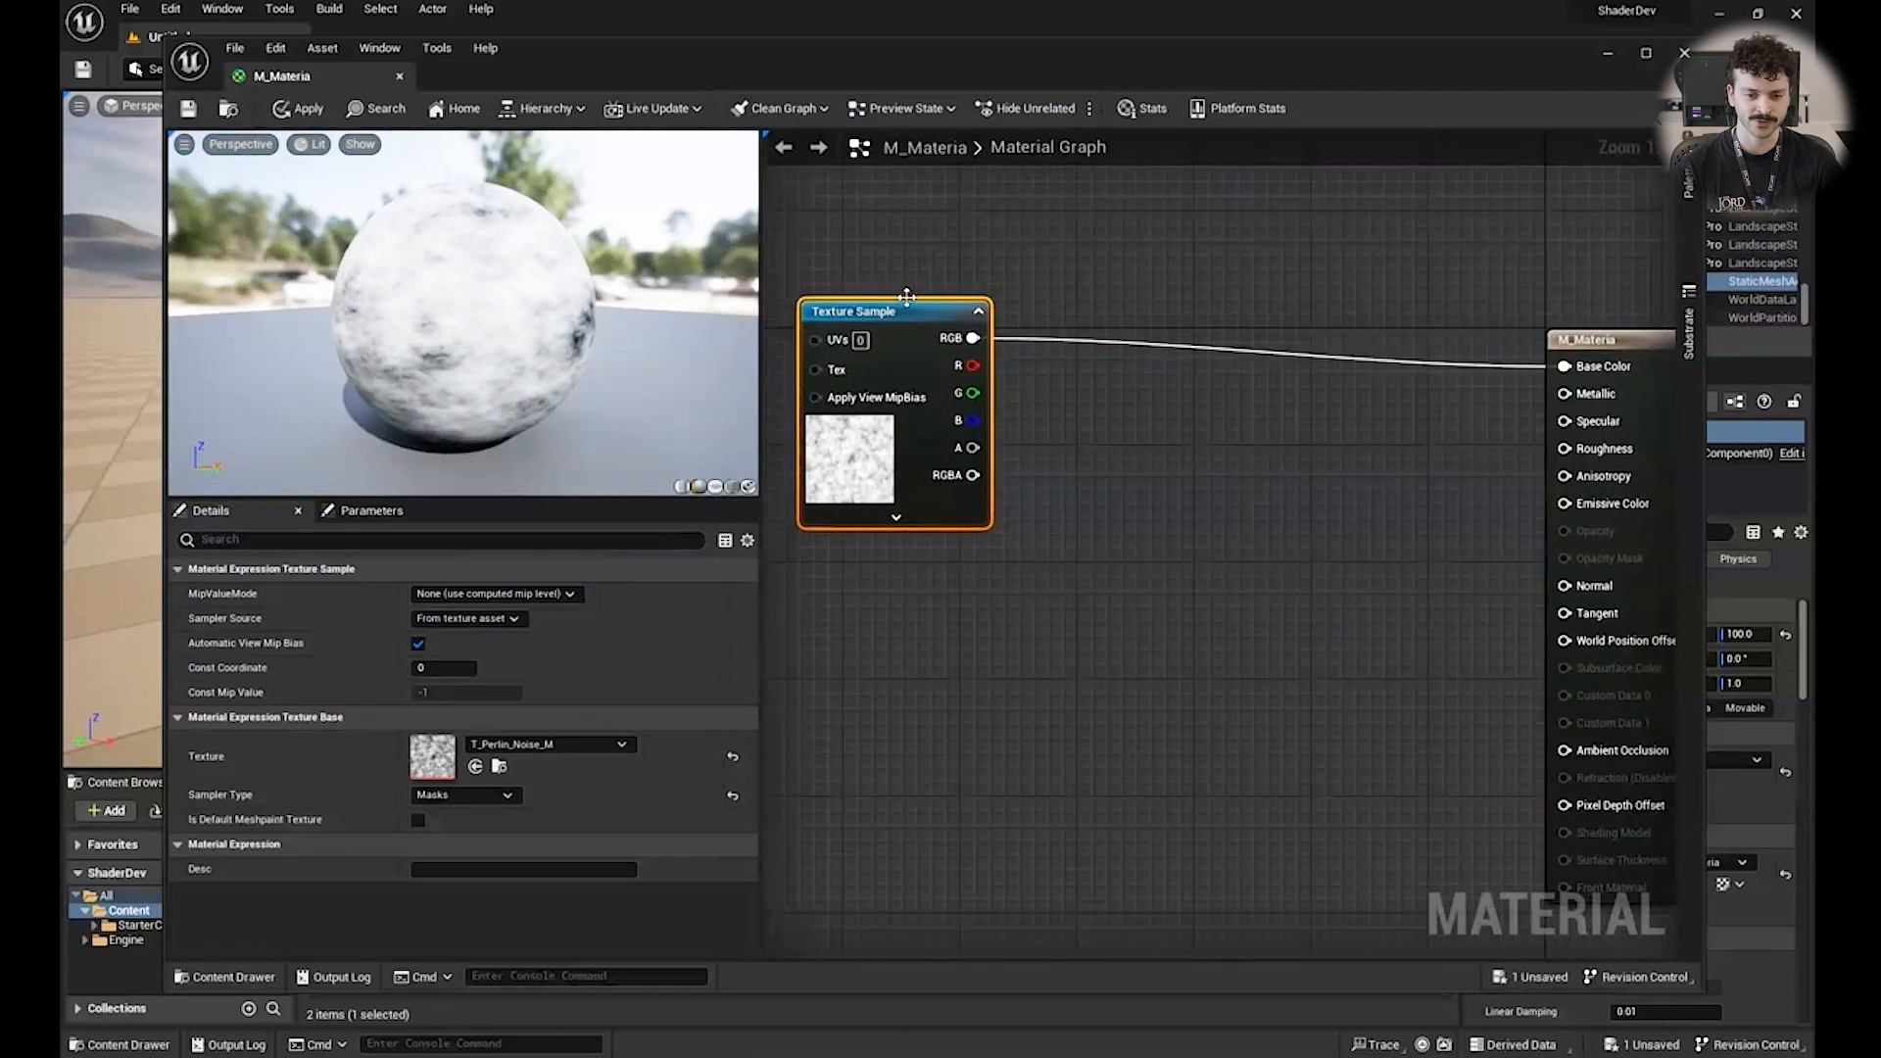
pyautogui.moveTo(933, 222); pyautogui.dragTo(1101, 252, button='right')
pyautogui.moveTo(1053, 333); pyautogui.dragTo(993, 363)
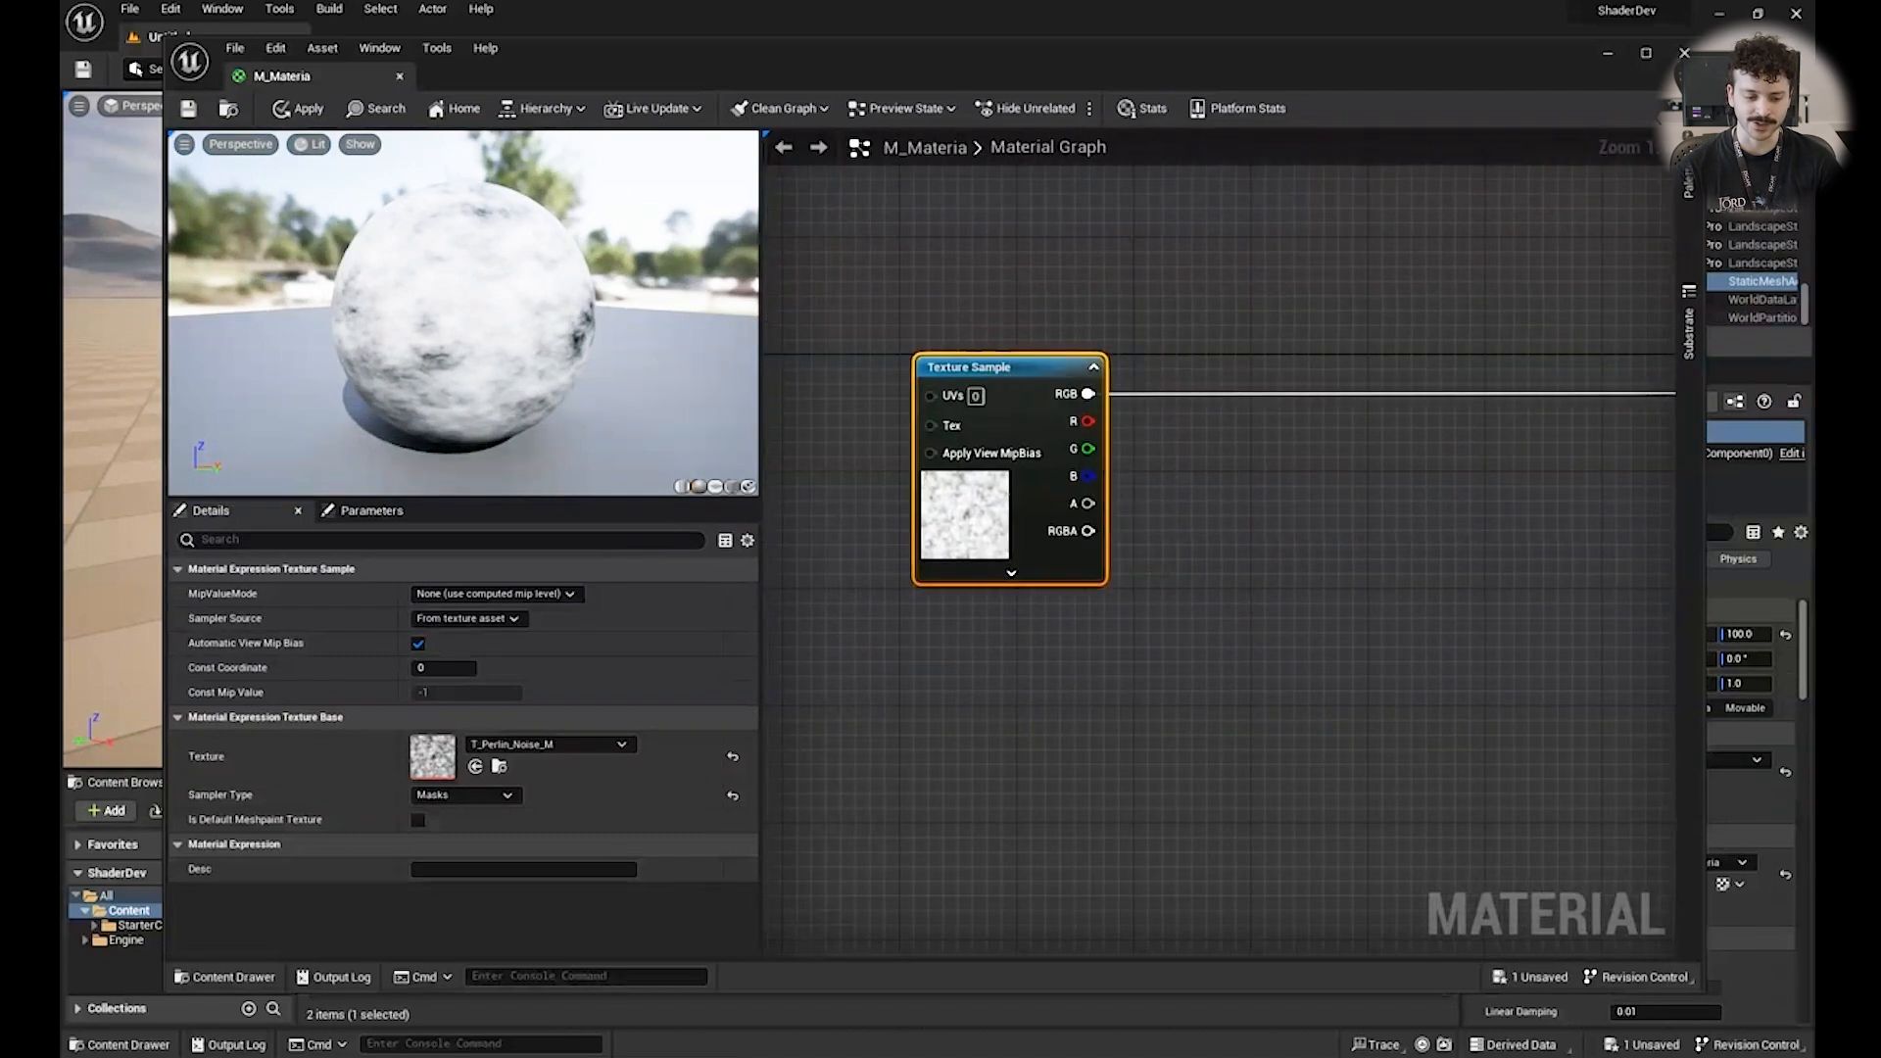
# Switch to the IntroToShaderDev PDF in the browser, look at the glowing orb references, and return to the material editor.
pyautogui.hotkey('alt', 'Tab')
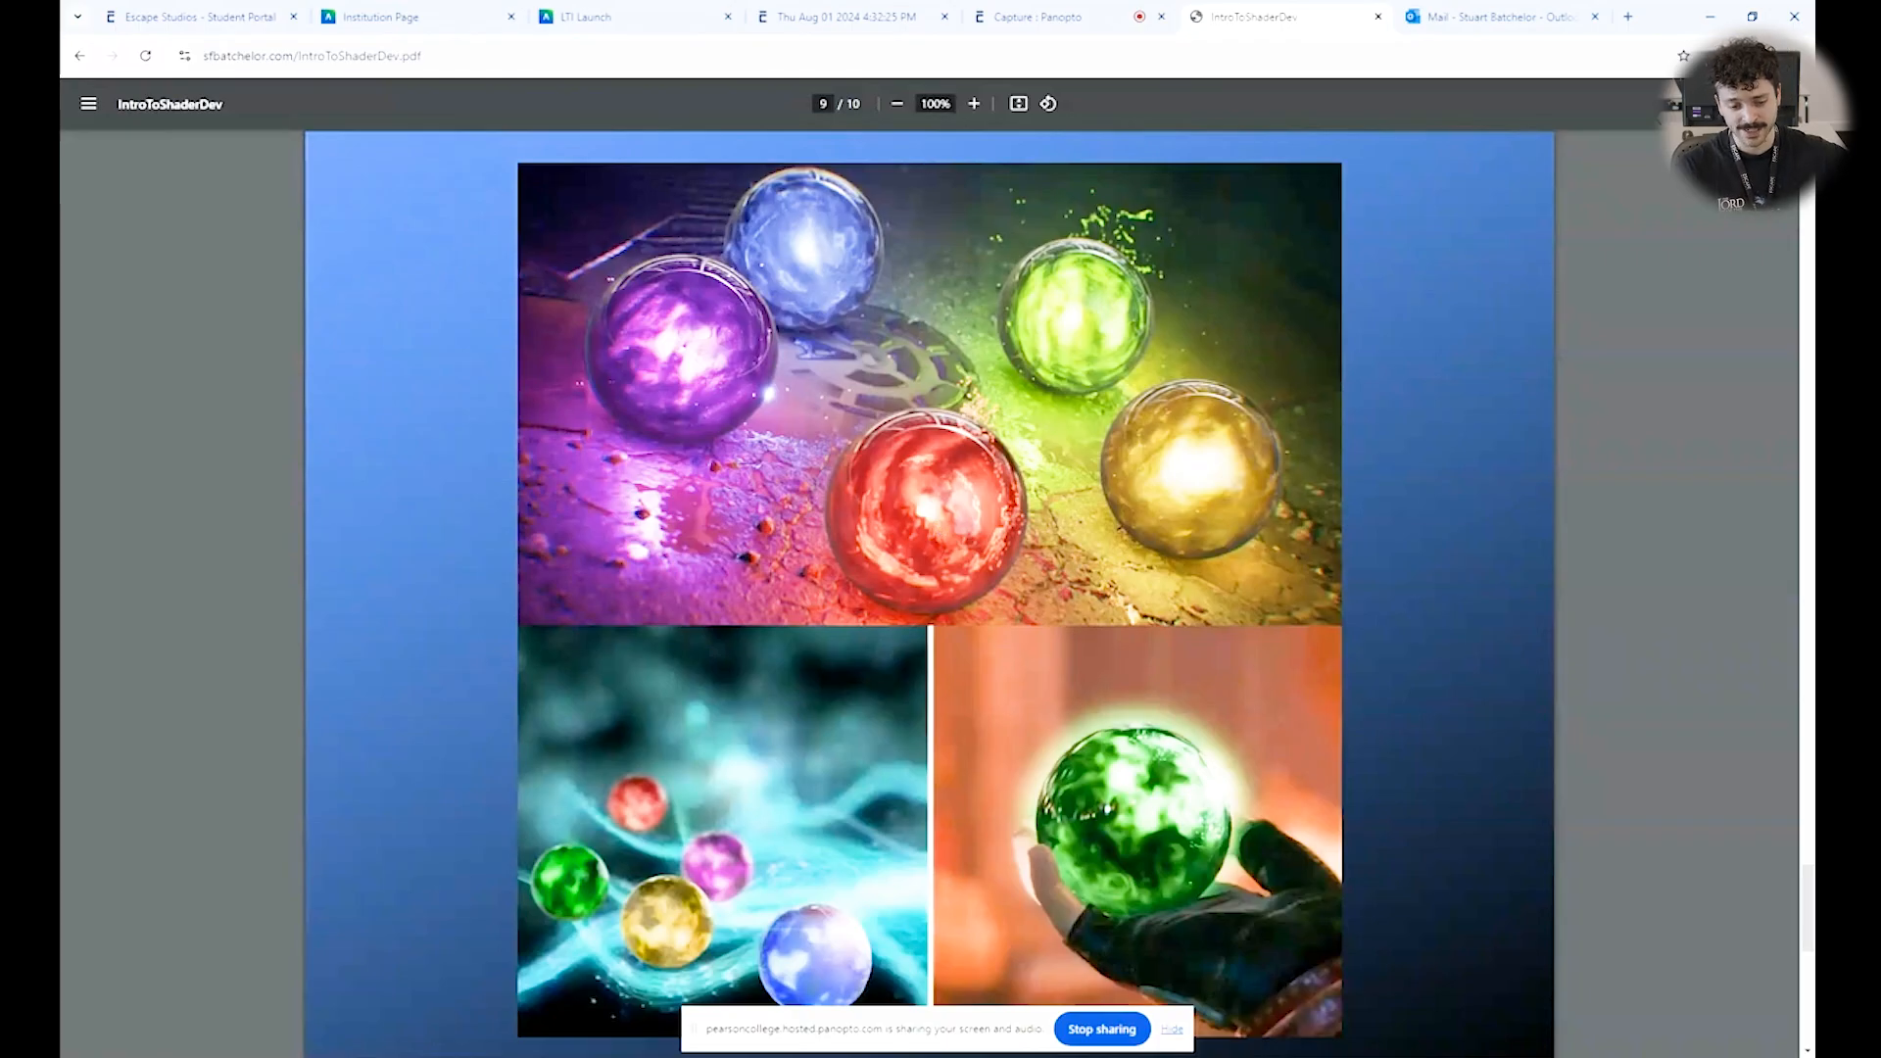
pyautogui.moveTo(589, 1056)
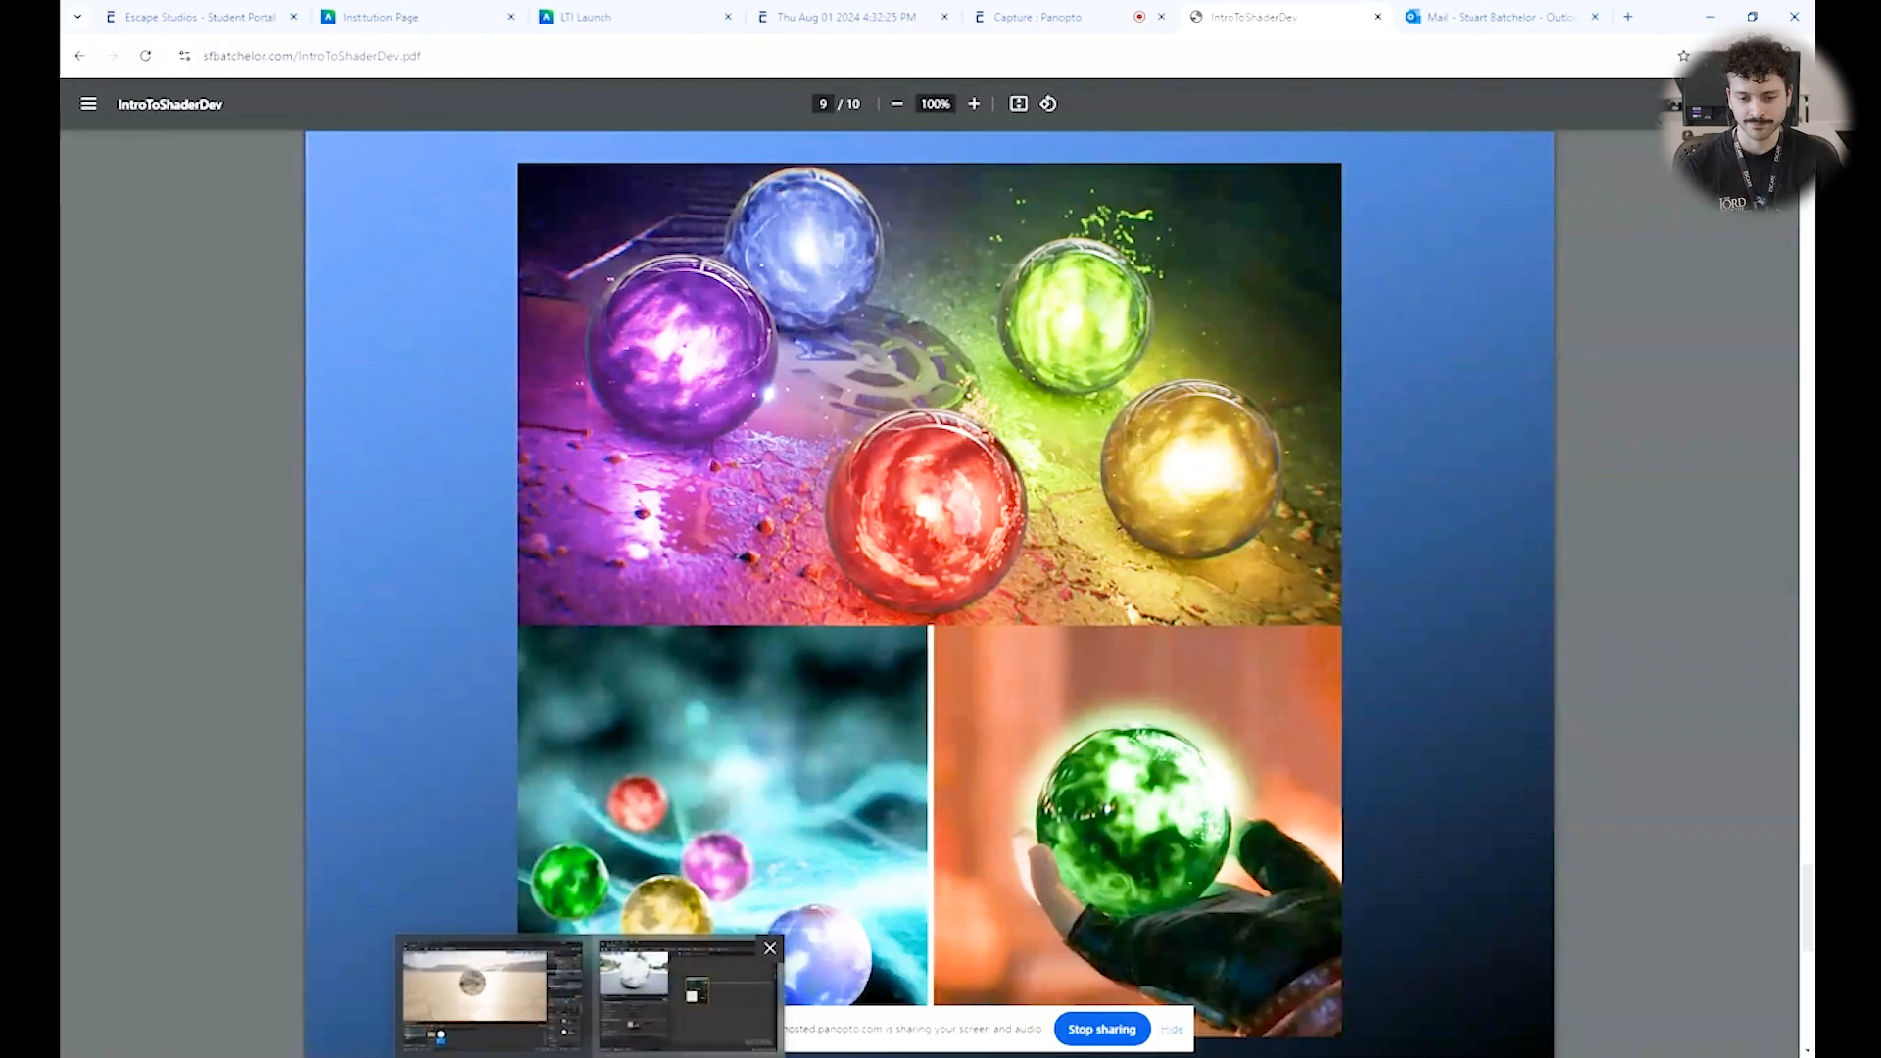
pyautogui.click(686, 994)
pyautogui.click(1367, 321)
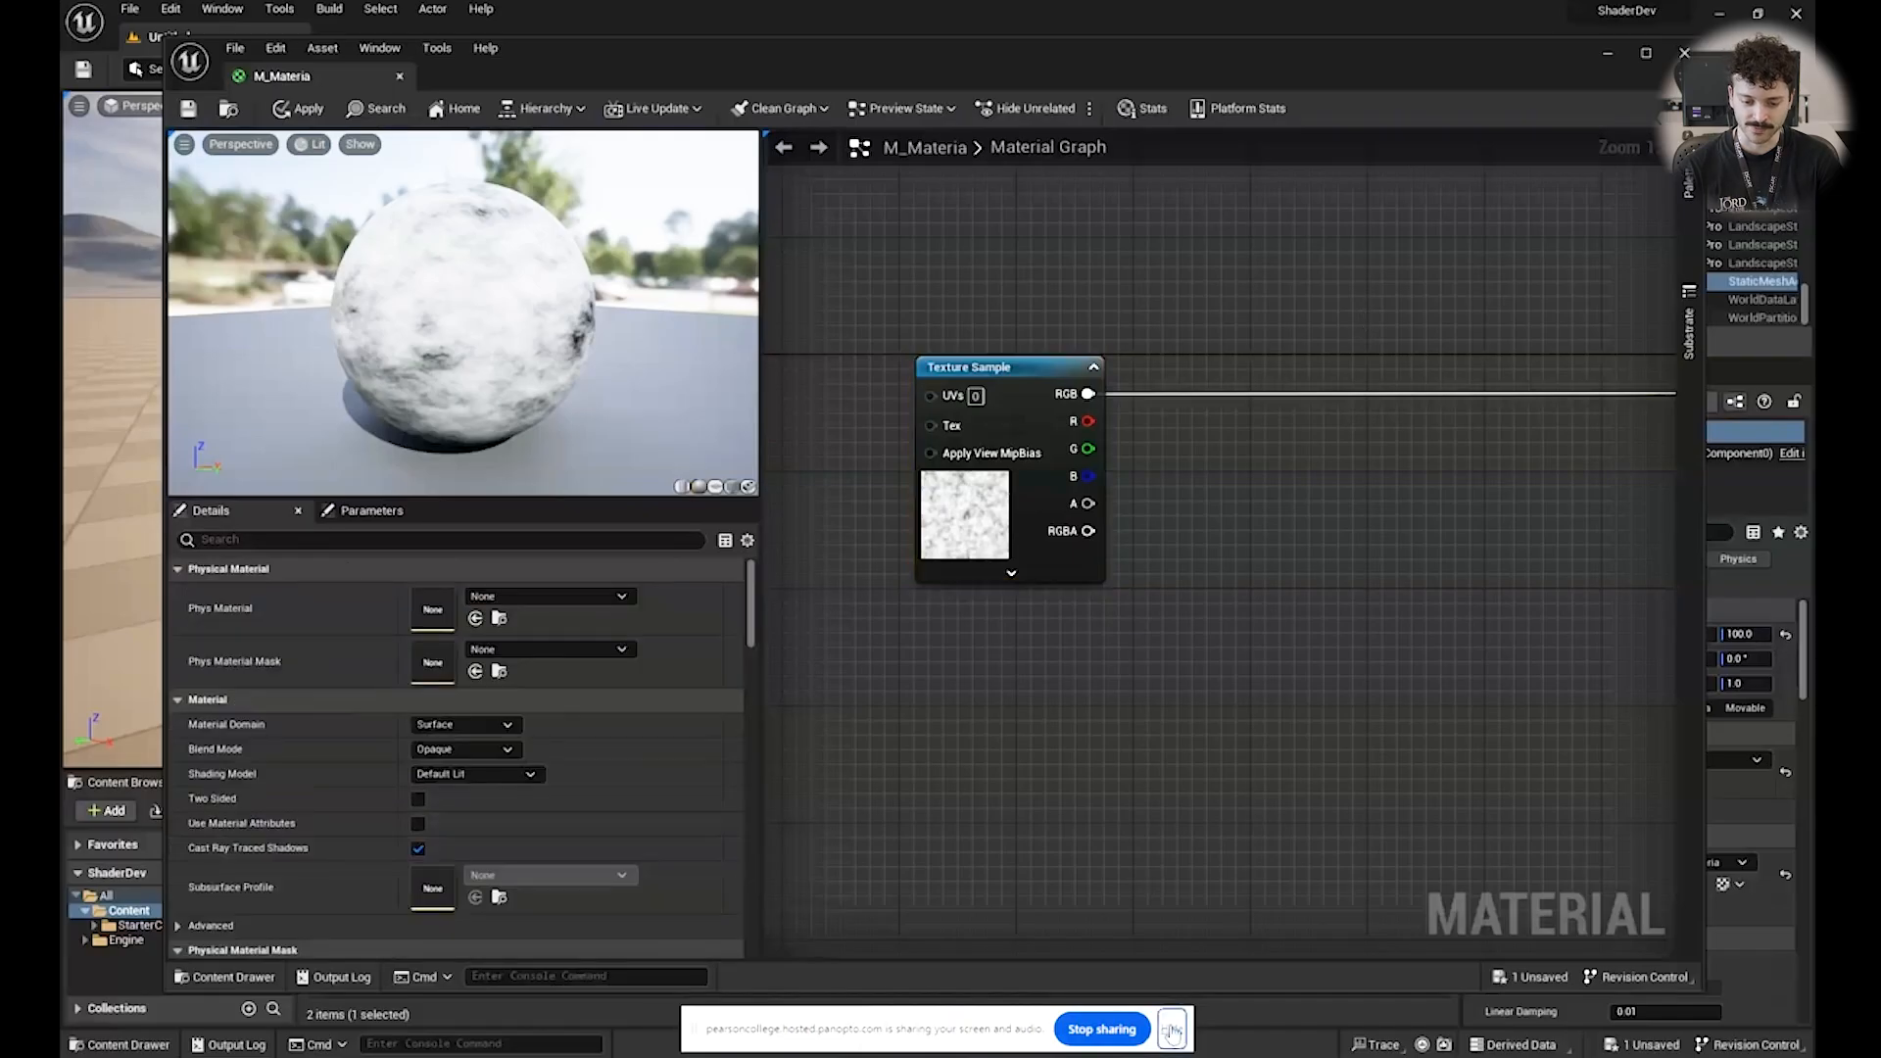
# Add a Constant3Vector node to the graph and place it above the Texture Sample node.
pyautogui.moveTo(950, 235); pyautogui.dragTo(1012, 296, button='right')
pyautogui.rightClick(1012, 296)
pyautogui.write('const')
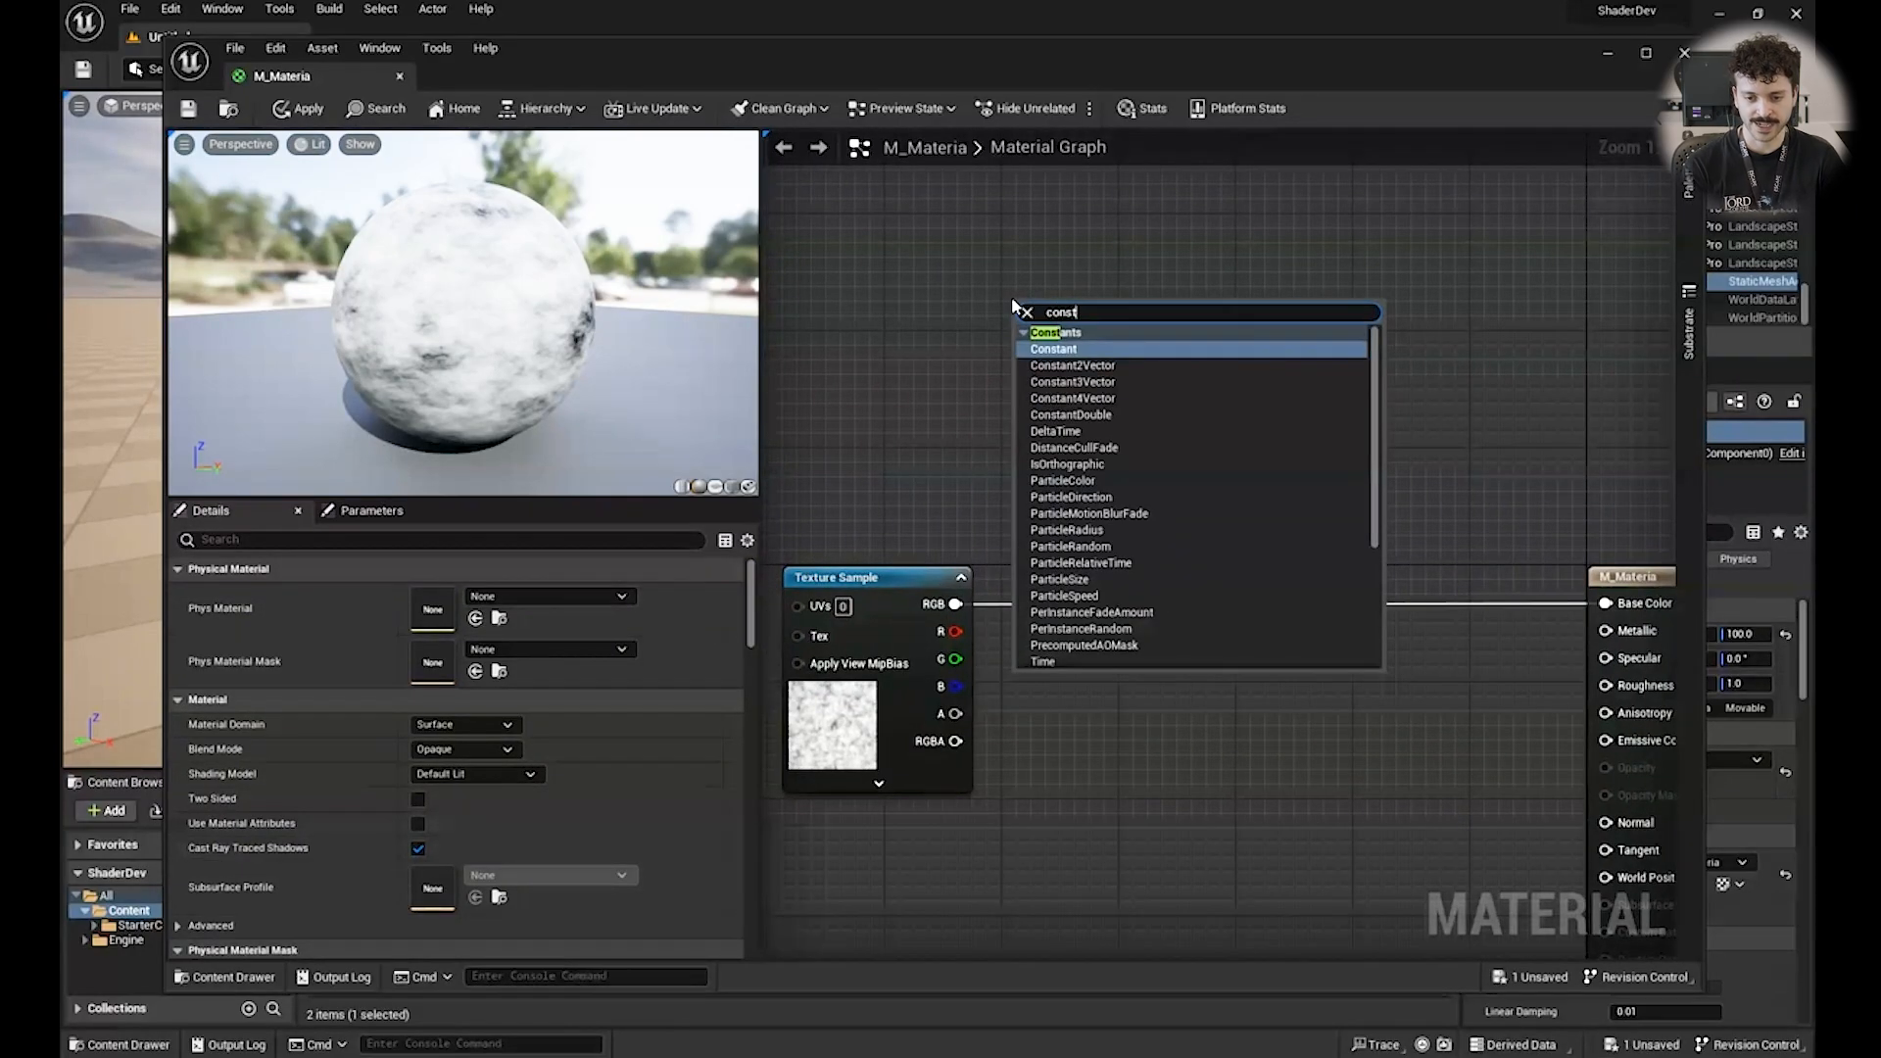
pyautogui.press('Down')
pyautogui.press('Down')
pyautogui.press('Return')
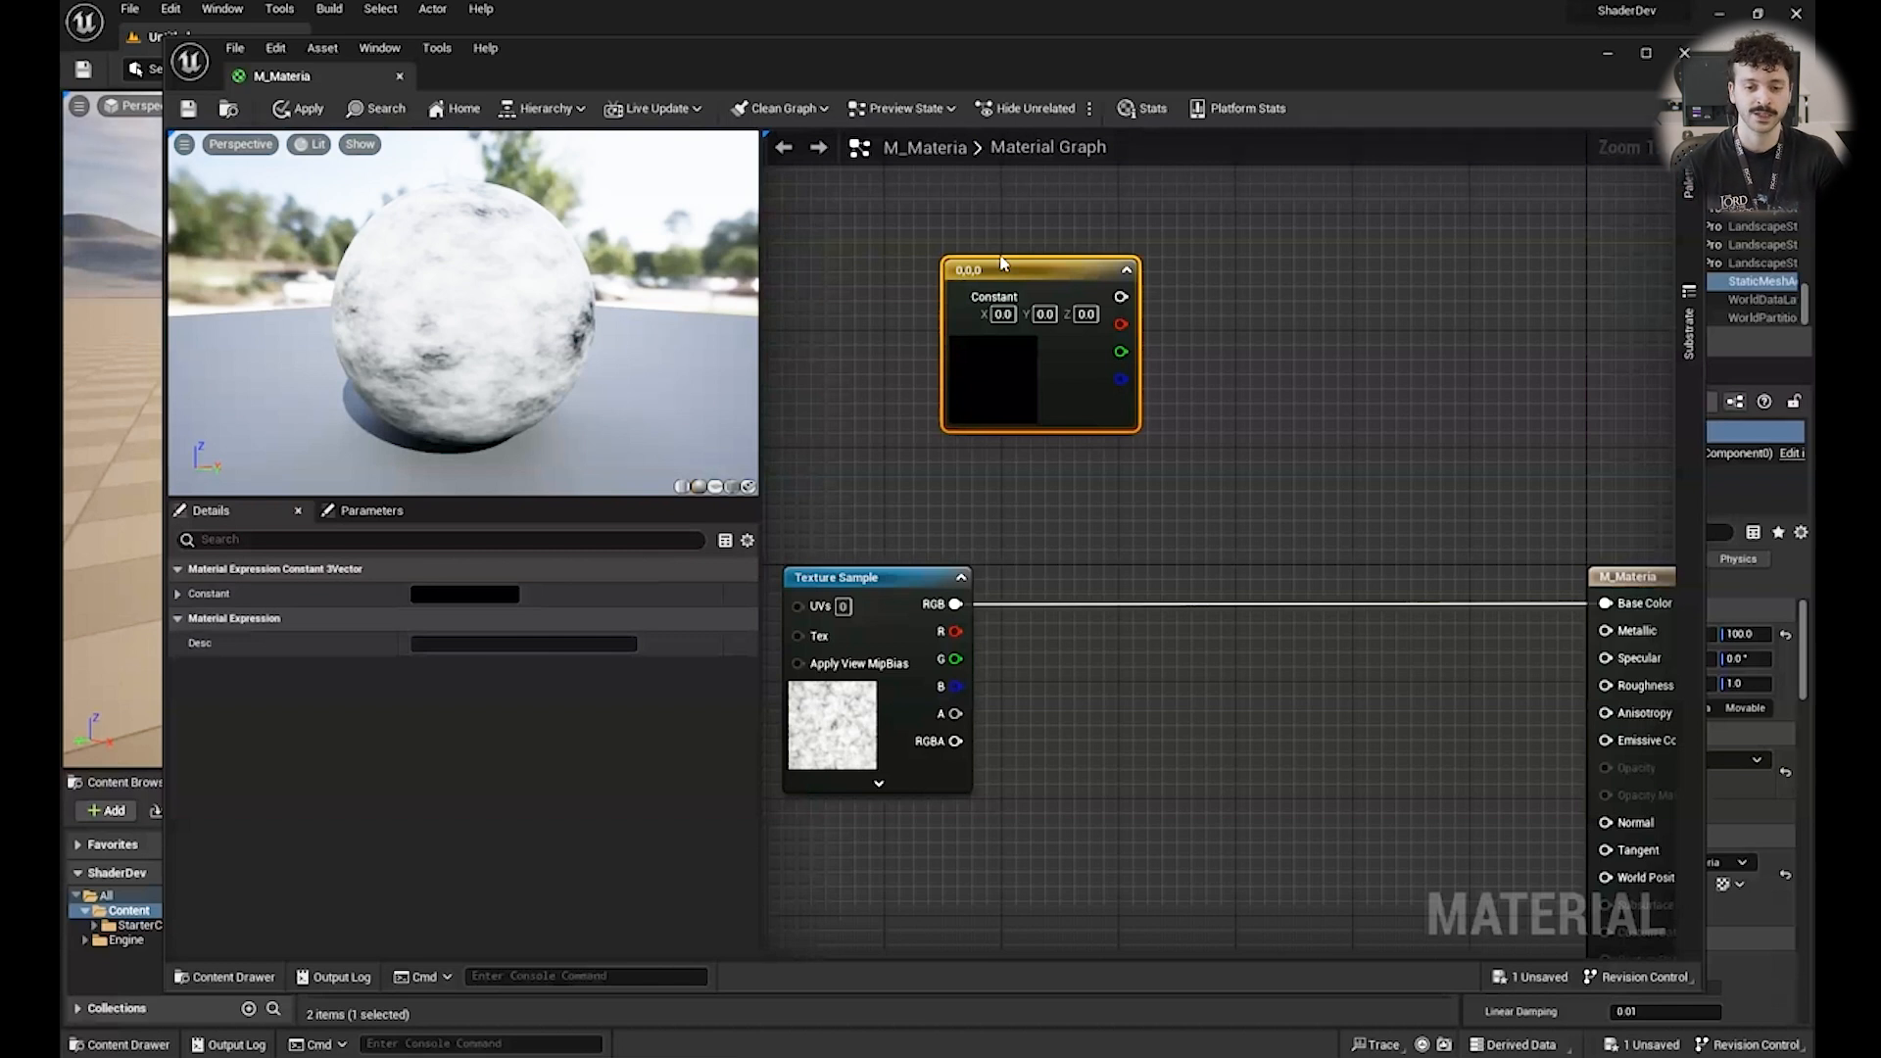
pyautogui.moveTo(1002, 262); pyautogui.dragTo(976, 245)
pyautogui.moveTo(1184, 348); pyautogui.dragTo(1269, 442, button='right')
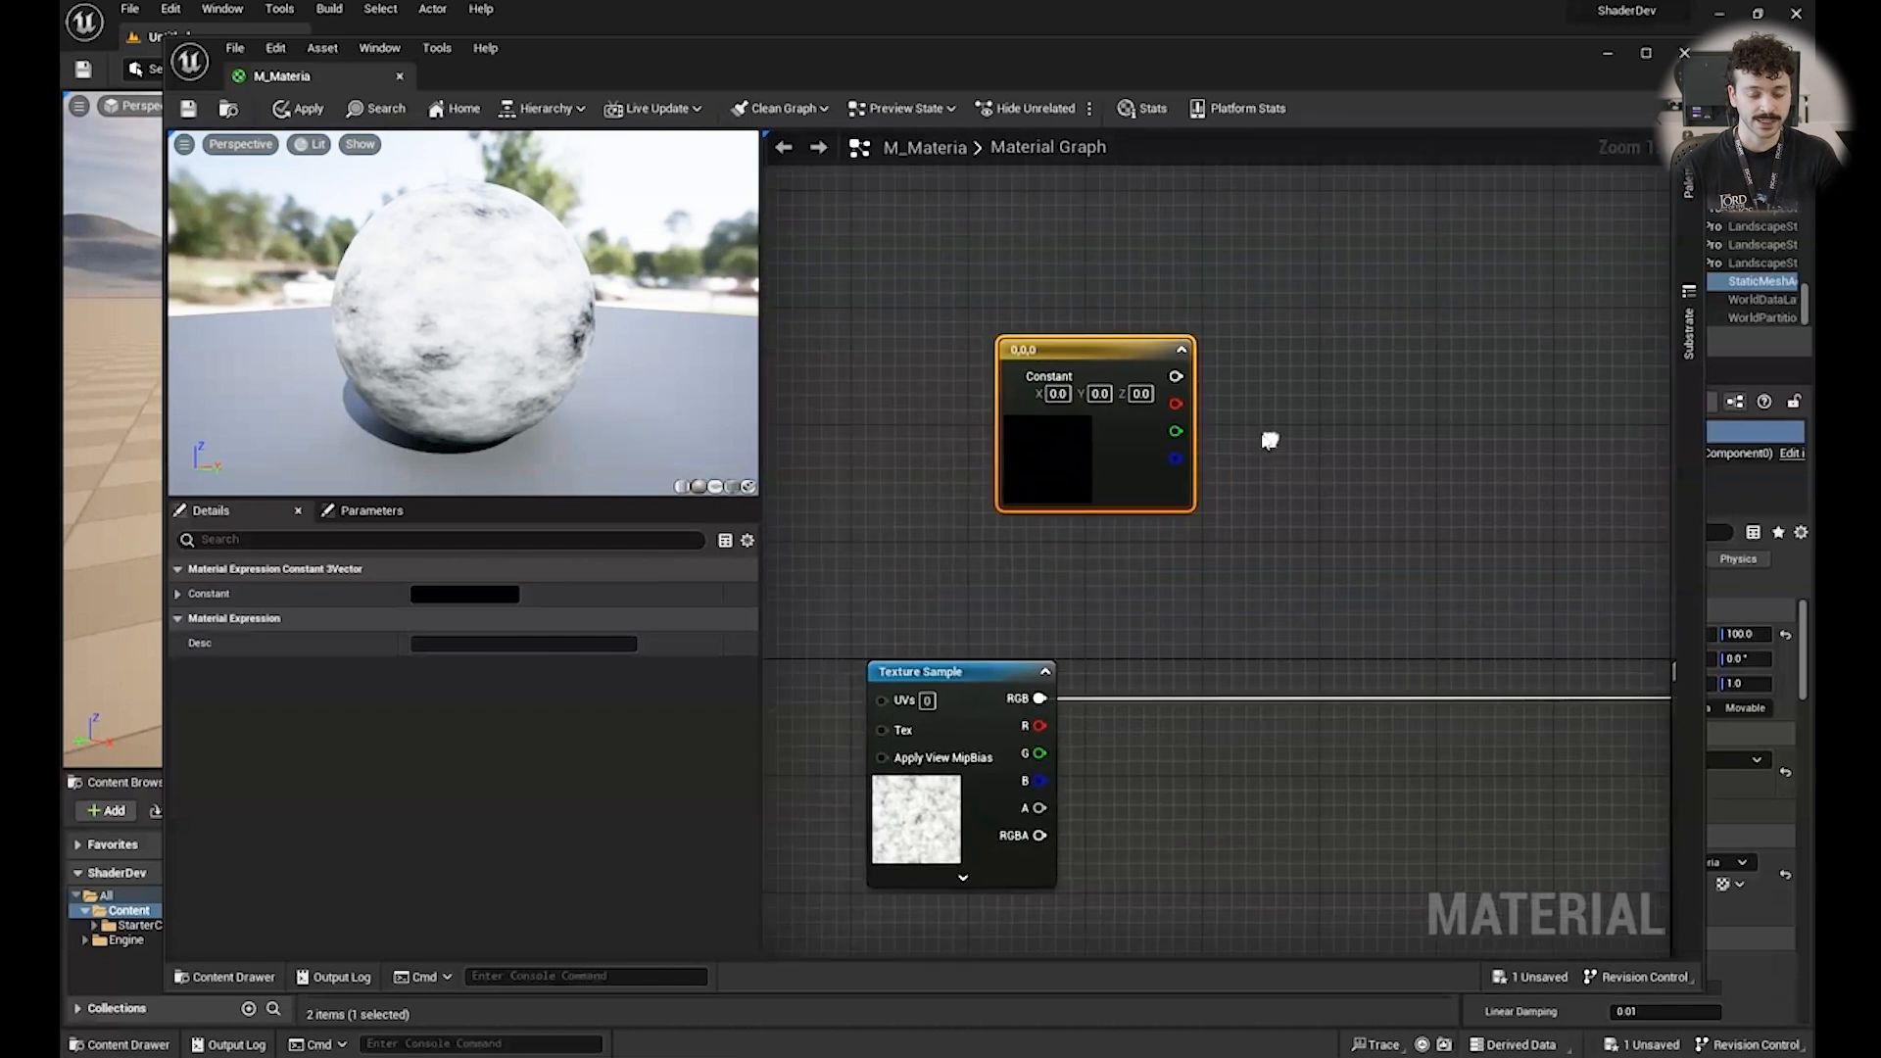
pyautogui.moveTo(1080, 337); pyautogui.dragTo(1051, 322)
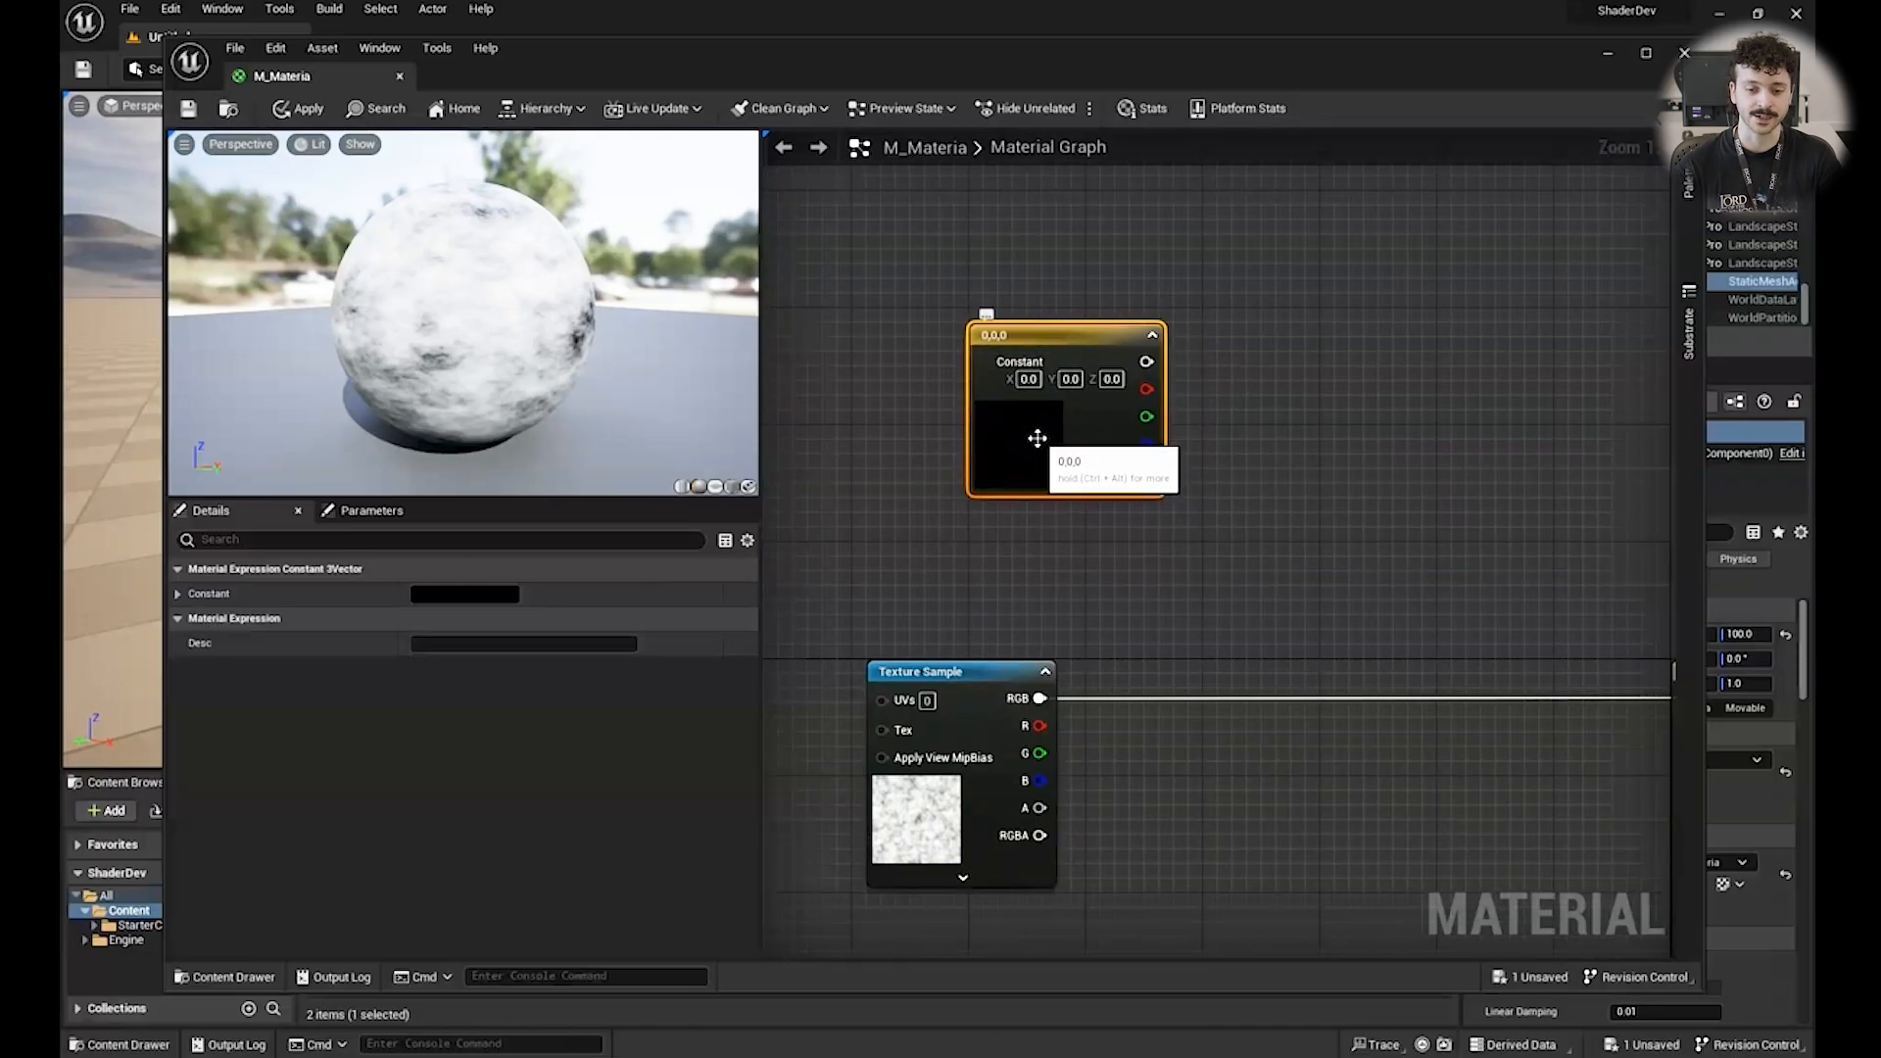
pyautogui.moveTo(1146, 362); pyautogui.dragTo(1379, 407)
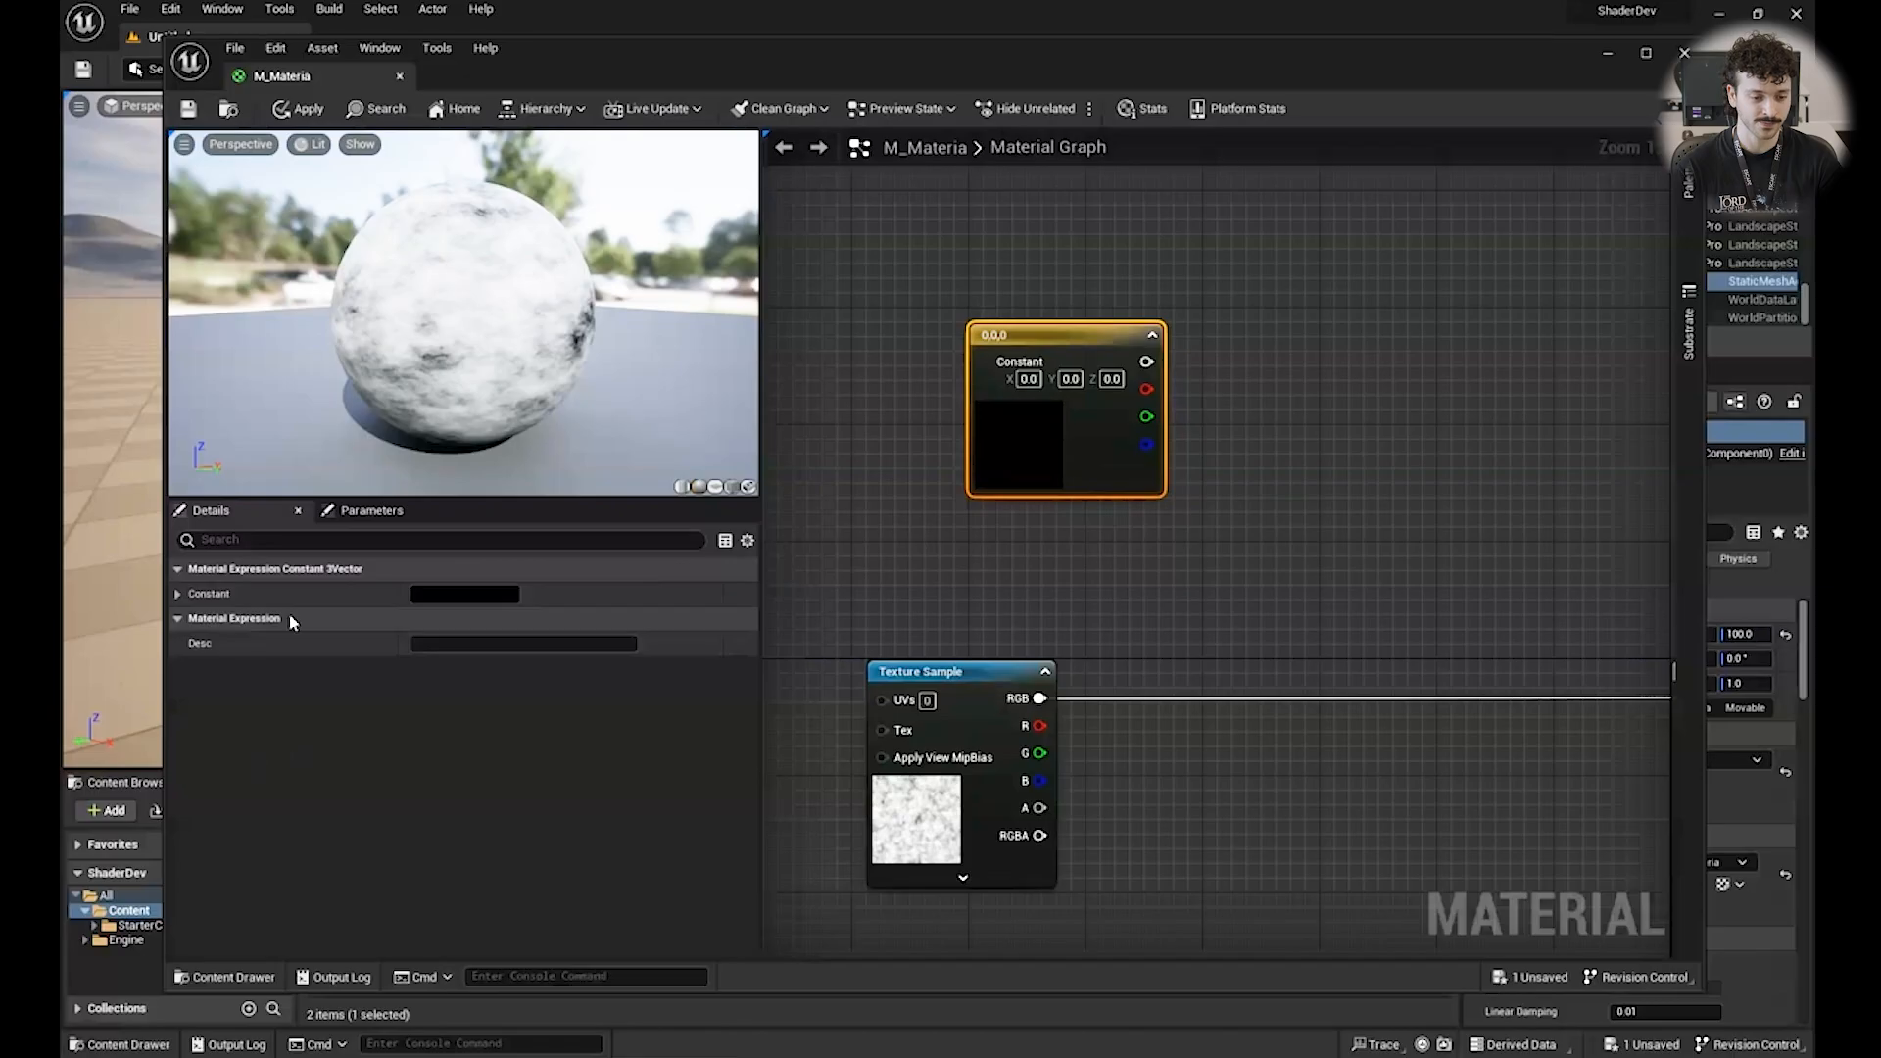
# Set the Constant3Vector's colour to a mint green of R 0.178901, G 0.942708, B 0.369853.
pyautogui.click(498, 595)
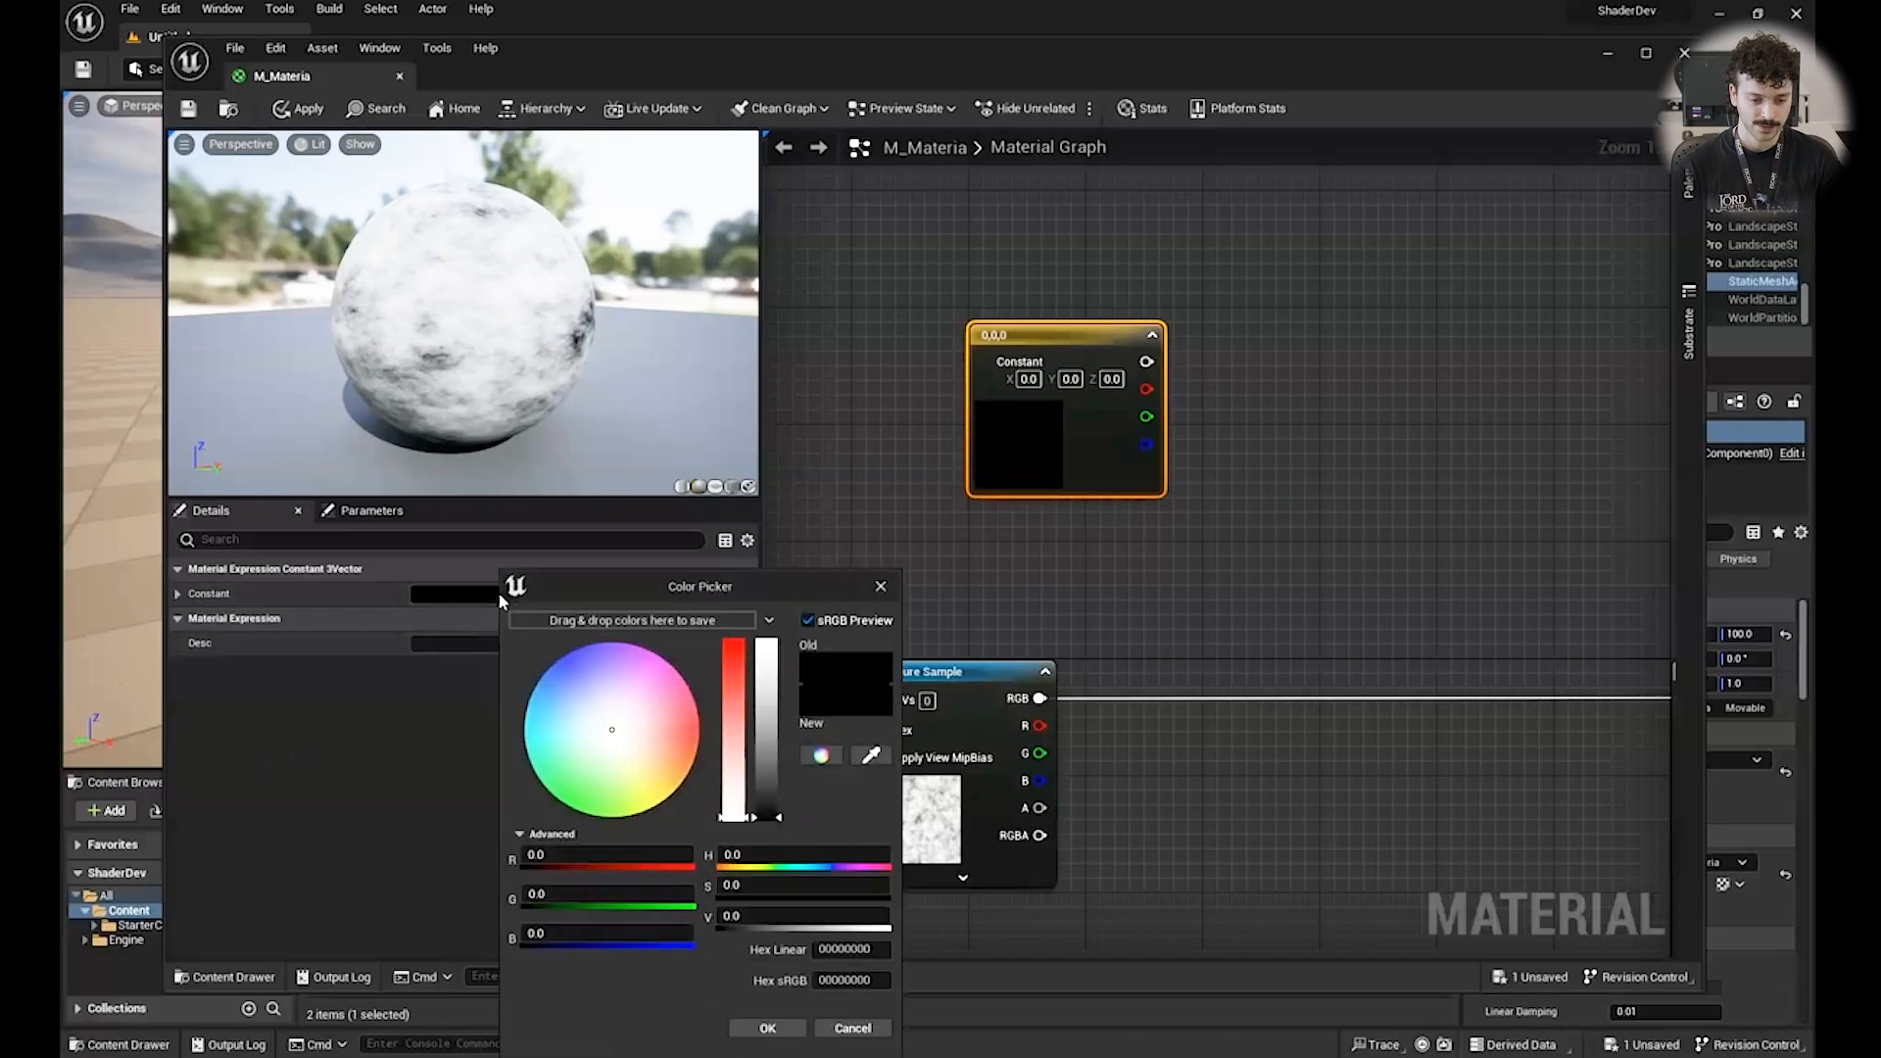
pyautogui.click(563, 779)
pyautogui.click(745, 663)
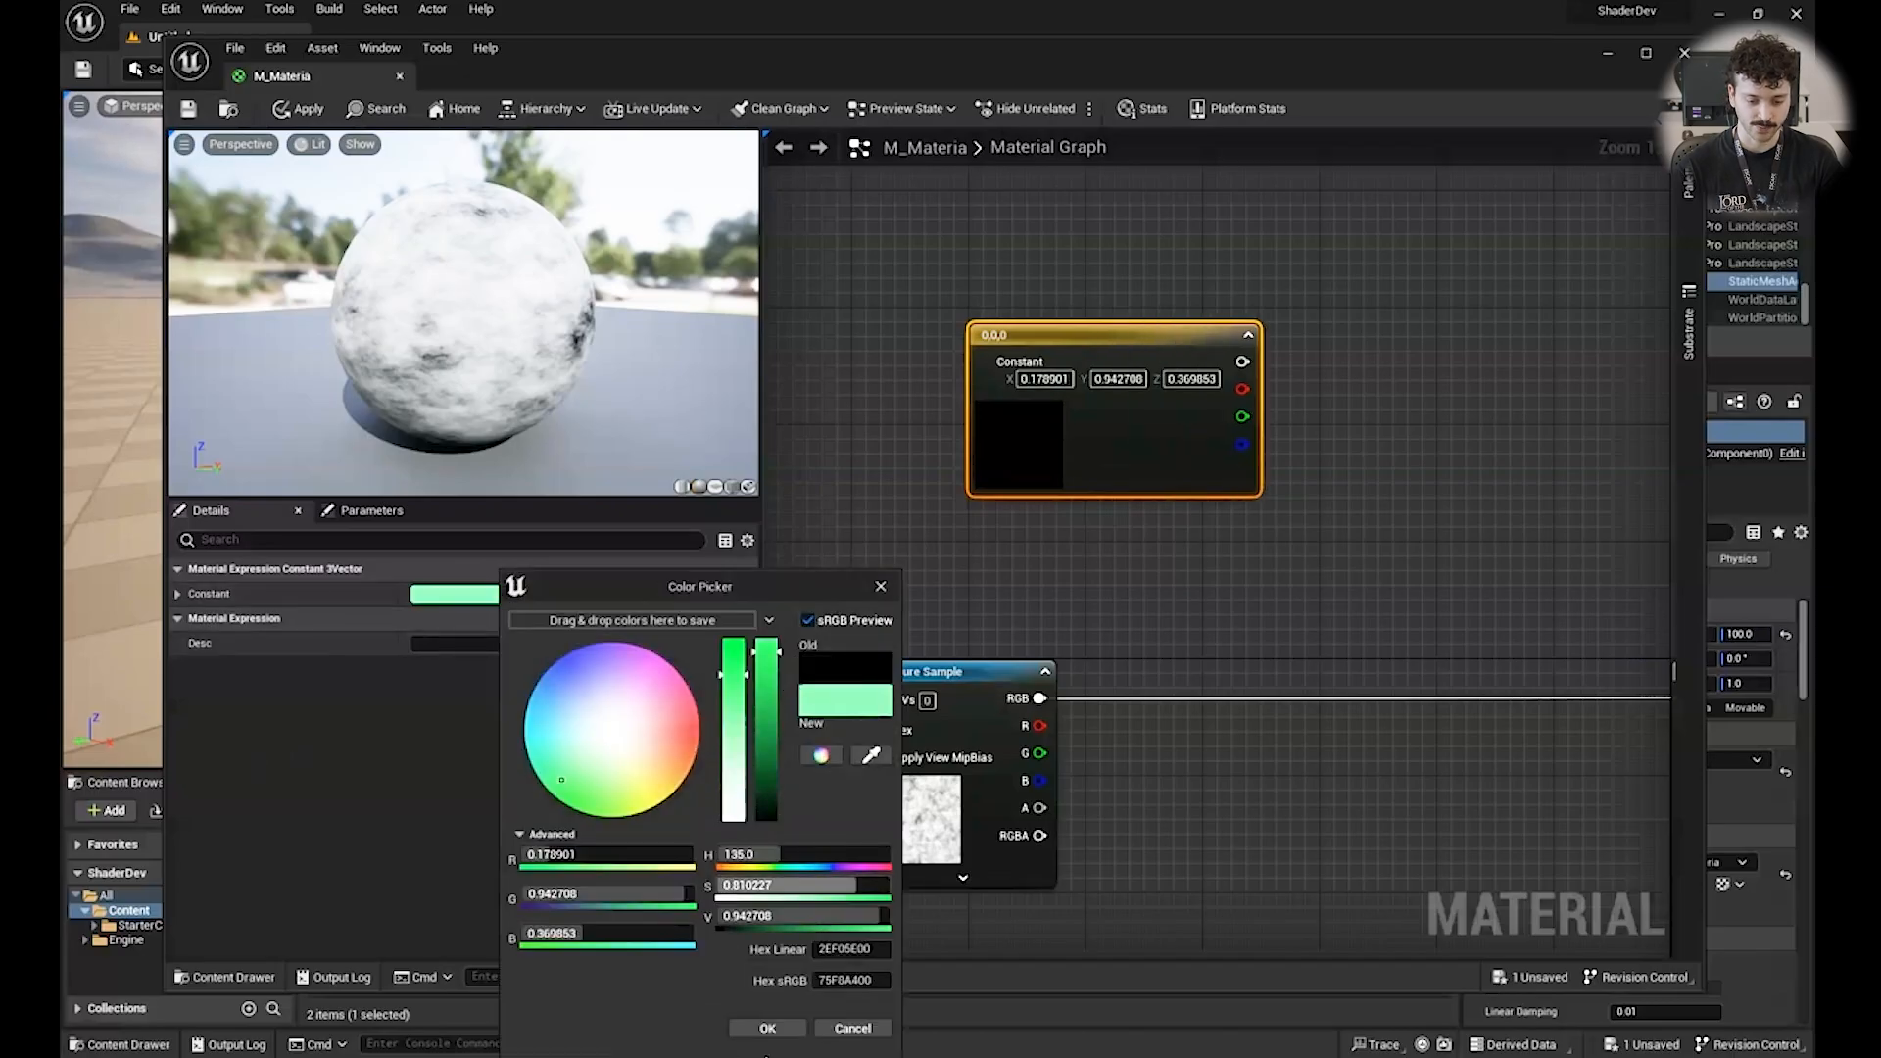
pyautogui.click(767, 1028)
# Connect the green constant's output to Base Color in place of the texture and inspect the preview sphere.
pyautogui.moveTo(1490, 463); pyautogui.dragTo(1325, 376, button='right')
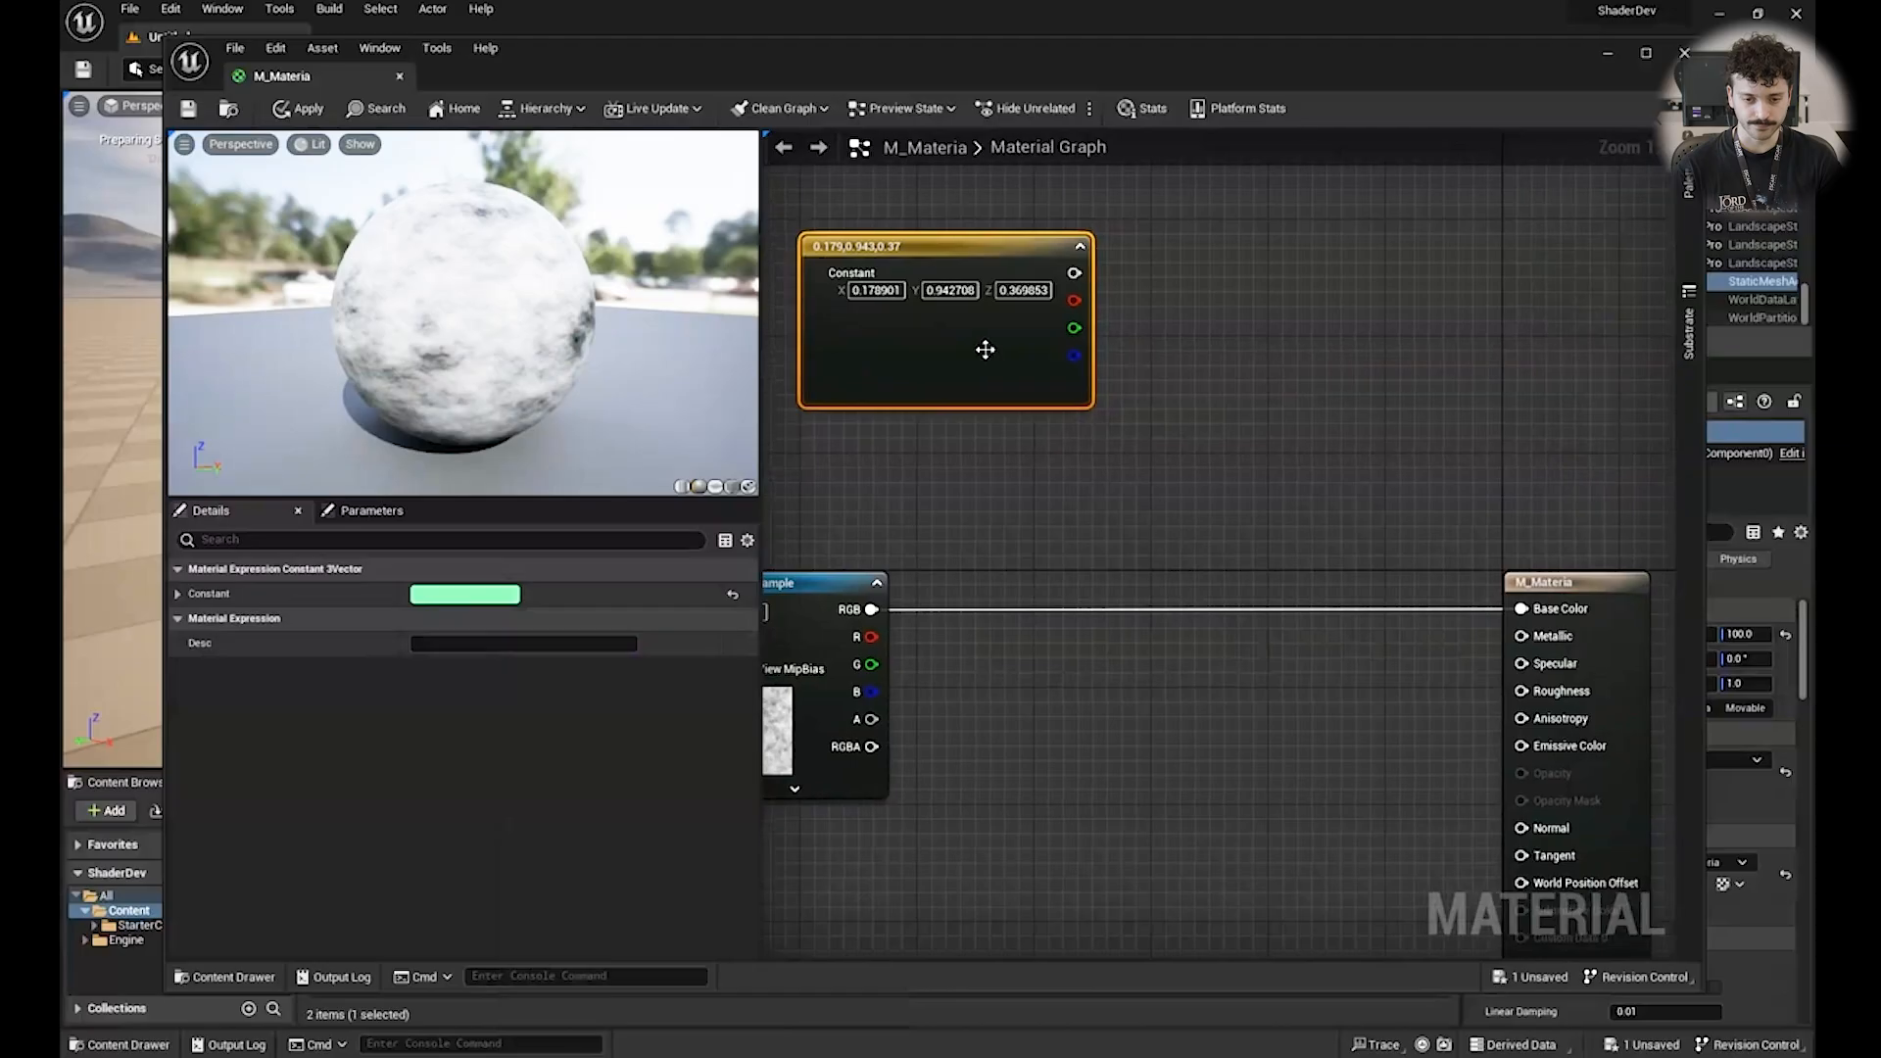
pyautogui.moveTo(1074, 273); pyautogui.dragTo(1522, 608)
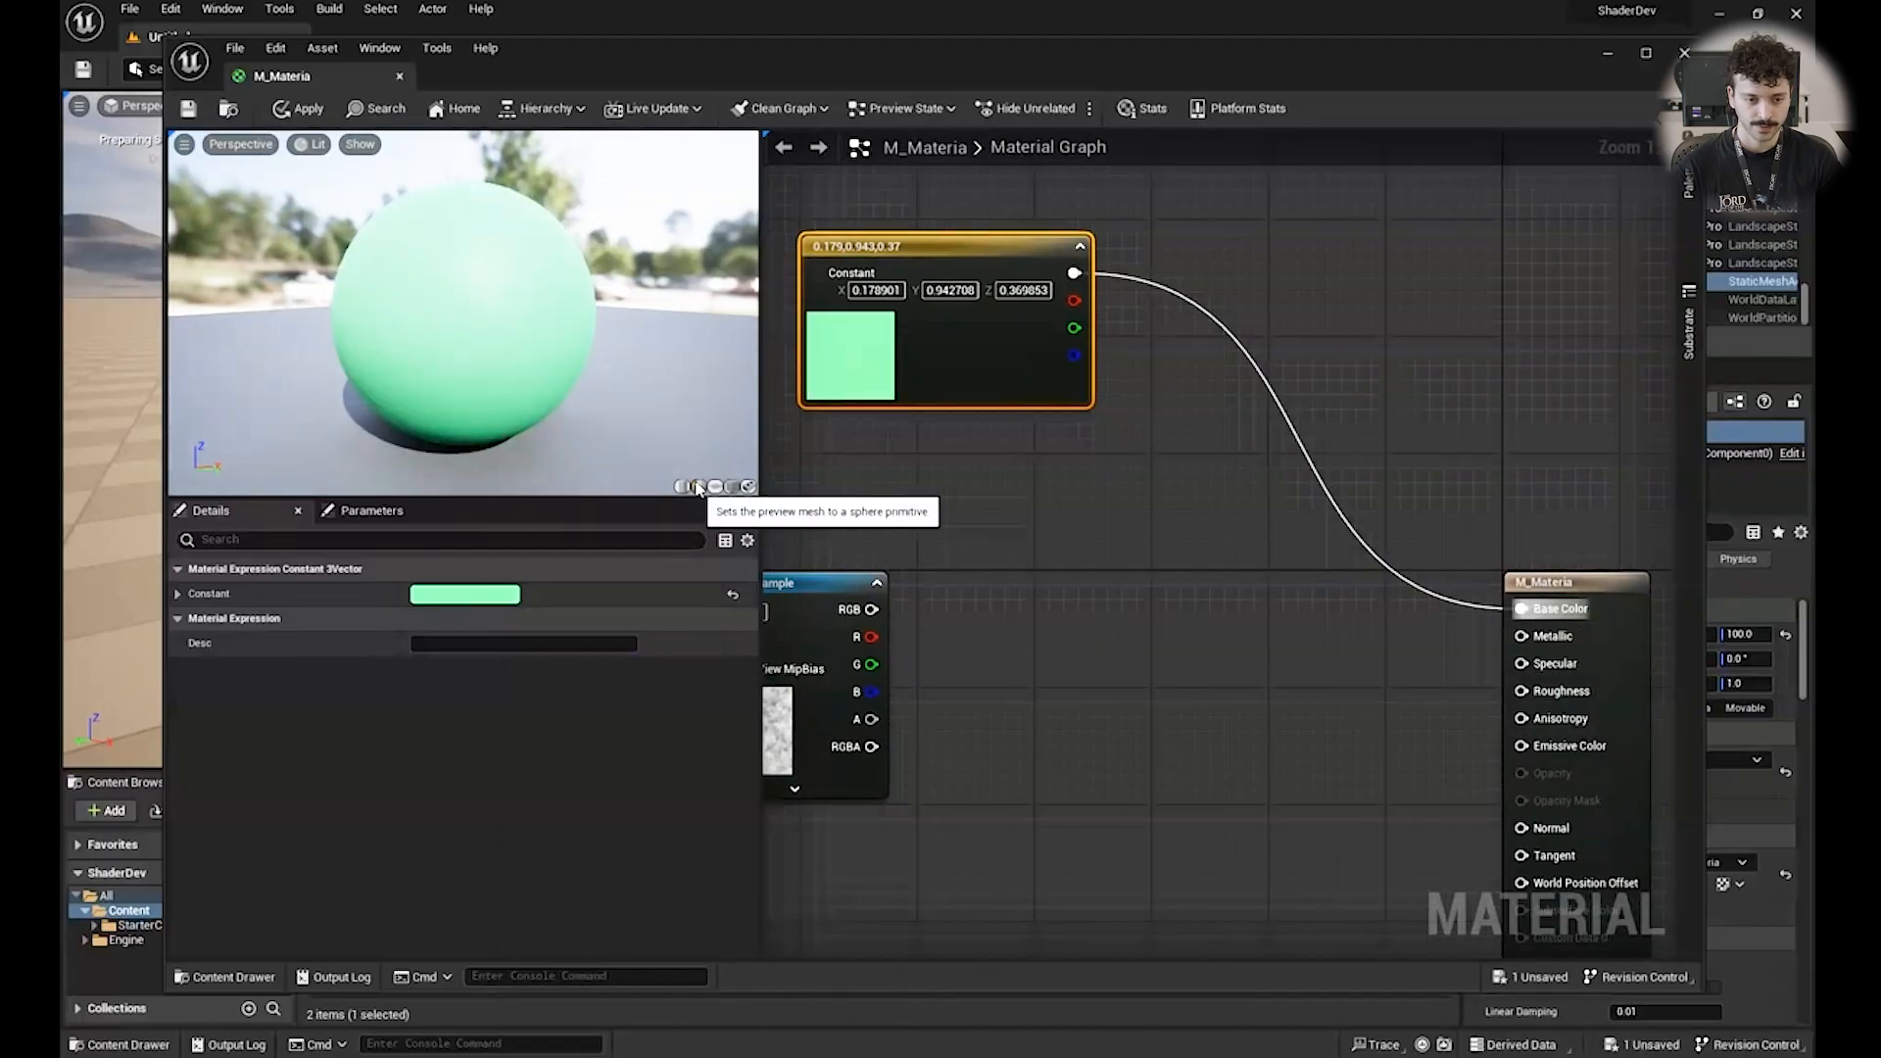
pyautogui.moveTo(658, 350); pyautogui.dragTo(618, 294)
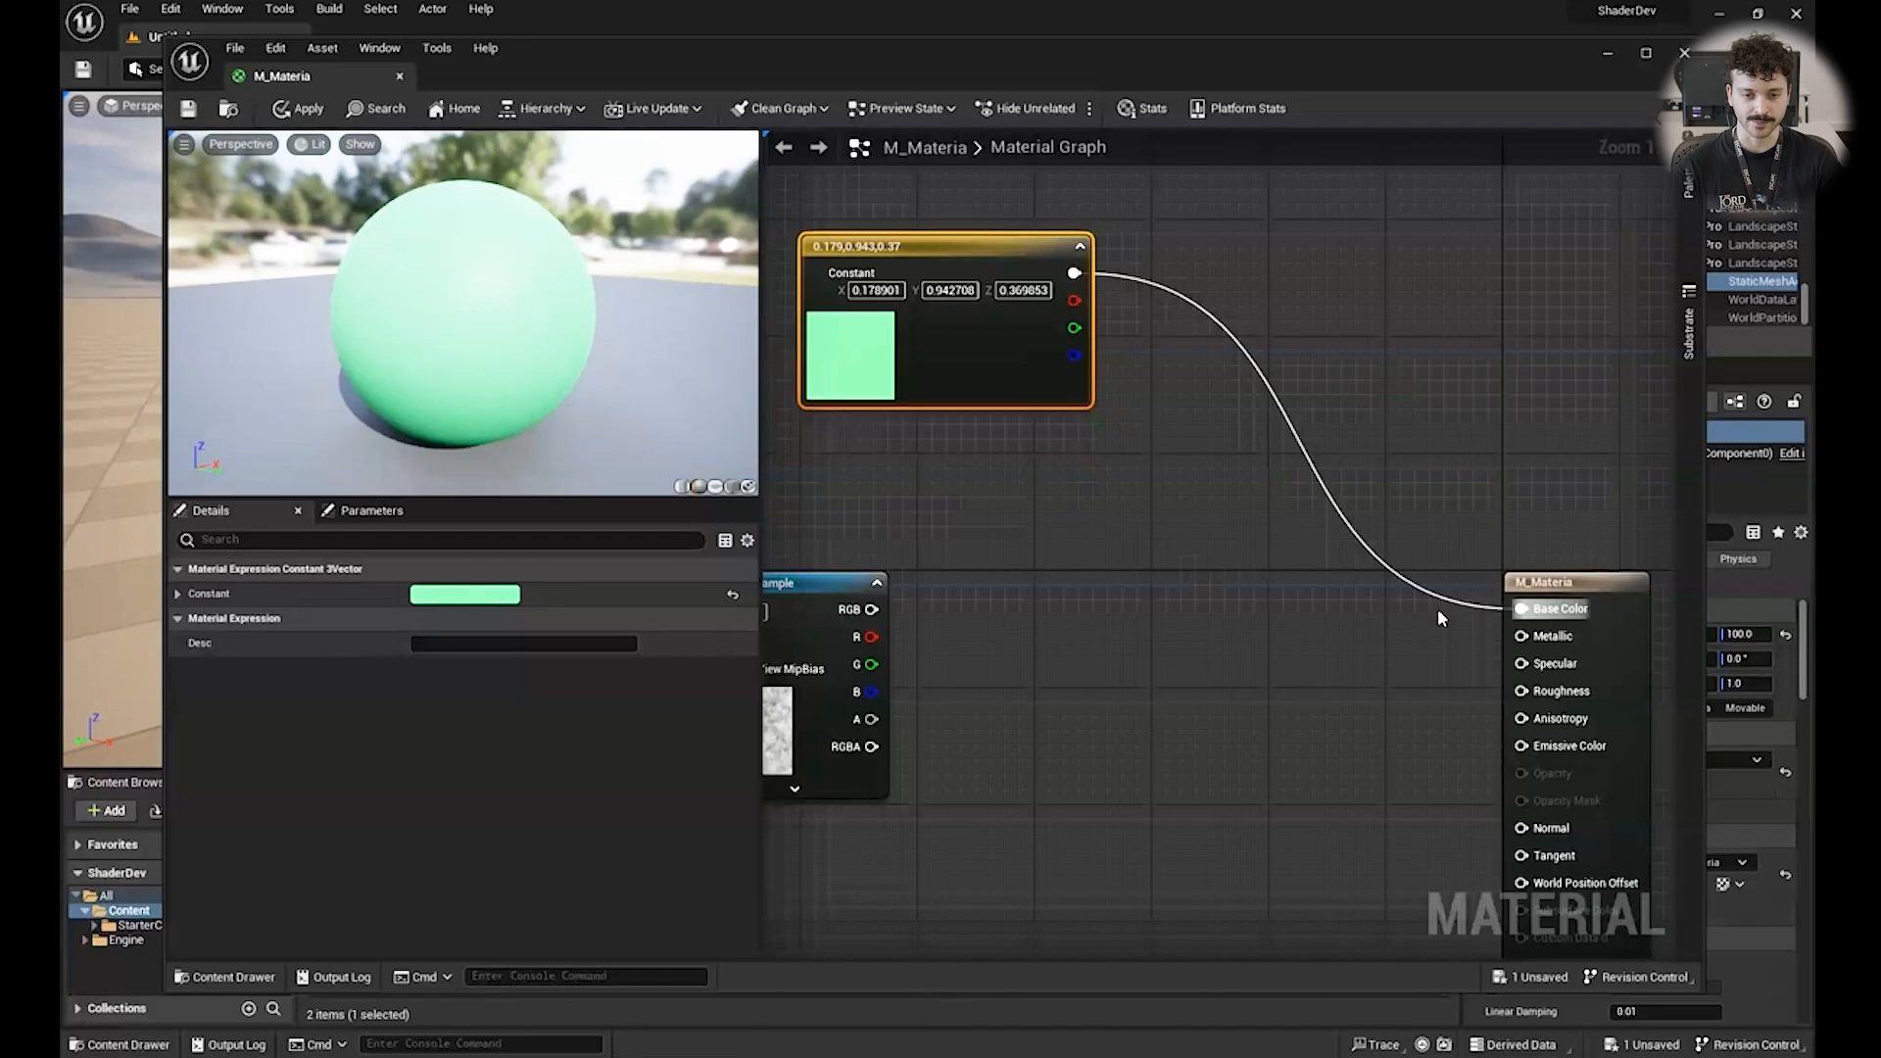
# Shift the green constant node away from the main node and reconnect the Texture Sample's RGB output to Base Color.
pyautogui.moveTo(1438, 610); pyautogui.dragTo(1618, 598, button='right')
pyautogui.moveTo(1213, 240); pyautogui.dragTo(1067, 240)
pyautogui.click(1154, 469)
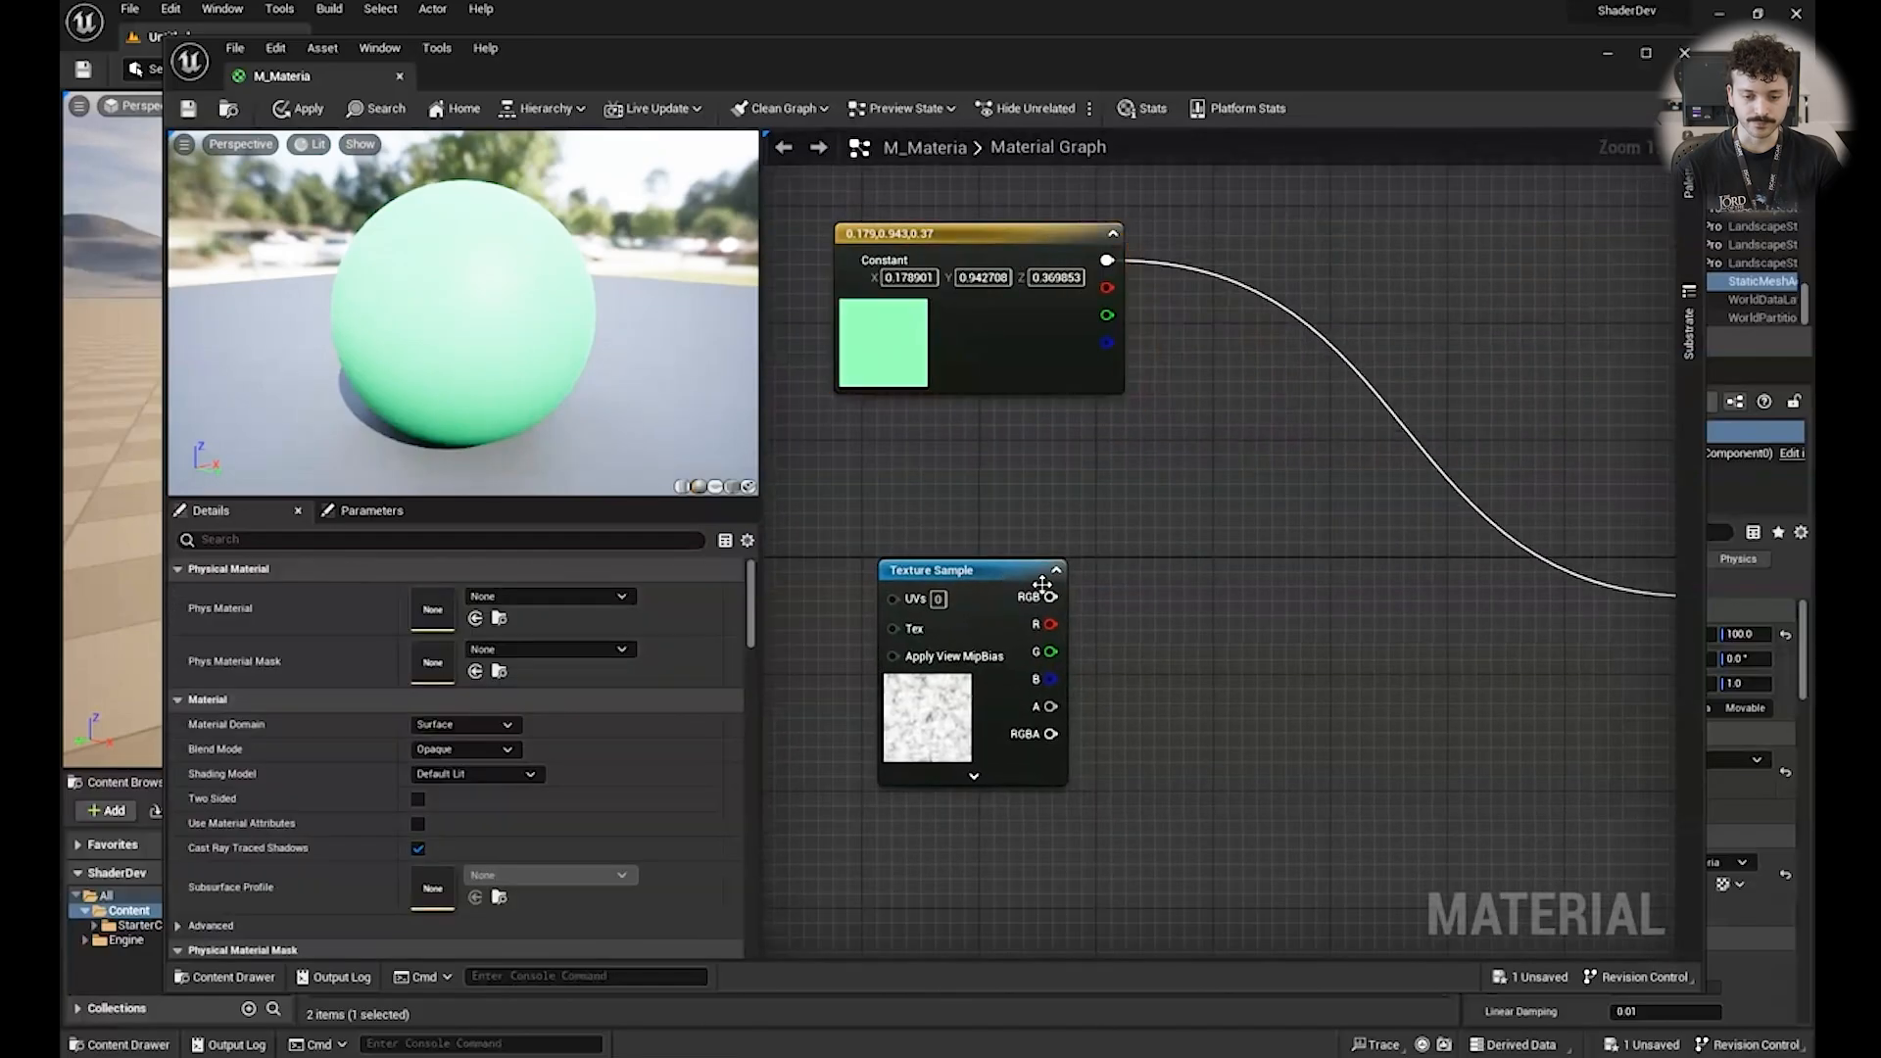
pyautogui.moveTo(1136, 599); pyautogui.dragTo(980, 624, button='right')
pyautogui.moveTo(963, 625); pyautogui.dragTo(1184, 639)
pyautogui.moveTo(891, 370); pyautogui.dragTo(1450, 455, button='right')
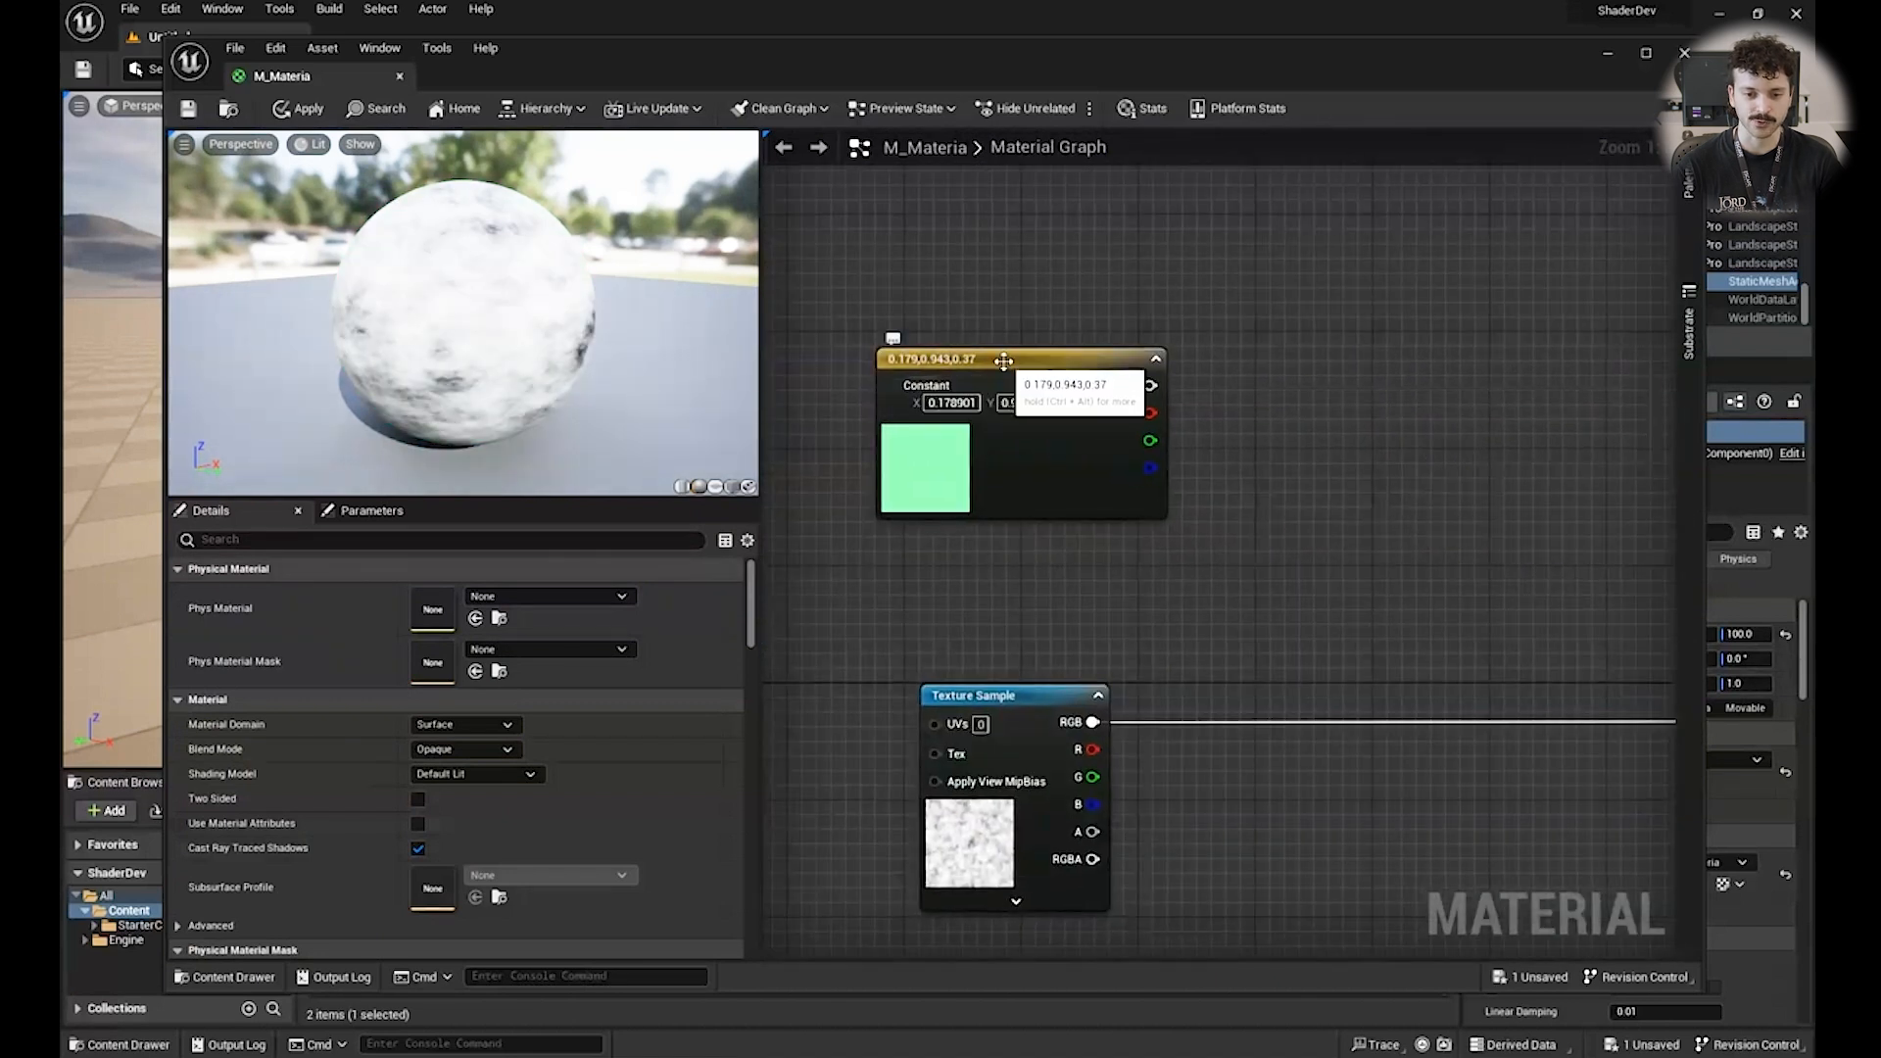
# Add a Lerp node to the graph beside the green constant and Texture Sample, and reposition the constant above the Texture Sample.
pyautogui.moveTo(1003, 362); pyautogui.dragTo(989, 318)
pyautogui.click(1261, 500)
pyautogui.rightClick(1263, 503)
pyautogui.write('lerp')
pyautogui.press('Return')
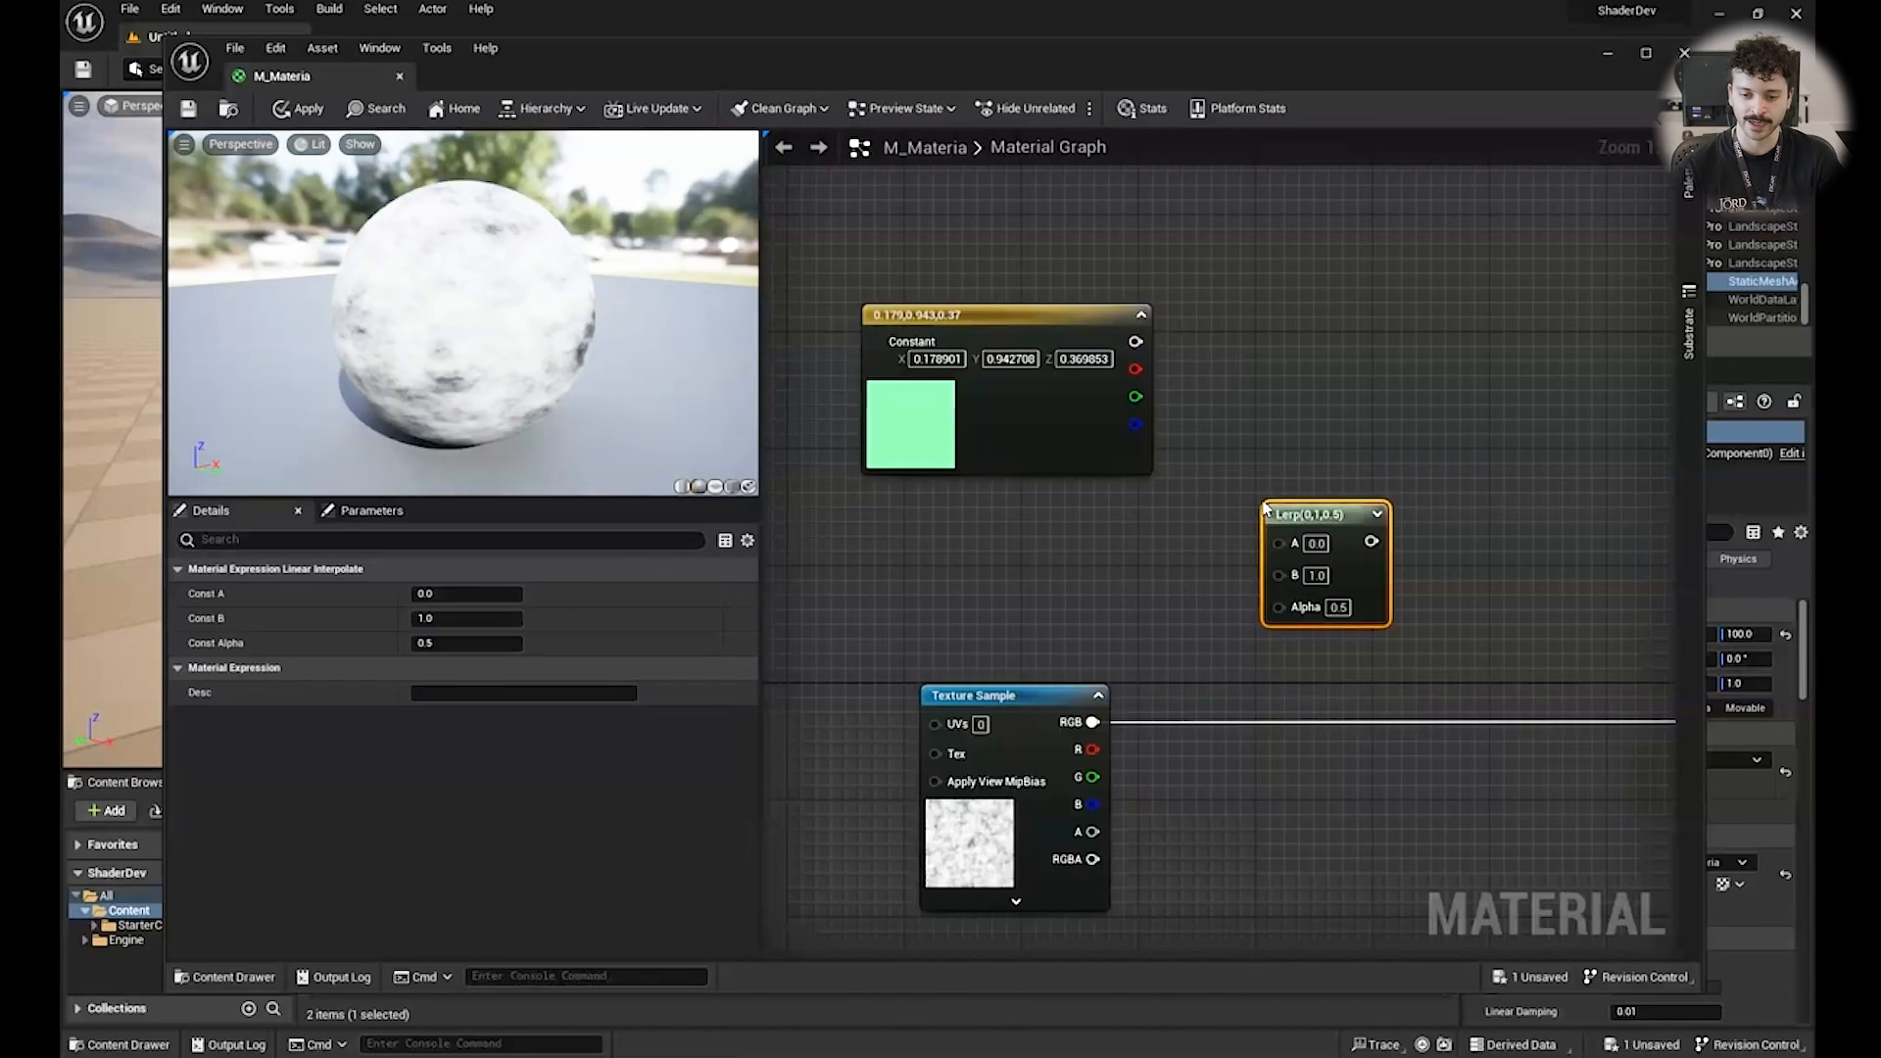
pyautogui.moveTo(1303, 566); pyautogui.dragTo(1324, 556)
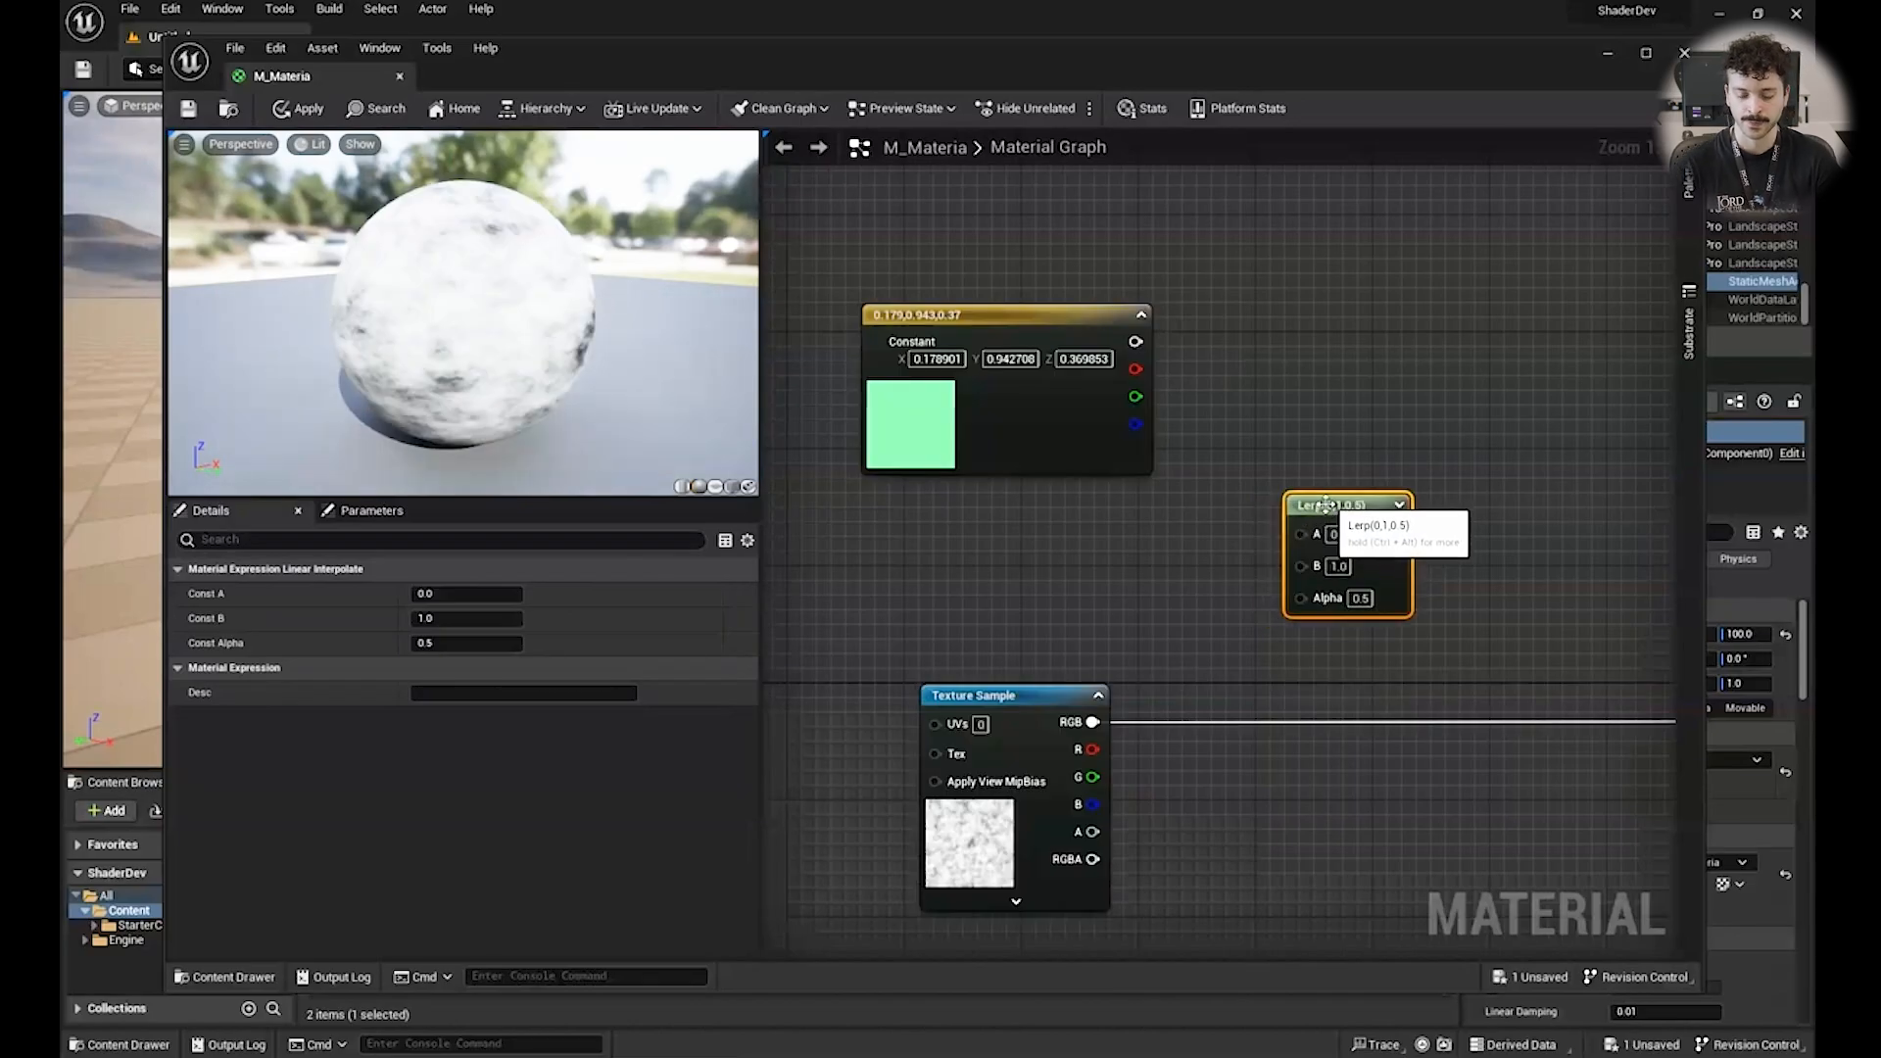
pyautogui.moveTo(1025, 319); pyautogui.dragTo(996, 397)
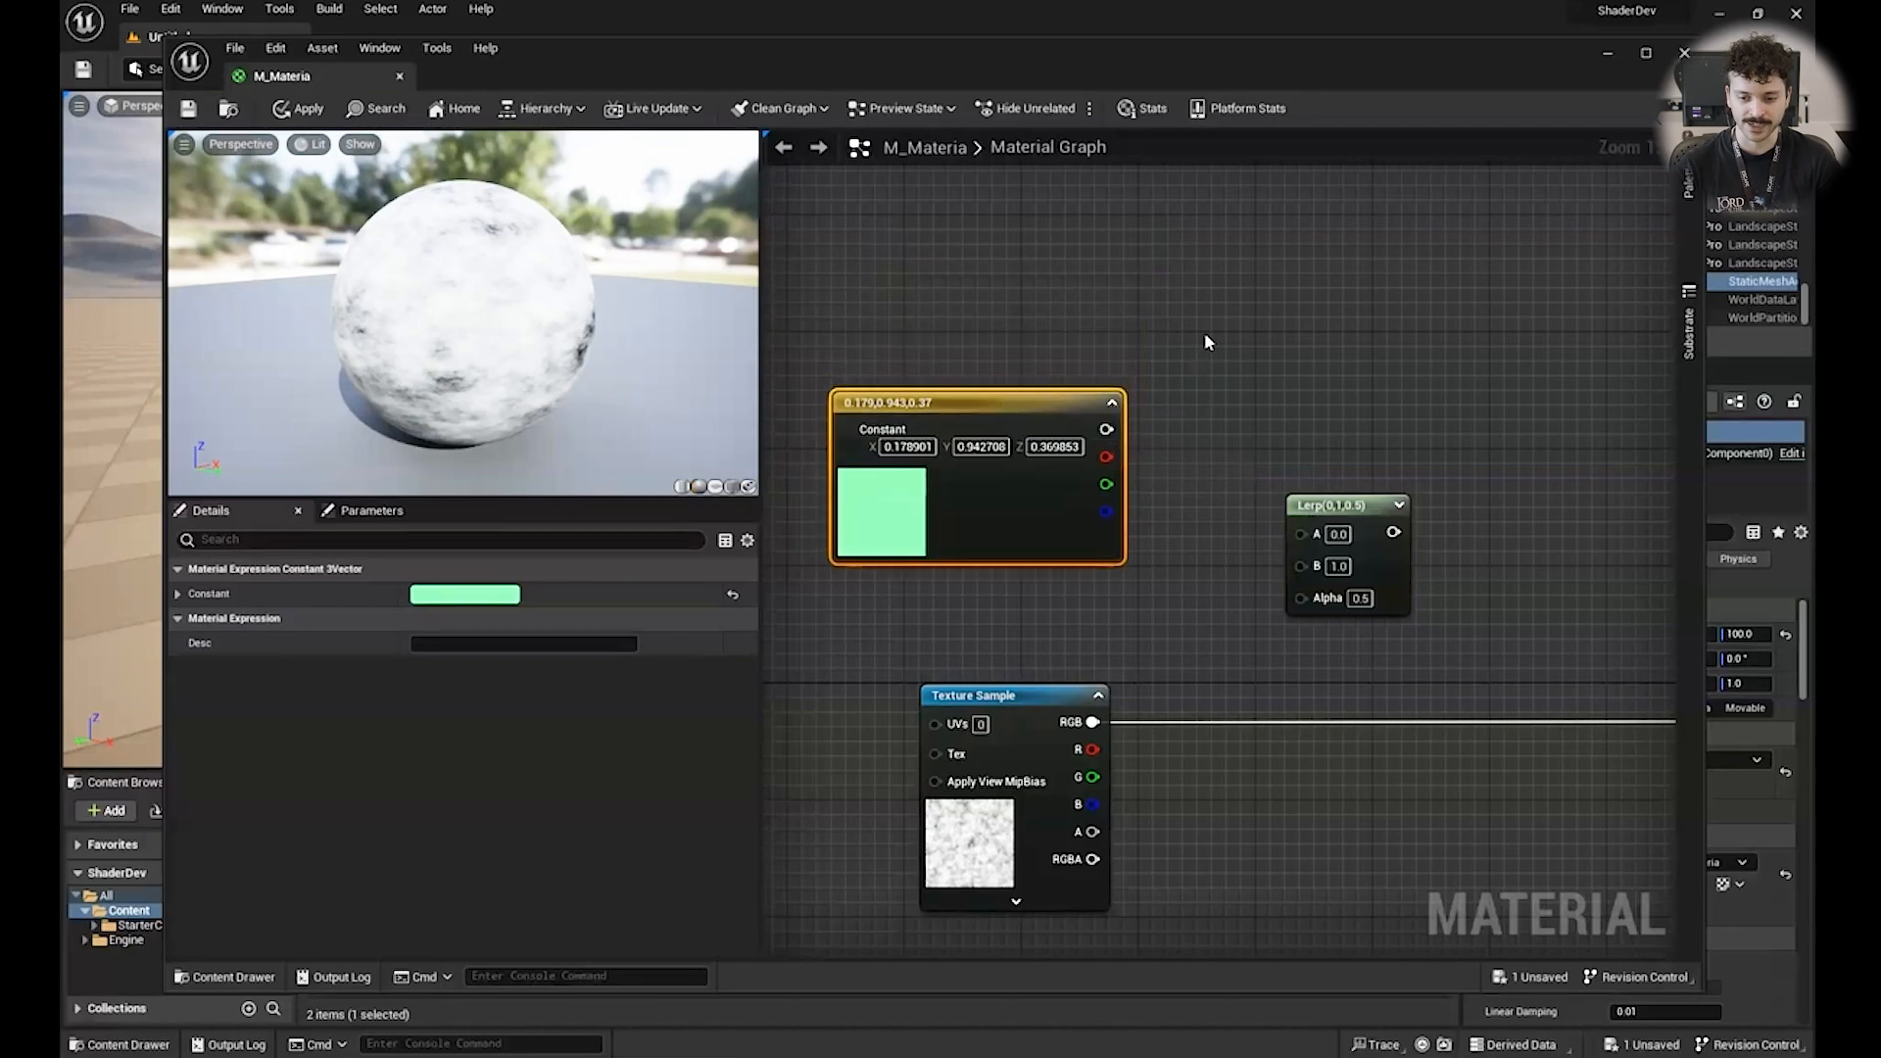
# Connect the green constant to the Lerp's B input and place a duplicate of the constant above it, wired to A.
pyautogui.moveTo(1302, 567); pyautogui.dragTo(1106, 429)
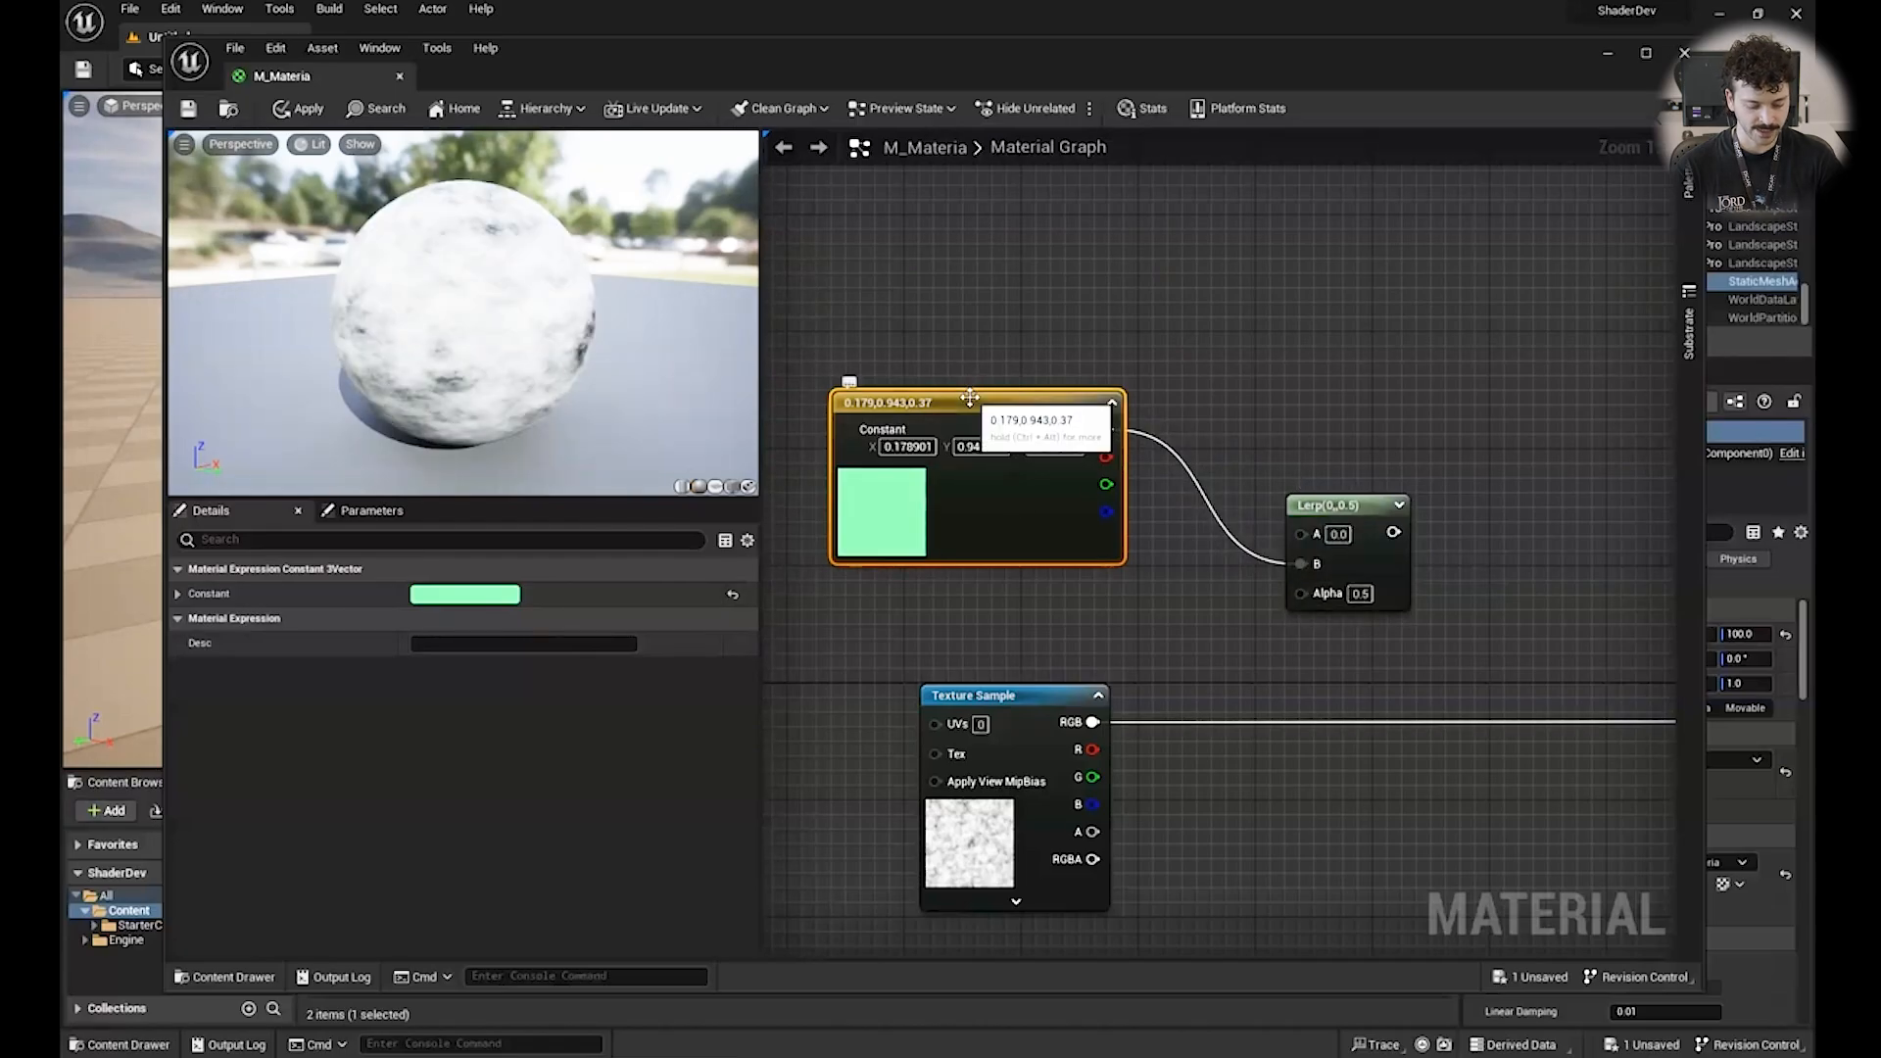
pyautogui.moveTo(1031, 360); pyautogui.dragTo(1151, 496, button='right')
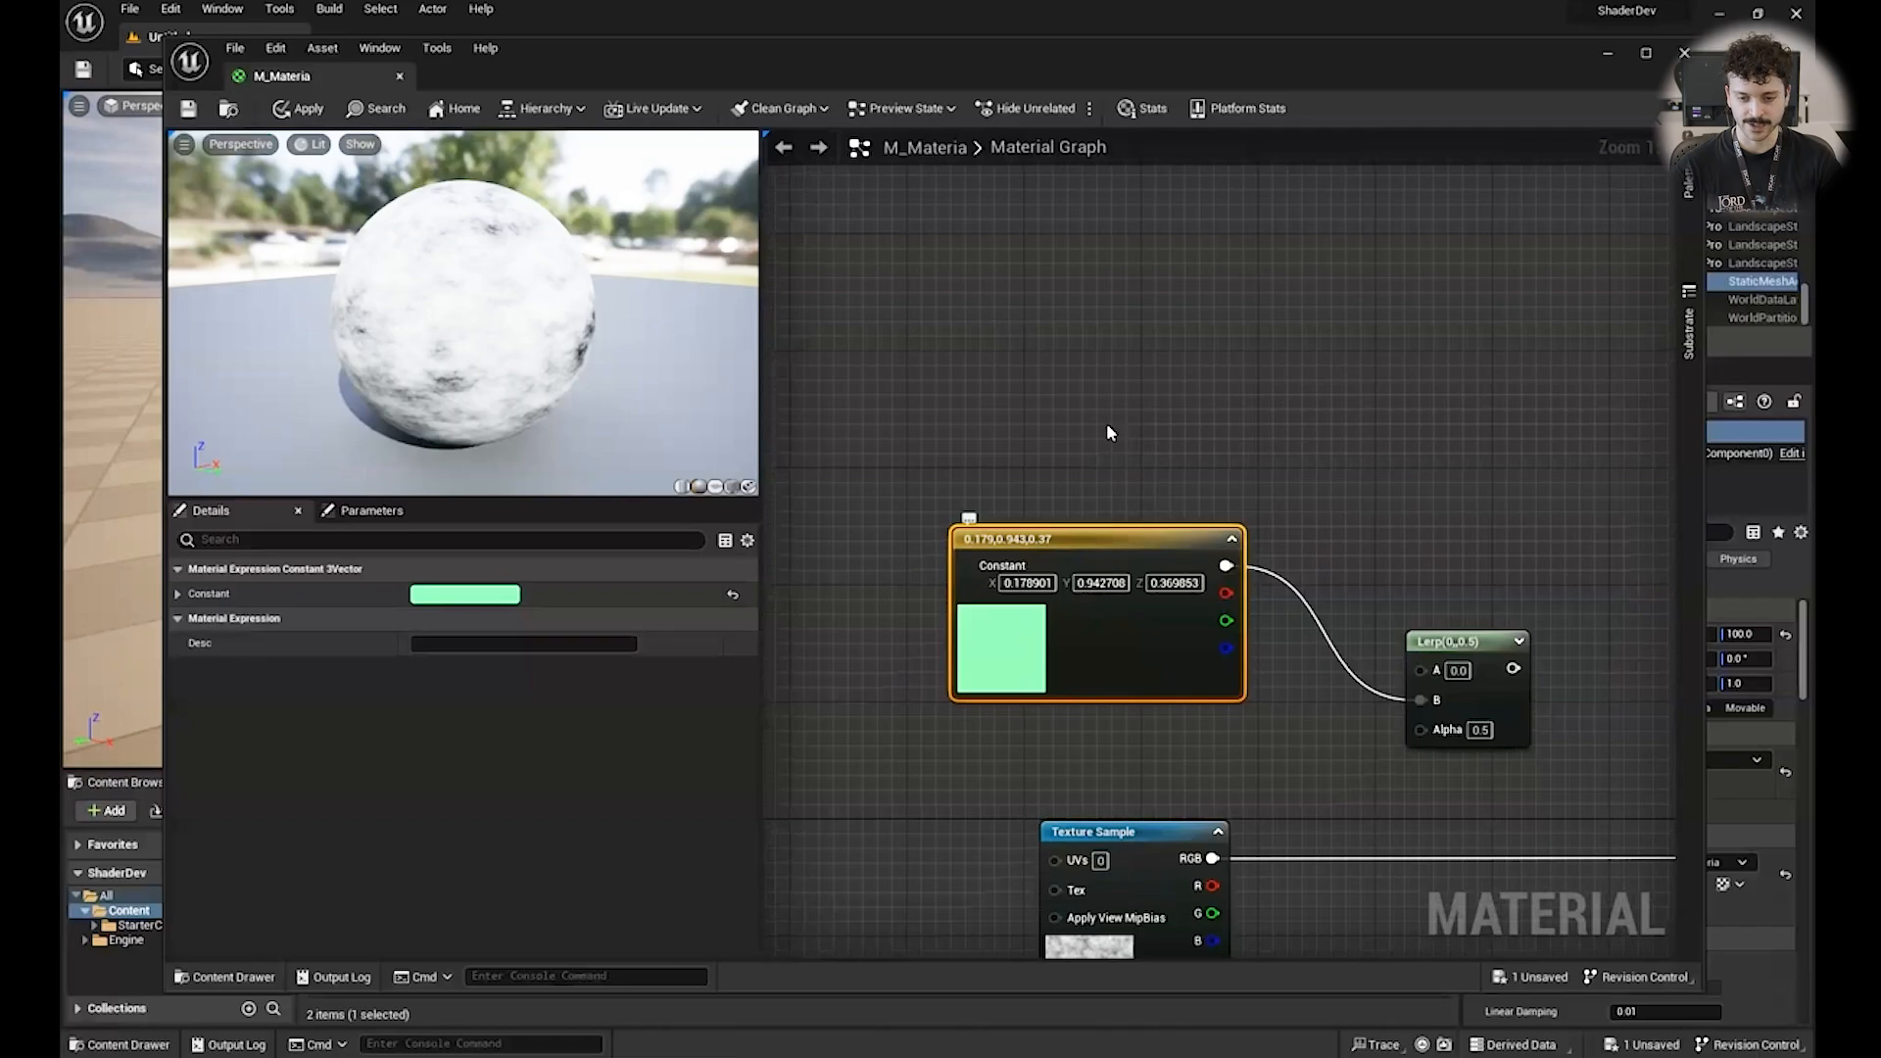
pyautogui.hotkey('ctrl', 'v')
pyautogui.moveTo(1135, 433); pyautogui.dragTo(1006, 359)
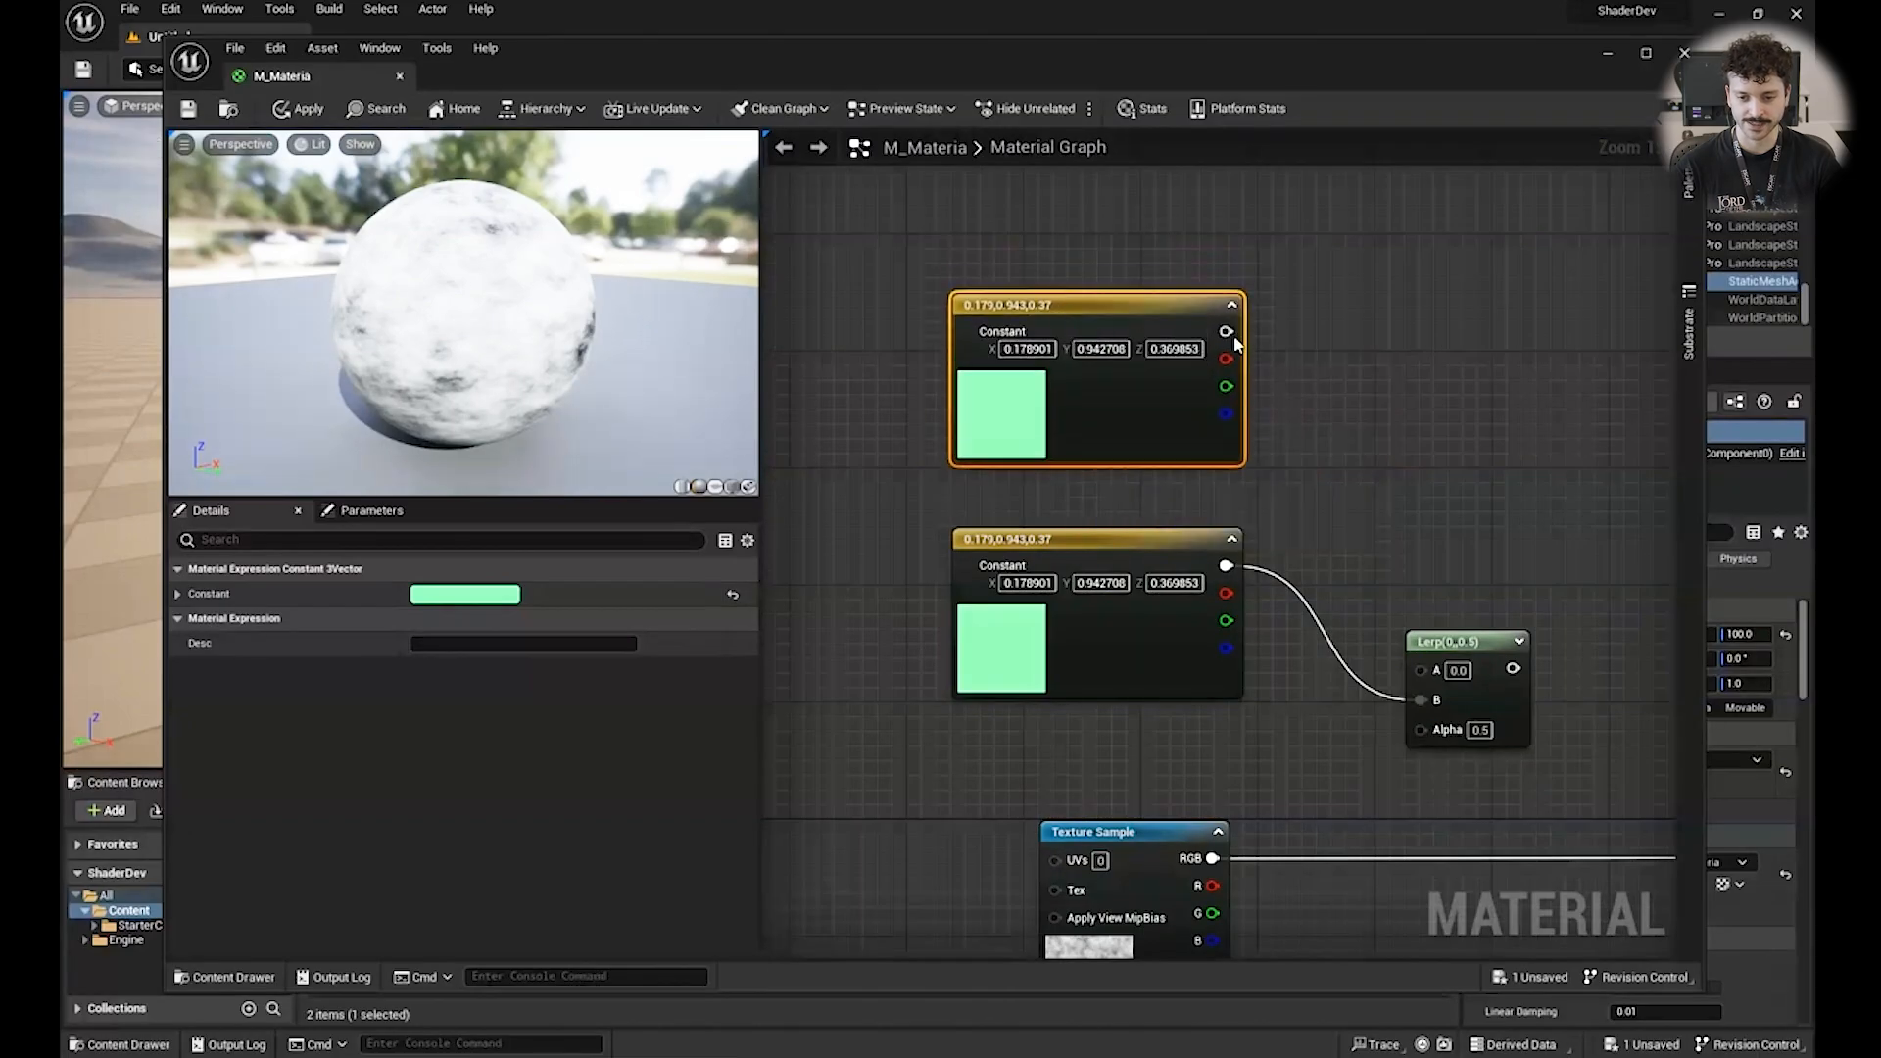
pyautogui.moveTo(1226, 331); pyautogui.dragTo(1420, 670)
pyautogui.moveTo(1523, 599); pyautogui.dragTo(1488, 566, button='right')
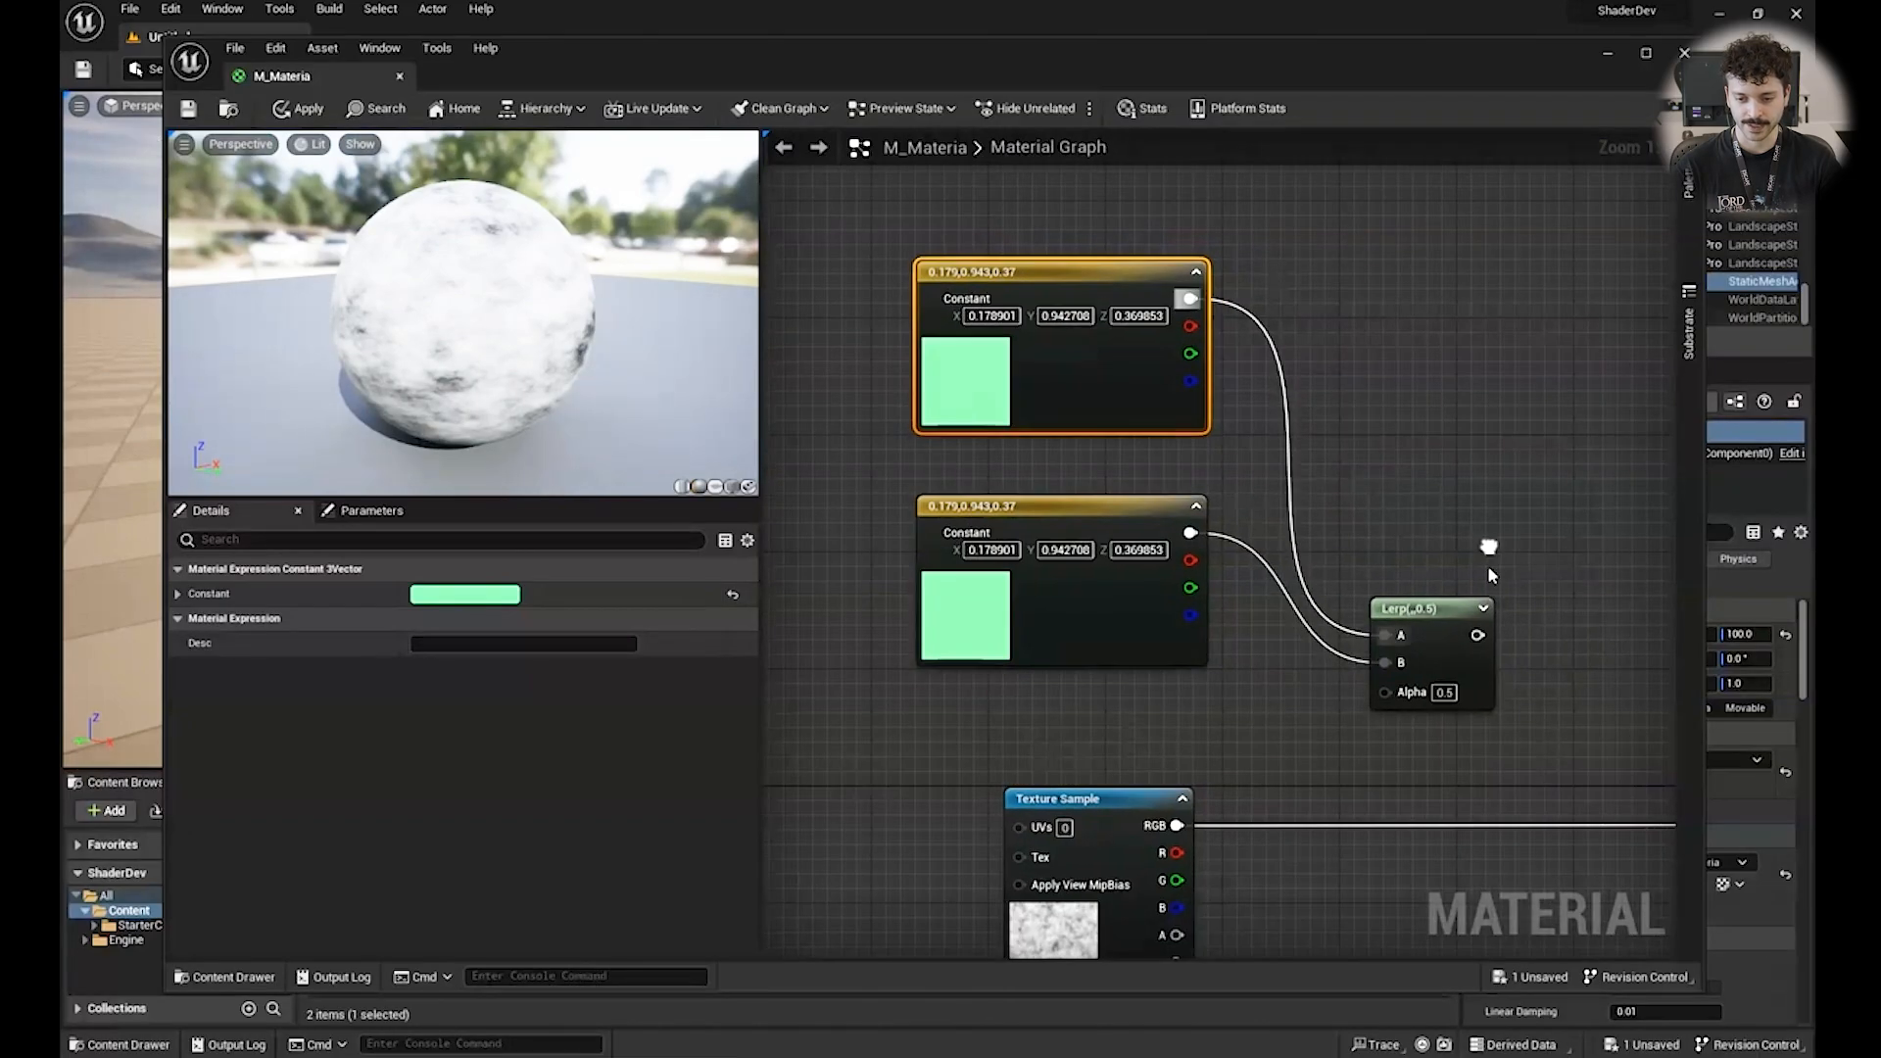
# Start previewing the Lerp node and set the upper constant's colour to black (0, 0, 0).
pyautogui.rightClick(1425, 632)
pyautogui.click(1462, 661)
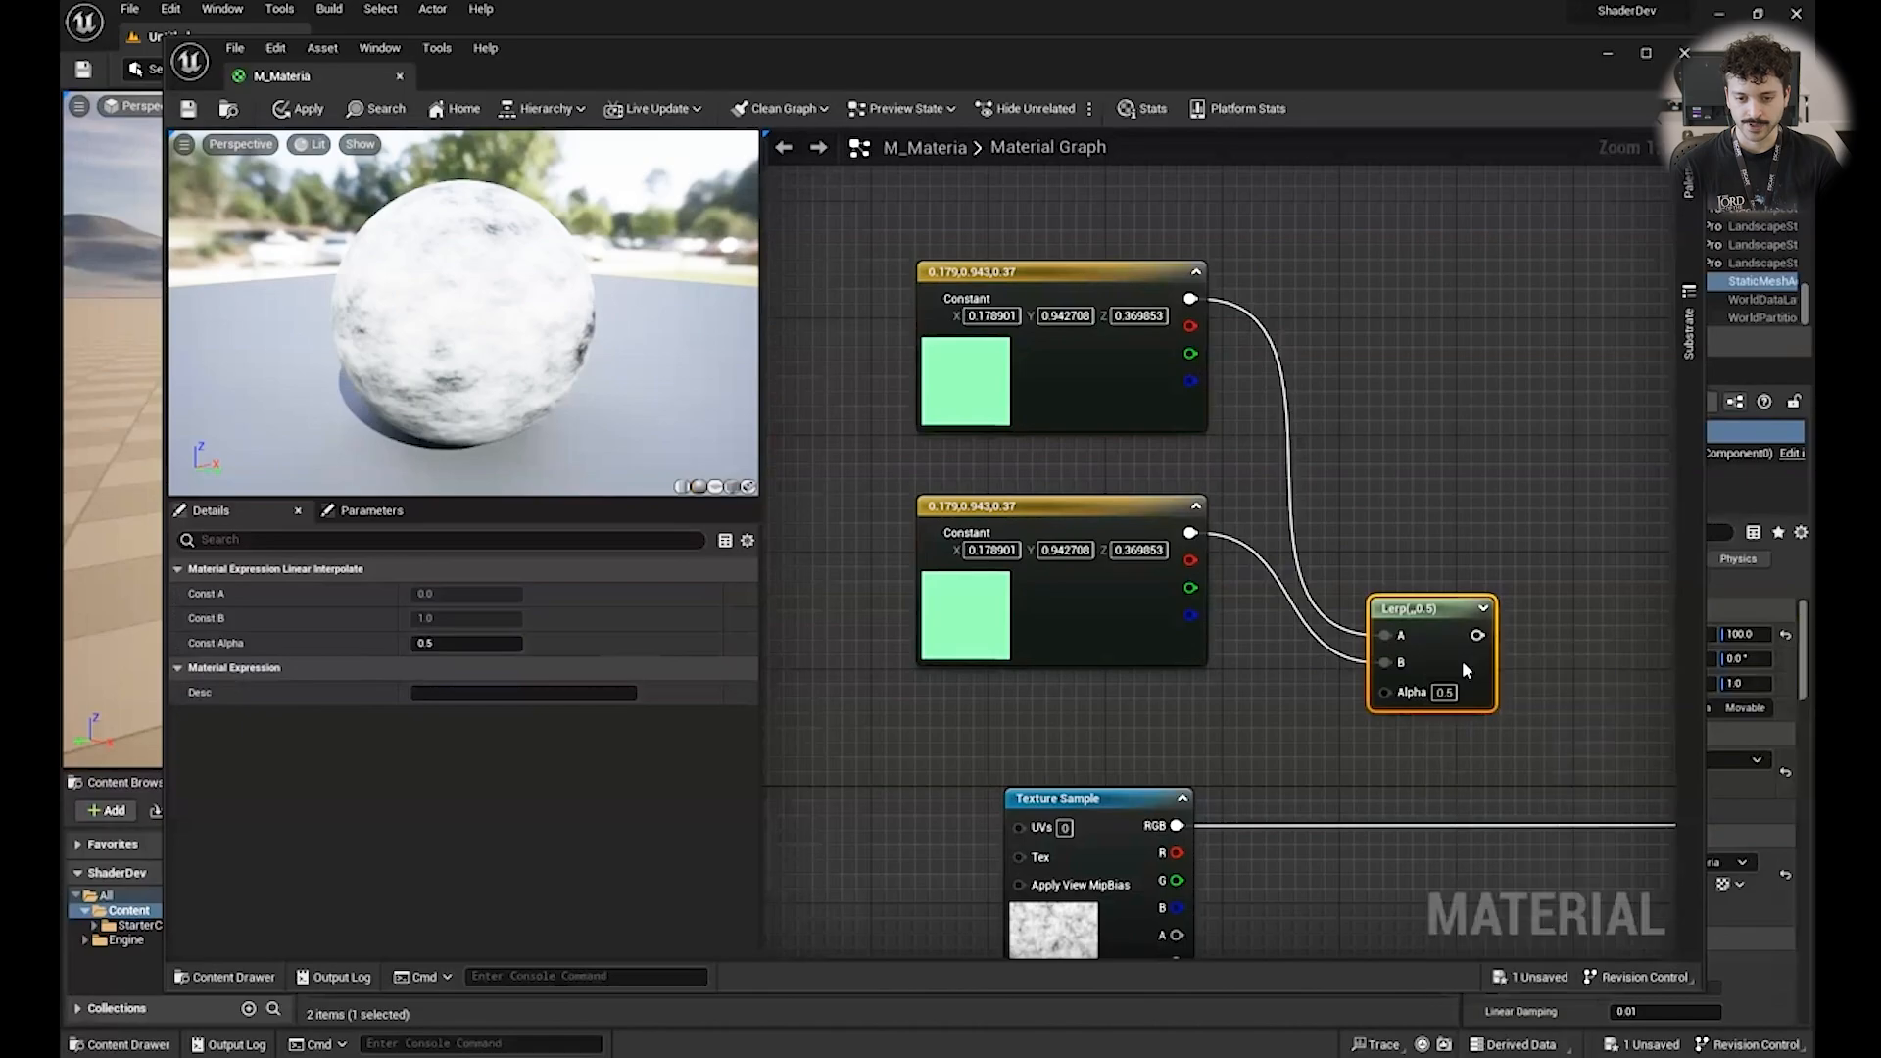
pyautogui.doubleClick(970, 380)
pyautogui.moveTo(1236, 625); pyautogui.dragTo(1237, 659)
pyautogui.click(1225, 838)
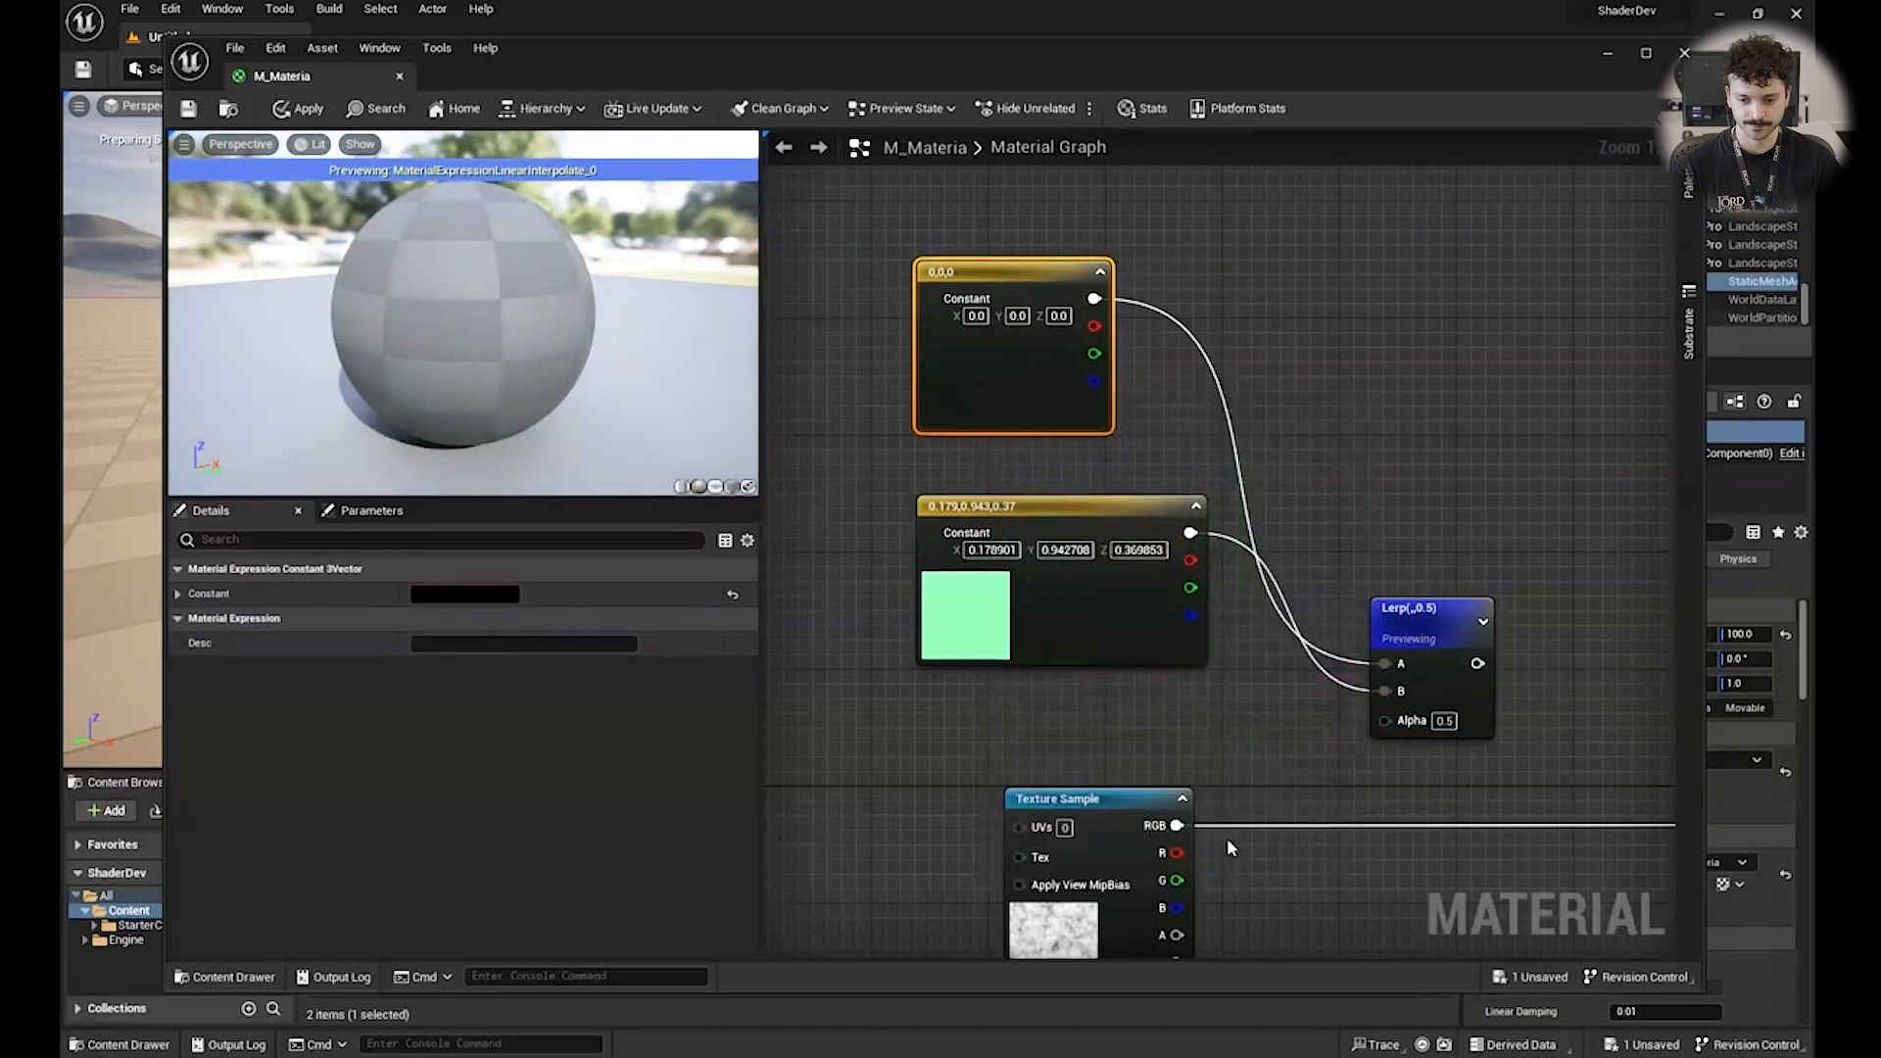
# Nudge the green constant away from the Lerp and set the Lerp's Const Alpha to 0.156.
pyautogui.click(1444, 686)
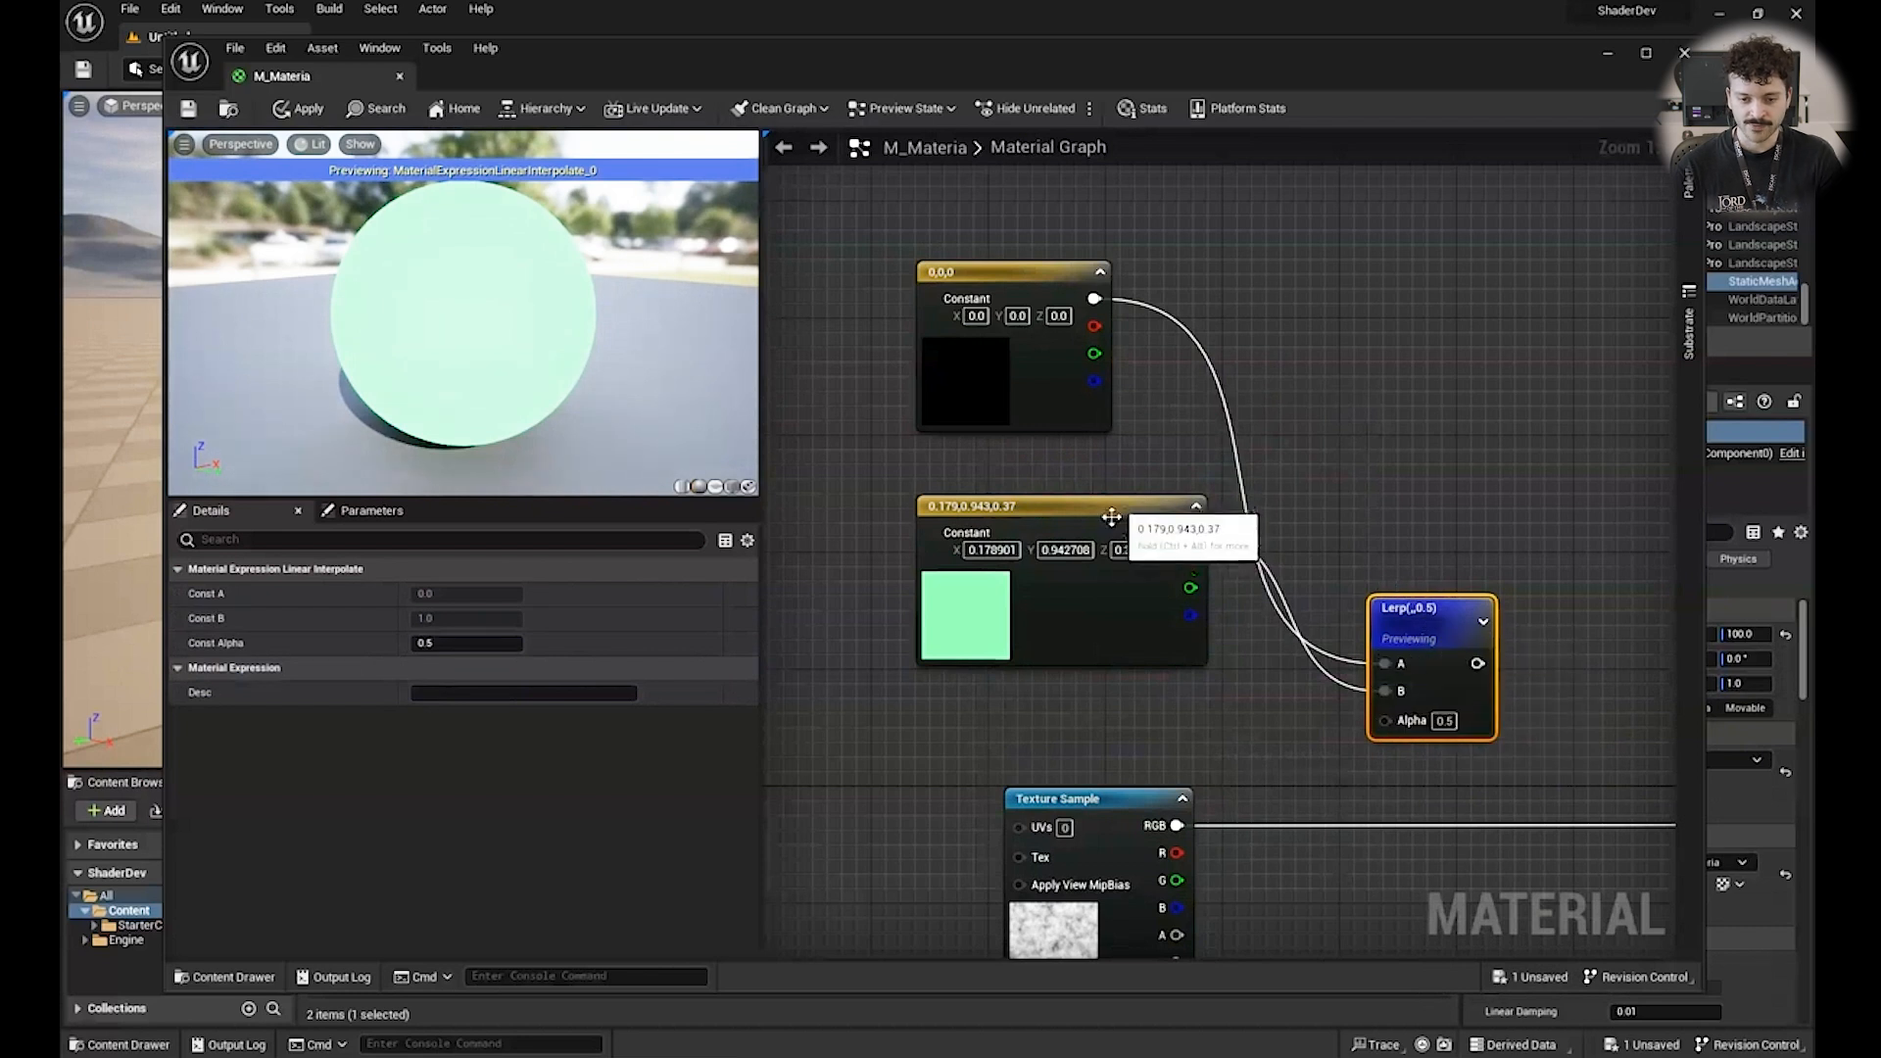
pyautogui.moveTo(1106, 501); pyautogui.dragTo(1090, 517)
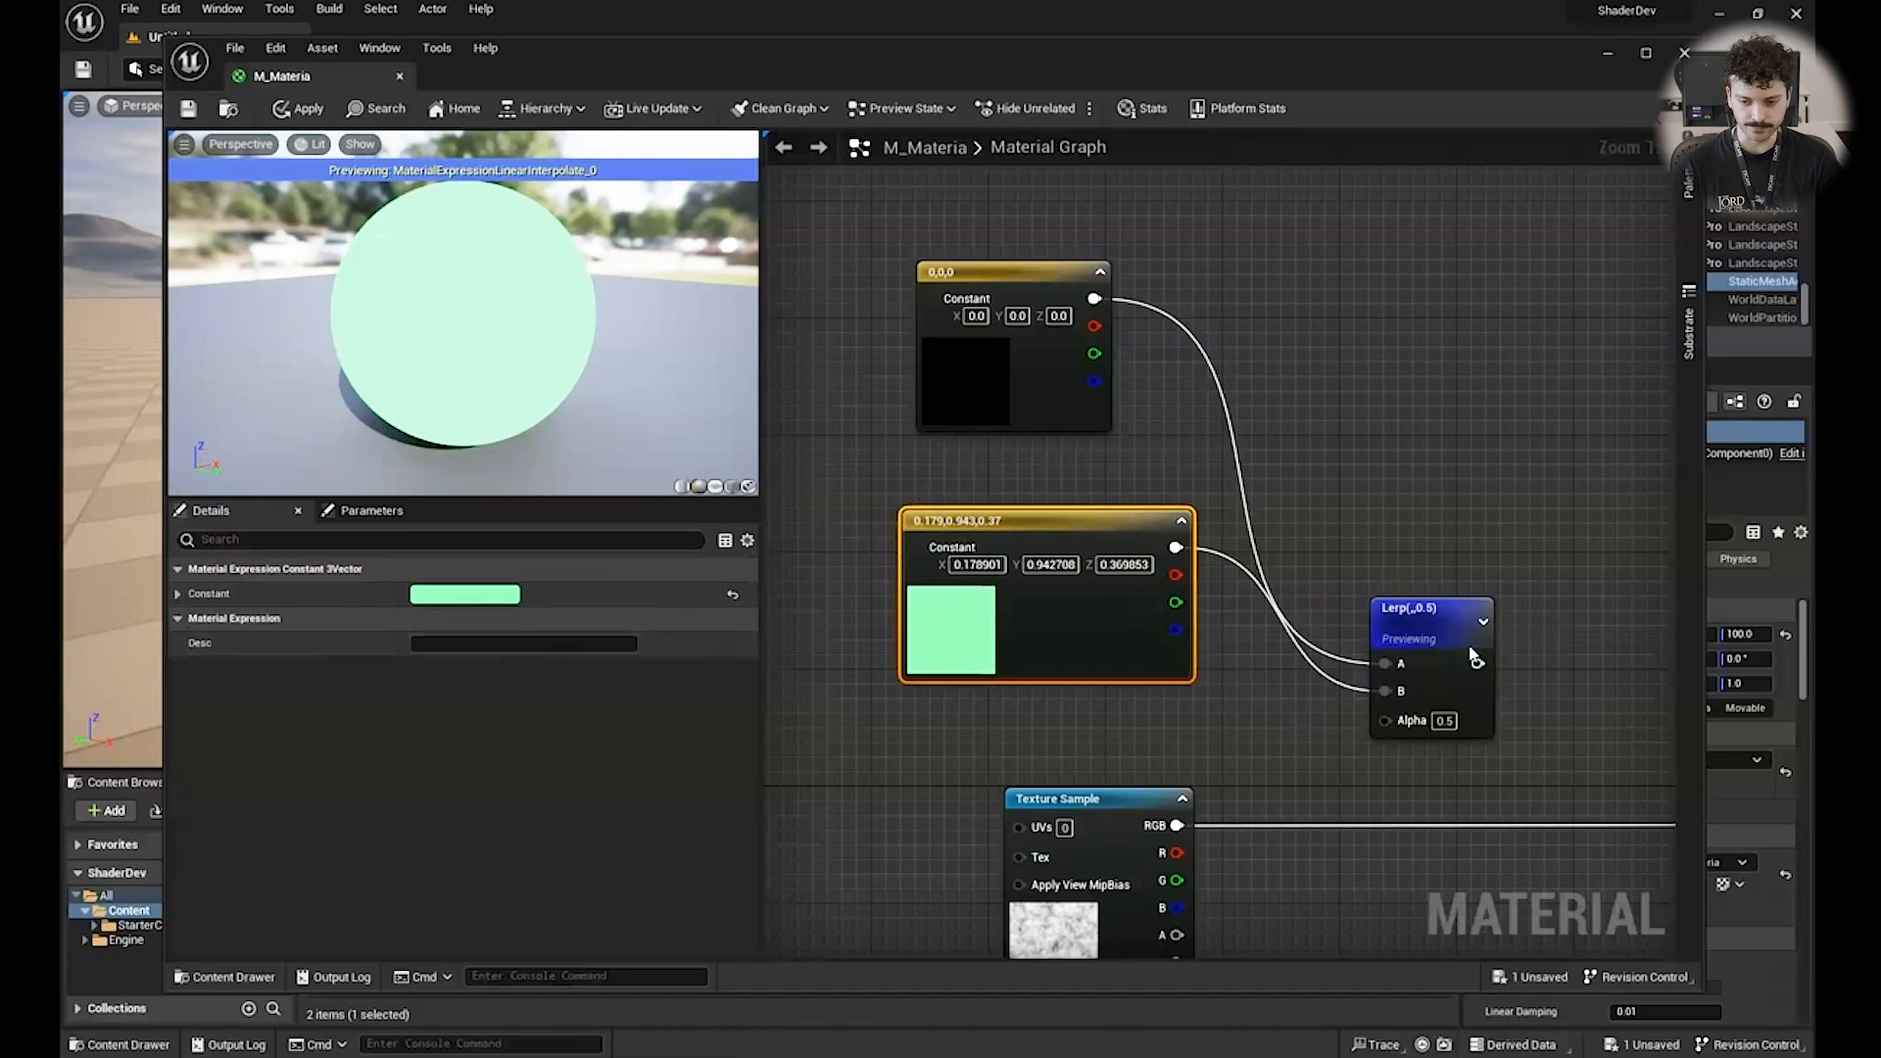
pyautogui.click(1442, 622)
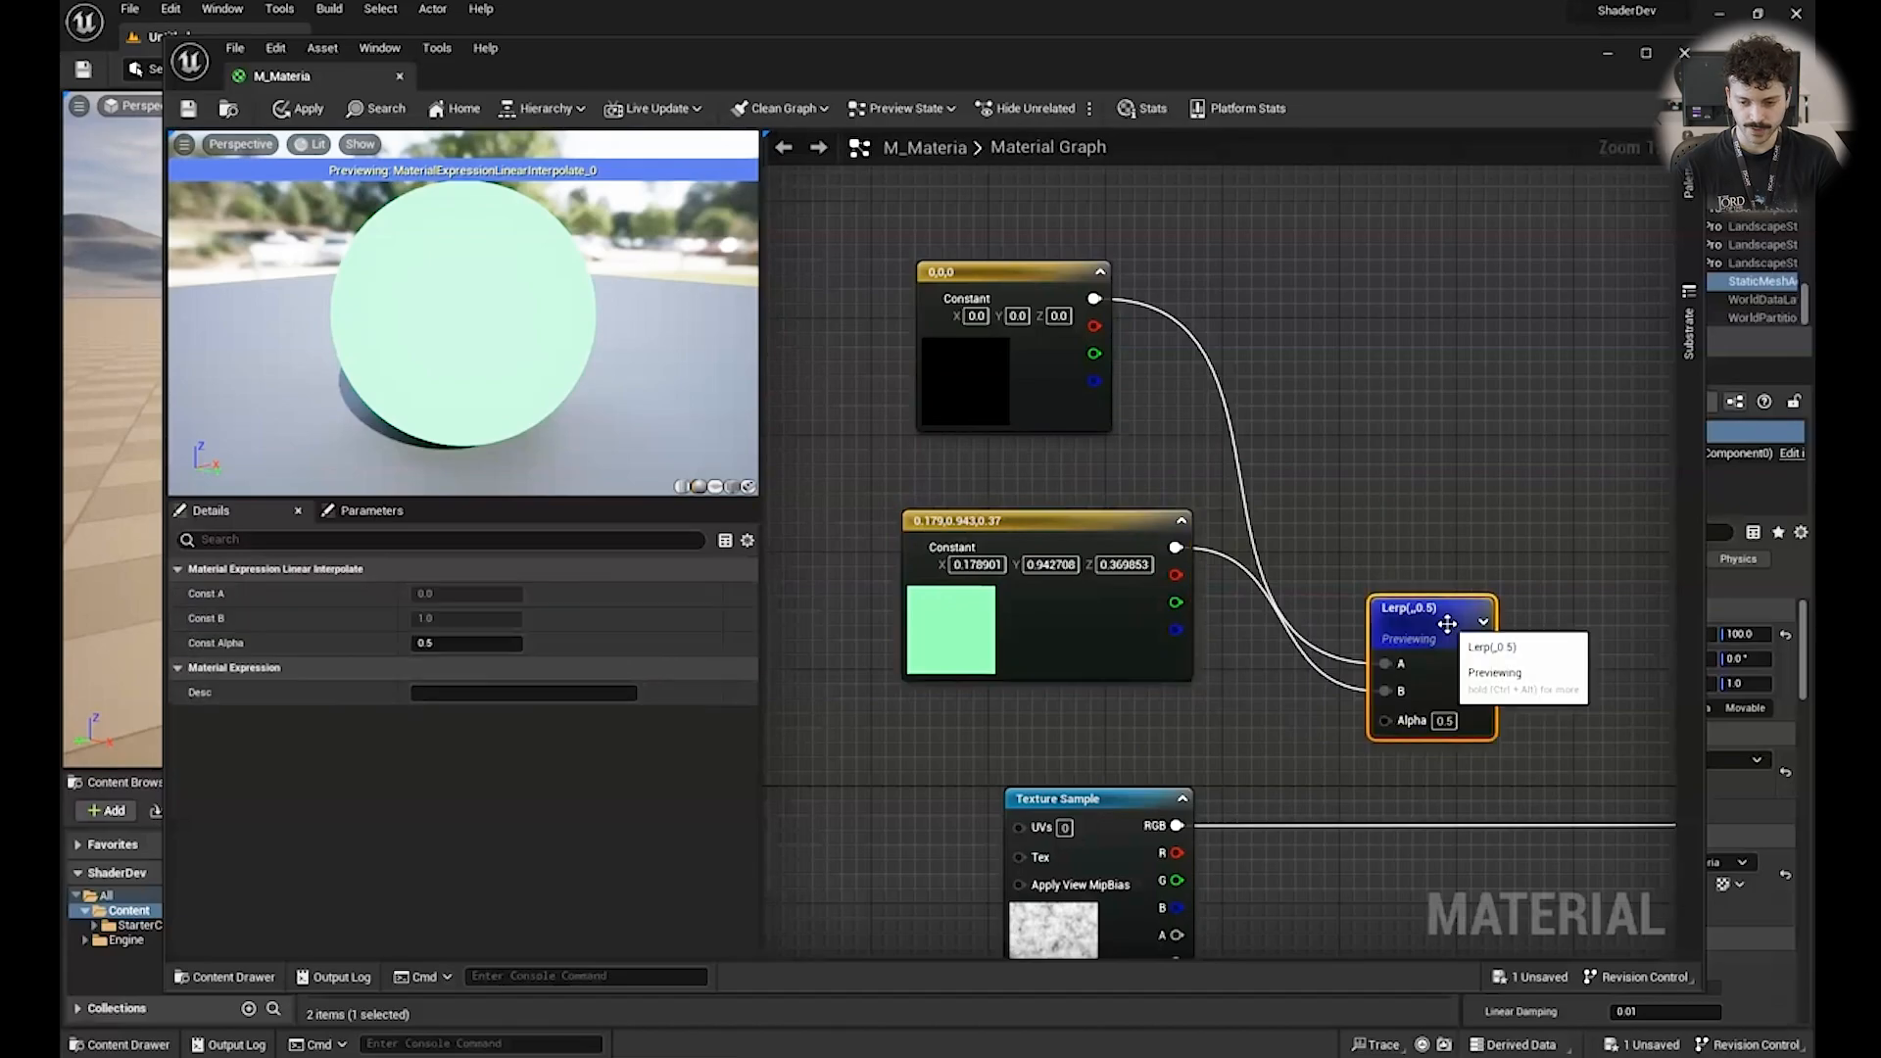
pyautogui.click(431, 644)
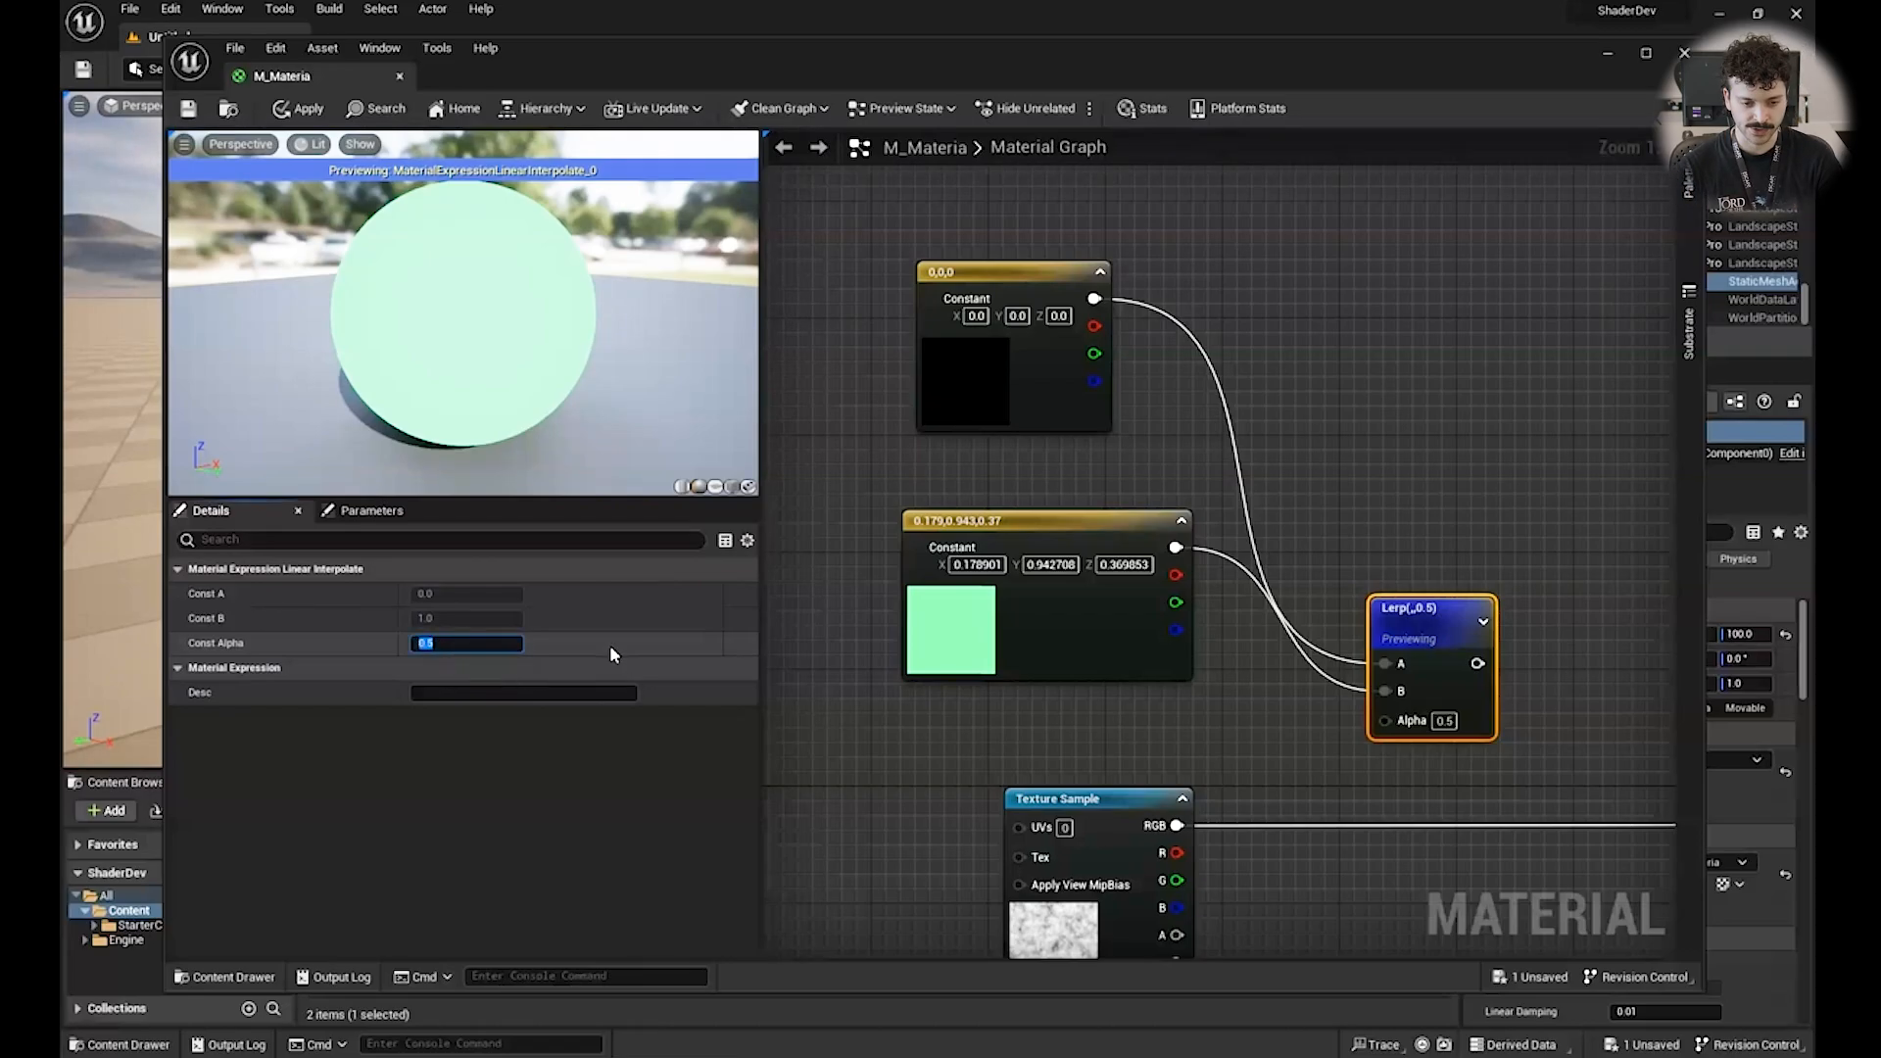
pyautogui.write('0.156')
pyautogui.press('Return')
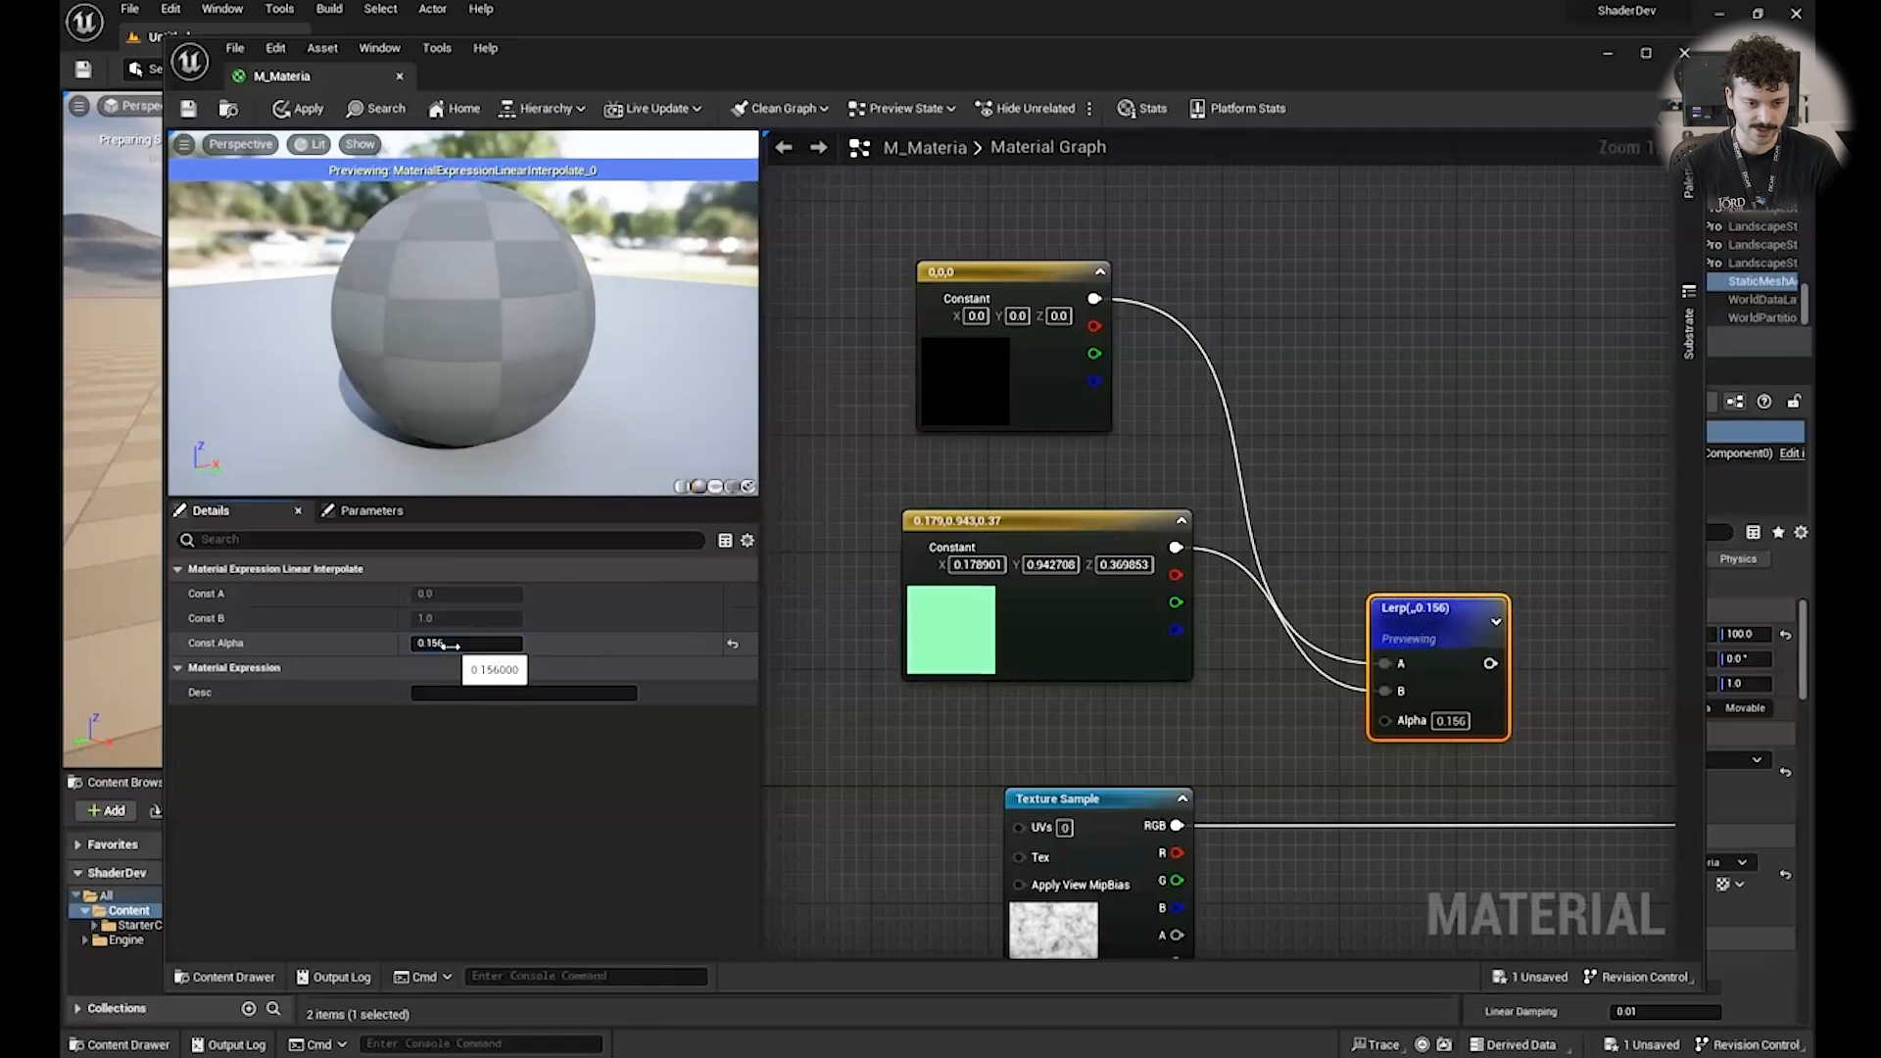
# Lower the Lerp's Const Alpha to 0 to preview only the A colour.
pyautogui.moveTo(450, 645); pyautogui.dragTo(438, 645)
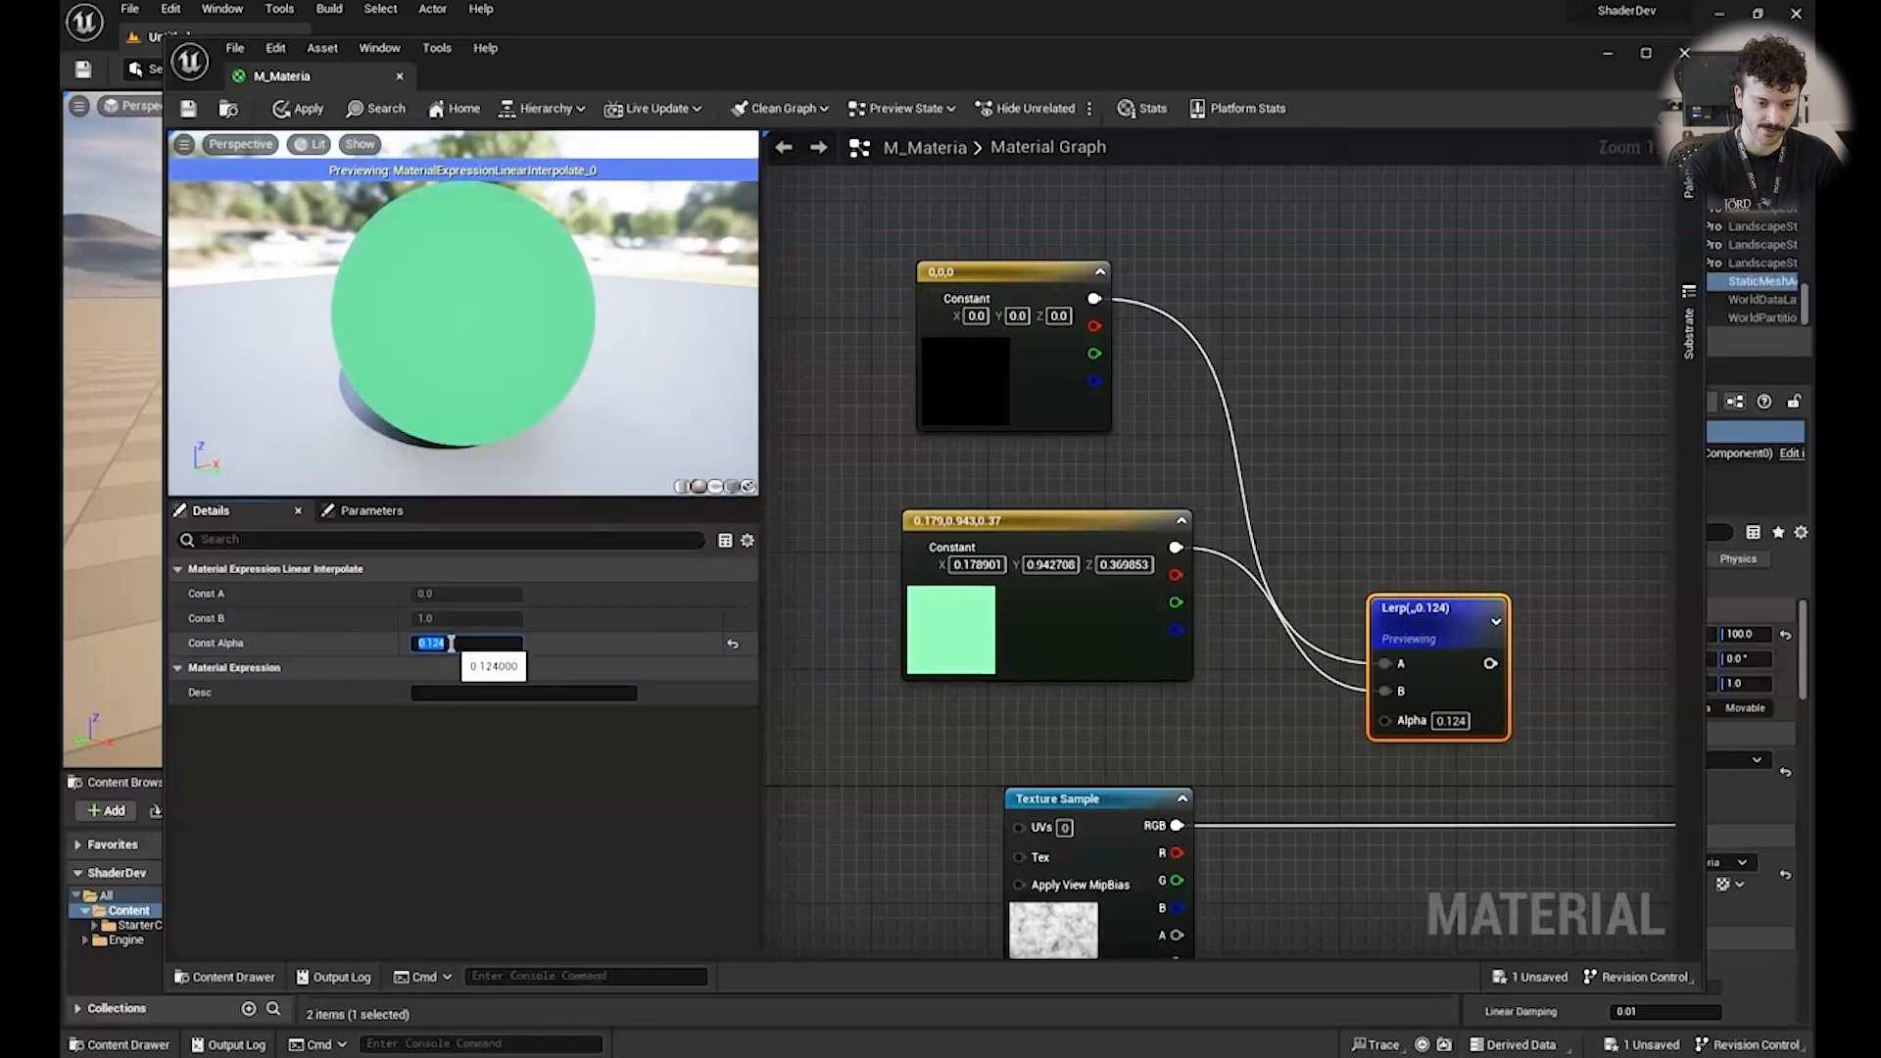
pyautogui.write('0')
pyautogui.press('Return')
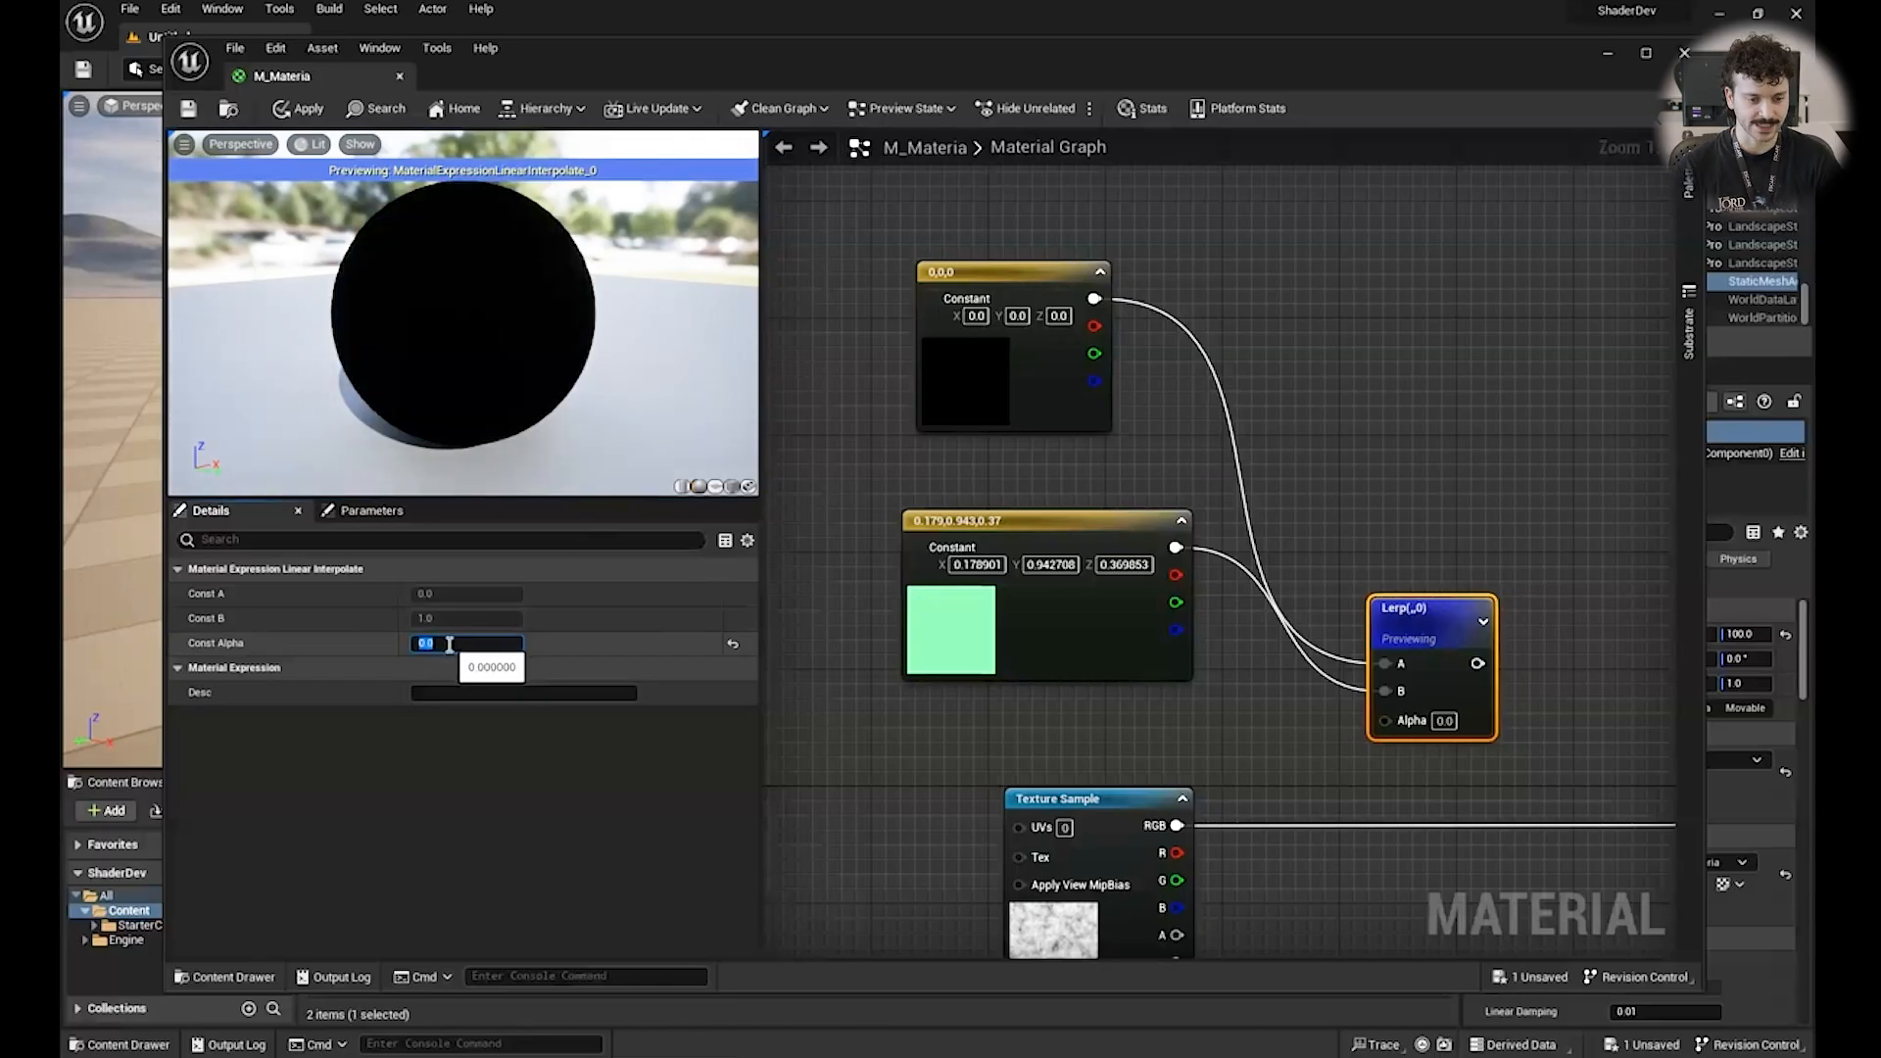
# Reselect the Lerp node and raise its Const Alpha to 0.856.
pyautogui.click(945, 726)
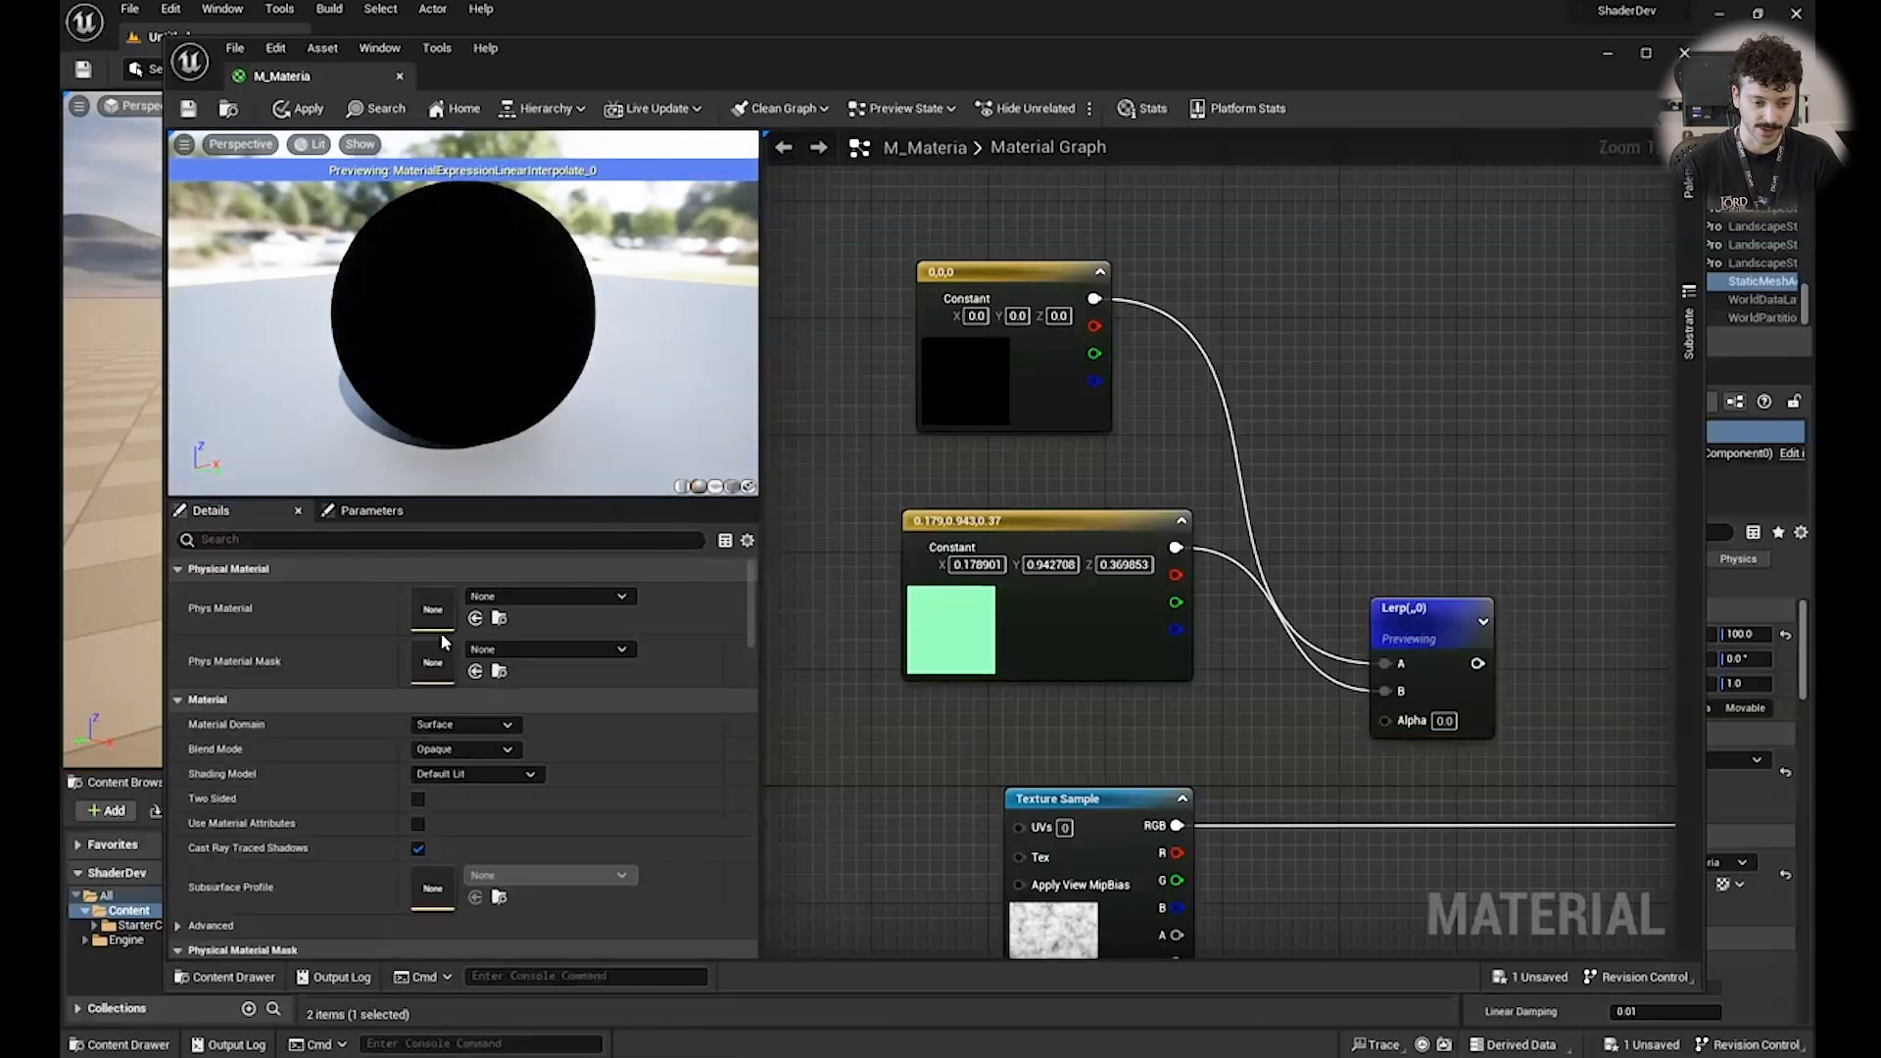
pyautogui.click(1411, 609)
pyautogui.moveTo(478, 648); pyautogui.dragTo(516, 647)
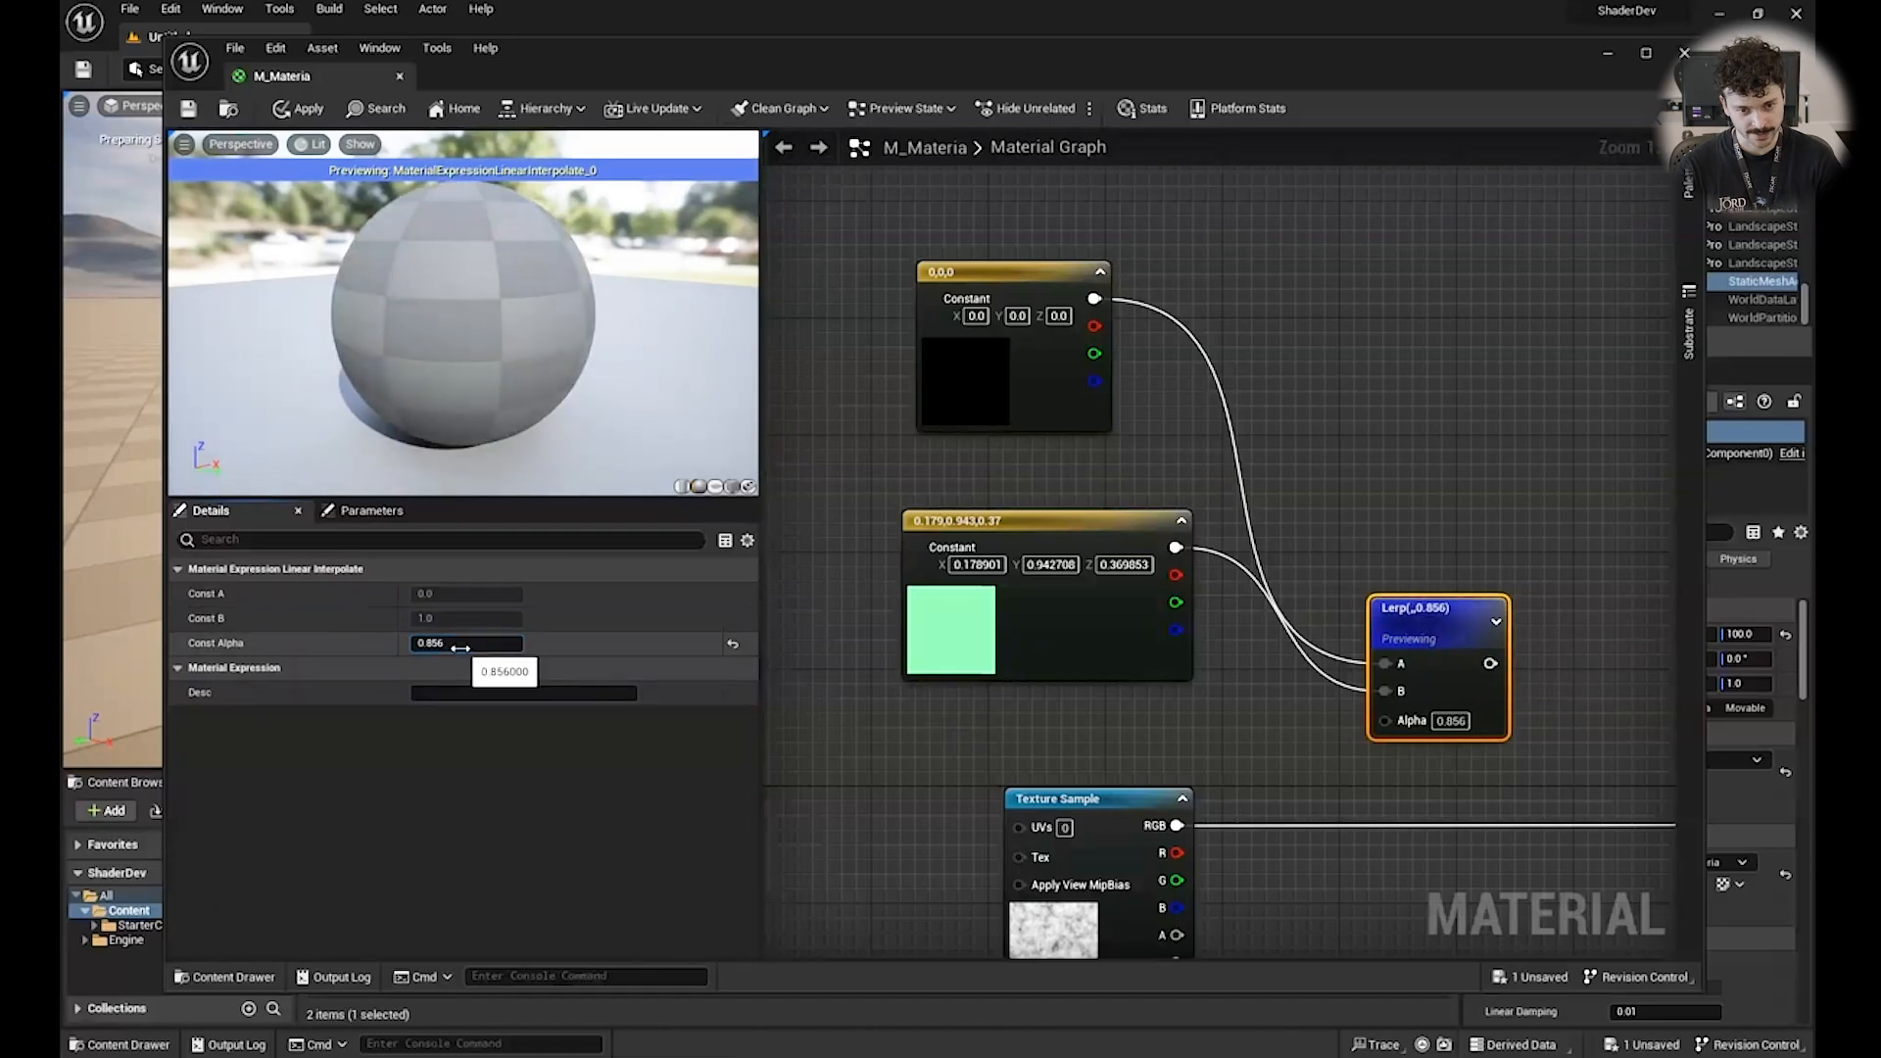
# Connect the Texture Sample's RGB output to the Lerp's Alpha and the Lerp's output to Base Color.
pyautogui.moveTo(1409, 721); pyautogui.dragTo(1264, 581, button='right')
pyautogui.moveTo(1268, 592); pyautogui.dragTo(1033, 686)
pyautogui.moveTo(1439, 537); pyautogui.dragTo(1090, 602, button='right')
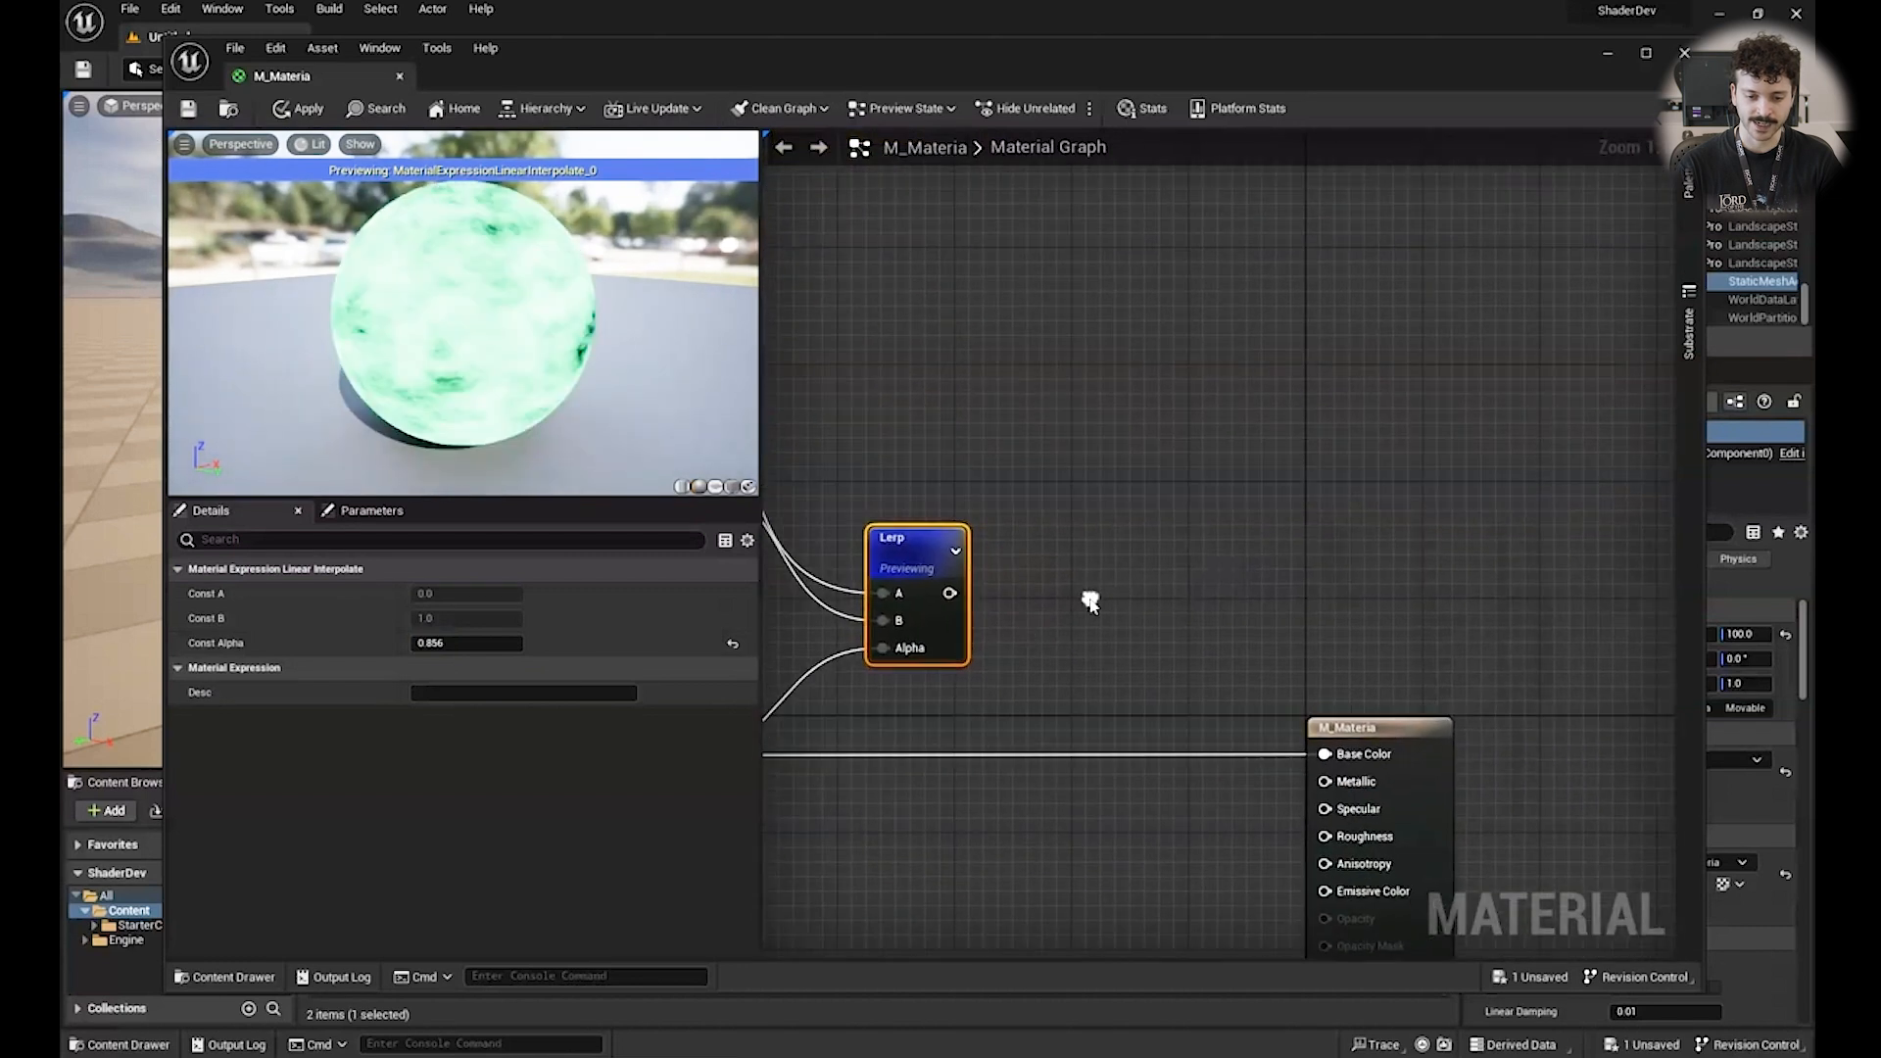
pyautogui.moveTo(947, 591); pyautogui.dragTo(1331, 754)
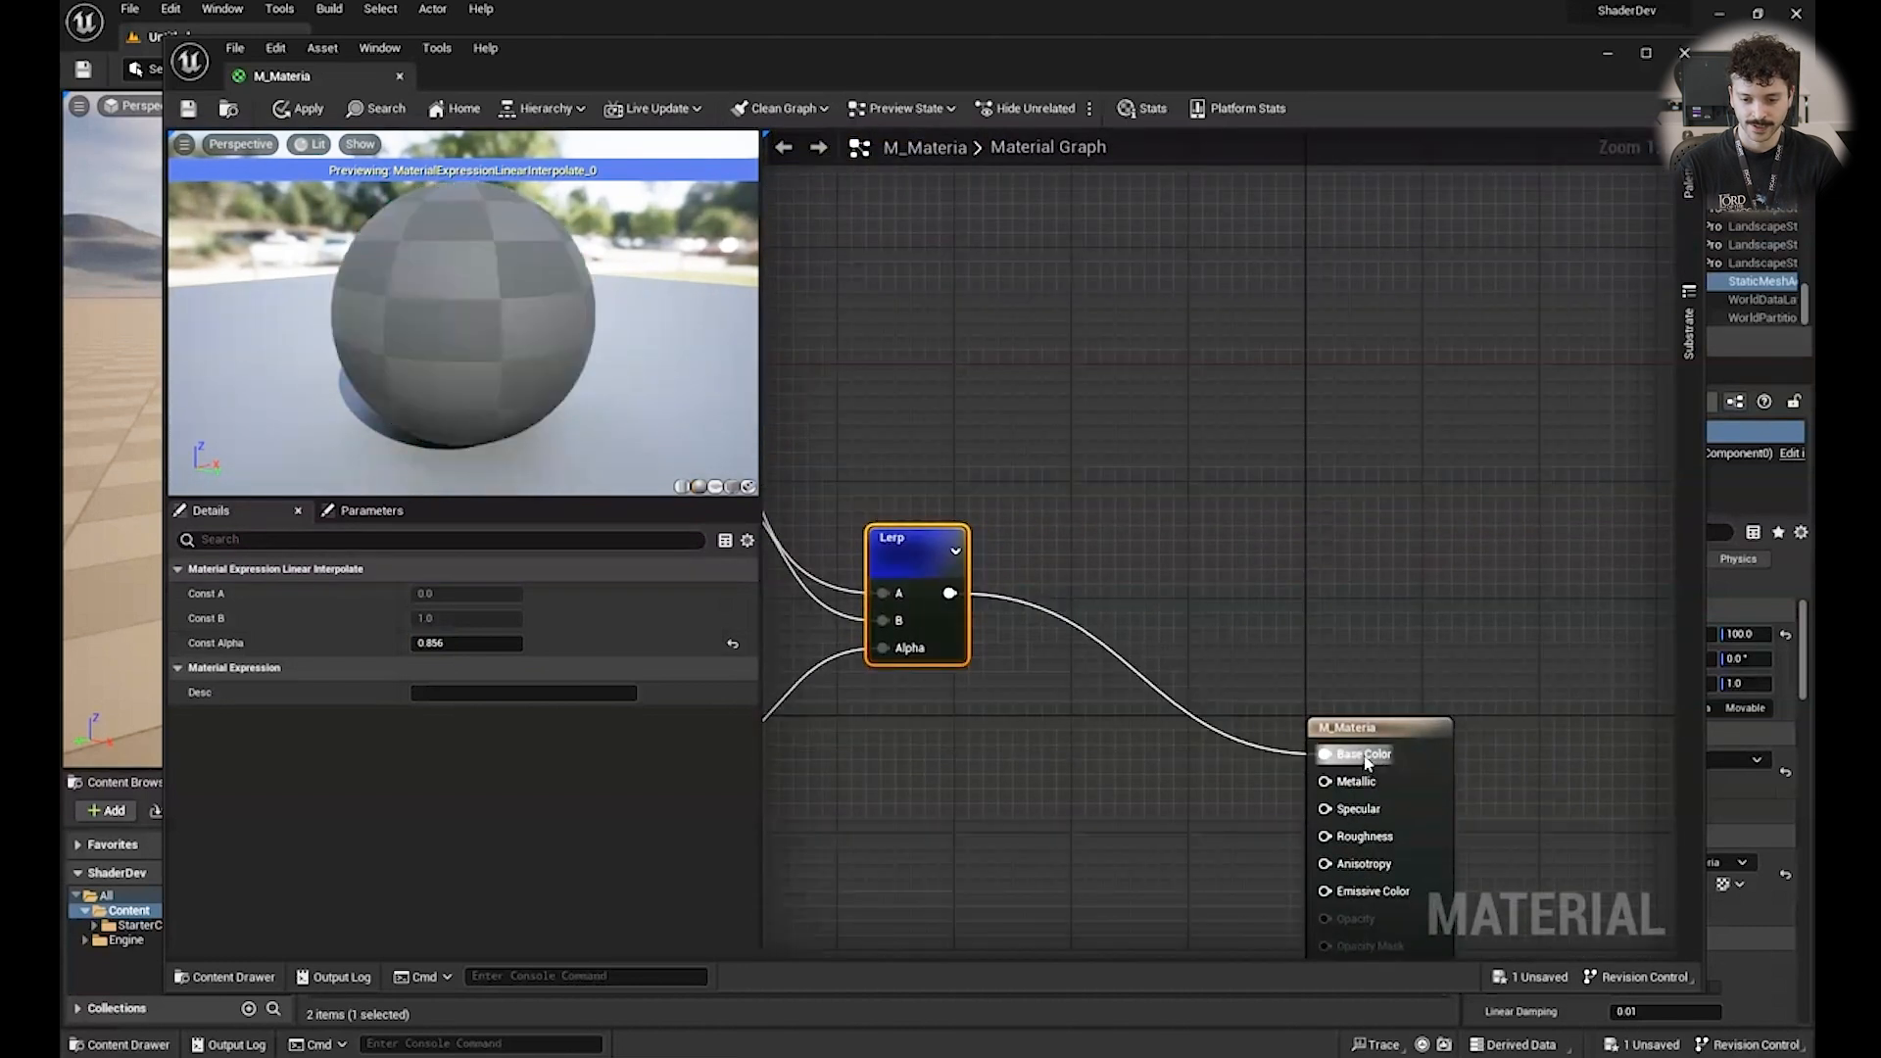
# Stop previewing the Lerp node and inspect the full material on the preview sphere from another angle.
pyautogui.moveTo(1022, 475); pyautogui.dragTo(1196, 477, button='right')
pyautogui.rightClick(1084, 563)
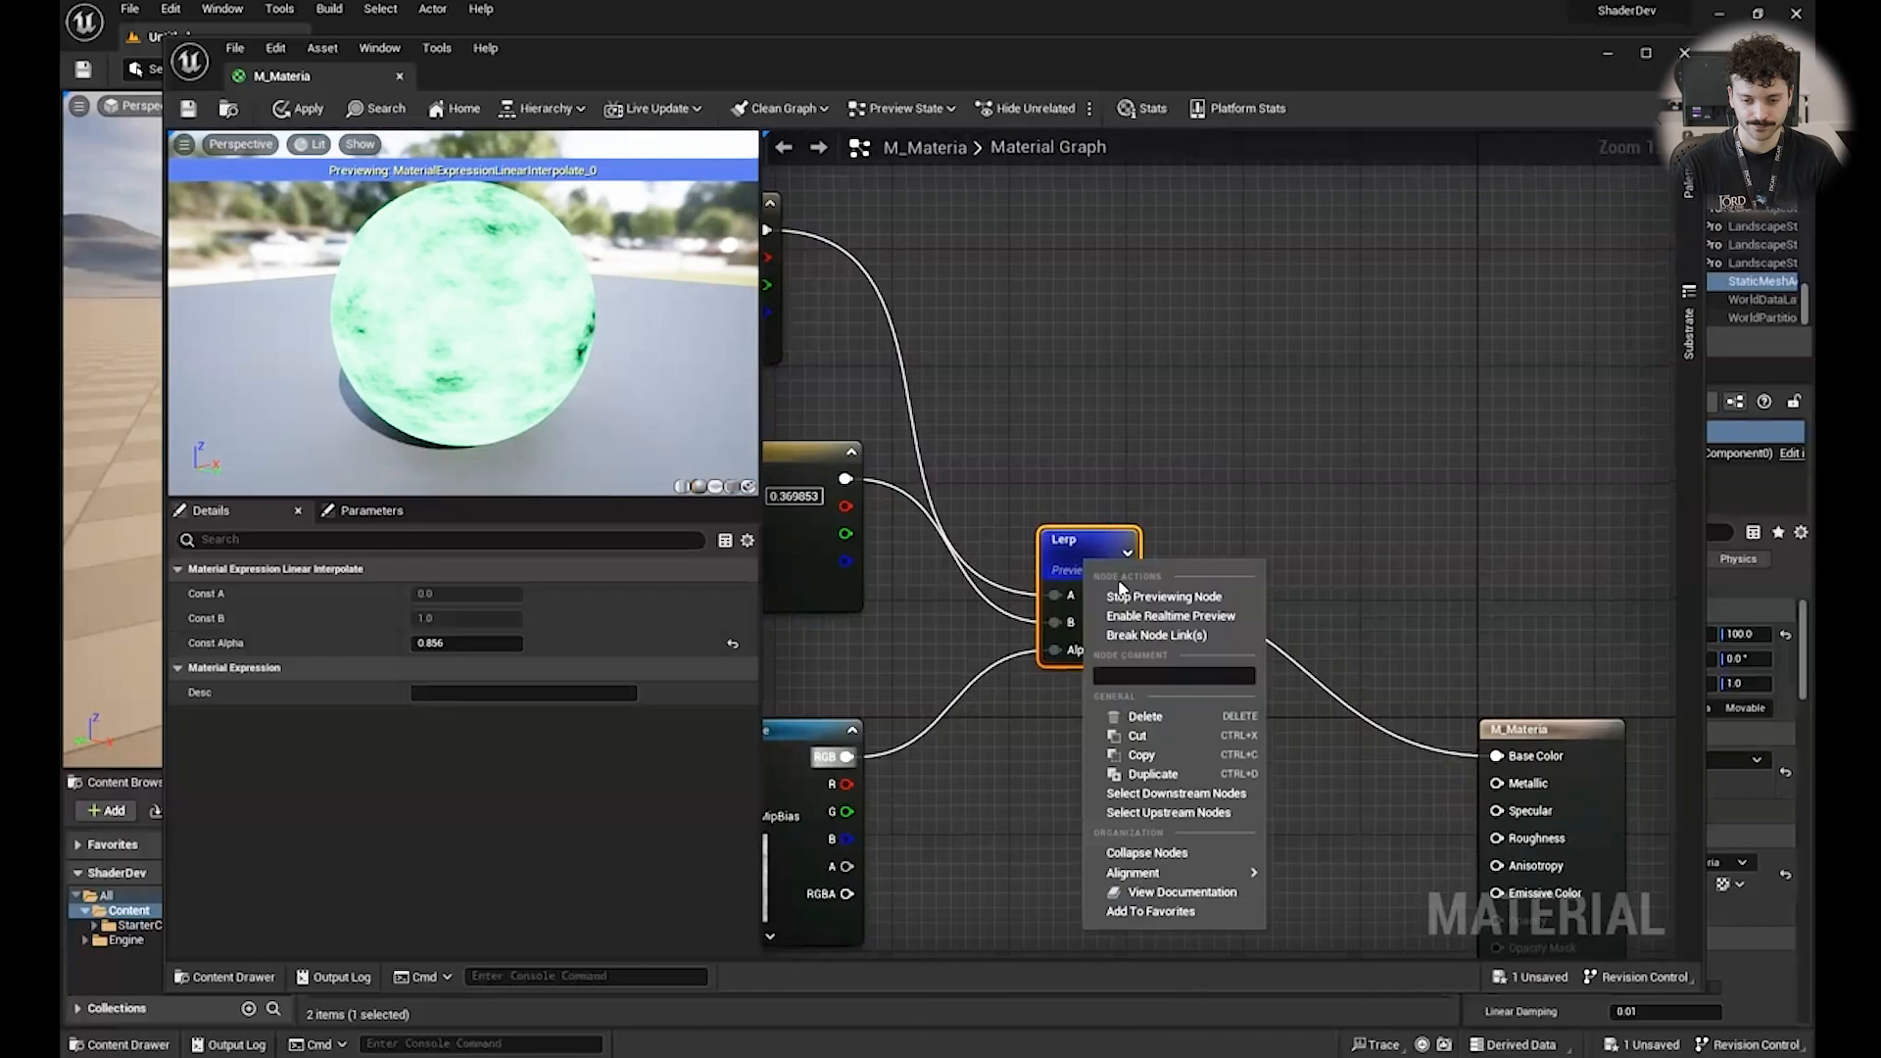
pyautogui.click(1144, 600)
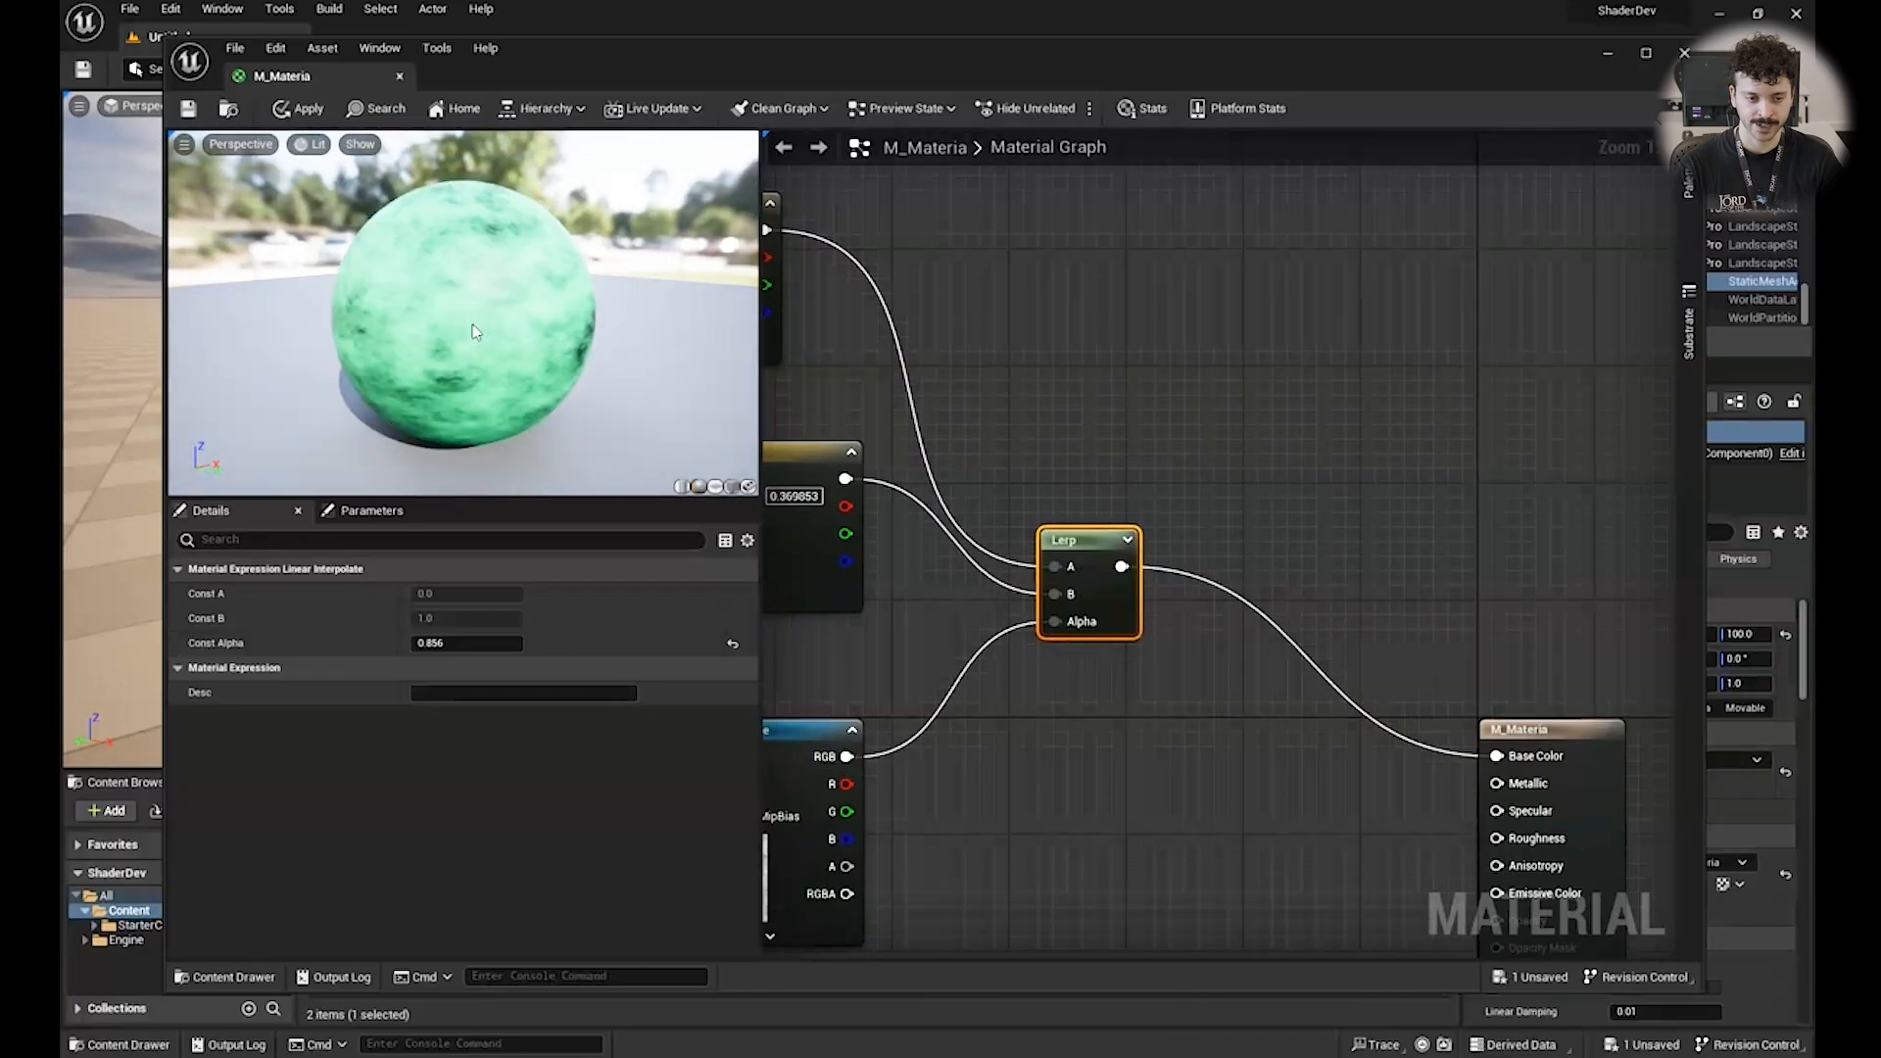
pyautogui.moveTo(620, 384); pyautogui.dragTo(446, 330)
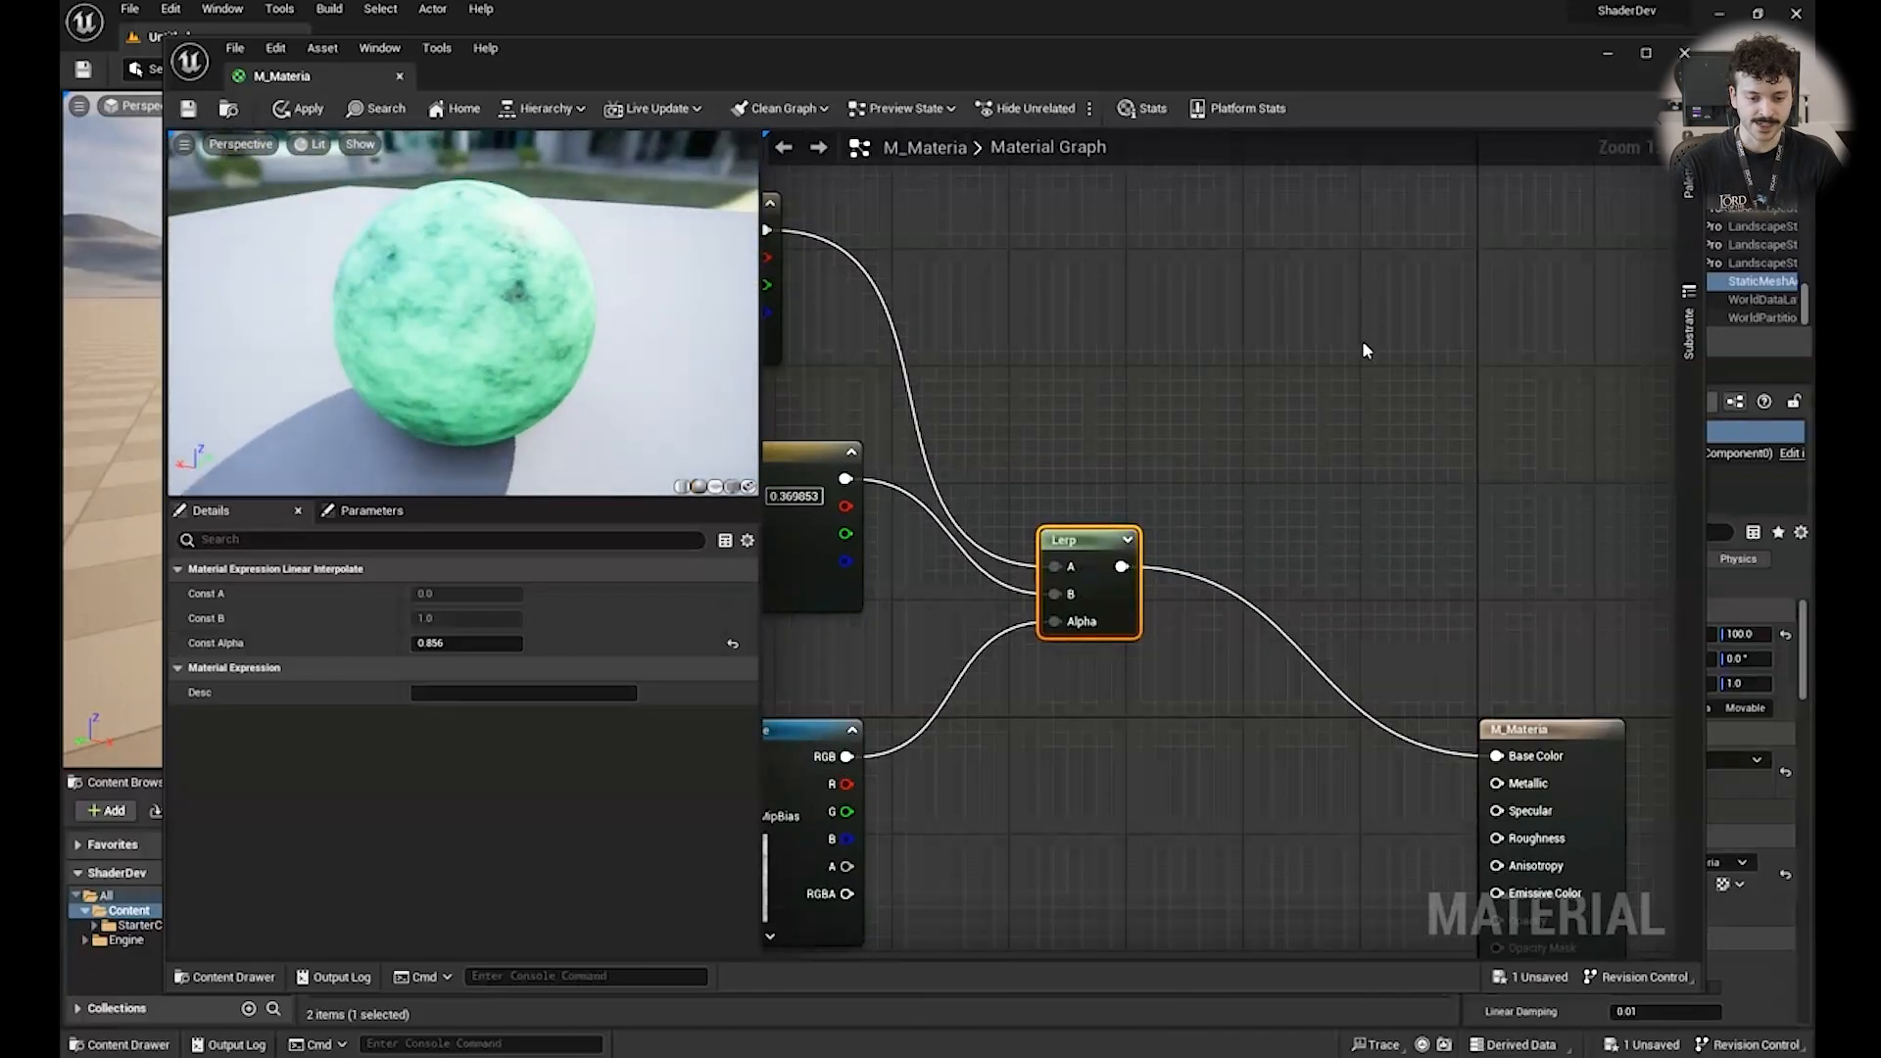
# Reposition the Texture Sample node below the green constant, a little further from the Lerp.
pyautogui.moveTo(1363, 343); pyautogui.dragTo(1482, 301, button='right')
pyautogui.moveTo(890, 694); pyautogui.dragTo(831, 679)
pyautogui.moveTo(919, 611); pyautogui.dragTo(1051, 600, button='right')
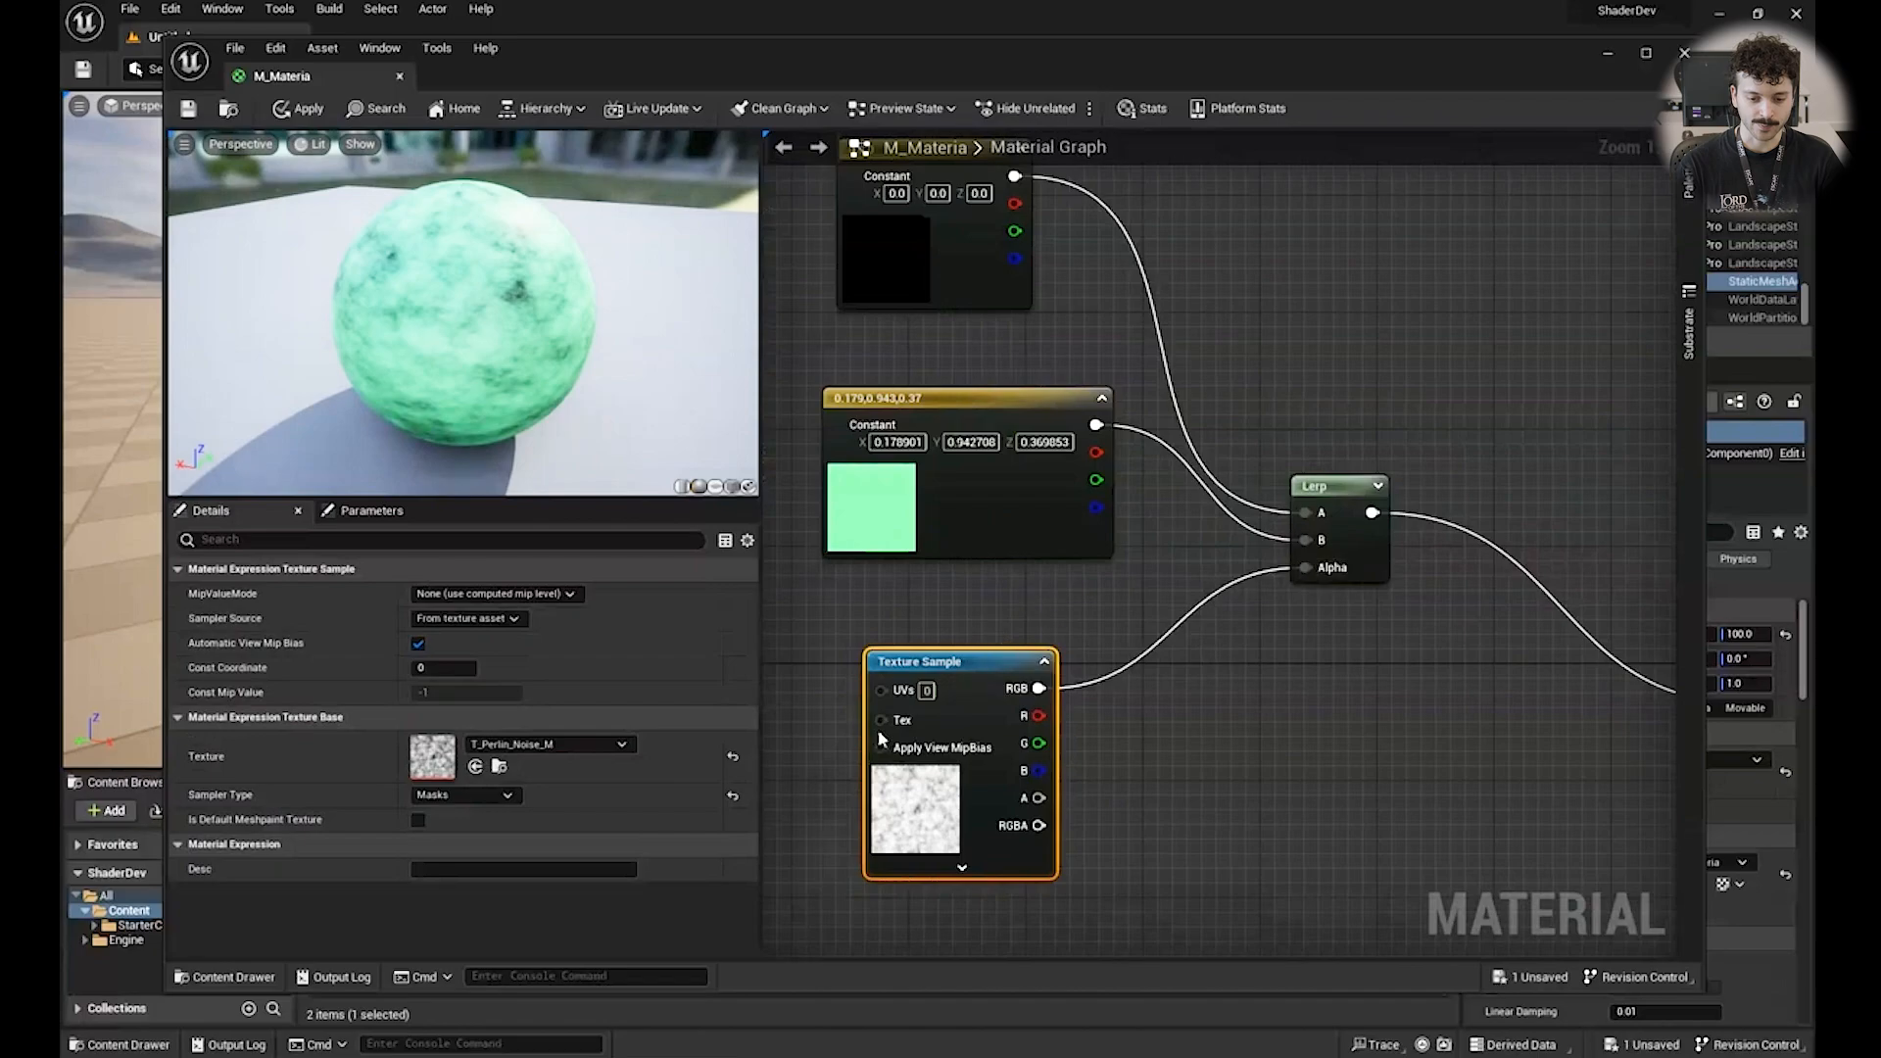
pyautogui.moveTo(947, 676); pyautogui.dragTo(933, 691)
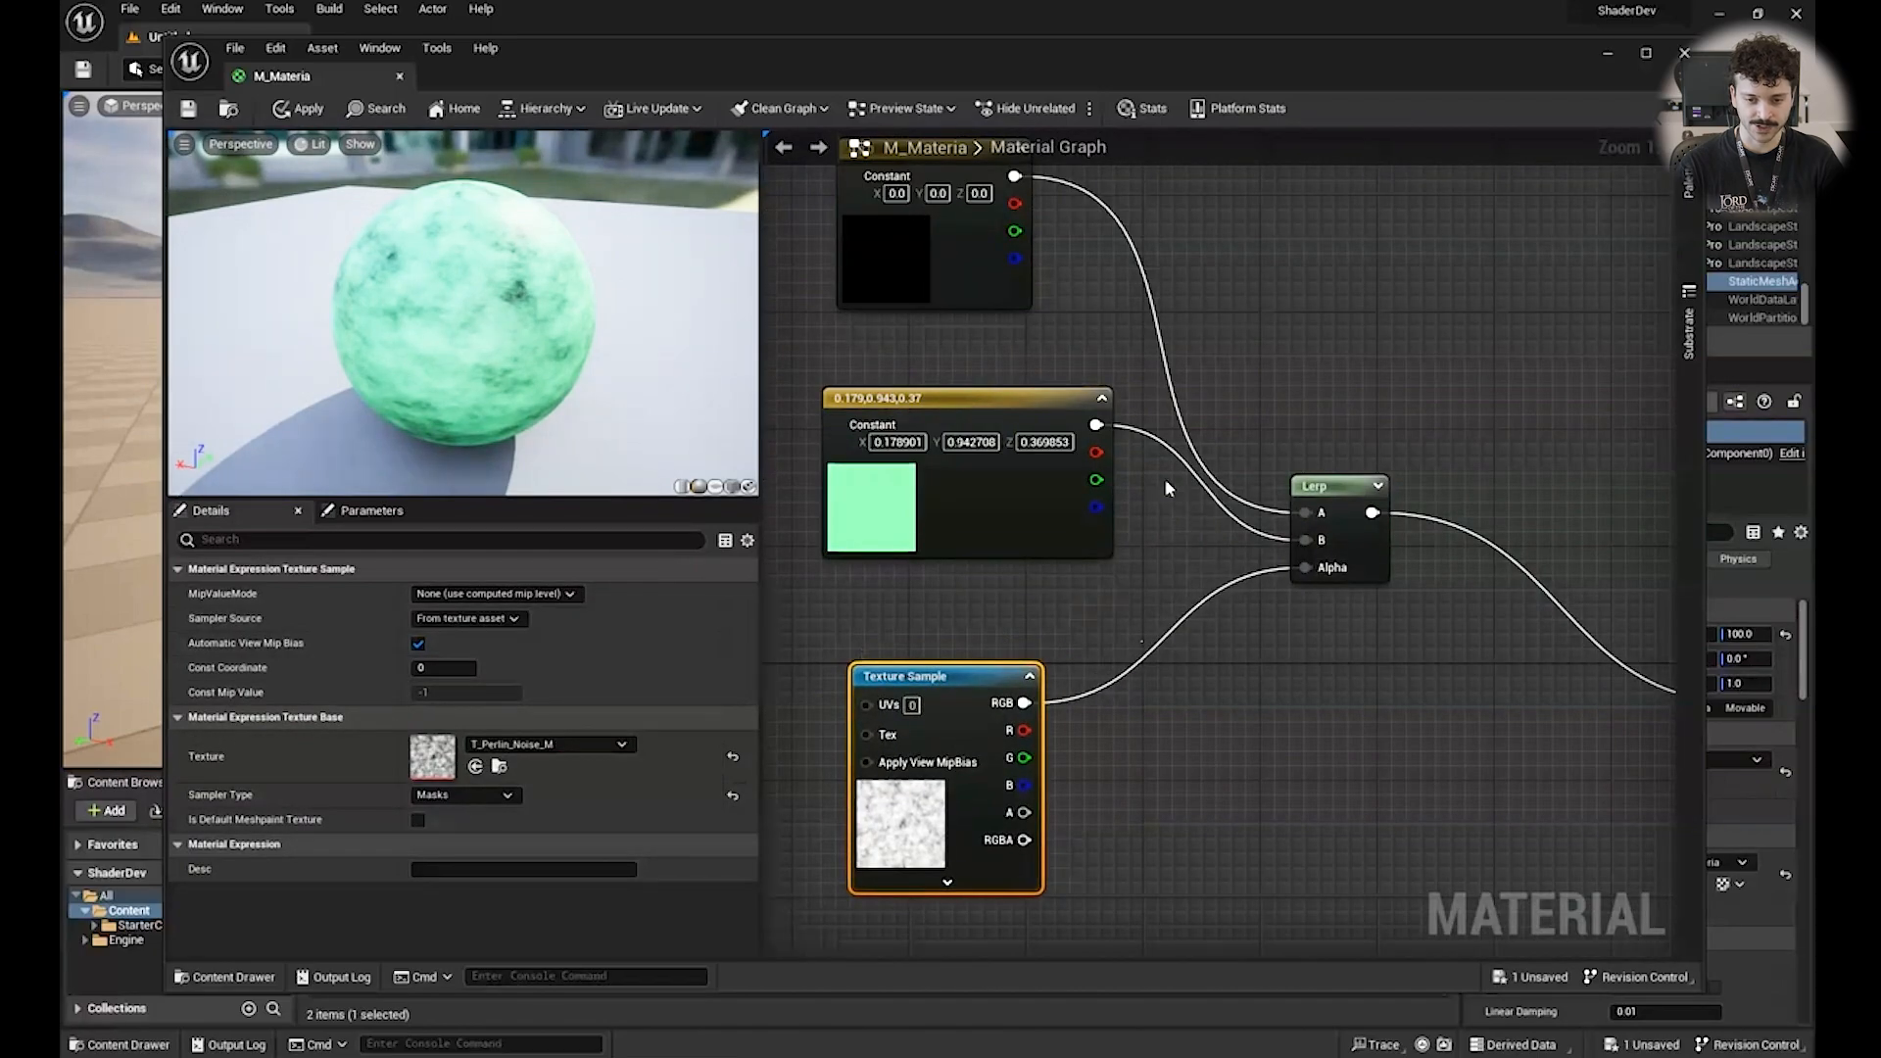
pyautogui.moveTo(1174, 509); pyautogui.dragTo(1189, 542, button='right')
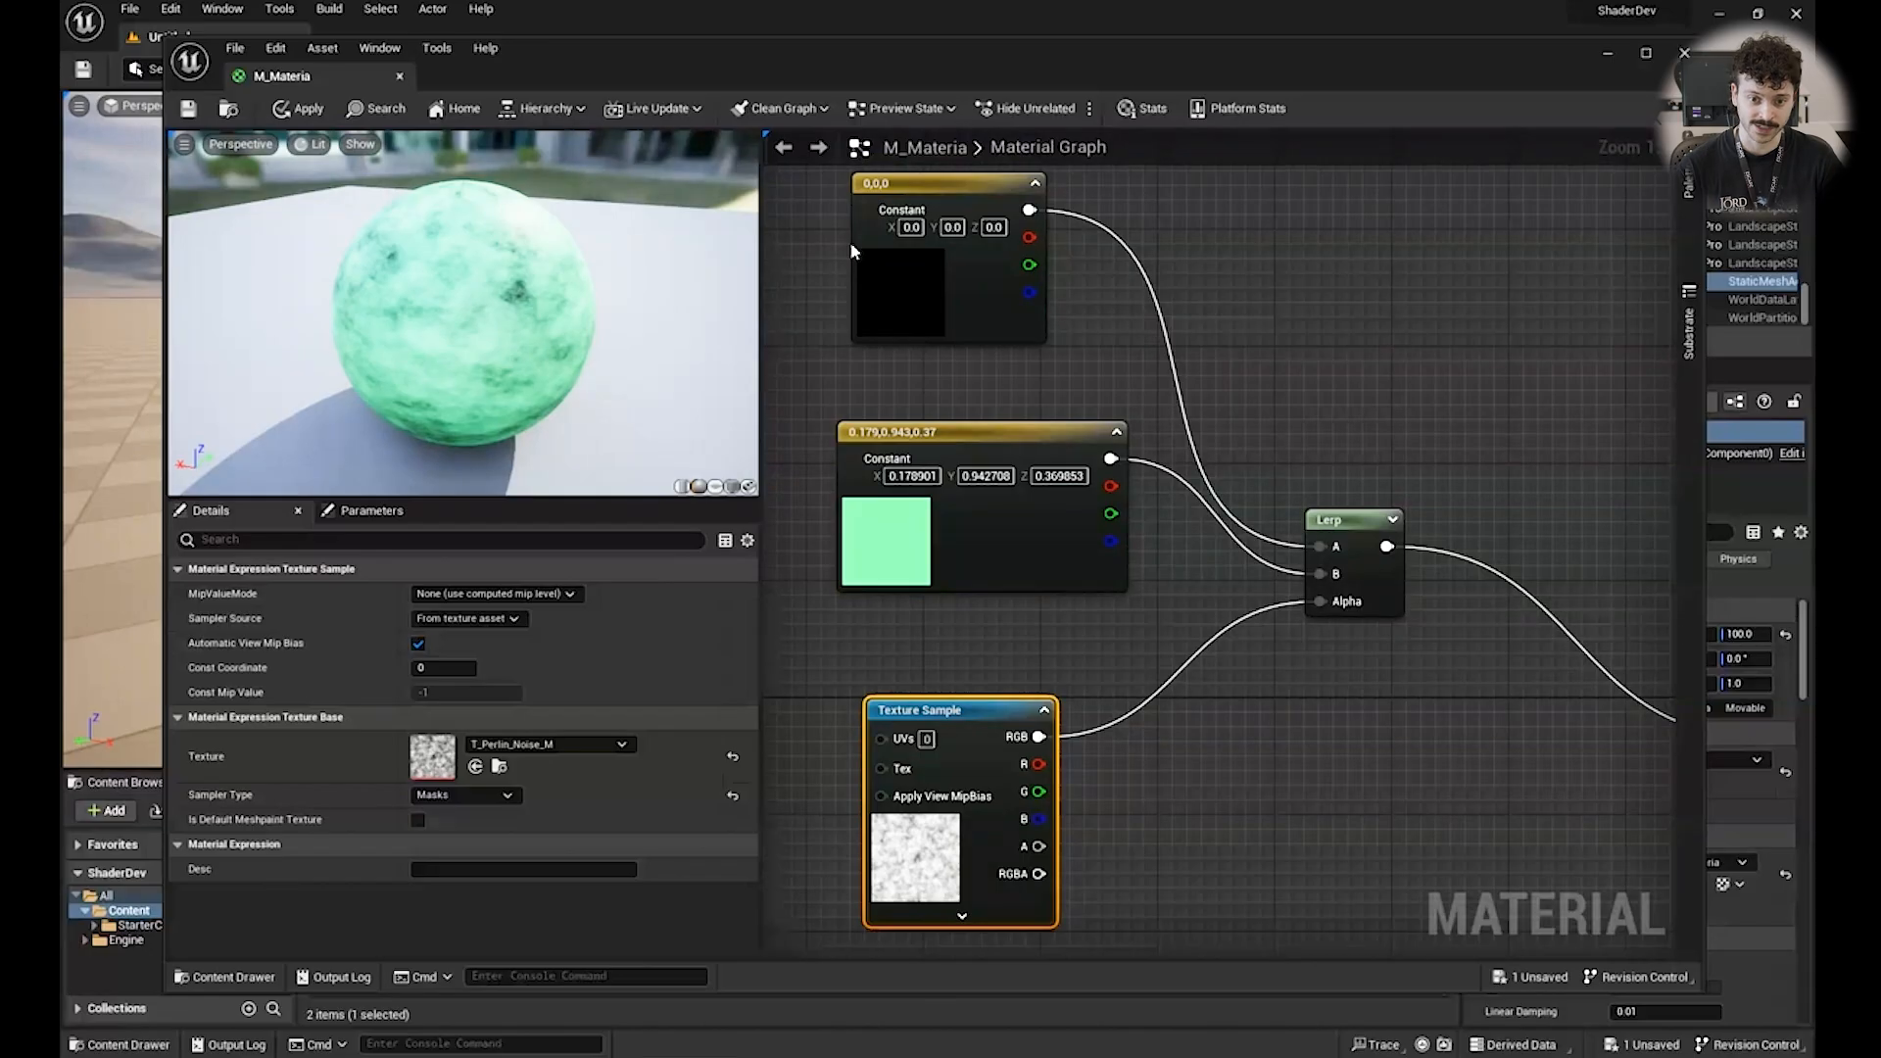
# Bring the black constant closer to the Lerp, shift the green constant slightly up, and inspect the preview sphere.
pyautogui.click(1041, 208)
pyautogui.moveTo(1041, 208); pyautogui.dragTo(1129, 253)
pyautogui.click(999, 555)
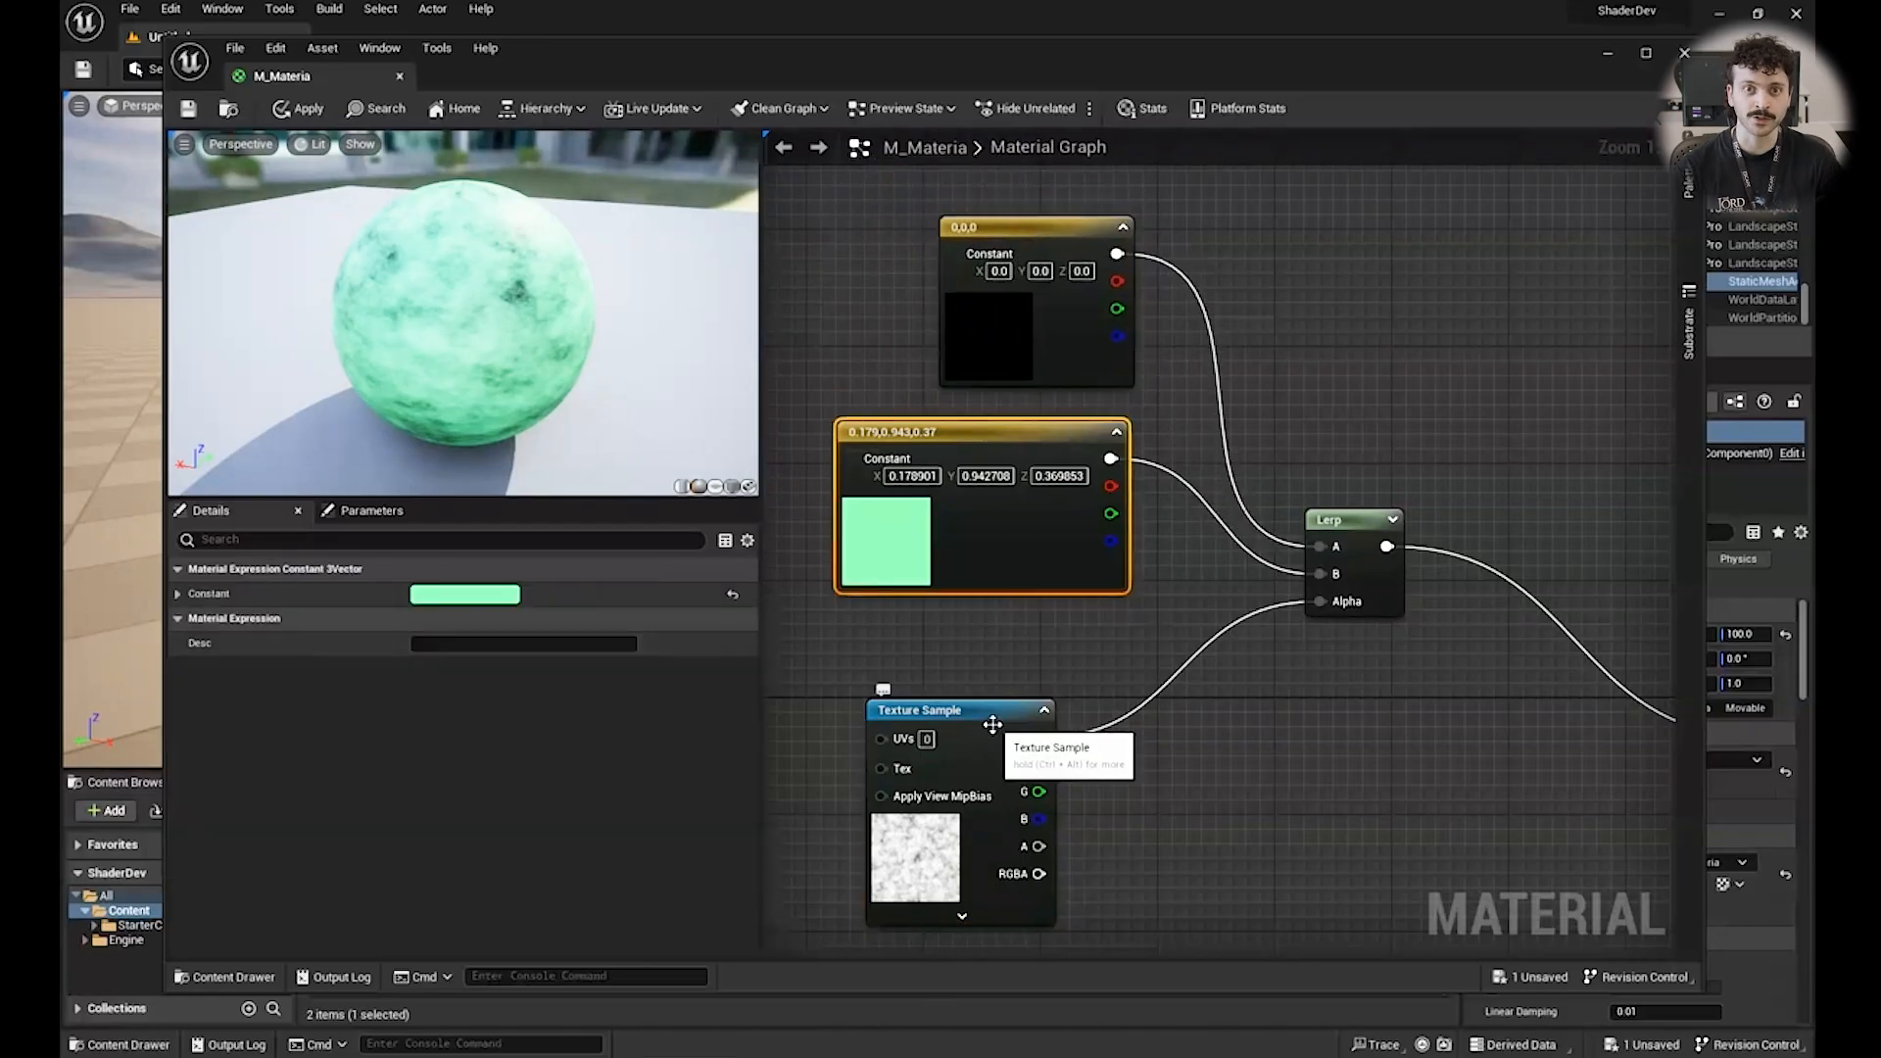
pyautogui.moveTo(961, 429)
pyautogui.mouseDown()
pyautogui.moveTo(1000, 468)
pyautogui.moveTo(974, 396)
pyautogui.mouseUp()
pyautogui.click(1394, 389)
pyautogui.moveTo(928, 858); pyautogui.dragTo(1094, 707, button='right')
pyautogui.moveTo(602, 314); pyautogui.dragTo(148, 145)
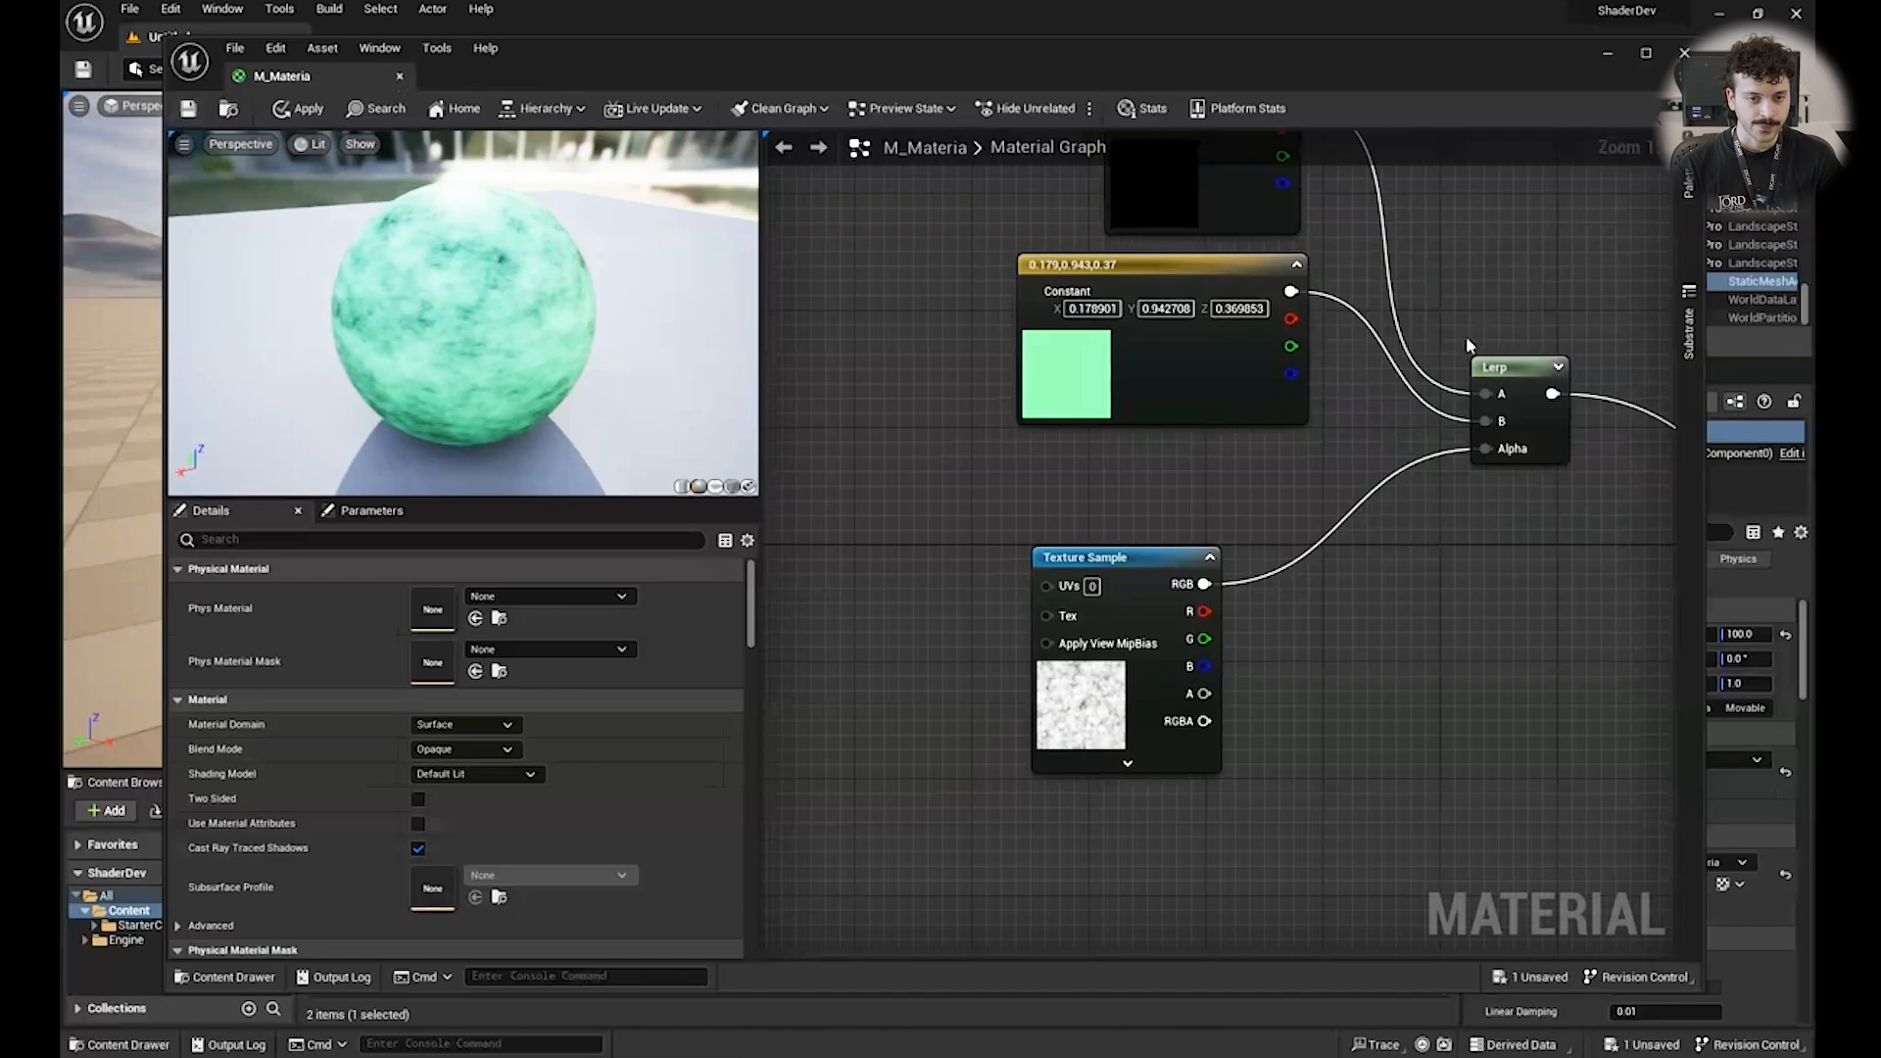
# Move the material editor off the level viewport, then apply and save M_Materia.
pyautogui.moveTo(730, 53); pyautogui.dragTo(1244, 540)
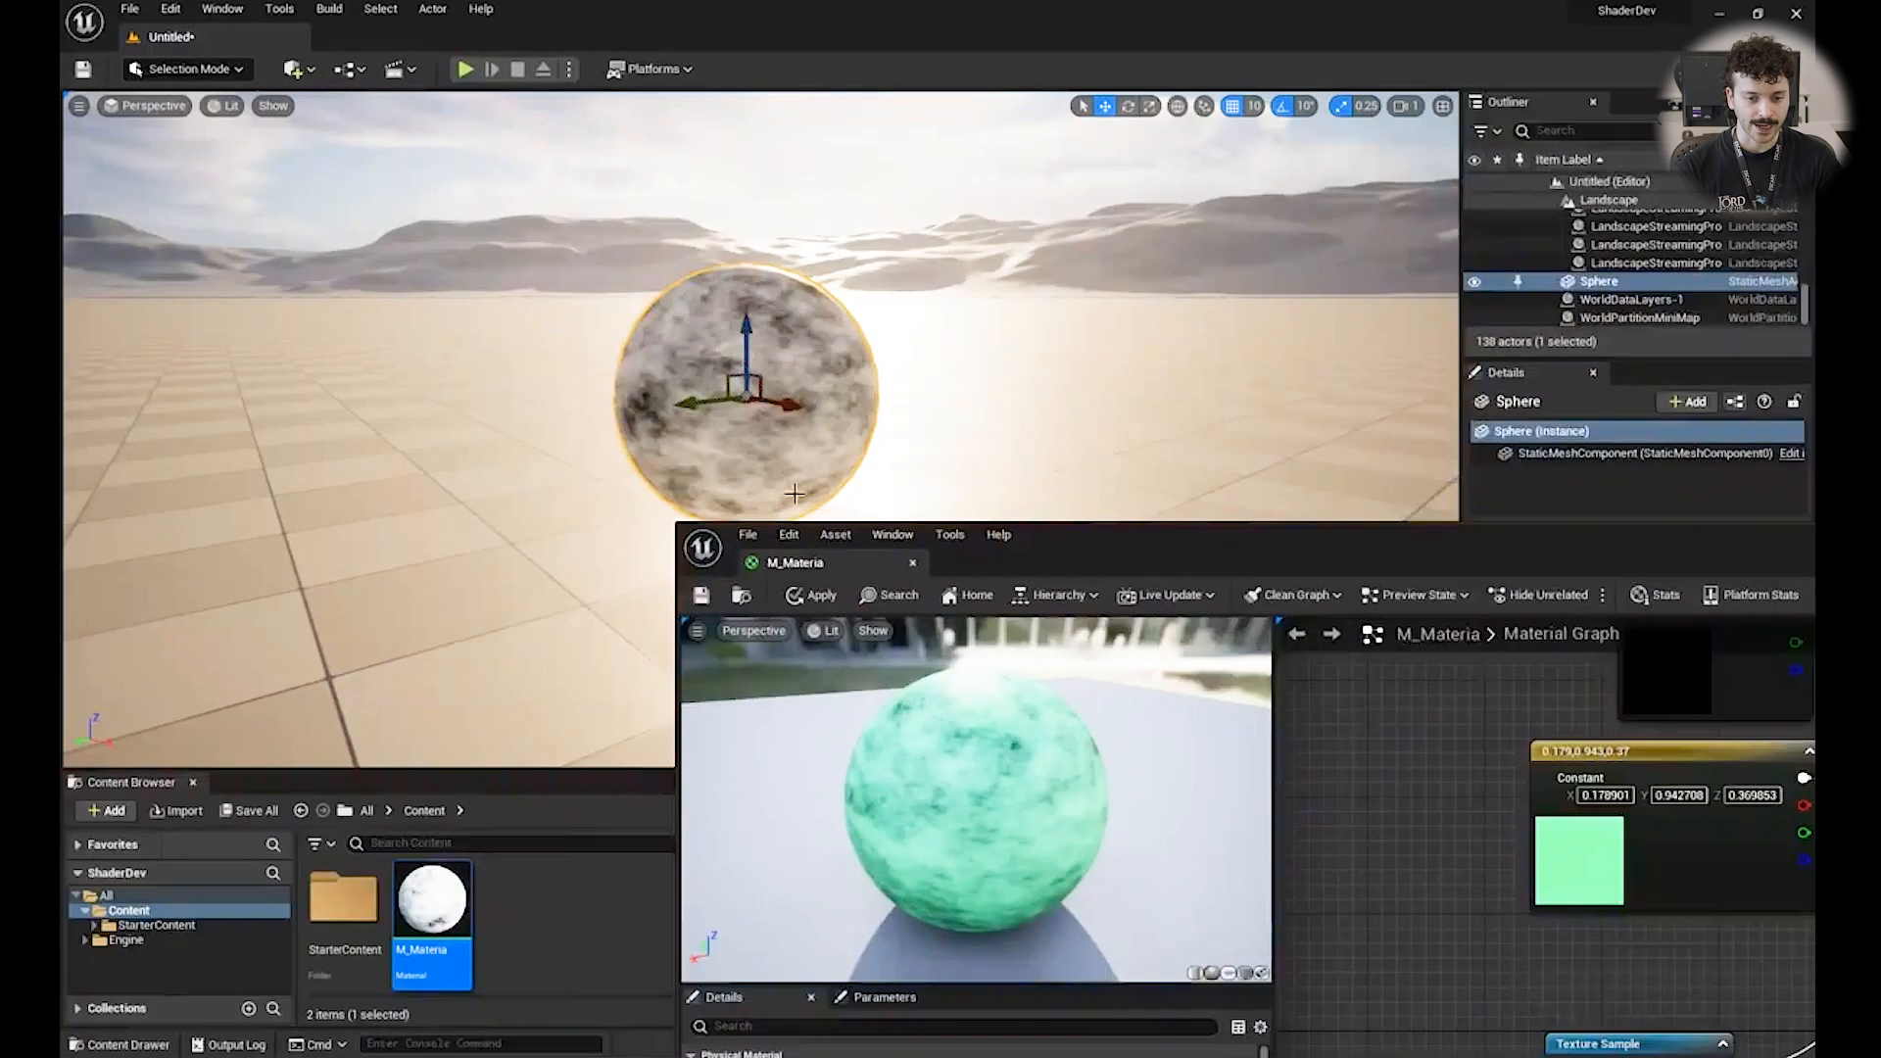
pyautogui.moveTo(764, 435); pyautogui.dragTo(813, 474)
pyautogui.click(825, 602)
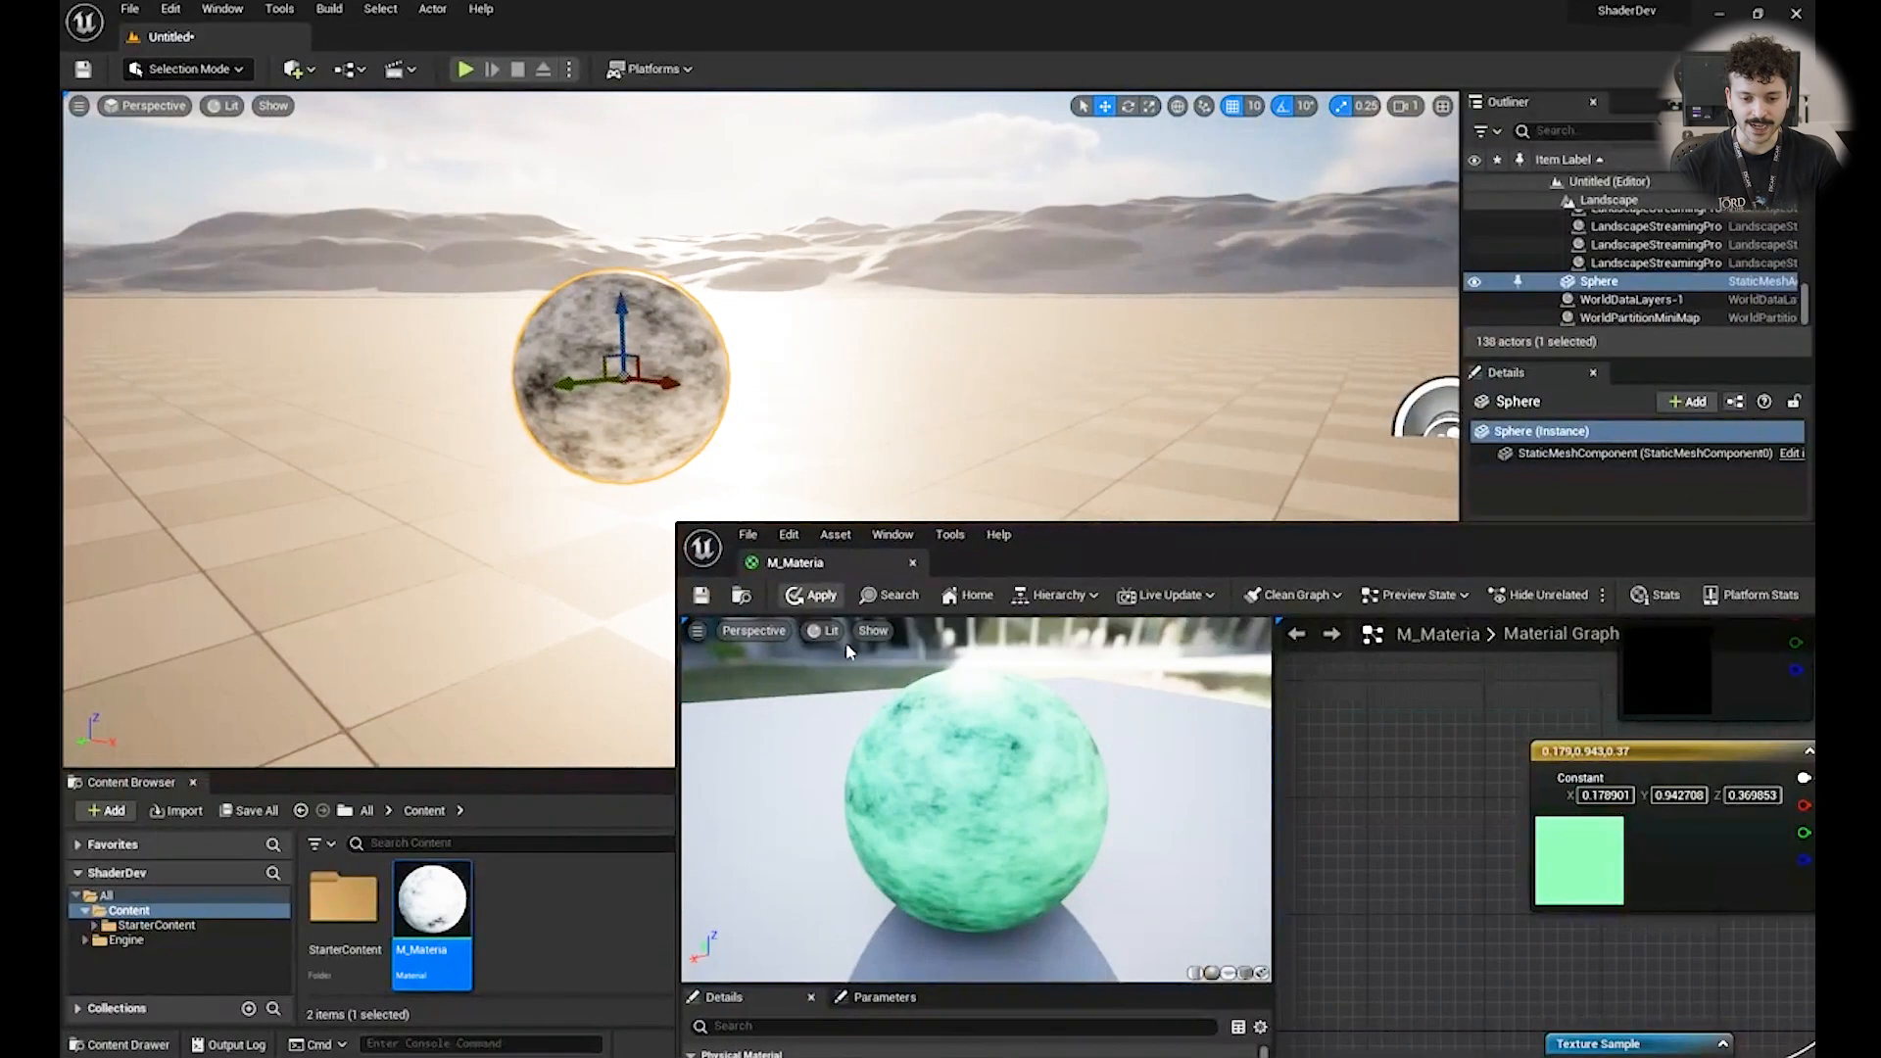
pyautogui.click(705, 597)
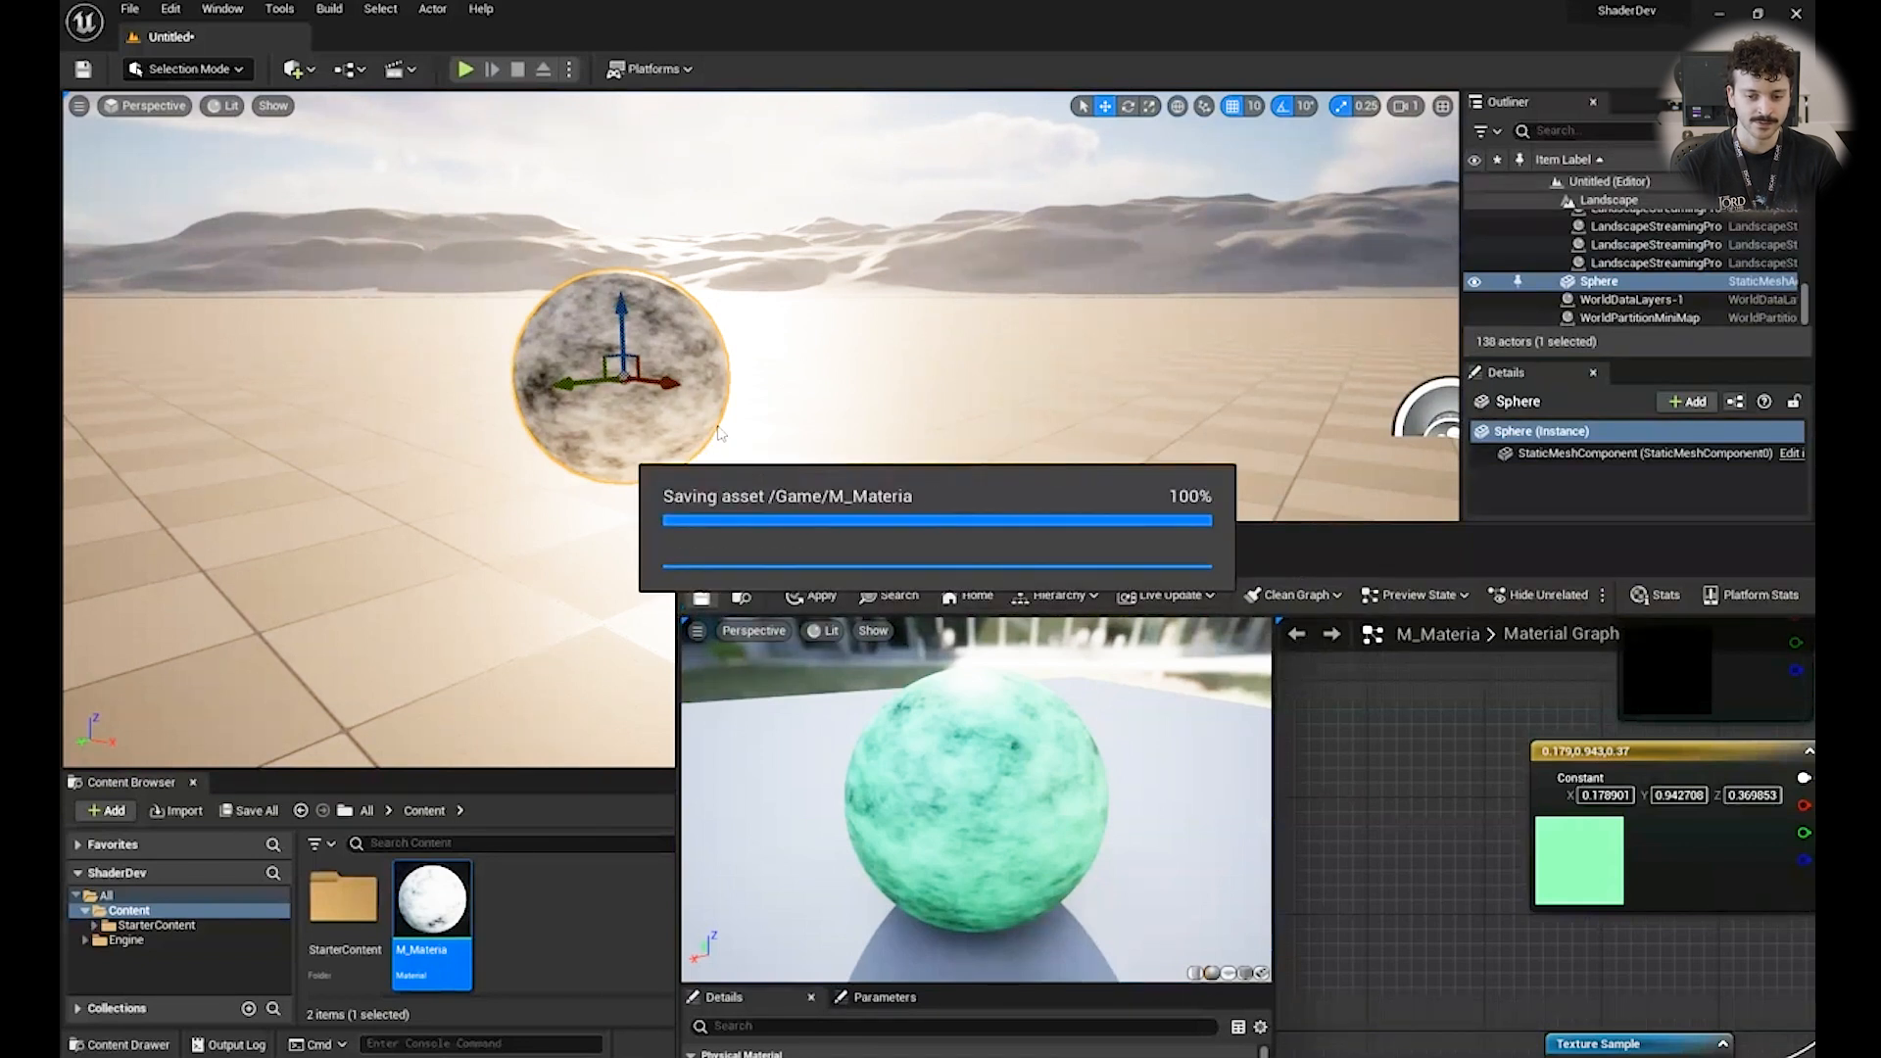
# Examine the sphere with the updated material in the level from different angles, then deselect it.
pyautogui.moveTo(578, 356); pyautogui.dragTo(394, 529)
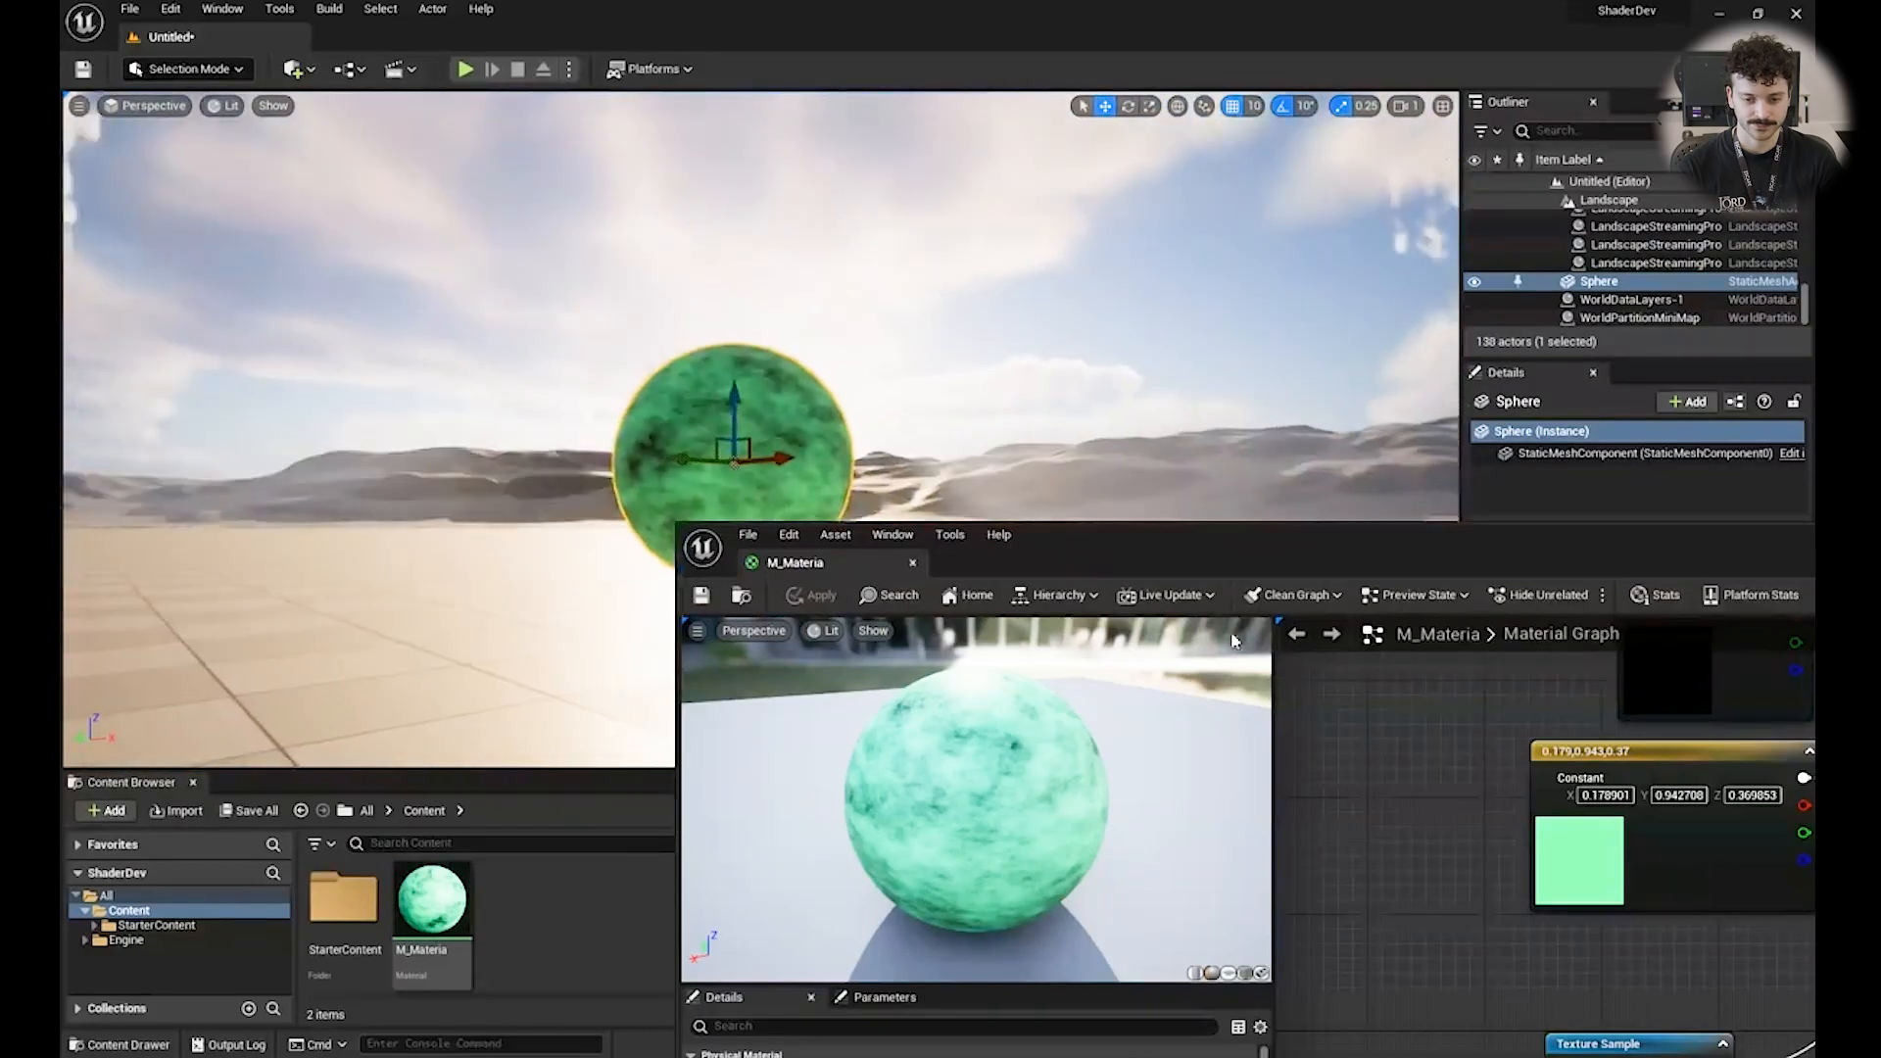
pyautogui.moveTo(173, 524); pyautogui.dragTo(245, 553)
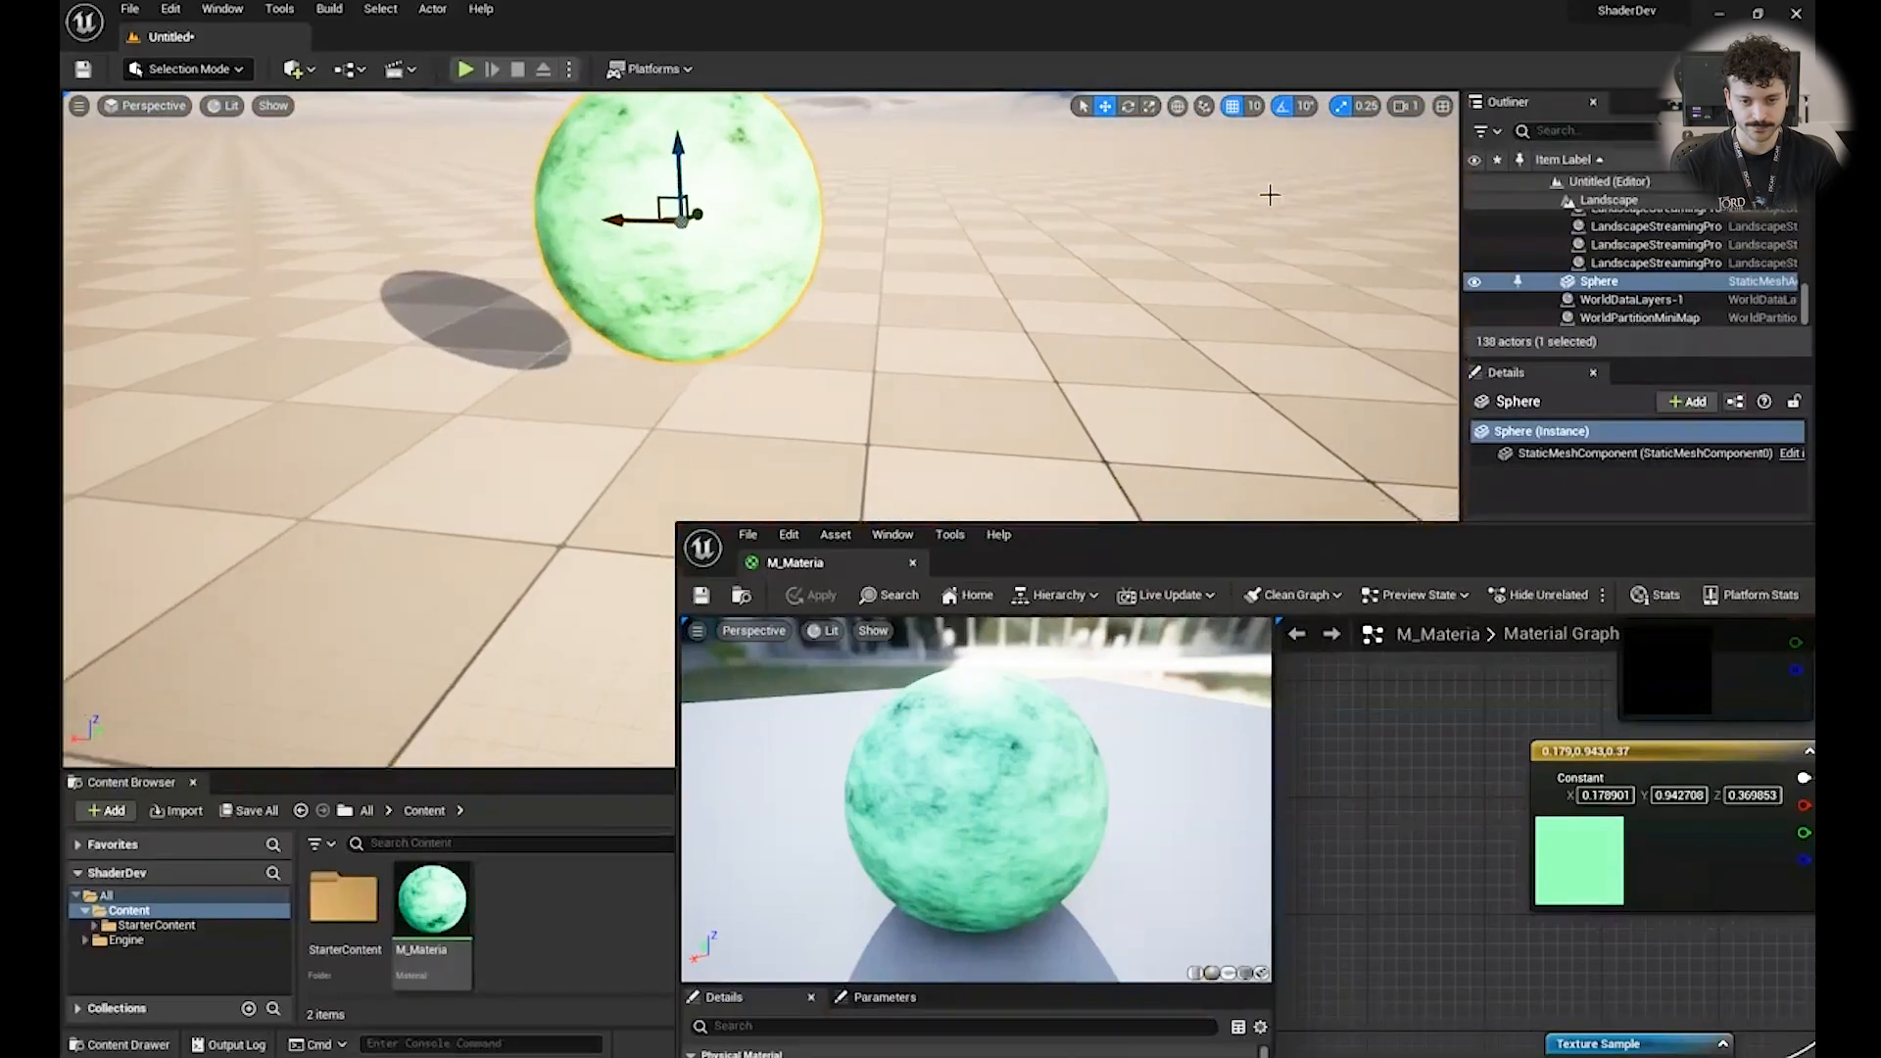
pyautogui.click(1268, 189)
# Move the material editor back over the level and shift the Texture Sample well away from the Lerp to free space between them.
pyautogui.moveTo(1396, 542); pyautogui.dragTo(745, 19)
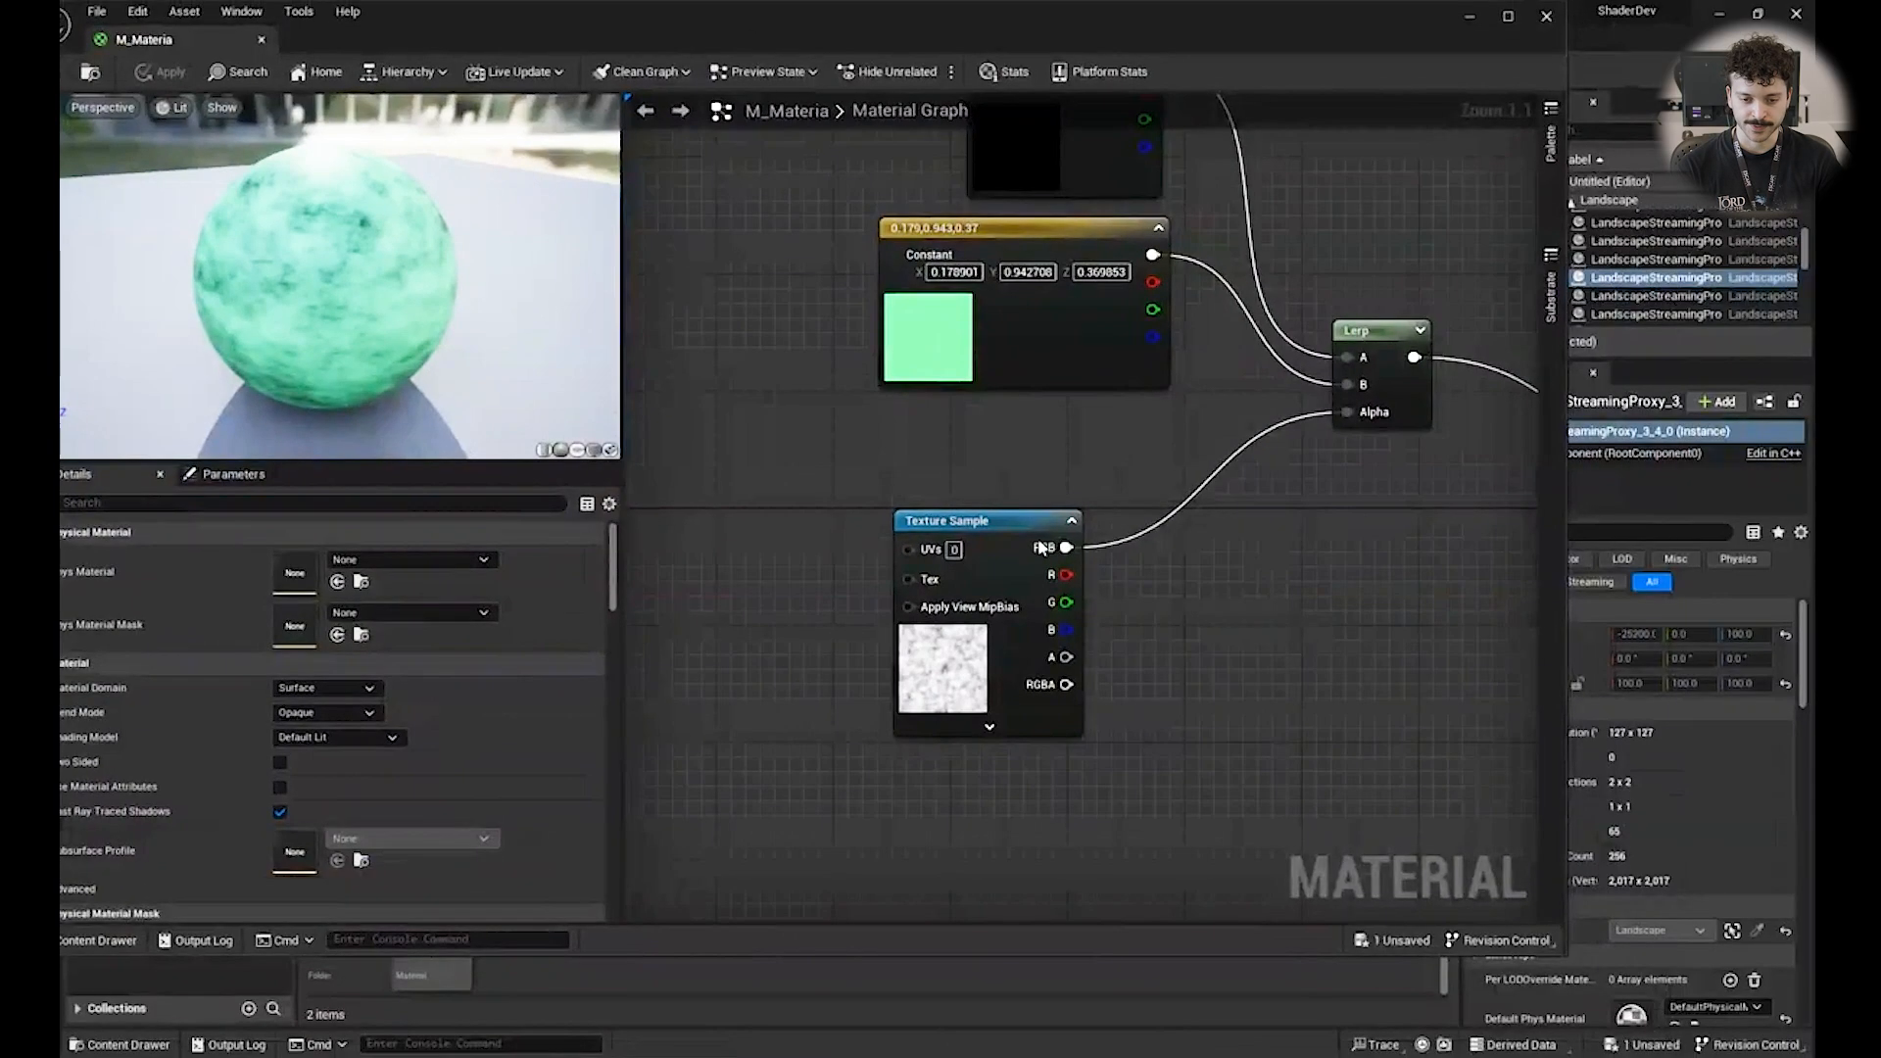
pyautogui.moveTo(1029, 517); pyautogui.dragTo(755, 542)
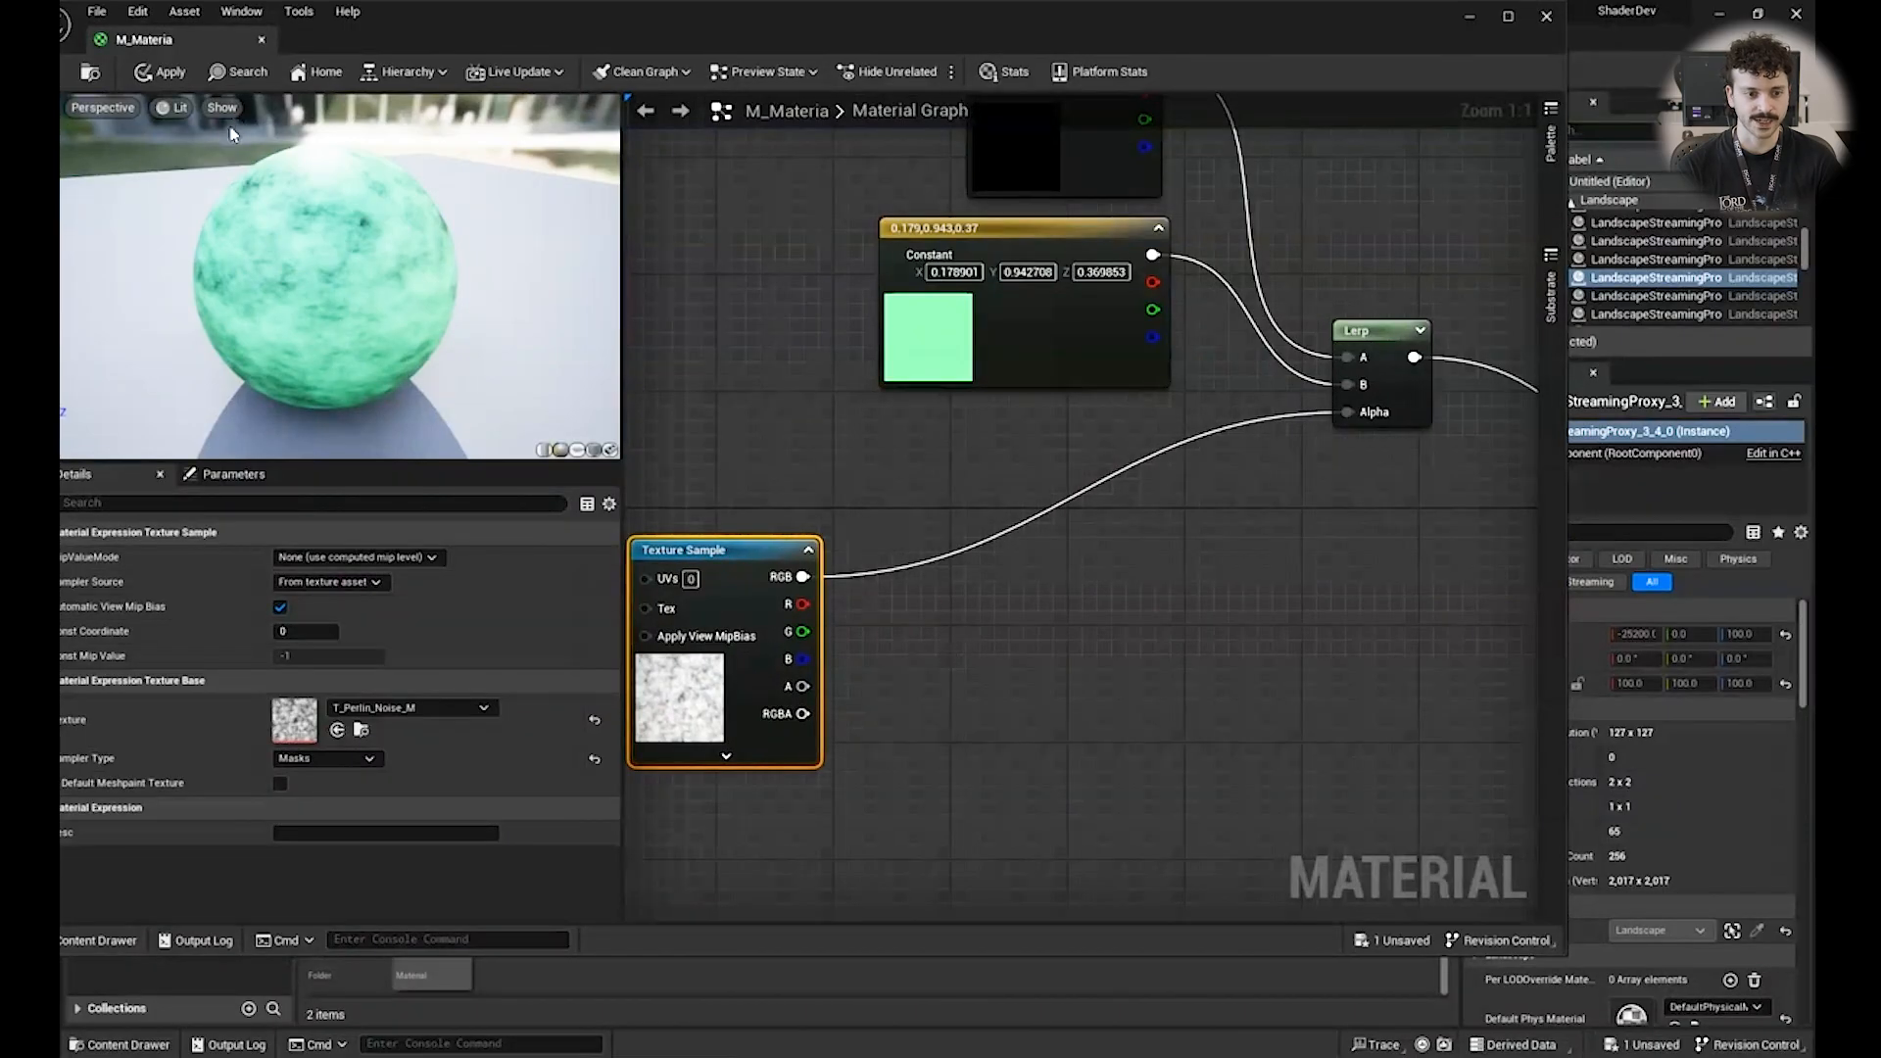
pyautogui.moveTo(414, 256); pyautogui.dragTo(277, 248)
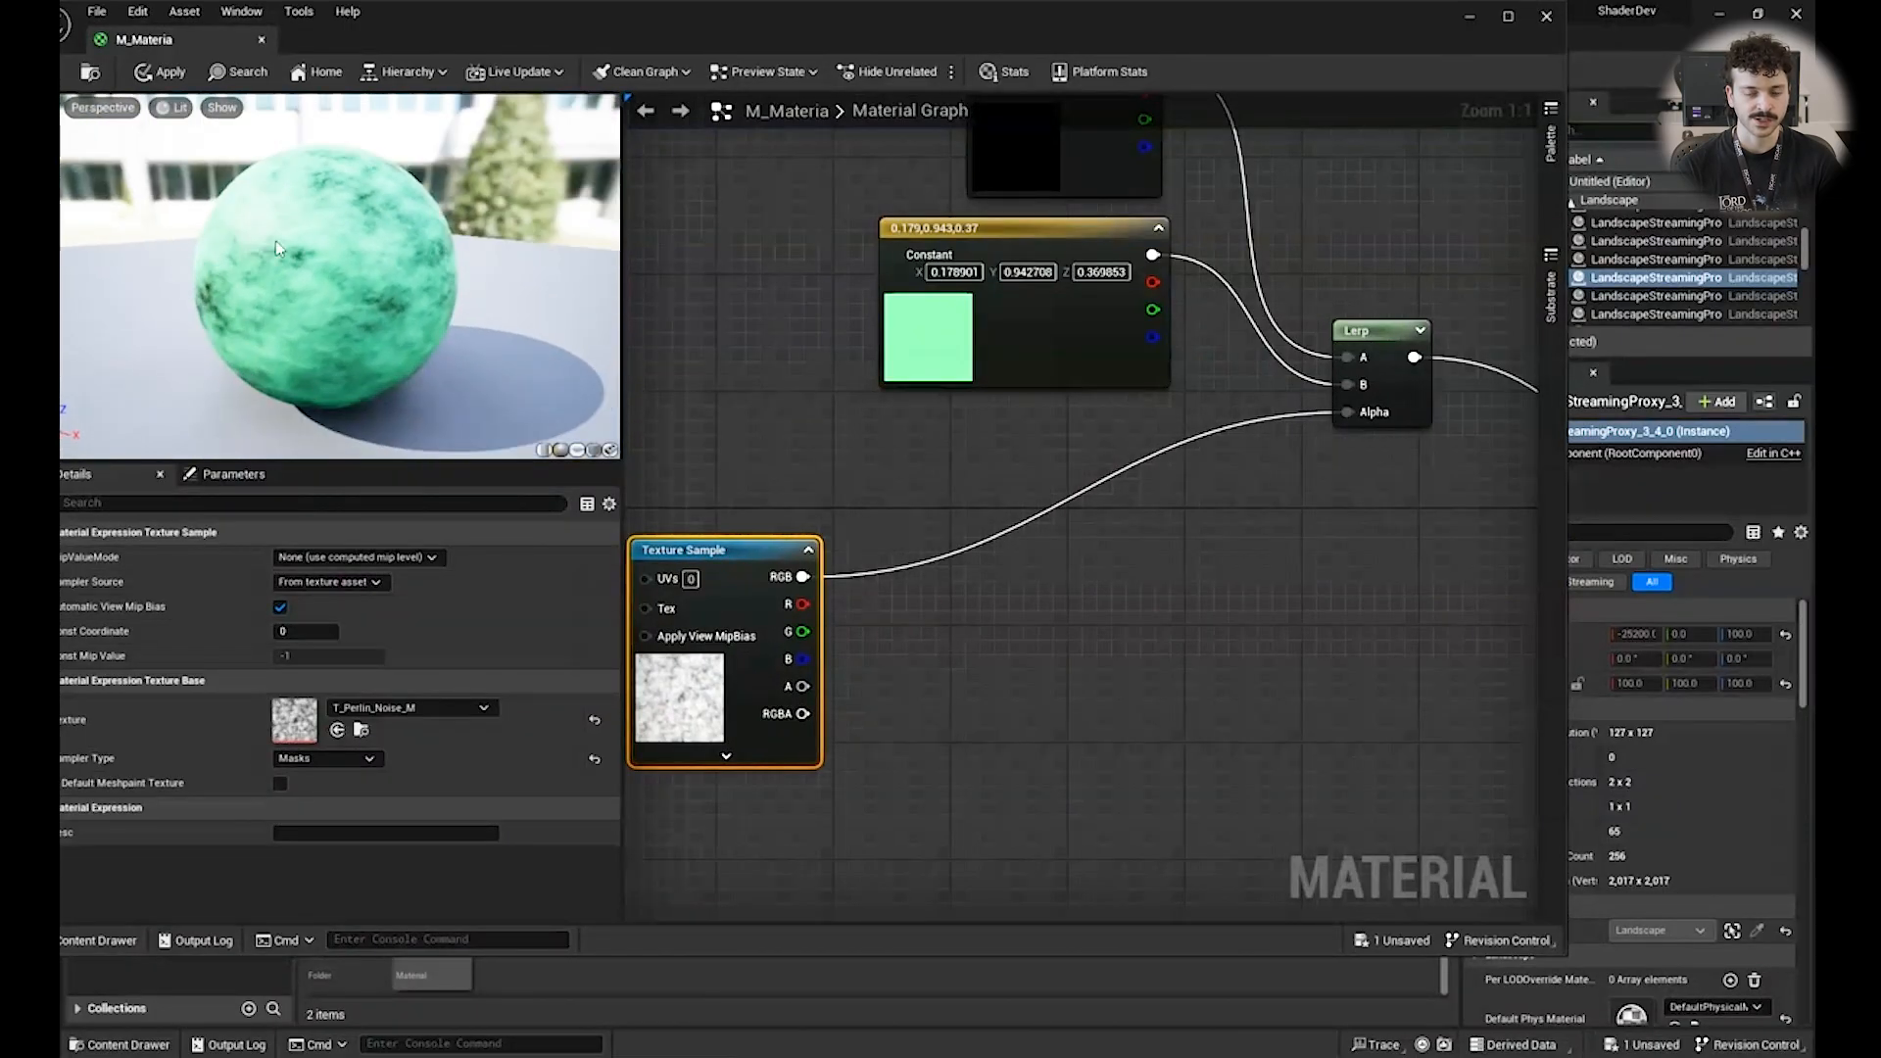
pyautogui.moveTo(1064, 680); pyautogui.dragTo(1331, 558, button='right')
pyautogui.moveTo(894, 510); pyautogui.dragTo(805, 539)
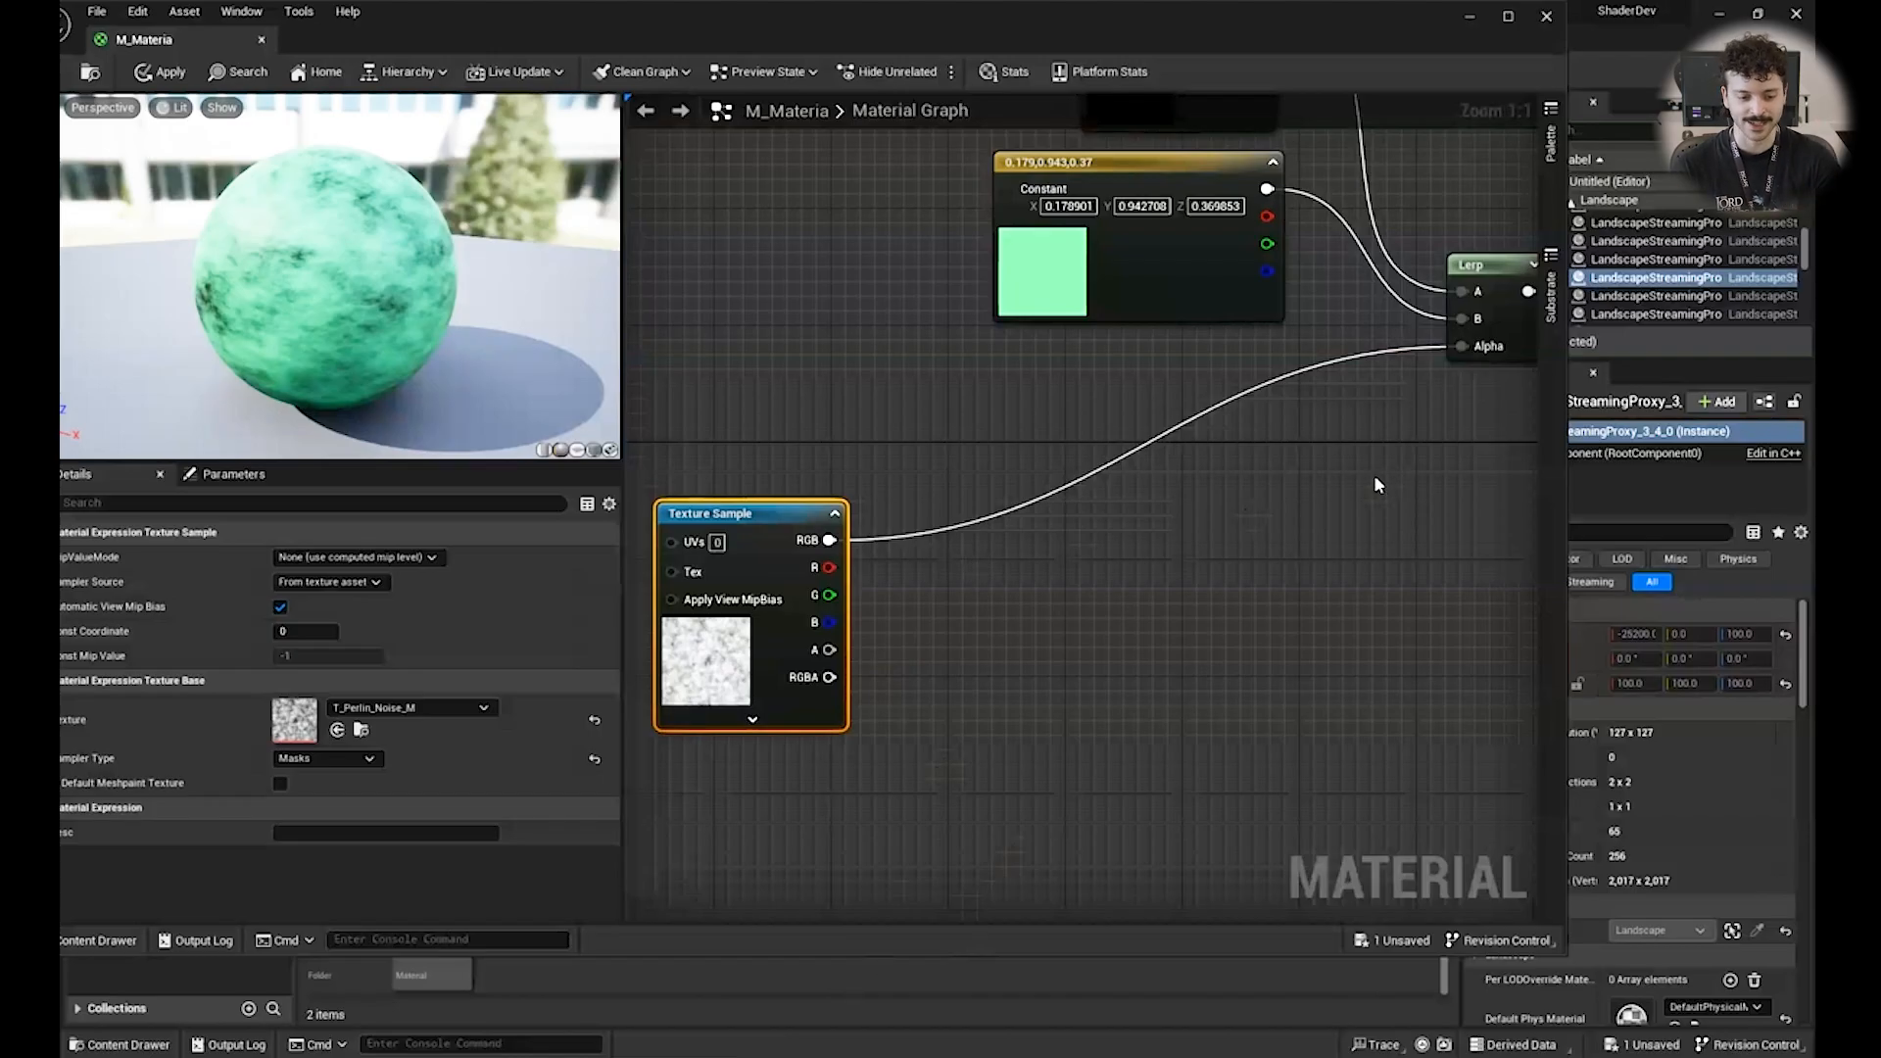
# Insert a Power node between the Texture Sample's RGB output and the Lerp's Alpha input, slightly raised to follow the wire.
pyautogui.moveTo(1475, 348); pyautogui.dragTo(964, 552)
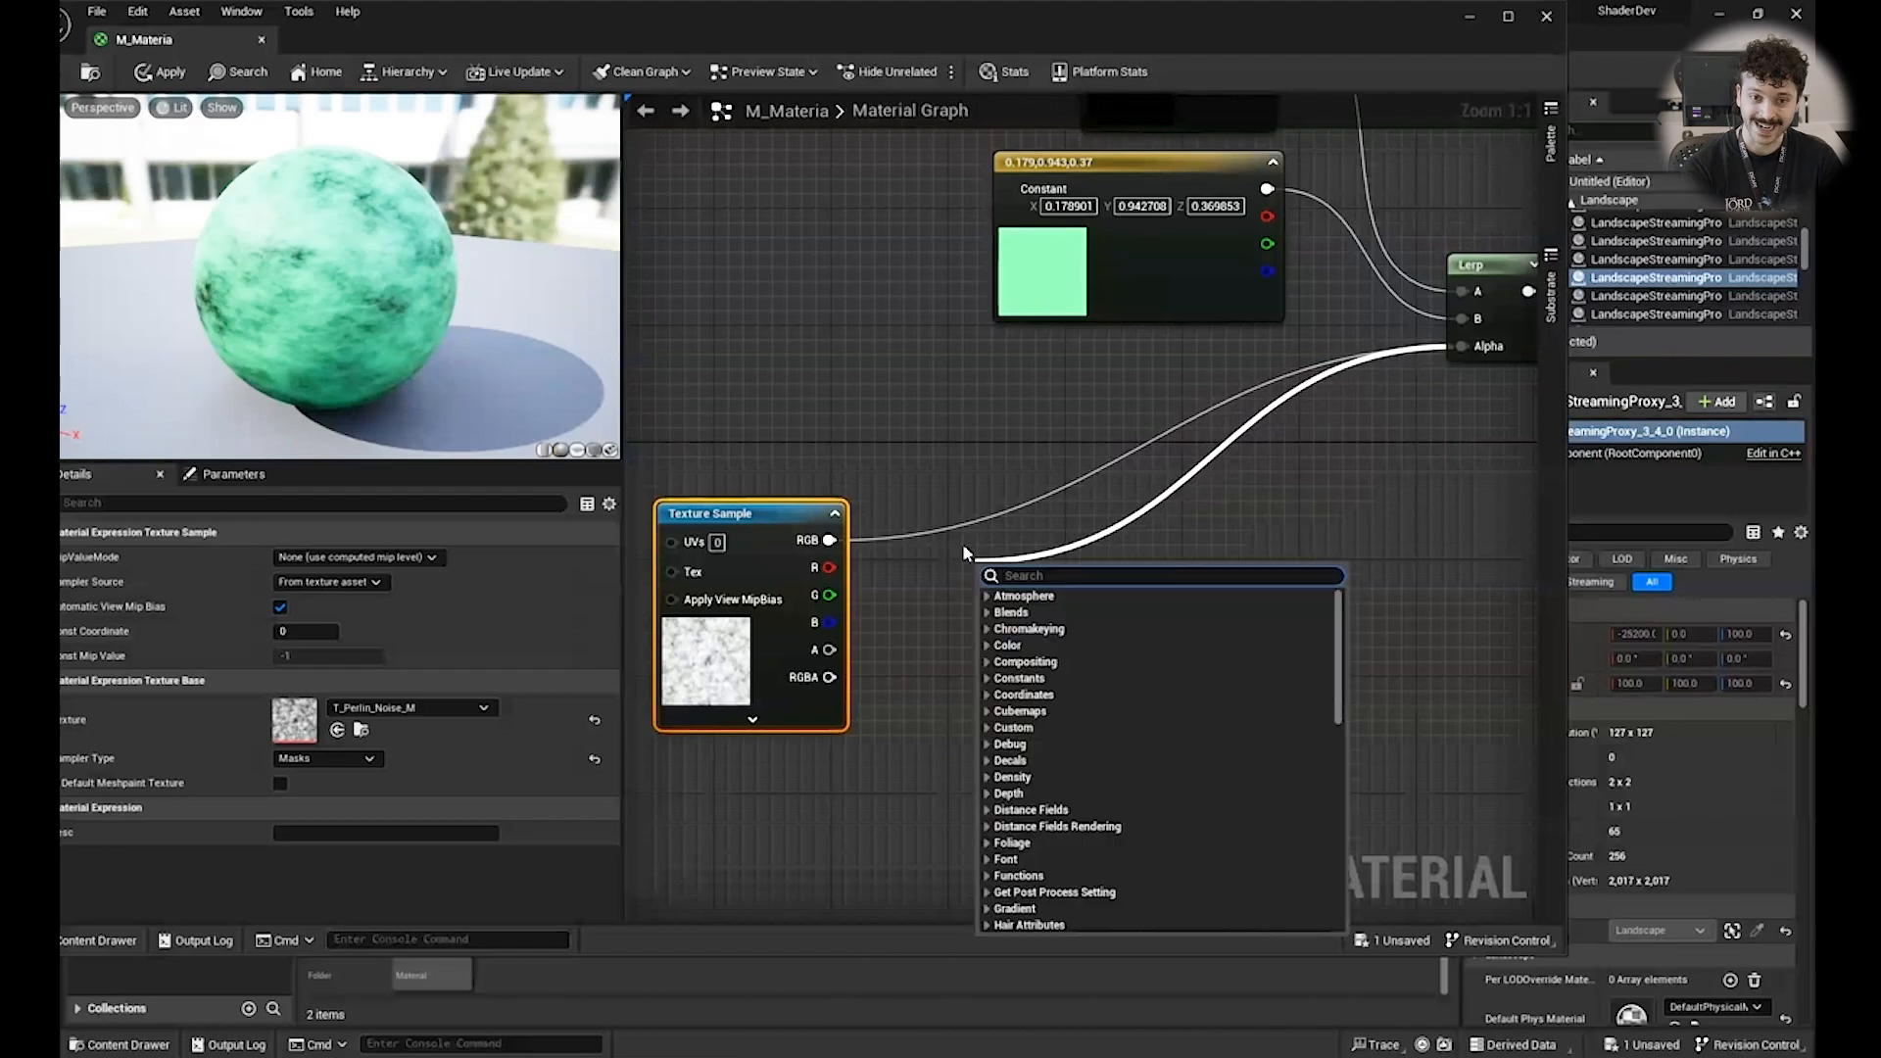
pyautogui.write('power')
pyautogui.press('Return')
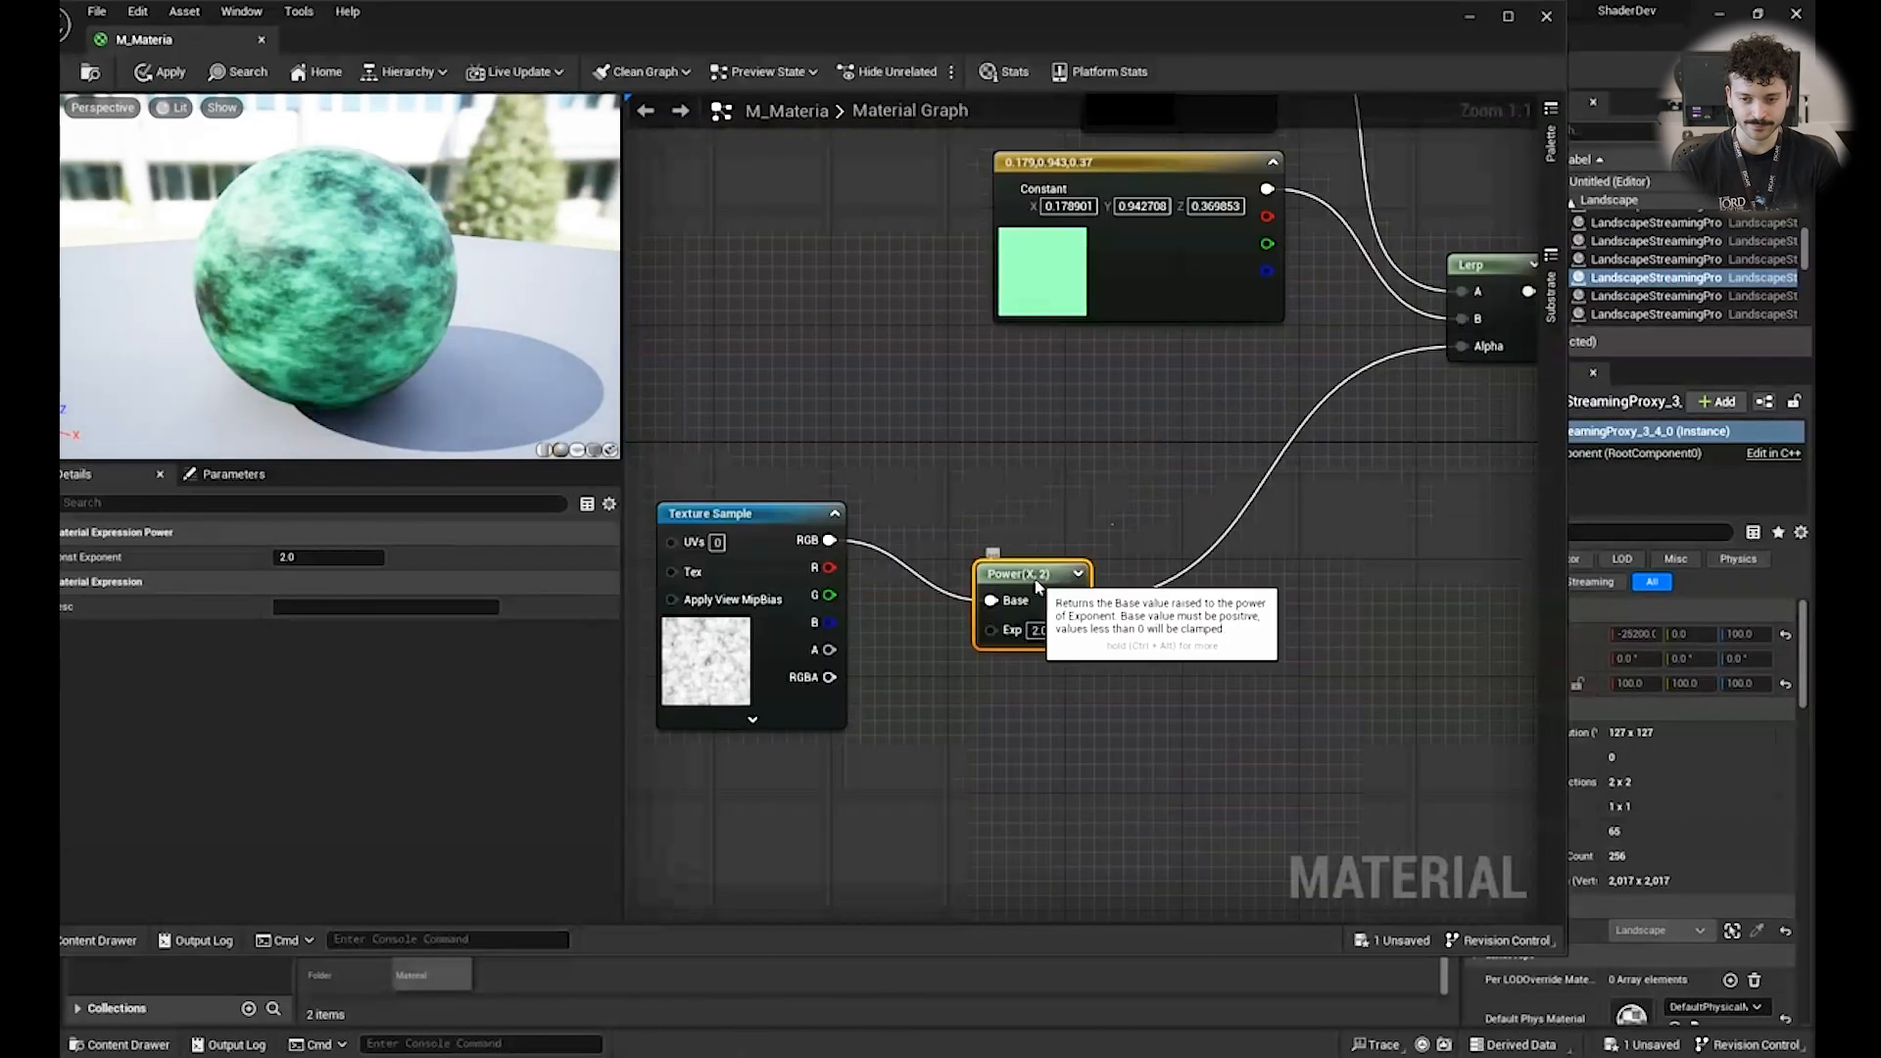
pyautogui.moveTo(1038, 586); pyautogui.dragTo(1041, 553)
pyautogui.moveTo(1462, 346); pyautogui.dragTo(1221, 643)
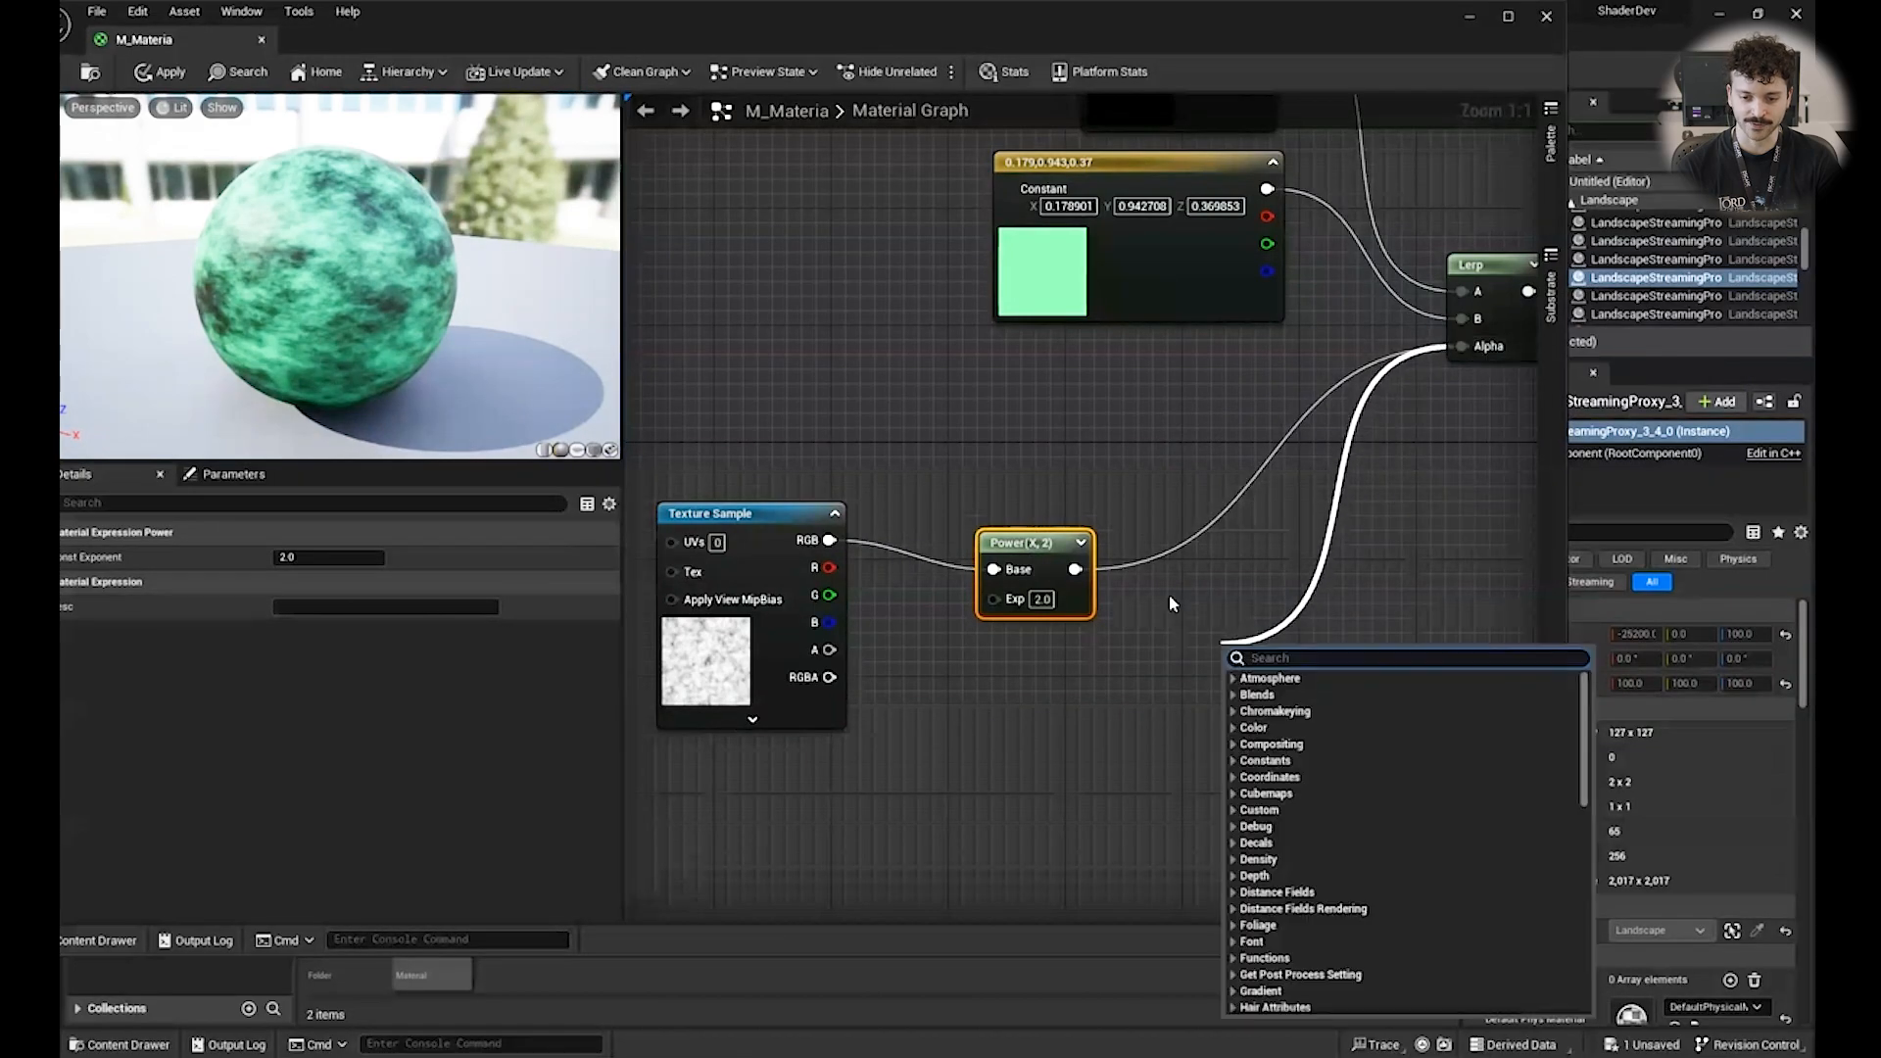
pyautogui.click(1170, 598)
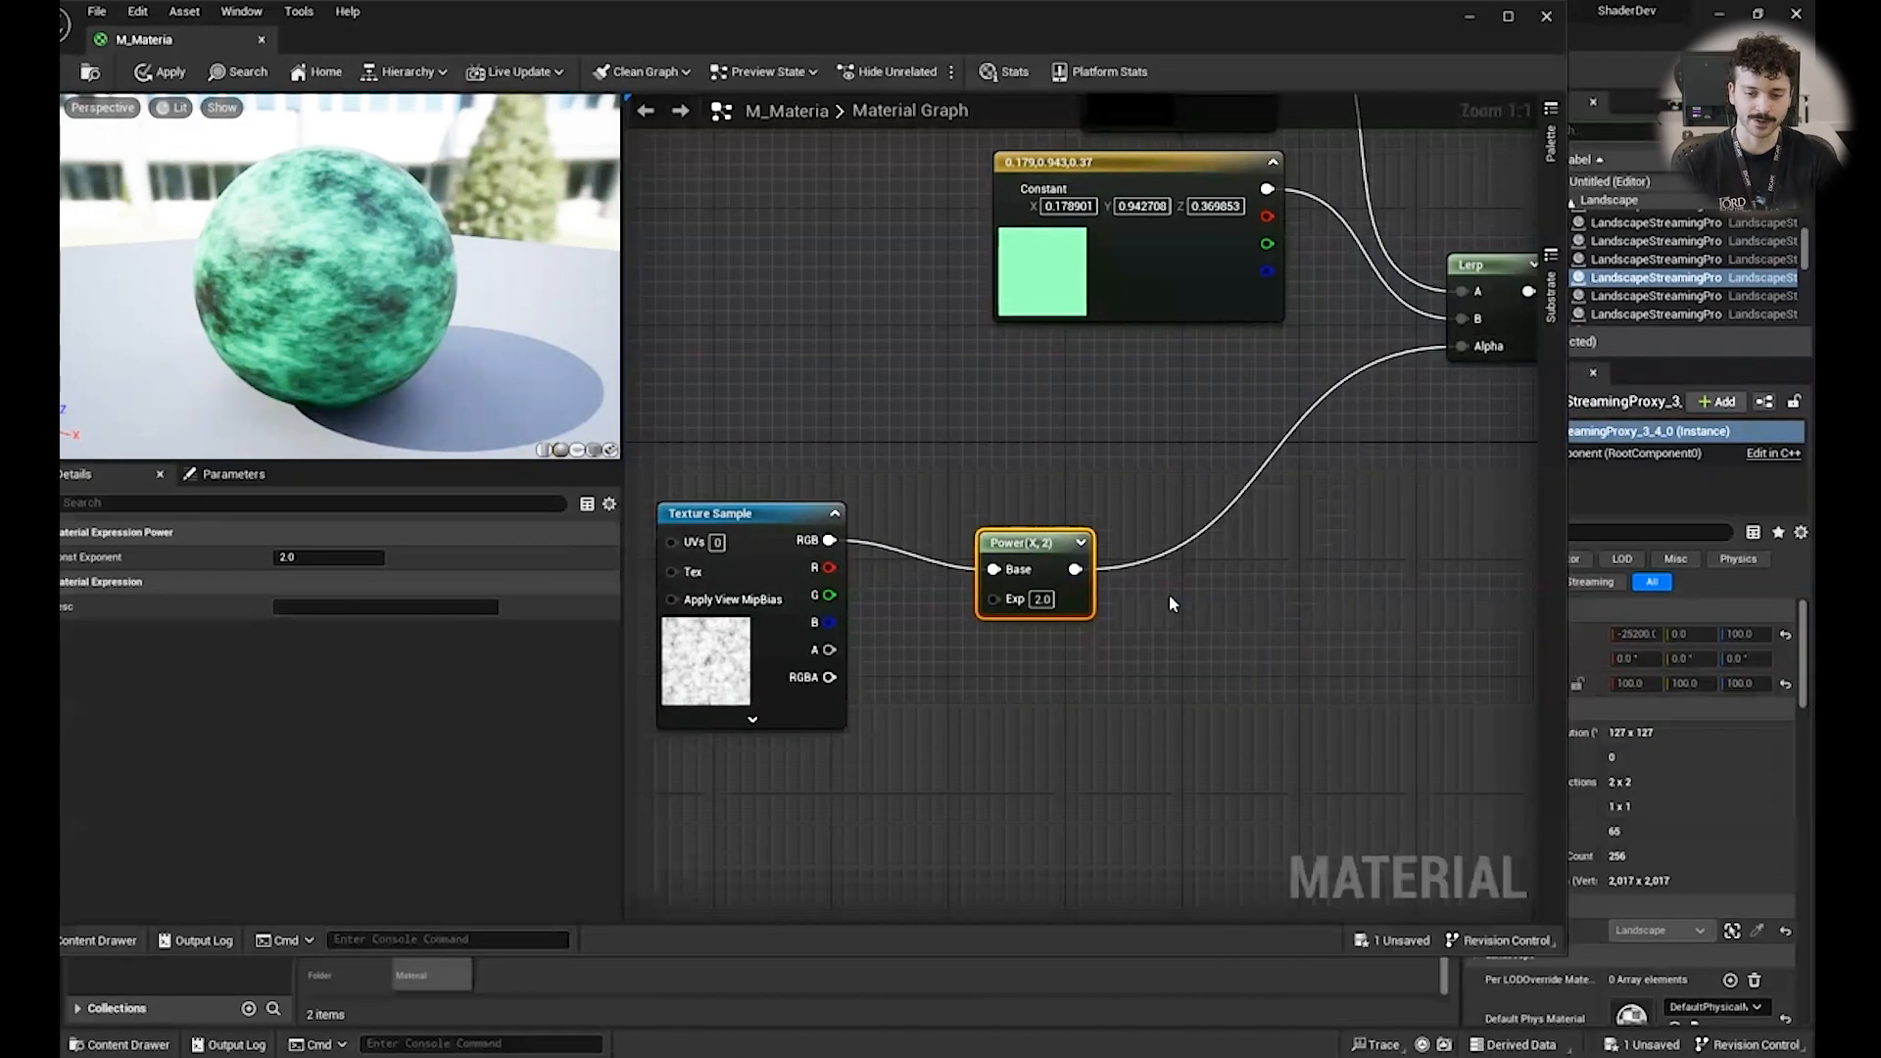
# Inspect the preview sphere, line the Power node up with the texture output, widen the gap before it, and bring the whole material editor into view.
pyautogui.moveTo(396, 277); pyautogui.dragTo(333, 284)
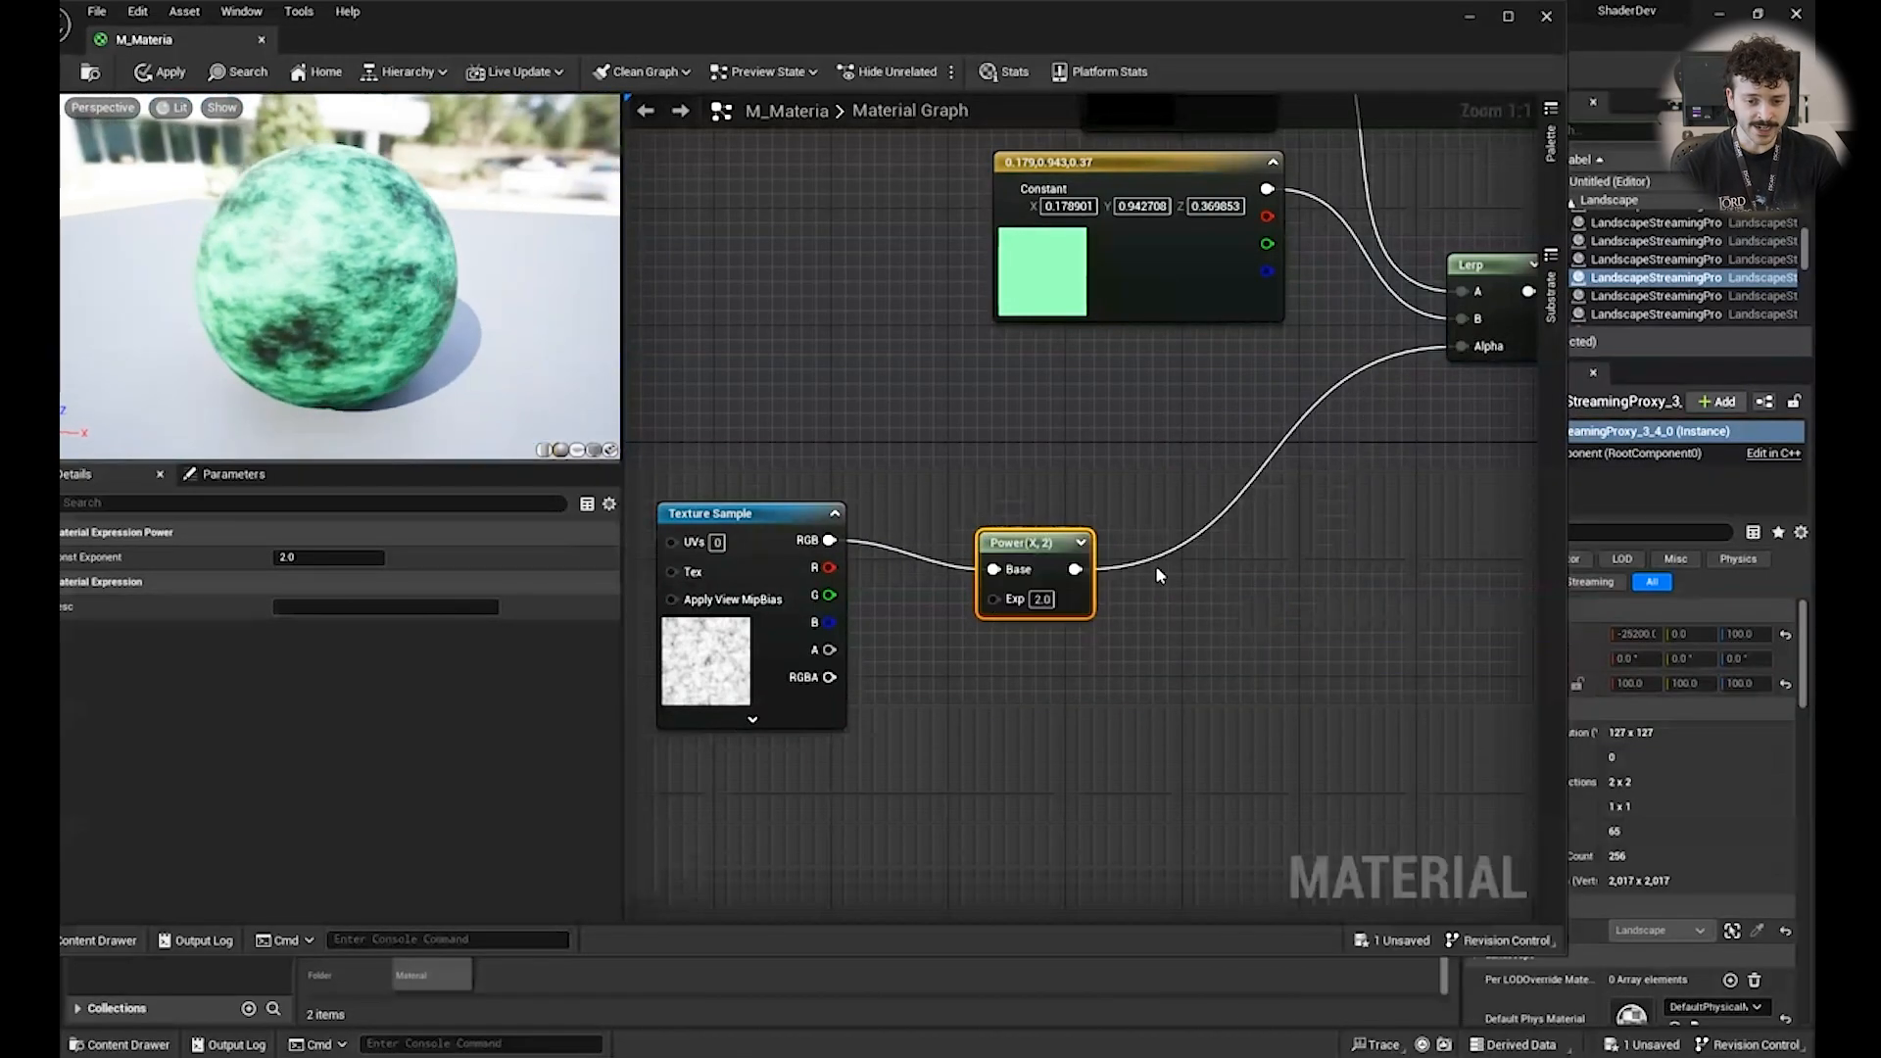
pyautogui.moveTo(1024, 544); pyautogui.dragTo(1024, 529)
pyautogui.moveTo(374, 300); pyautogui.dragTo(324, 421)
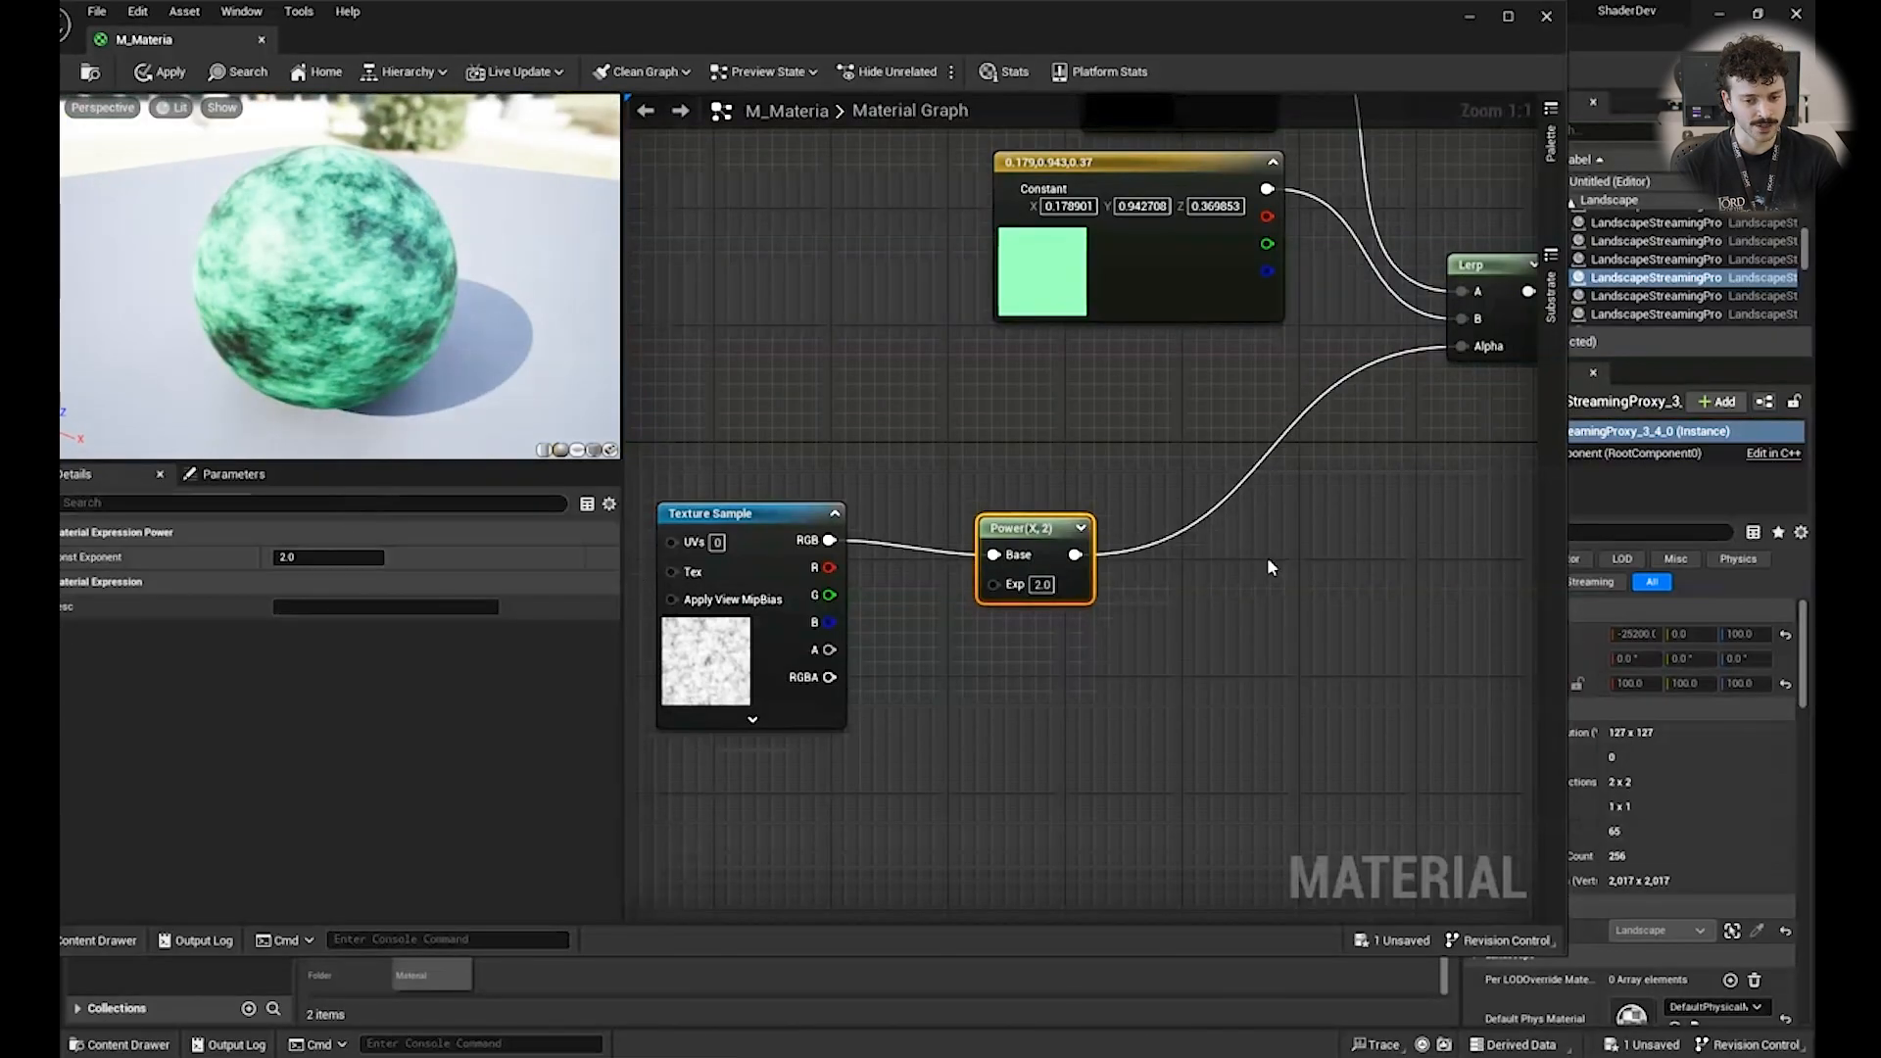
pyautogui.moveTo(1071, 395); pyautogui.dragTo(1257, 375, button='right')
pyautogui.moveTo(941, 495); pyautogui.dragTo(823, 481)
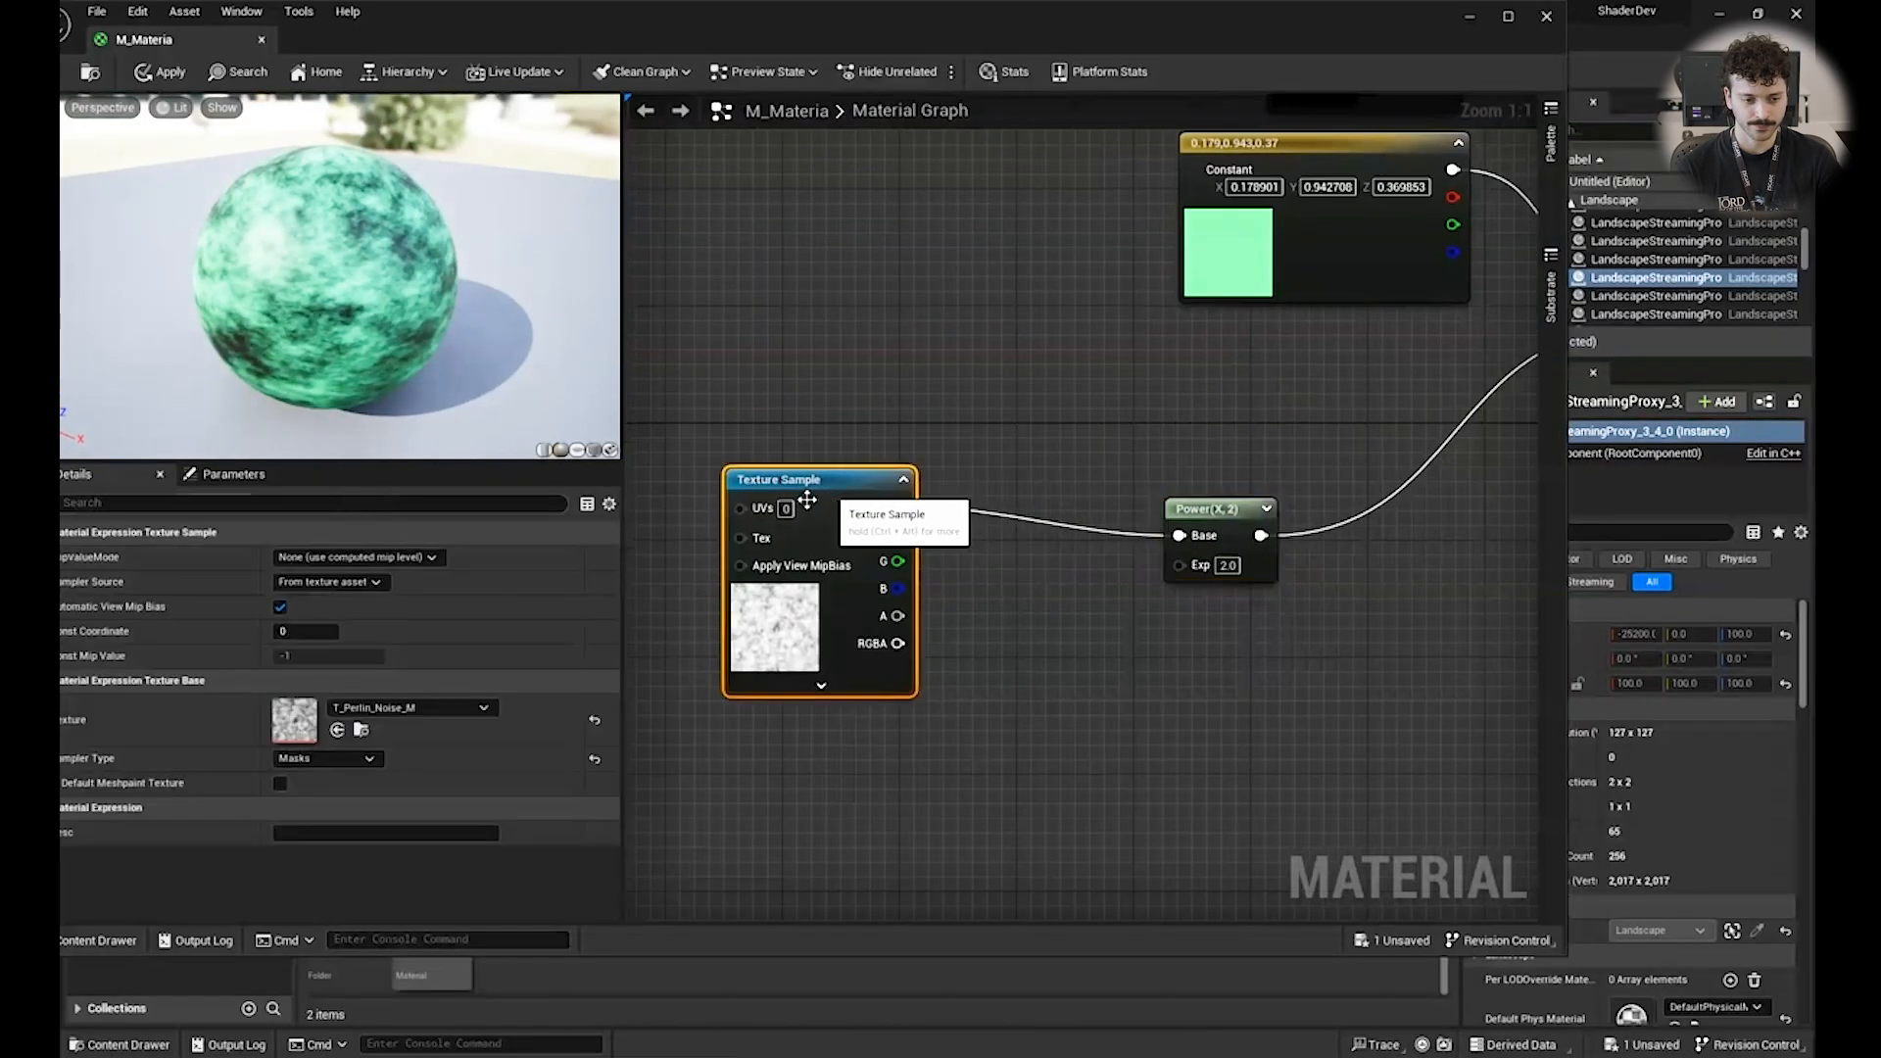
pyautogui.moveTo(439, 27); pyautogui.dragTo(550, 40)
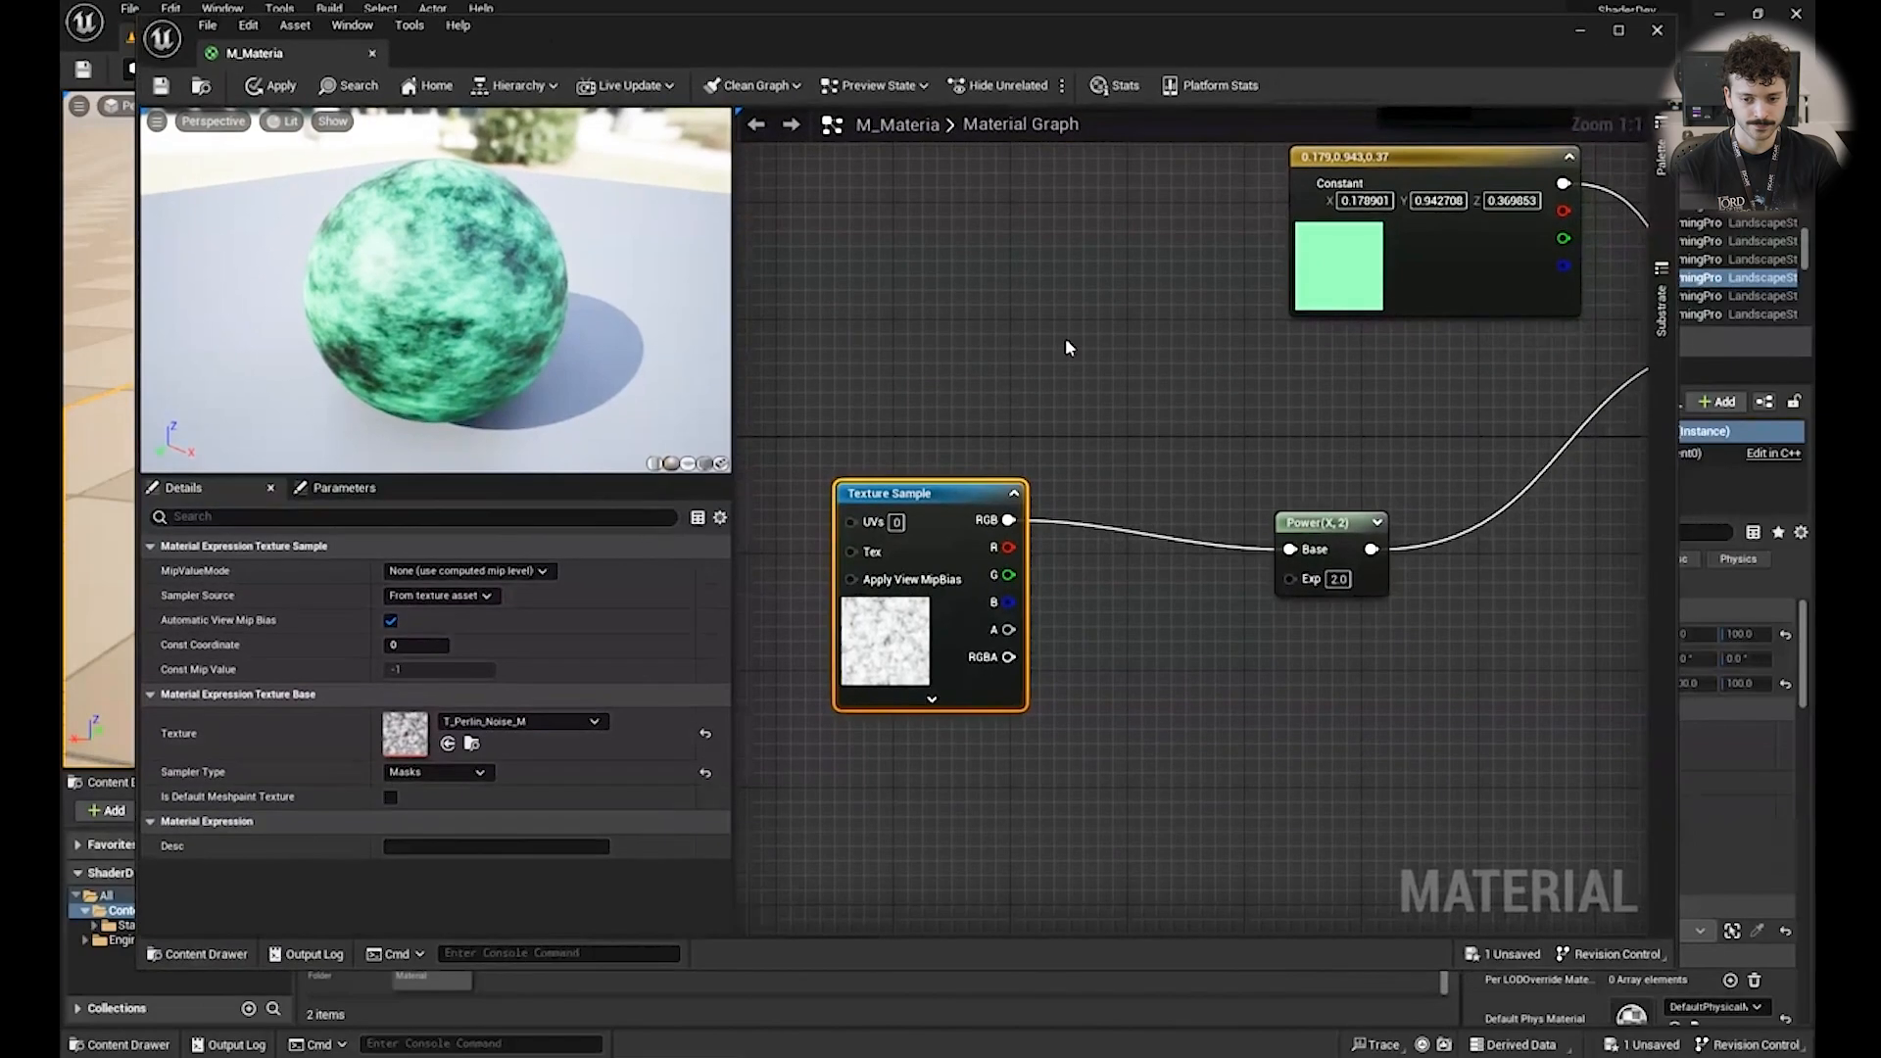
# Raise the Power node's constant exponent to about 4.18 for stronger contrast between the two colours.
pyautogui.click(1323, 537)
pyautogui.moveTo(412, 571); pyautogui.dragTo(436, 572)
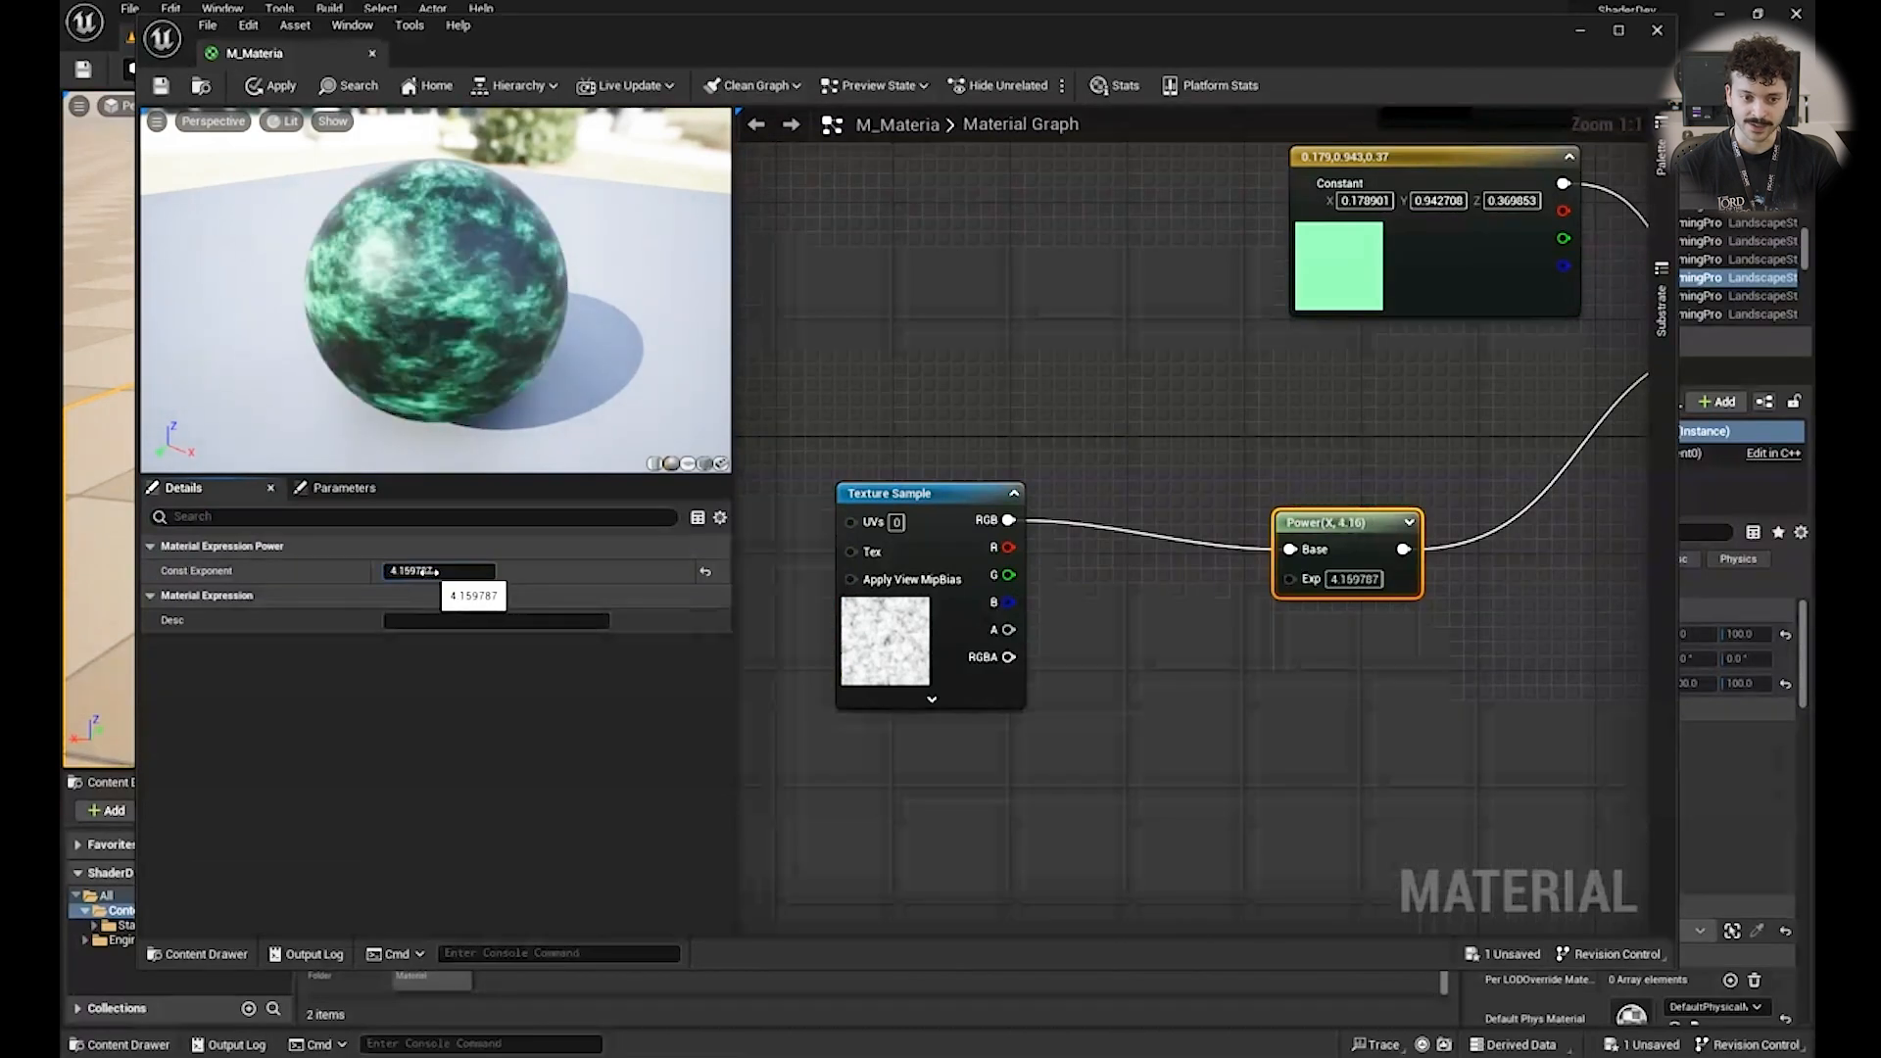
pyautogui.moveTo(423, 572); pyautogui.dragTo(415, 574)
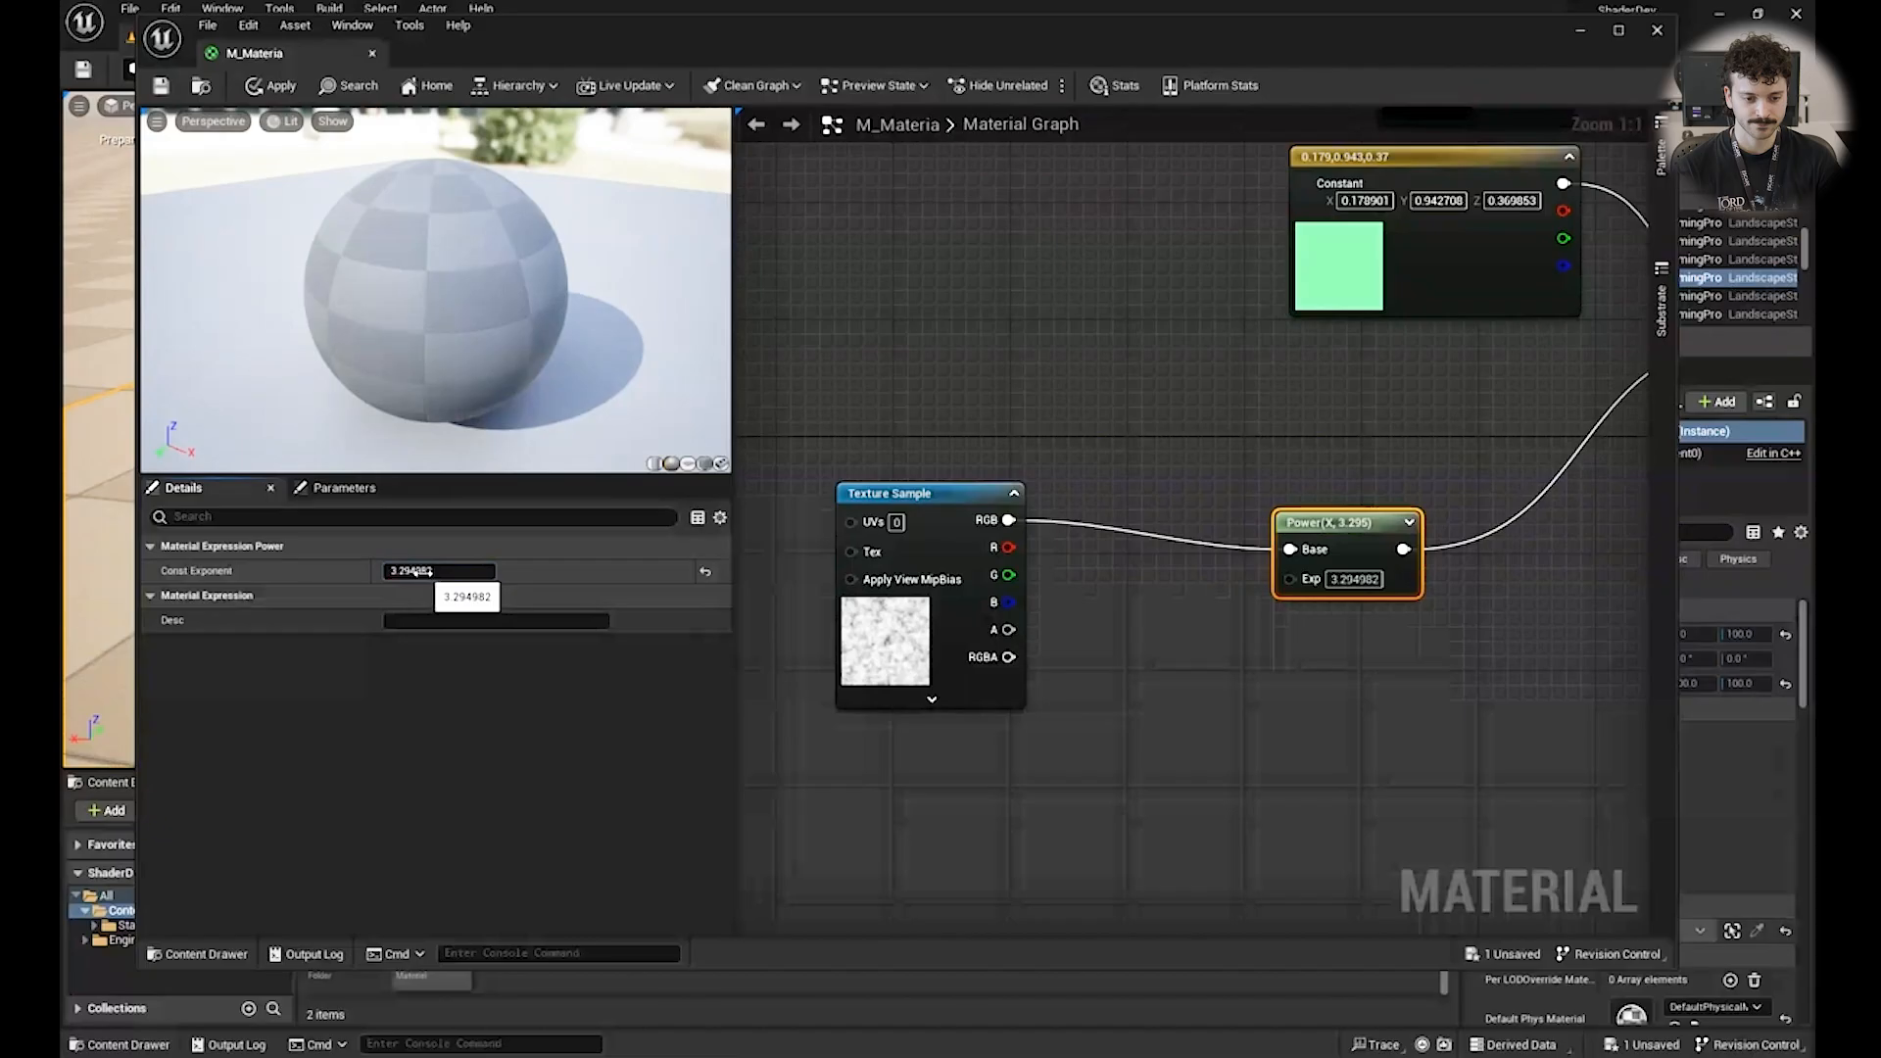
pyautogui.moveTo(427, 571); pyautogui.dragTo(434, 571)
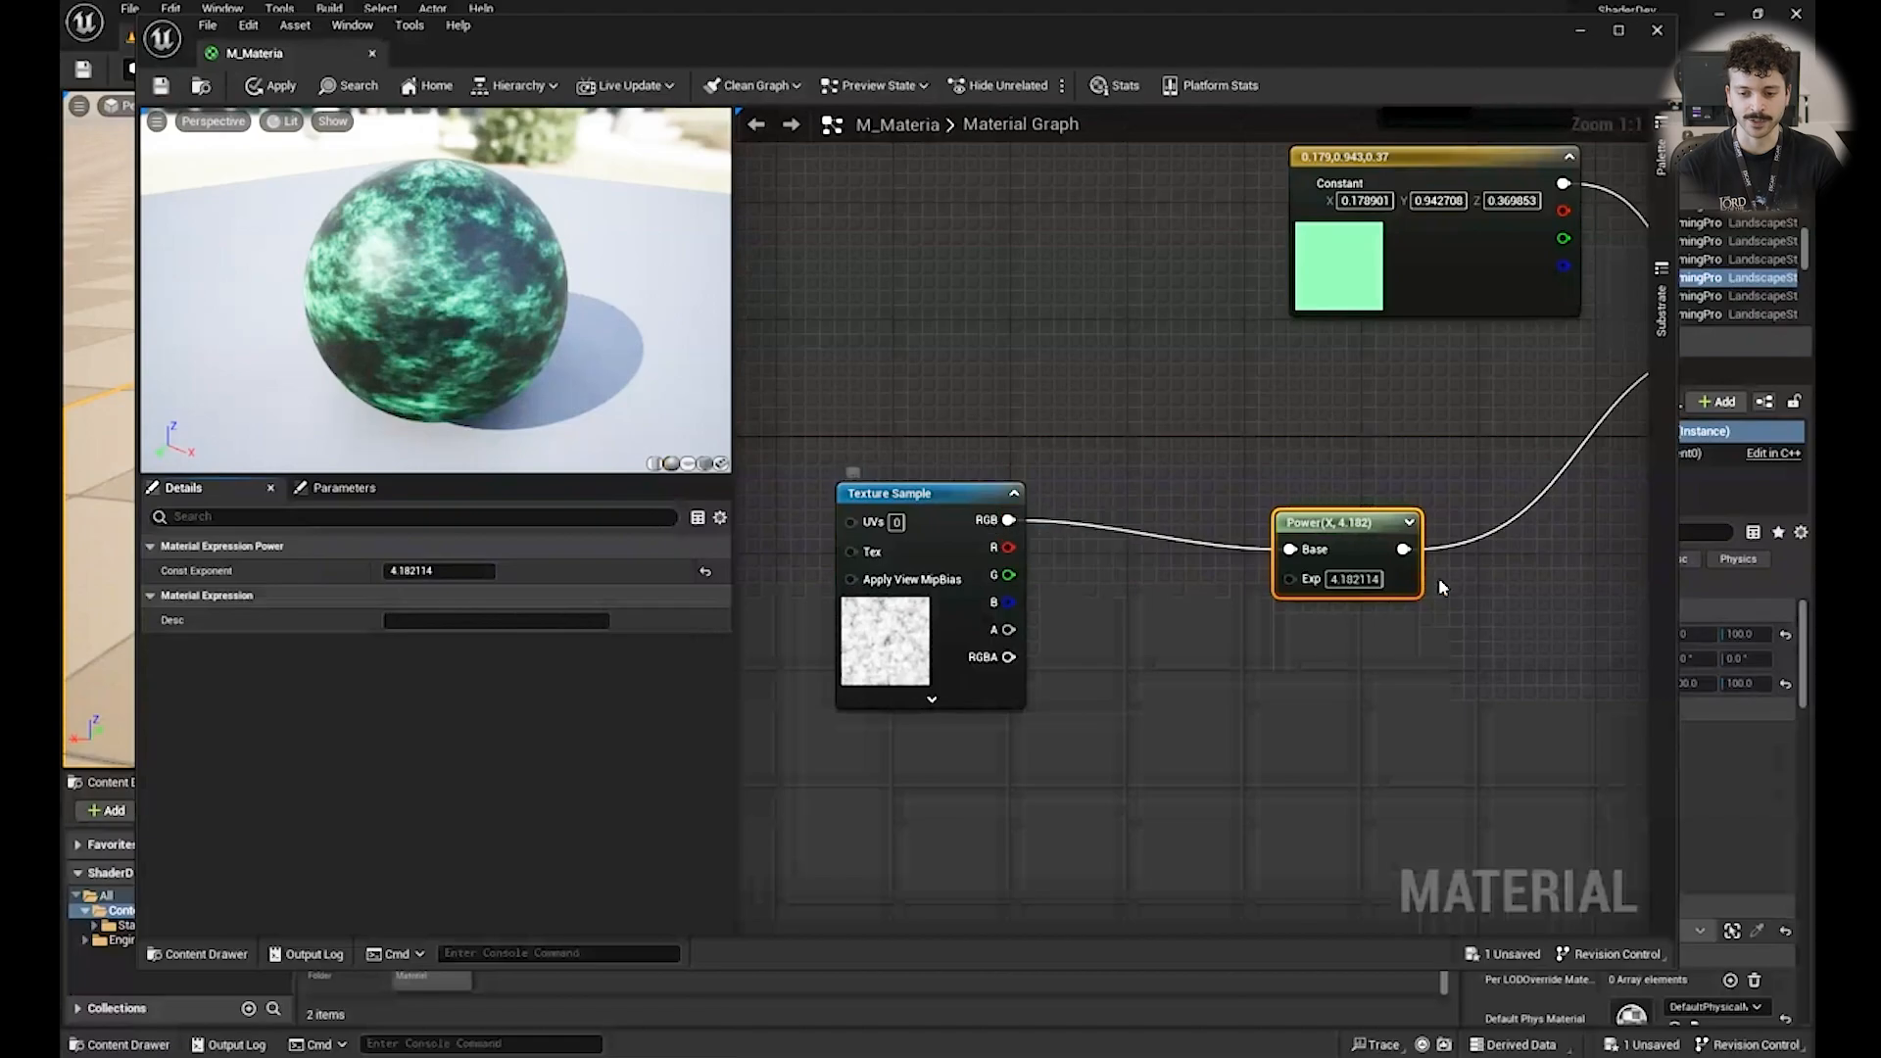
pyautogui.click(1358, 578)
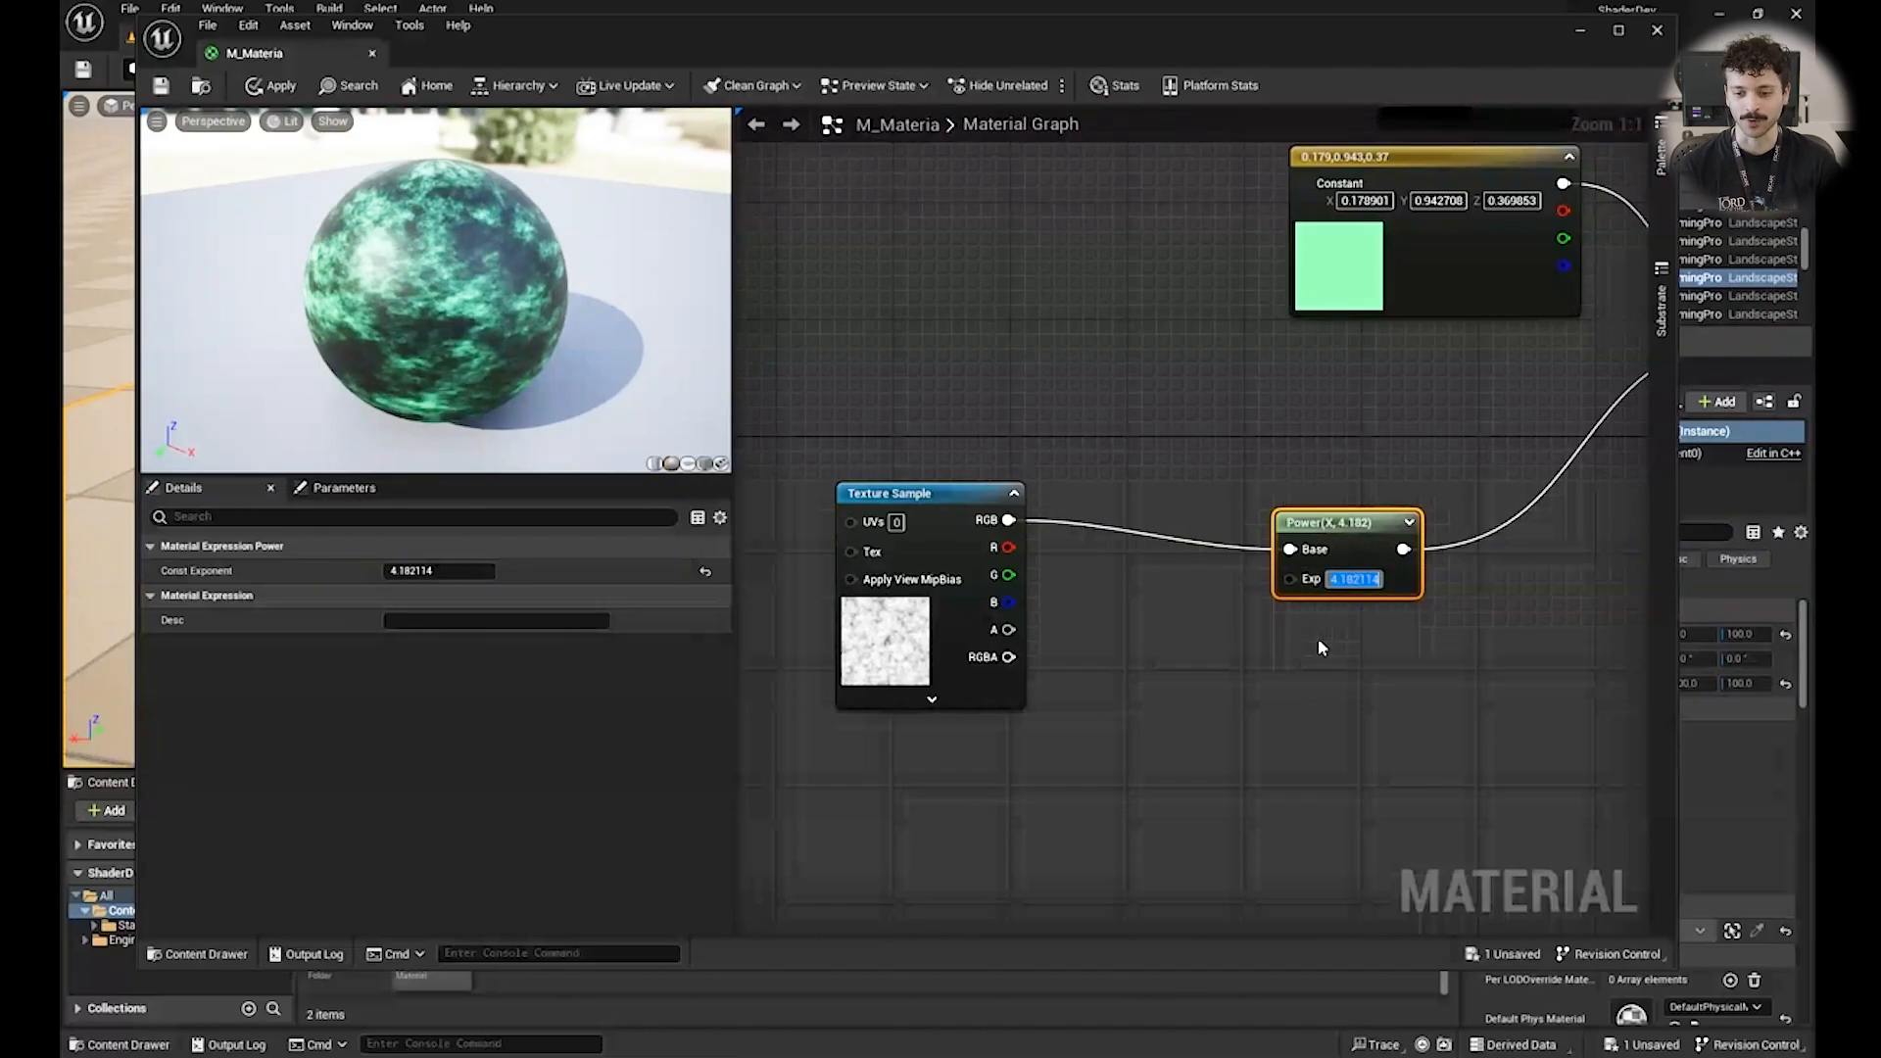
# Move the Power node and the Texture Sample slightly up in the graph.
pyautogui.click(1336, 516)
pyautogui.moveTo(1337, 516); pyautogui.dragTo(1308, 487)
pyautogui.moveTo(868, 521); pyautogui.dragTo(875, 500)
pyautogui.click(926, 491)
# Insert an Add node between the Texture Sample's RGB output and the Power node's Base, and preview it on the sphere.
pyautogui.moveTo(1221, 451); pyautogui.dragTo(1289, 452, button='right')
pyautogui.moveTo(1328, 520); pyautogui.dragTo(1242, 517)
pyautogui.write('add')
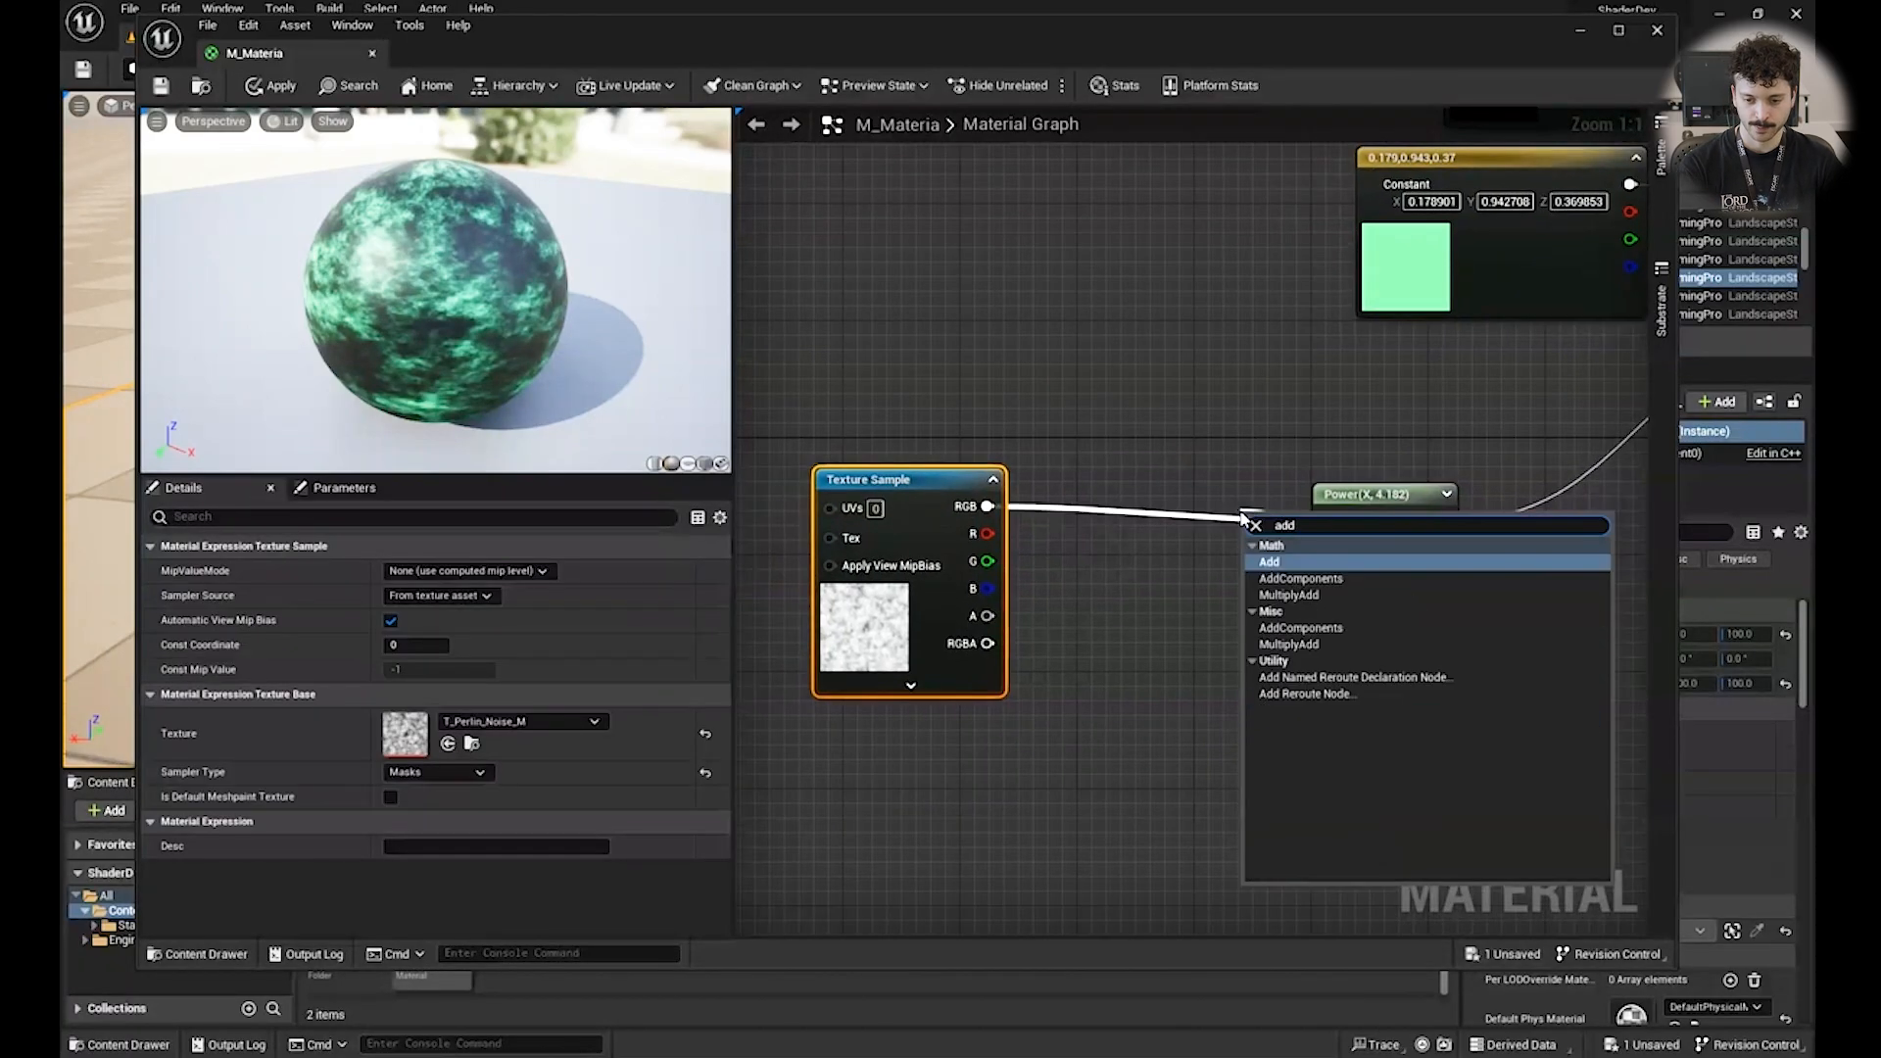
pyautogui.press('Return')
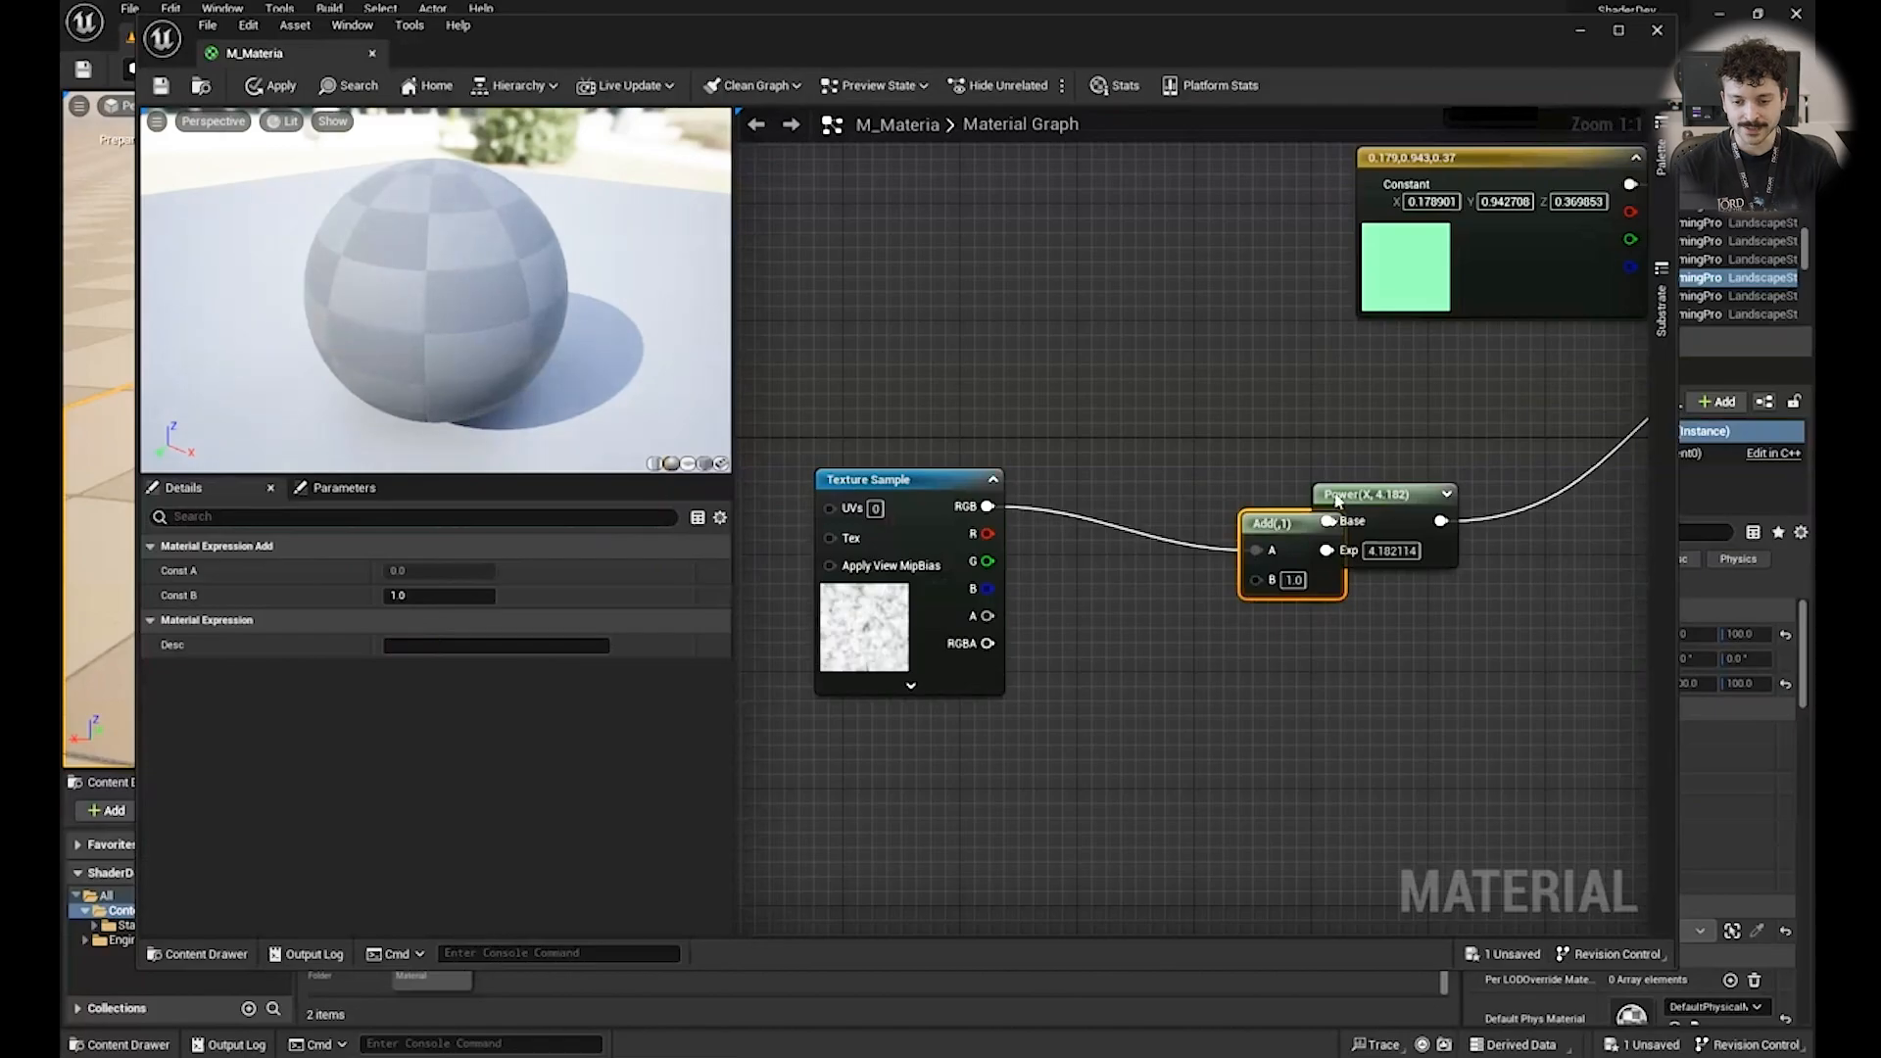
pyautogui.moveTo(1284, 527); pyautogui.dragTo(1196, 499)
pyautogui.rightClick(1207, 502)
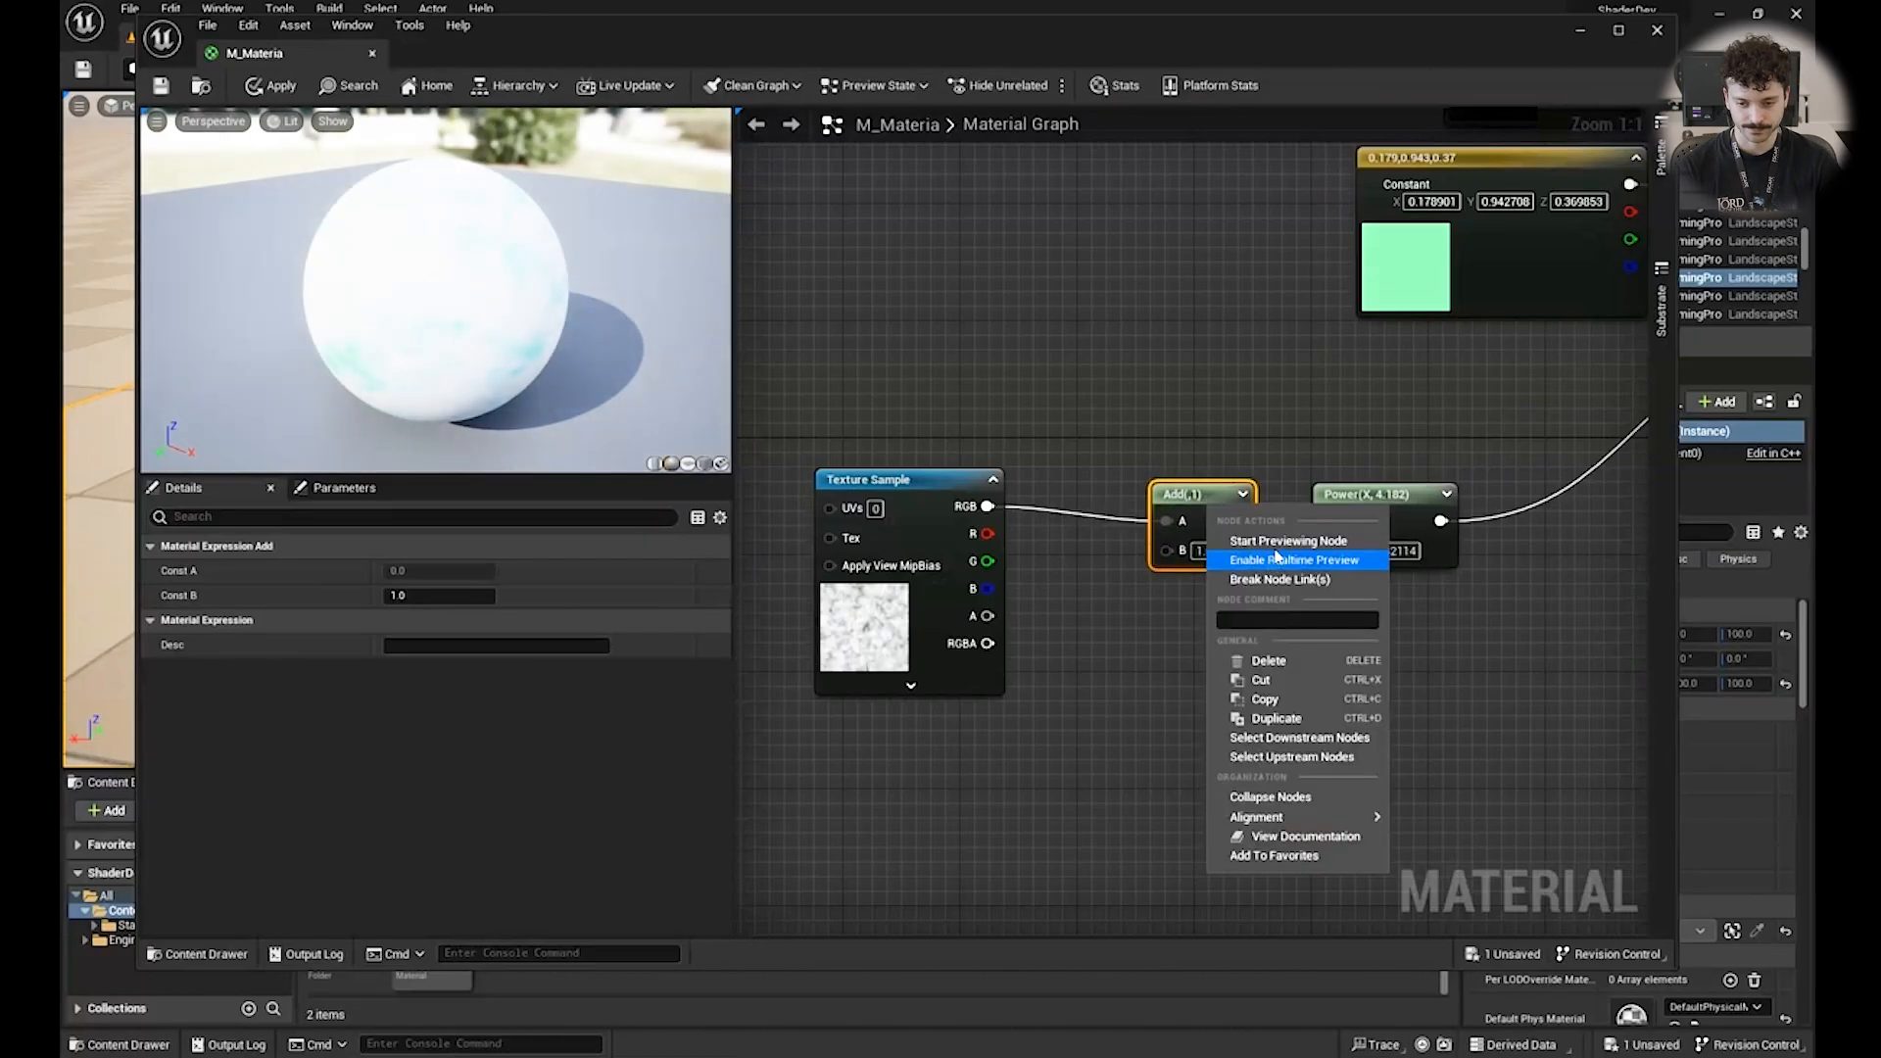
pyautogui.press('Escape')
# Try Const B values of 0.6, 0.304, -0.112 and -0.936 on the Add node while watching the preview sphere.
pyautogui.moveTo(428, 596)
pyautogui.mouseDown()
pyautogui.moveTo(399, 590)
pyautogui.moveTo(429, 595)
pyautogui.mouseUp()
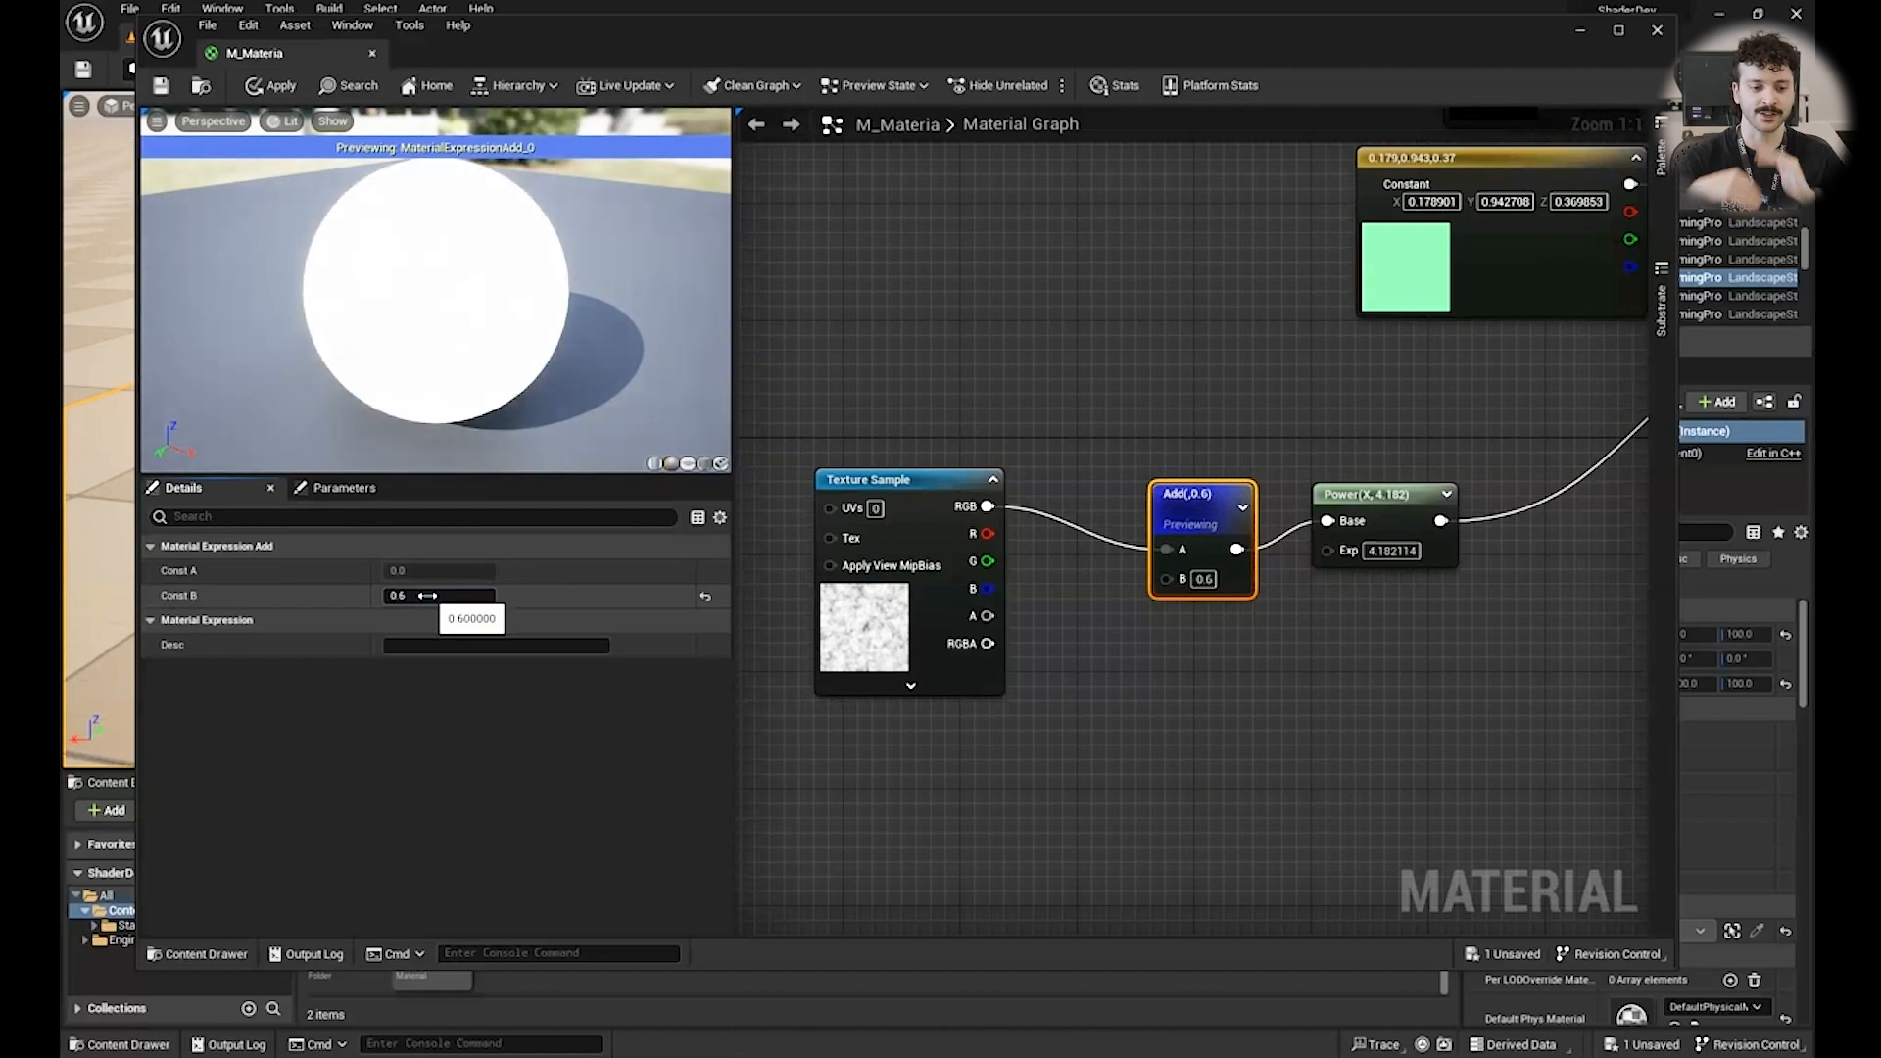
pyautogui.moveTo(428, 595)
pyautogui.mouseDown()
pyautogui.moveTo(399, 600)
pyautogui.moveTo(429, 594)
pyautogui.mouseUp()
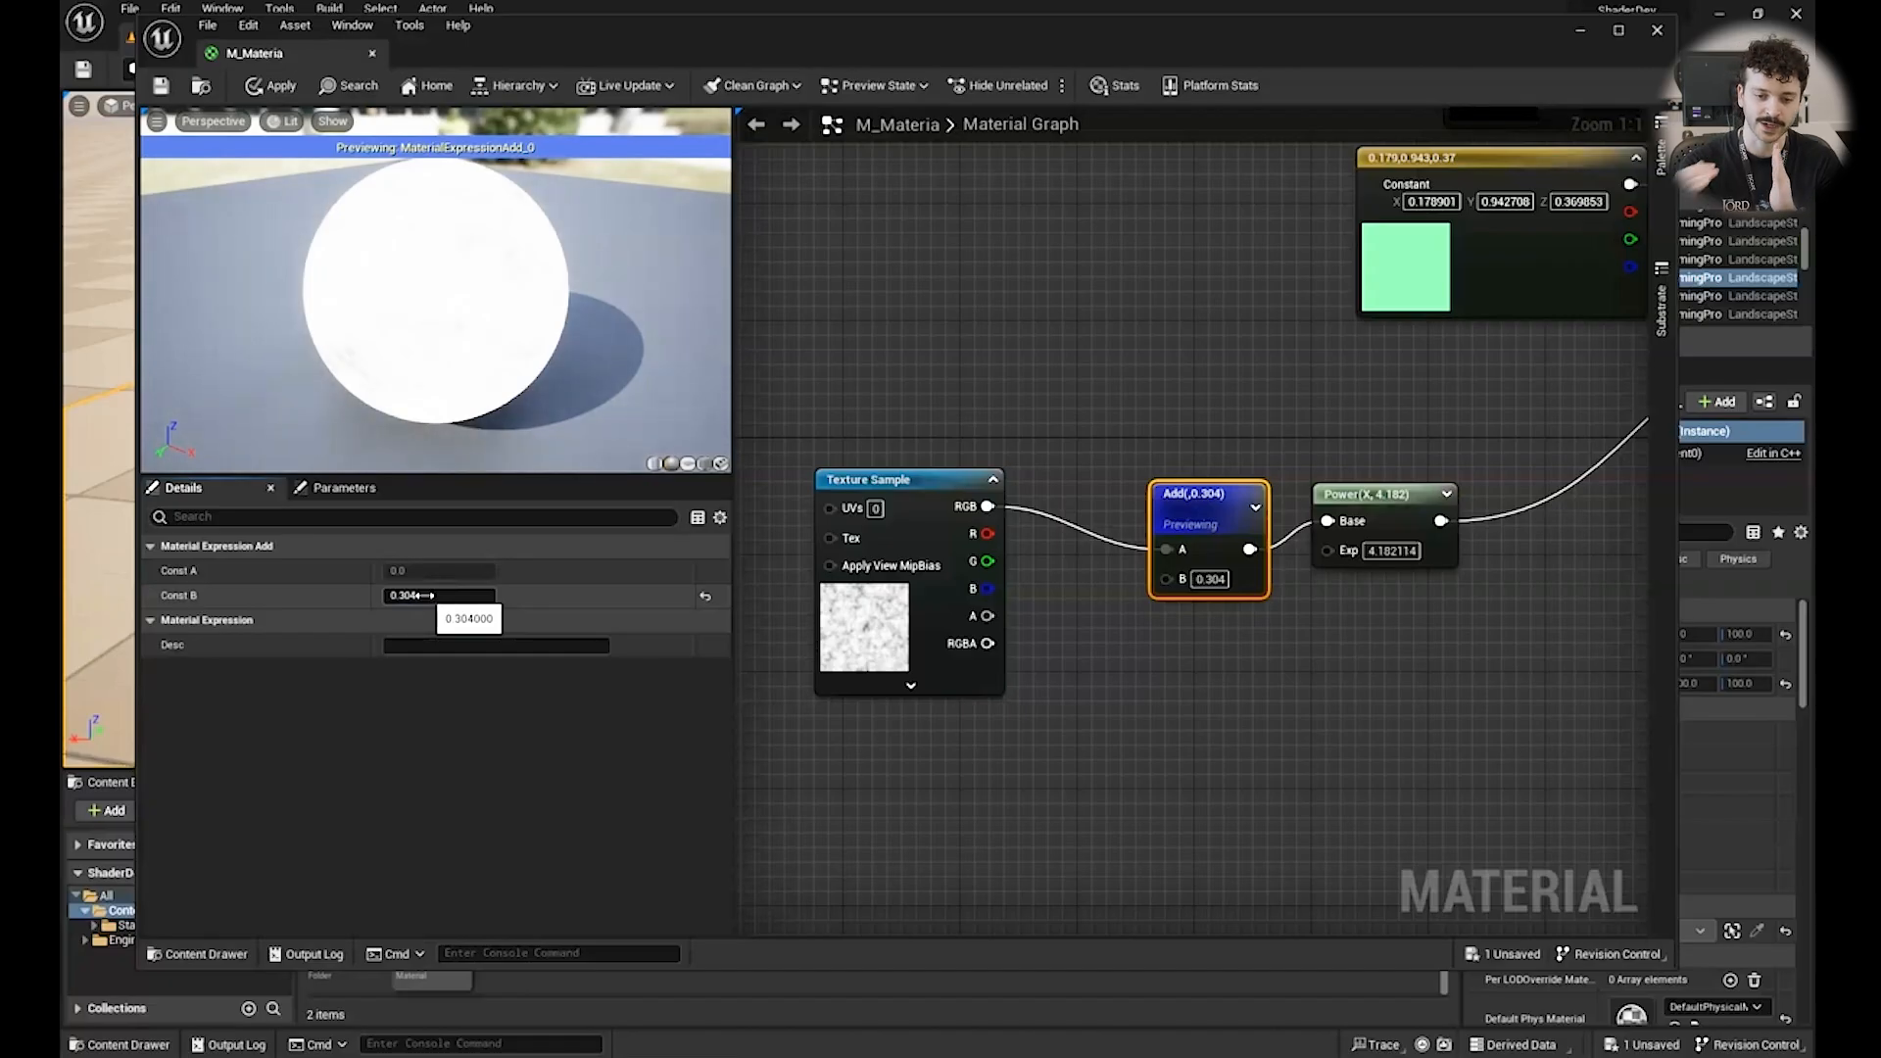
pyautogui.moveTo(588, 309); pyautogui.dragTo(870, 579)
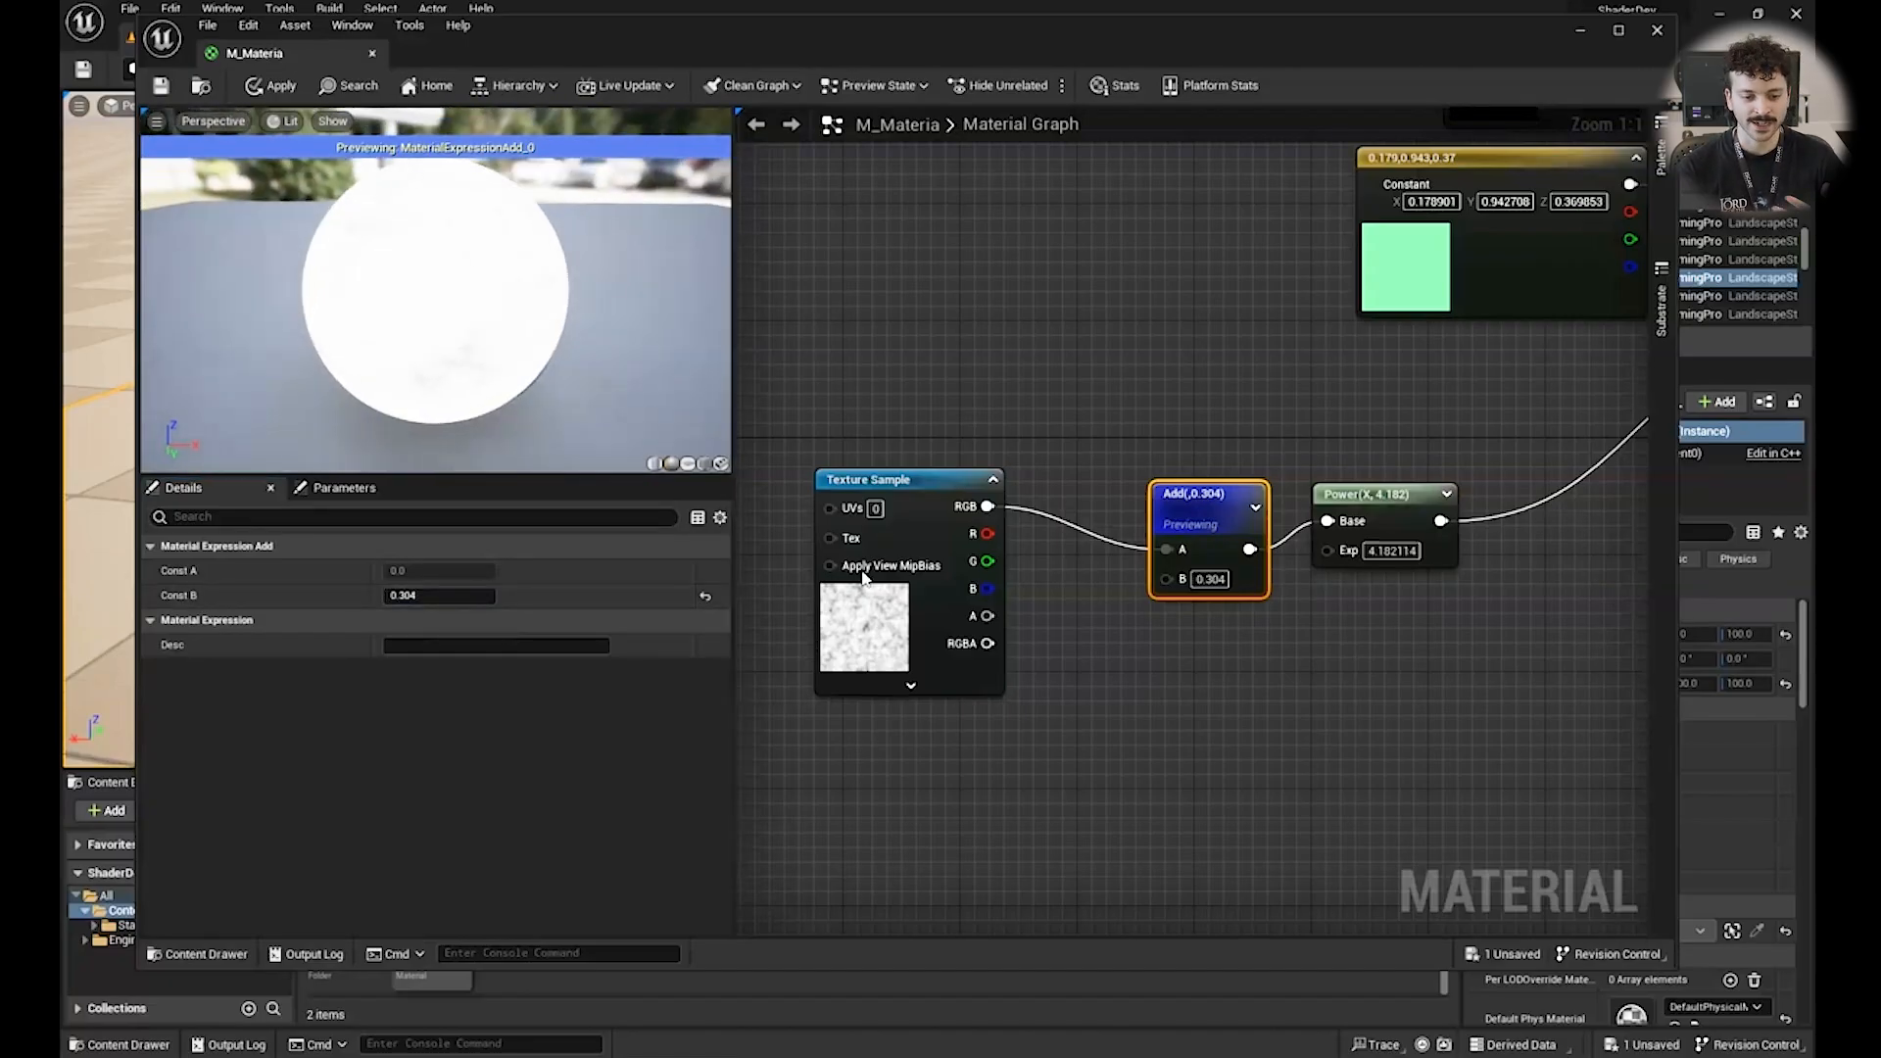
pyautogui.moveTo(441, 594)
pyautogui.mouseDown()
pyautogui.moveTo(421, 586)
pyautogui.moveTo(447, 591)
pyautogui.mouseUp()
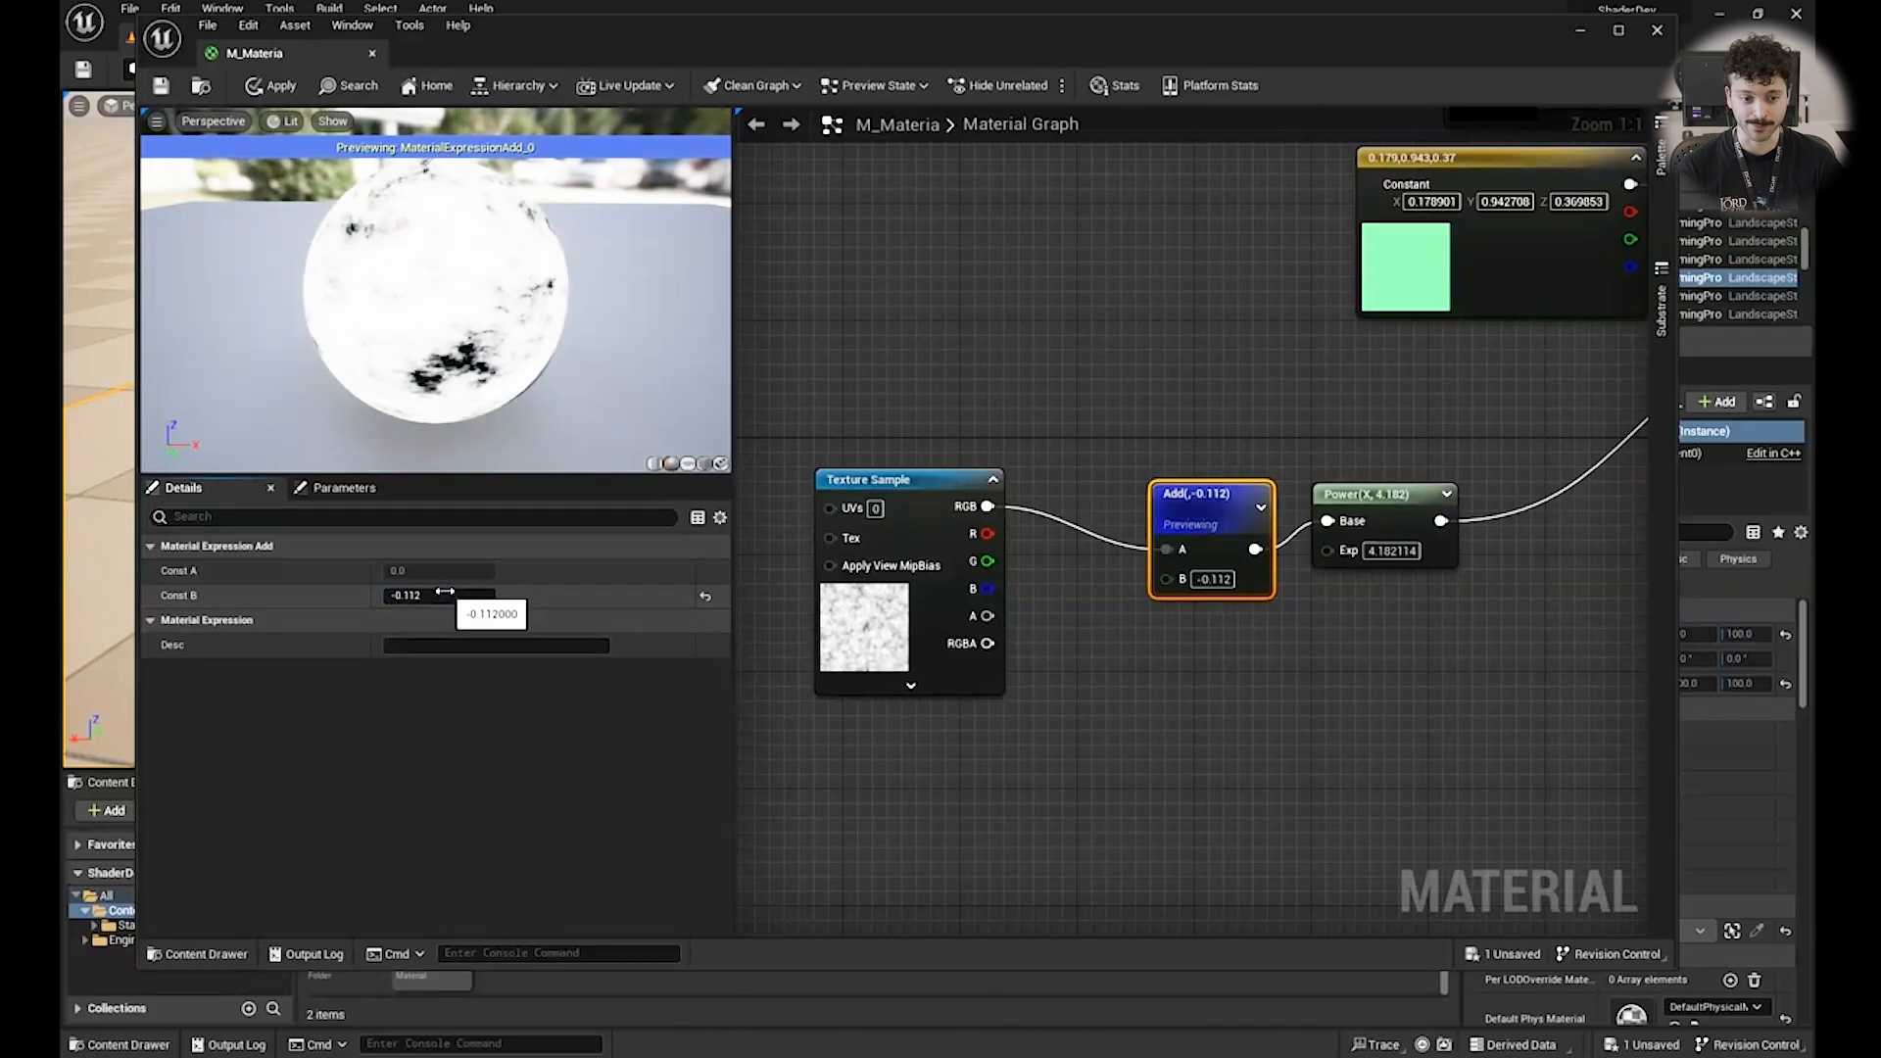
pyautogui.moveTo(445, 592)
pyautogui.mouseDown()
pyautogui.moveTo(412, 595)
pyautogui.moveTo(443, 594)
pyautogui.mouseUp()
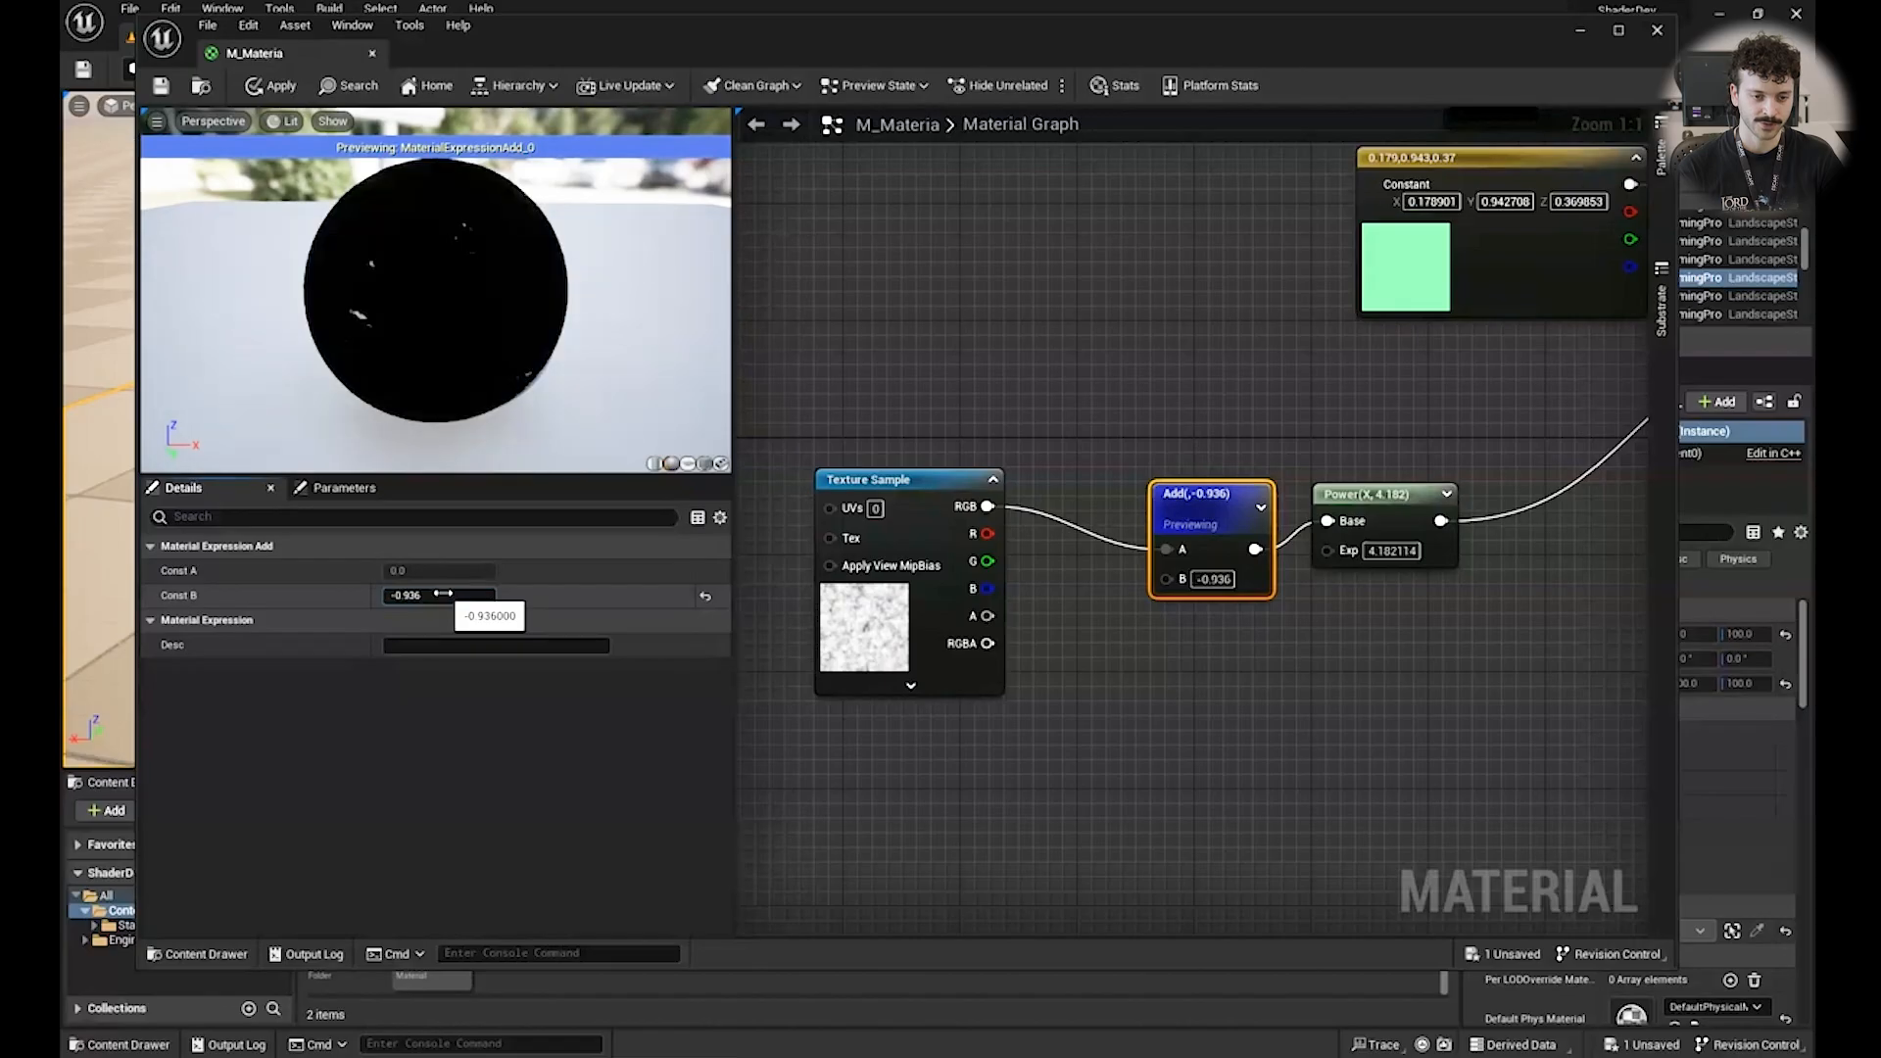
# Compare the extremes of the Add node by setting its Const B to 1 and to -1.
pyautogui.click(431, 591)
pyautogui.write('1')
pyautogui.press('Return')
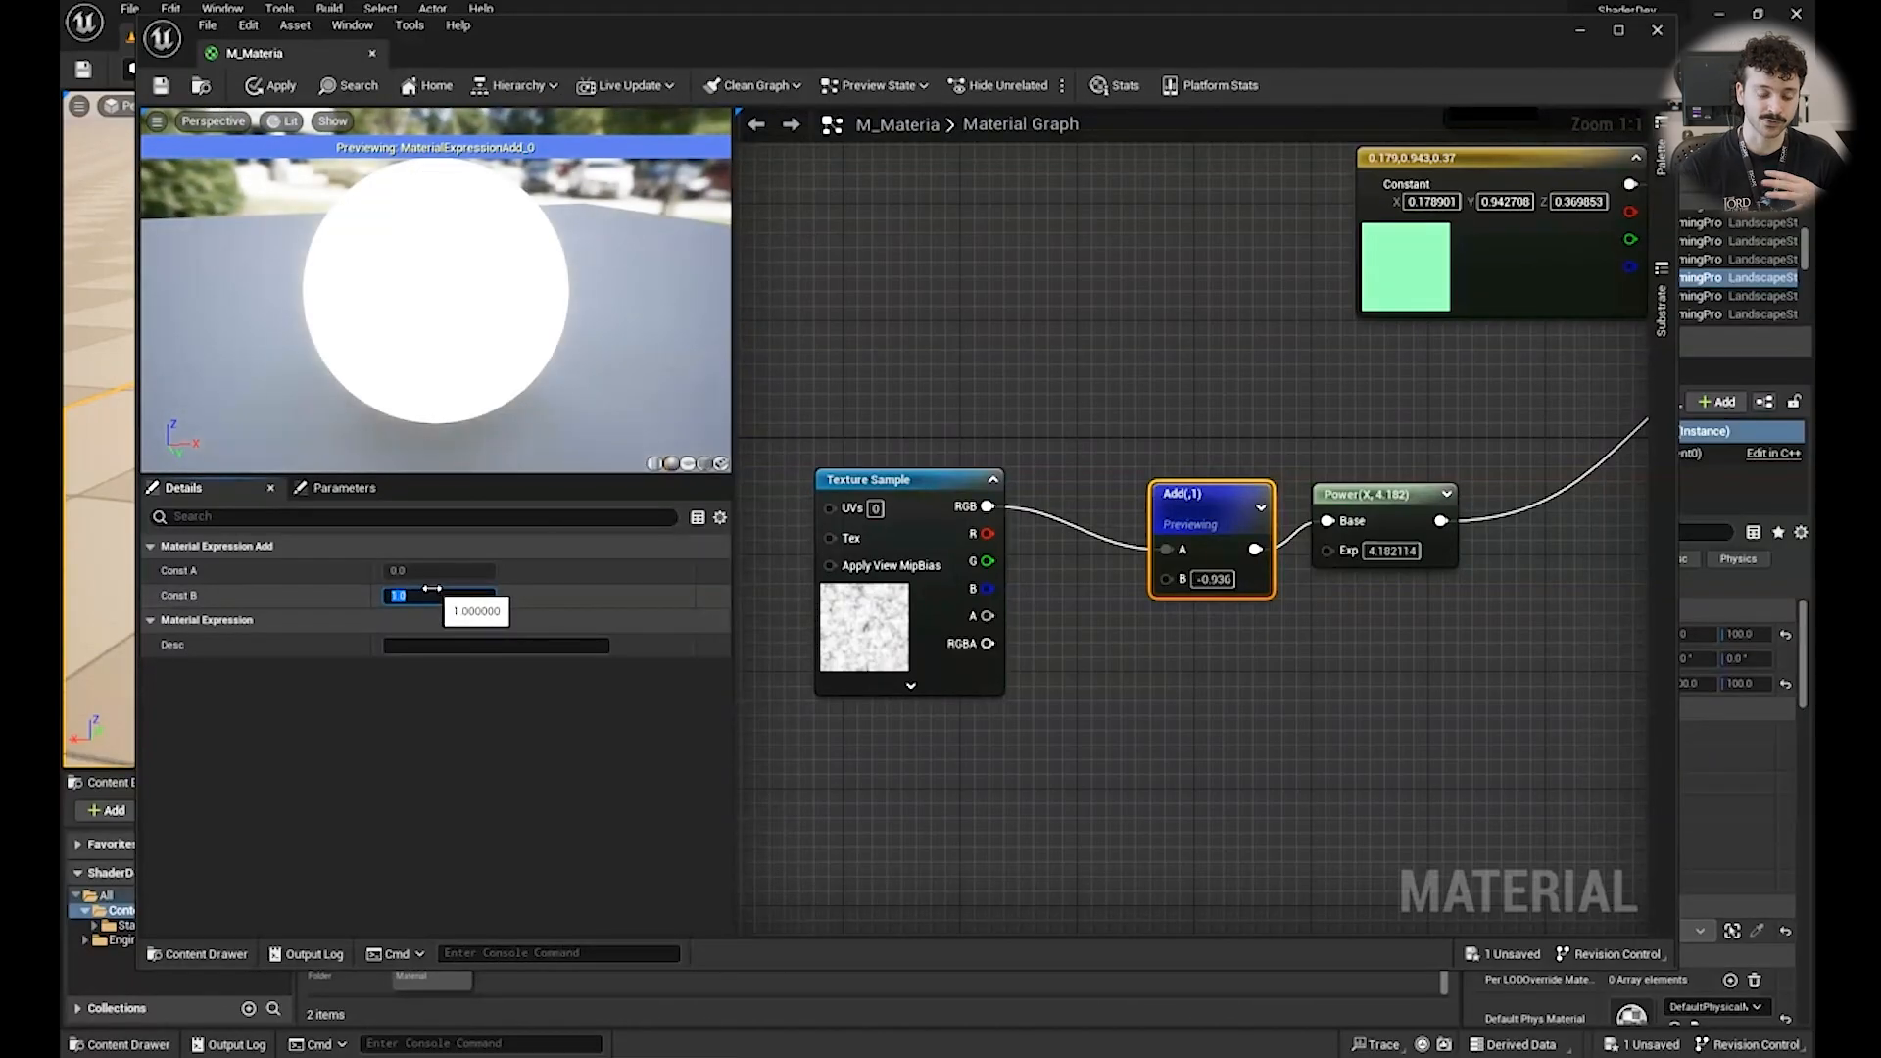
pyautogui.click(431, 592)
pyautogui.write('-1')
pyautogui.press('Return')
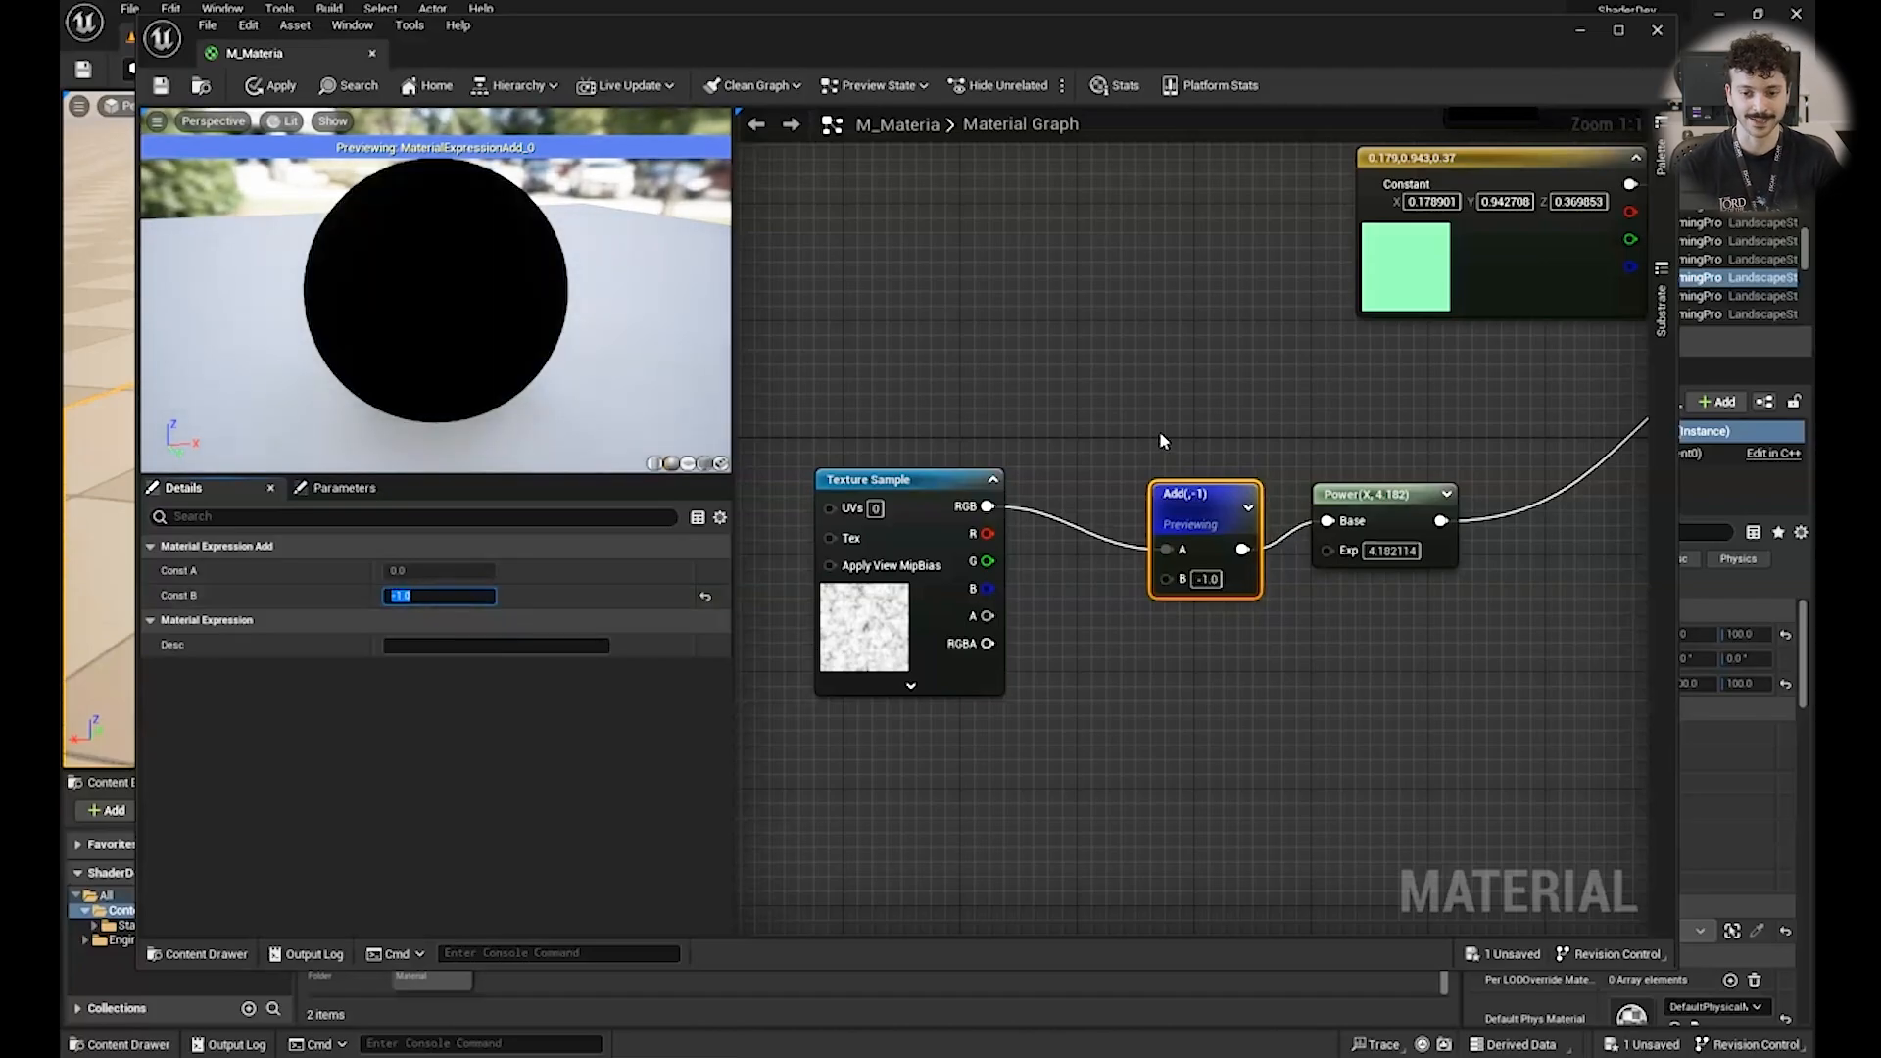
# Delete the Add node and reconnect the Texture Sample's RGB output to the Power node's Base.
pyautogui.click(1179, 493)
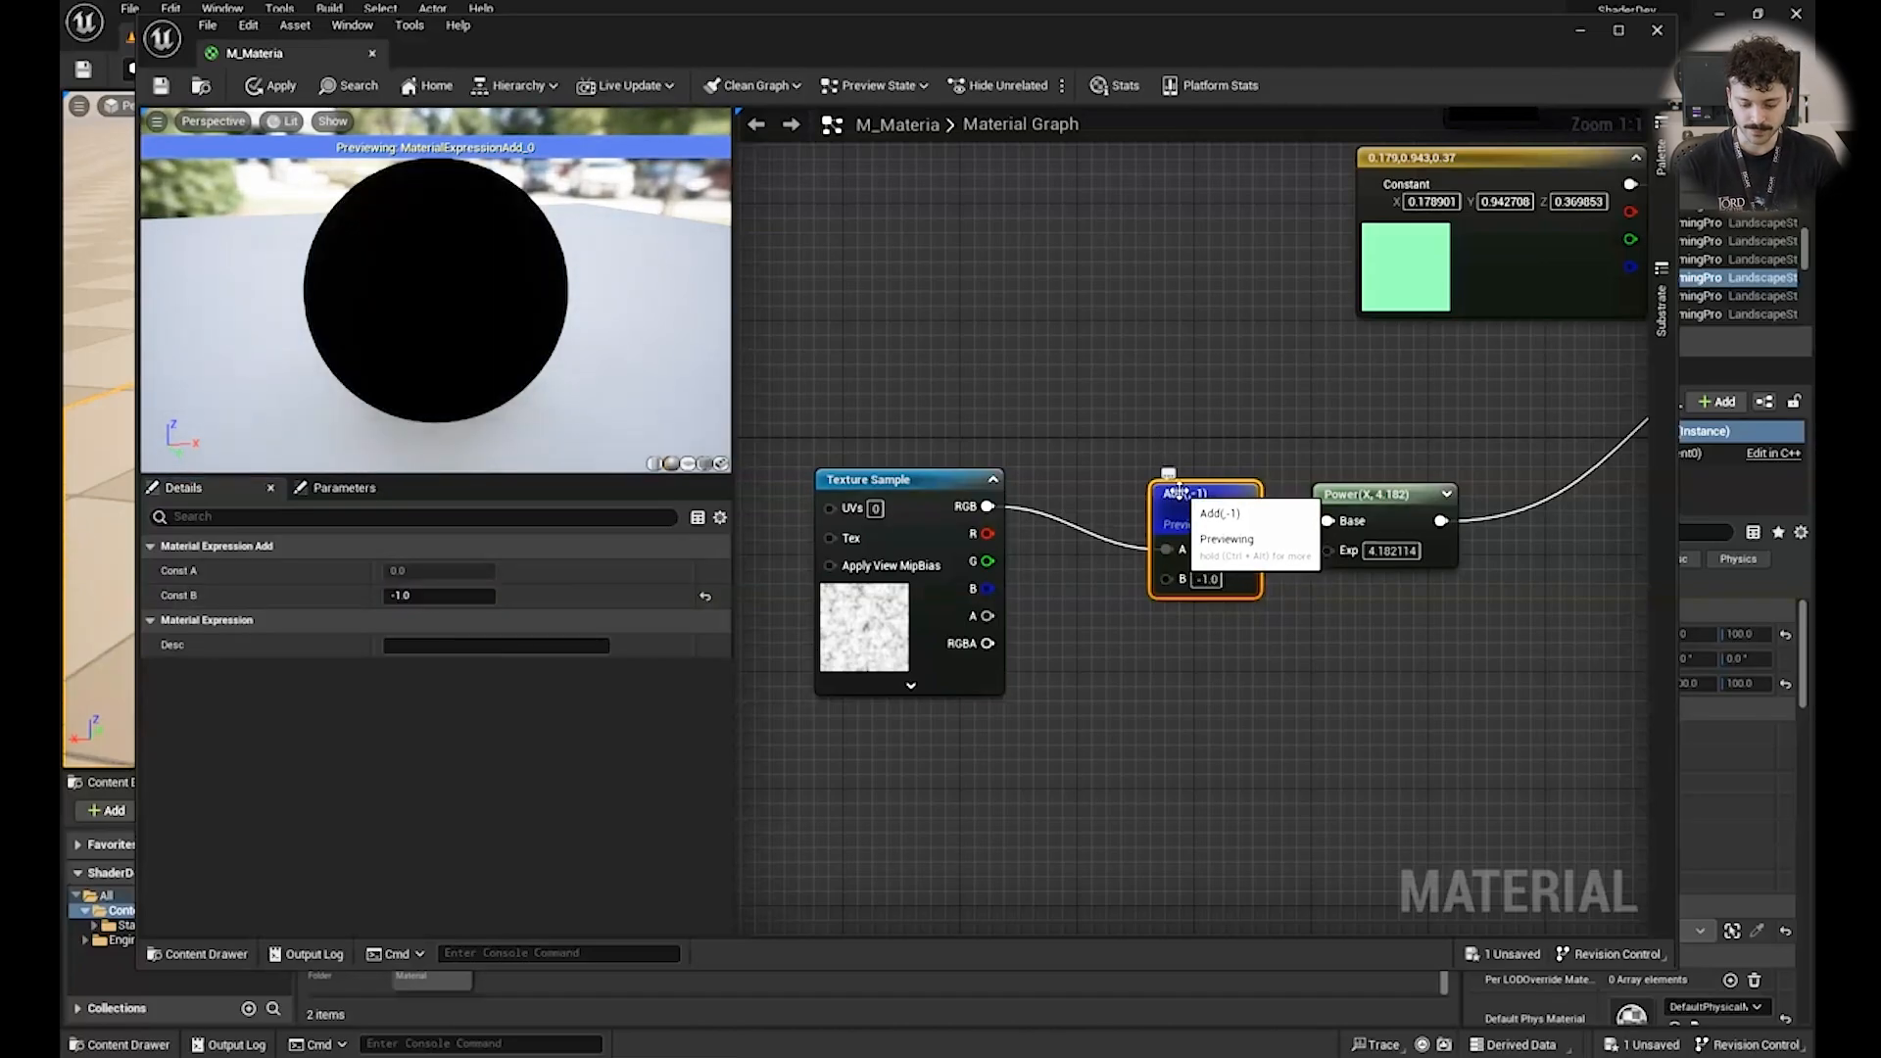
pyautogui.press('Delete')
pyautogui.moveTo(1328, 520); pyautogui.dragTo(990, 506)
# Promote the Power node's Exp input to a parameter named Contrast.
pyautogui.click(1382, 494)
pyautogui.moveTo(1318, 399); pyautogui.dragTo(1032, 273, button='right')
pyautogui.moveTo(958, 468); pyautogui.dragTo(1025, 496, button='right')
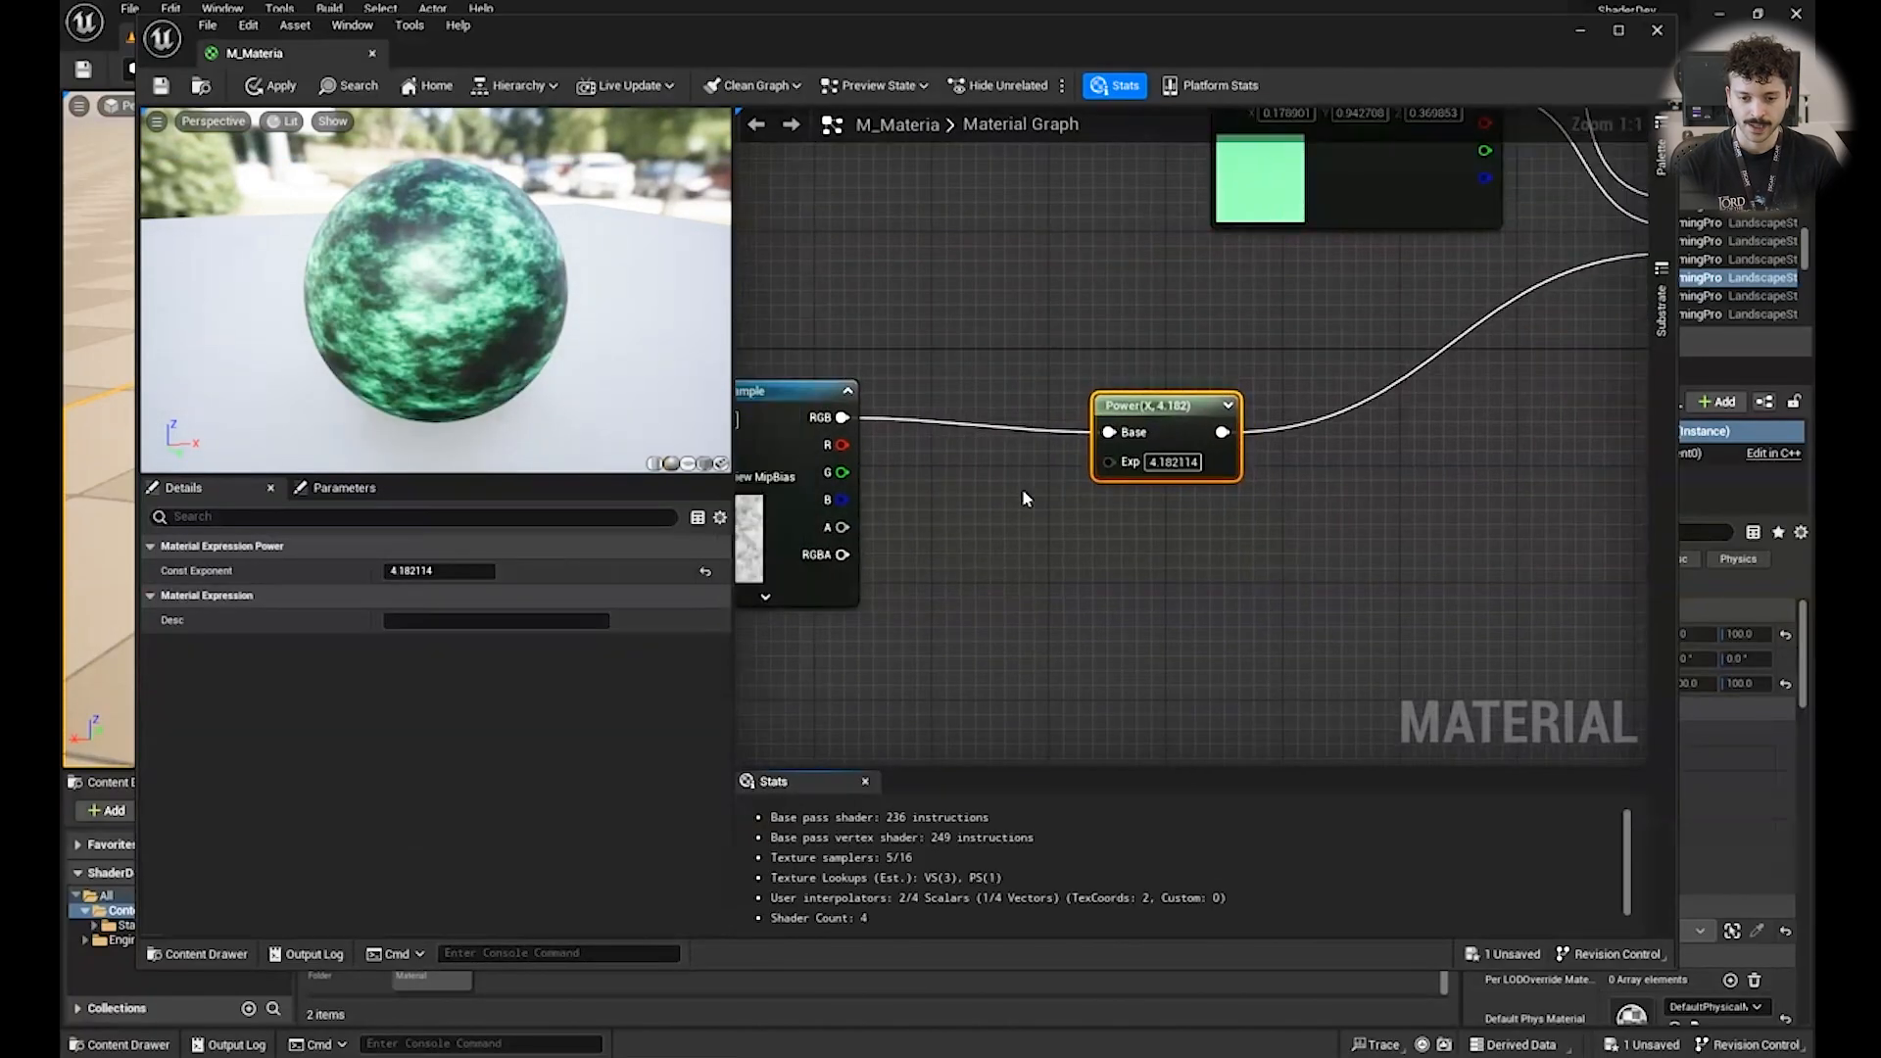
pyautogui.rightClick(1125, 470)
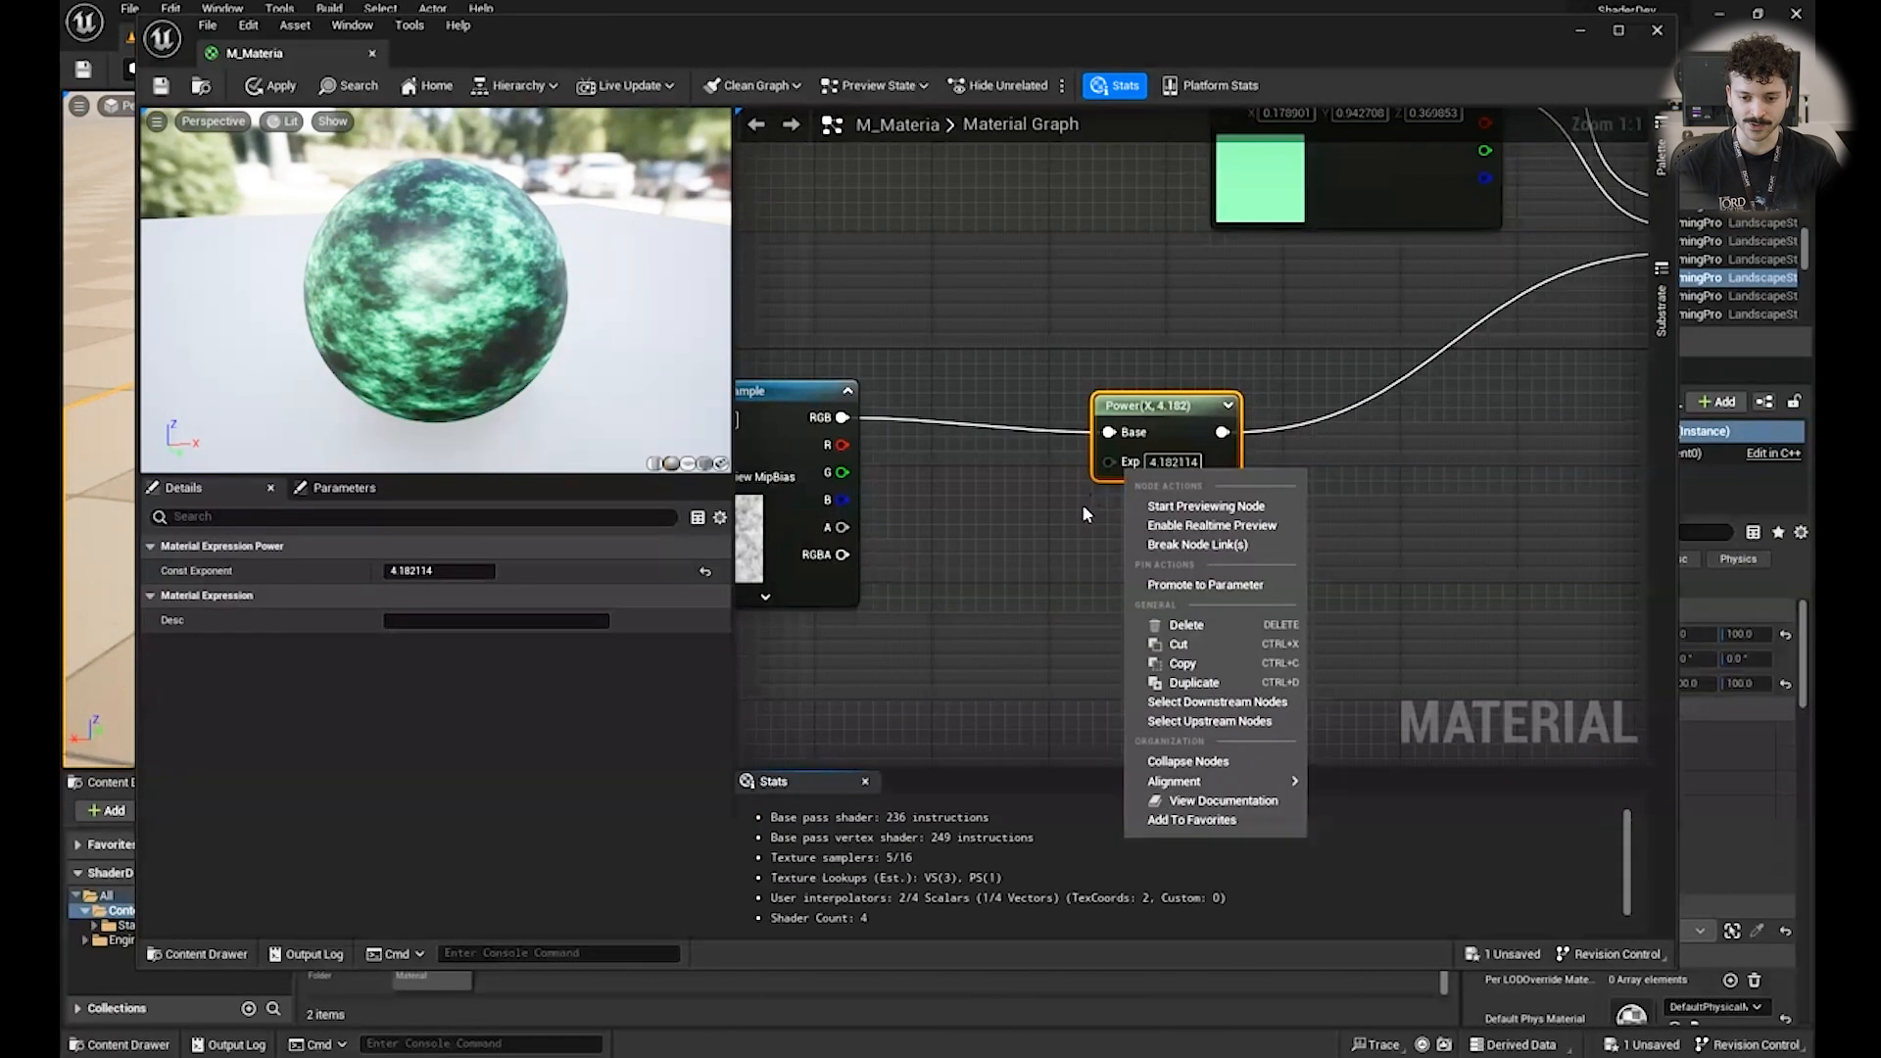
pyautogui.click(1089, 484)
pyautogui.rightClick(1127, 461)
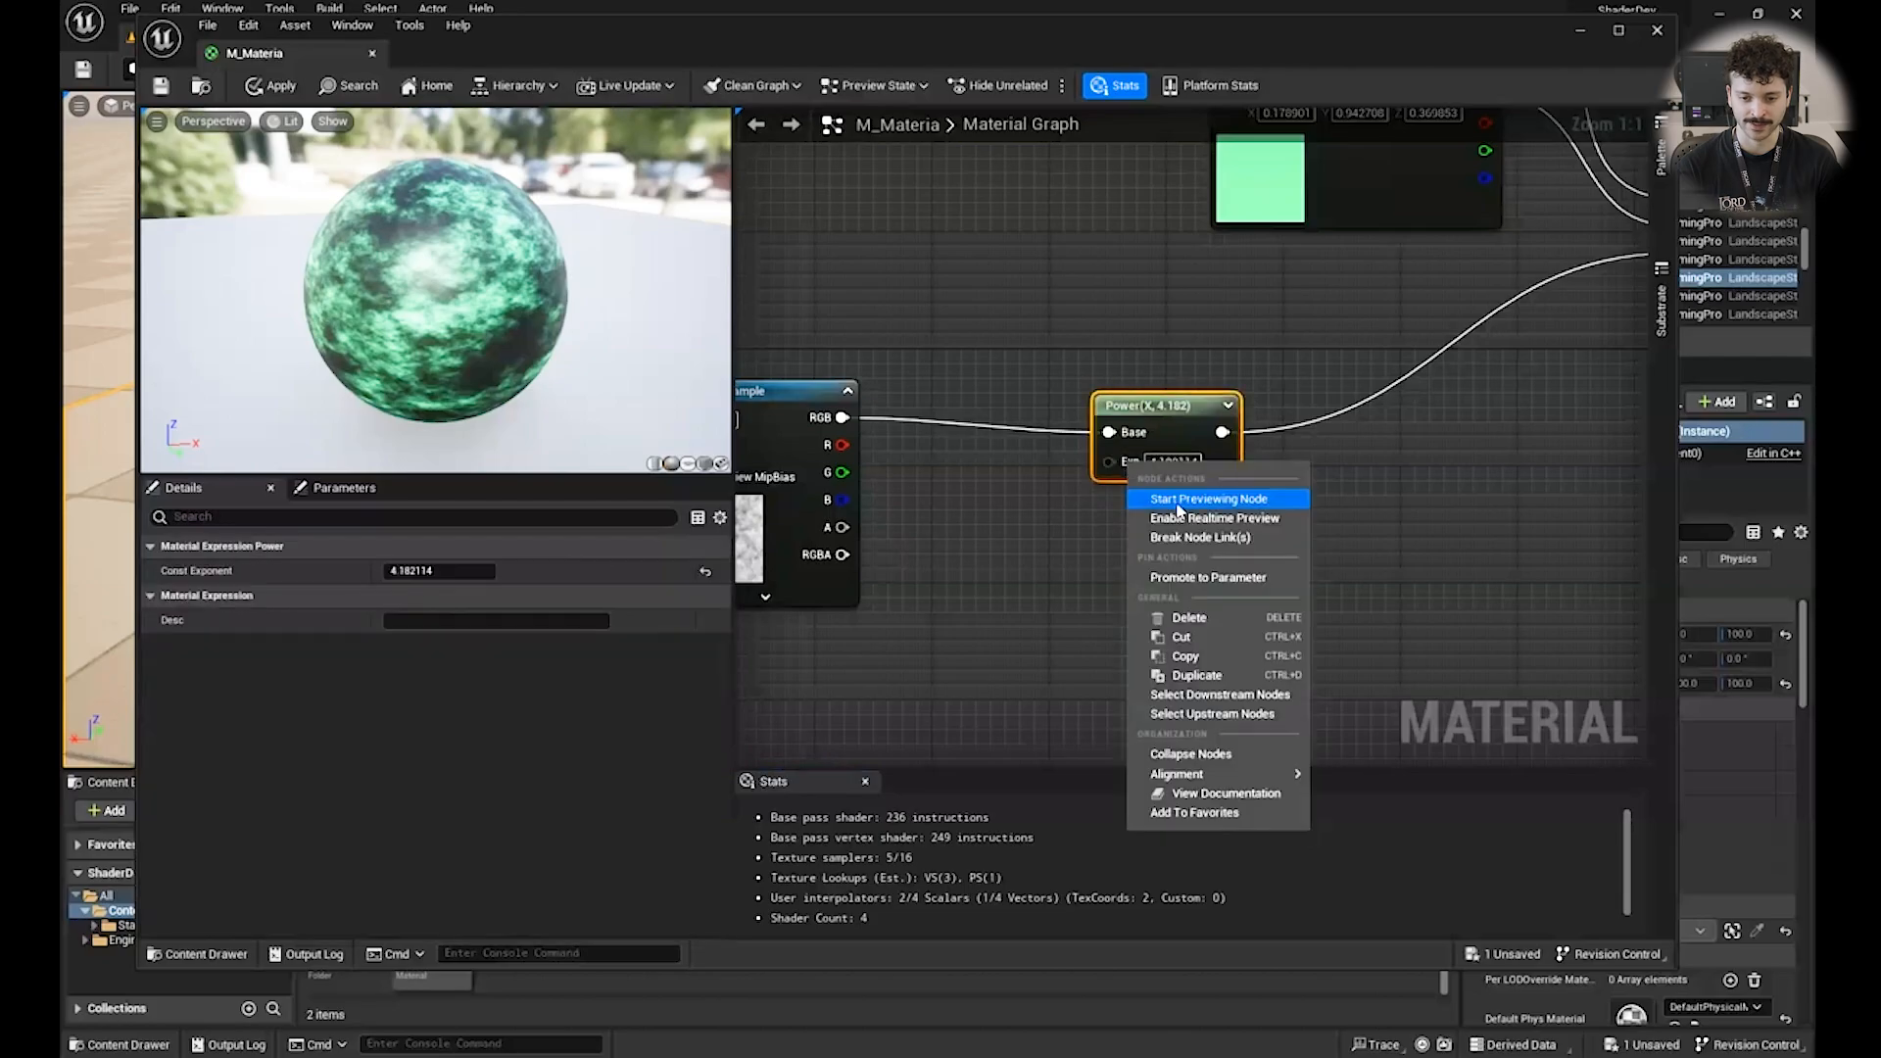
pyautogui.click(1197, 578)
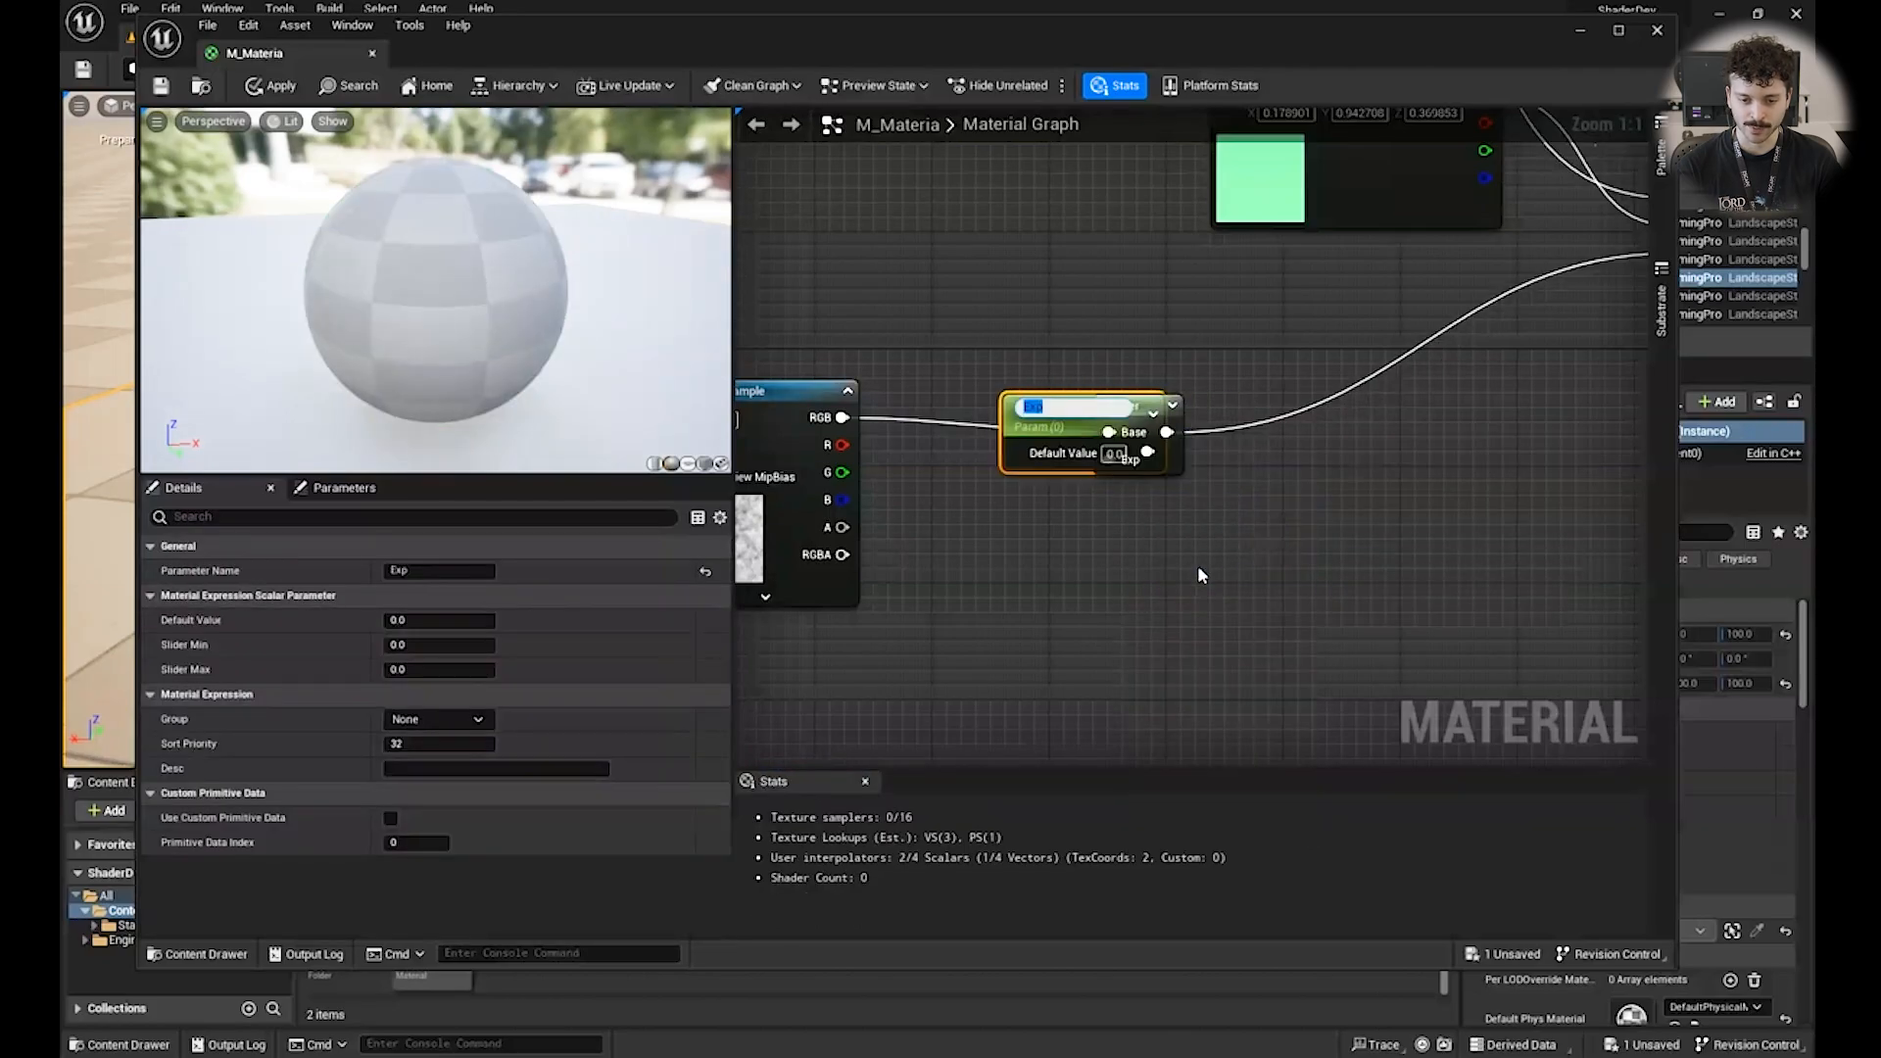
pyautogui.write('Cons')
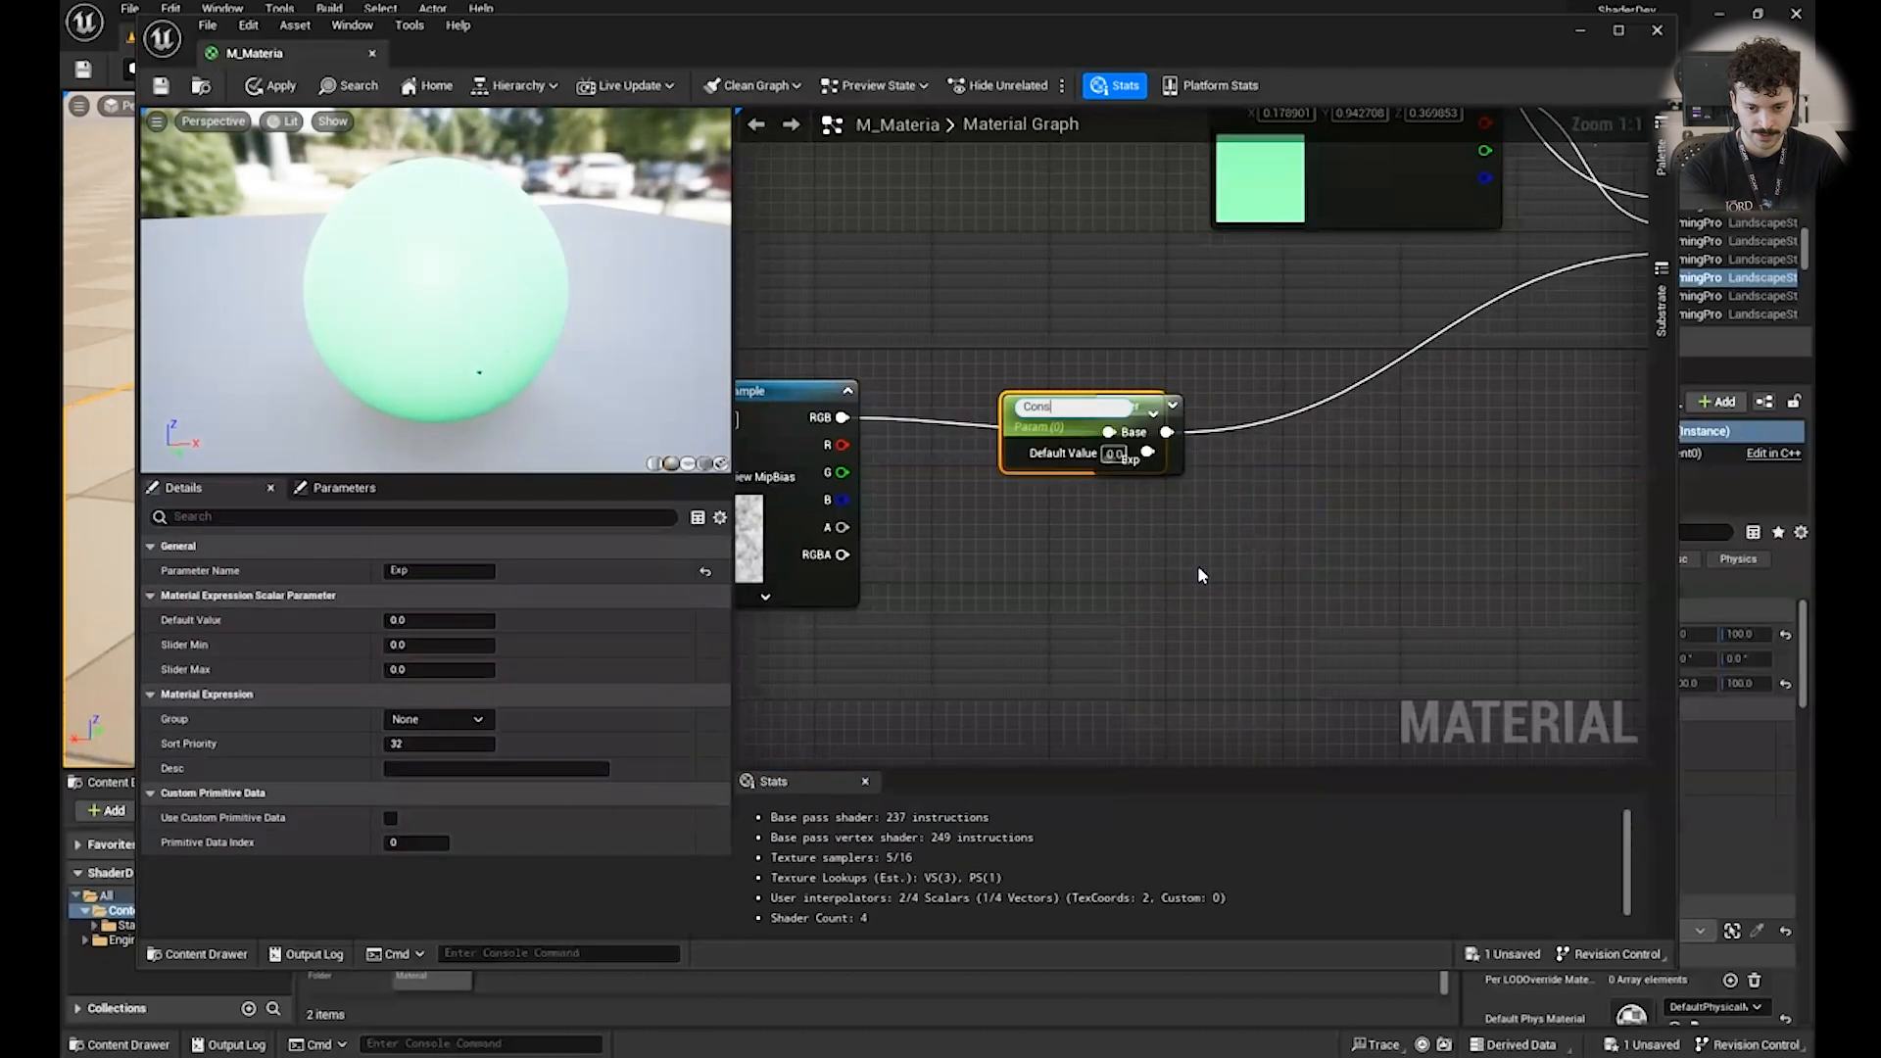
pyautogui.write('trast')
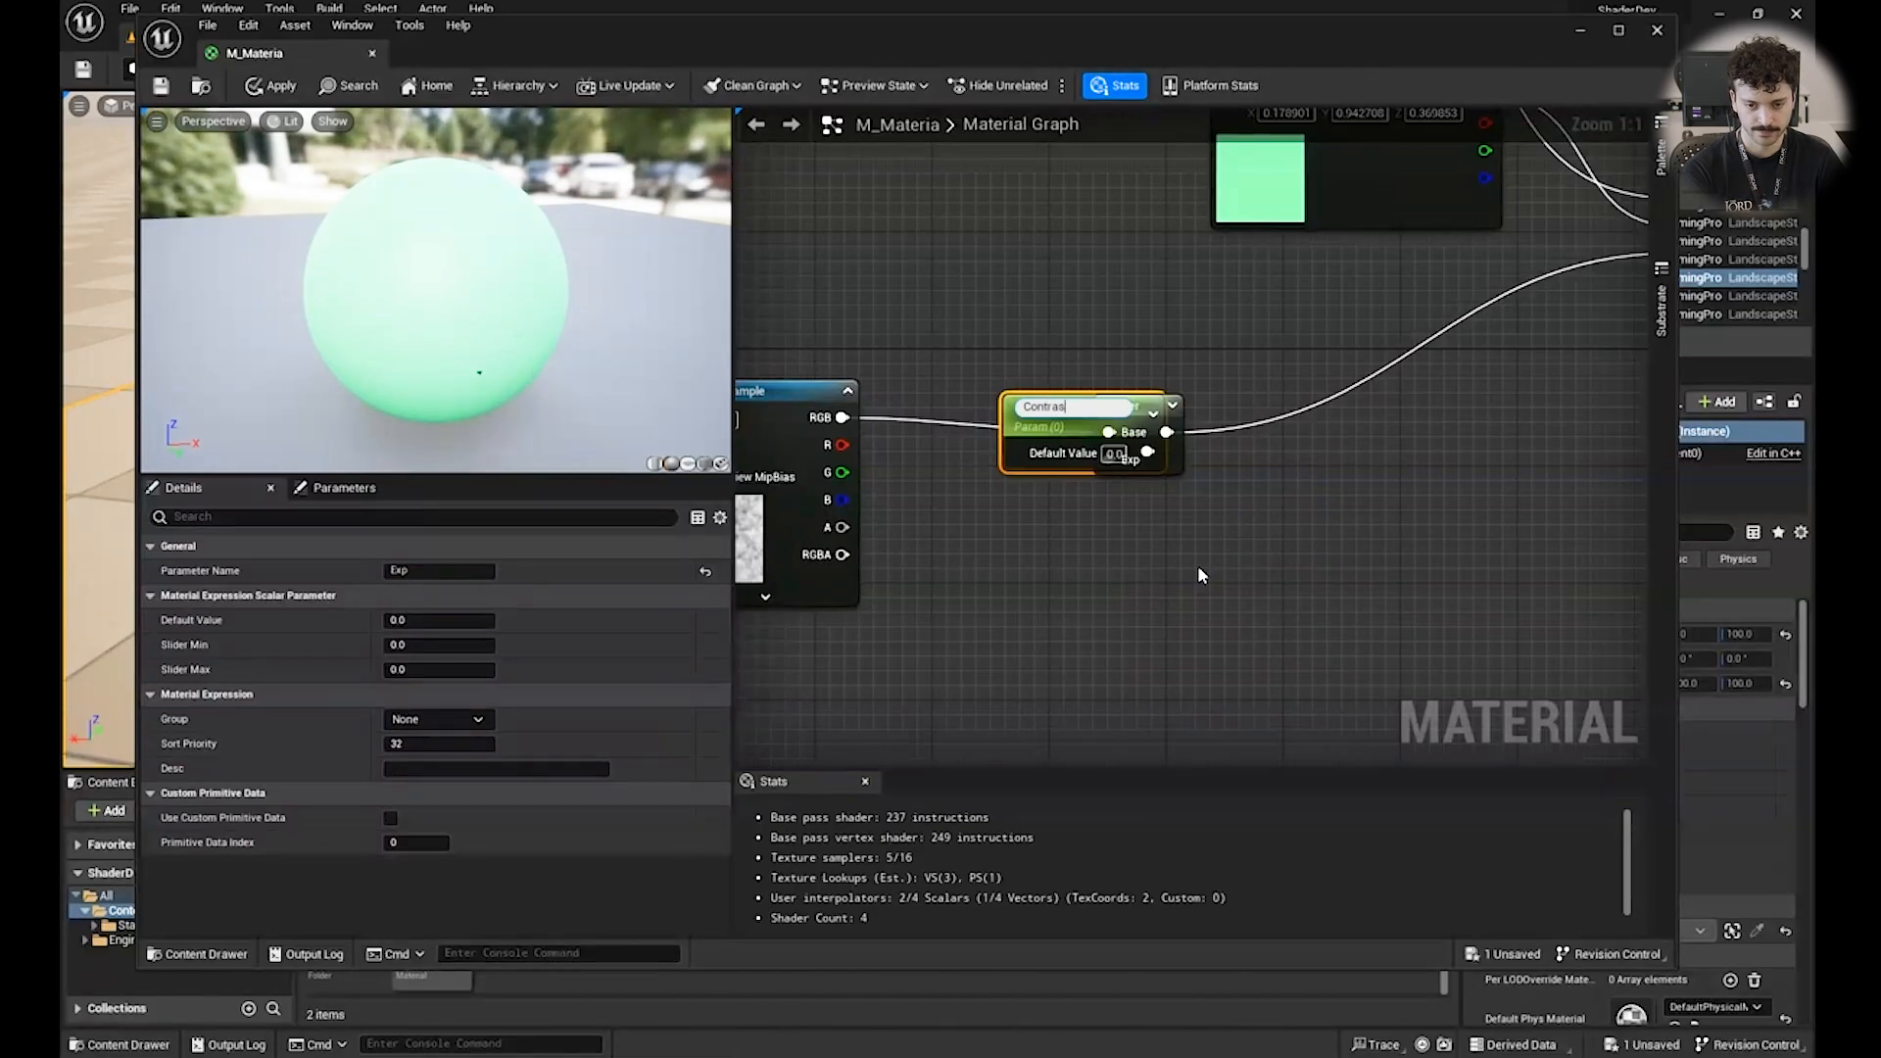
pyautogui.press('Return')
# Place the Contrast parameter node clear of the Power node, just below it.
pyautogui.moveTo(1073, 421); pyautogui.dragTo(1031, 518)
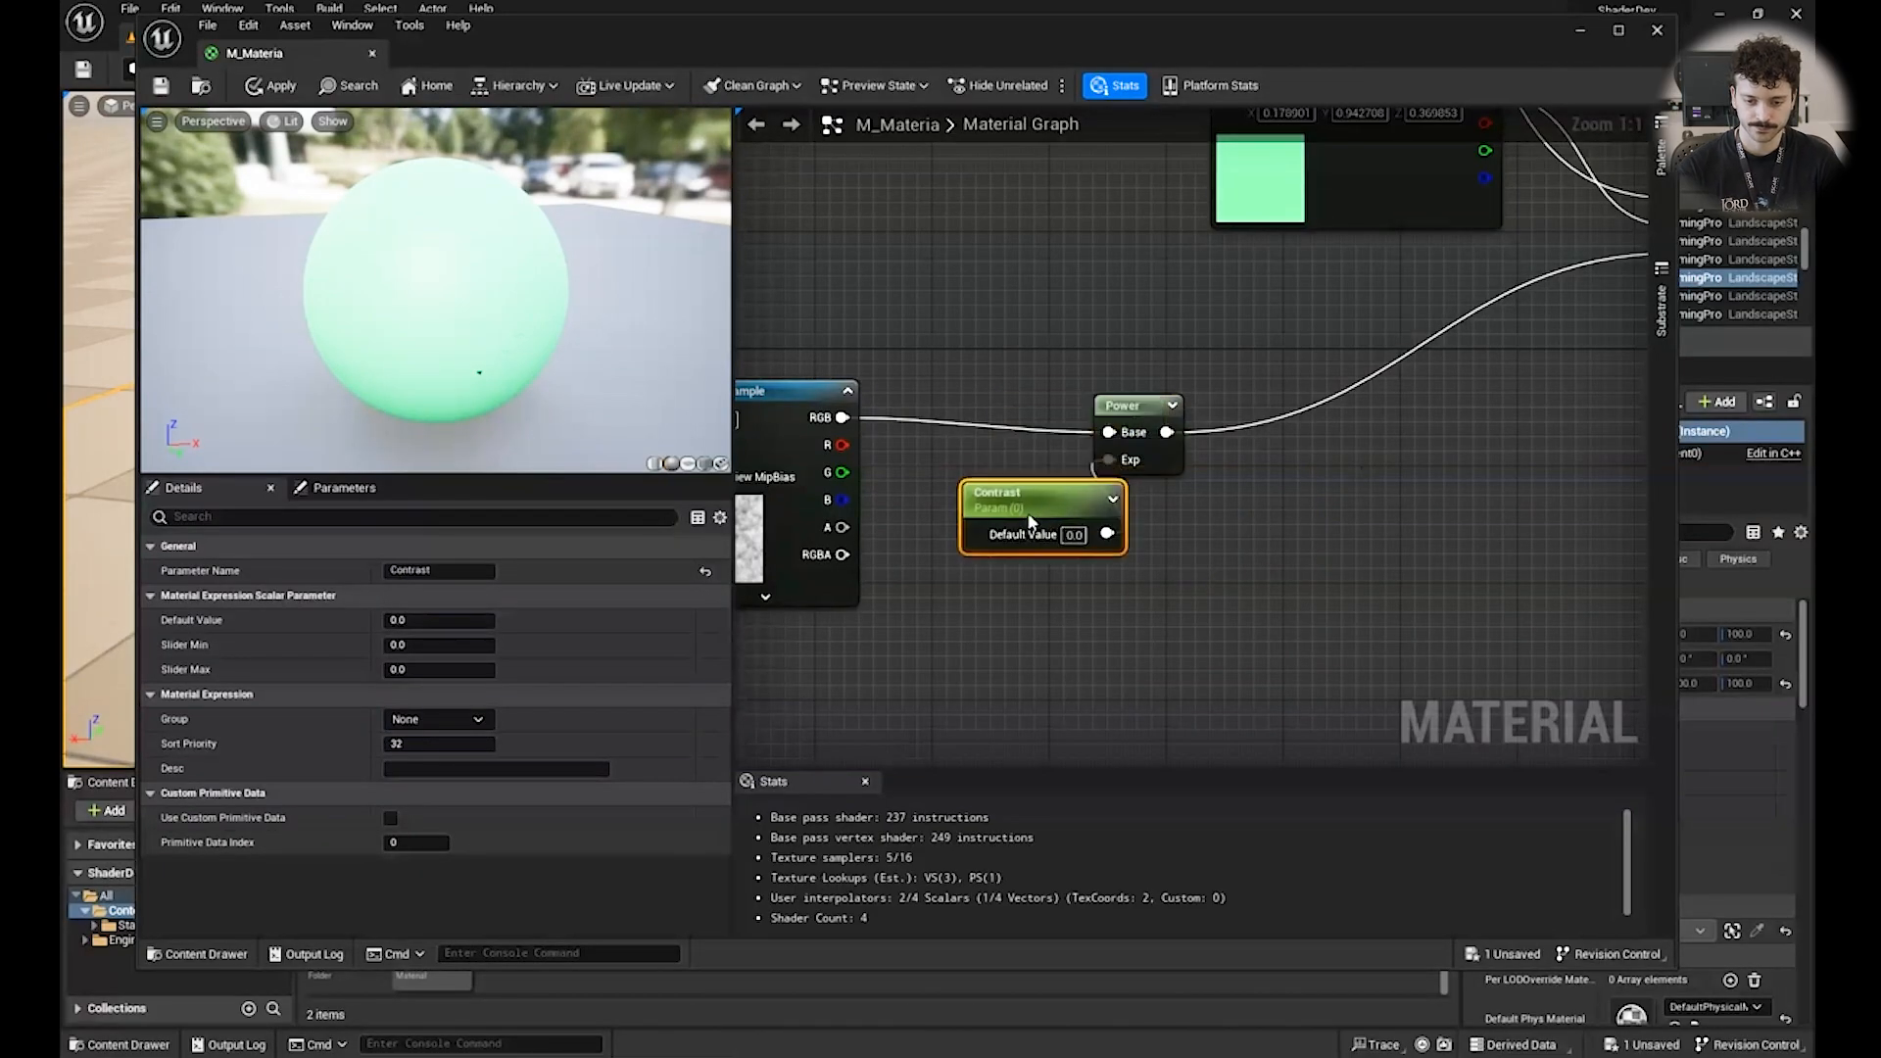
pyautogui.click(1272, 584)
pyautogui.click(366, 492)
pyautogui.click(1049, 514)
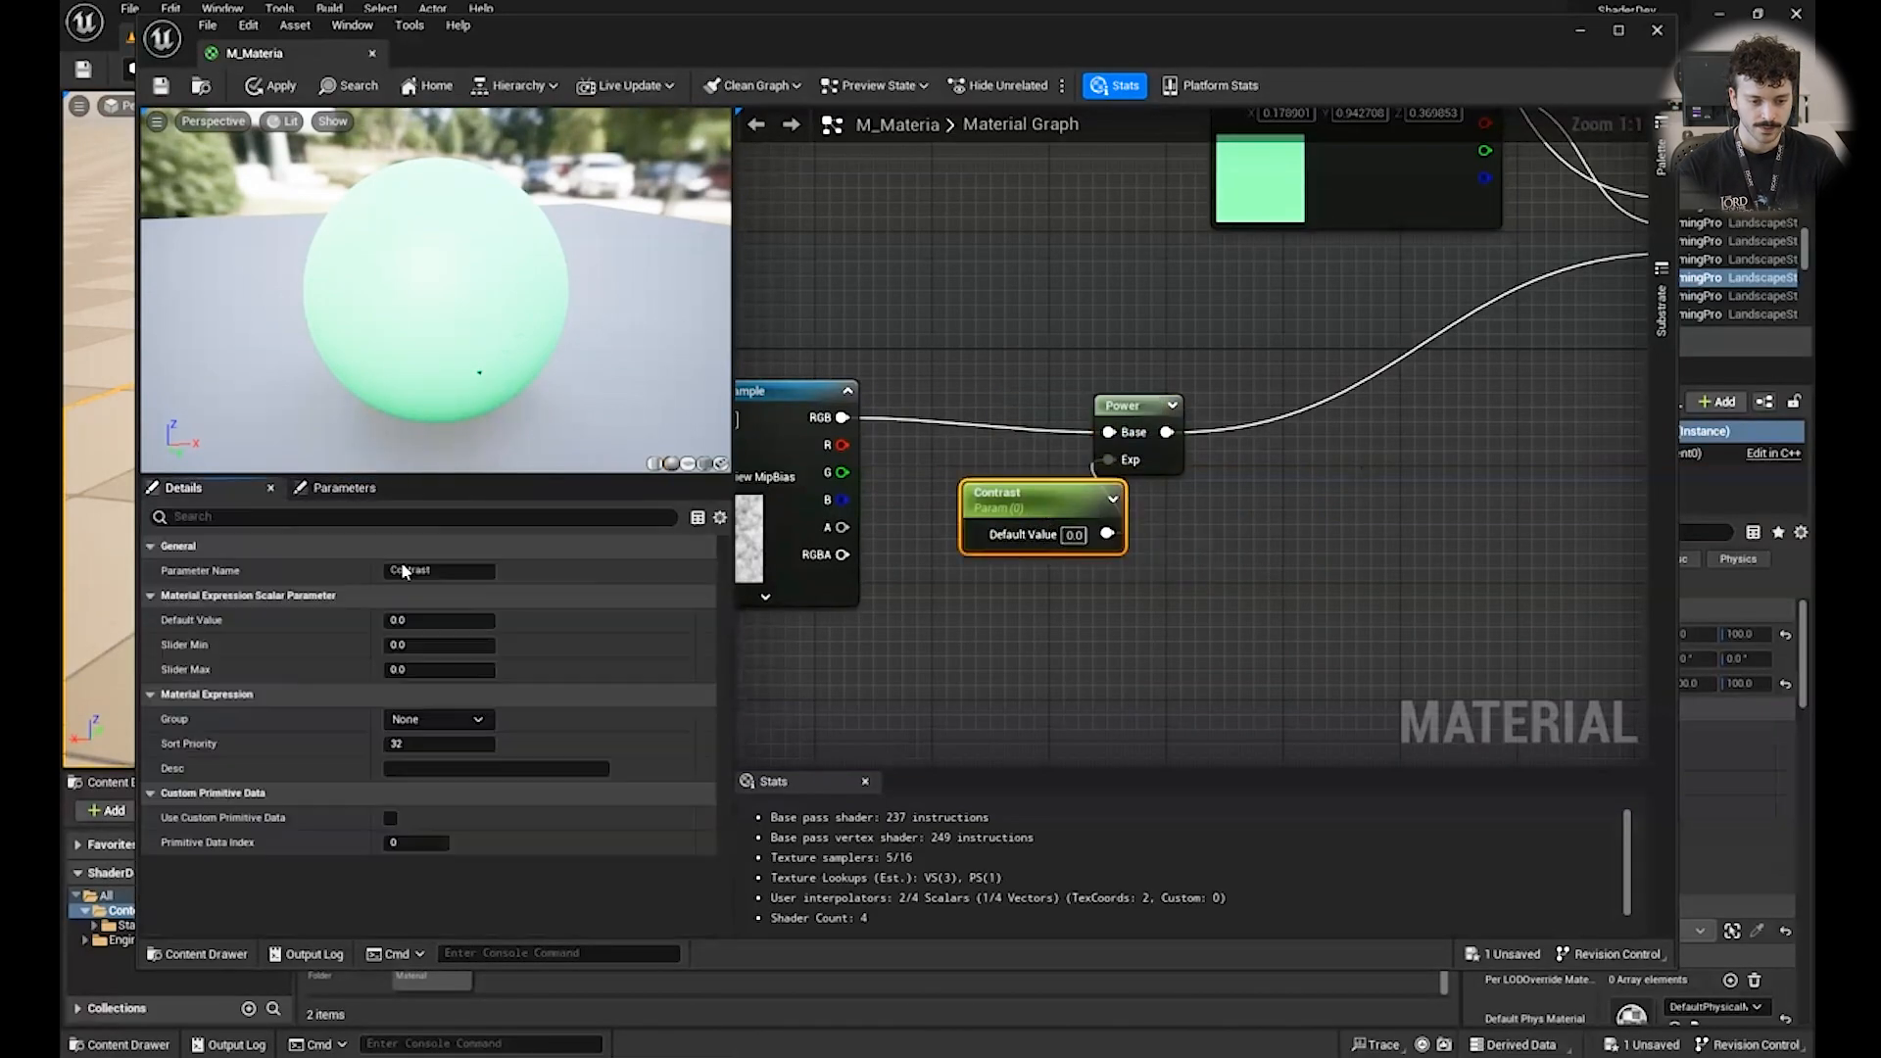
pyautogui.moveTo(1067, 515); pyautogui.dragTo(1098, 555)
# Set the Contrast parameter to about 3.06 in the material's parameter list and save M_Materia.
pyautogui.click(319, 490)
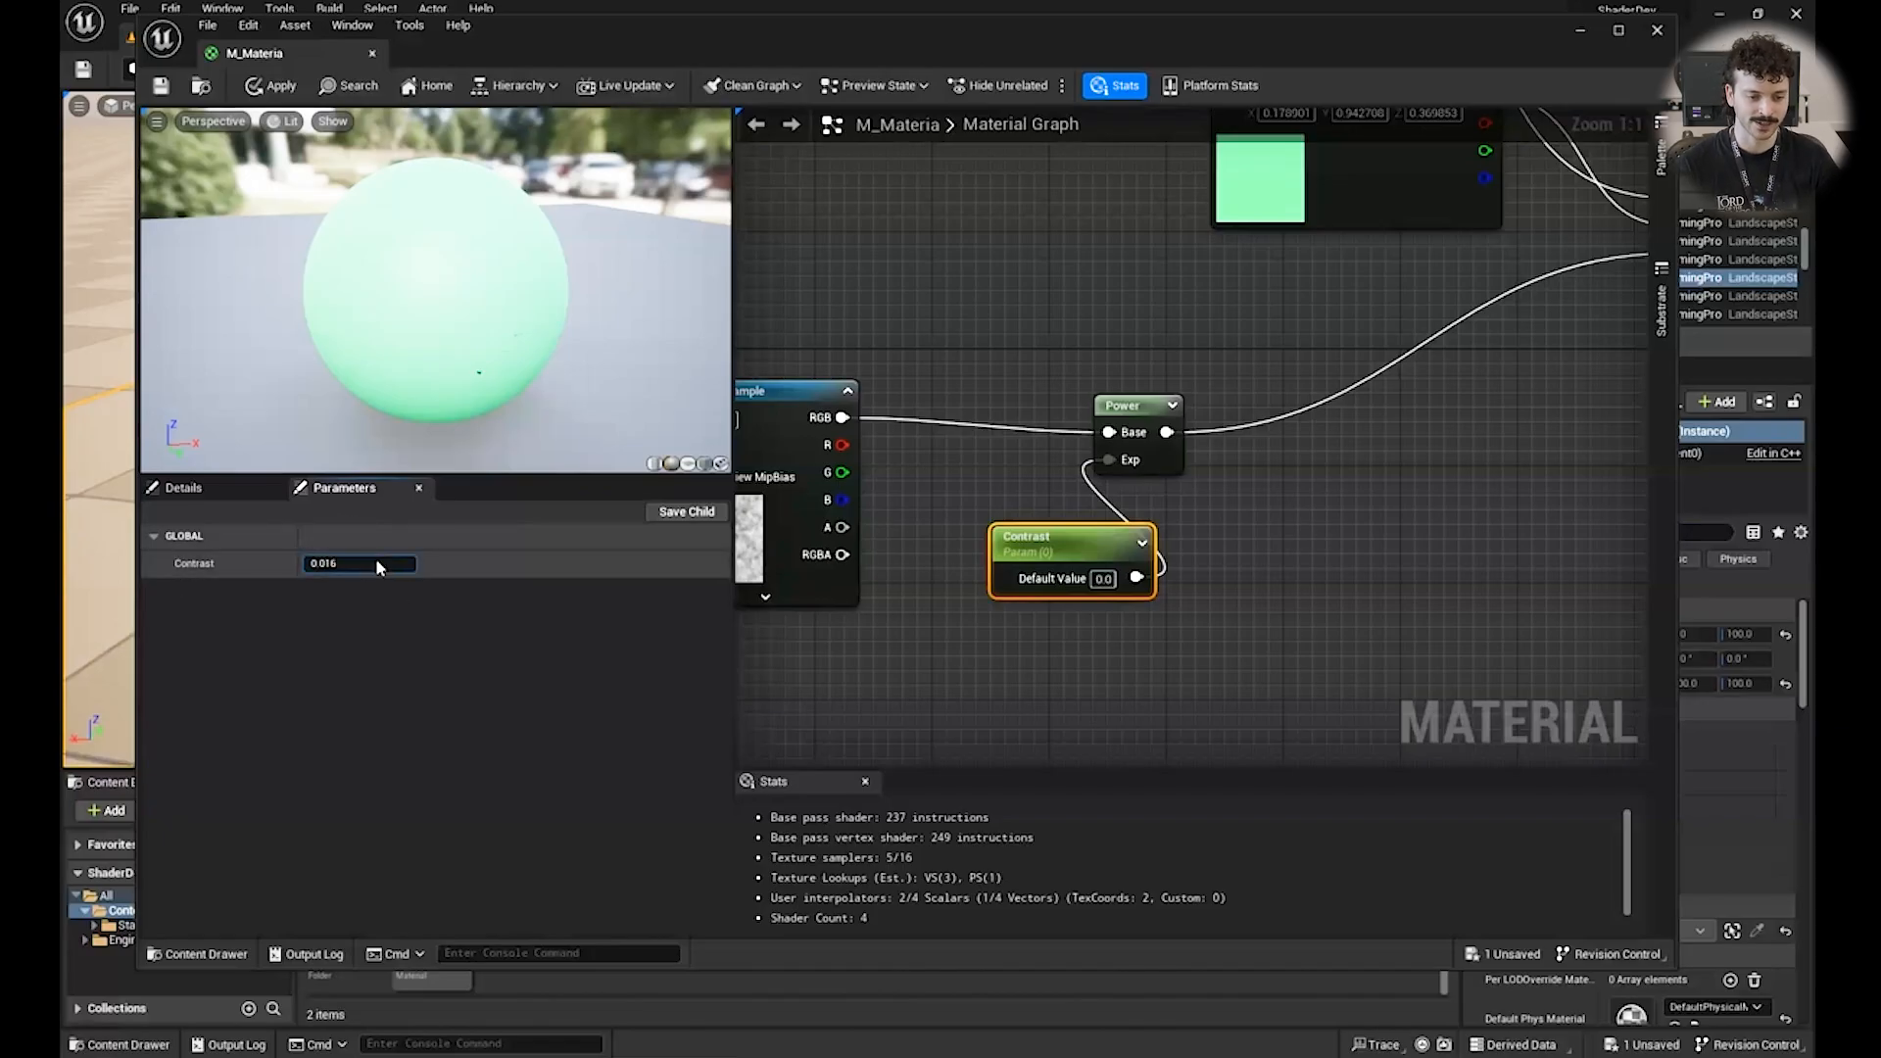
pyautogui.moveTo(346, 563)
pyautogui.mouseDown()
pyautogui.moveTo(431, 576)
pyautogui.moveTo(363, 564)
pyautogui.mouseUp()
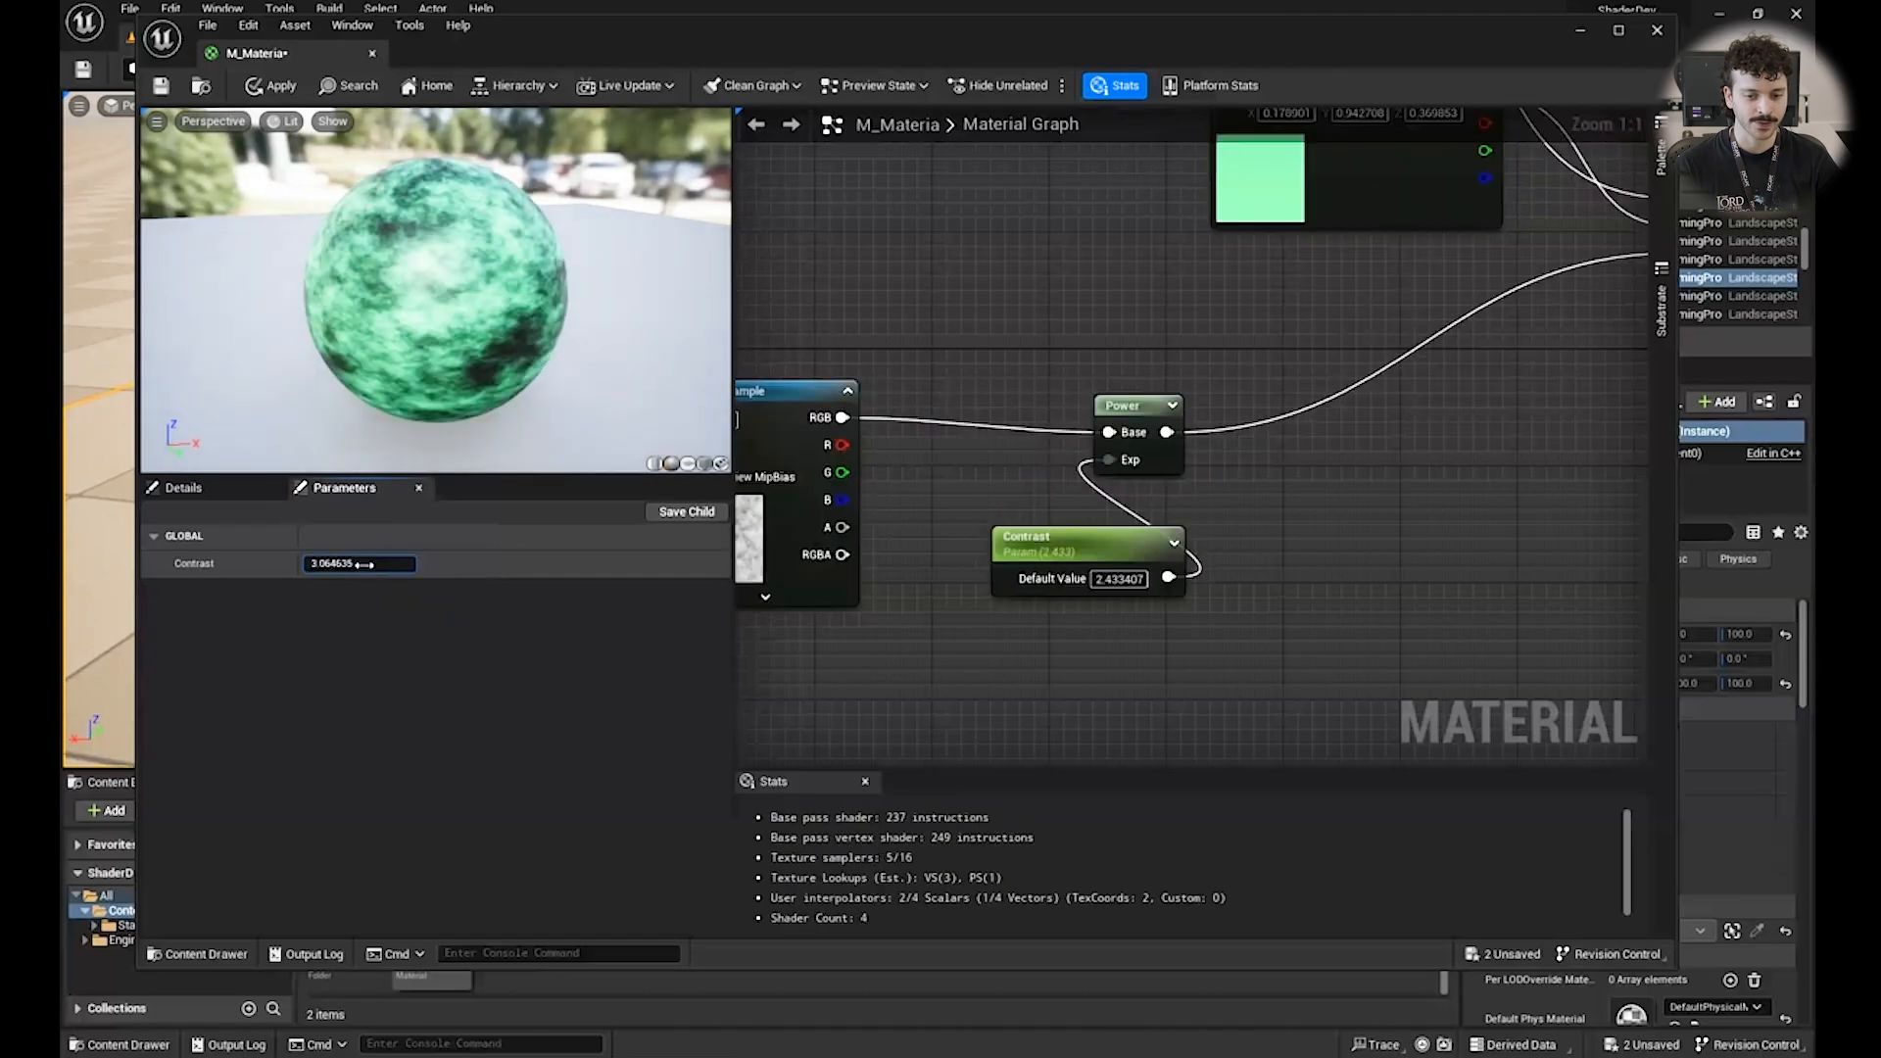
pyautogui.moveTo(1048, 206); pyautogui.dragTo(1134, 157, button='right')
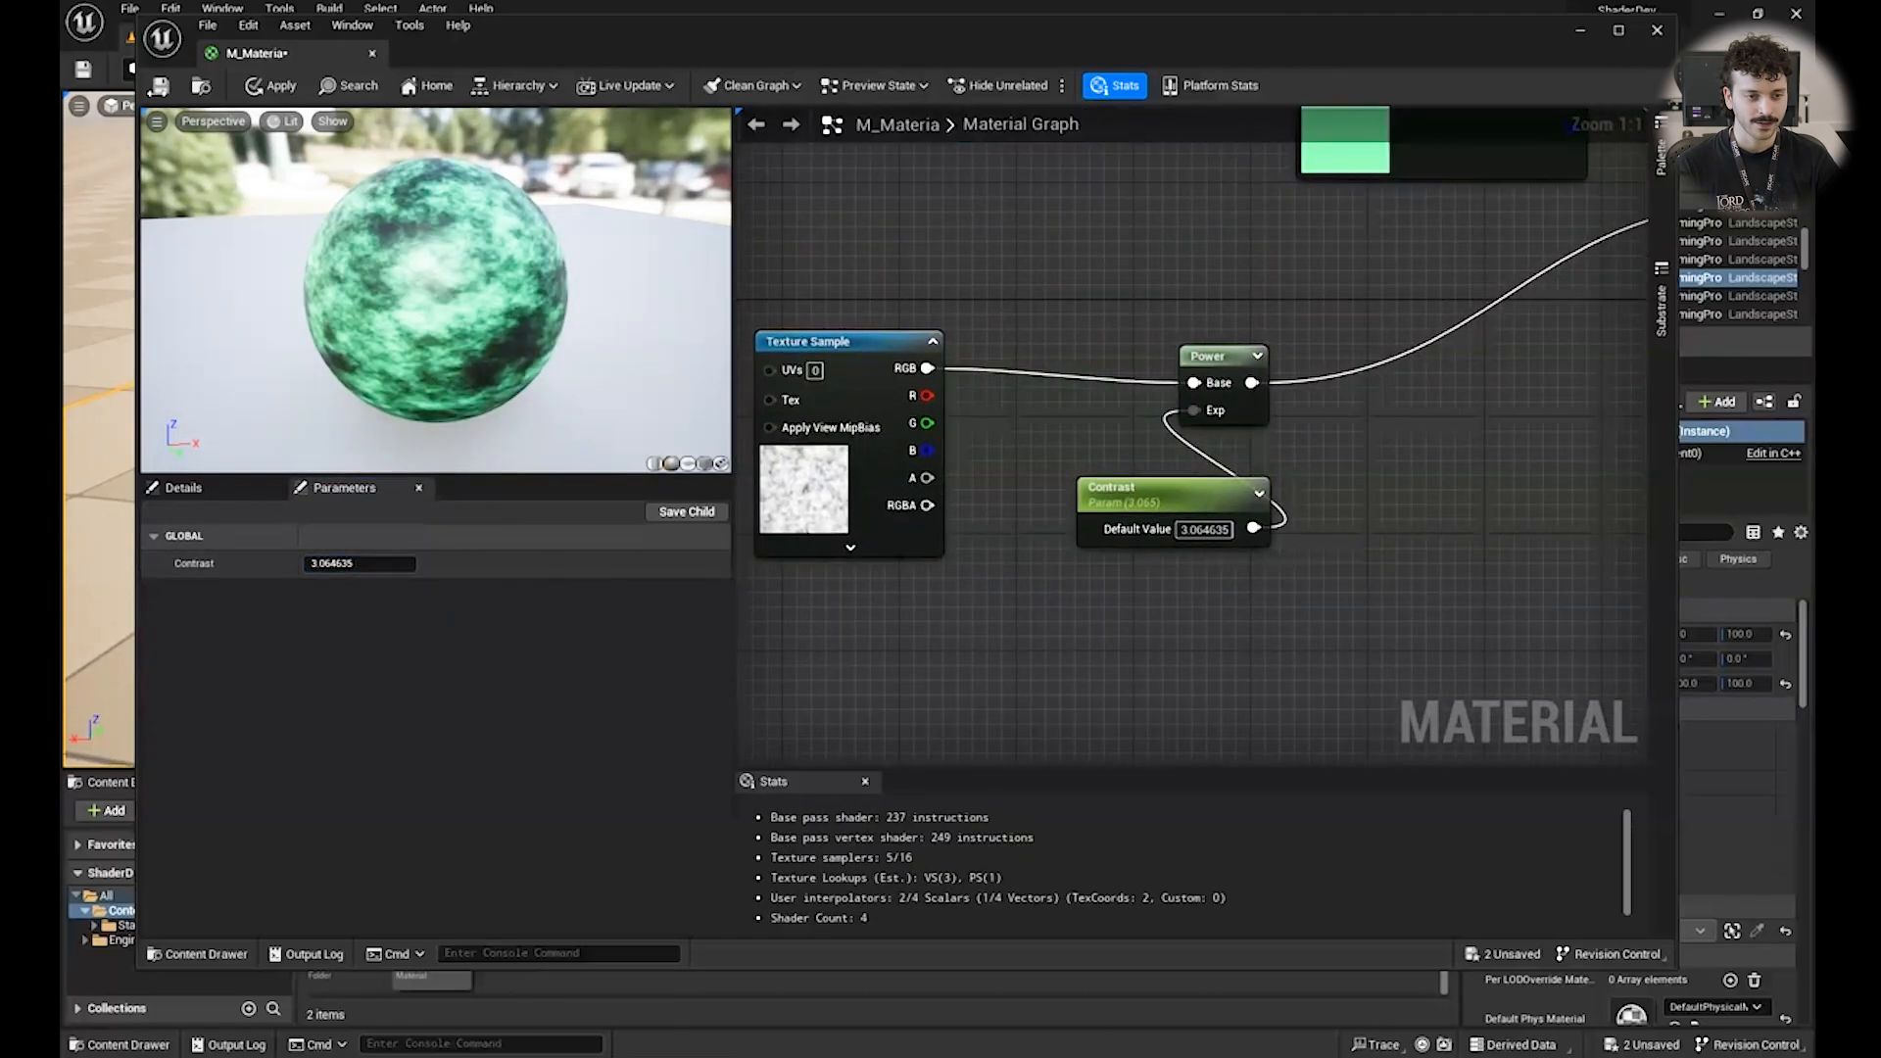
pyautogui.click(158, 86)
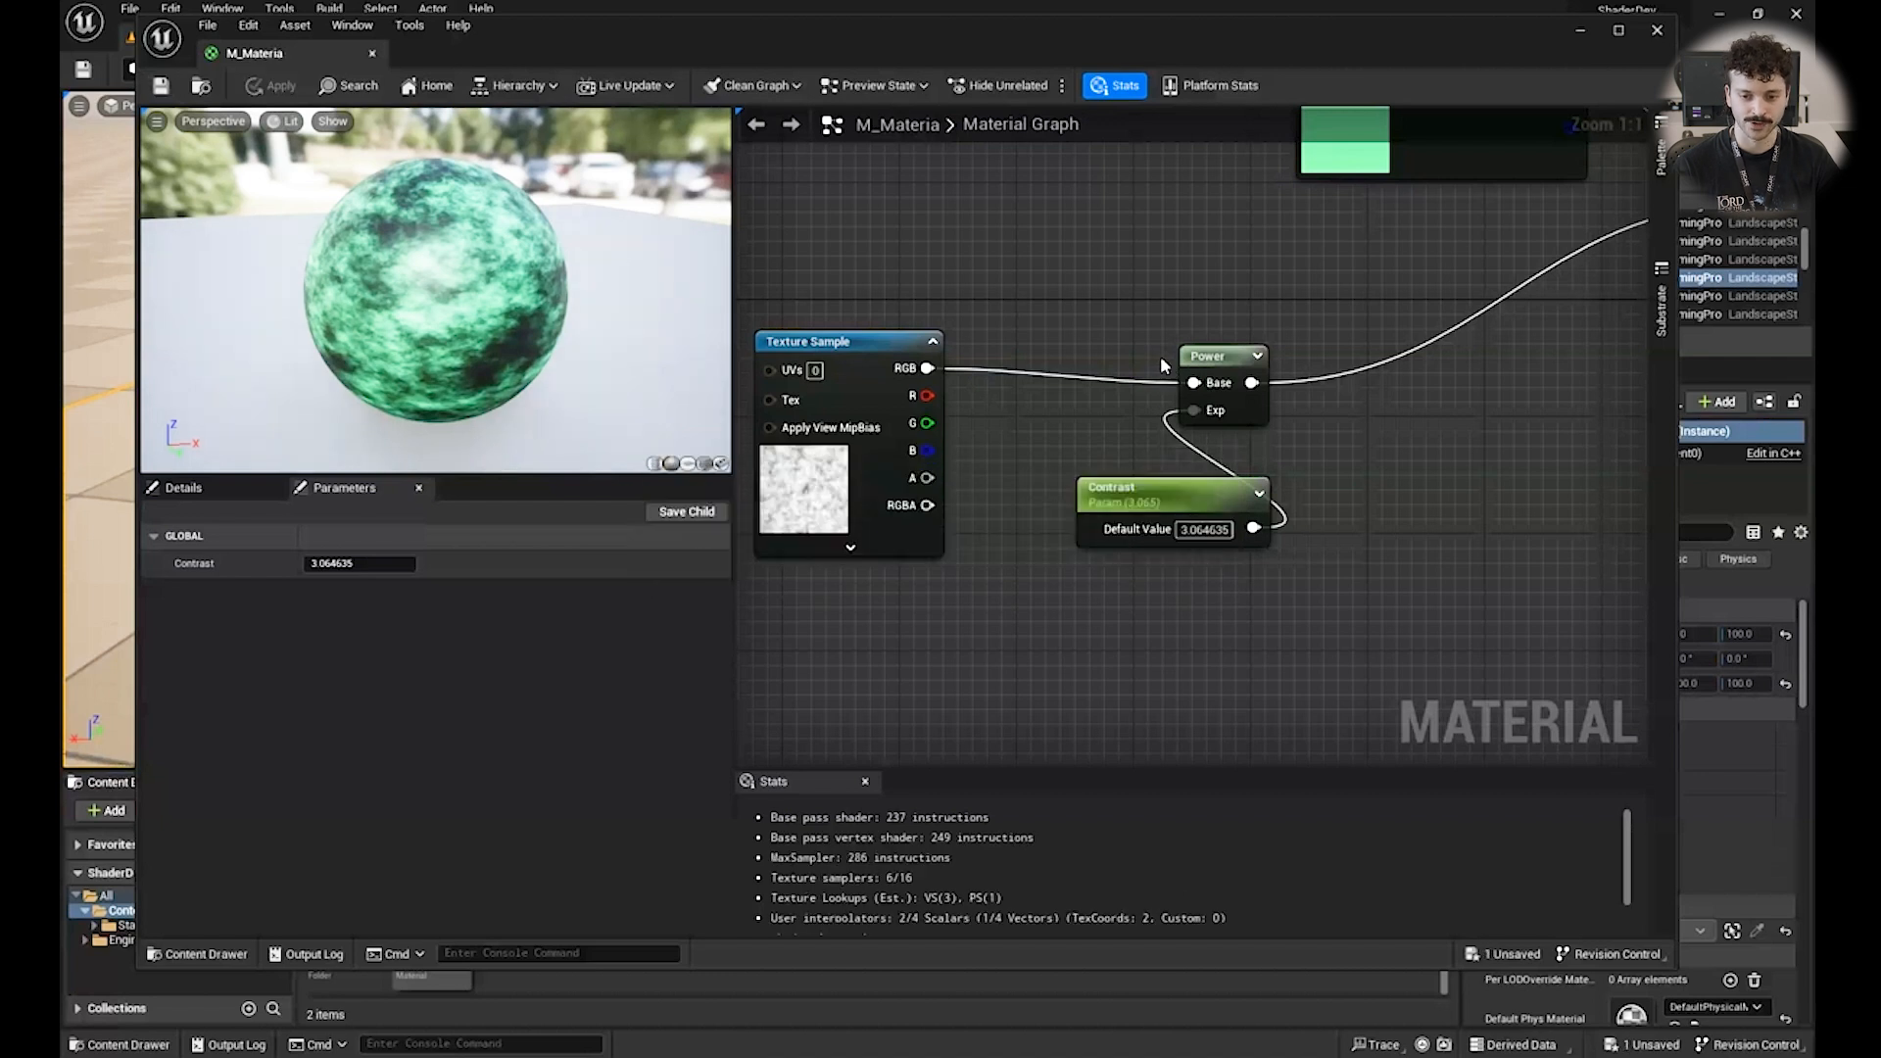
pyautogui.click(1158, 490)
pyautogui.scroll(-4, 1343, 368)
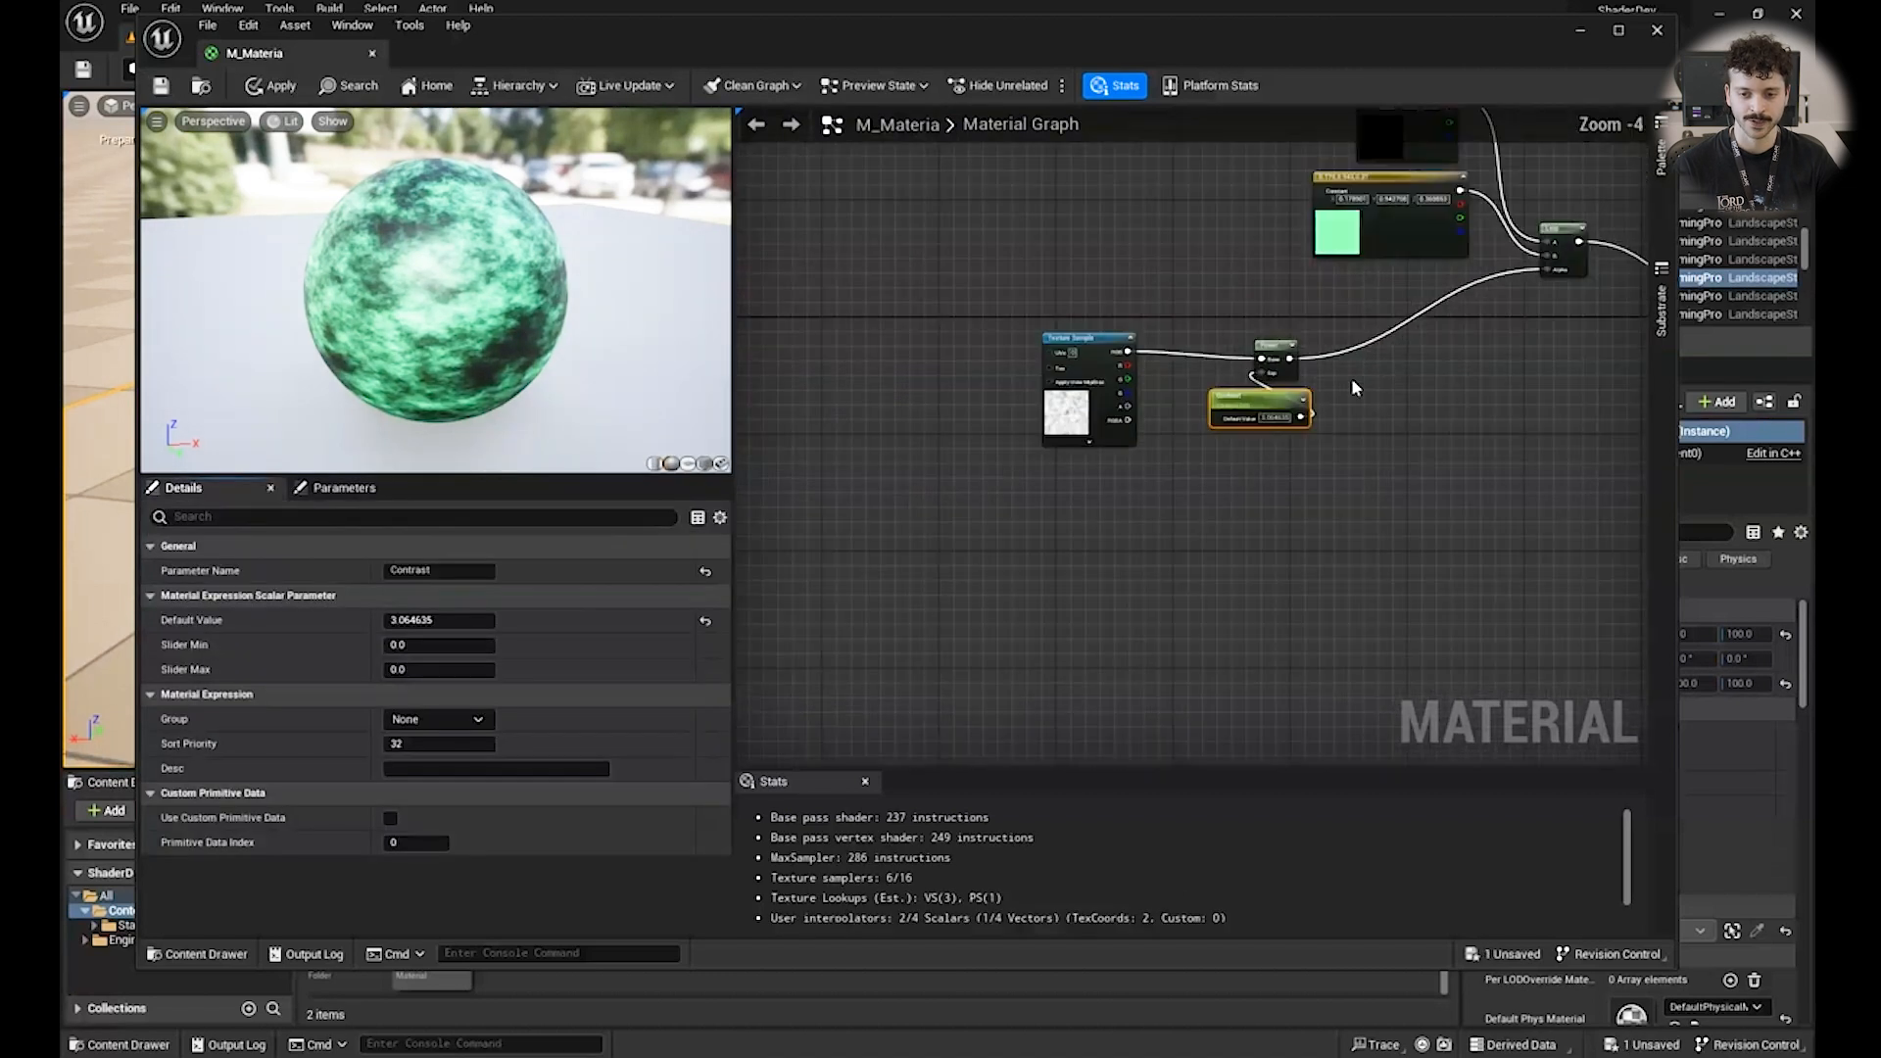
pyautogui.click(348, 488)
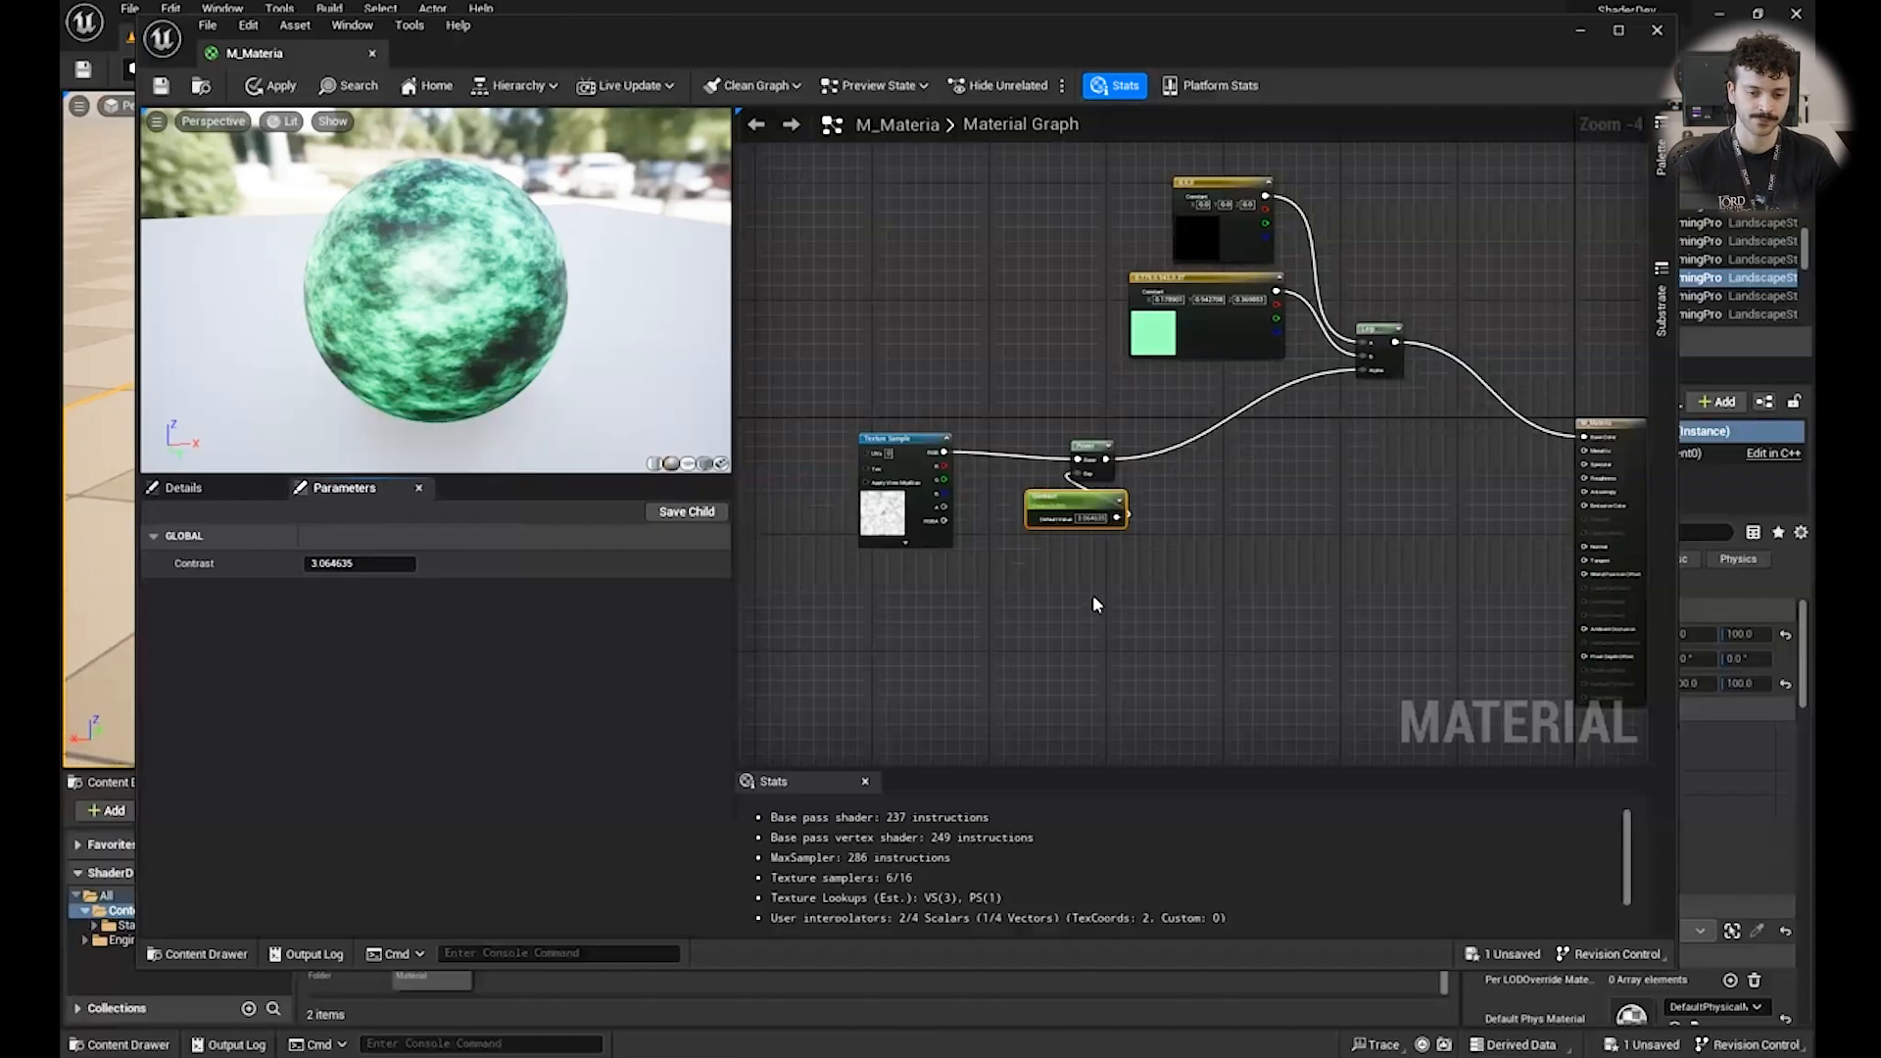
pyautogui.moveTo(1093, 600); pyautogui.dragTo(1131, 558, button='right')
pyautogui.moveTo(956, 417); pyautogui.dragTo(940, 417)
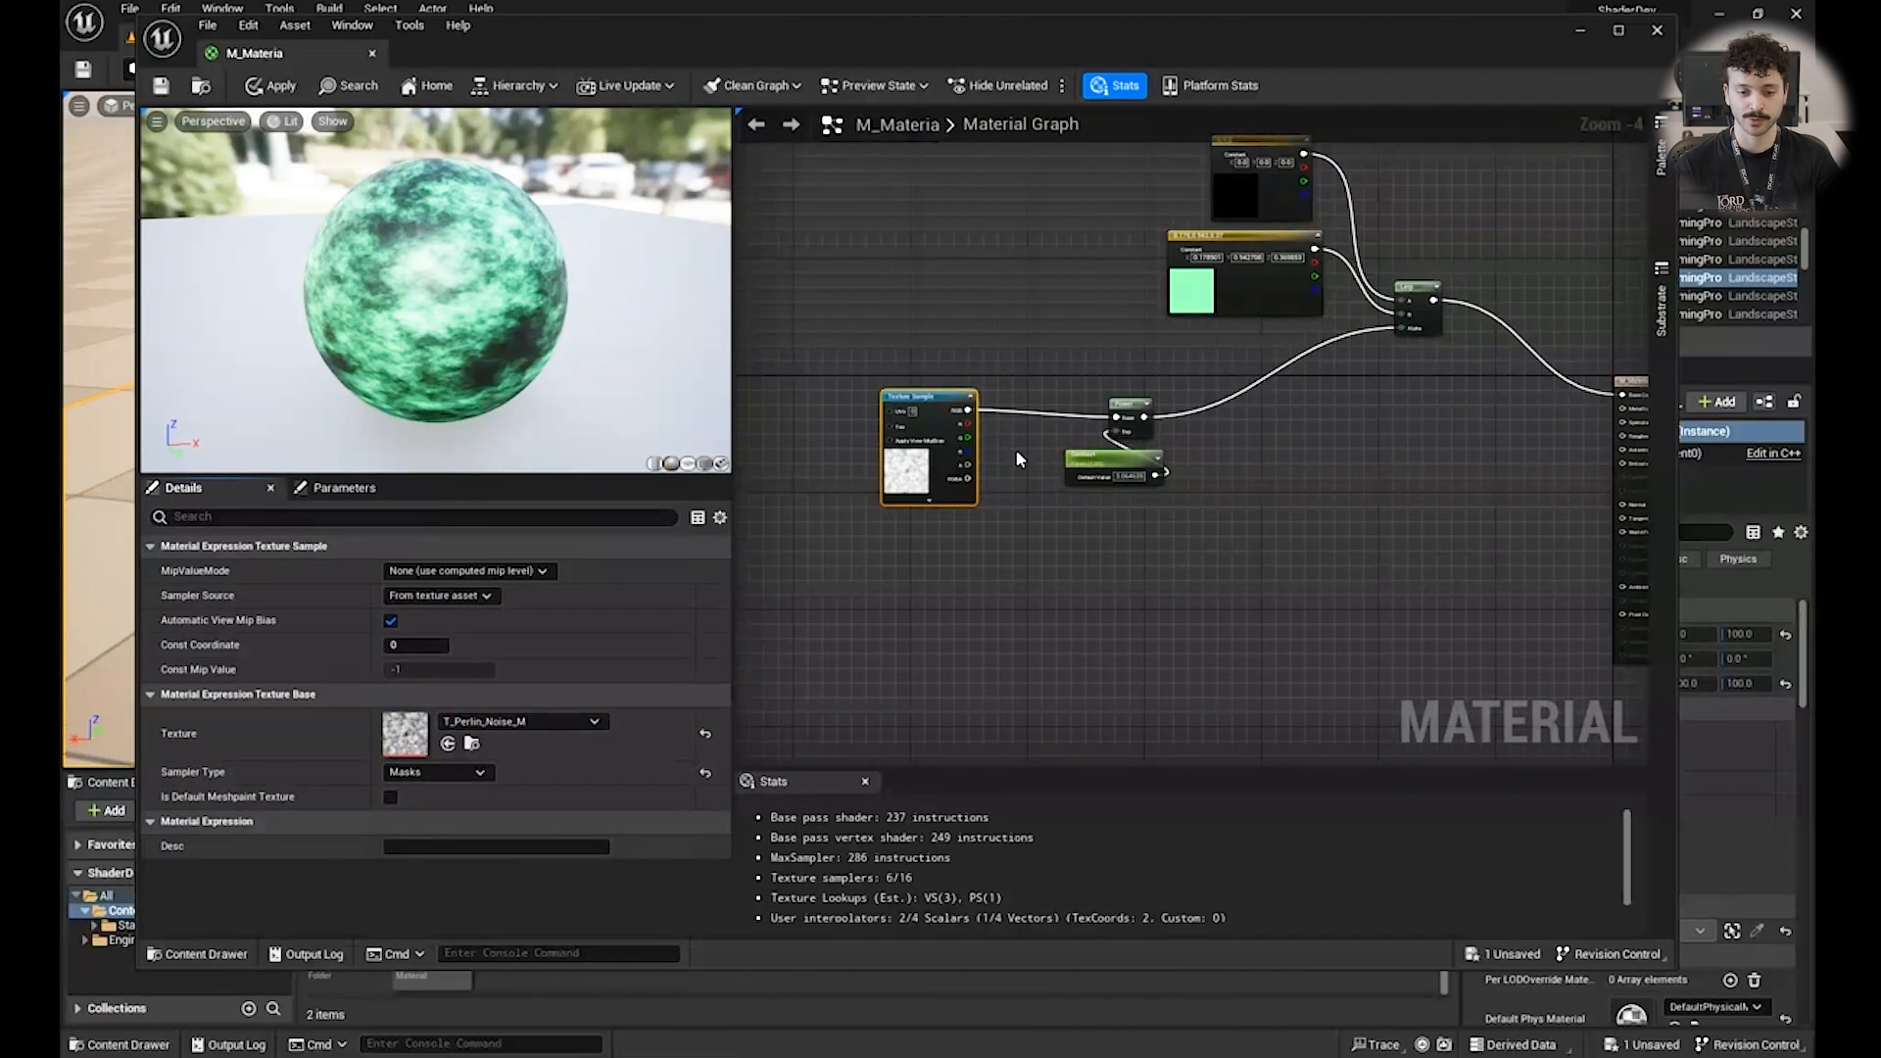
pyautogui.scroll(3, 1009, 449)
pyautogui.moveTo(1022, 408); pyautogui.dragTo(1097, 371, button='right')
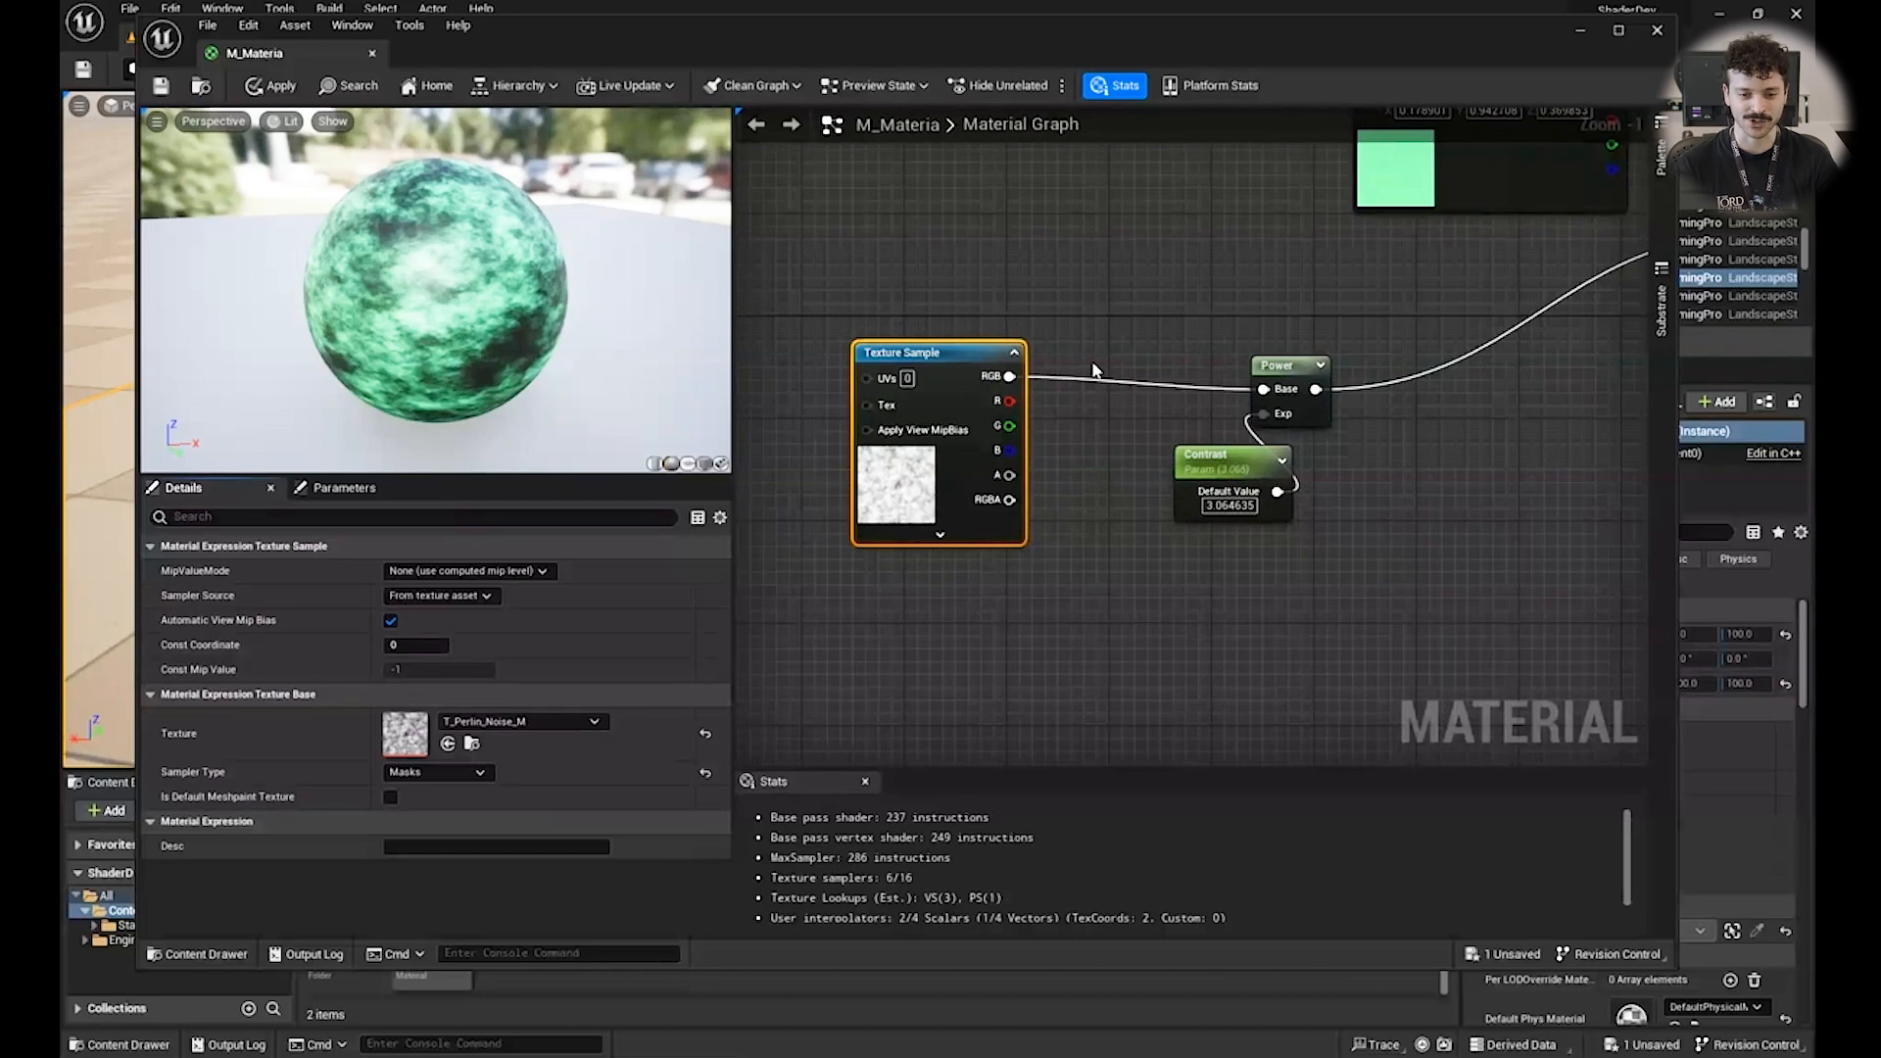
pyautogui.moveTo(1343, 612); pyautogui.dragTo(862, 316)
pyautogui.moveTo(1163, 284); pyautogui.dragTo(1132, 233, button='right')
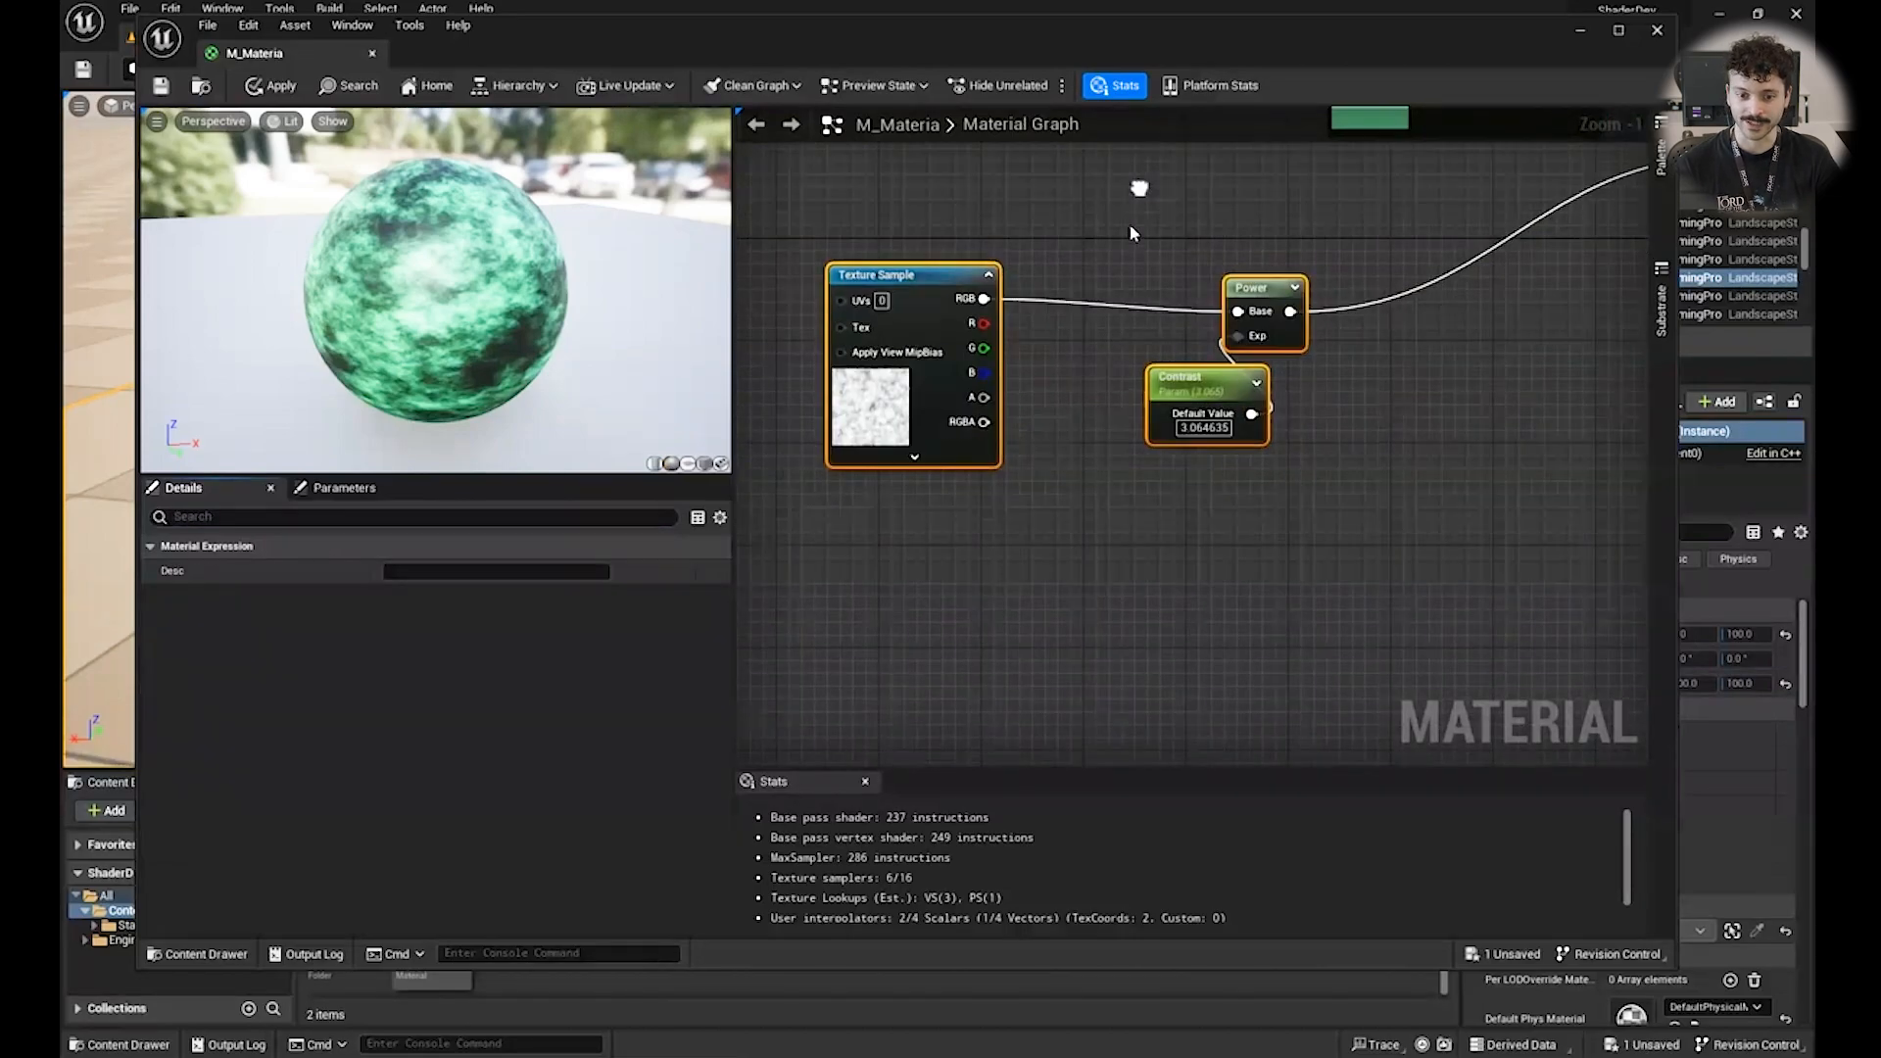
# Duplicate the Perlin noise Texture Sample node and place the copy below the original.
pyautogui.click(919, 462)
pyautogui.hotkey('ctrl', 'd')
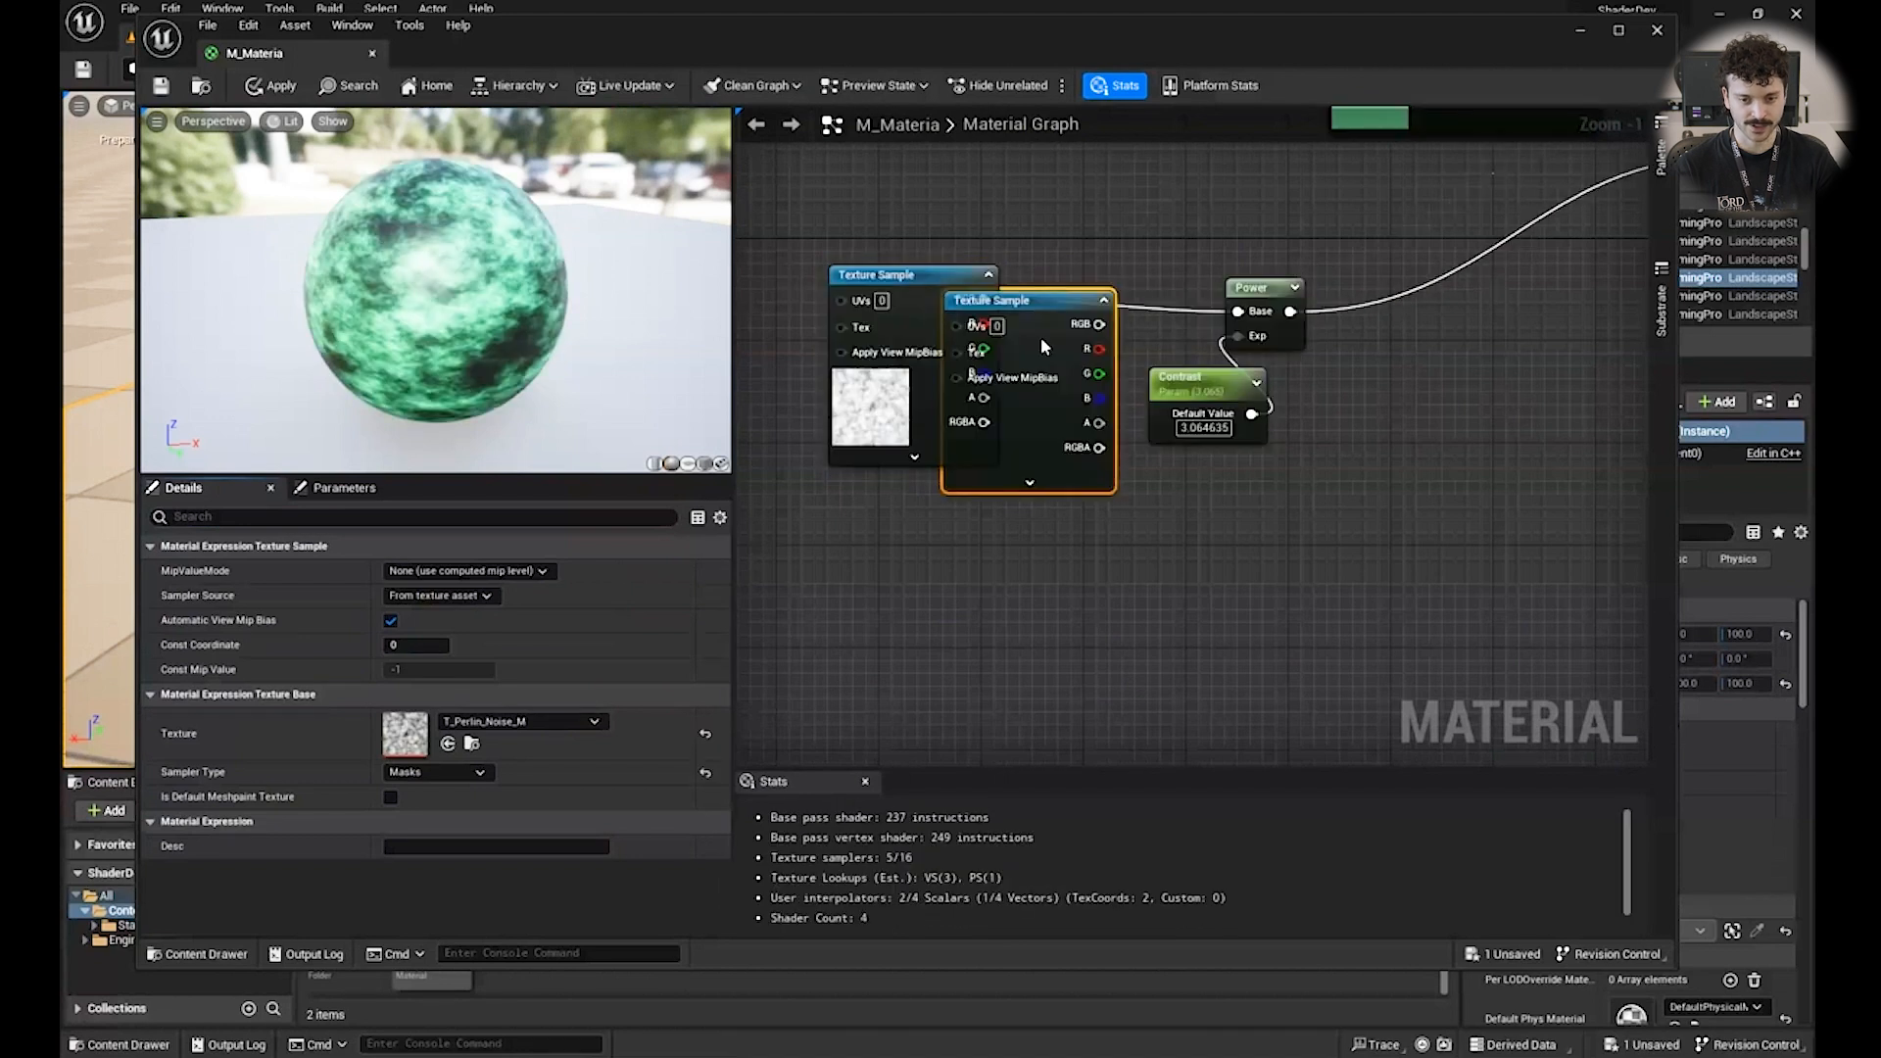
pyautogui.moveTo(1065, 374); pyautogui.dragTo(1039, 631)
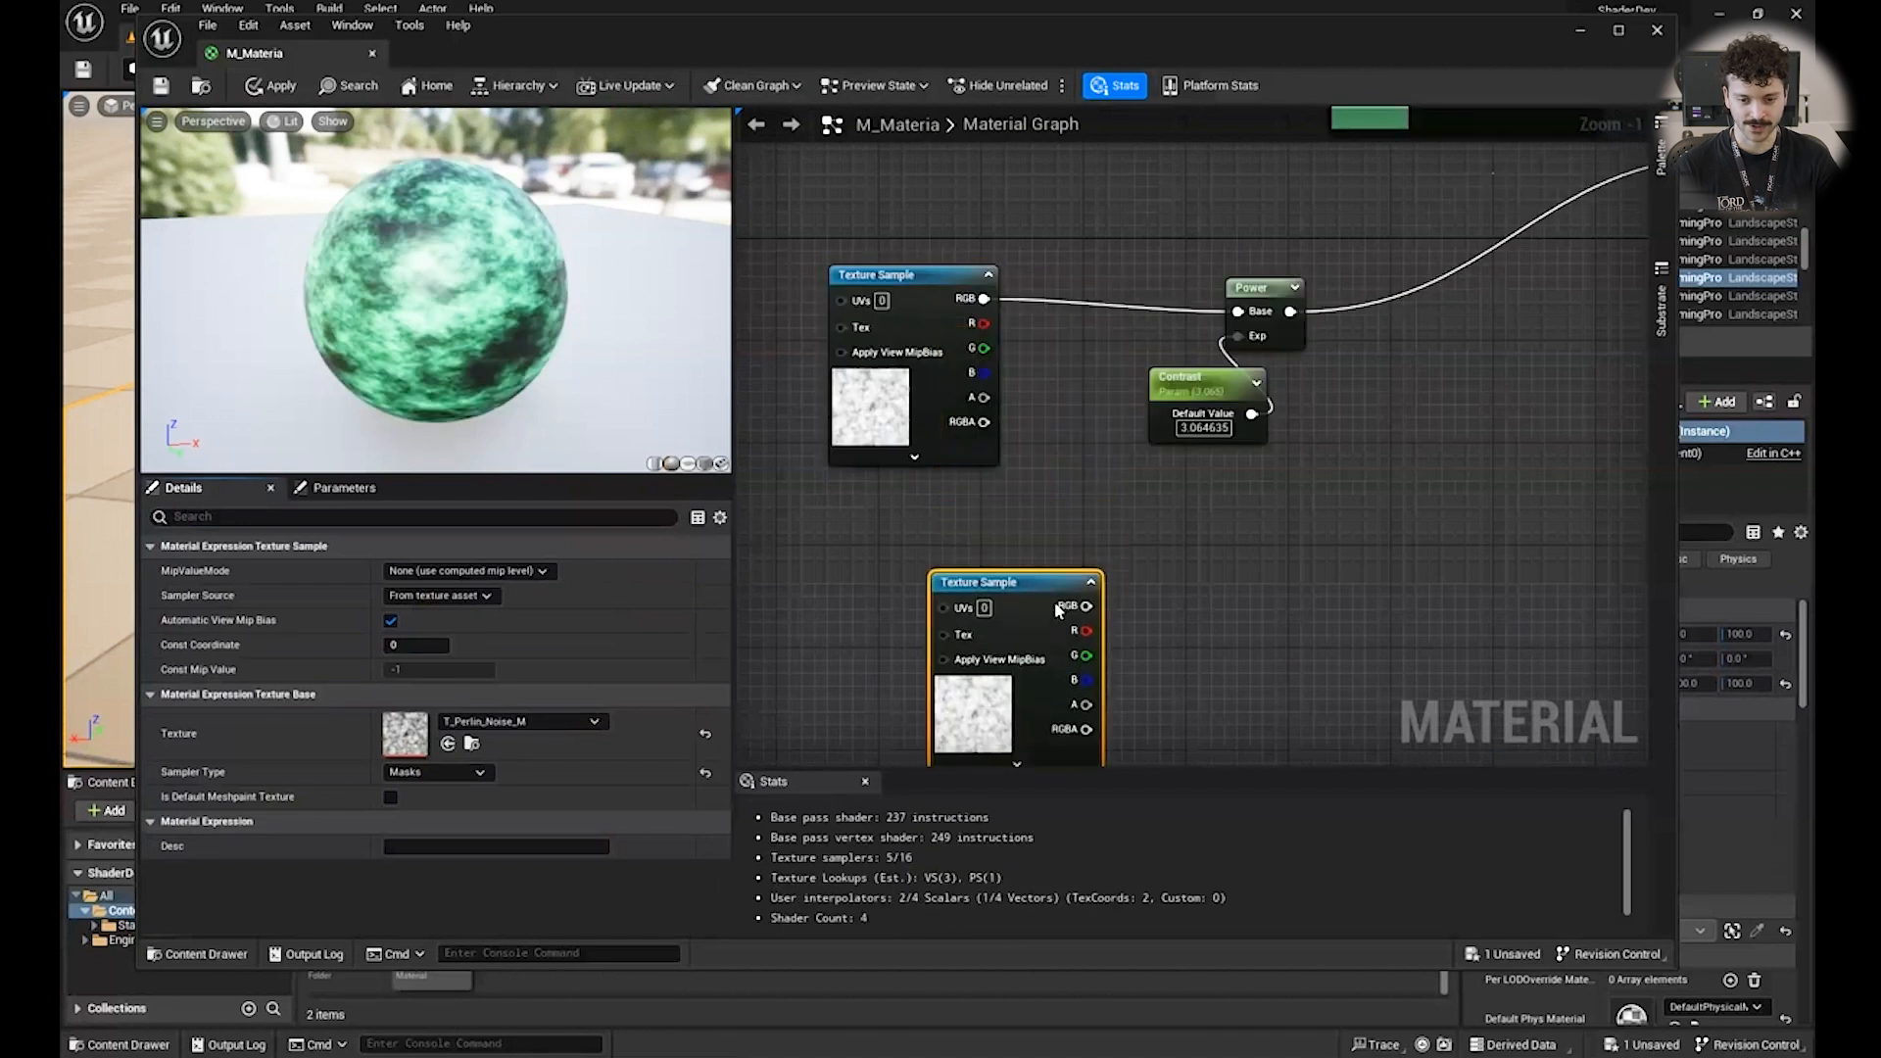
# Search the textures for noise and assign OffsetNoiseDistanceFields_ForNormals to the duplicated Texture Sample.
pyautogui.click(468, 725)
pyautogui.write('noise')
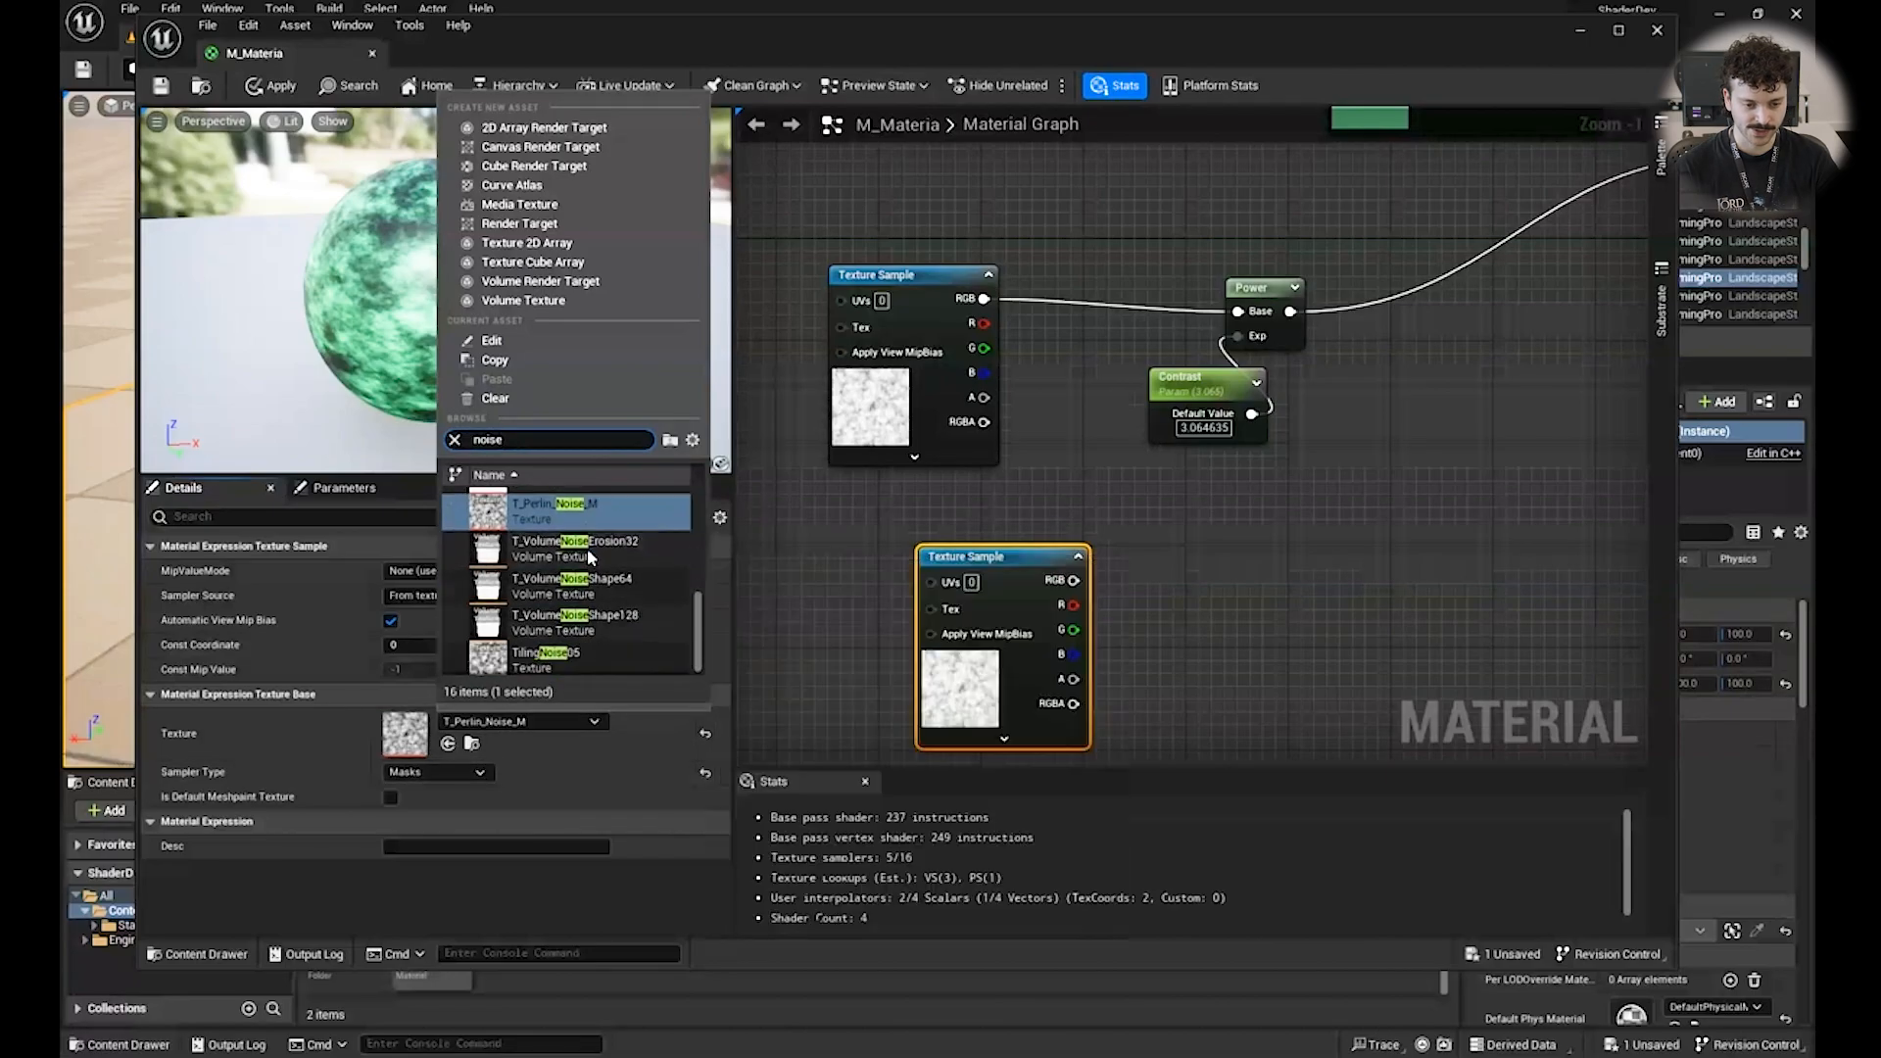
pyautogui.scroll(4, 594, 608)
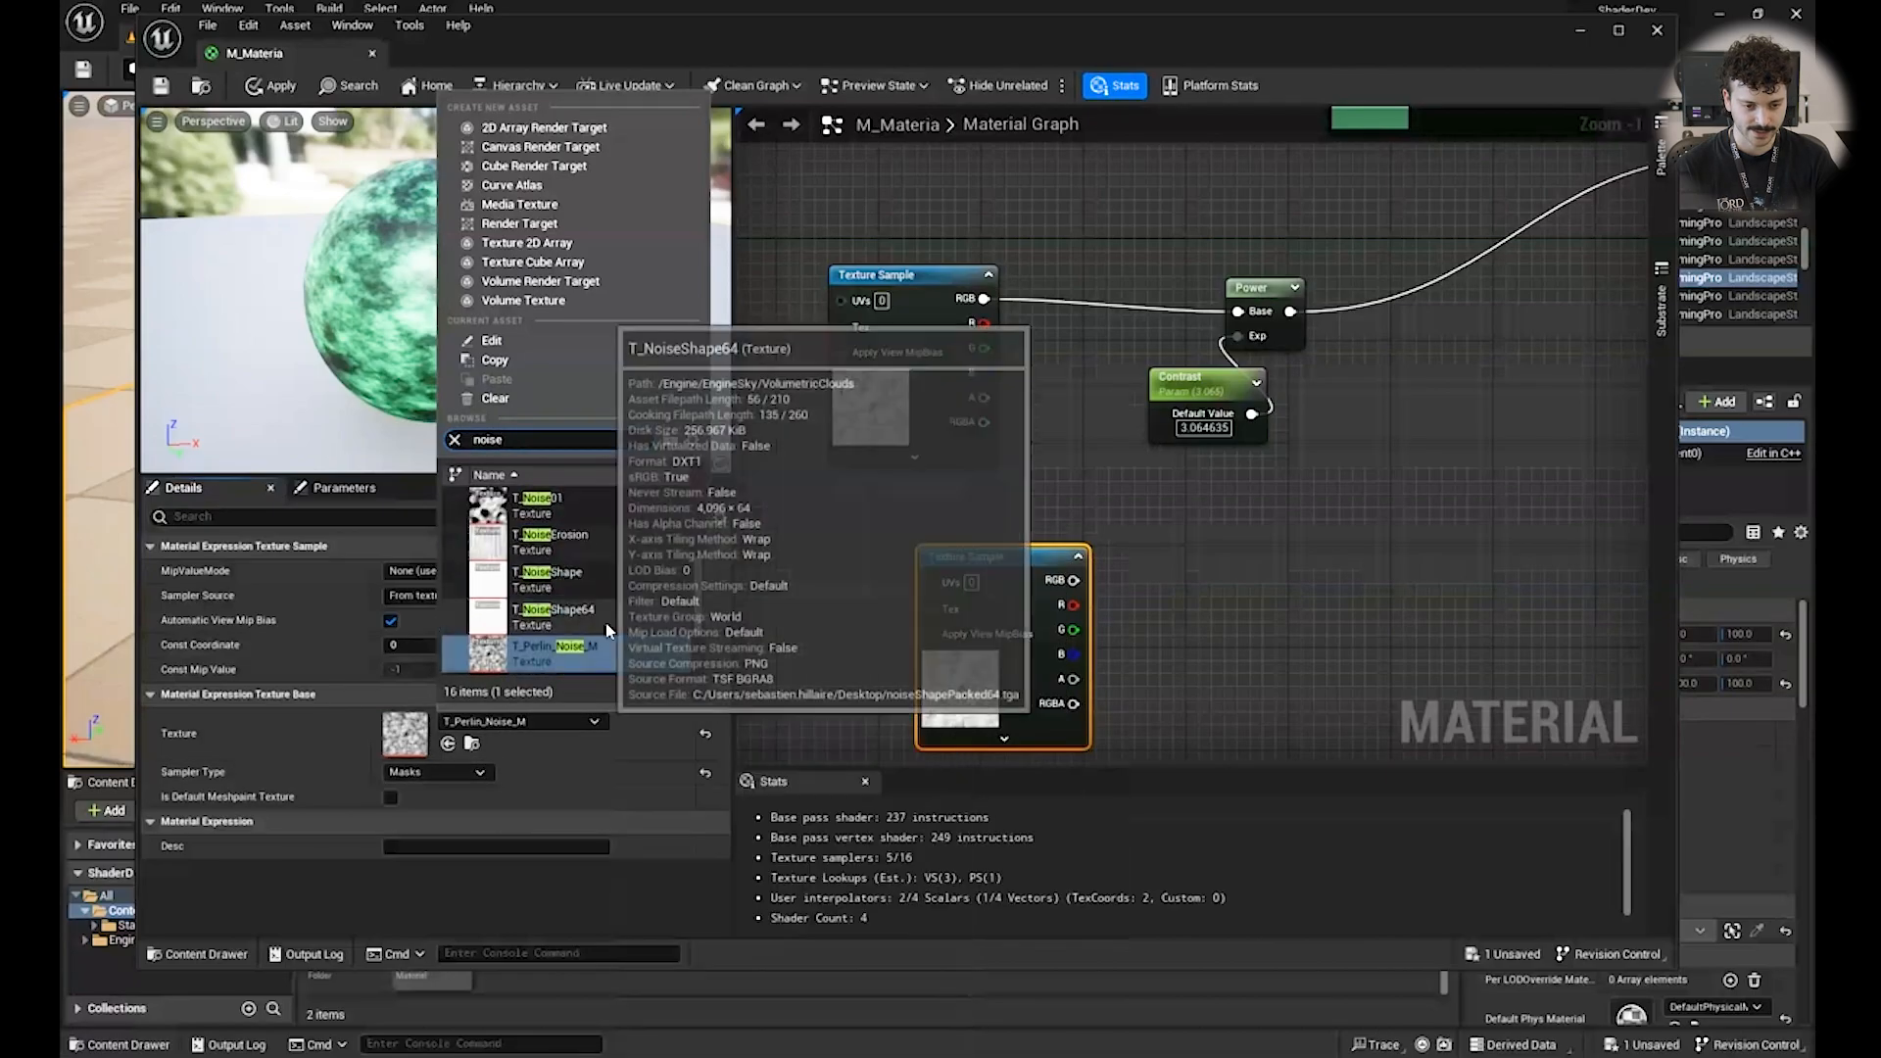
pyautogui.scroll(3, 588, 580)
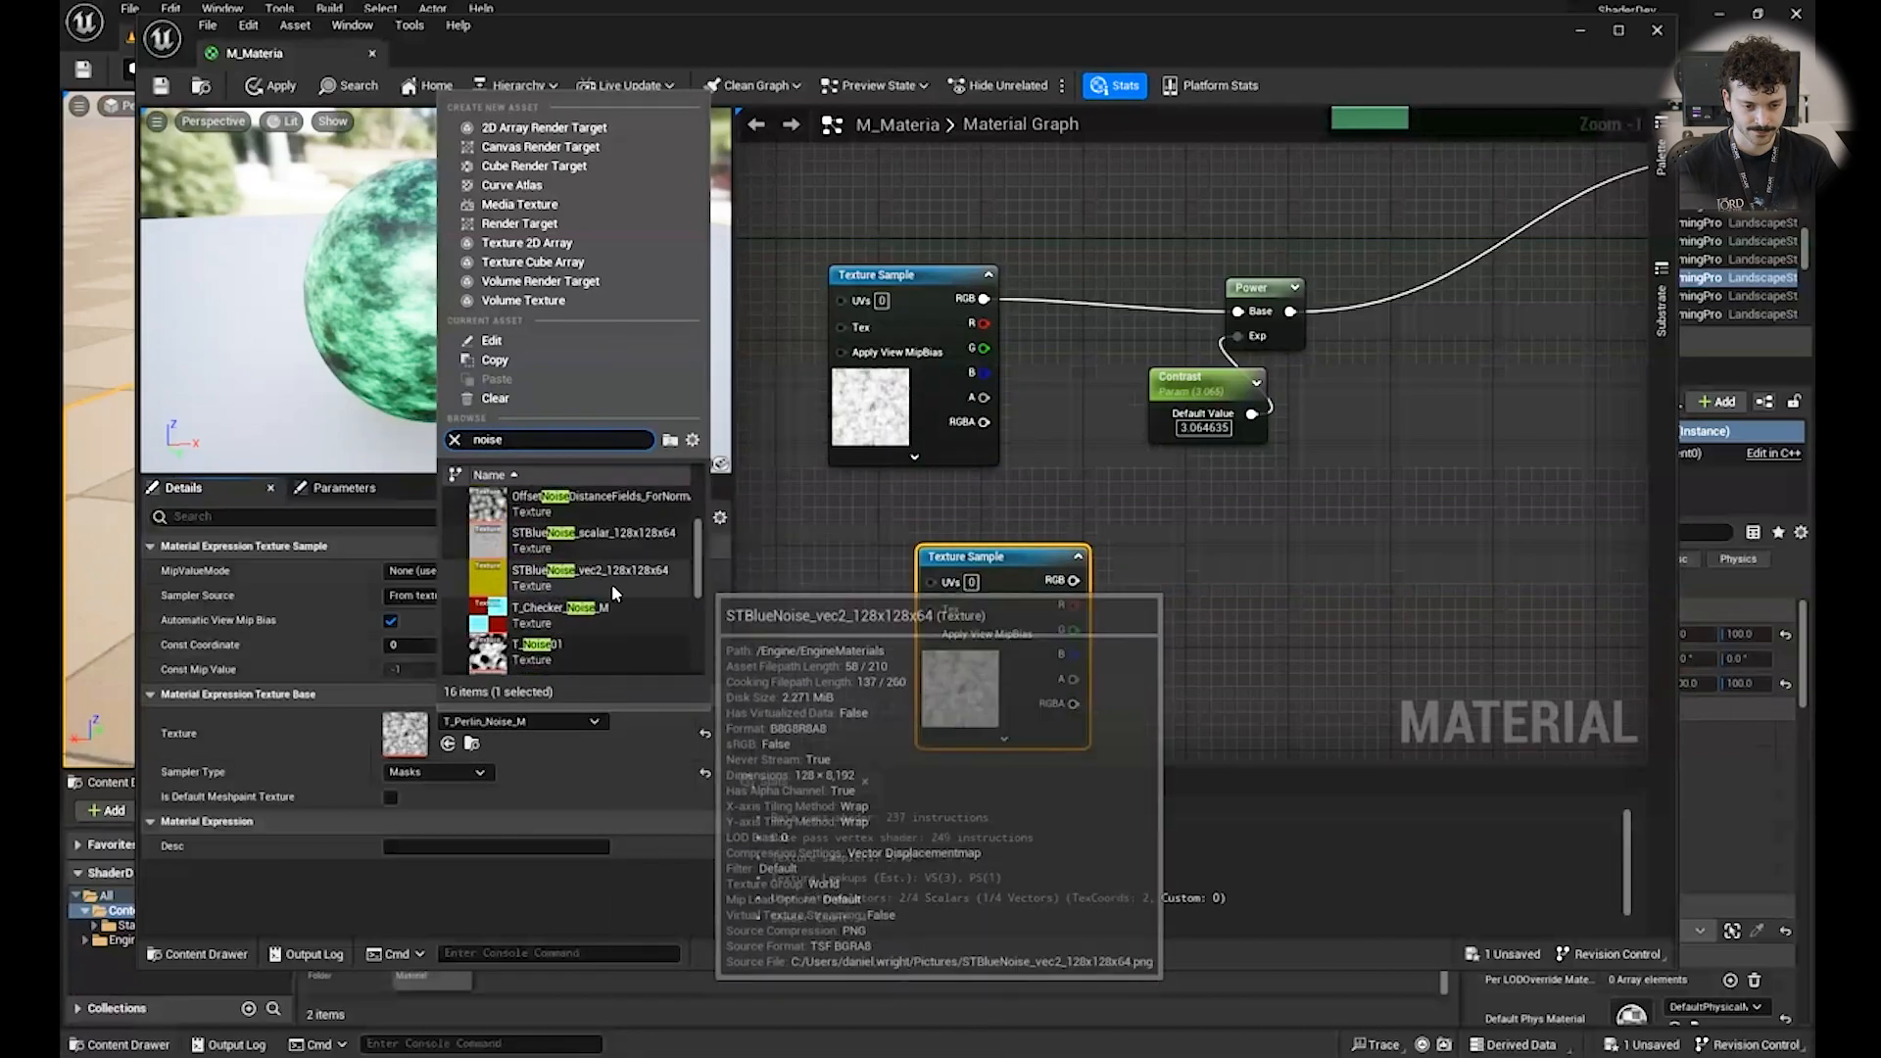
pyautogui.click(592, 588)
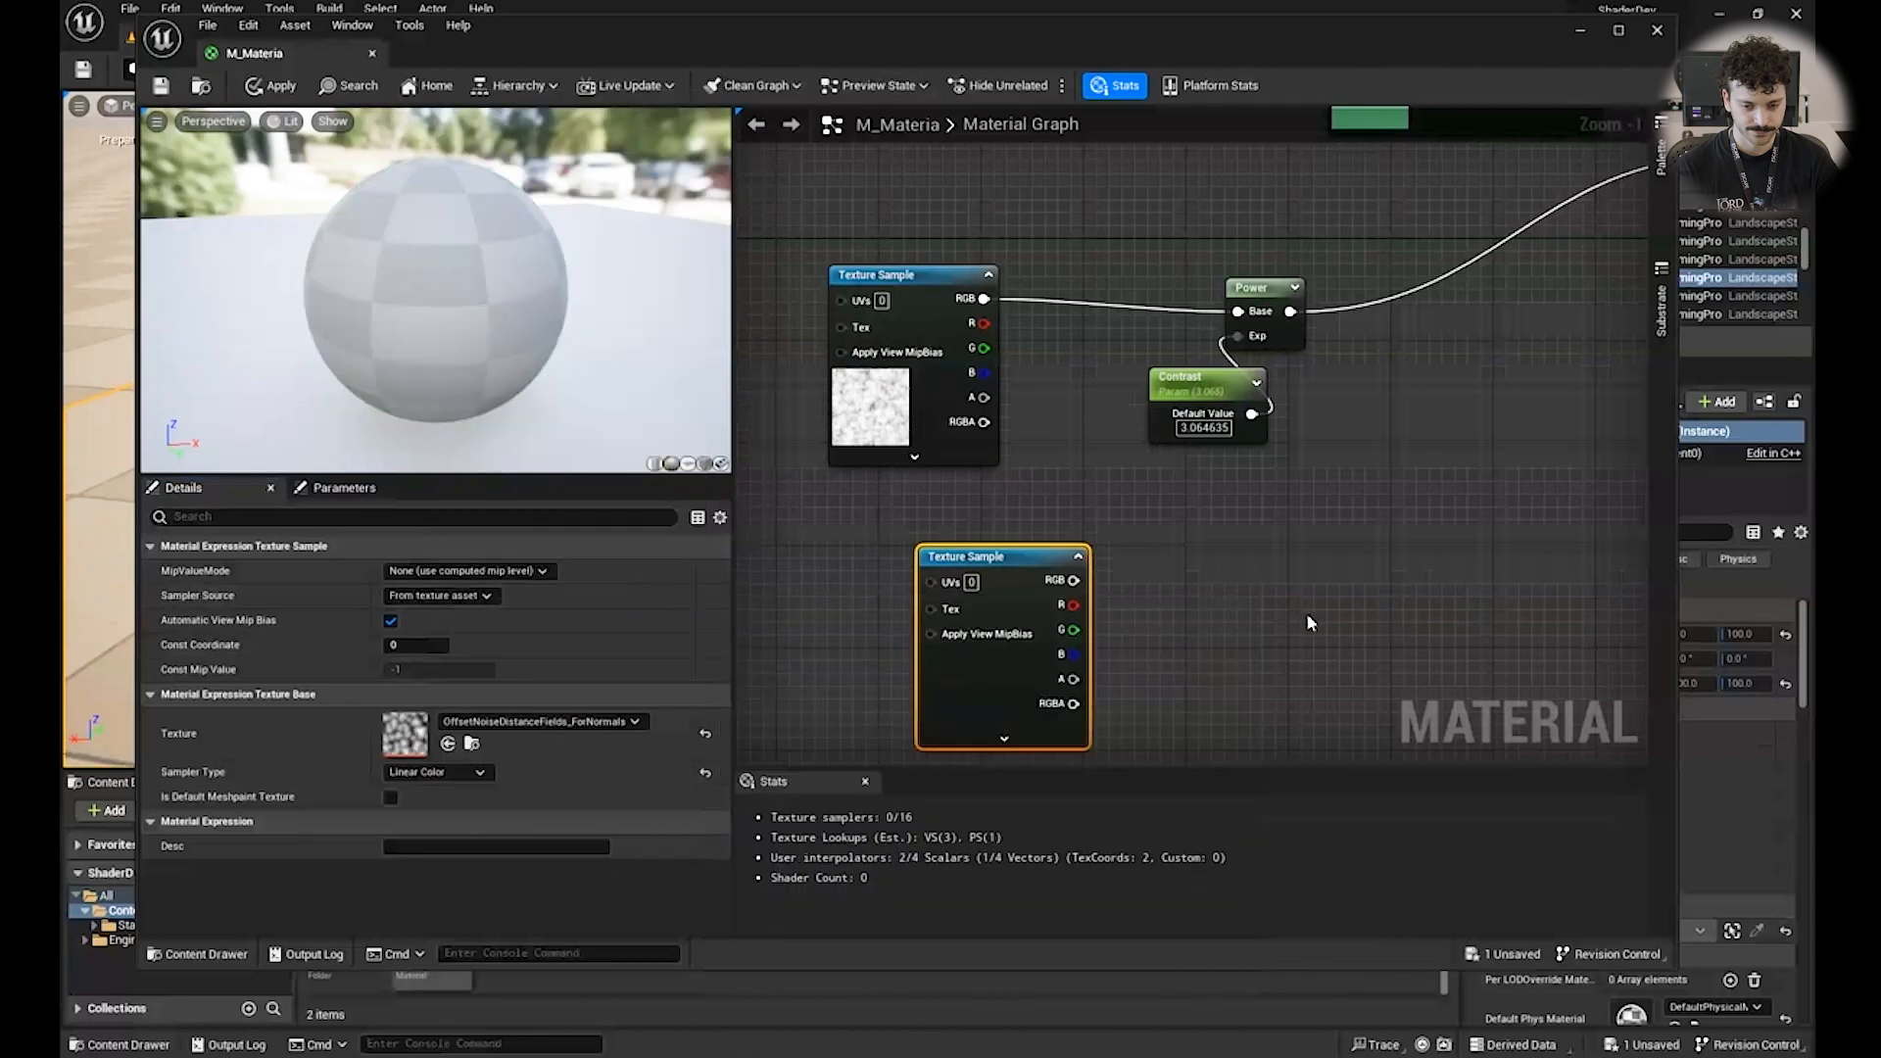
# Start previewing the second Texture Sample node and align it beneath the first one.
pyautogui.moveTo(1208, 640); pyautogui.dragTo(1213, 557, button='right')
pyautogui.rightClick(1039, 489)
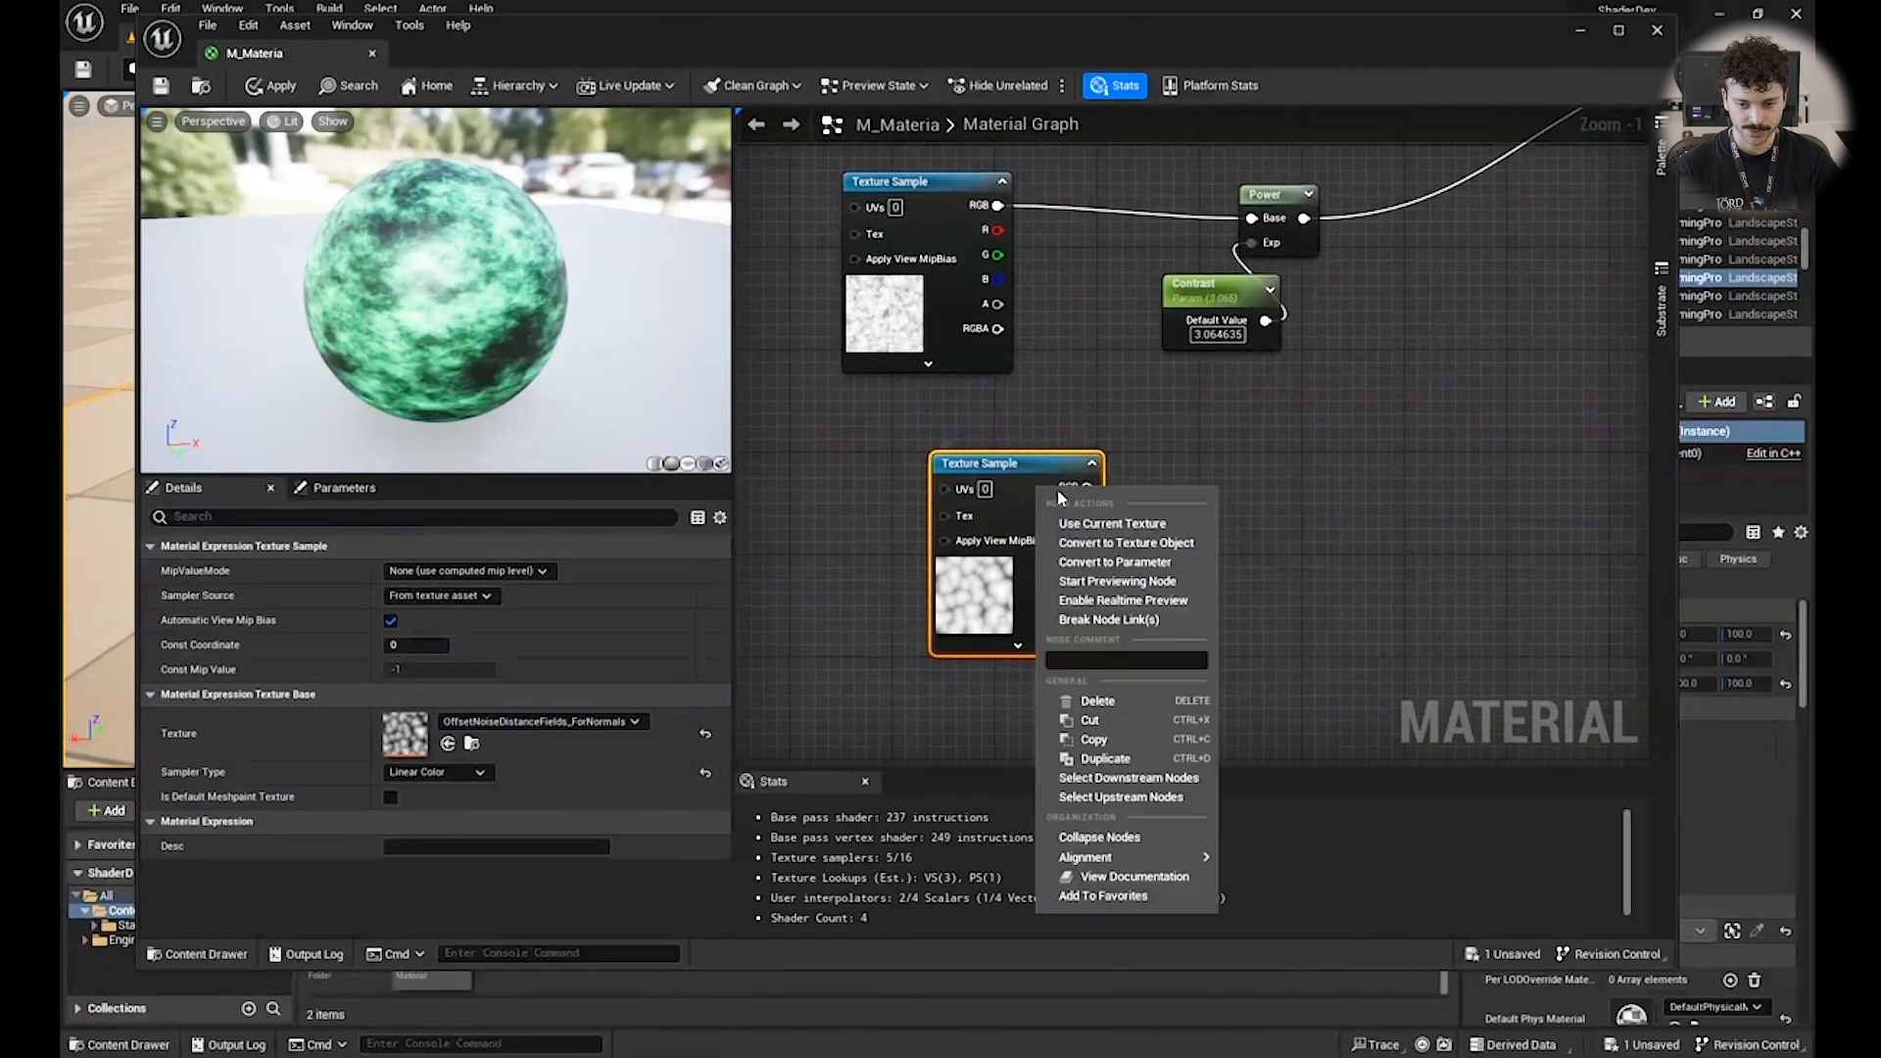
pyautogui.click(1127, 582)
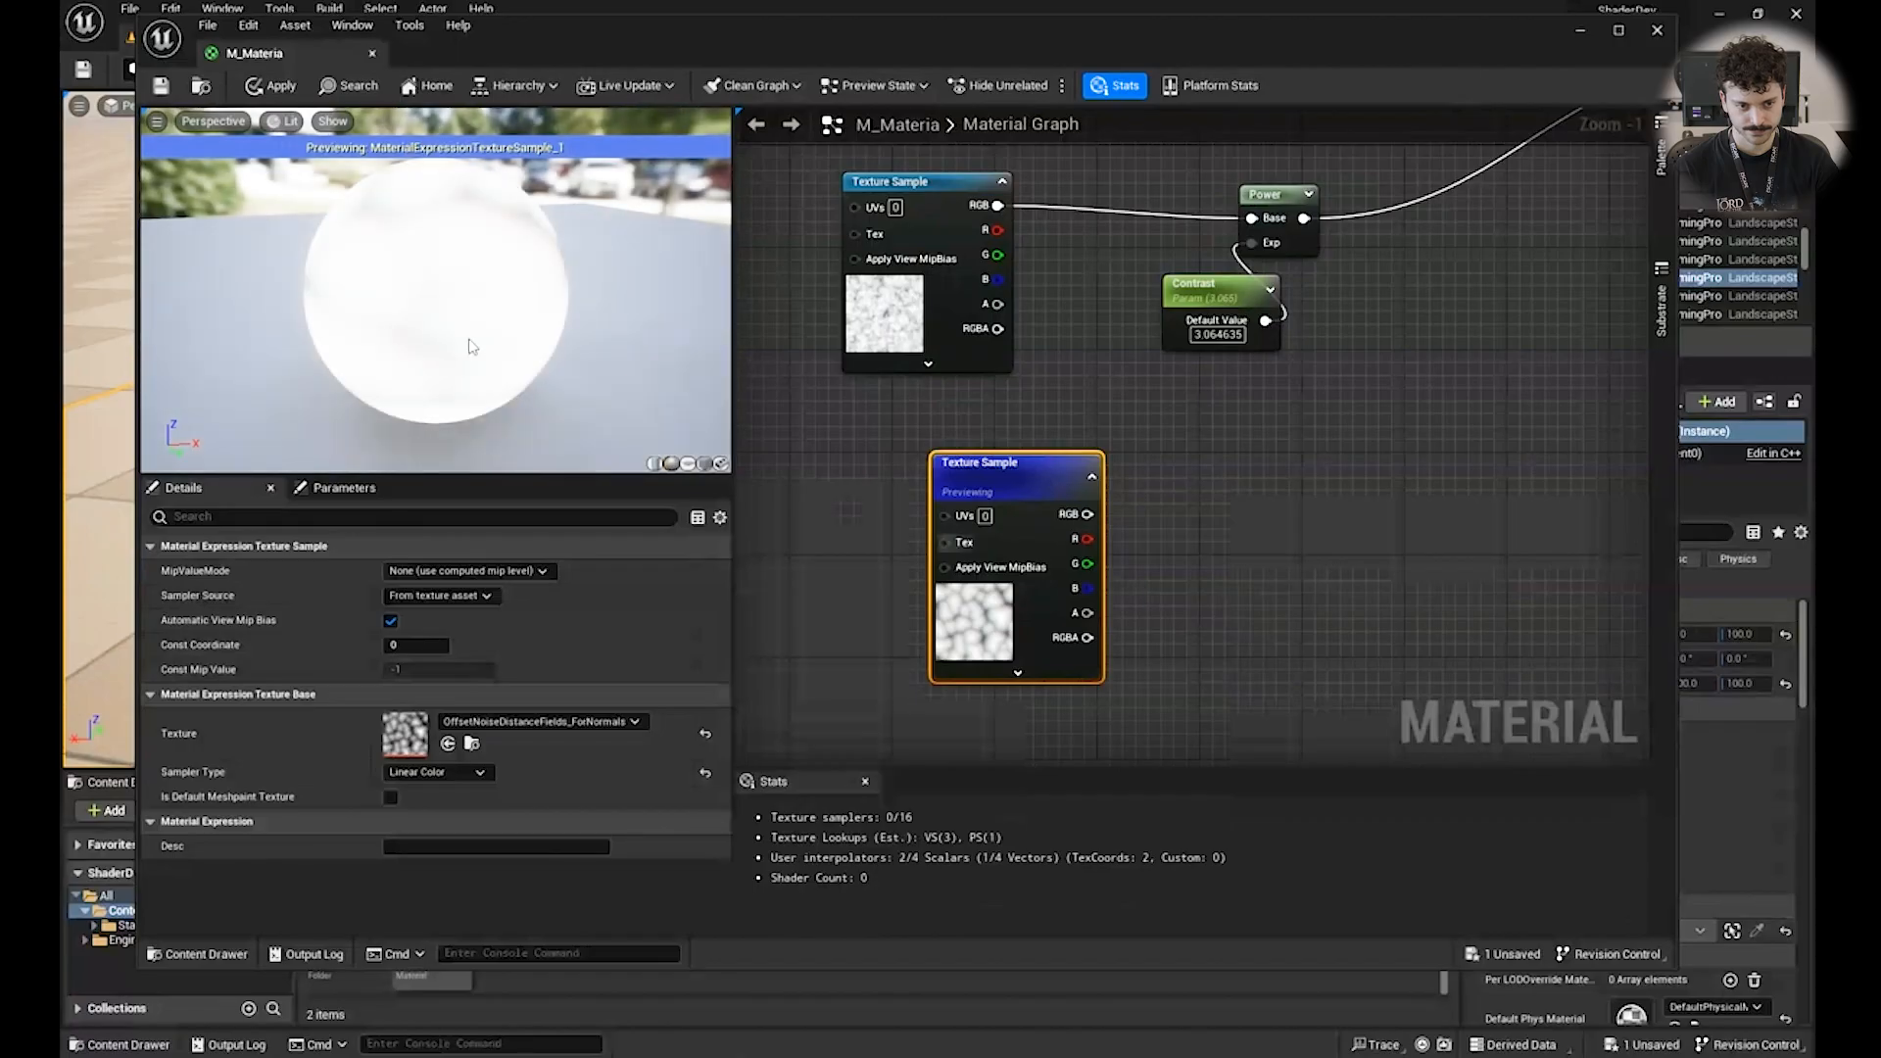
pyautogui.moveTo(1088, 495); pyautogui.dragTo(985, 483)
# Add a Multiply node with the Power output feeding A and the second Texture Sample's R output feeding B.
pyautogui.moveTo(1299, 234); pyautogui.dragTo(1460, 353)
pyautogui.write('mult')
pyautogui.press('Return')
pyautogui.moveTo(1499, 453); pyautogui.dragTo(968, 547)
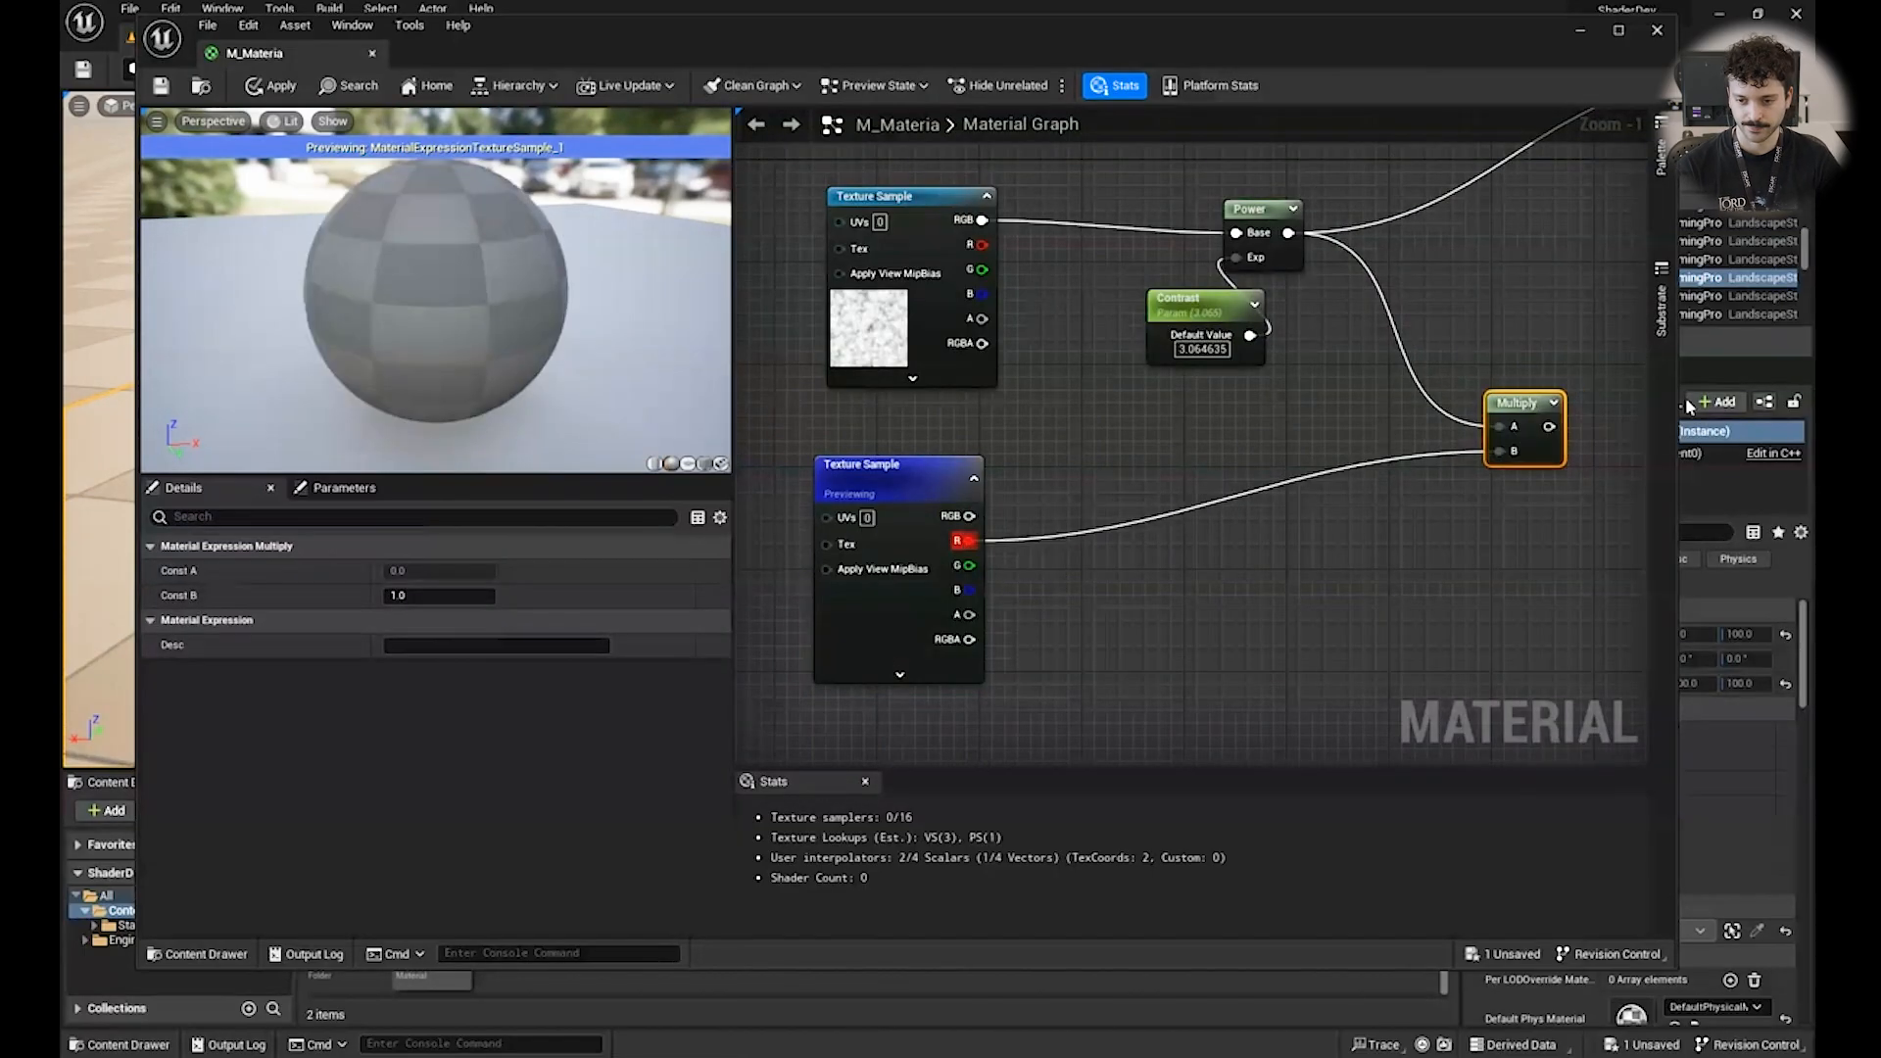
# Preview the Multiply node and inspect the combined noise around the preview sphere.
pyautogui.rightClick(1536, 416)
pyautogui.click(1568, 446)
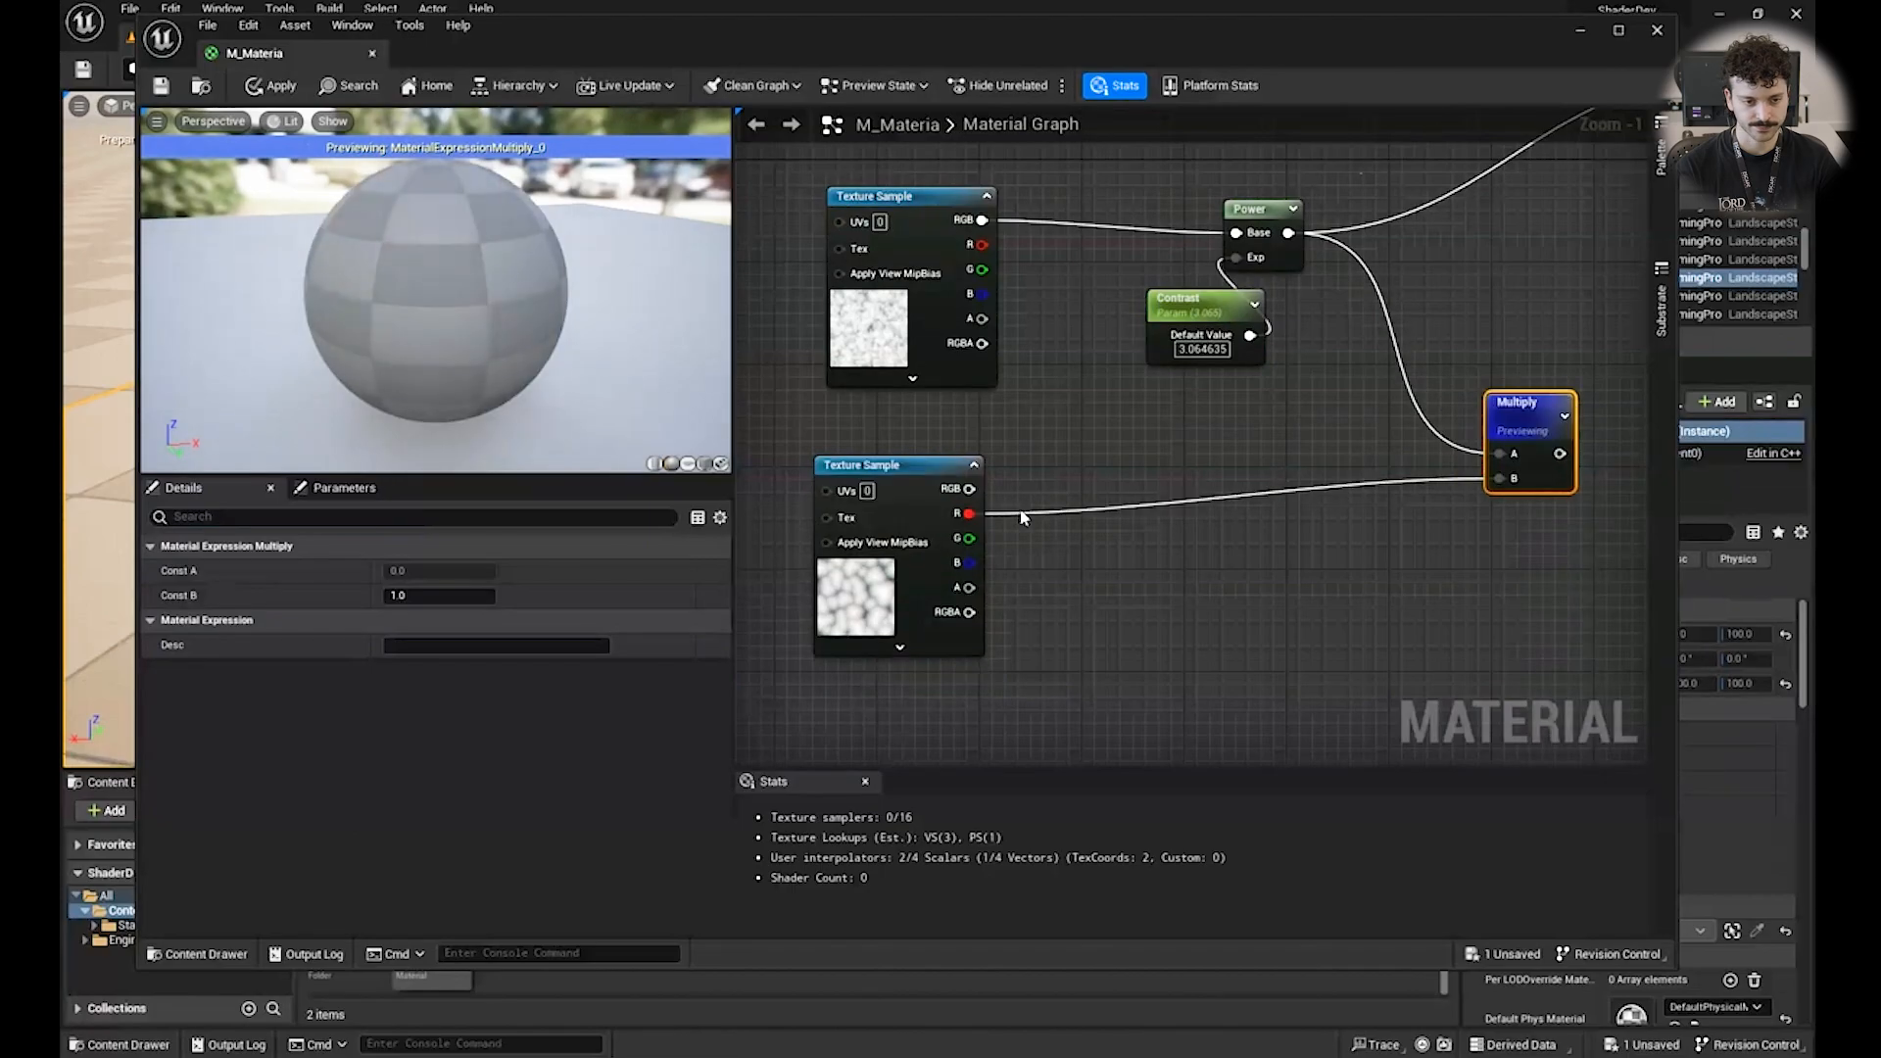
pyautogui.moveTo(412, 367); pyautogui.dragTo(706, 421)
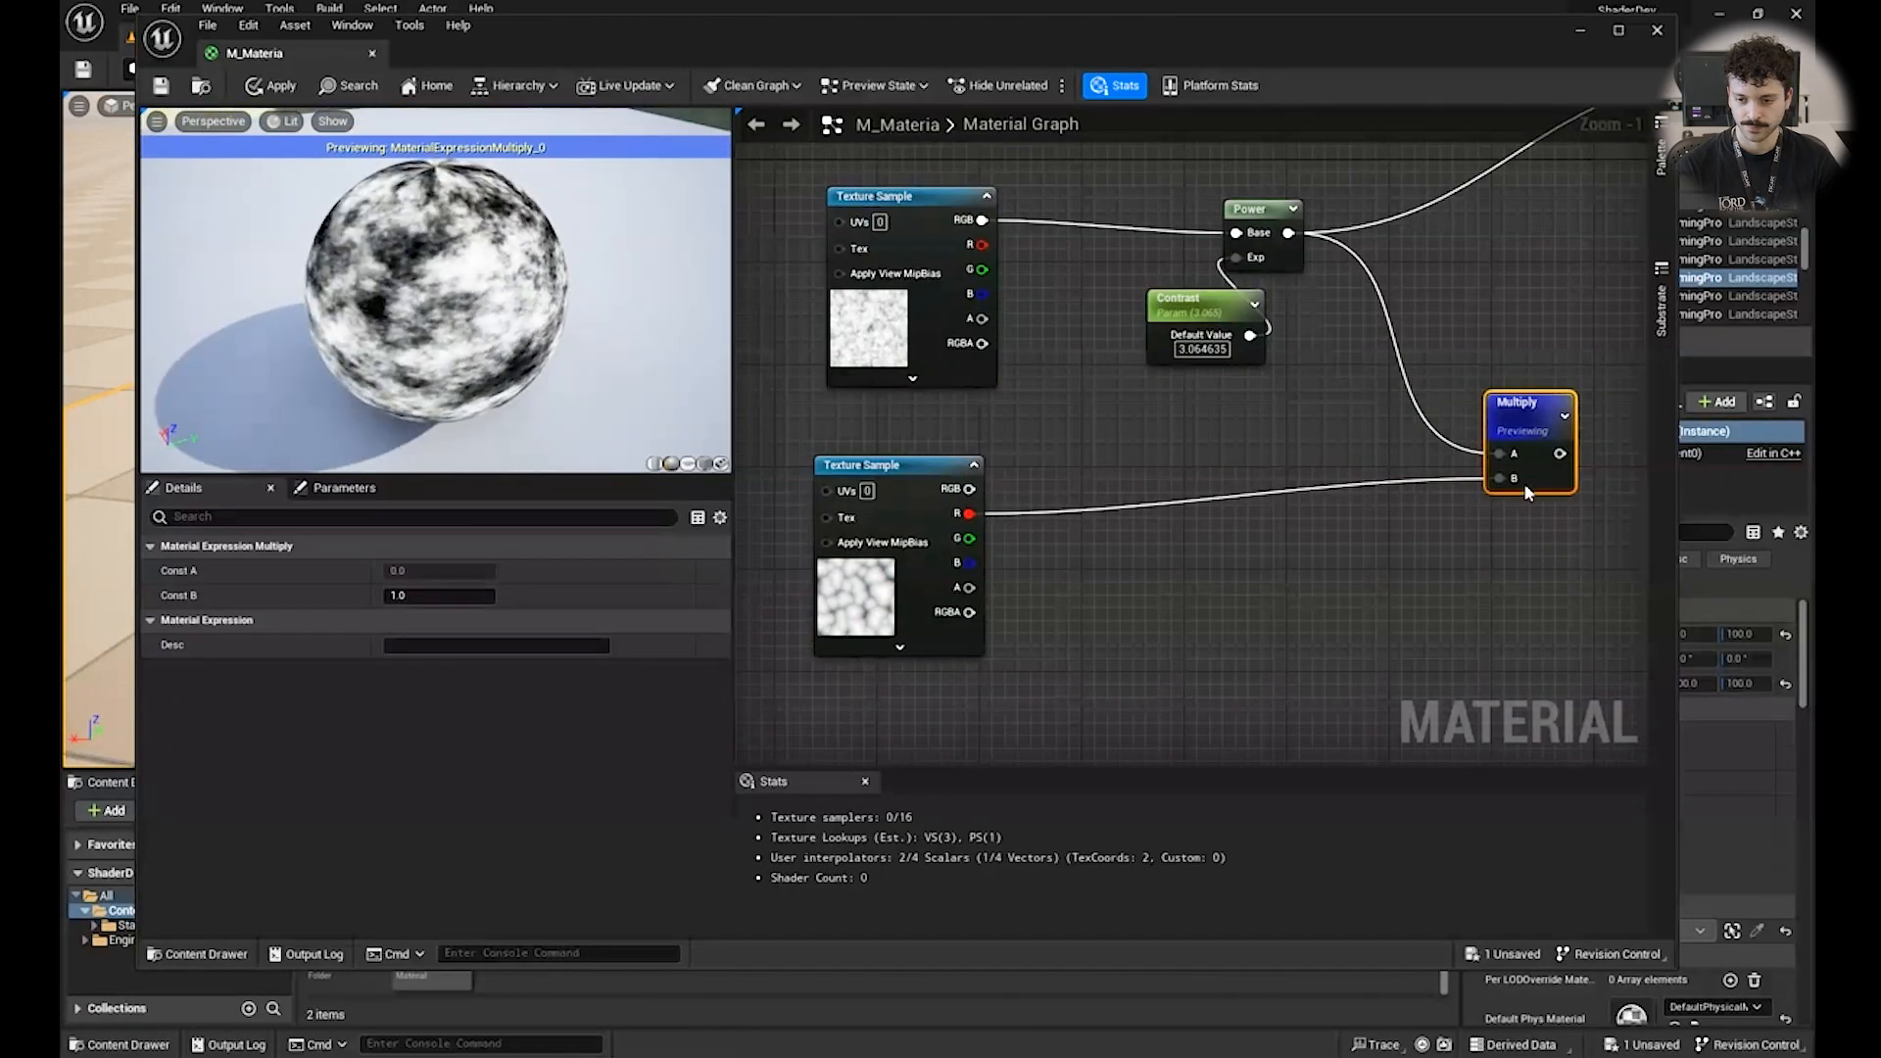
# Insert a Power node between the second Texture Sample's R output and Multiply's B input, lined up along the connection.
pyautogui.moveTo(1492, 479); pyautogui.dragTo(1179, 539)
pyautogui.write('power')
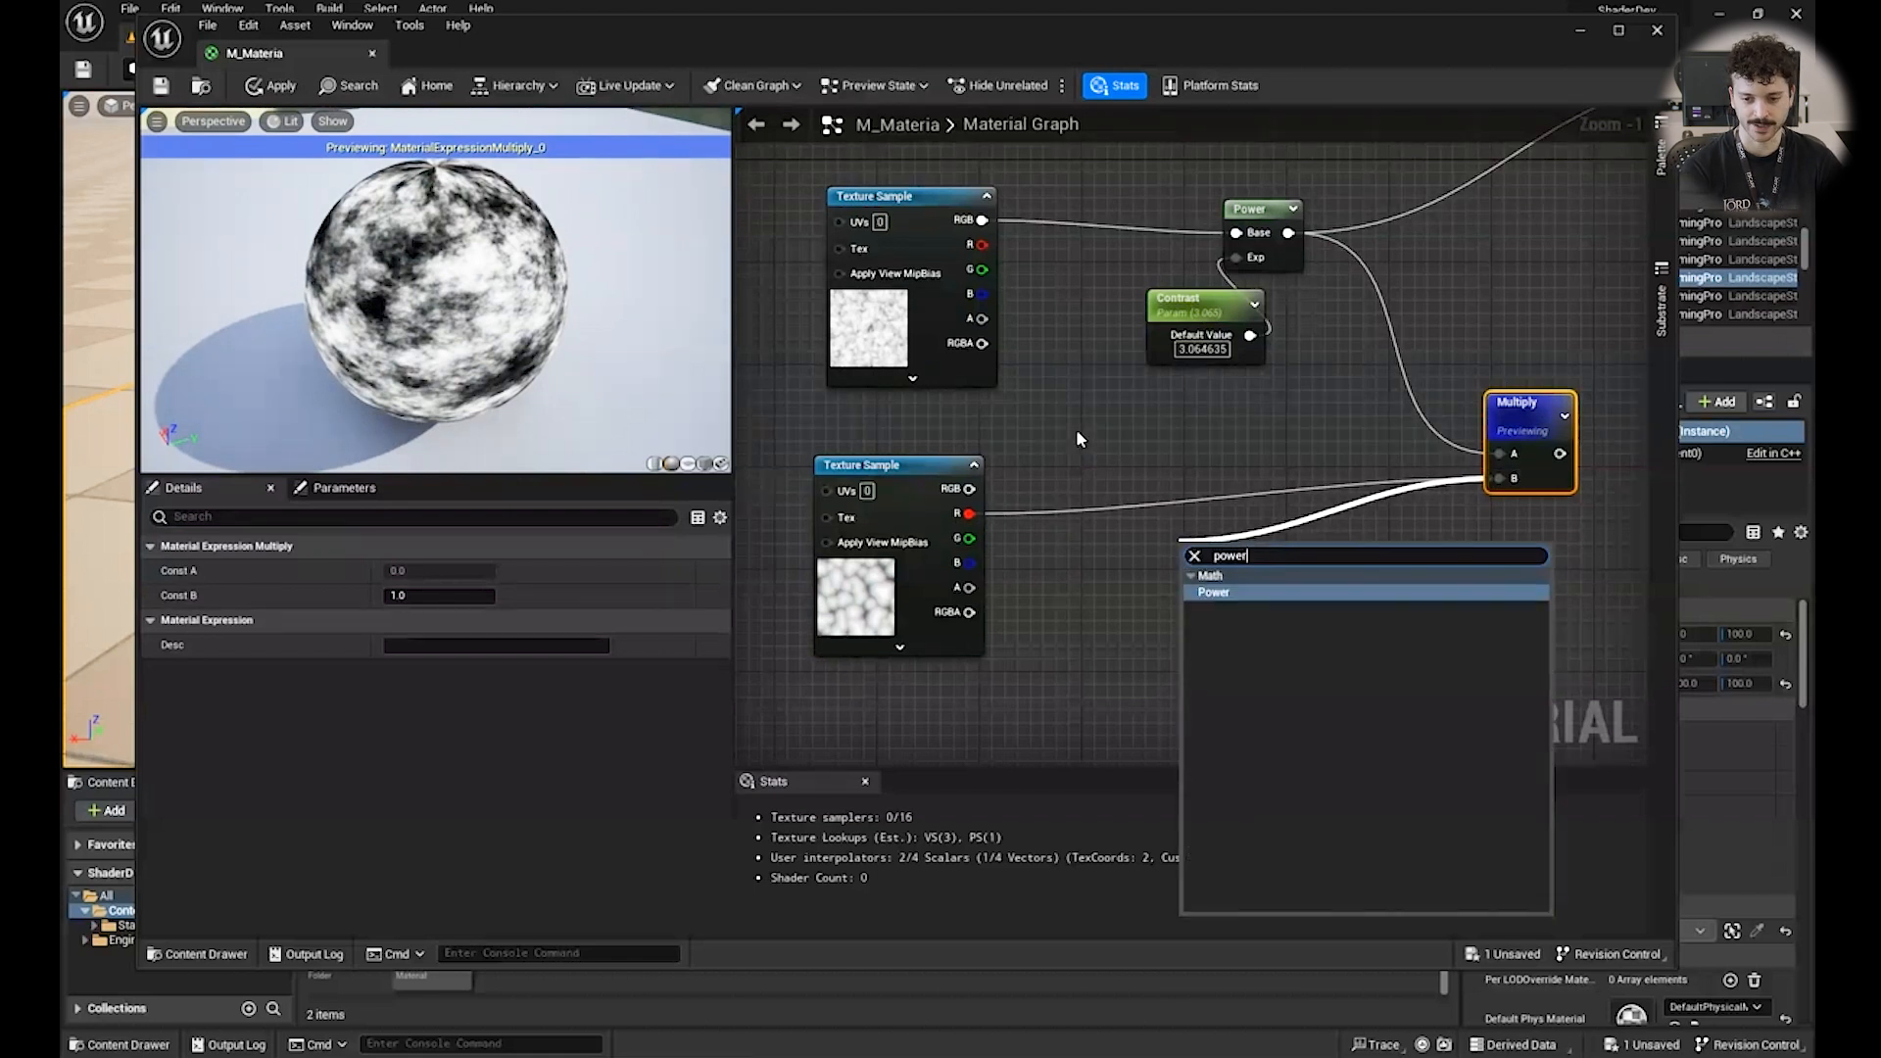
pyautogui.press('Return')
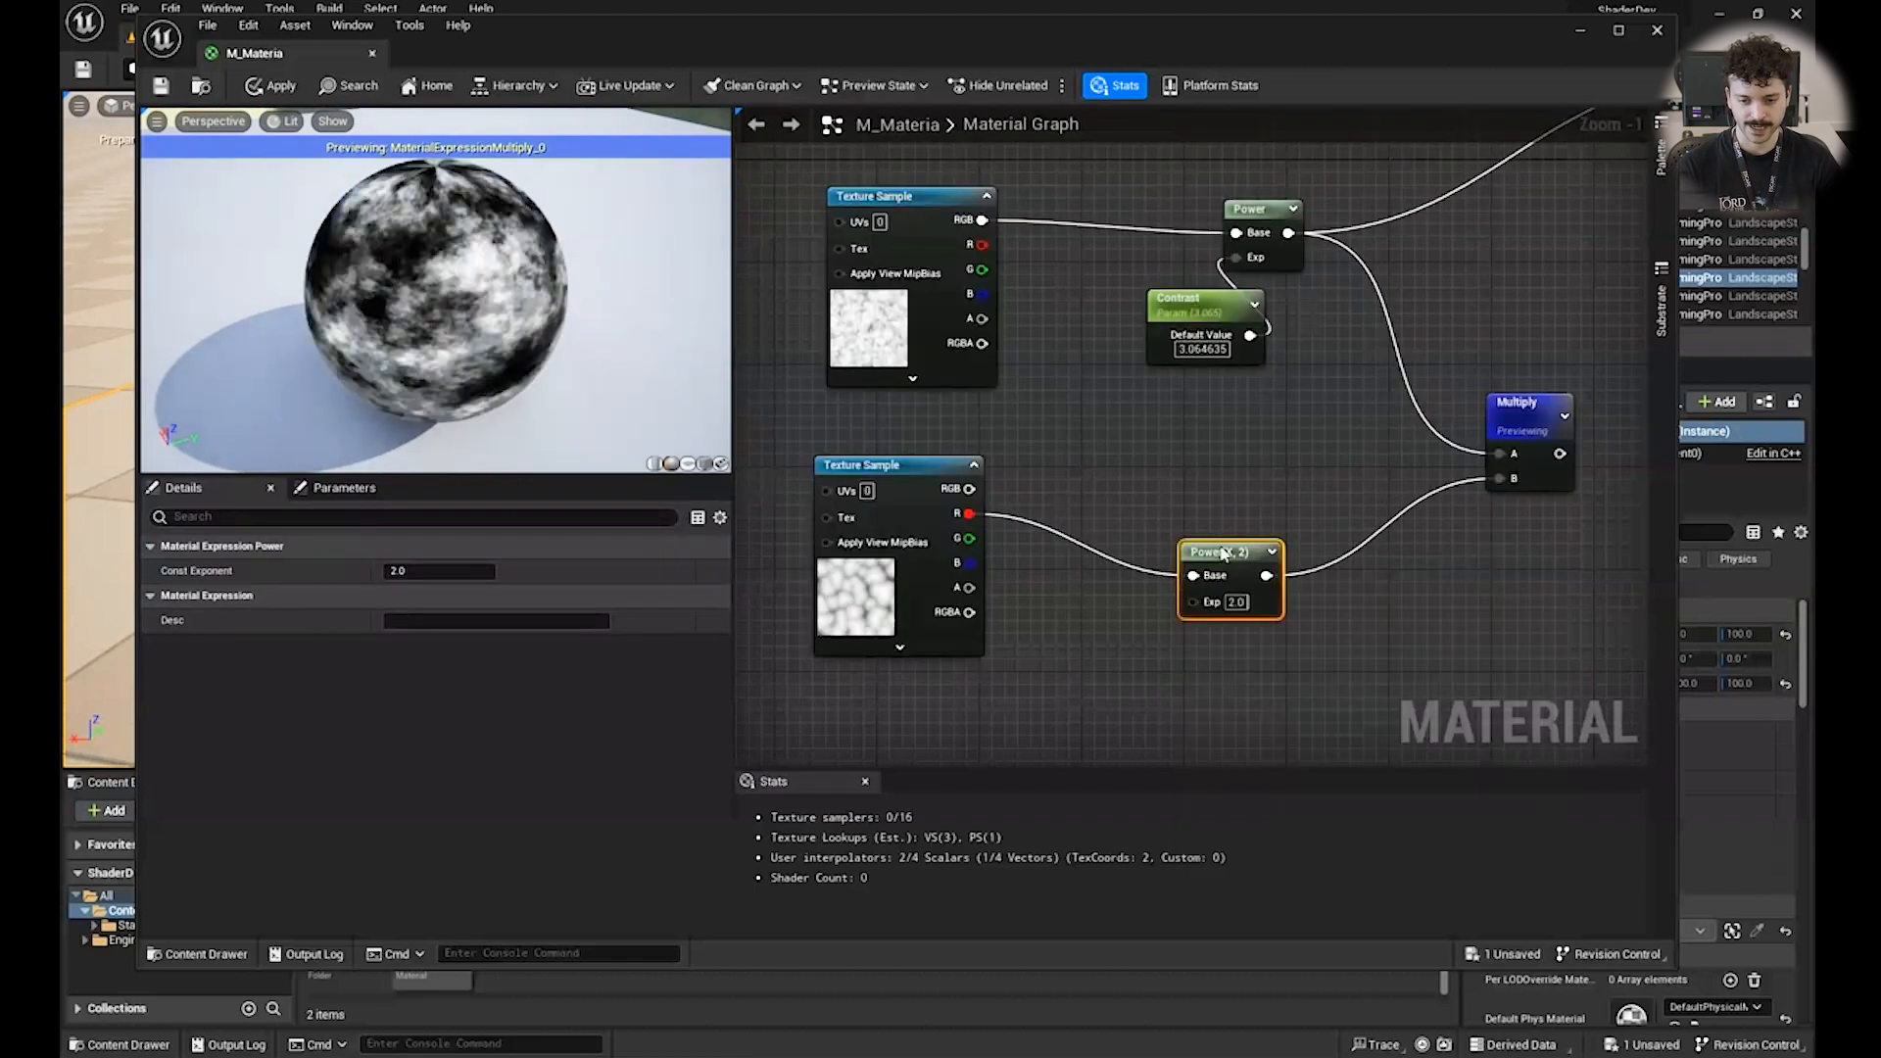
pyautogui.moveTo(1227, 537); pyautogui.dragTo(1227, 511)
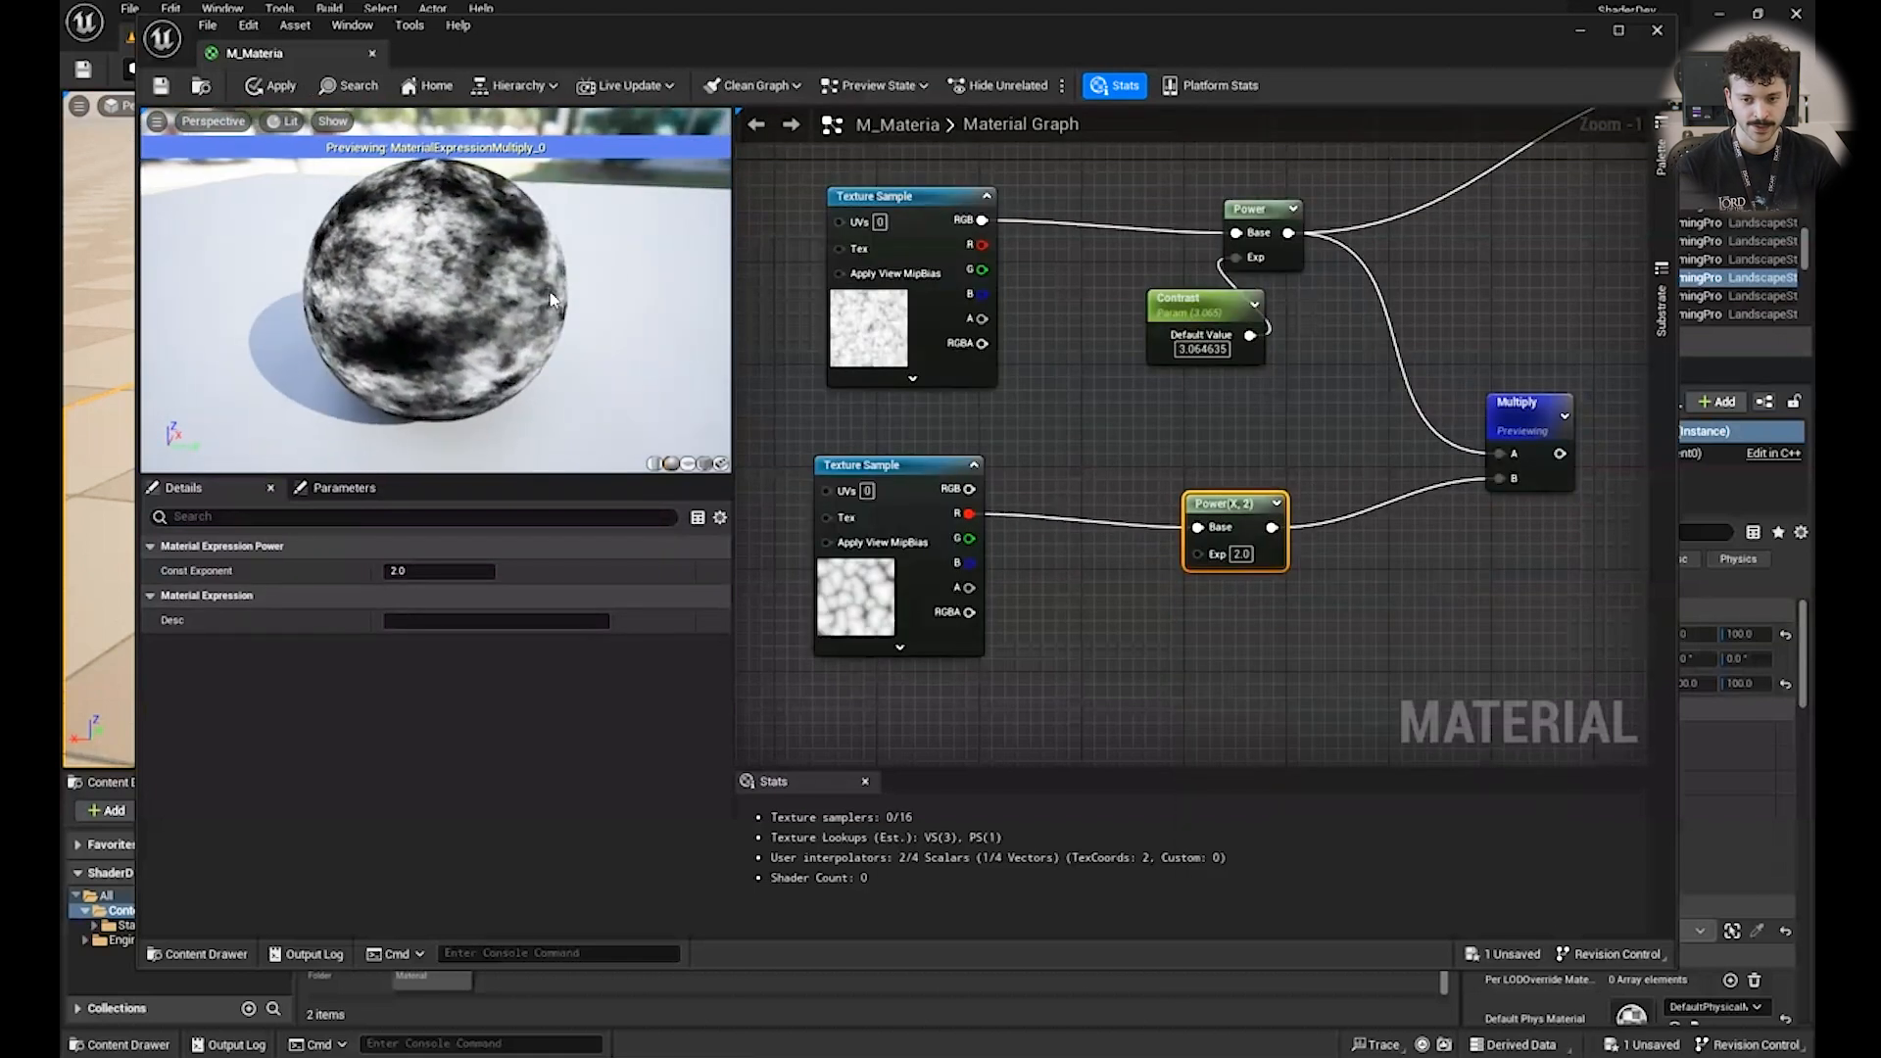
# Promote the second Power node's Exp input to a parameter named Contrast 2 and place it below that node.
pyautogui.moveTo(1325, 383); pyautogui.dragTo(1136, 500, button='right')
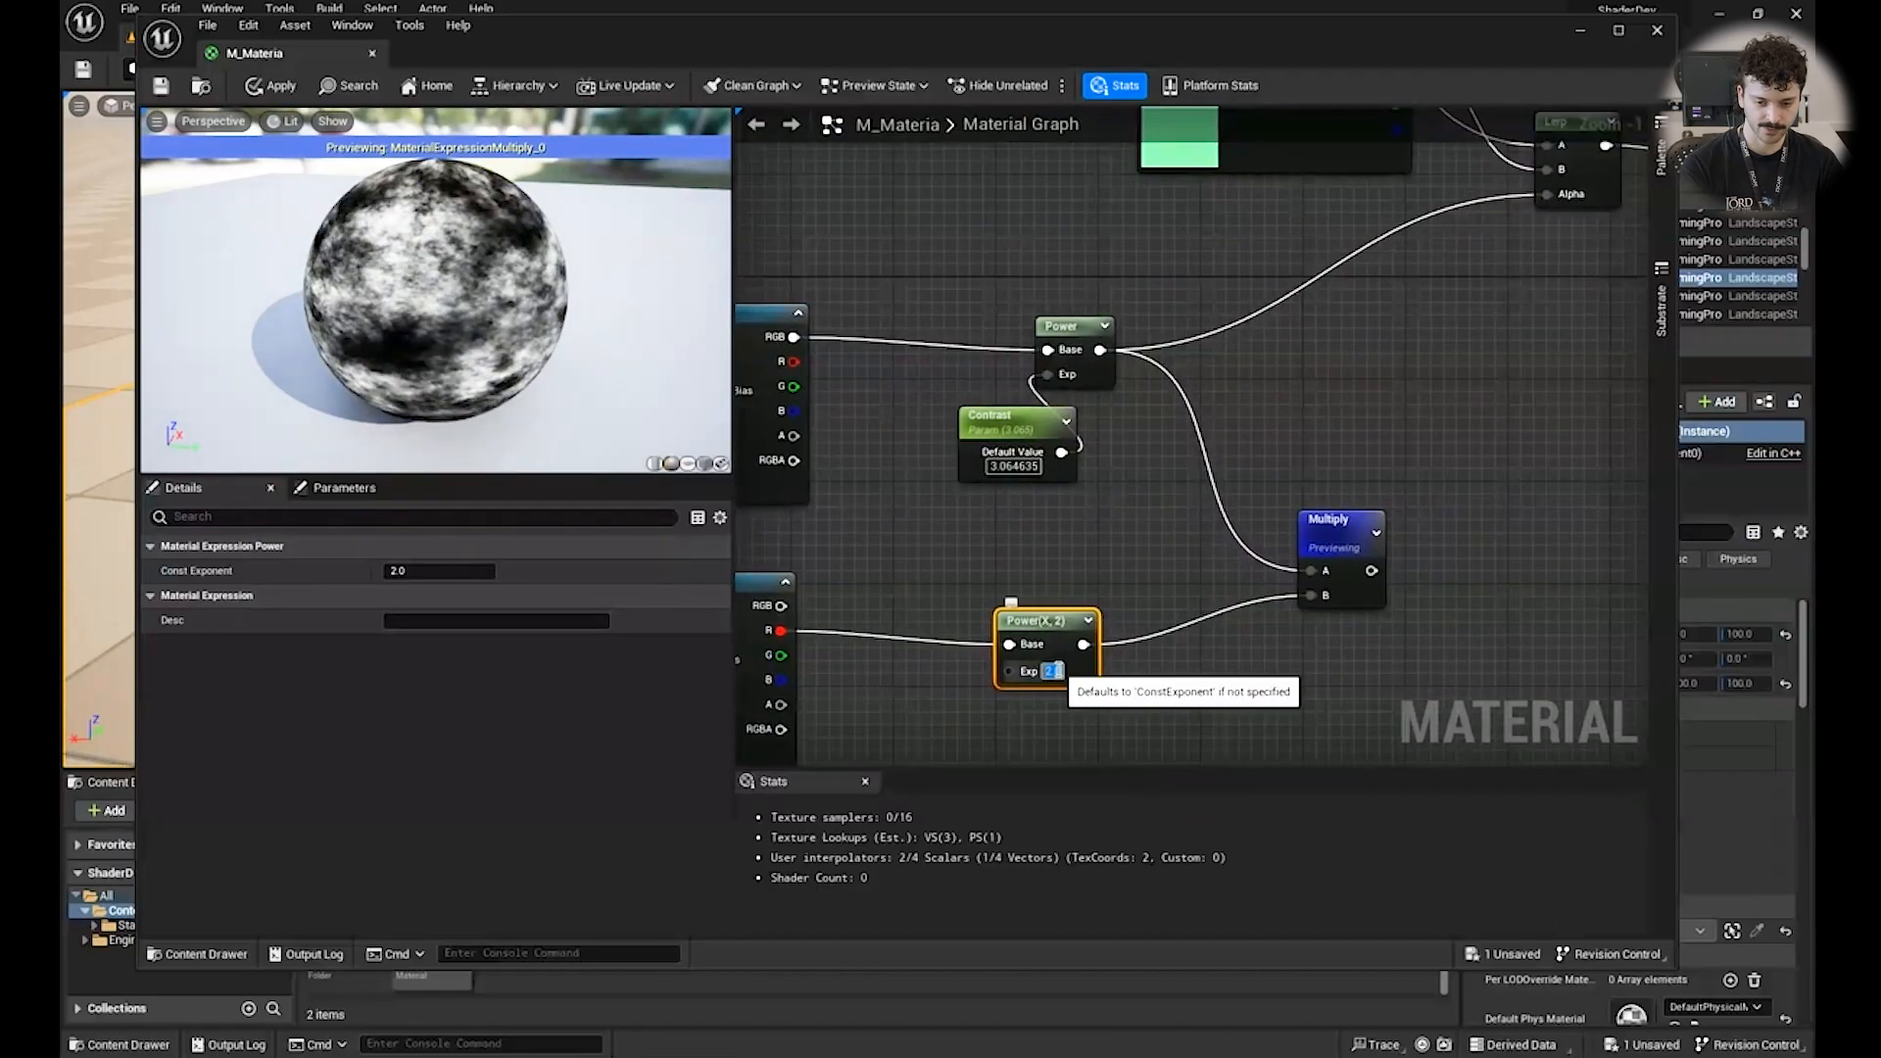
pyautogui.click(1166, 559)
pyautogui.moveTo(950, 537); pyautogui.dragTo(1087, 513, button='right')
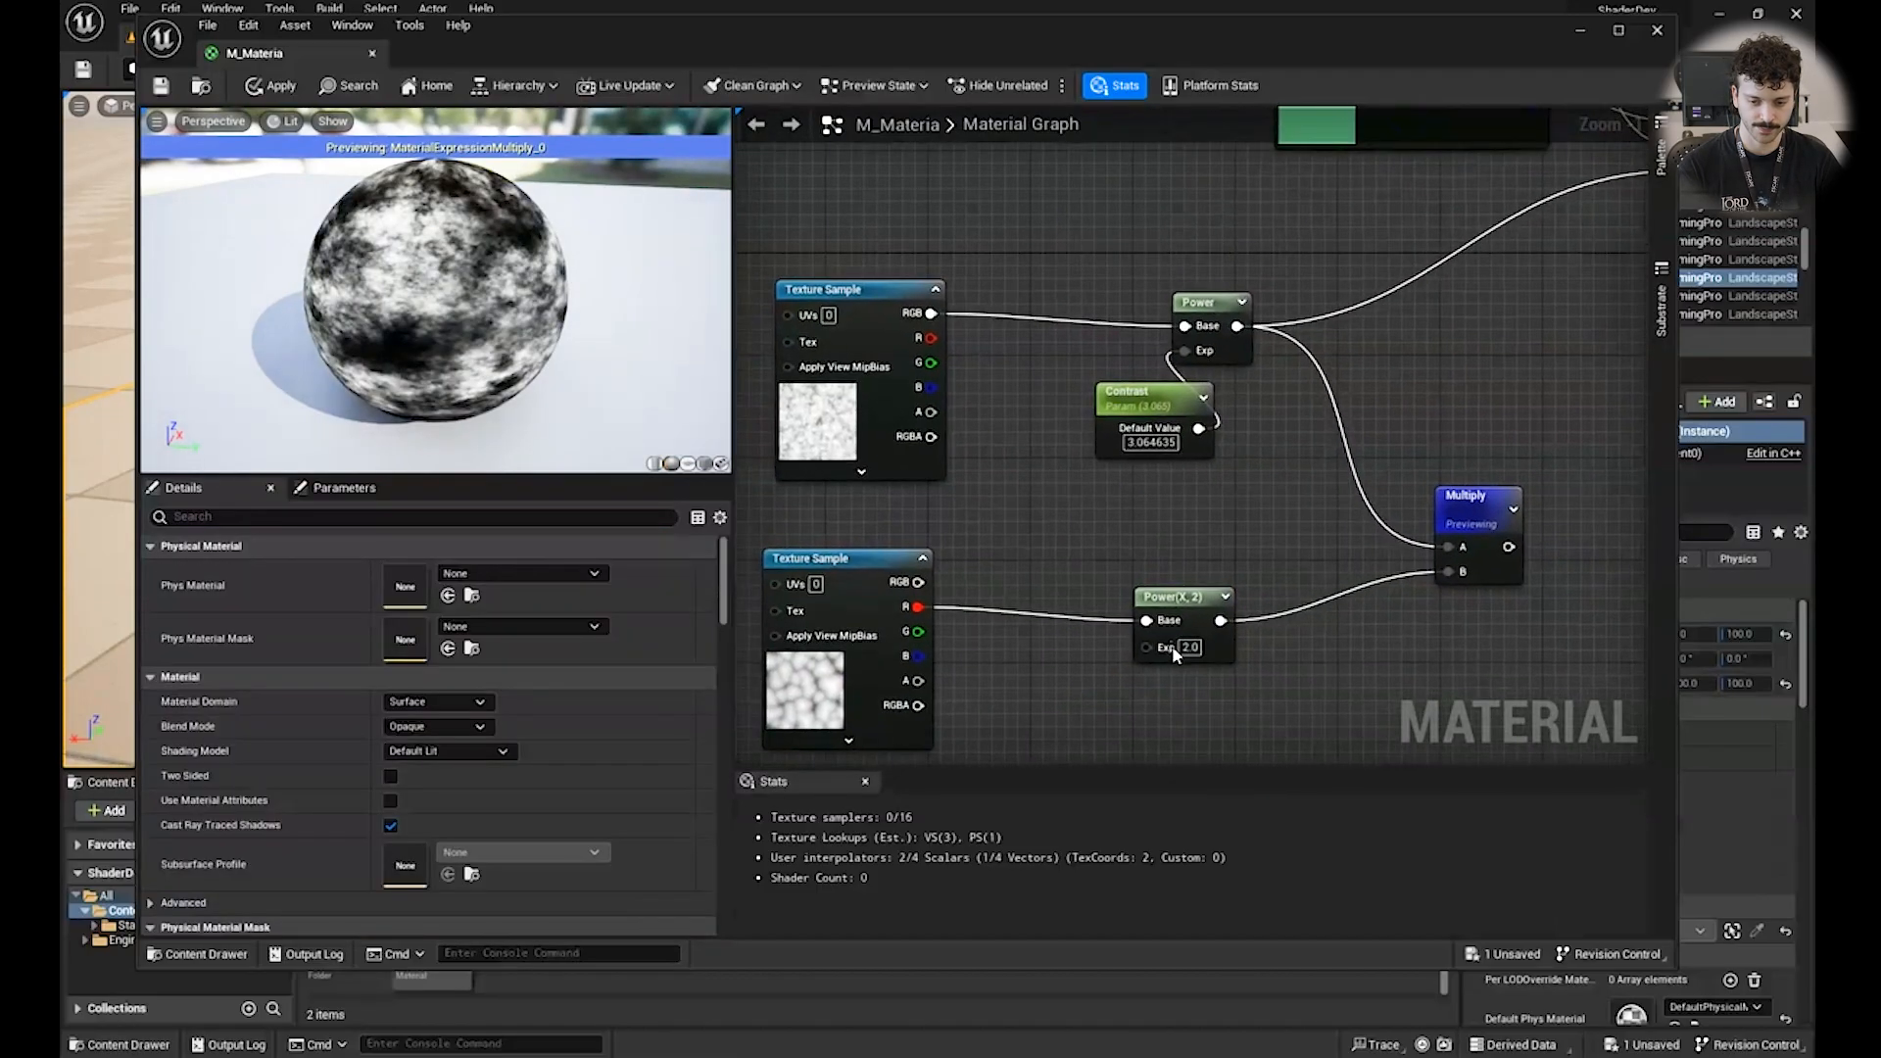
pyautogui.rightClick(1164, 644)
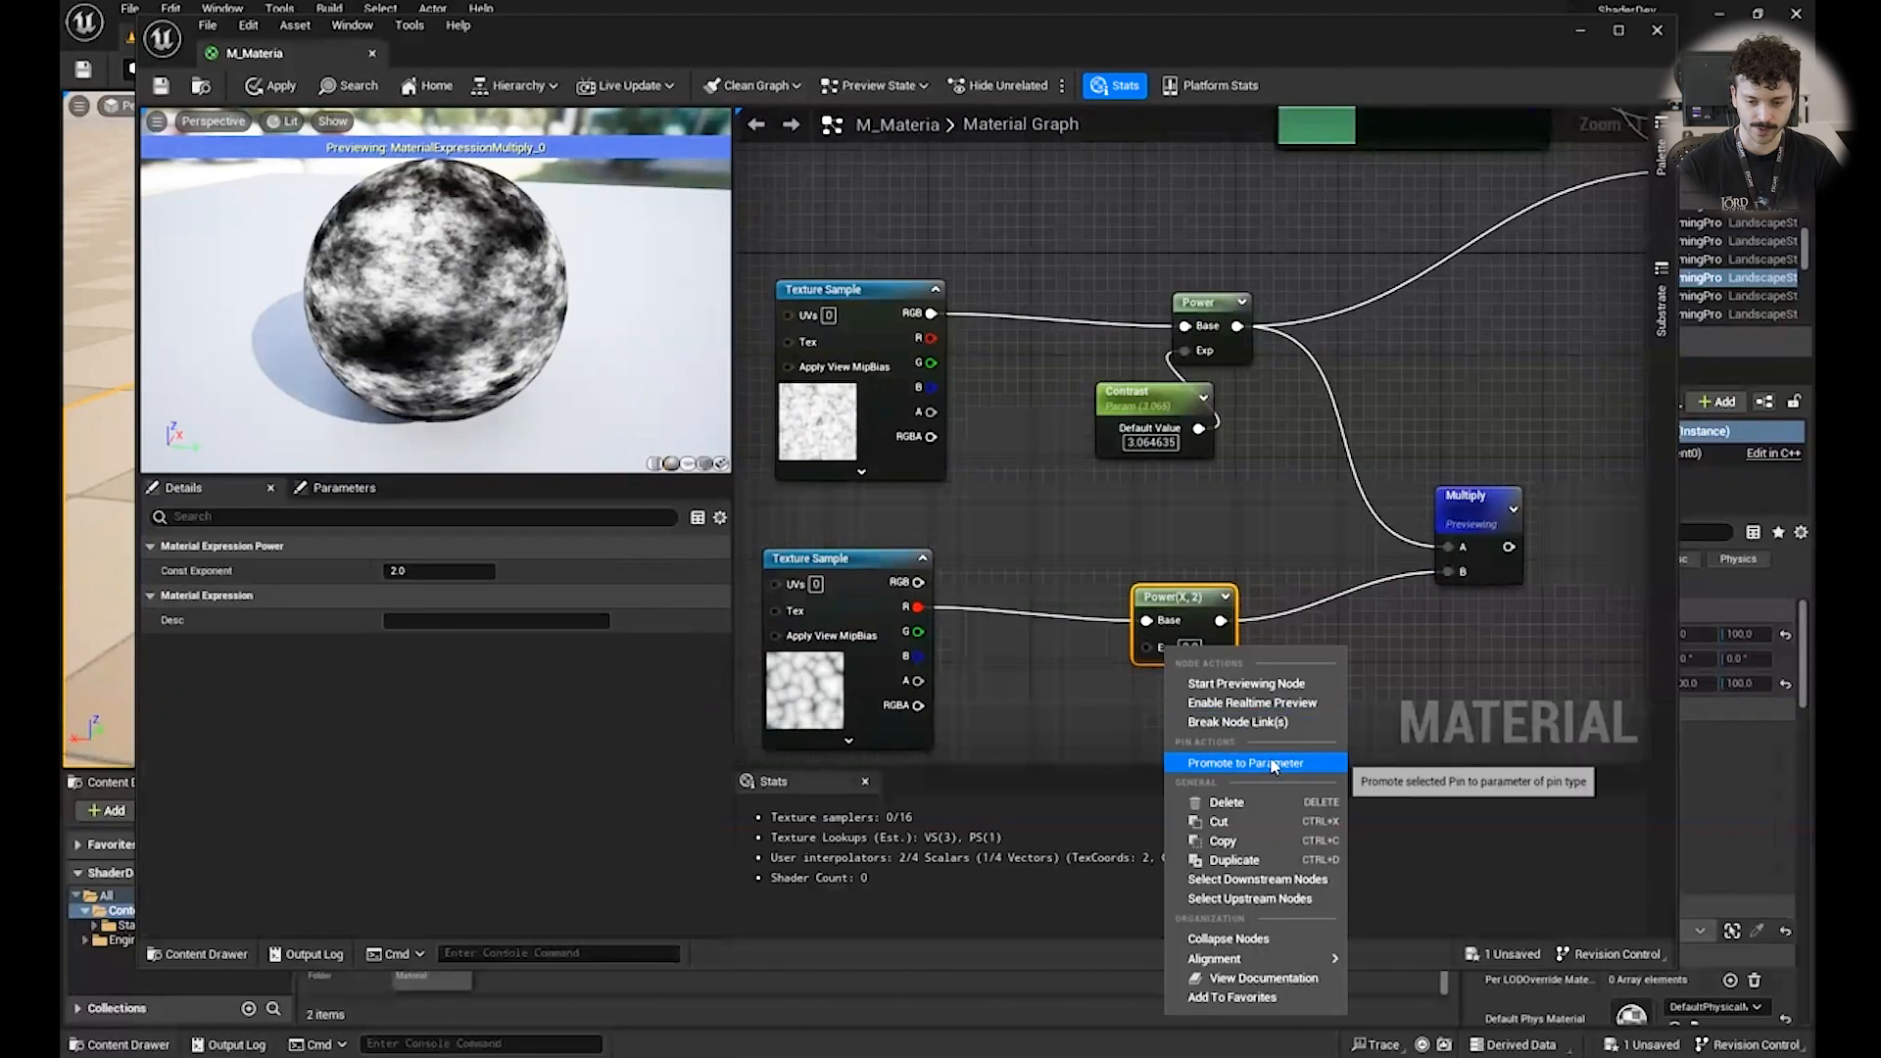
pyautogui.click(1244, 762)
pyautogui.write('Contrast 2')
pyautogui.press('Return')
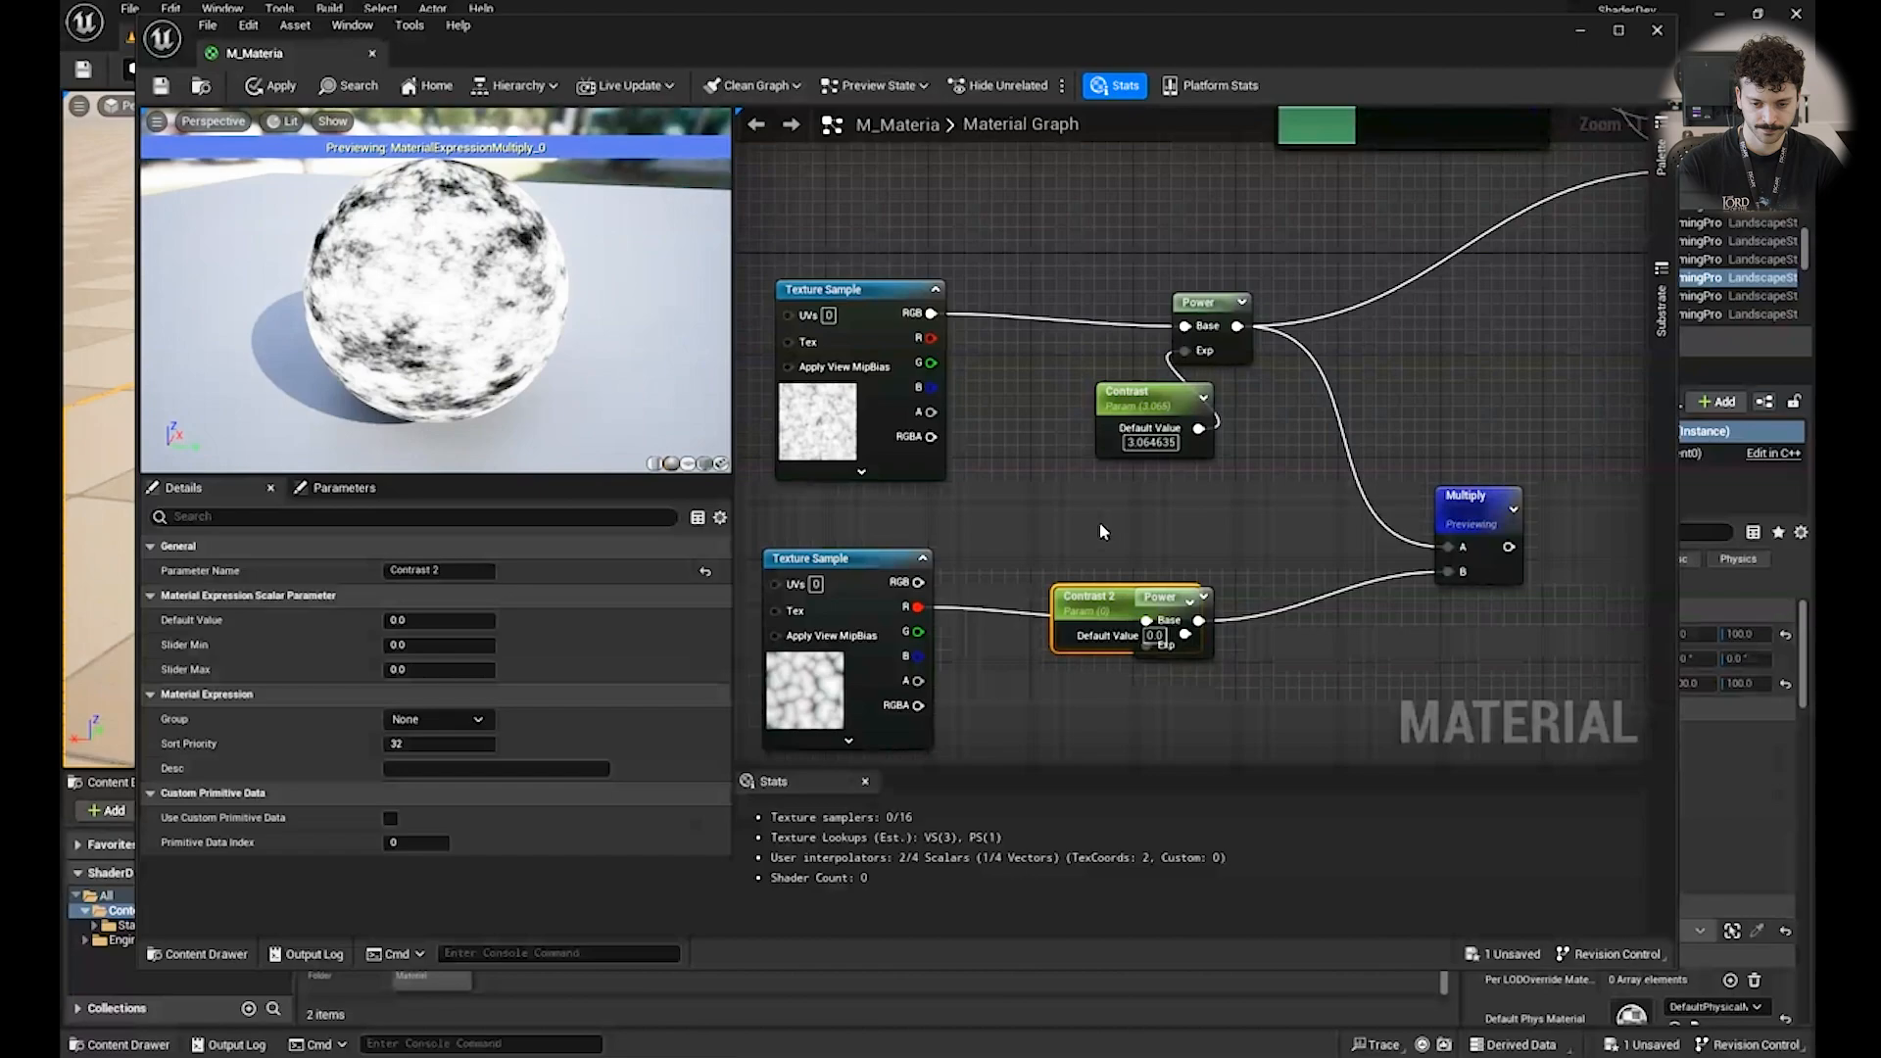
pyautogui.moveTo(1095, 617); pyautogui.dragTo(1112, 733)
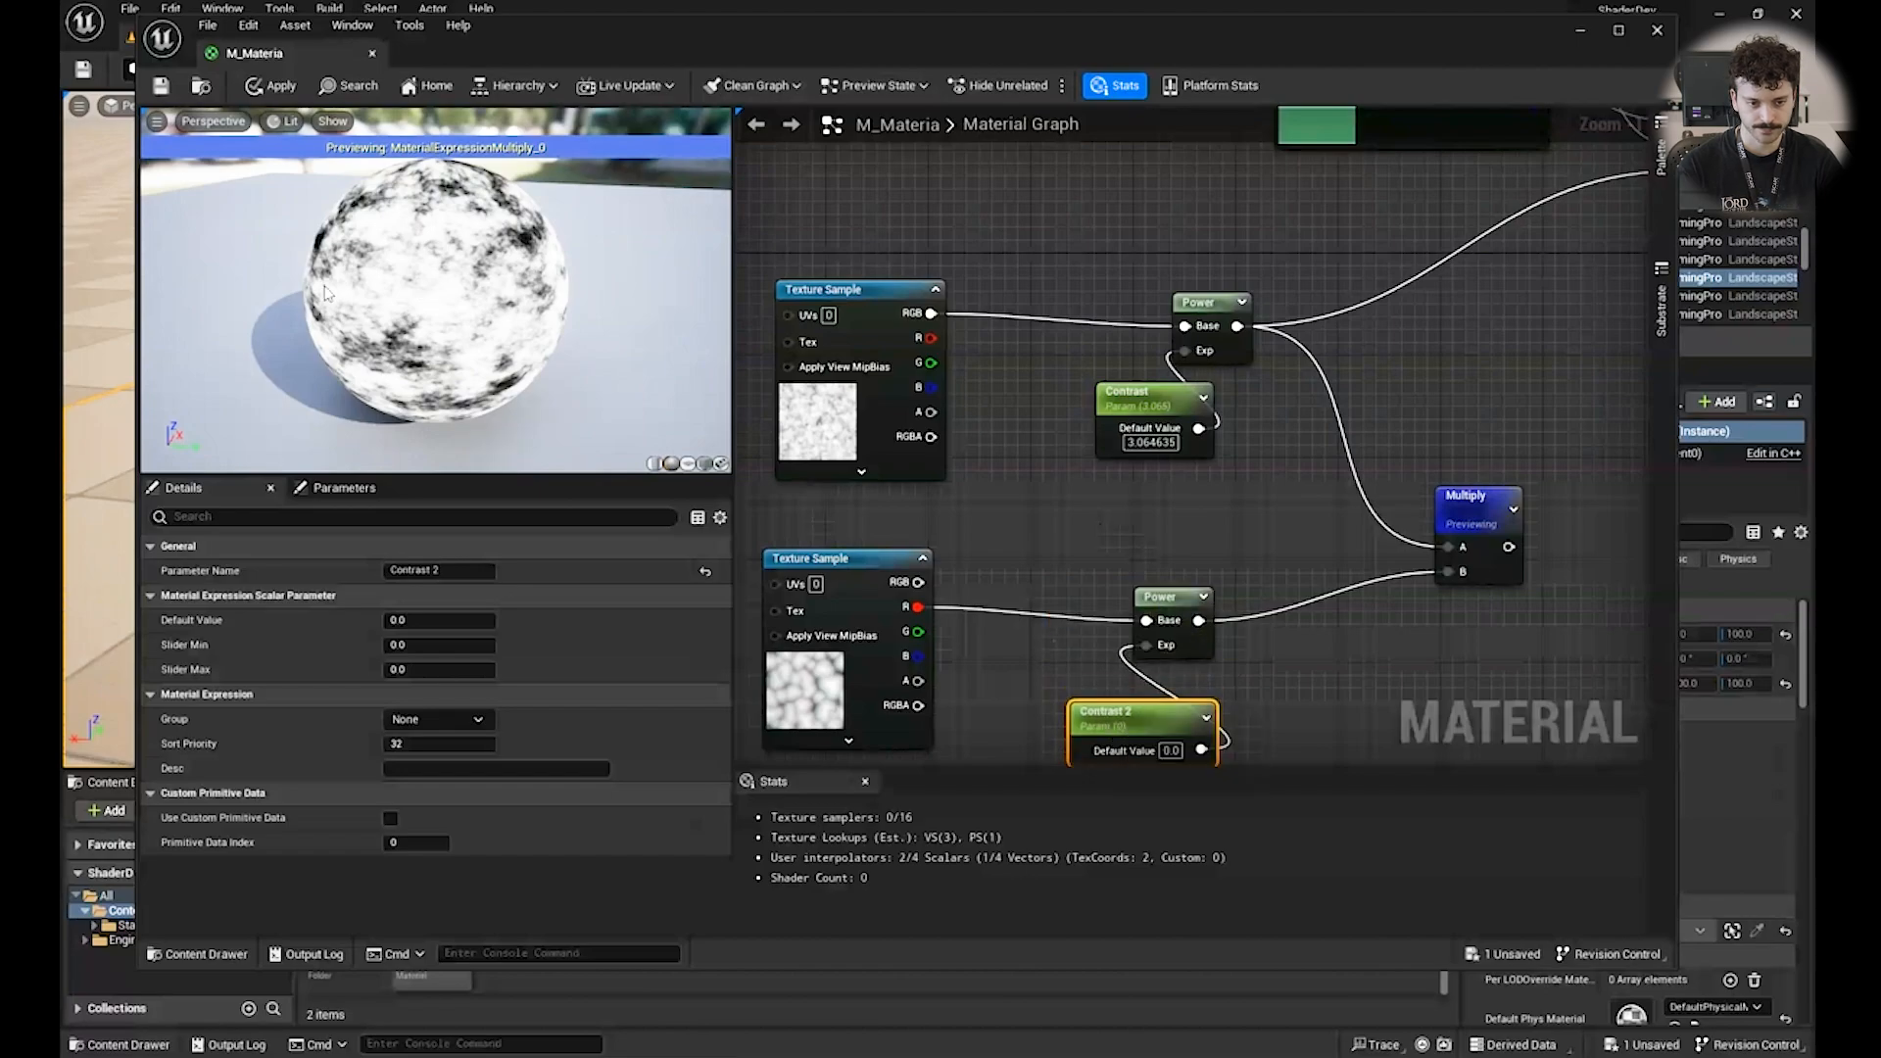
# Connect the Multiply node's output to the Lerp node's Alpha input.
pyautogui.moveTo(325, 288); pyautogui.dragTo(1676, 456)
pyautogui.moveTo(1453, 453); pyautogui.dragTo(1113, 536, button='right')
pyautogui.moveTo(1169, 630); pyautogui.dragTo(1350, 264)
pyautogui.moveTo(1090, 502); pyautogui.dragTo(1203, 428, button='right')
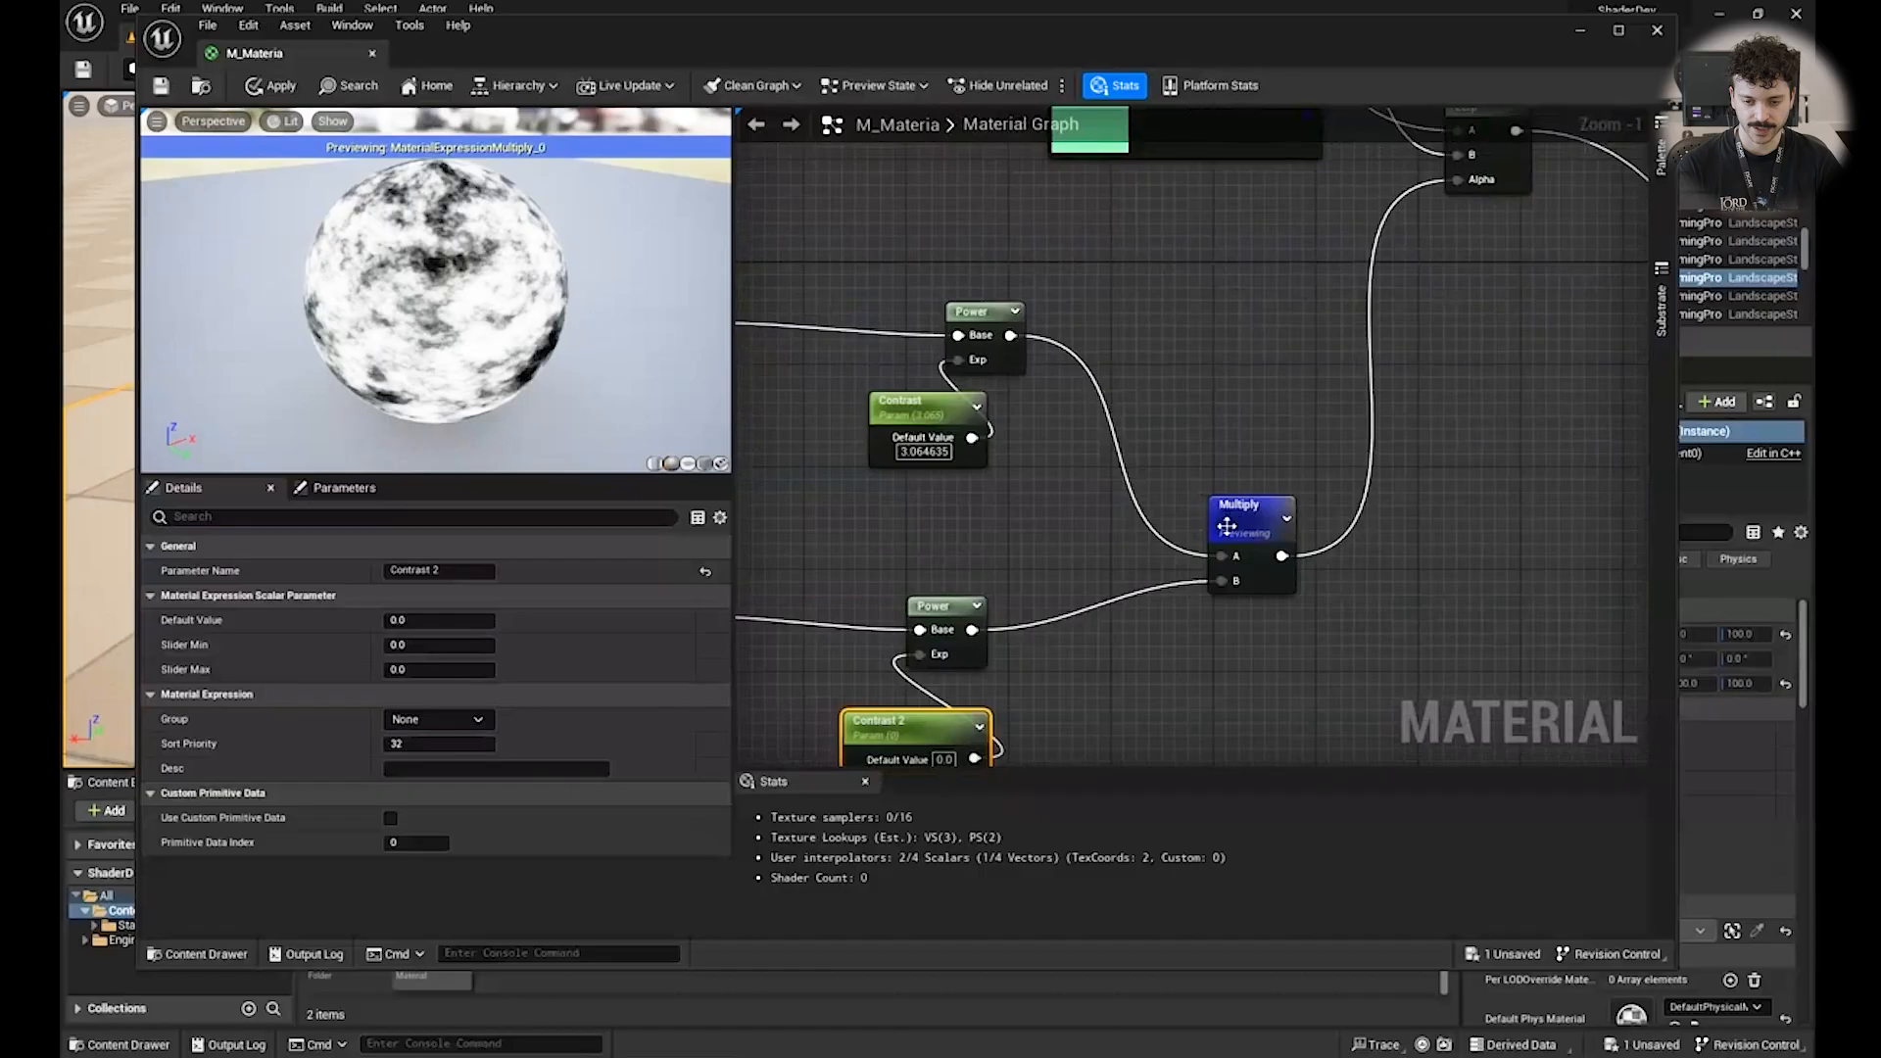
# Stop previewing the Multiply node and move the Contrast 2 parameter node closer to its Power node.
pyautogui.rightClick(1241, 529)
pyautogui.click(1271, 558)
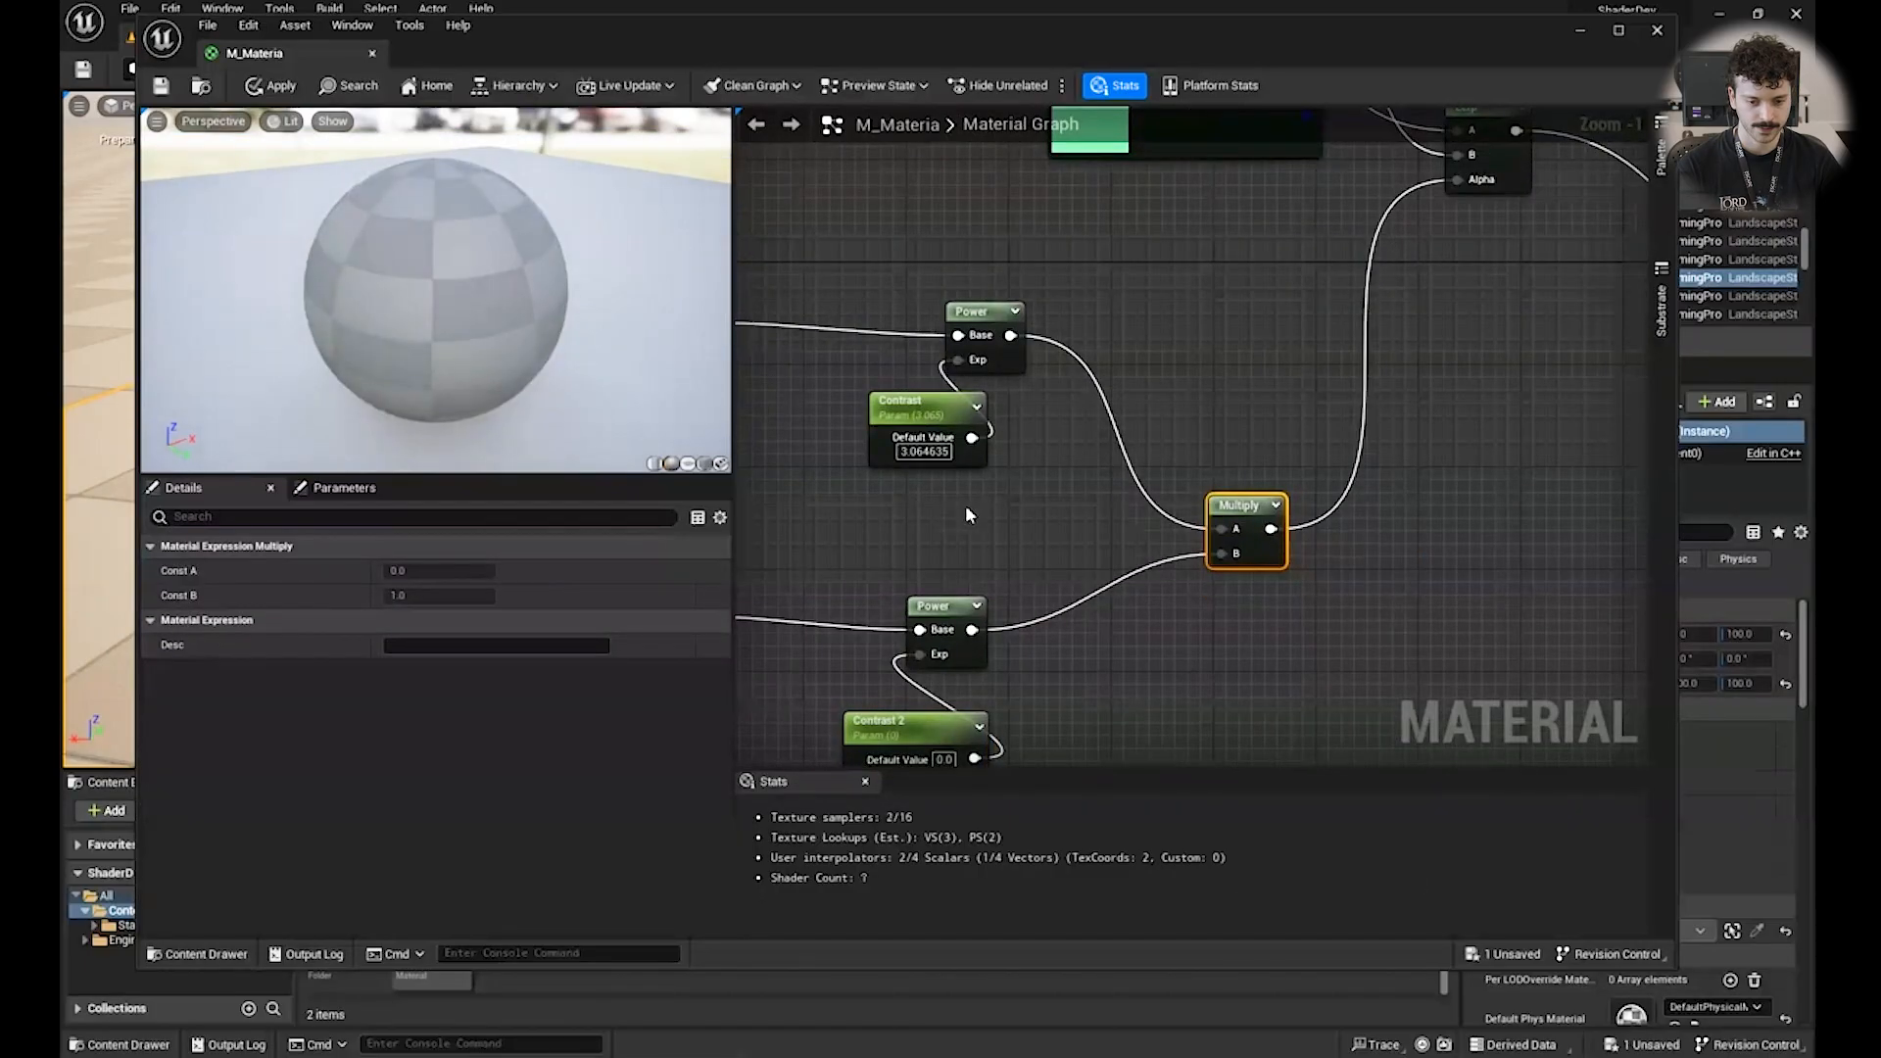
pyautogui.moveTo(954, 502); pyautogui.dragTo(1082, 417, button='right')
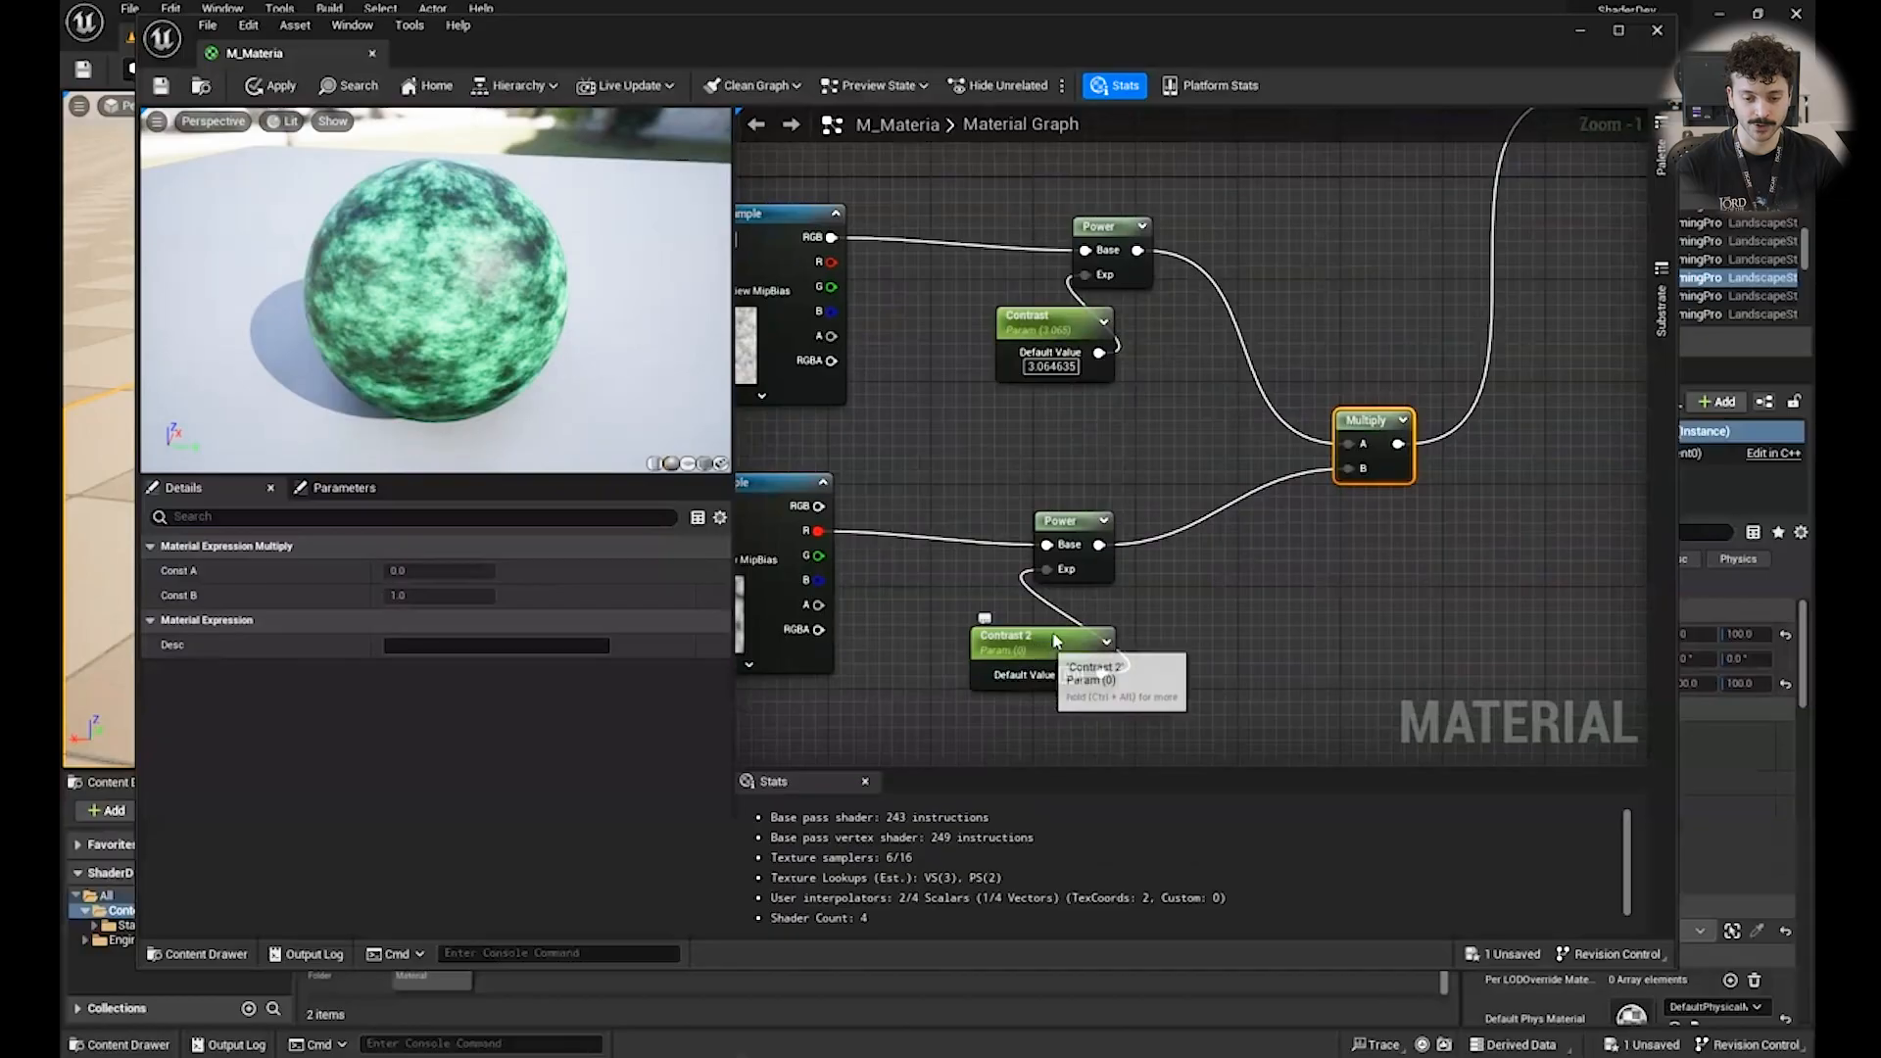
pyautogui.moveTo(1051, 649); pyautogui.dragTo(1076, 622)
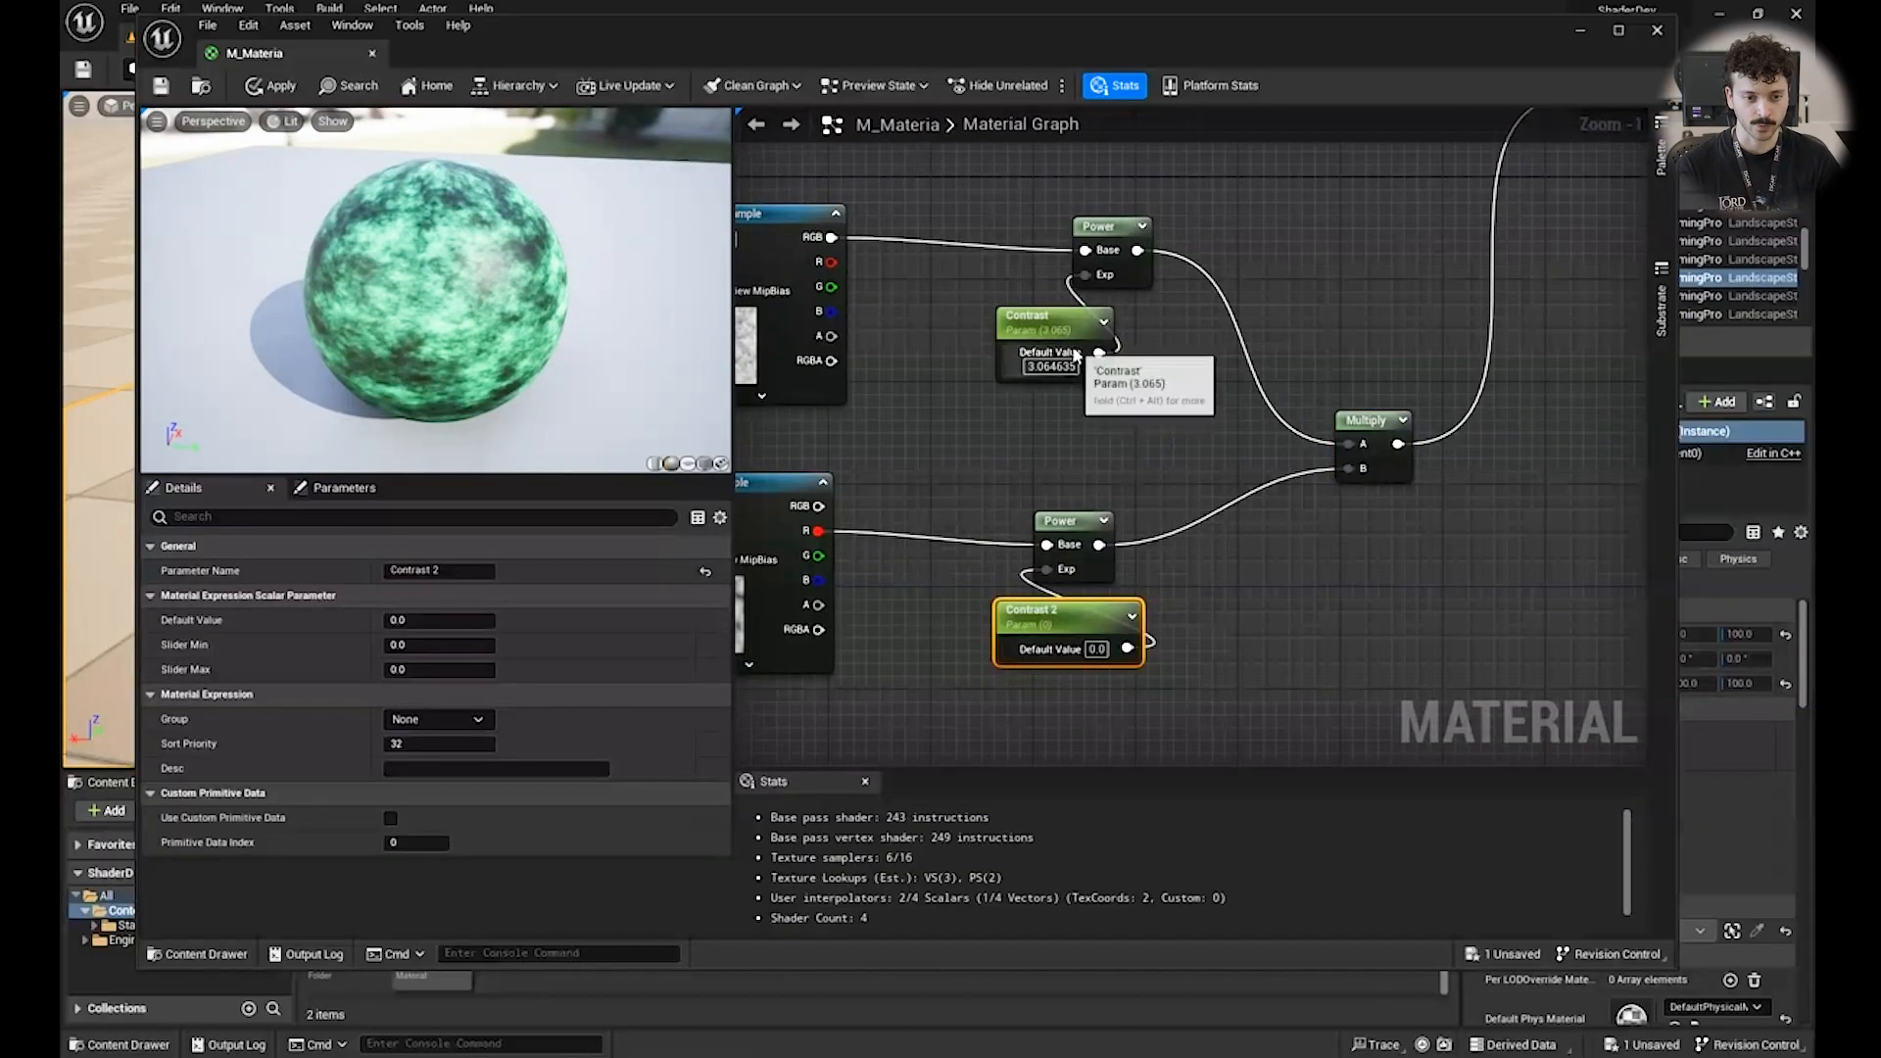
# Set the Contrast 2 parameter to about 2.45 in the material's parameter list and inspect the sphere from several sides.
pyautogui.moveTo(1316, 477); pyautogui.dragTo(1391, 482, button='right')
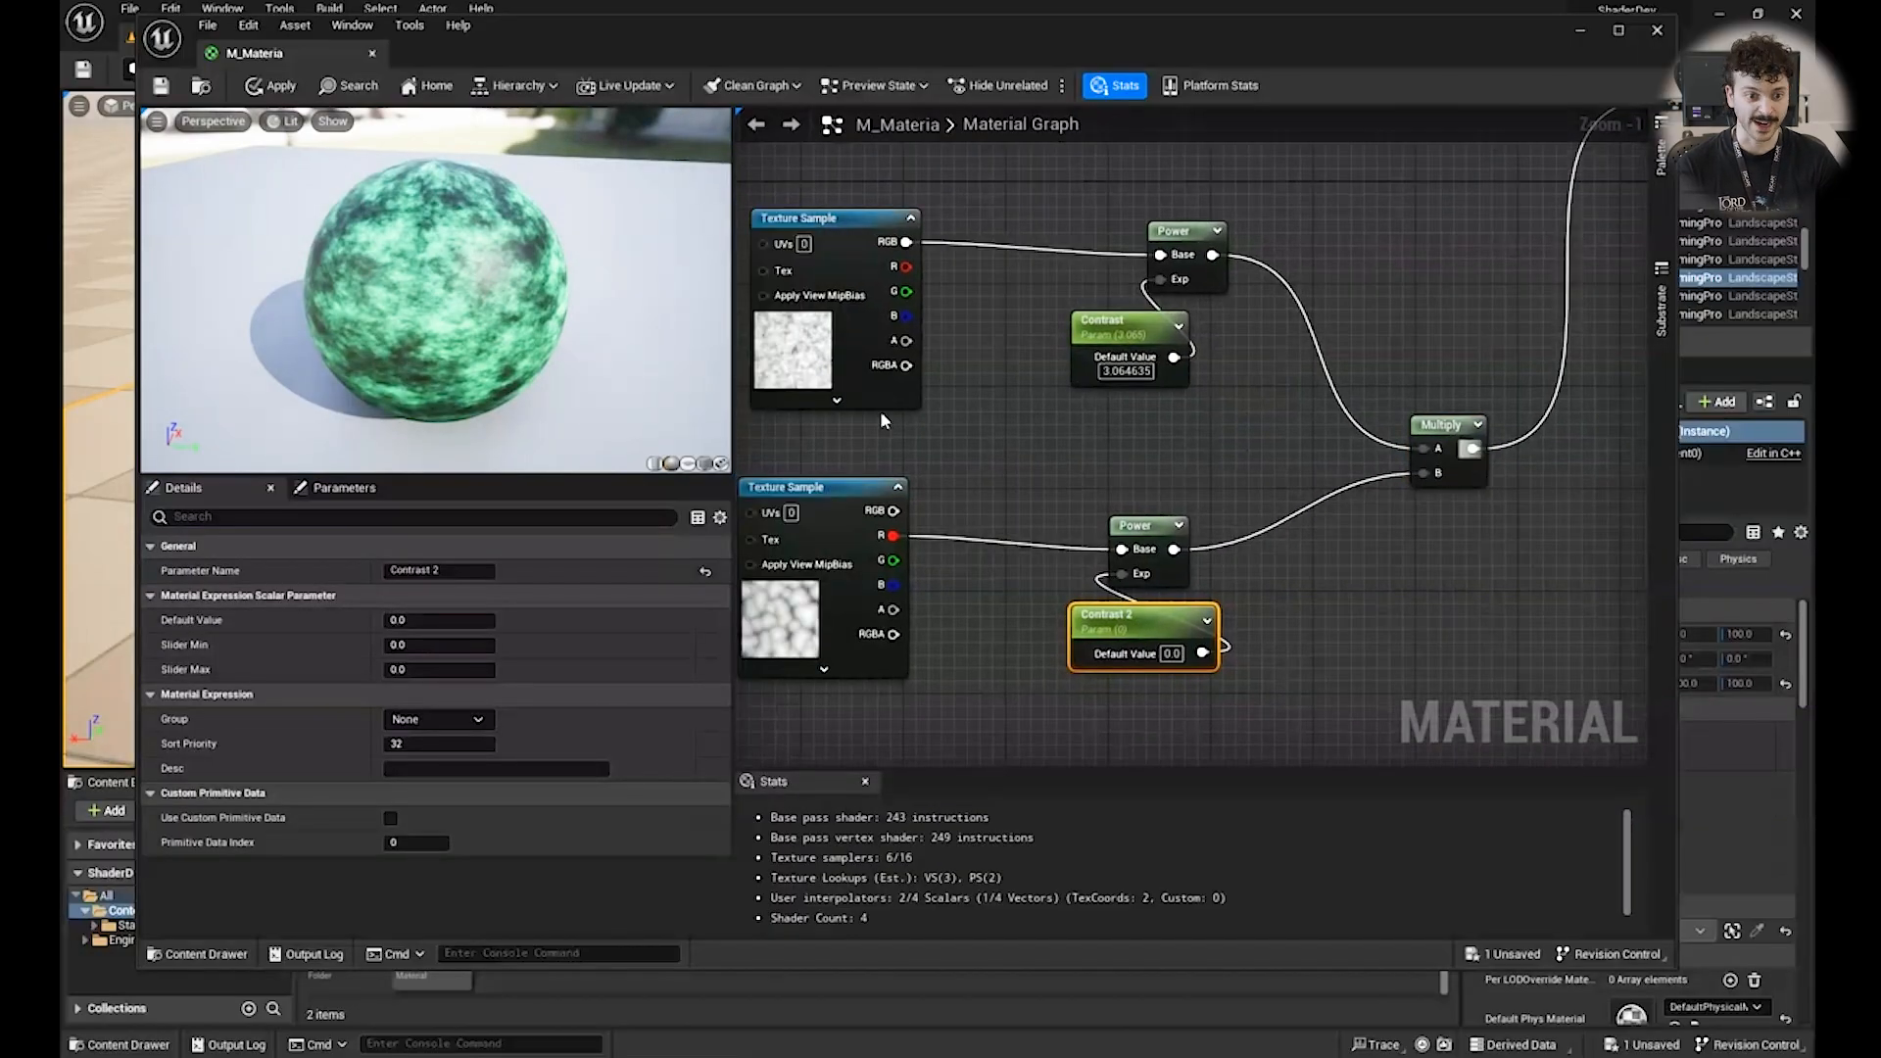
pyautogui.click(333, 488)
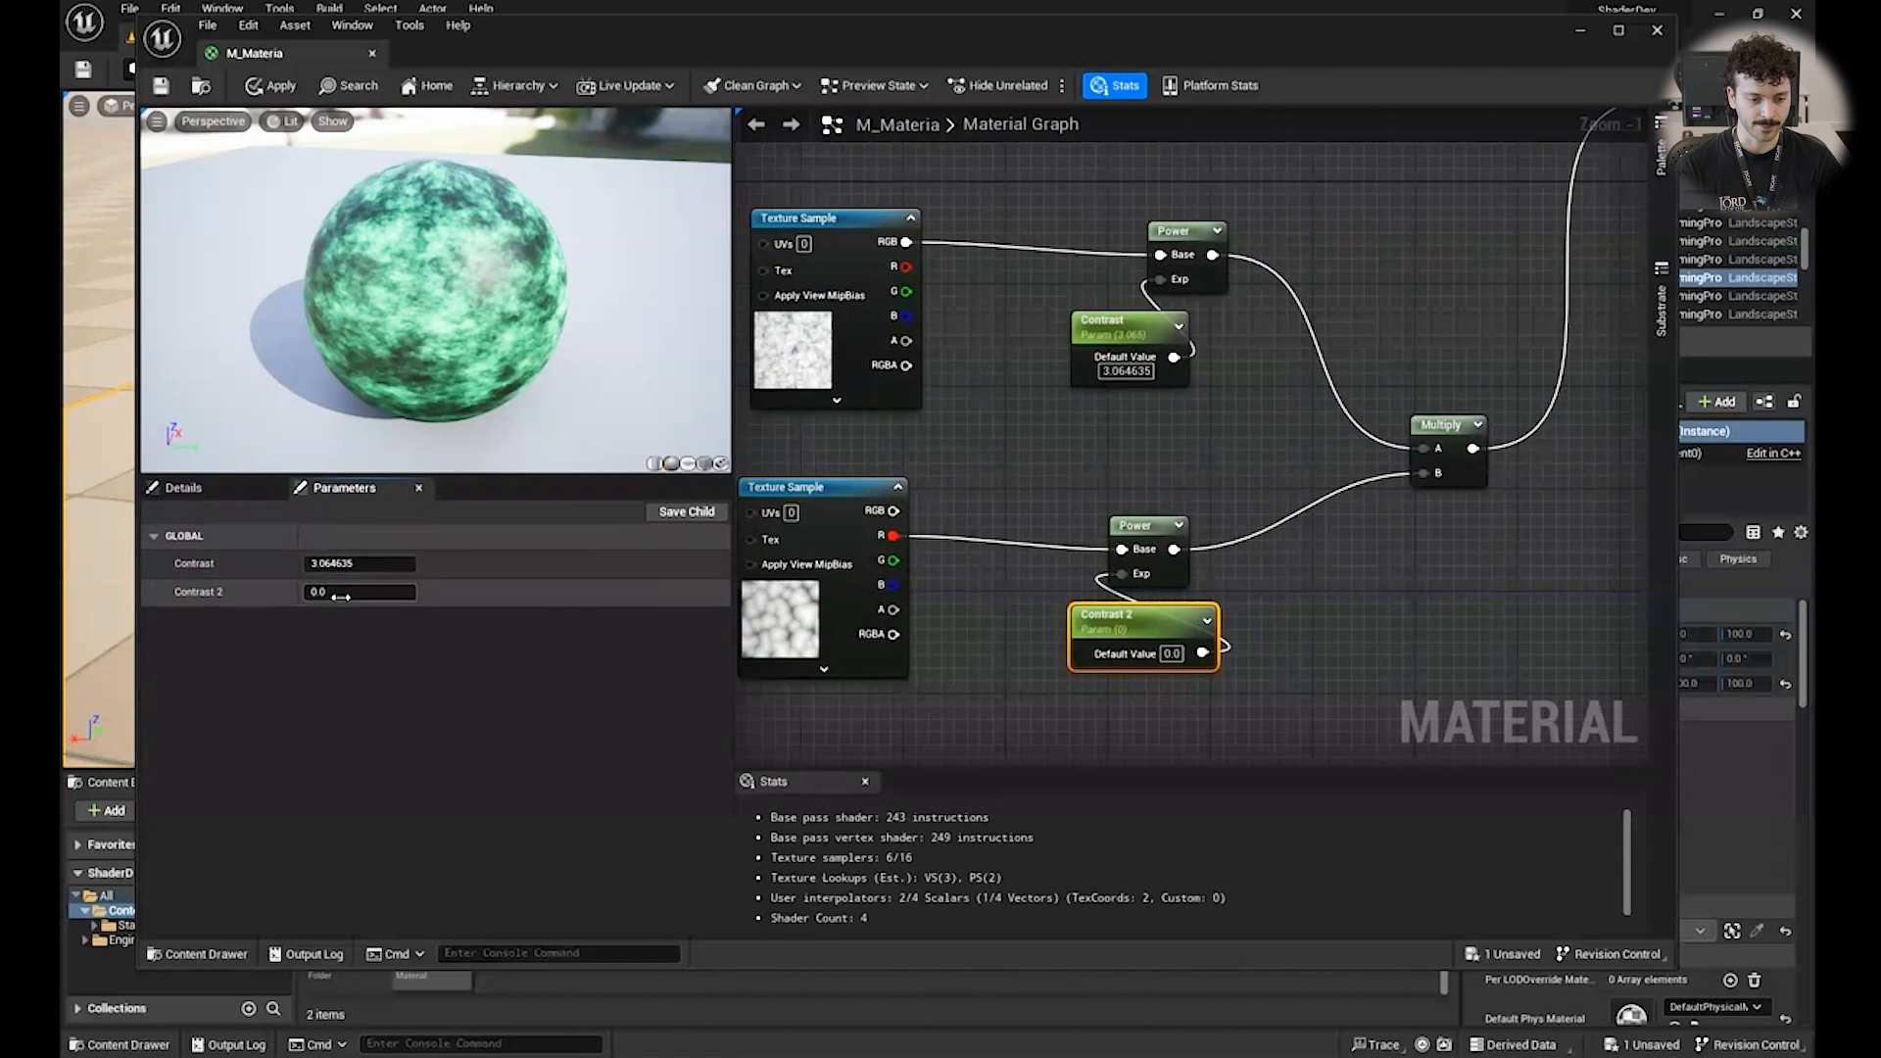
pyautogui.moveTo(407, 601)
pyautogui.mouseDown()
pyautogui.moveTo(363, 594)
pyautogui.moveTo(421, 621)
pyautogui.moveTo(373, 597)
pyautogui.mouseUp()
pyautogui.moveTo(420, 227); pyautogui.dragTo(349, 225)
pyautogui.moveTo(571, 307); pyautogui.dragTo(691, 461)
pyautogui.moveTo(973, 416); pyautogui.dragTo(1161, 436, button='right')
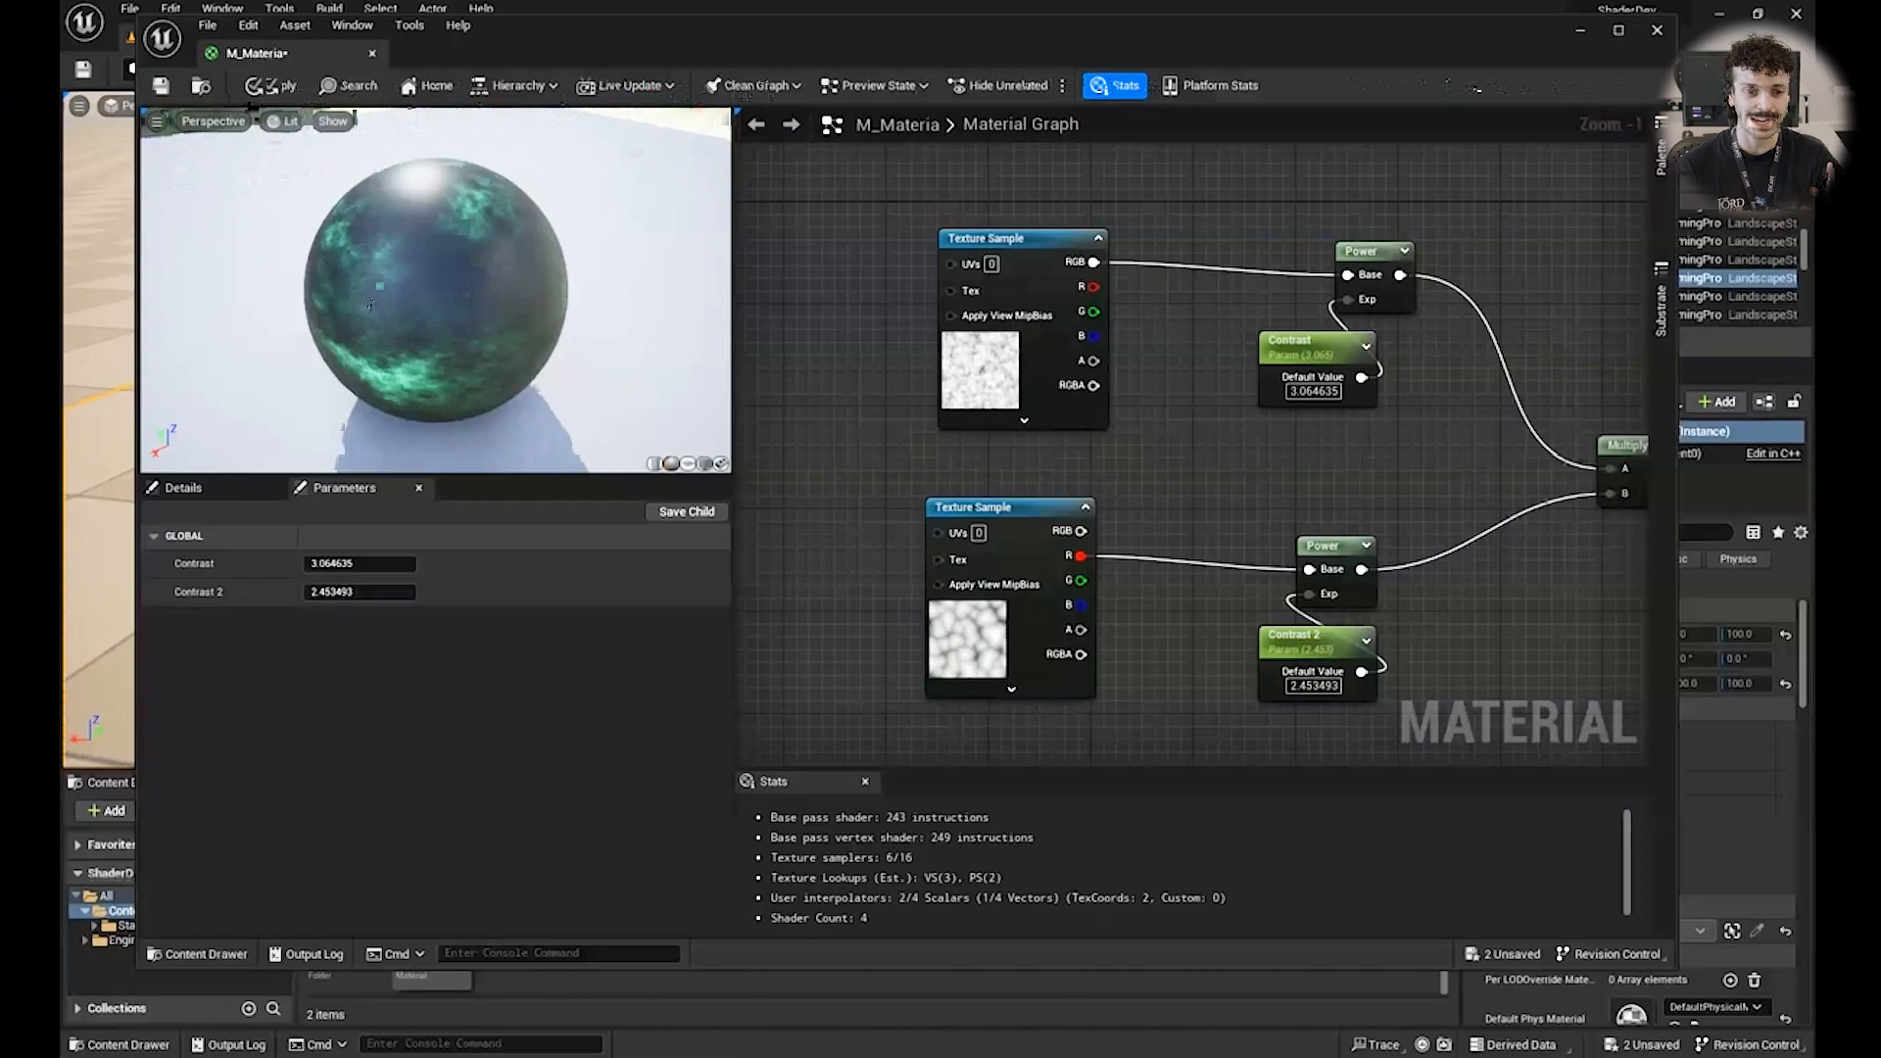
pyautogui.moveTo(370, 302); pyautogui.dragTo(355, 217)
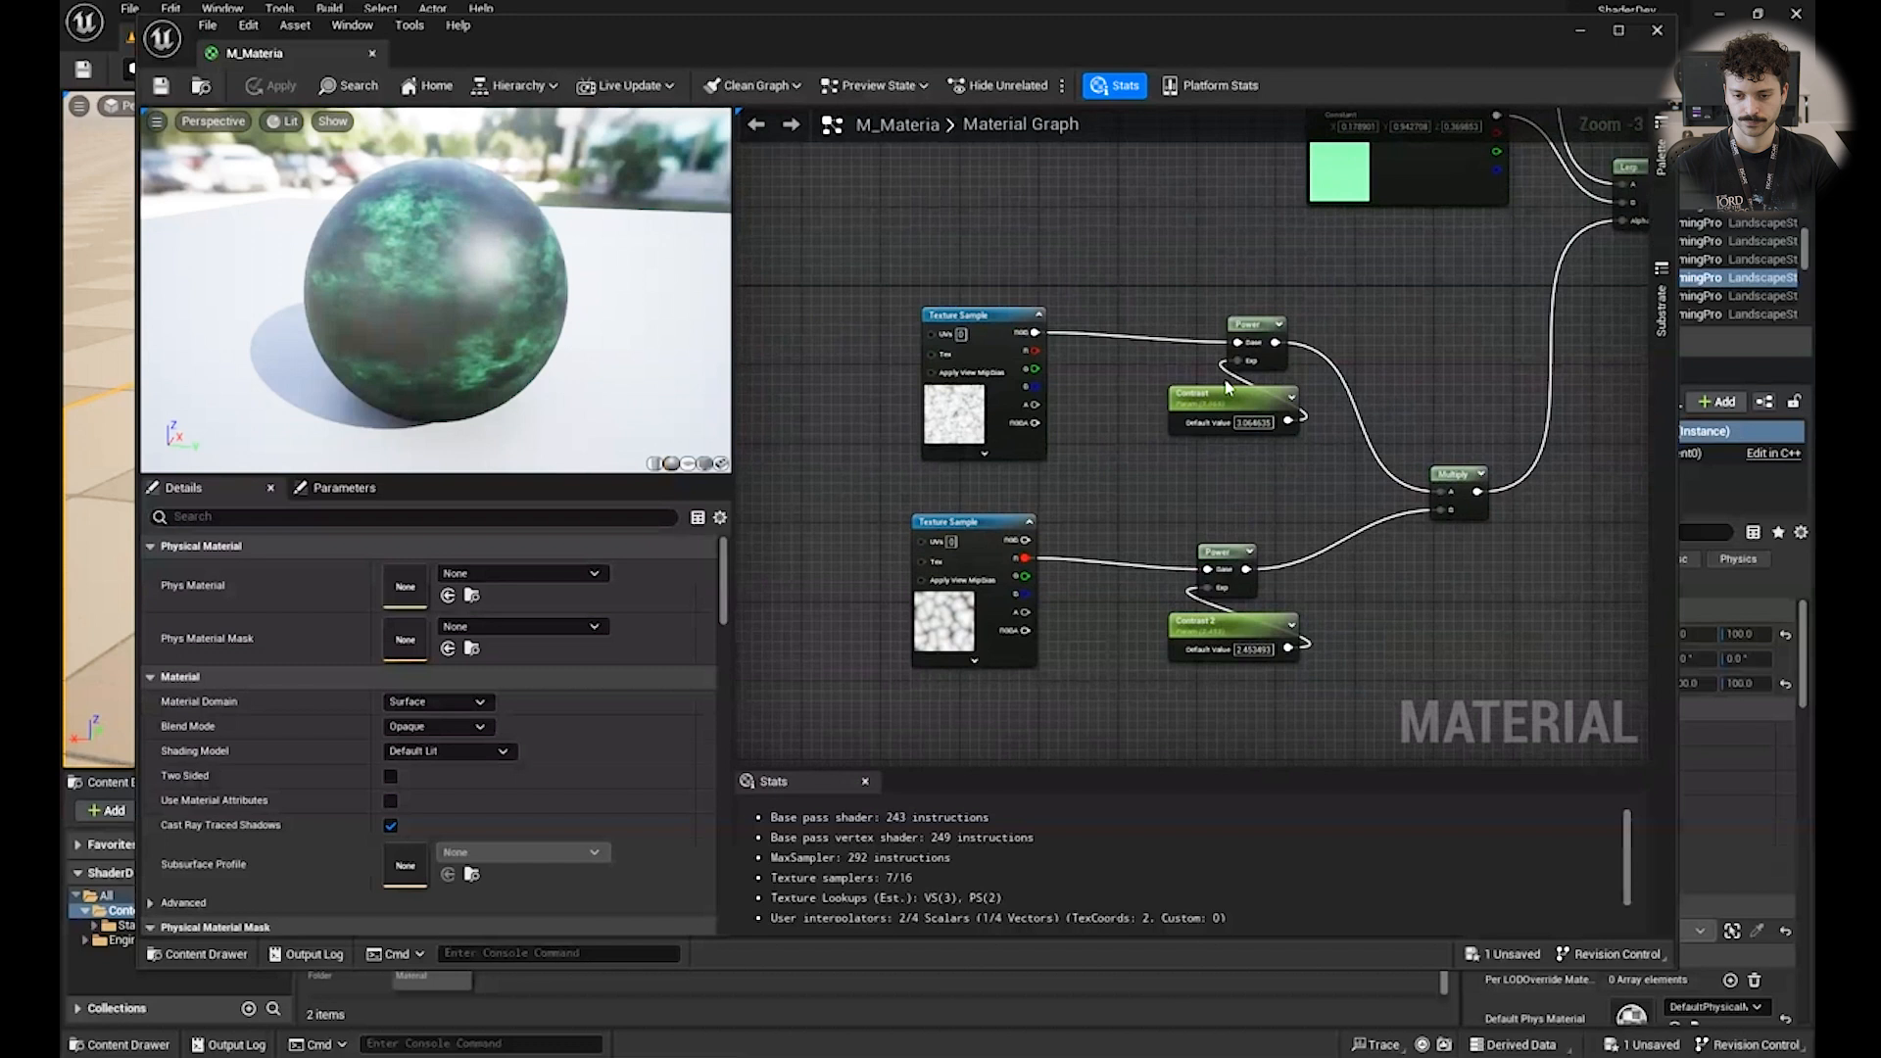
# Disconnect the Contrast parameter from the first Power node's Exp input and delete the parameter node.
pyautogui.scroll(3, 1245, 379)
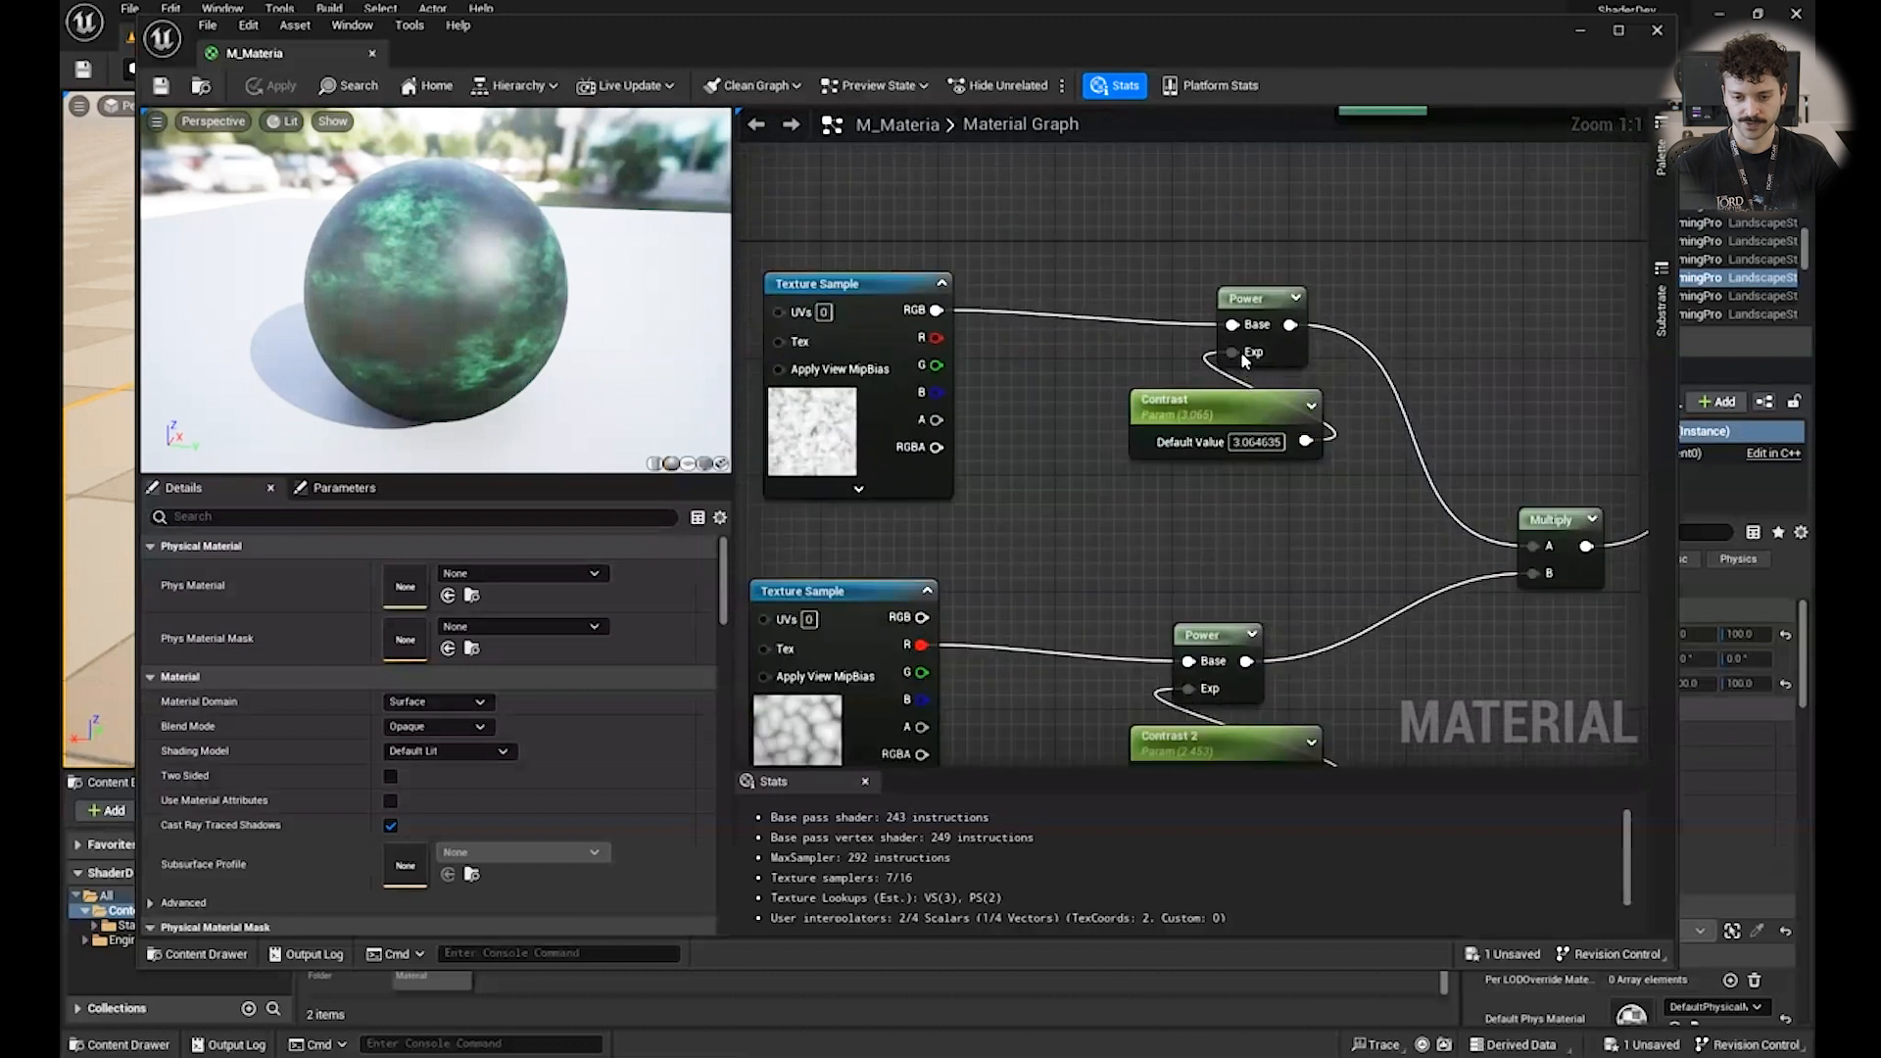
pyautogui.keyDown('alt'); pyautogui.click(1232, 355); pyautogui.keyUp('alt')
pyautogui.click(1215, 403)
pyautogui.press('Delete')
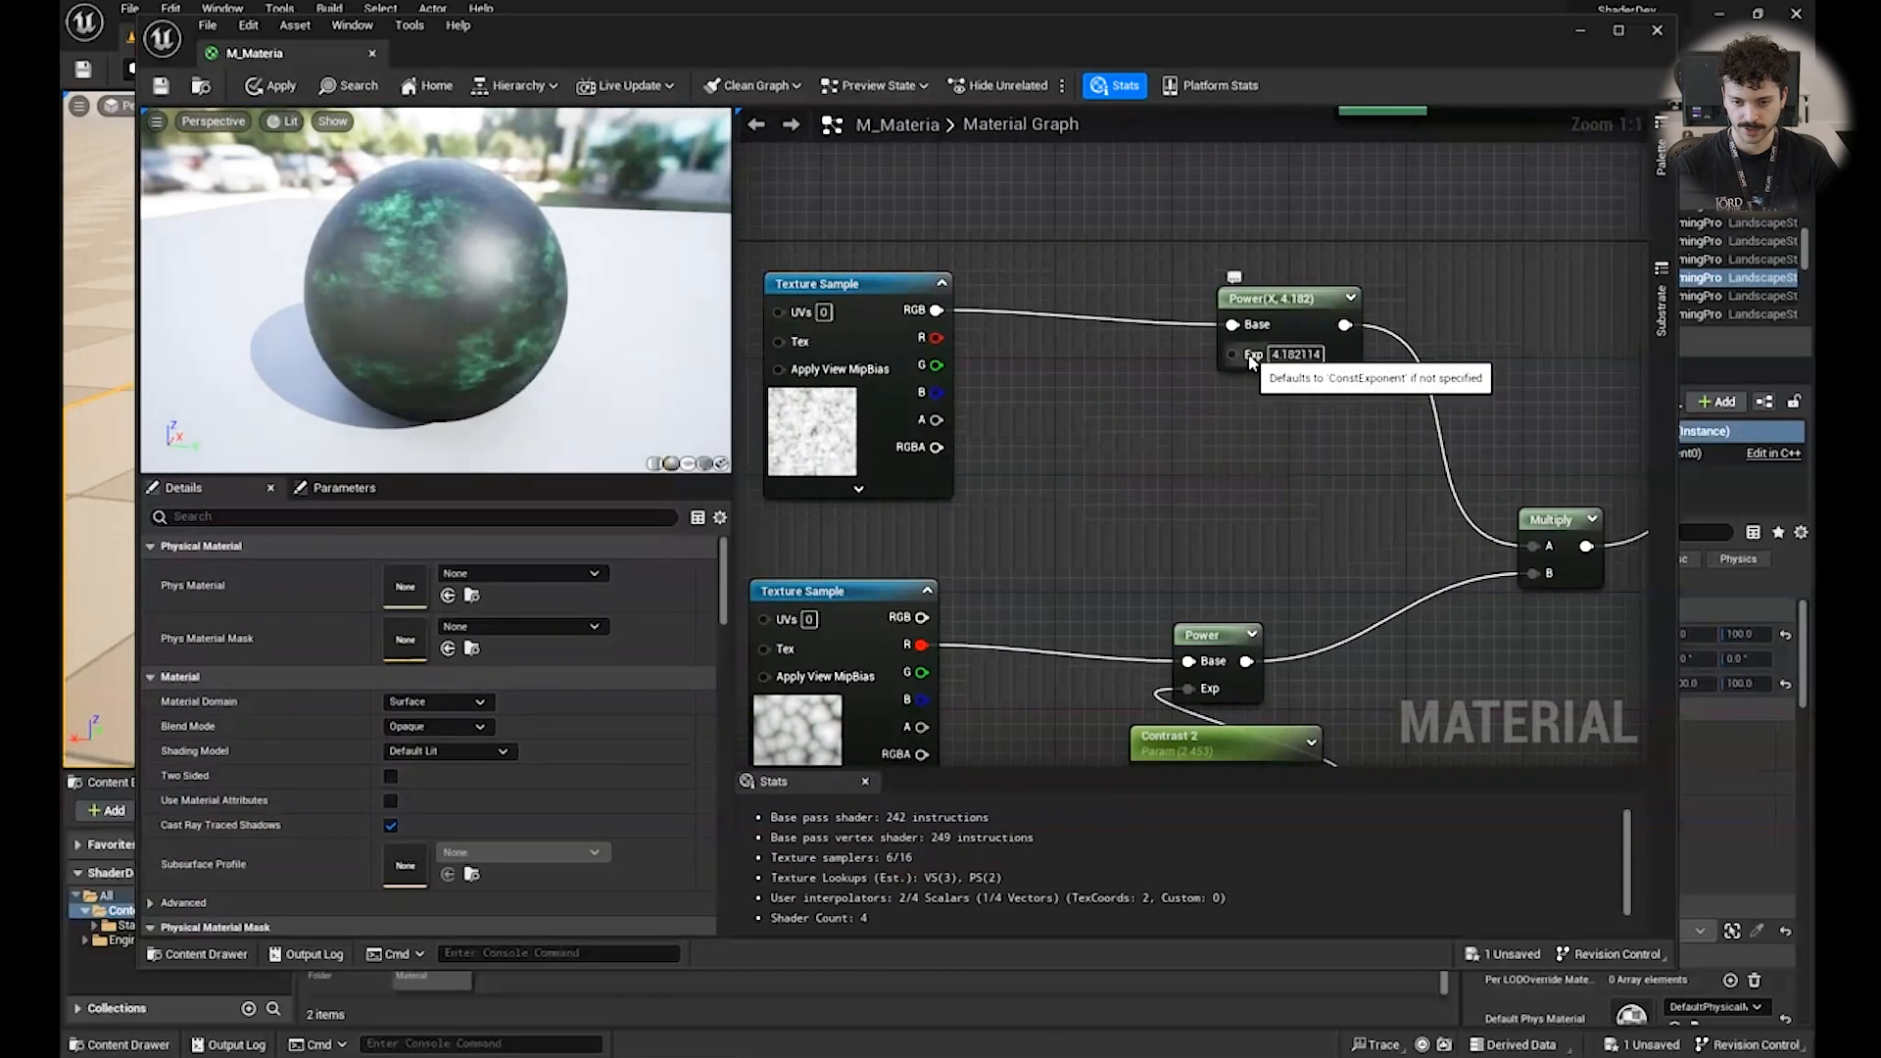
# Promote the first Power node's Exp input to a parameter named "Constrast 1" and place it below the Power node.
pyautogui.rightClick(1250, 361)
pyautogui.click(1330, 471)
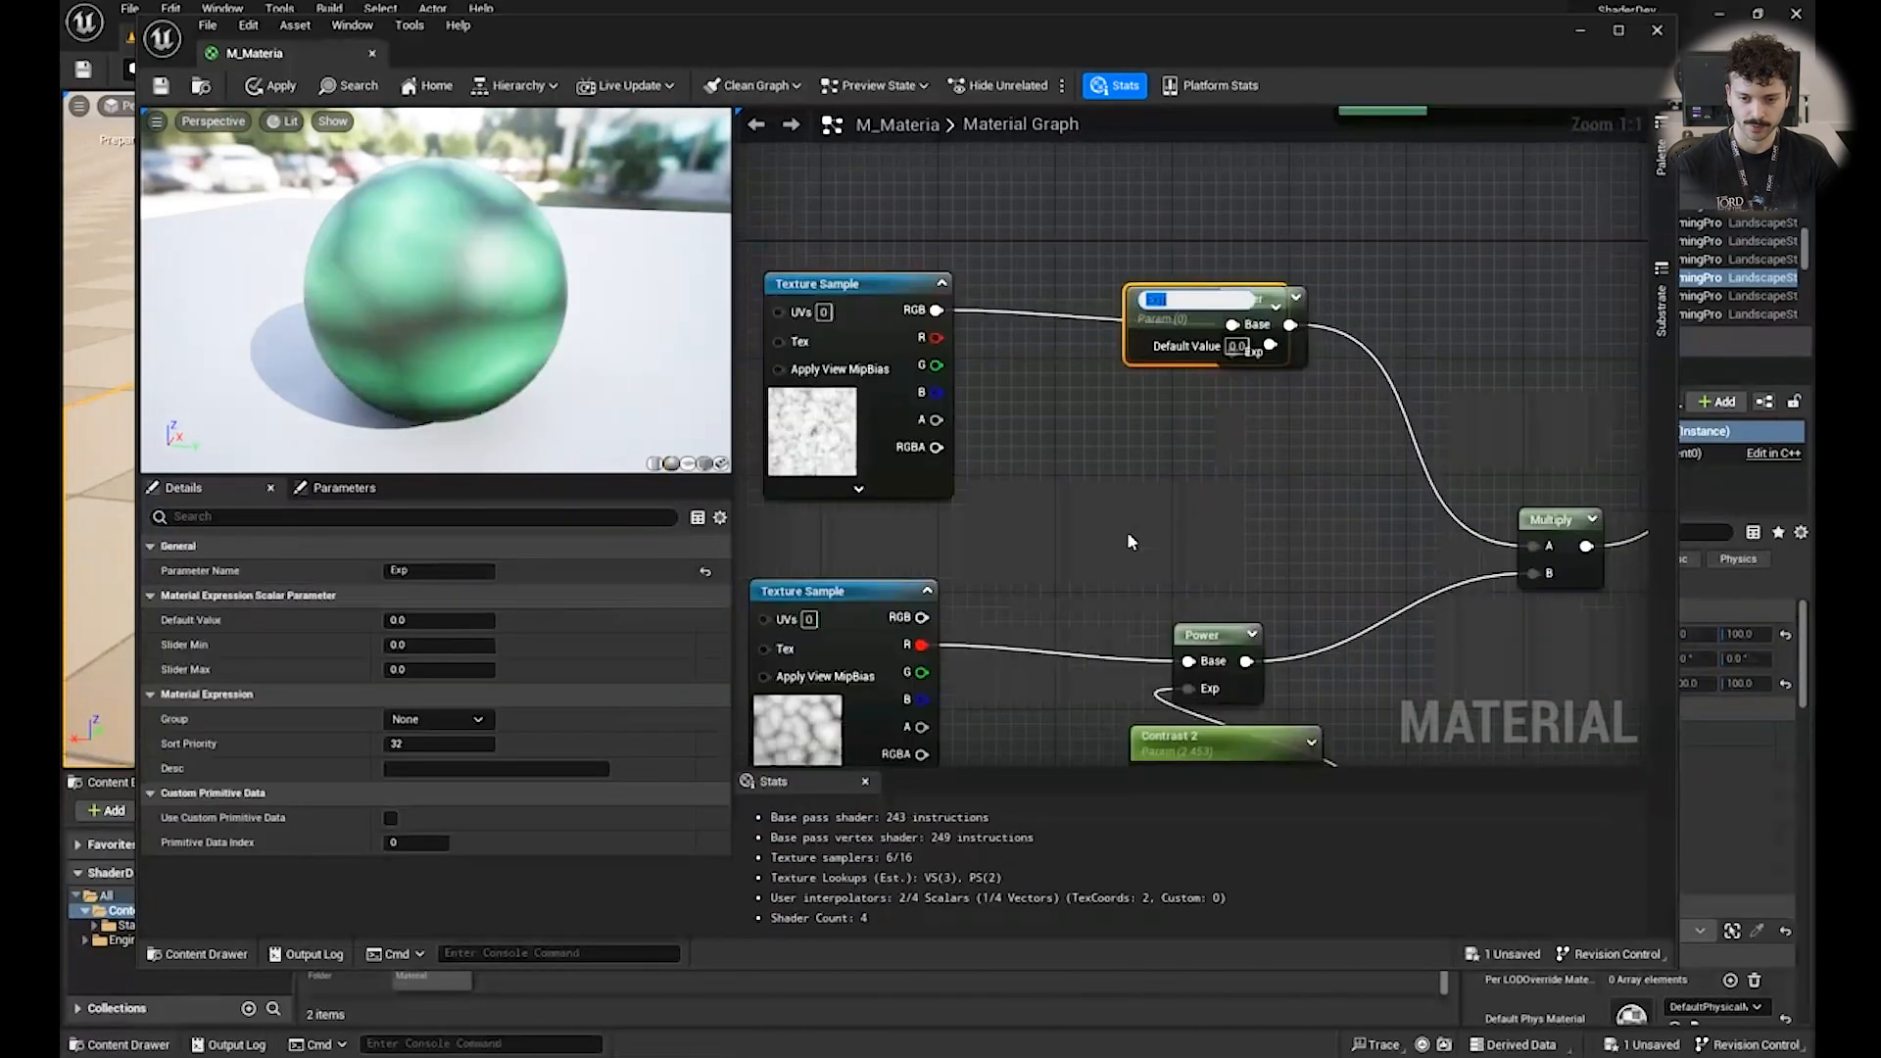
pyautogui.write('Const')
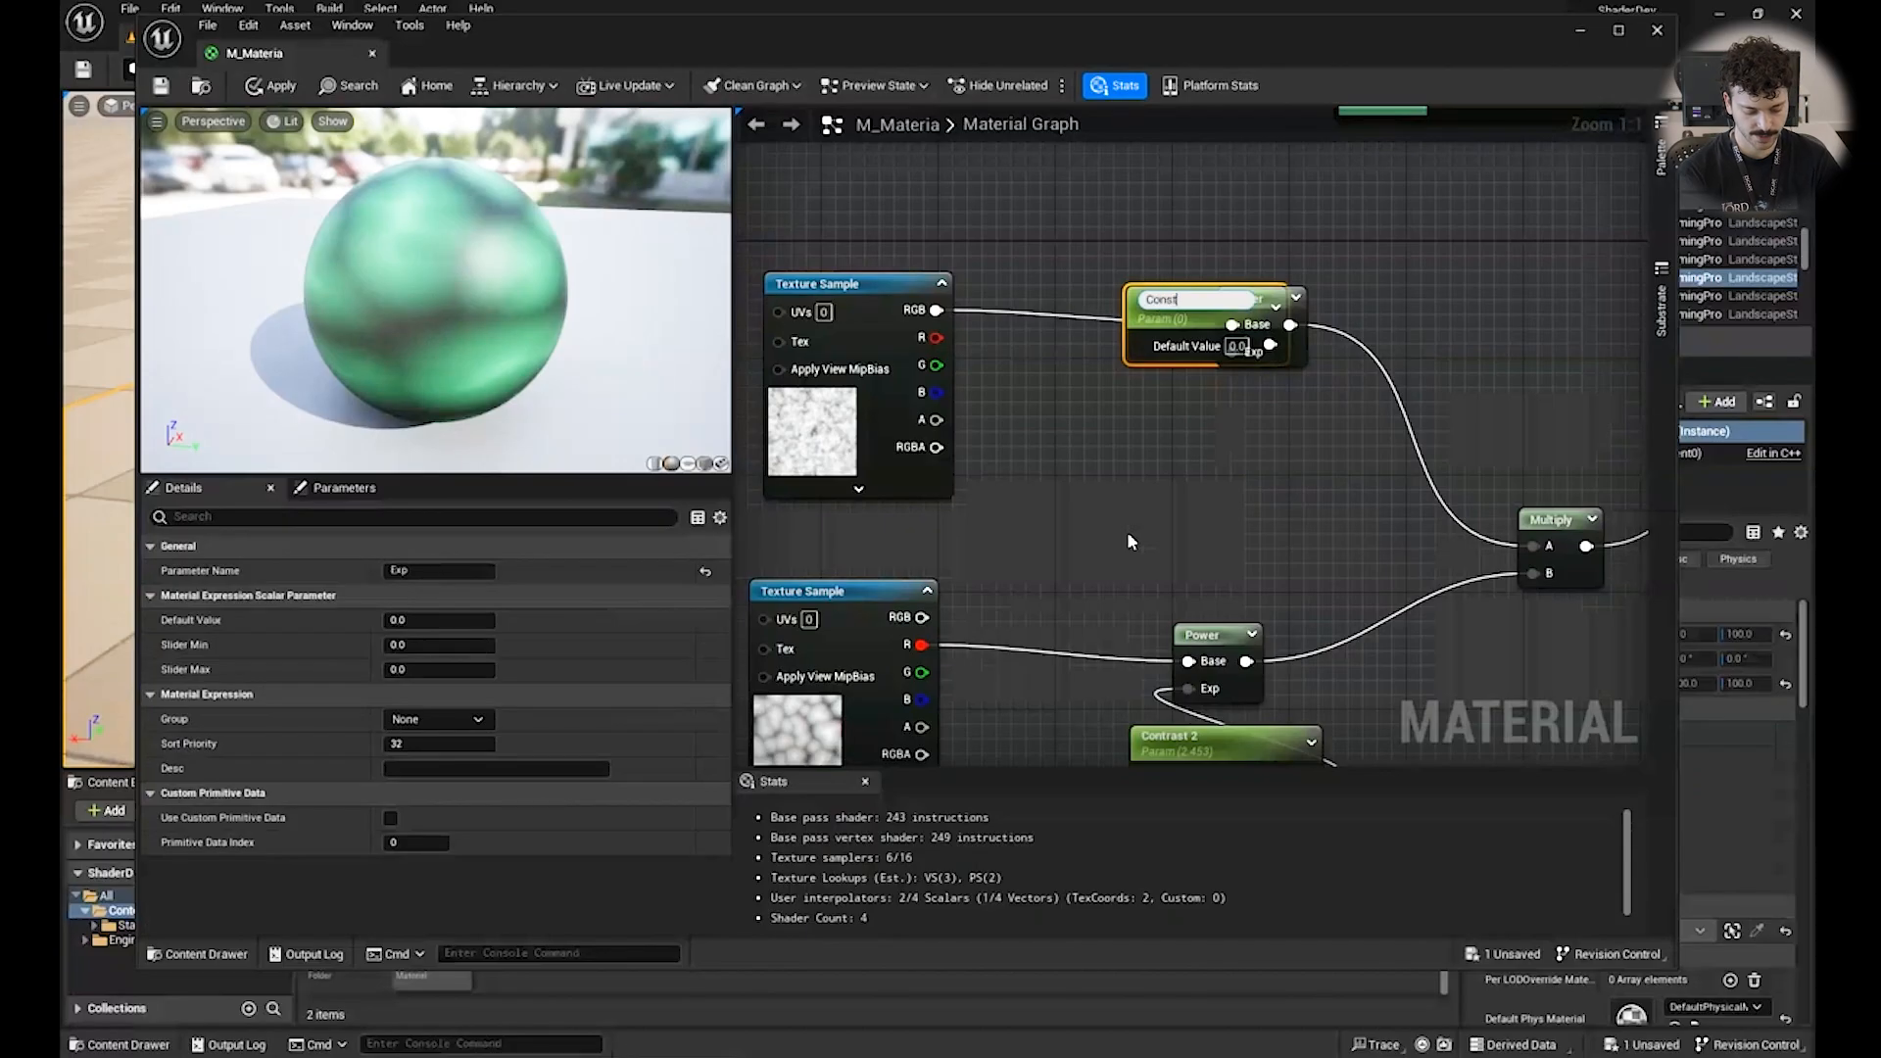
pyautogui.write('rast')
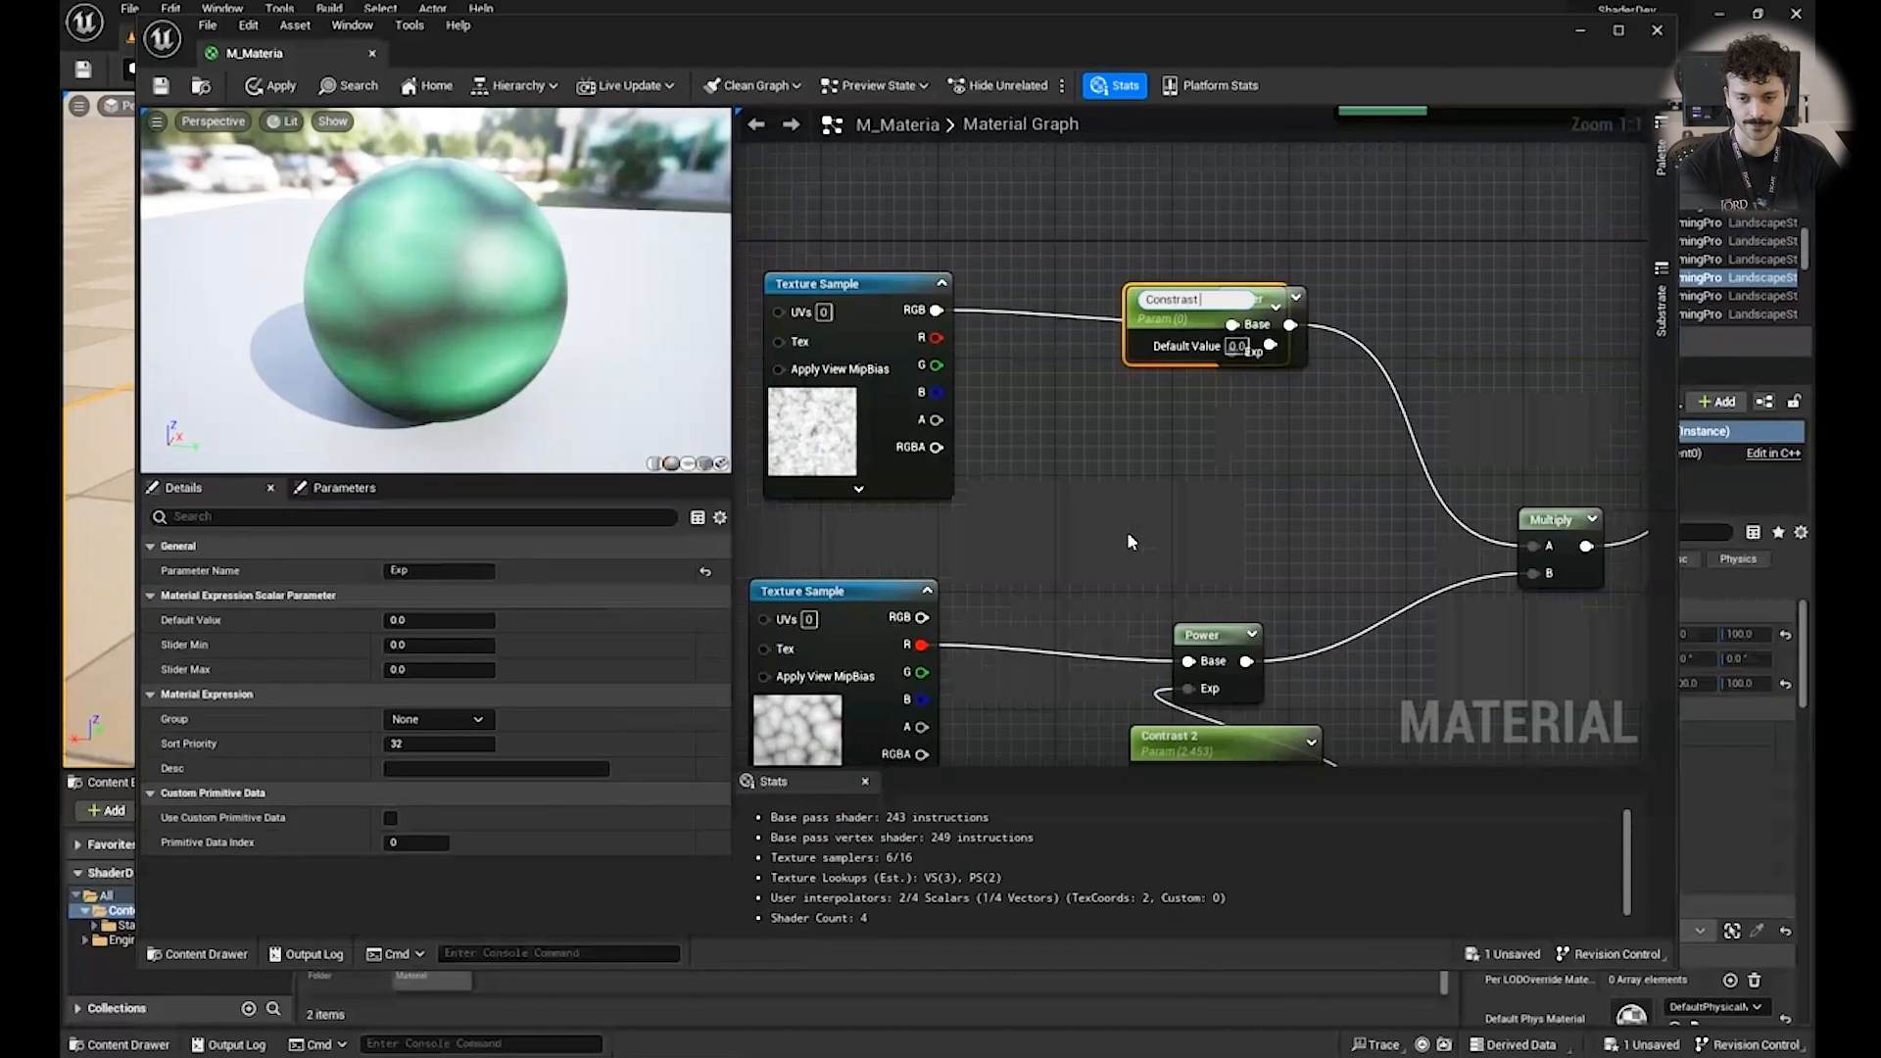
pyautogui.write(' 1')
pyautogui.press('Return')
pyautogui.moveTo(1185, 300); pyautogui.dragTo(1174, 400)
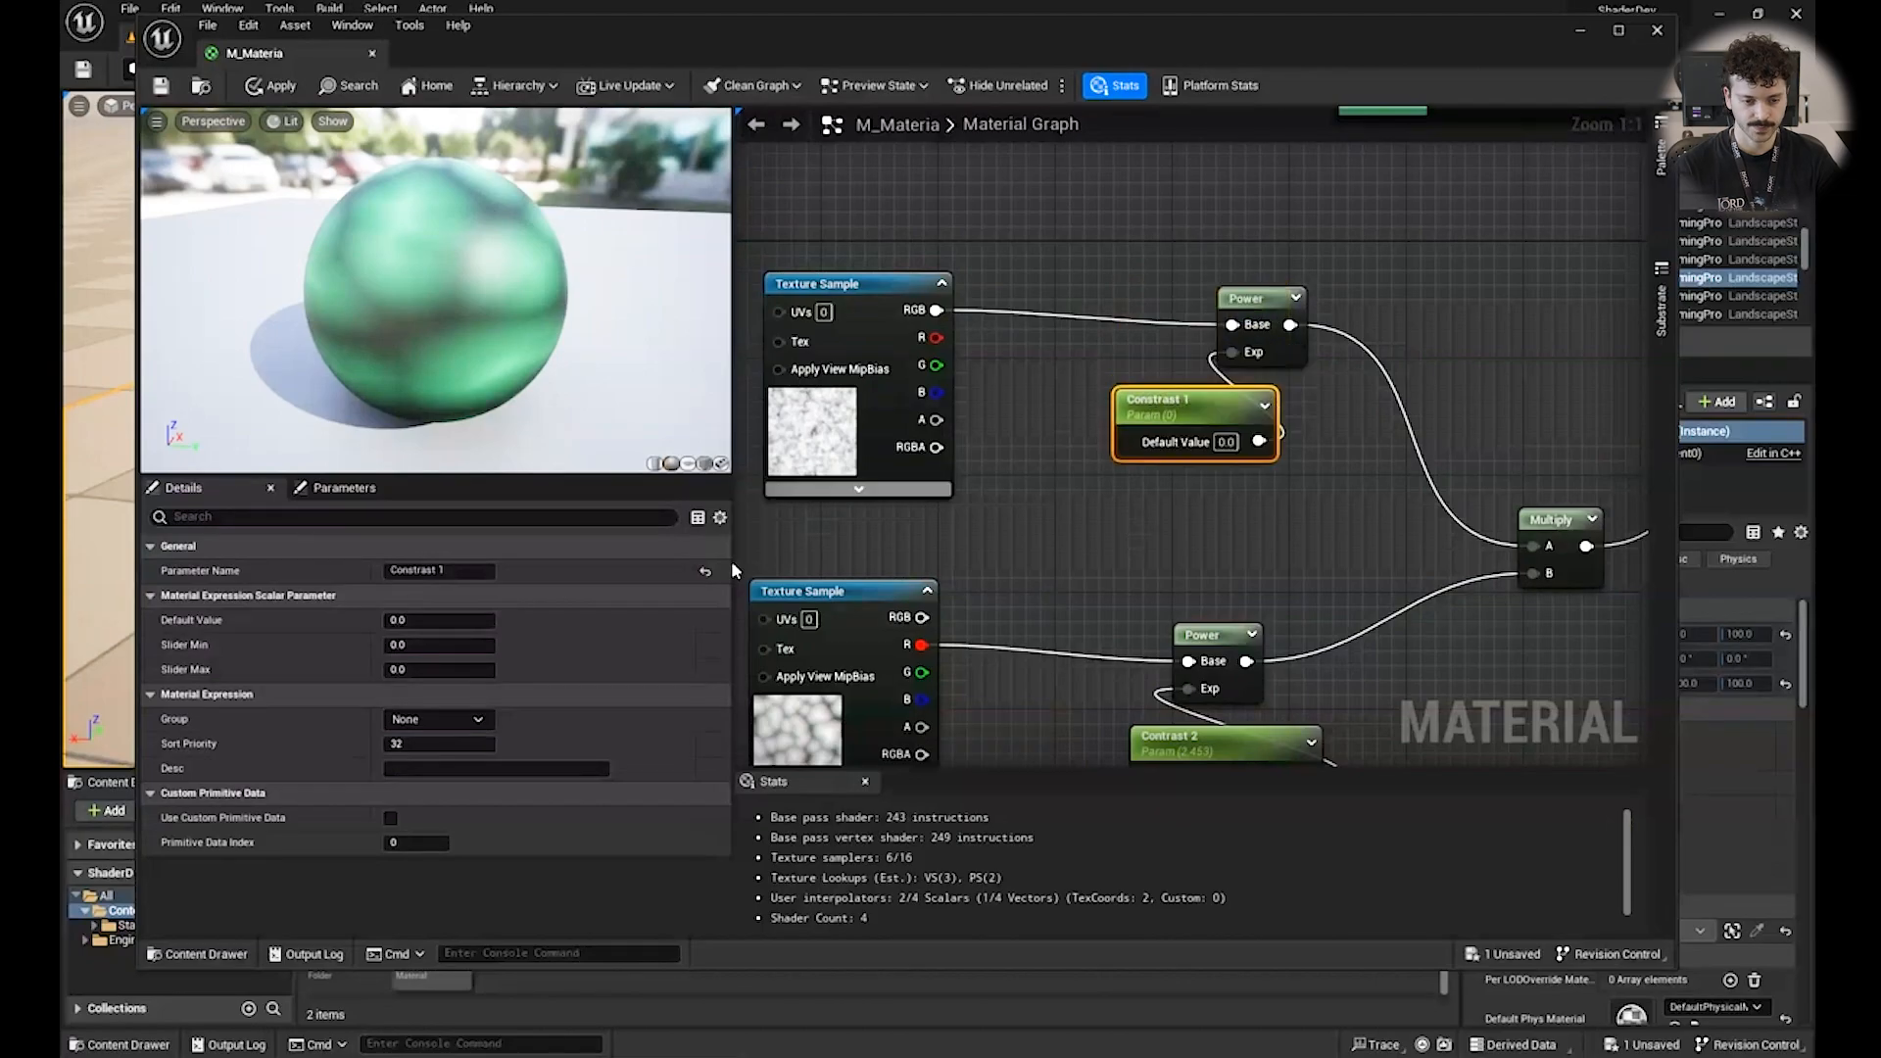
# Set the Constrast 1 parameter to about 2.5 in the material's parameter list, checking the pattern on the preview sphere.
pyautogui.click(343, 487)
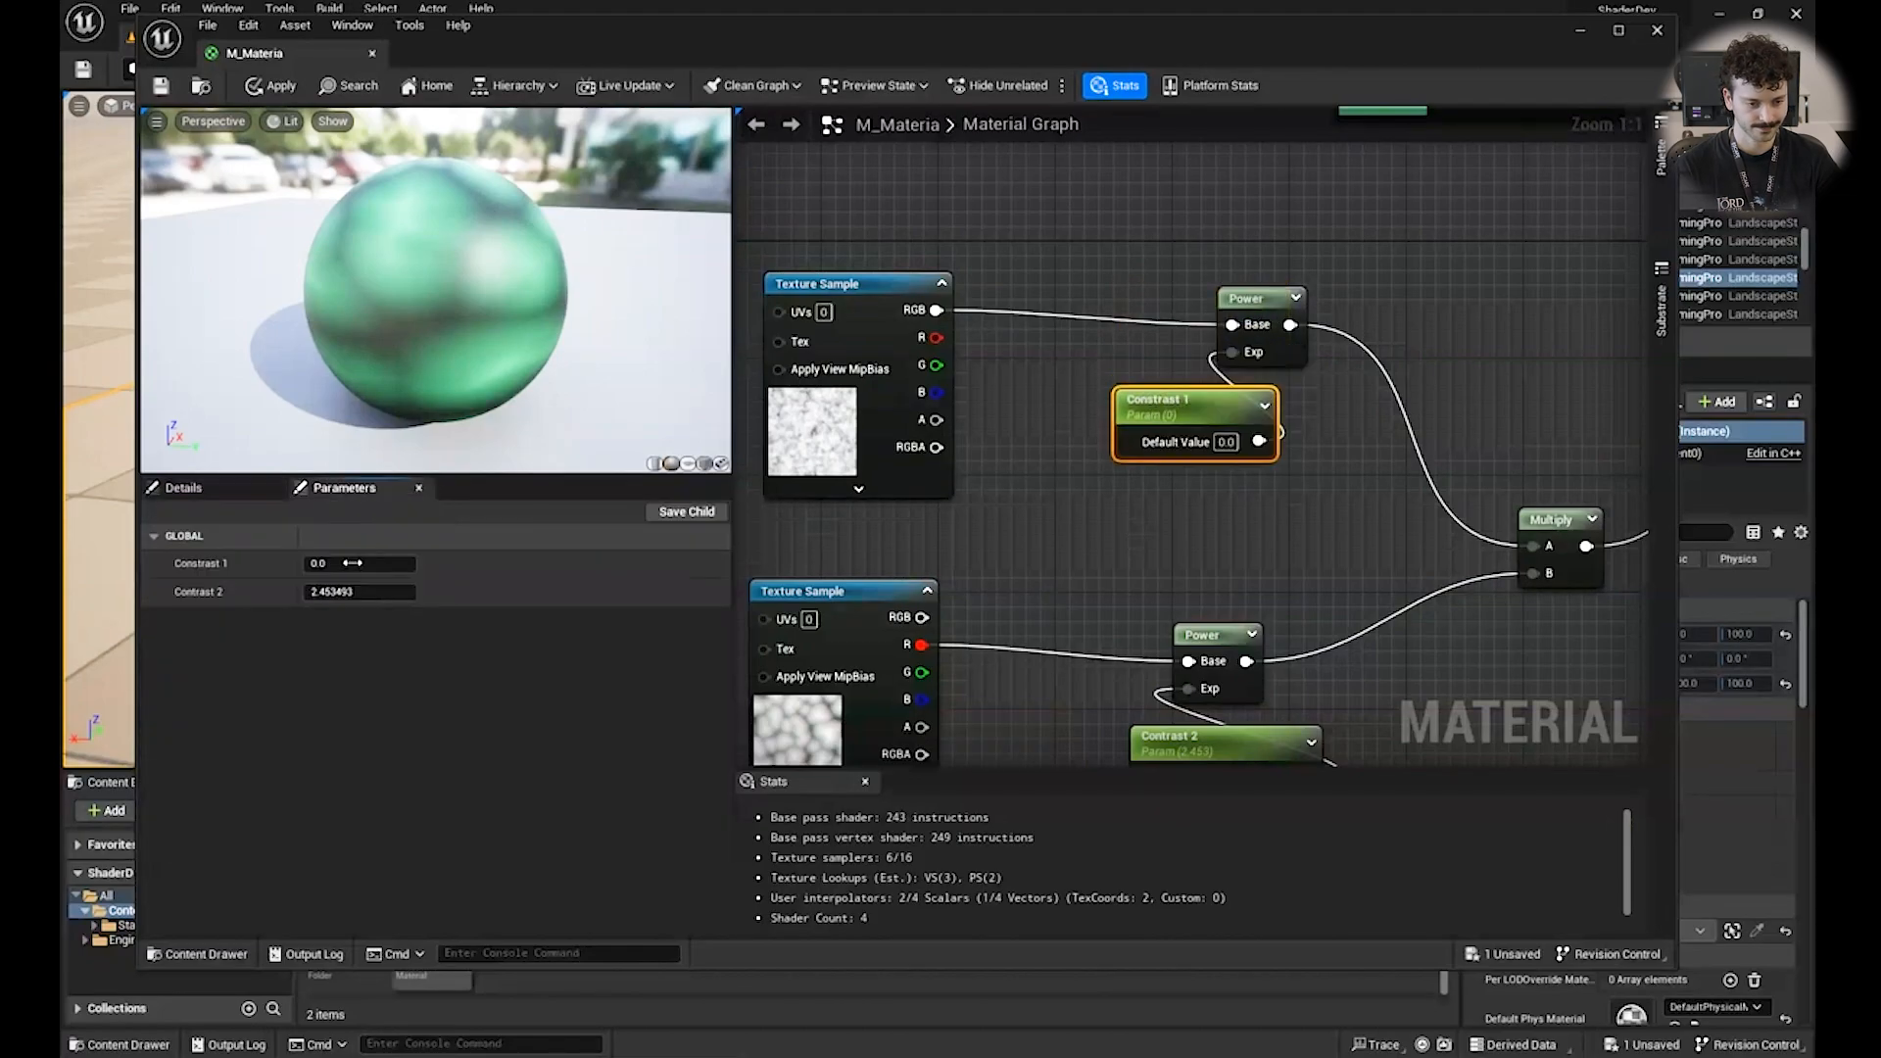
pyautogui.moveTo(351, 563); pyautogui.dragTo(510, 574)
pyautogui.moveTo(659, 568); pyautogui.dragTo(703, 568)
pyautogui.moveTo(389, 567); pyautogui.dragTo(327, 573)
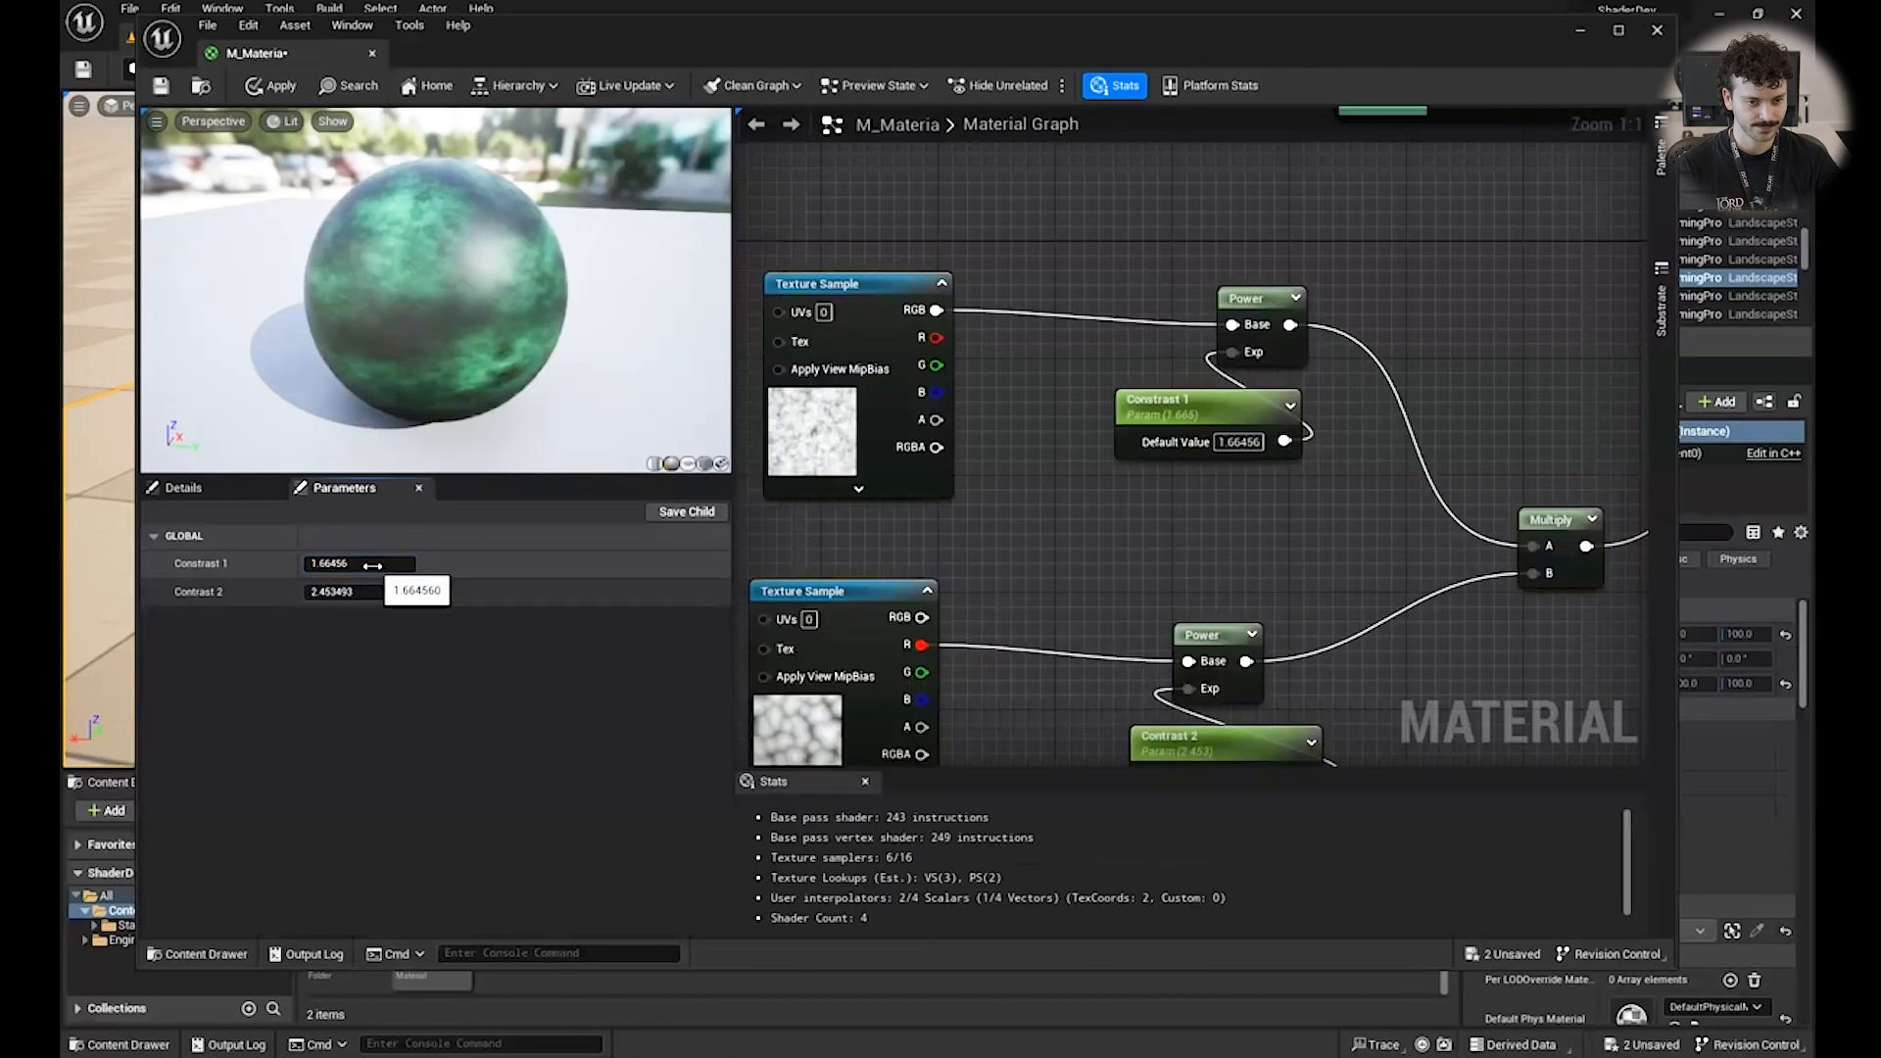
pyautogui.moveTo(366, 298); pyautogui.dragTo(471, 522)
pyautogui.moveTo(389, 568); pyautogui.dragTo(386, 566)
# Insert a Saturate node between the Multiply output and the Lerp's Alpha input, and place it directly beside the Multiply node.
pyautogui.moveTo(1495, 266); pyautogui.dragTo(1010, 329, button='right')
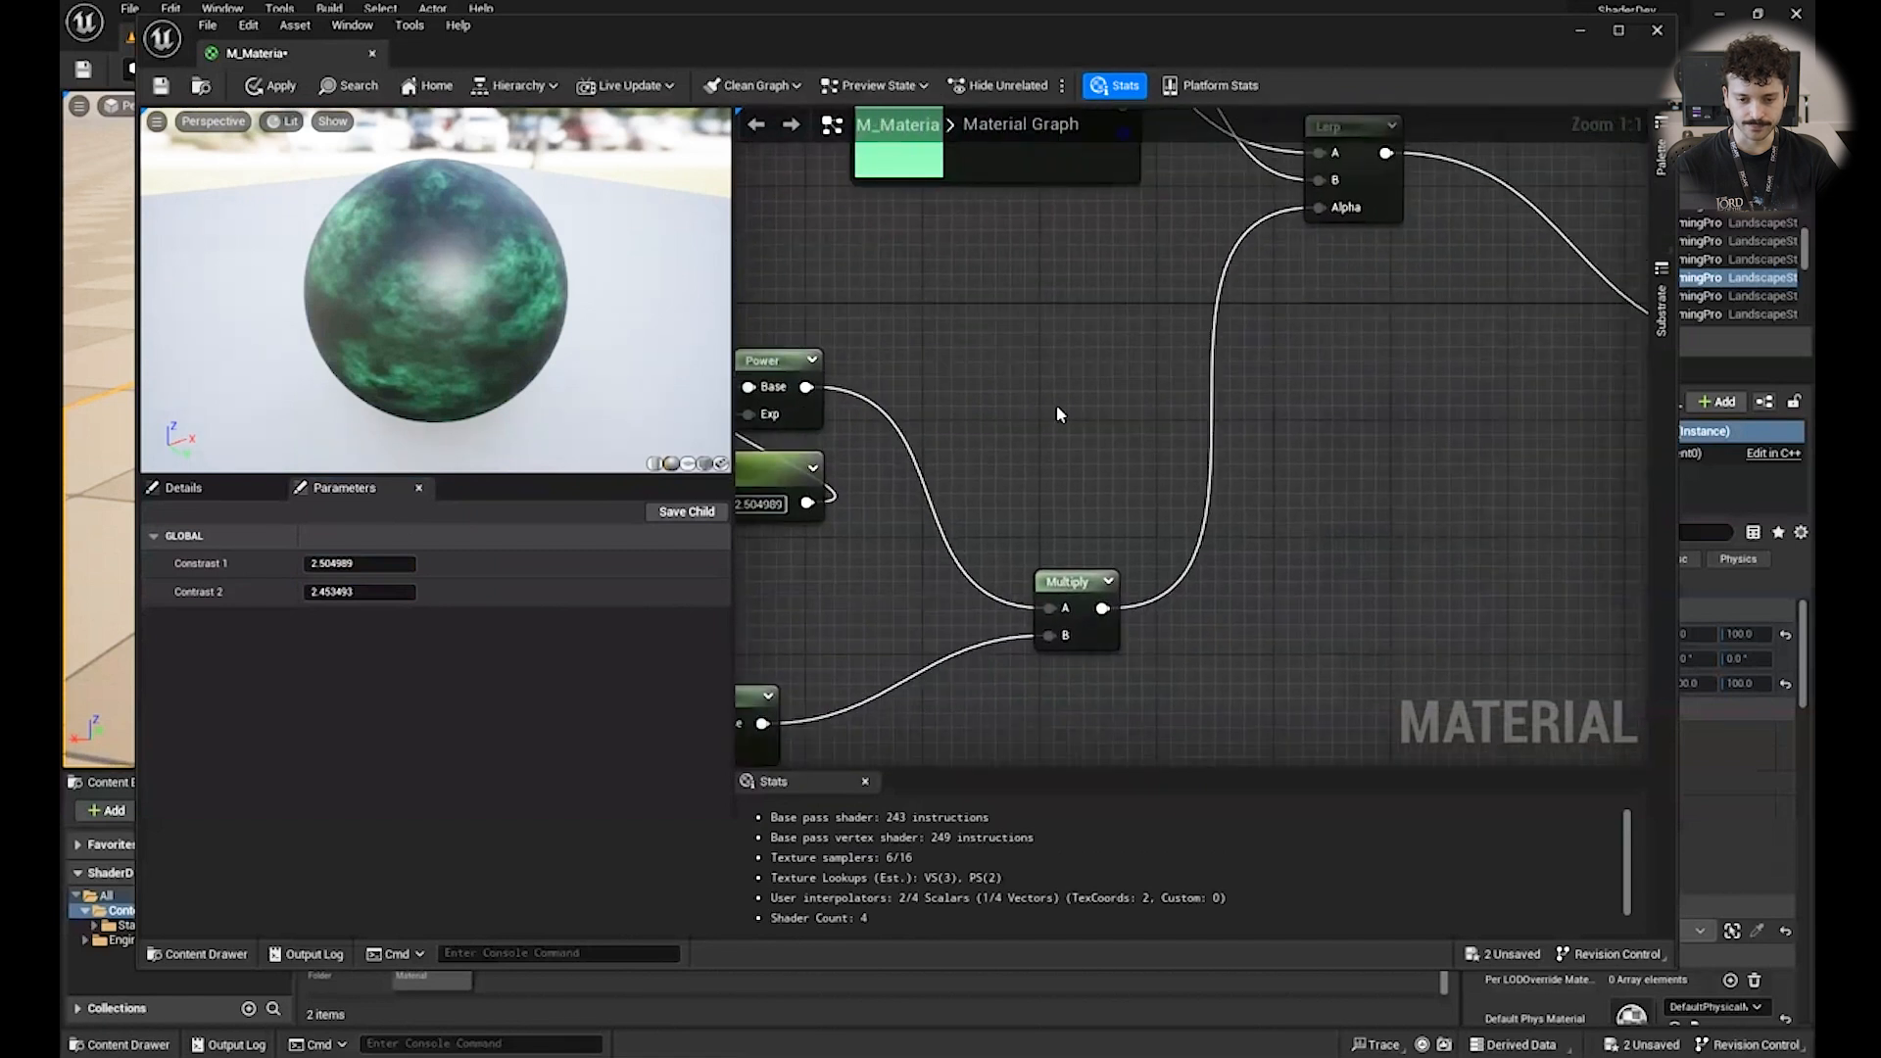
pyautogui.moveTo(1117, 420); pyautogui.dragTo(1141, 428, button='right')
pyautogui.moveTo(1088, 605); pyautogui.dragTo(1063, 558)
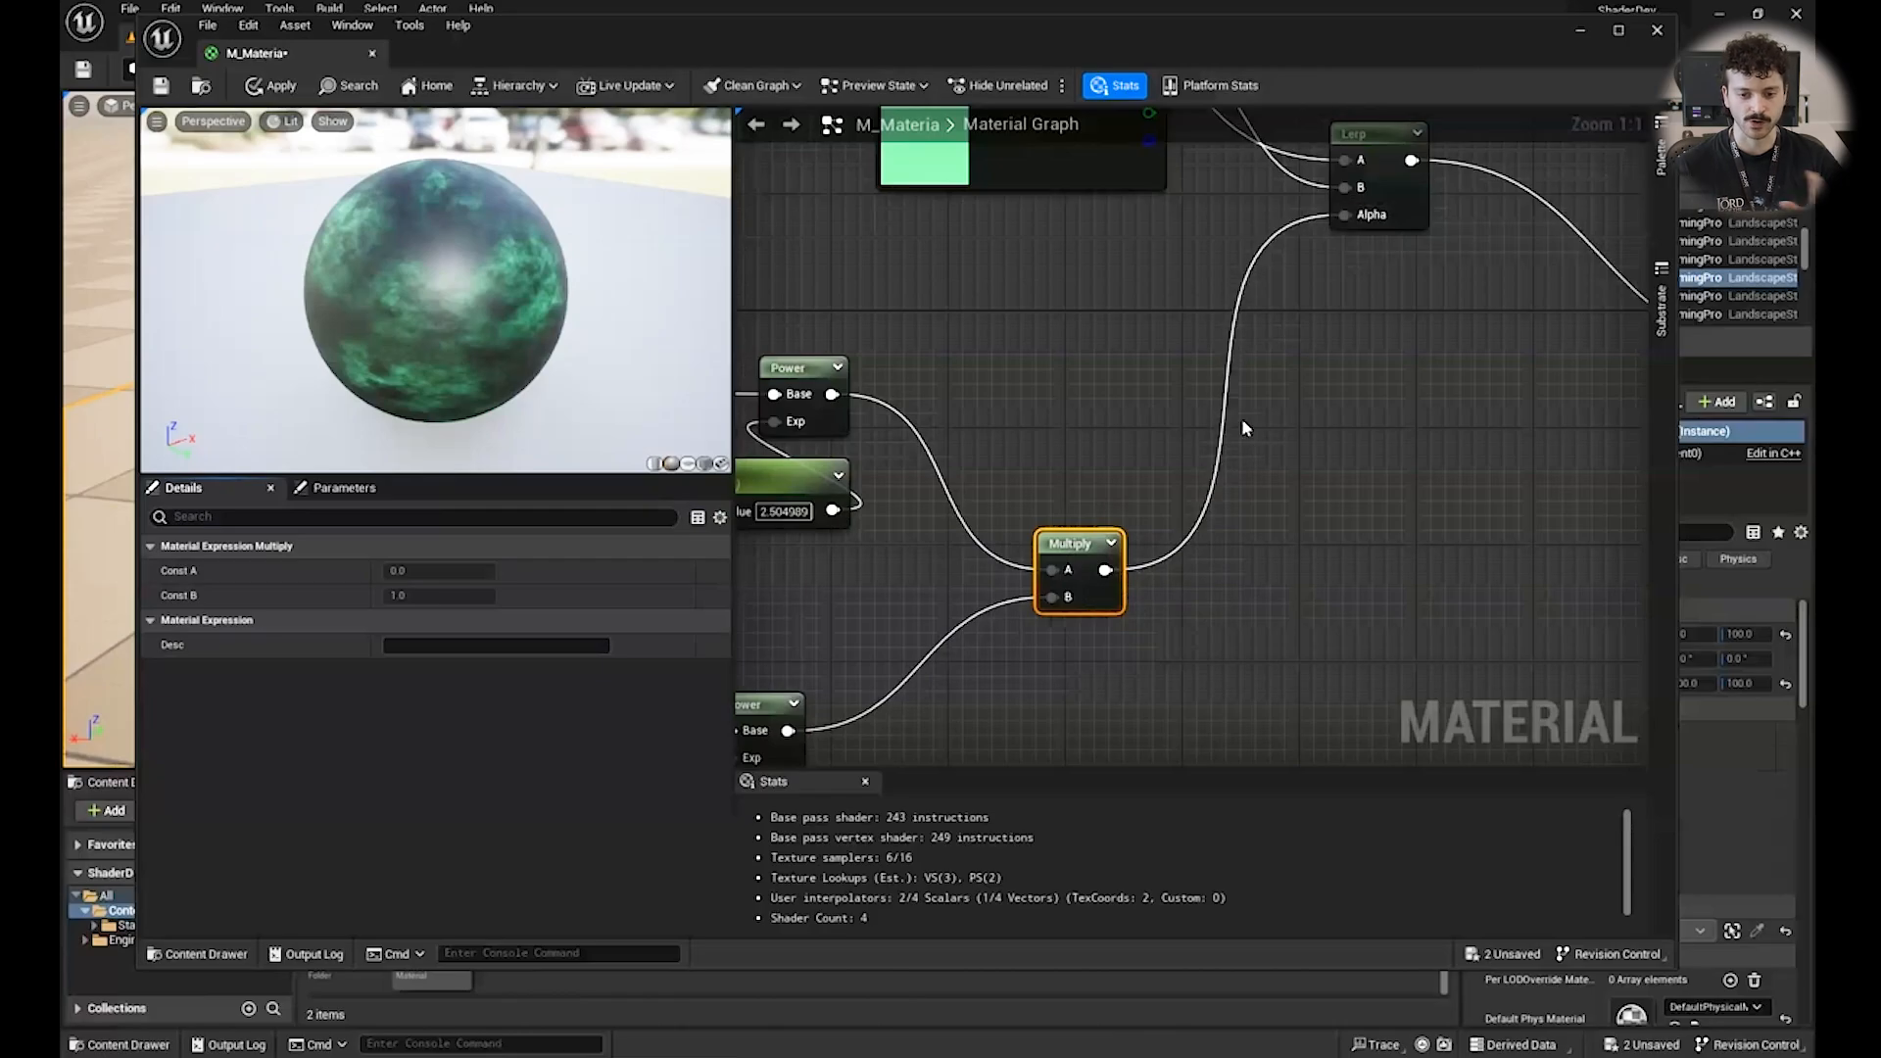
pyautogui.moveTo(1369, 228); pyautogui.dragTo(1256, 492)
pyautogui.write('saturate')
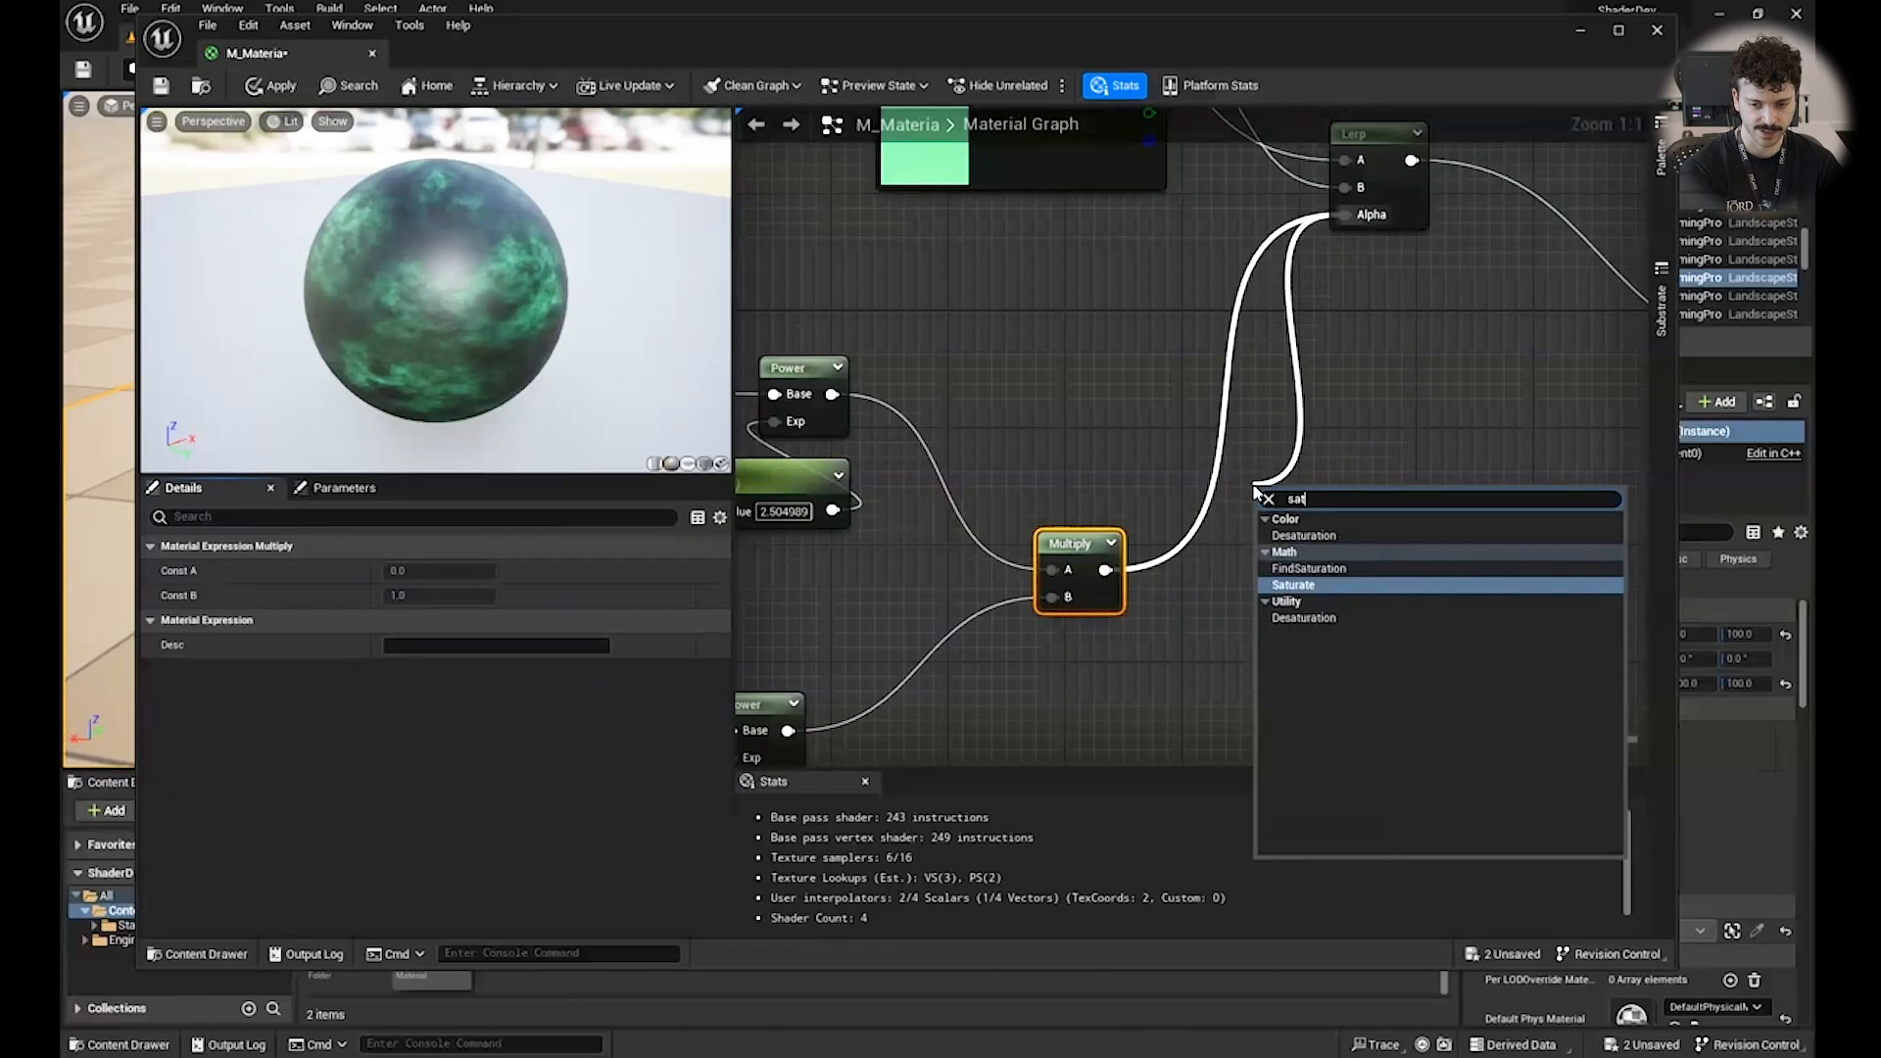
pyautogui.press('Return')
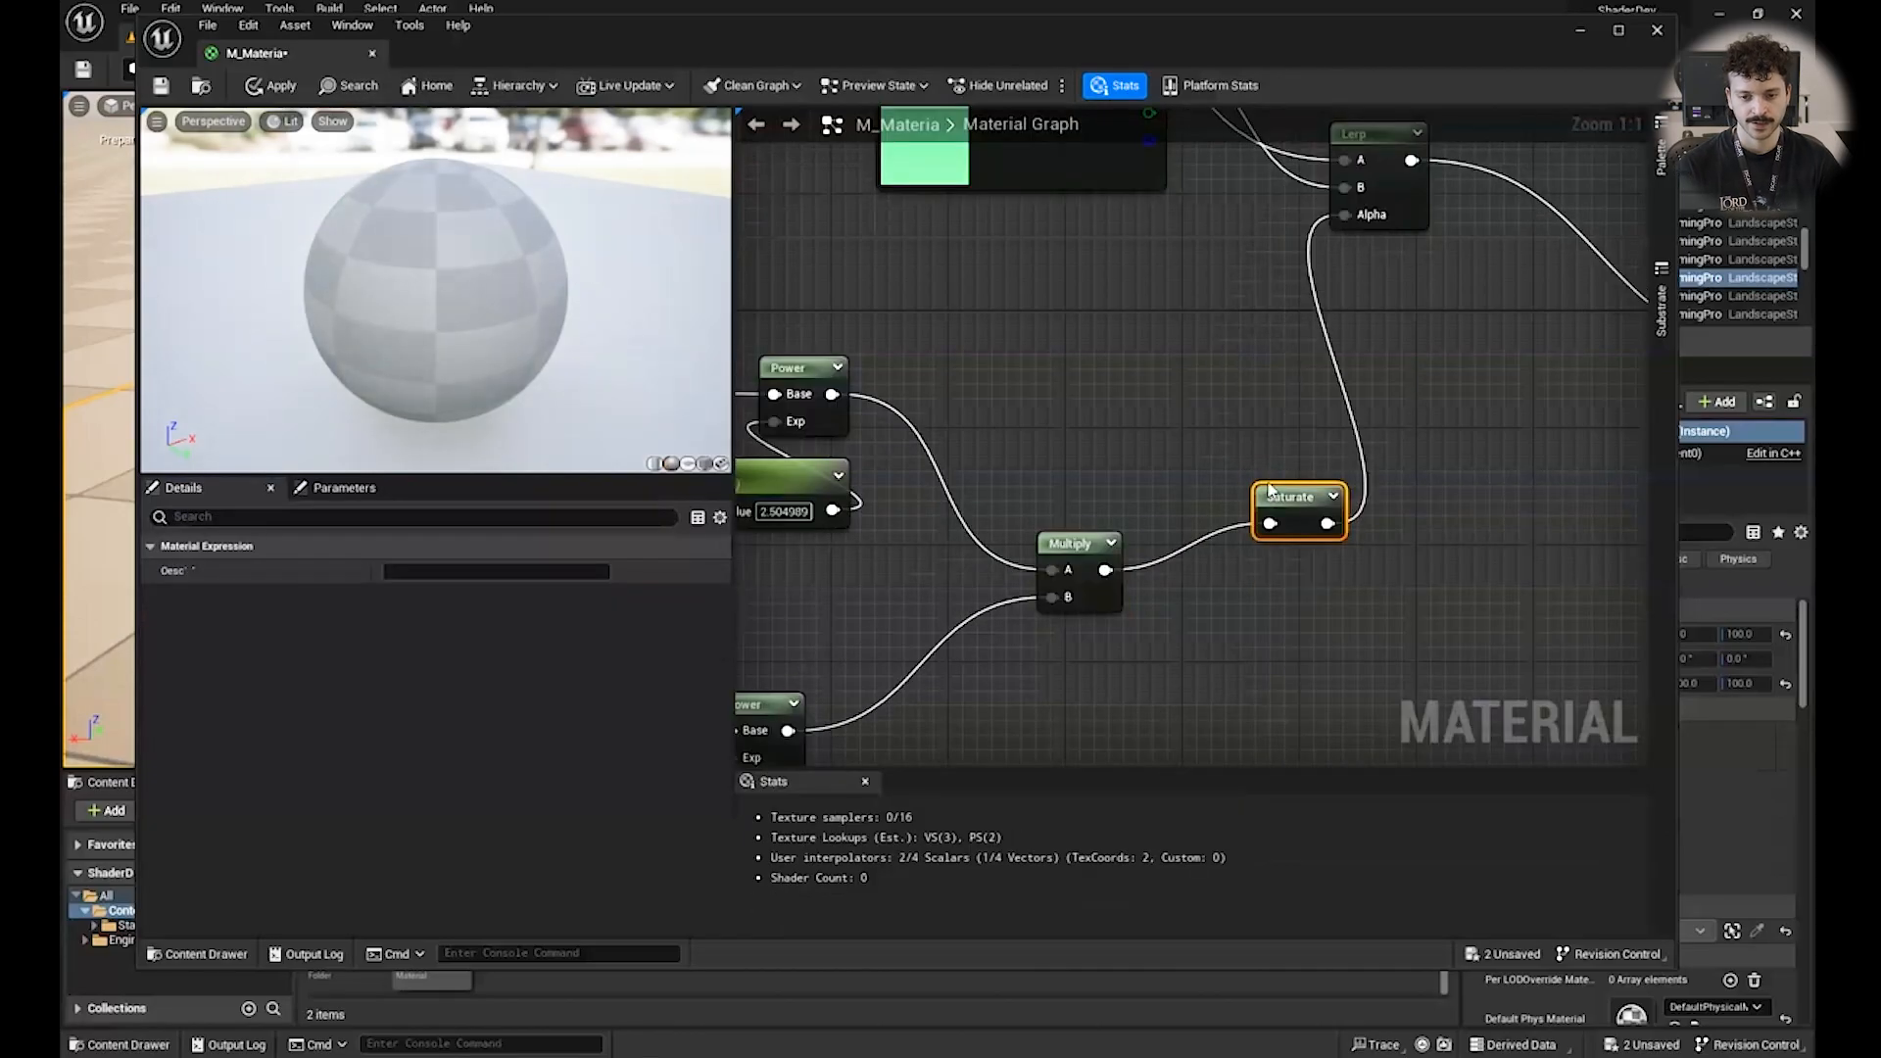
pyautogui.moveTo(1276, 482); pyautogui.dragTo(1242, 495)
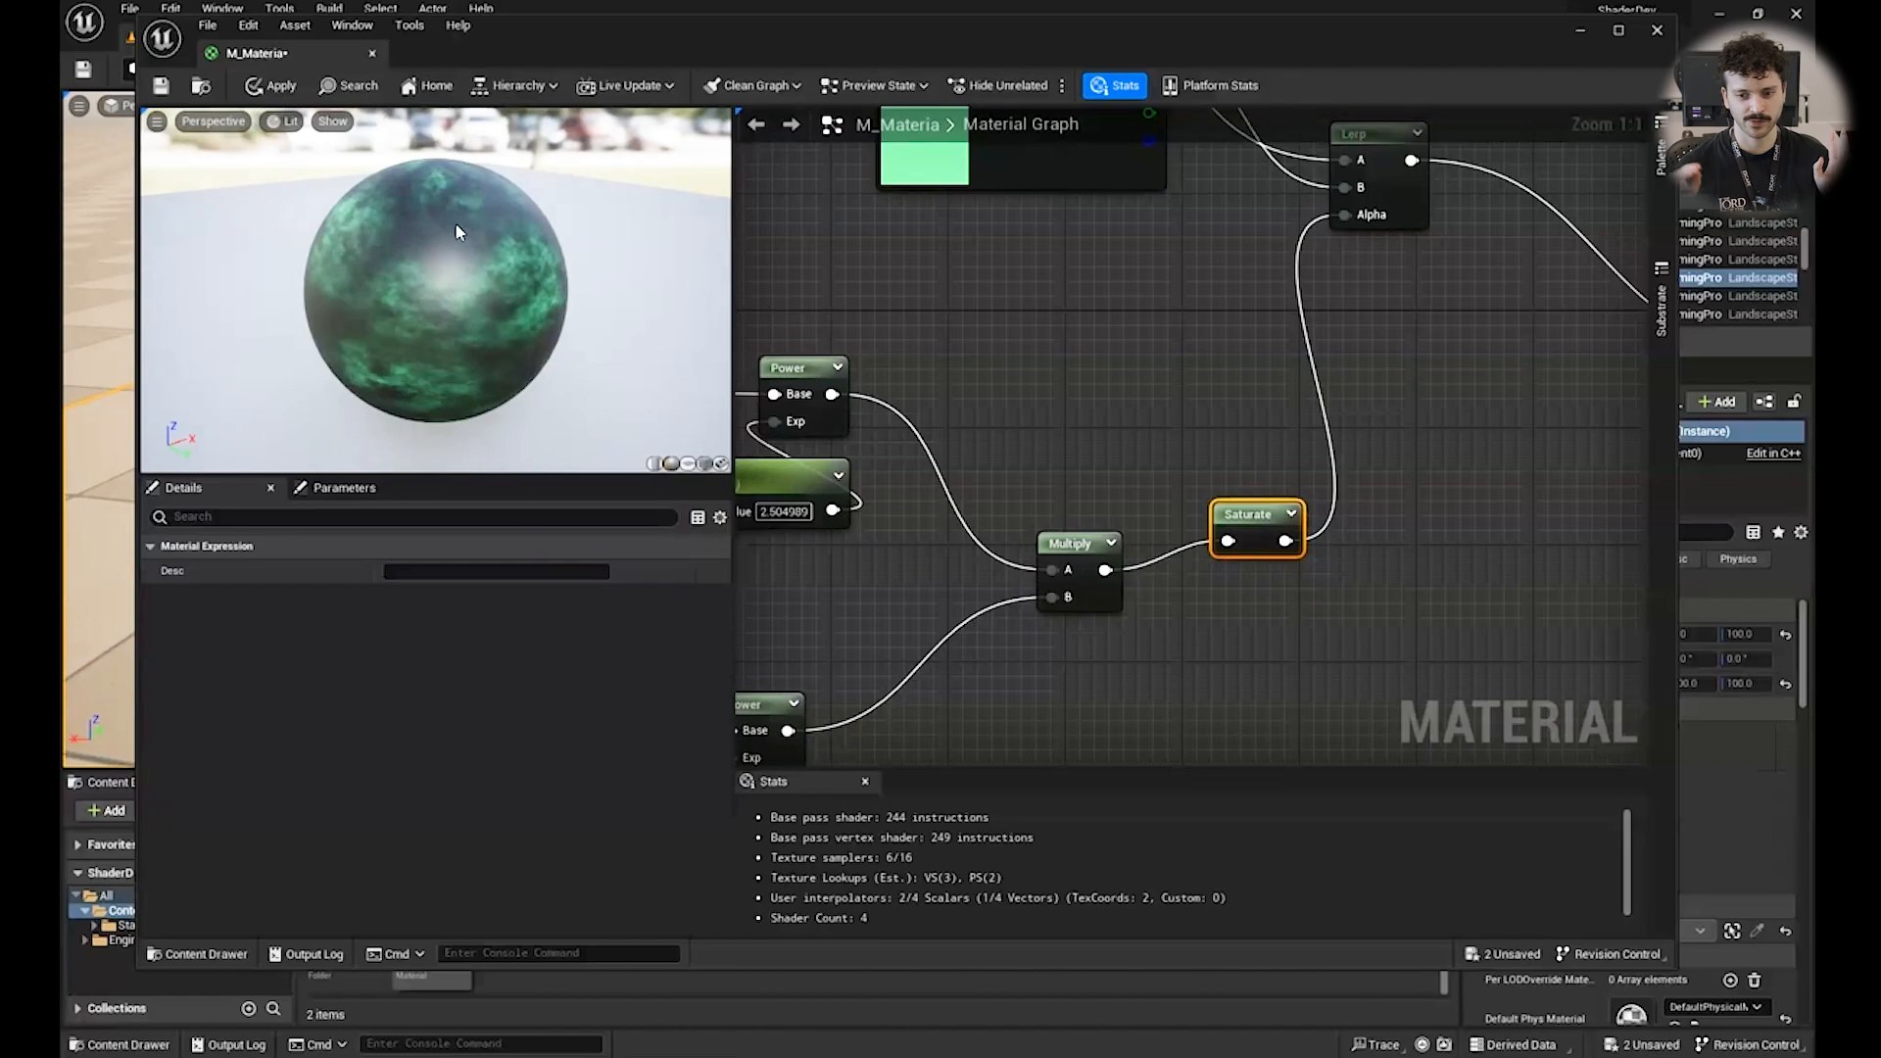
pyautogui.moveTo(1280, 523); pyautogui.dragTo(1221, 552)
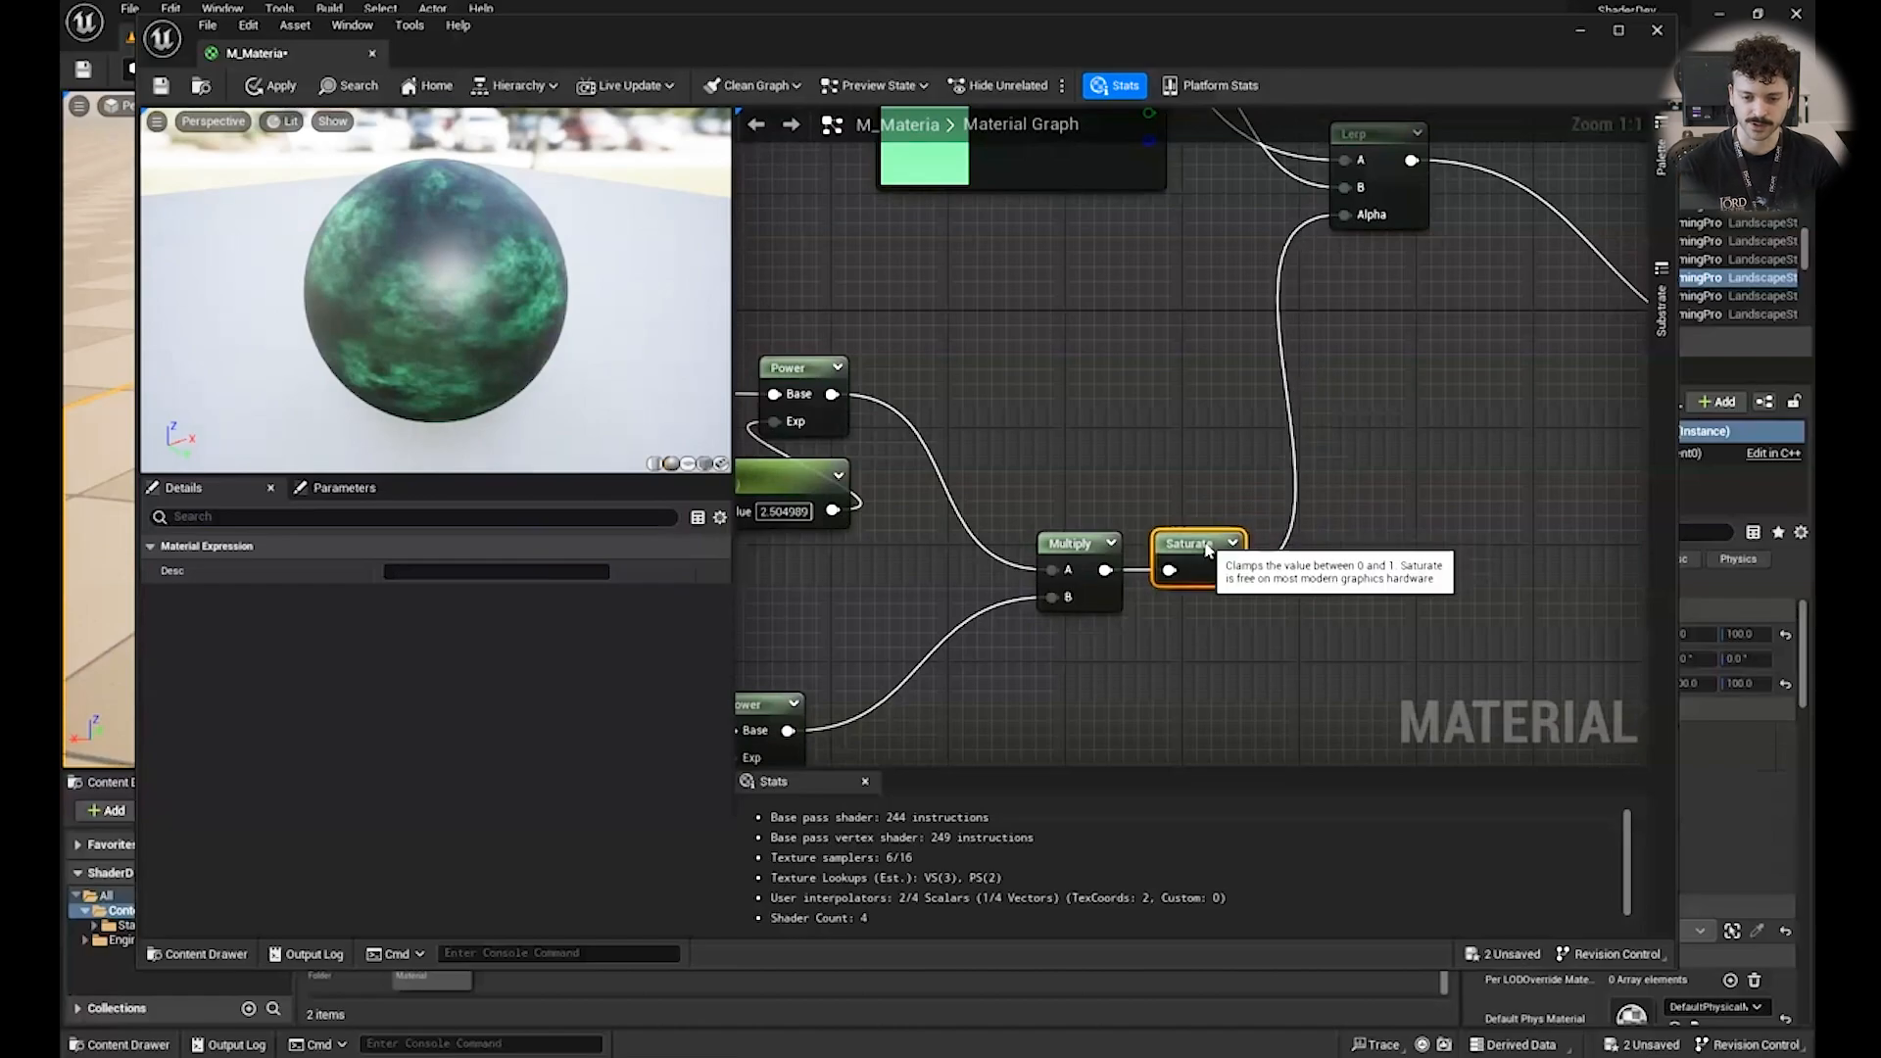
# Move the Lerp node further from the color constants and save the material.
pyautogui.moveTo(1197, 309); pyautogui.dragTo(1078, 418, button='right')
pyautogui.moveTo(1258, 244); pyautogui.dragTo(1361, 259)
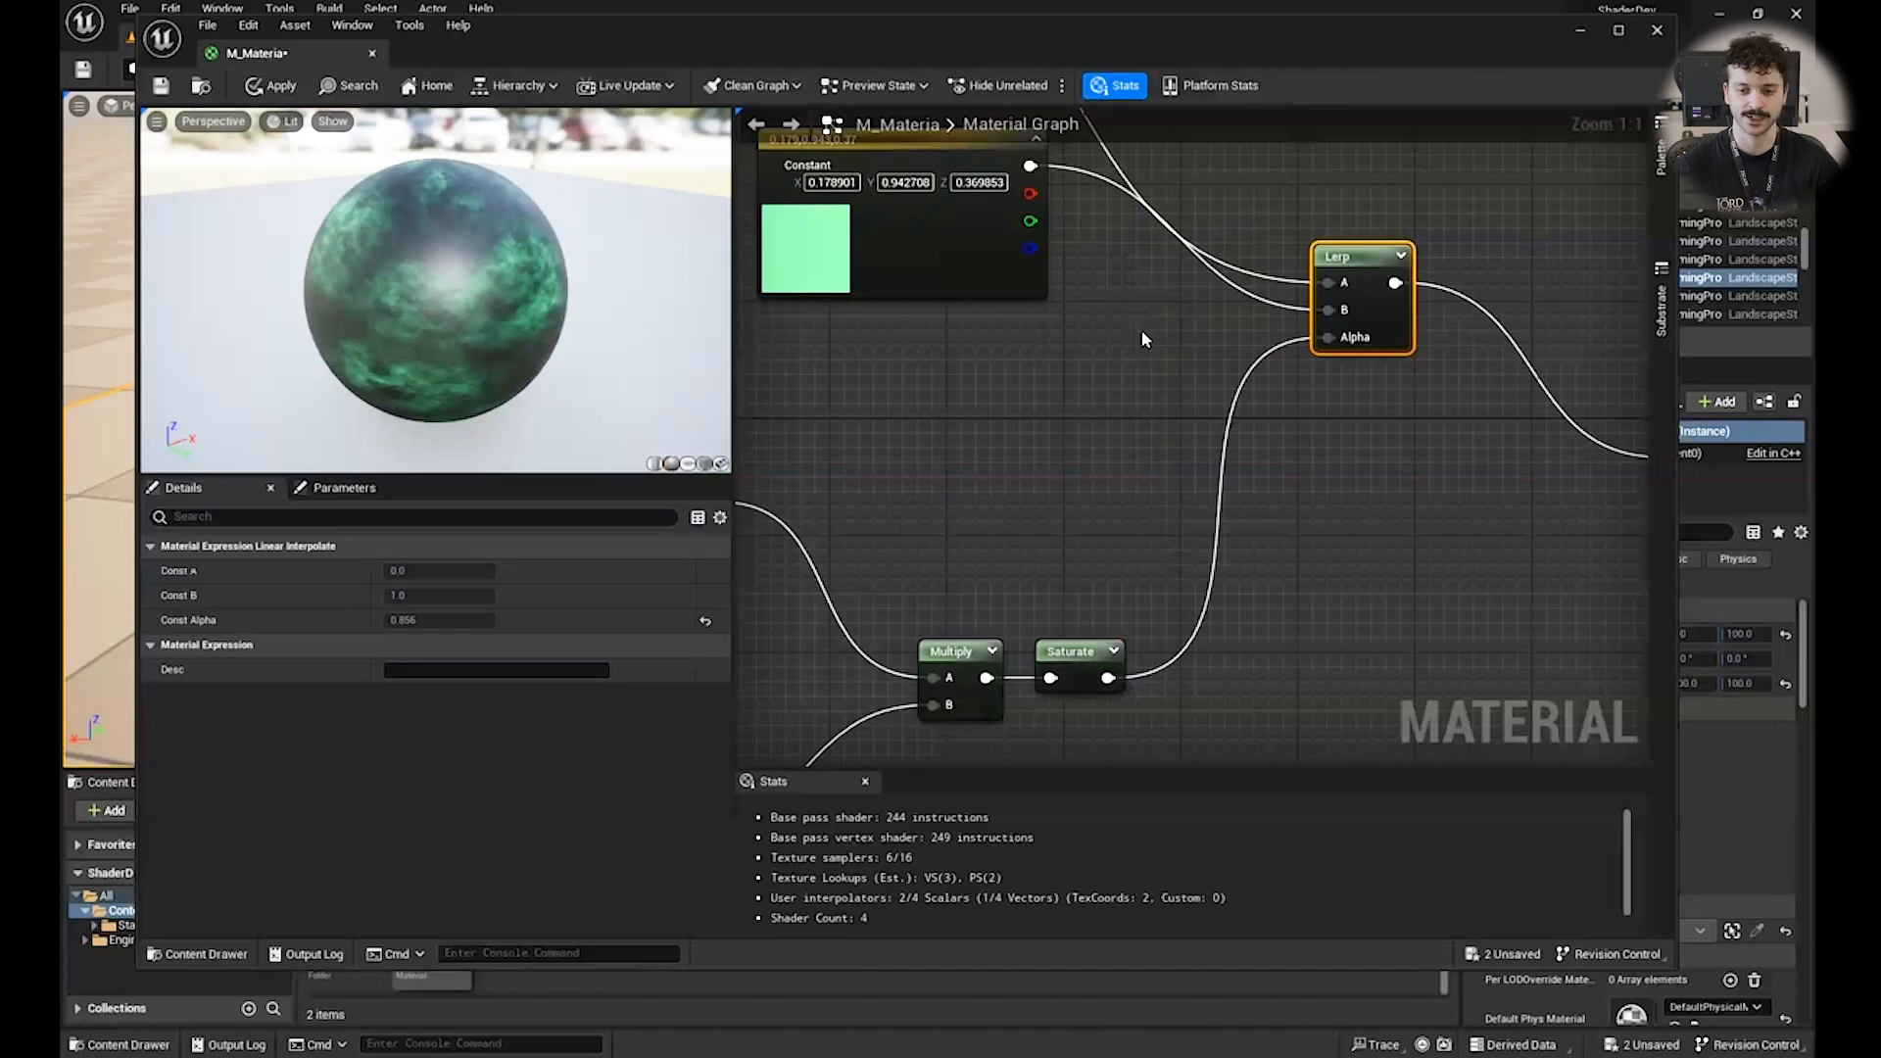
pyautogui.scroll(-5, 1142, 339)
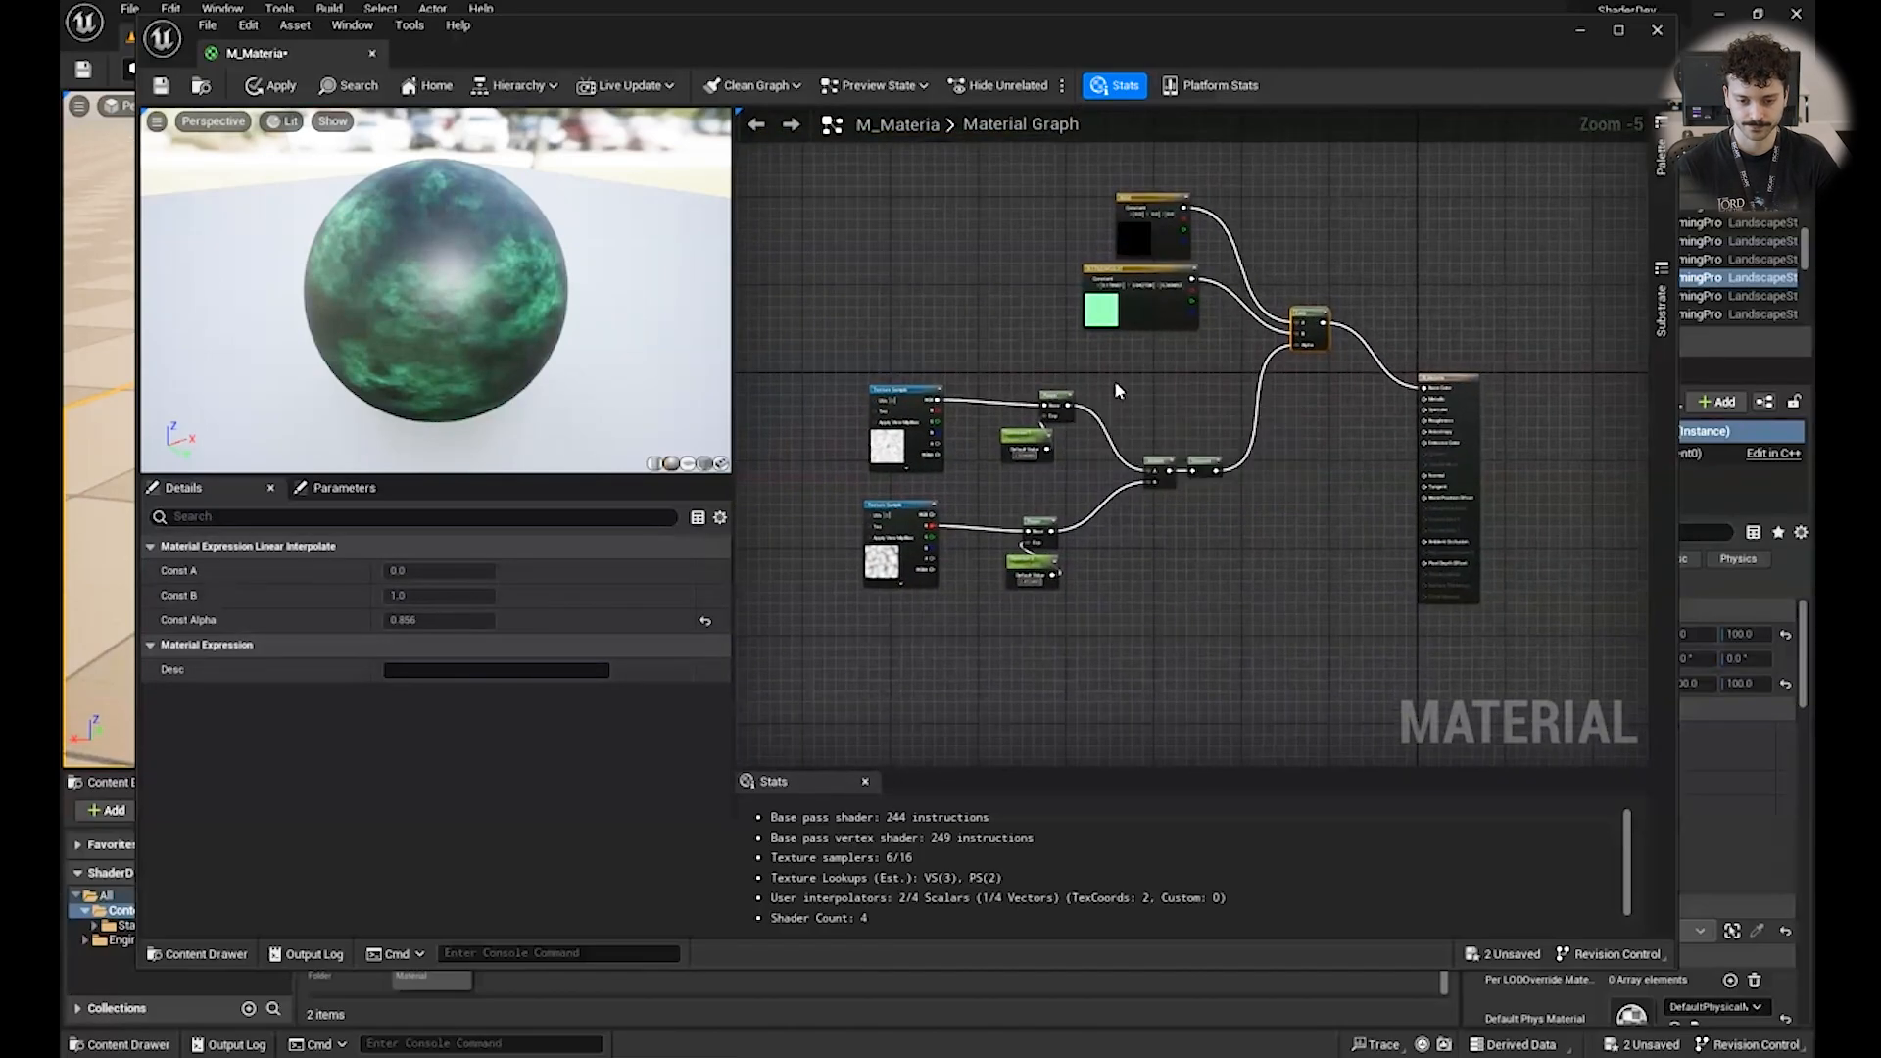
pyautogui.moveTo(1117, 390); pyautogui.dragTo(1283, 374, button='right')
pyautogui.scroll(3, 948, 414)
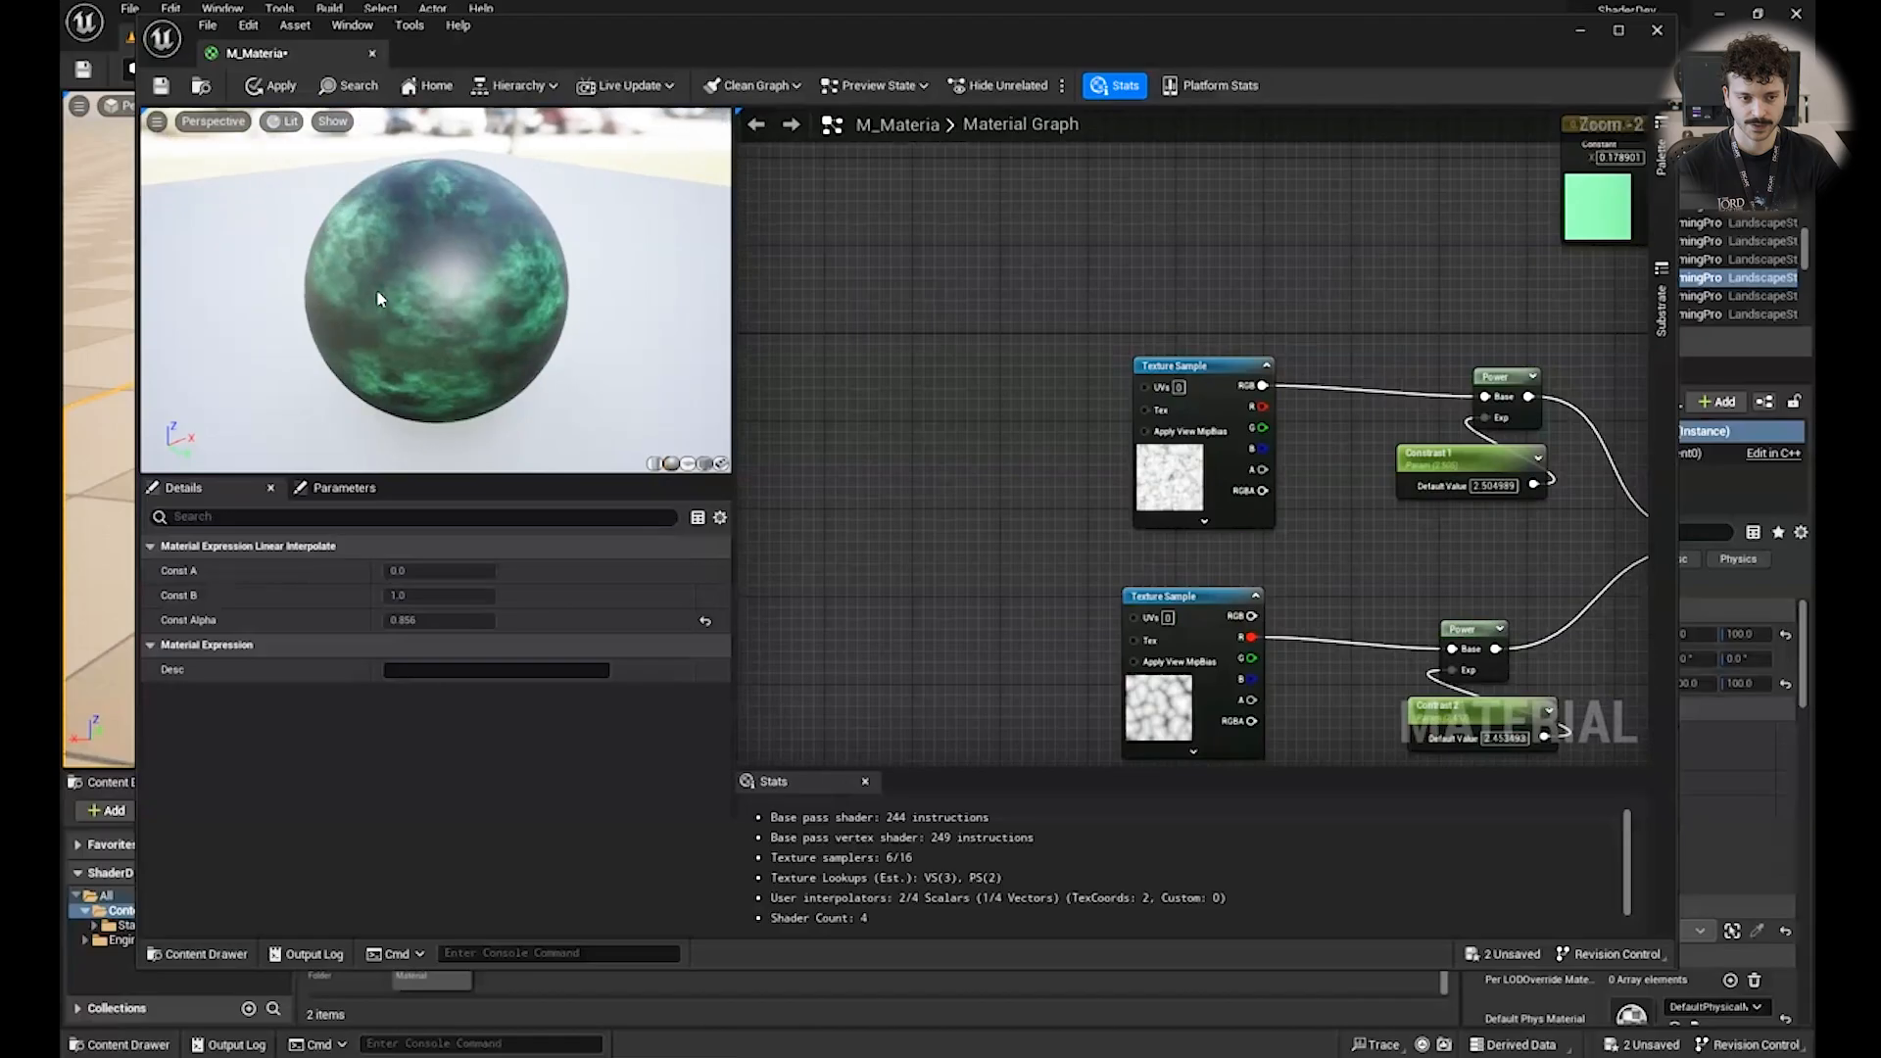
pyautogui.moveTo(380, 299); pyautogui.dragTo(446, 297)
pyautogui.click(160, 87)
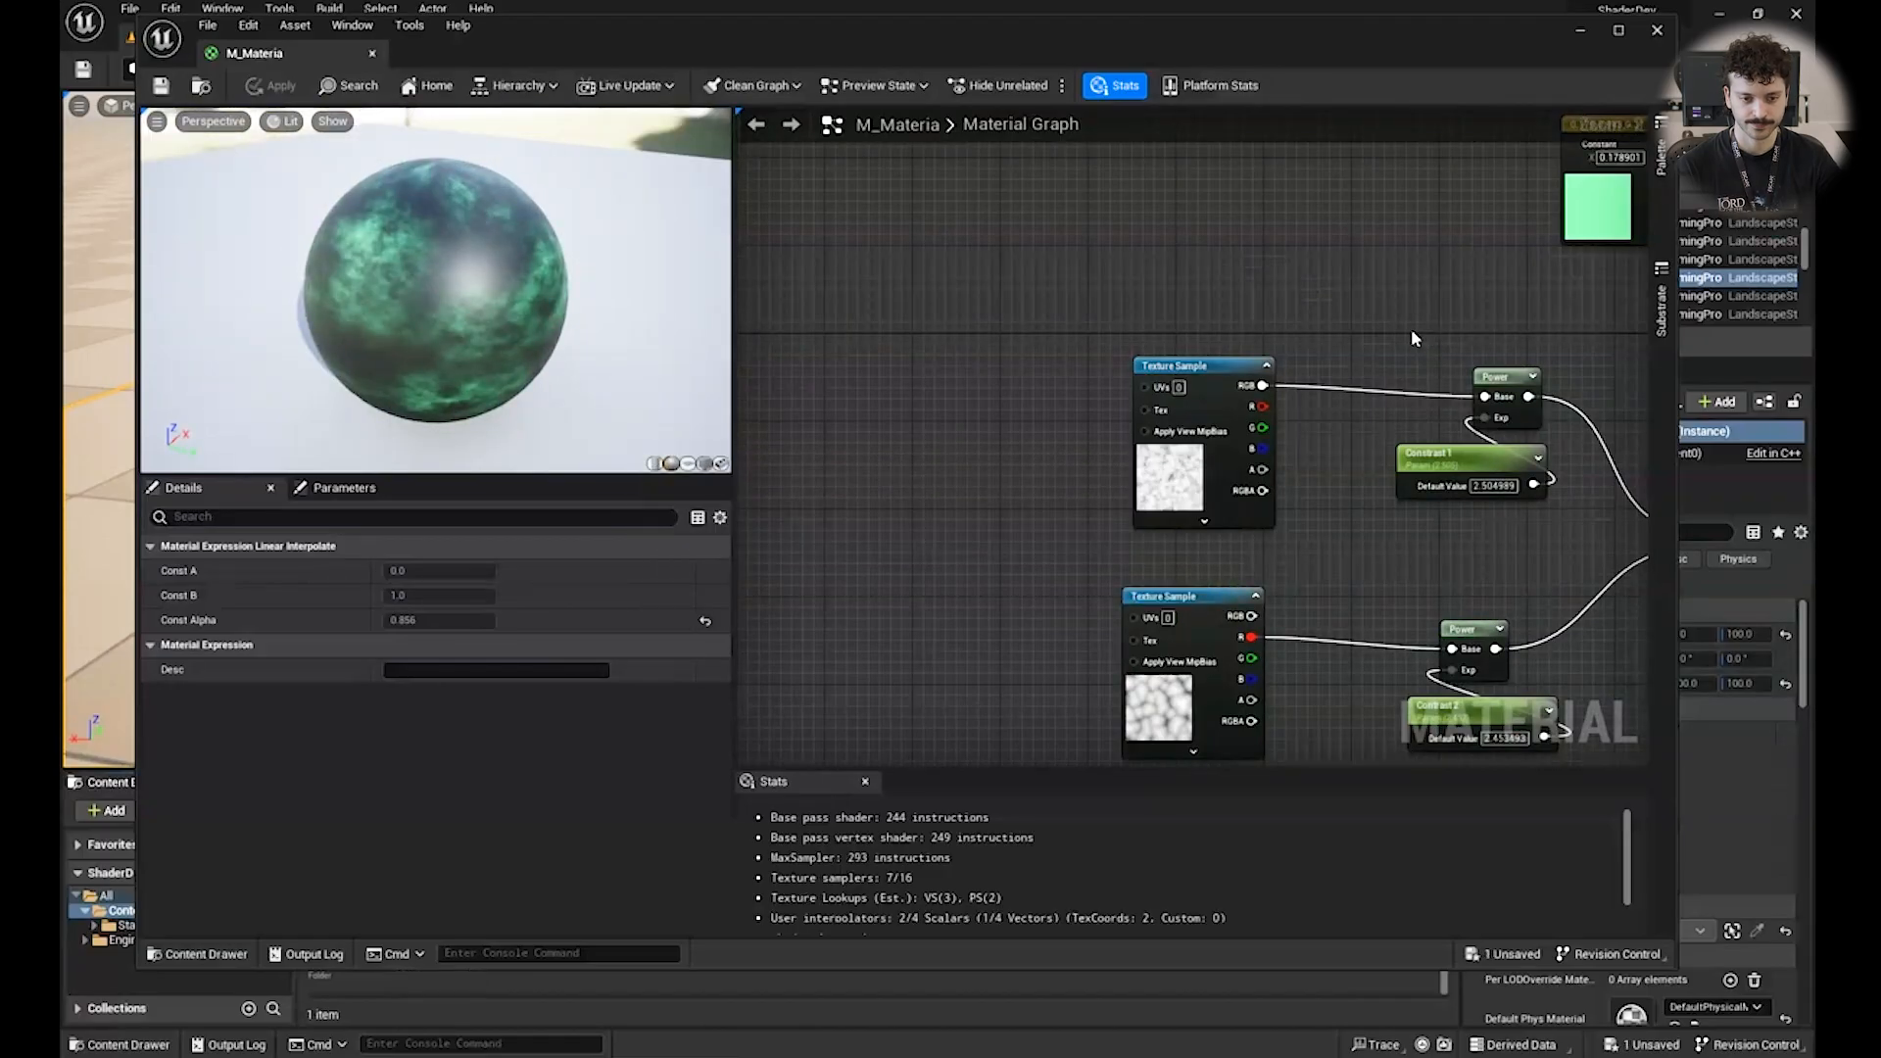
# Compare the preview sphere with the glowing orb reference images in the IntroToShaderDev PDF in the browser.
pyautogui.moveTo(474, 331)
pyautogui.mouseDown()
pyautogui.moveTo(484, 175)
pyautogui.moveTo(480, 331)
pyautogui.mouseUp()
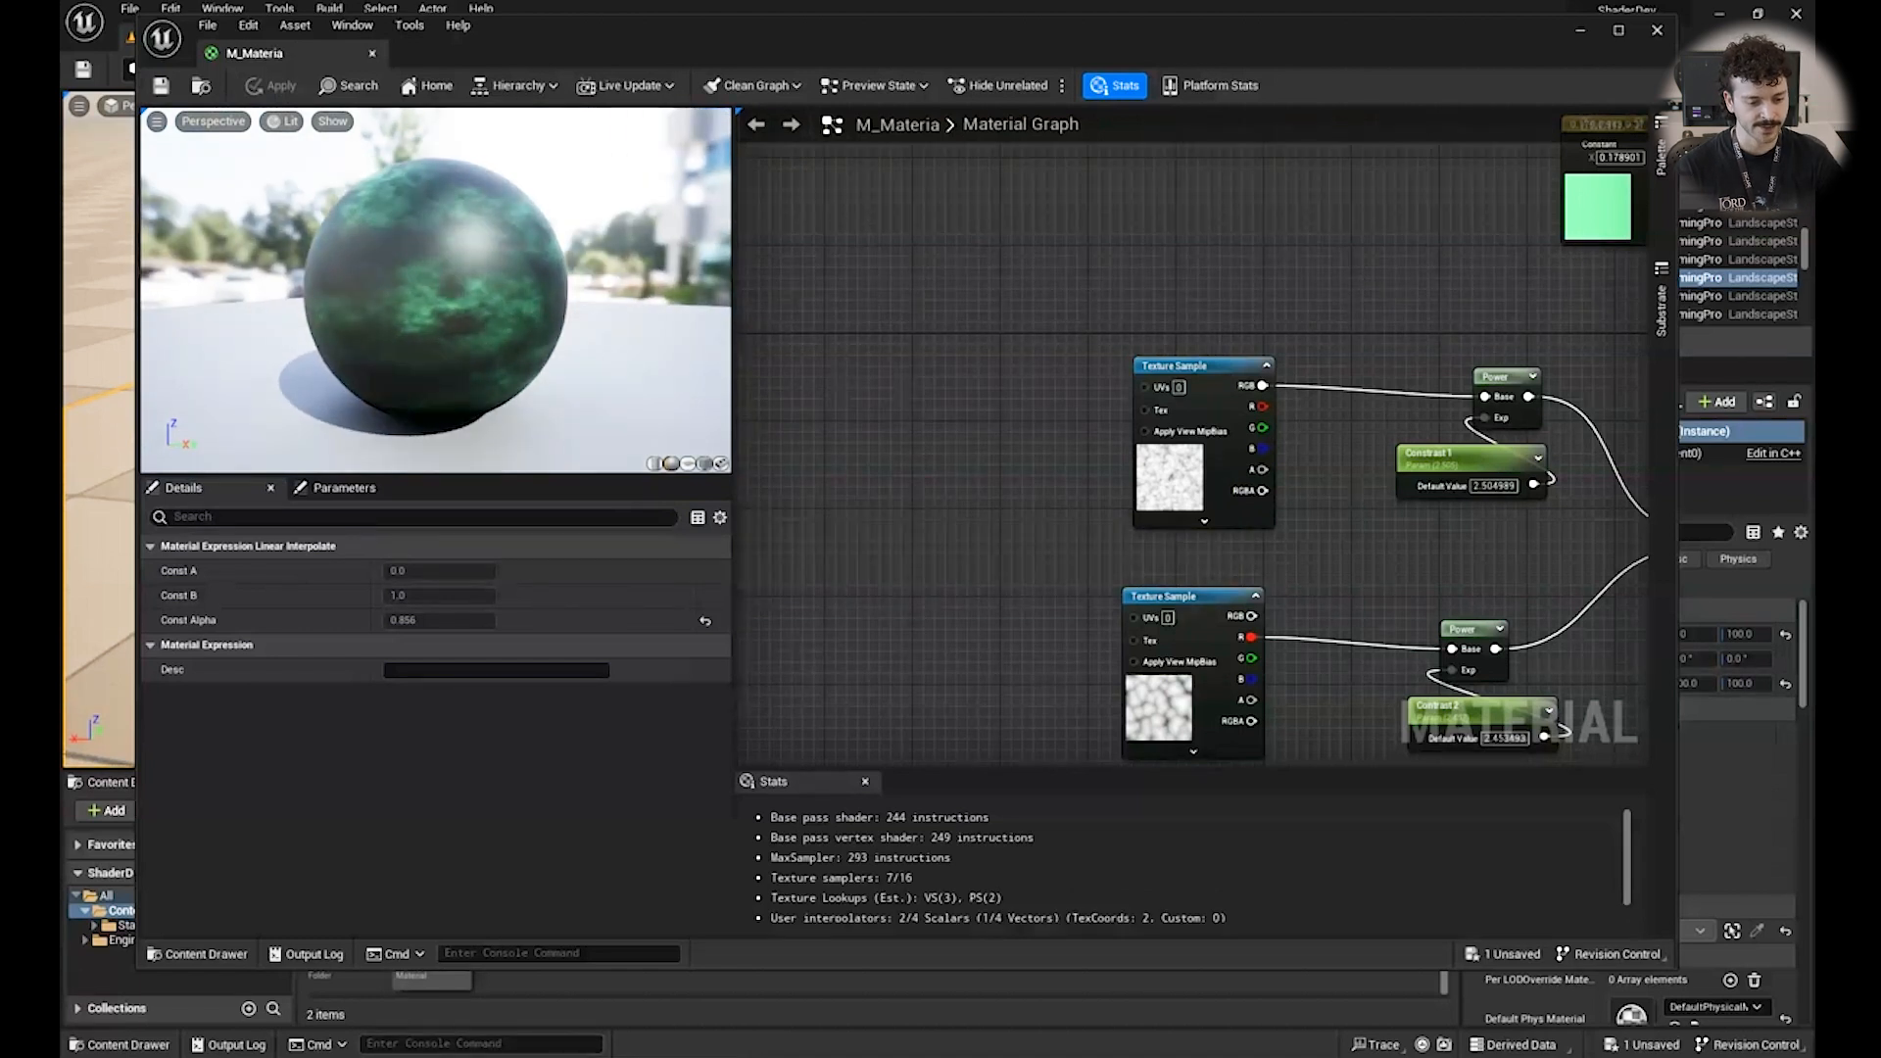
pyautogui.hotkey('alt', 'Tab')
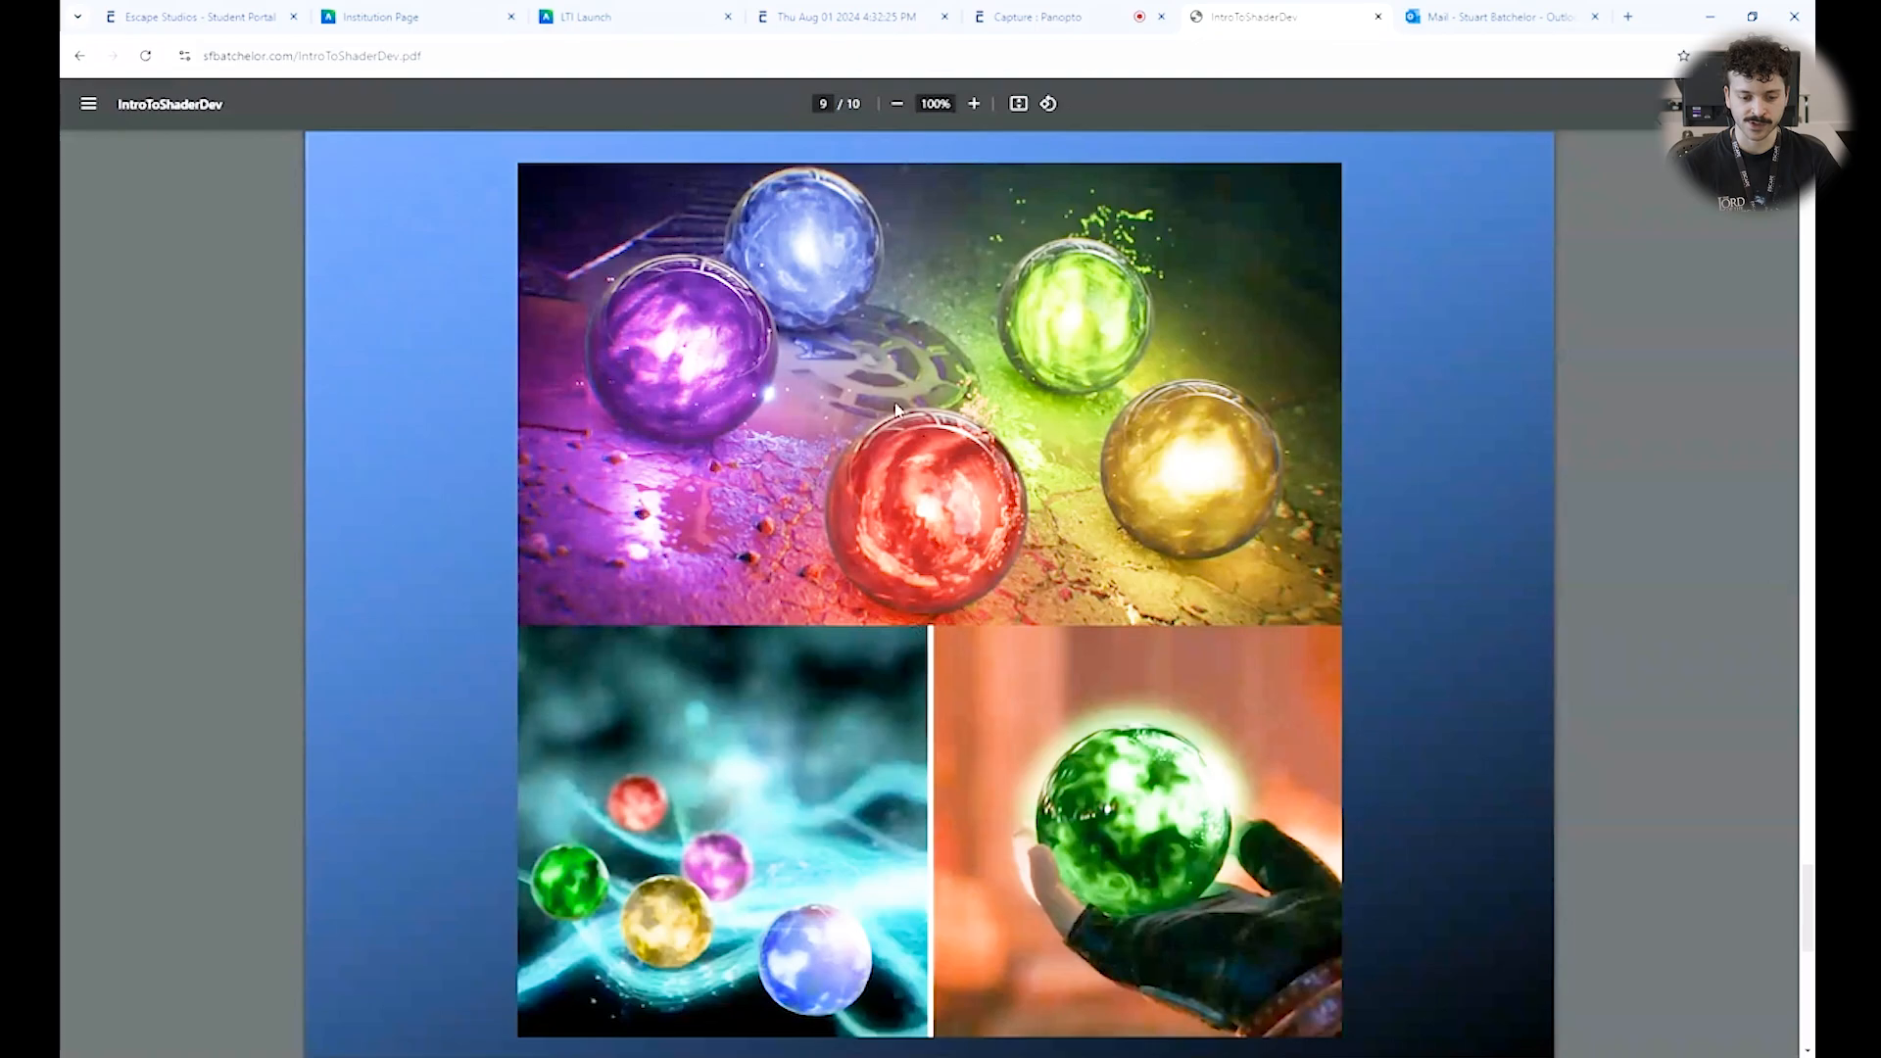
pyautogui.hotkey('alt', 'Tab')
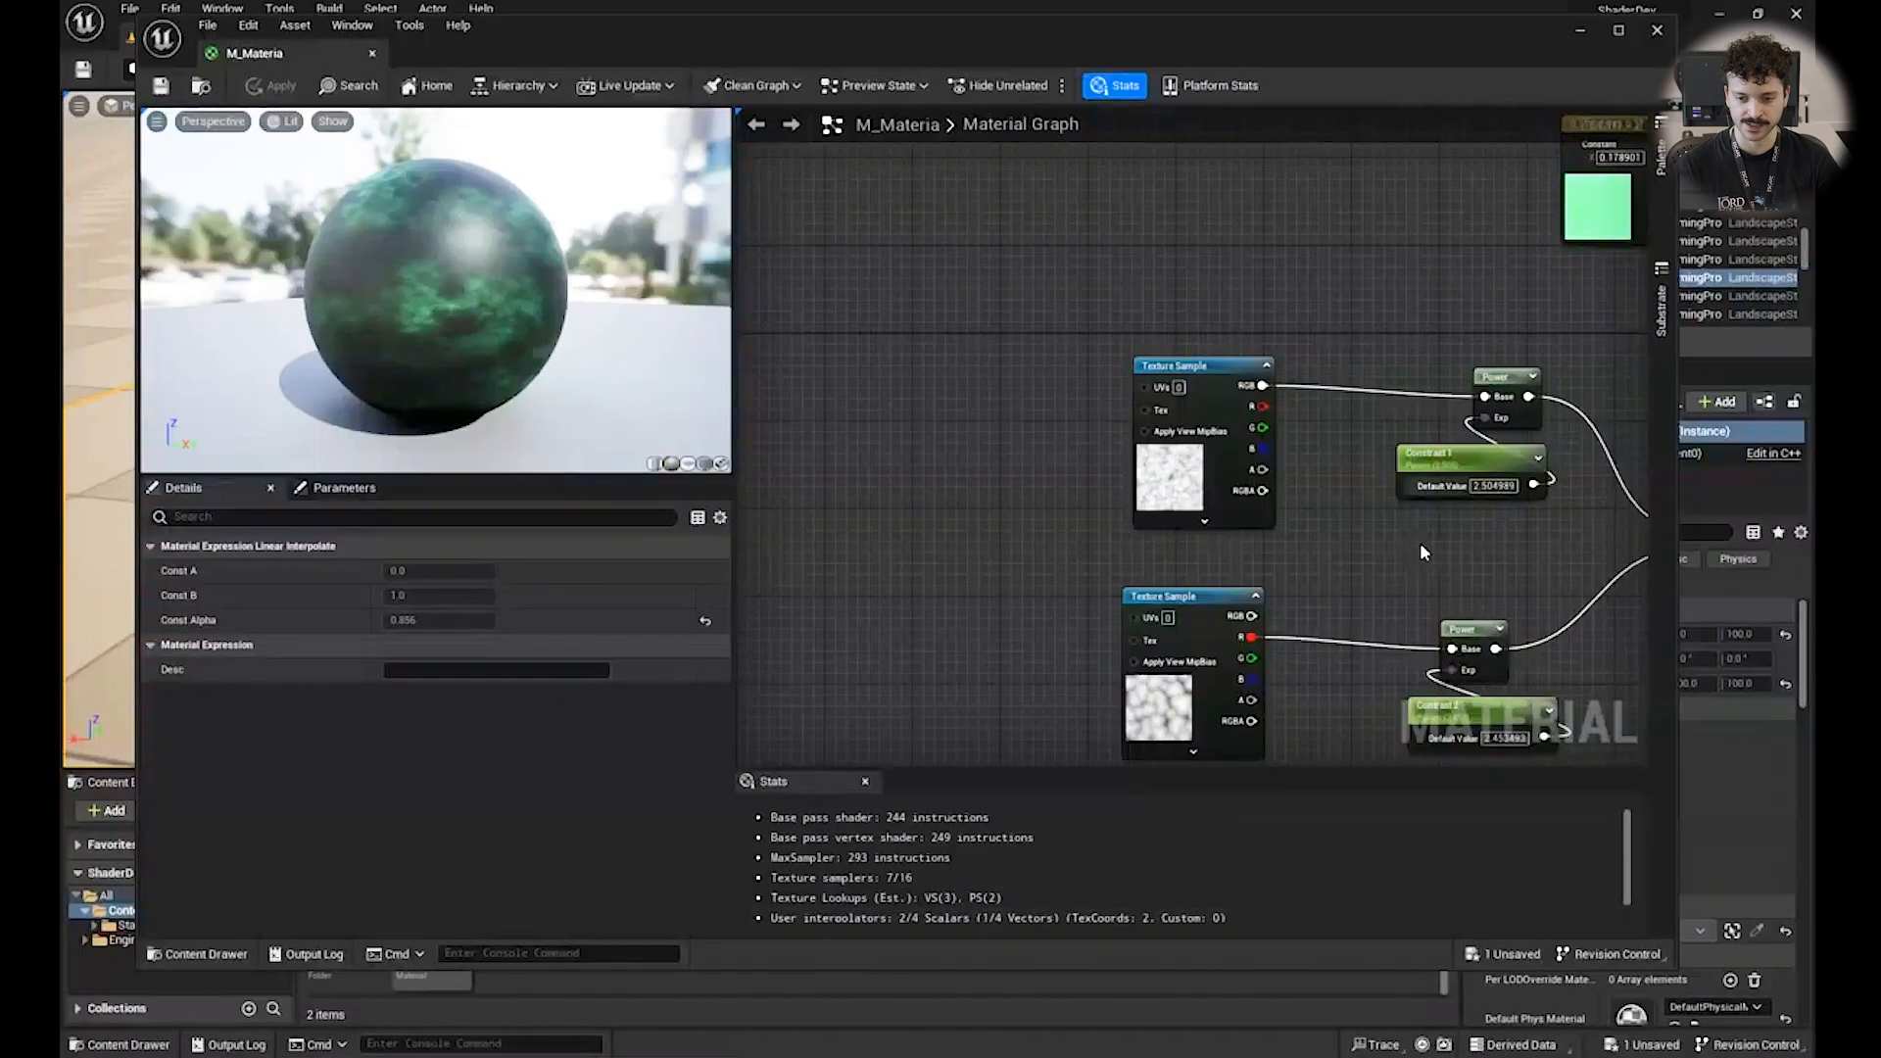
# Add a single-value Constant node with value 0 in the free space beside the M_Materia output node.
pyautogui.moveTo(1423, 552); pyautogui.dragTo(996, 506, button='right')
pyautogui.moveTo(1405, 551); pyautogui.dragTo(1068, 571, button='right')
pyautogui.click(1360, 425)
pyautogui.moveTo(1360, 426); pyautogui.dragTo(1219, 455, button='right')
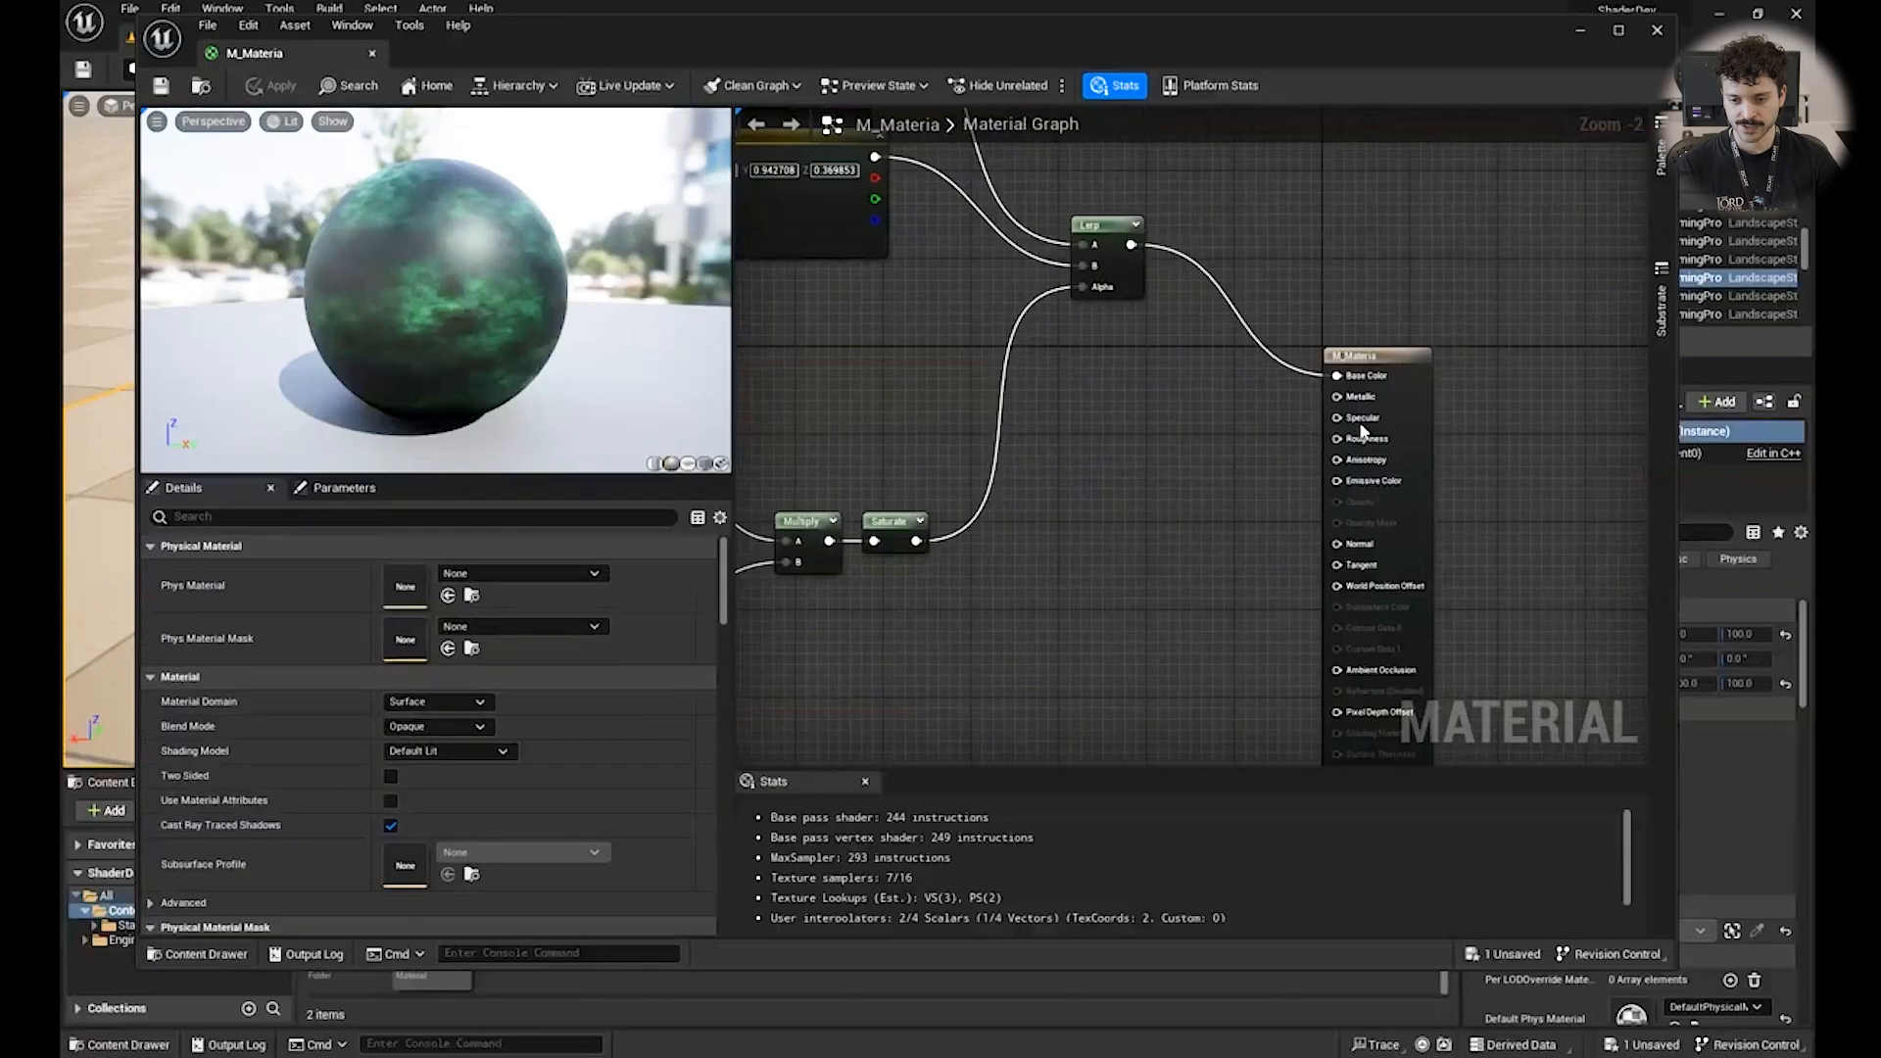
pyautogui.scroll(2, 1362, 432)
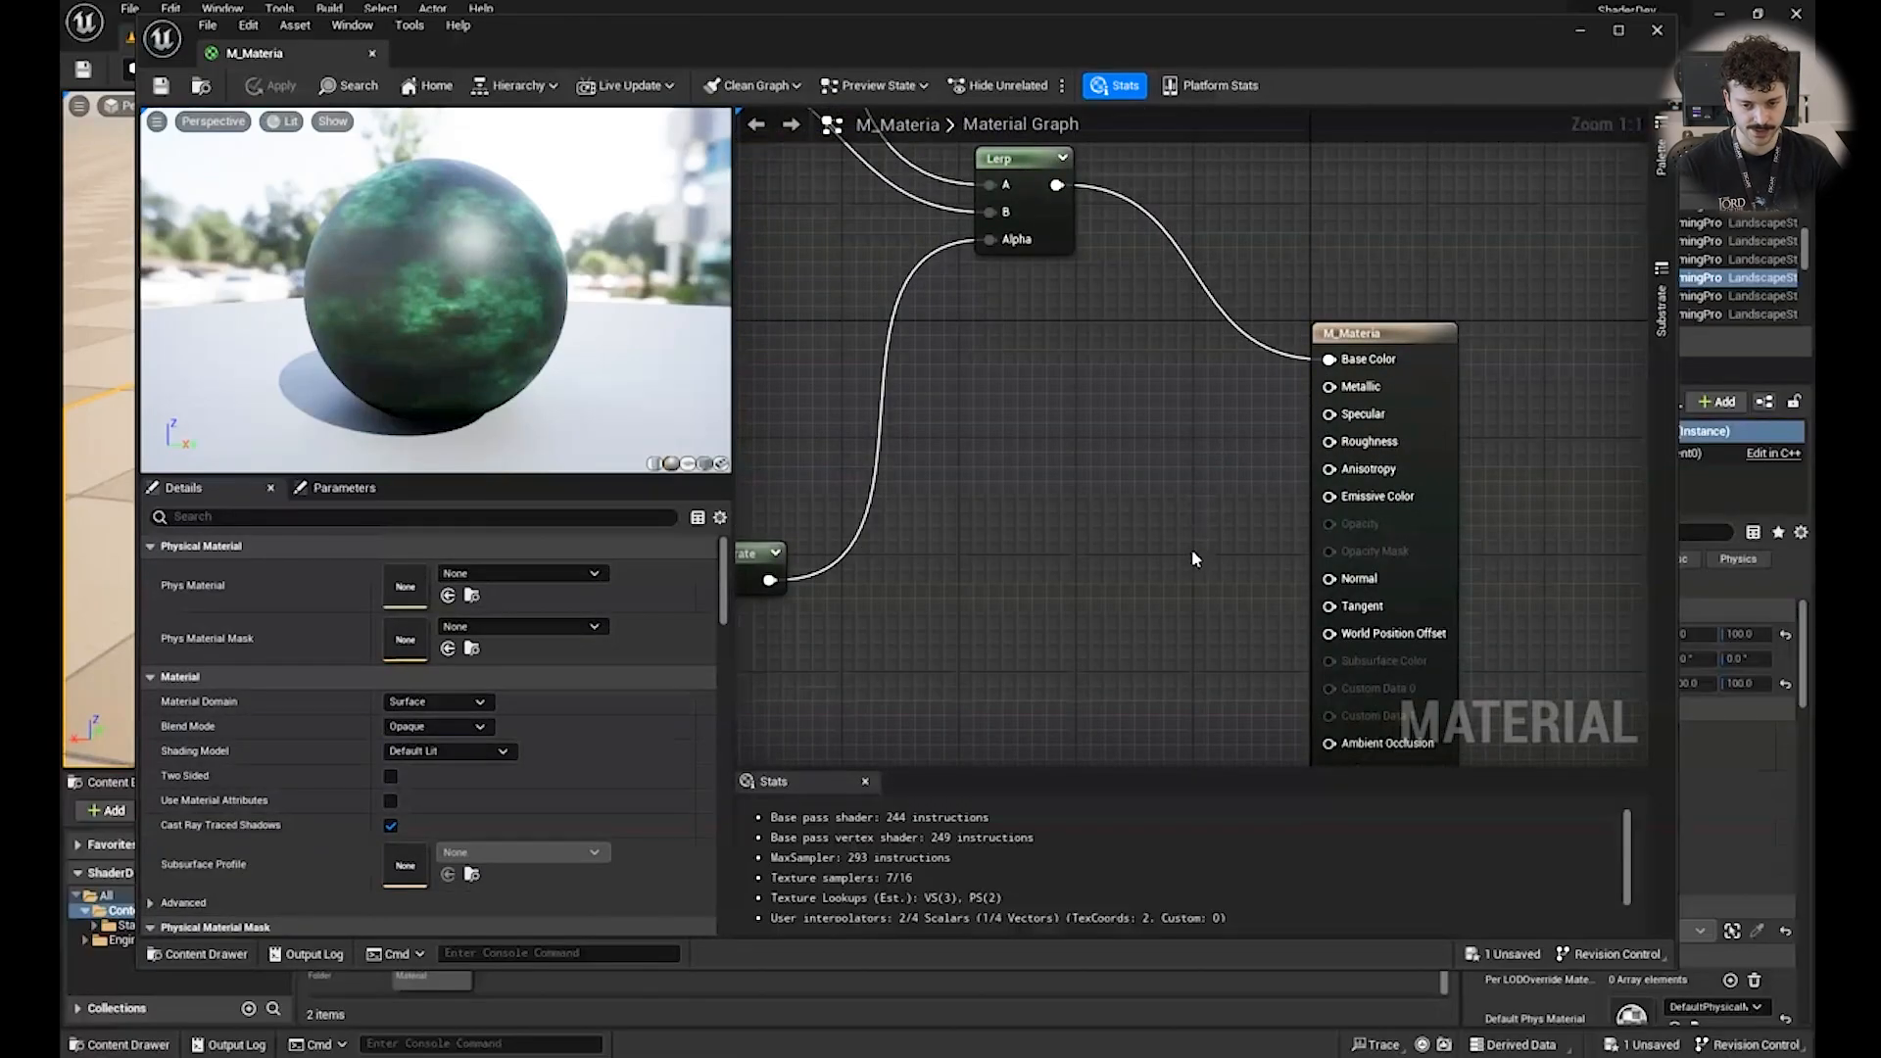
pyautogui.click(1185, 501)
pyautogui.moveTo(1236, 503); pyautogui.dragTo(1130, 435)
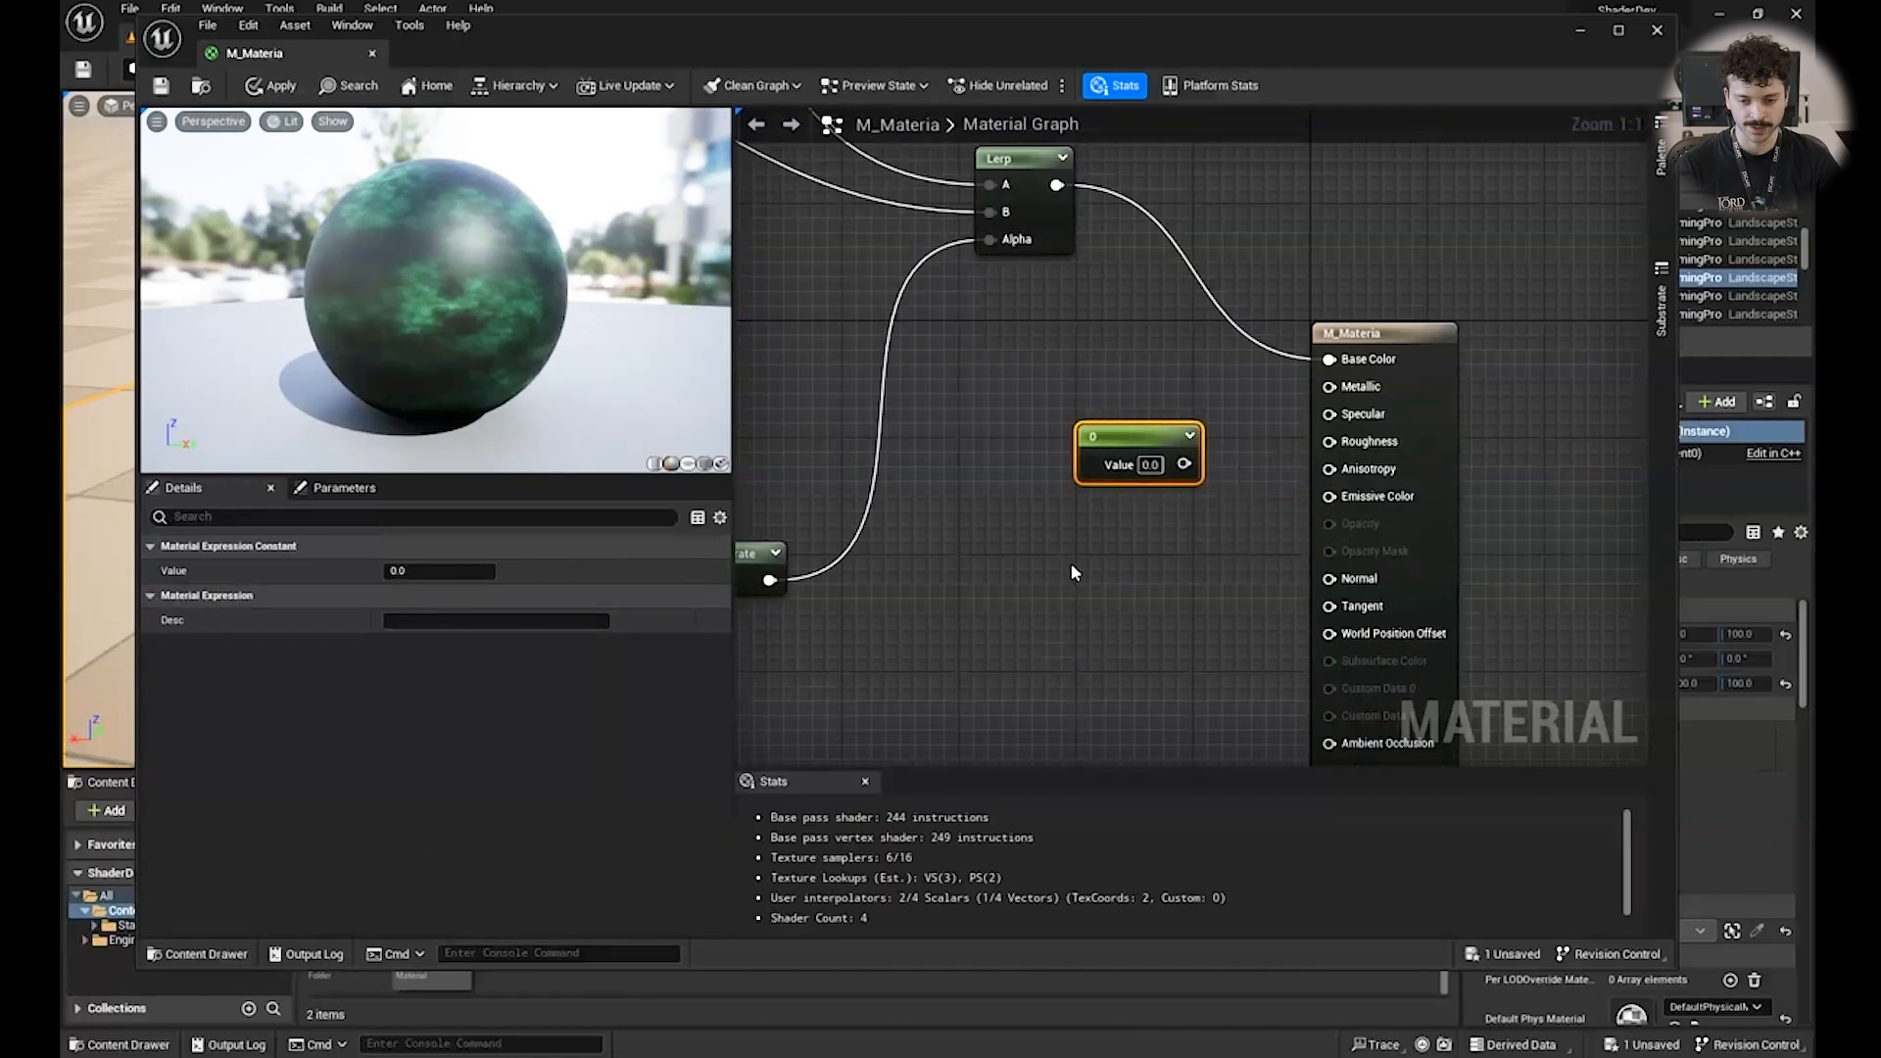
pyautogui.hotkey('ctrl', 'd')
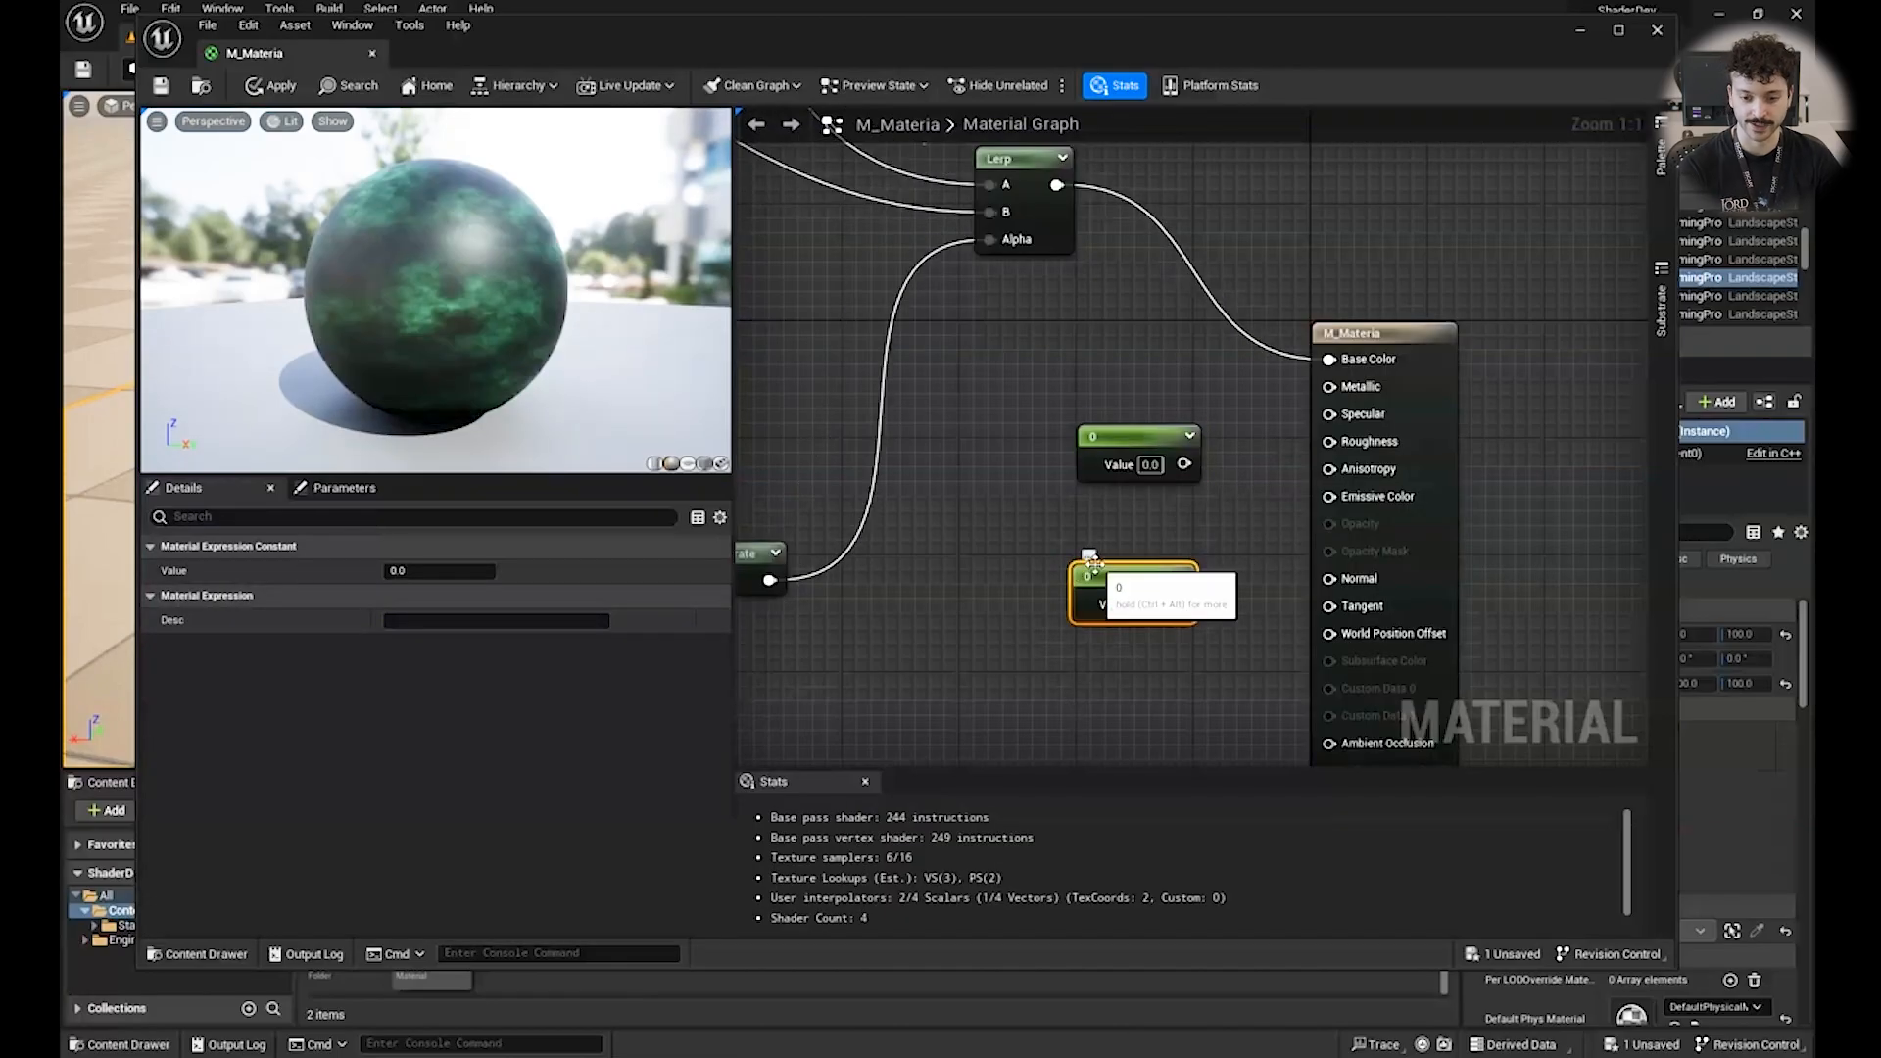
pyautogui.press('Delete')
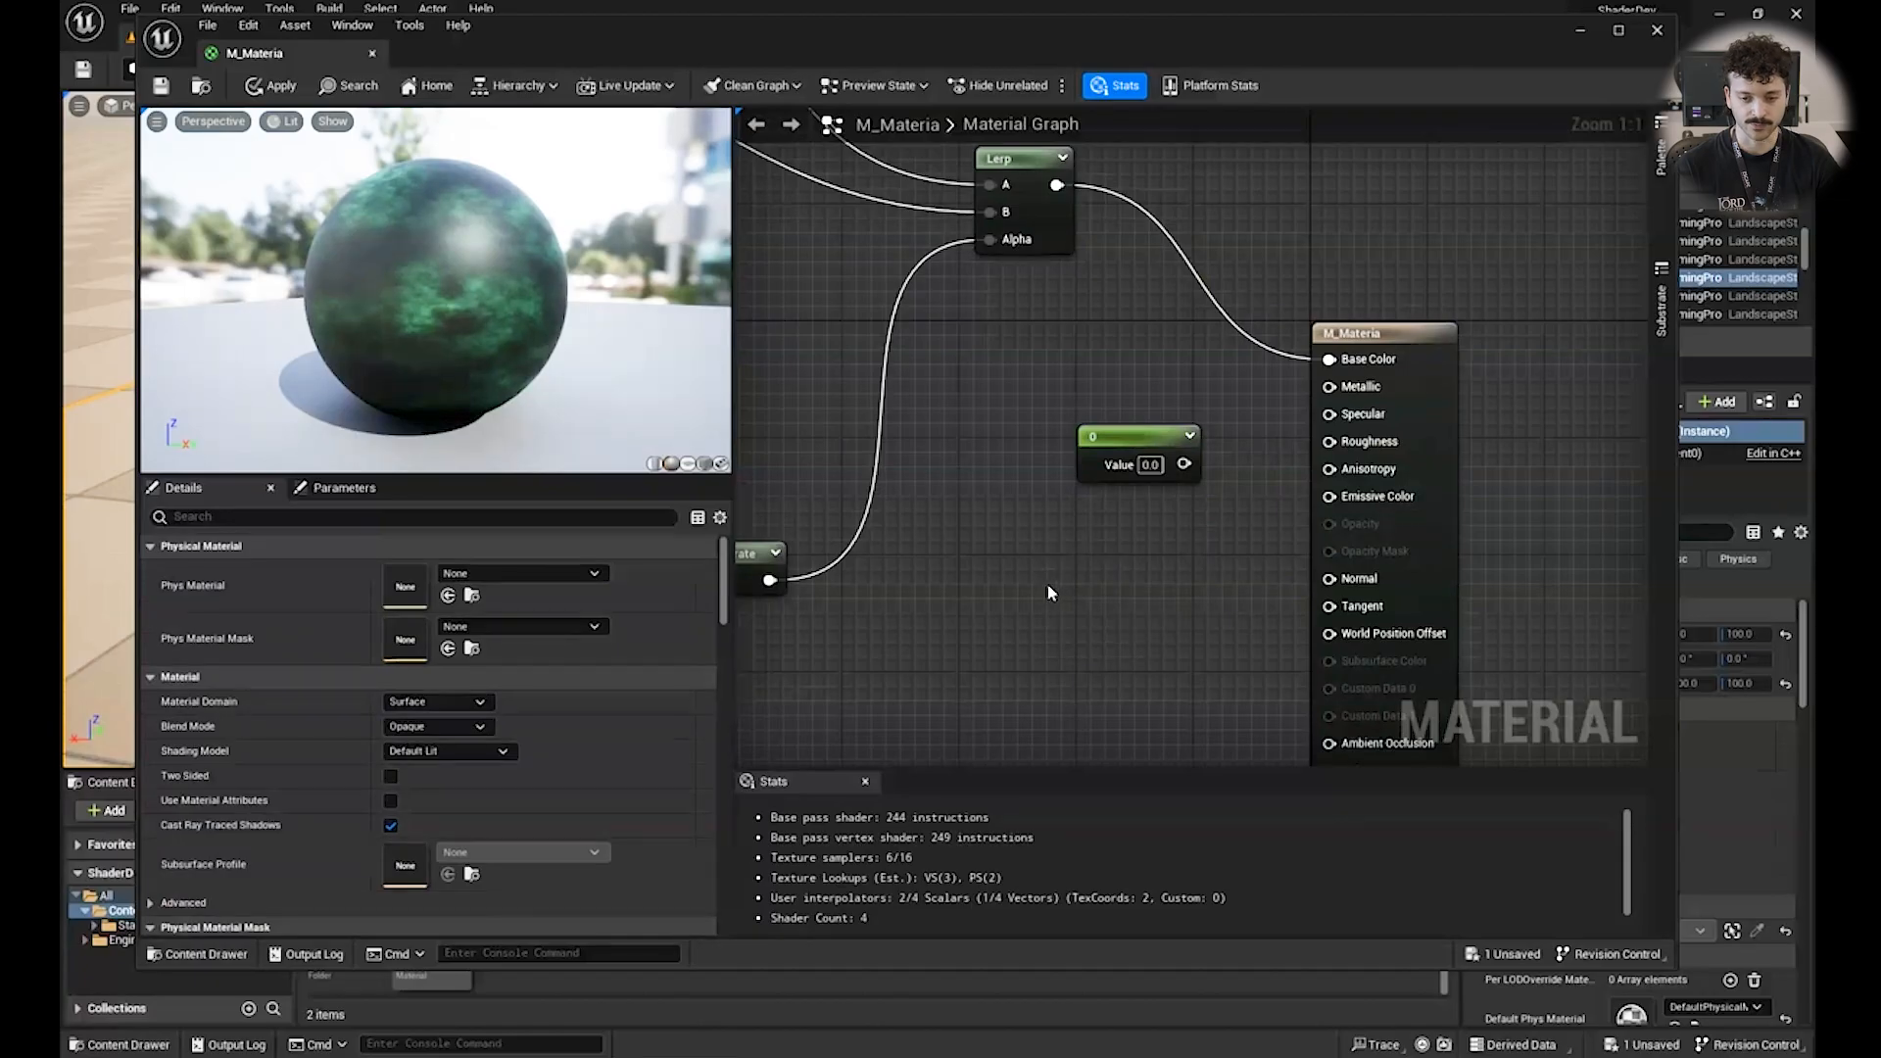
pyautogui.click(1049, 593)
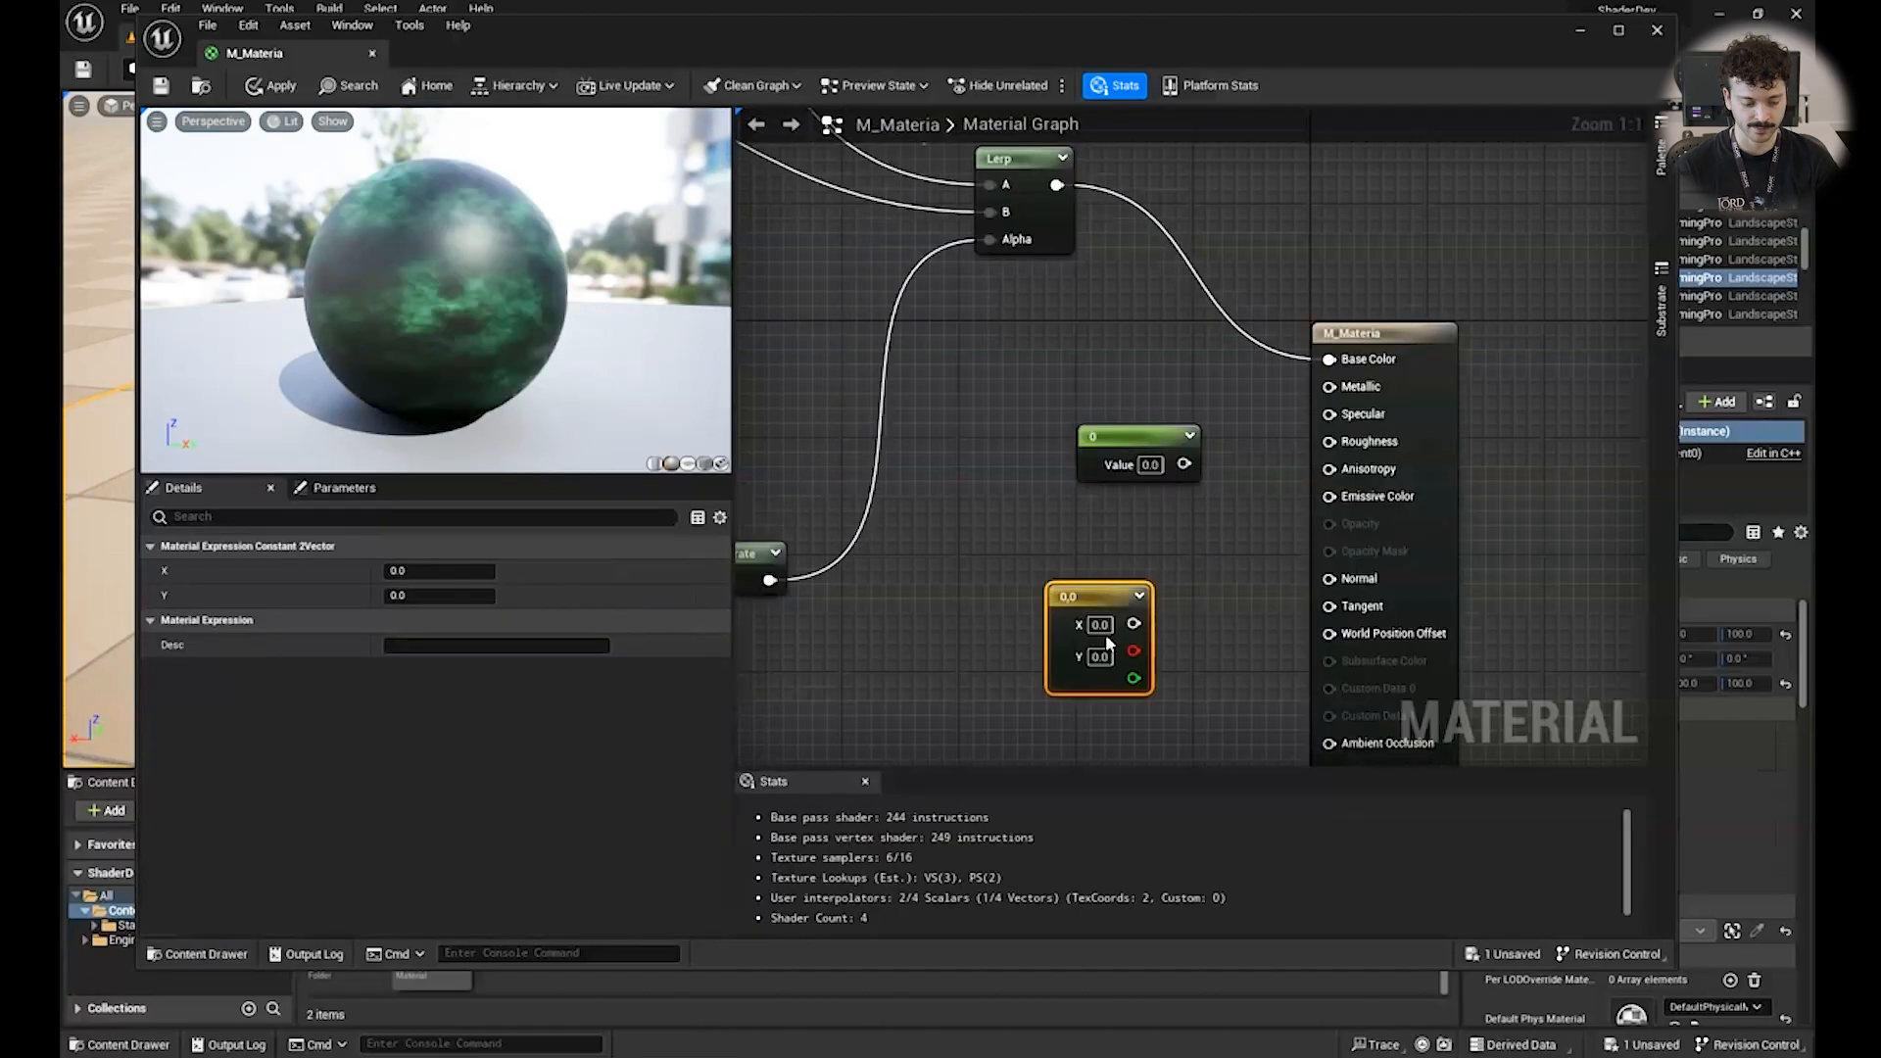
pyautogui.moveTo(1048, 593); pyautogui.dragTo(1111, 477, button='right')
pyautogui.click(1041, 655)
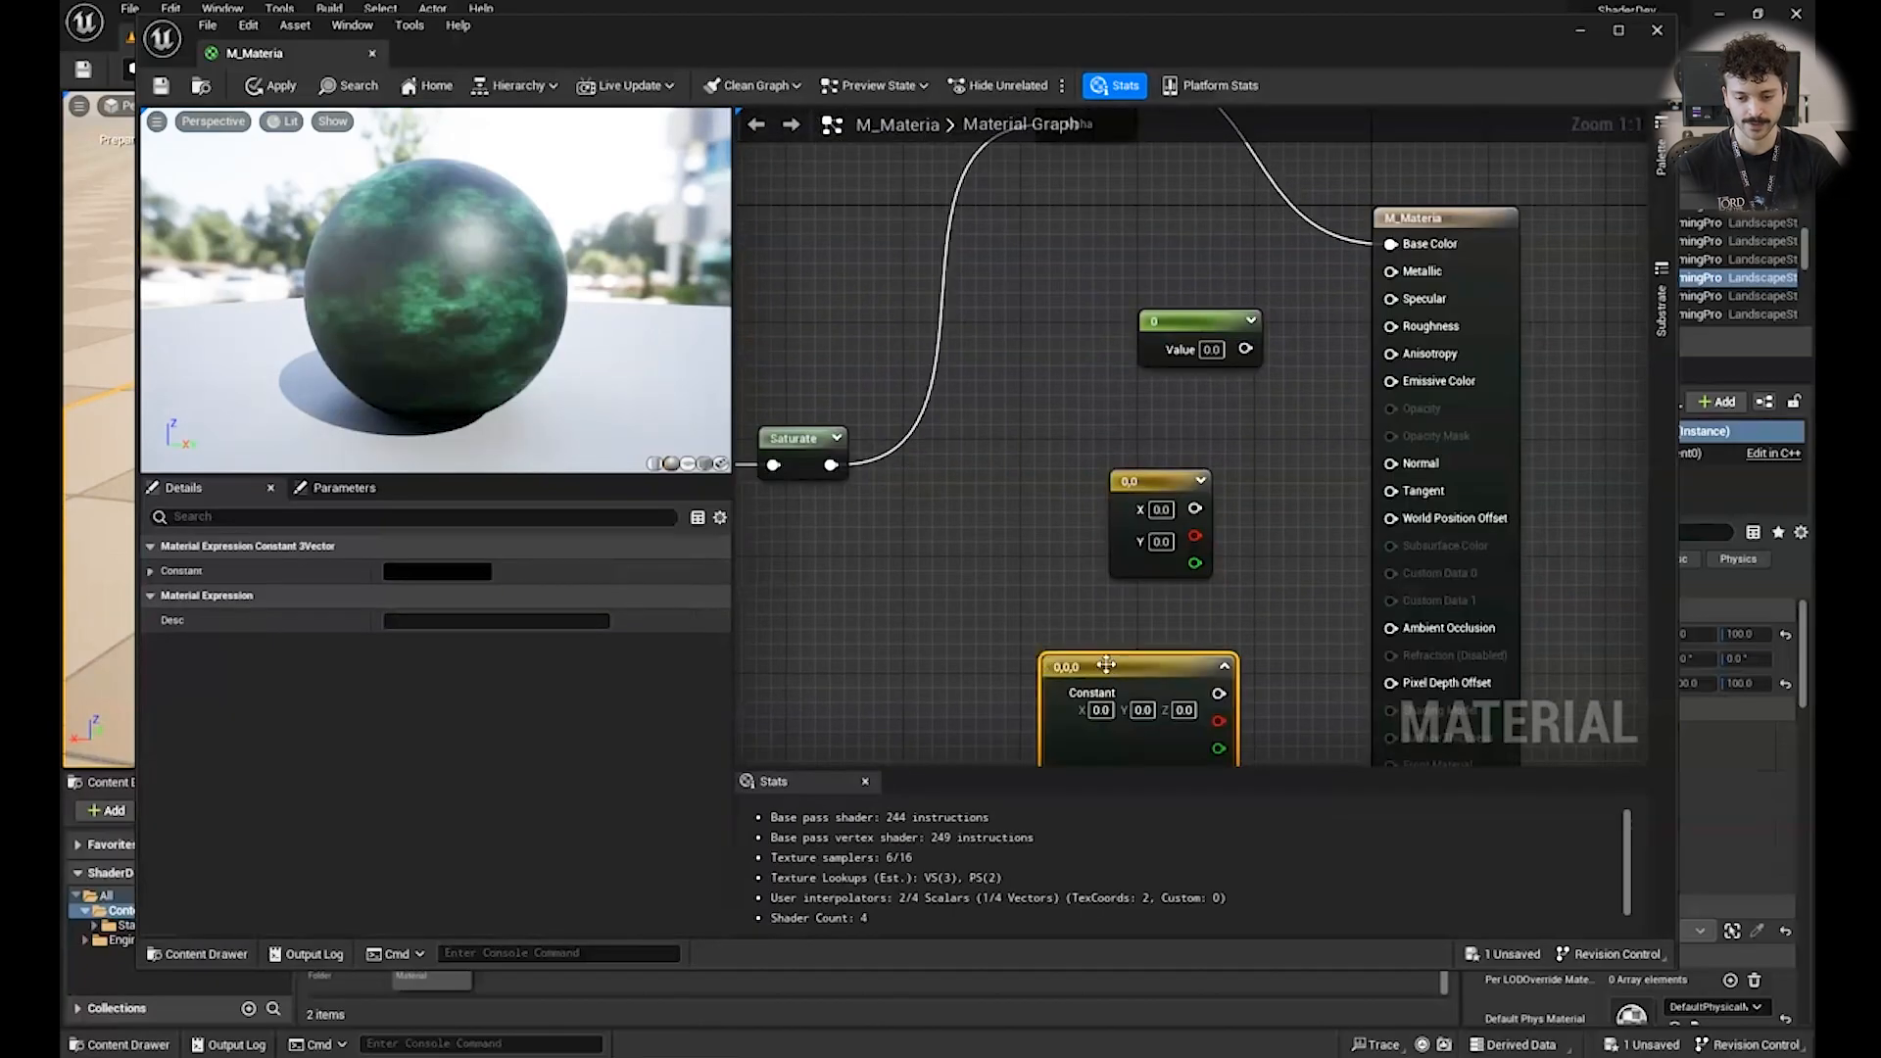
pyautogui.press('Delete')
pyautogui.click(1137, 480)
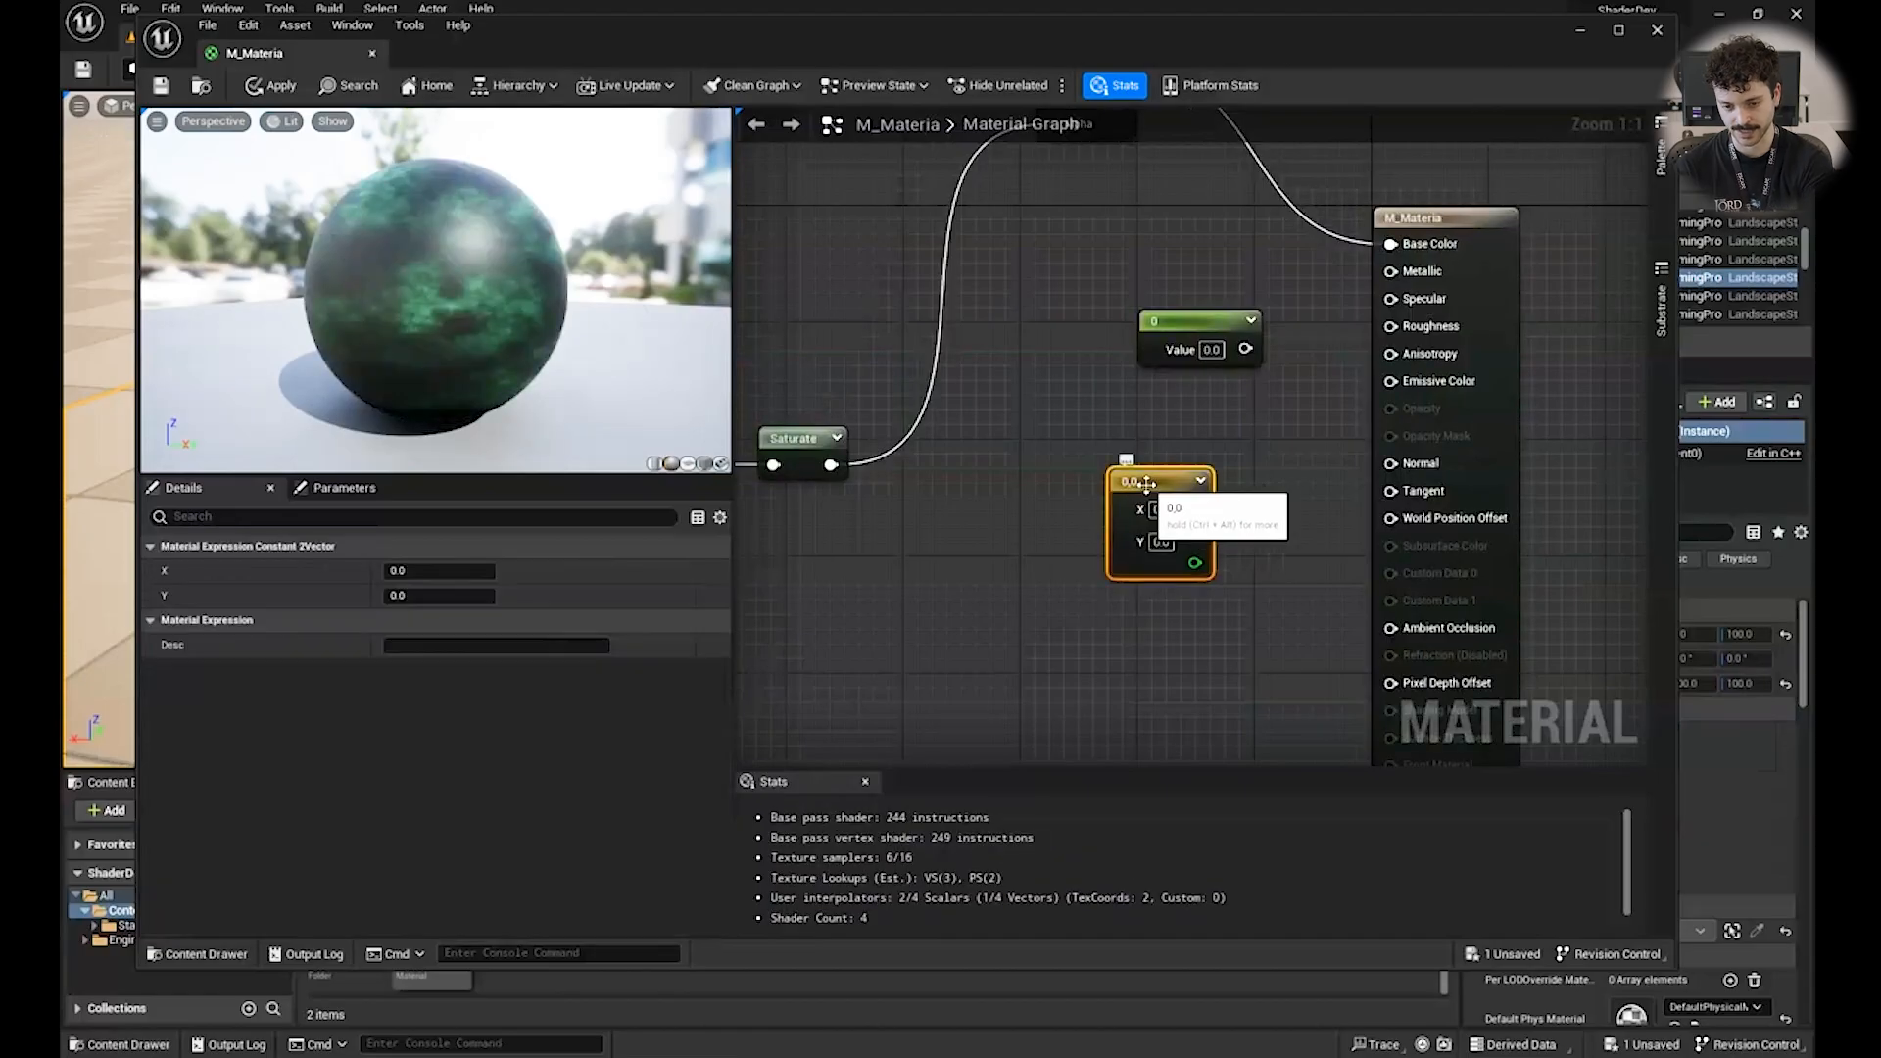
pyautogui.press('Delete')
# Connect the Constant node's output to the Roughness input of the M_Materia node.
pyautogui.moveTo(1190, 456); pyautogui.dragTo(1140, 494, button='right')
pyautogui.moveTo(1197, 387); pyautogui.dragTo(1367, 373)
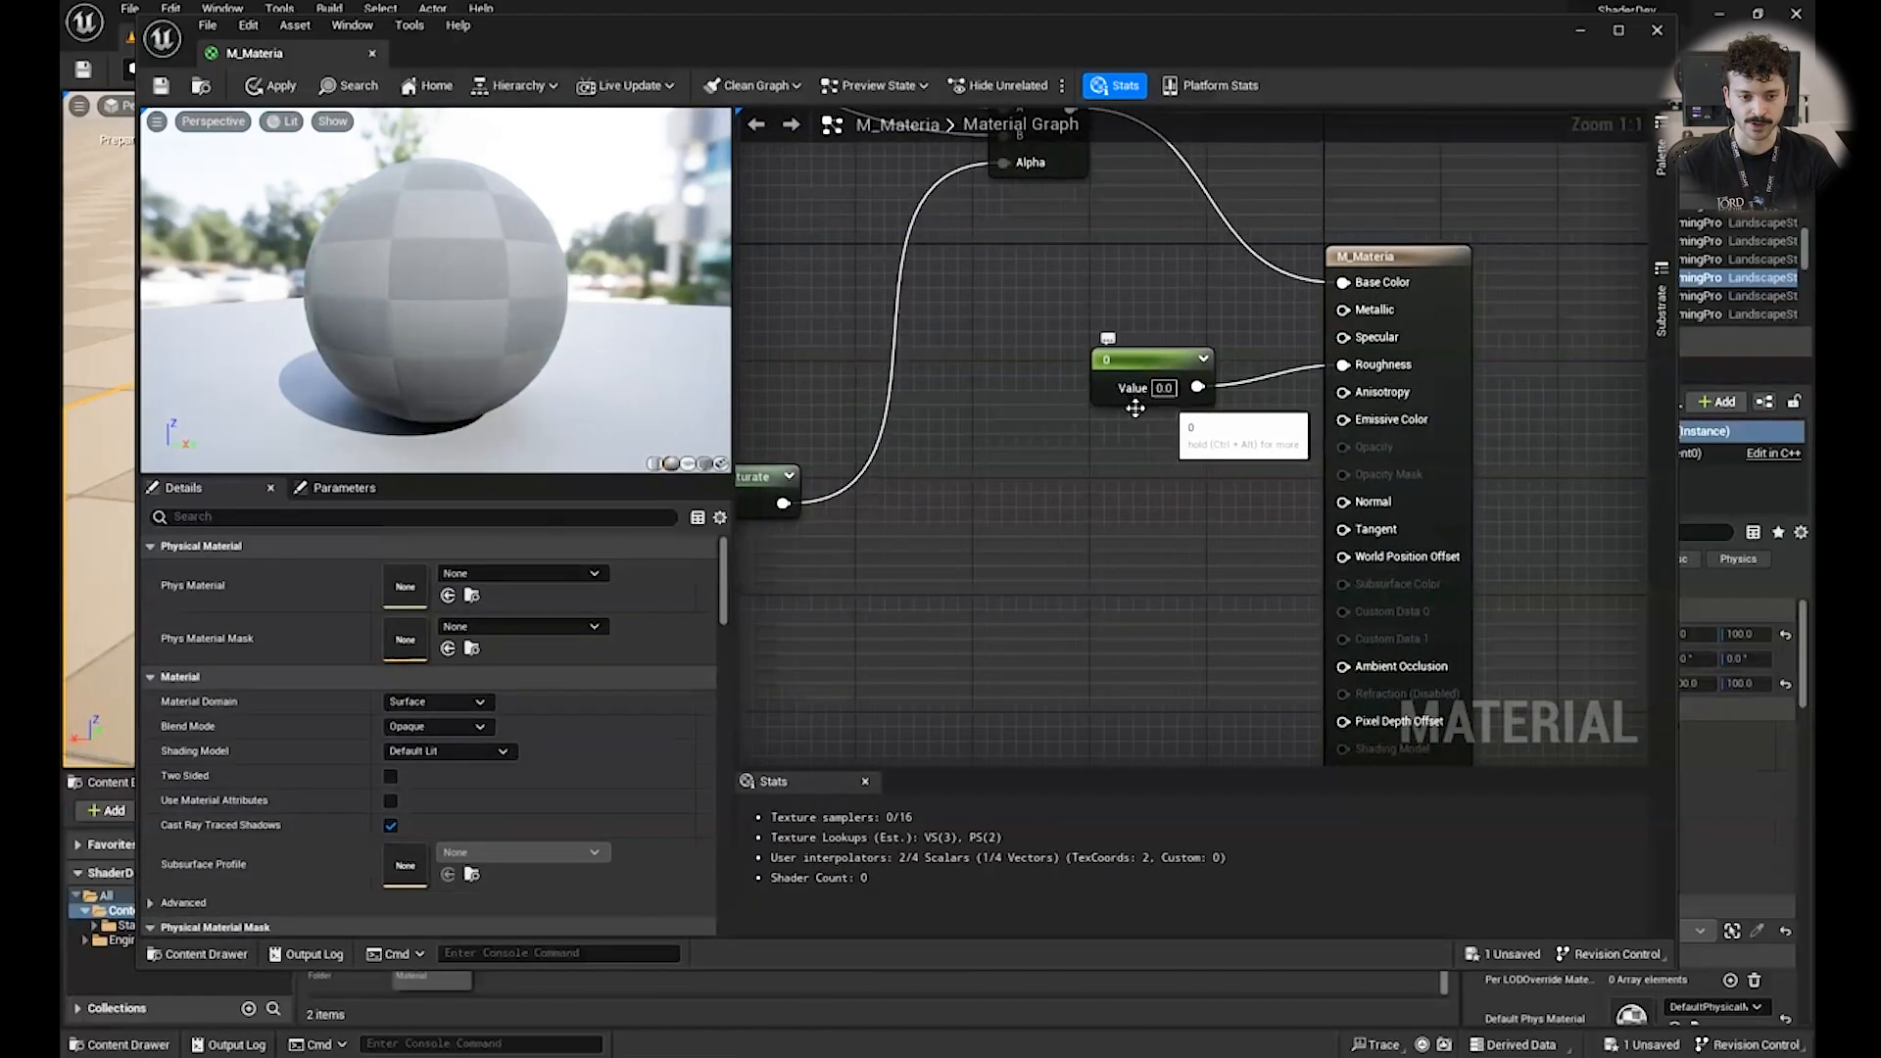
# Move the roughness constant lower beside the material output and check the reflections on the preview sphere.
pyautogui.moveTo(1141, 377); pyautogui.dragTo(1142, 392)
pyautogui.moveTo(686, 441); pyautogui.dragTo(441, 286)
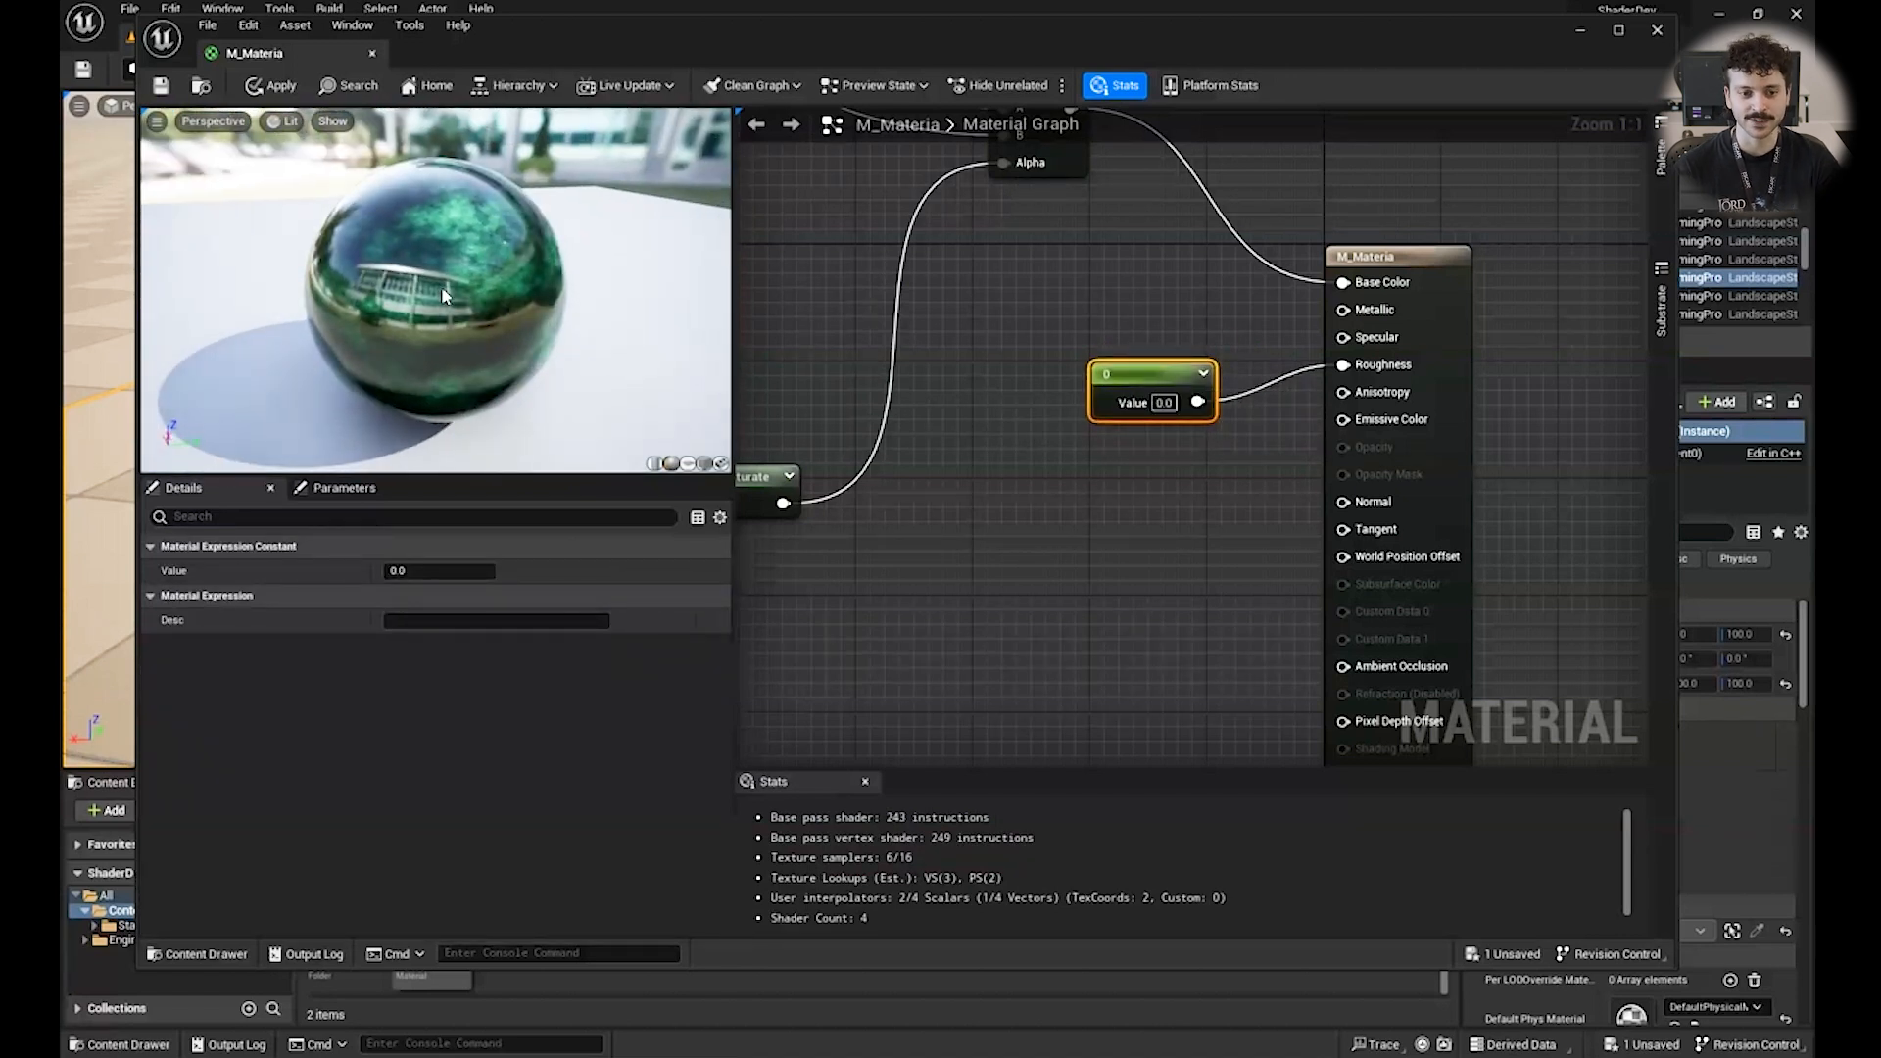
pyautogui.moveTo(1174, 376); pyautogui.dragTo(1141, 440)
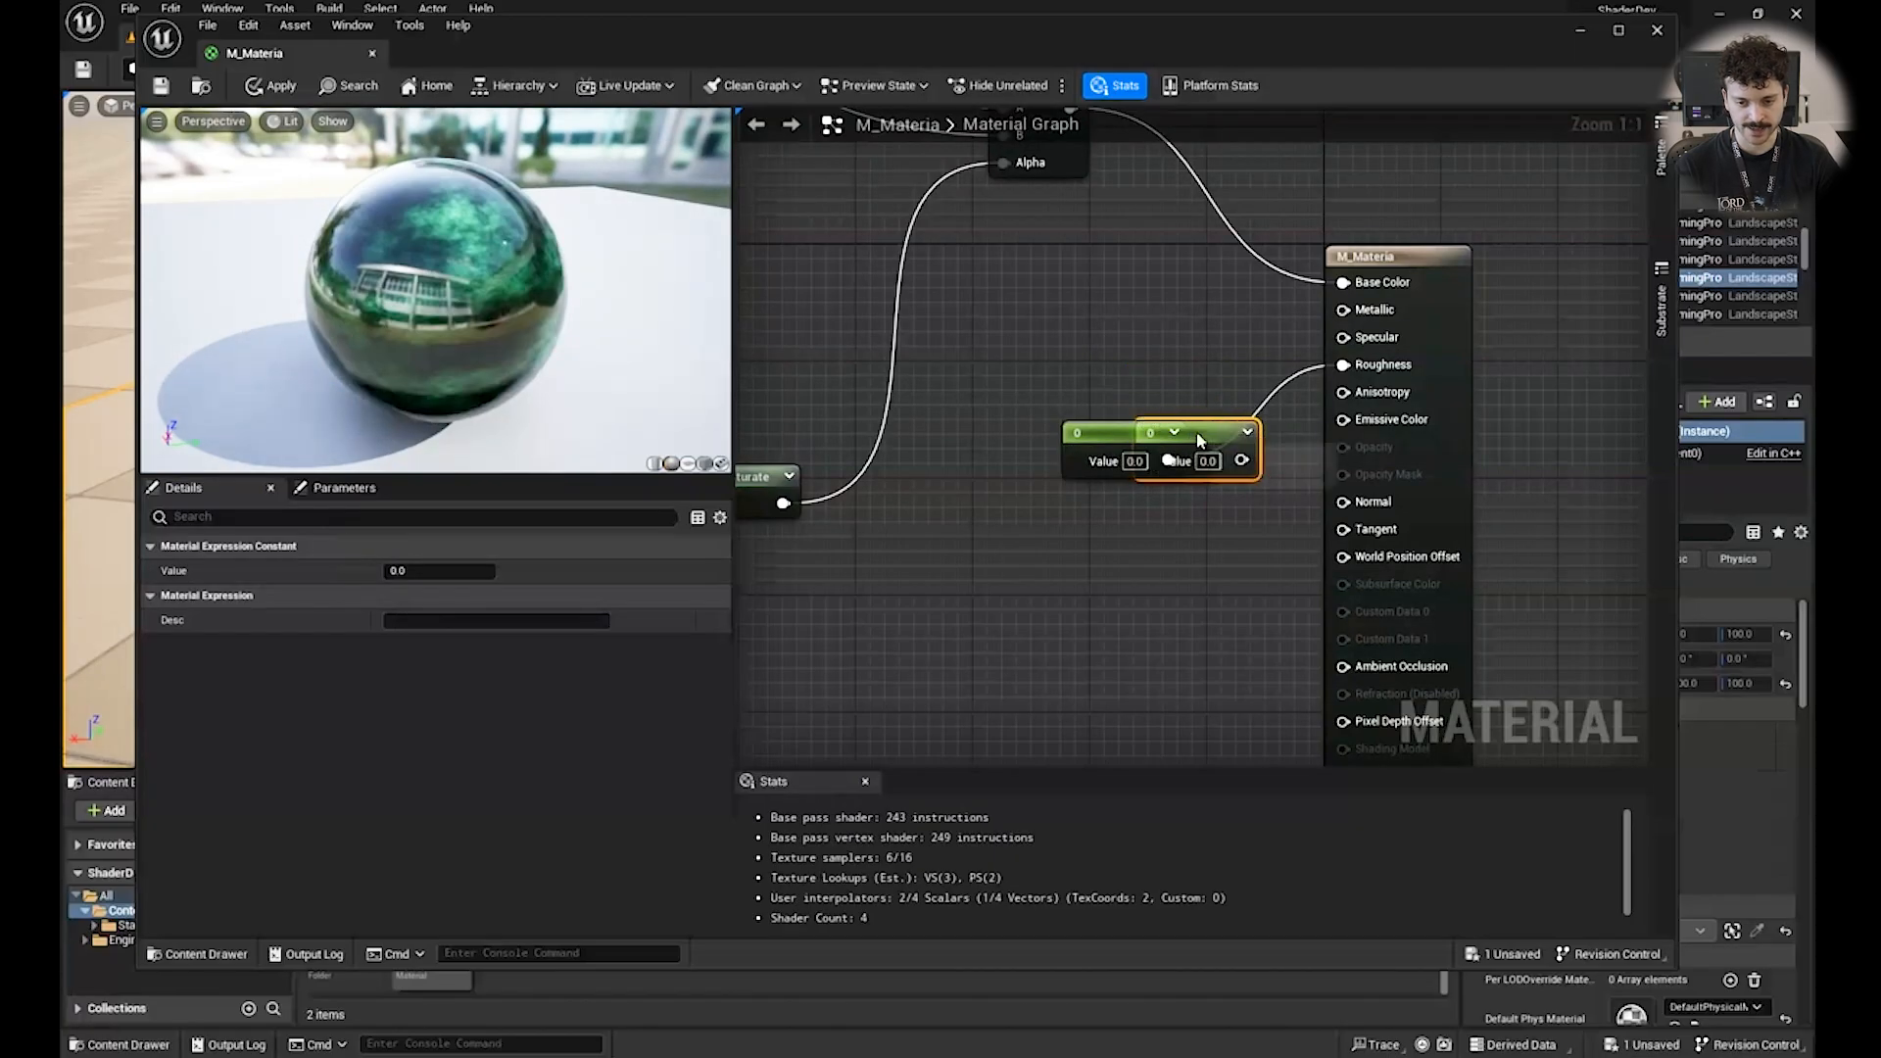
# Duplicate the roughness constant, set the copy to 1, connect it to Specular, align it above the original and save the material.
pyautogui.hotkey('ctrl', 'd')
pyautogui.write('1')
pyautogui.press('Return')
pyautogui.moveTo(1198, 387); pyautogui.dragTo(1344, 337)
pyautogui.moveTo(1144, 367); pyautogui.dragTo(1099, 367)
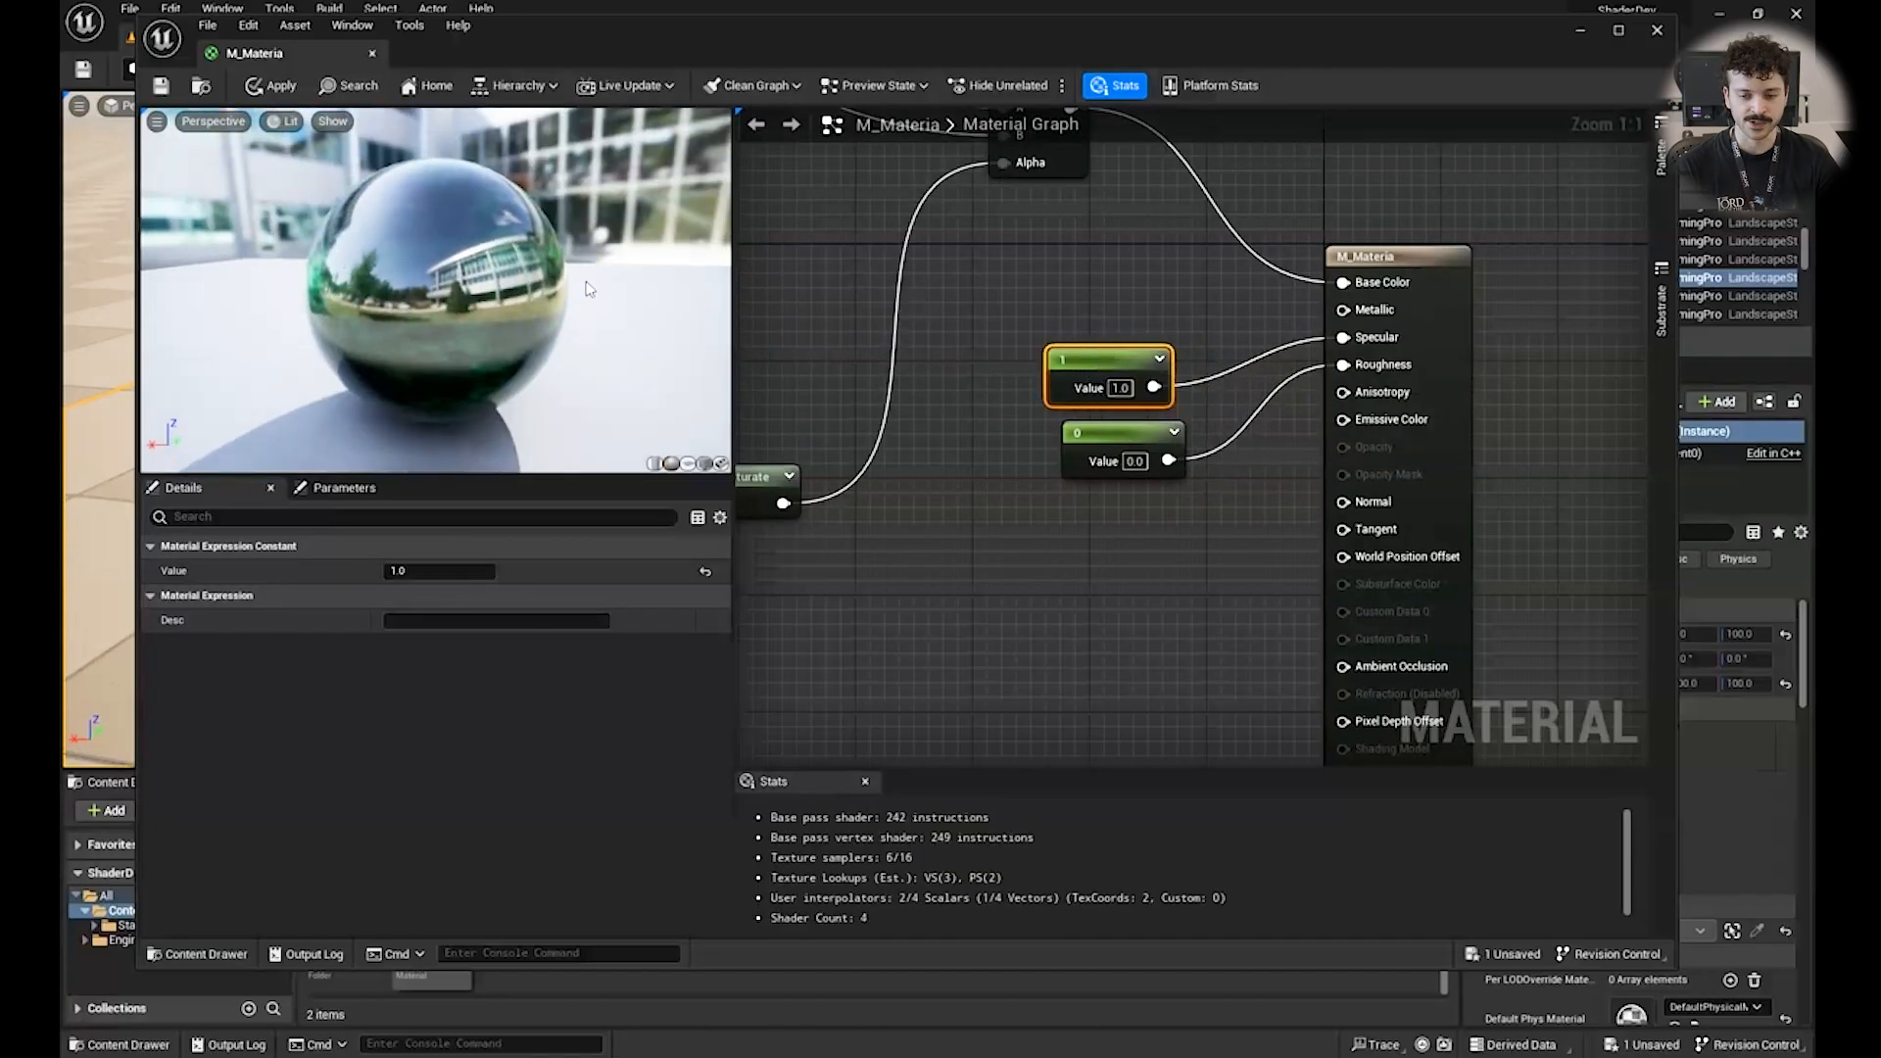
pyautogui.moveTo(1117, 372); pyautogui.dragTo(1132, 372)
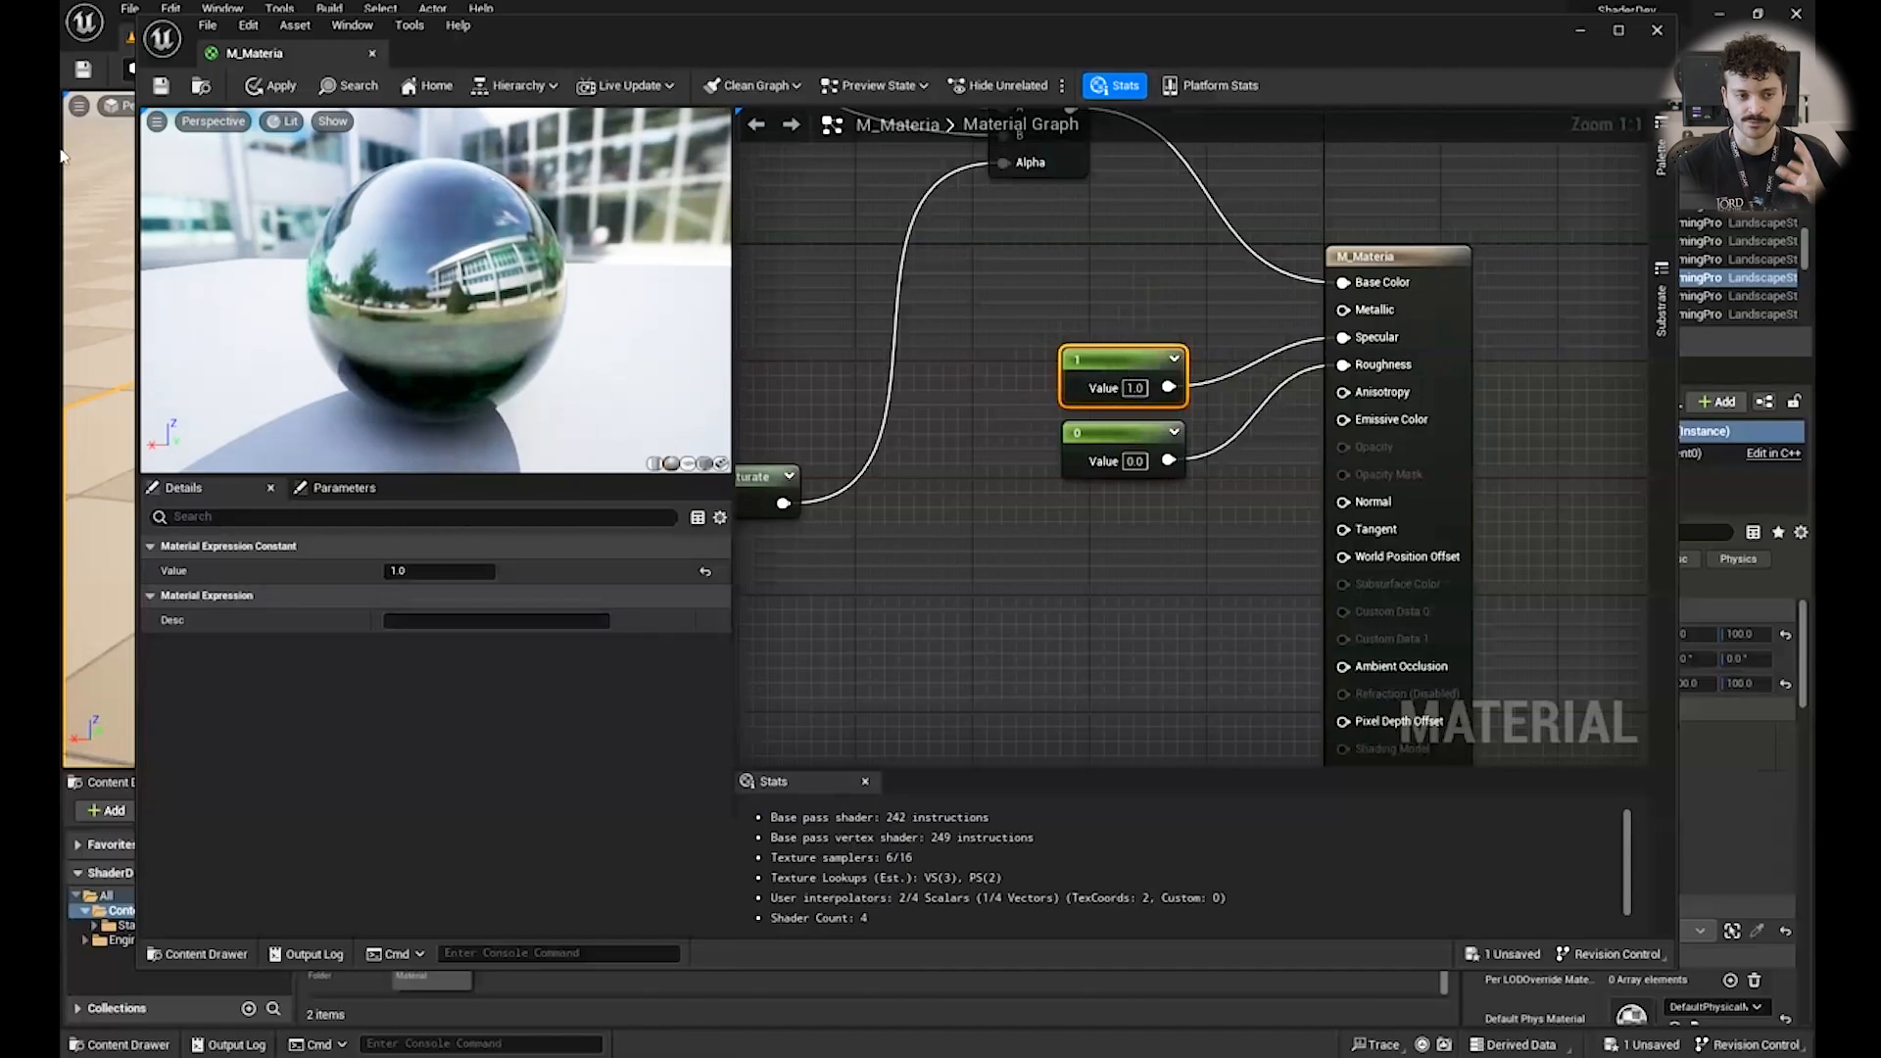
pyautogui.click(160, 89)
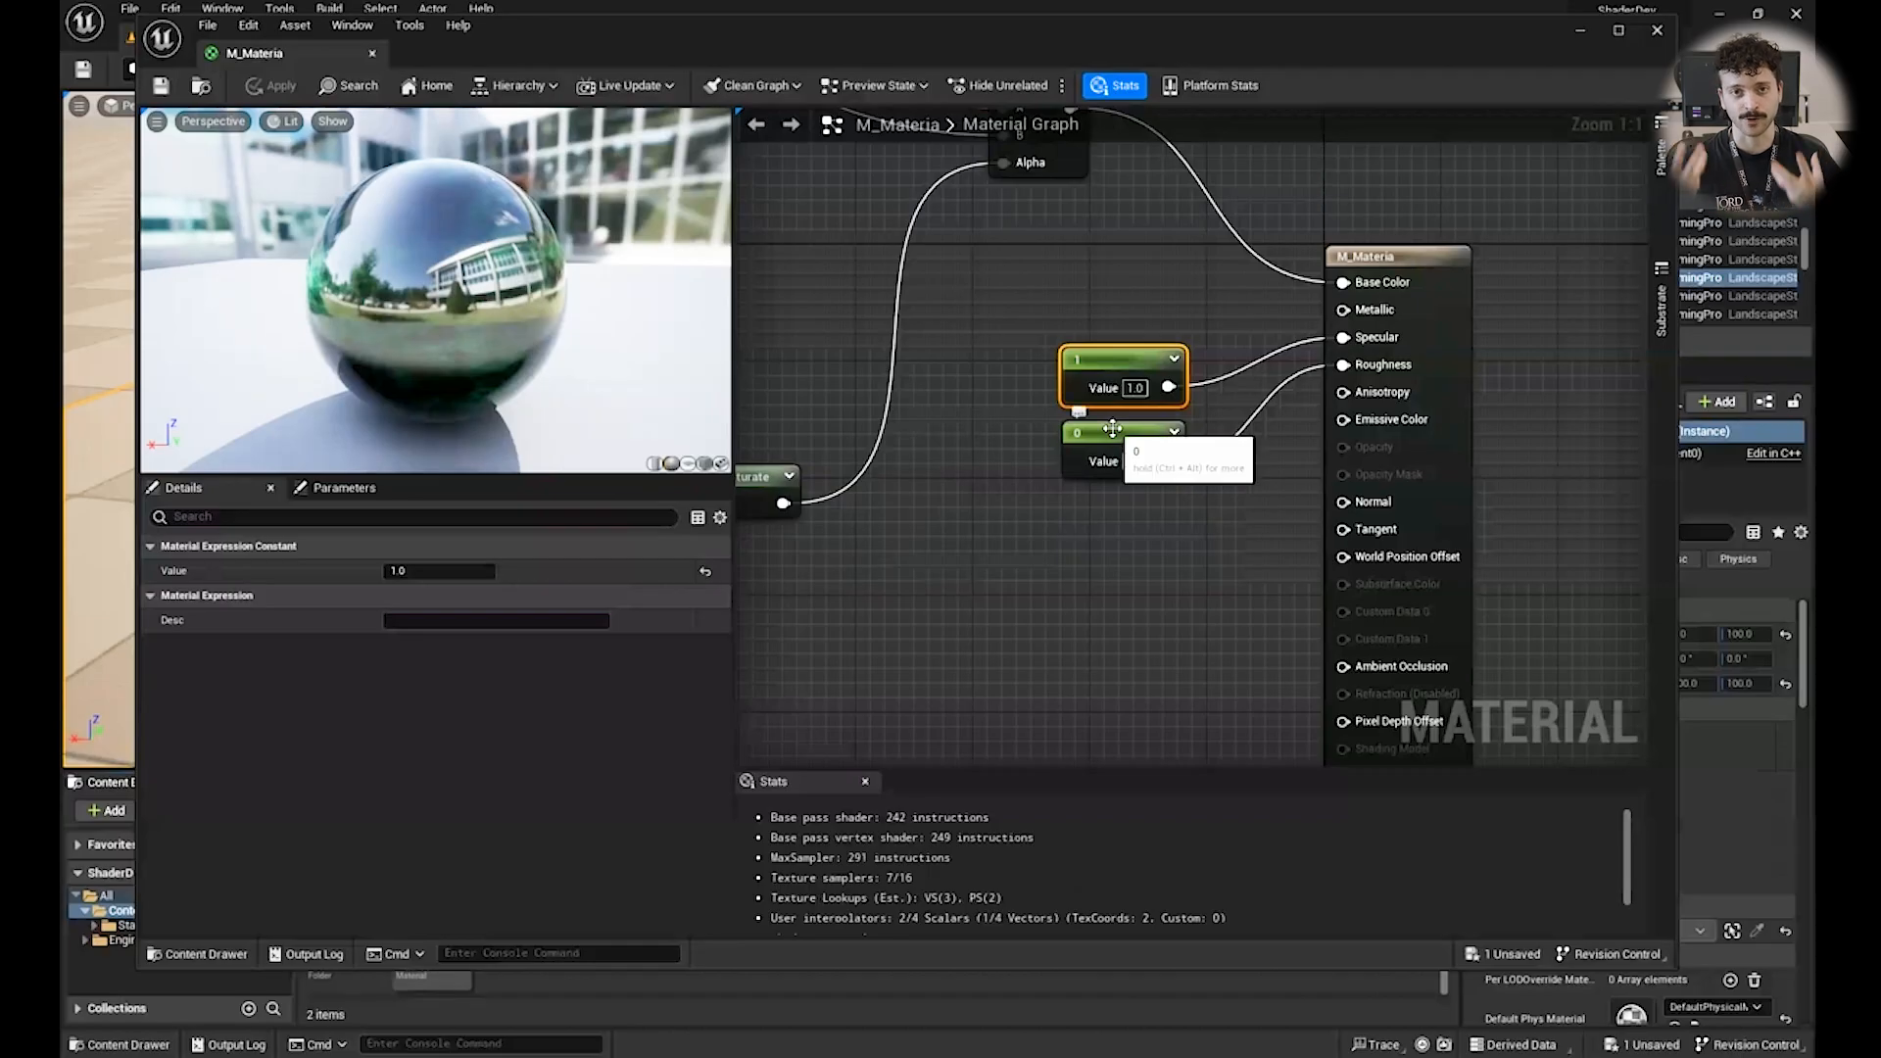
# Try a specular value of 0.104 to compare reflections on the preview sphere, and set it back to 1.
pyautogui.click(1137, 315)
pyautogui.moveTo(390, 294)
pyautogui.mouseDown()
pyautogui.moveTo(235, 343)
pyautogui.moveTo(396, 306)
pyautogui.mouseUp()
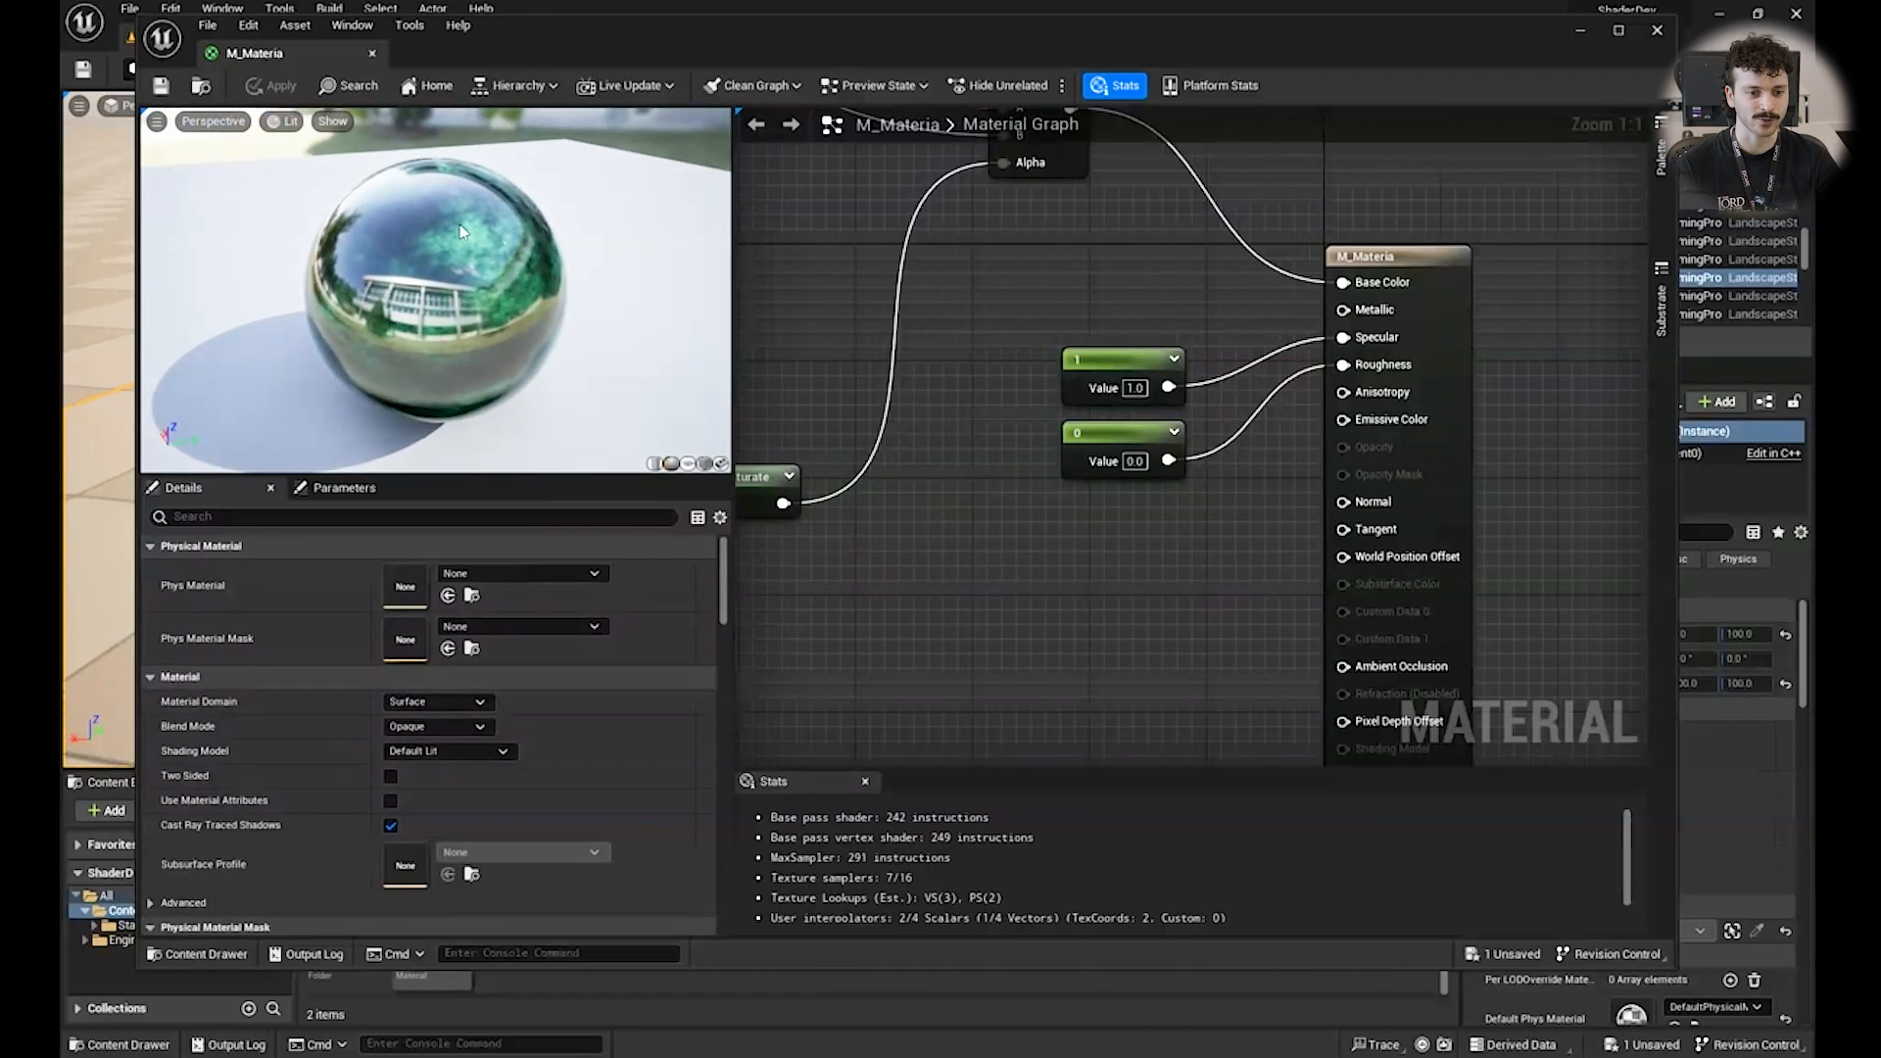
pyautogui.moveTo(520, 196); pyautogui.dragTo(545, 226)
pyautogui.click(1129, 365)
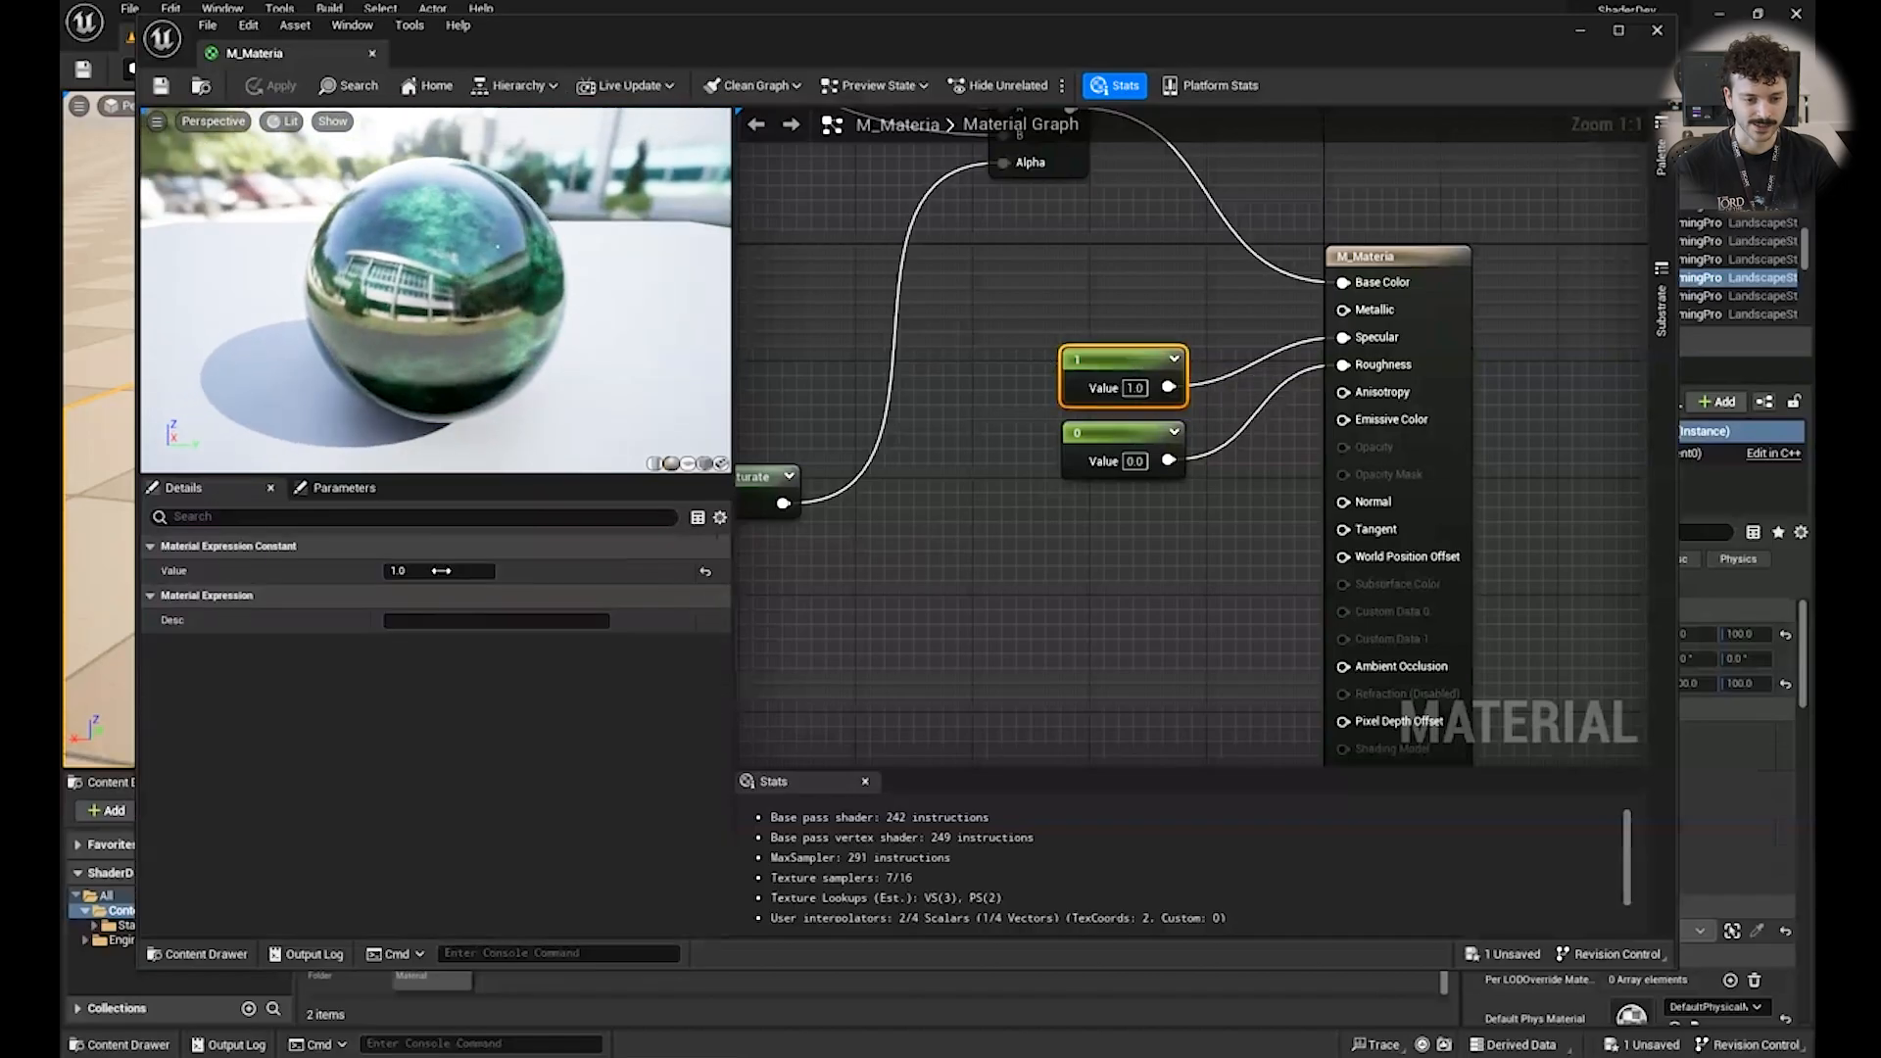
pyautogui.moveTo(375, 568); pyautogui.dragTo(427, 579)
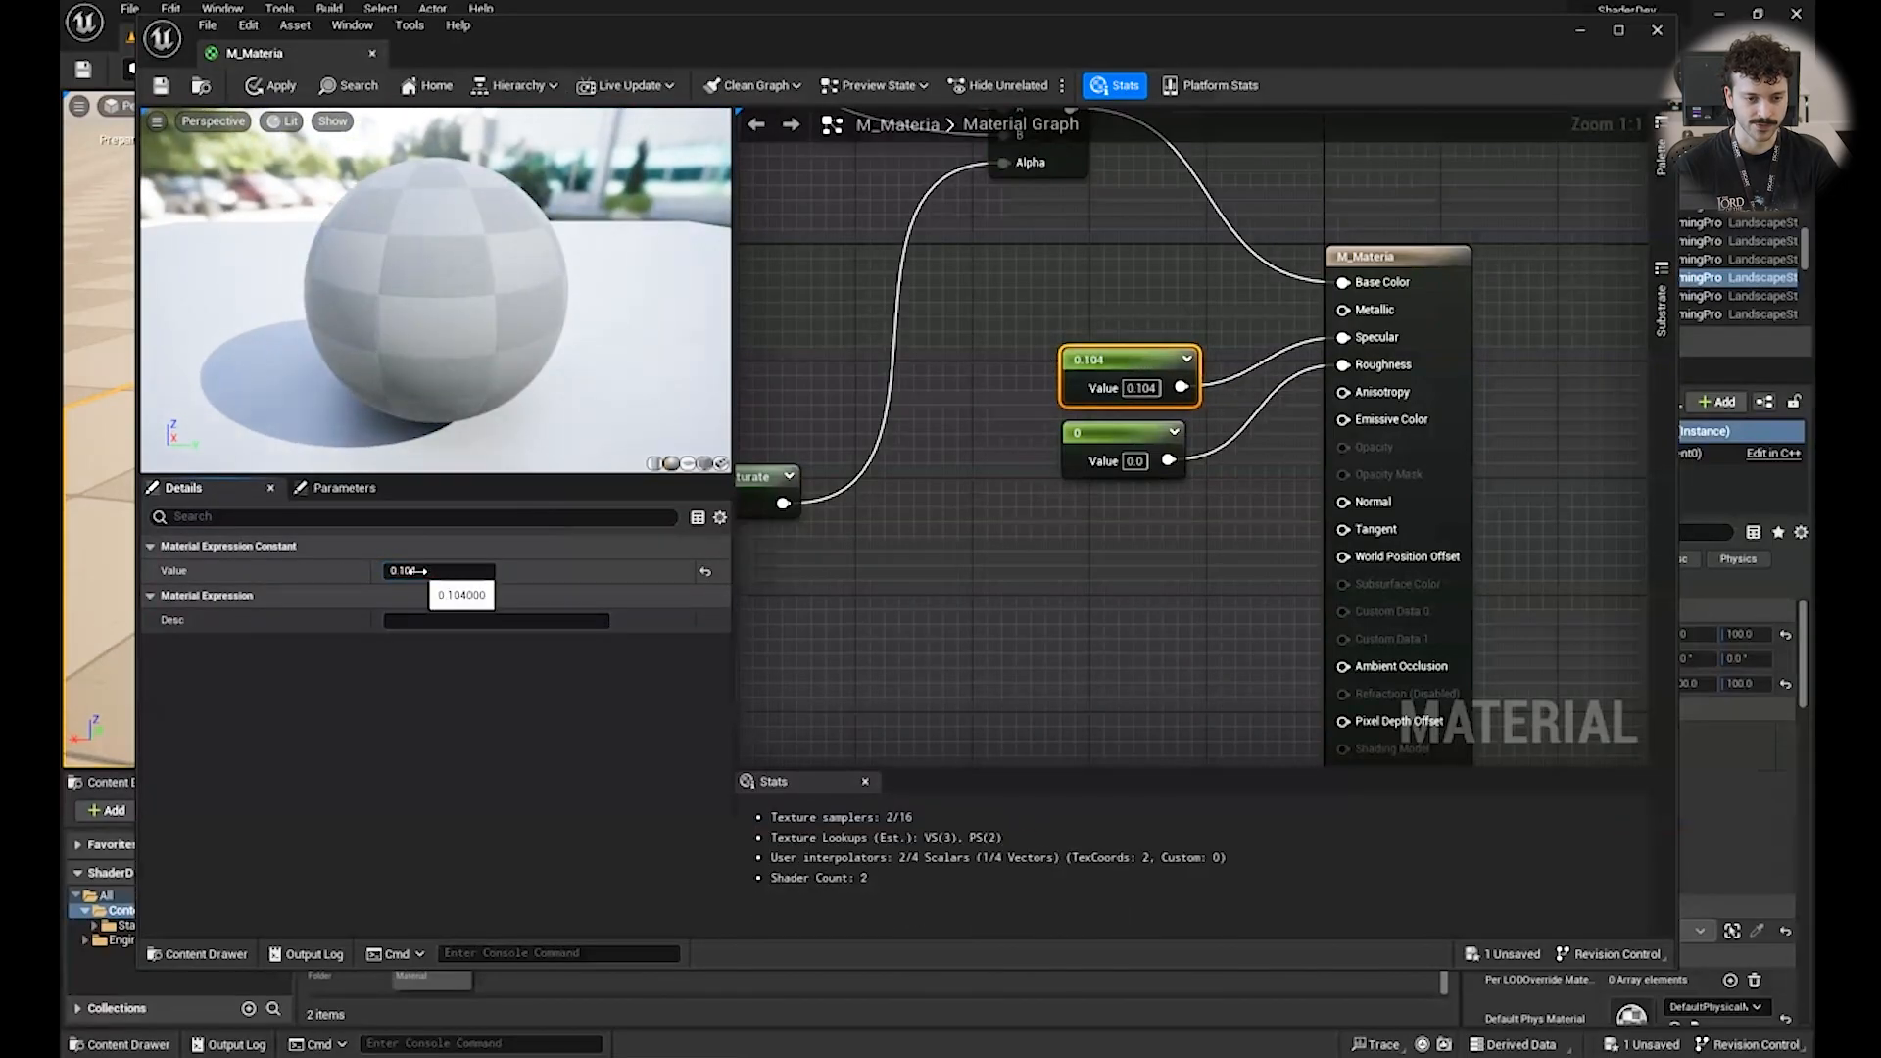
pyautogui.moveTo(453, 292); pyautogui.dragTo(500, 299)
pyautogui.click(446, 570)
pyautogui.write('1')
pyautogui.press('Return')
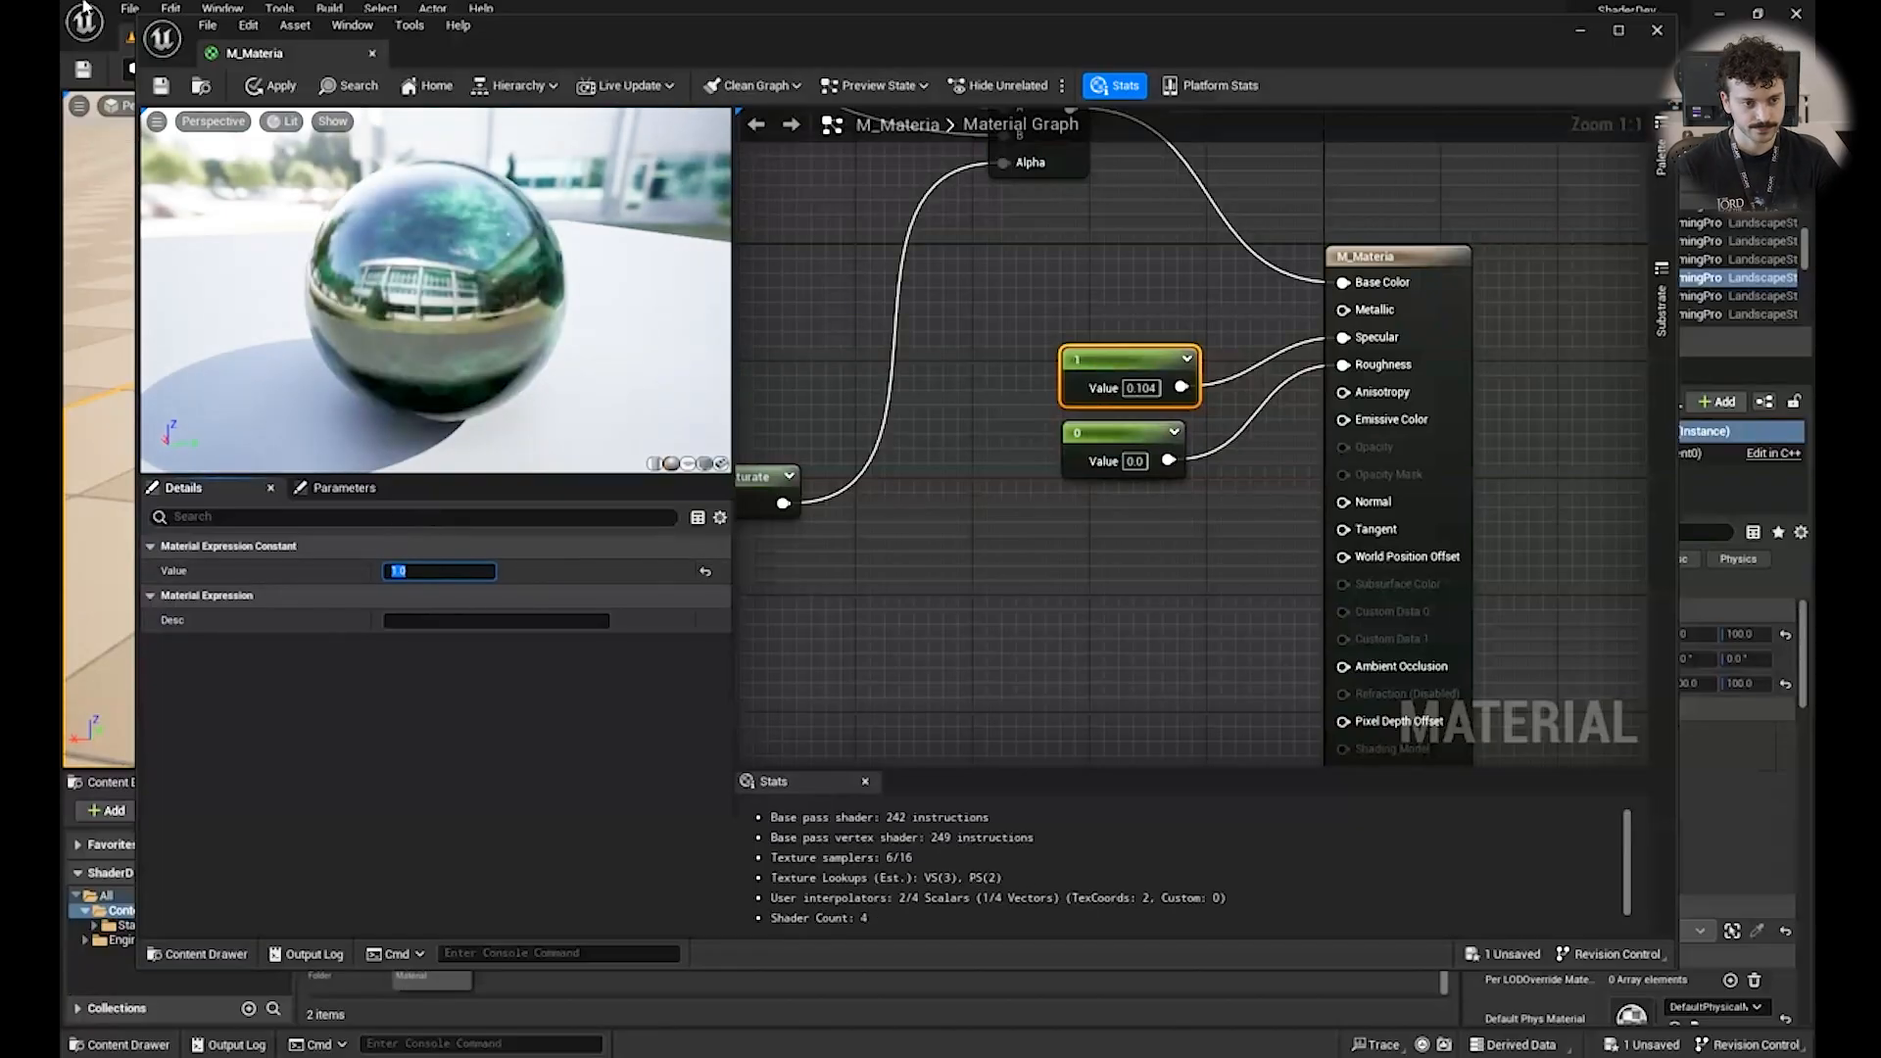
# Save the material and move its editor window aside to uncover the level viewport.
pyautogui.click(169, 86)
pyautogui.moveTo(683, 42); pyautogui.dragTo(1473, 339)
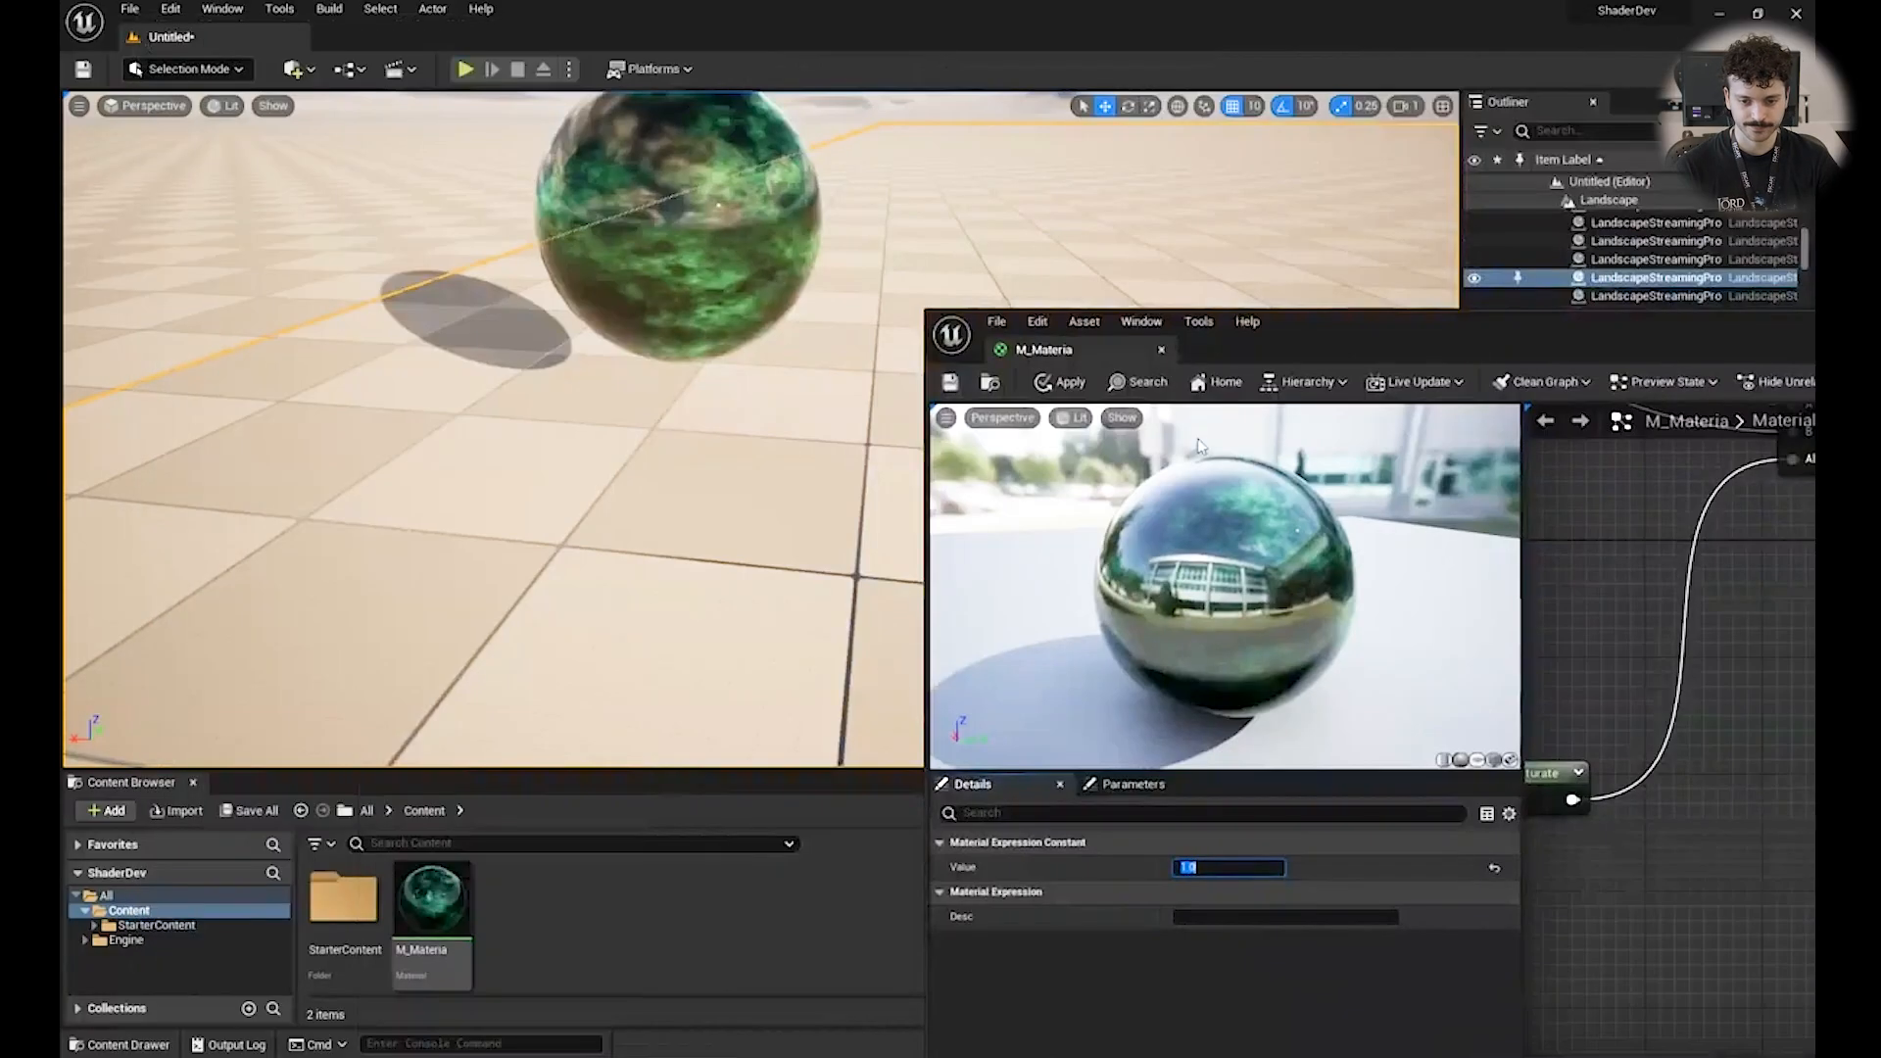
pyautogui.click(949, 382)
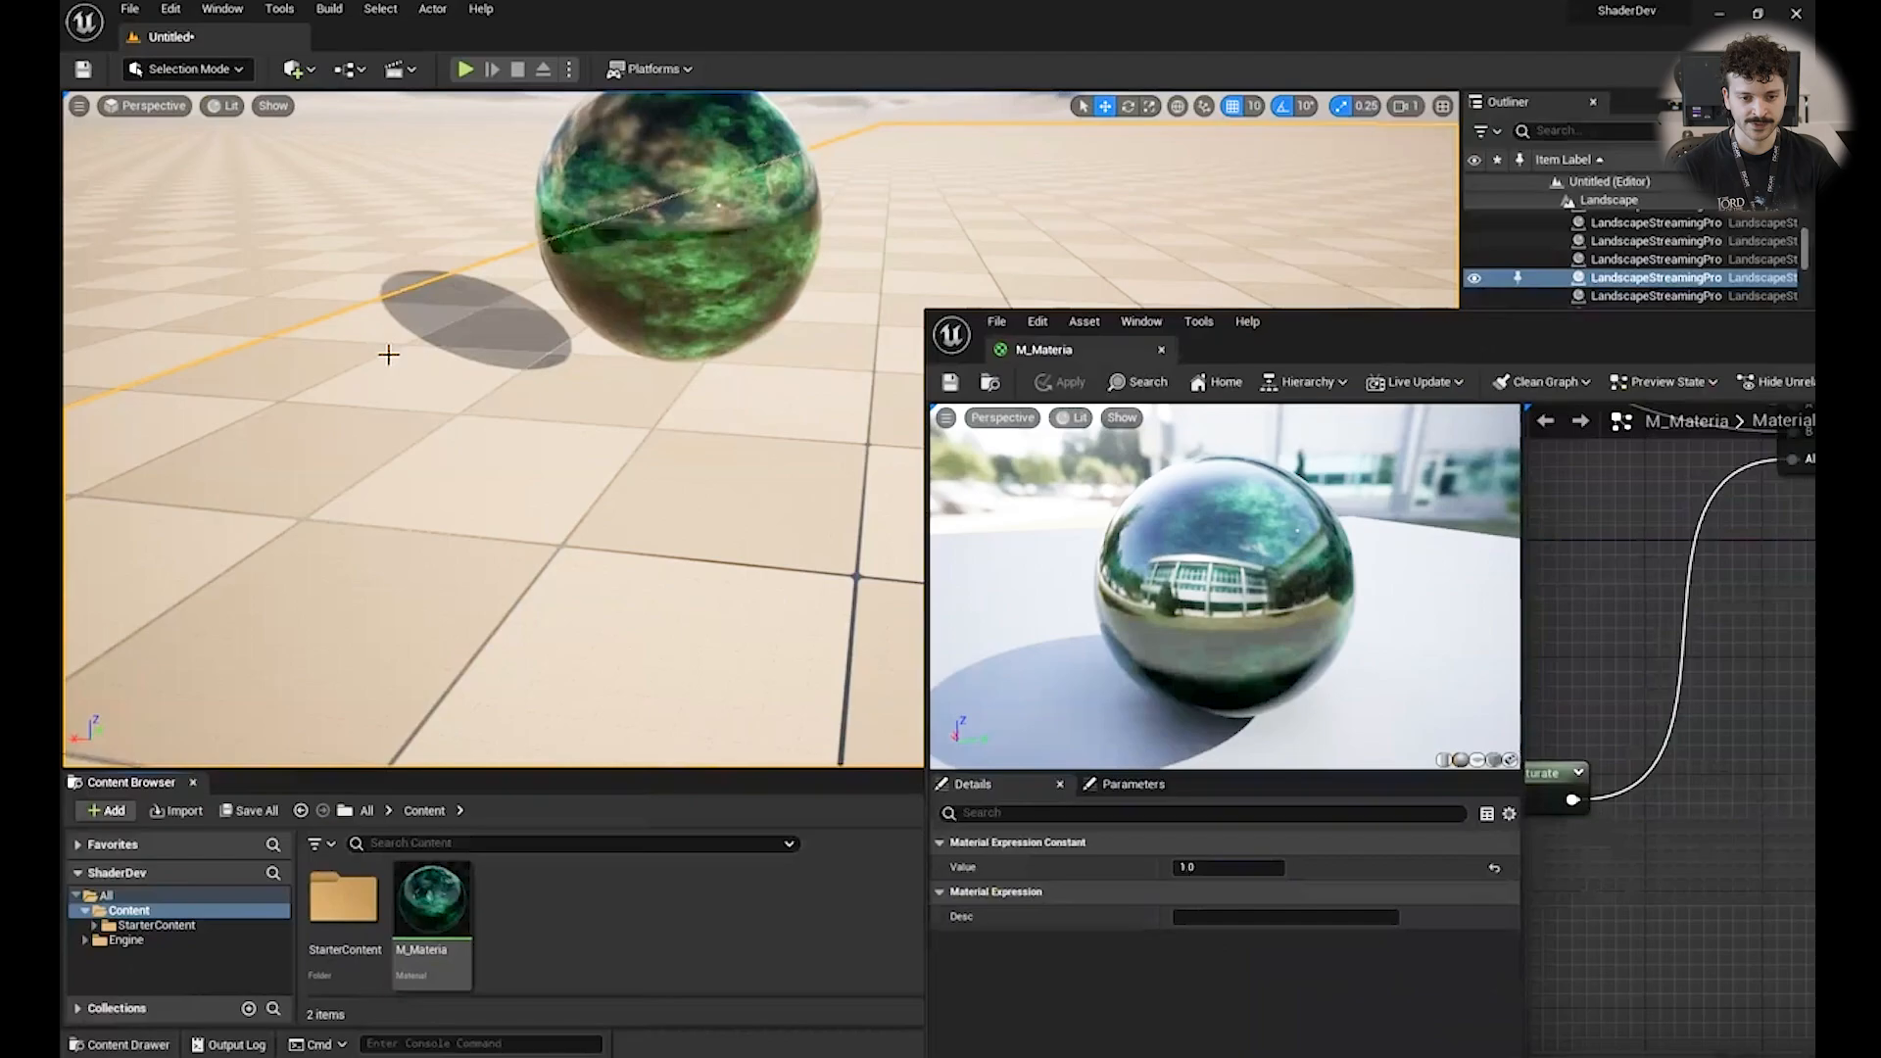
# Inspect the reflective sphere in the level viewport from several angles and return to the material editor.
pyautogui.moveTo(389, 354); pyautogui.dragTo(531, 319, button='right')
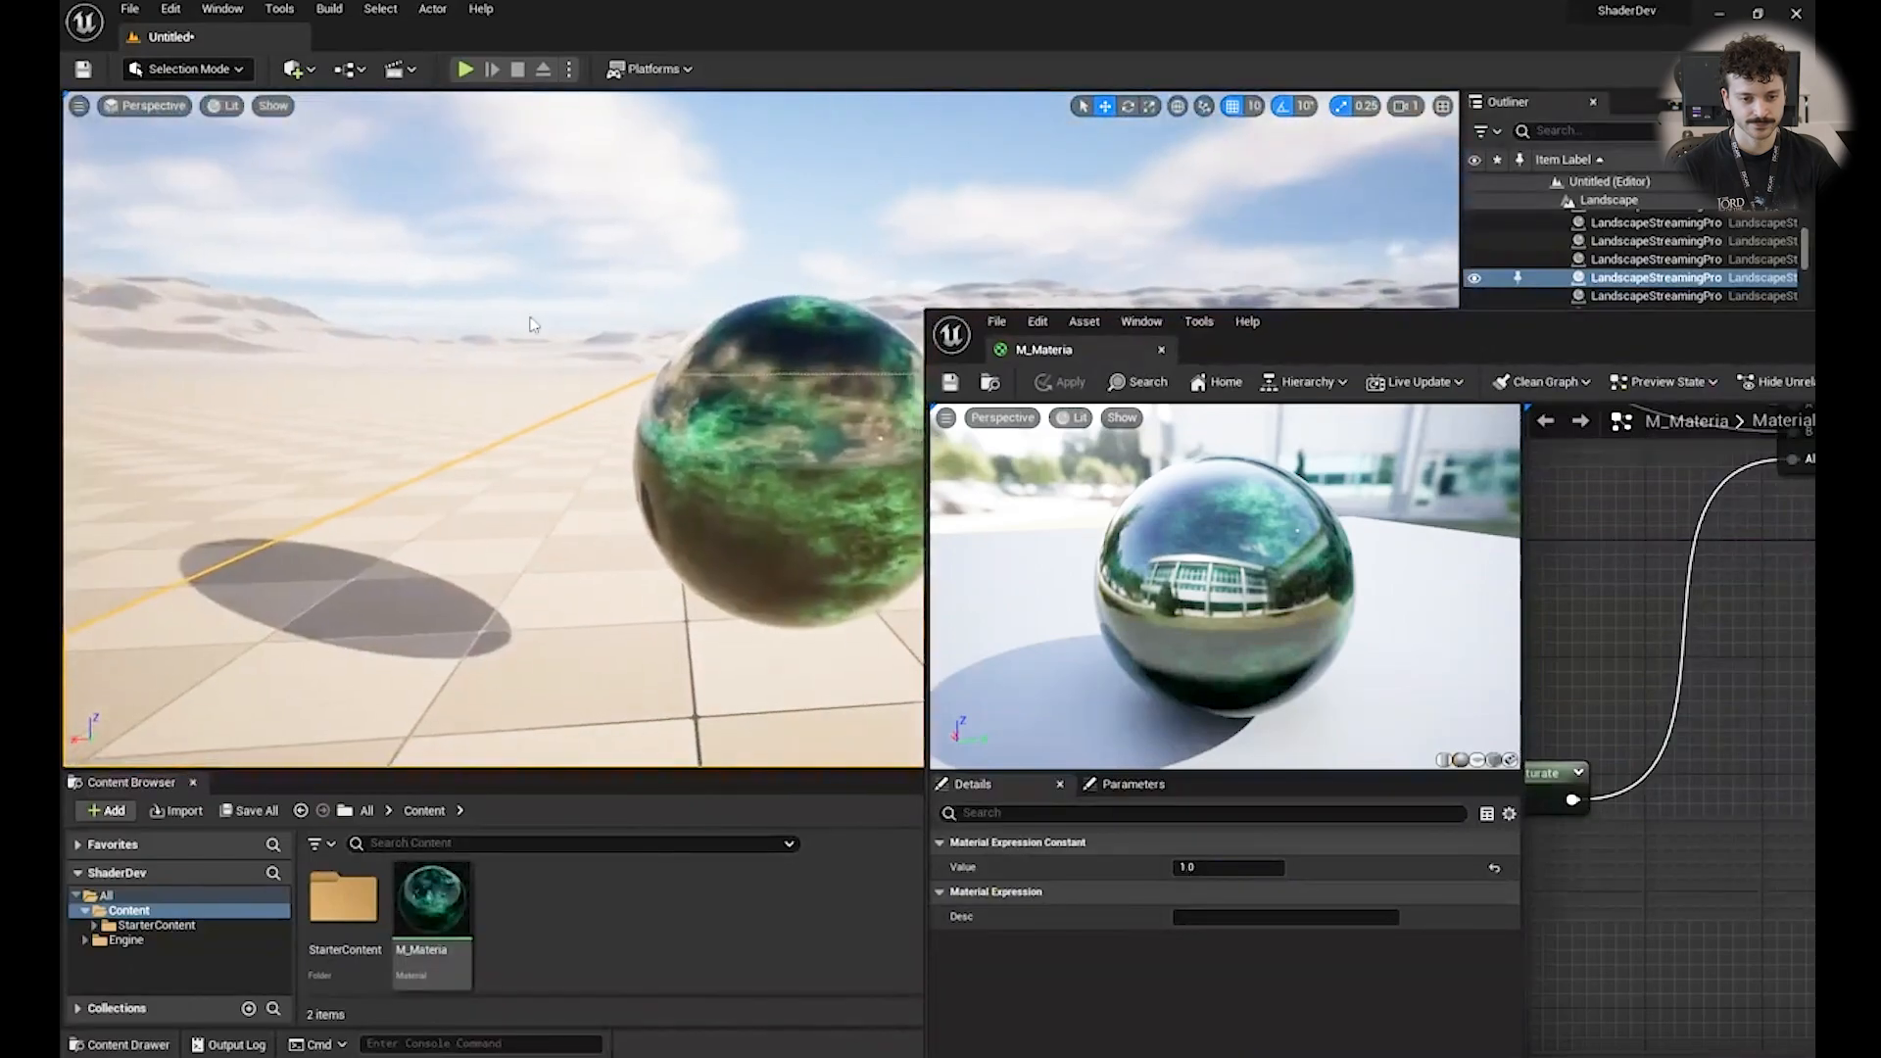
pyautogui.click(605, 243)
pyautogui.moveTo(605, 243); pyautogui.dragTo(283, 289, button='right')
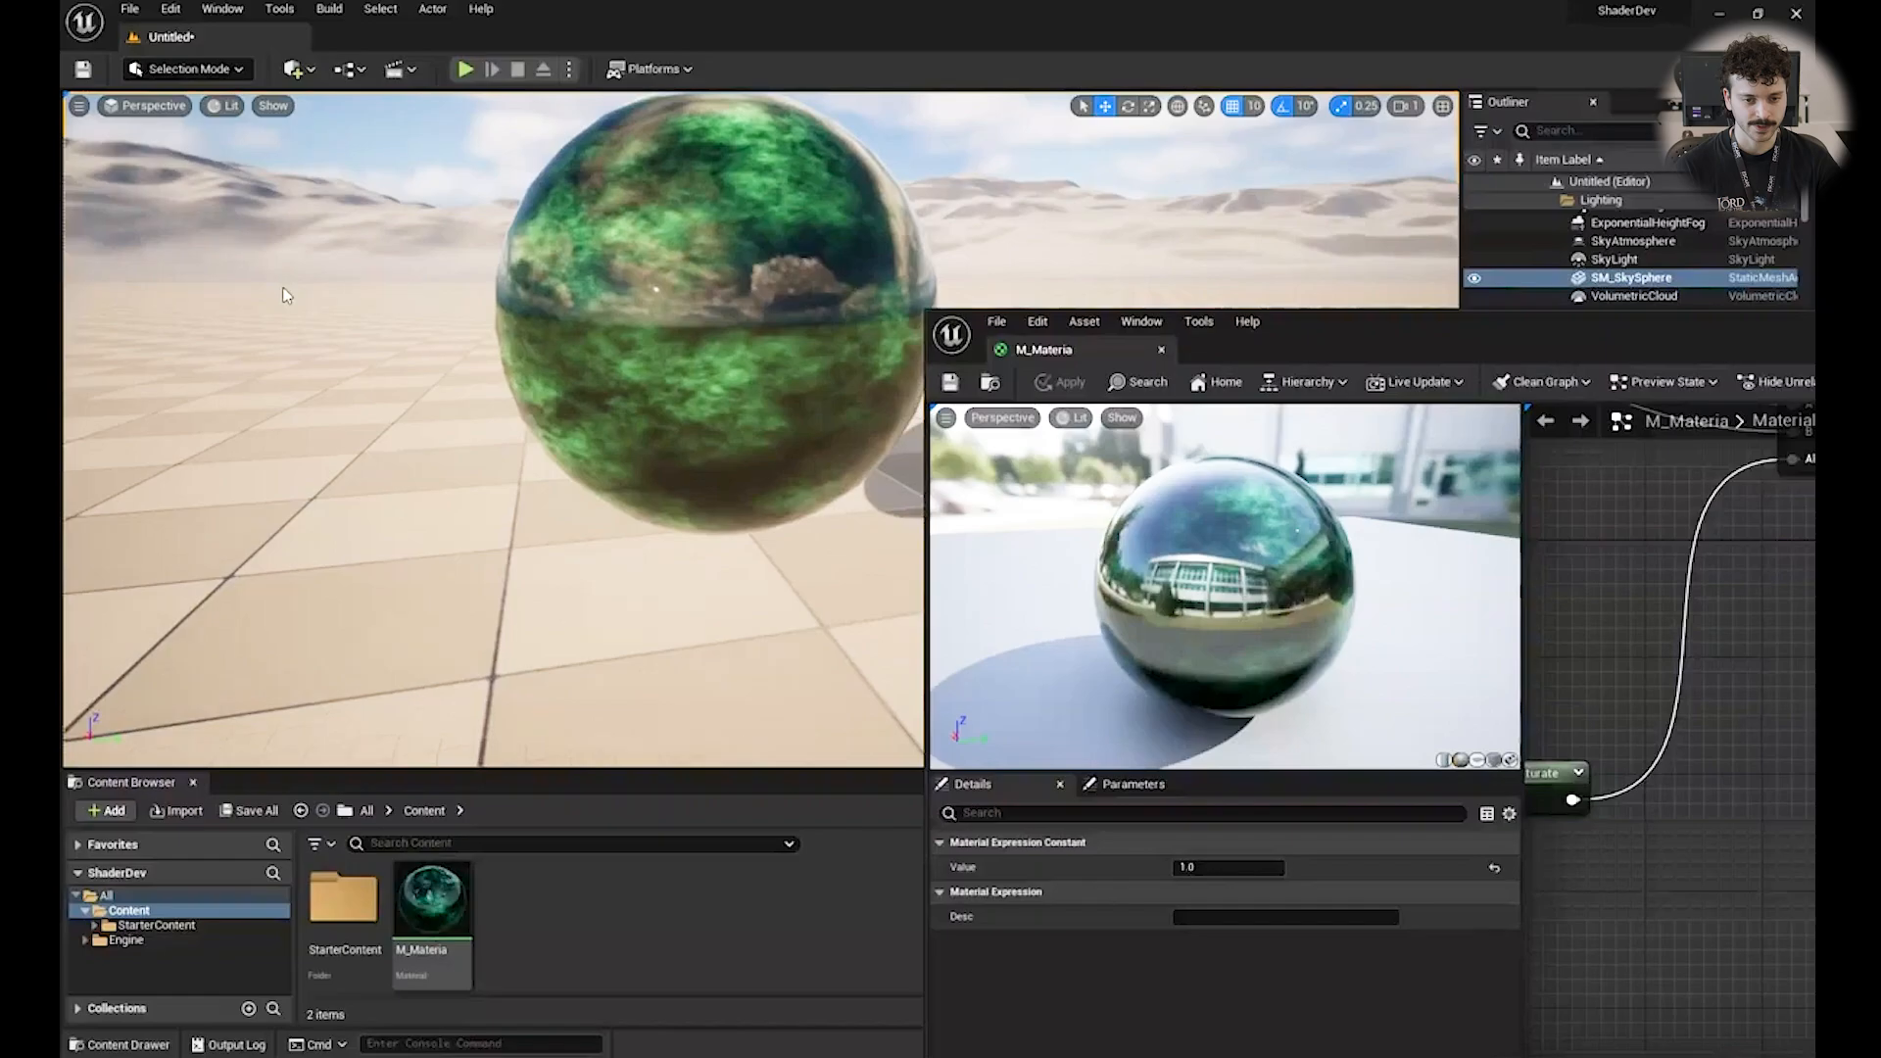
pyautogui.doubleClick(1490, 329)
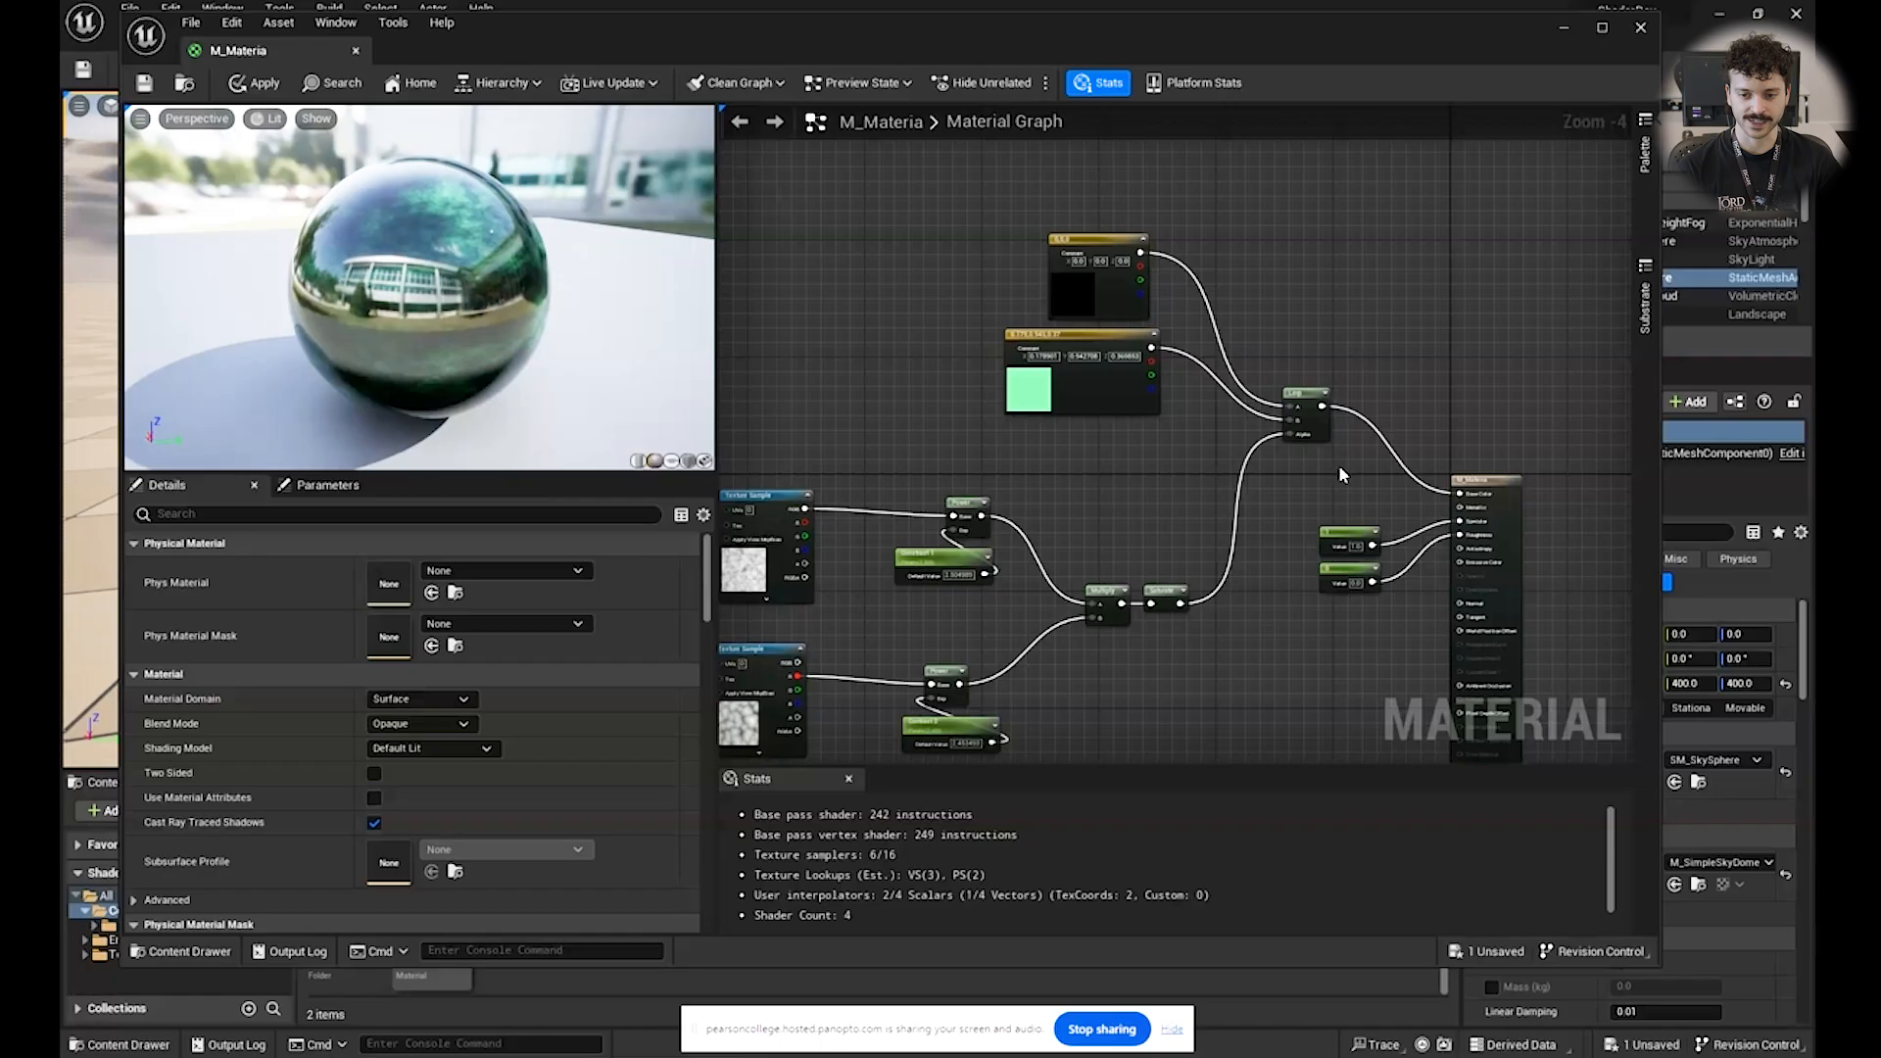
# Group the two colour constants and the Lerp node in a comment box titled "Diffuse Colour".
pyautogui.moveTo(1340, 470); pyautogui.dragTo(1044, 218)
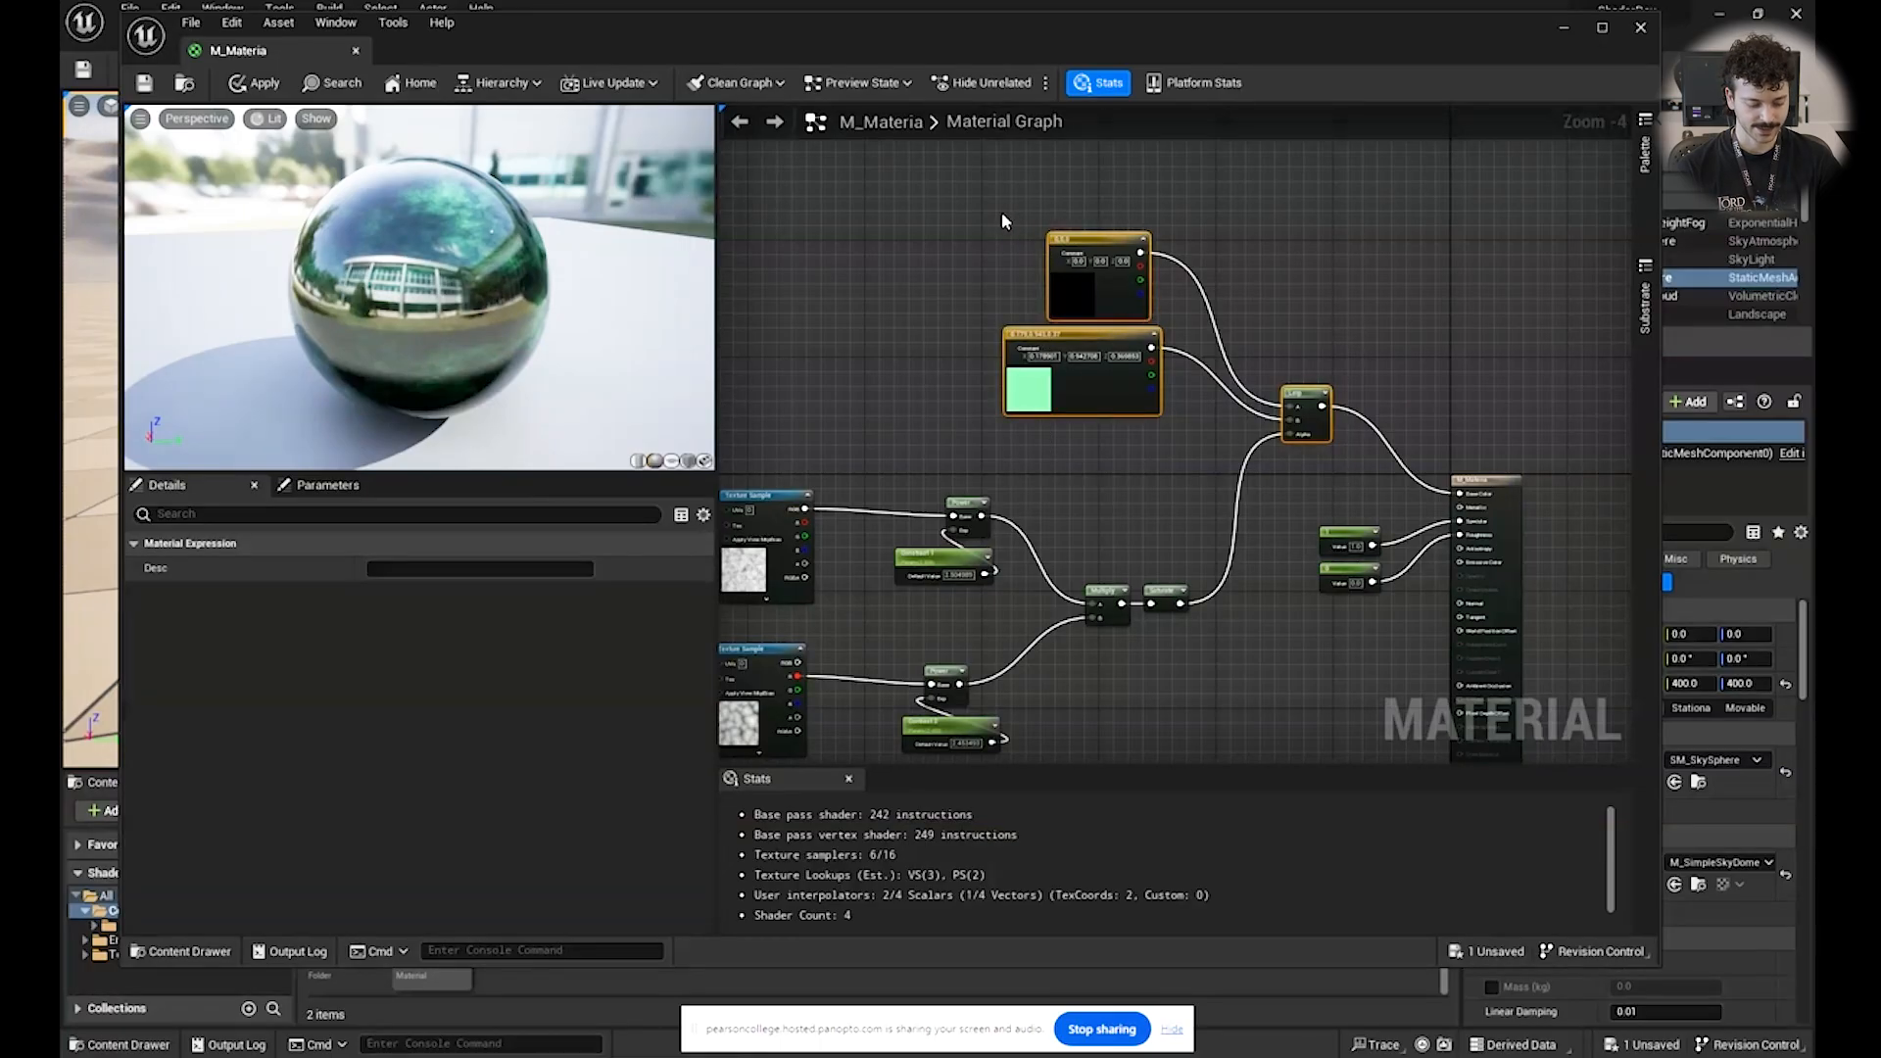
pyautogui.press('c')
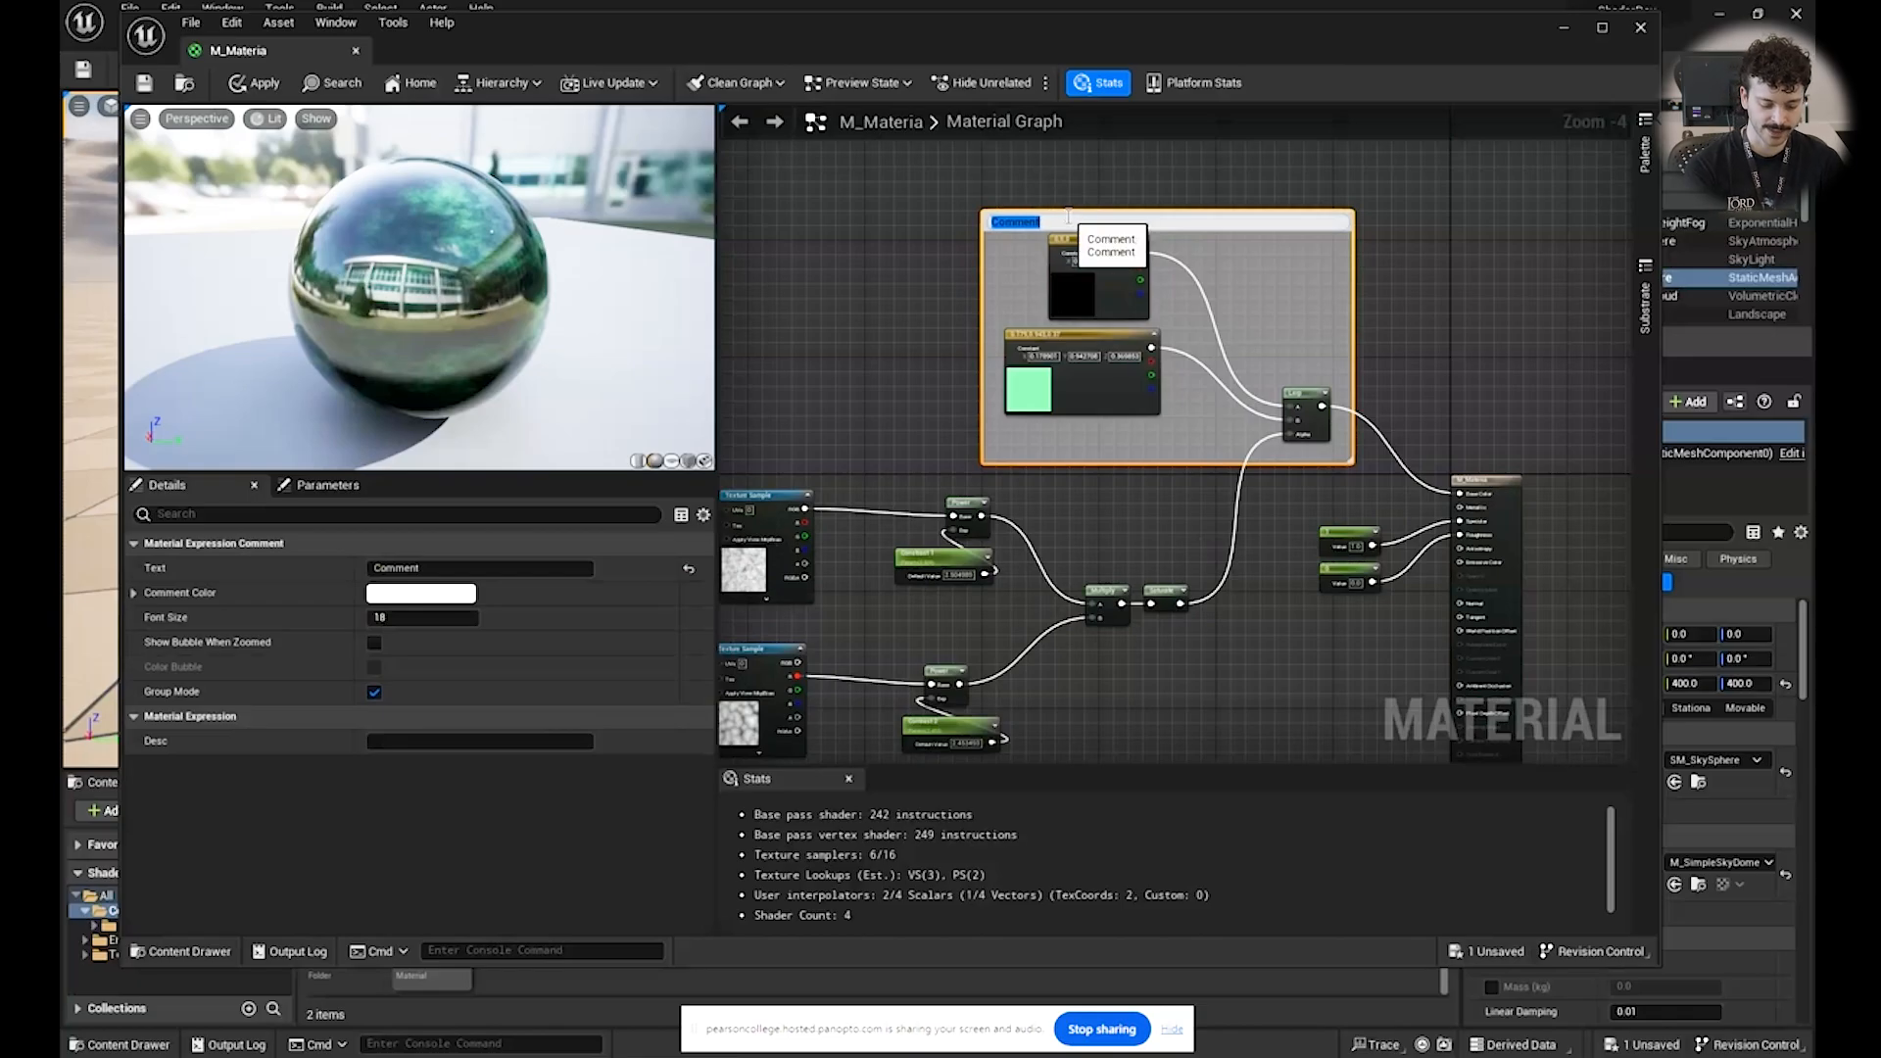
pyautogui.write('Diffuse Colour')
pyautogui.press('Return')
# Group the specular and roughness constants in a comment box titled "Reflection".
pyautogui.moveTo(1421, 620); pyautogui.dragTo(1318, 522)
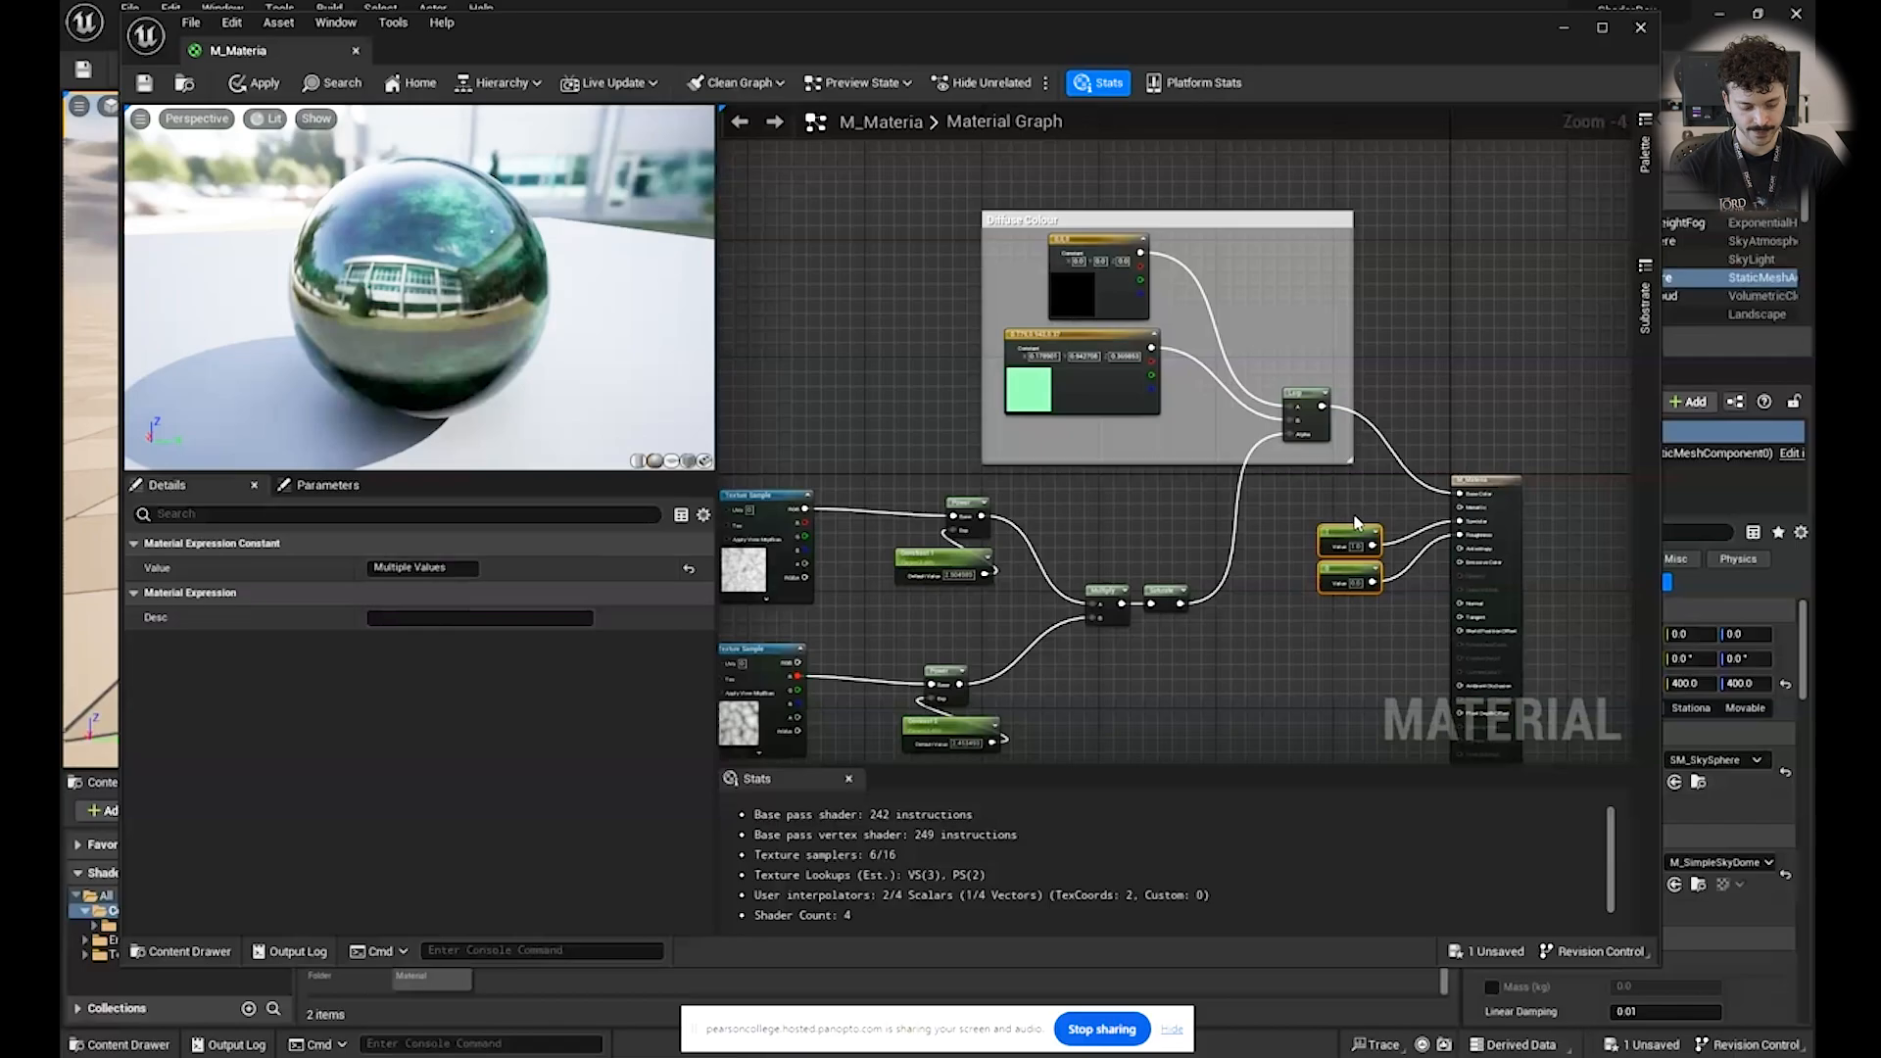
pyautogui.press('c')
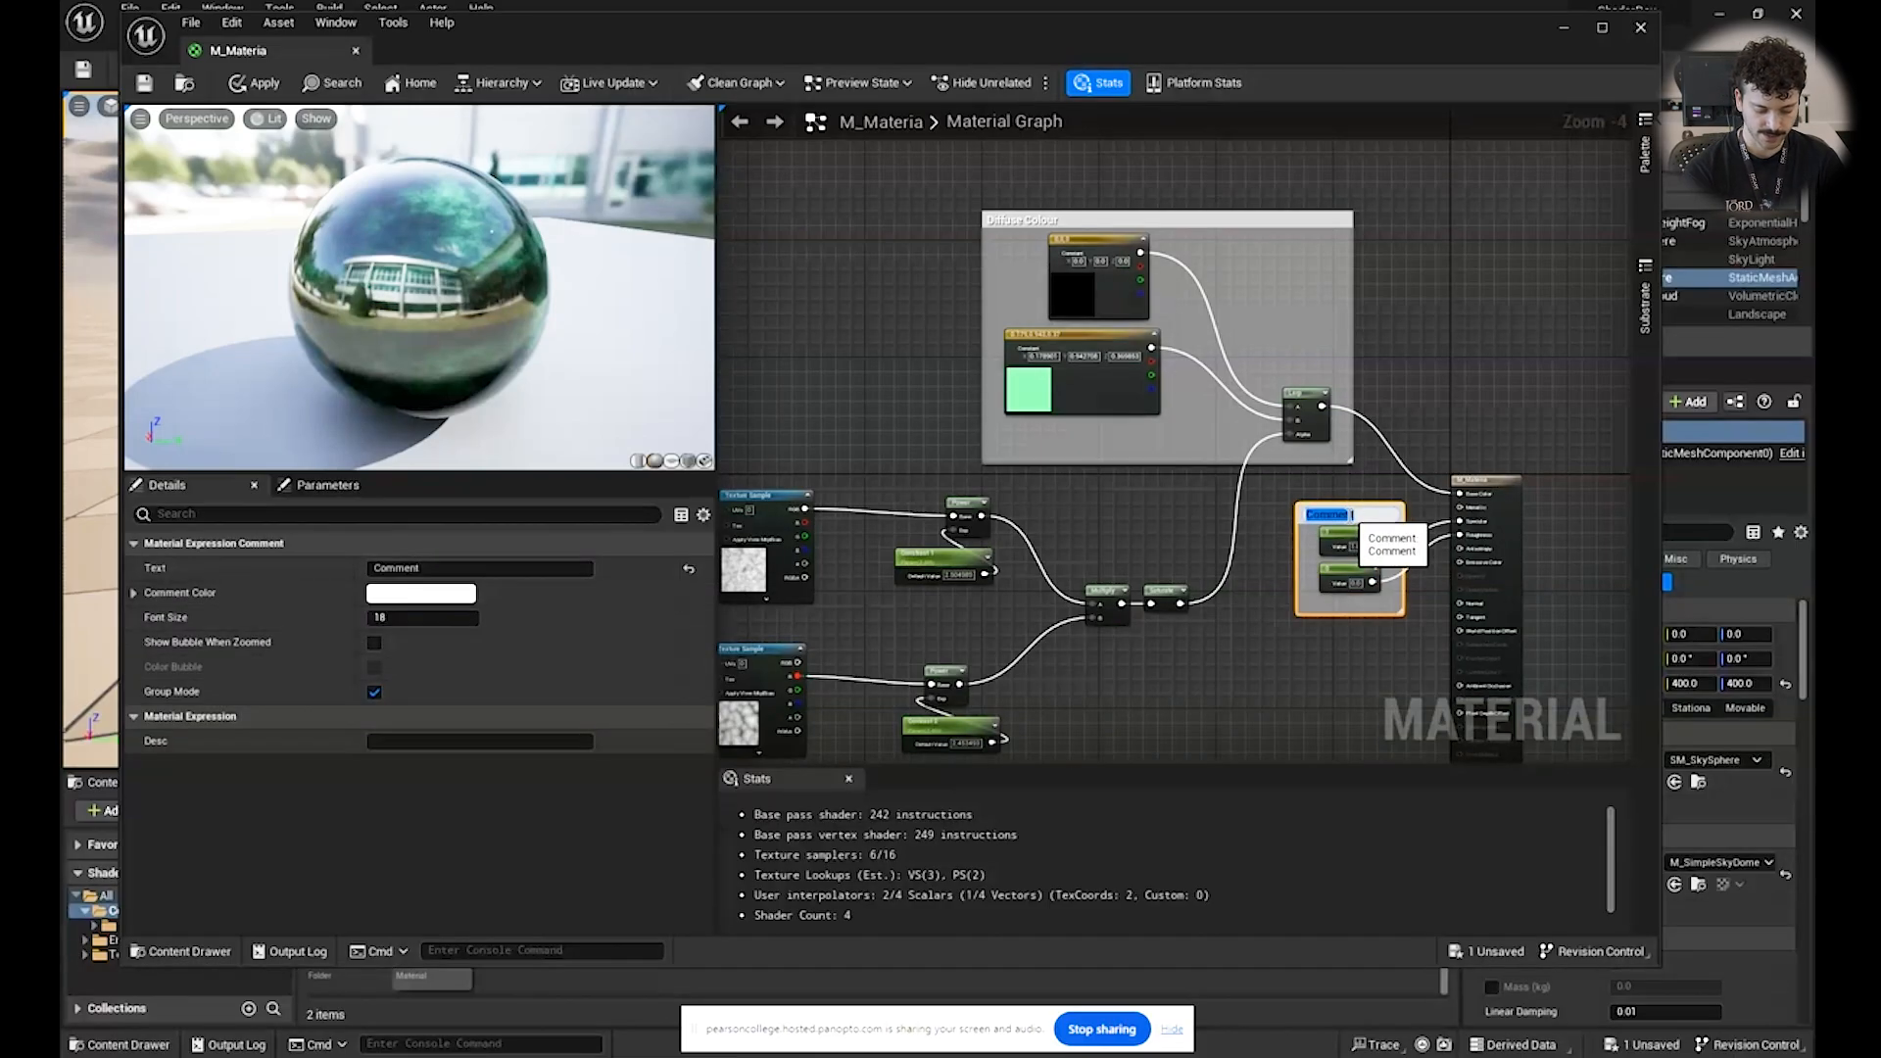
pyautogui.write('Reflection')
pyautogui.press('Return')
# Group the texture samples with their Power, contrast and combining nodes in a comment box titled "Noise Texture".
pyautogui.moveTo(1231, 643); pyautogui.dragTo(1493, 476, button='right')
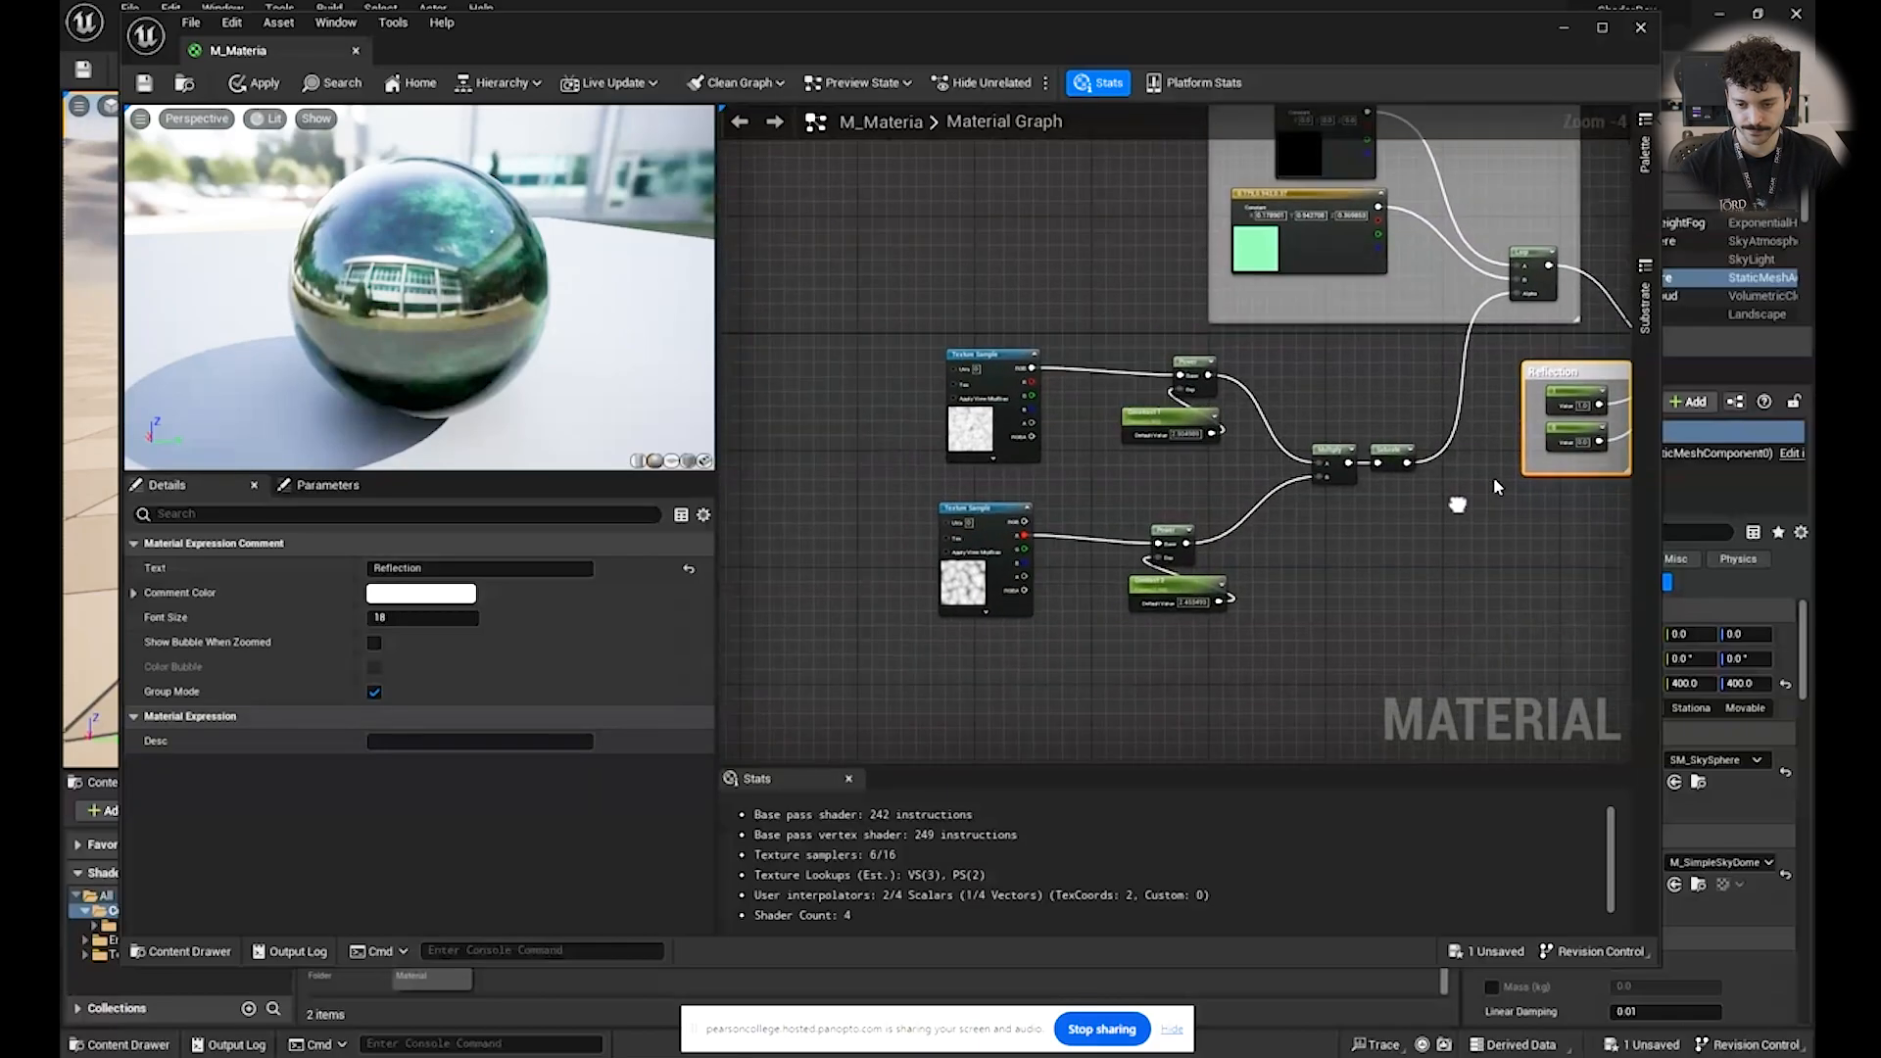
pyautogui.moveTo(1374, 666); pyautogui.dragTo(878, 344)
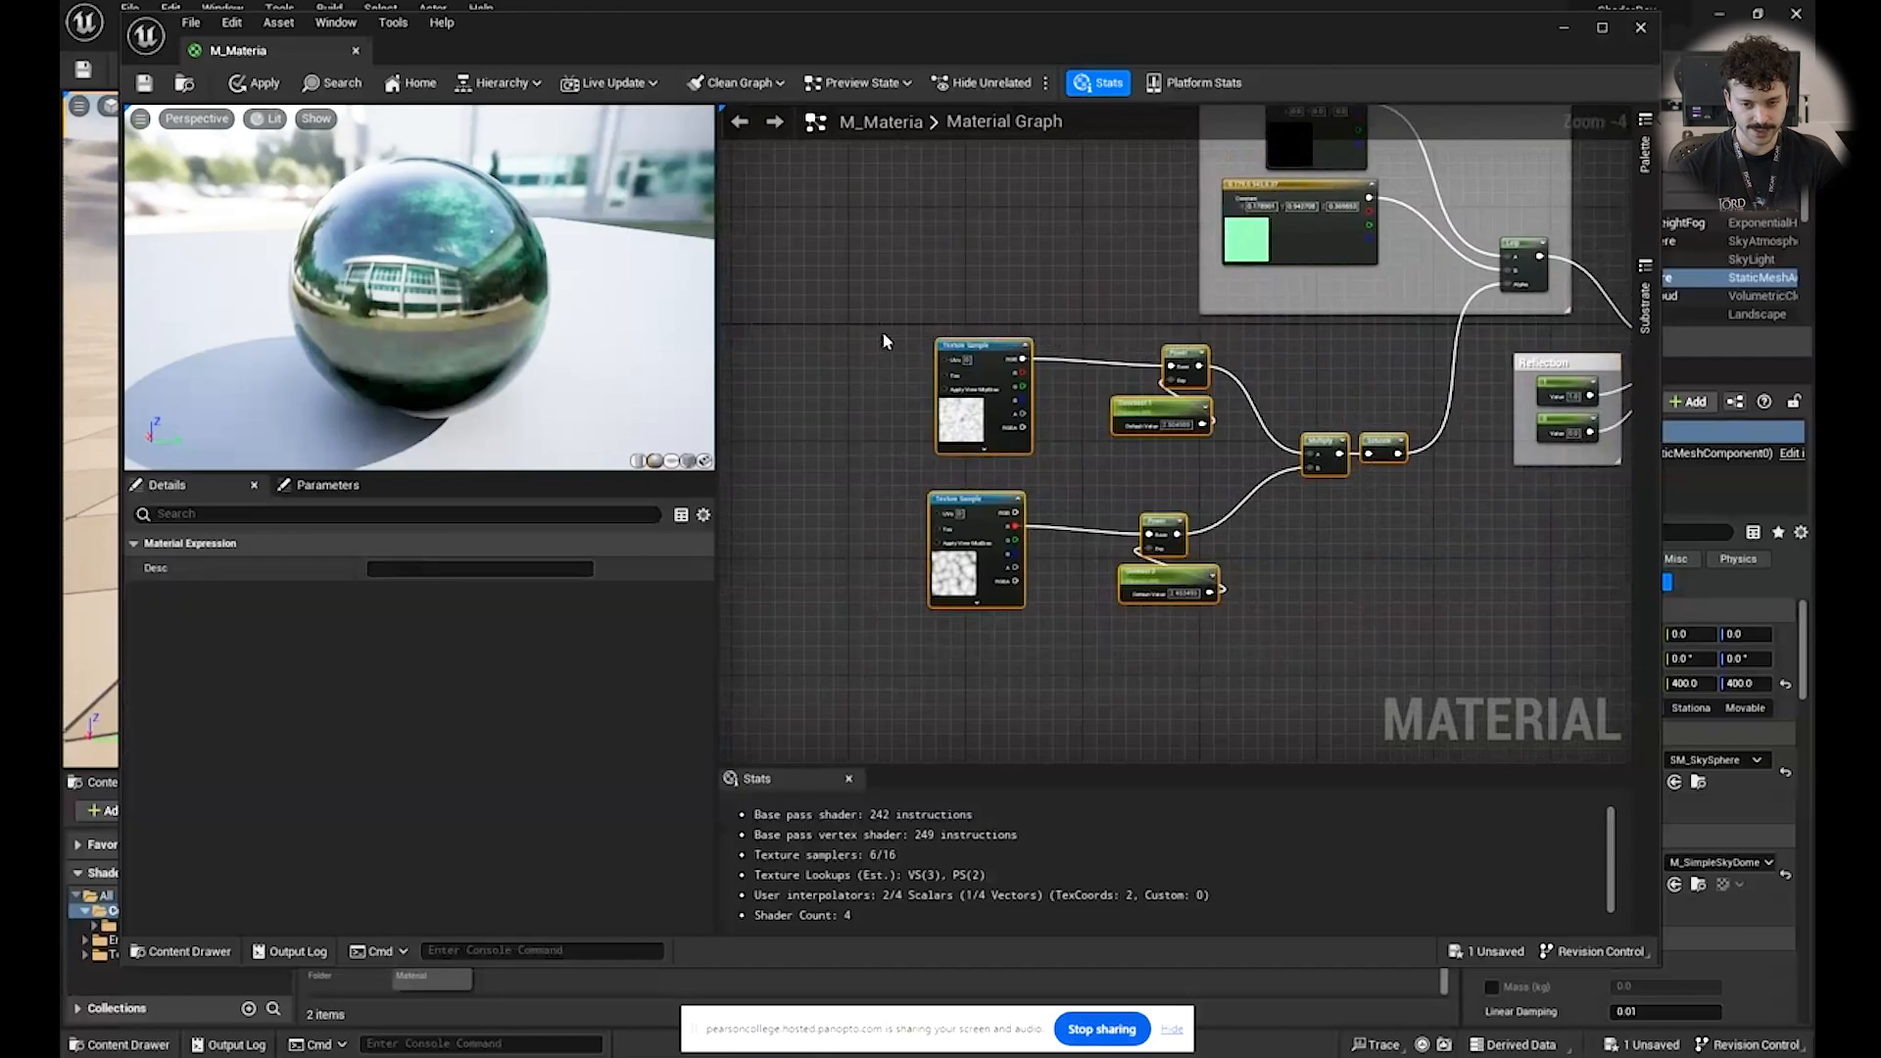
pyautogui.press('c')
pyautogui.write('Texture')
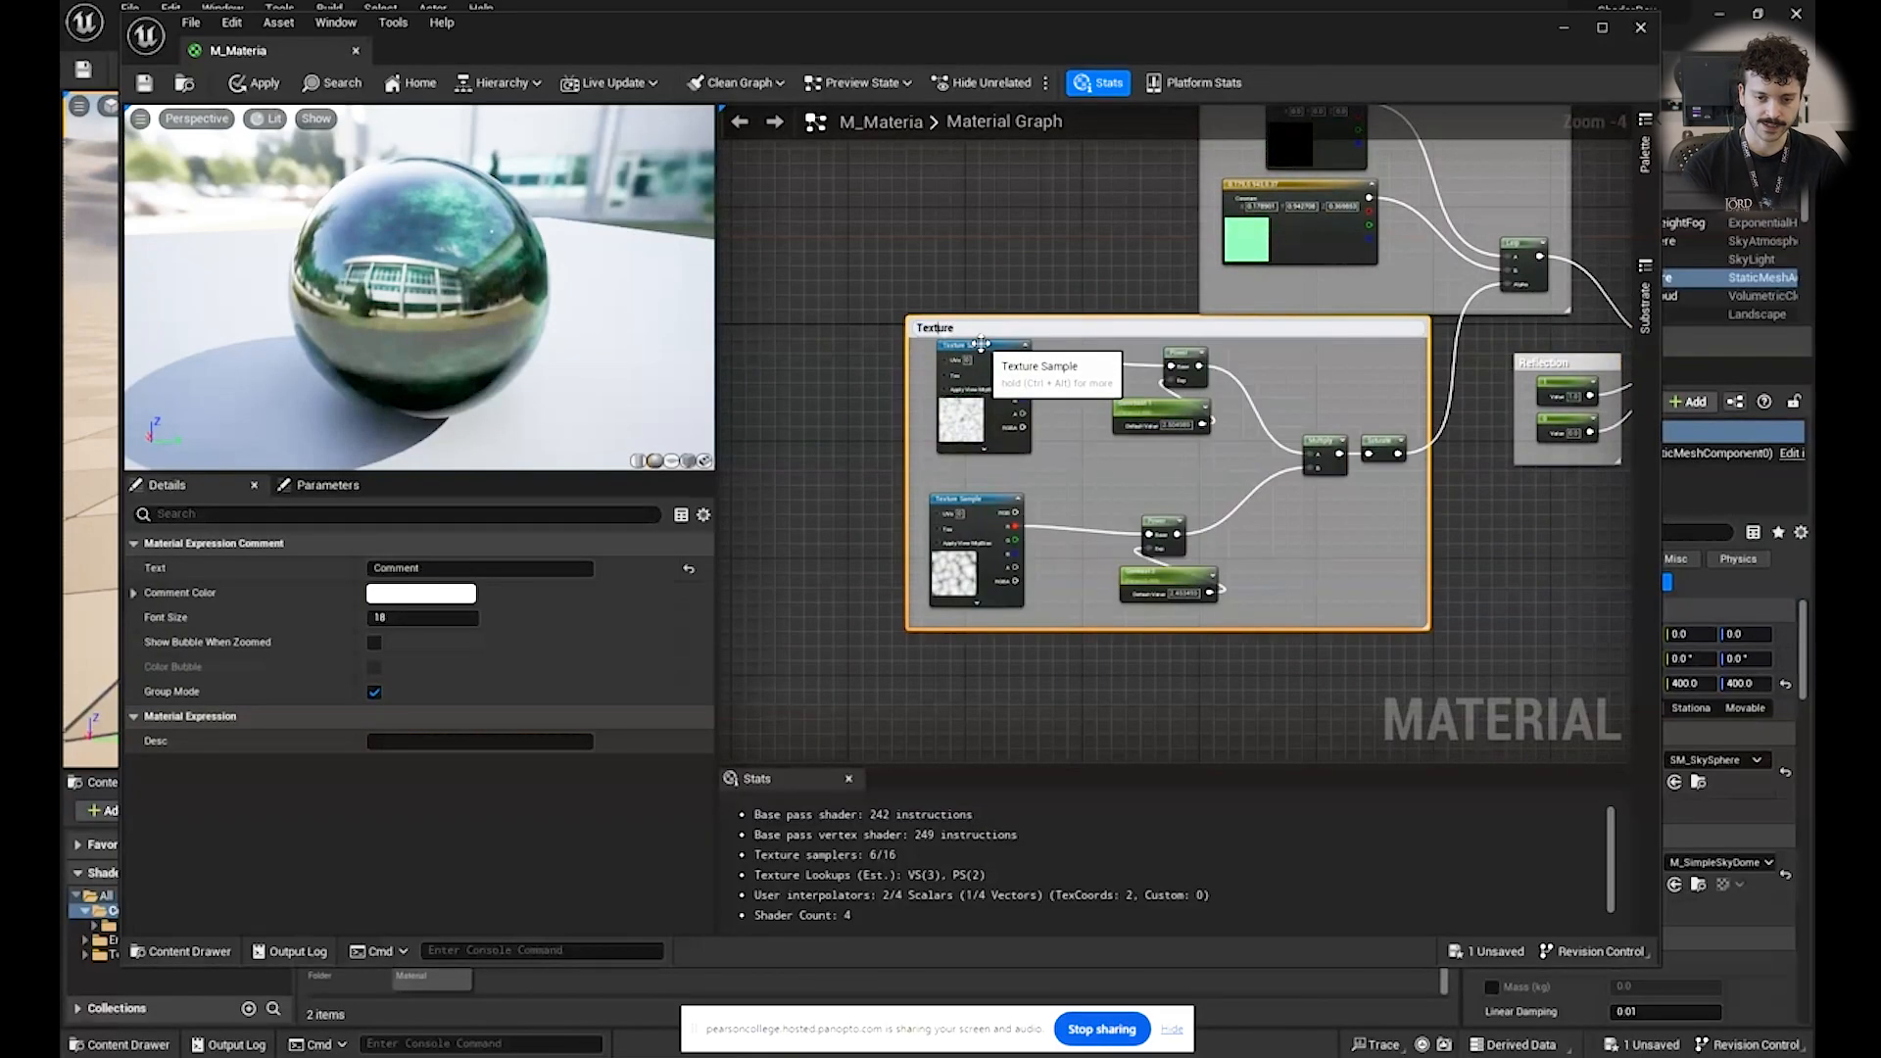
pyautogui.write('noise')
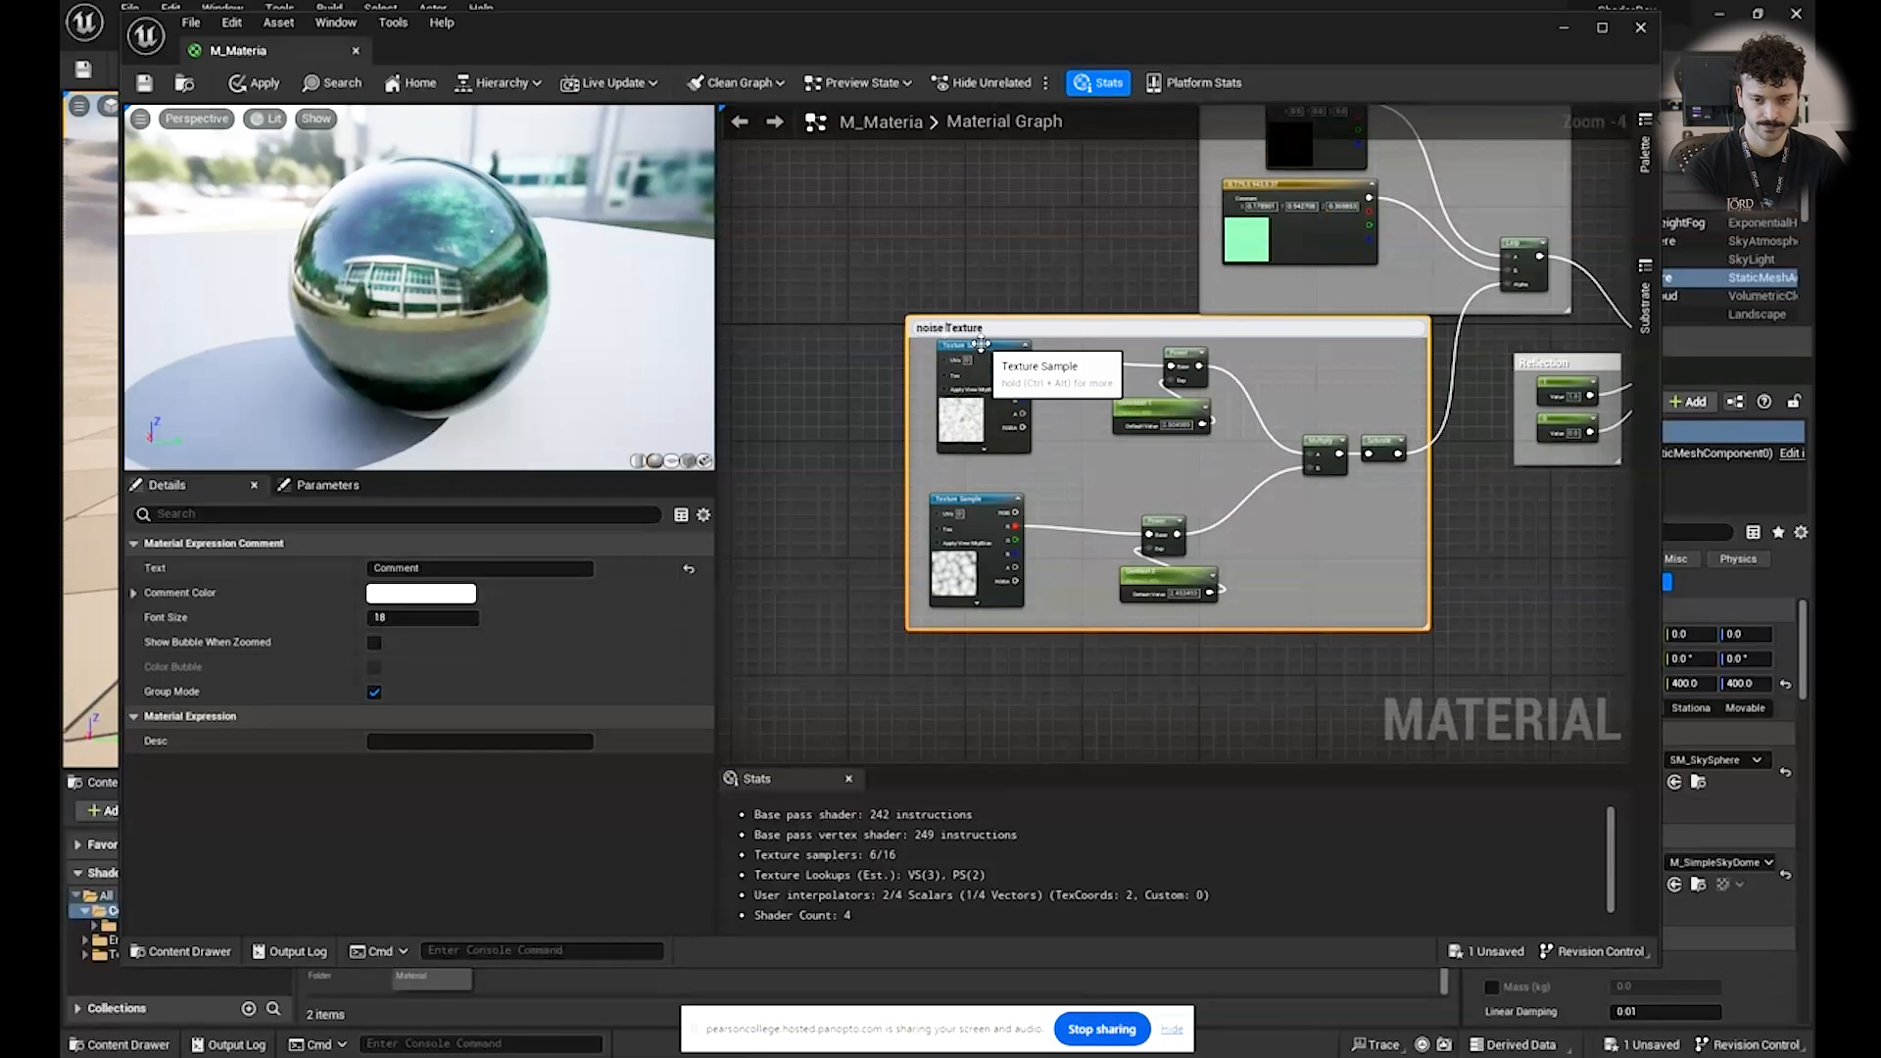
pyautogui.press('BackSpace')
pyautogui.write('N')
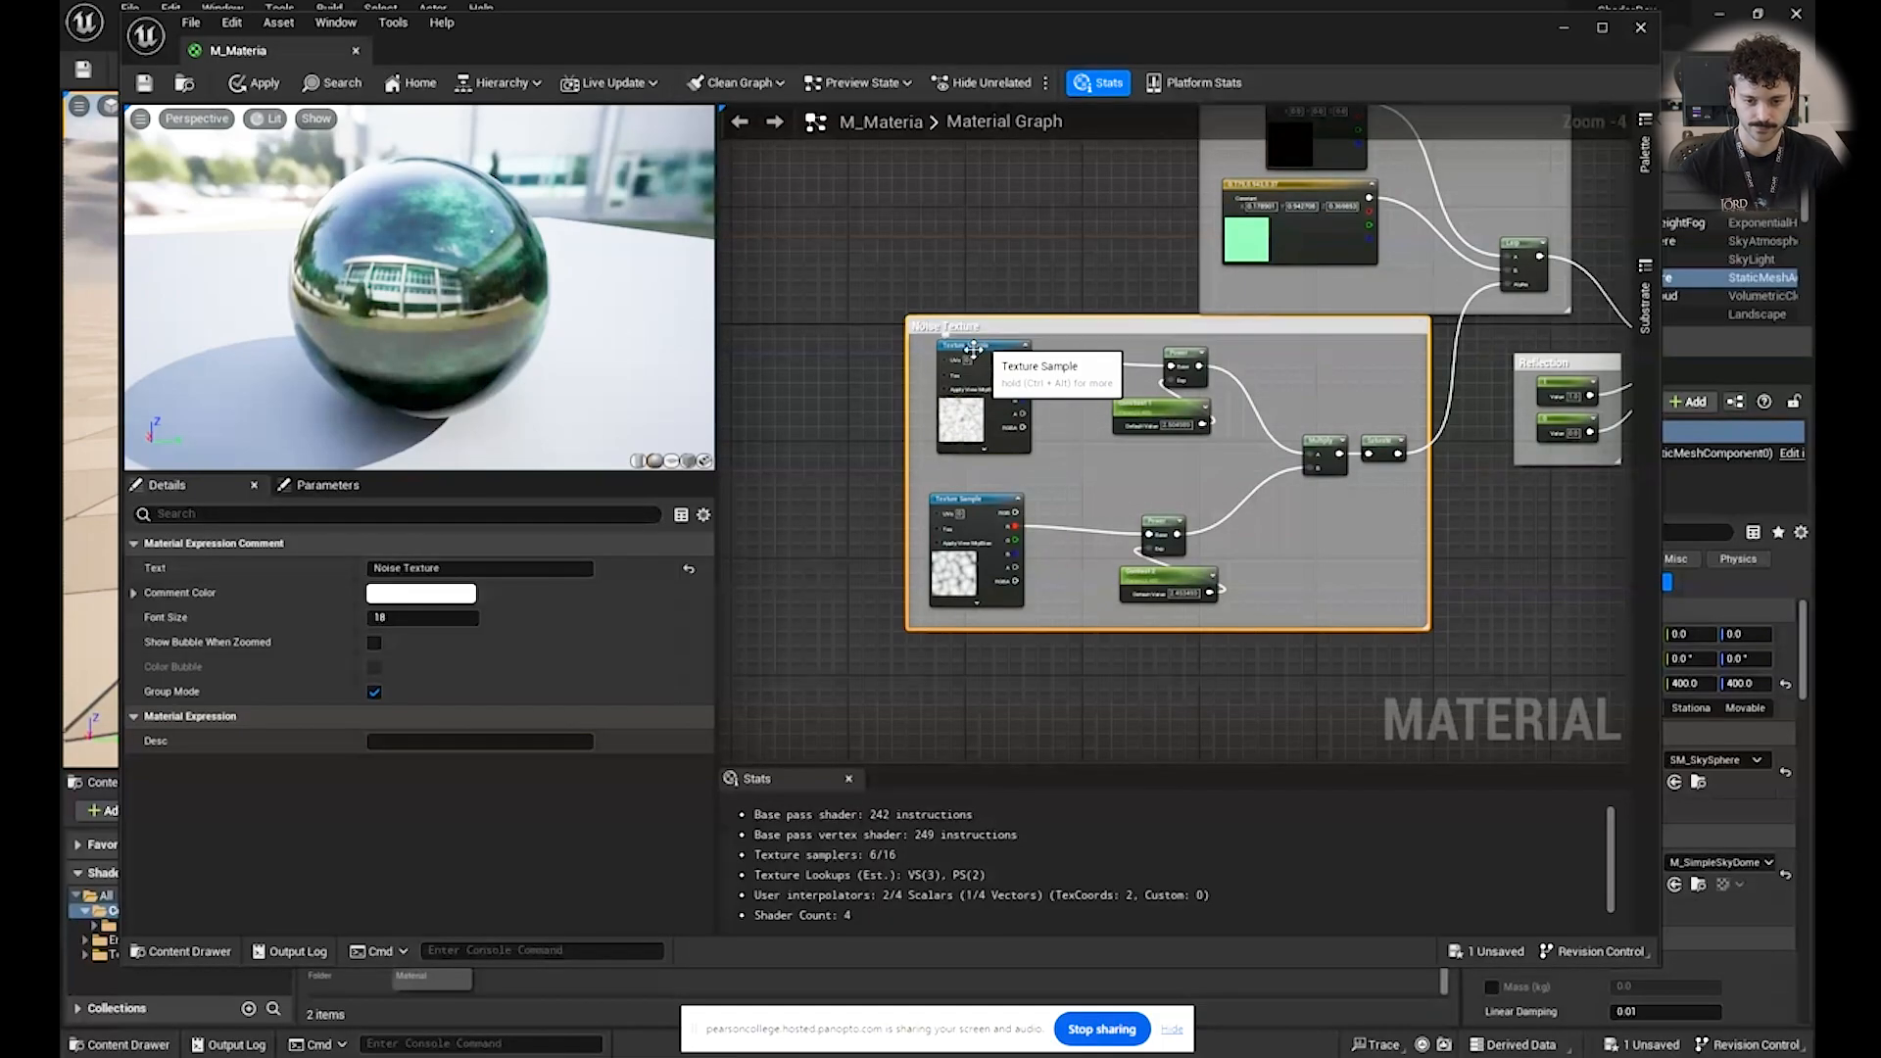
# Move the Noise Texture comment group slightly lower in the graph and save the material.
pyautogui.moveTo(1029, 326); pyautogui.dragTo(1016, 402)
pyautogui.click(923, 329)
pyautogui.moveTo(923, 321); pyautogui.dragTo(832, 302, button='right')
pyautogui.click(144, 82)
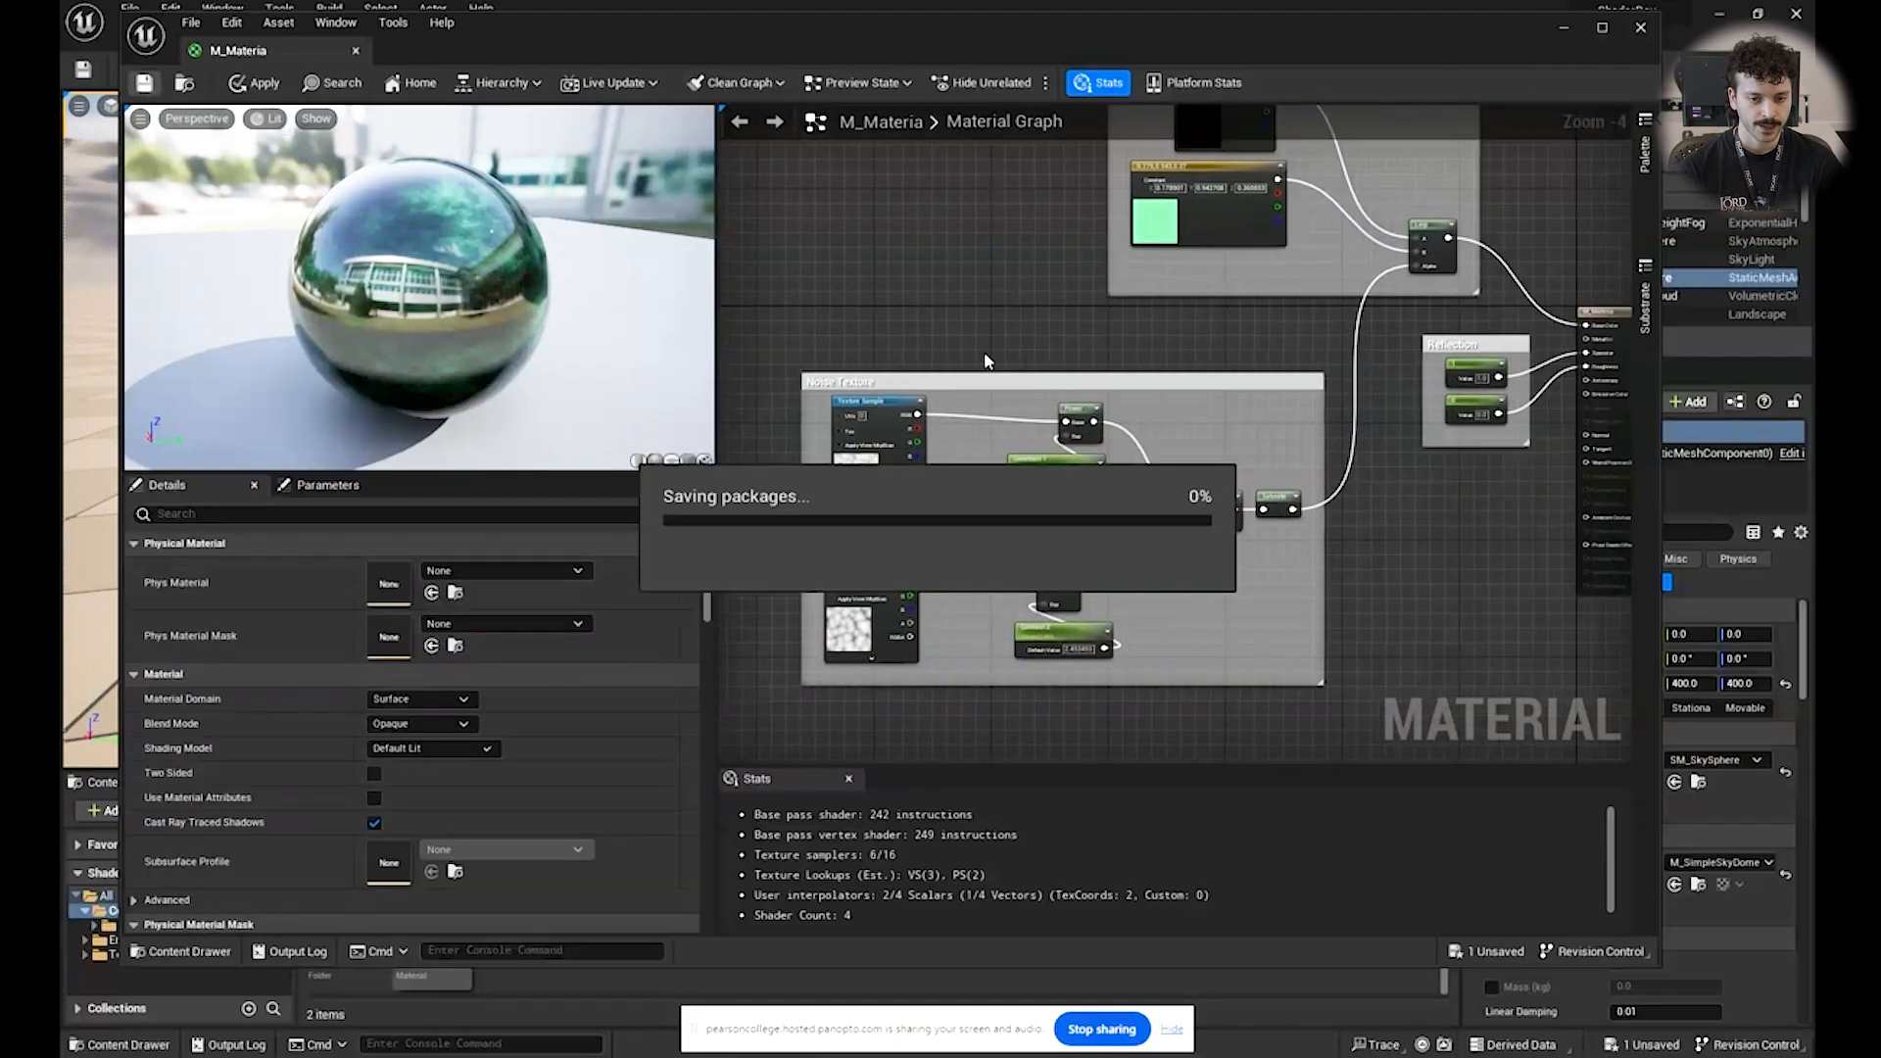
# Examine the noise pattern on the preview sphere and the two Texture Sample nodes that feed it.
pyautogui.moveTo(791, 317); pyautogui.dragTo(959, 314, button='right')
pyautogui.moveTo(369, 231)
pyautogui.mouseDown()
pyautogui.moveTo(284, 235)
pyautogui.moveTo(368, 231)
pyautogui.mouseUp()
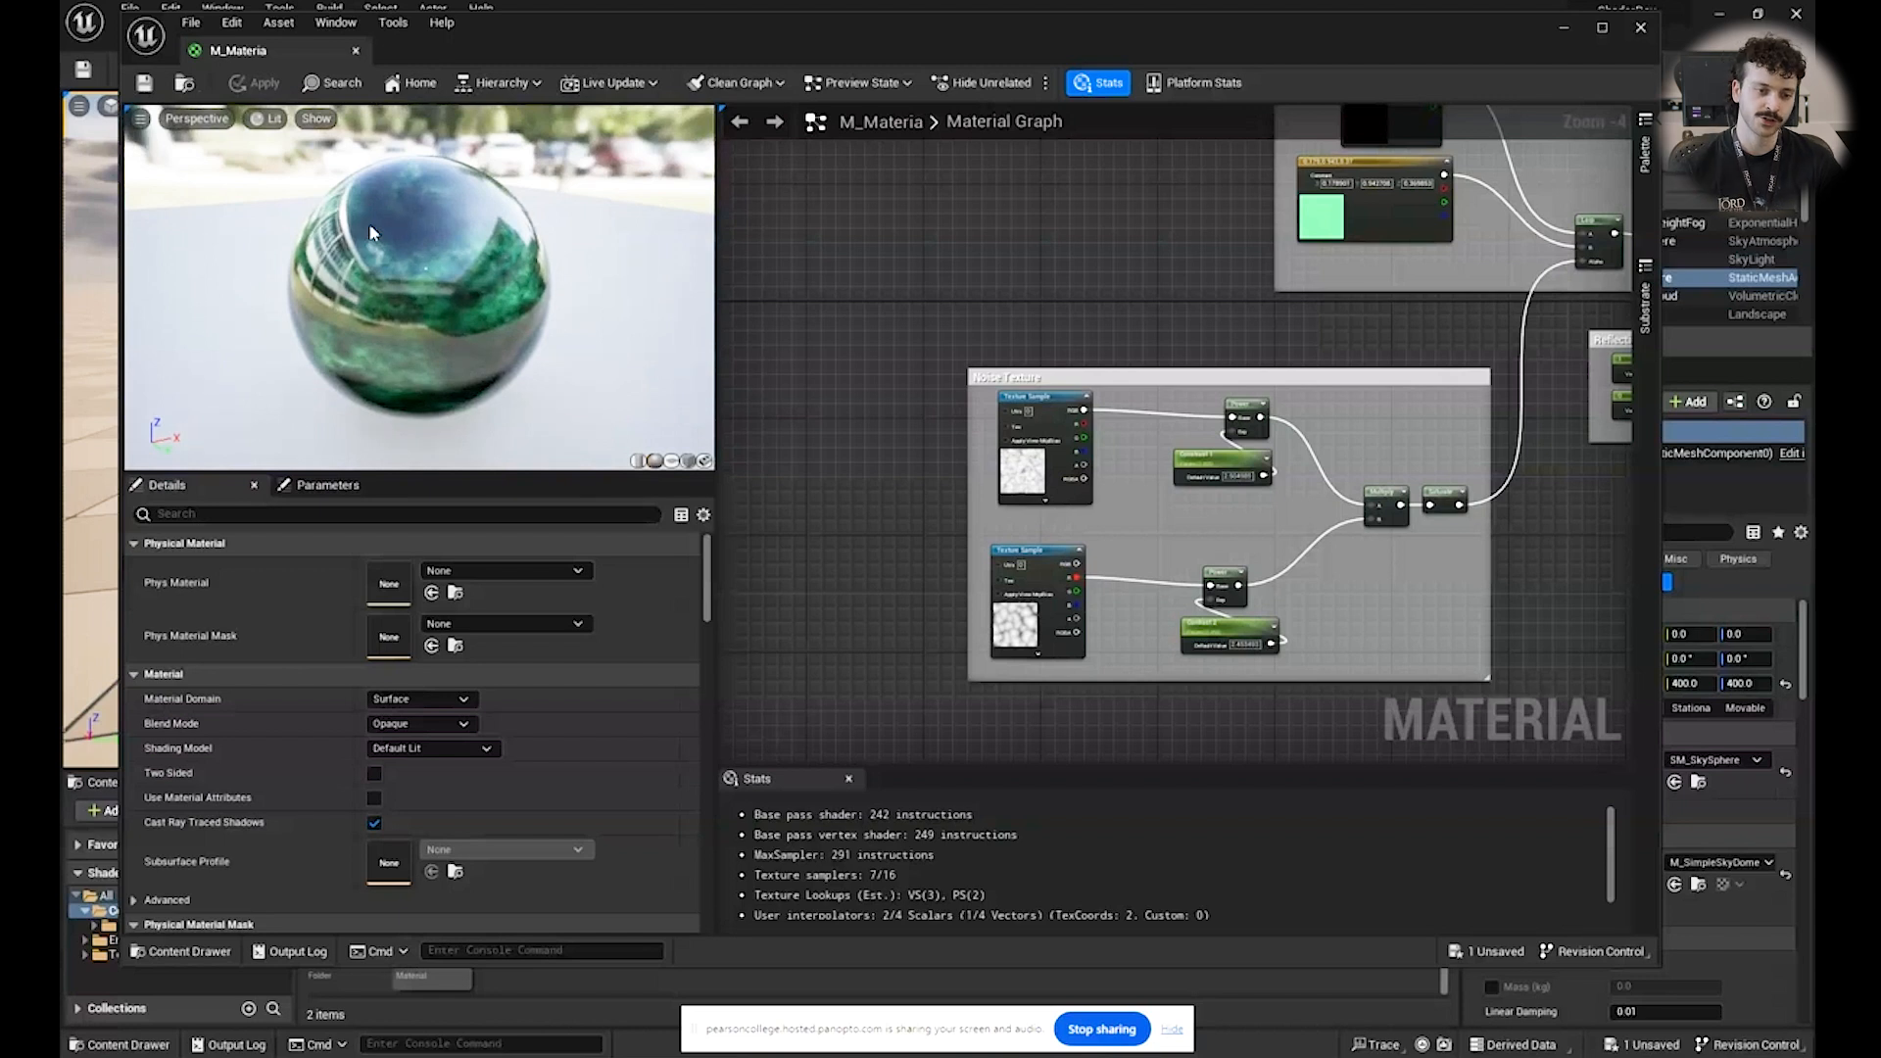
pyautogui.moveTo(420, 278); pyautogui.dragTo(465, 243)
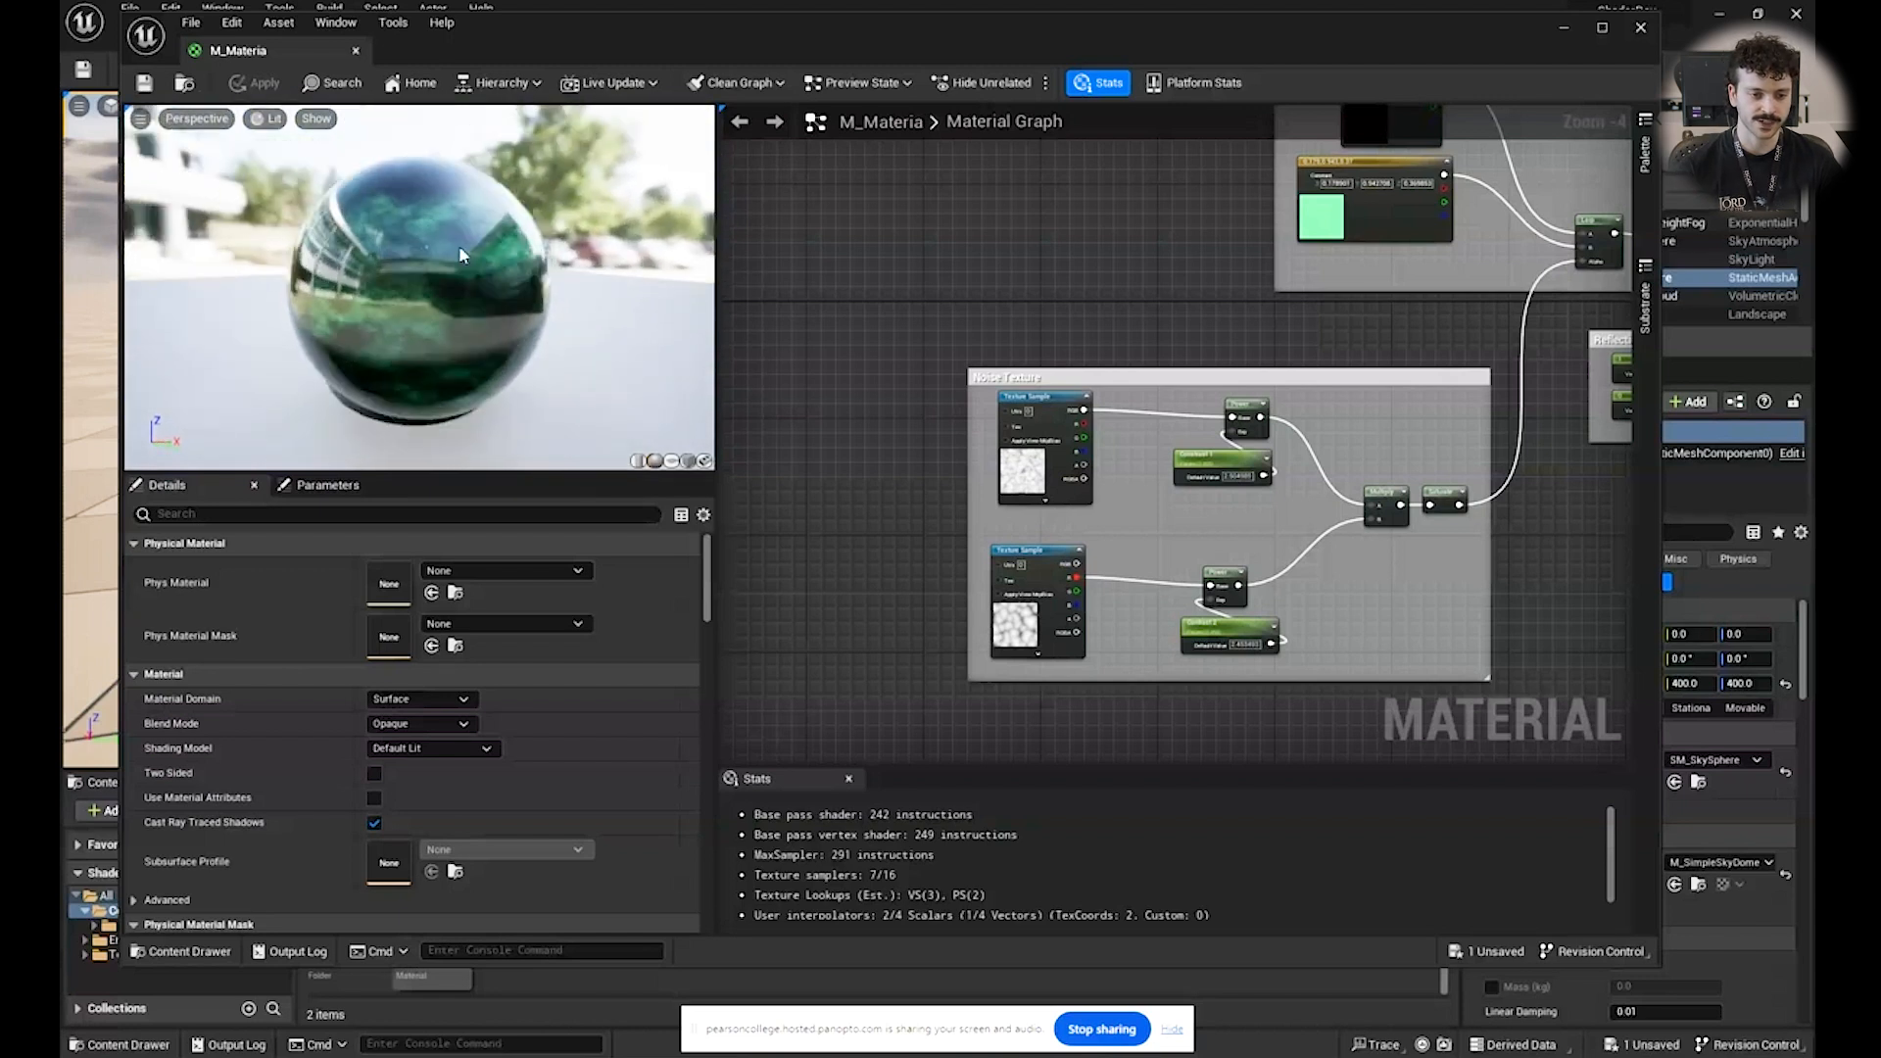
pyautogui.moveTo(1082, 302); pyautogui.dragTo(1149, 283, button='right')
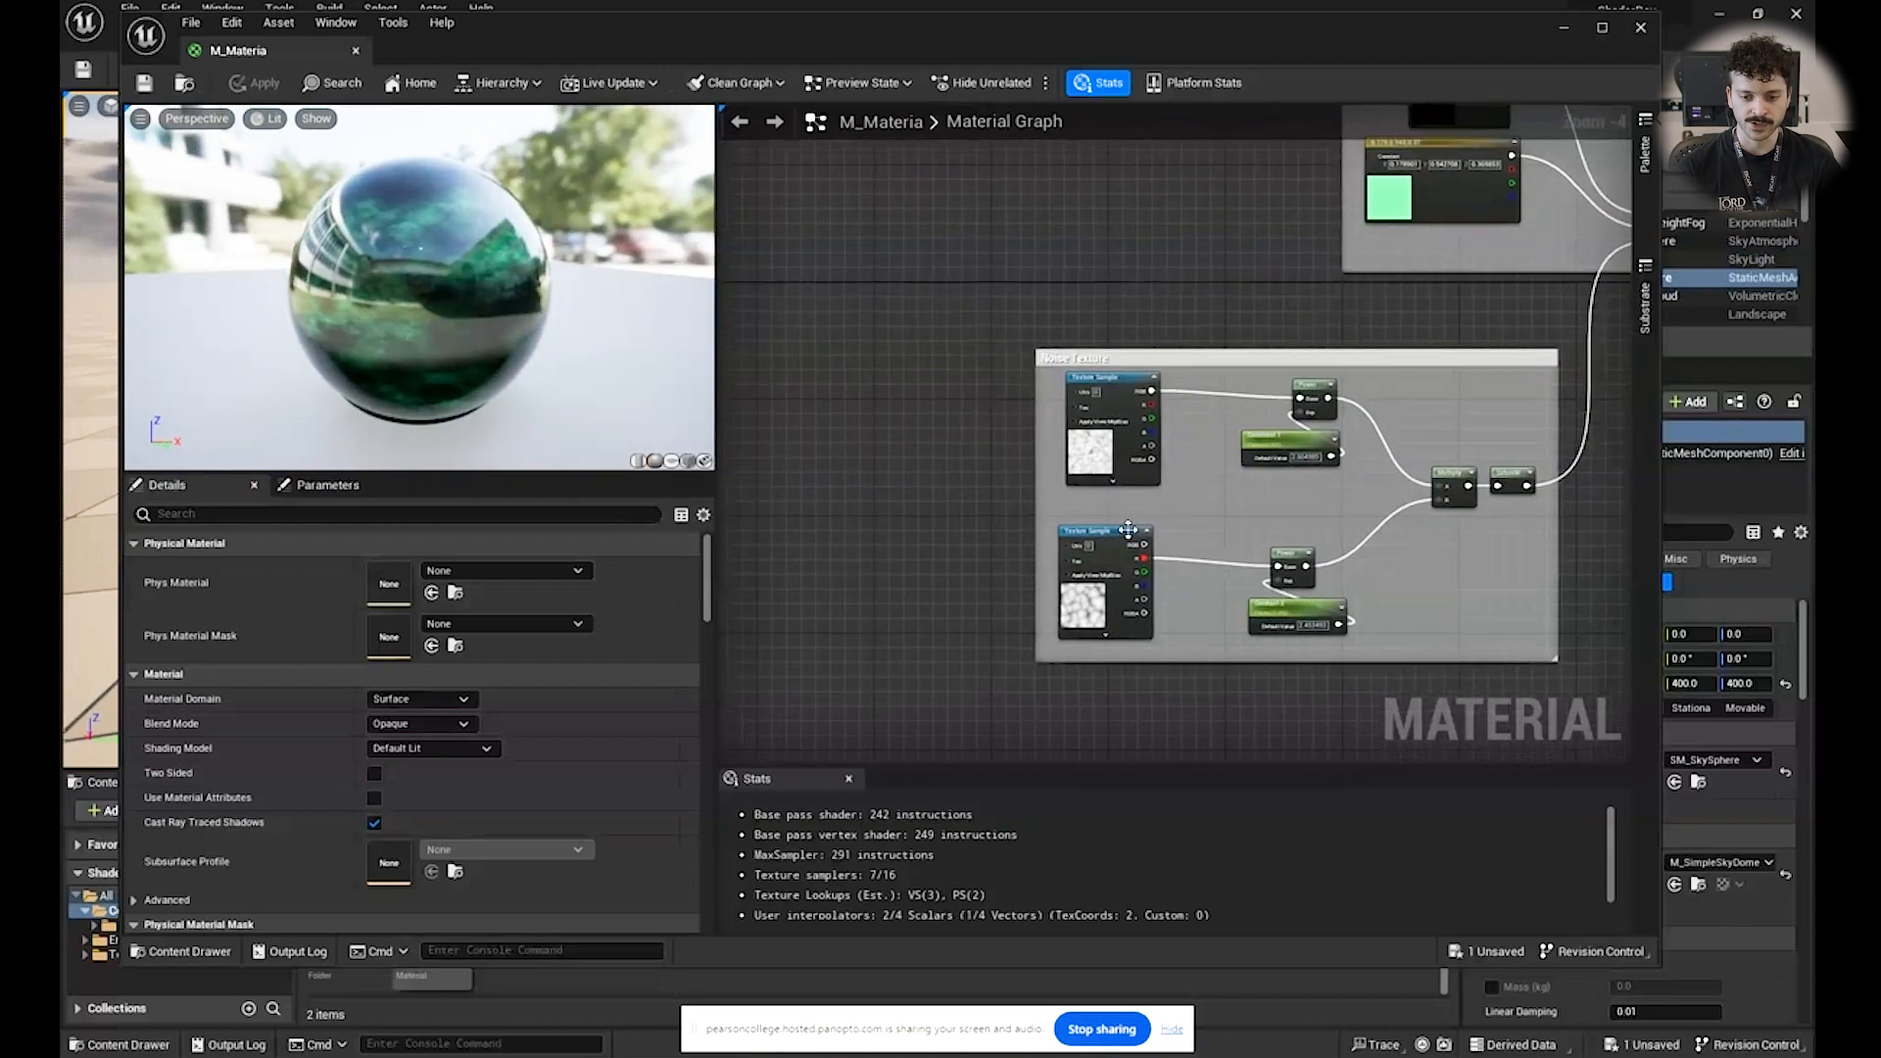
pyautogui.scroll(3, 1130, 530)
pyautogui.moveTo(898, 492); pyautogui.dragTo(990, 509, button='right')
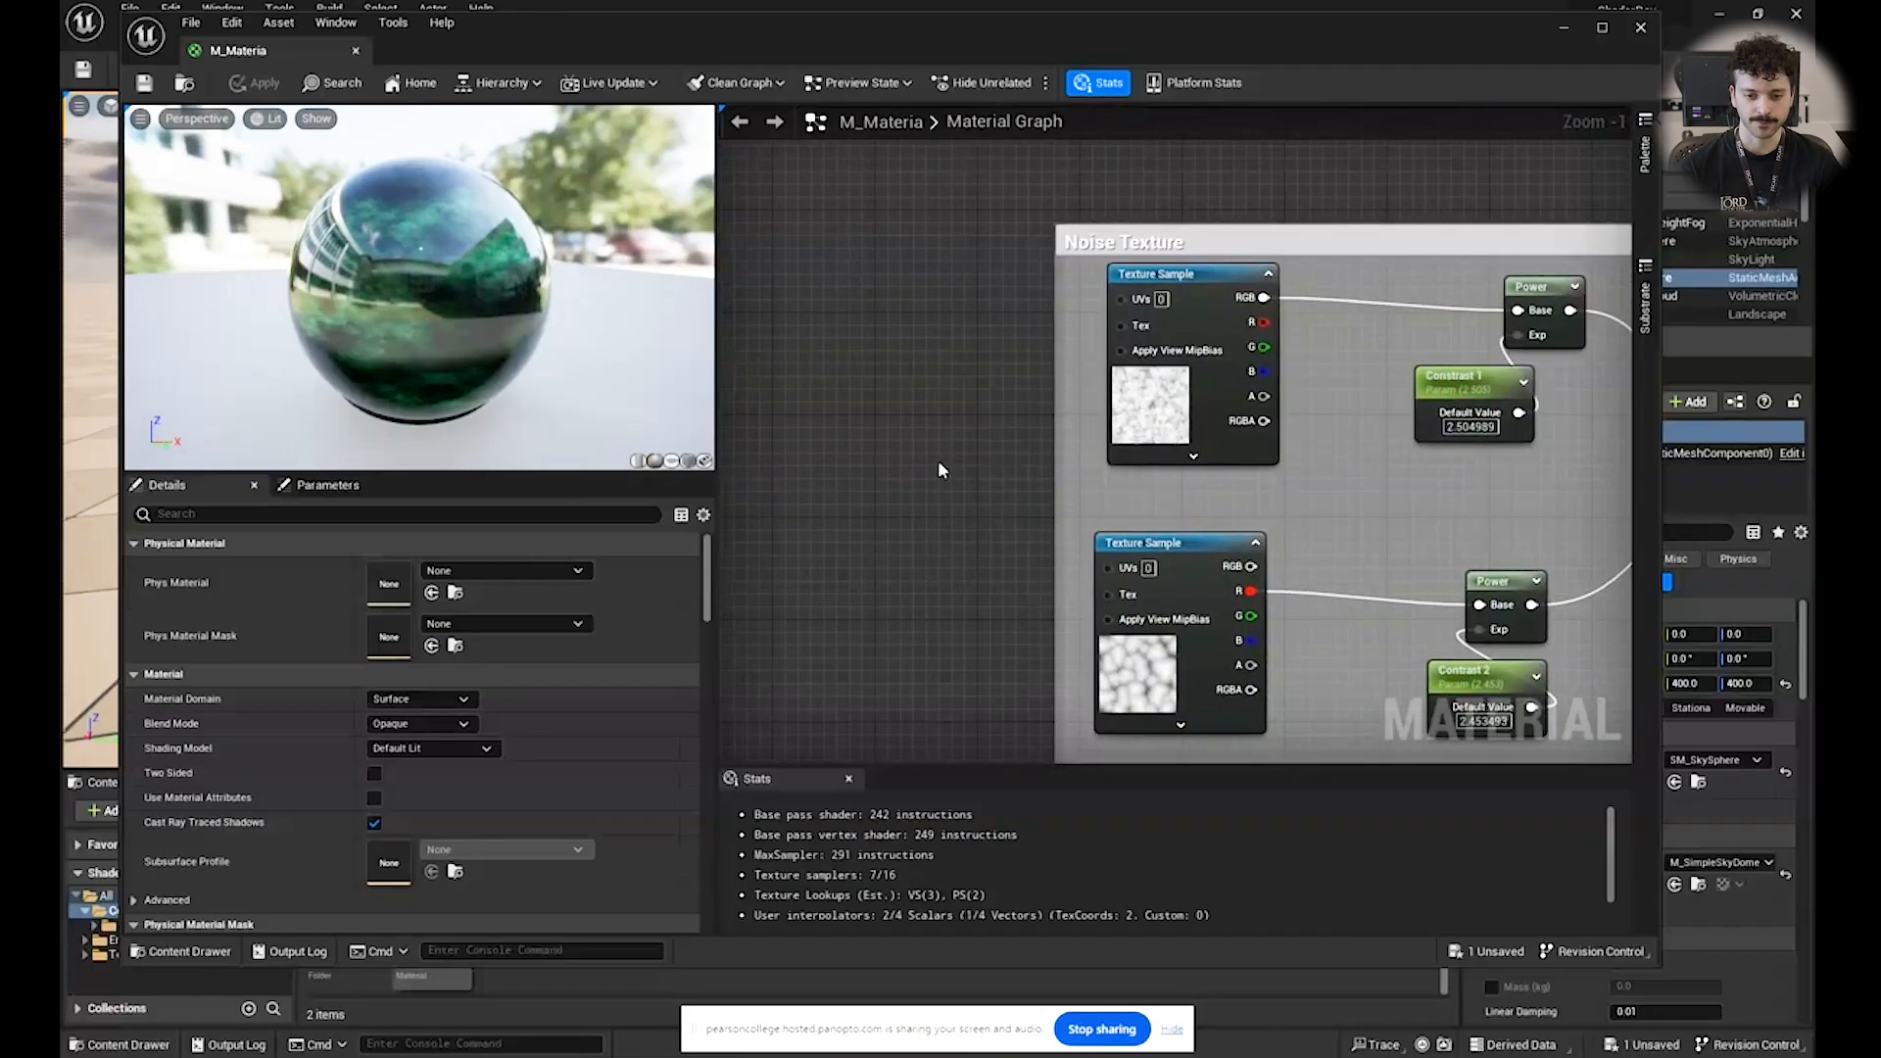
pyautogui.moveTo(839, 345); pyautogui.dragTo(1019, 340, button='right')
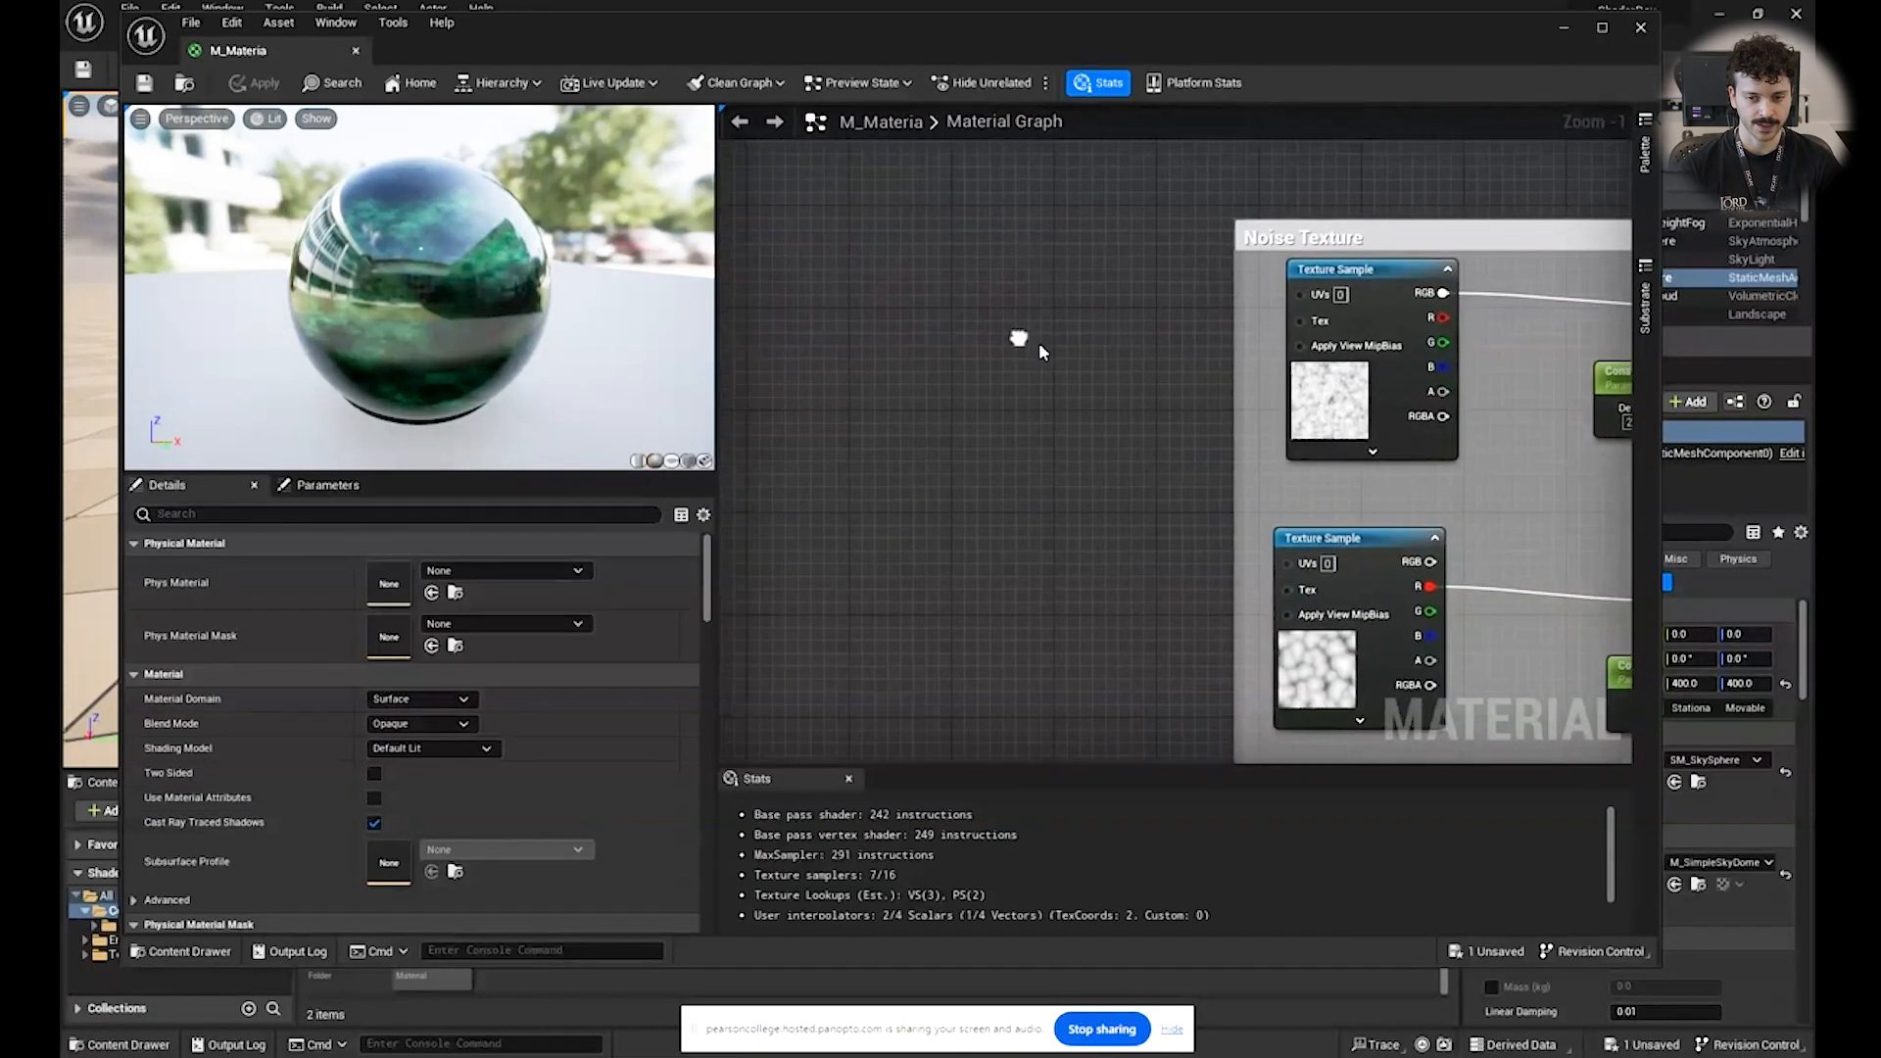
pyautogui.moveTo(1097, 410); pyautogui.dragTo(1053, 418, button='right')
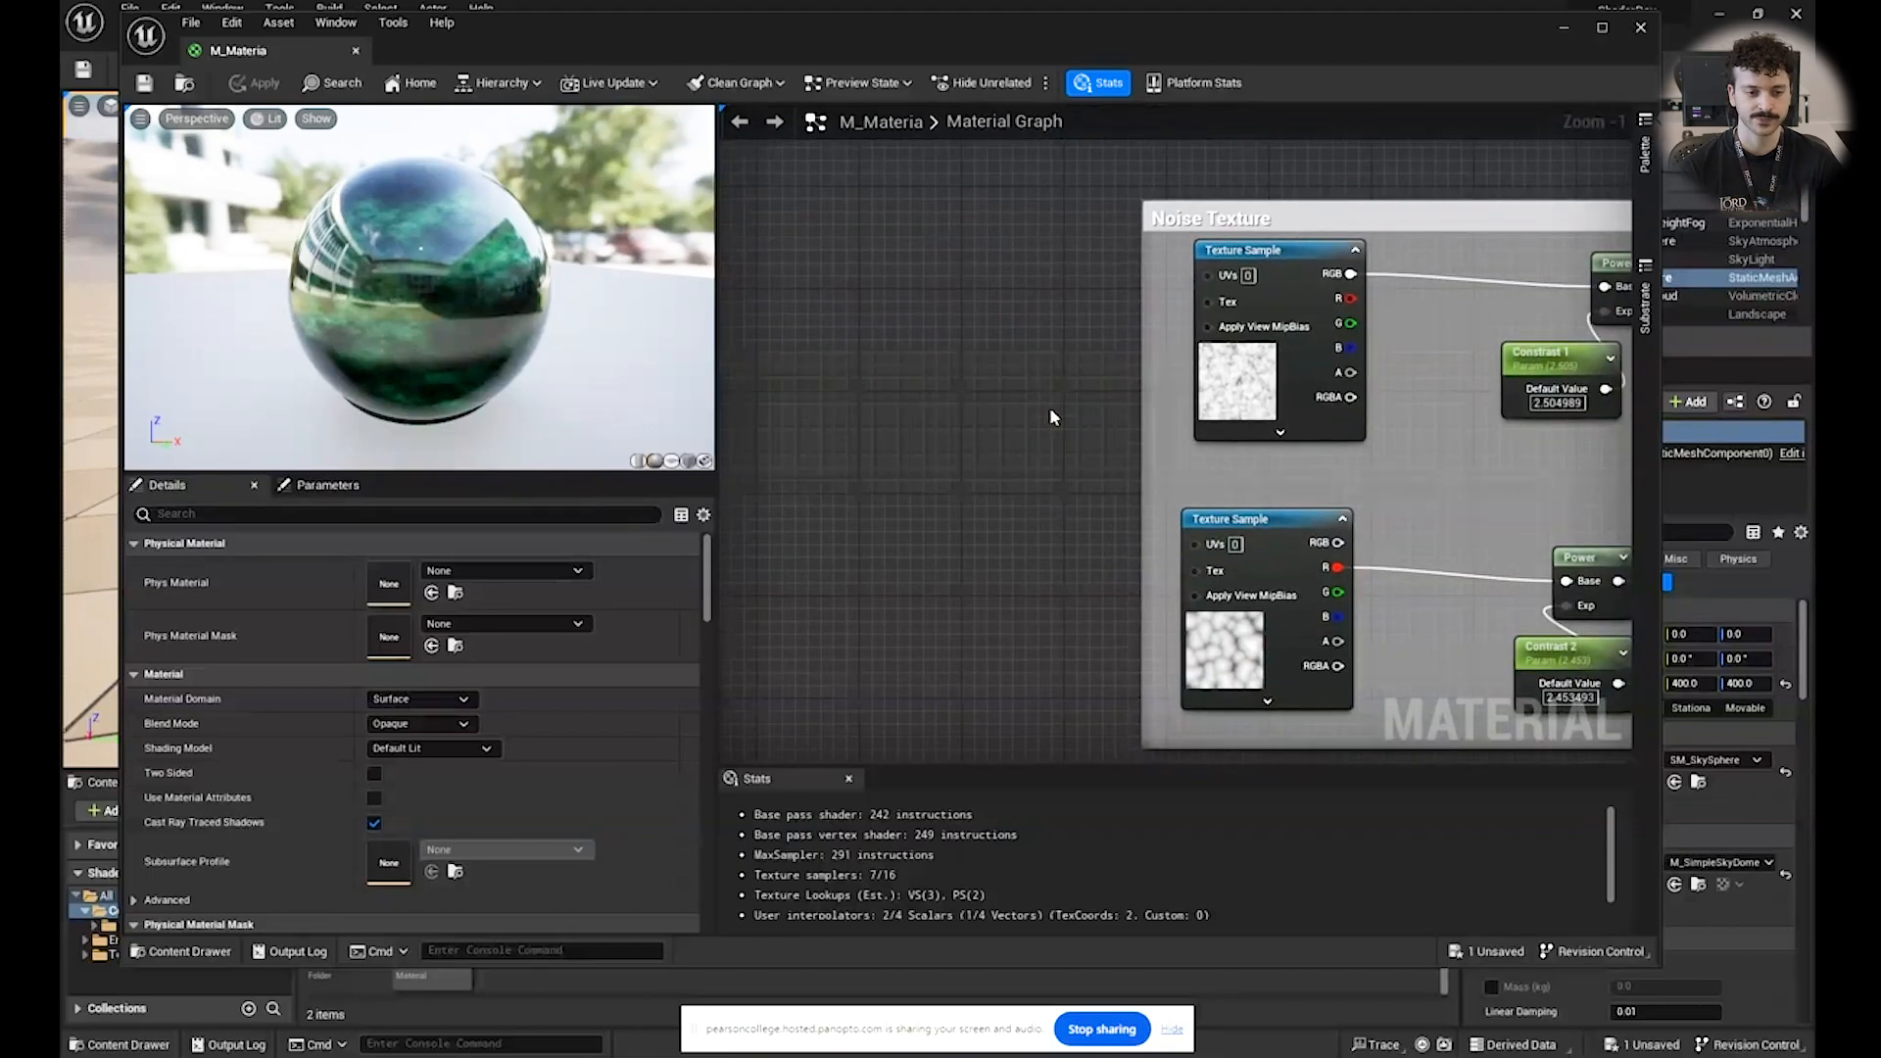
pyautogui.moveTo(348, 309); pyautogui.dragTo(516, 321)
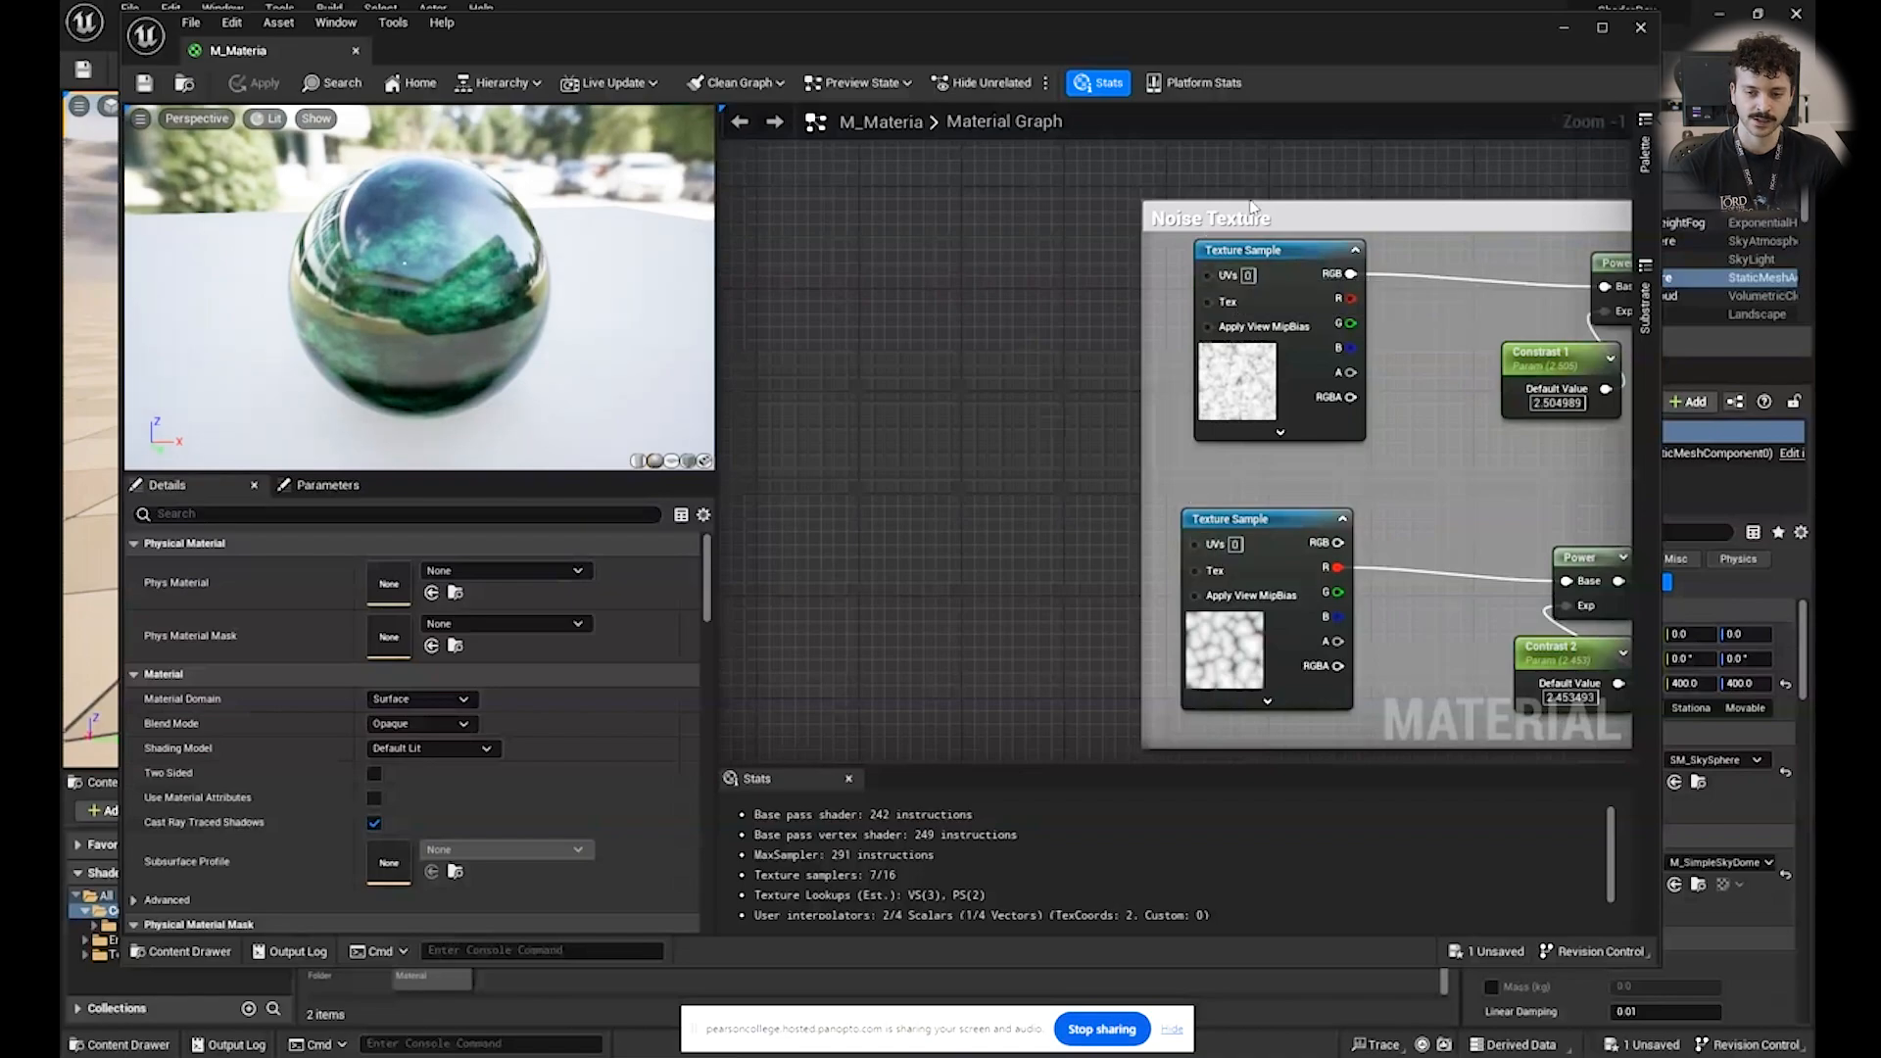
# Align the upper Texture Sample with the lower one in the Noise Texture group and inspect the pattern on the preview sphere.
pyautogui.moveTo(1280, 261); pyautogui.dragTo(1266, 271)
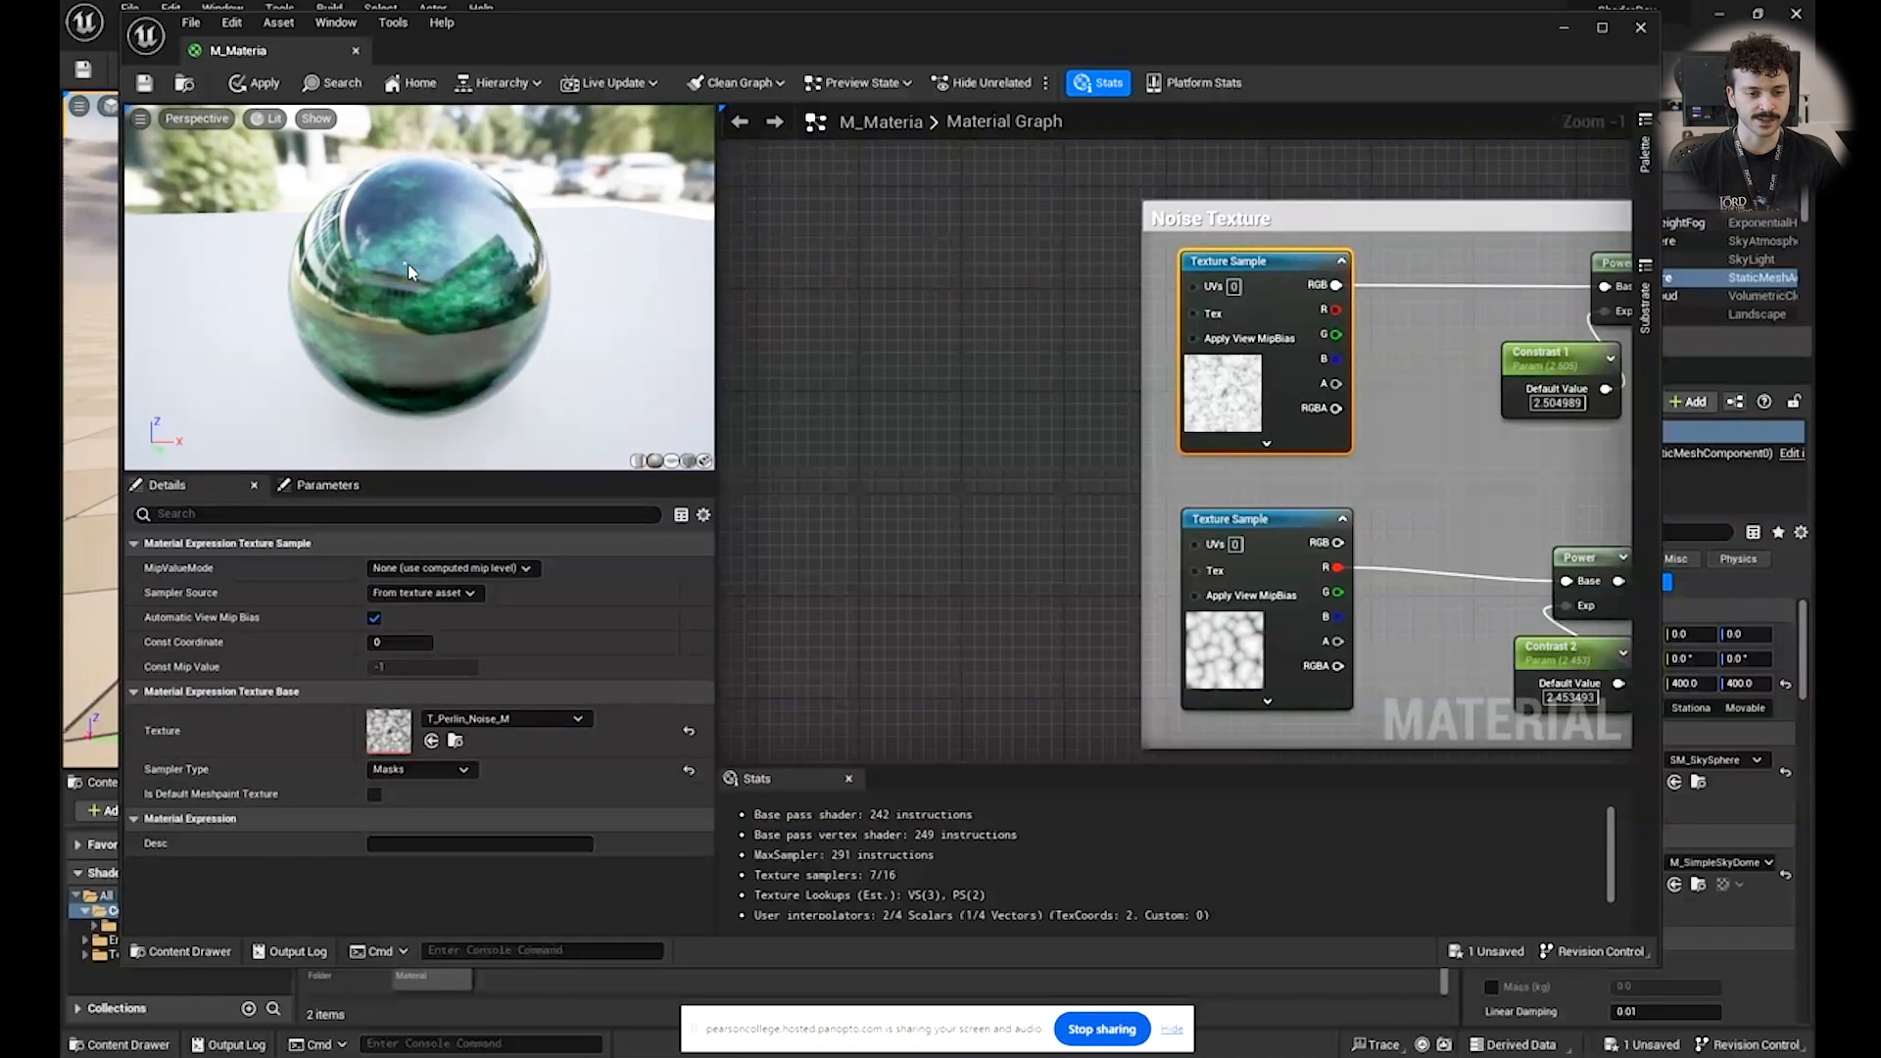
pyautogui.moveTo(463, 289); pyautogui.dragTo(362, 143)
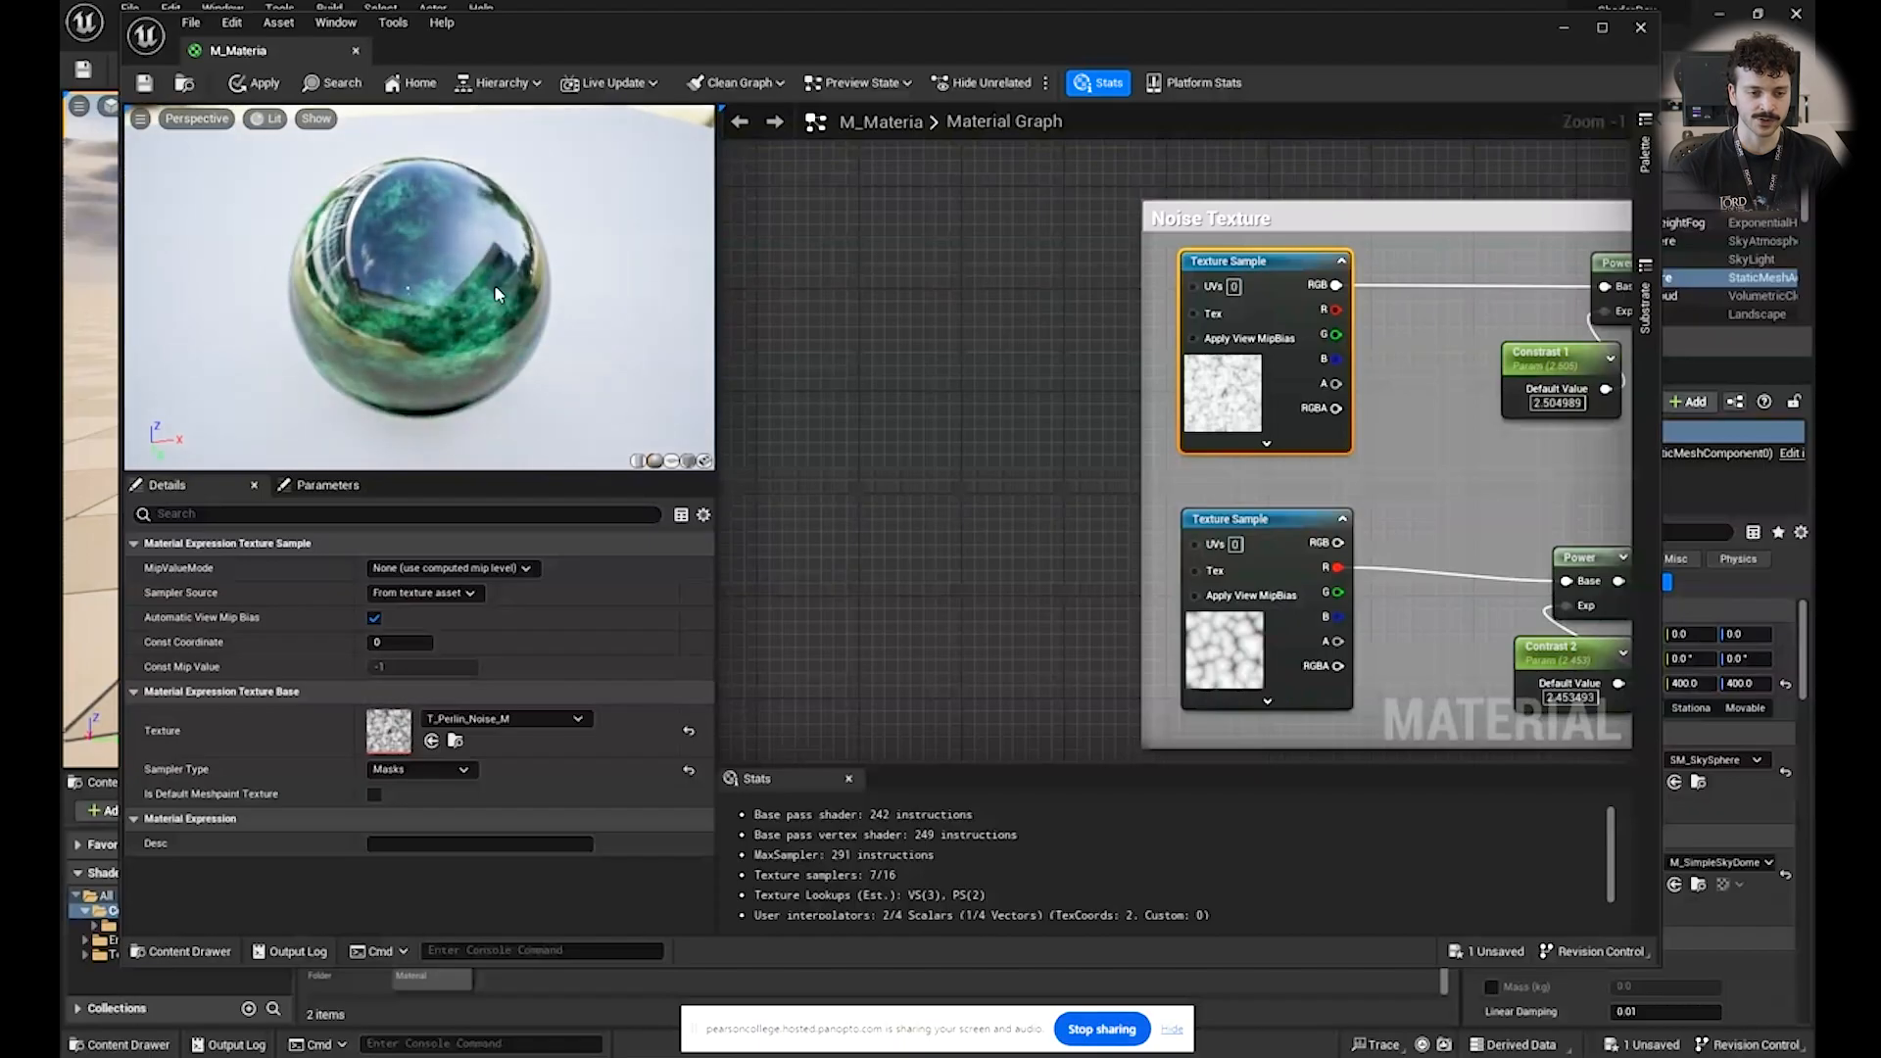
pyautogui.moveTo(367, 304); pyautogui.dragTo(417, 191)
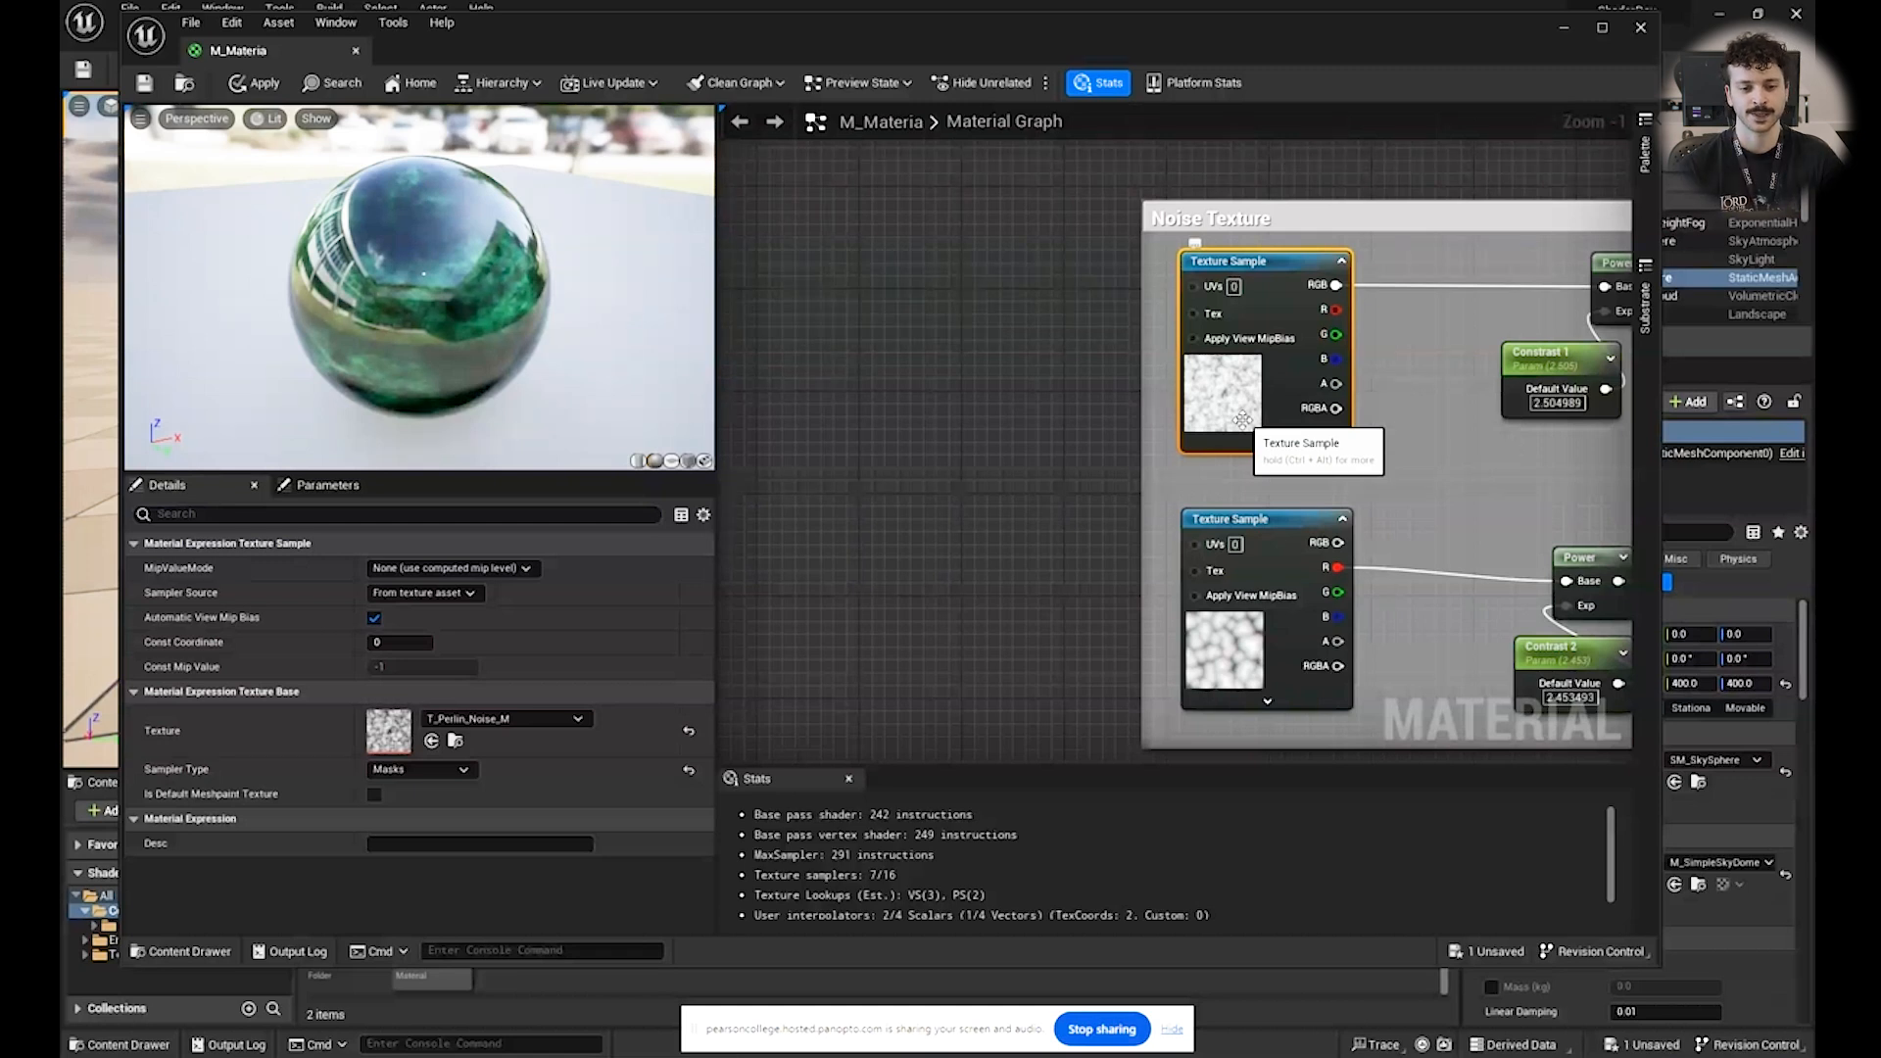
pyautogui.click(939, 352)
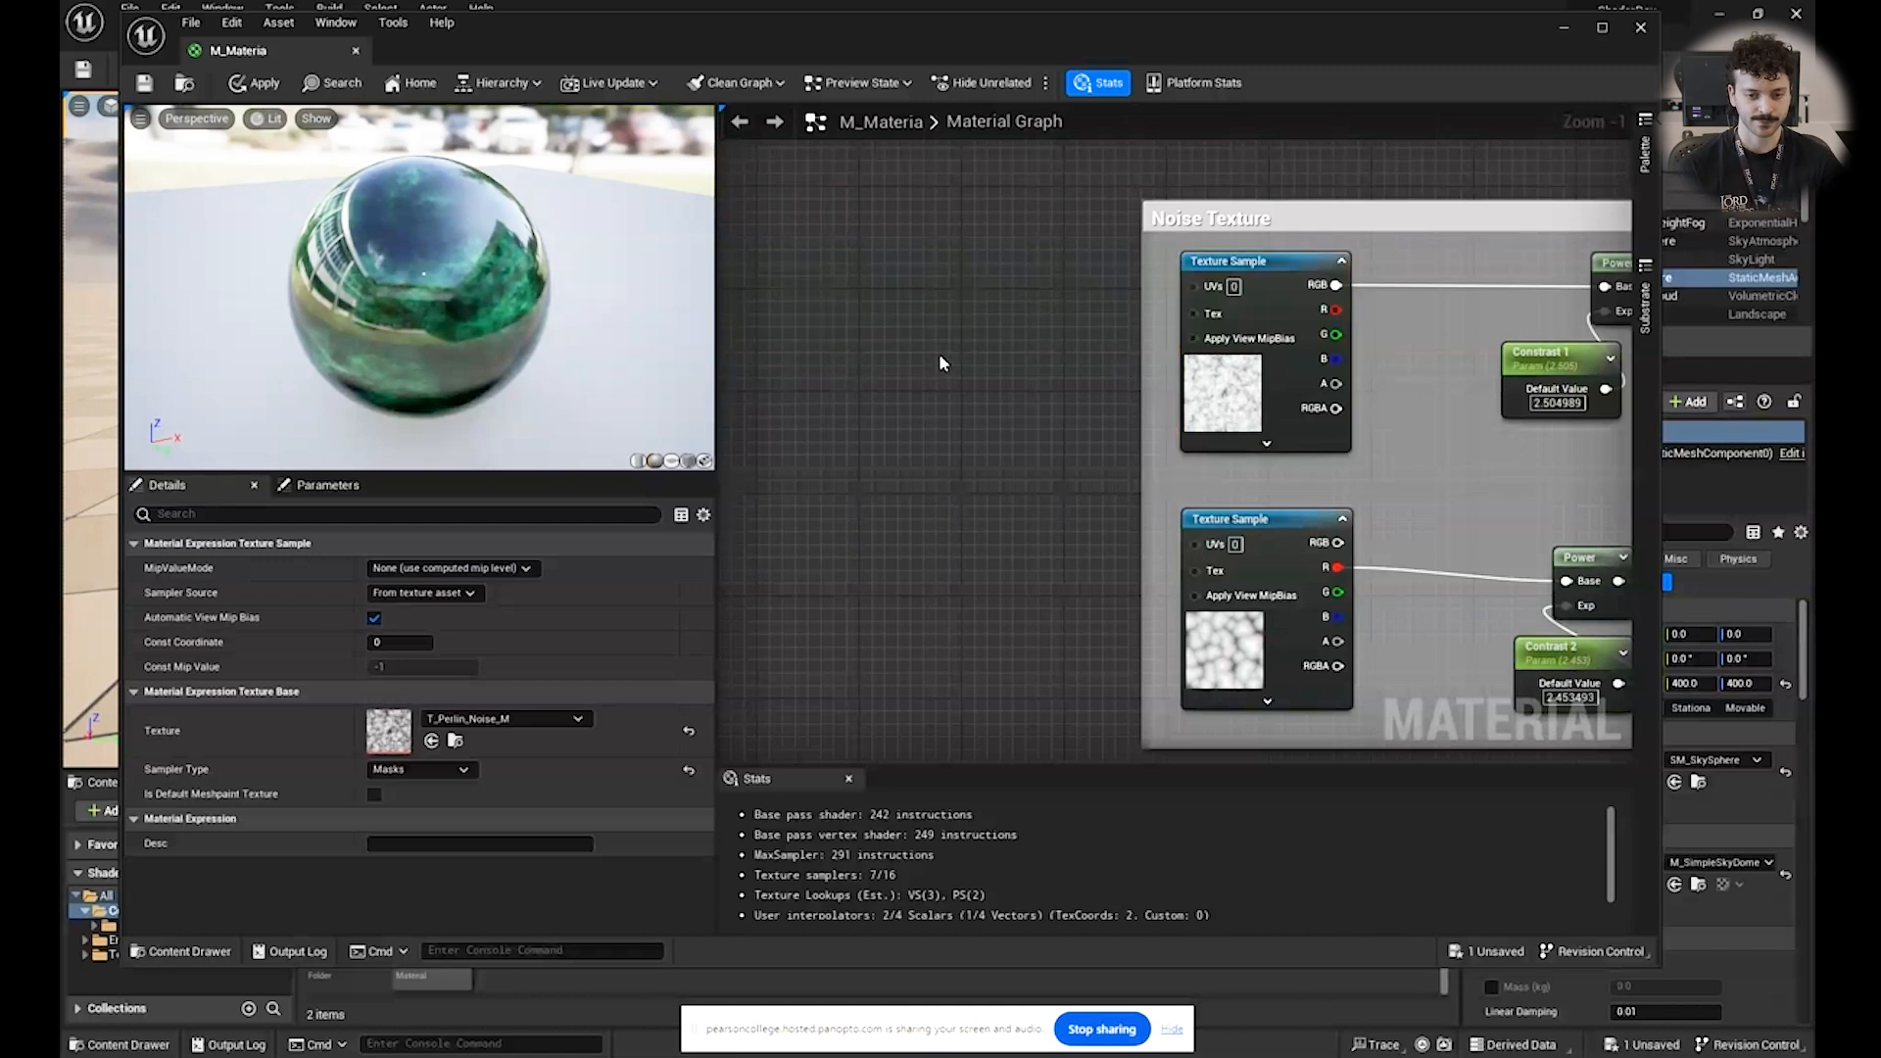
# Add a TextureCoordinate node before the Noise Texture group and connect it to the upper Texture Sample's UVs.
pyautogui.moveTo(939, 352); pyautogui.dragTo(963, 352, button='right')
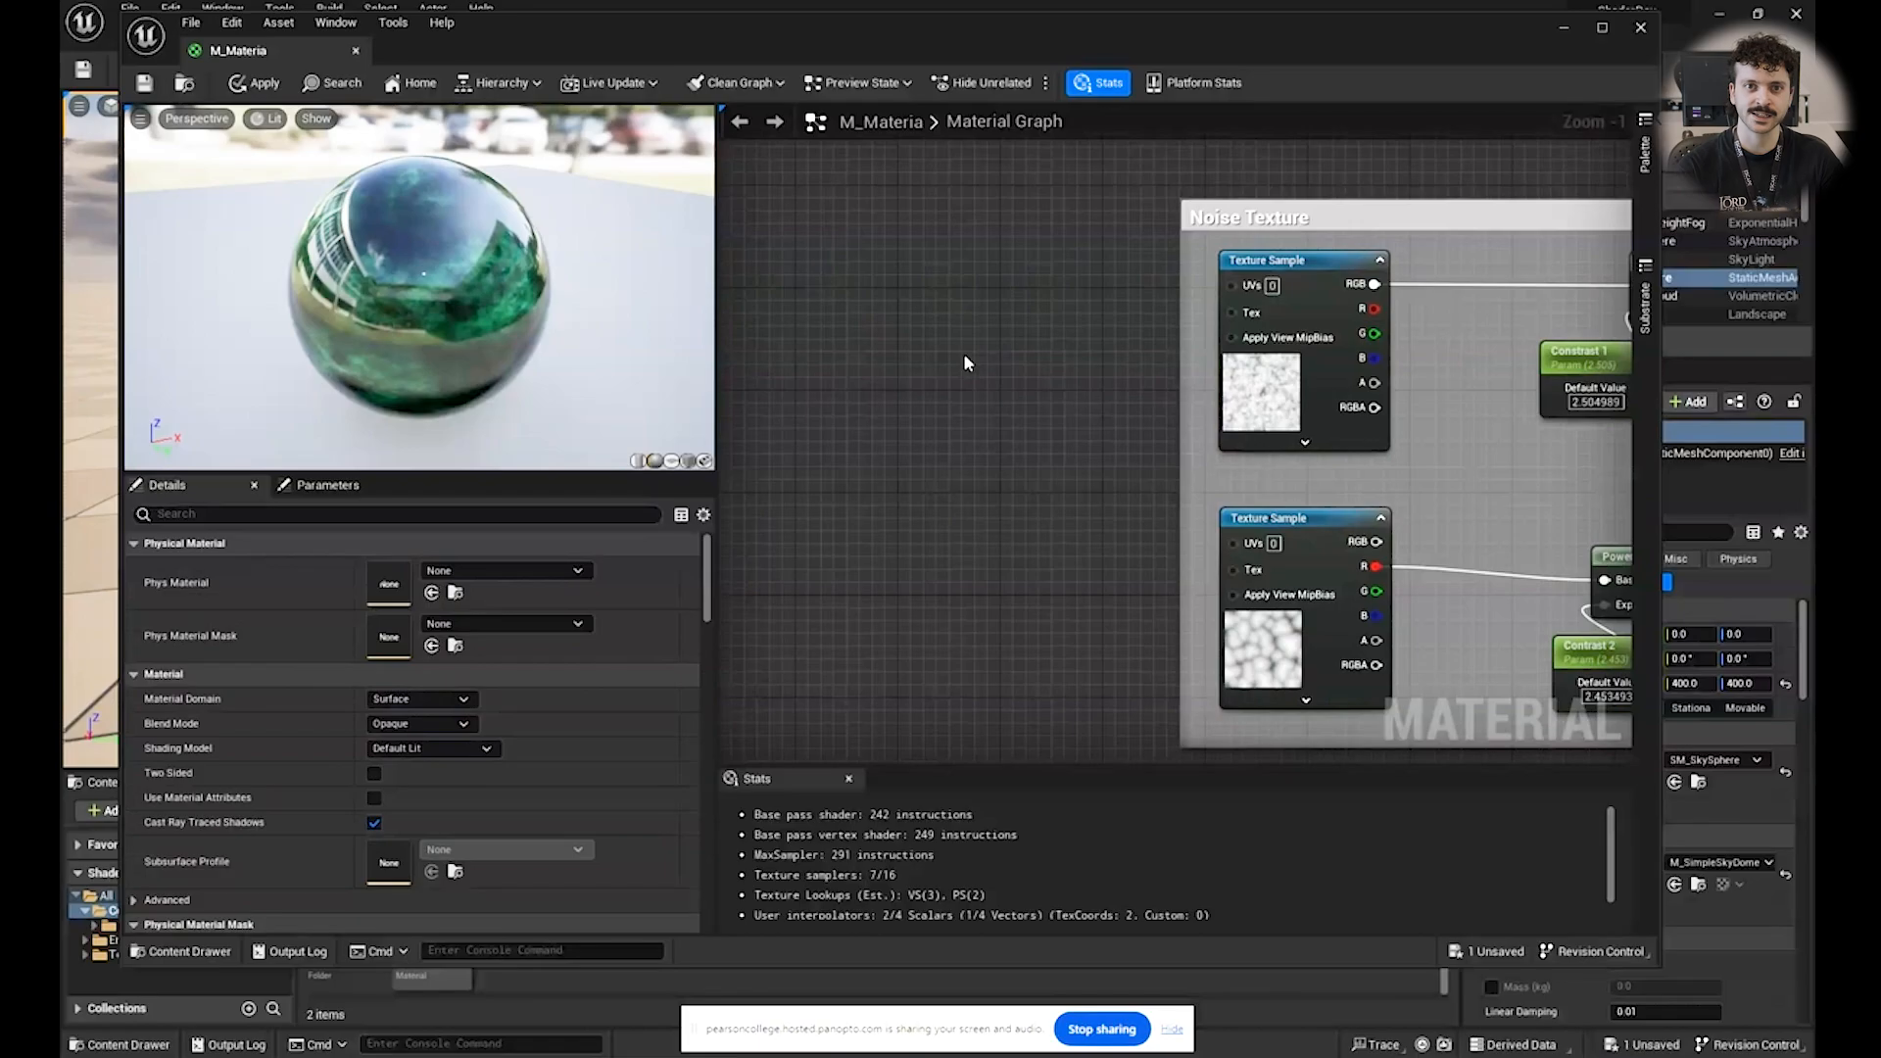
pyautogui.moveTo(965, 358); pyautogui.dragTo(1015, 362, button='right')
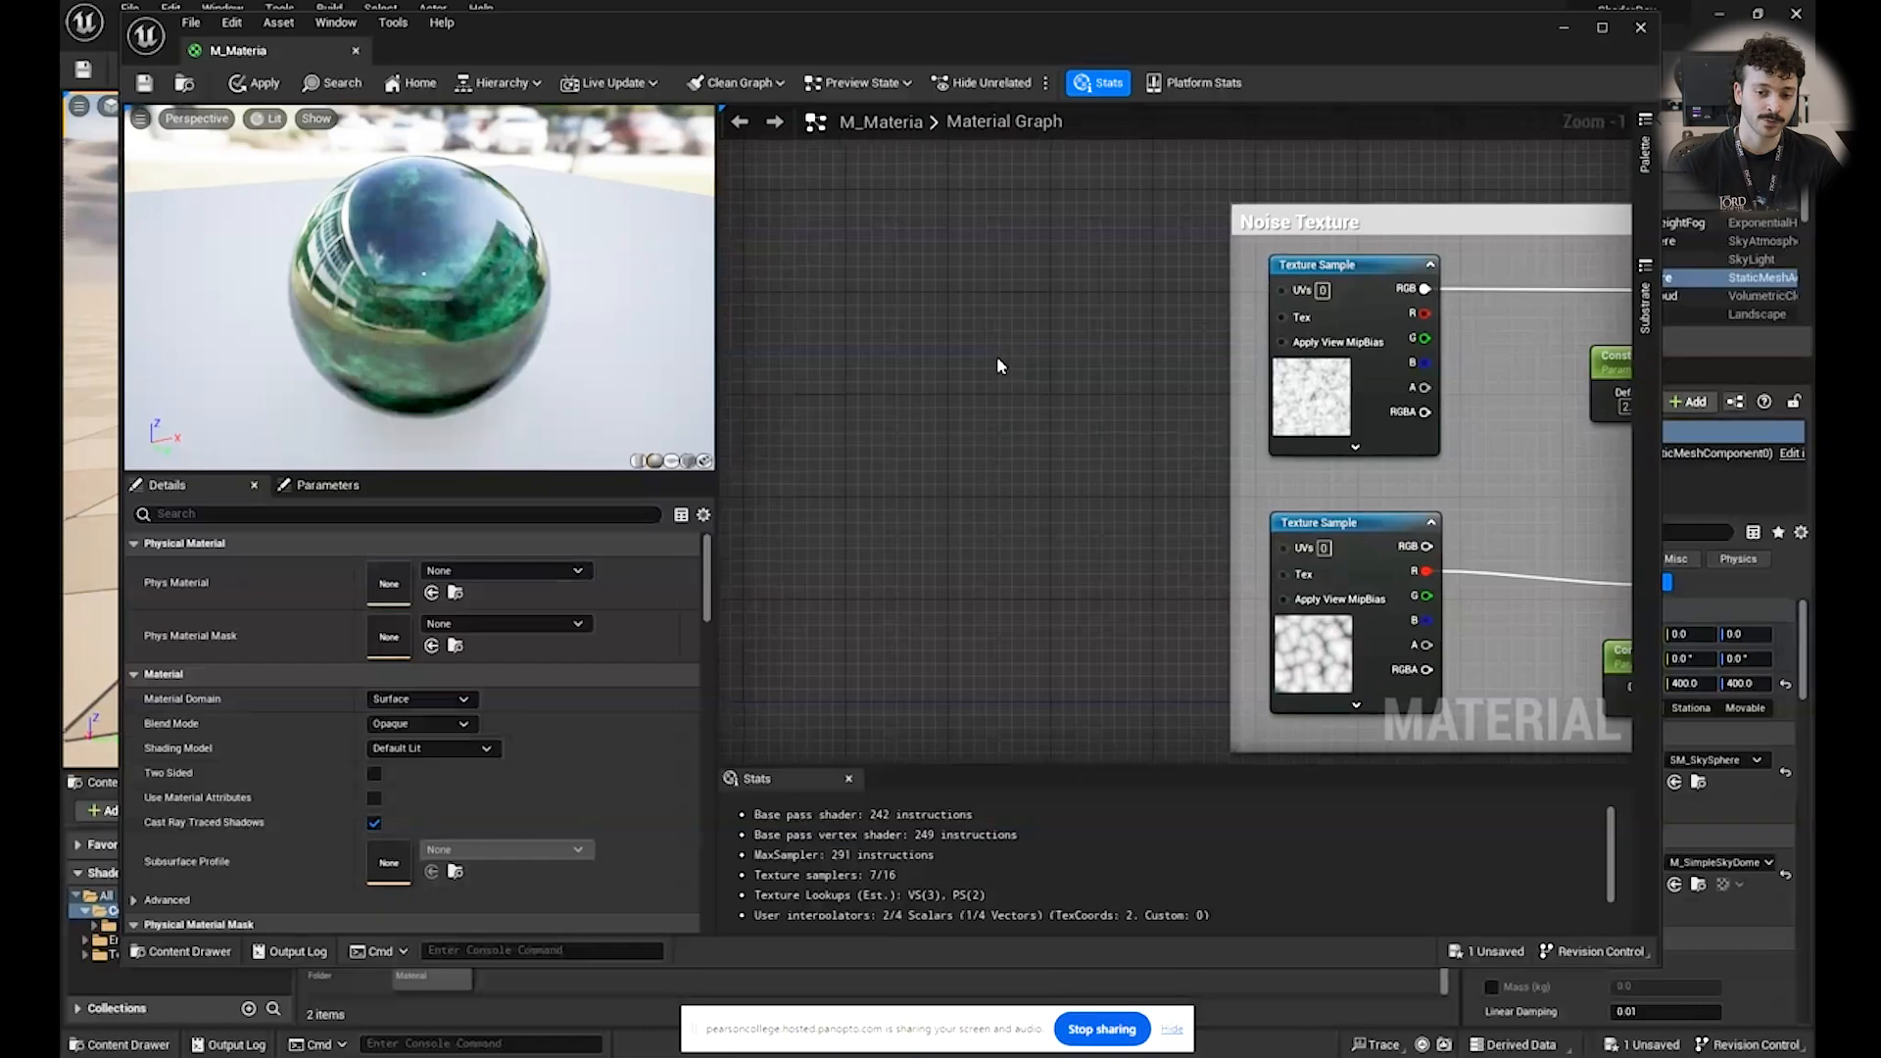
pyautogui.moveTo(944, 429); pyautogui.dragTo(971, 423, button='right')
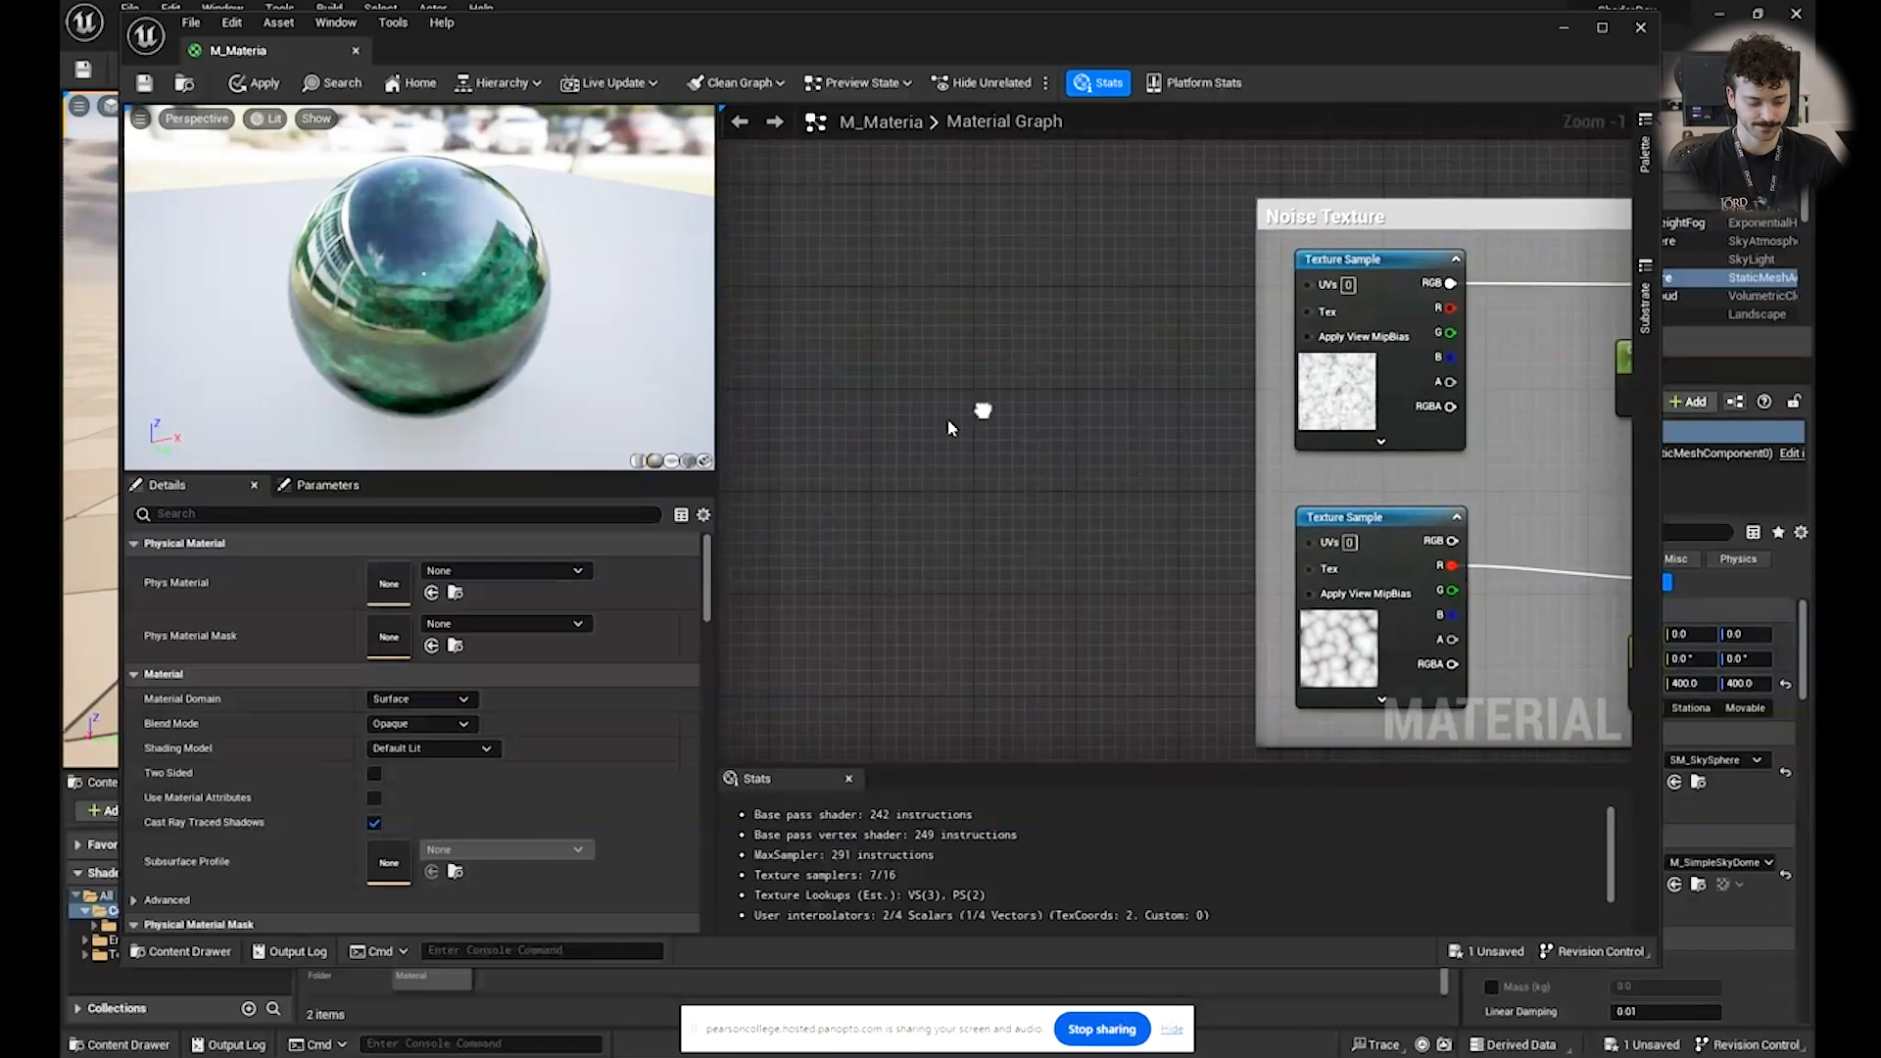
pyautogui.rightClick(813, 448)
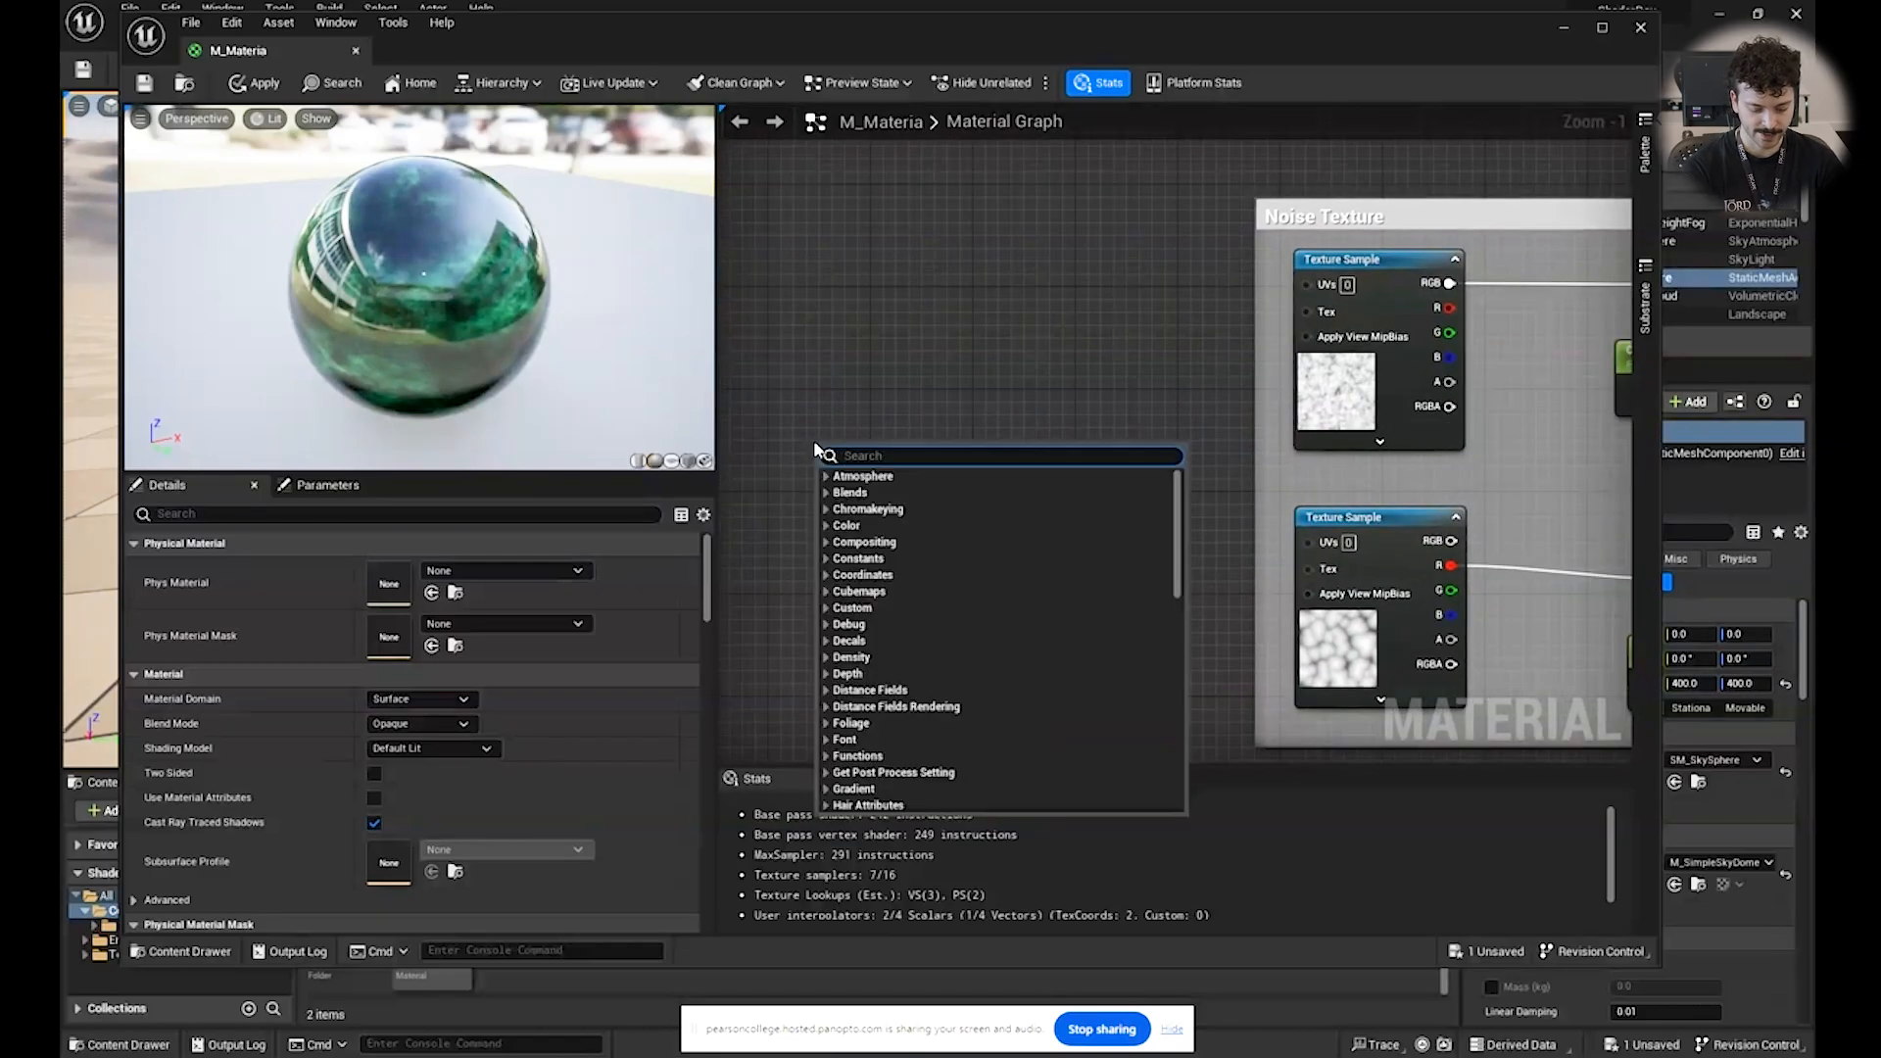
pyautogui.write('tex')
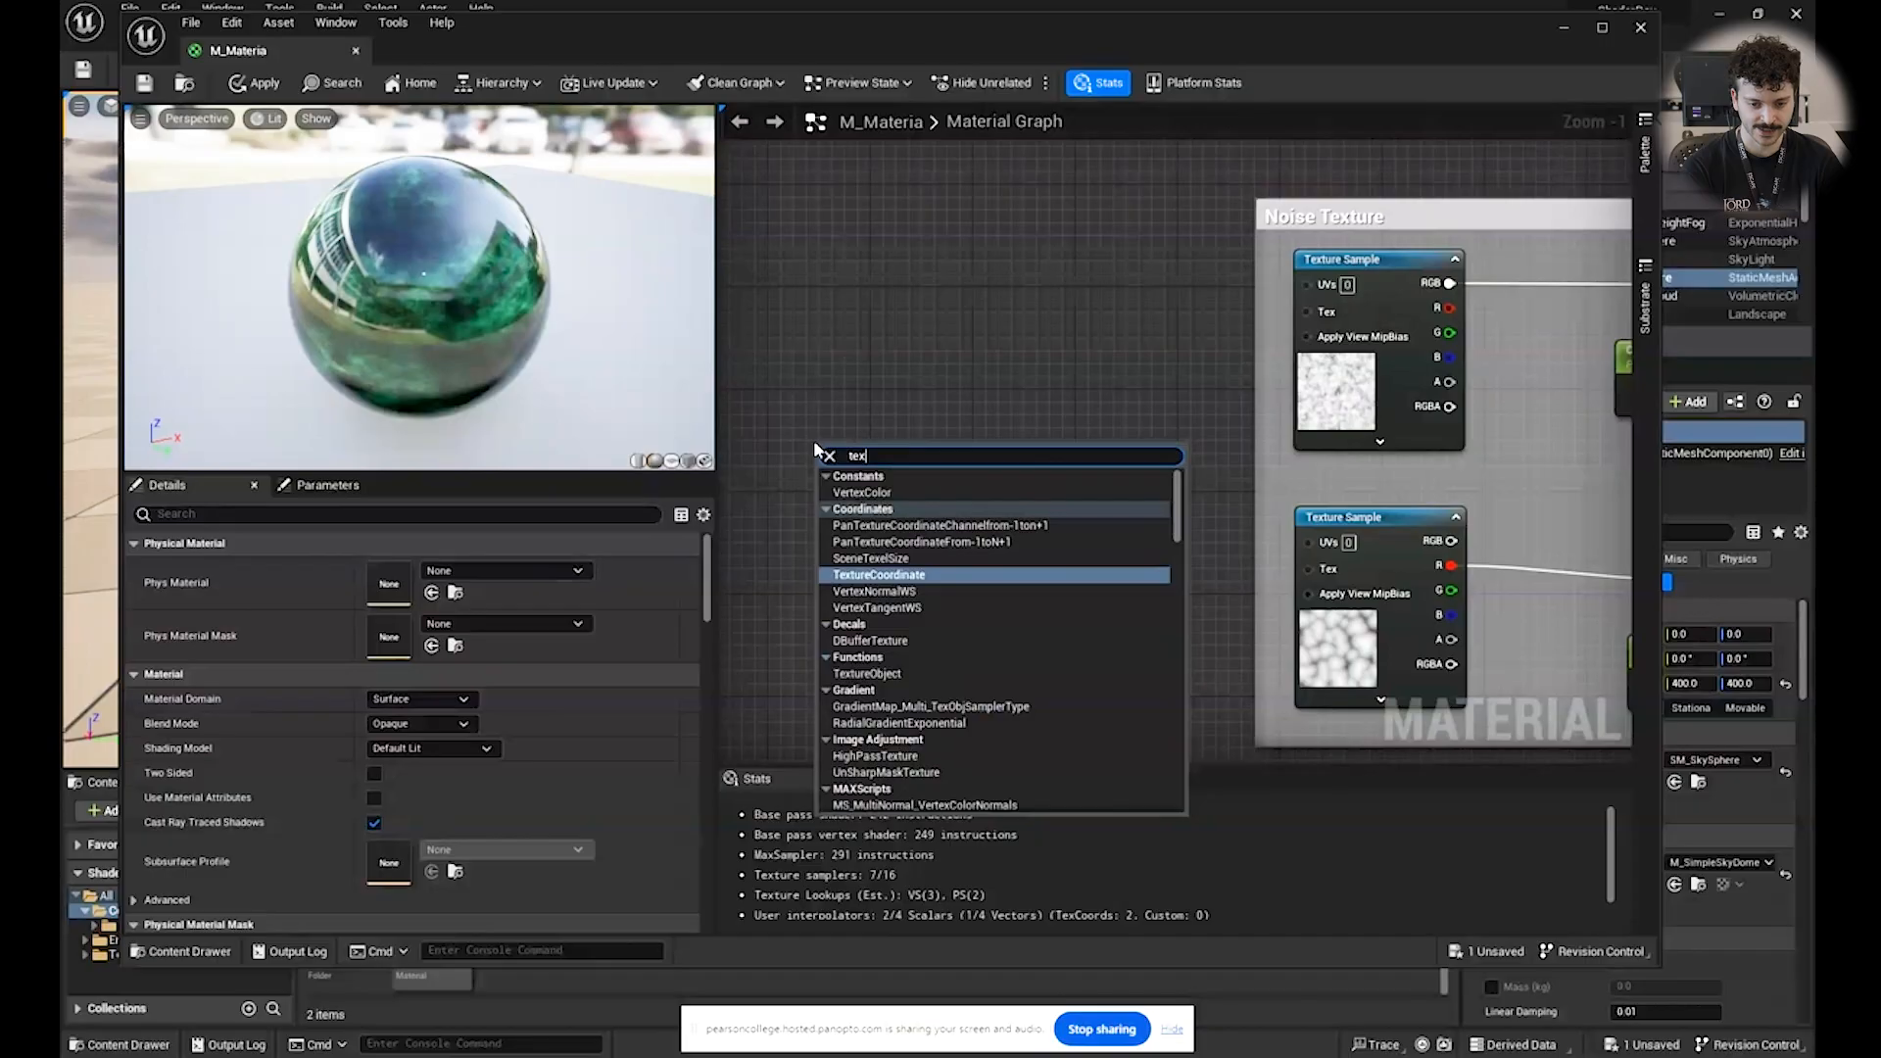
pyautogui.press('Return')
pyautogui.moveTo(954, 477); pyautogui.dragTo(1308, 284)
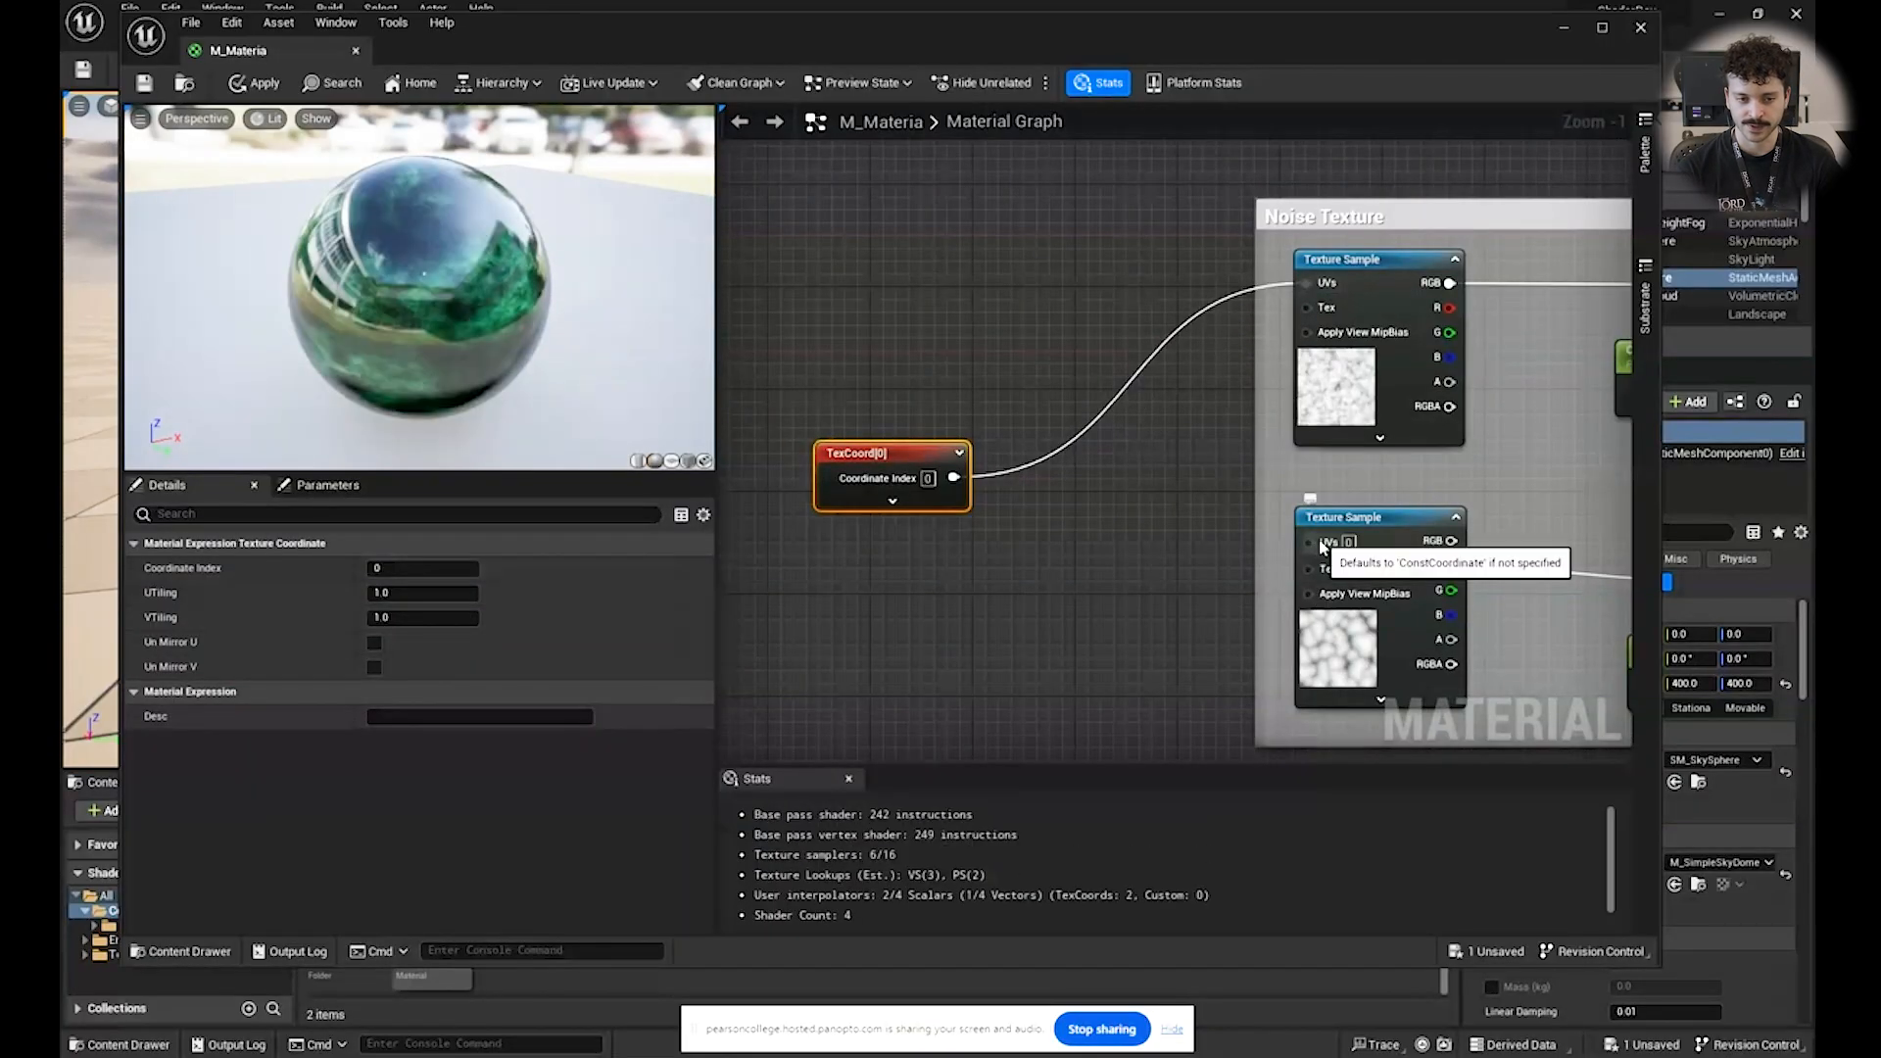
# Reposition the TexCoord node farther from the Noise Texture group, leaving room for nodes between it and the upper Texture Sample.
pyautogui.moveTo(902, 453); pyautogui.dragTo(842, 413)
pyautogui.moveTo(882, 328); pyautogui.dragTo(934, 405, button='right')
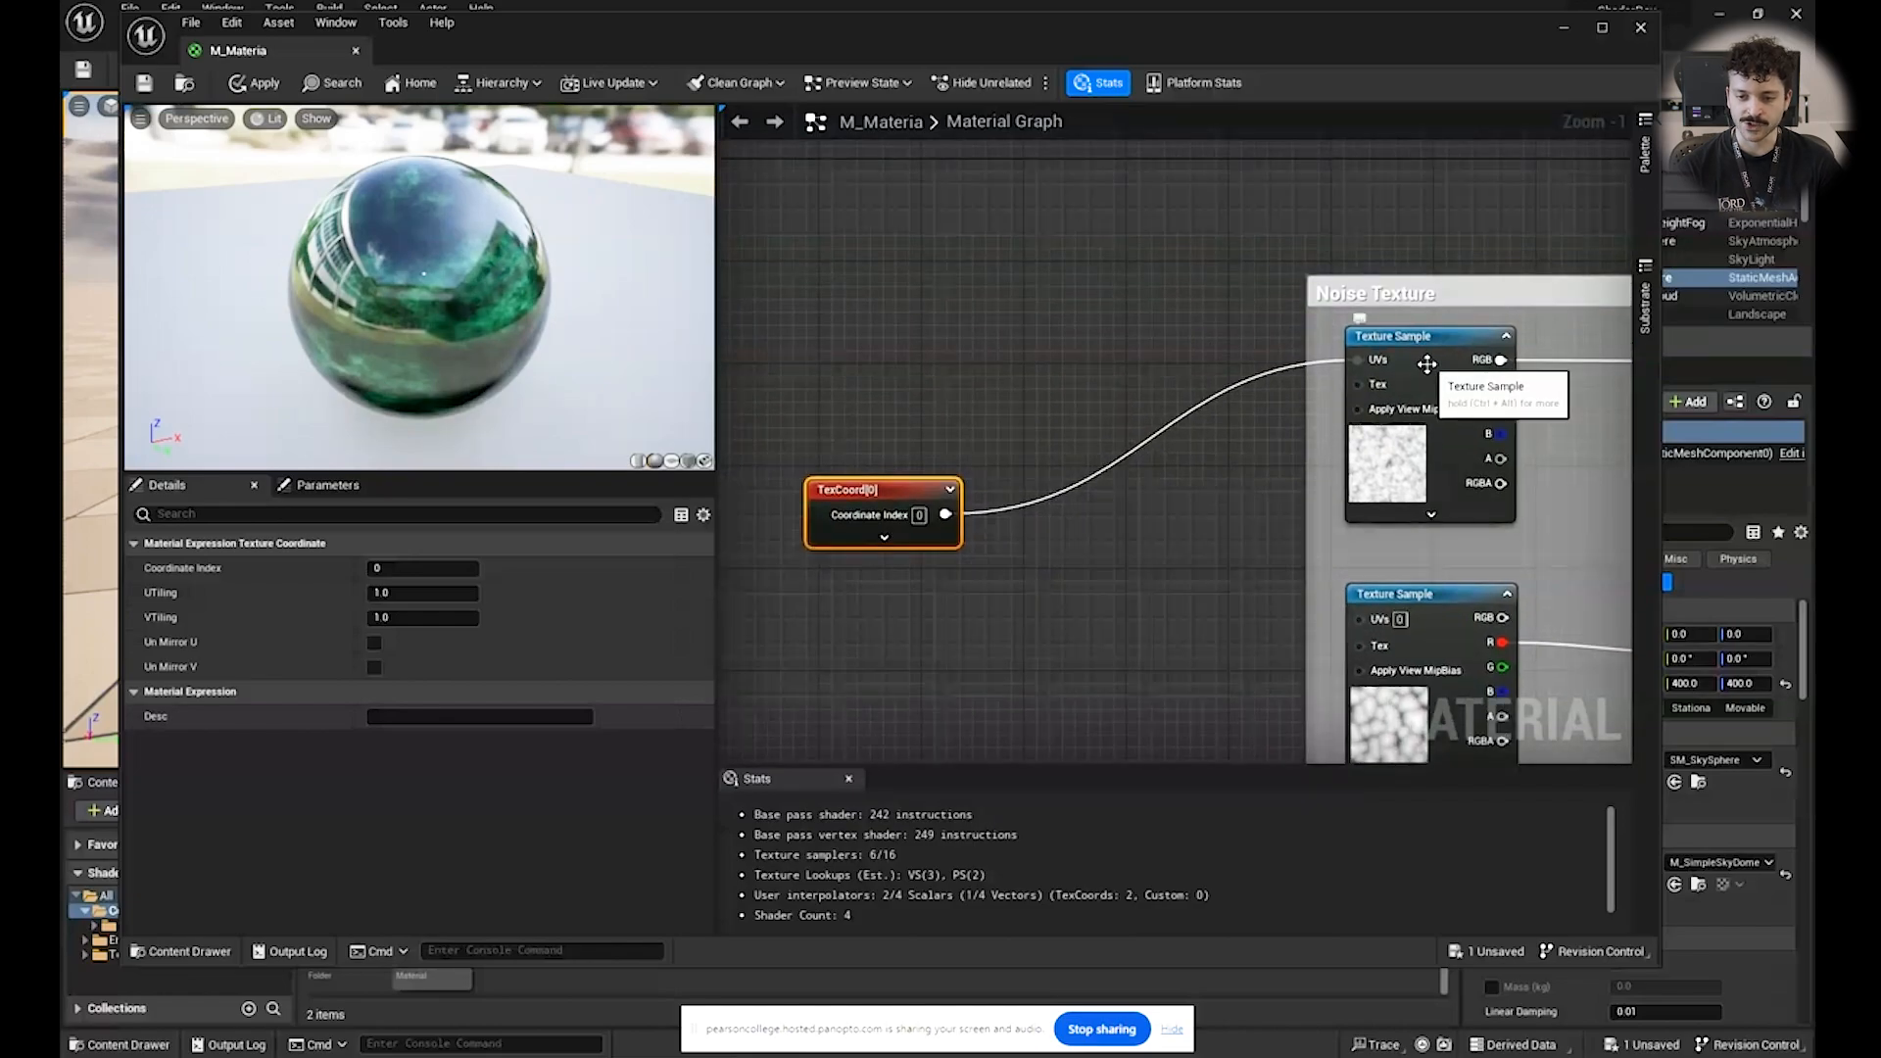
pyautogui.moveTo(814, 516); pyautogui.dragTo(848, 427)
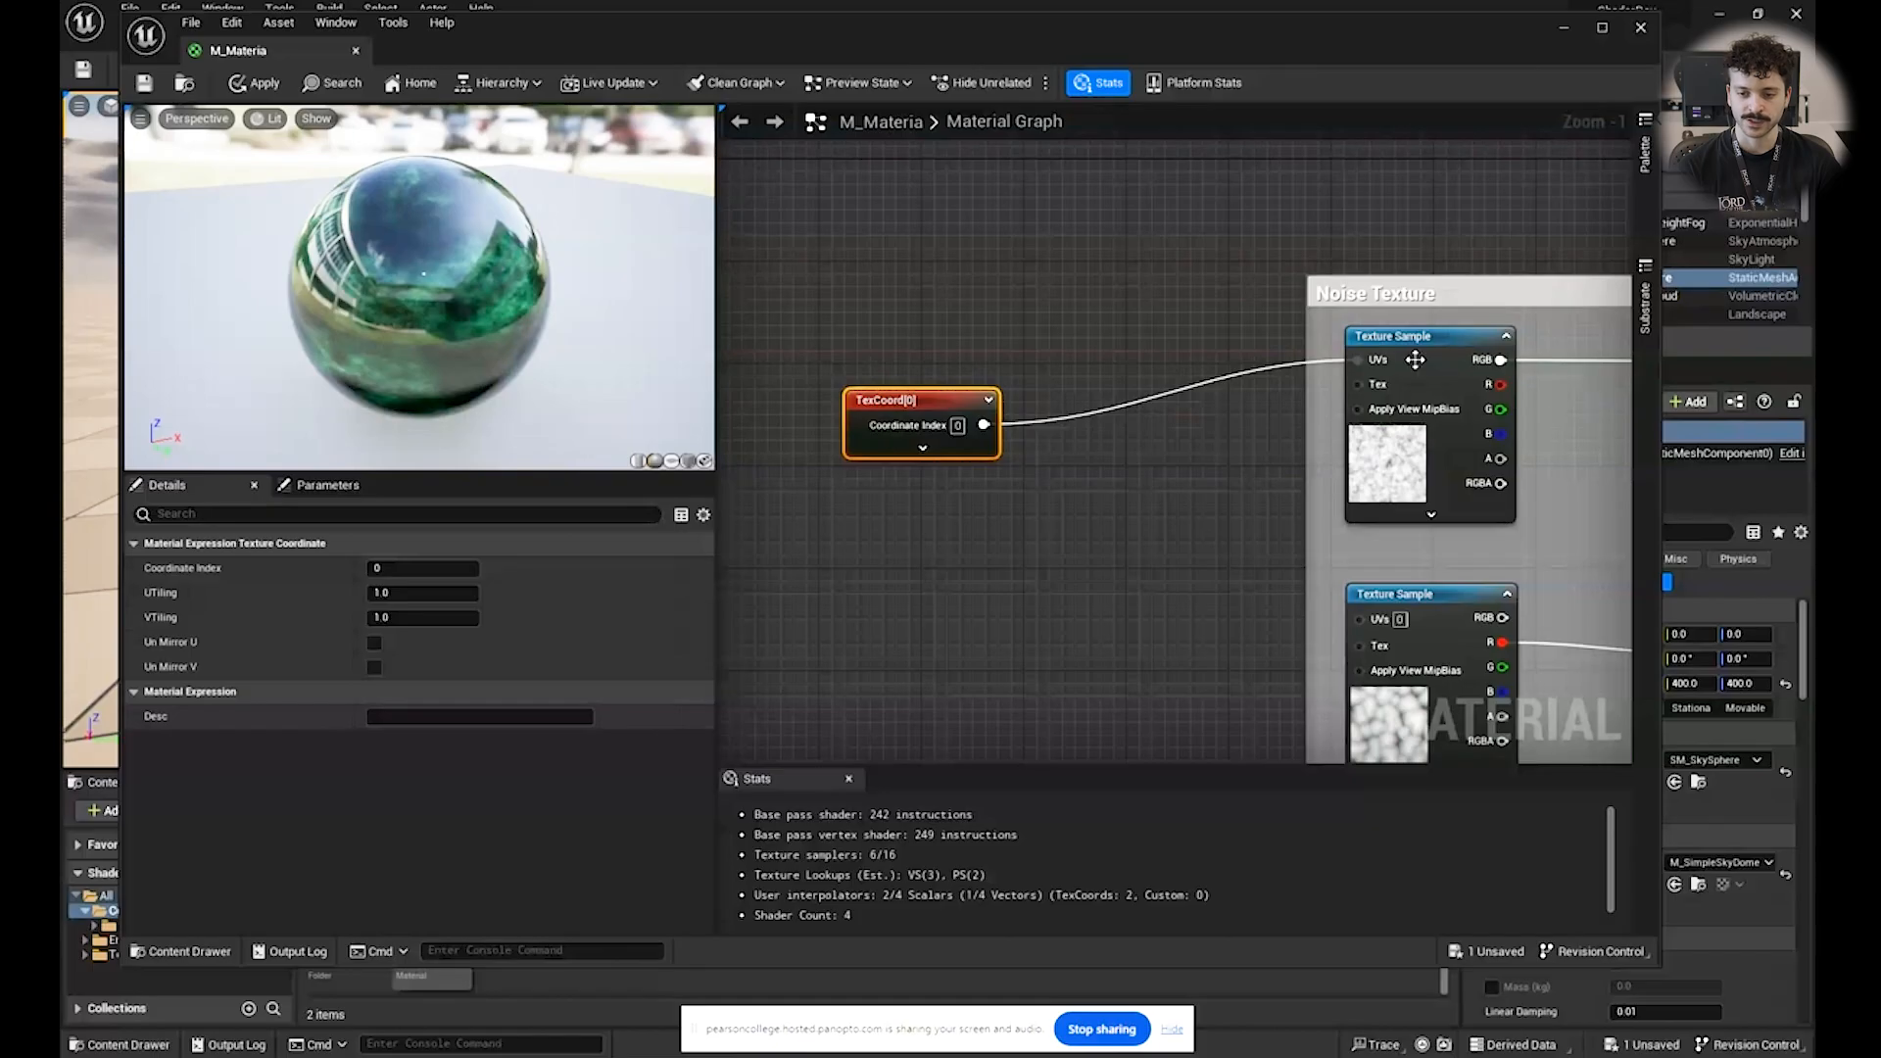
pyautogui.moveTo(1417, 380)
pyautogui.mouseDown()
pyautogui.moveTo(1428, 367)
pyautogui.moveTo(1417, 380)
pyautogui.mouseUp()
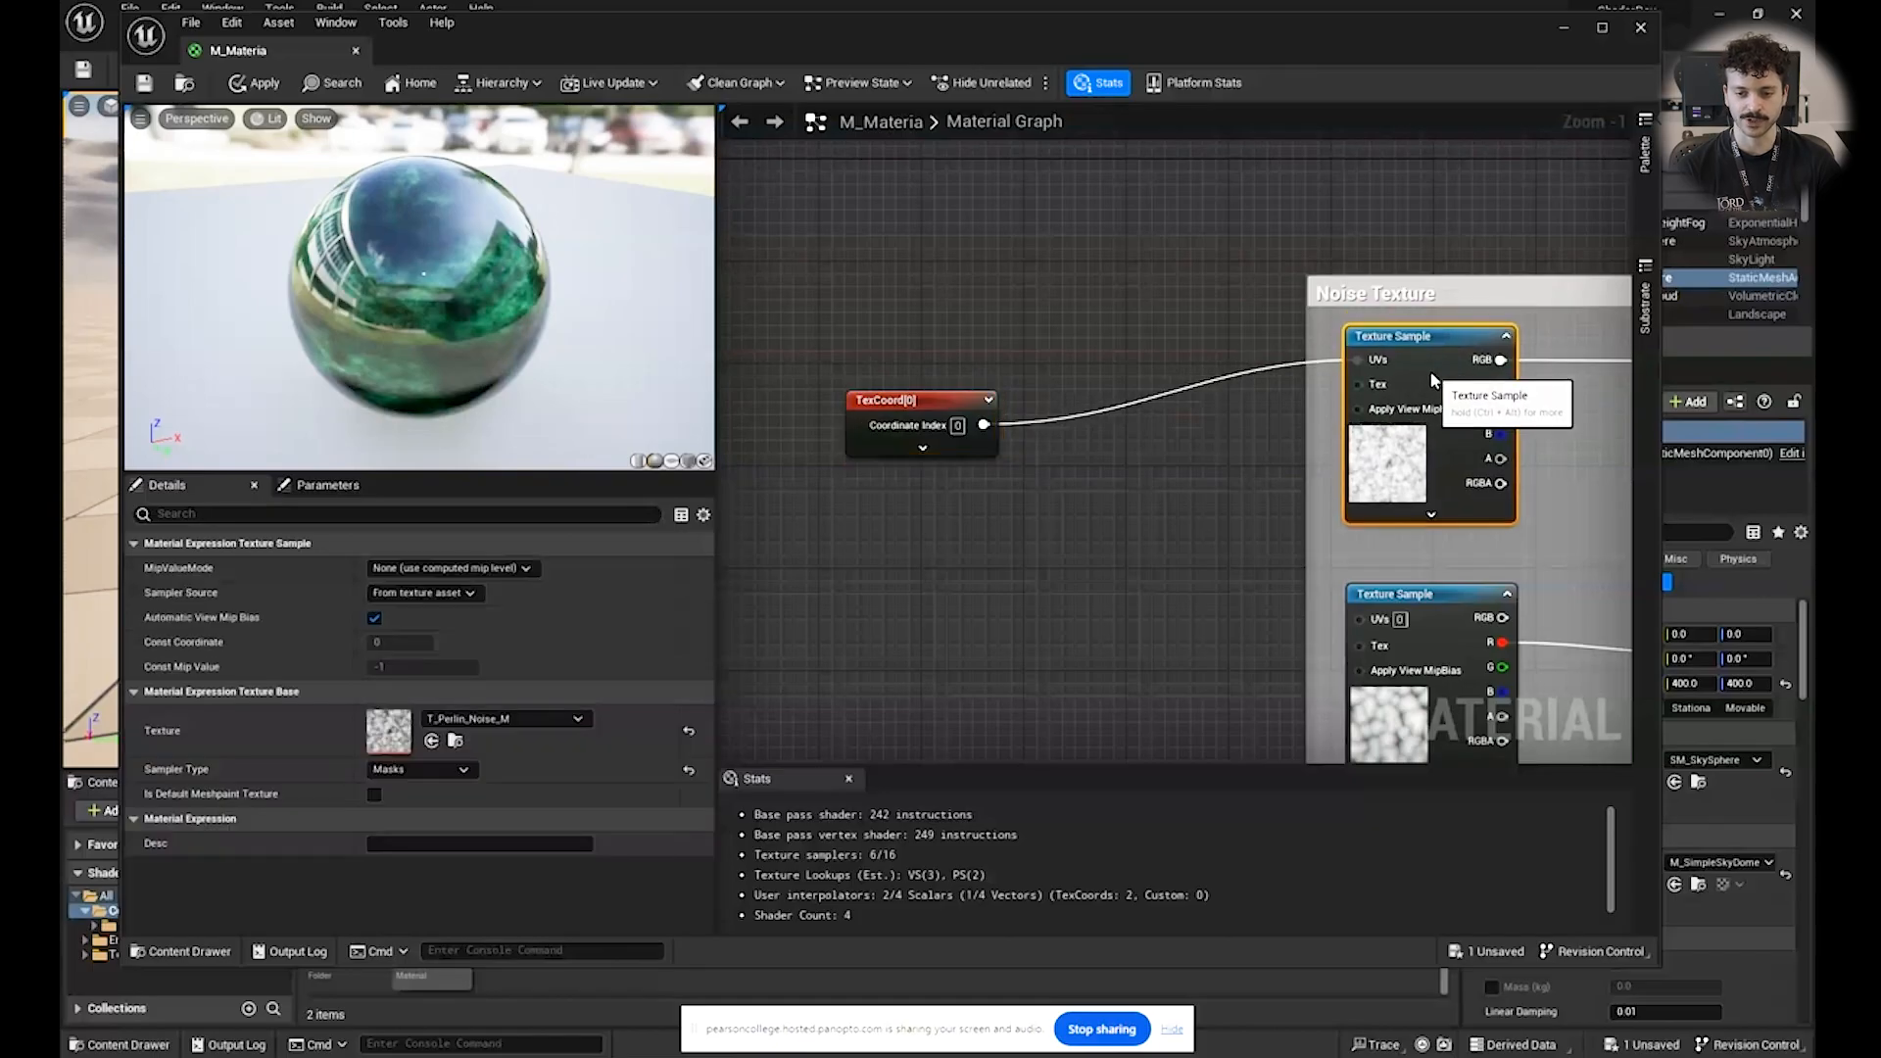
pyautogui.click(1066, 314)
pyautogui.click(900, 400)
pyautogui.moveTo(1026, 300); pyautogui.dragTo(1114, 322, button='right')
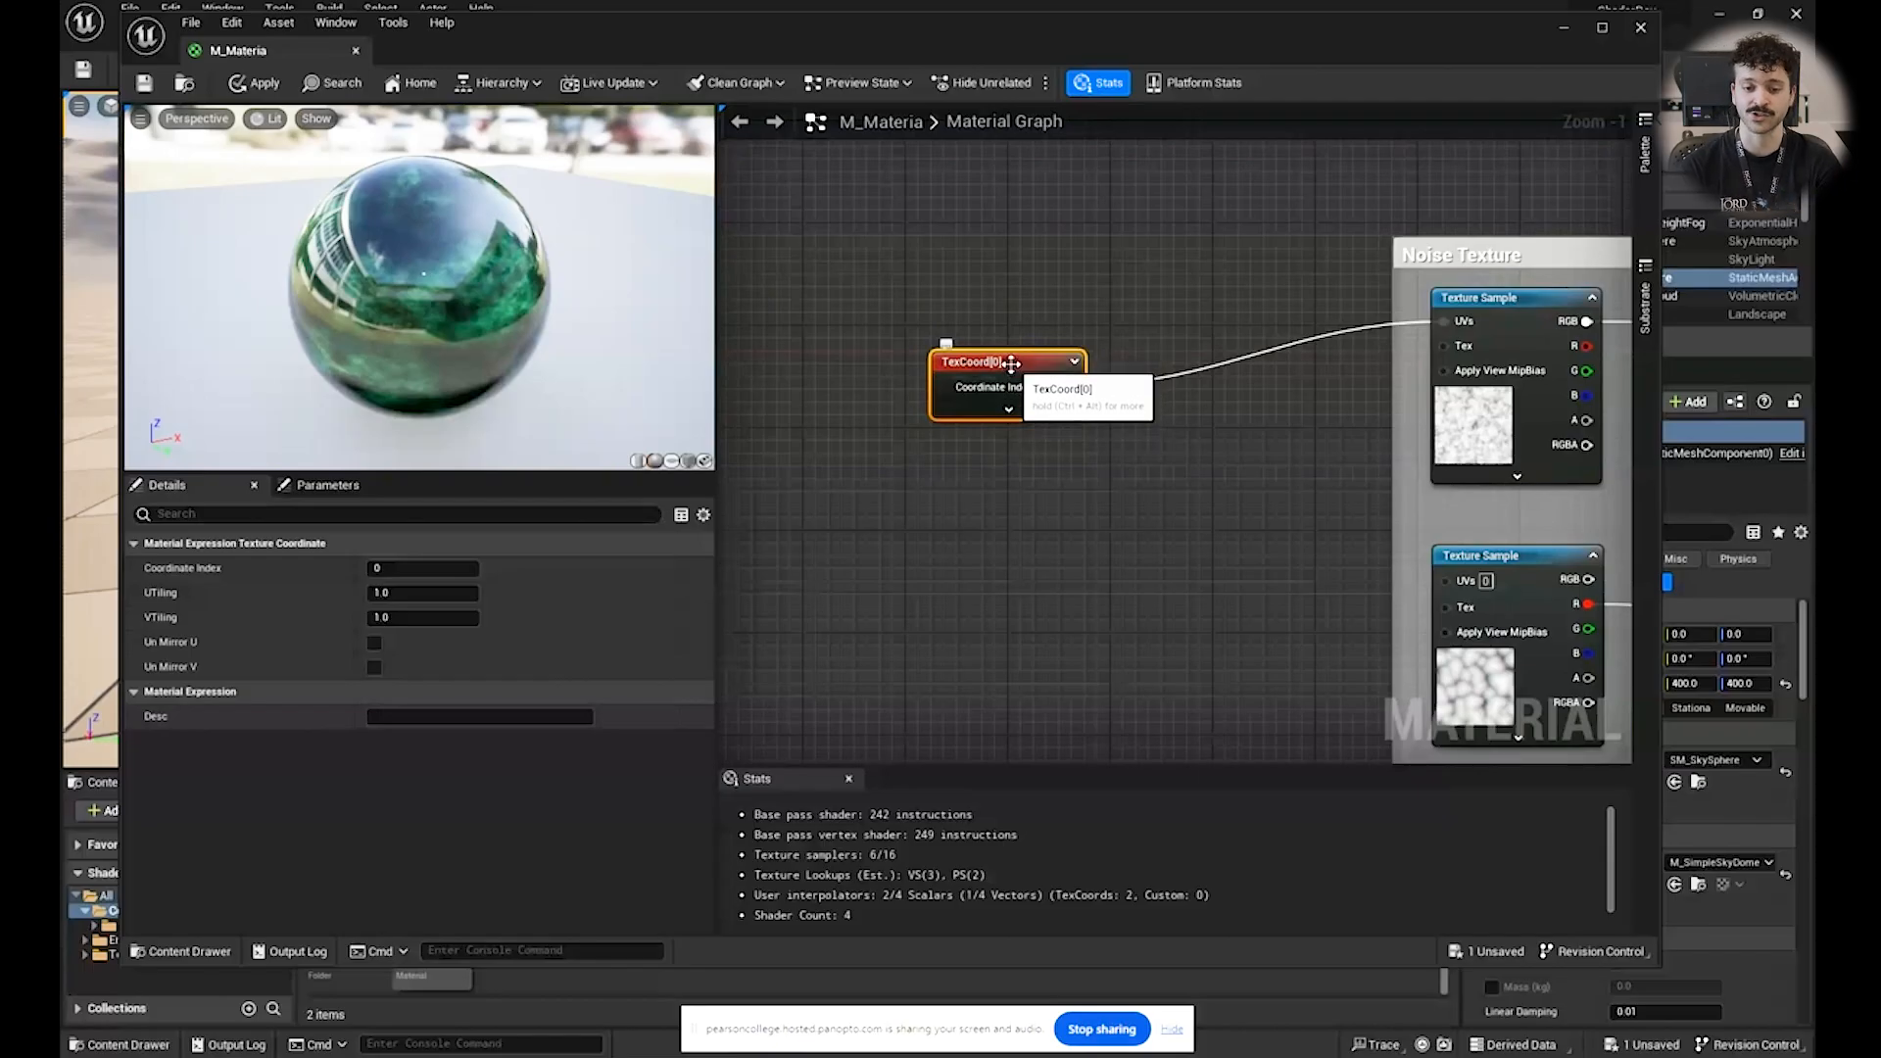
pyautogui.moveTo(982, 366); pyautogui.dragTo(906, 366)
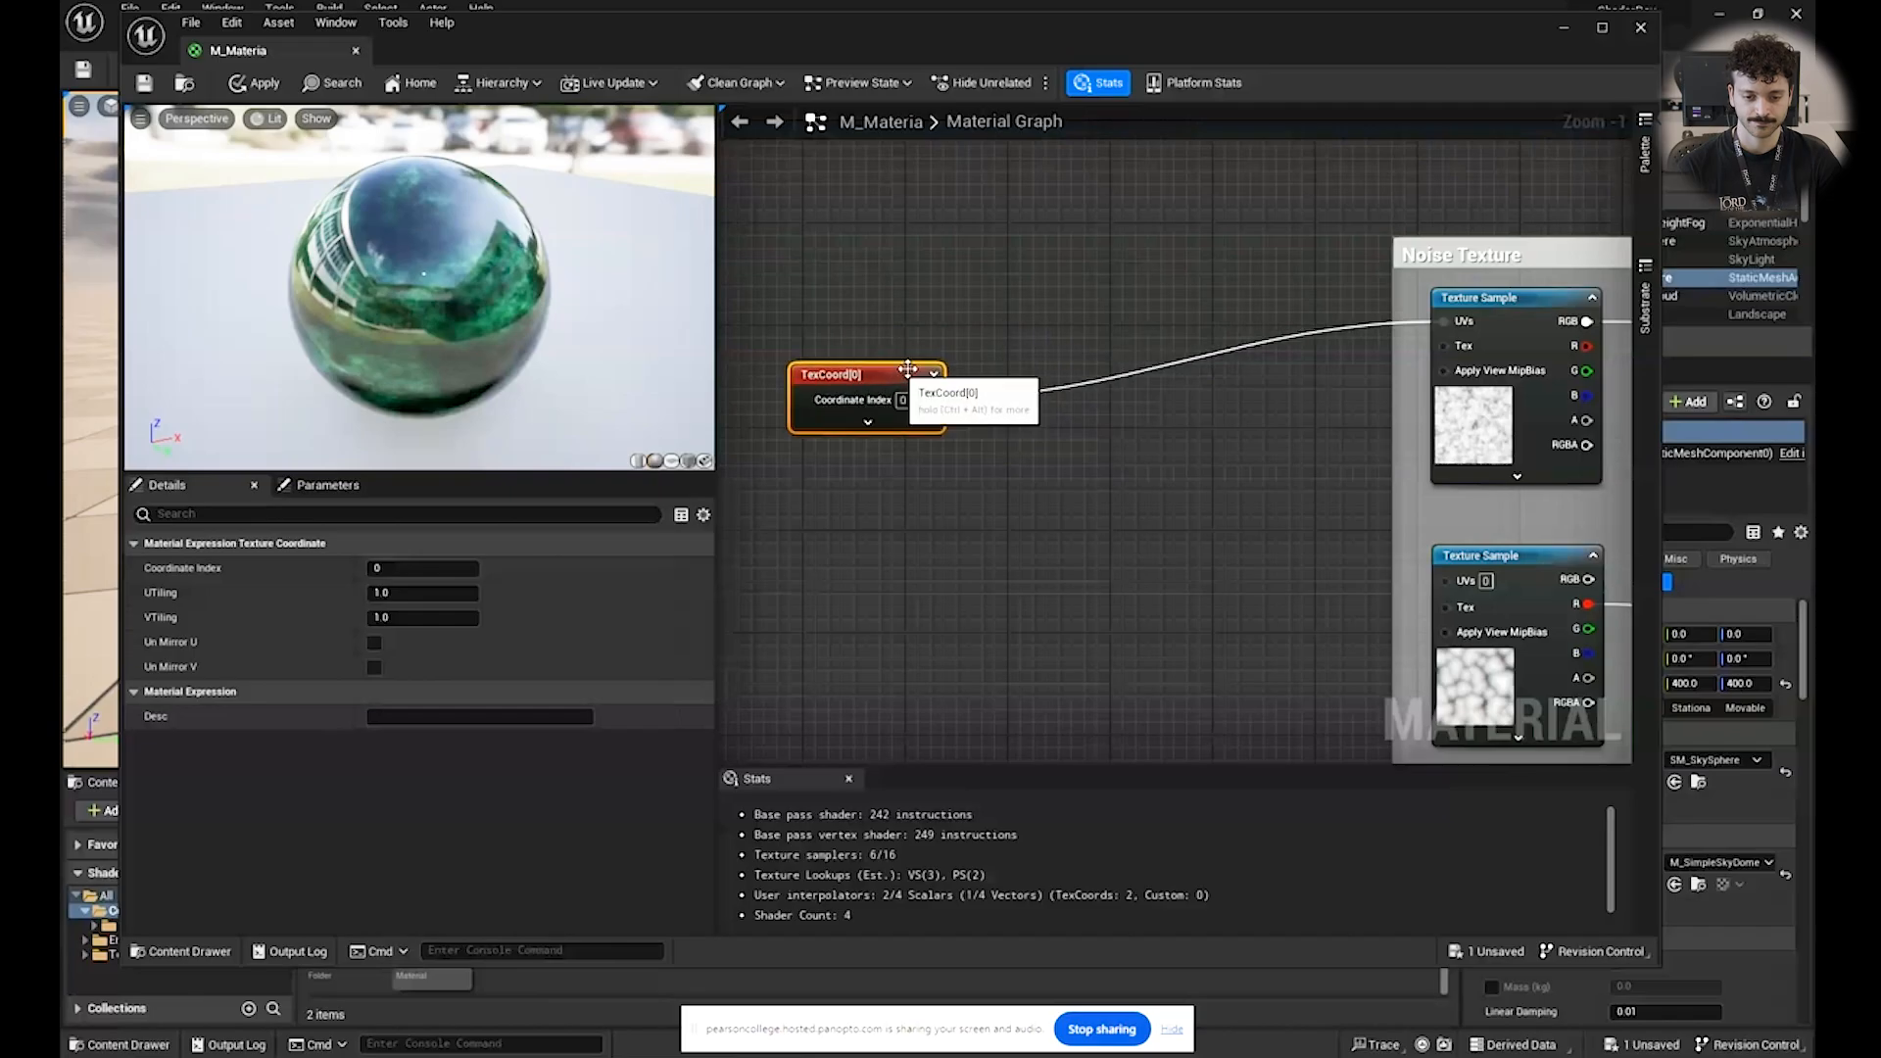
# Insert an Add node between TexCoord and the upper Texture Sample's UVs, feed a Time node into B, and check the preview sphere.
pyautogui.moveTo(1465, 324); pyautogui.dragTo(1049, 410)
pyautogui.write('add')
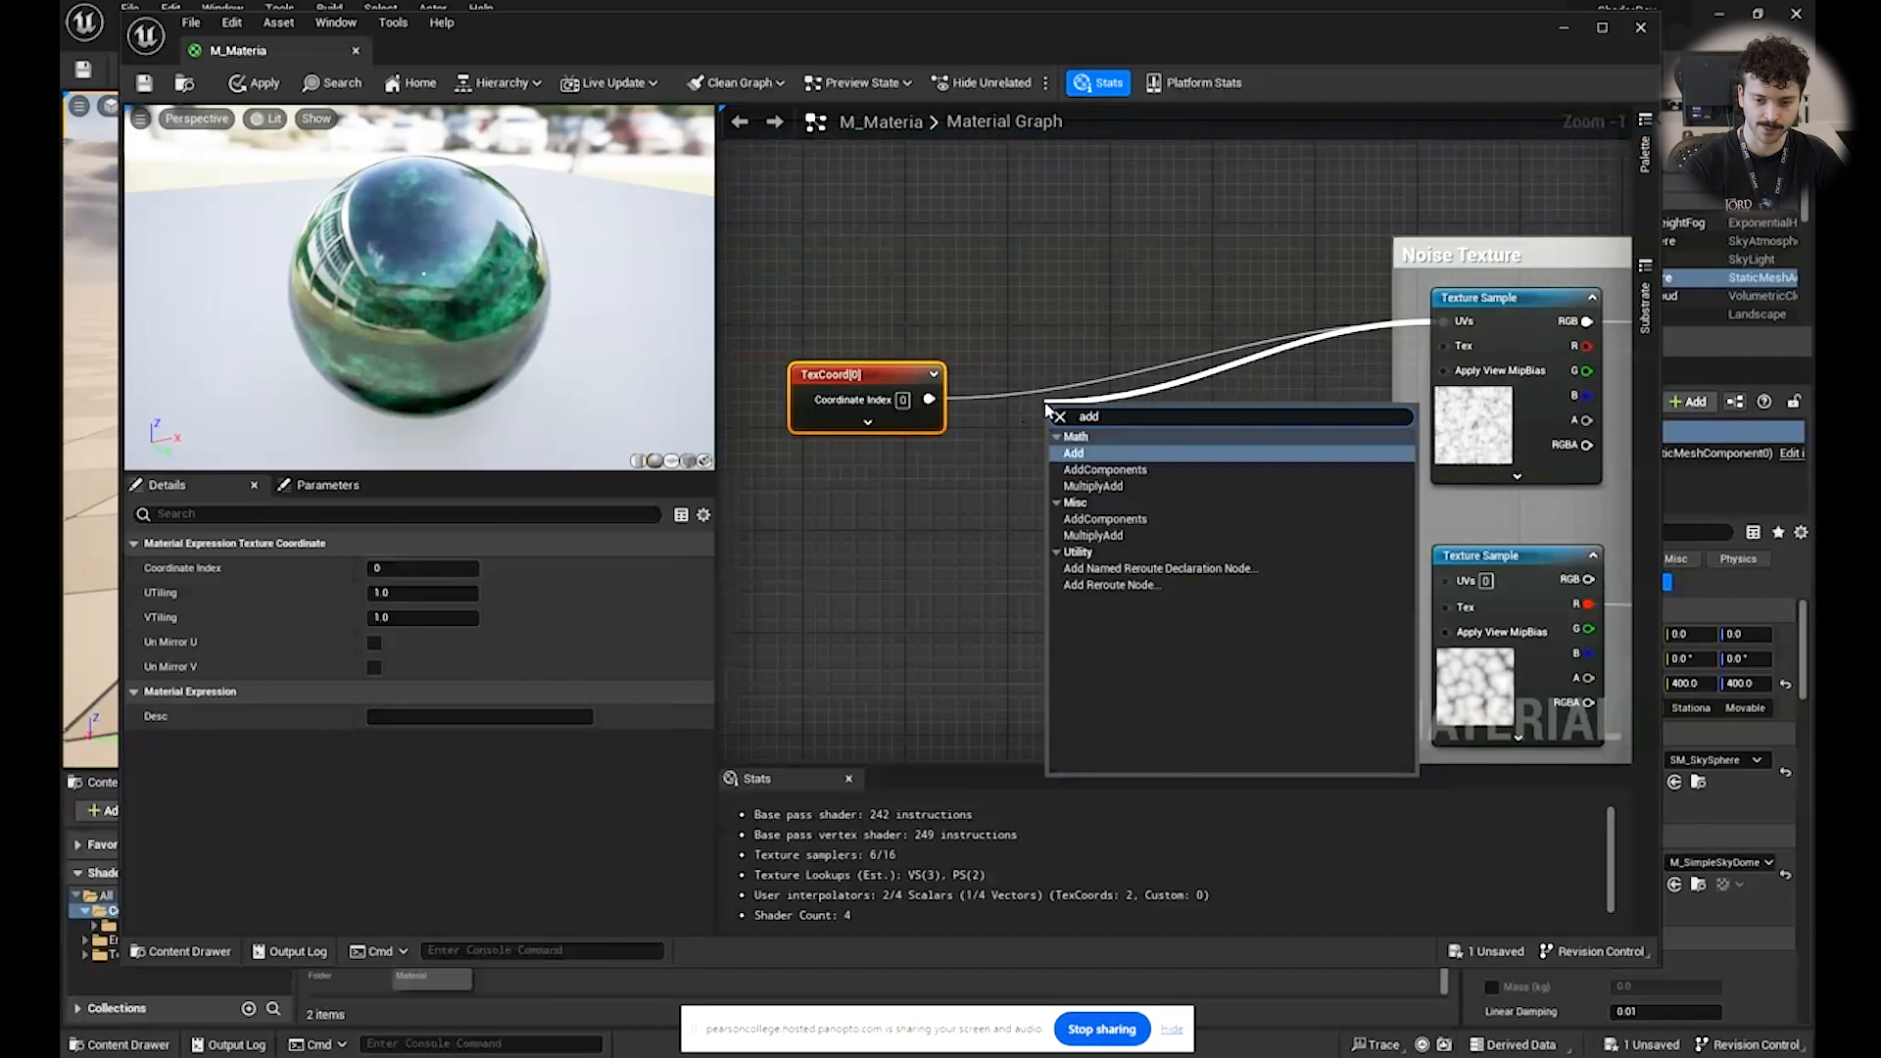
pyautogui.press('Return')
pyautogui.moveTo(1064, 464); pyautogui.dragTo(838, 588)
pyautogui.write('time')
pyautogui.press('Return')
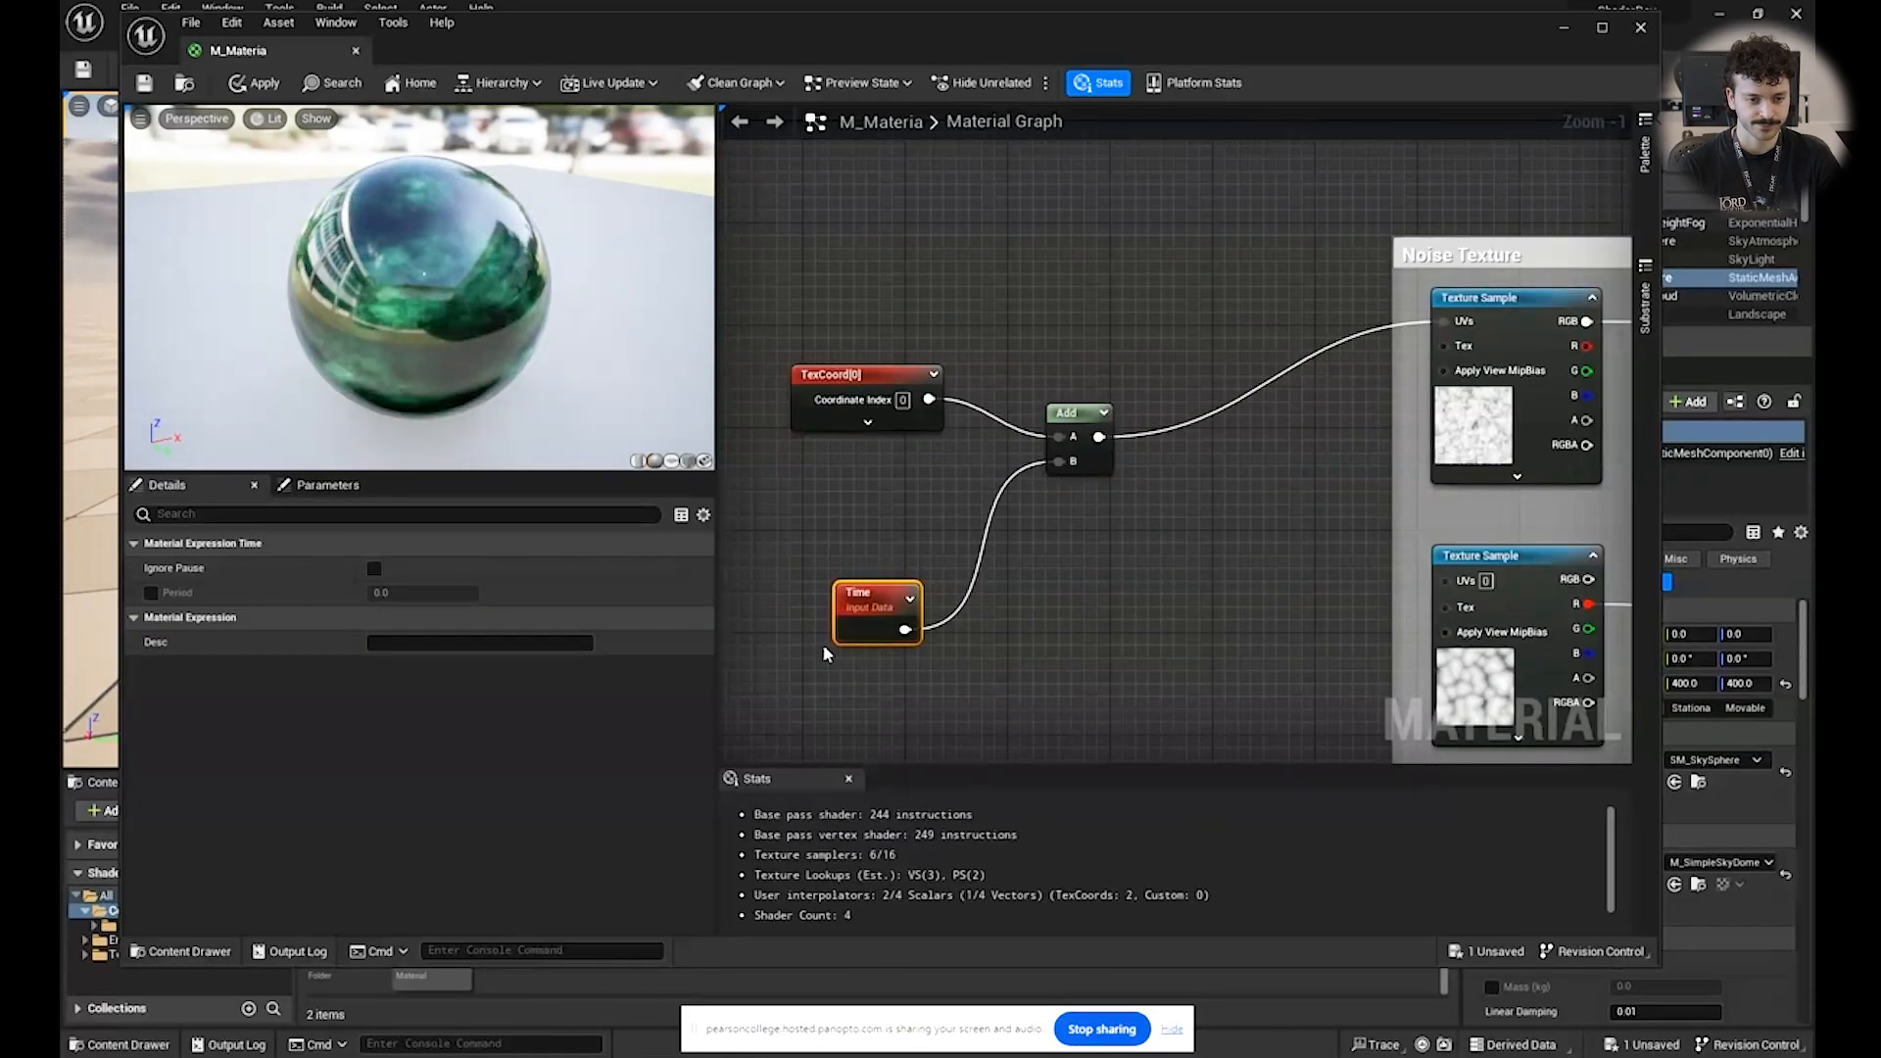
pyautogui.moveTo(296, 371); pyautogui.dragTo(513, 376)
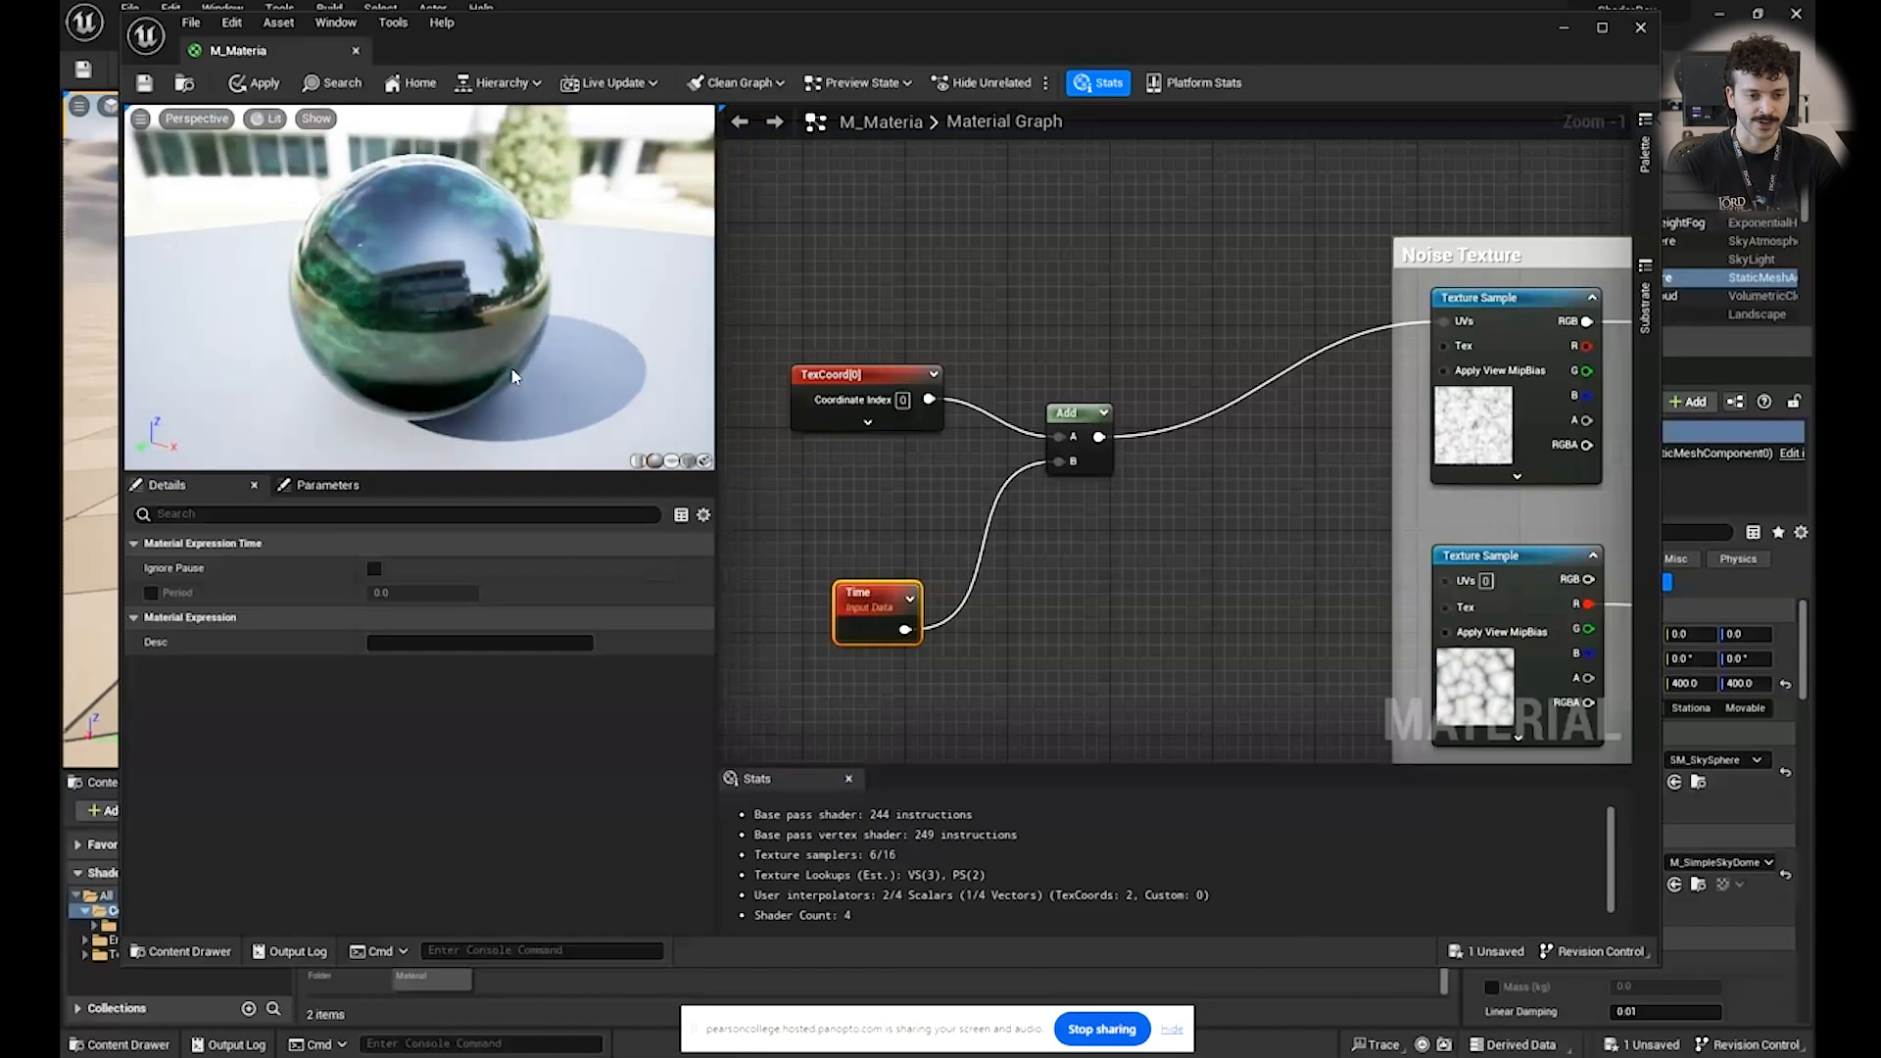
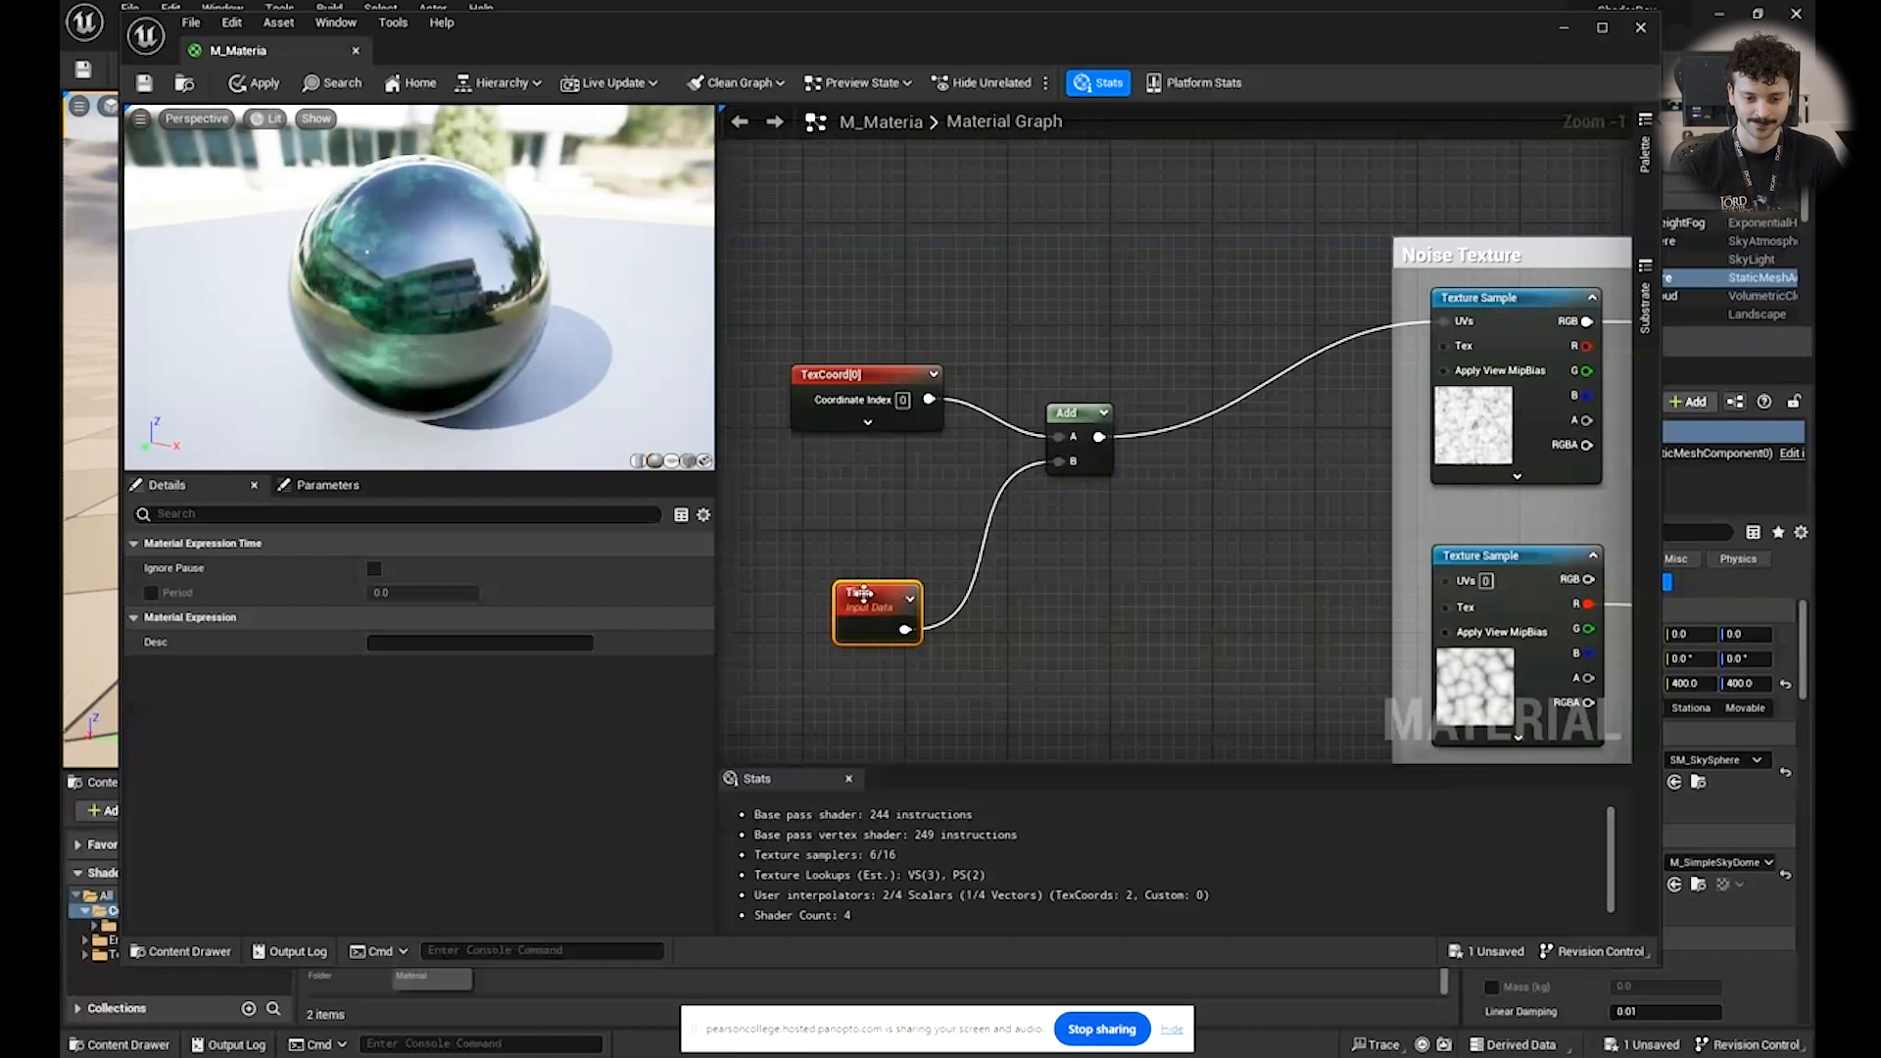
# Insert a Multiply node between Time and the Add node's B input, with its B value set to 0.1.
pyautogui.moveTo(867, 598); pyautogui.dragTo(835, 571)
pyautogui.moveTo(1069, 460); pyautogui.dragTo(990, 527)
pyautogui.write('mult')
pyautogui.press('Return')
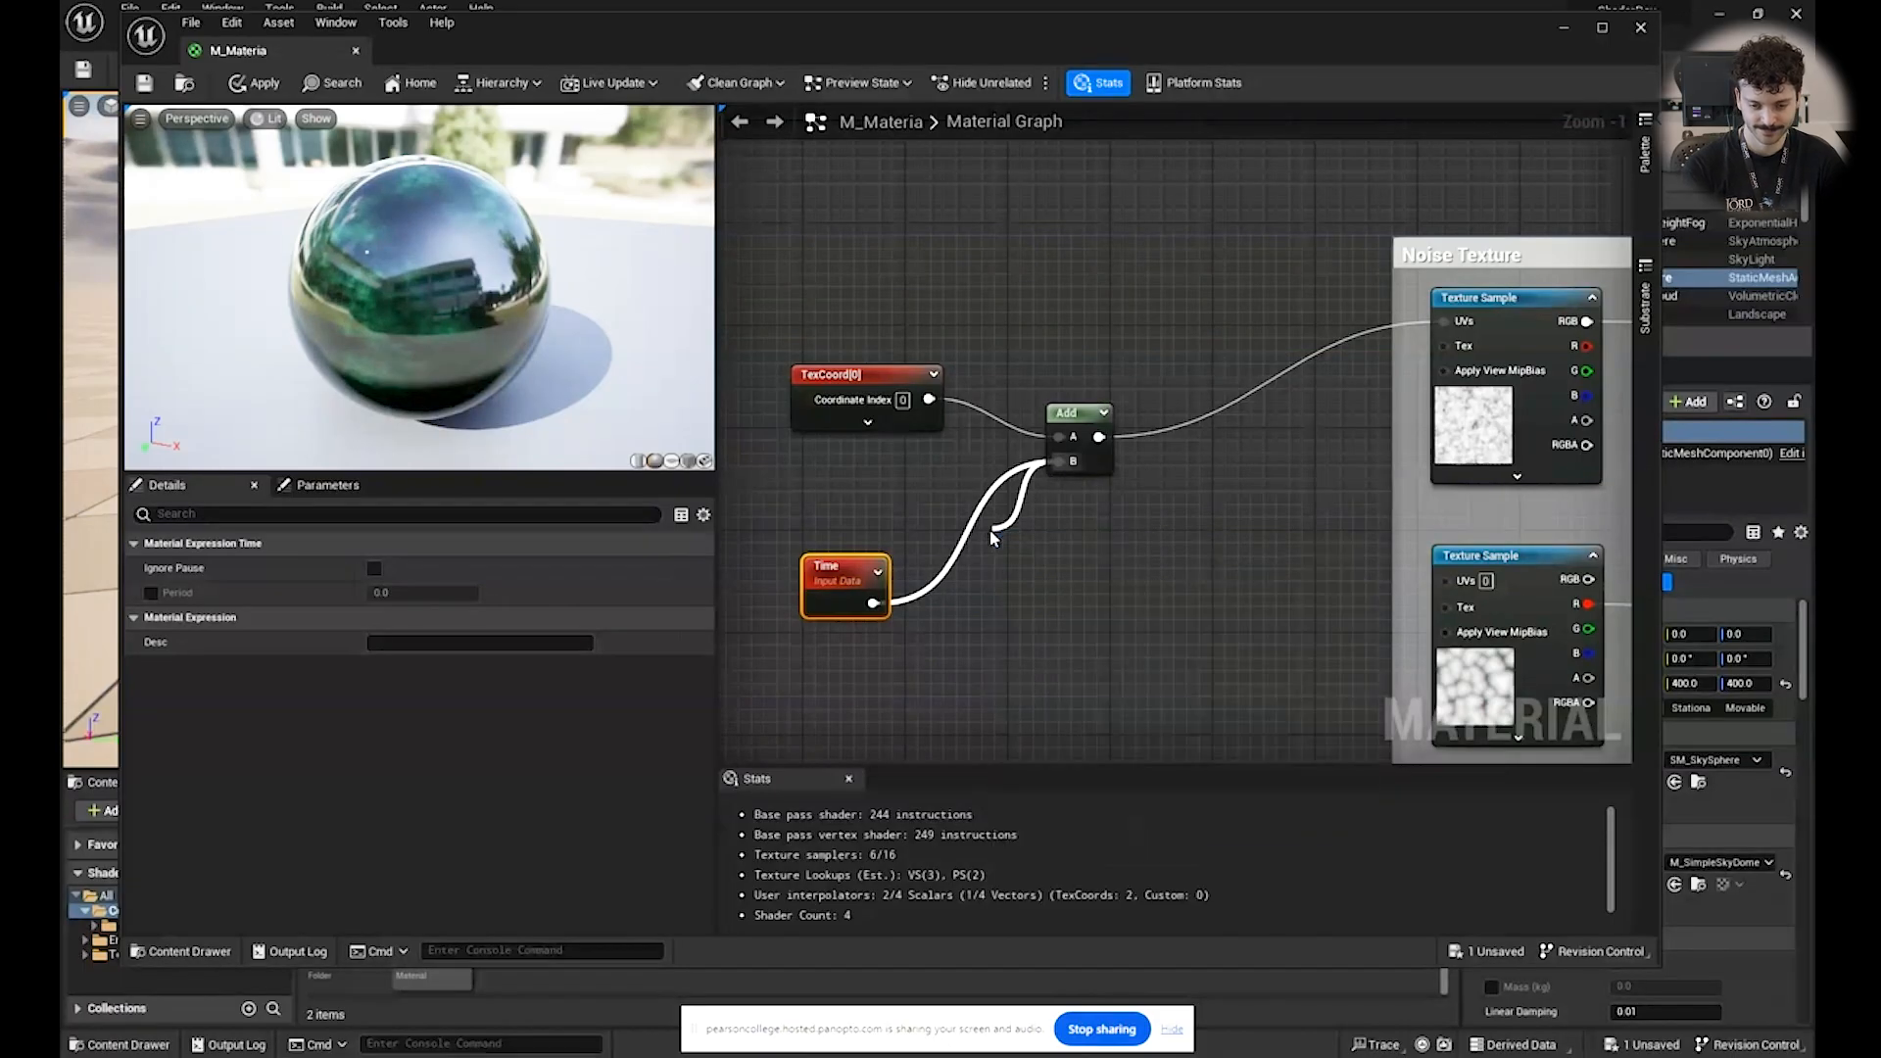
pyautogui.click(1035, 592)
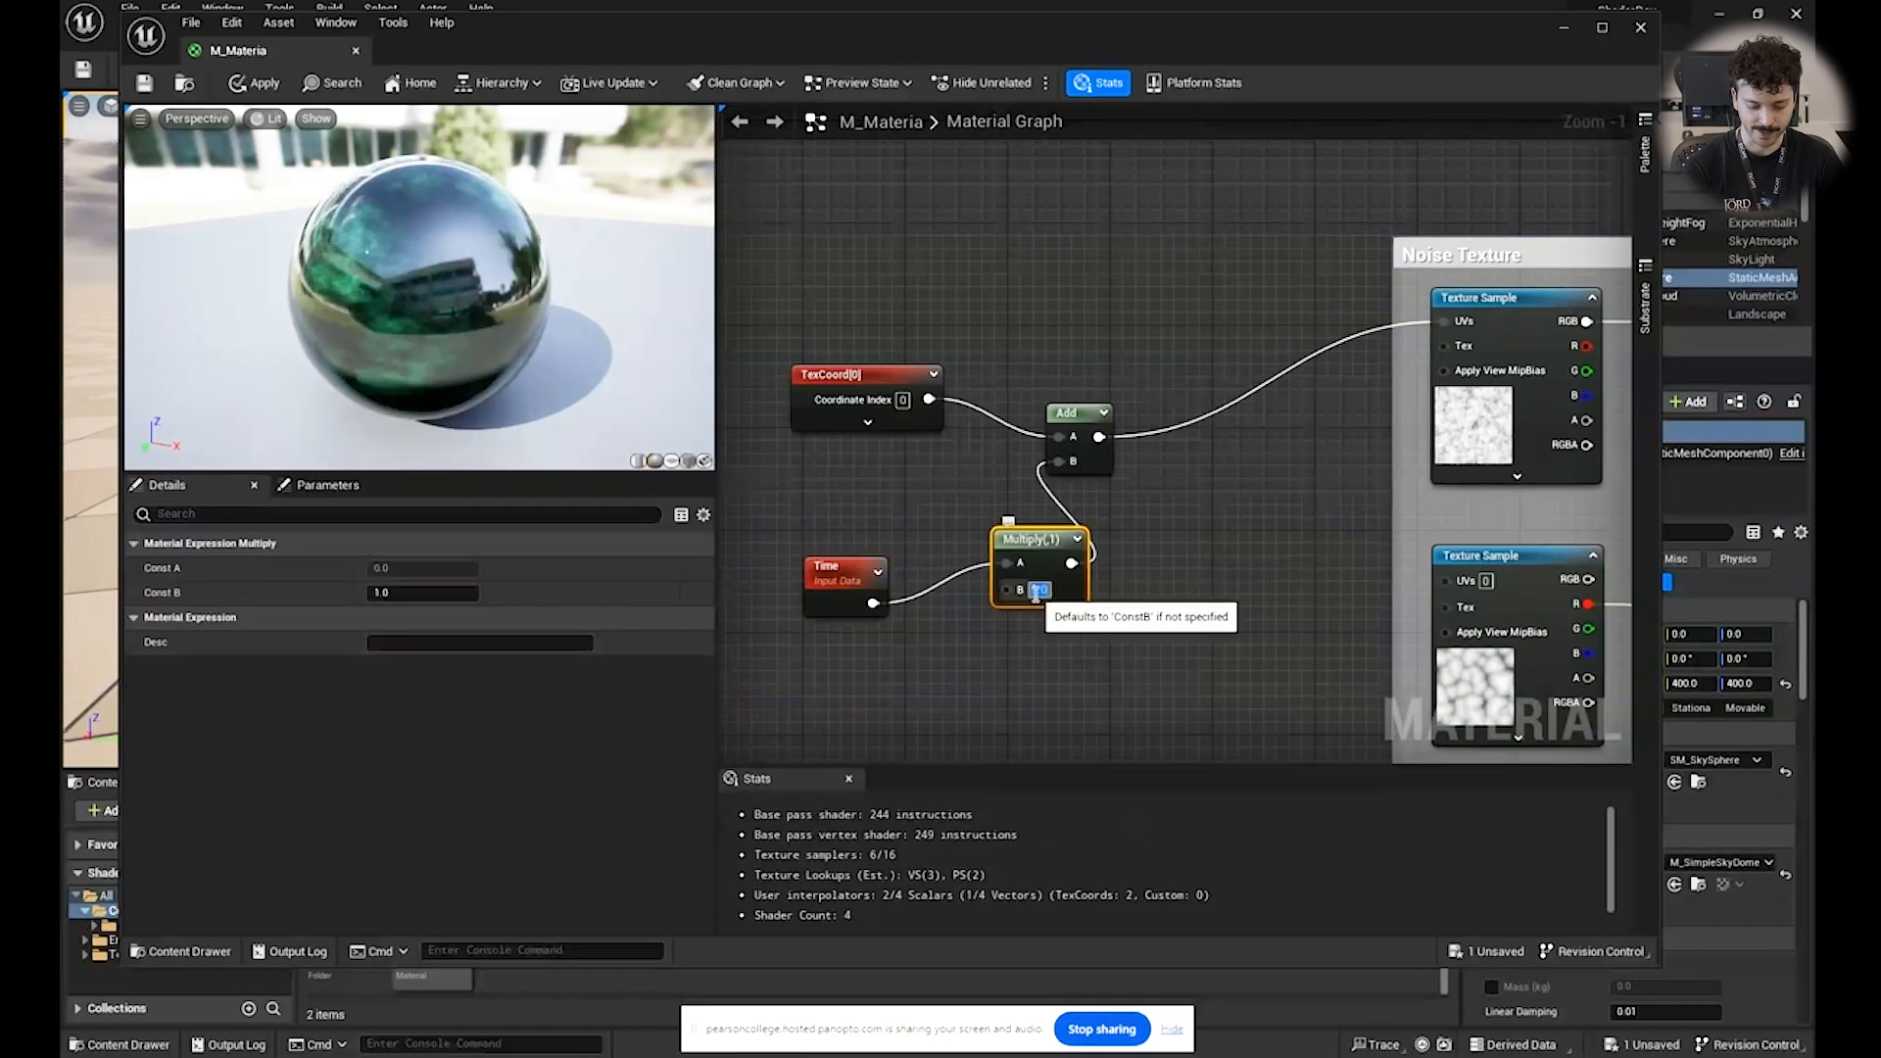
pyautogui.write('0.1')
pyautogui.press('Return')
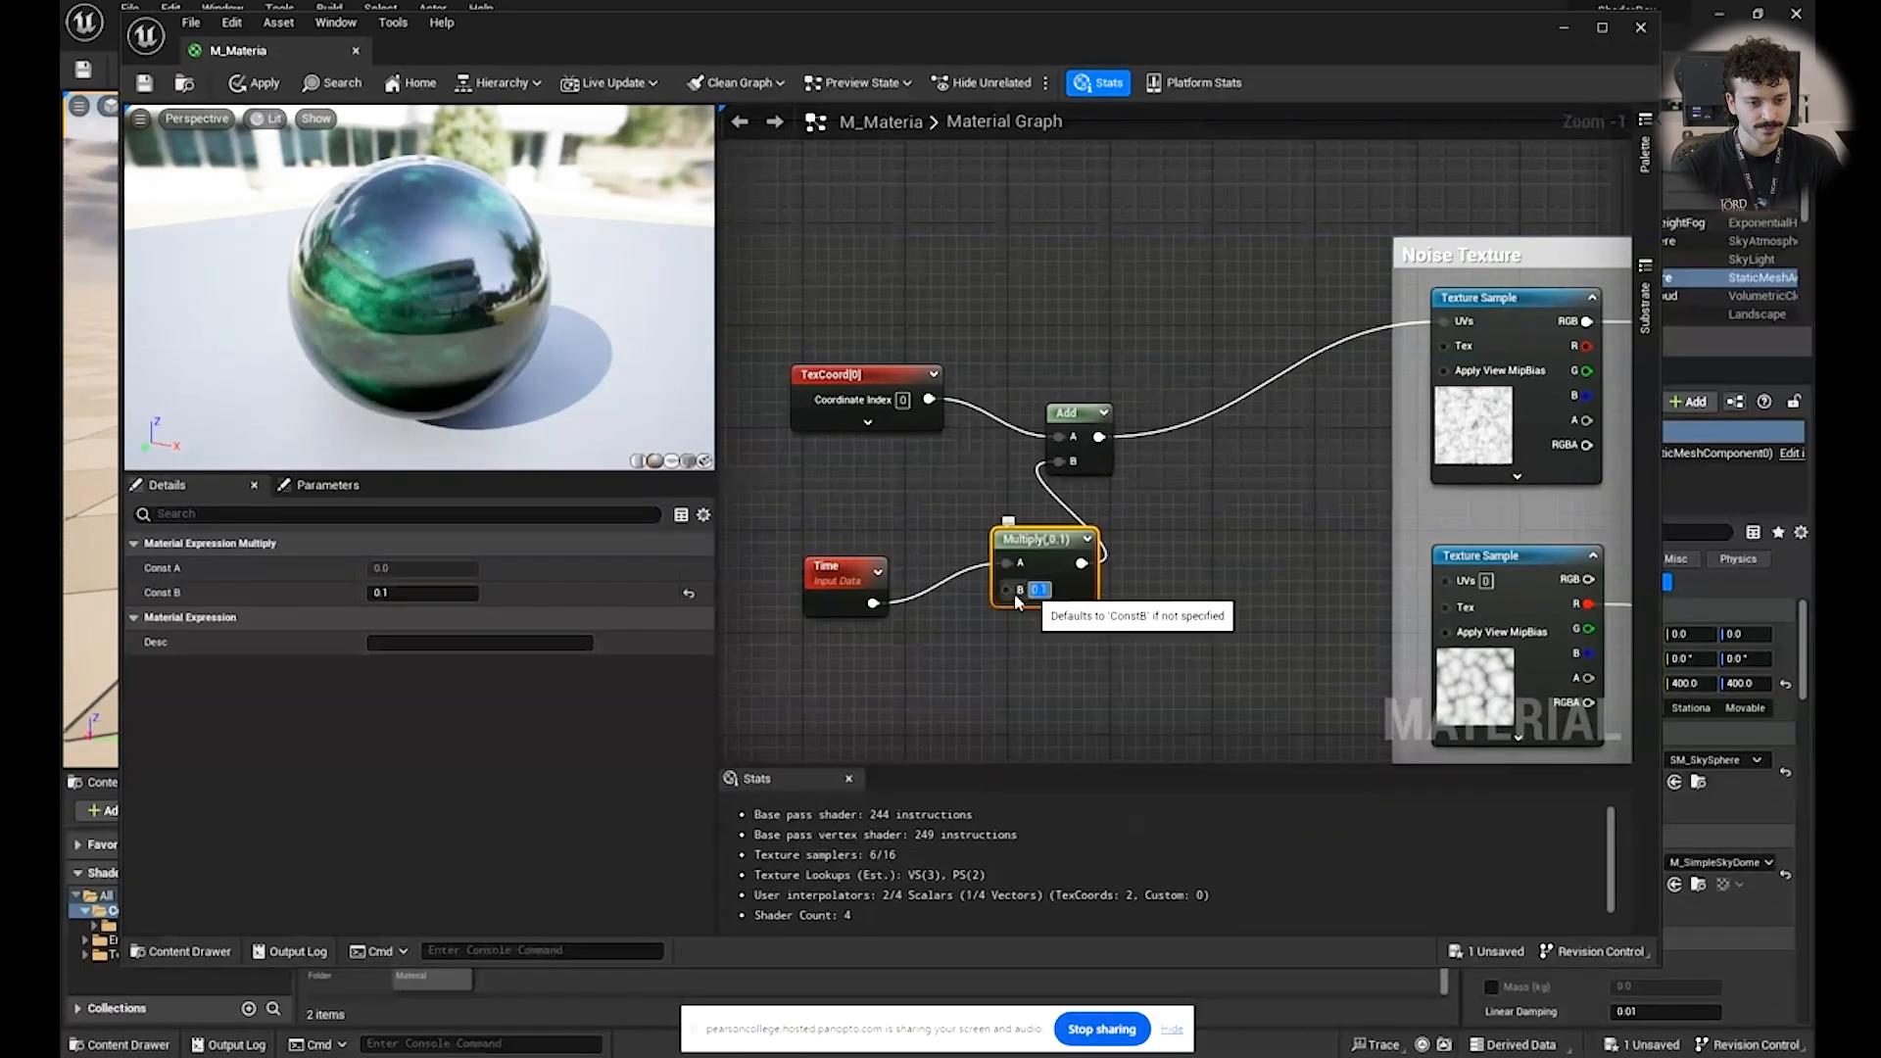
pyautogui.moveTo(1018, 572); pyautogui.dragTo(995, 574)
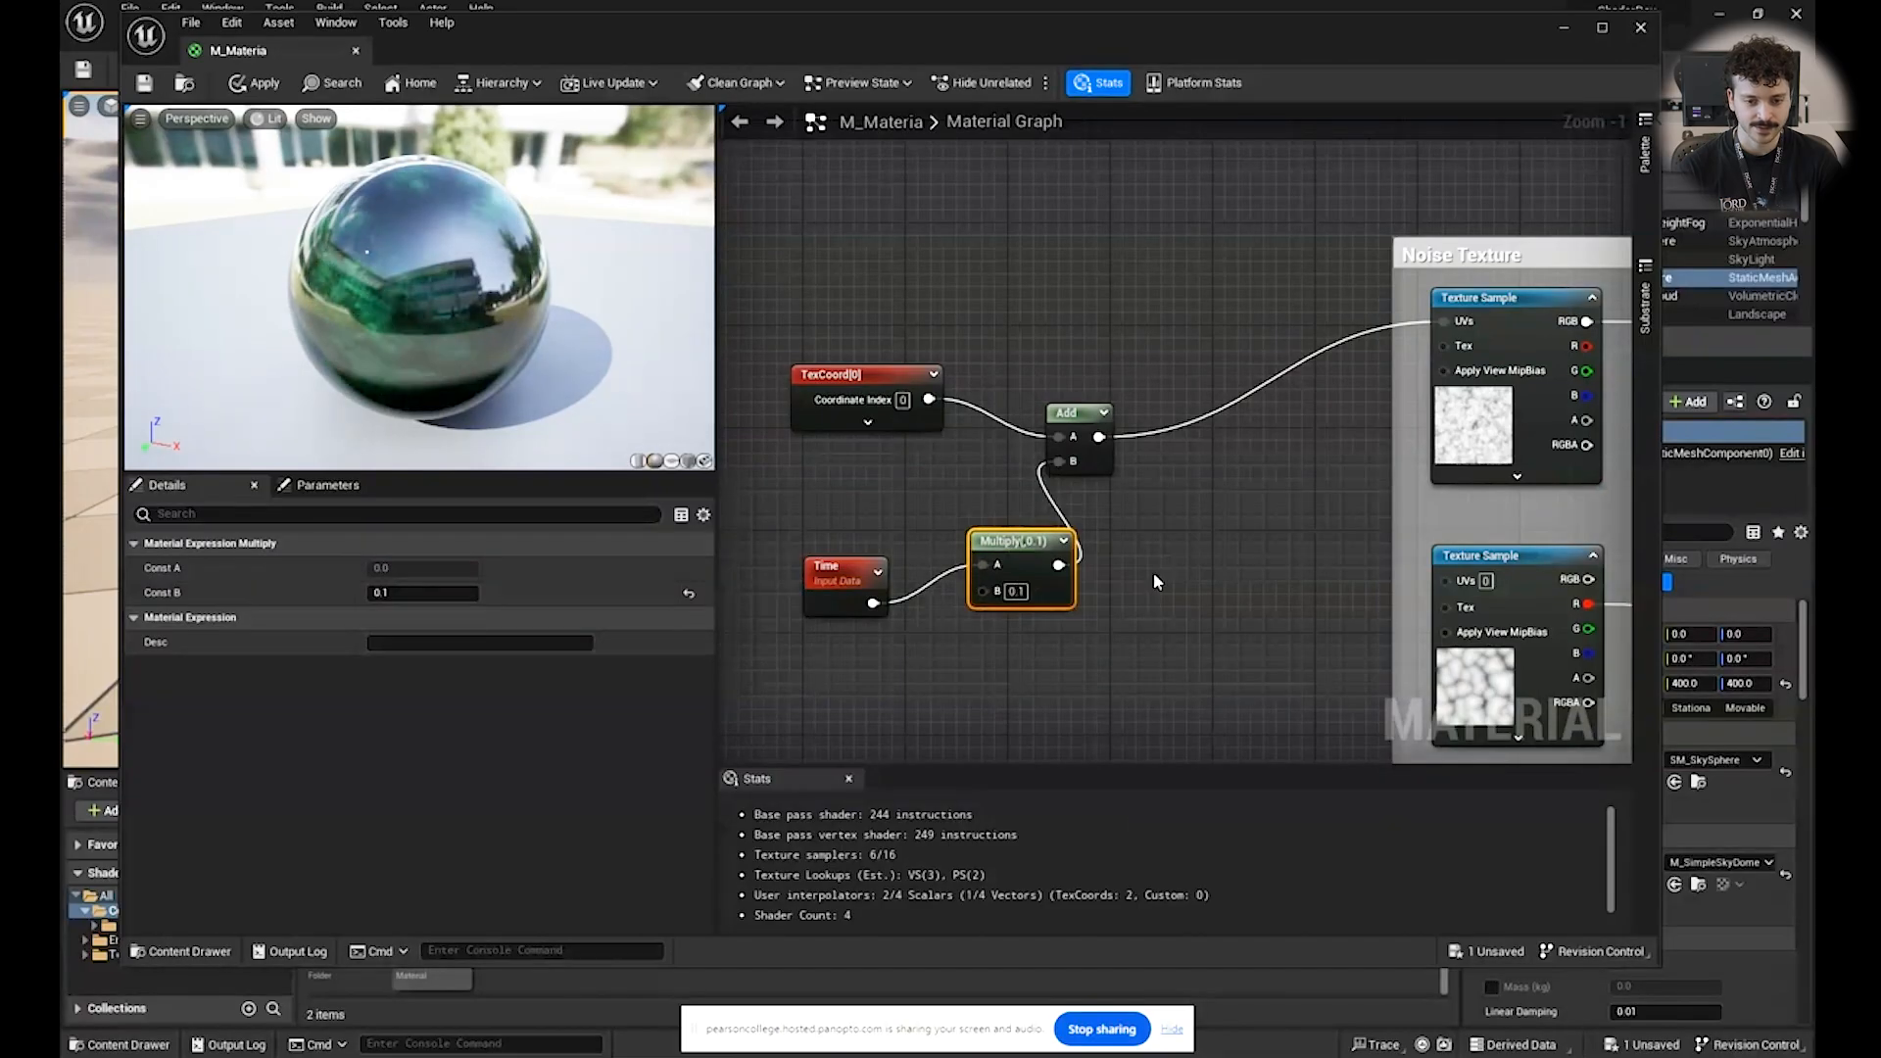
# Set the Multiply node's B value to 0.01 and save the material.
pyautogui.click(1016, 592)
pyautogui.write('0.01')
pyautogui.press('Return')
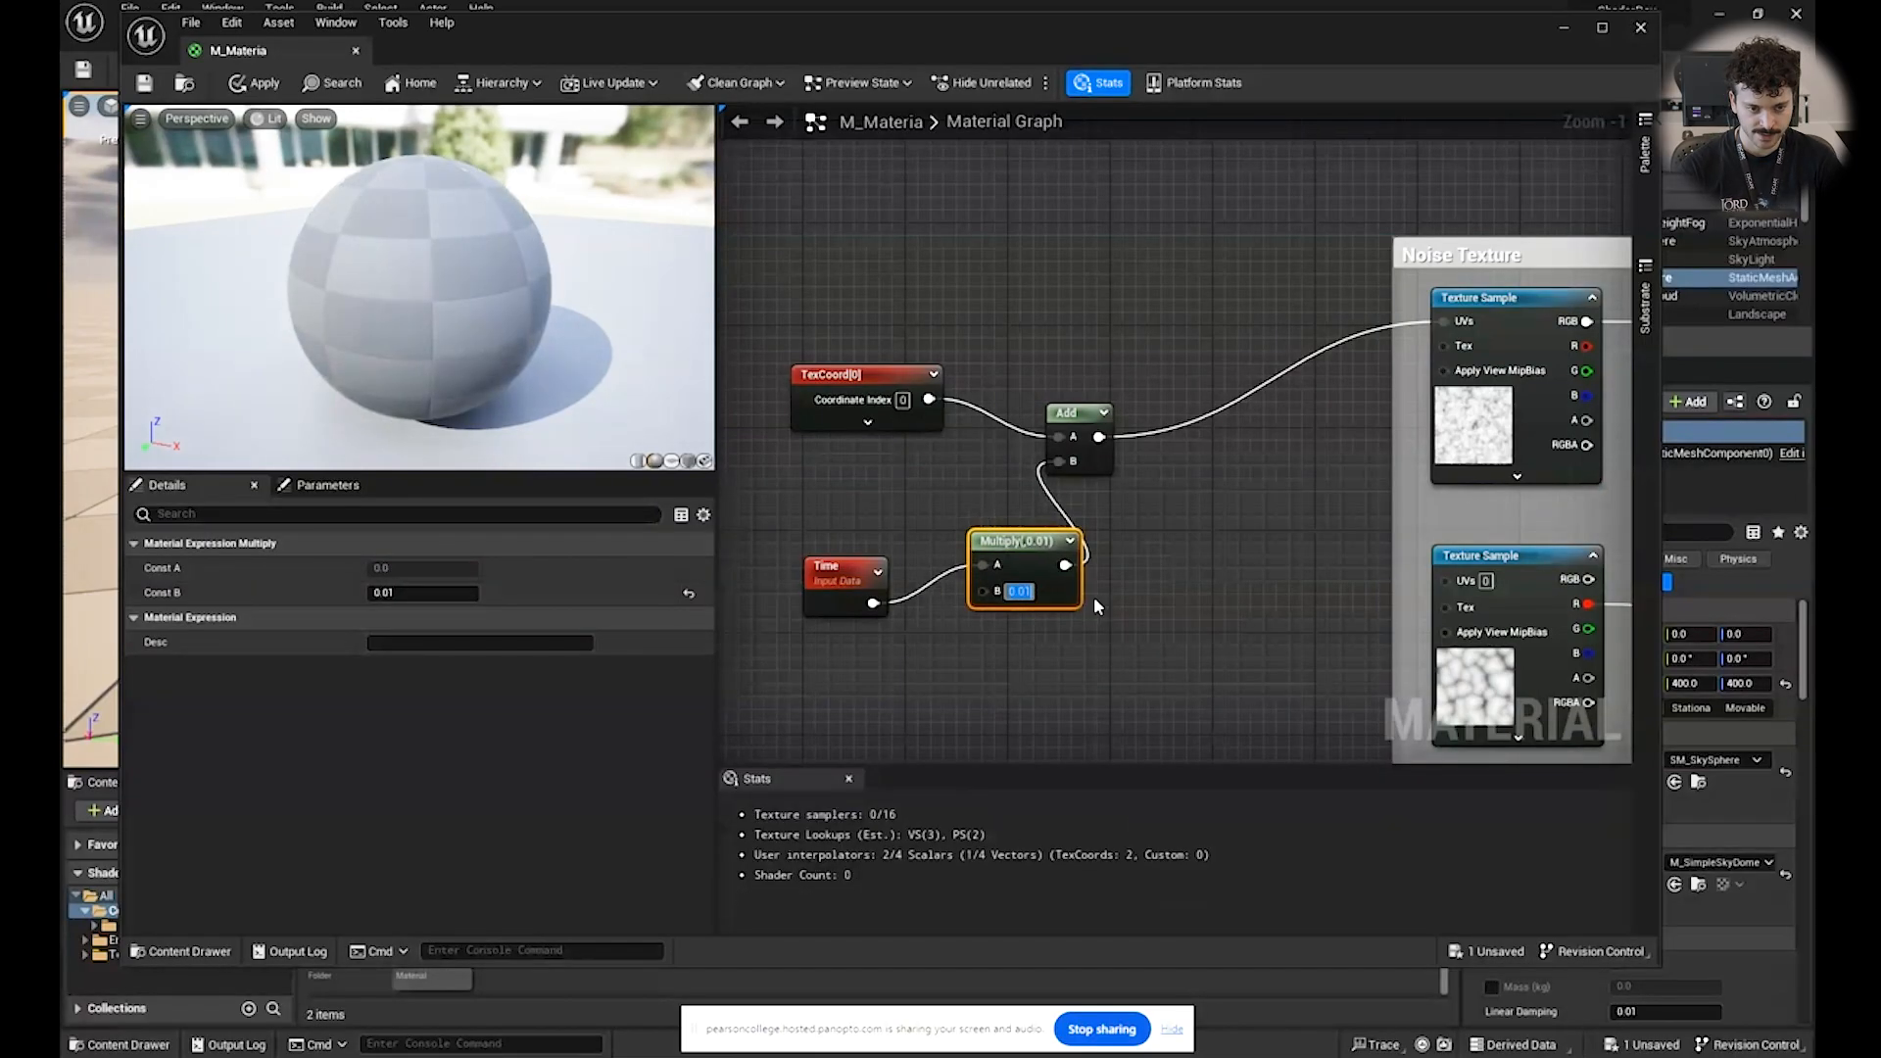
pyautogui.click(1094, 599)
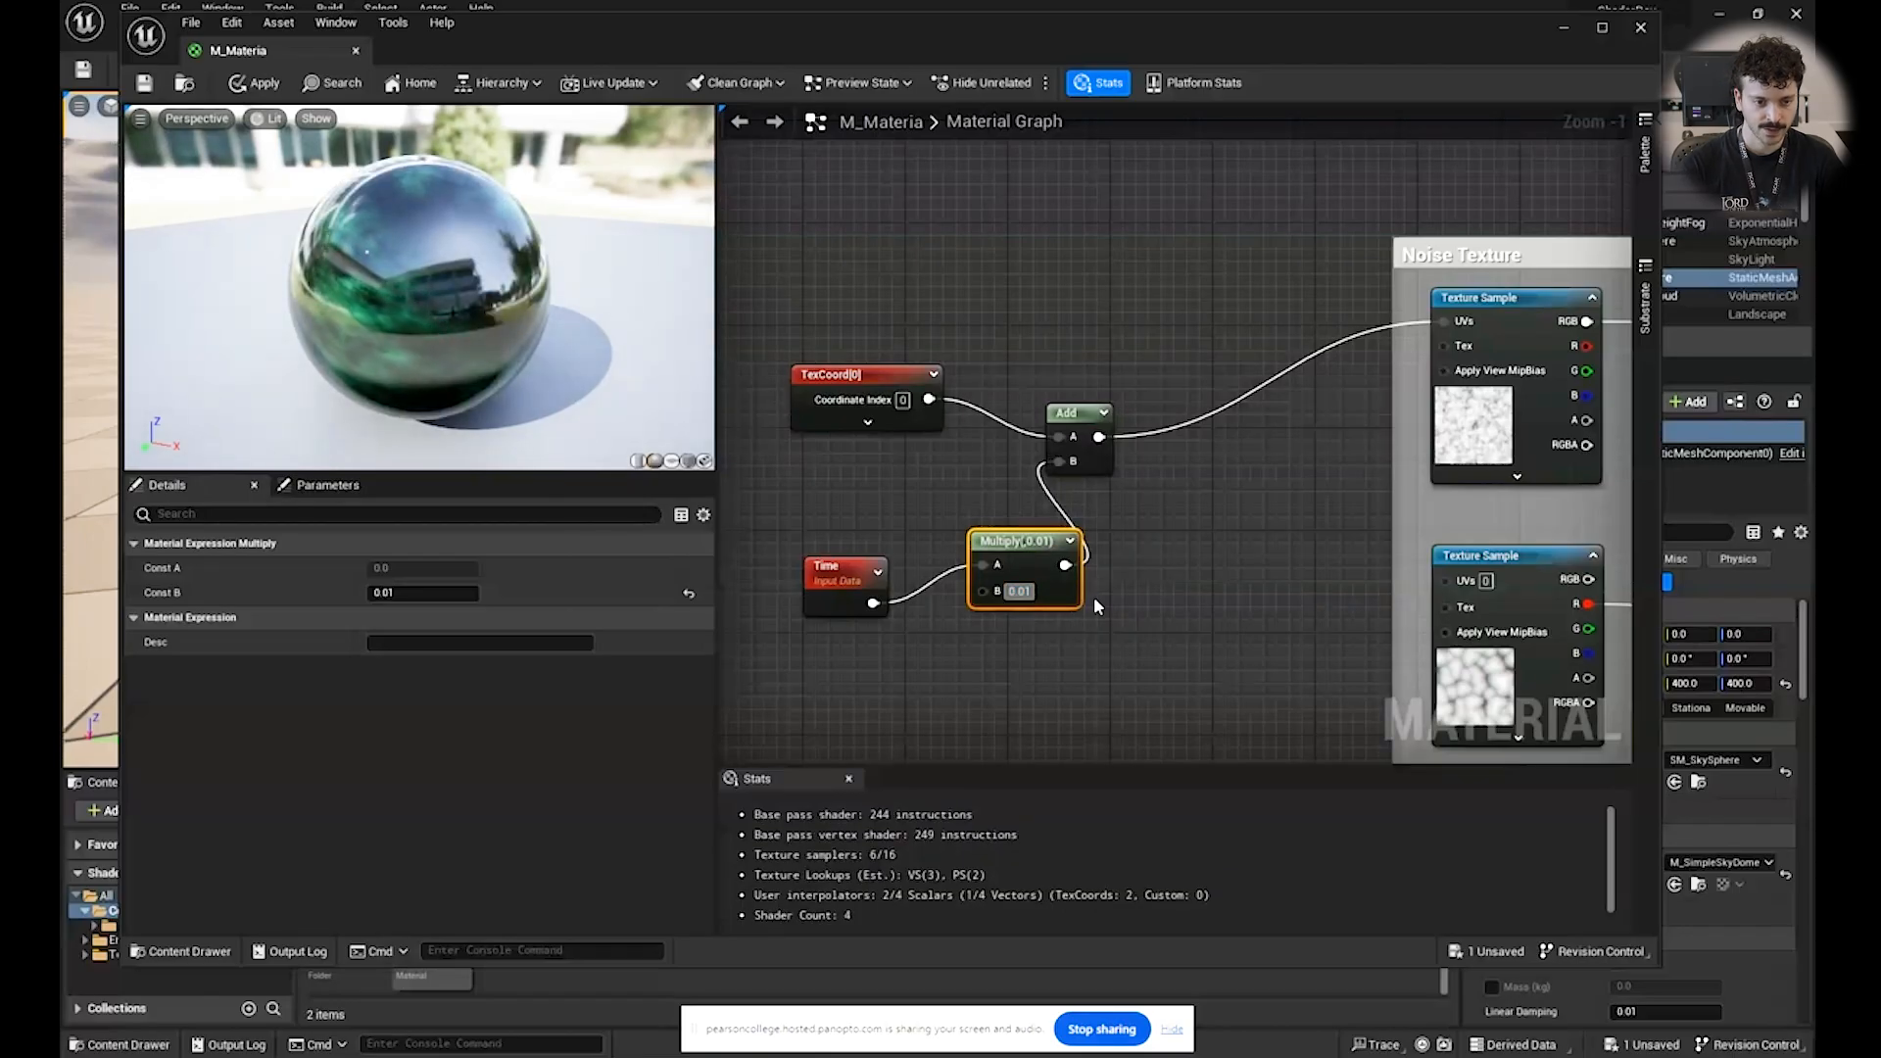
pyautogui.click(147, 83)
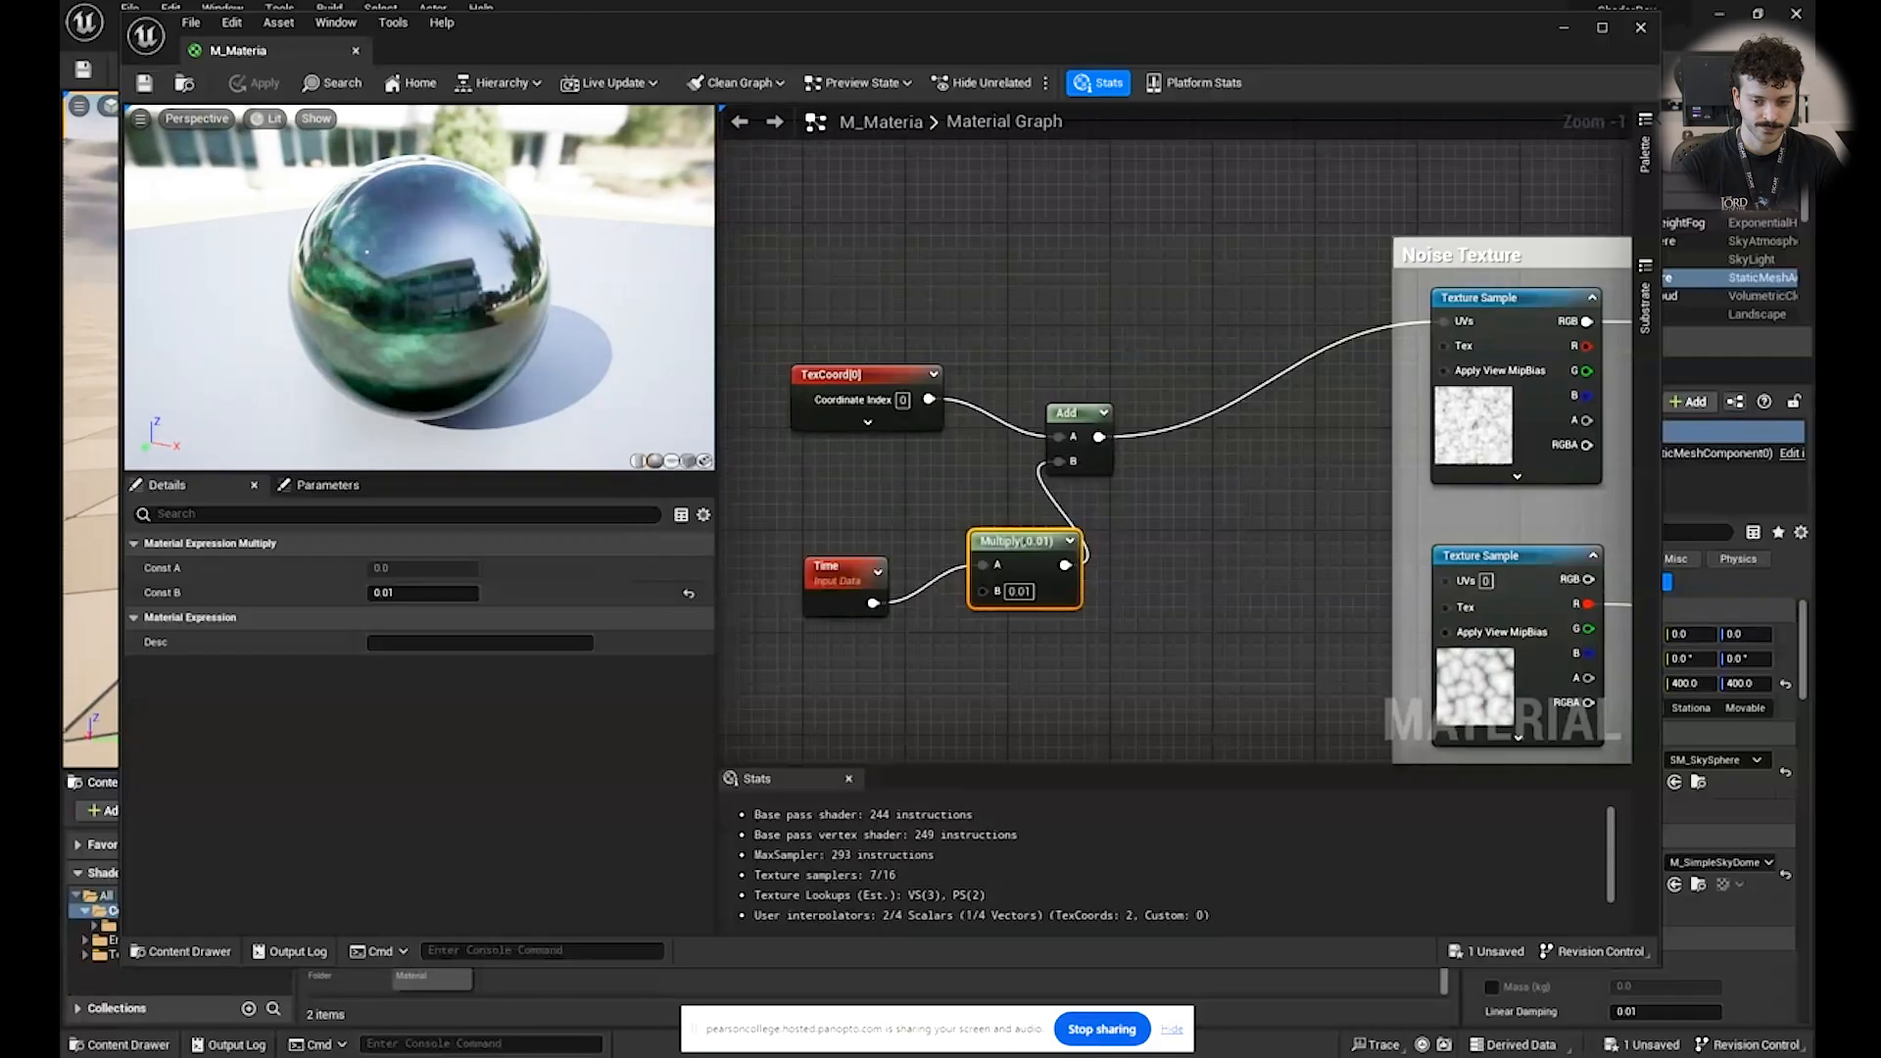
# Move the Time node farther from the Multiply node, and duplicate the Add and Multiply nodes together.
pyautogui.moveTo(1132, 329); pyautogui.dragTo(1243, 201, button='right')
pyautogui.moveTo(929, 440); pyautogui.dragTo(866, 416)
pyautogui.moveTo(1325, 567); pyautogui.dragTo(1121, 245)
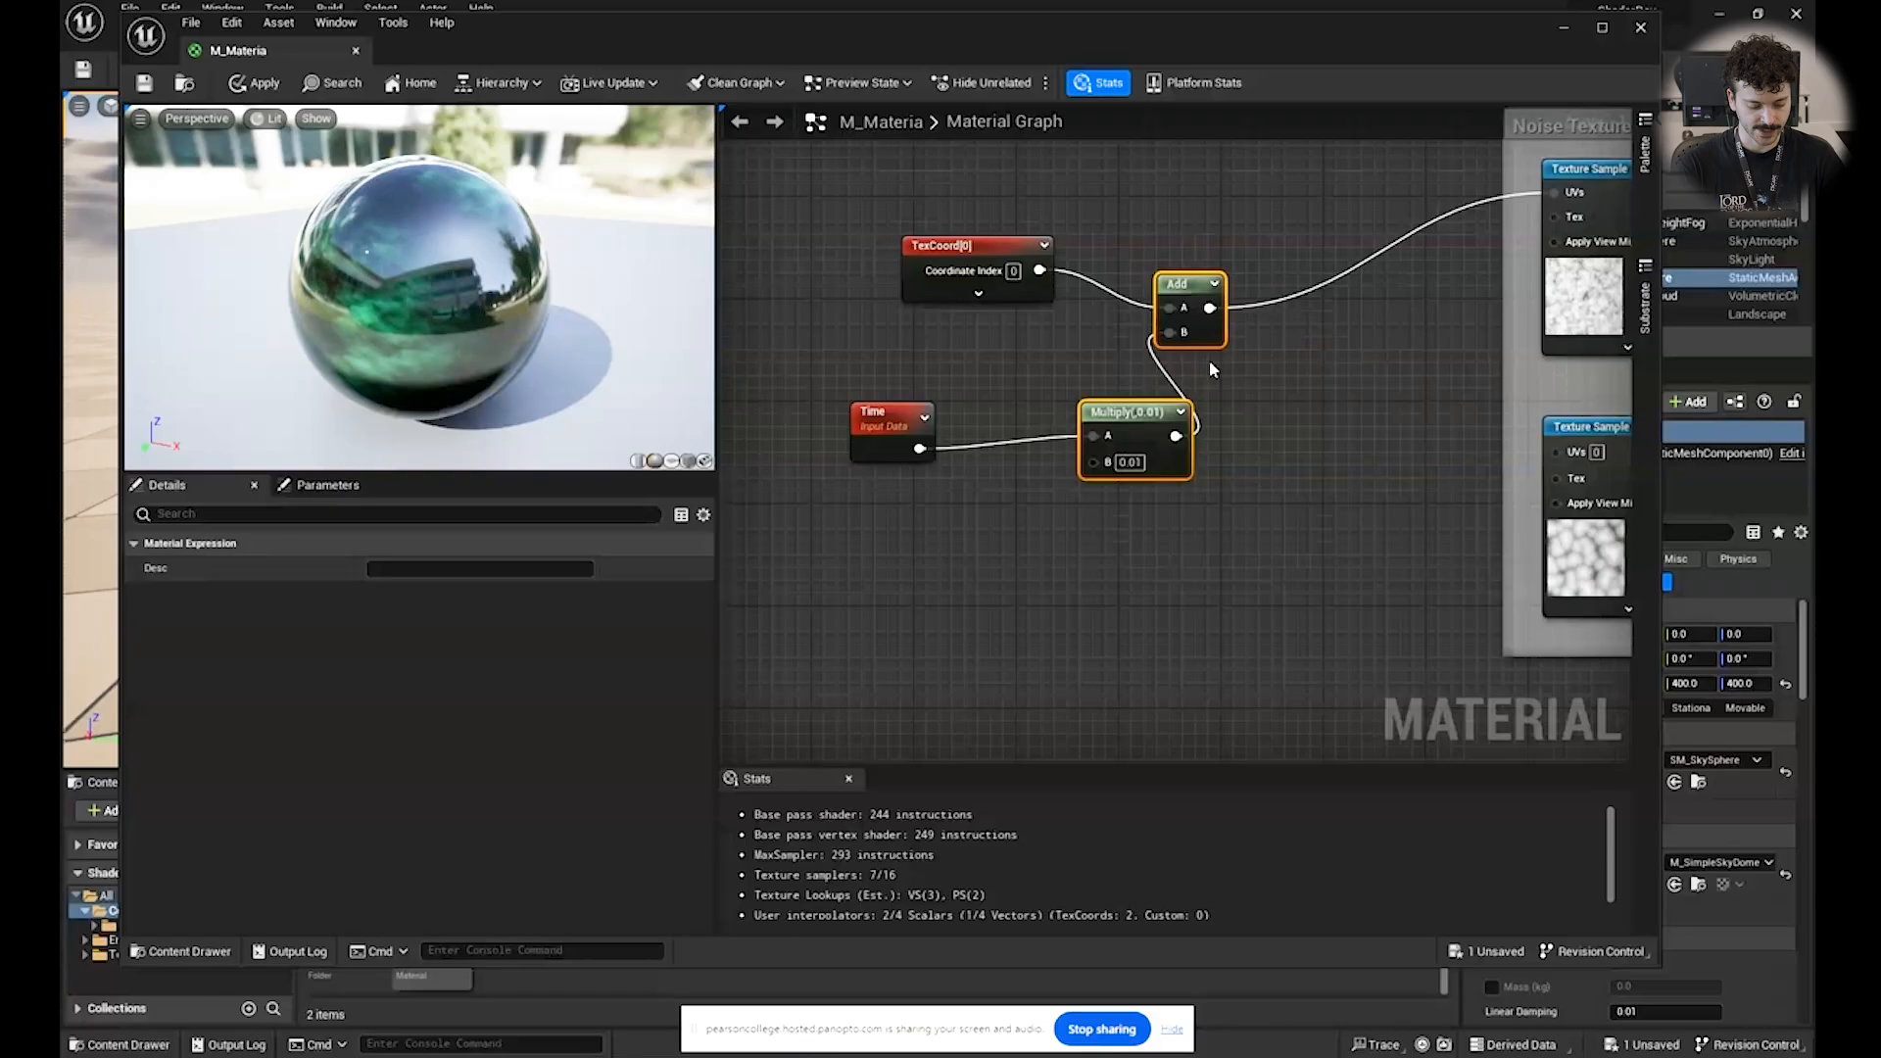
pyautogui.hotkey('ctrl', 'd')
# Connect the duplicated Add node to the lower Texture Sample's UVs and TexCoord, and the duplicated Multiply node to Time.
pyautogui.moveTo(1356, 357); pyautogui.dragTo(1558, 452)
pyautogui.click(1414, 389)
pyautogui.moveTo(1428, 393); pyautogui.dragTo(1312, 507, button='right')
pyautogui.moveTo(1141, 590); pyautogui.dragTo(921, 384)
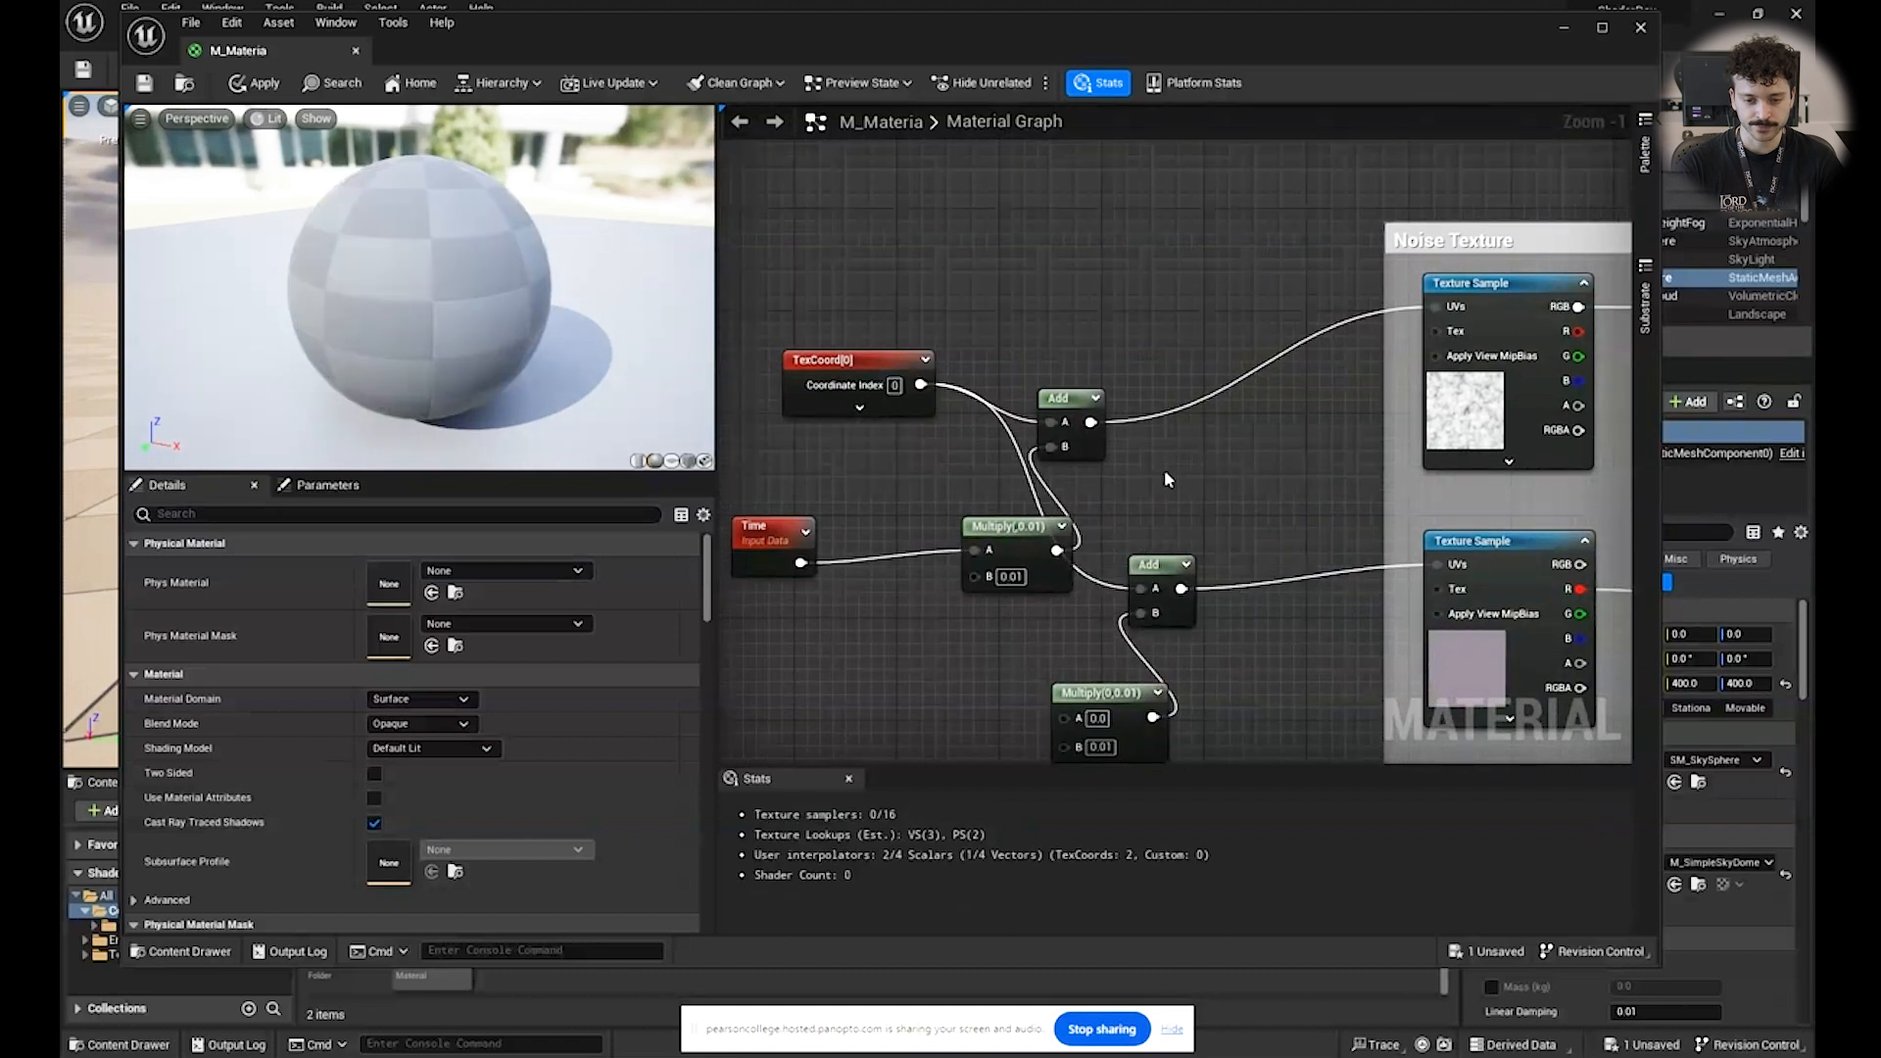
pyautogui.moveTo(1024, 555); pyautogui.dragTo(1110, 419, button='right')
pyautogui.moveTo(1110, 418); pyautogui.dragTo(1084, 393)
pyautogui.moveTo(1176, 562); pyautogui.dragTo(887, 427)
# Set the duplicated Multiply node's B value to -0.1 and save the material.
pyautogui.click(1109, 593)
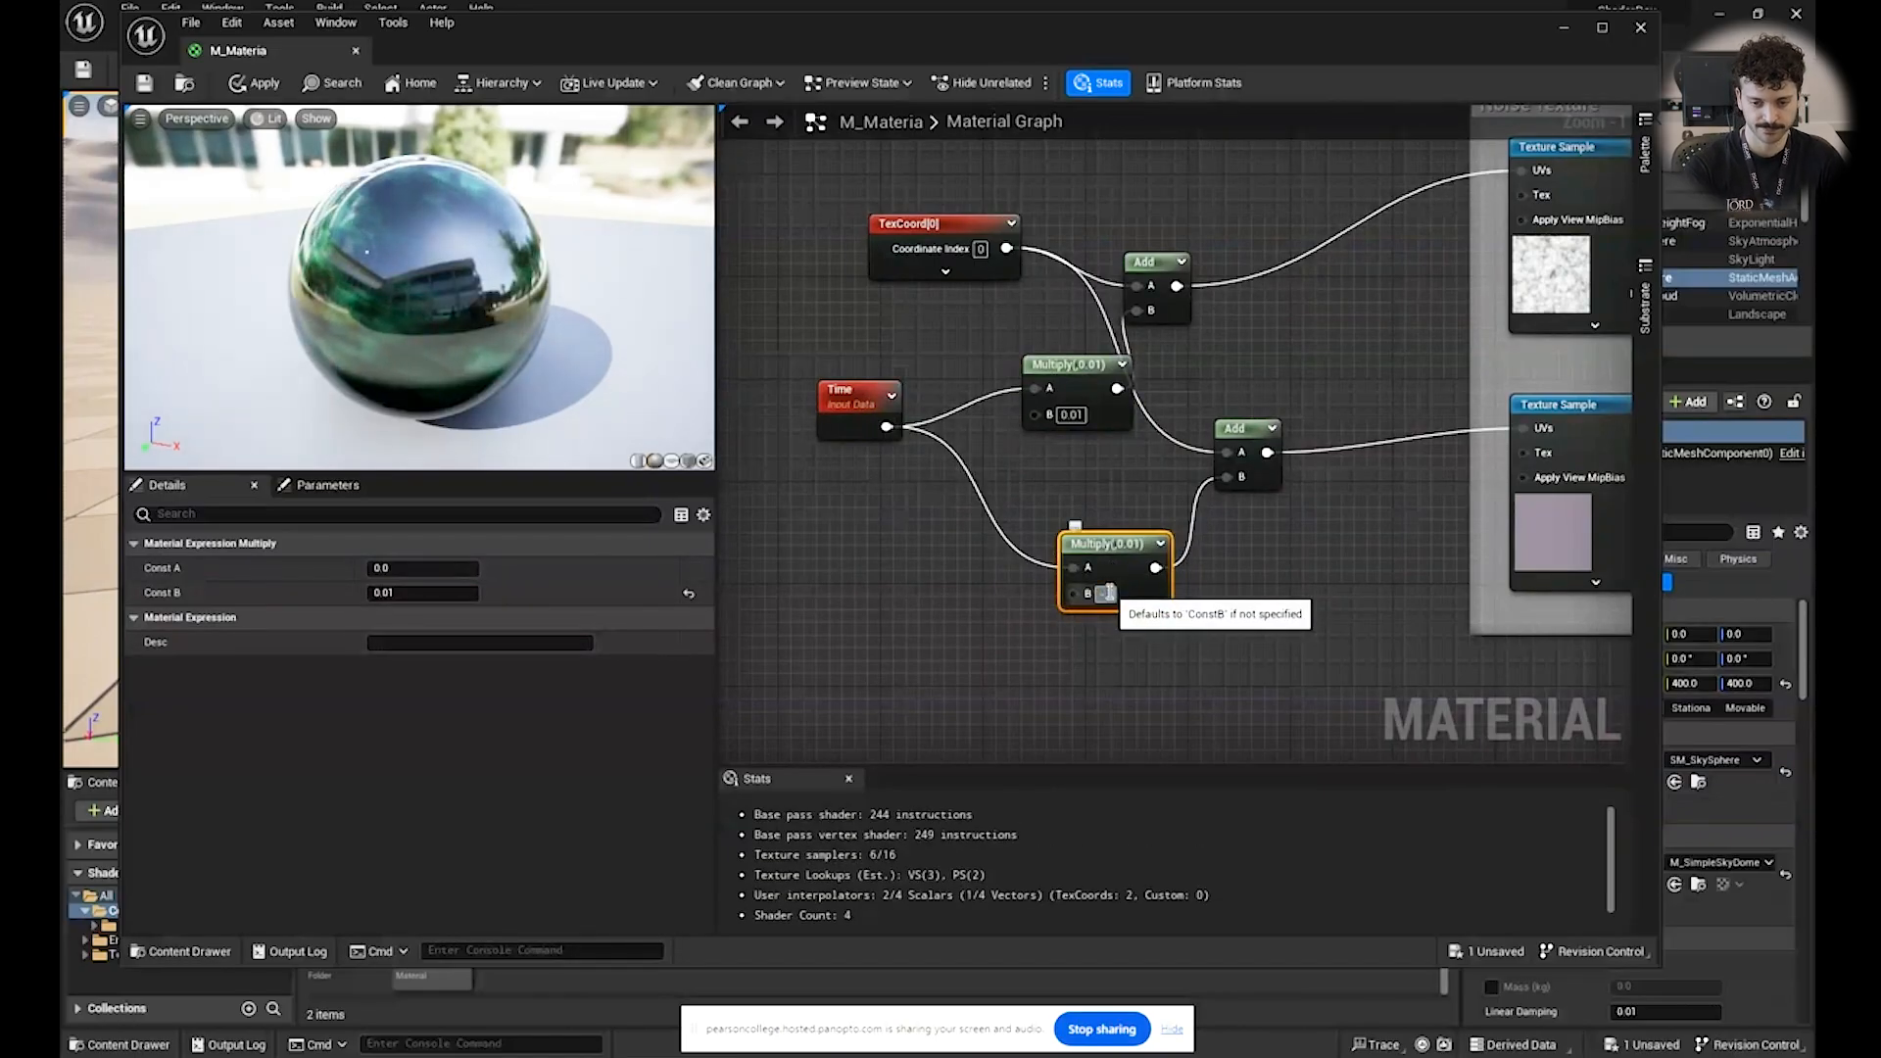
pyautogui.write('-0.1')
pyautogui.press('Return')
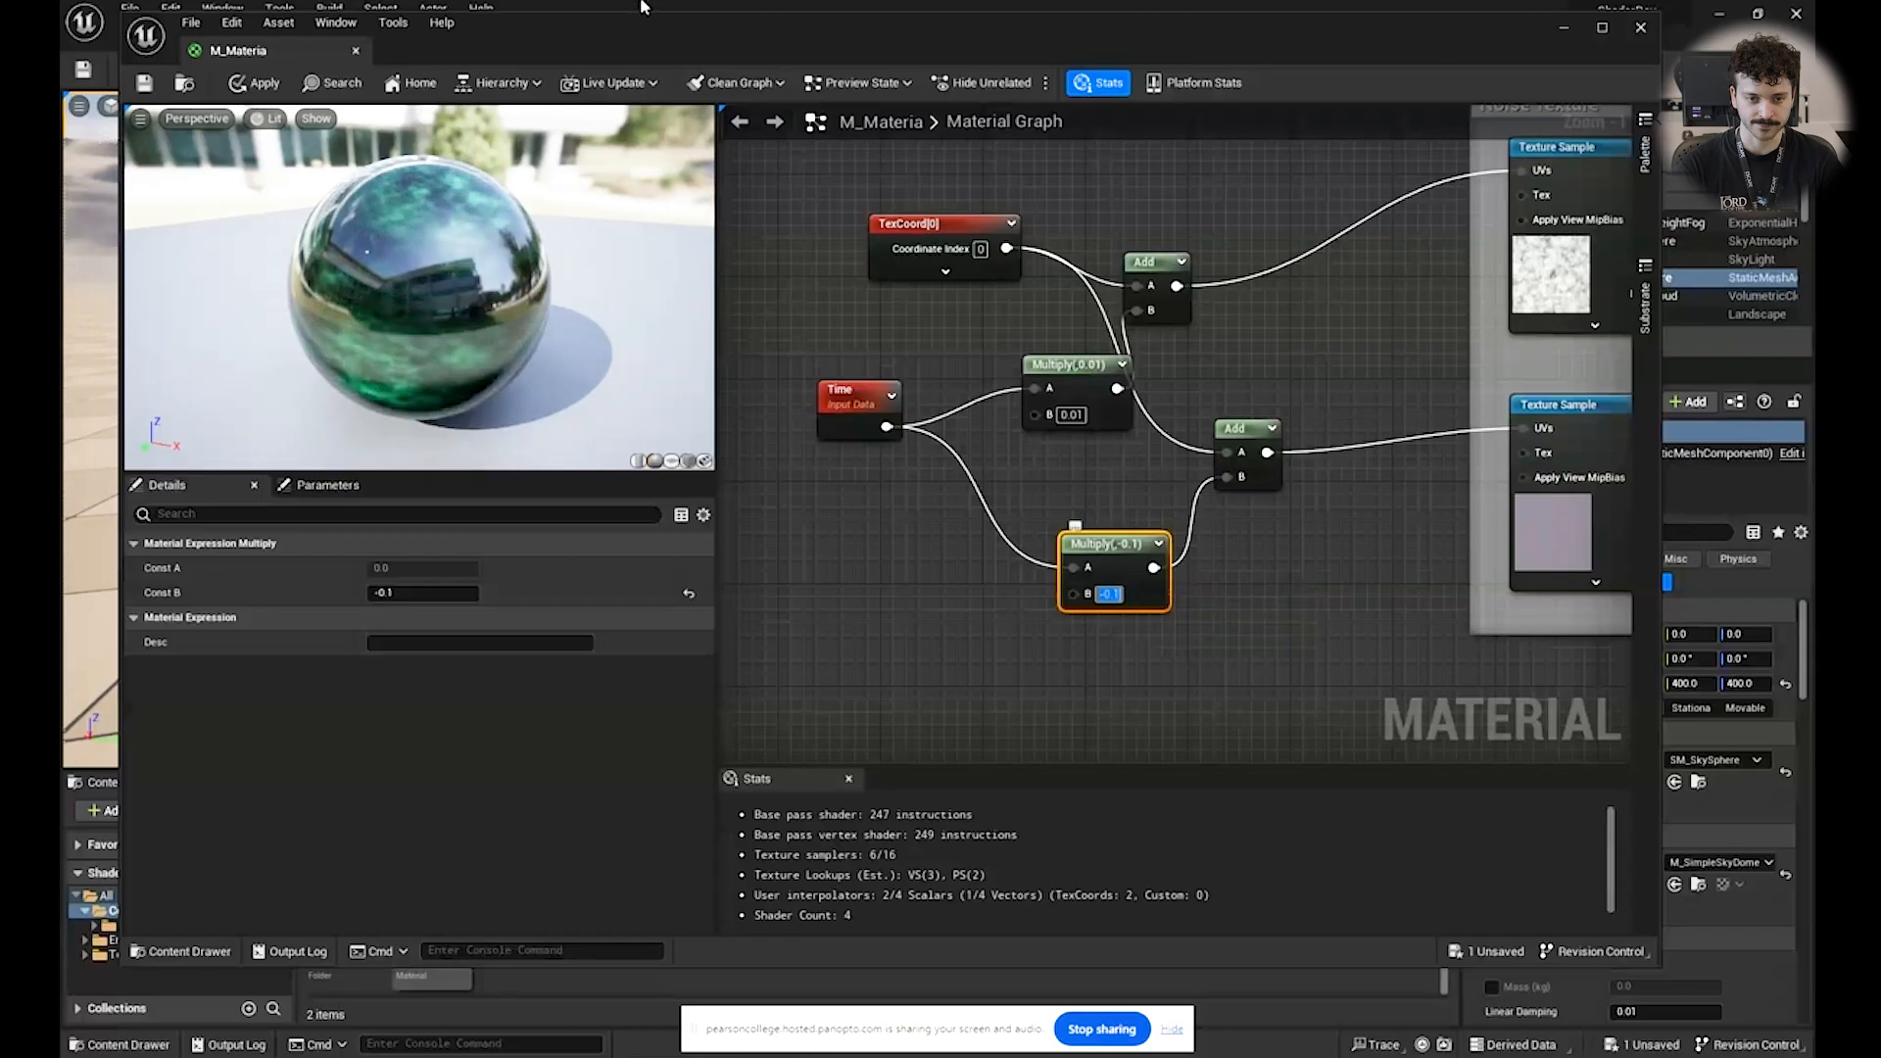
pyautogui.click(144, 83)
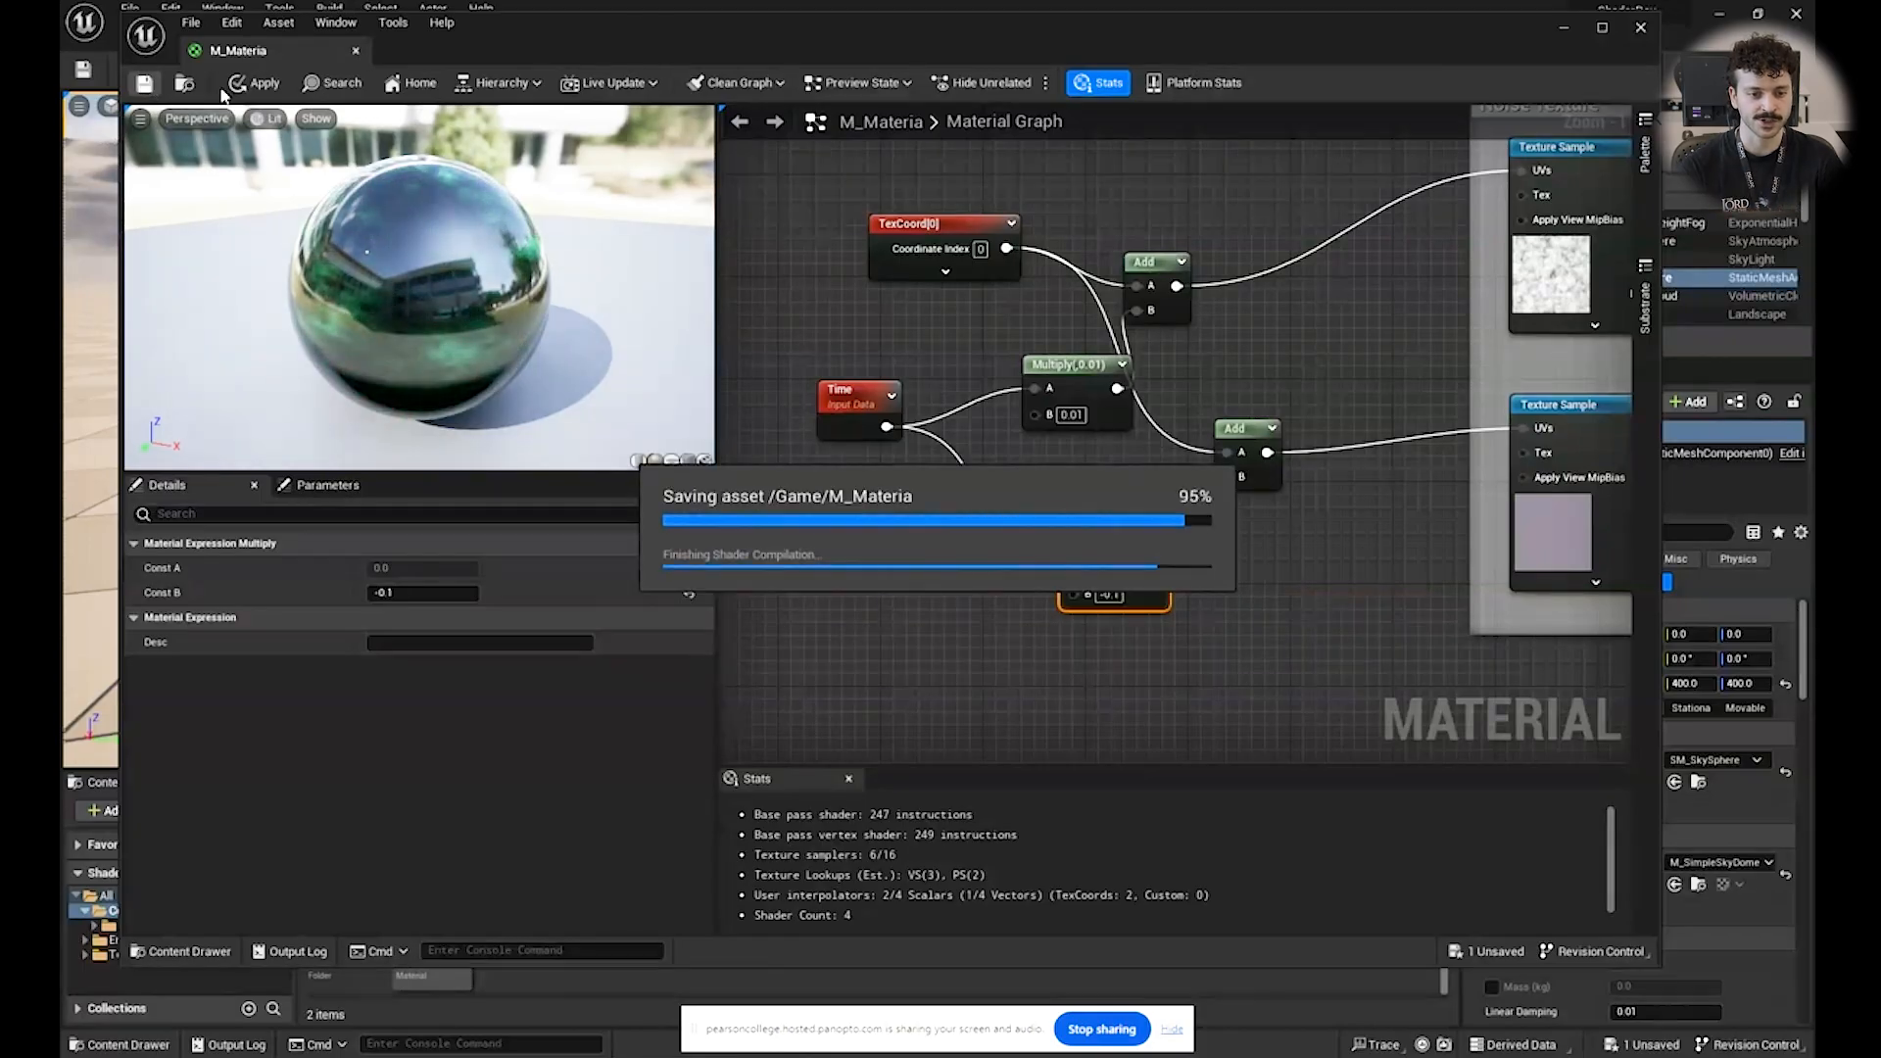
# Uncover the level viewport to examine the animated material on the sphere, then bring the material editor back over it.
pyautogui.moveTo(611, 56); pyautogui.dragTo(1387, 362)
pyautogui.moveTo(550, 469); pyautogui.dragTo(642, 441, button='right')
pyautogui.press('s')
pyautogui.press('w')
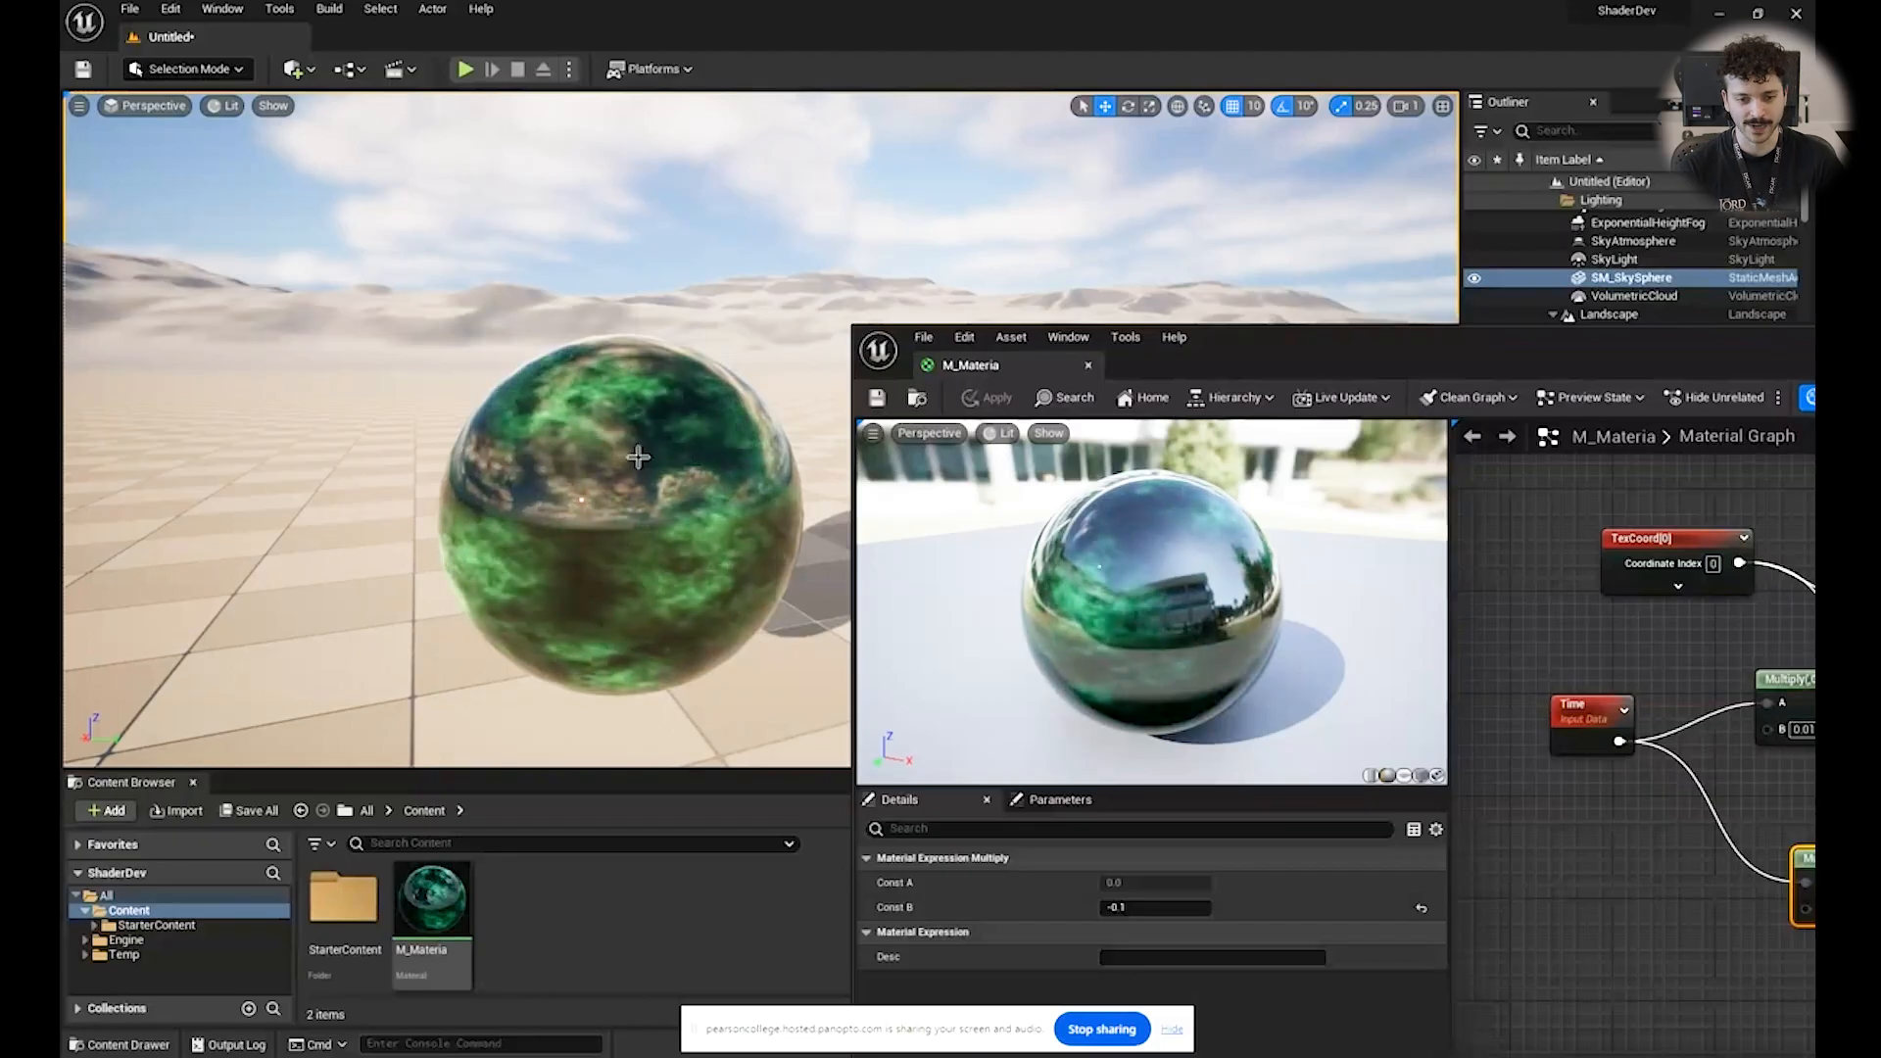
pyautogui.moveTo(1305, 351); pyautogui.dragTo(576, 108)
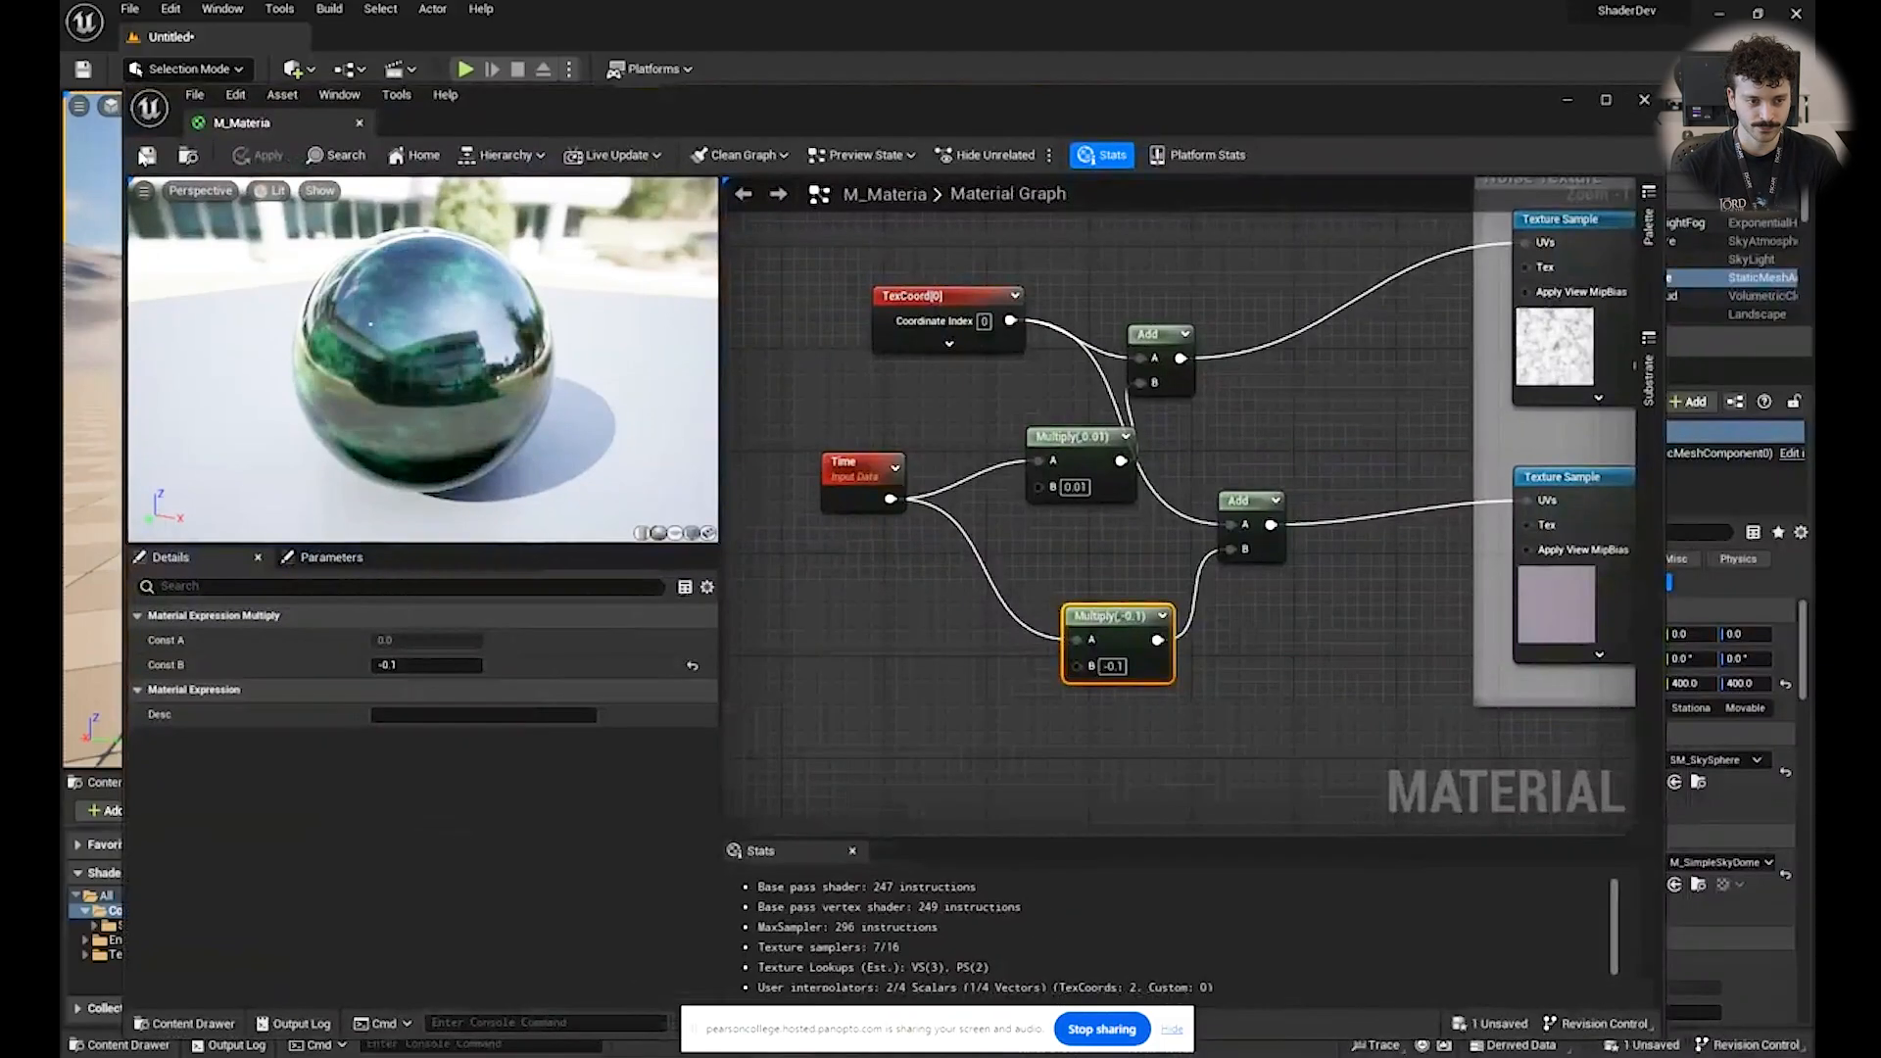
# Group the TexCoord, Time, Multiply and Add nodes in a comment box titled "Texture Anim".
pyautogui.moveTo(1411, 718); pyautogui.dragTo(806, 231)
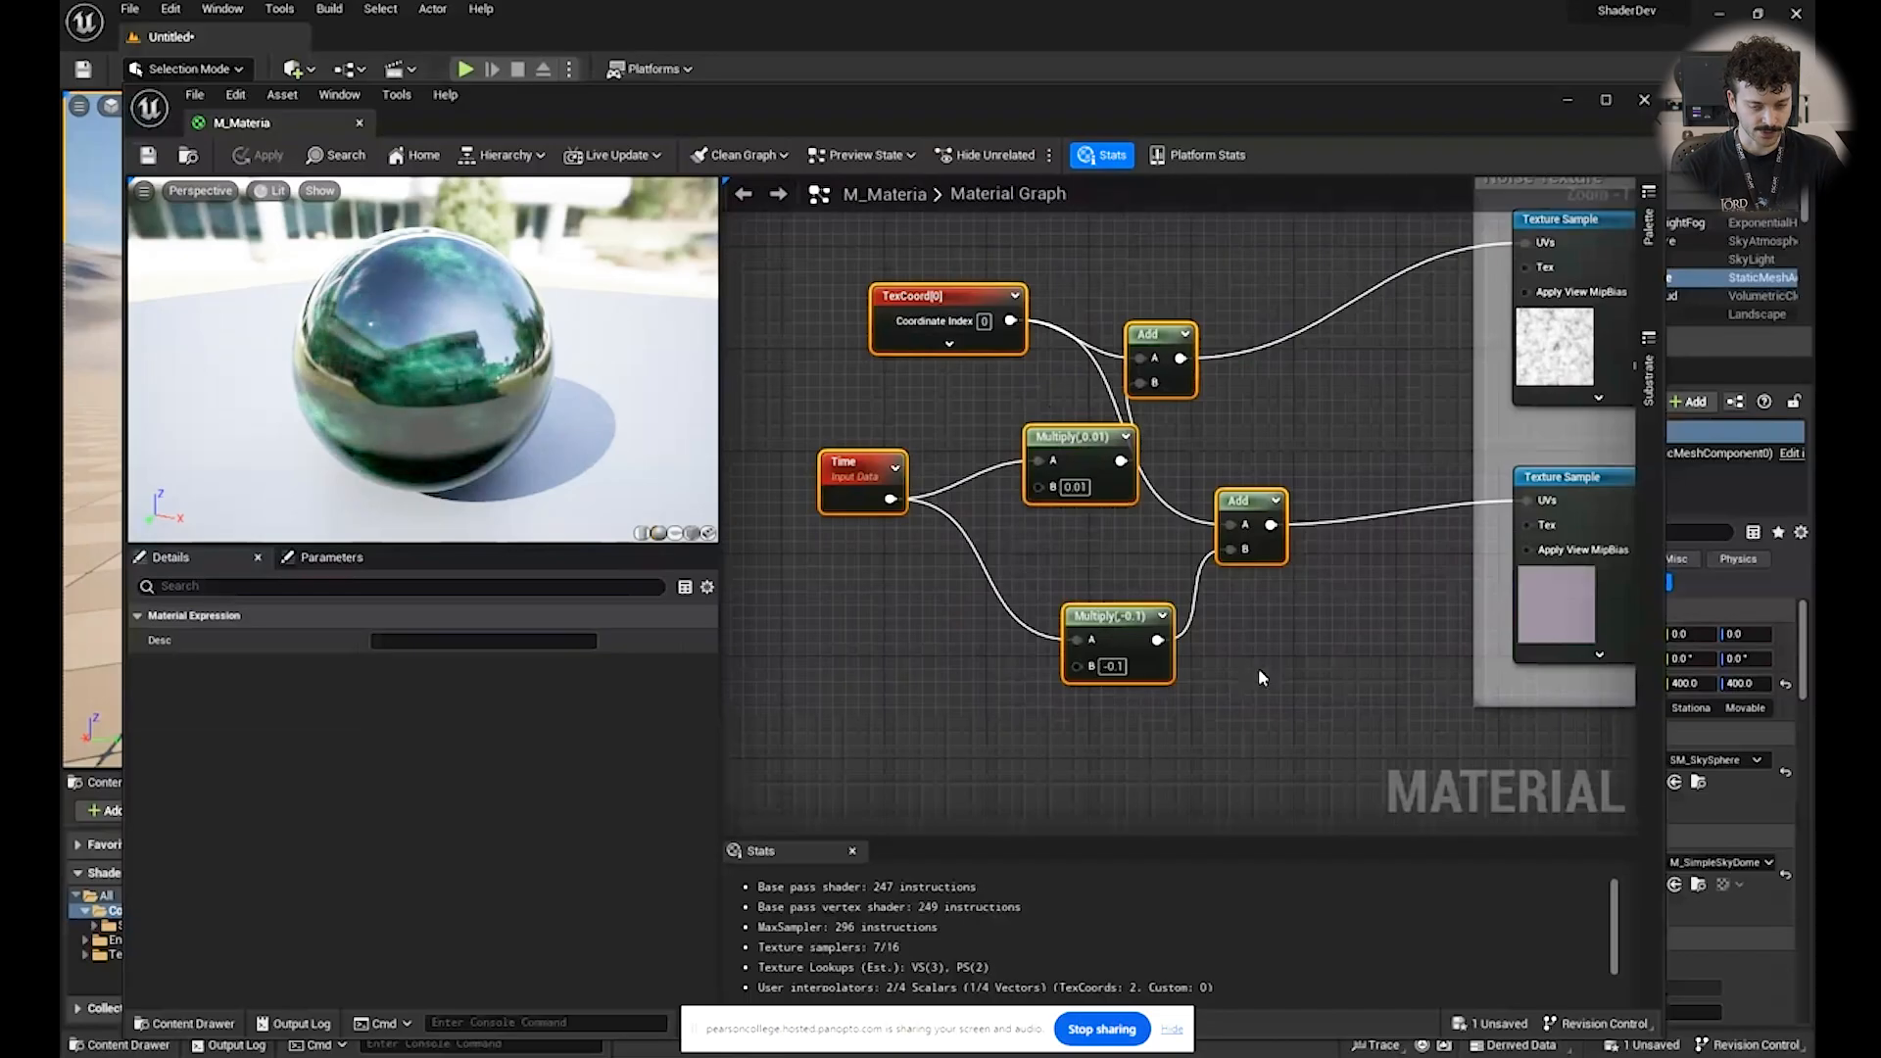
pyautogui.press('c')
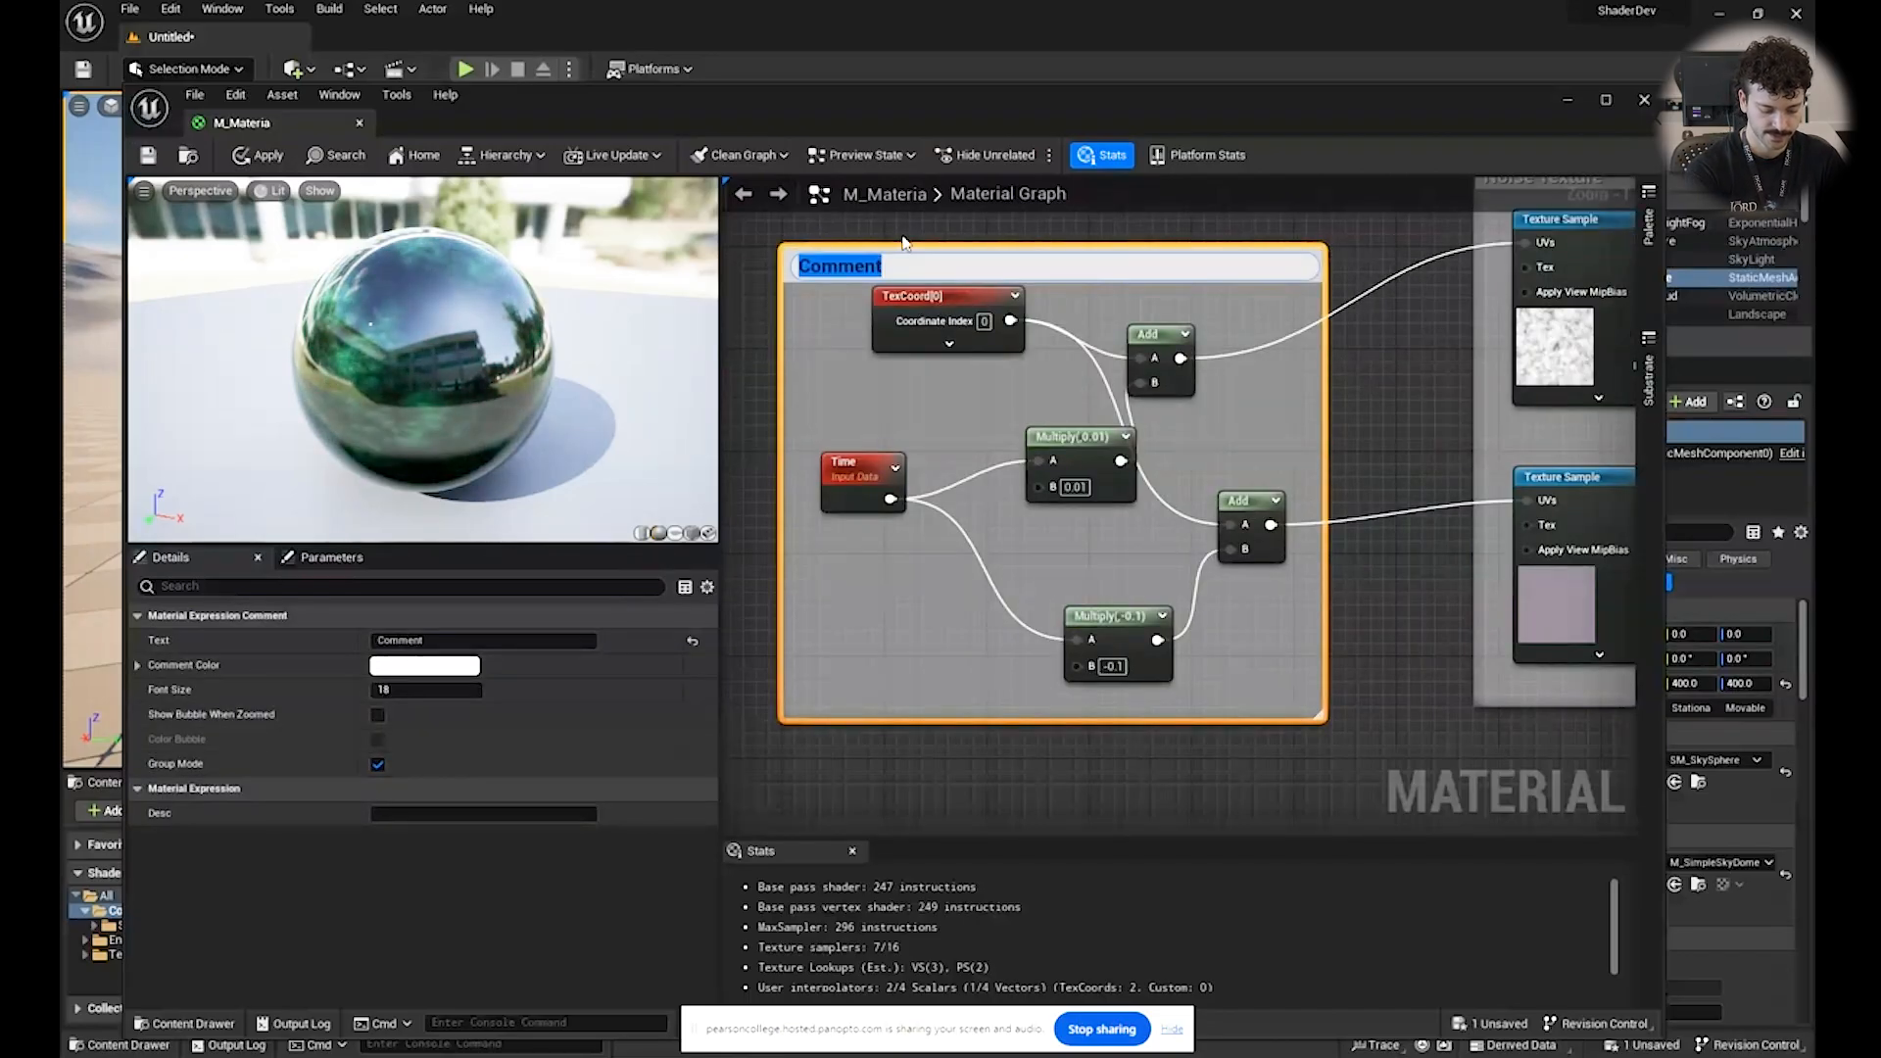
pyautogui.write('Texture Anim')
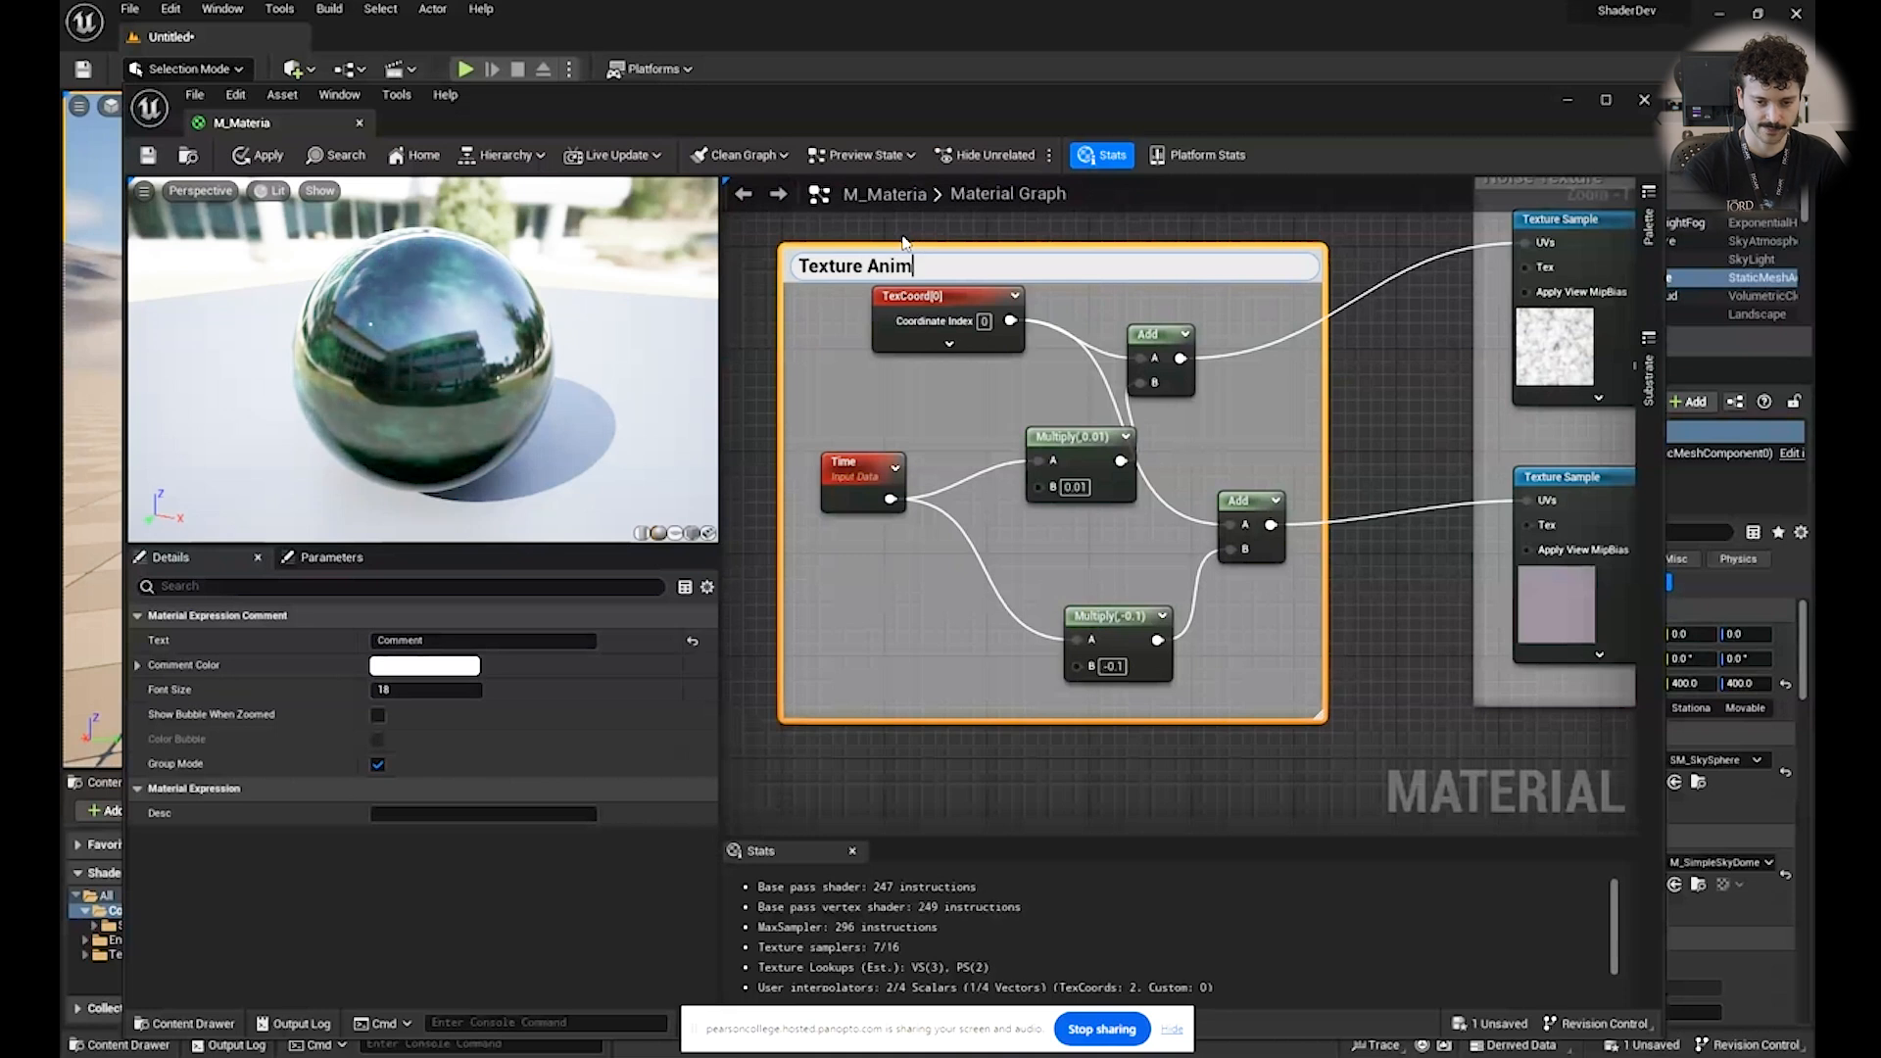
pyautogui.press('Return')
# Move the main material output node farther away from the Reflection comment group.
pyautogui.scroll(-3, 1388, 398)
pyautogui.moveTo(1388, 397); pyautogui.dragTo(1033, 480, button='right')
pyautogui.moveTo(1227, 626); pyautogui.dragTo(984, 565, button='right')
pyautogui.moveTo(1517, 635); pyautogui.dragTo(1181, 705, button='right')
pyautogui.click(1426, 290)
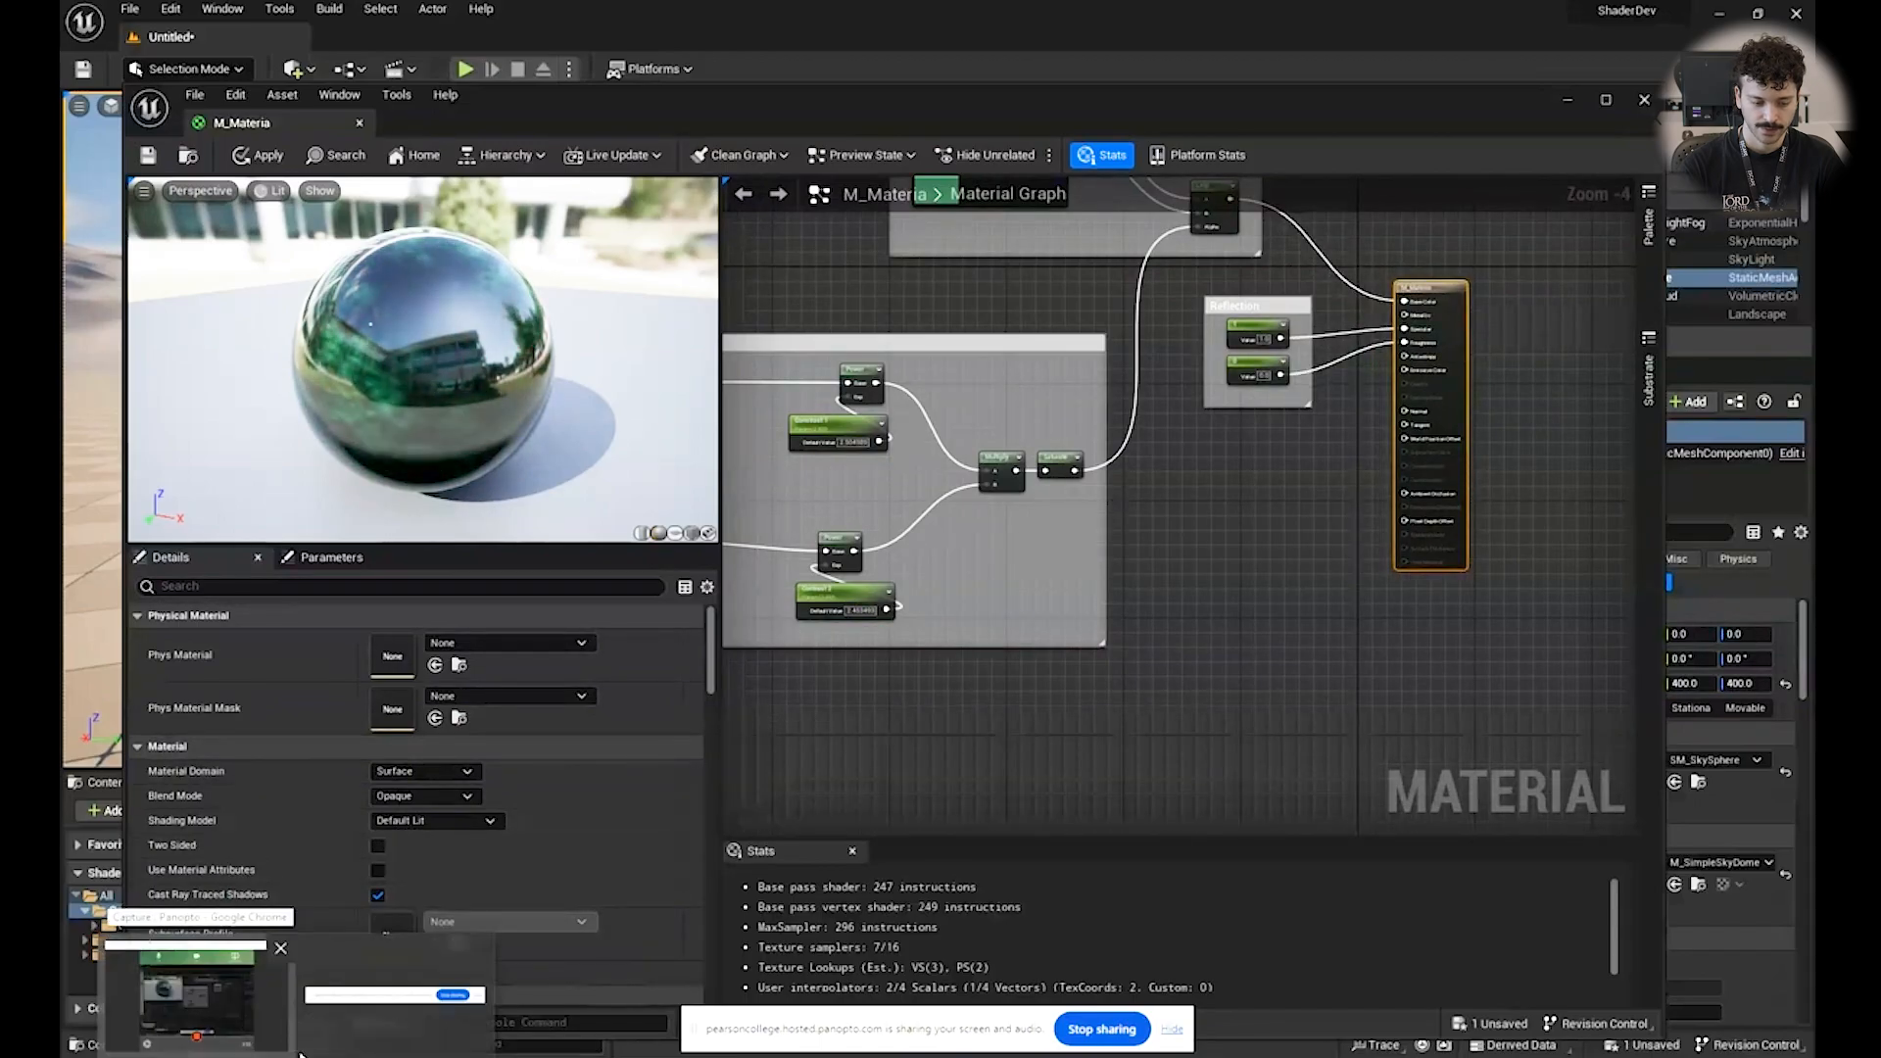
pyautogui.click(1220, 707)
pyautogui.moveTo(1408, 286); pyautogui.dragTo(1519, 330)
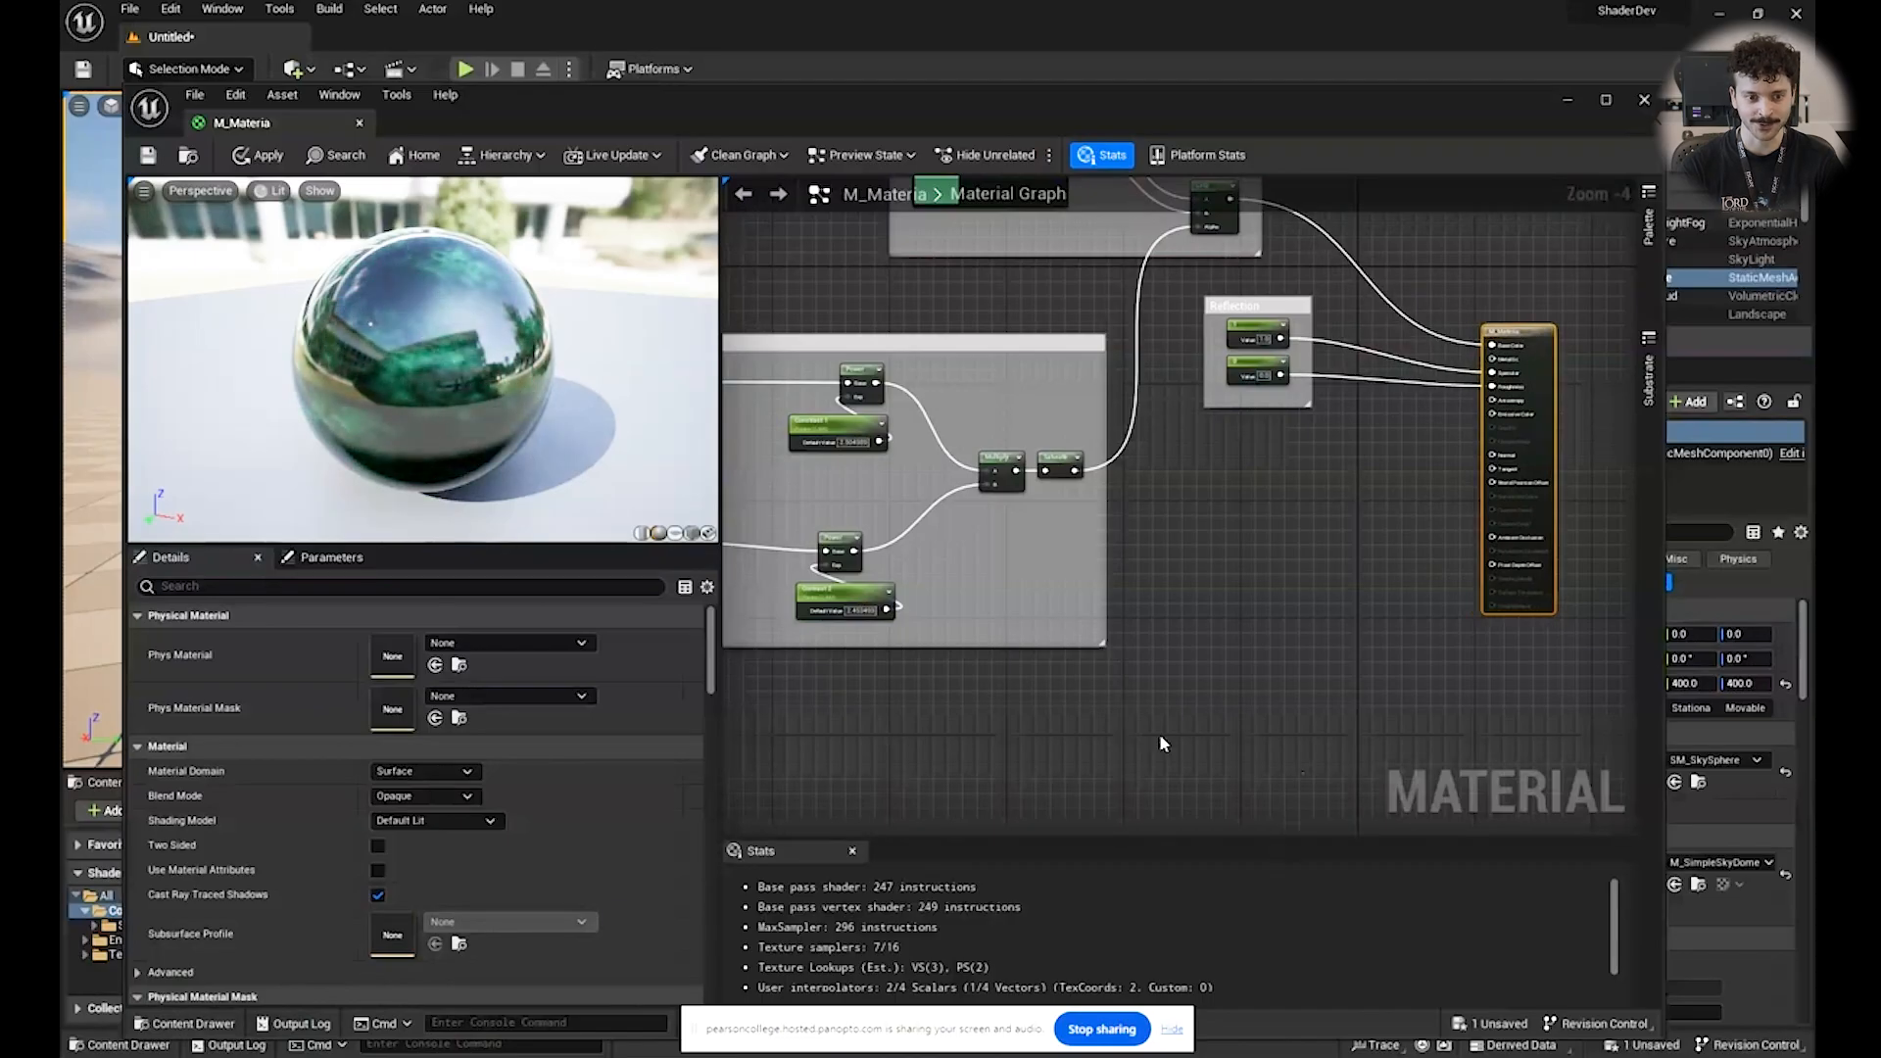
# Add a Fresnel node in the empty graph area below the Noise Texture comment group.
pyautogui.rightClick(1034, 723)
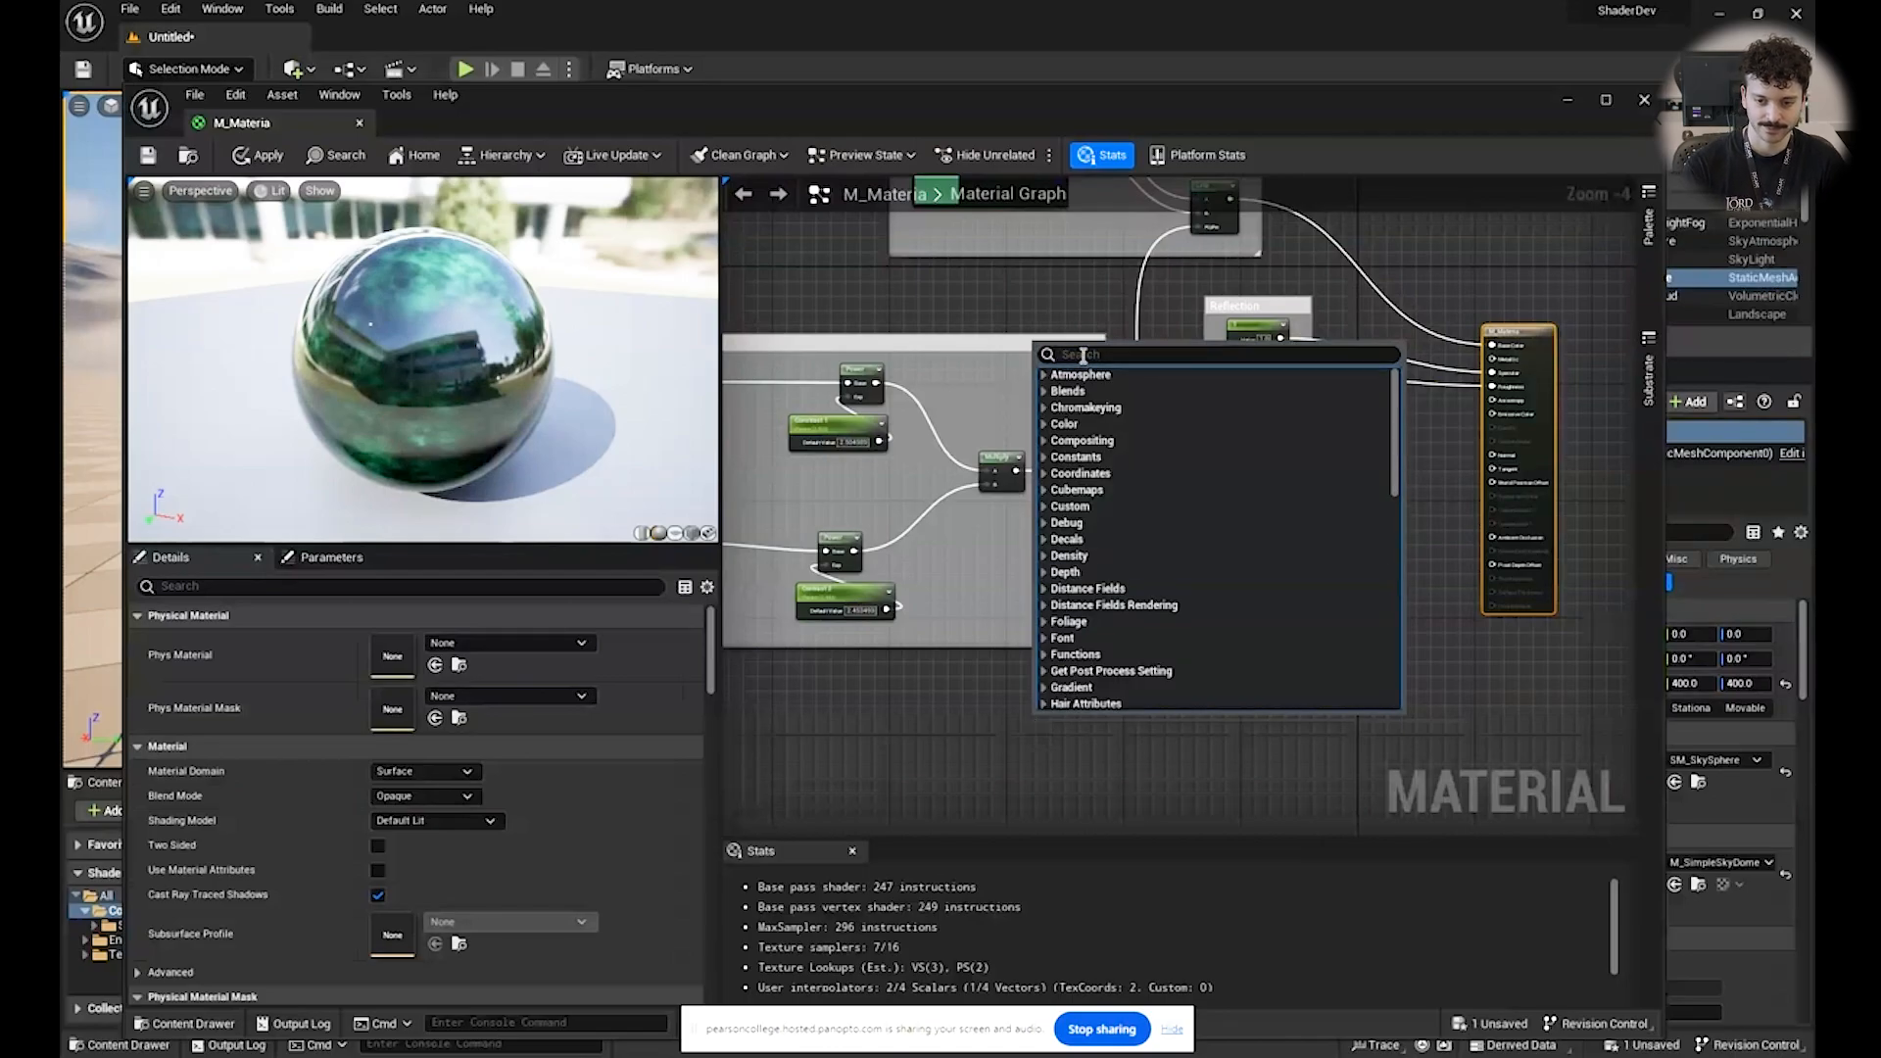
pyautogui.write('fre')
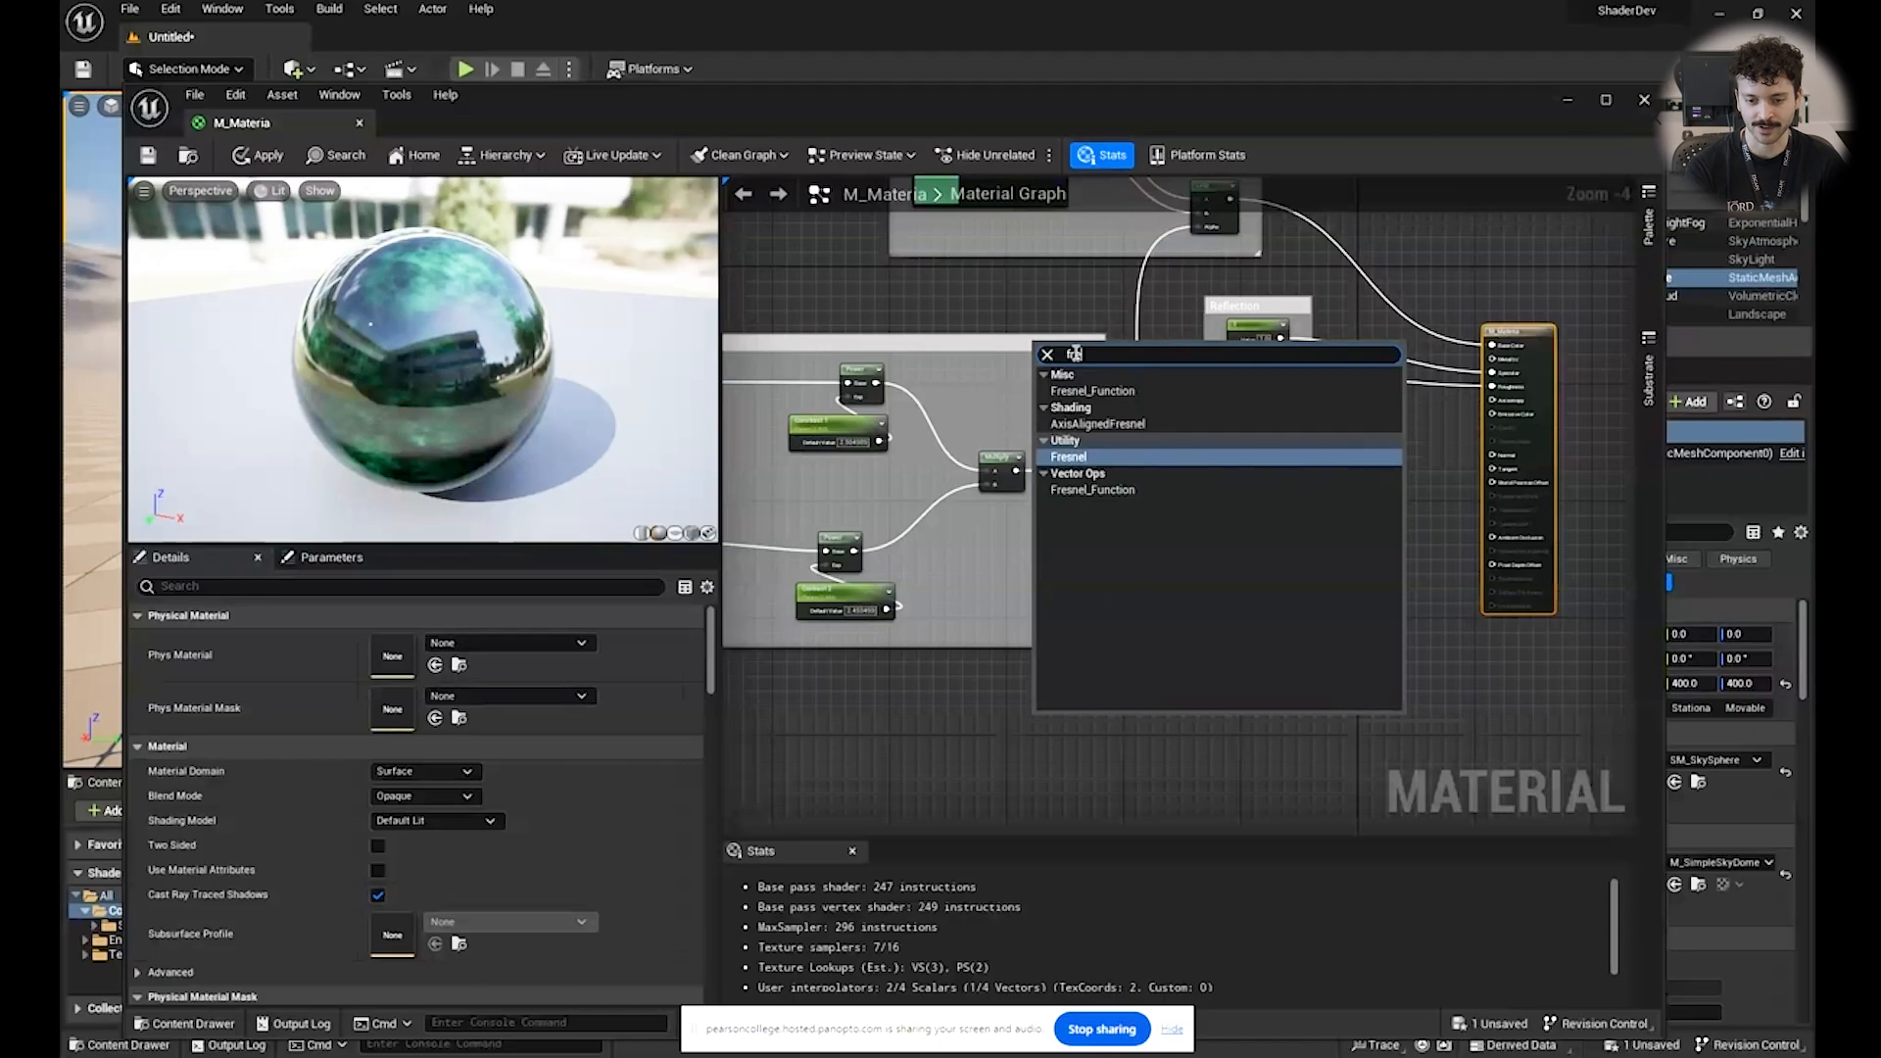
pyautogui.press('Return')
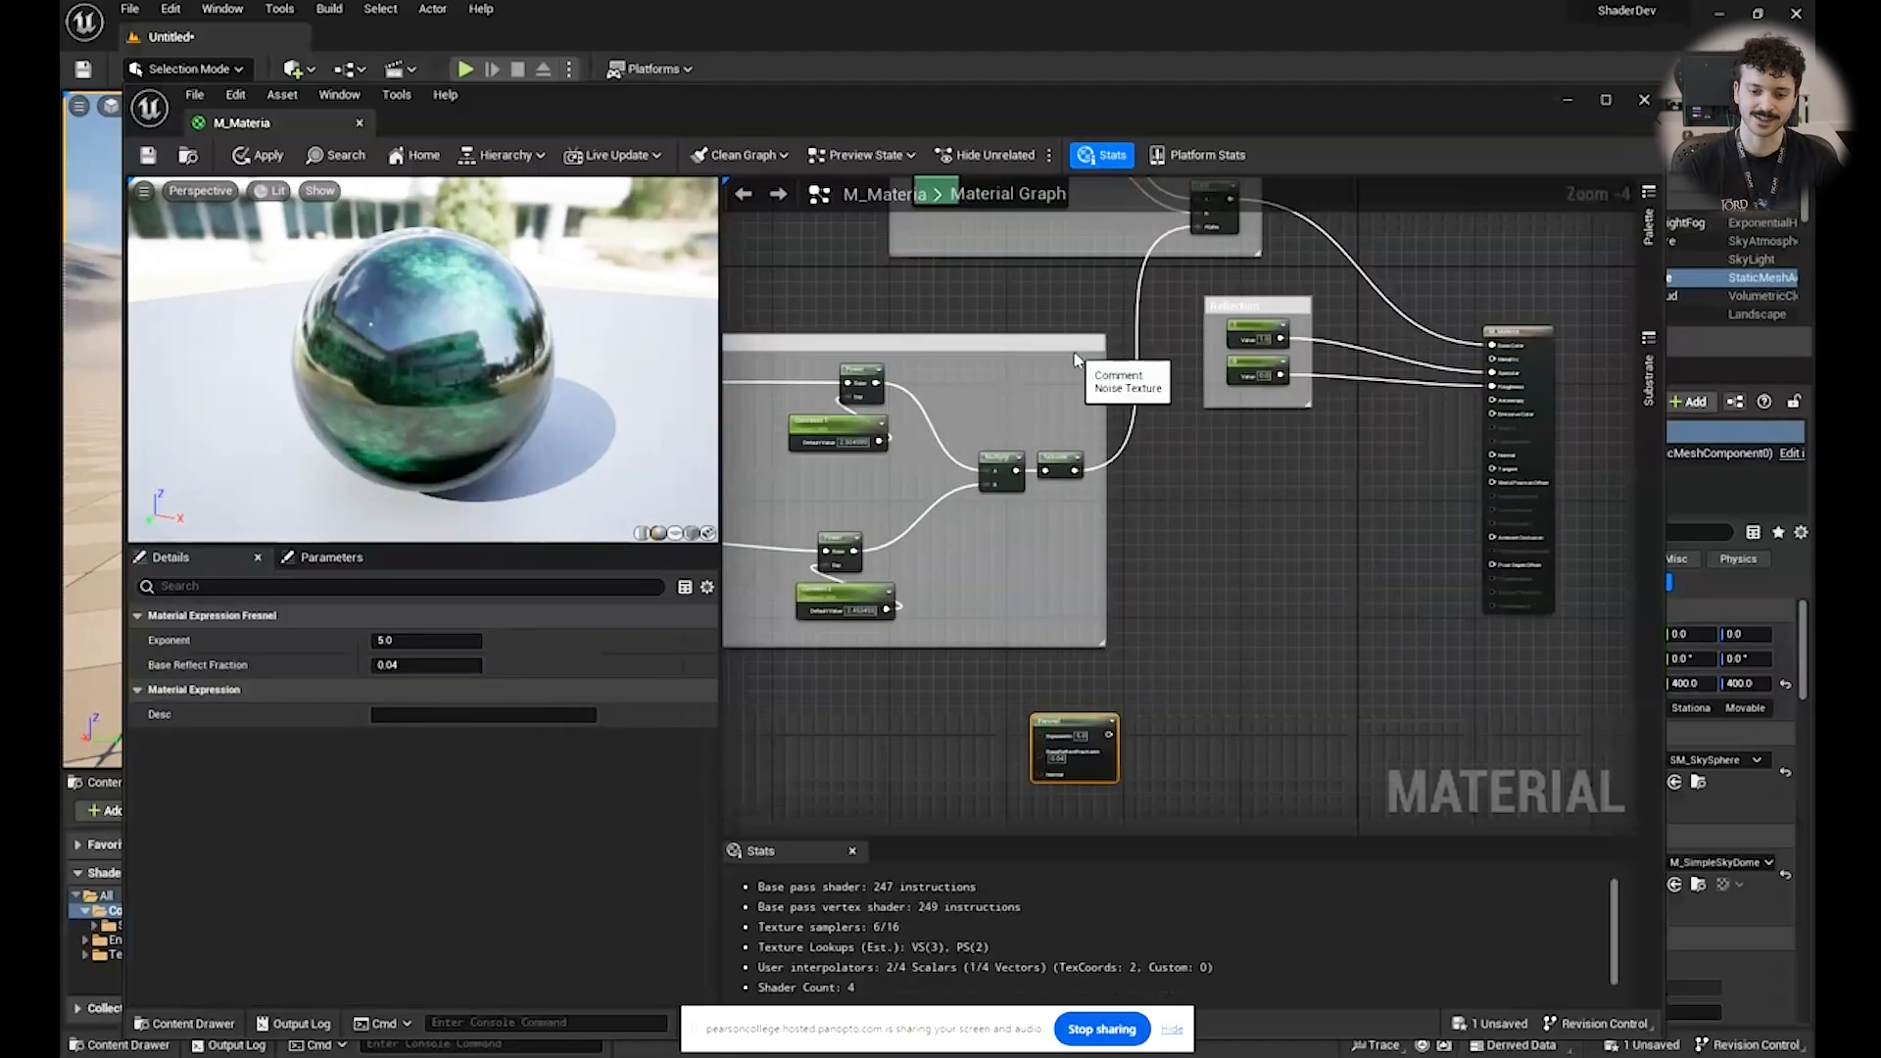
pyautogui.scroll(1, 1117, 735)
pyautogui.scroll(2, 1061, 725)
# Preview the Fresnel node on the sphere and examine its edge falloff from several angles.
pyautogui.rightClick(1062, 724)
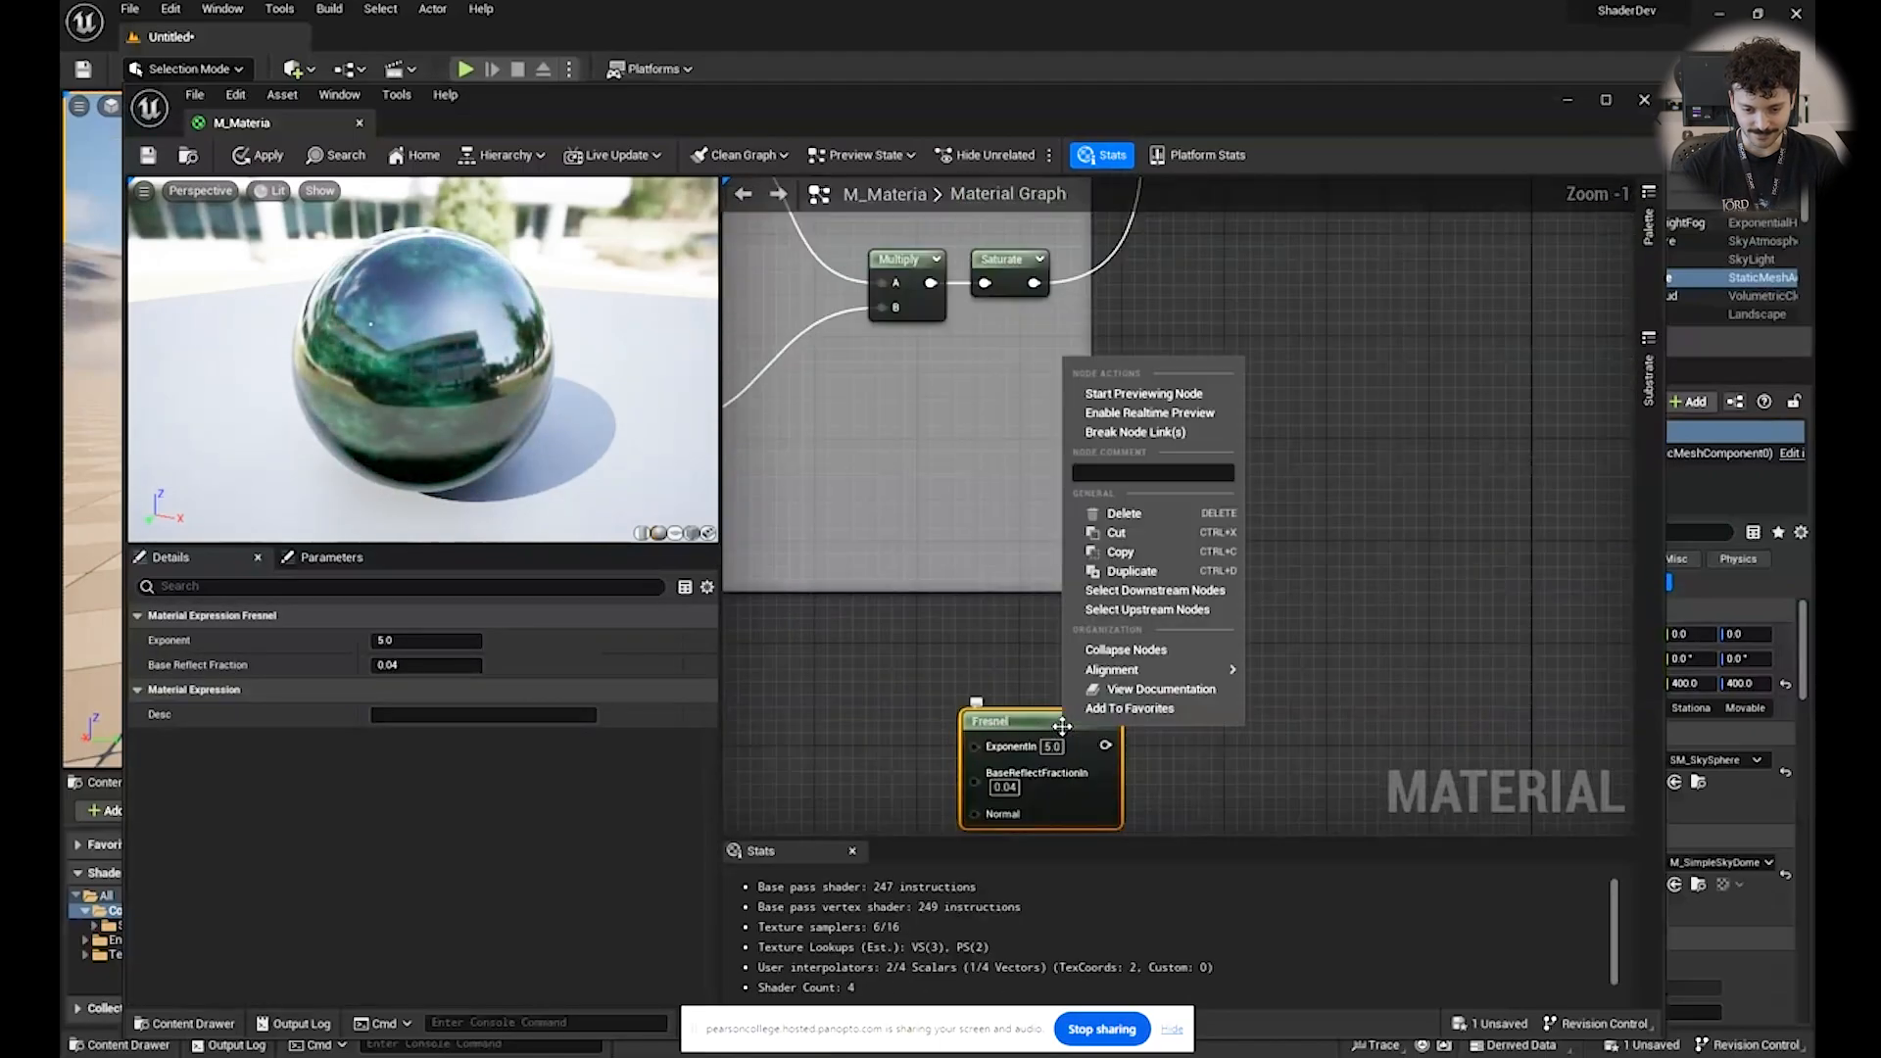
pyautogui.click(1180, 411)
pyautogui.moveTo(1205, 708); pyautogui.dragTo(1142, 514, button='right')
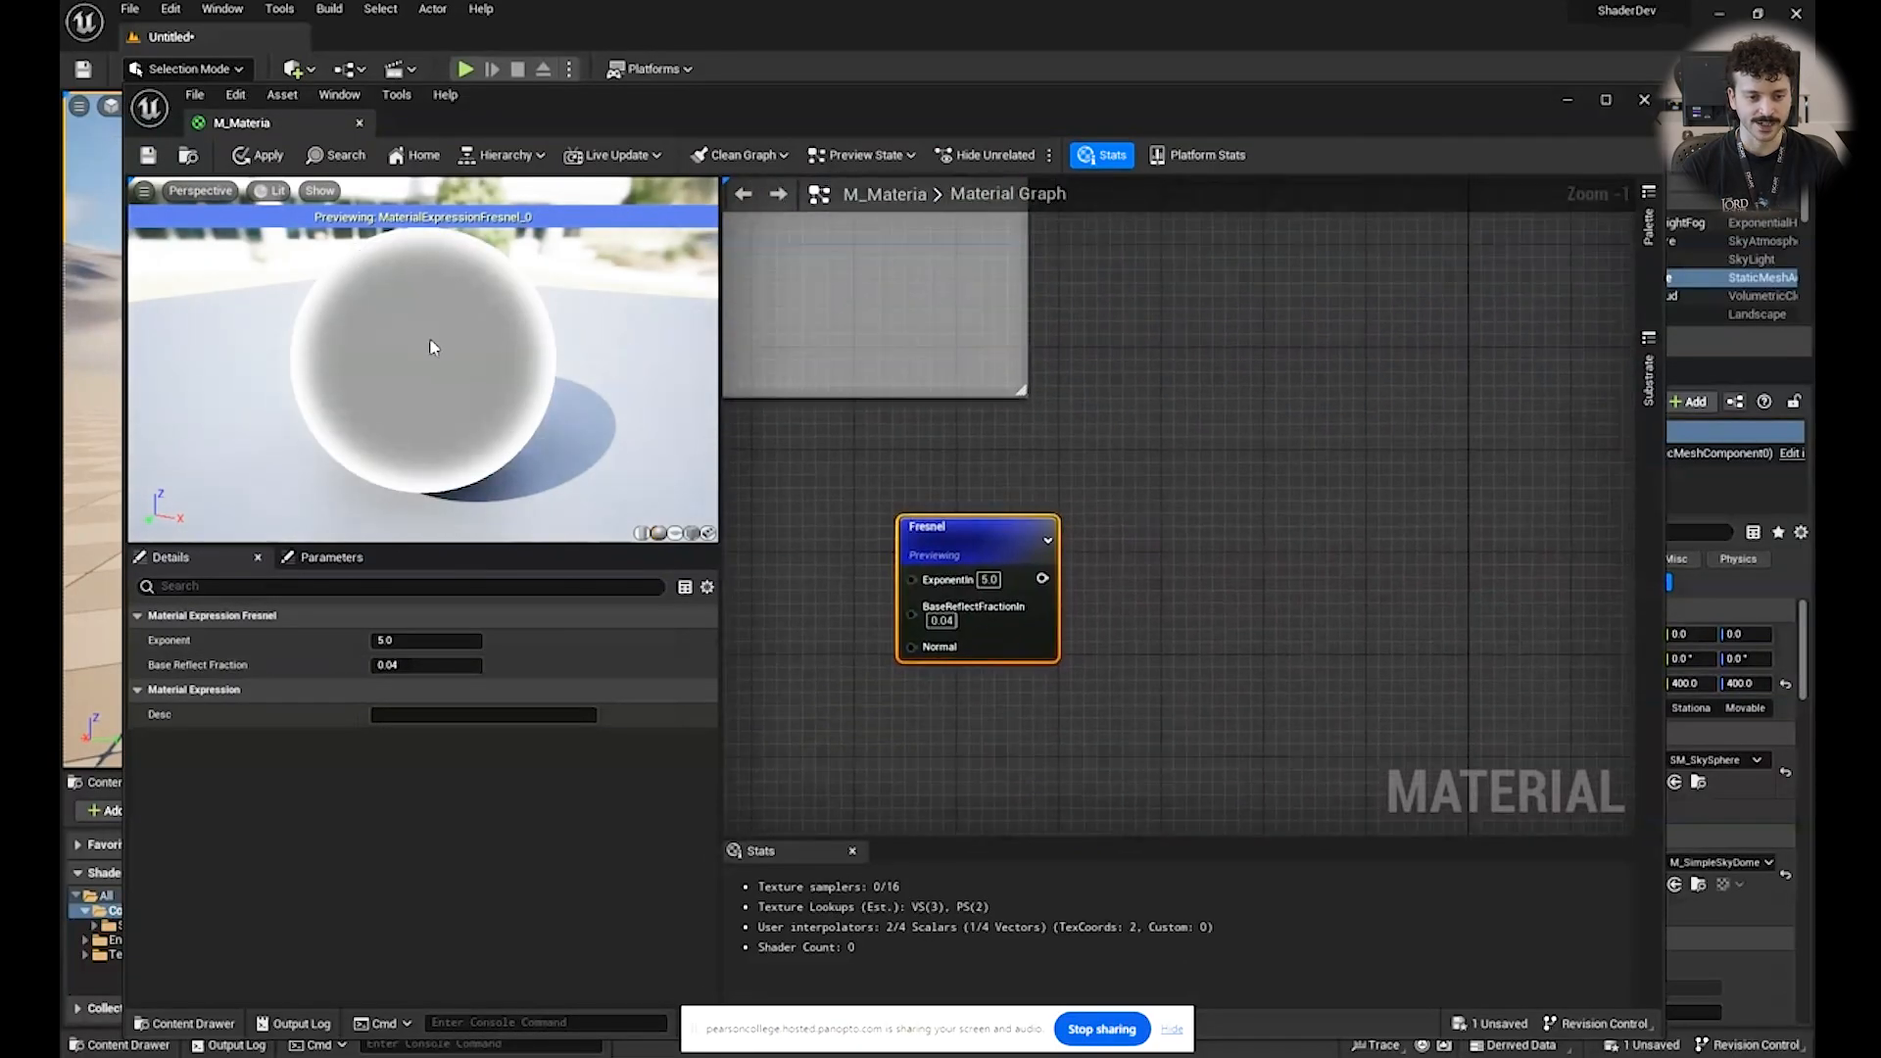
pyautogui.moveTo(490, 371); pyautogui.dragTo(323, 270)
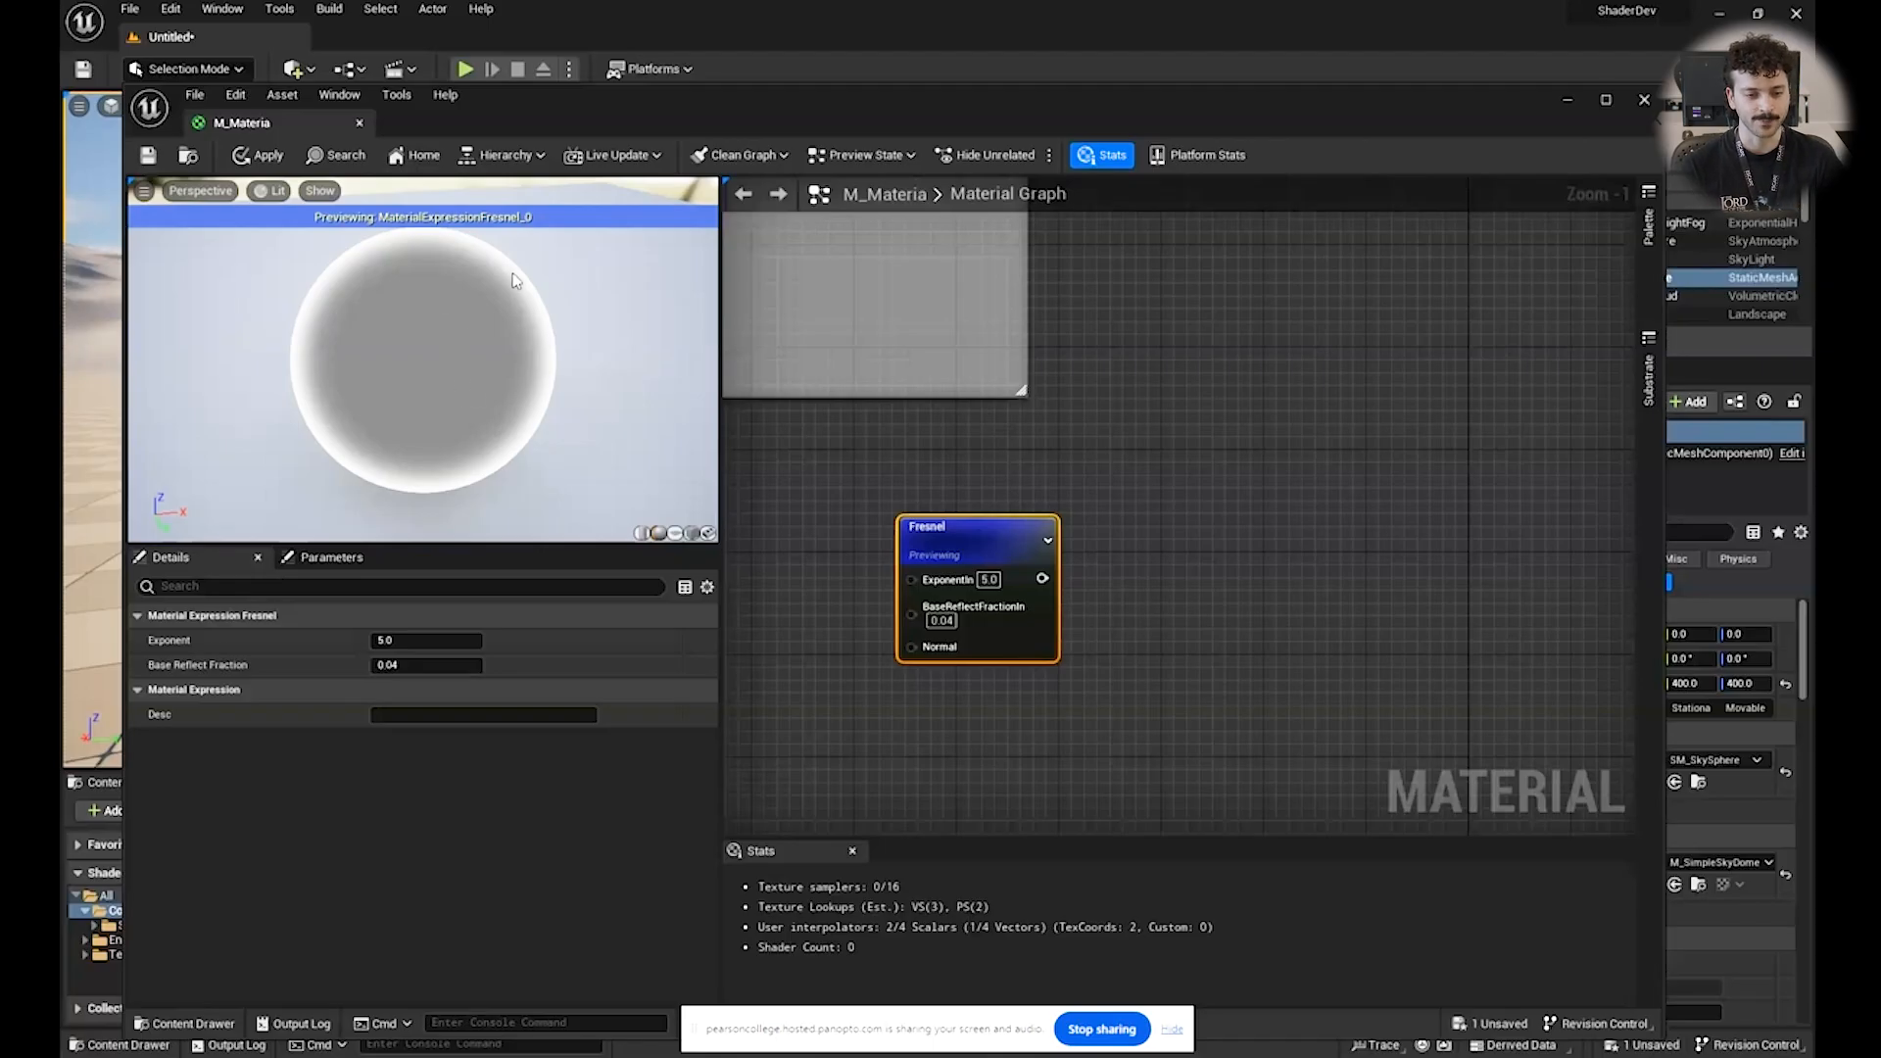
pyautogui.moveTo(446, 321); pyautogui.dragTo(431, 370)
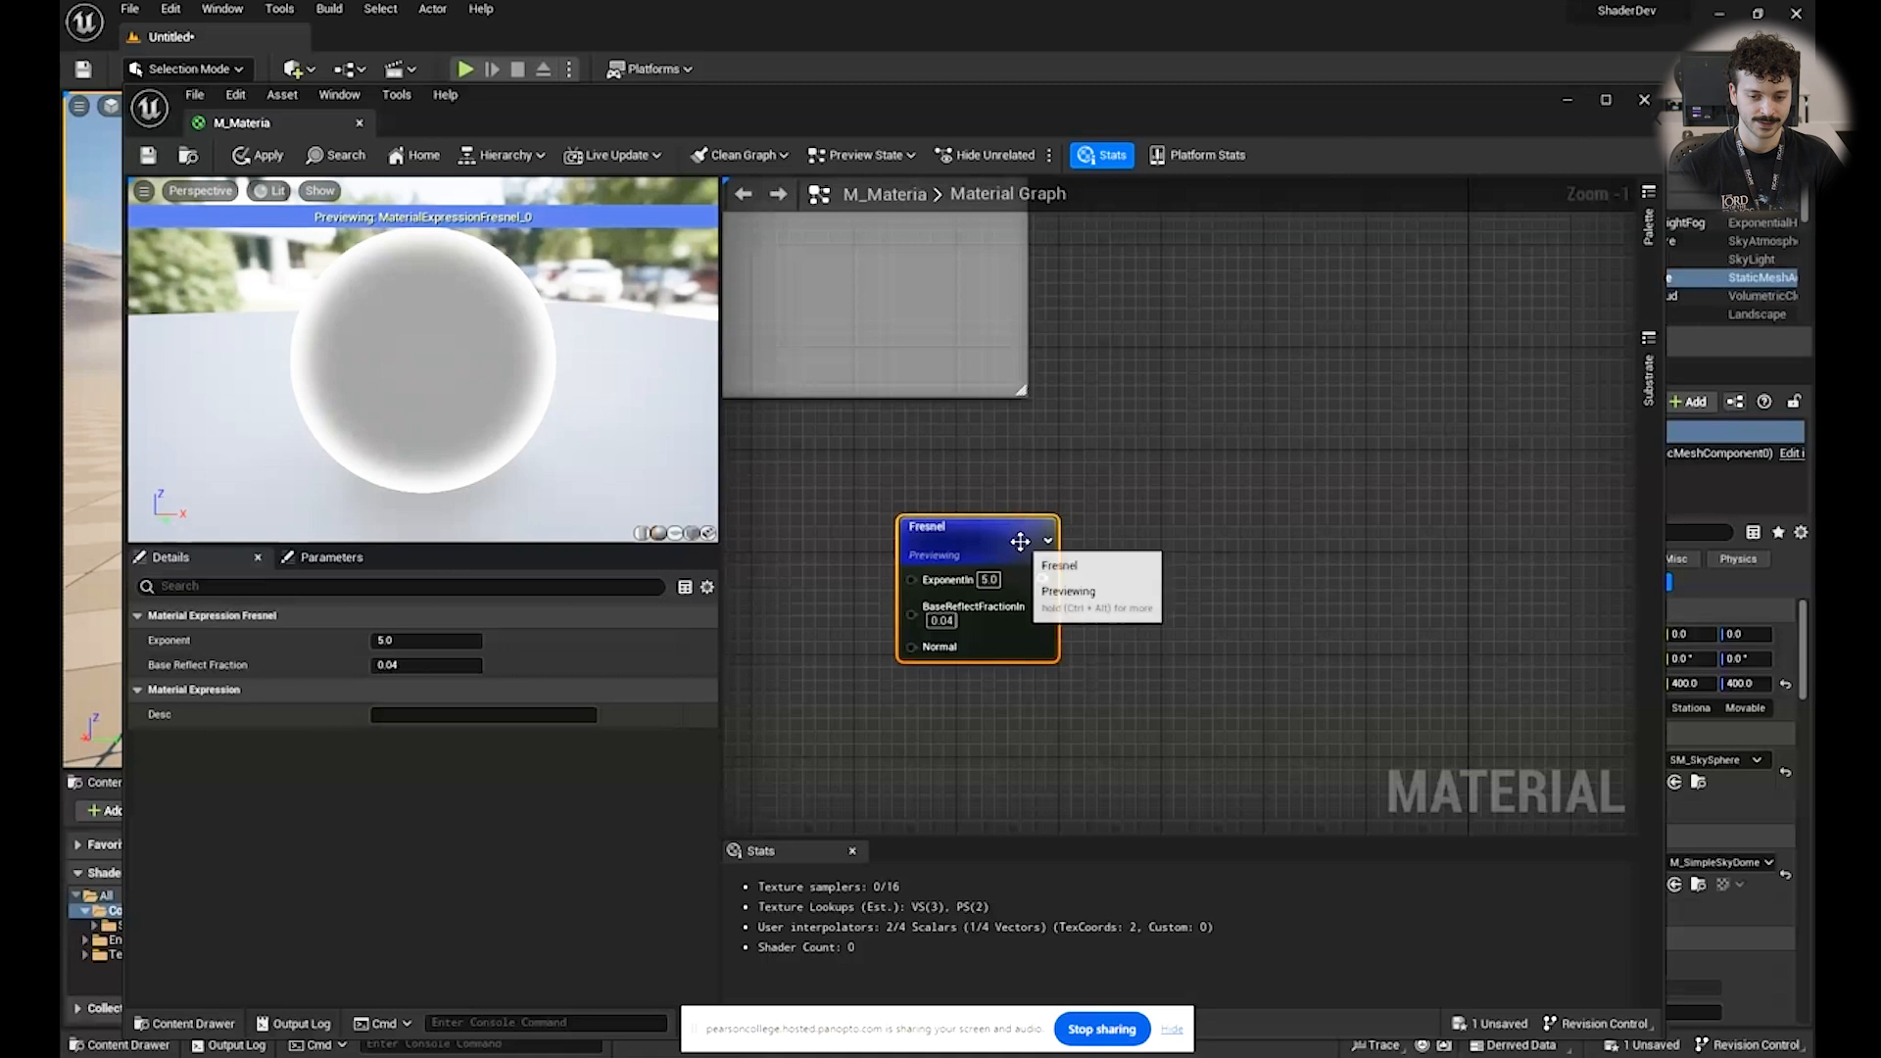
# Feed the Fresnel output into a new OneMinus node and preview that node on the sphere.
pyautogui.moveTo(1020, 546); pyautogui.dragTo(977, 543)
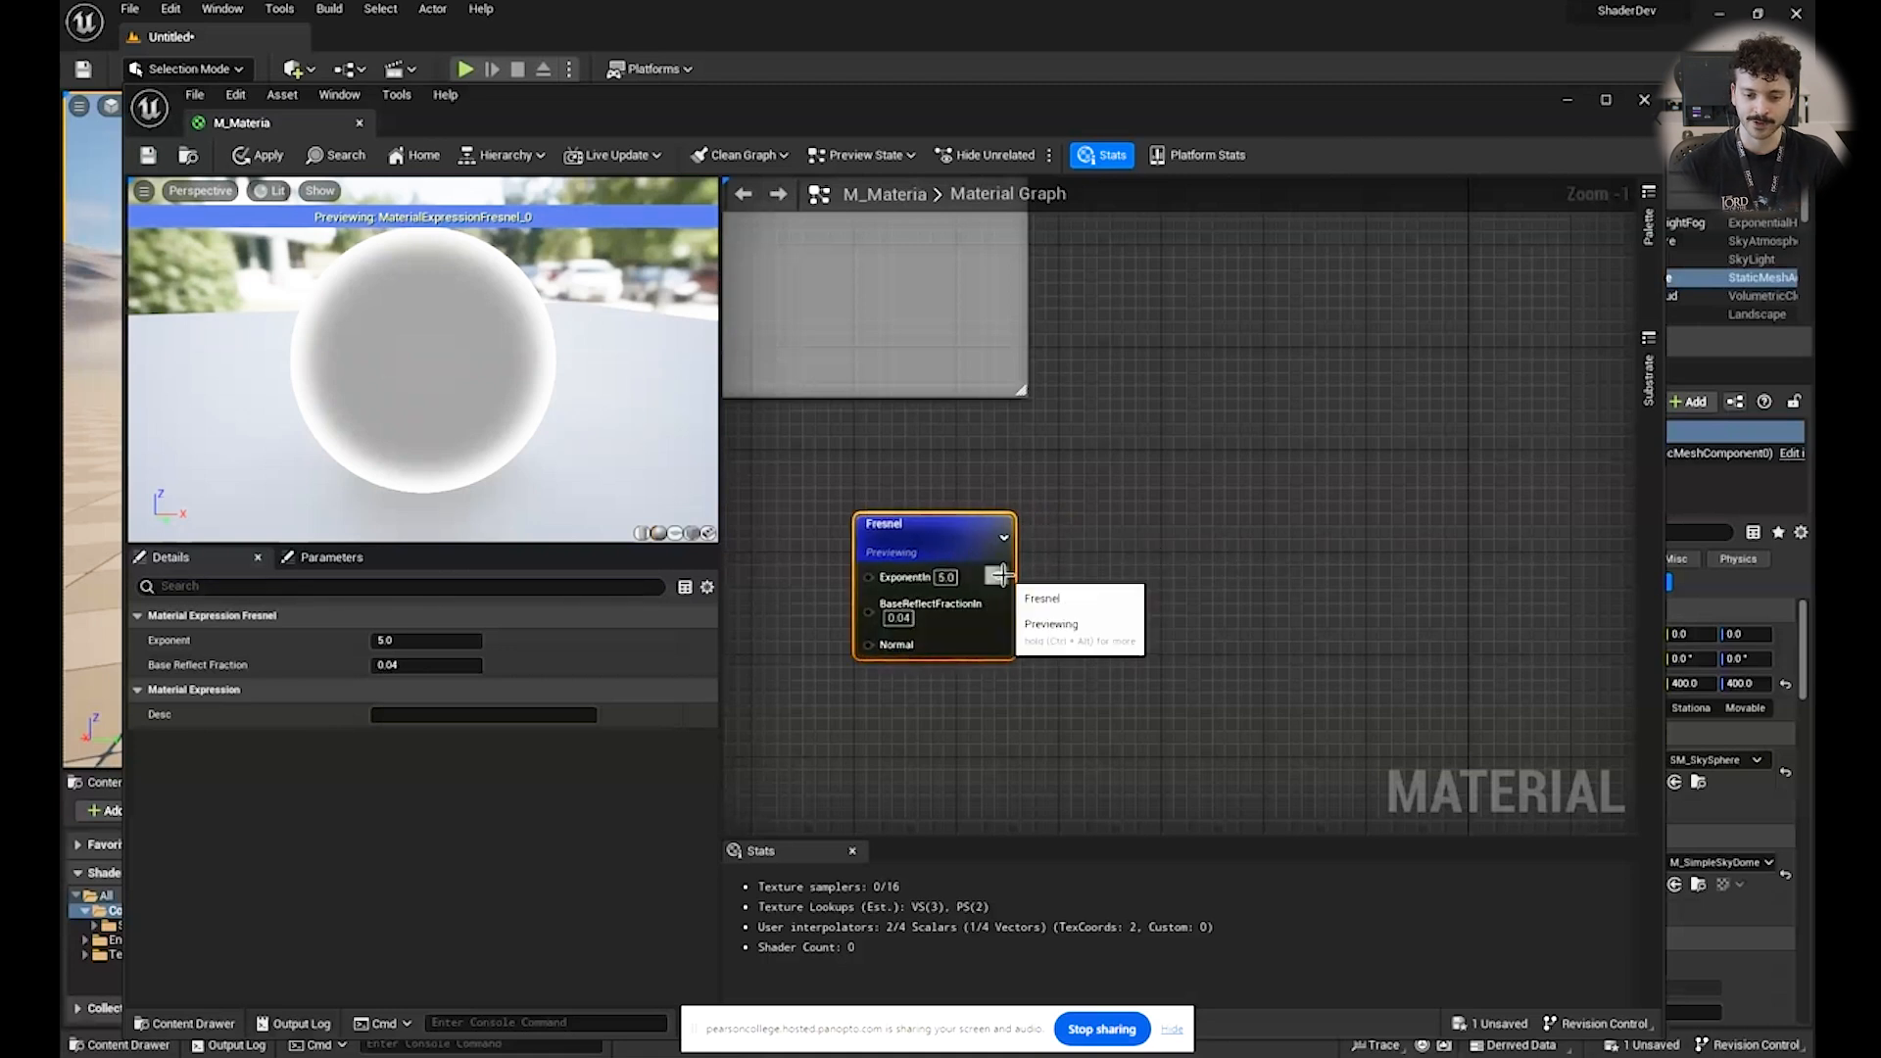
pyautogui.moveTo(1000, 575); pyautogui.dragTo(1109, 551)
pyautogui.write('one')
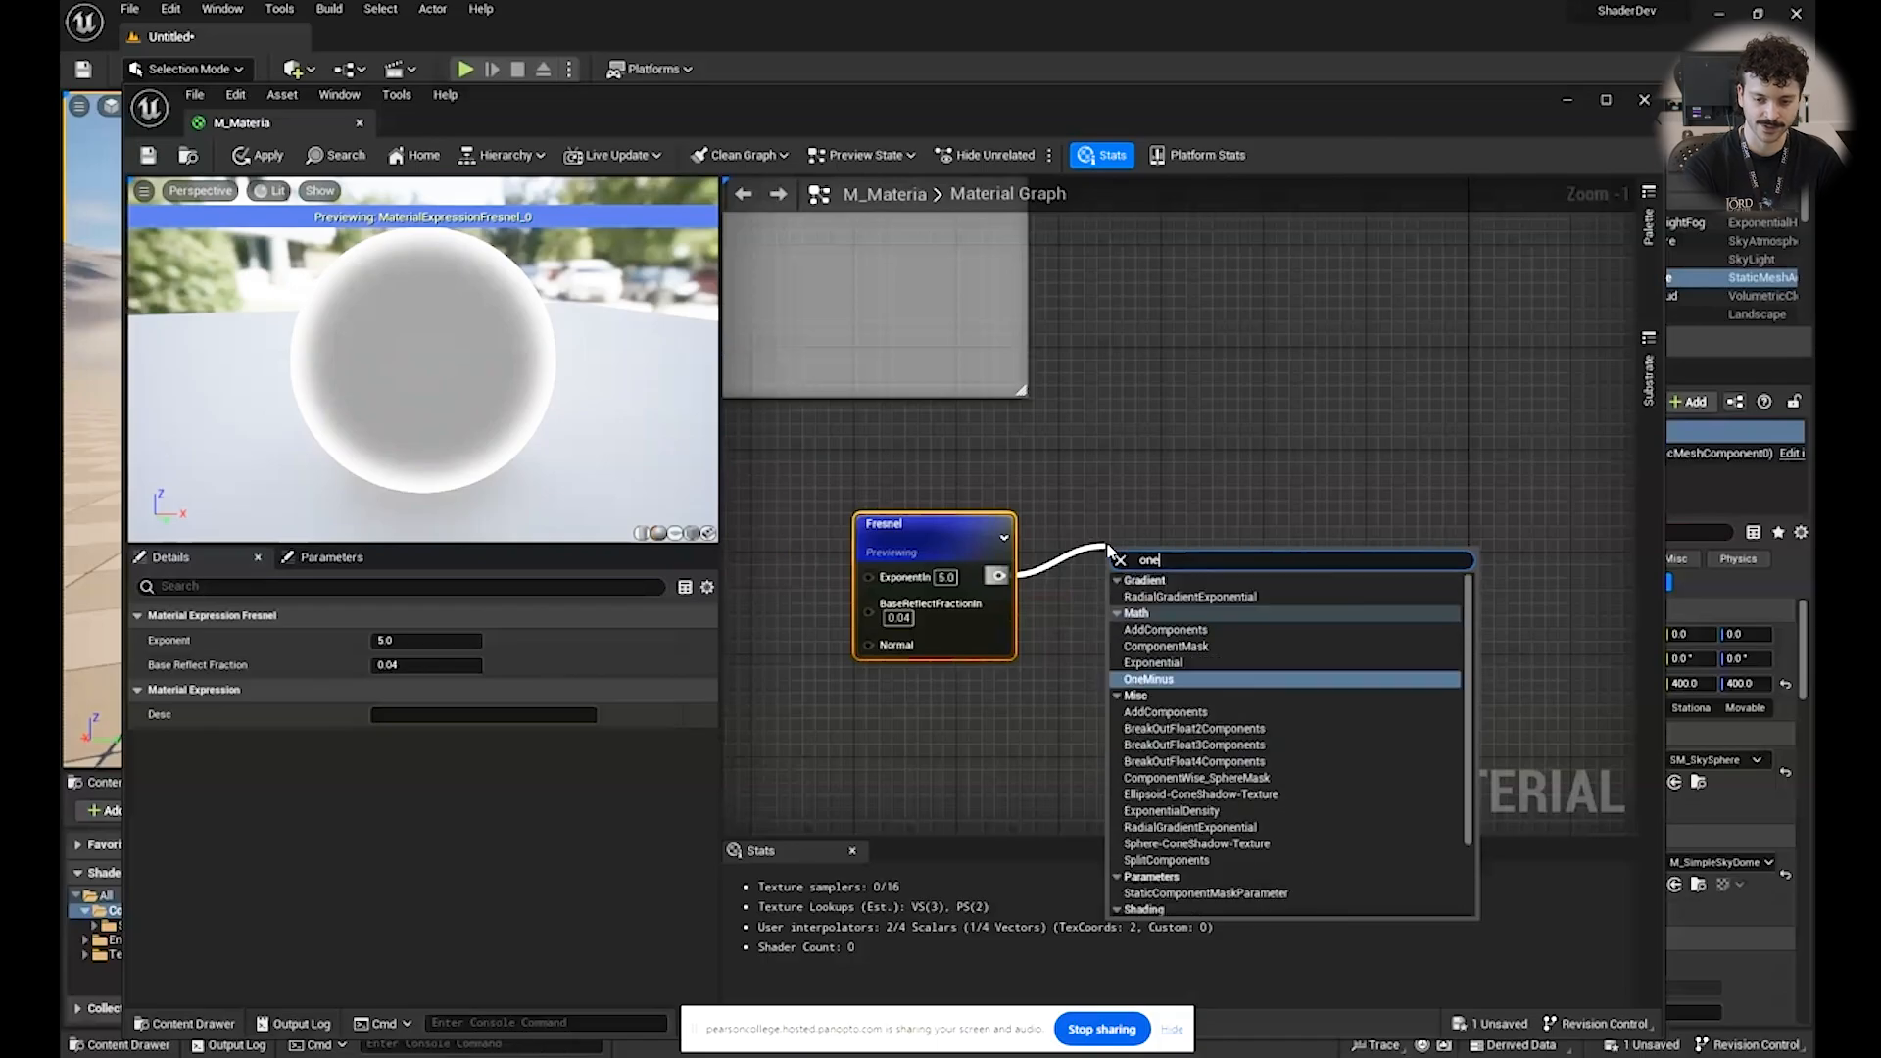
pyautogui.press('Return')
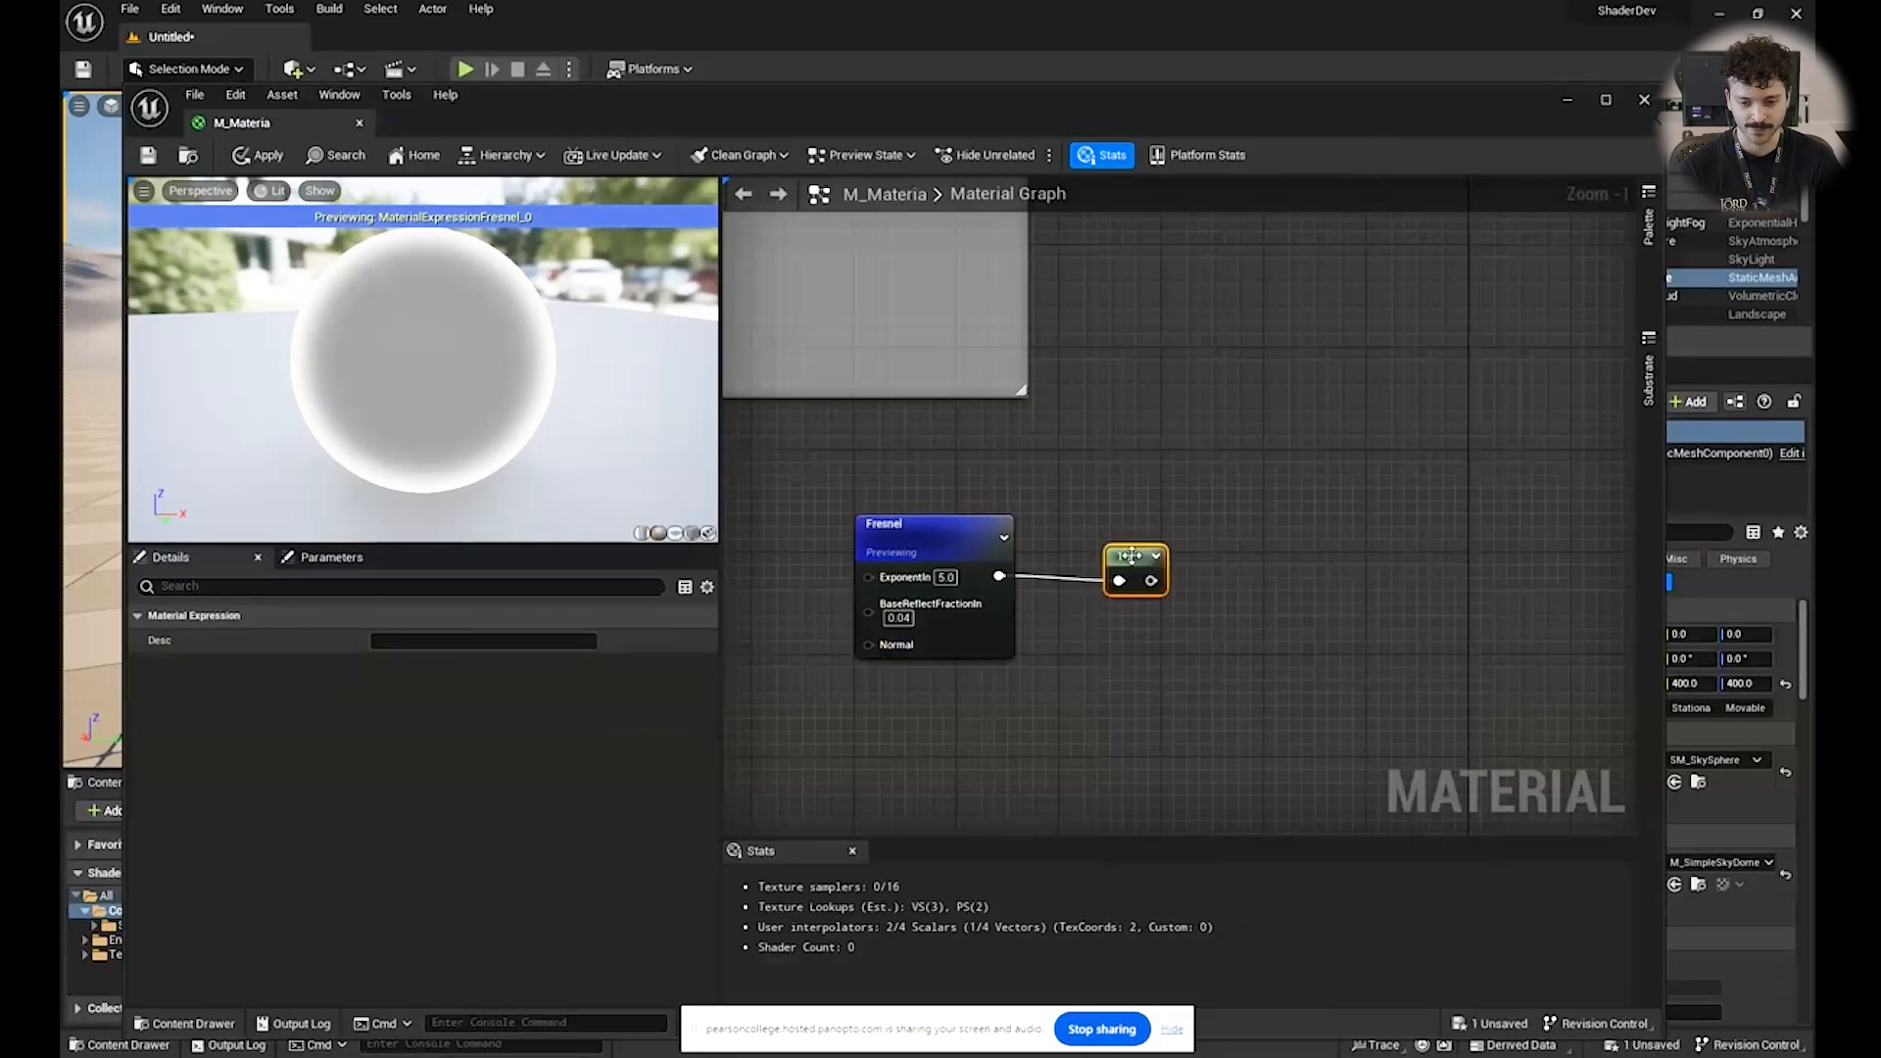
pyautogui.rightClick(1131, 556)
pyautogui.click(1160, 584)
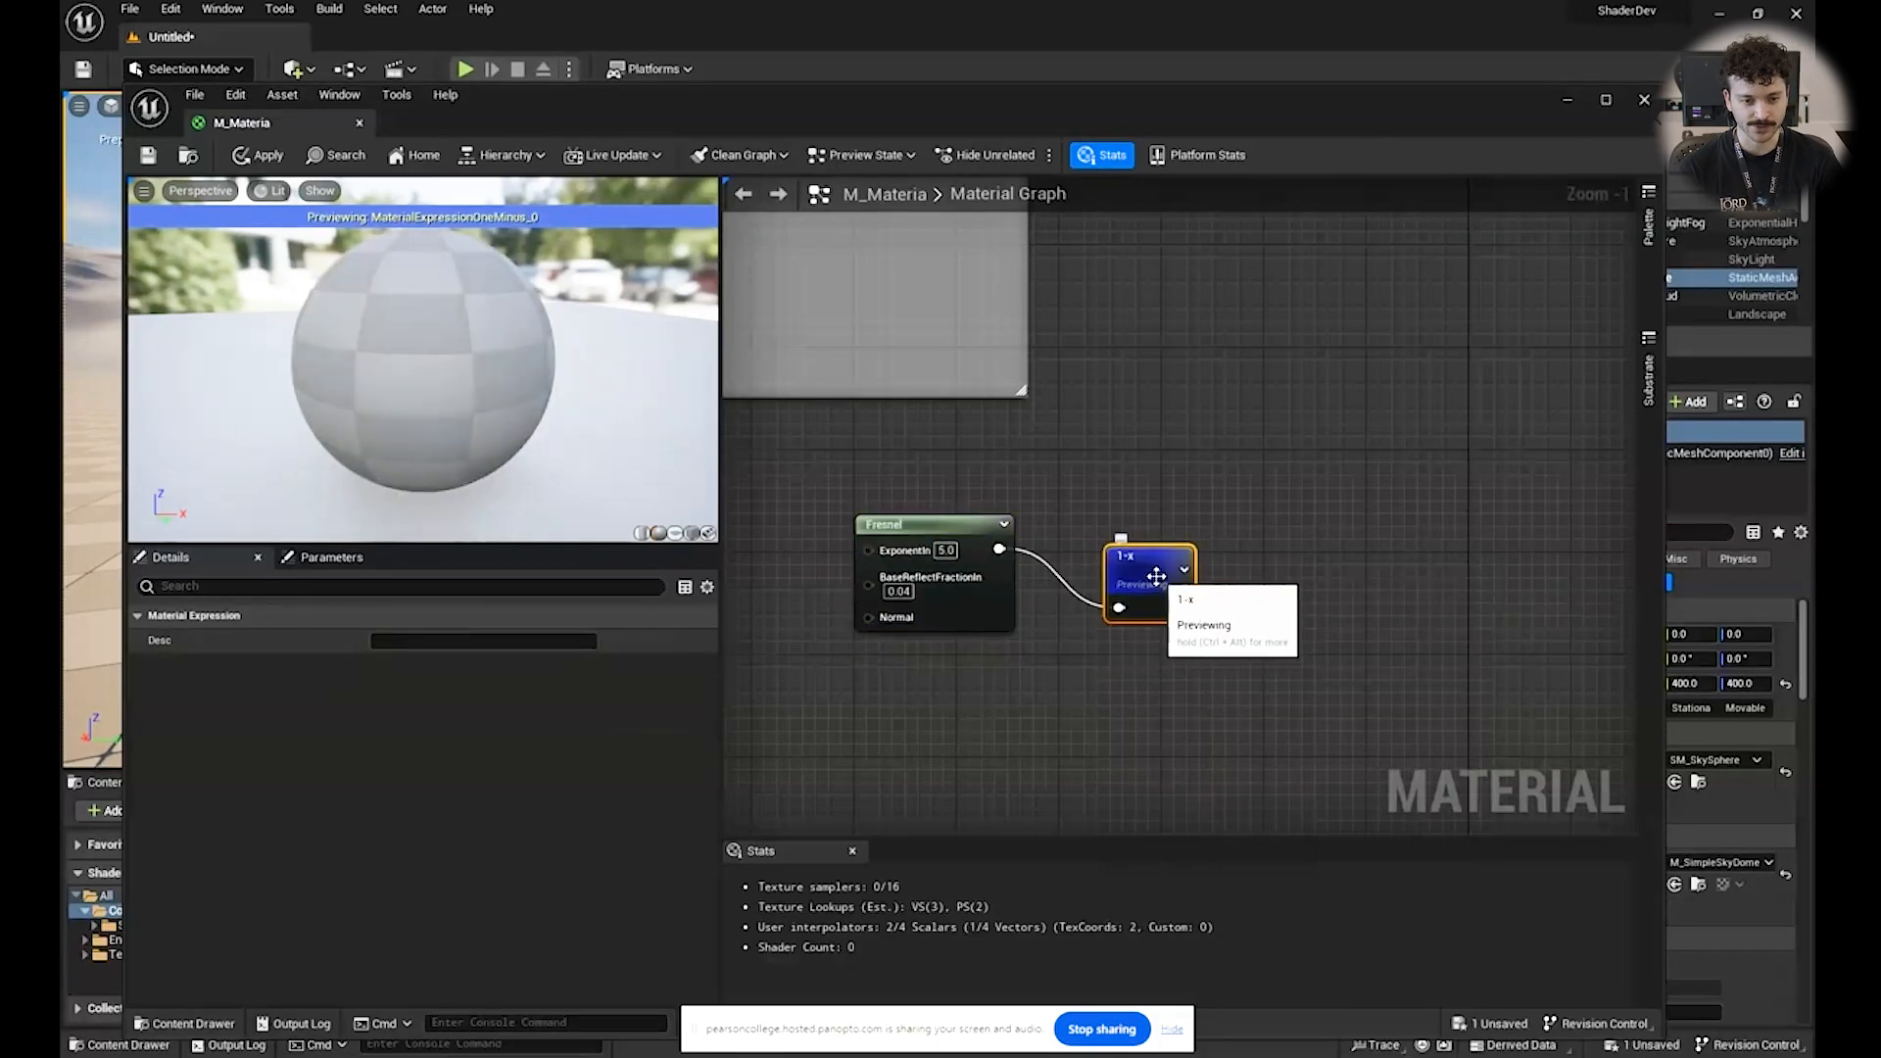
pyautogui.click(948, 523)
pyautogui.moveTo(1129, 558); pyautogui.dragTo(1148, 551)
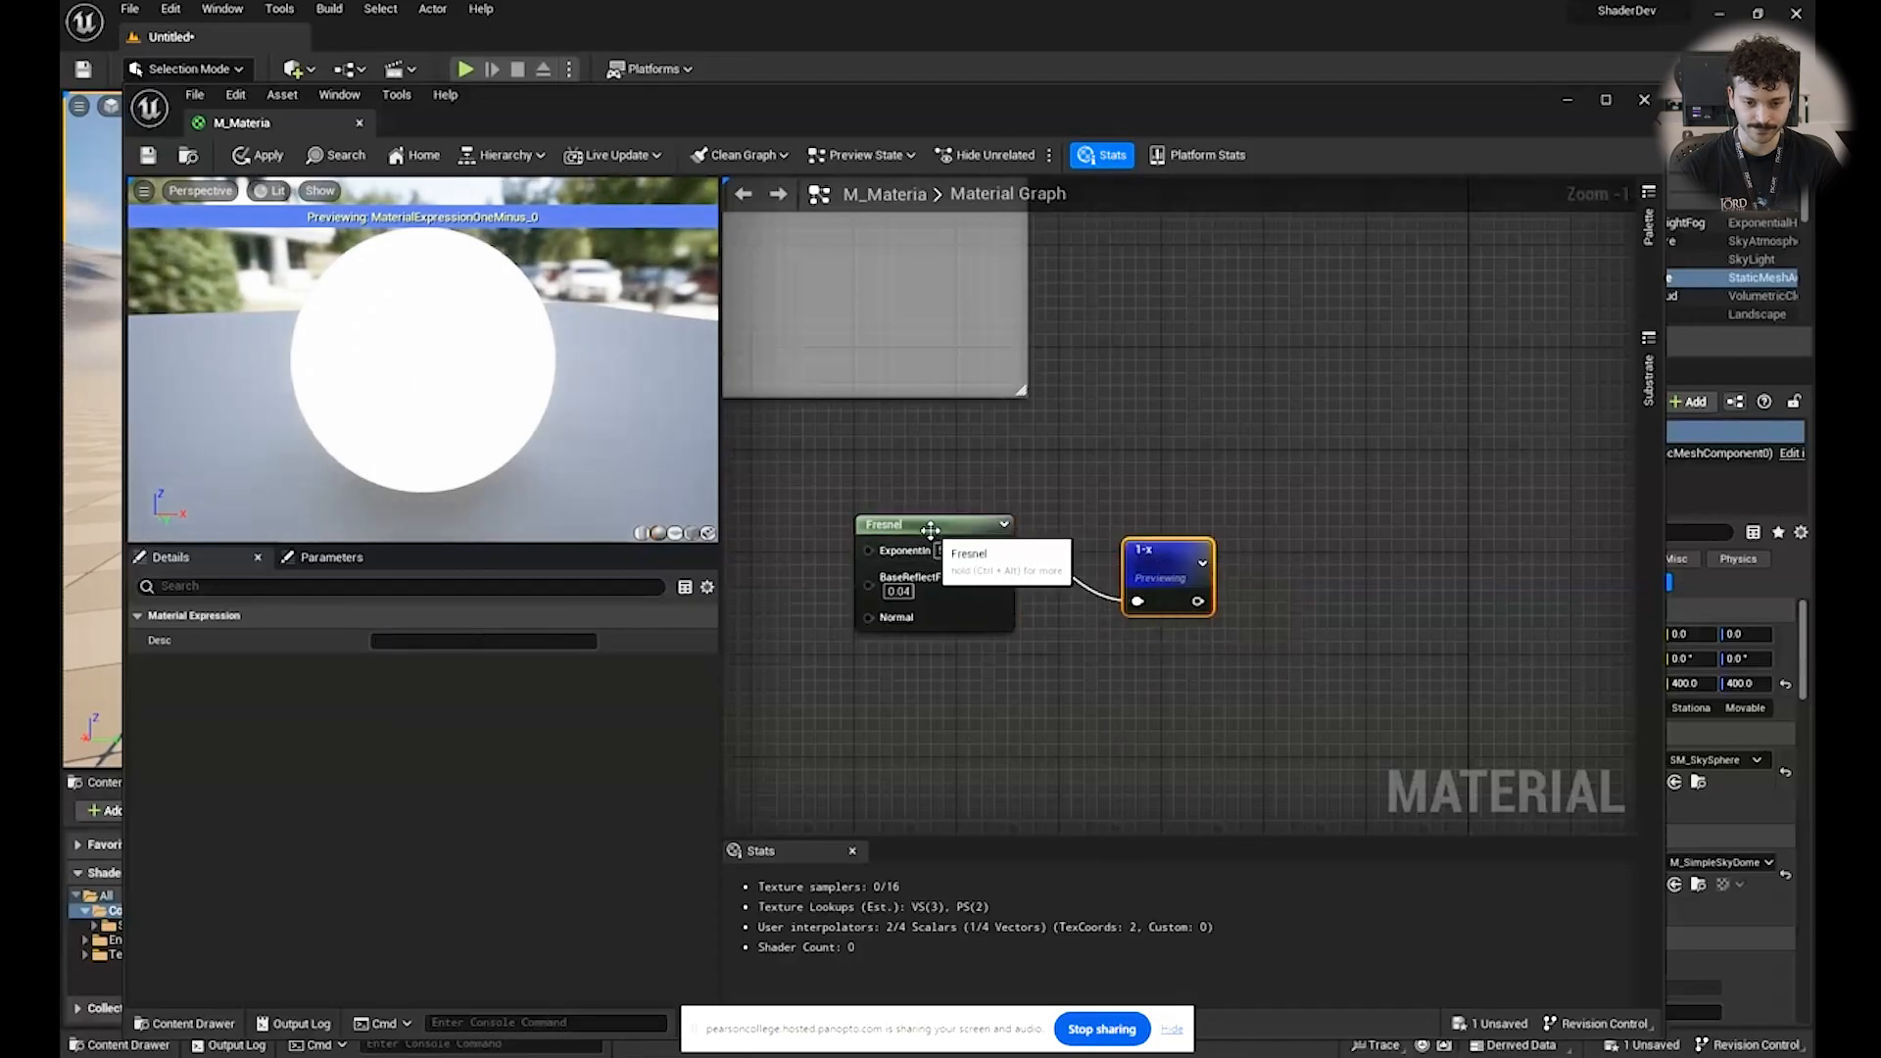
# Set the Fresnel node's exponent to 0.1 and check the inverted falloff on the preview sphere.
pyautogui.click(931, 529)
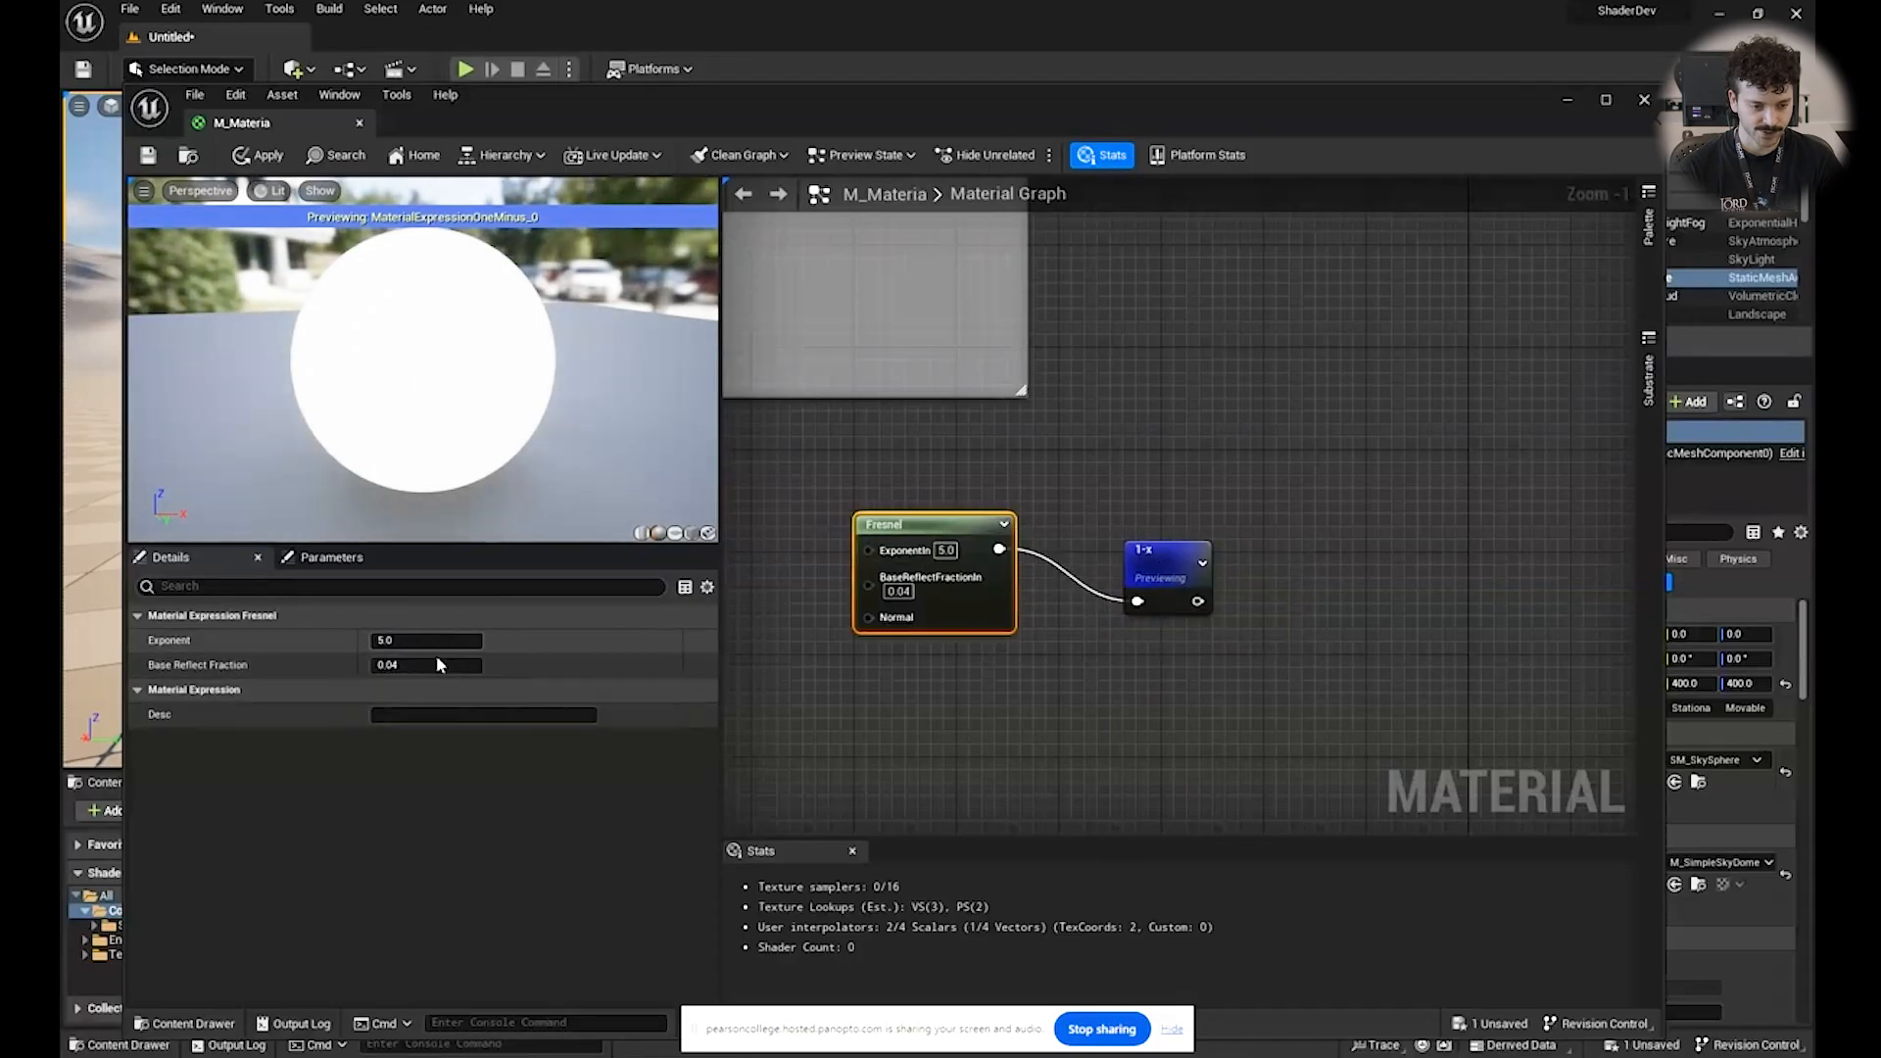
pyautogui.moveTo(435, 642); pyautogui.dragTo(402, 639)
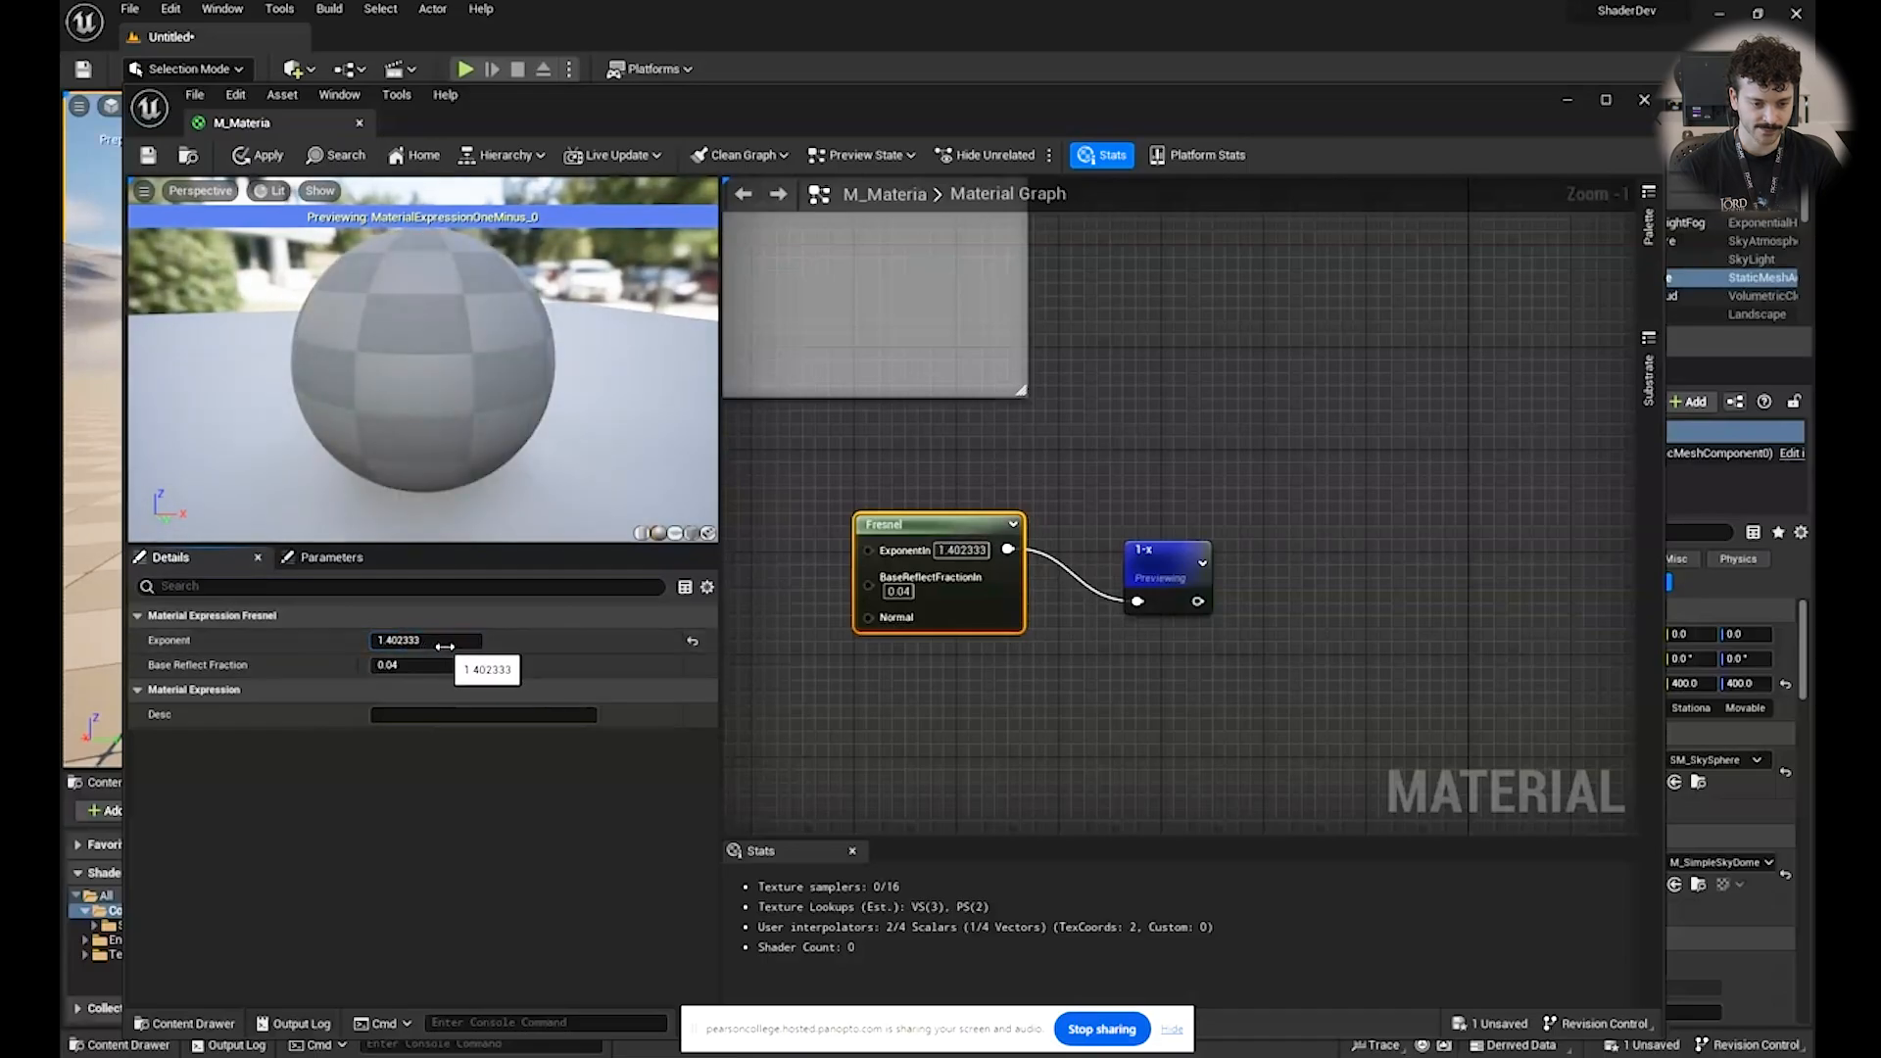
pyautogui.moveTo(385, 644); pyautogui.dragTo(514, 650)
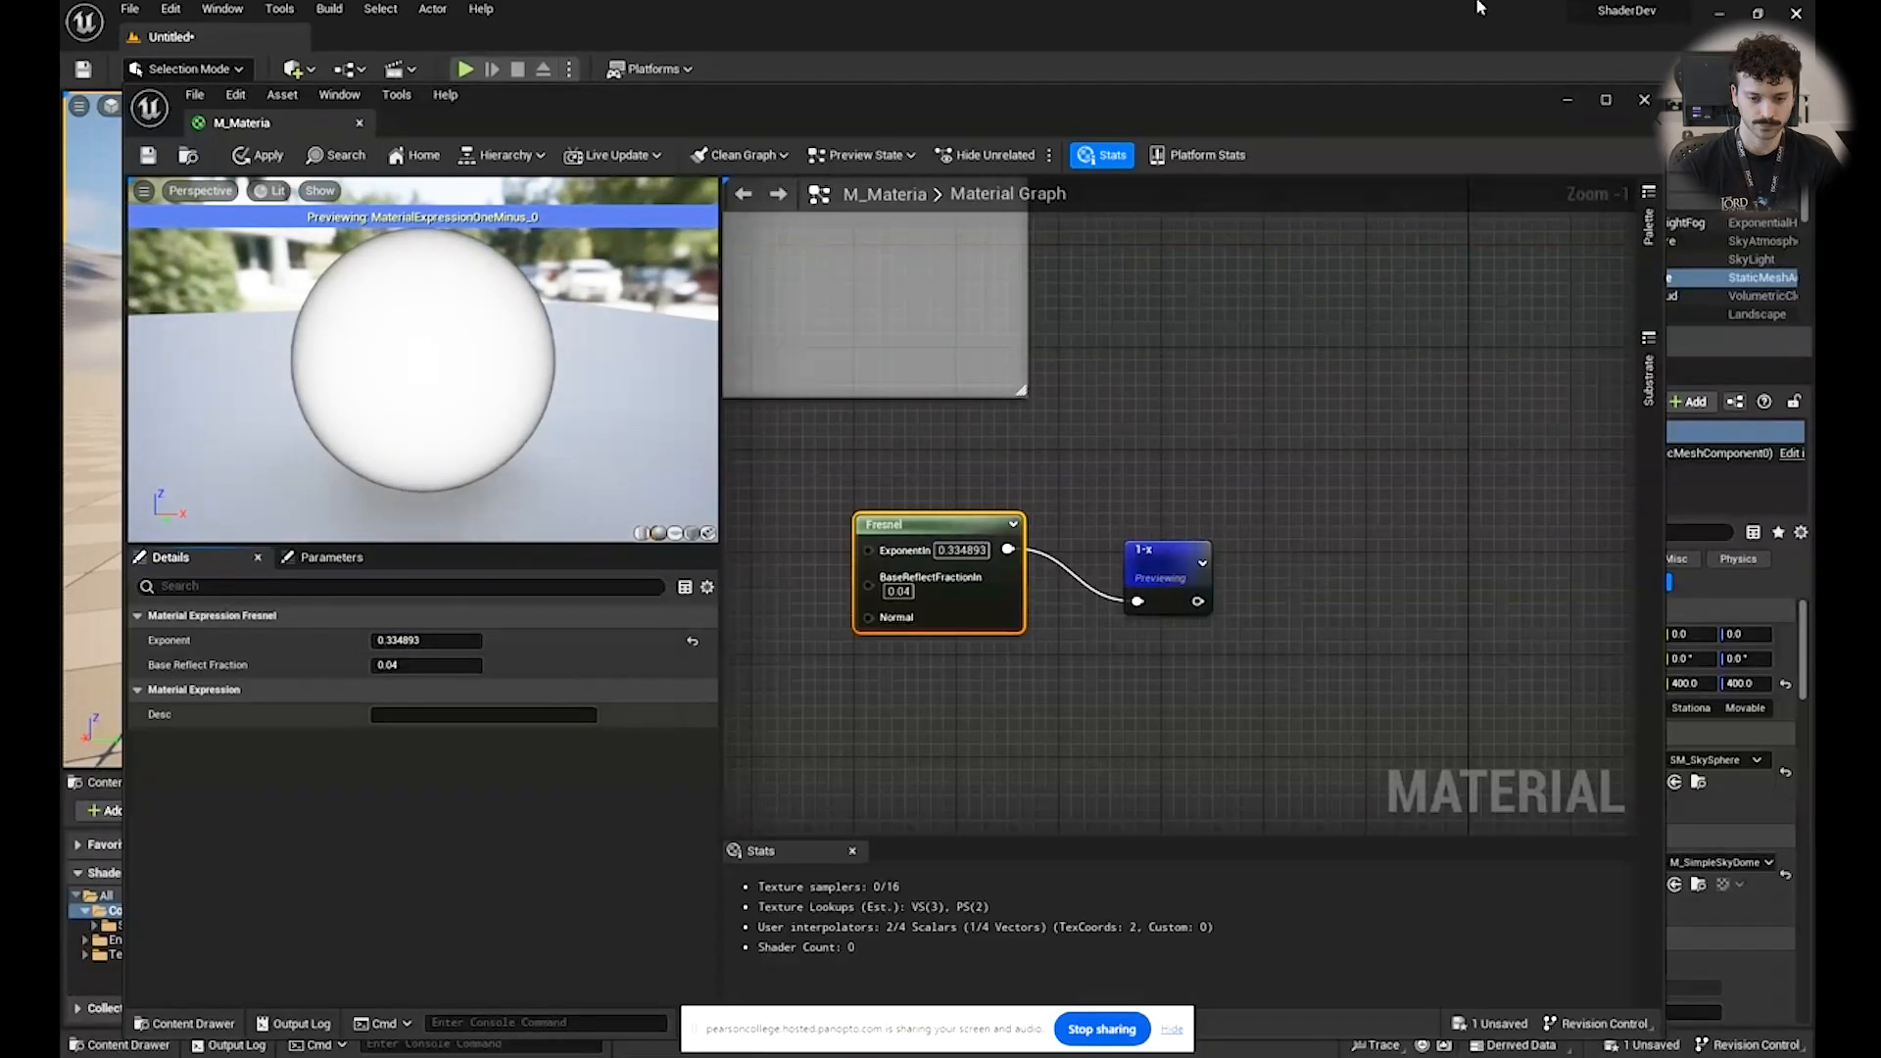
pyautogui.click(967, 551)
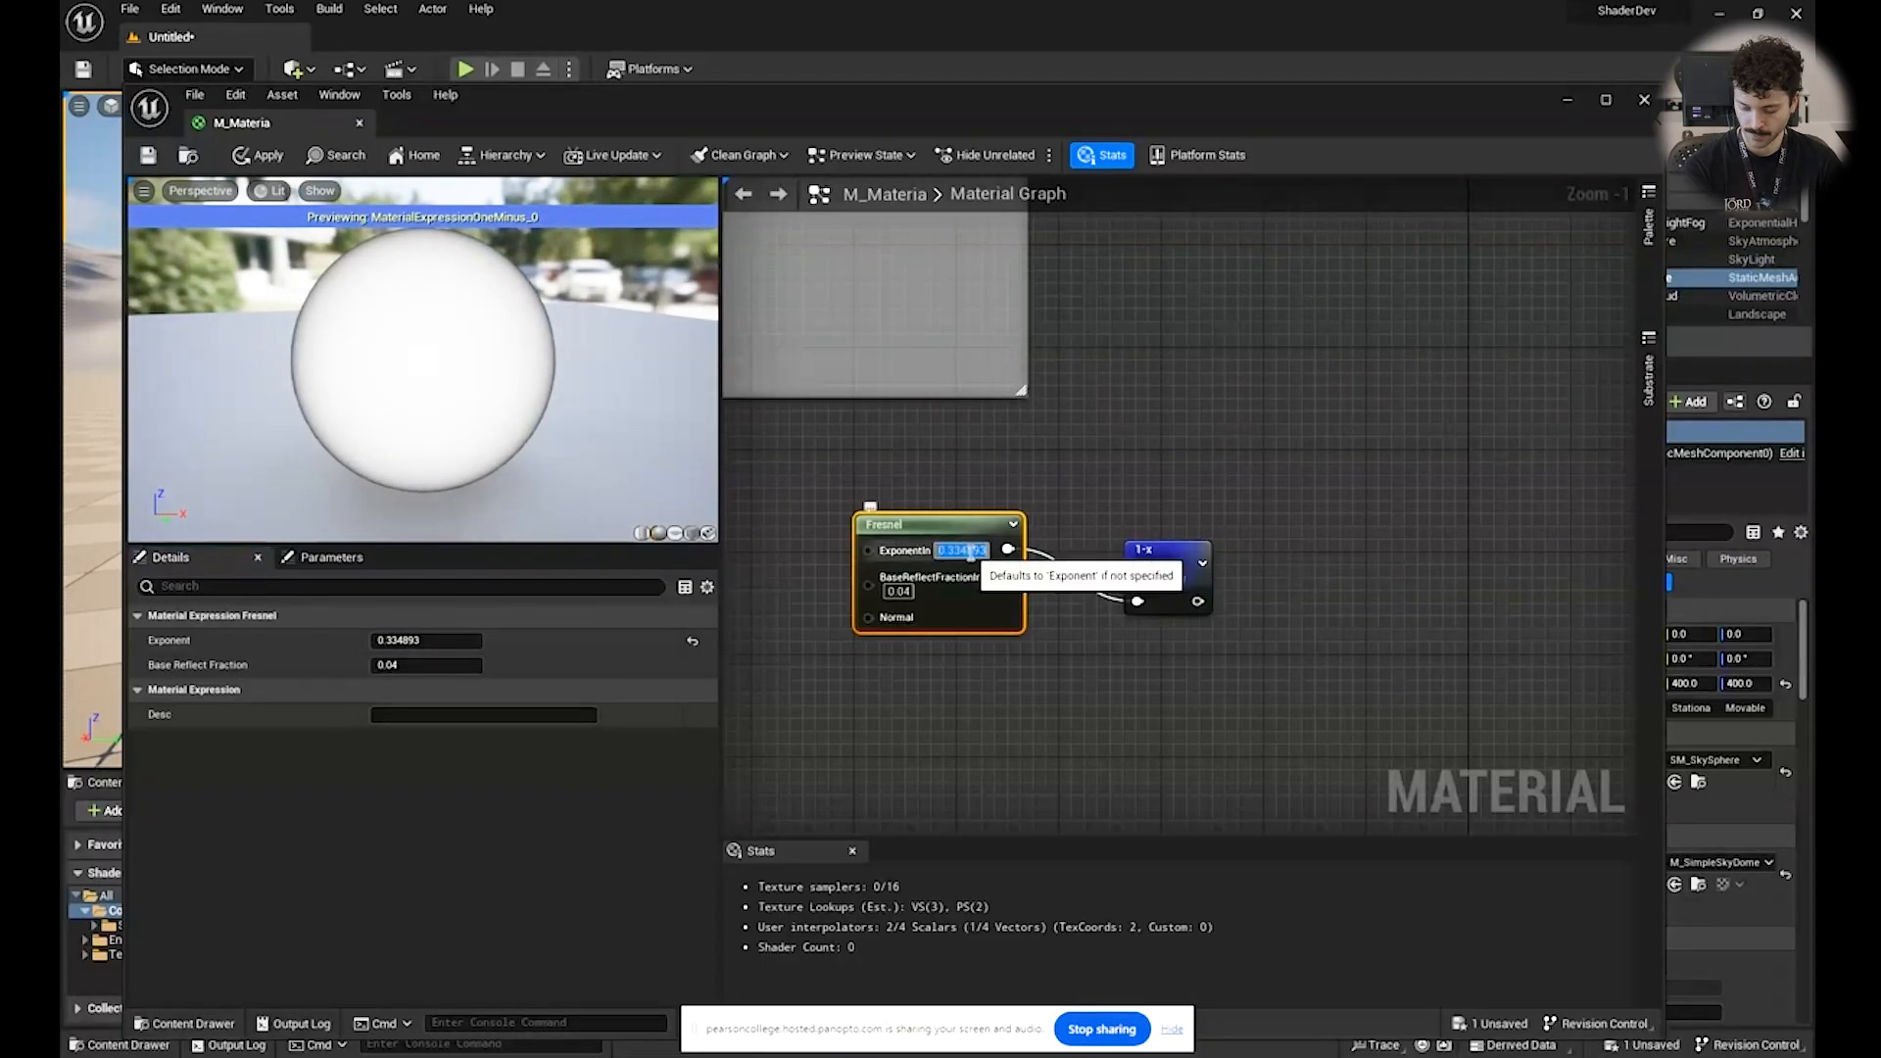
pyautogui.press('BackSpace')
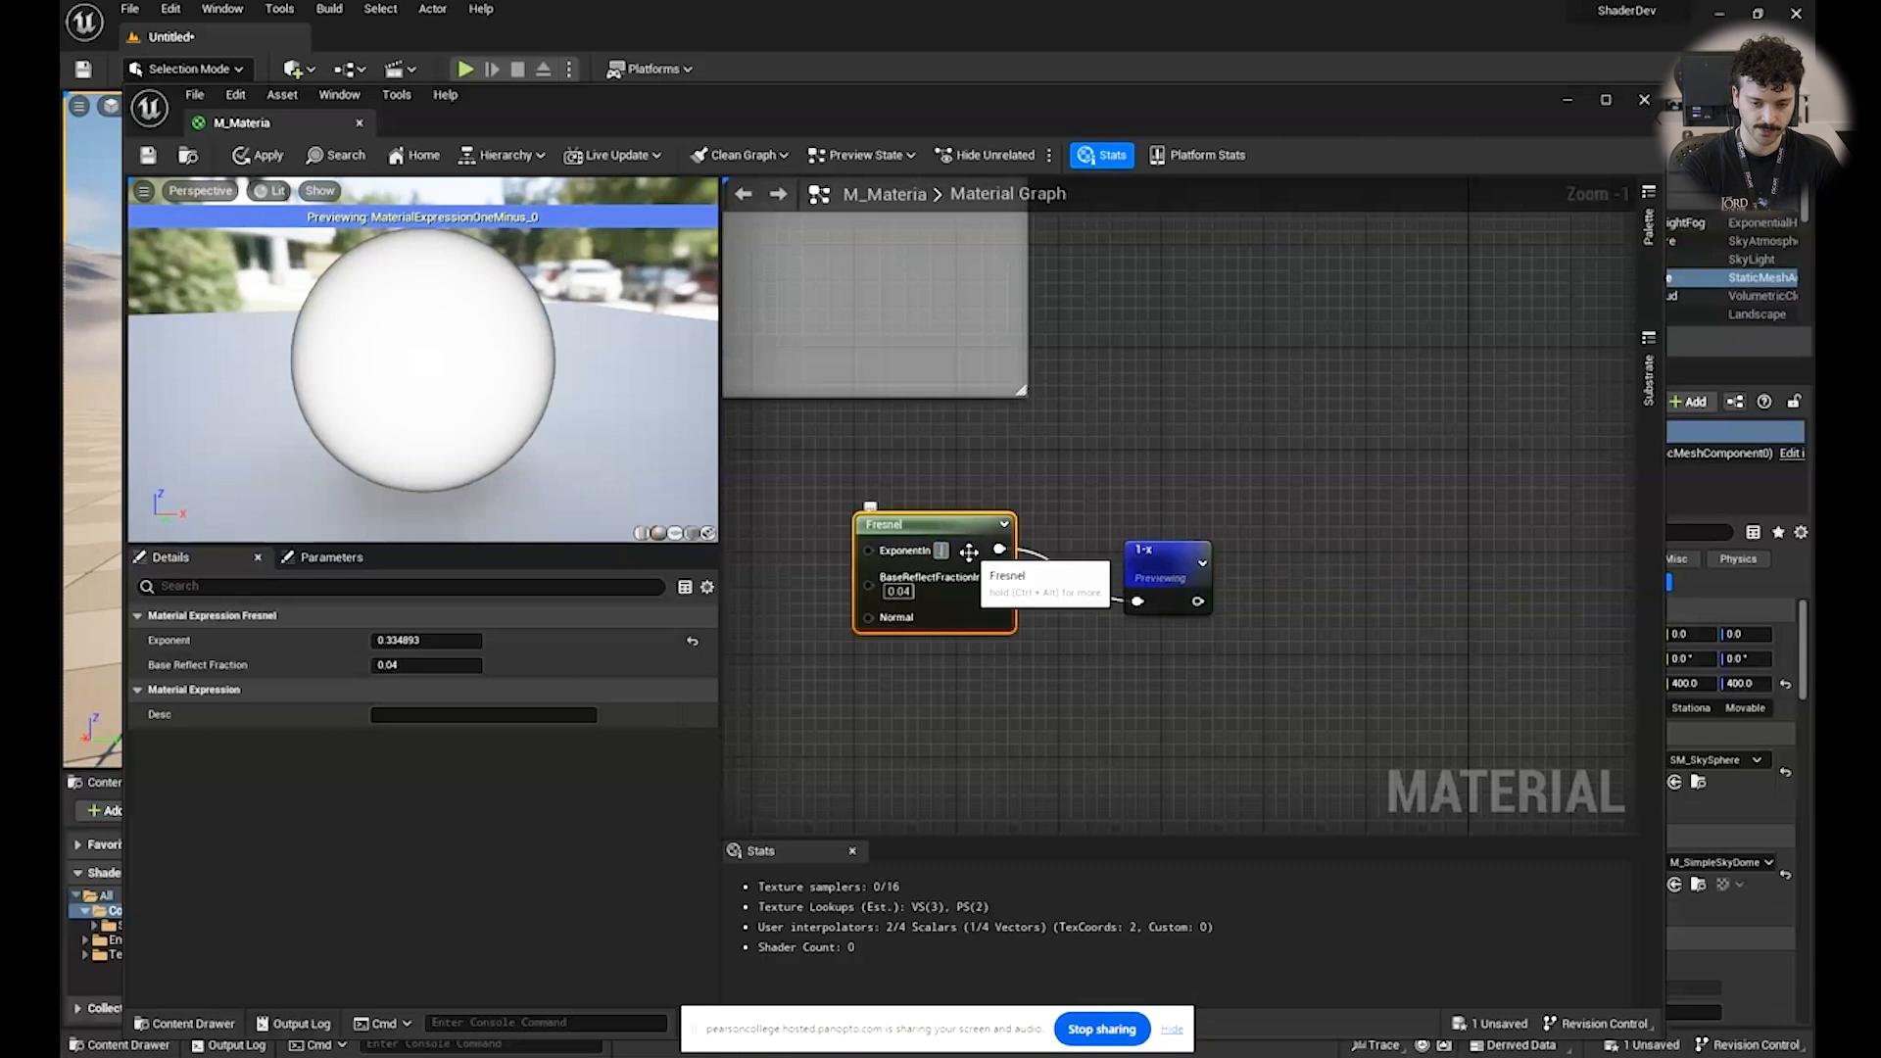
pyautogui.write('0.1')
pyautogui.press('Return')
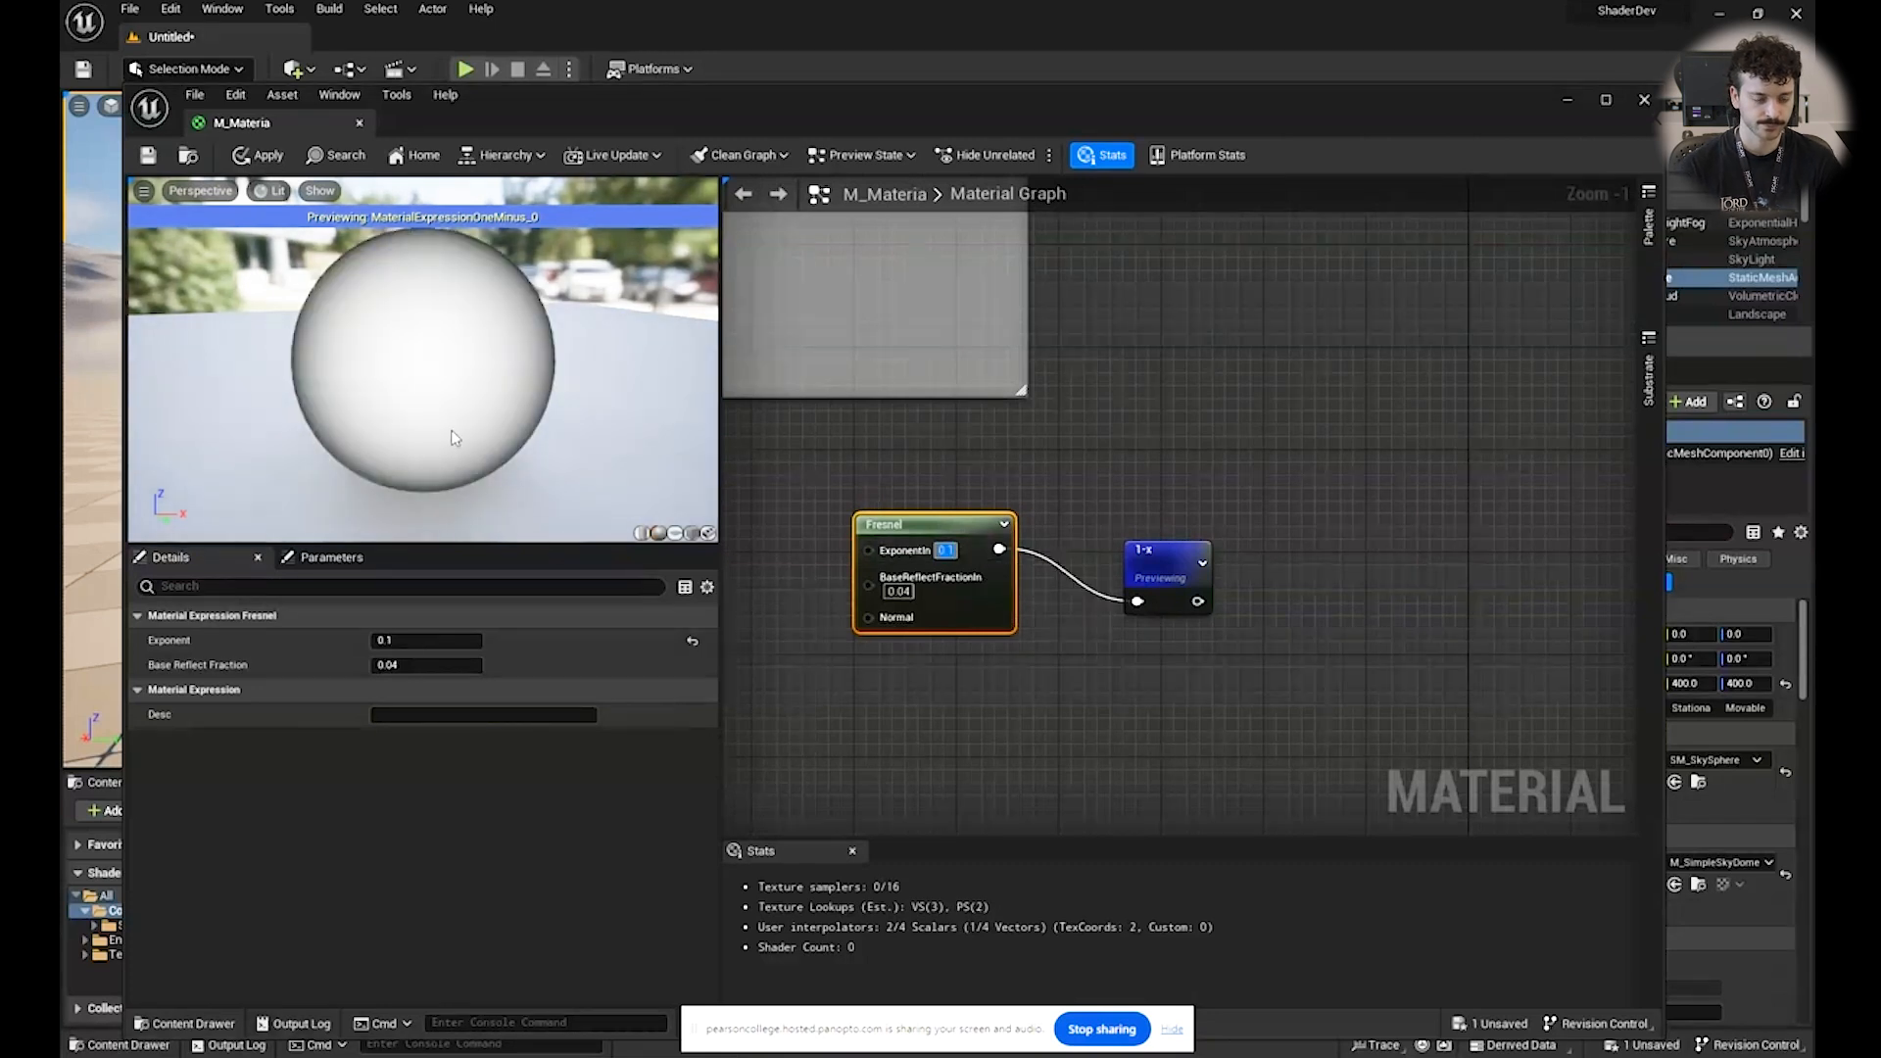
pyautogui.moveTo(519, 422)
pyautogui.mouseDown()
pyautogui.moveTo(508, 390)
pyautogui.moveTo(479, 413)
pyautogui.moveTo(412, 343)
pyautogui.mouseUp()
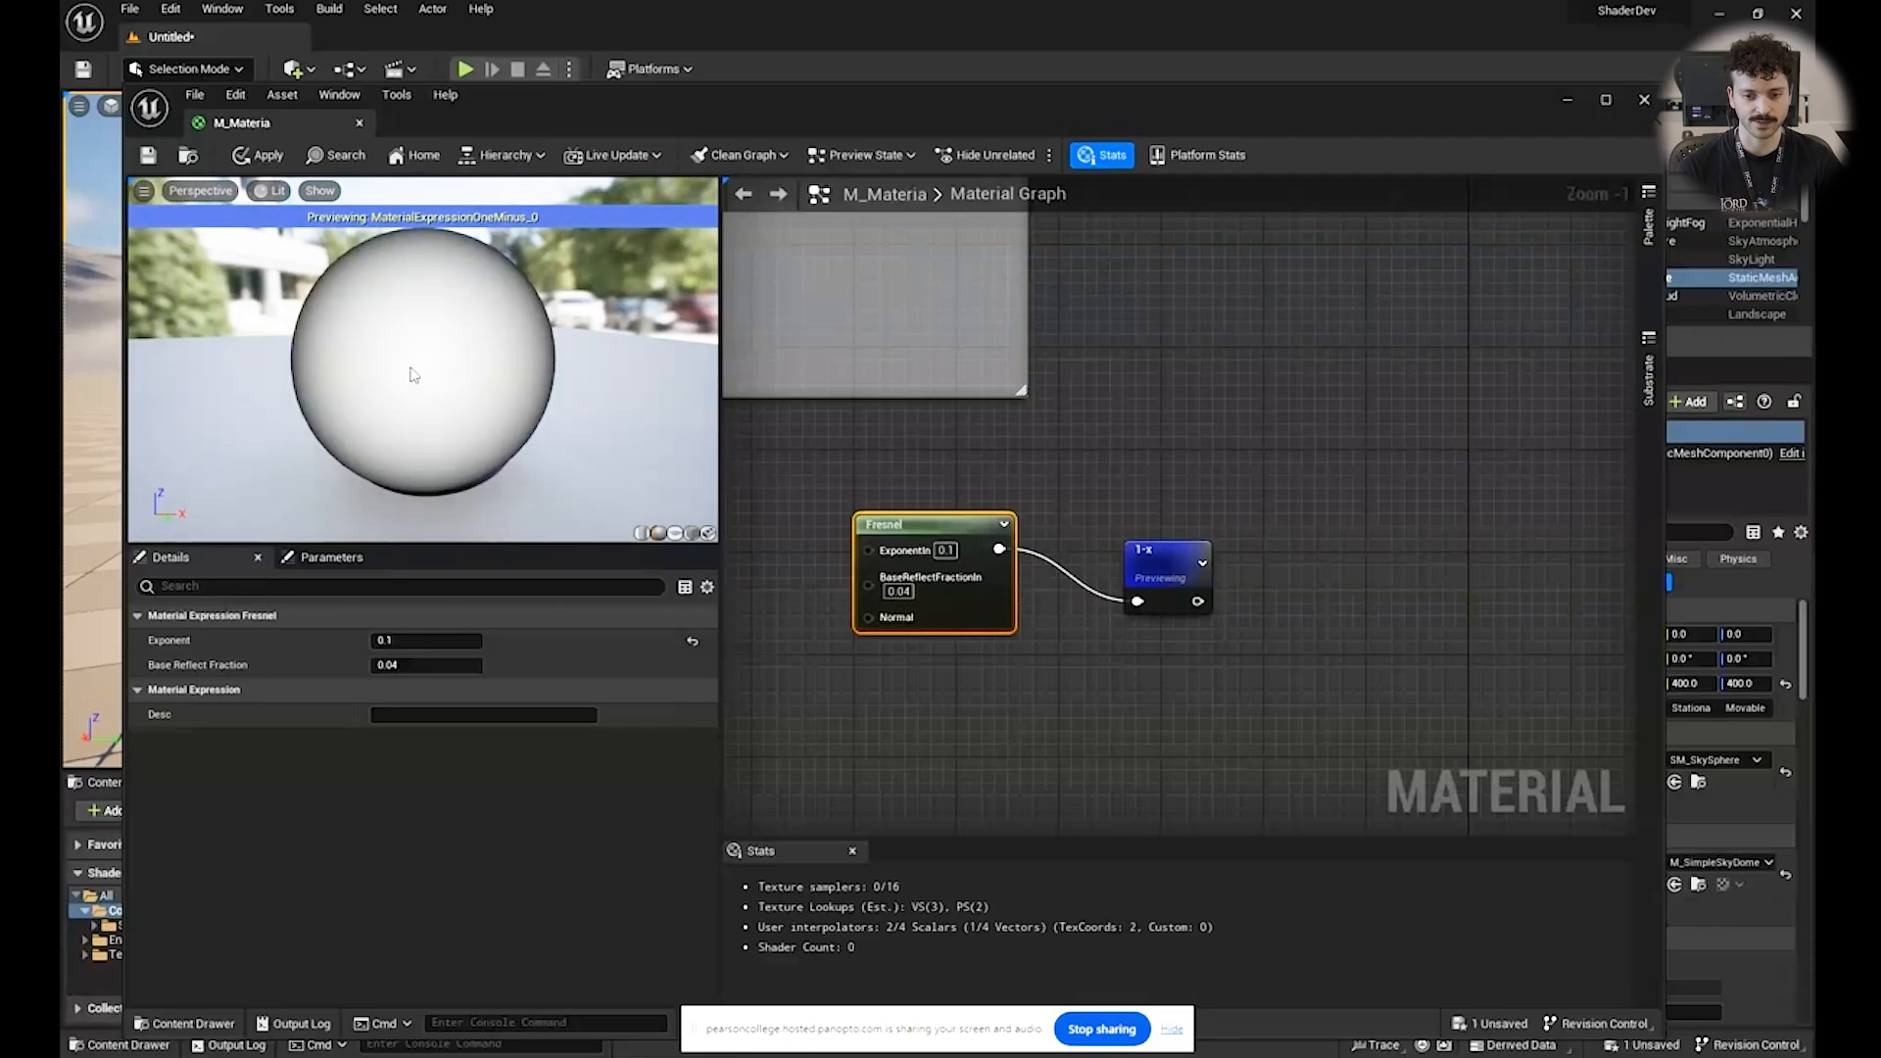
# Move the OneMinus node closer to the Fresnel node and stop previewing it.
pyautogui.moveTo(1278, 495); pyautogui.dragTo(1241, 502, button='right')
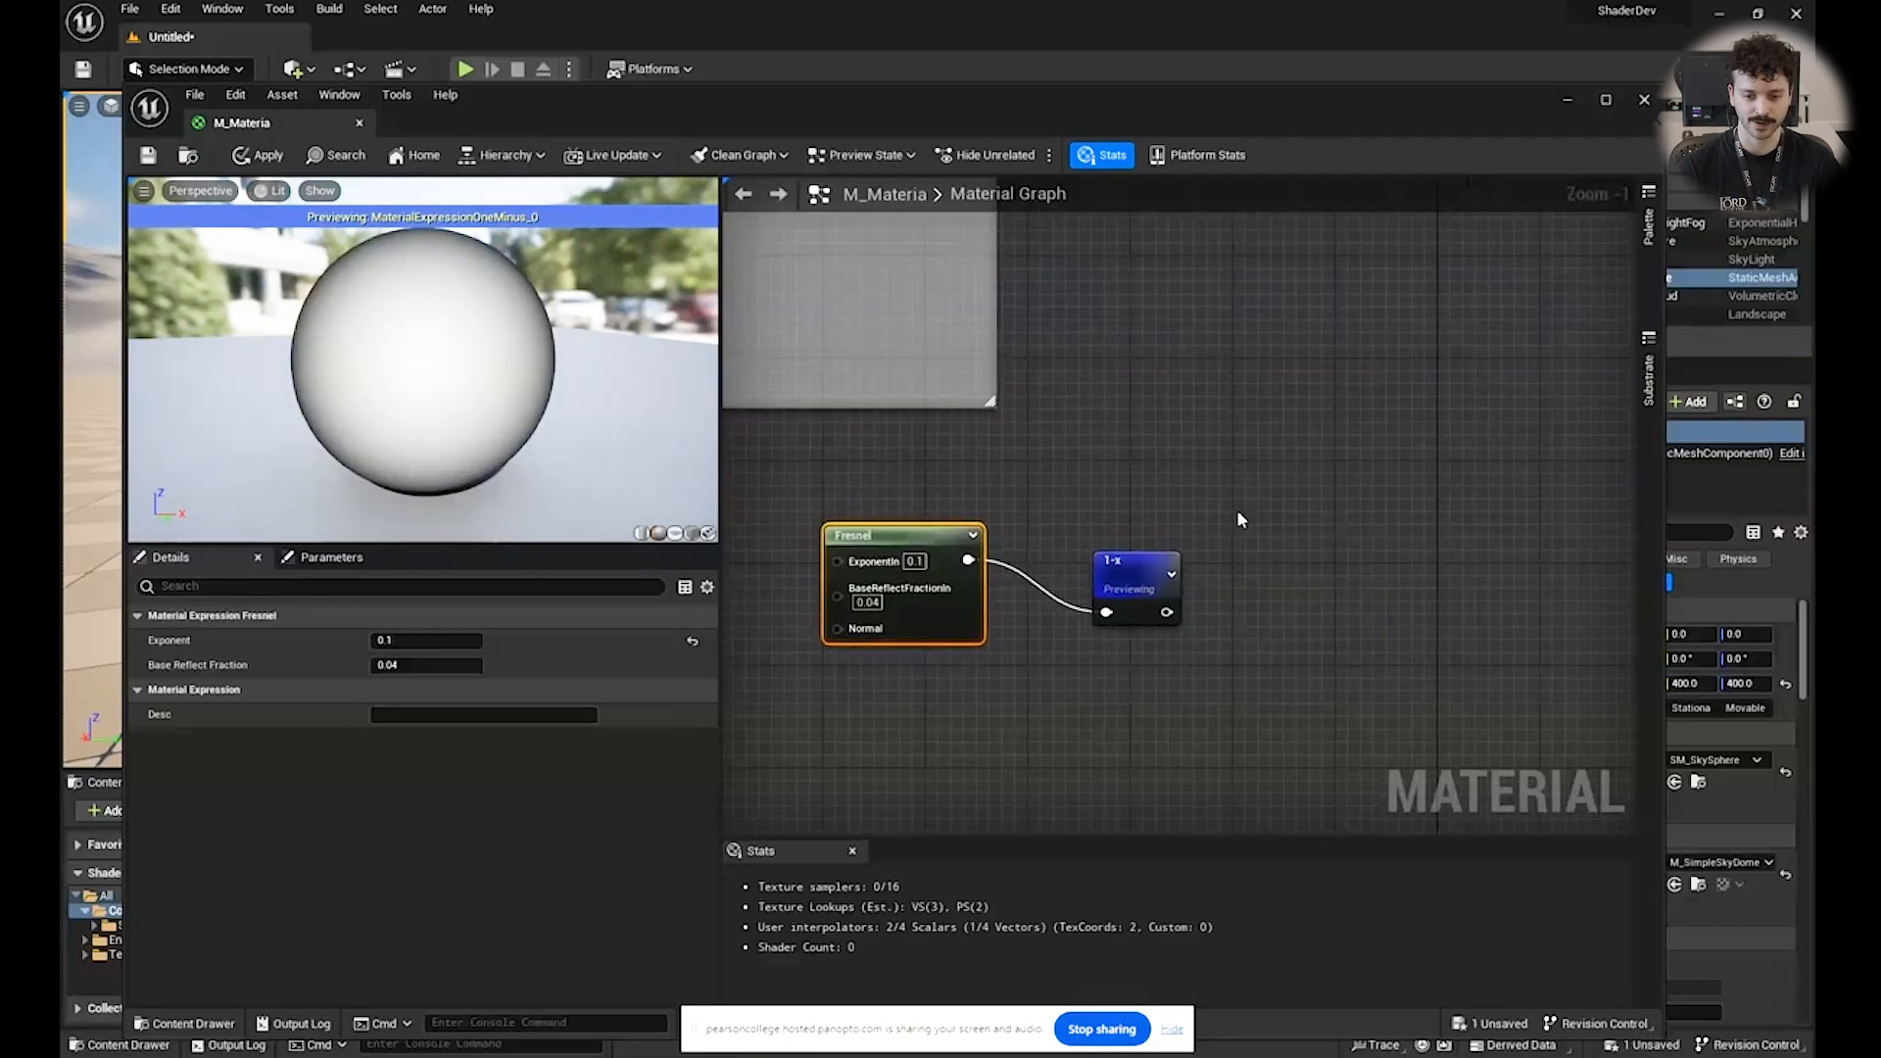
pyautogui.moveTo(1135, 563); pyautogui.dragTo(1081, 547)
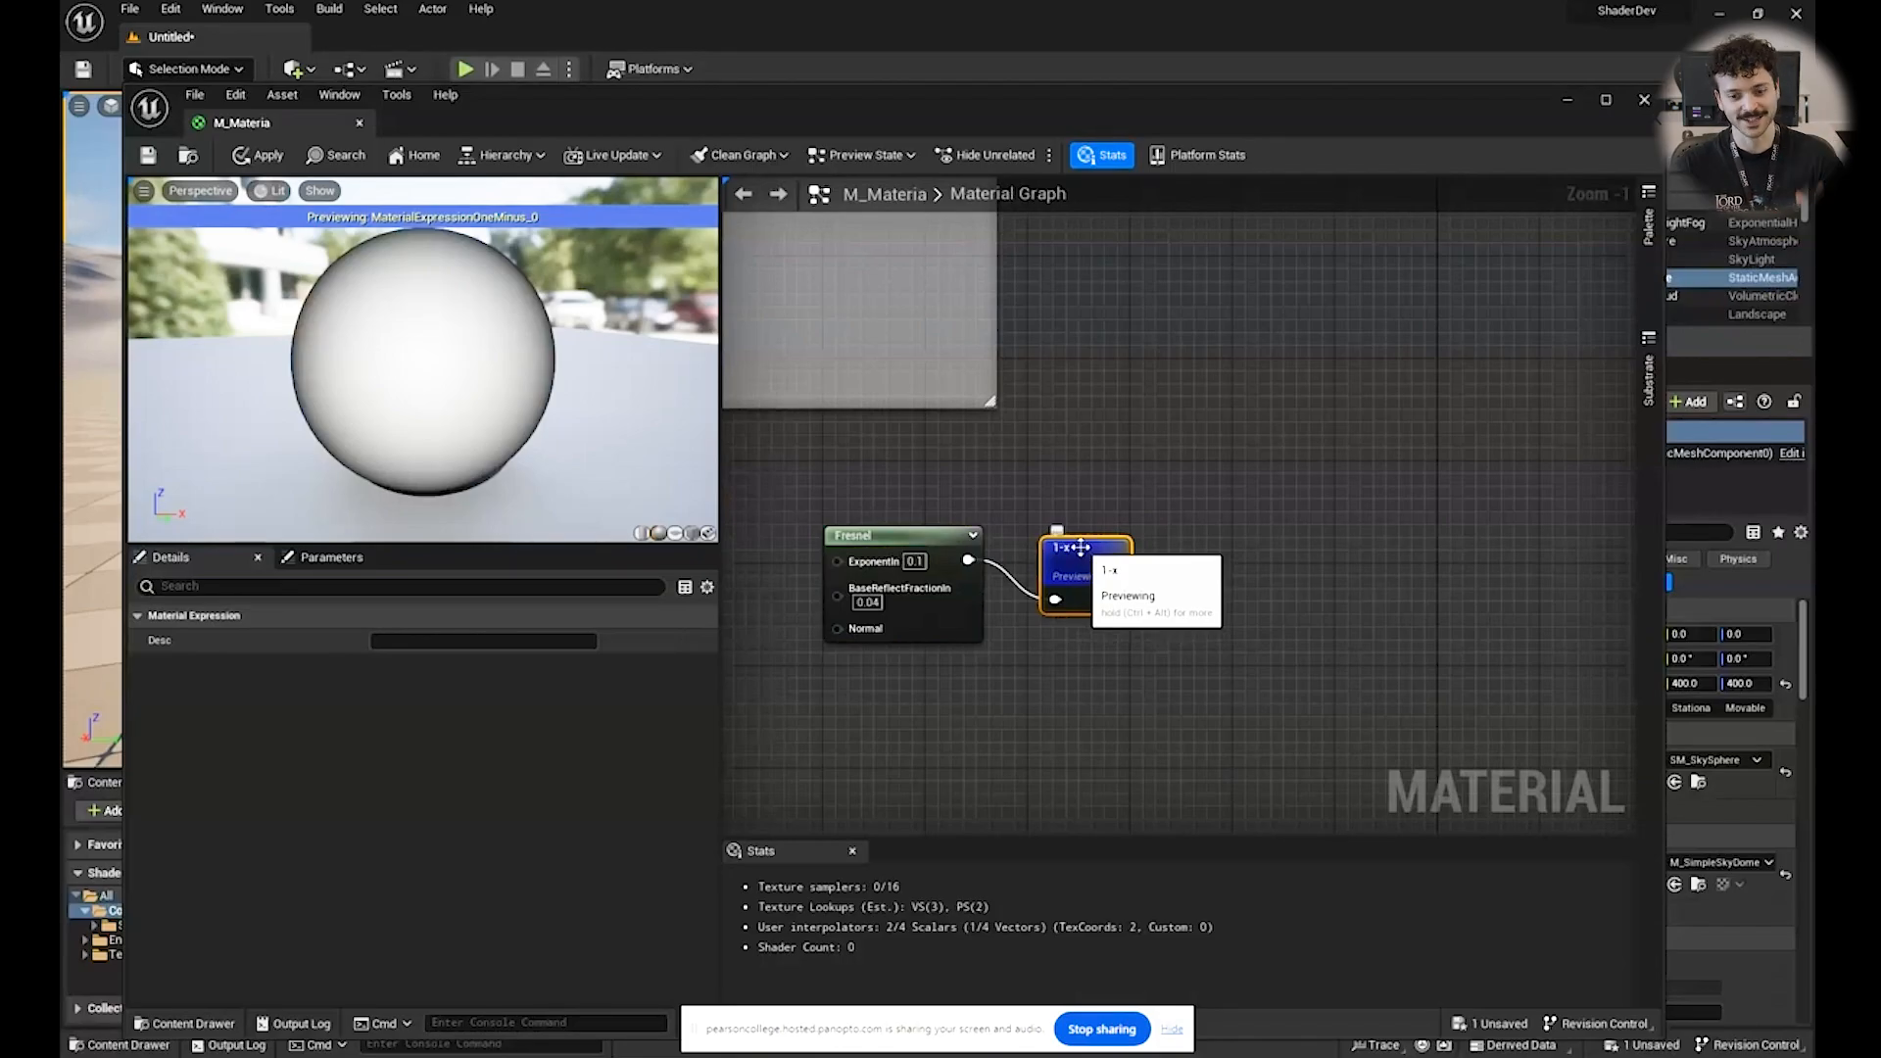
pyautogui.rightClick(1080, 554)
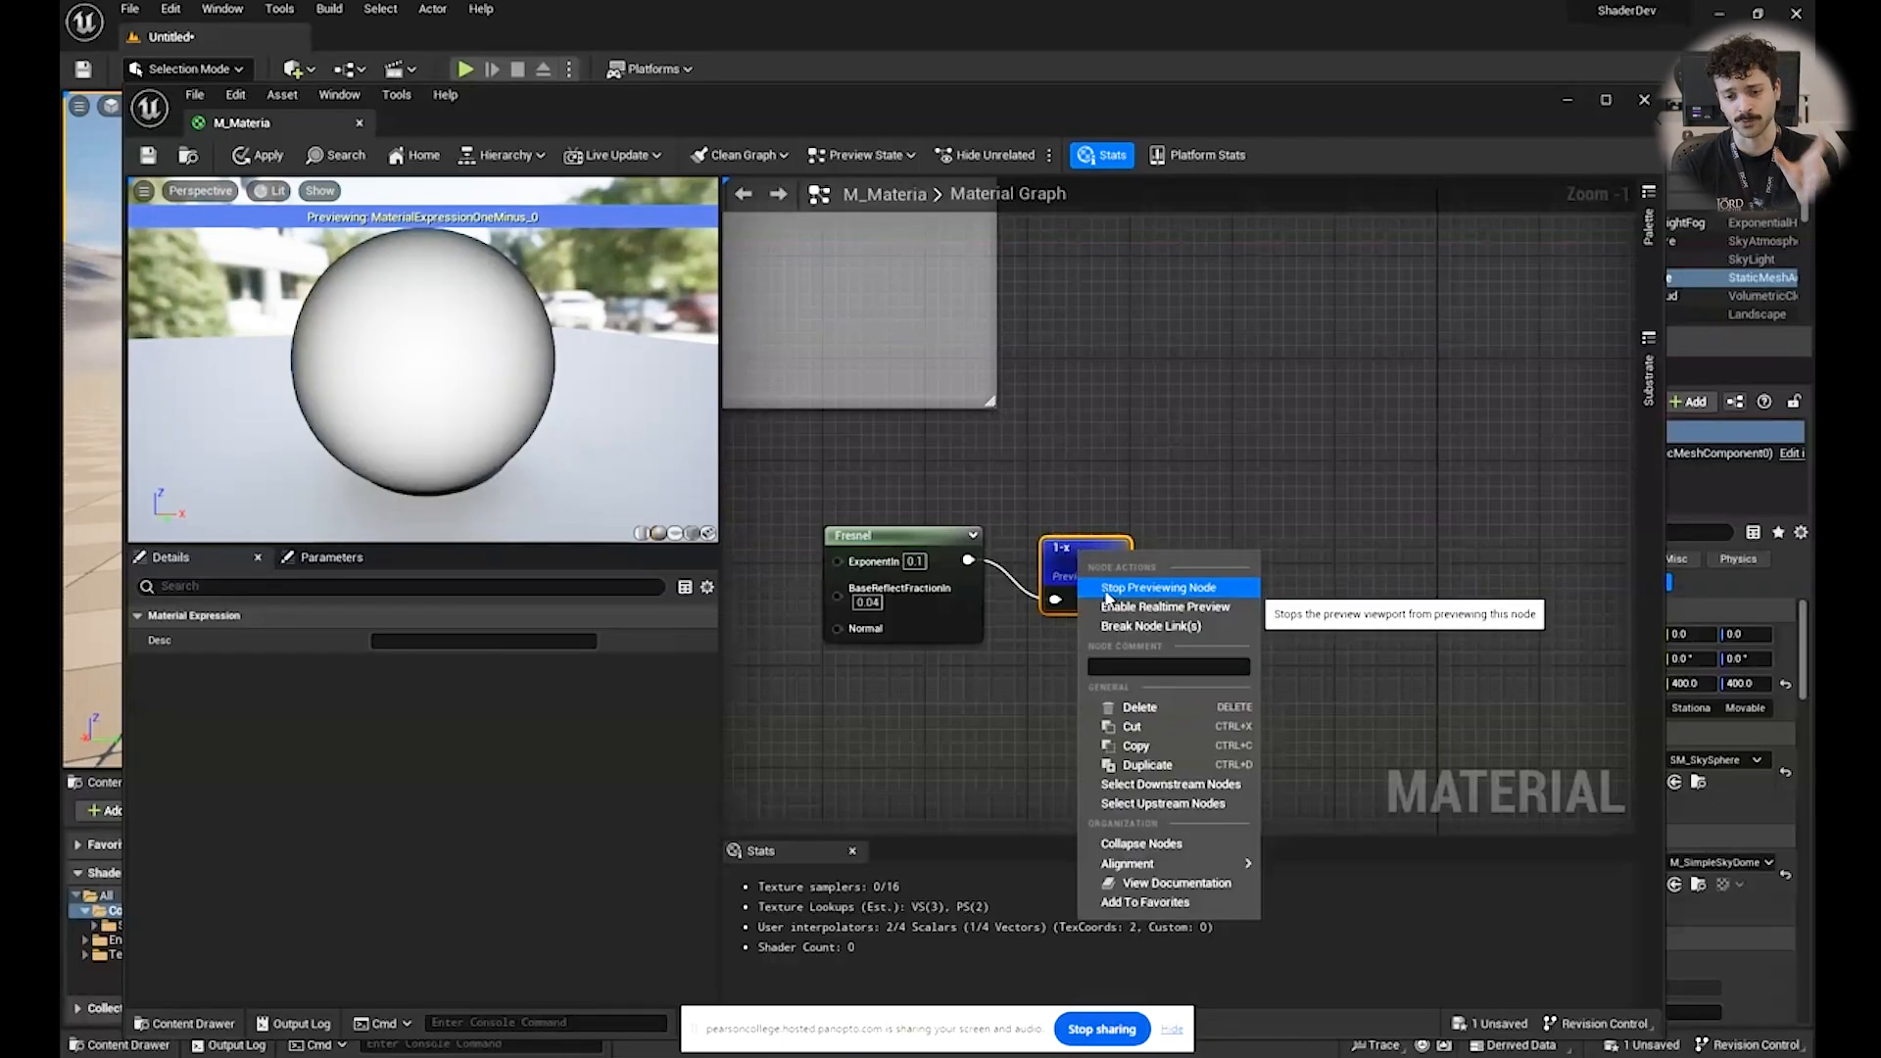
pyautogui.click(1105, 593)
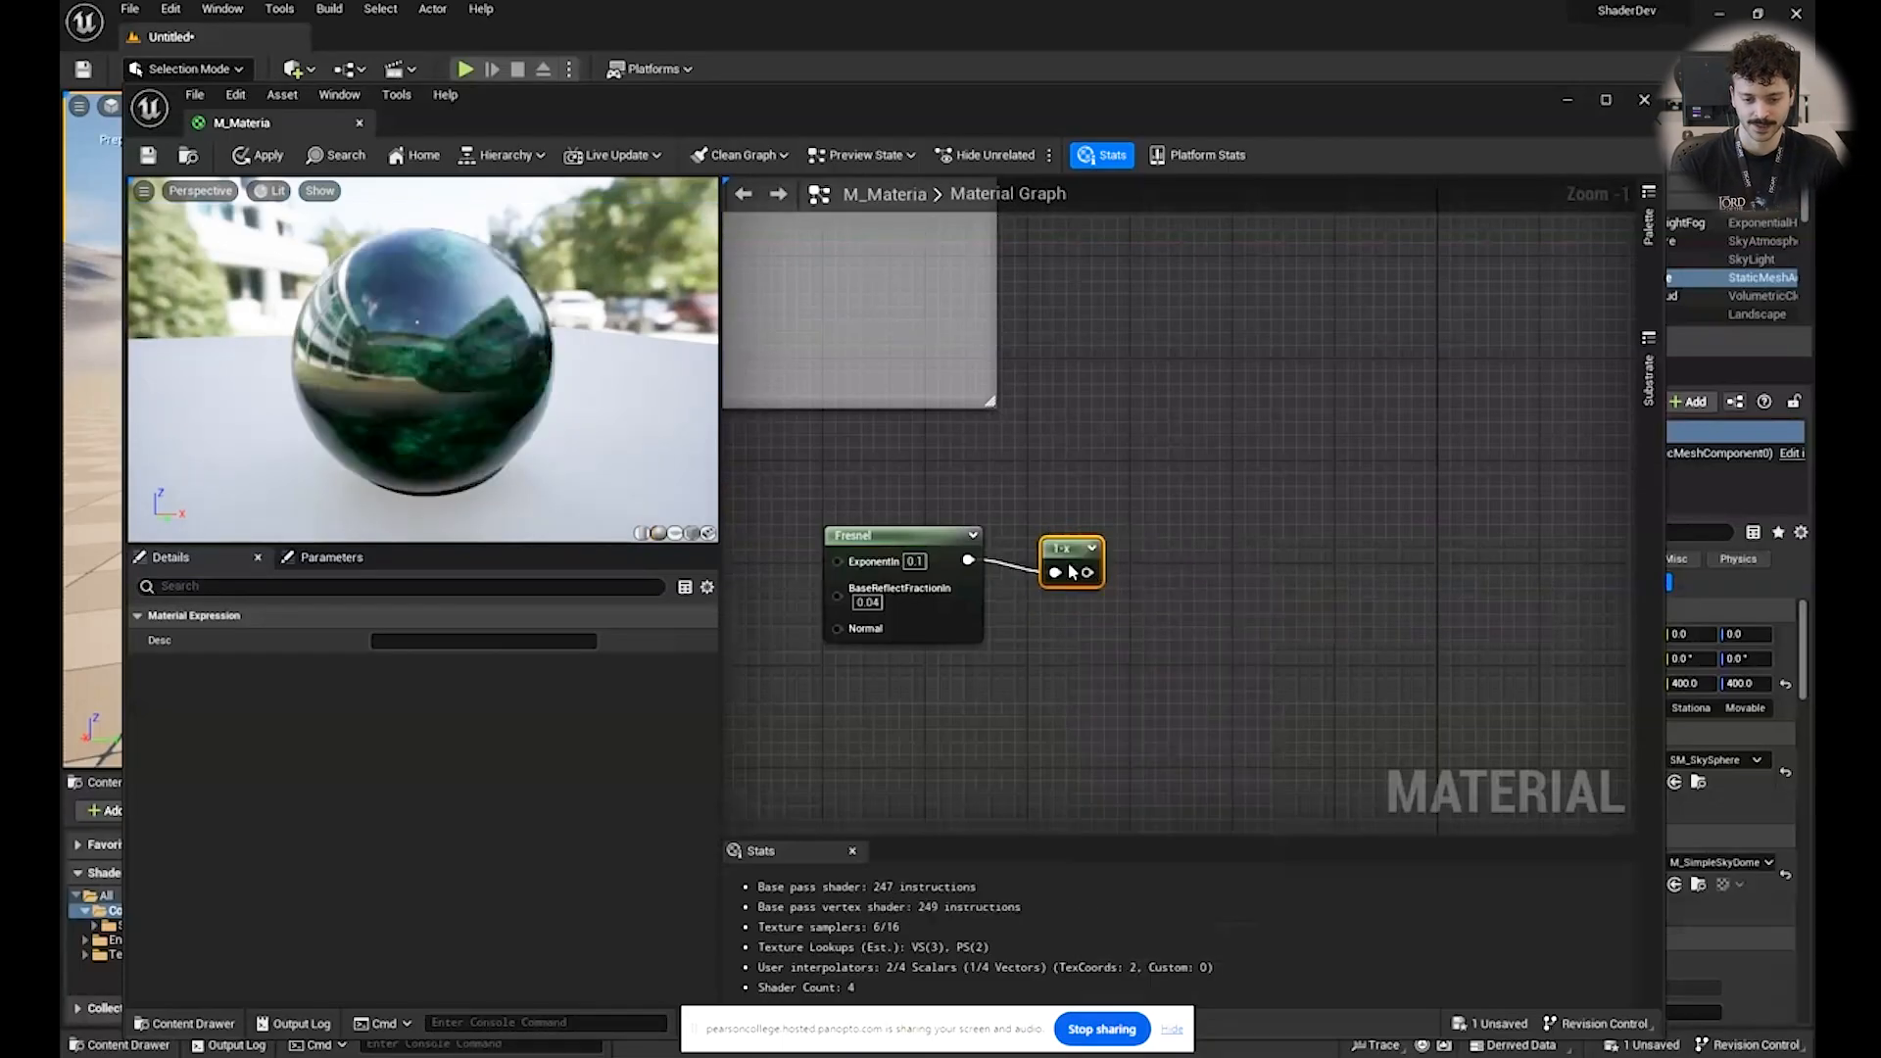
# Feed the OneMinus output into a new Power node, preview it, and line it up with the chain.
pyautogui.moveTo(1085, 573); pyautogui.dragTo(1231, 549)
pyautogui.write('power')
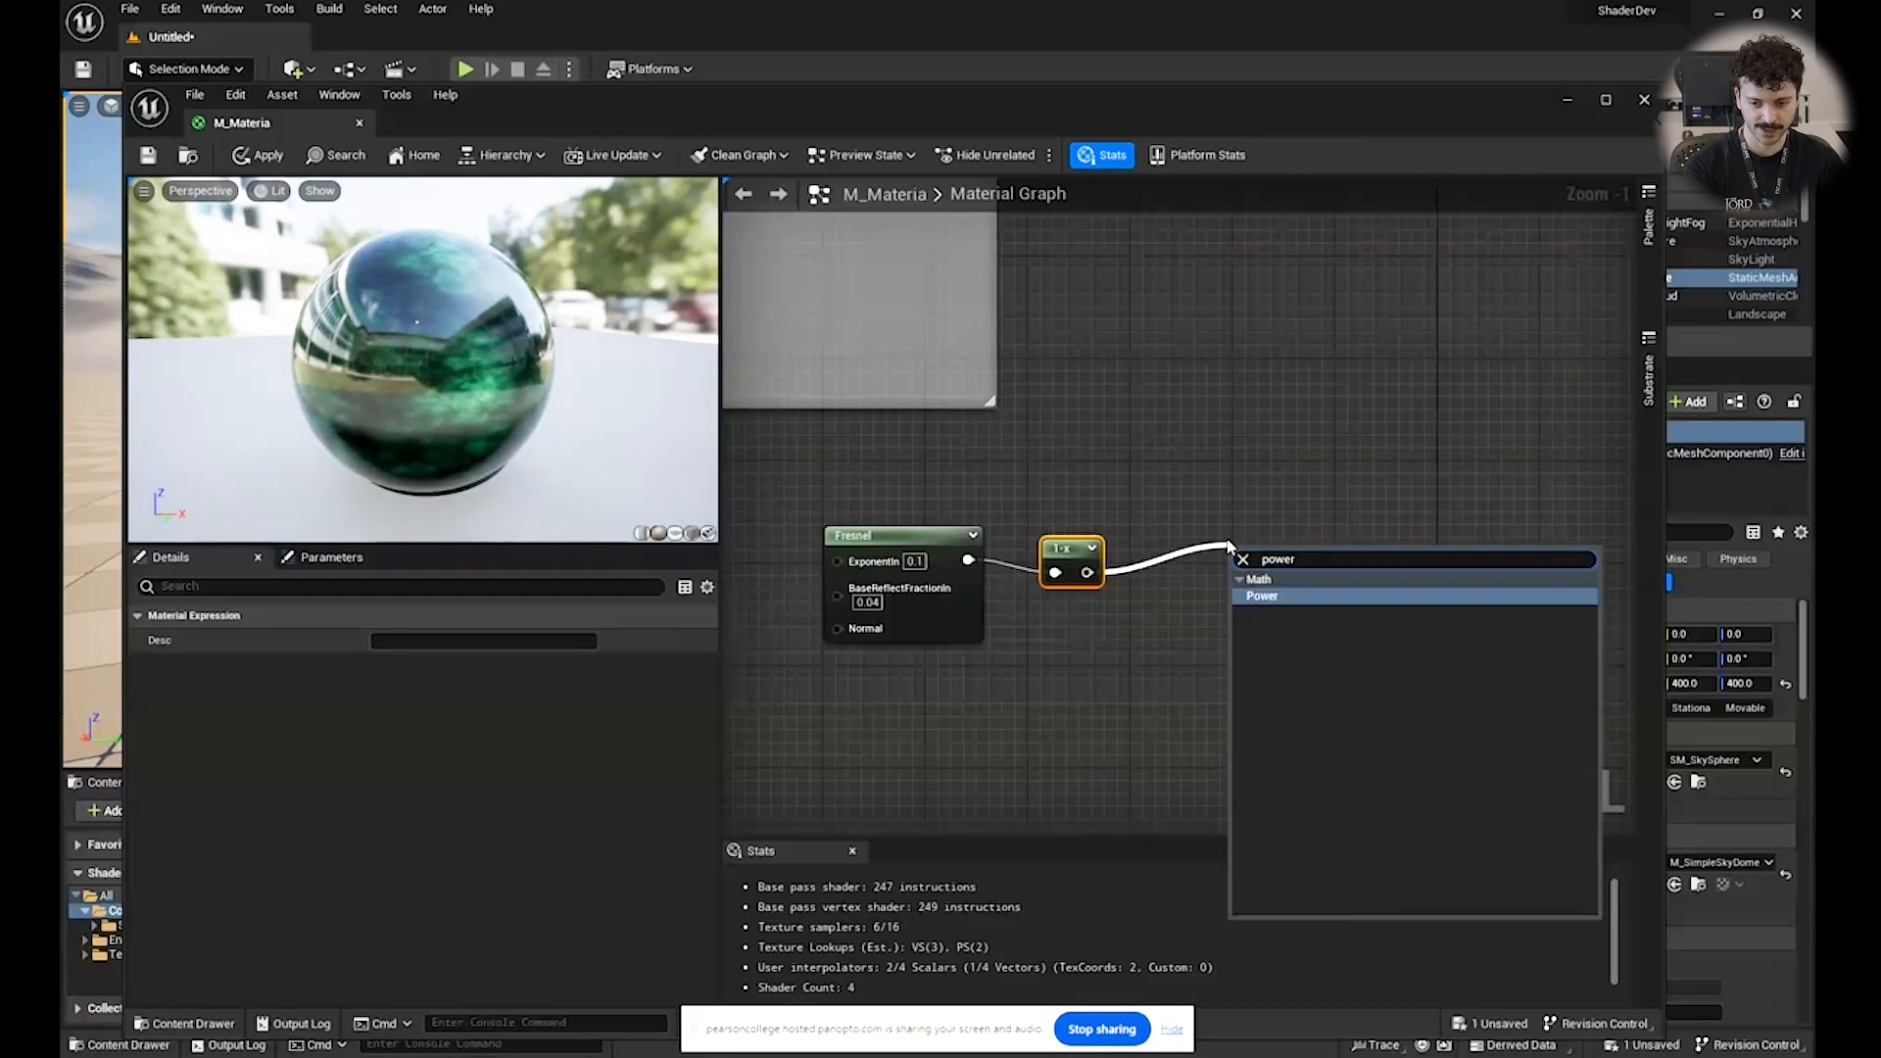
pyautogui.press('Return')
pyautogui.rightClick(1286, 562)
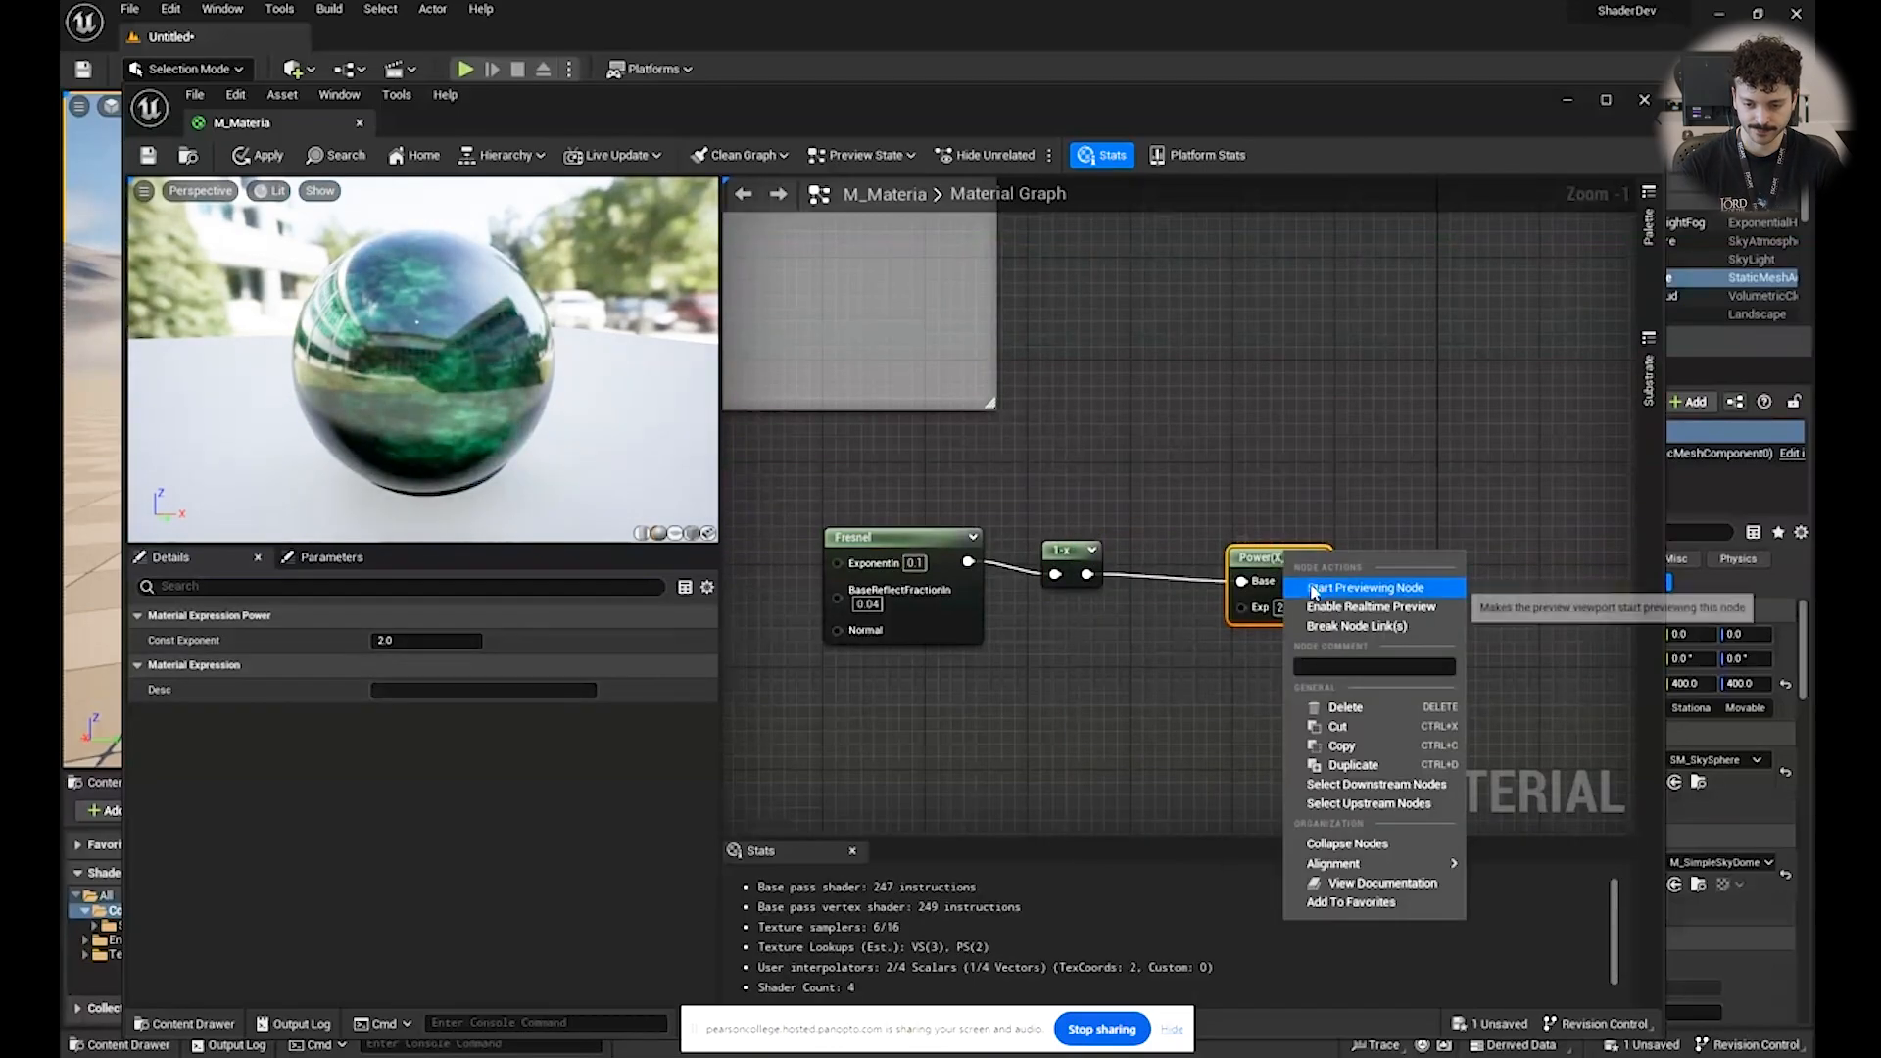
pyautogui.click(1314, 589)
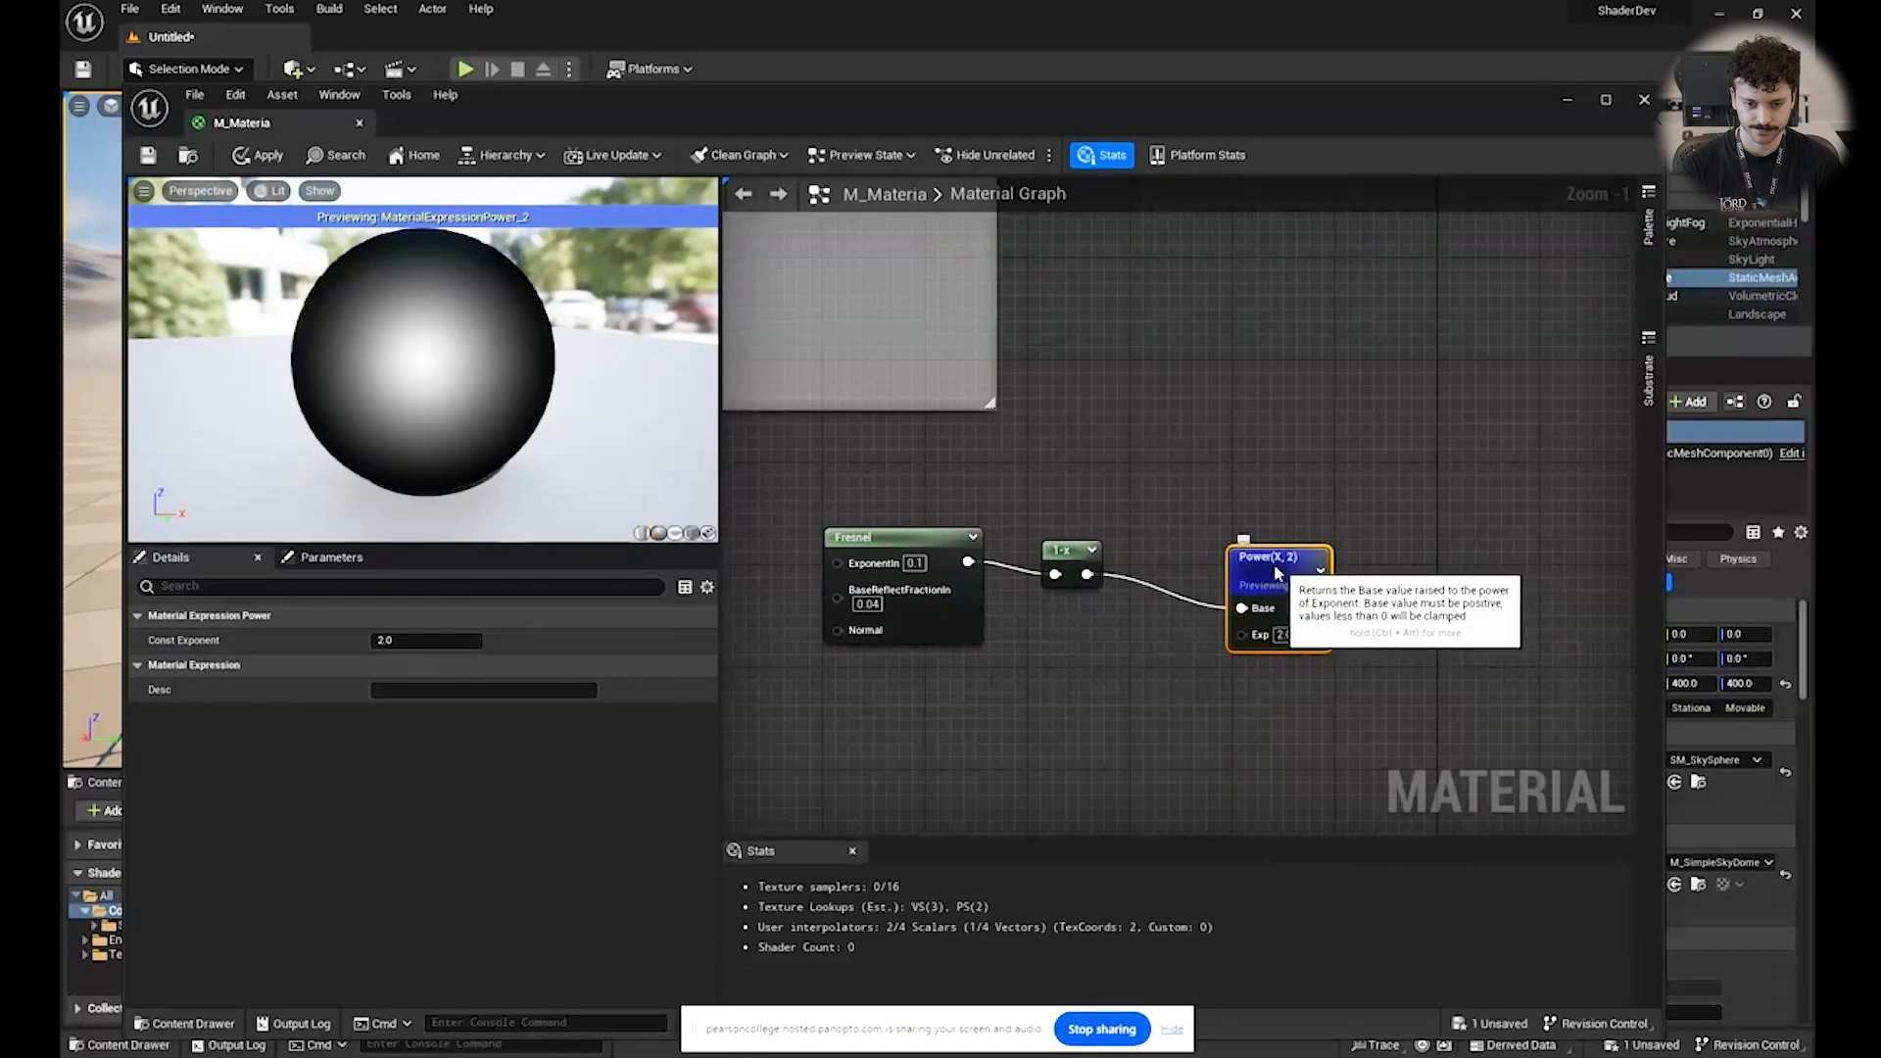
pyautogui.moveTo(1279, 569); pyautogui.dragTo(1229, 530)
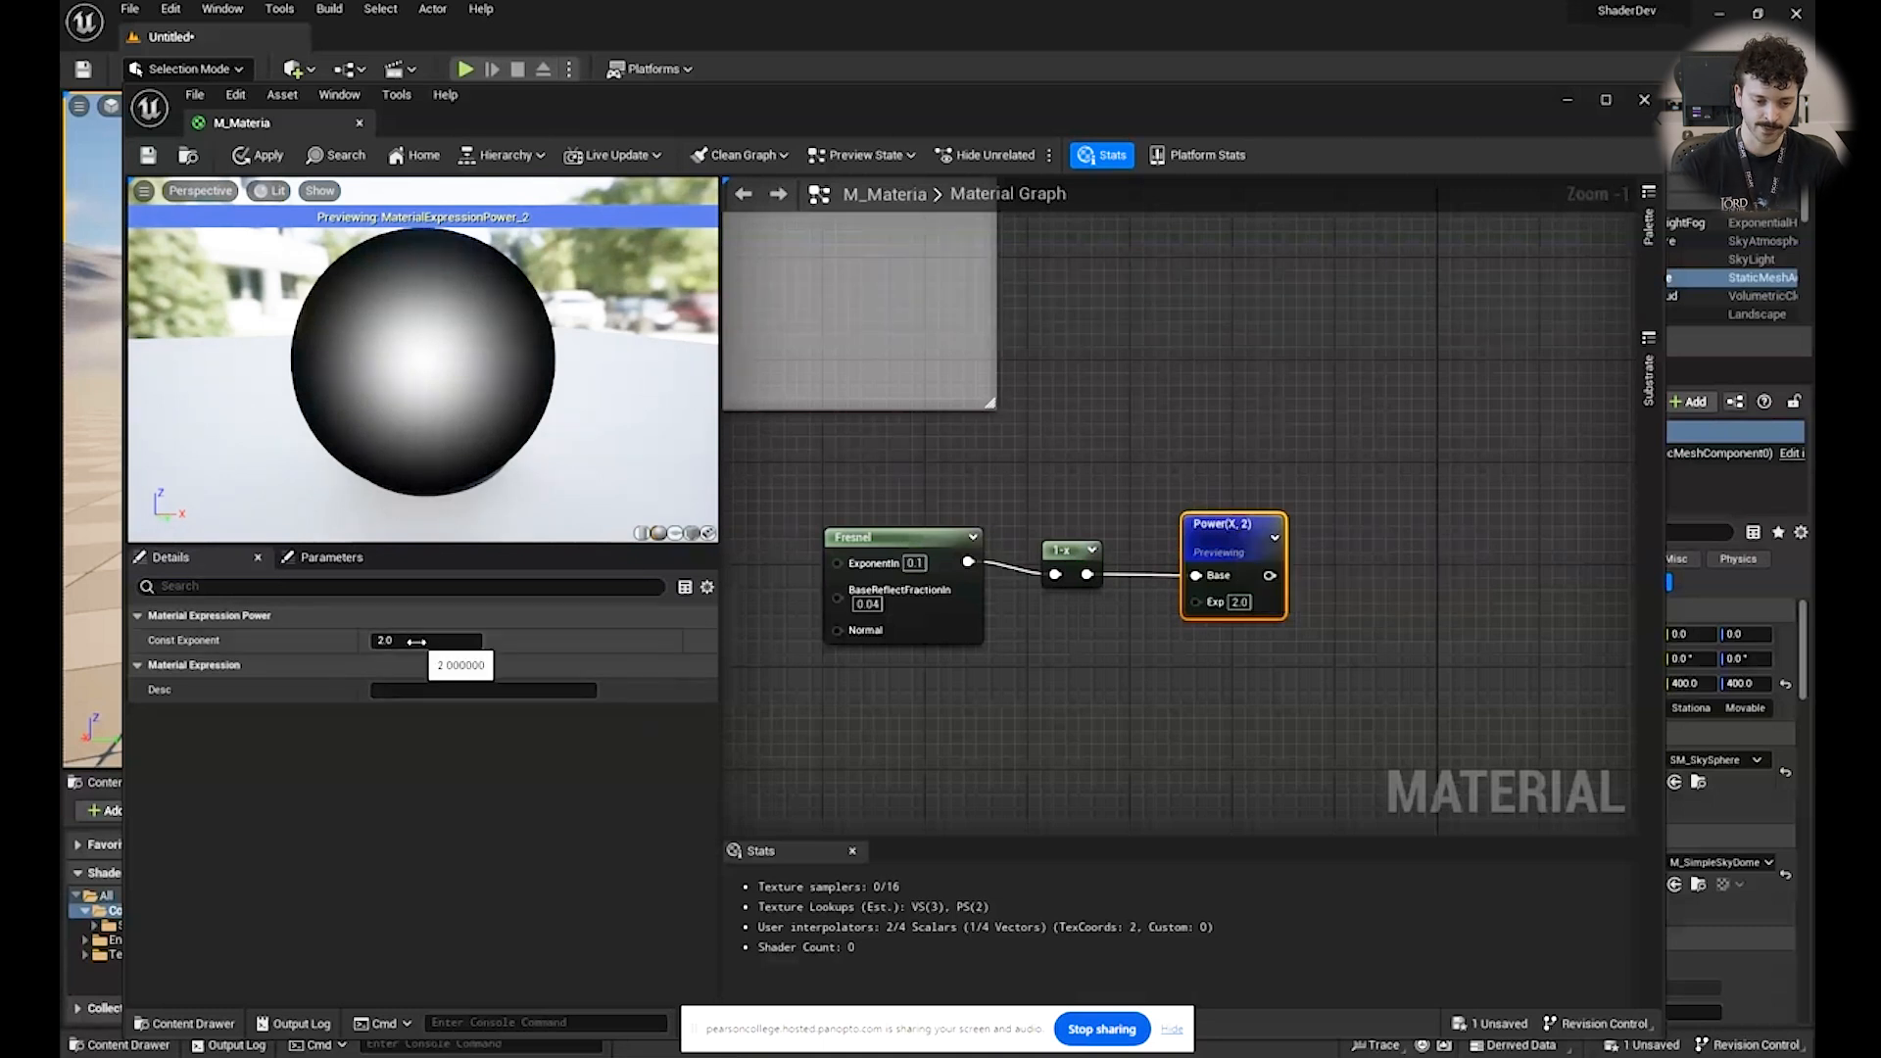
# Raise the Power node's constant exponent to about 4.08.
pyautogui.moveTo(387, 639); pyautogui.dragTo(421, 640)
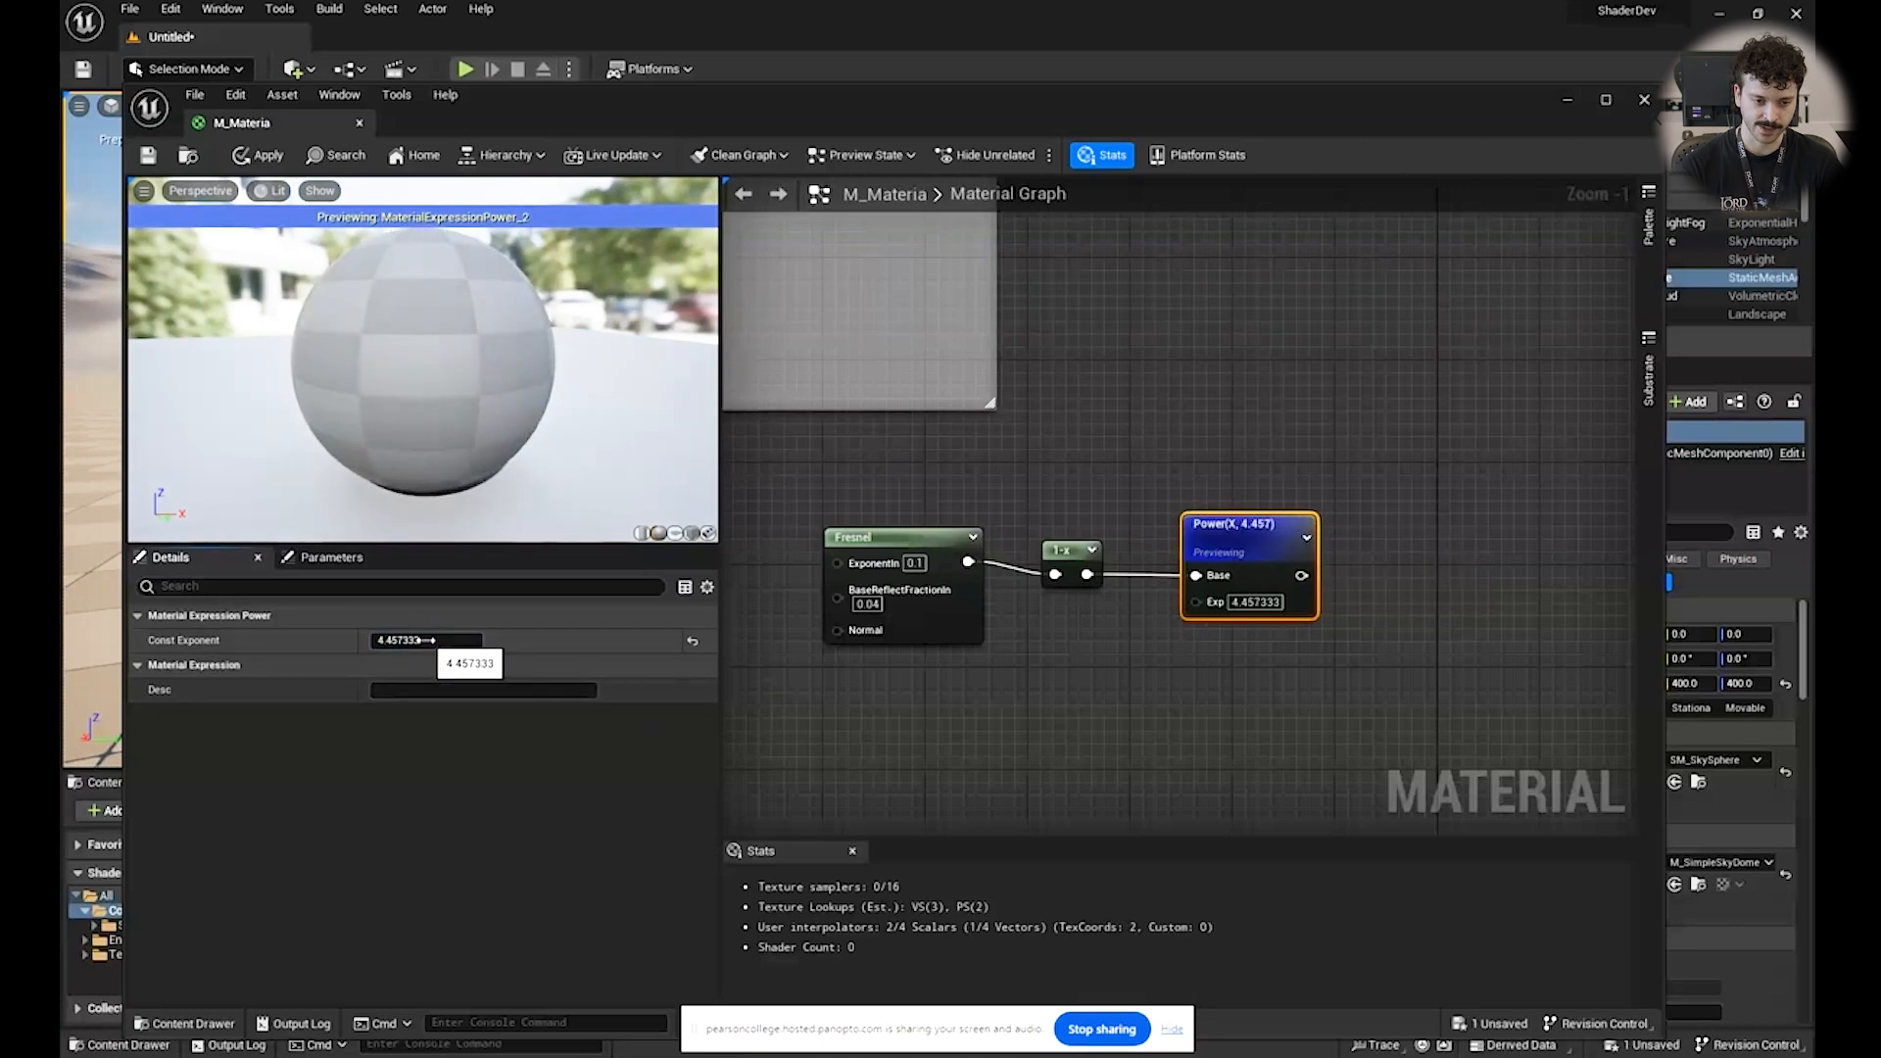
pyautogui.moveTo(426, 643); pyautogui.dragTo(442, 638)
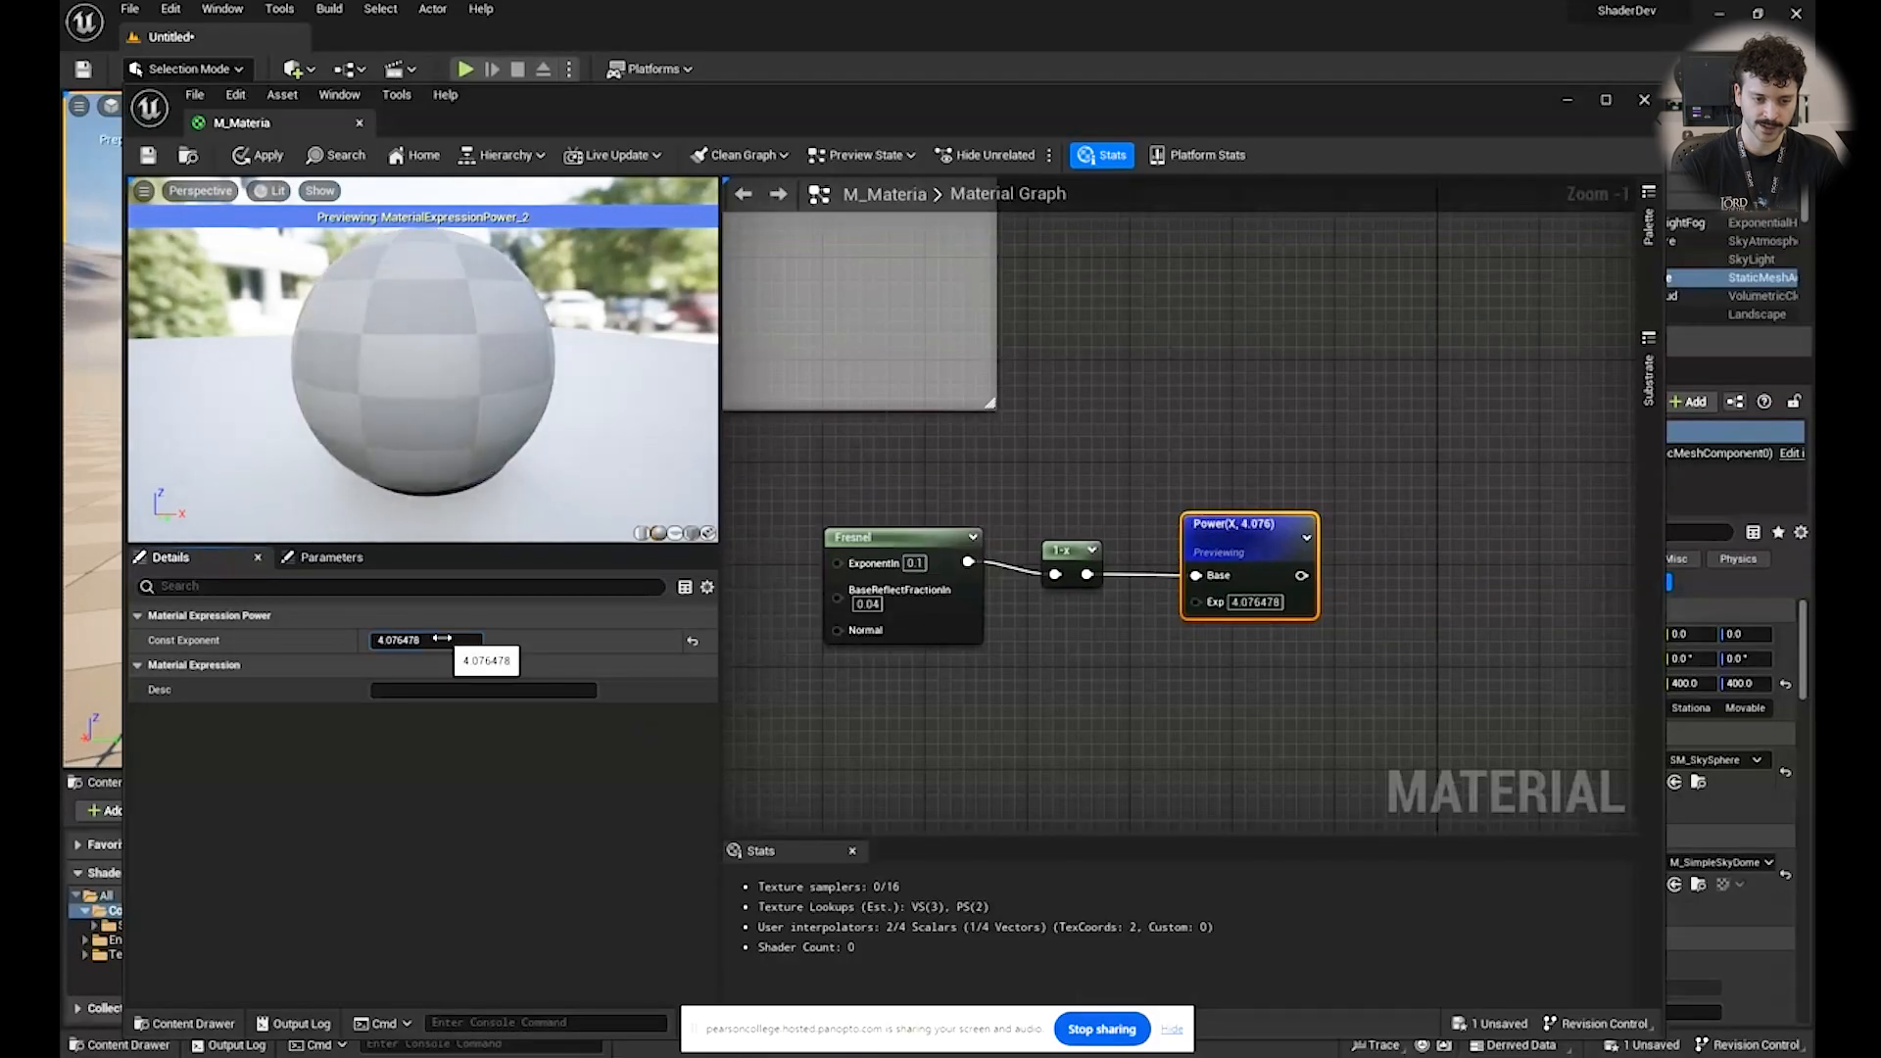
pyautogui.click(1395, 441)
# Connect the Power node's output to the material's Emissive Color input and save the material.
pyautogui.moveTo(1395, 441); pyautogui.dragTo(1031, 648, button='right')
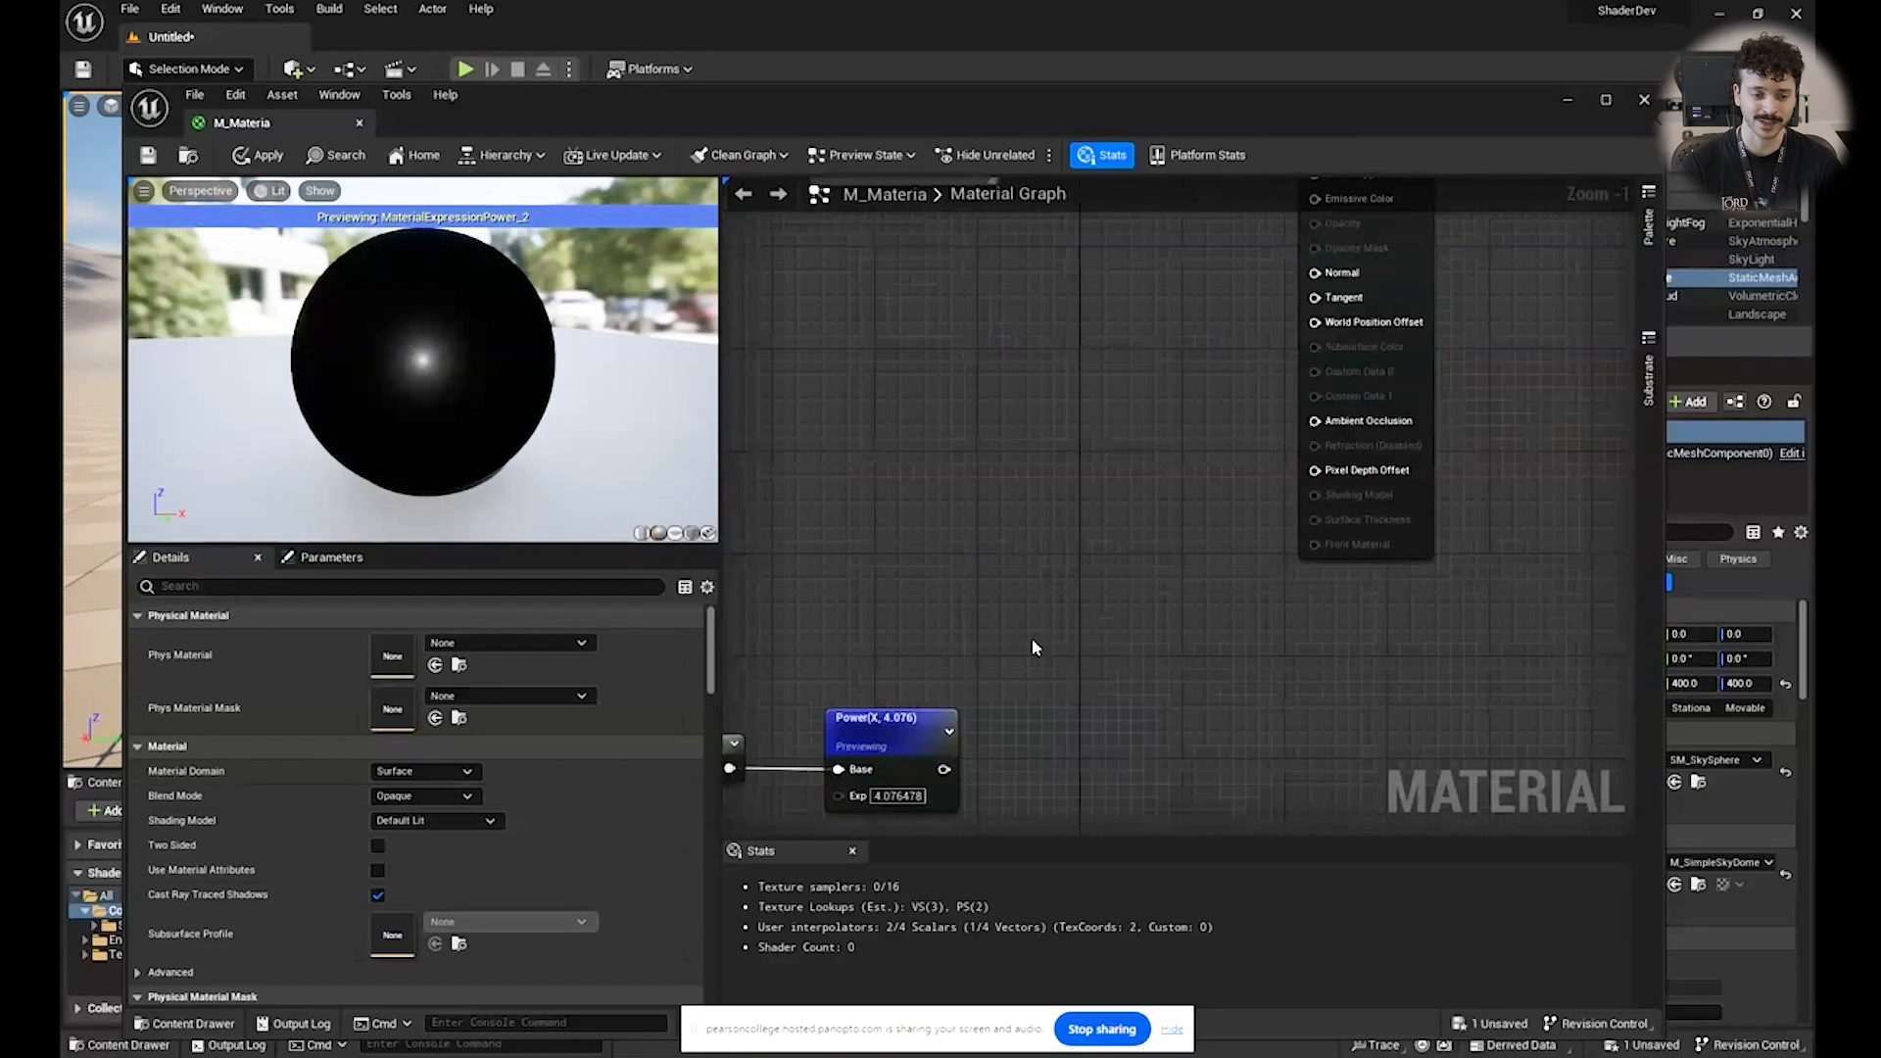
pyautogui.scroll(-2, 1031, 615)
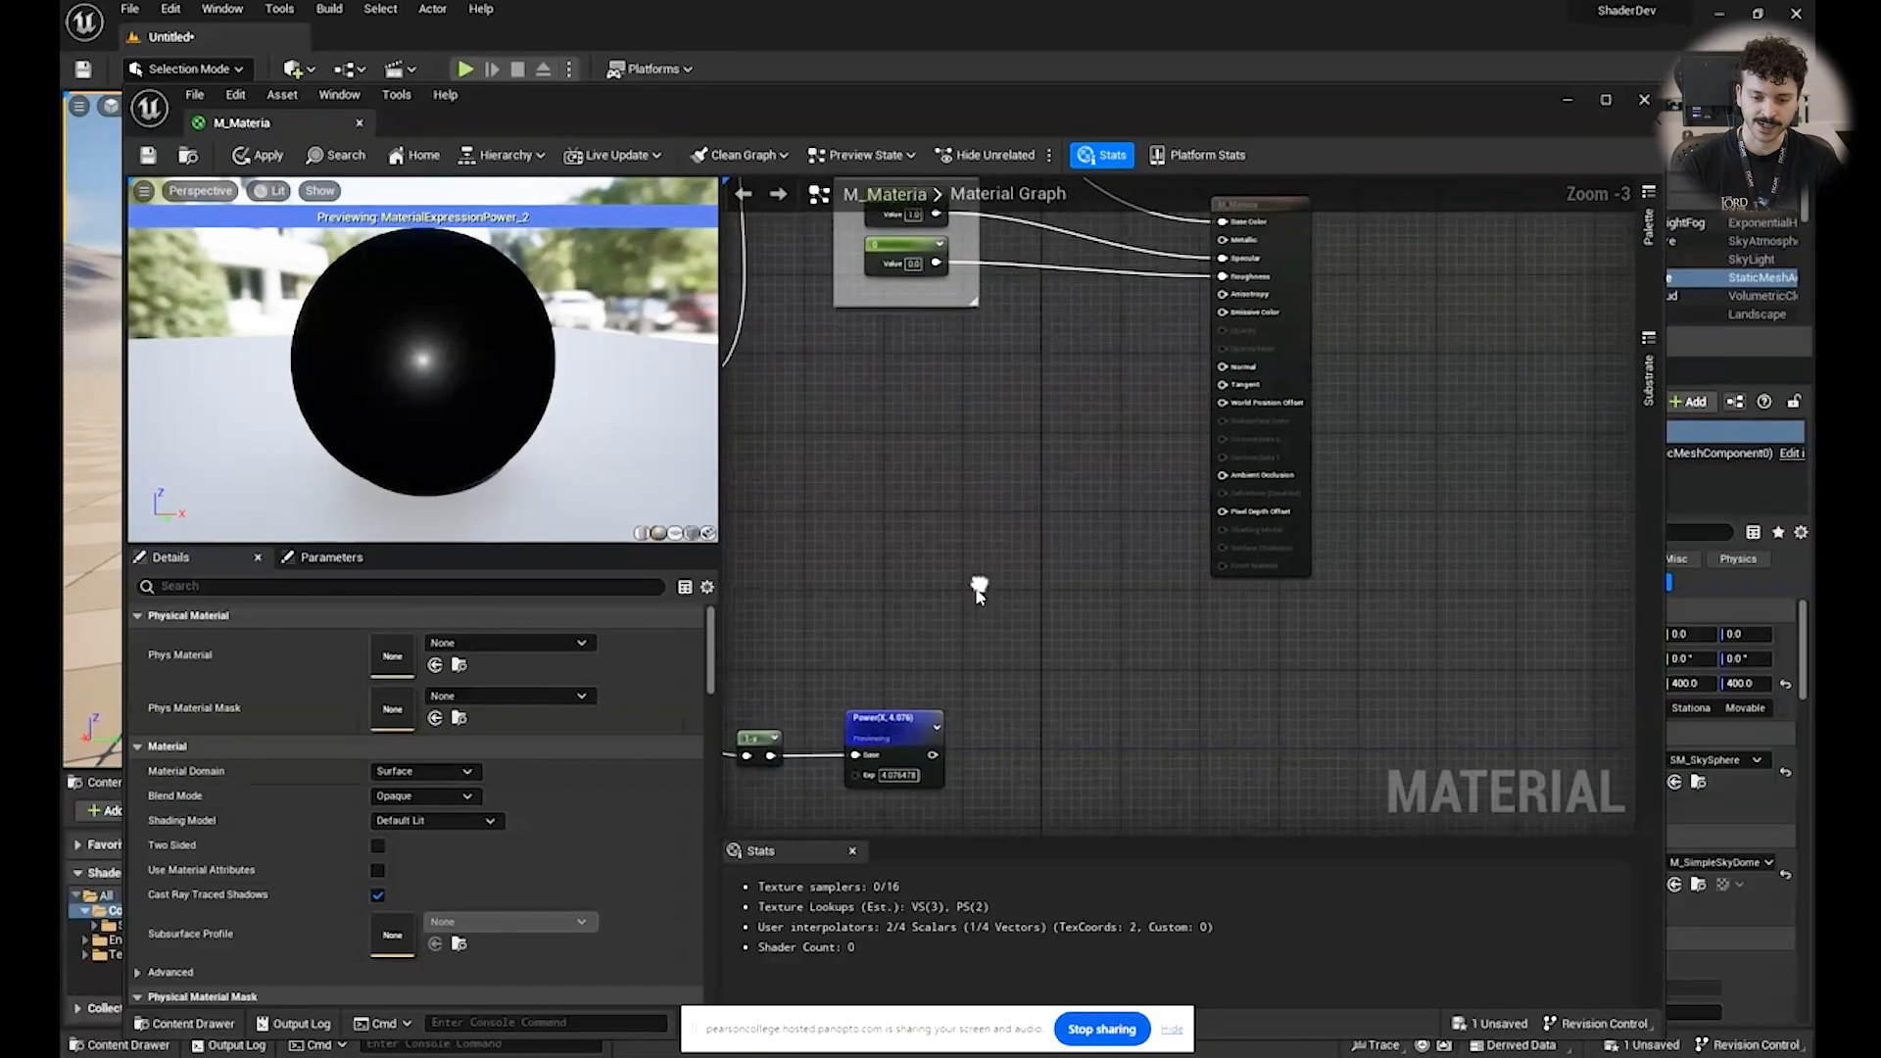
pyautogui.moveTo(929, 754); pyautogui.dragTo(1225, 314)
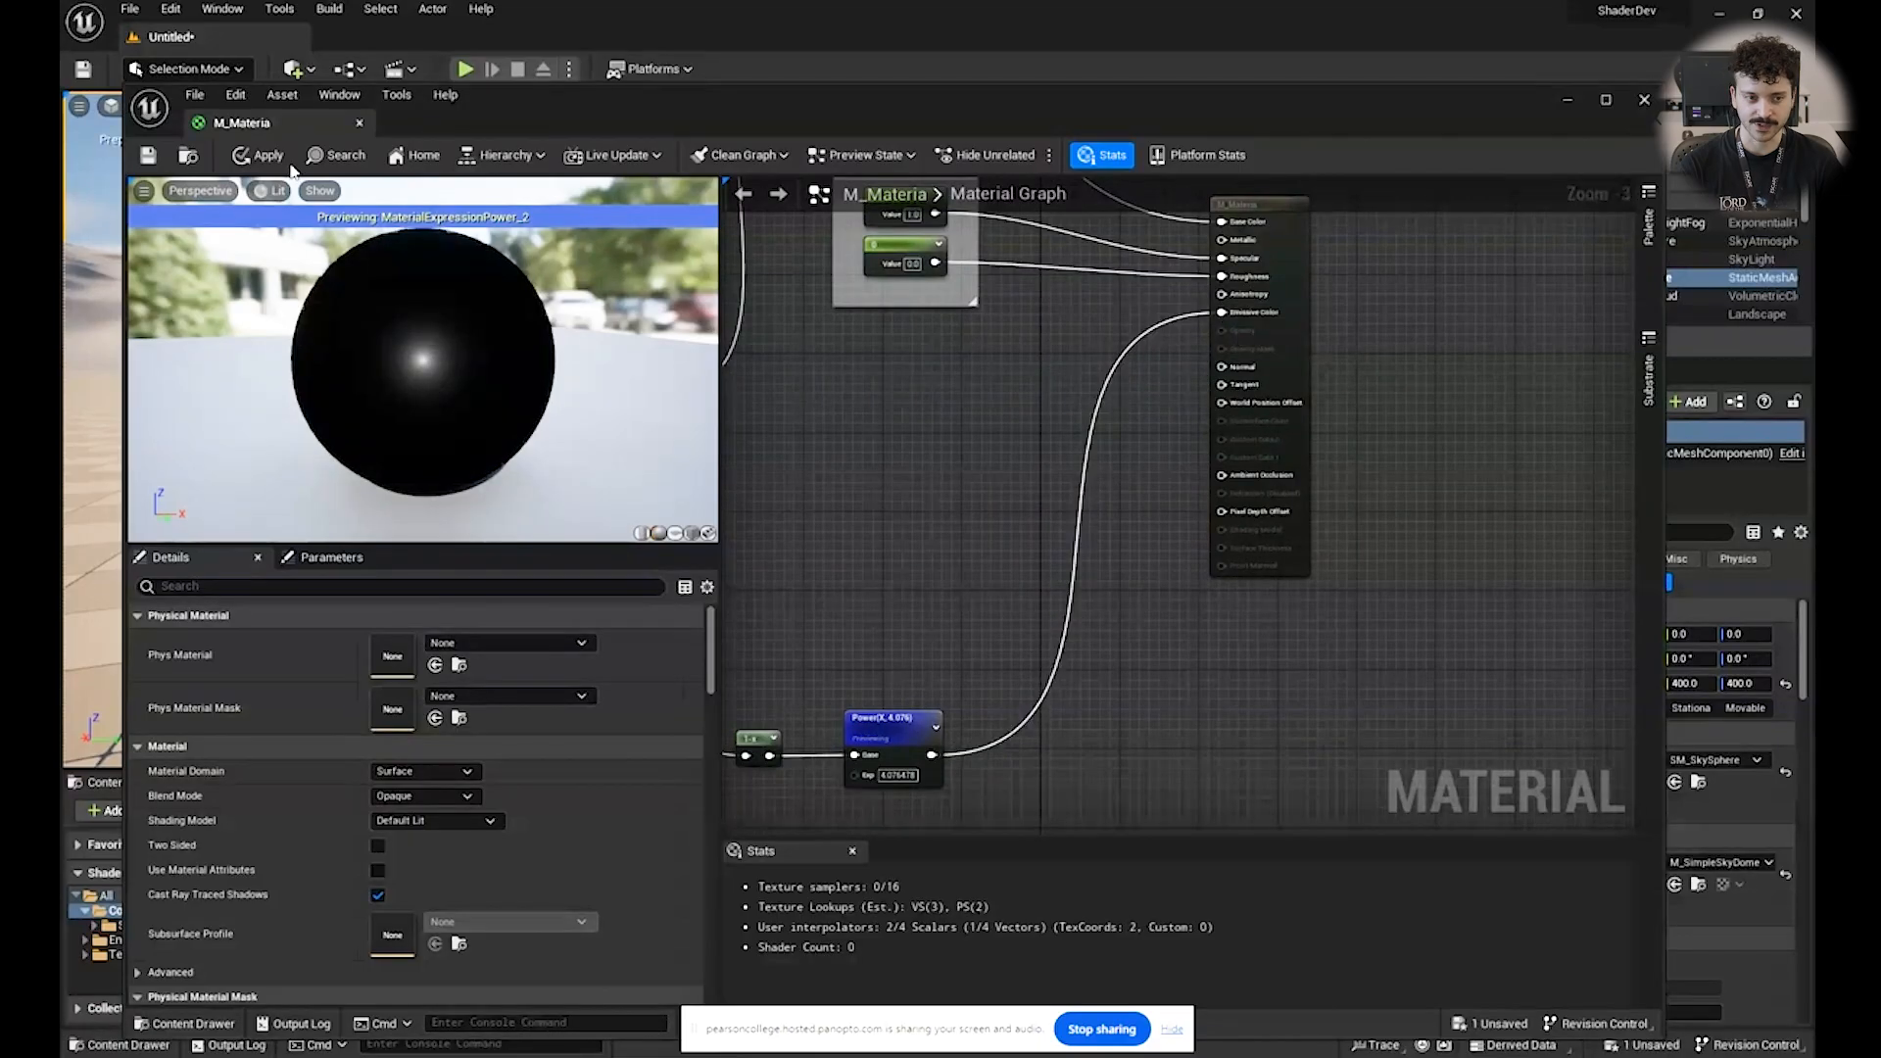
pyautogui.hotkey('ctrl', 's')
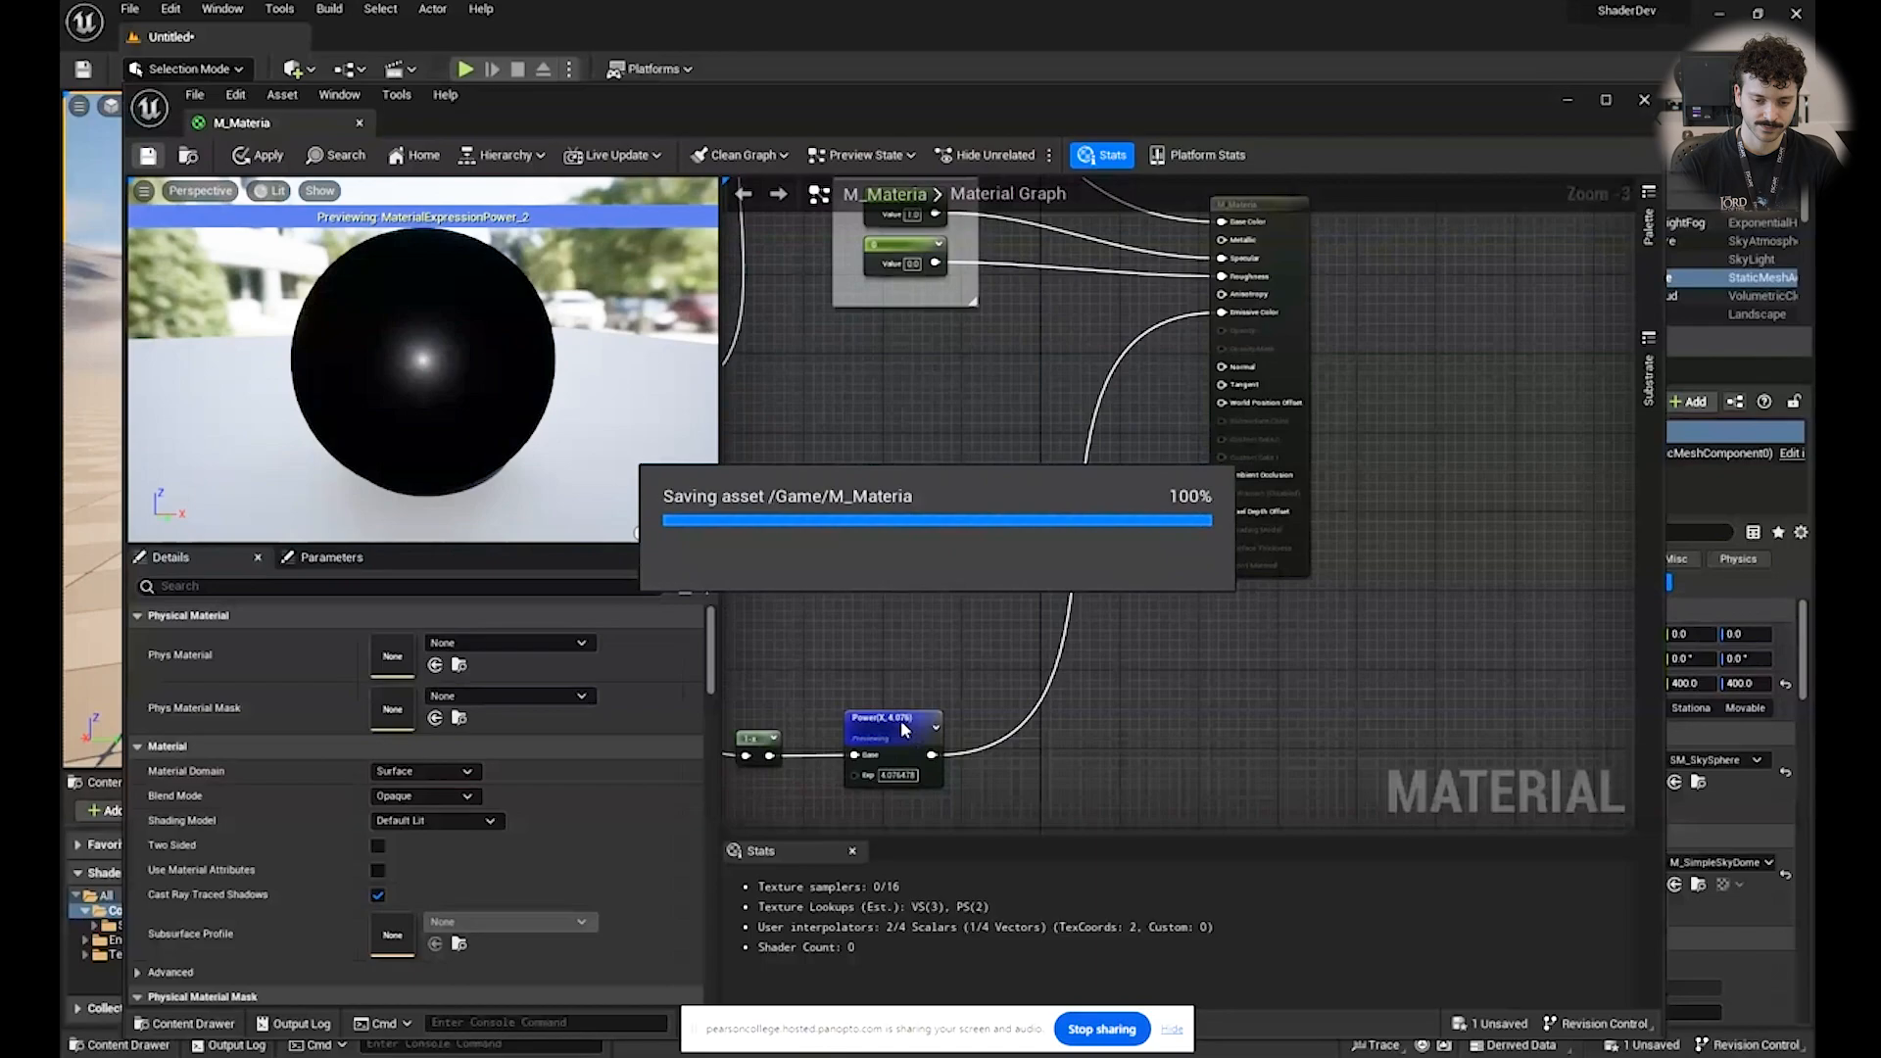
# Stop previewing the Power node and examine the full material on the sphere from another angle.
pyautogui.rightClick(909, 720)
pyautogui.click(980, 408)
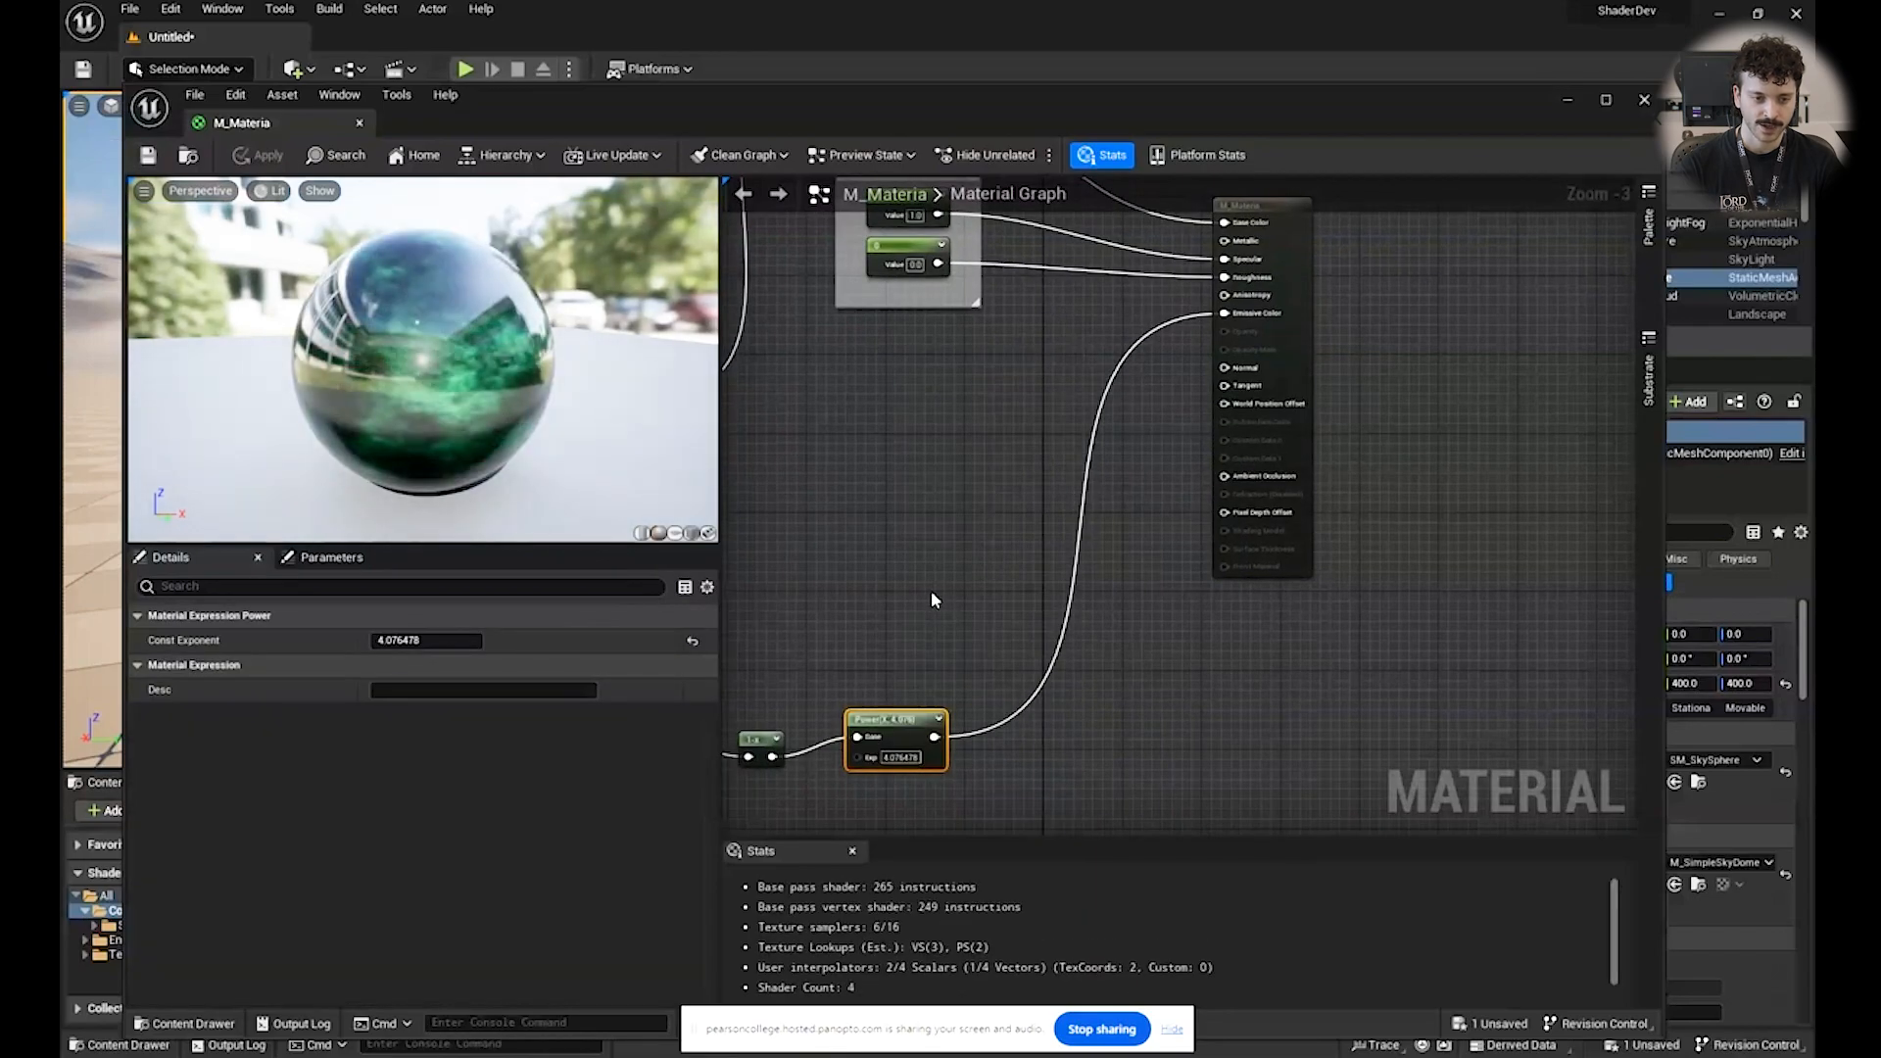
pyautogui.moveTo(460, 411); pyautogui.dragTo(372, 331)
pyautogui.moveTo(943, 515); pyautogui.dragTo(1166, 482, button='right')
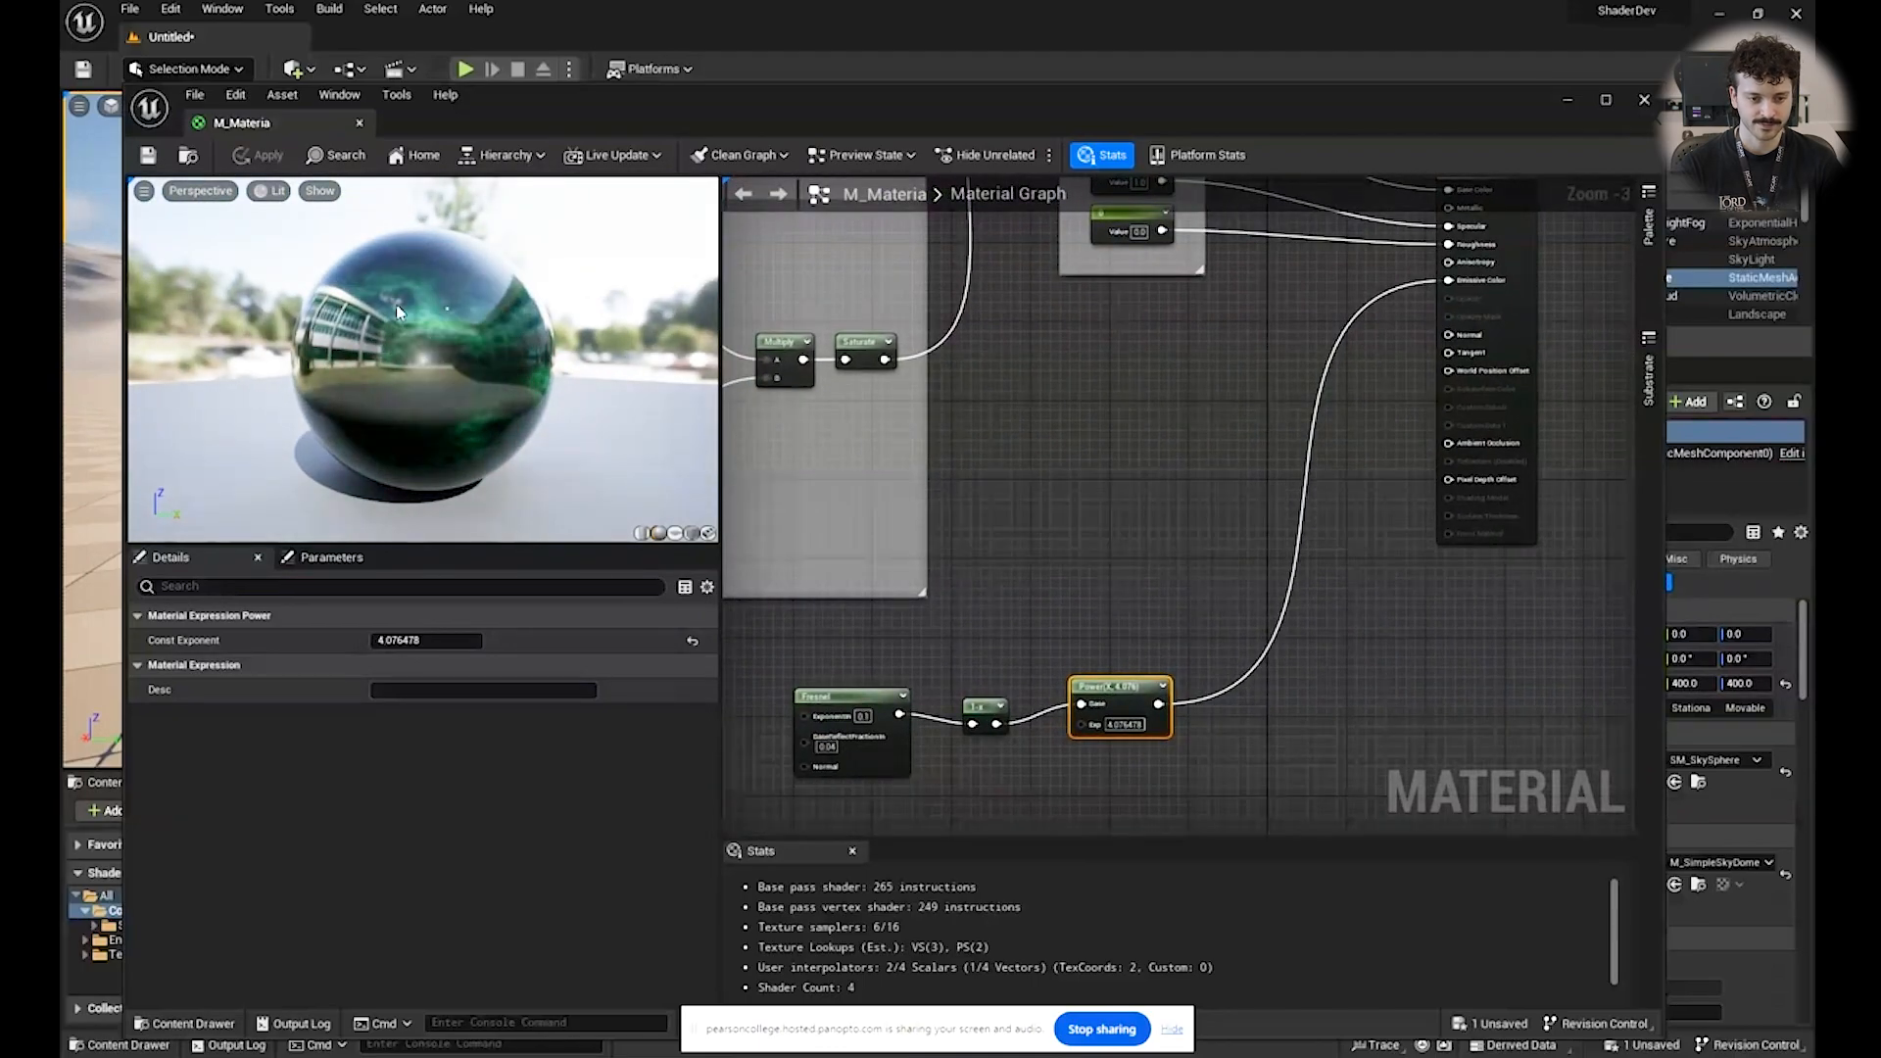
# Insert a Multiply node between the Power node and the Emissive Color input, lined up with the chain.
pyautogui.moveTo(398, 312); pyautogui.dragTo(461, 255)
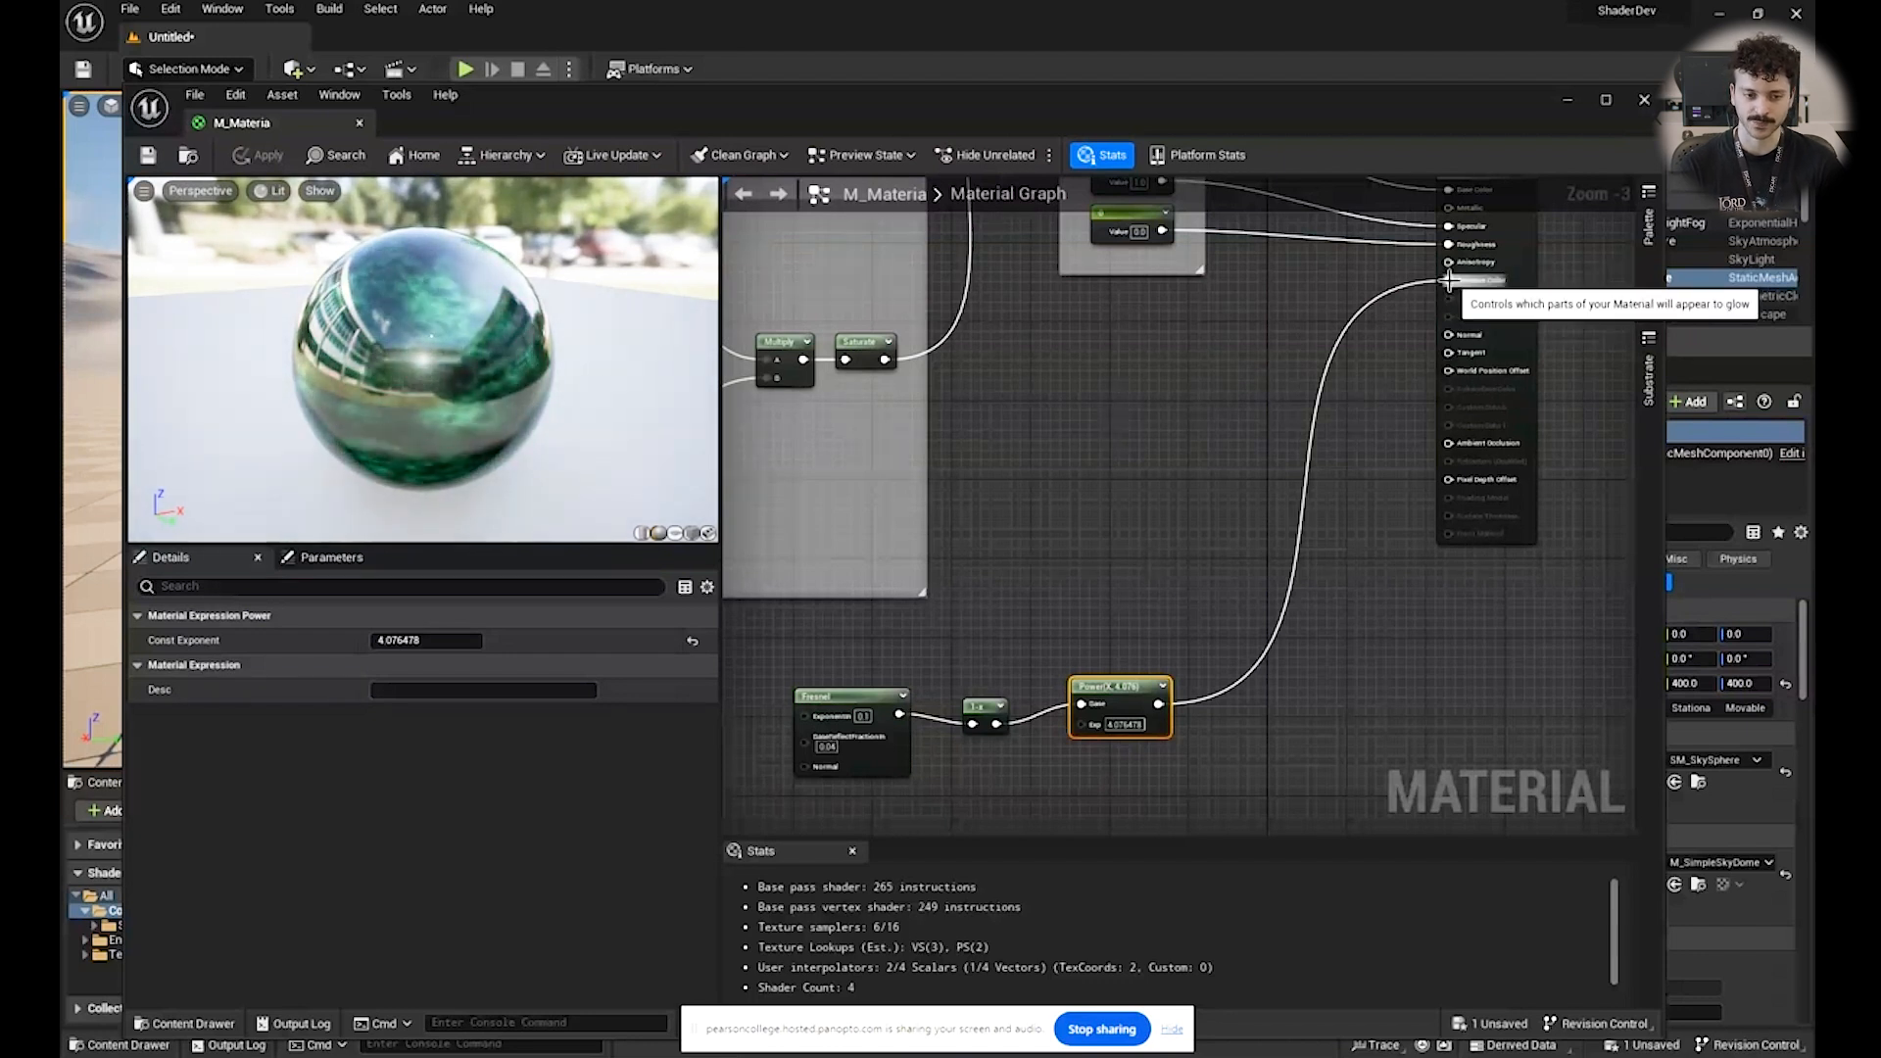
pyautogui.moveTo(1448, 280); pyautogui.dragTo(1264, 676)
pyautogui.write('mult')
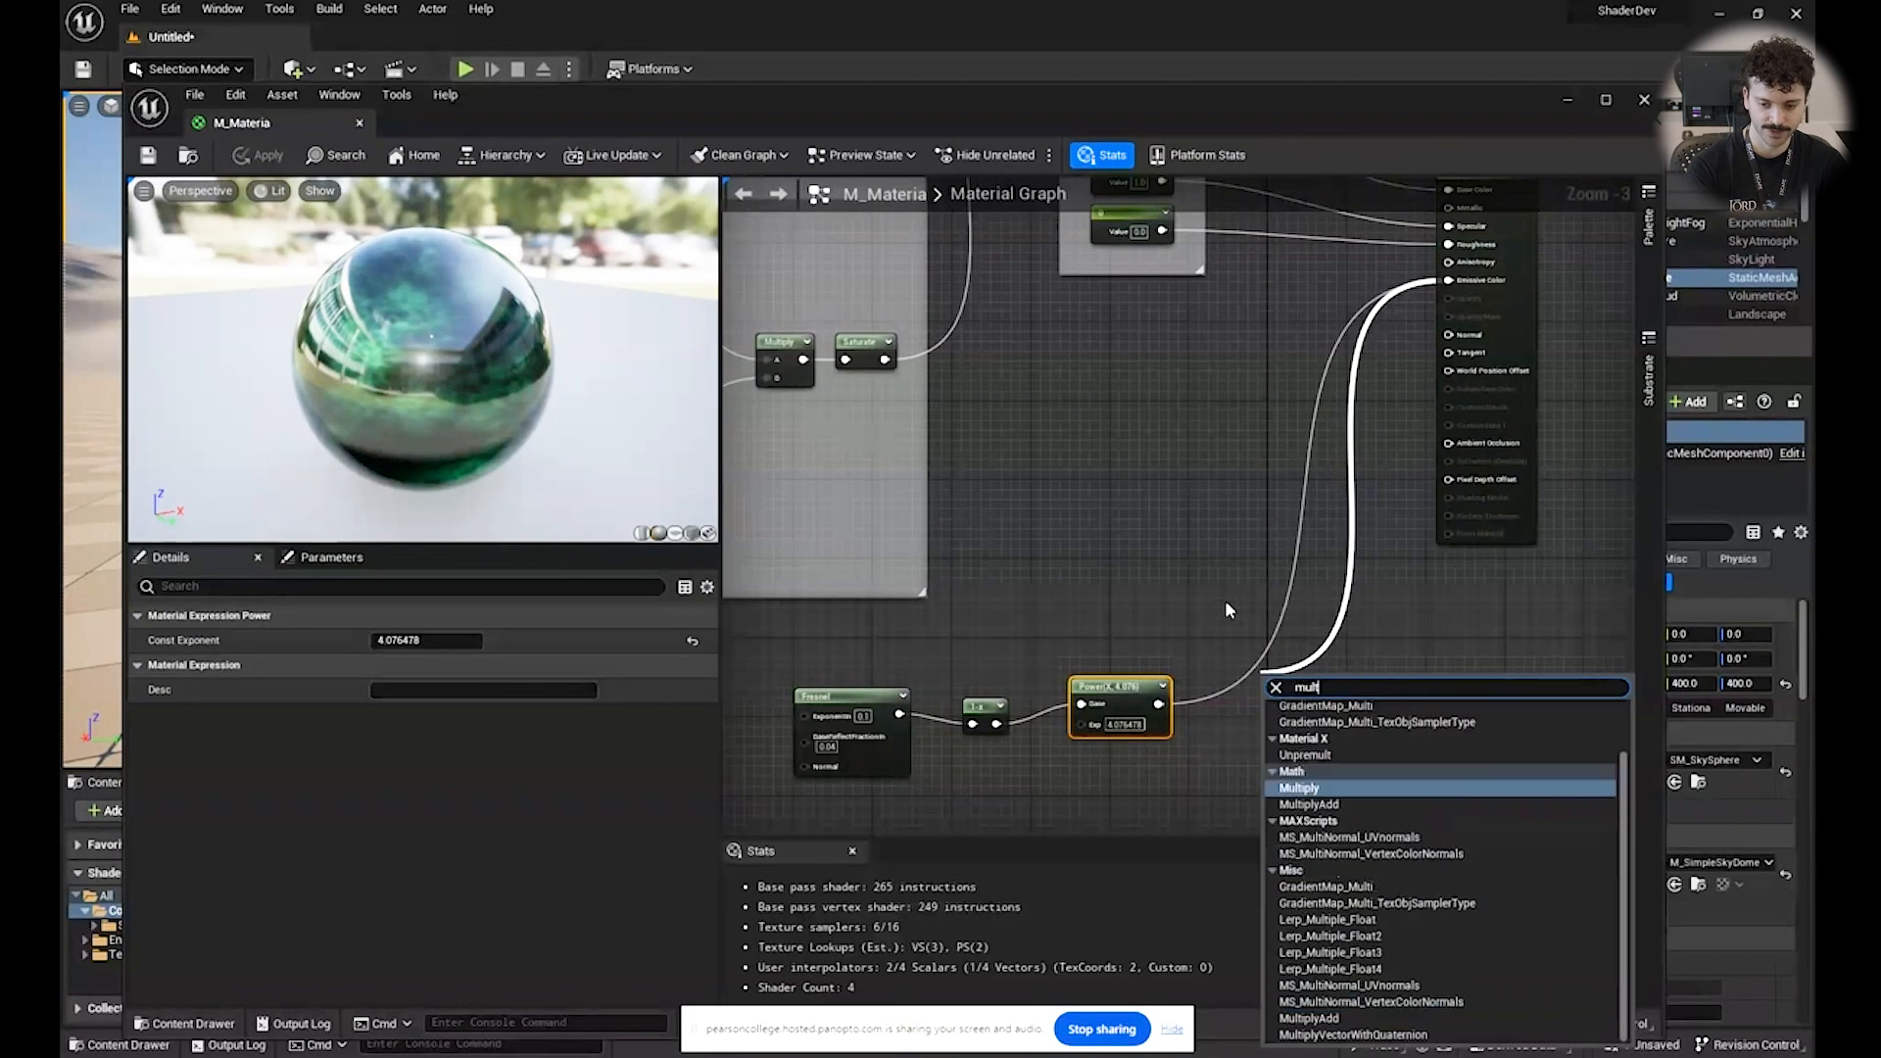
pyautogui.press('Return')
pyautogui.moveTo(1281, 694); pyautogui.dragTo(1238, 719)
# Promote the Multiply node's B input to a parameter and place the parameter node below the chain.
pyautogui.rightClick(1244, 725)
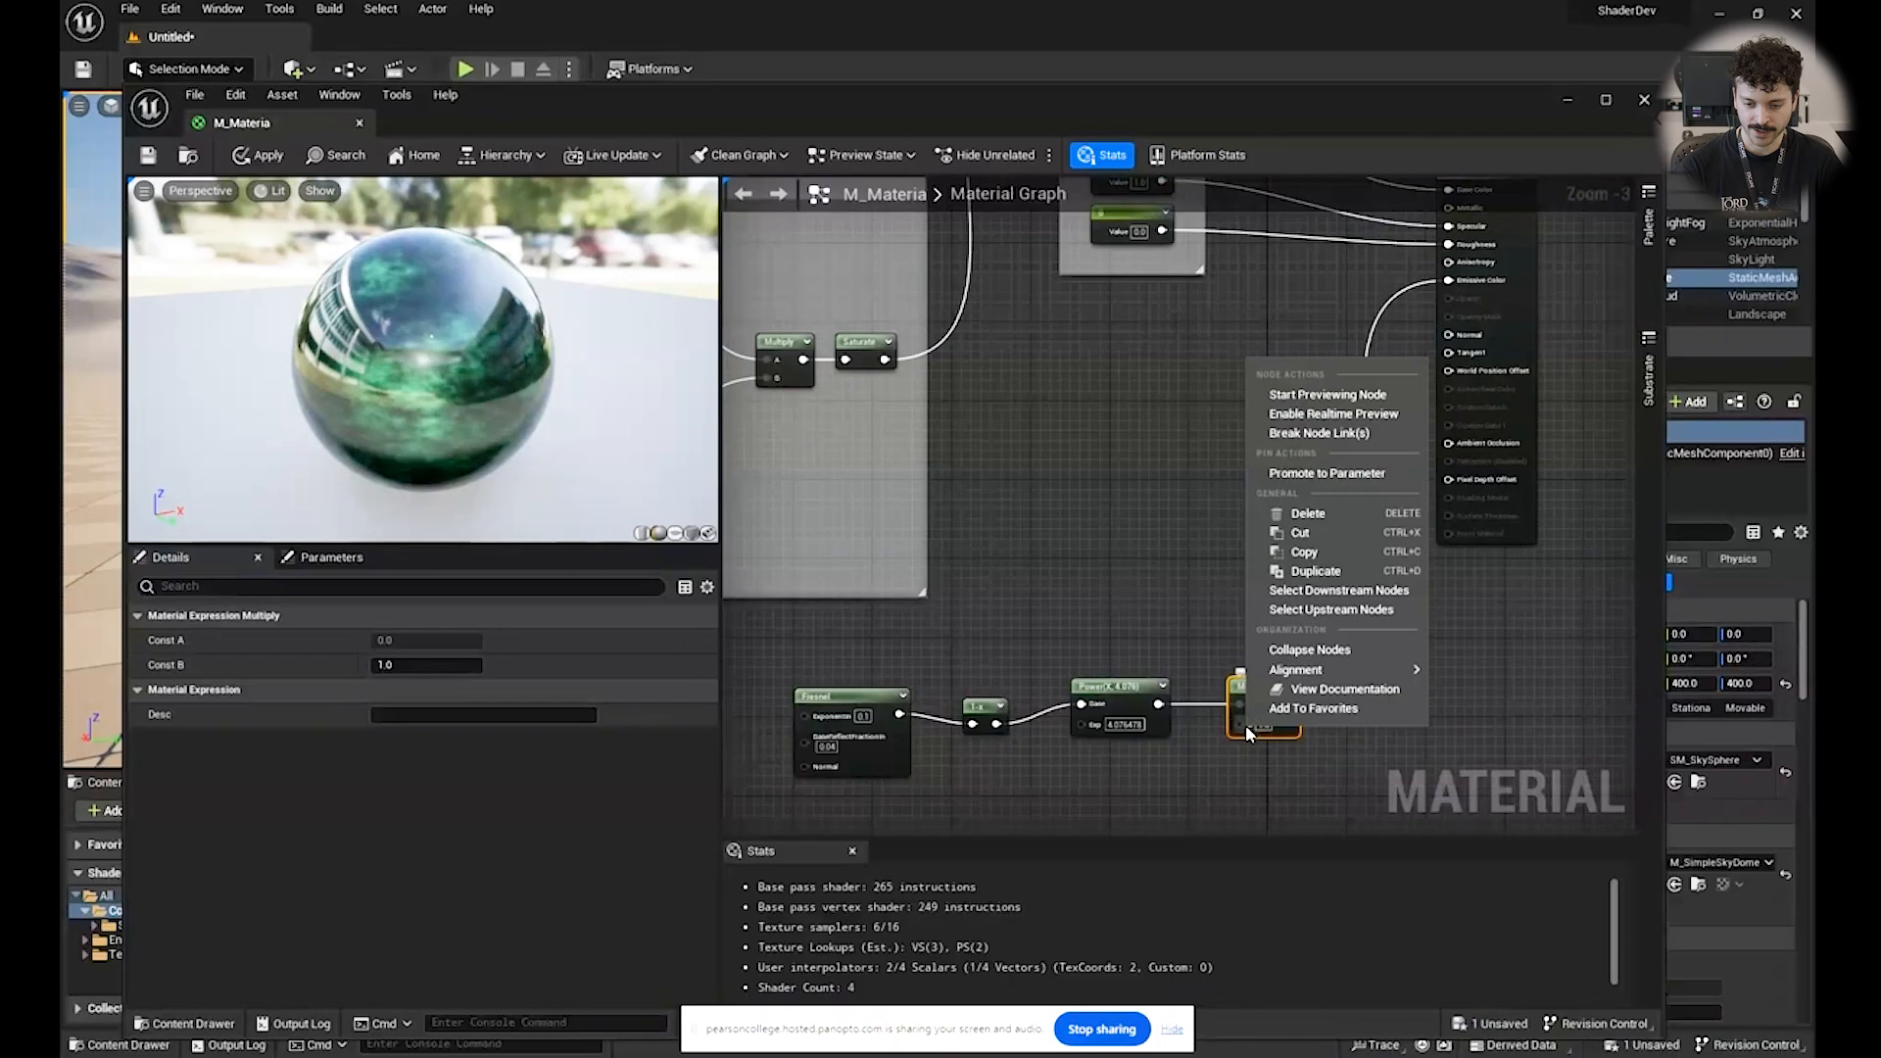
pyautogui.click(1318, 474)
pyautogui.moveTo(1193, 550); pyautogui.dragTo(1085, 391, button='right')
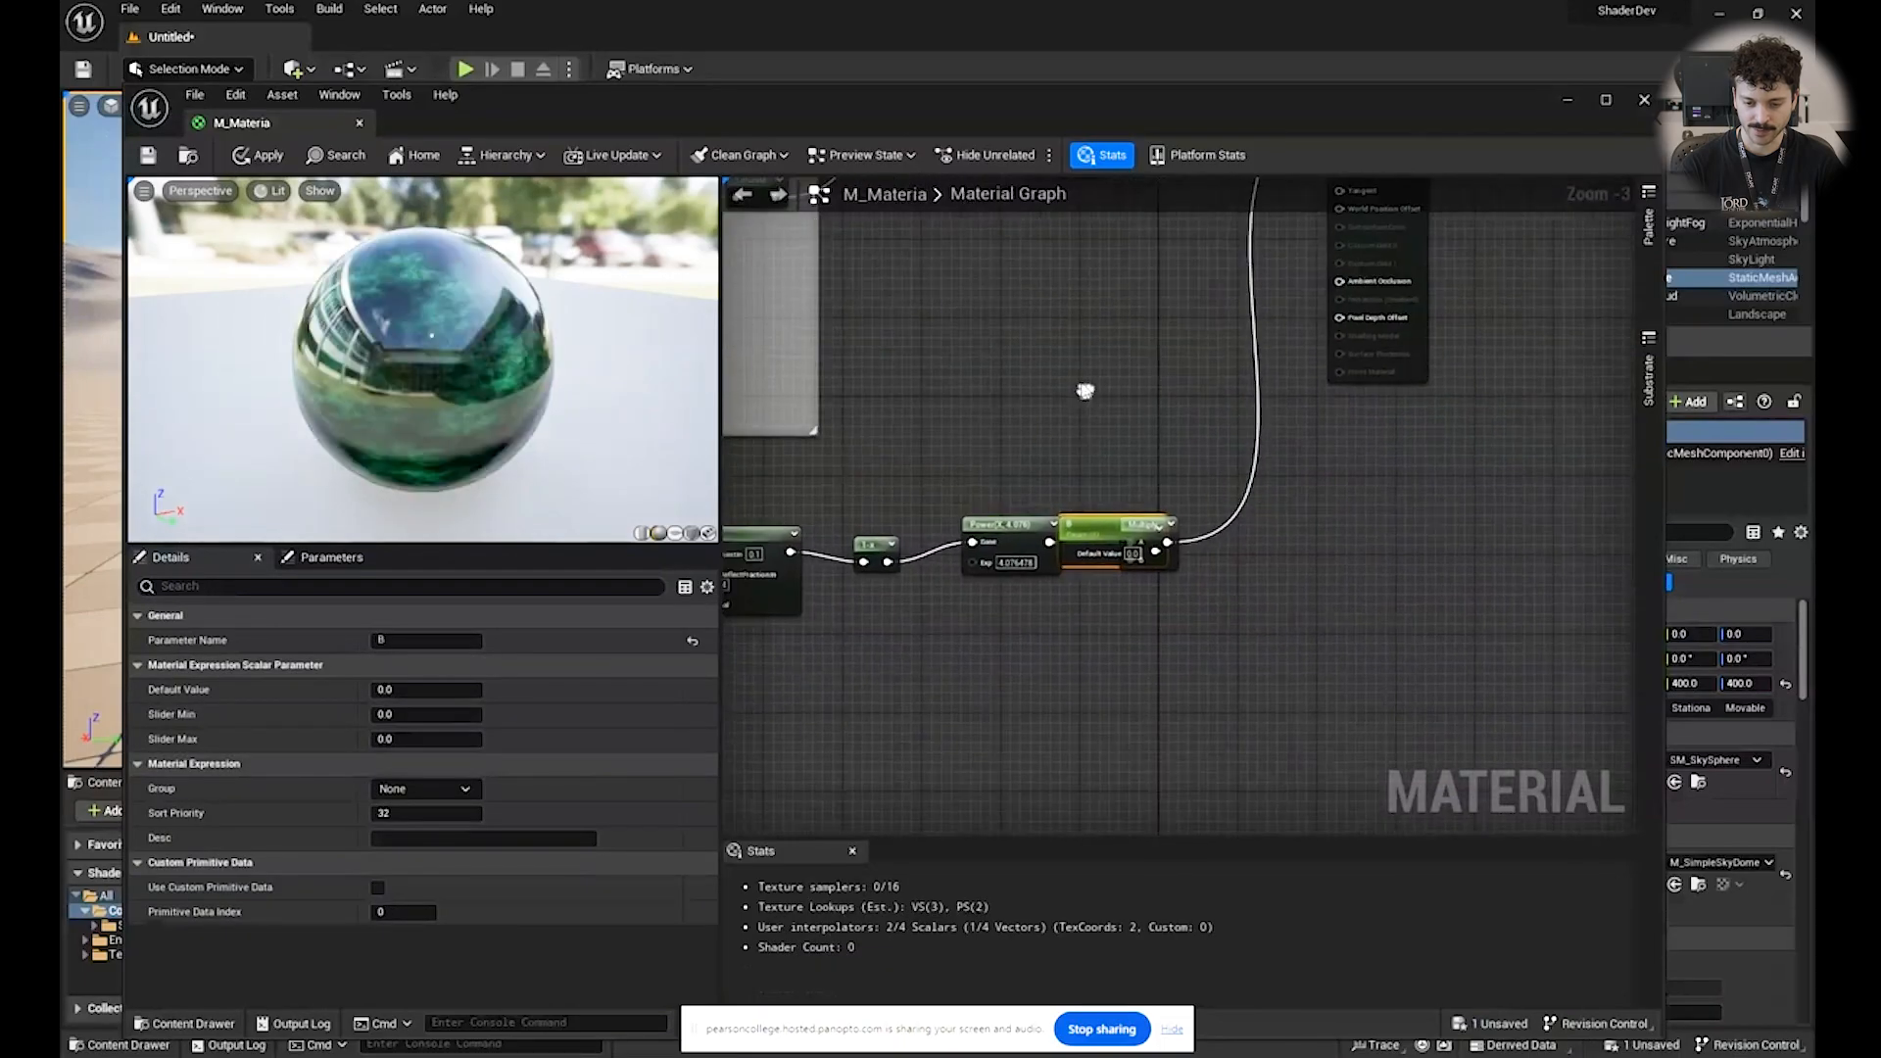
pyautogui.moveTo(1089, 526); pyautogui.dragTo(1057, 602)
# Name the new parameter Glow Intensity and raise its value to about 28.29.
pyautogui.doubleClick(1068, 605)
pyautogui.rightClick(1071, 611)
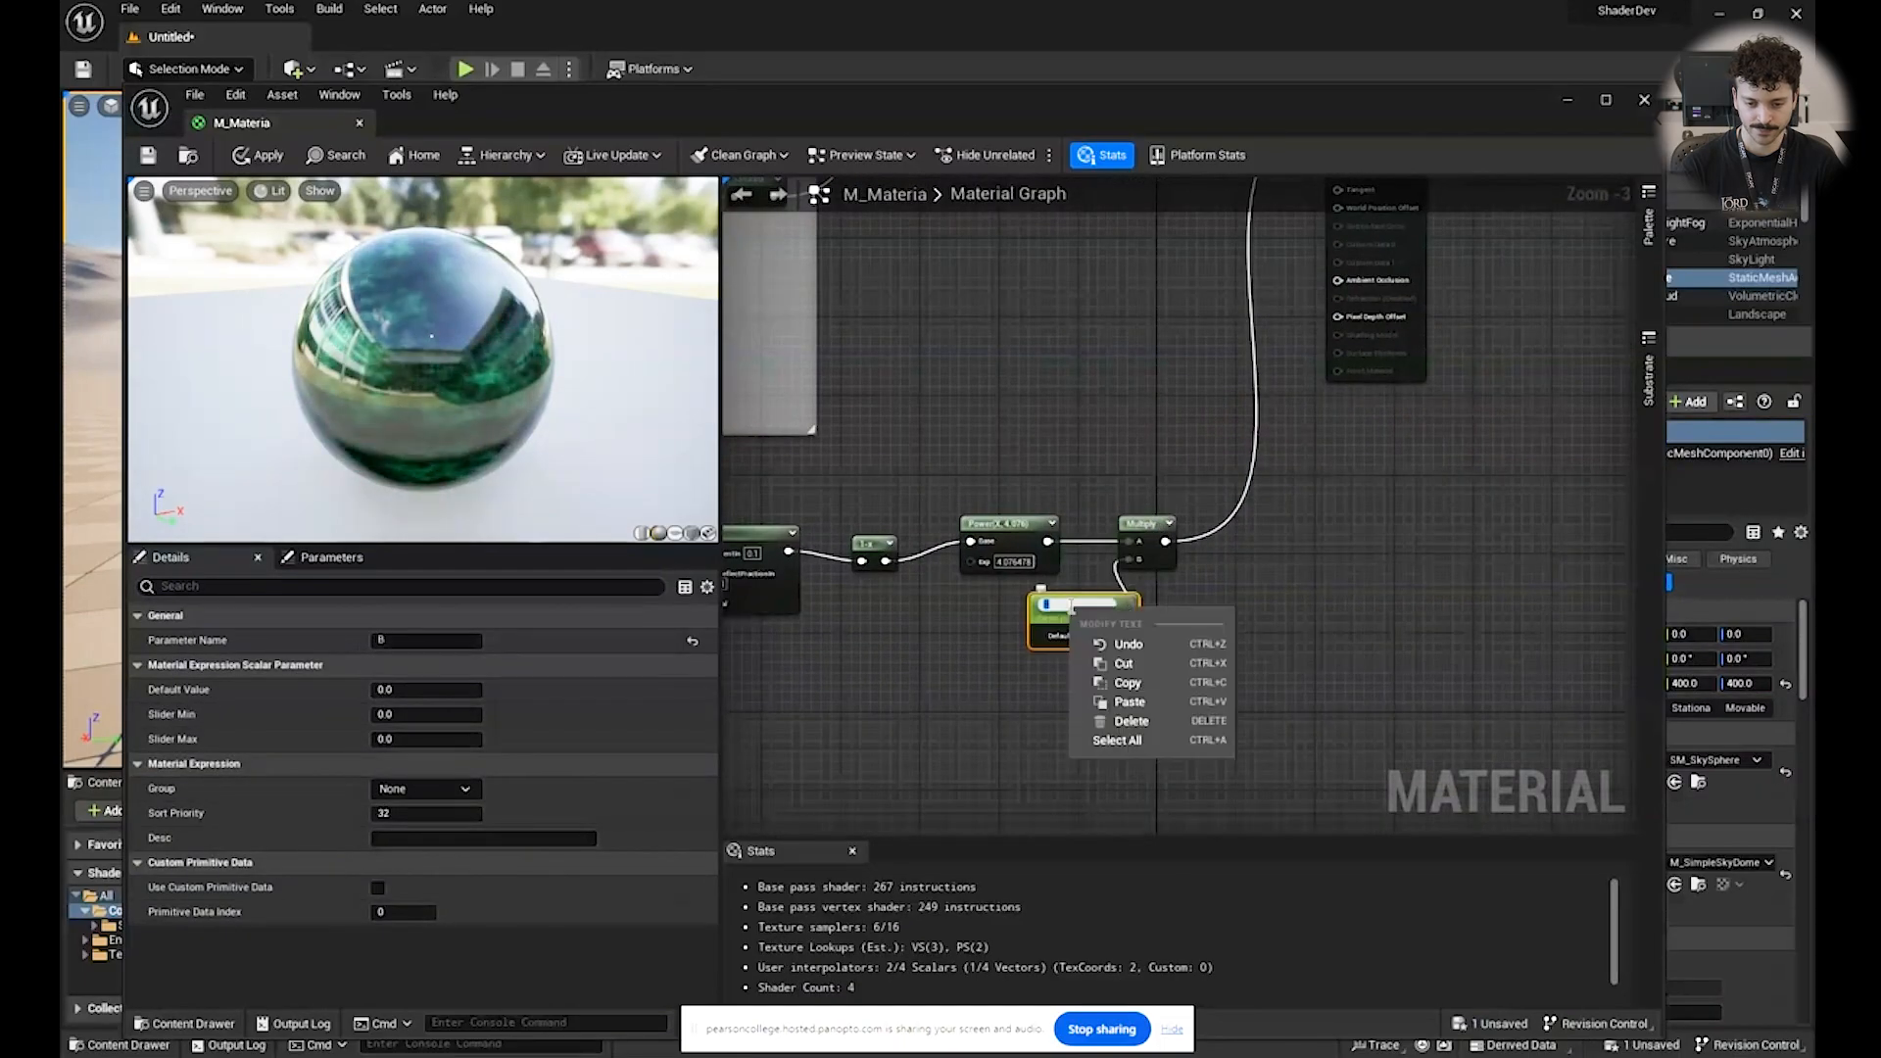
pyautogui.click(1069, 606)
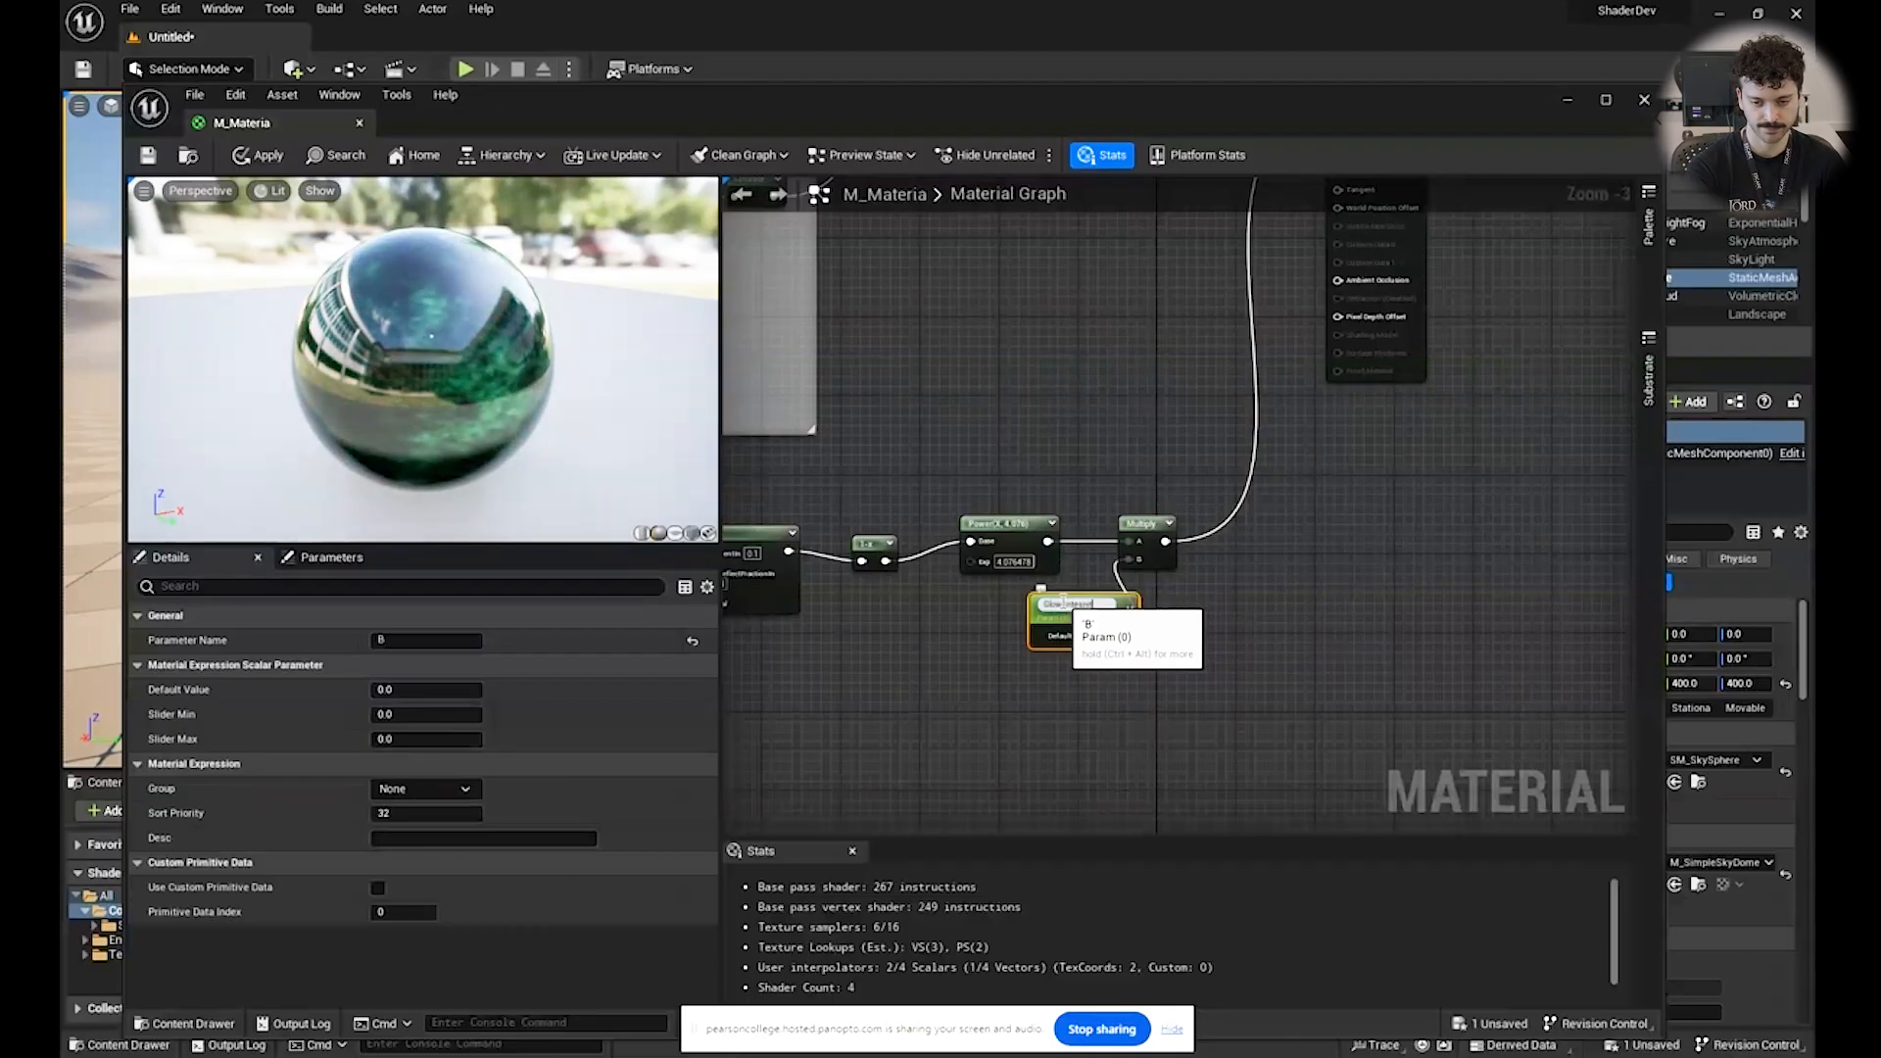
pyautogui.scroll(3, 980, 620)
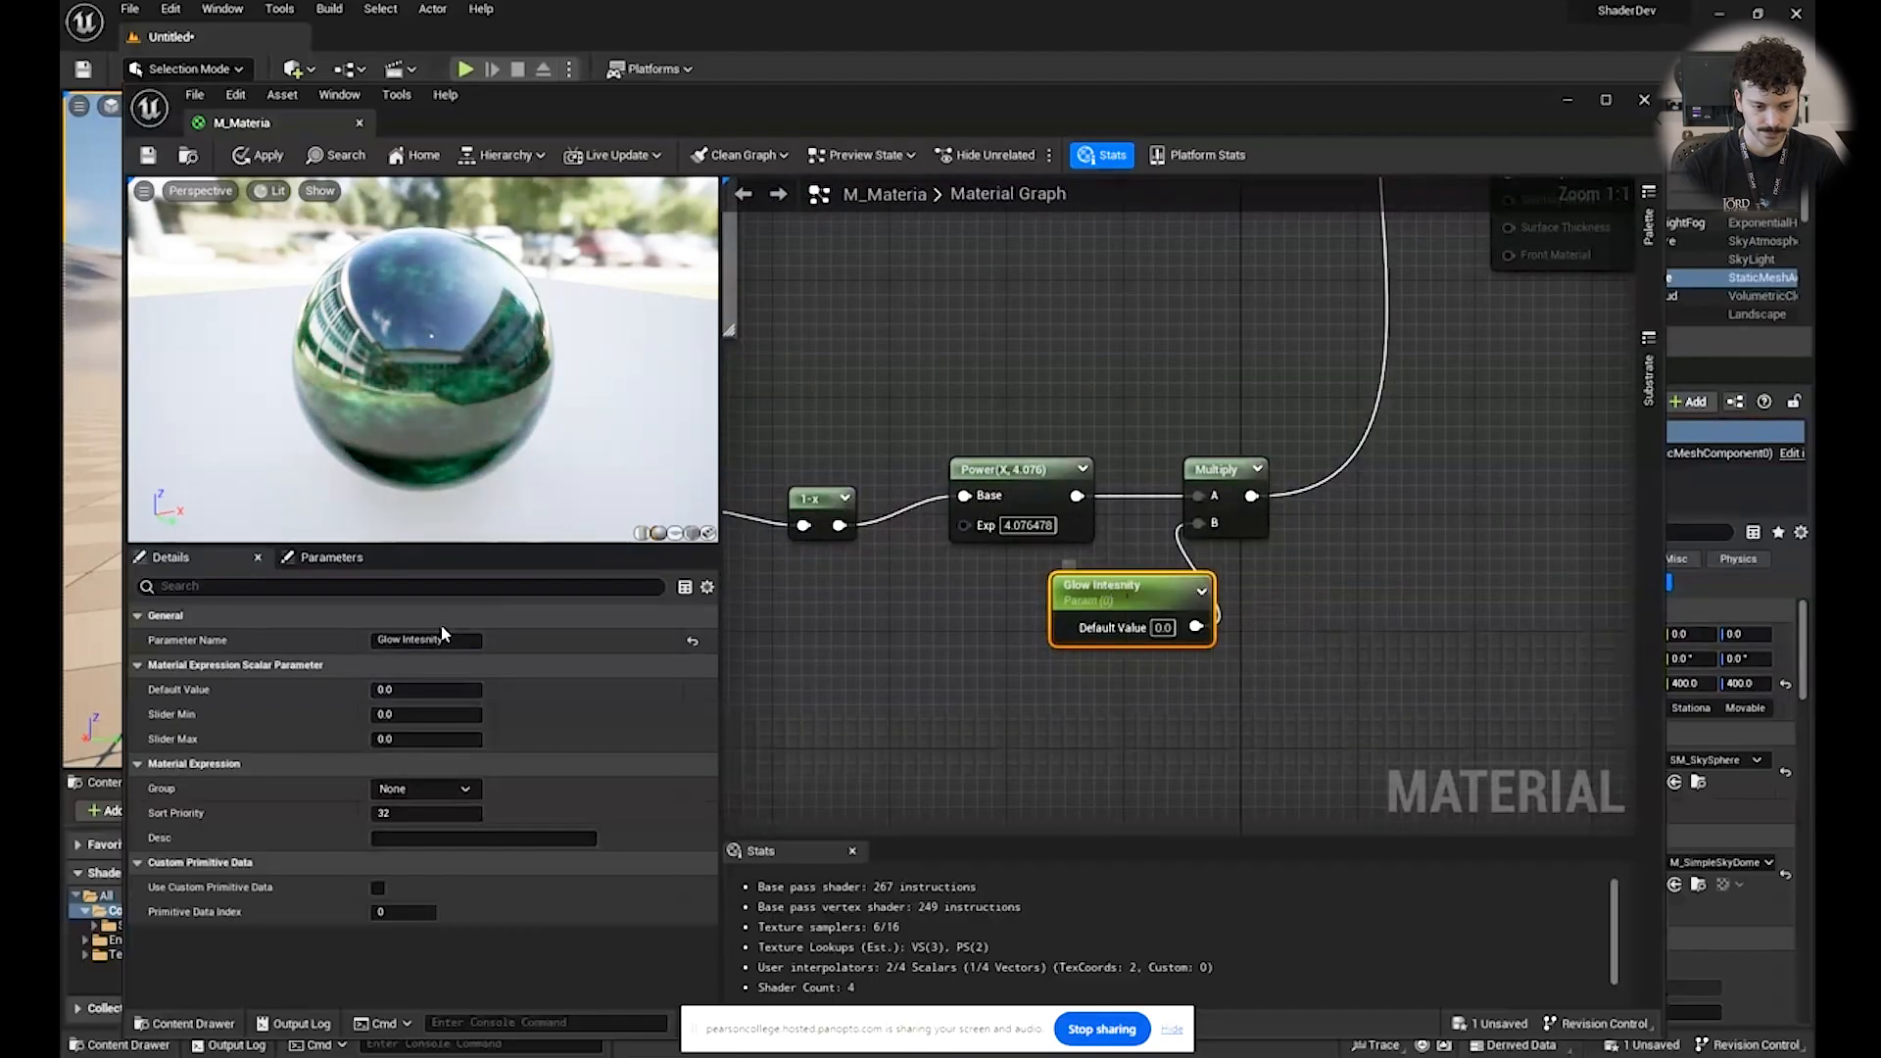
pyautogui.doubleClick(485, 644)
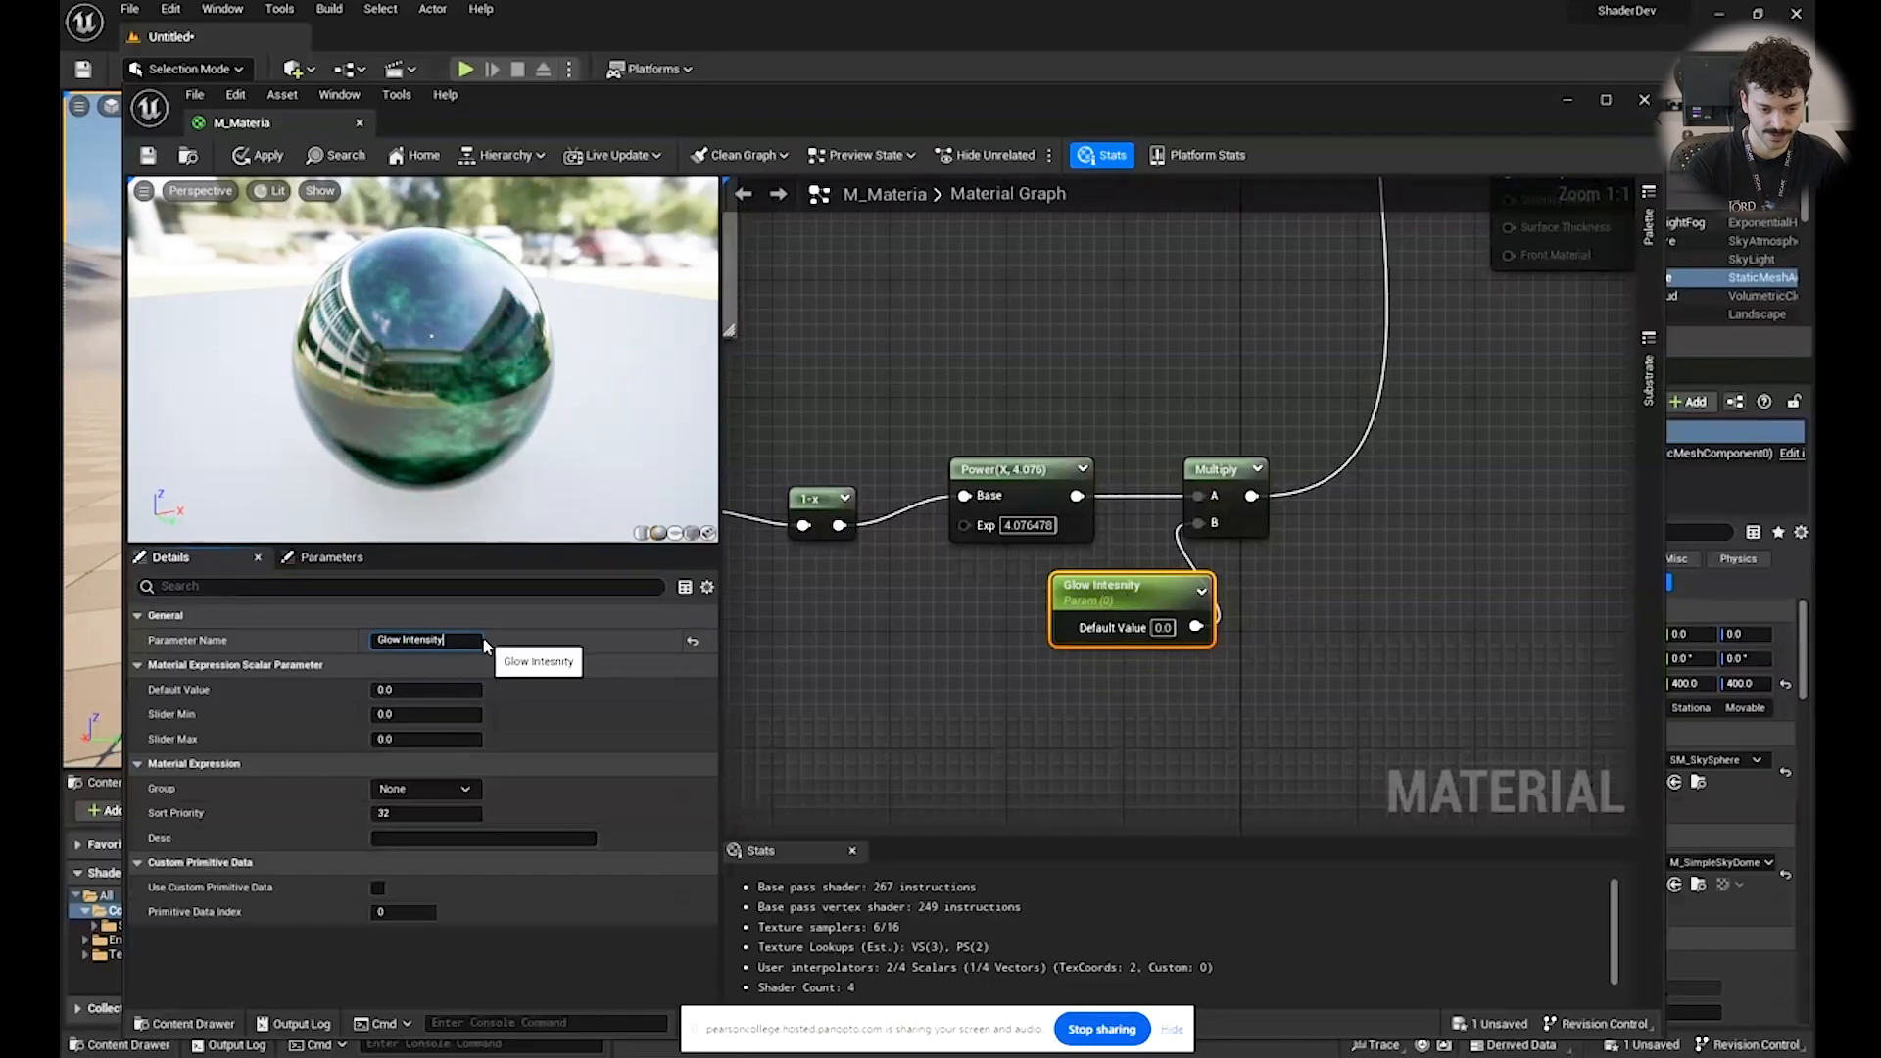
pyautogui.write('Intensity')
pyautogui.press('Return')
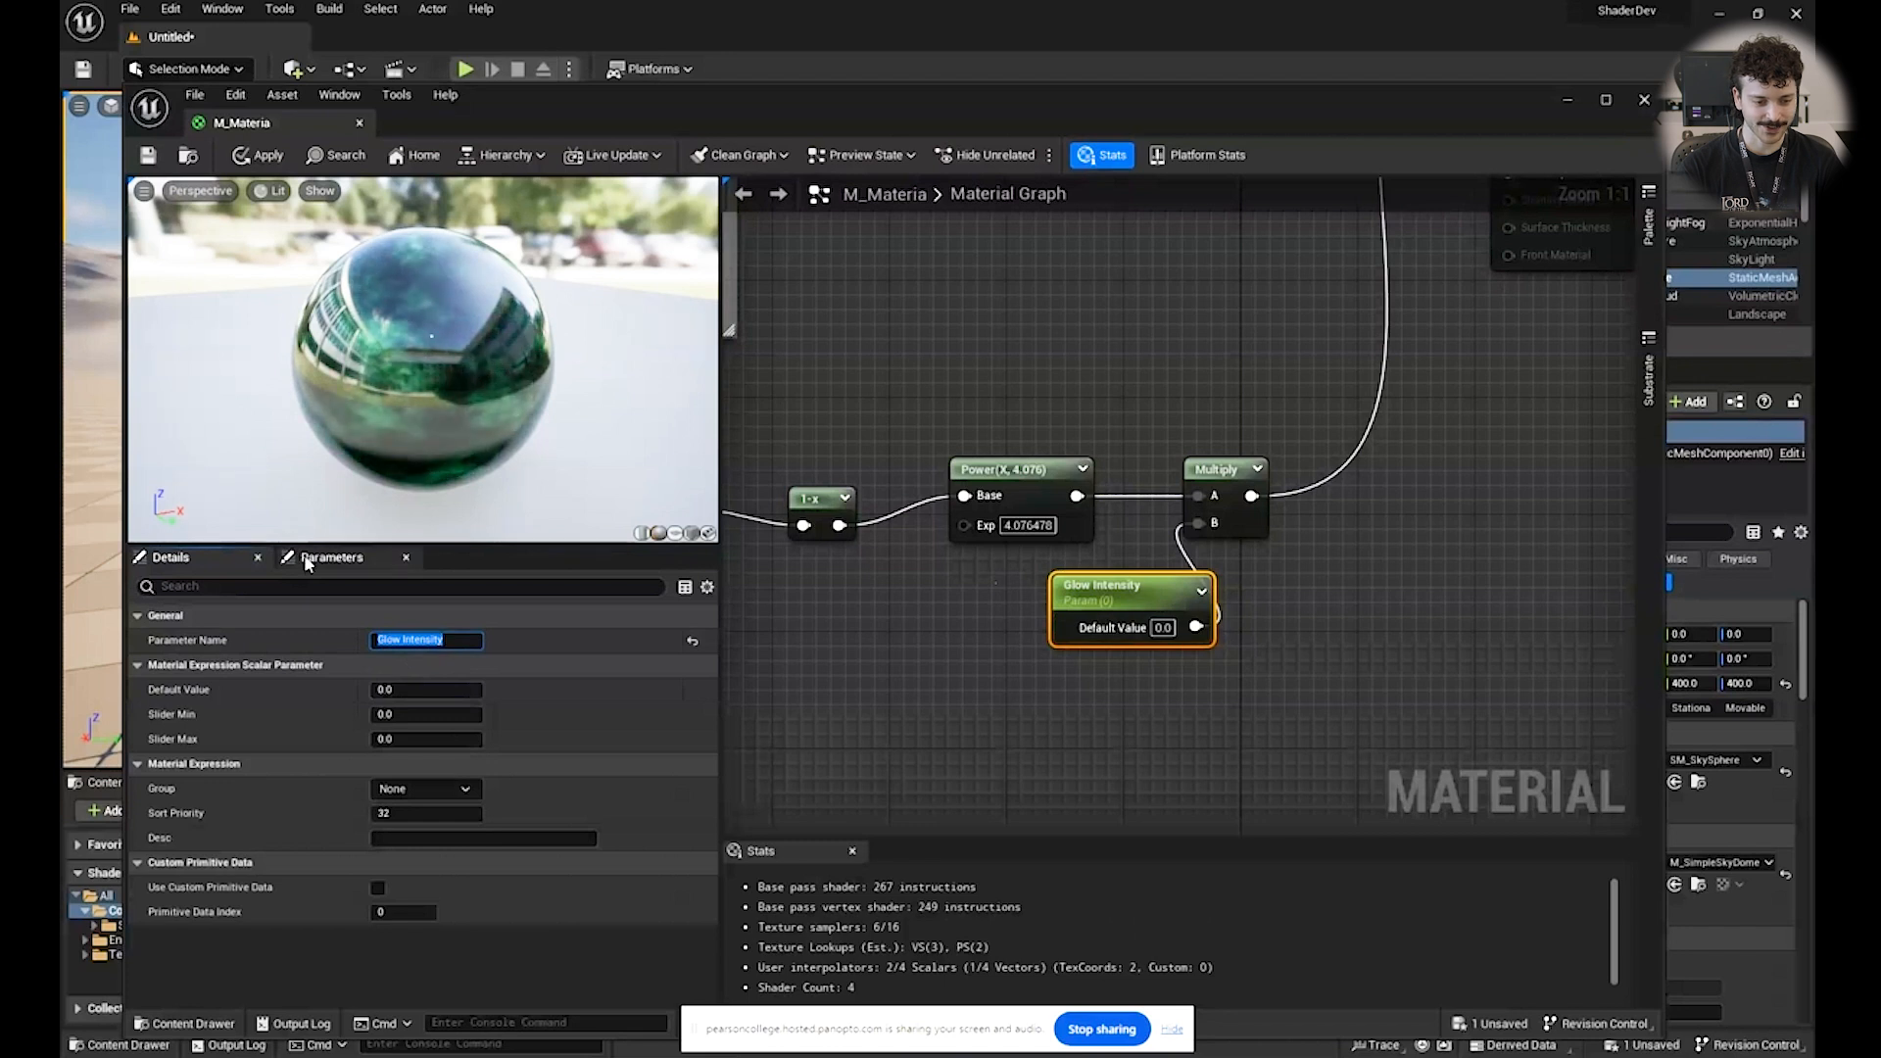
pyautogui.click(331, 556)
pyautogui.moveTo(356, 694)
pyautogui.mouseDown()
pyautogui.moveTo(480, 694)
pyautogui.moveTo(356, 693)
pyautogui.moveTo(392, 698)
pyautogui.mouseUp()
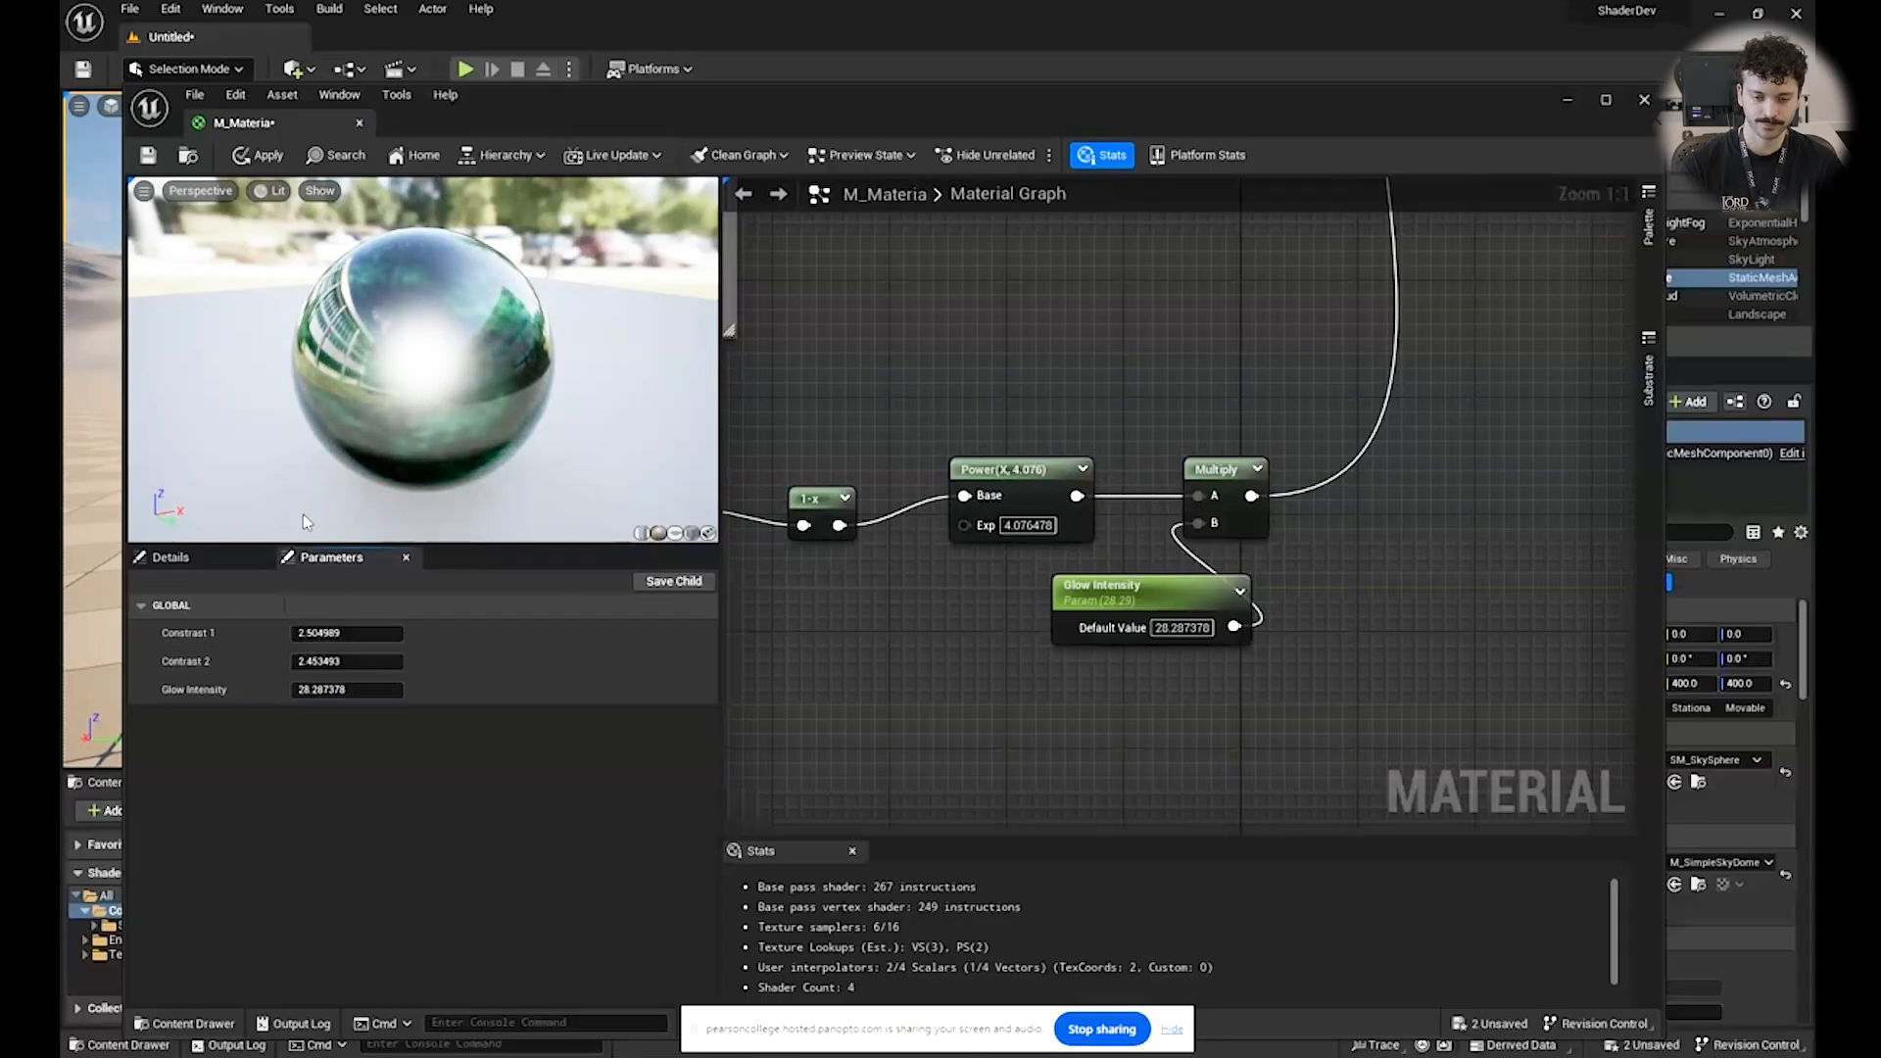
# Move the Fresnel, OneMinus and Power nodes away from the Multiply node to open a gap in the glow chain.
pyautogui.scroll(-8, 1097, 327)
pyautogui.scroll(5, 1097, 327)
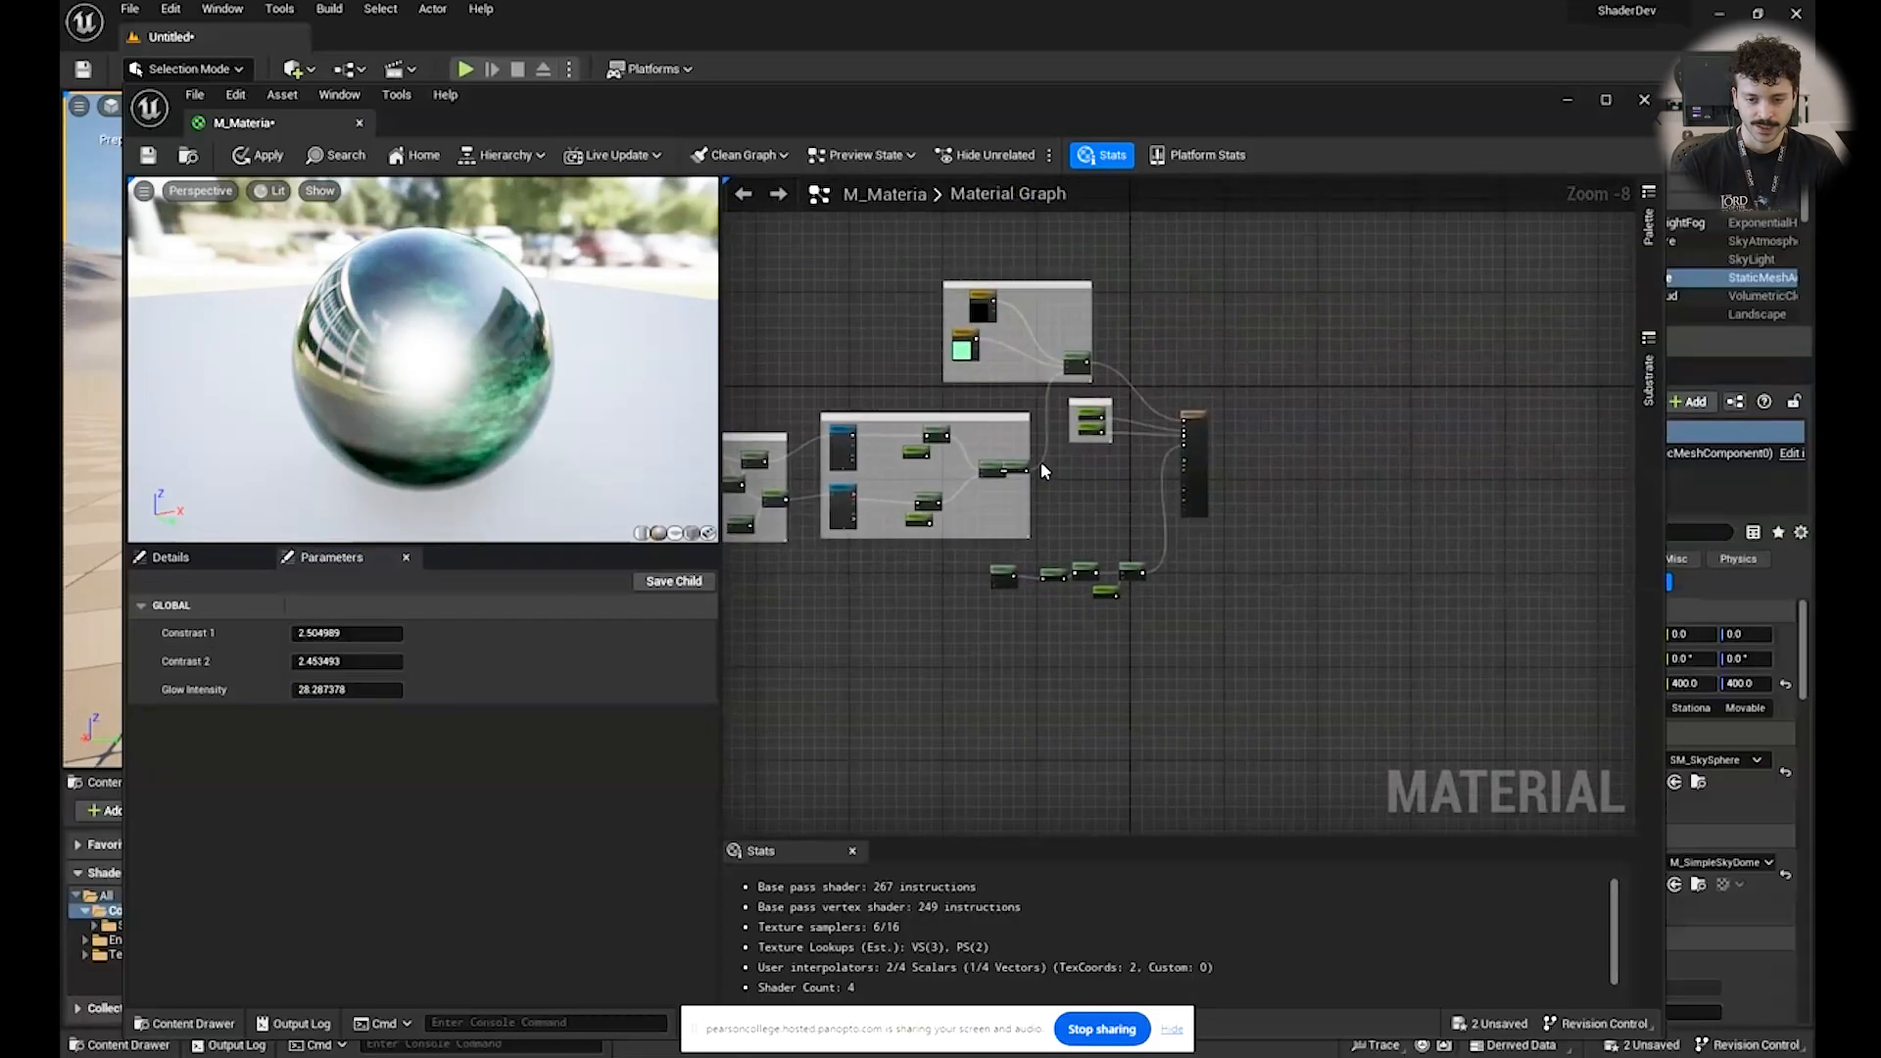
pyautogui.scroll(1, 1113, 537)
pyautogui.moveTo(1113, 537); pyautogui.dragTo(1335, 415, button='right')
pyautogui.moveTo(1282, 761); pyautogui.dragTo(927, 655)
pyautogui.moveTo(1168, 656); pyautogui.dragTo(936, 656)
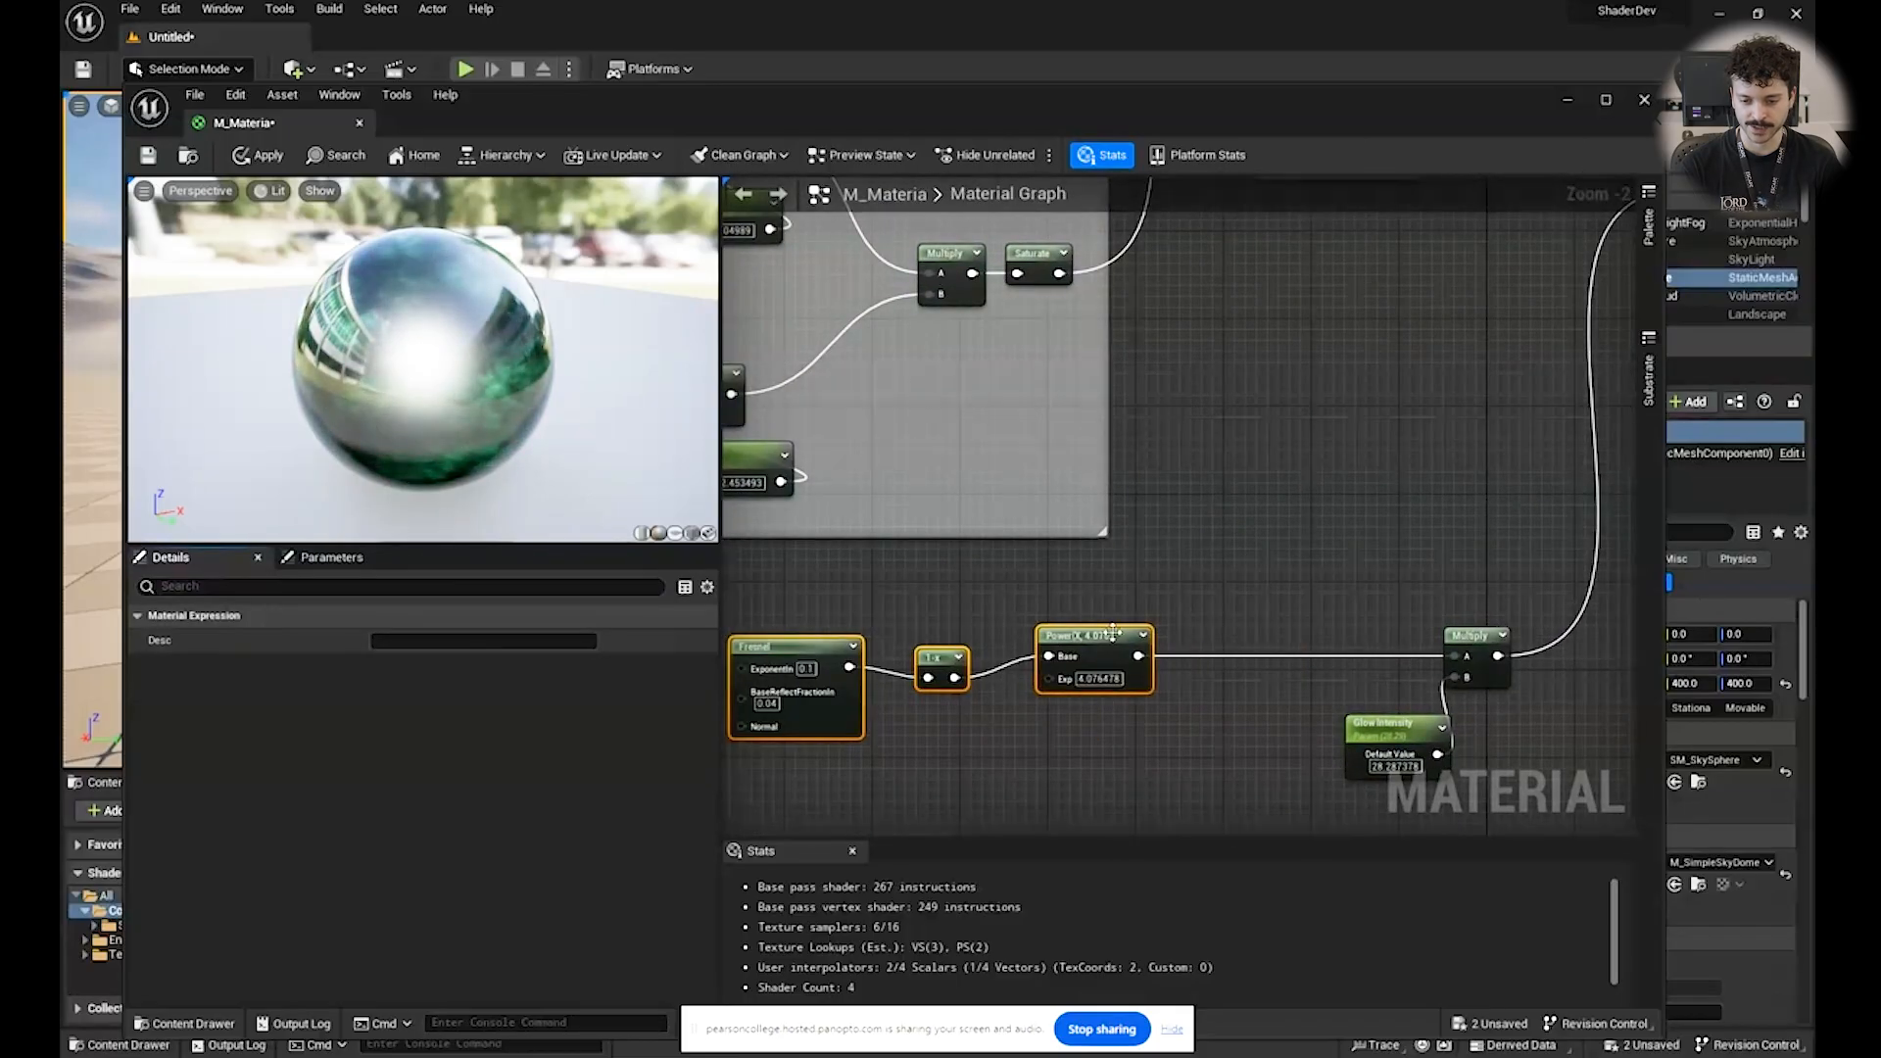
# Insert a second Multiply node after the Power node and connect the color Lerp's output to its B input.
pyautogui.moveTo(1450, 652); pyautogui.dragTo(1283, 627)
pyautogui.write('mult')
pyautogui.press('Return')
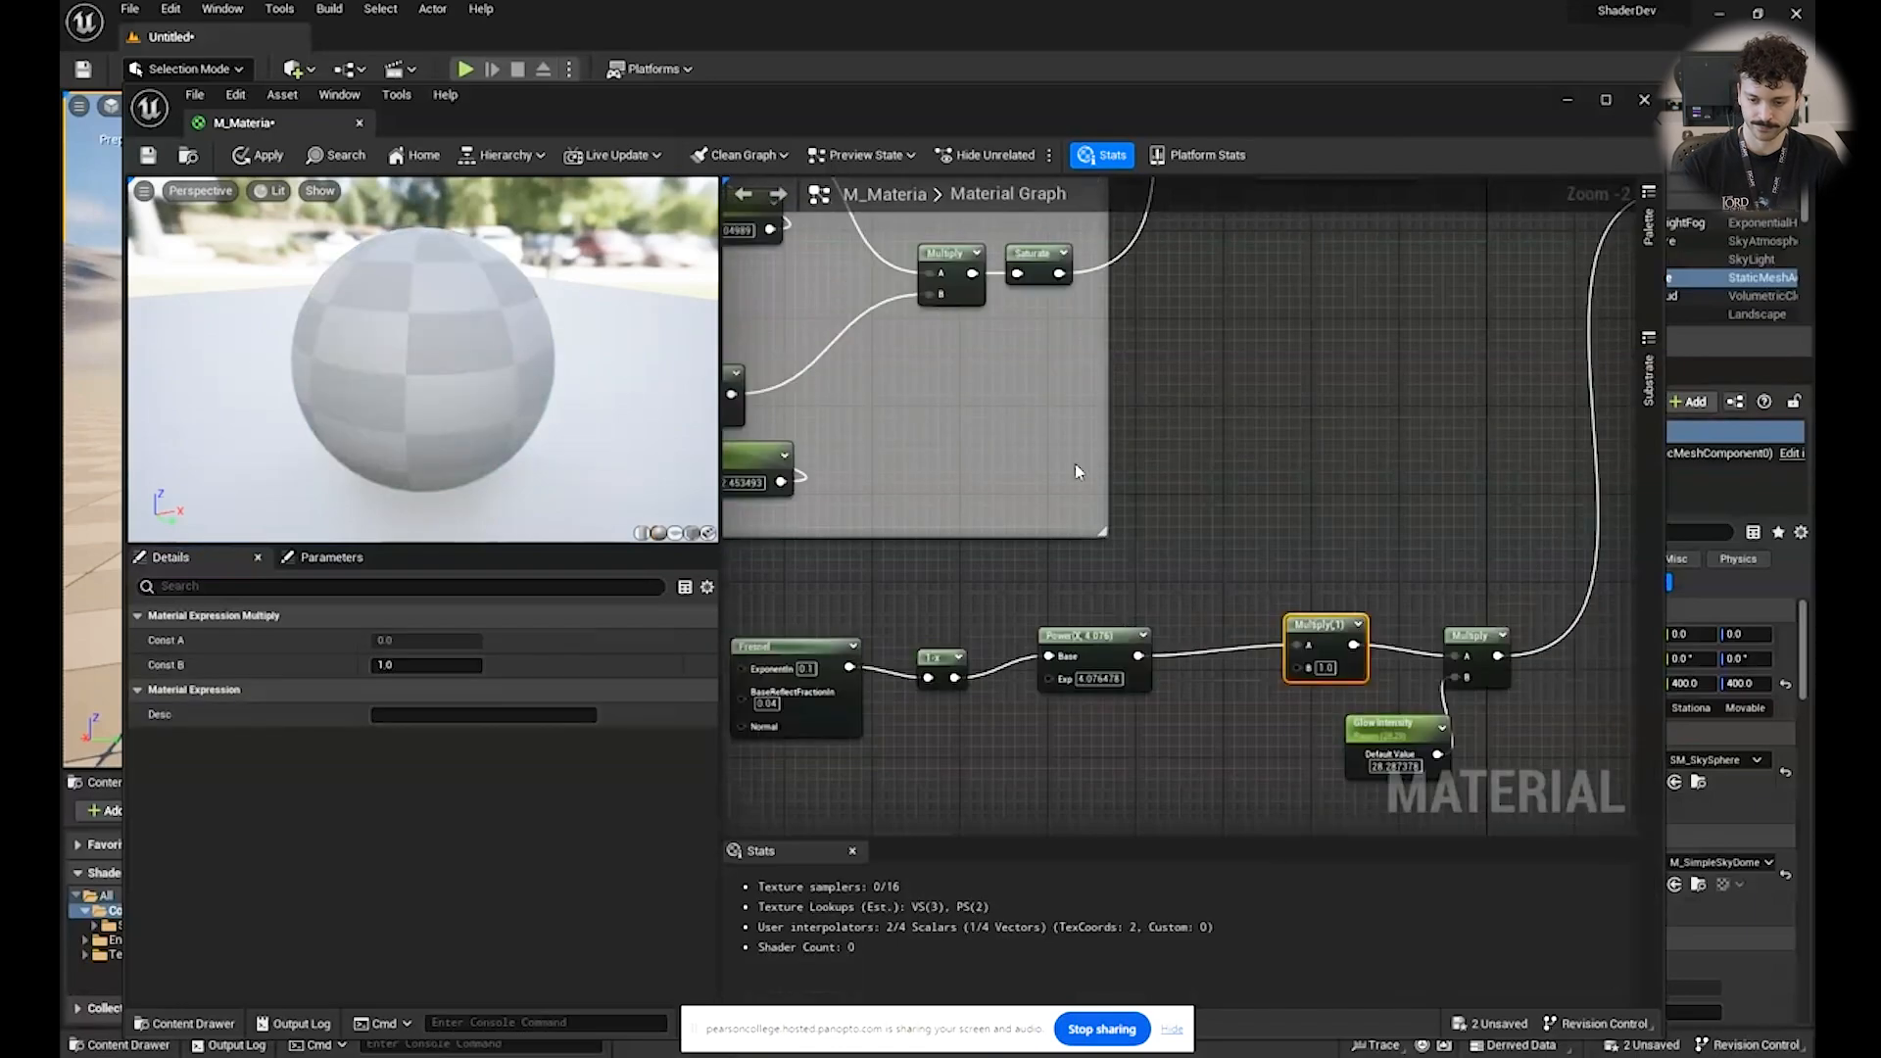
pyautogui.moveTo(1335, 356); pyautogui.dragTo(1190, 617, button='right')
pyautogui.scroll(2, 1156, 533)
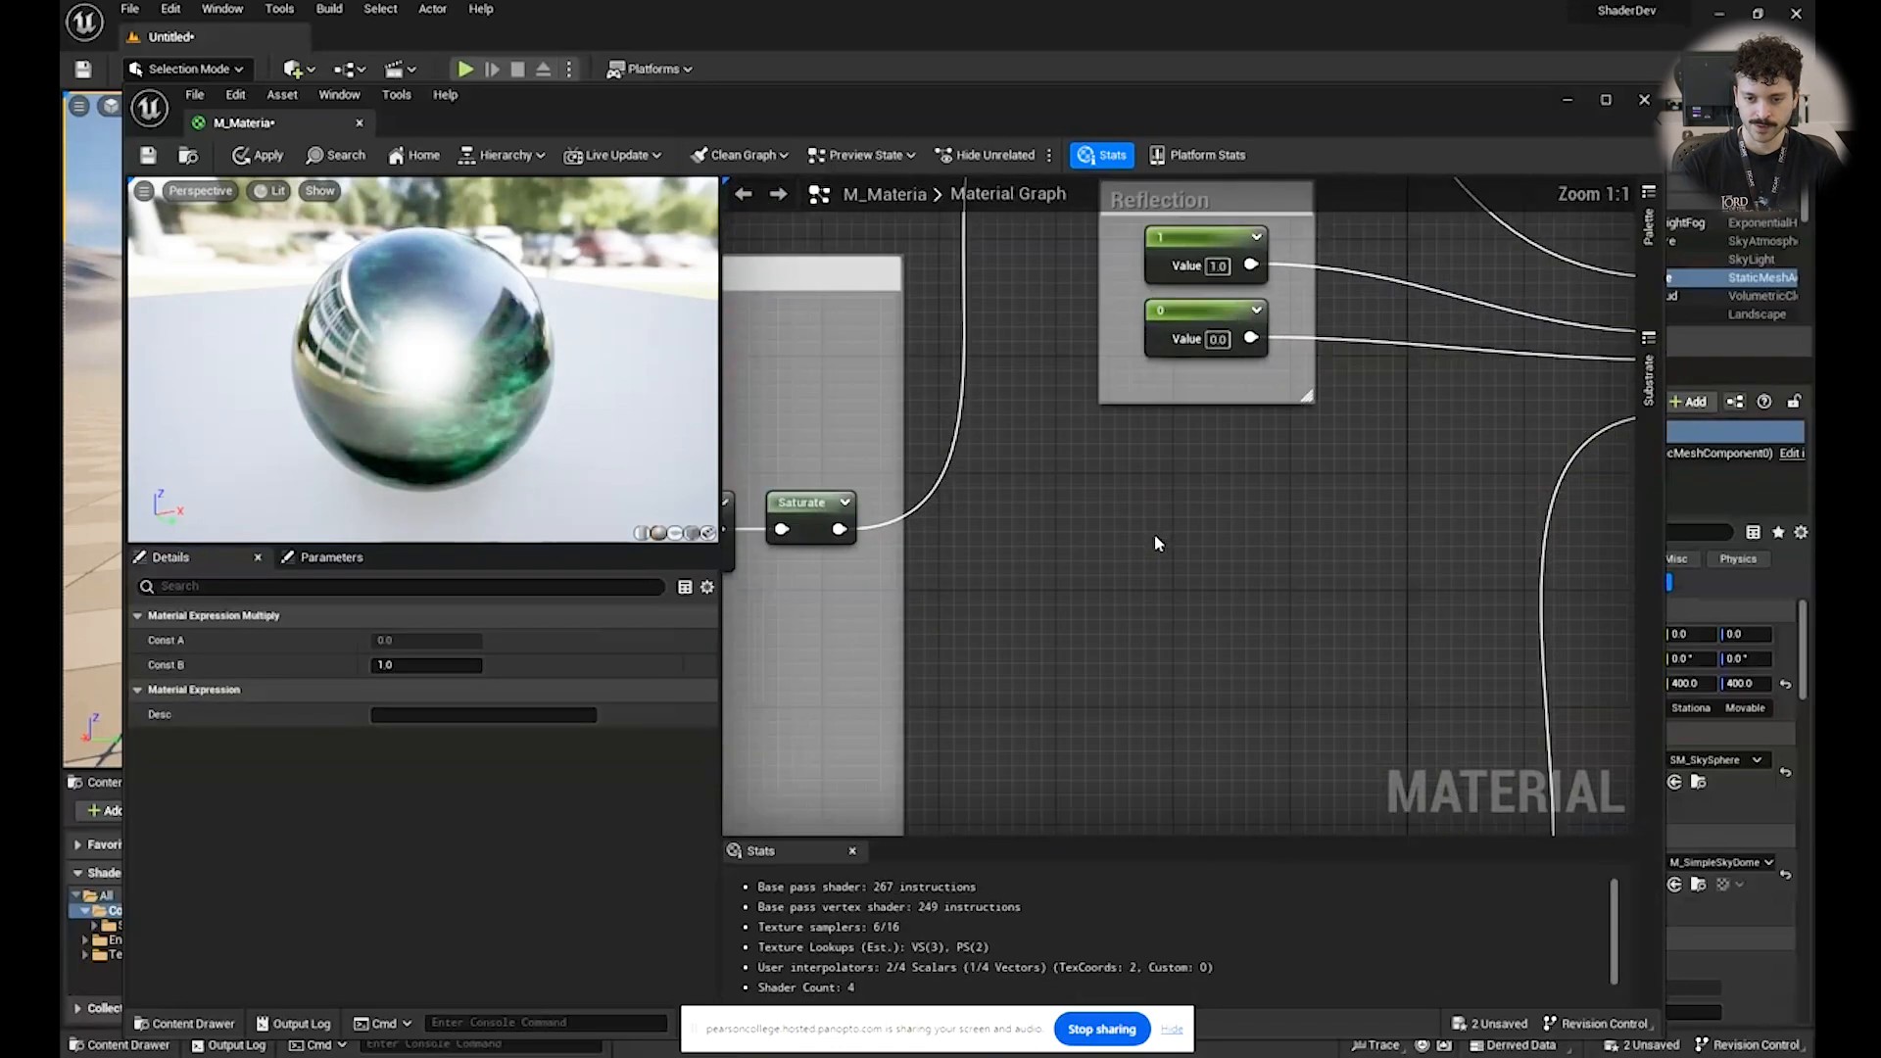
pyautogui.scroll(-4, 1156, 533)
pyautogui.moveTo(1154, 259); pyautogui.dragTo(1166, 801)
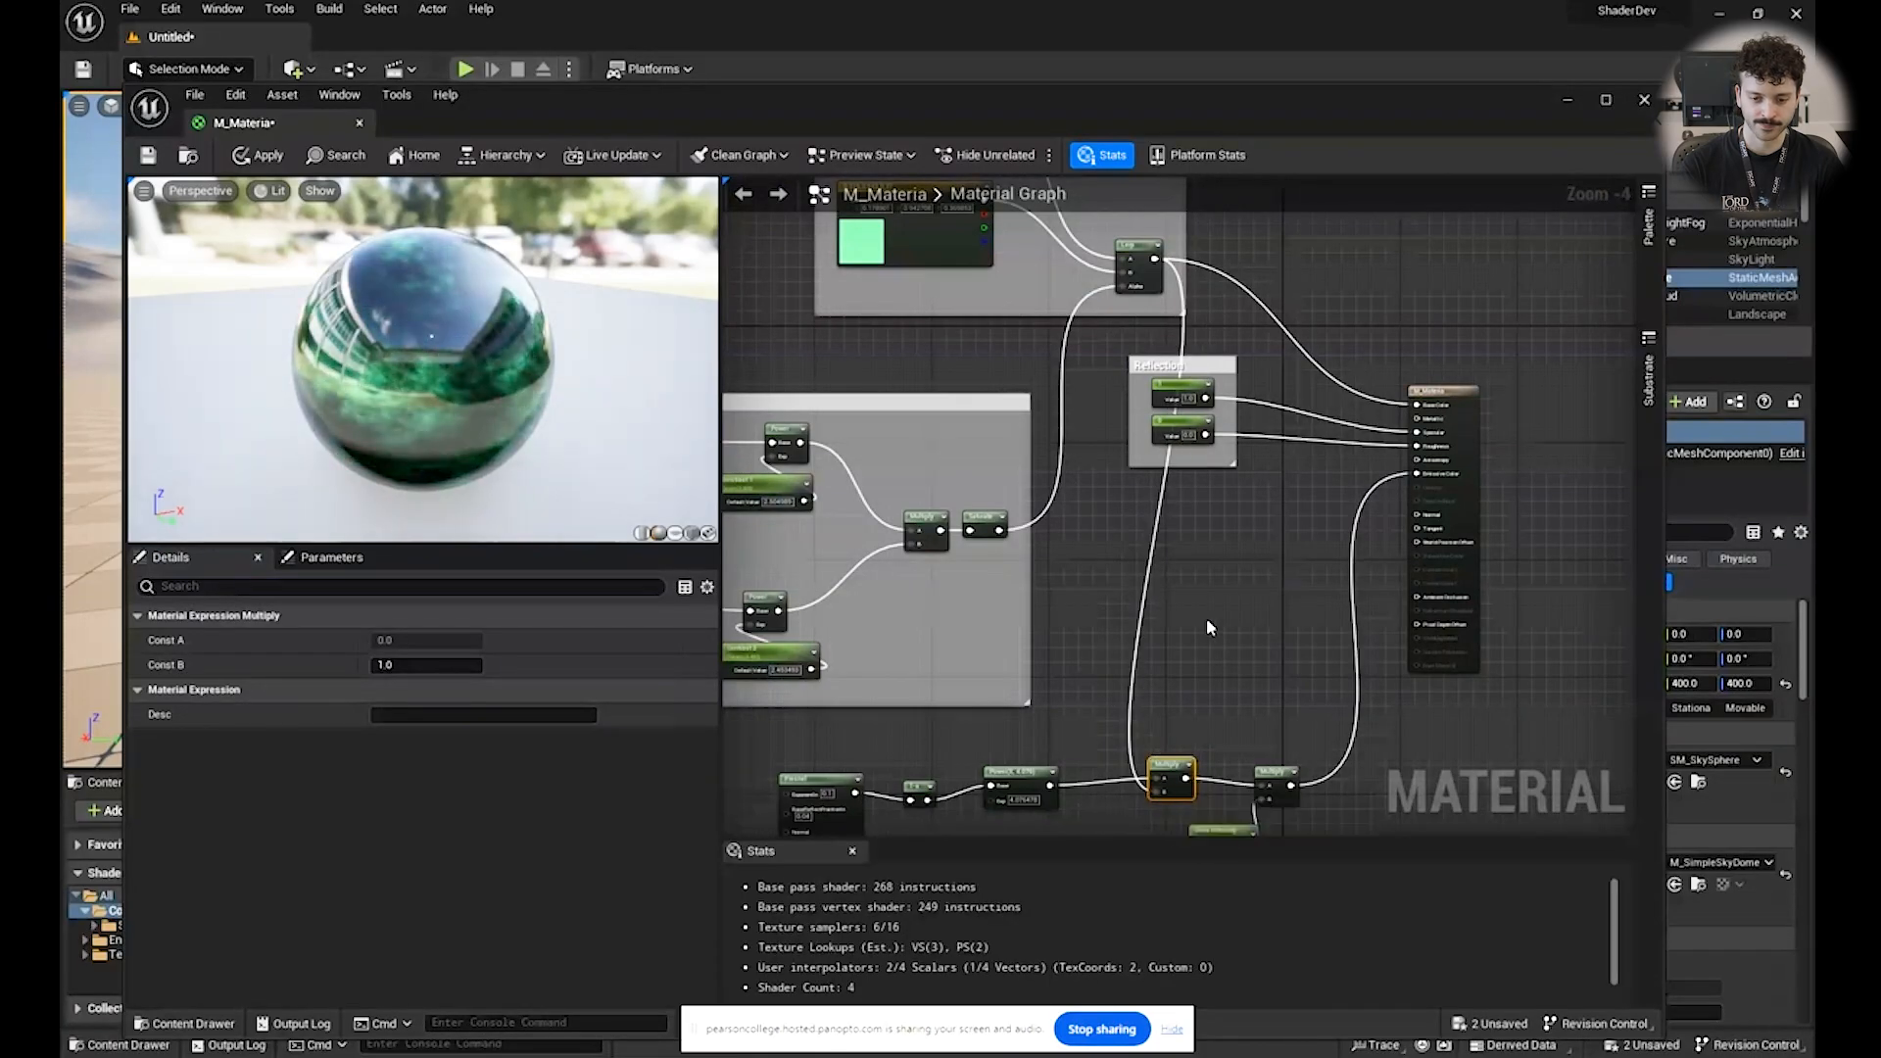
# Raise Glow Intensity's default value to about 845.26, check the preview sphere and save the material.
pyautogui.moveTo(1216, 653); pyautogui.dragTo(1195, 529, button='right')
pyautogui.click(1225, 725)
pyautogui.moveTo(417, 688)
pyautogui.mouseDown()
pyautogui.moveTo(446, 689)
pyautogui.moveTo(428, 690)
pyautogui.mouseUp()
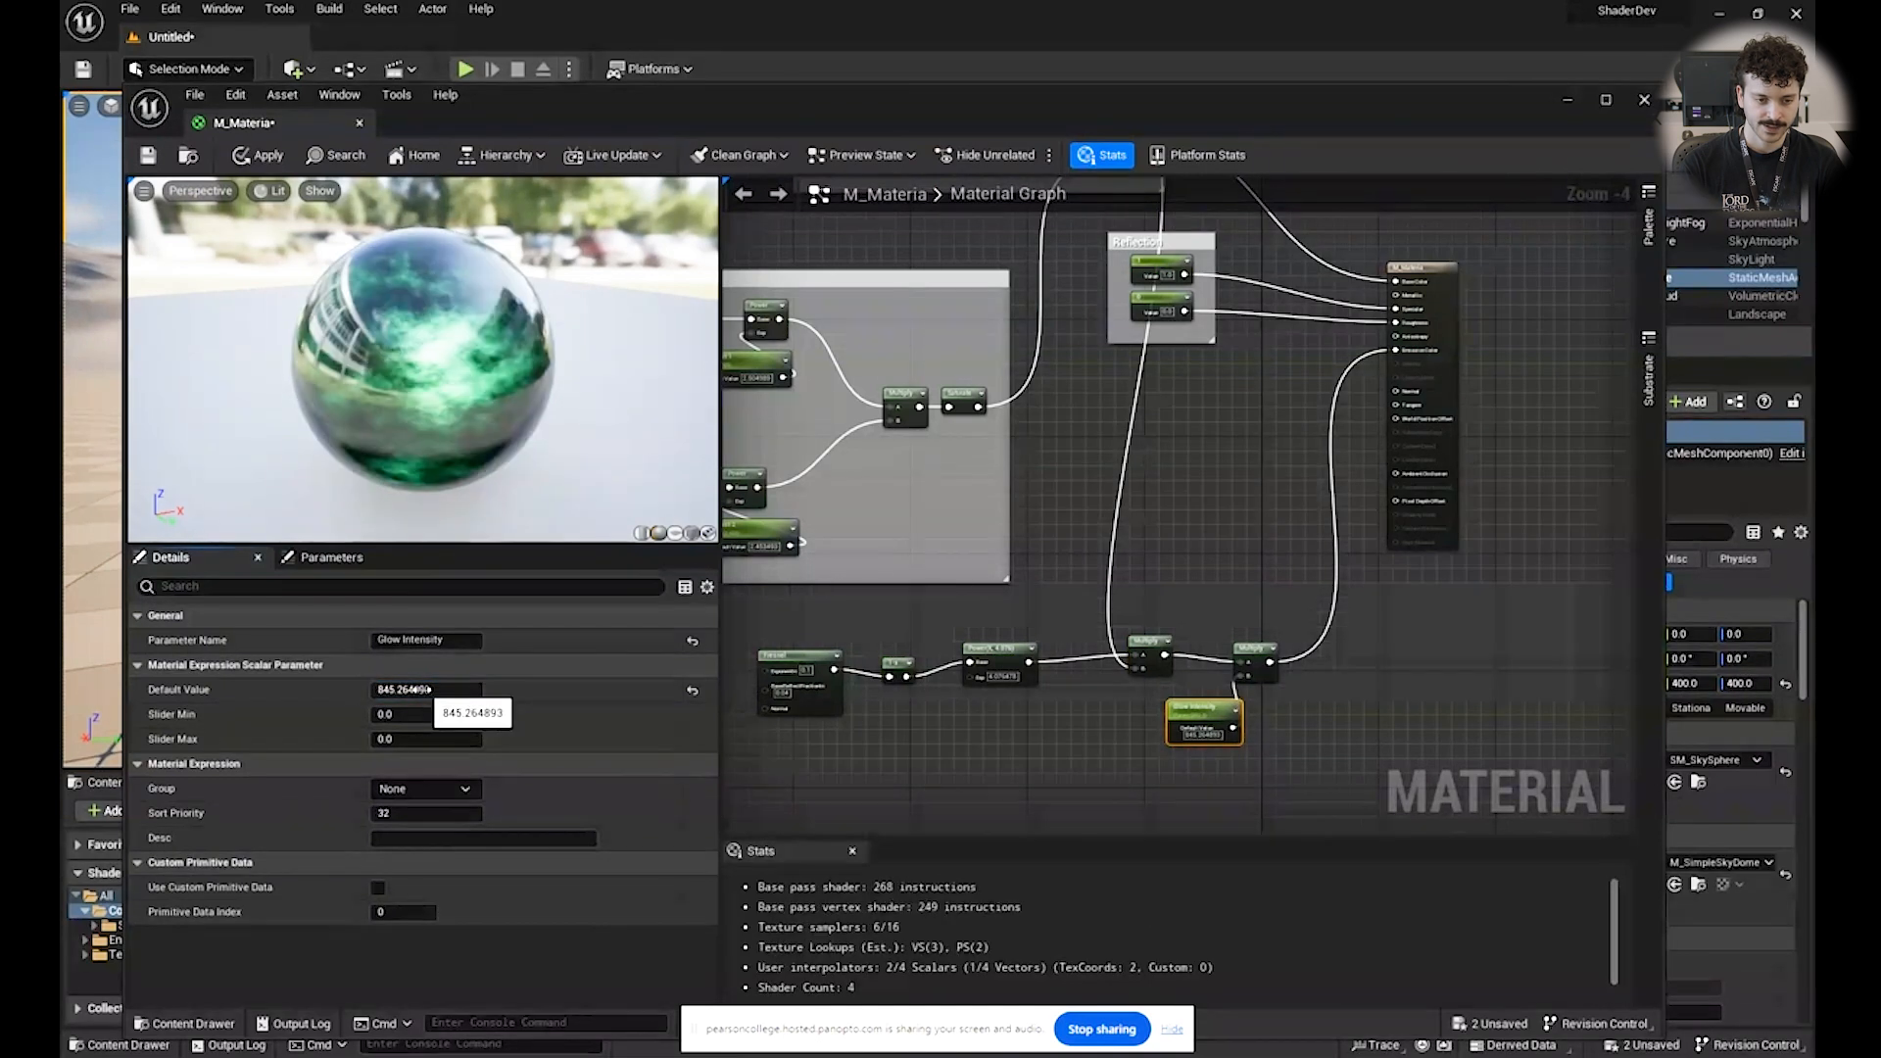
pyautogui.moveTo(386, 438); pyautogui.dragTo(341, 314)
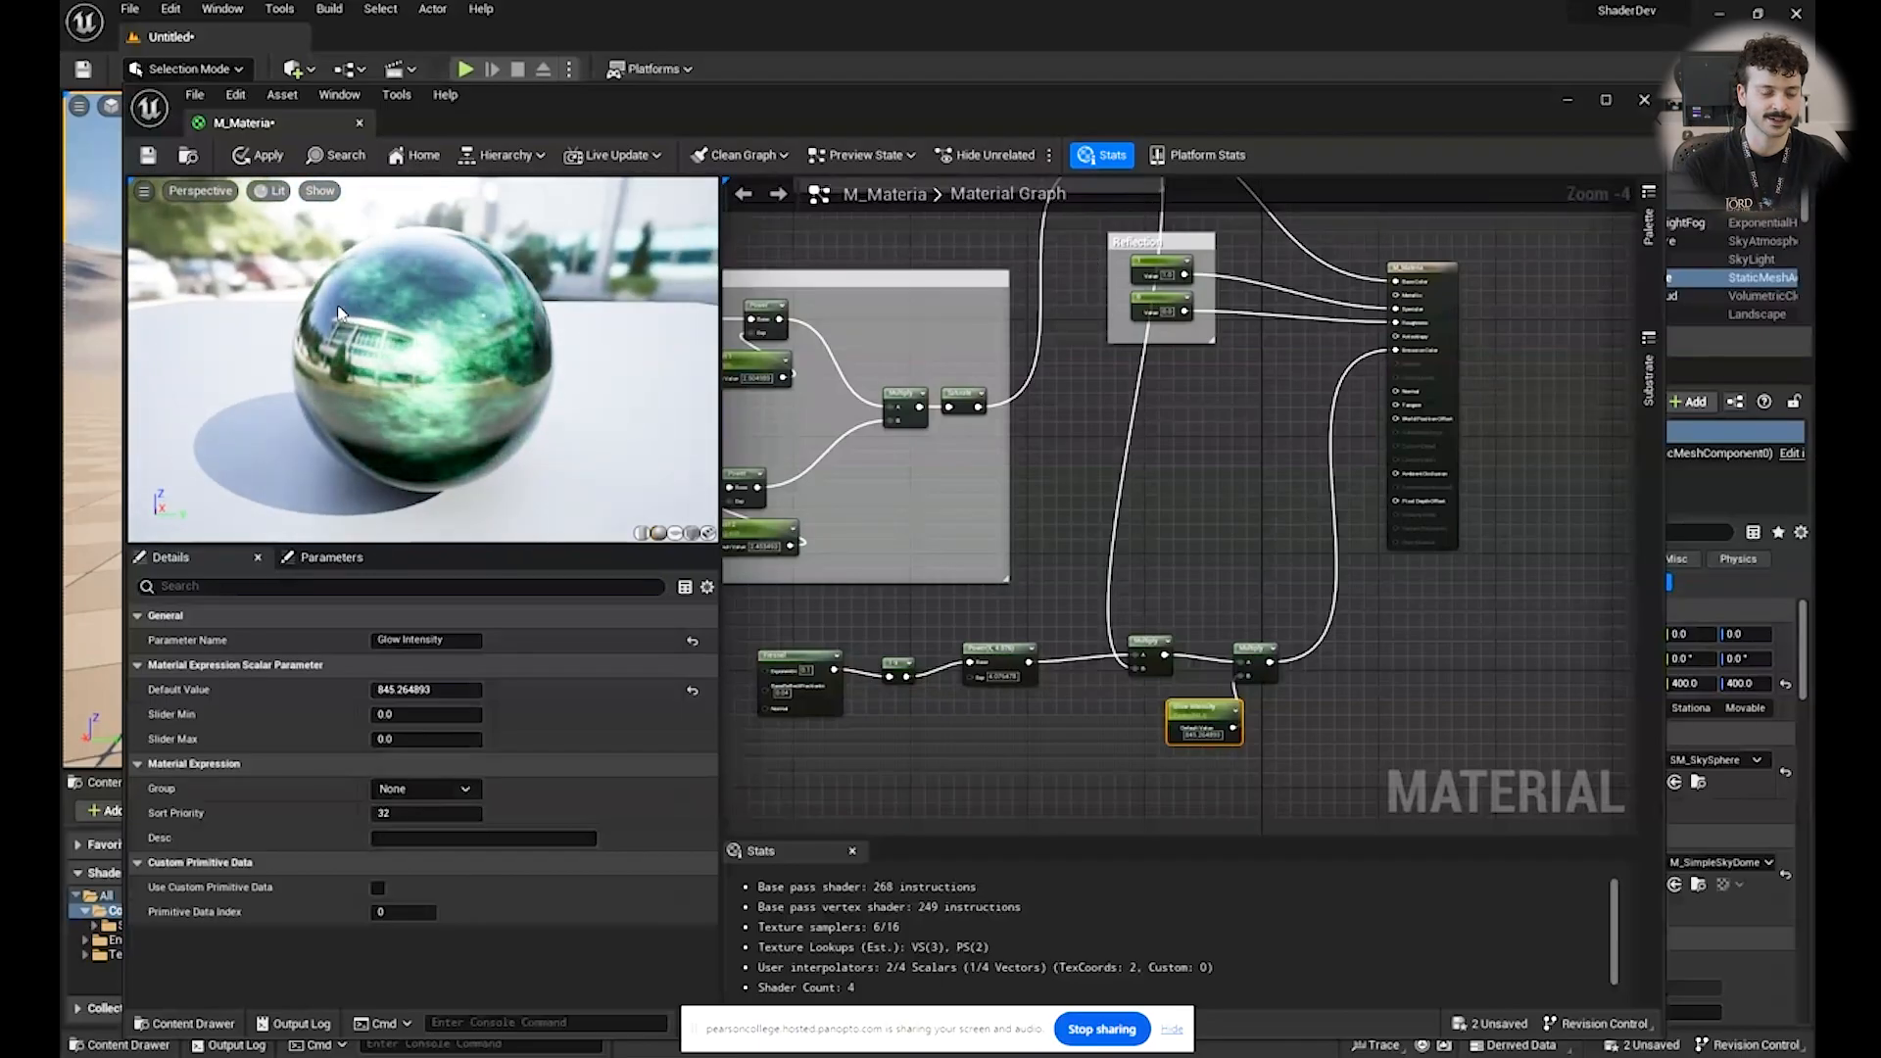
pyautogui.click(149, 156)
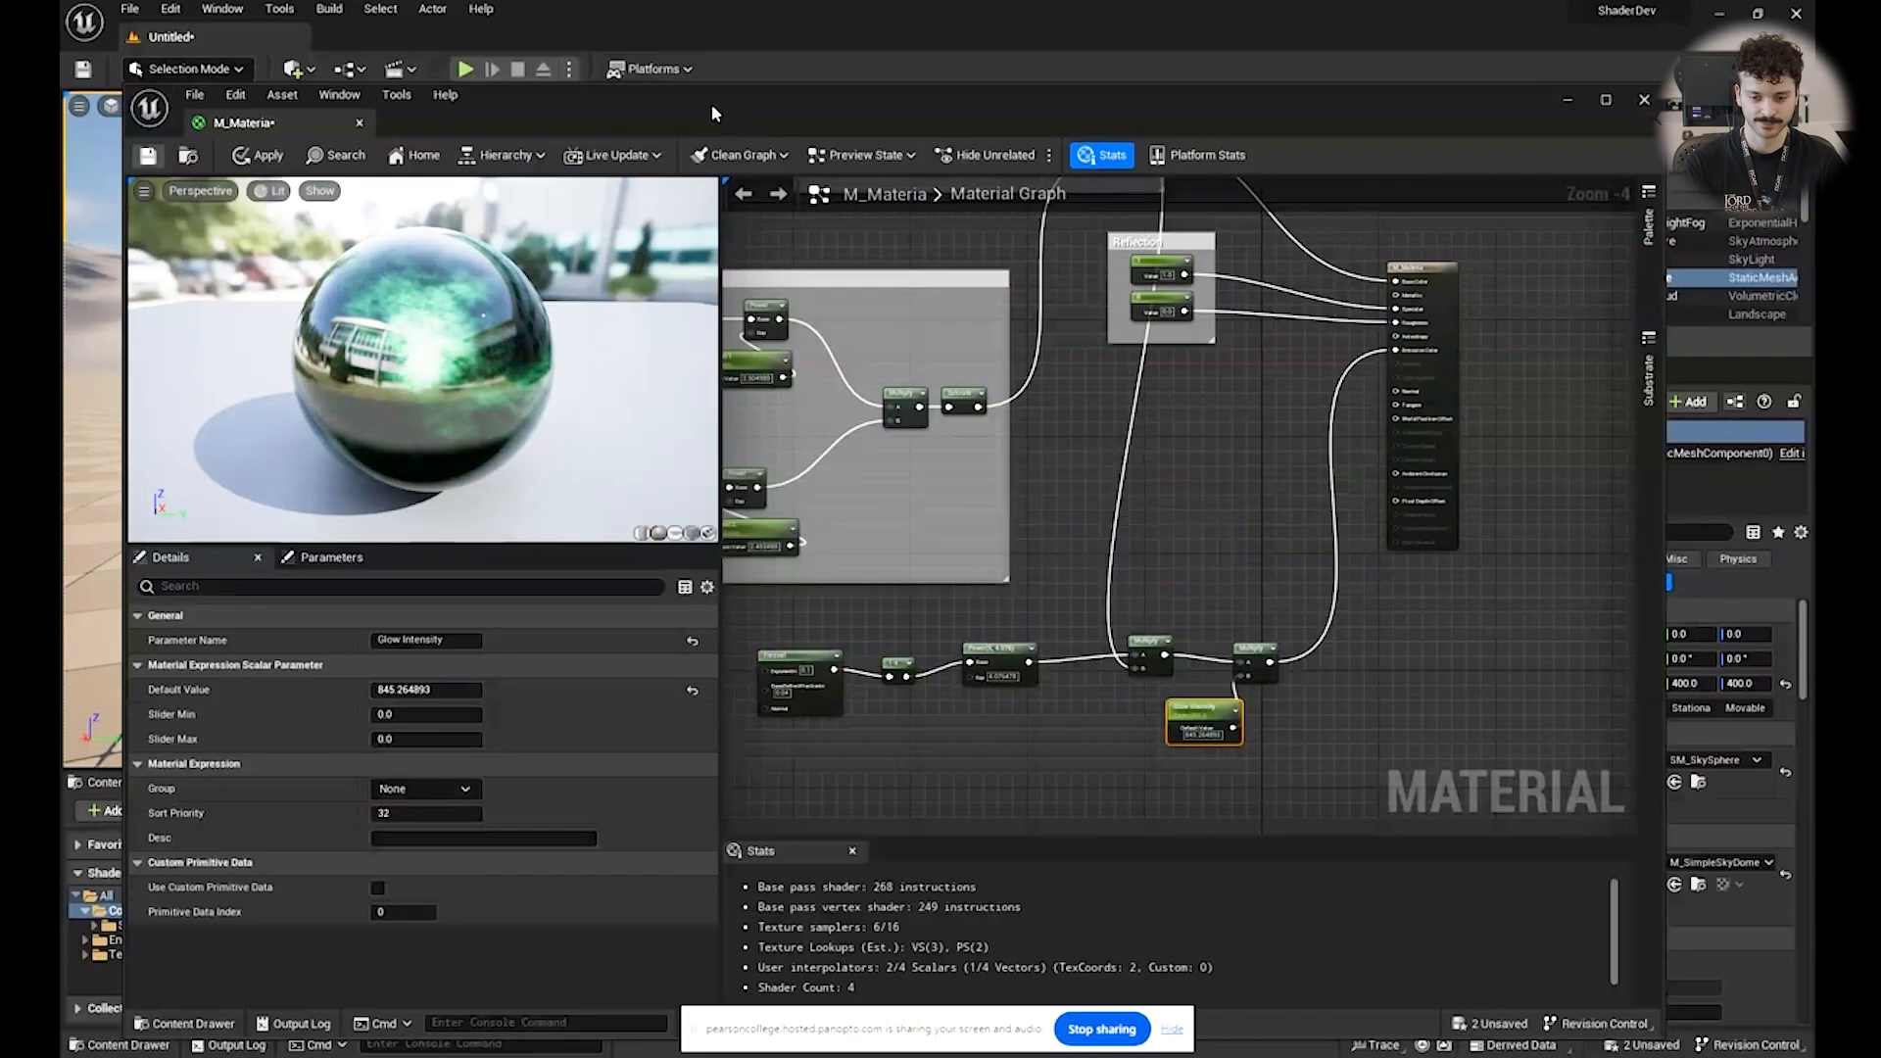
# Examine the sphere in the level and compare it with the orb reference images in the IntroToShaderDev PDF in Chrome.
pyautogui.moveTo(711, 104); pyautogui.dragTo(1580, 192)
pyautogui.moveTo(829, 611); pyautogui.dragTo(805, 614, button='right')
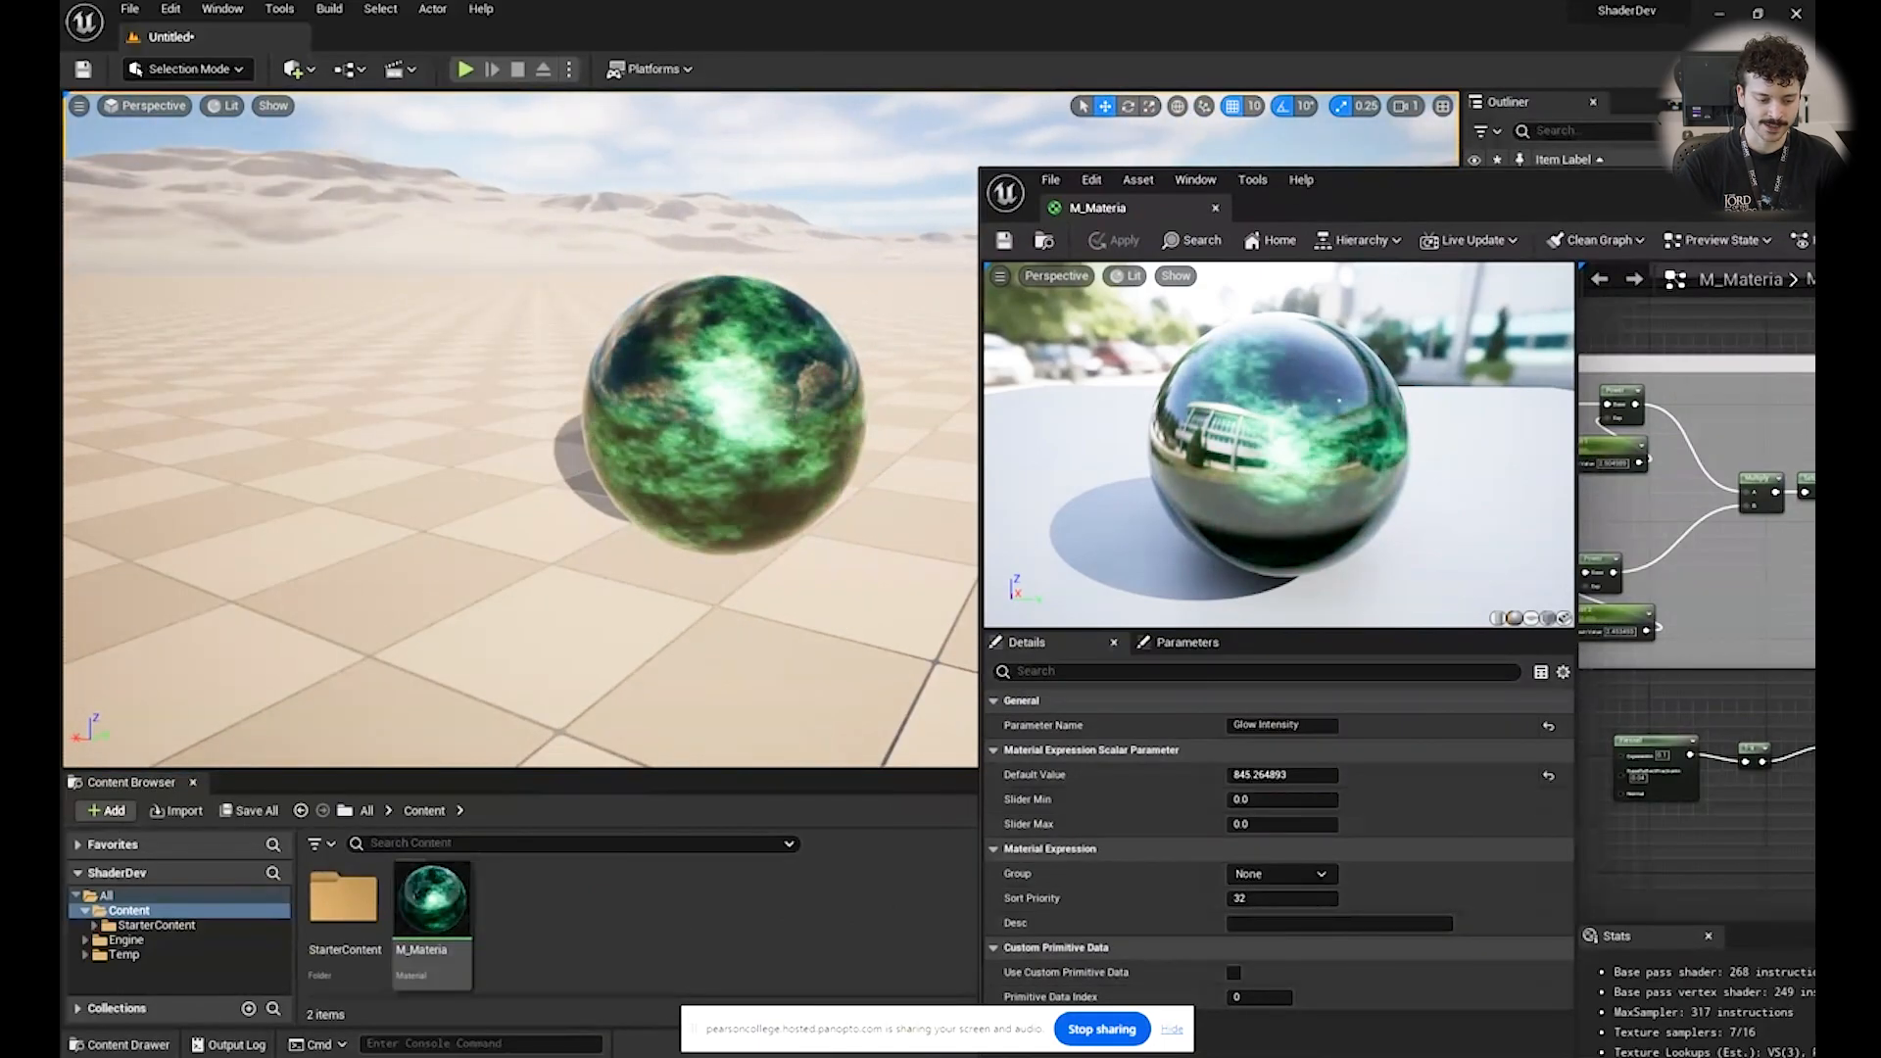
pyautogui.moveTo(299, 1056)
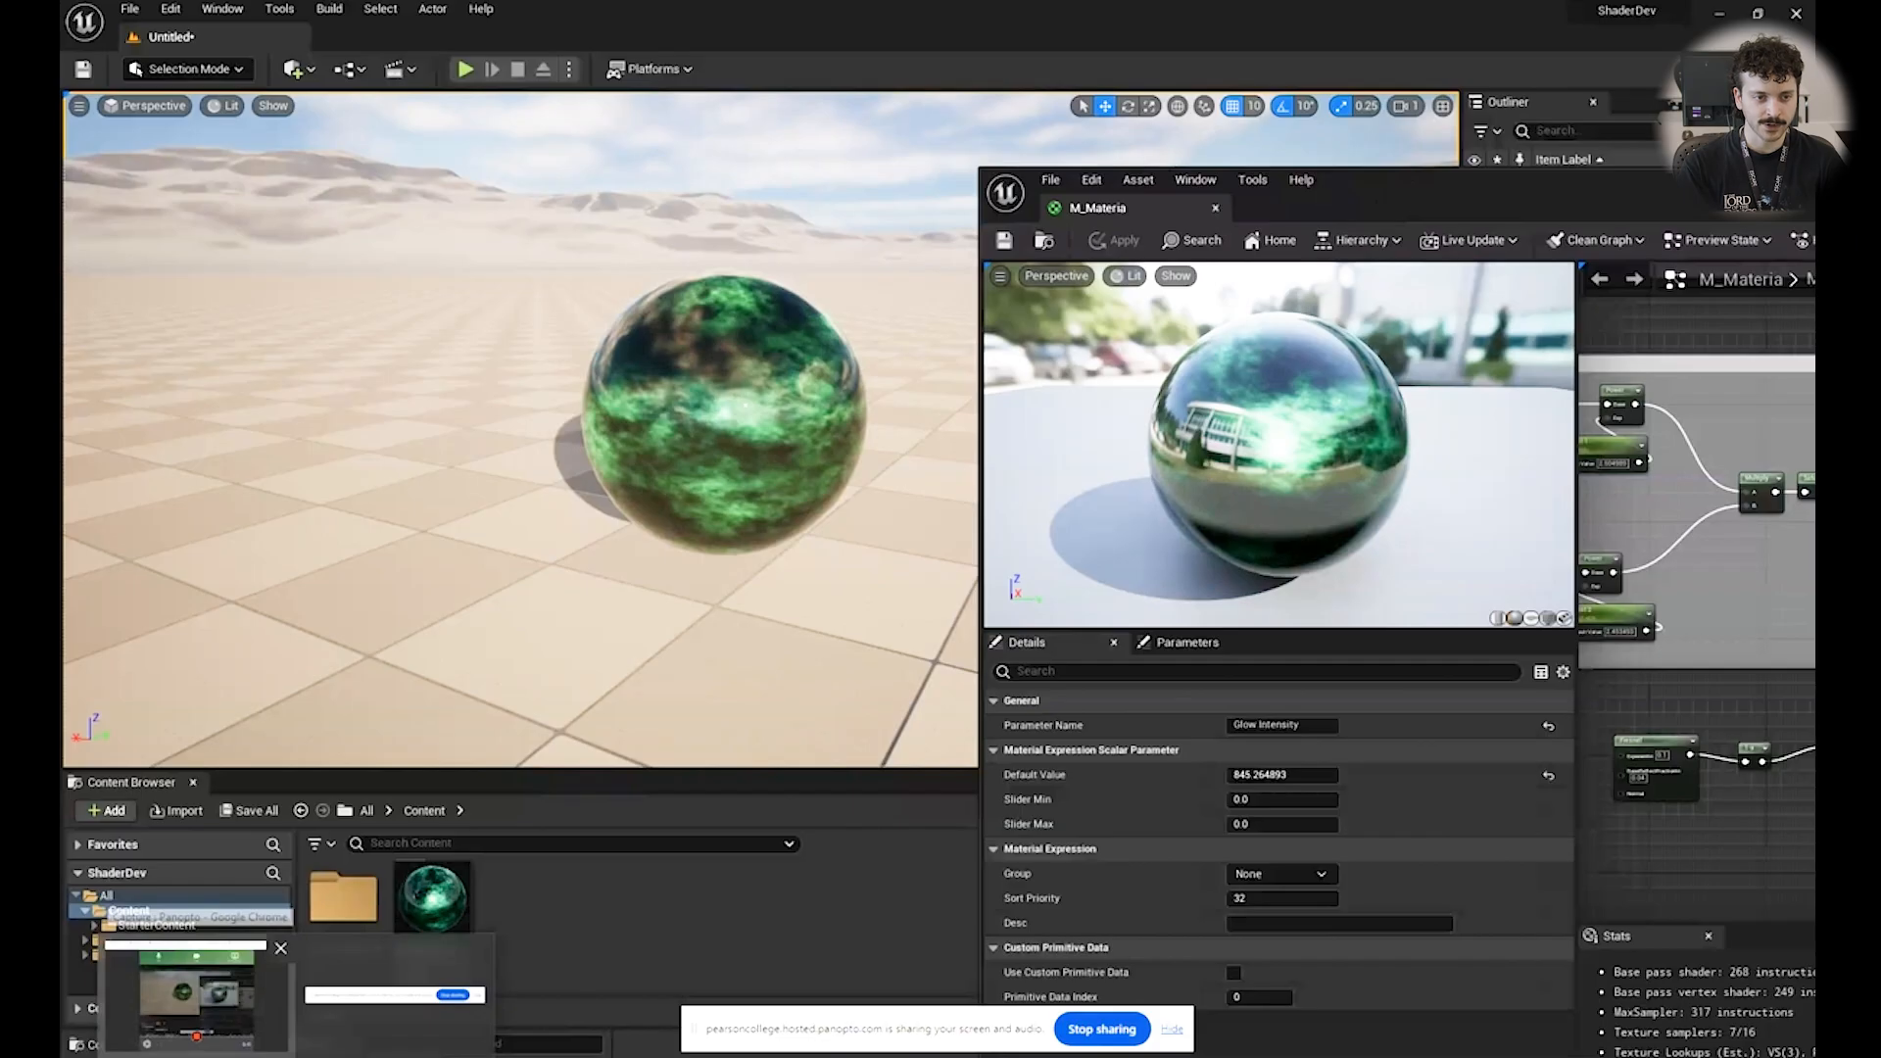
pyautogui.click(196, 989)
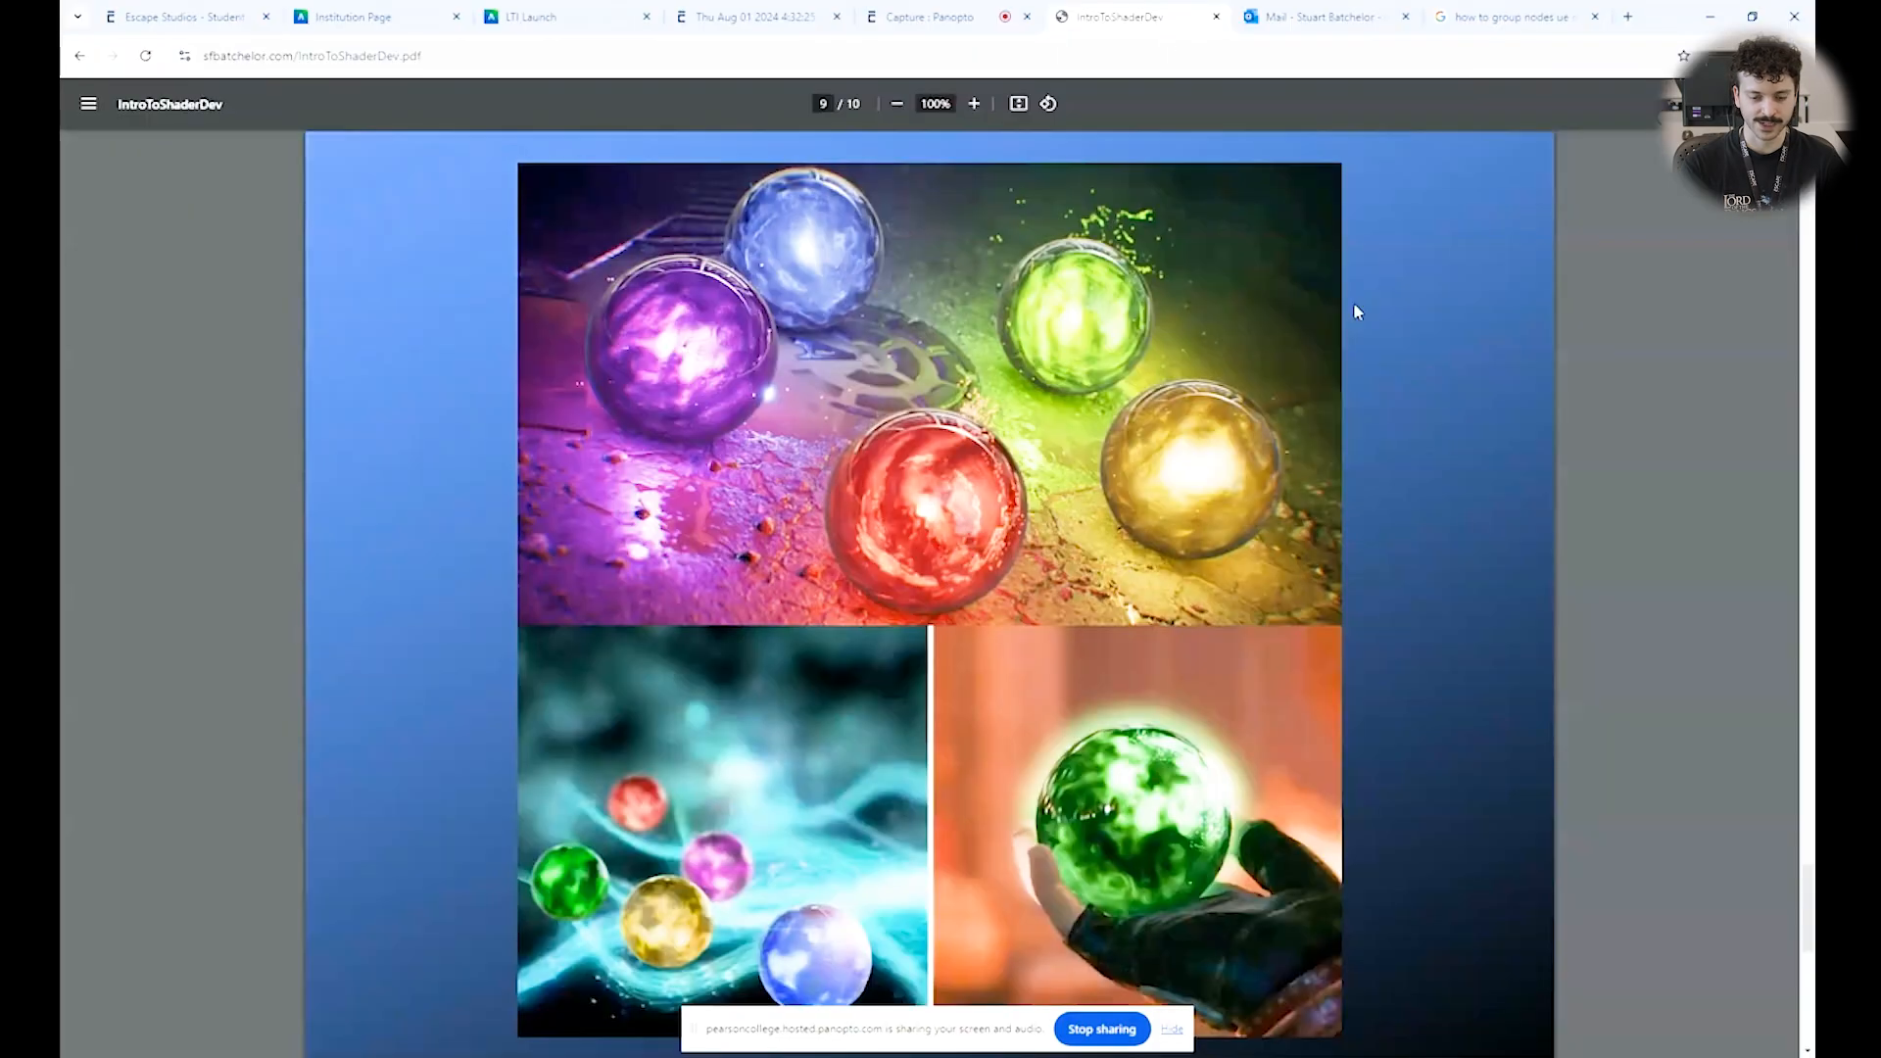
pyautogui.click(1173, 1031)
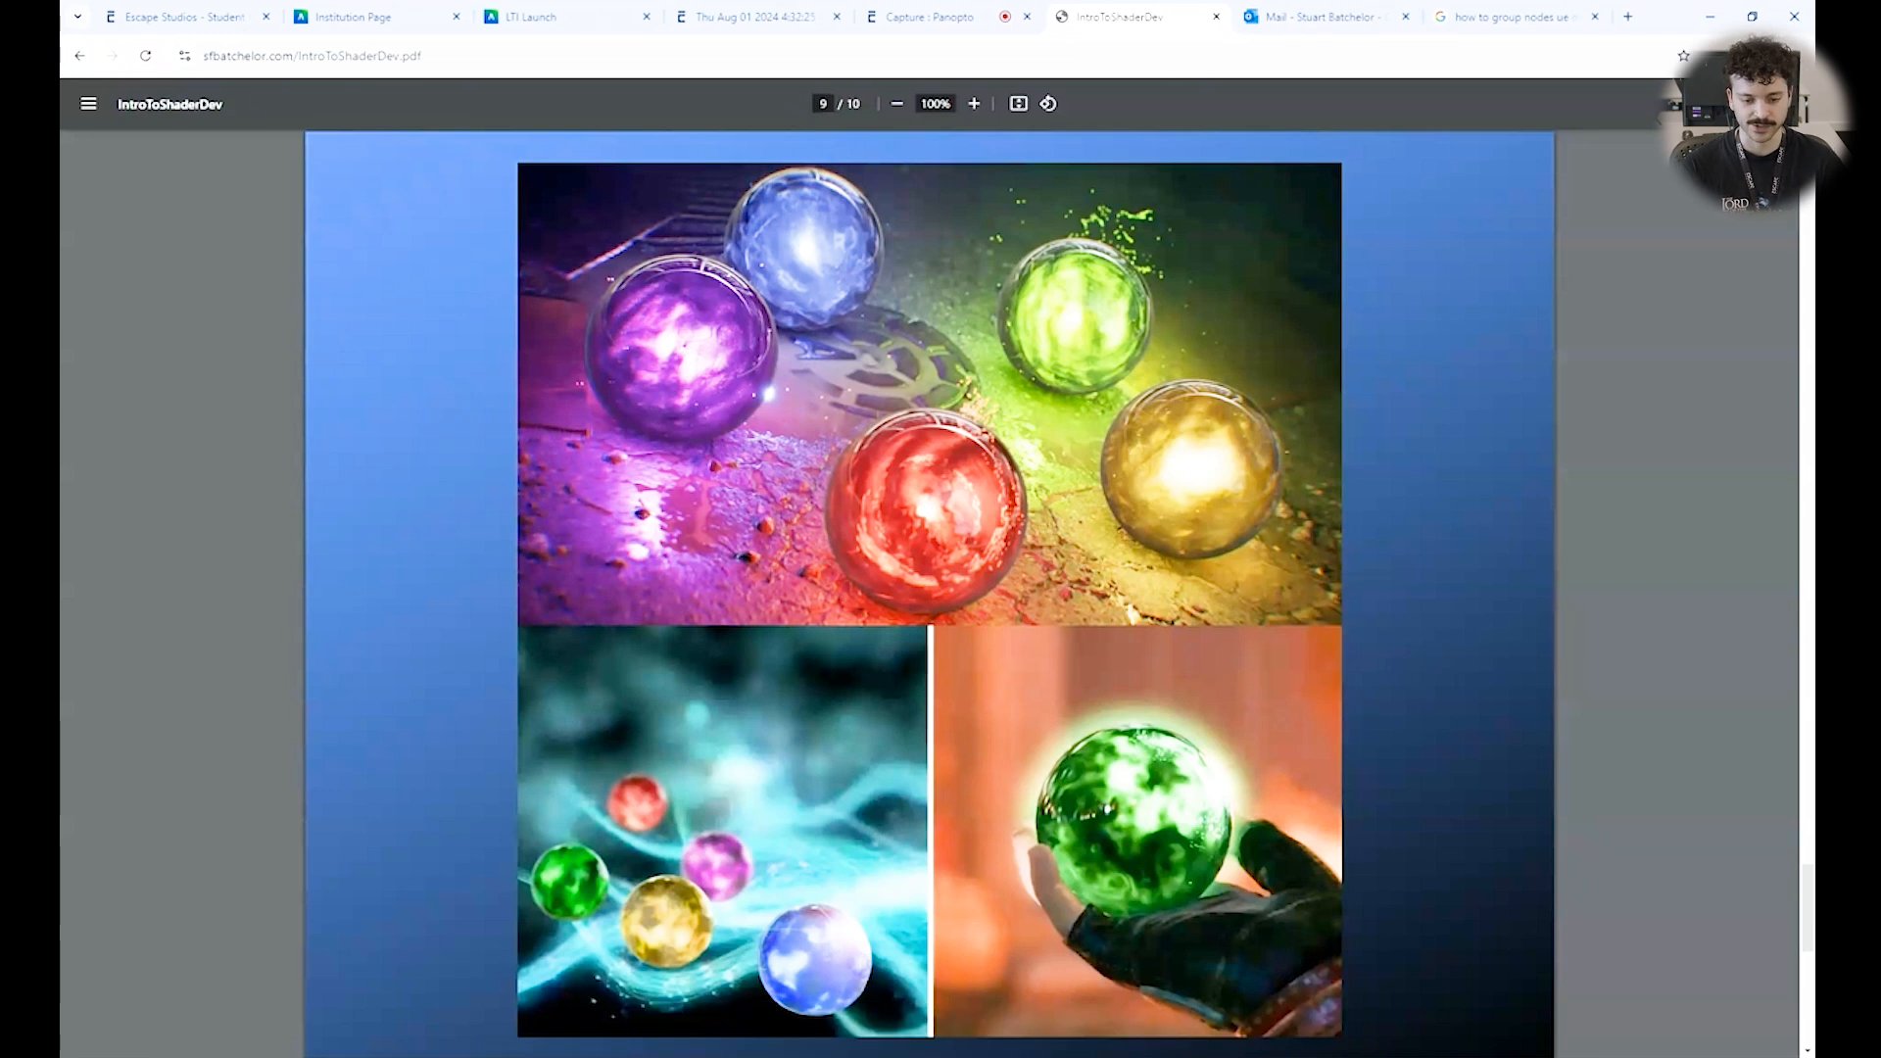
pyautogui.moveTo(590, 1056)
pyautogui.click(627, 1019)
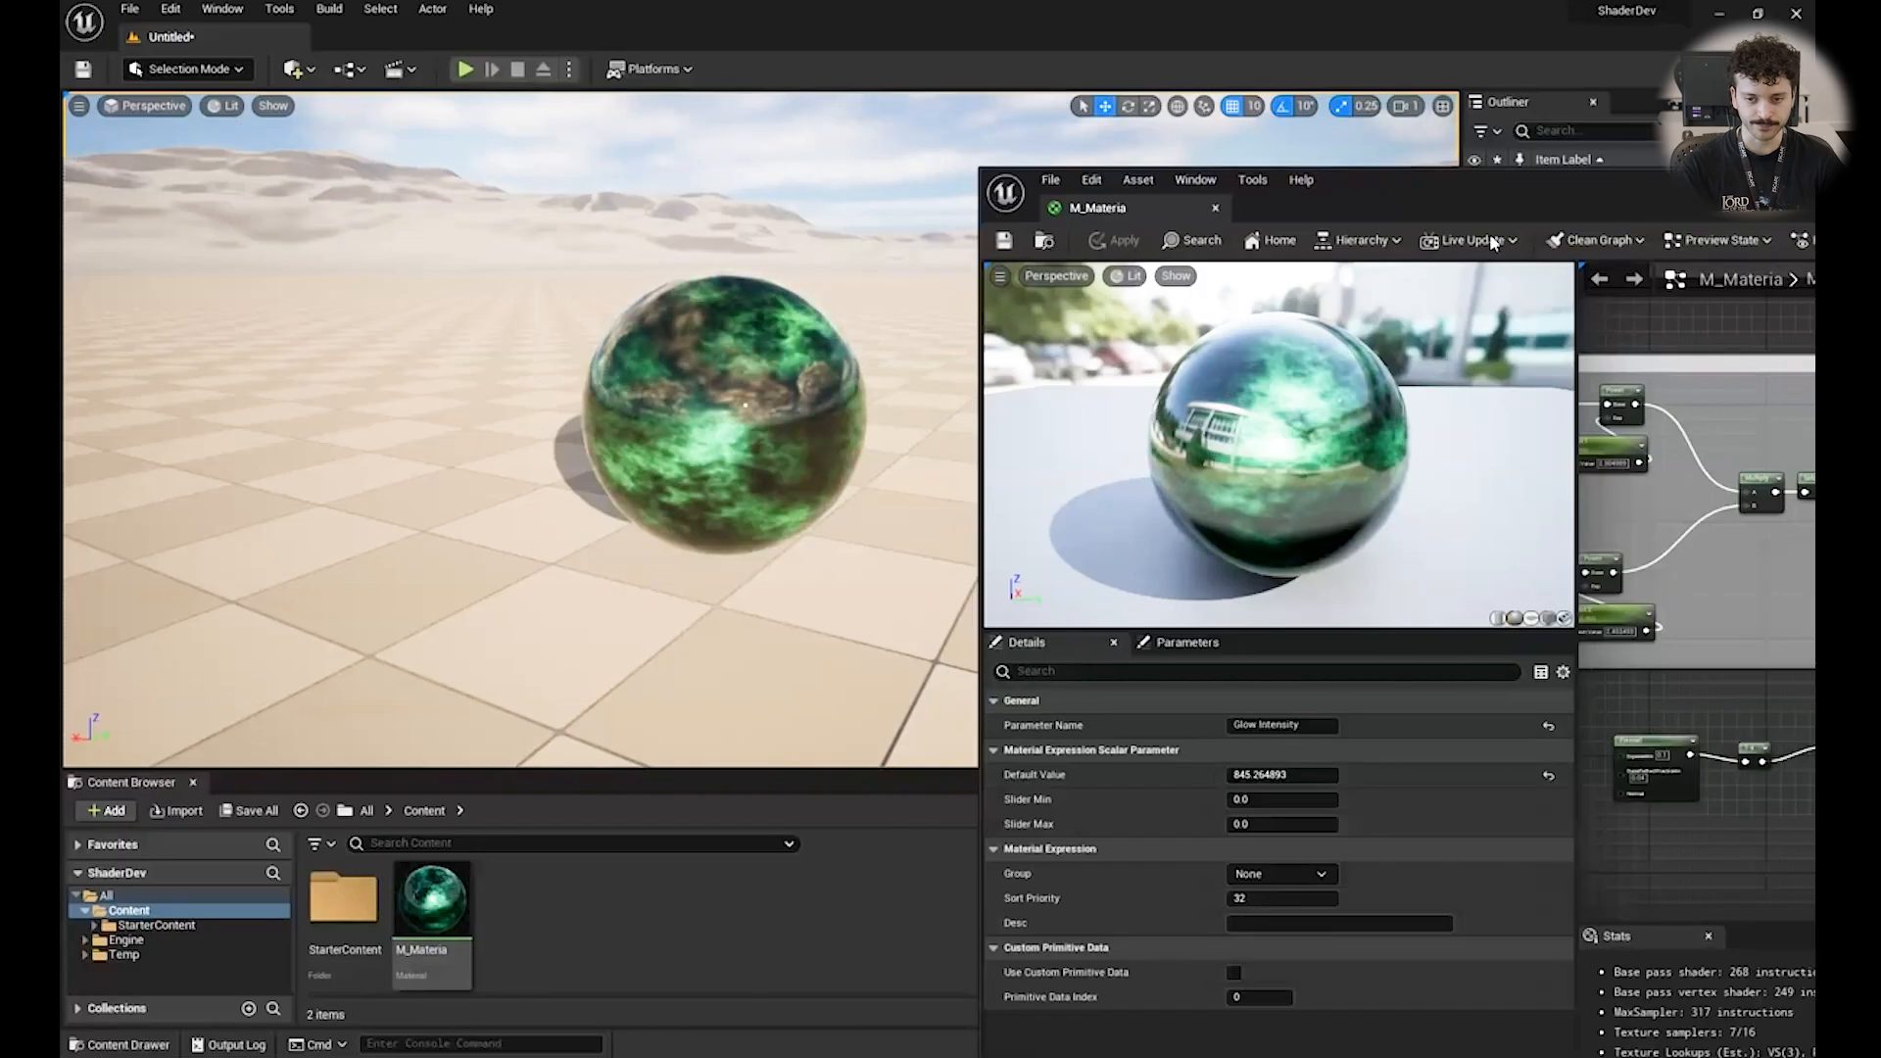
pyautogui.moveTo(1432, 194); pyautogui.dragTo(644, 98)
# Group the Fresnel glow nodes in a comment titled Glow and move it slightly down in the graph.
pyautogui.moveTo(1335, 476); pyautogui.dragTo(1352, 431, button='right')
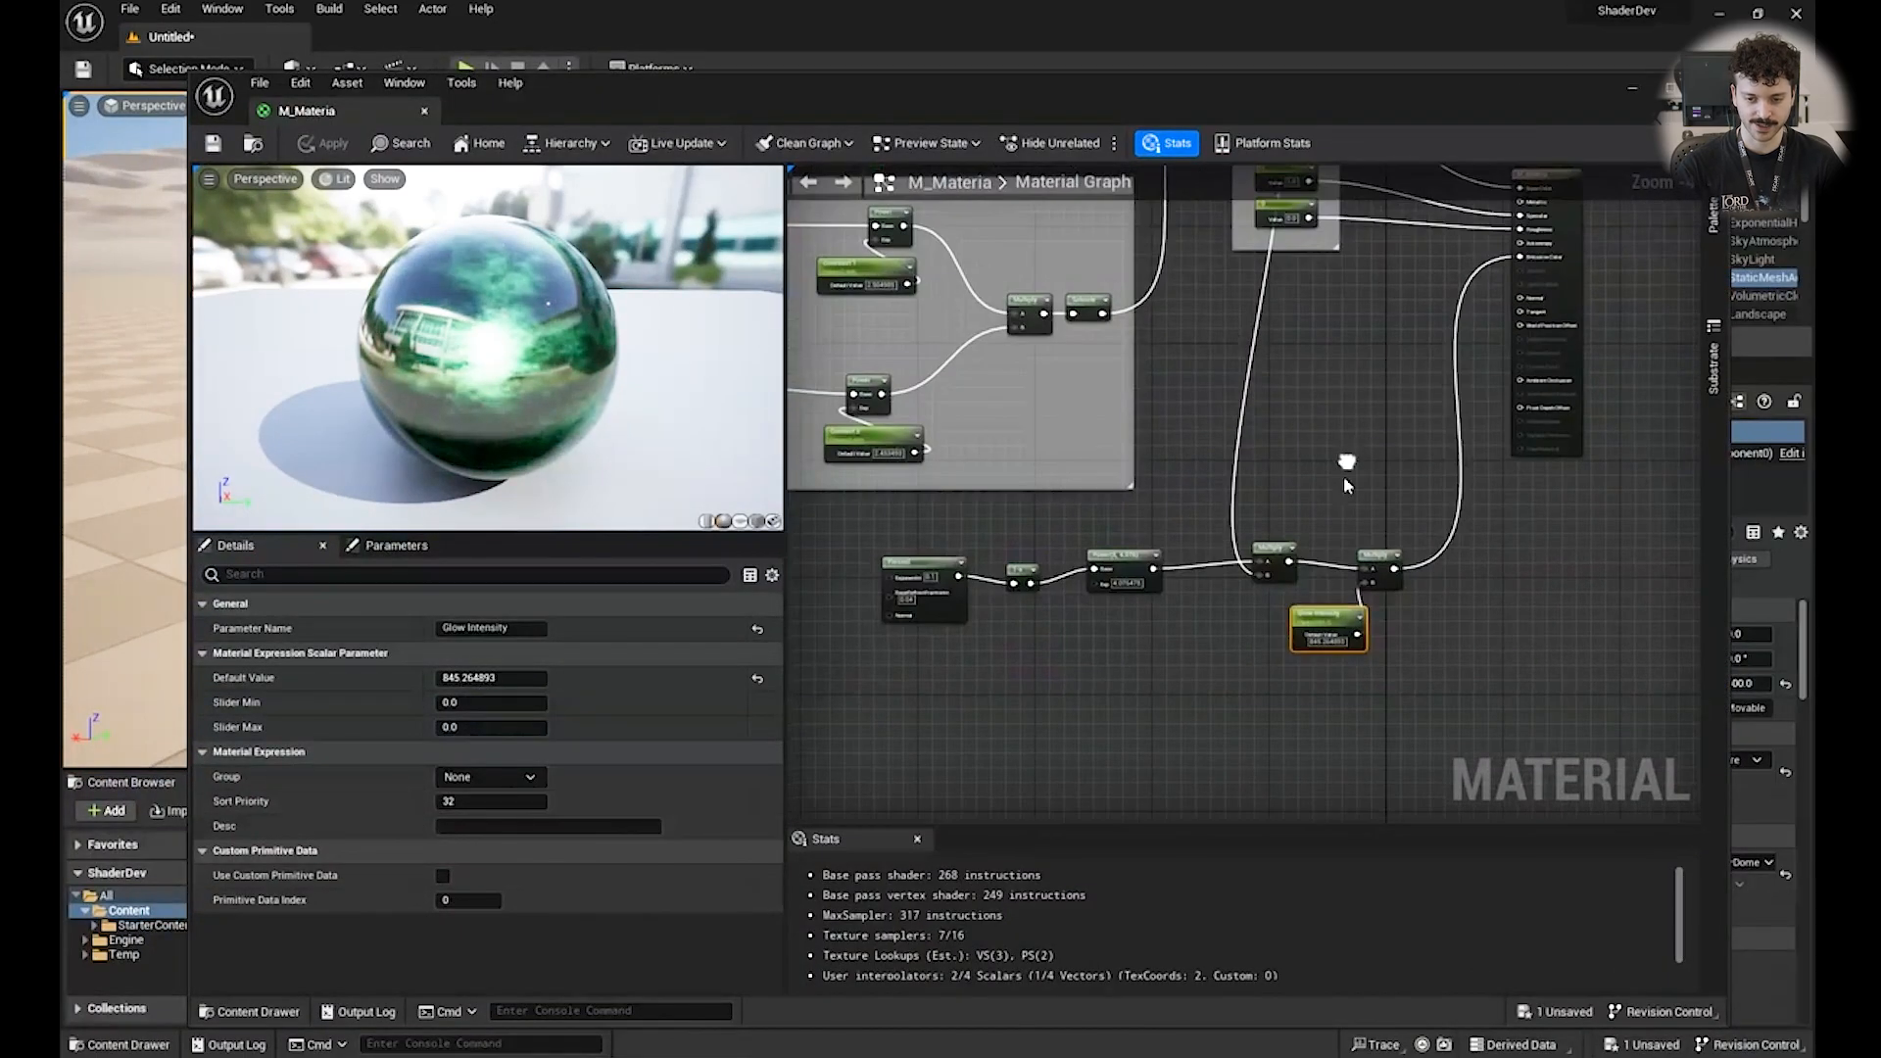
pyautogui.moveTo(1432, 701); pyautogui.dragTo(907, 535)
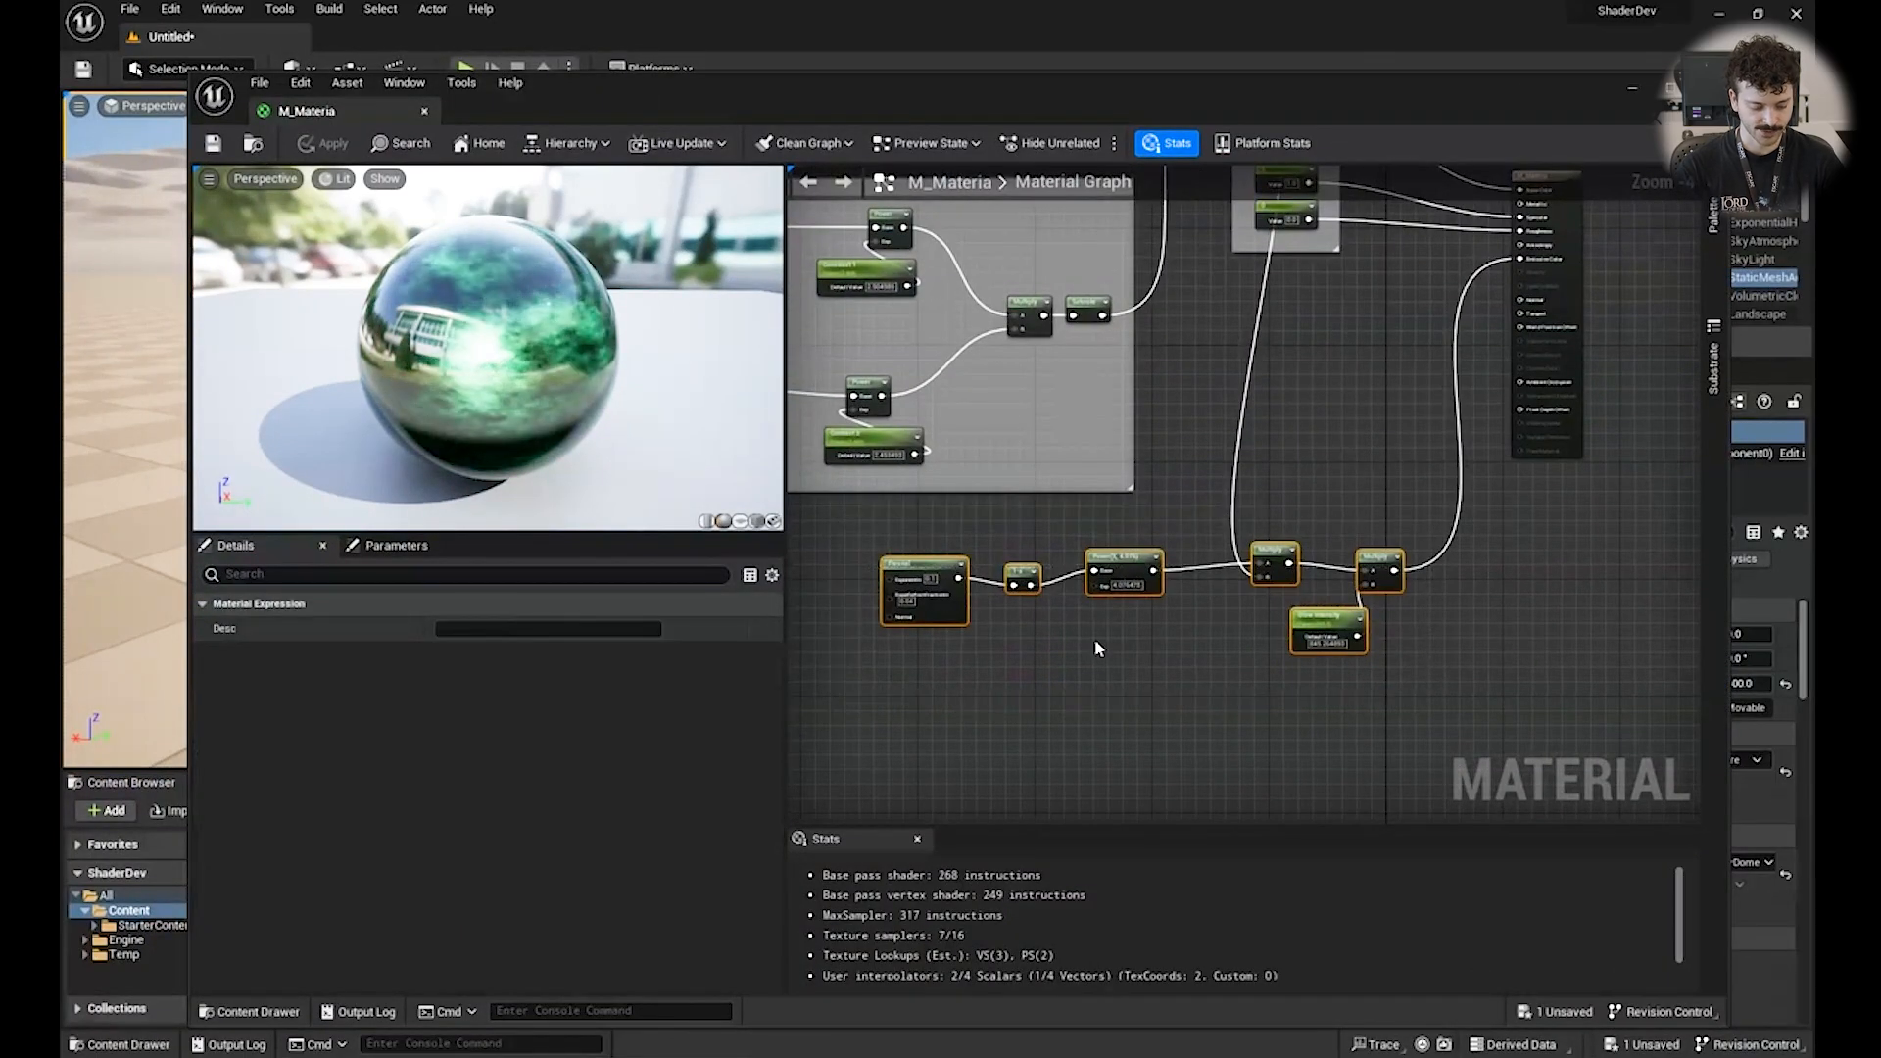
pyautogui.press('c')
pyautogui.write('Glow')
pyautogui.press('Return')
pyautogui.moveTo(1059, 532); pyautogui.dragTo(1025, 644)
# Move the Reflection comment with its constants closer to the material output node, clear of the Lerp wire.
pyautogui.moveTo(1287, 480); pyautogui.dragTo(1134, 627, button='right')
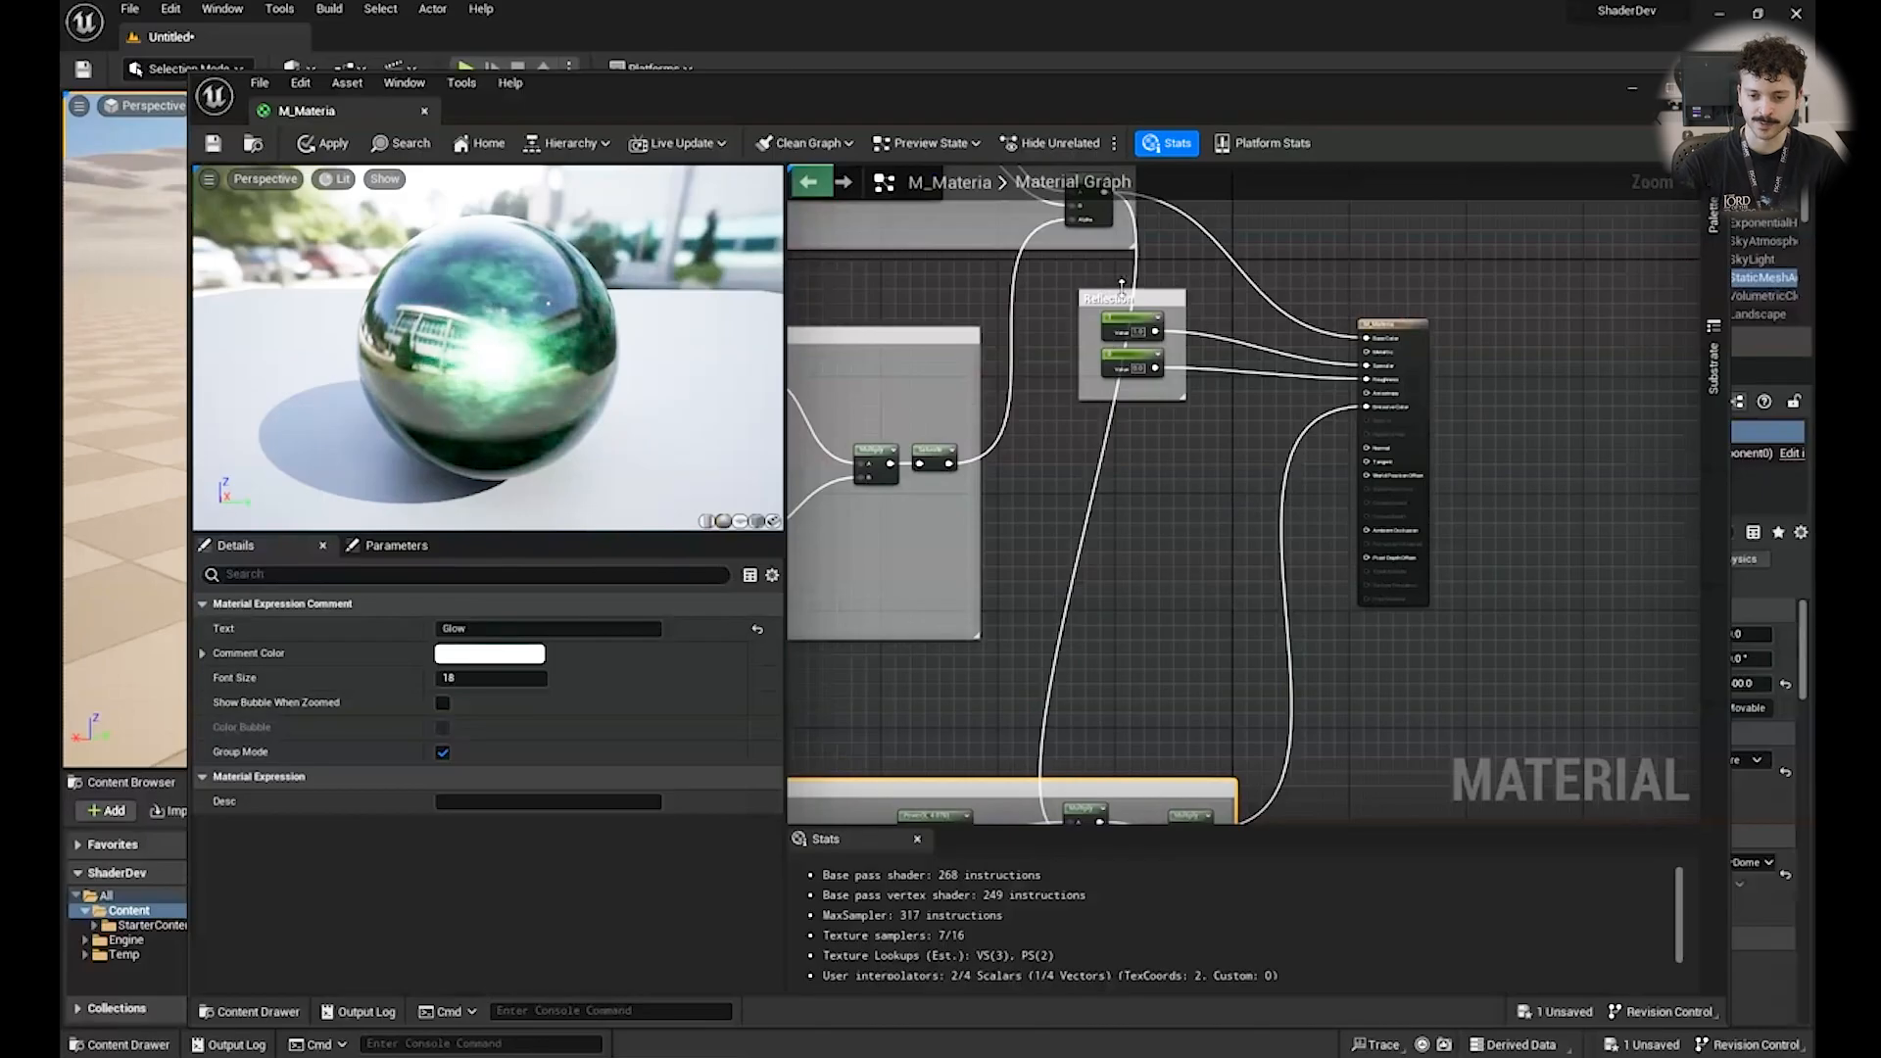
pyautogui.moveTo(1122, 284); pyautogui.dragTo(1217, 307)
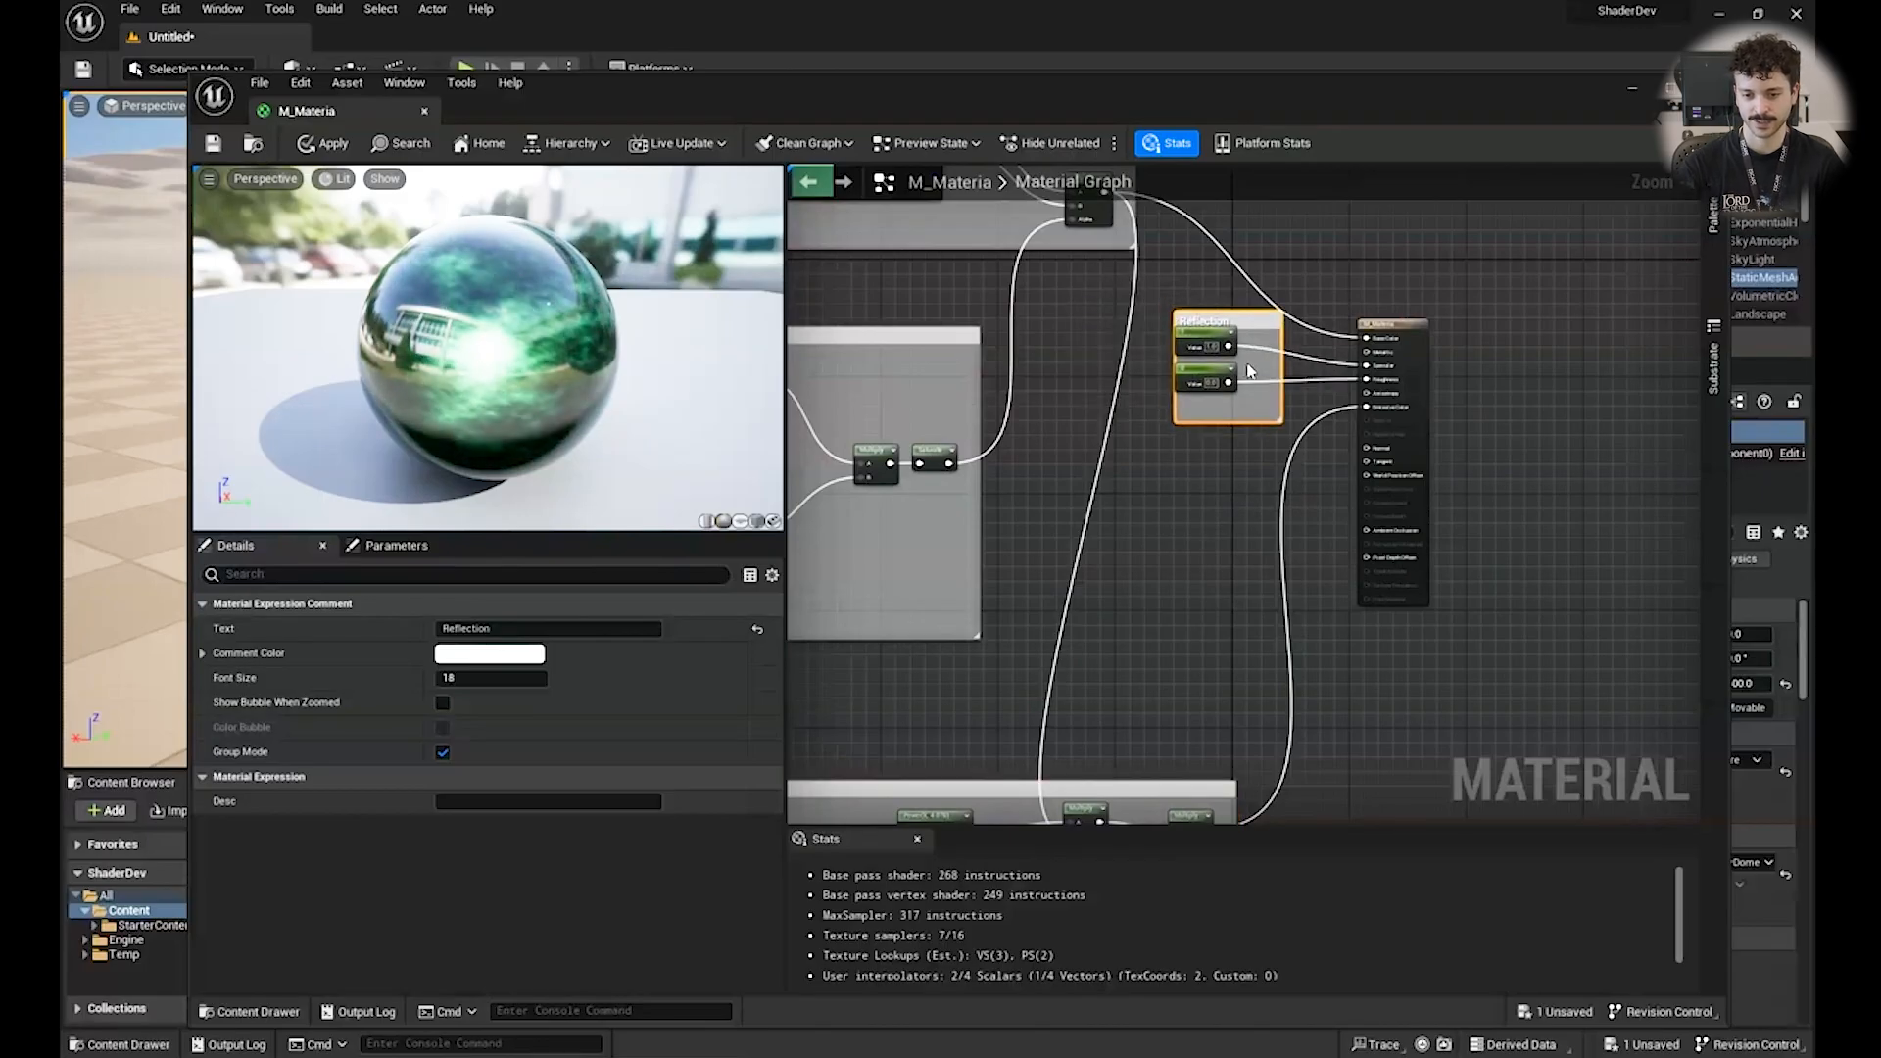
pyautogui.scroll(4, 1250, 370)
pyautogui.moveTo(1095, 486); pyautogui.dragTo(1044, 485)
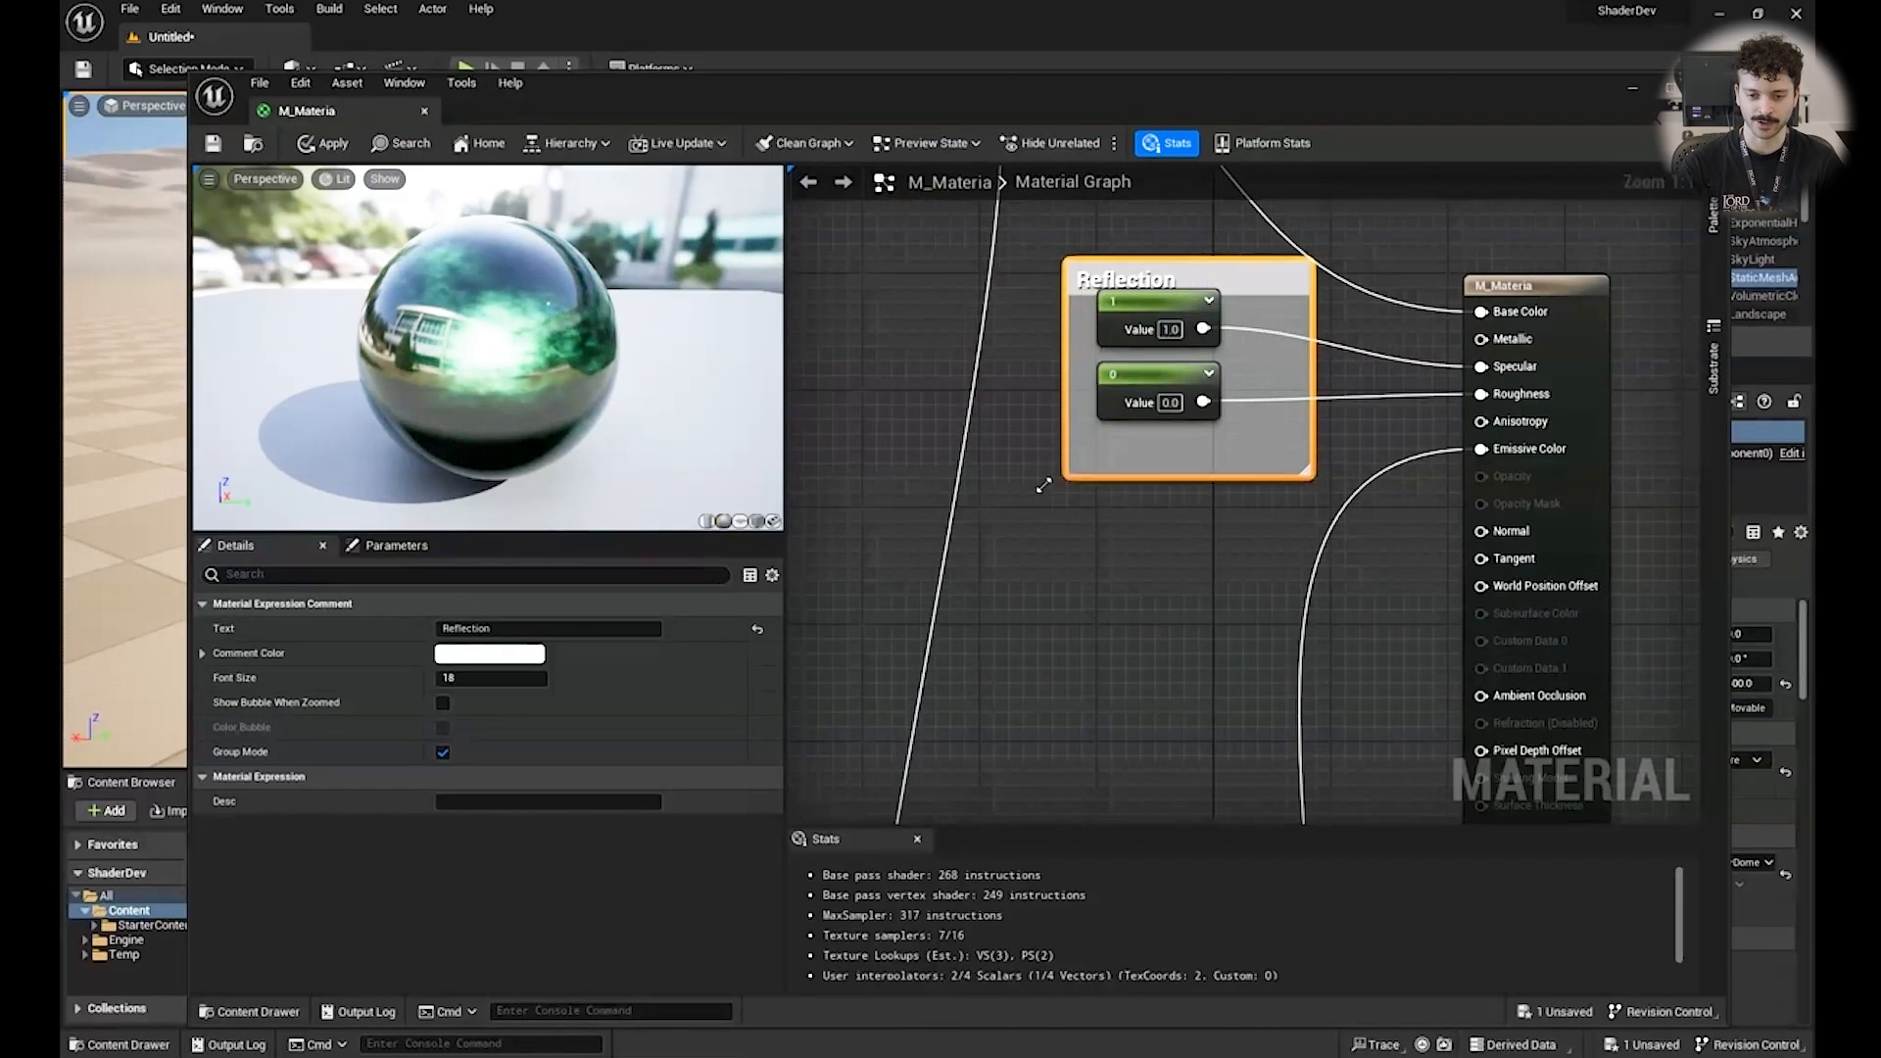
# Center the two constant nodes inside the Reflection comment and nudge the group slightly.
pyautogui.click(1196, 374)
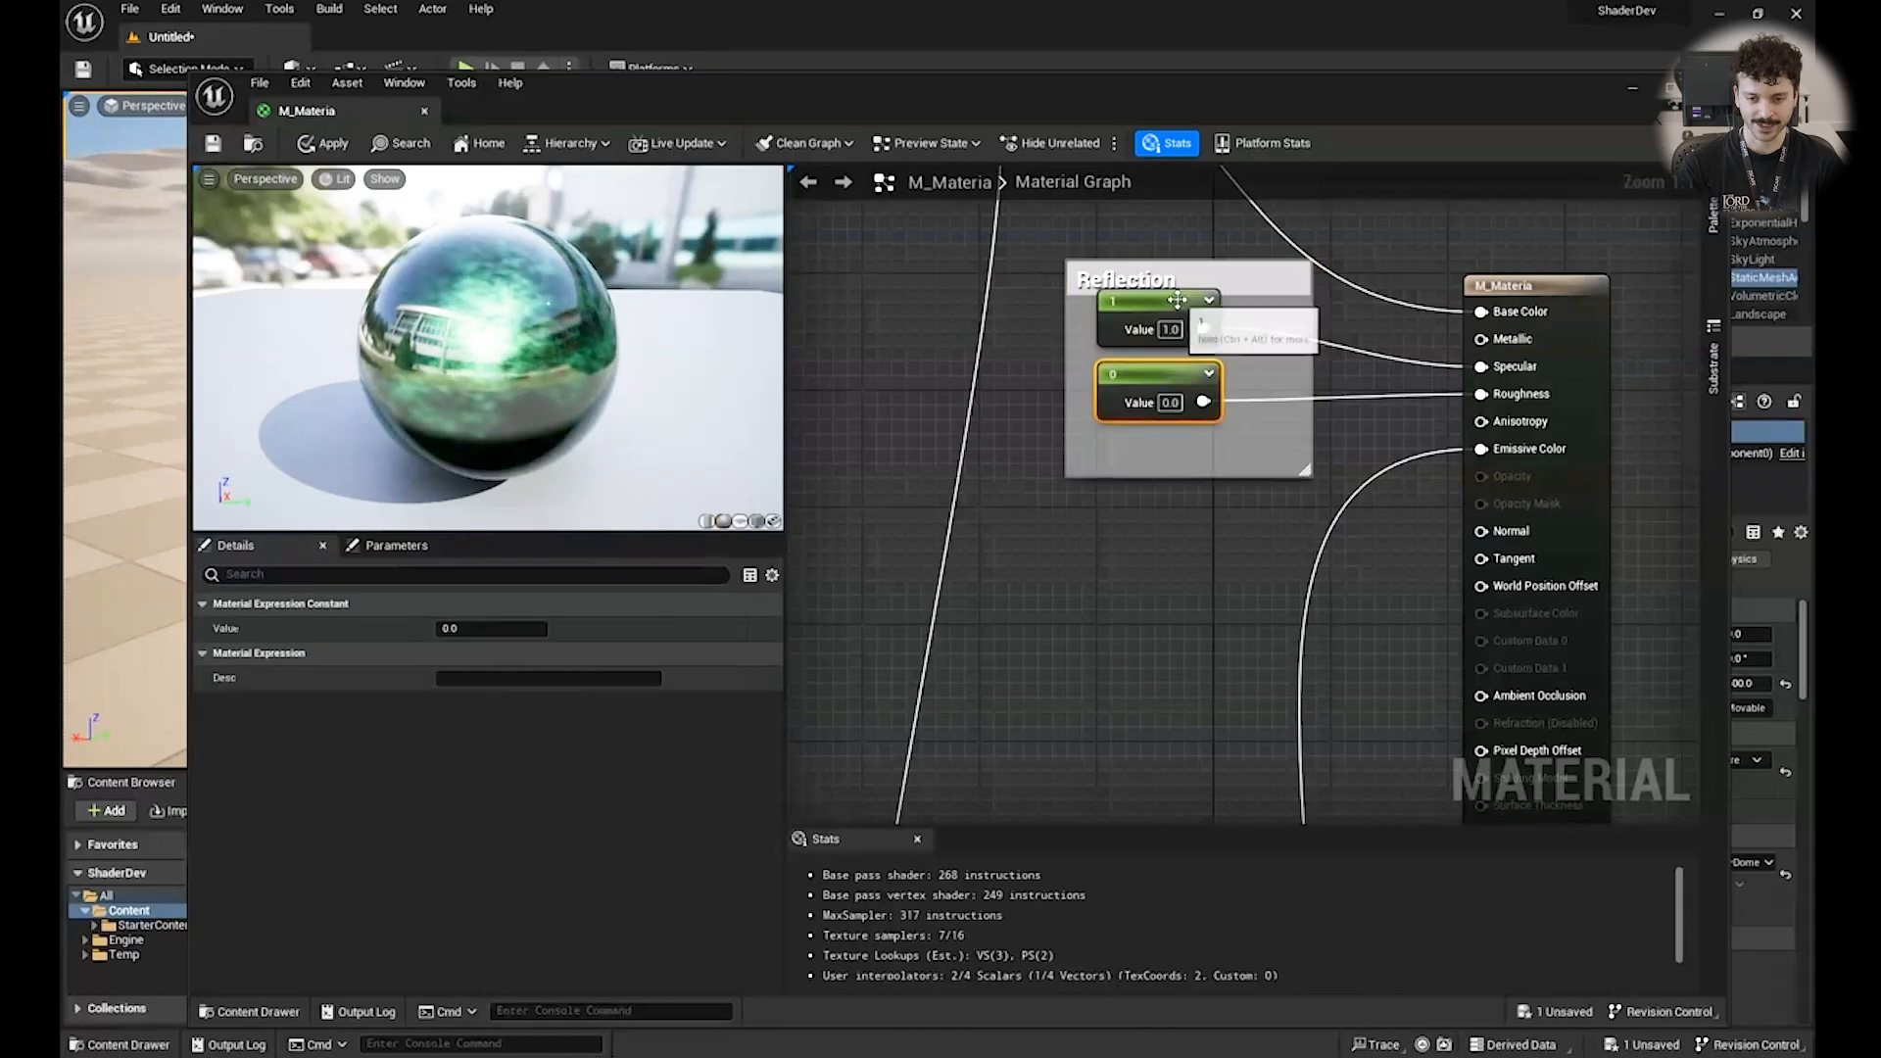
pyautogui.keyDown('shift'); pyautogui.click(1176, 299); pyautogui.keyUp('shift')
pyautogui.moveTo(1187, 285)
pyautogui.mouseDown()
pyautogui.moveTo(1187, 329)
pyautogui.moveTo(1204, 288)
pyautogui.mouseUp()
pyautogui.click(1267, 341)
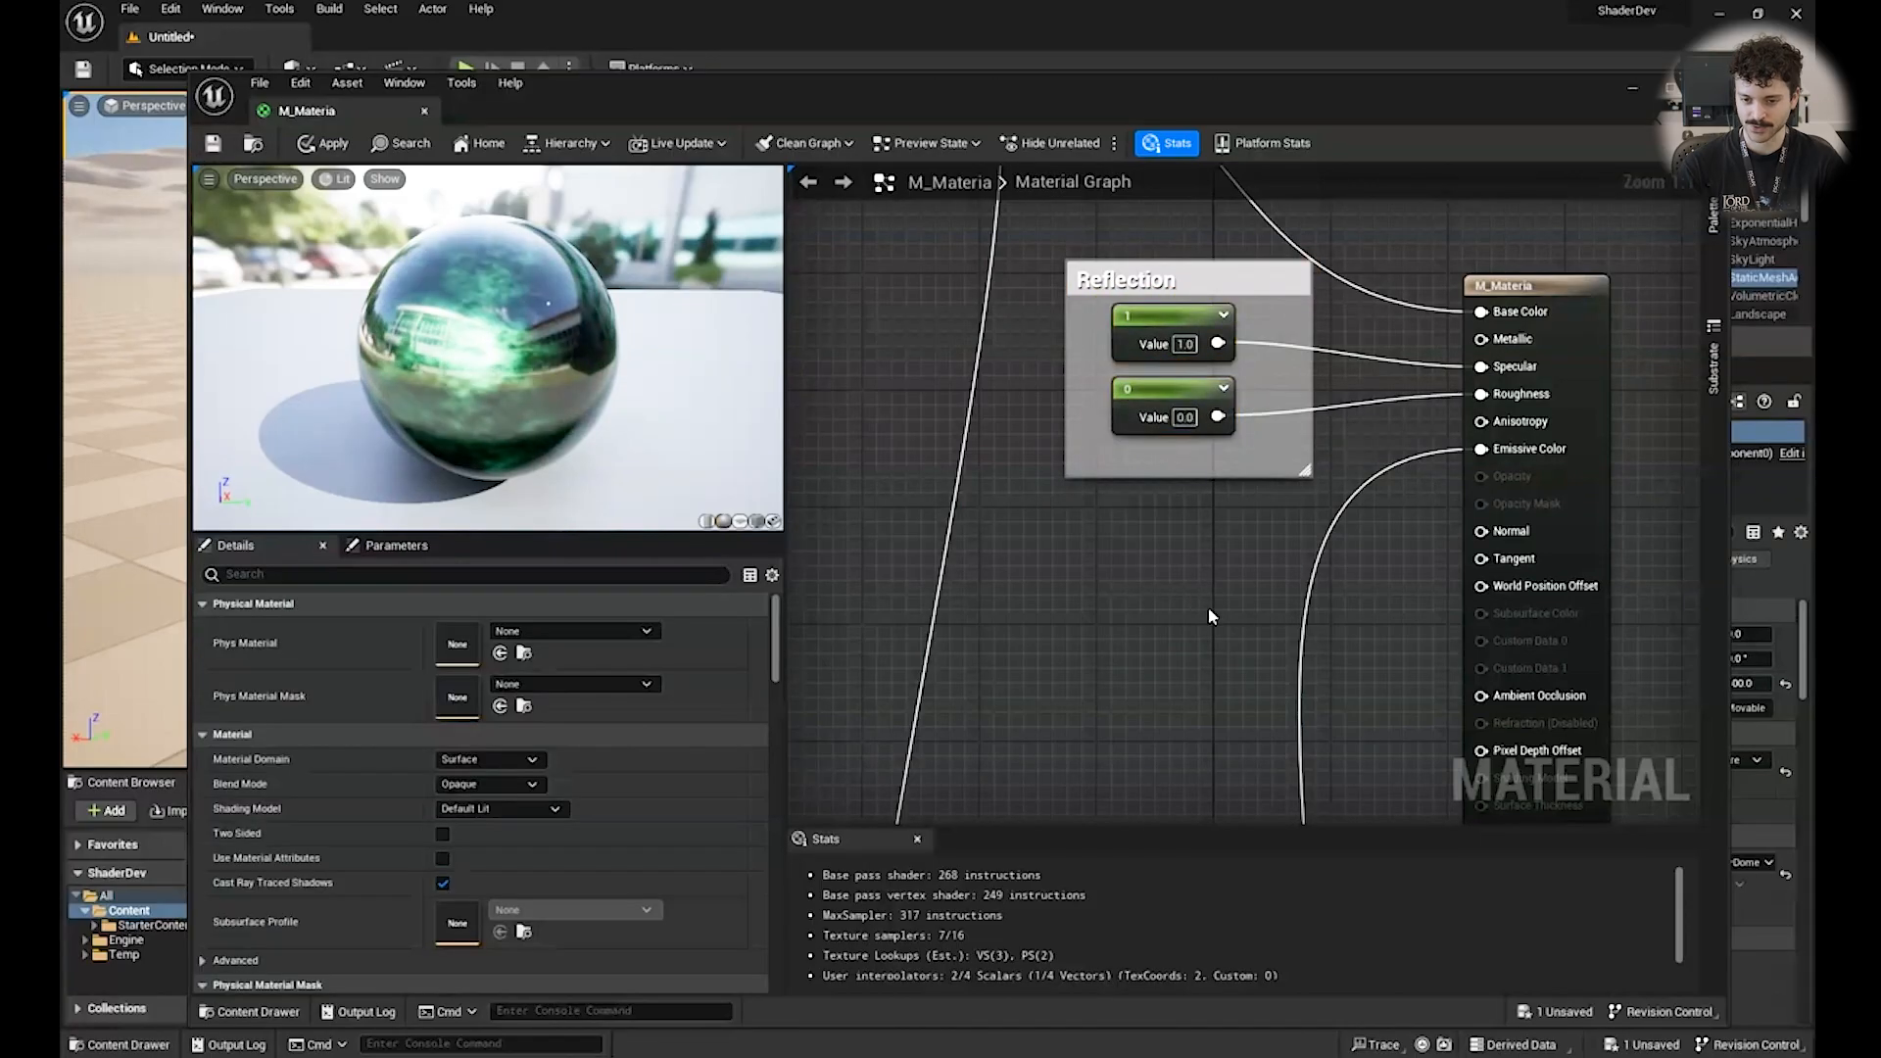
pyautogui.moveTo(1267, 341); pyautogui.dragTo(1240, 326)
pyautogui.click(1156, 603)
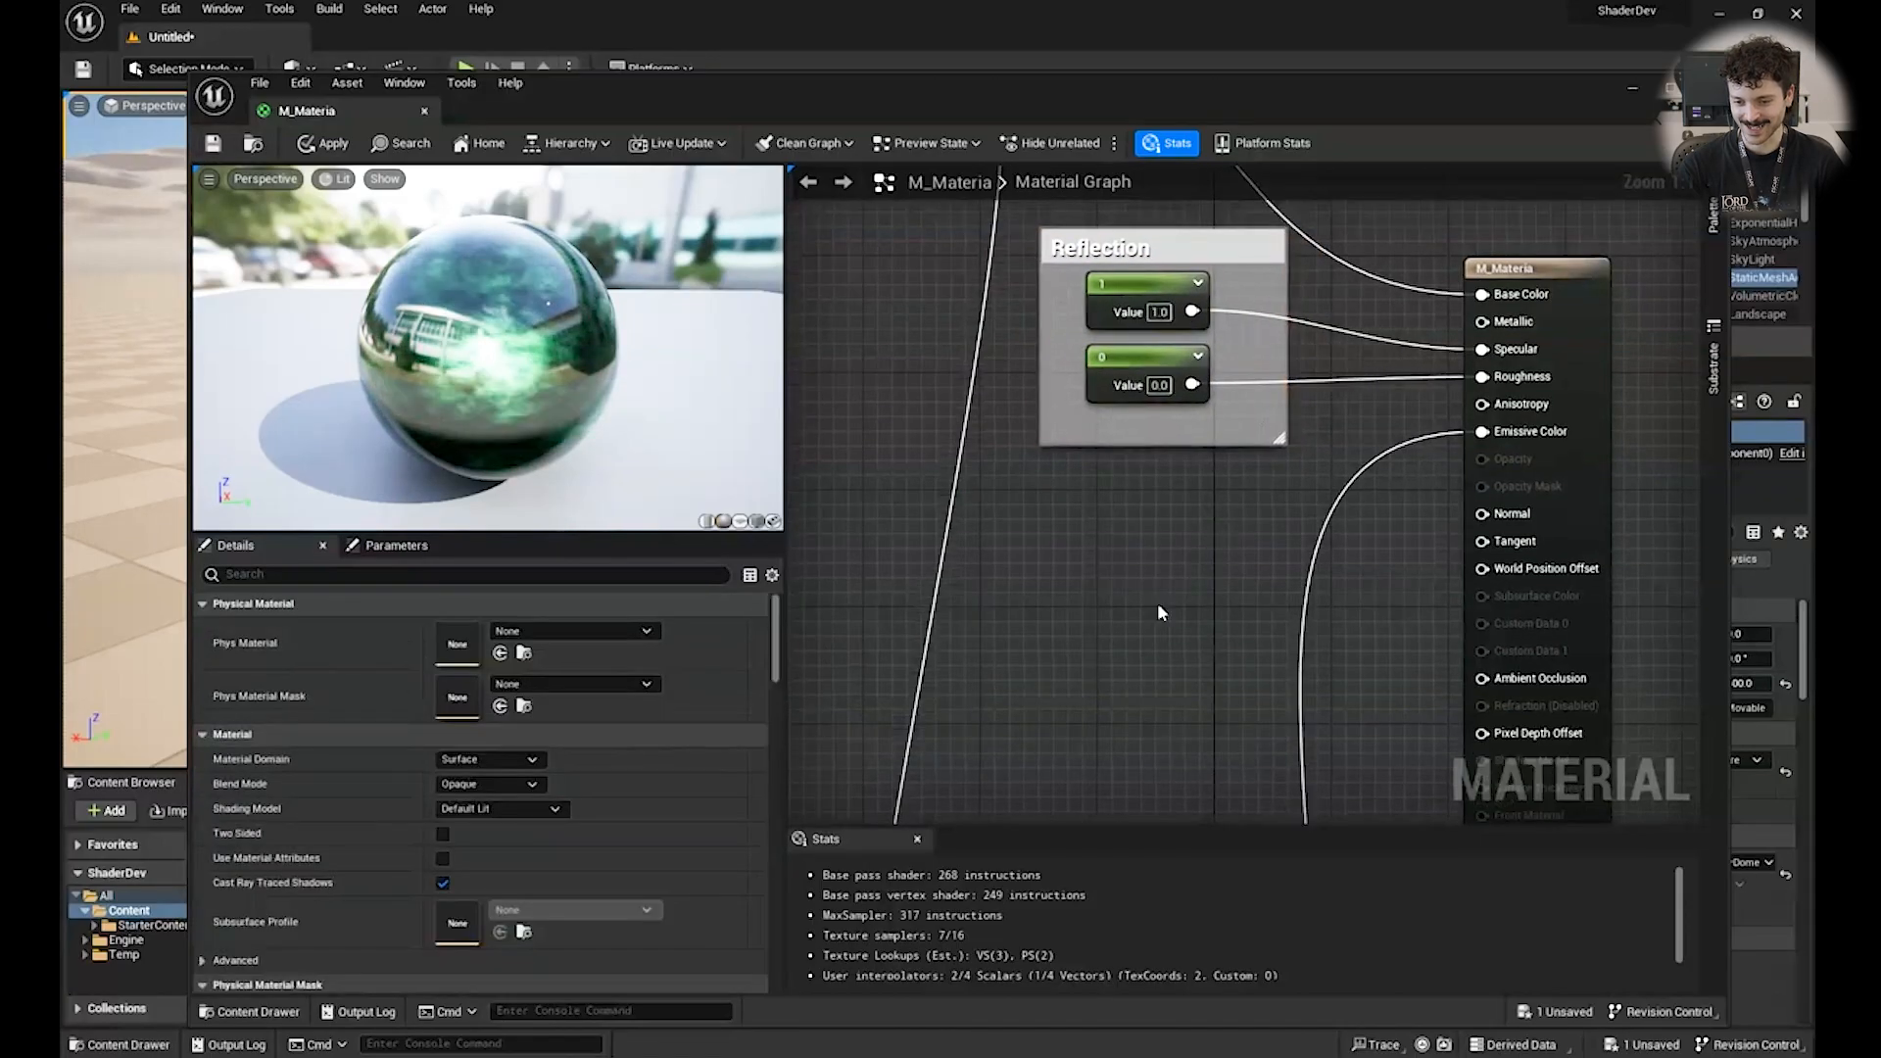
# Add a Texture Sample node in the empty area below the Reflection comment.
pyautogui.moveTo(1138, 656); pyautogui.dragTo(1176, 642, button='right')
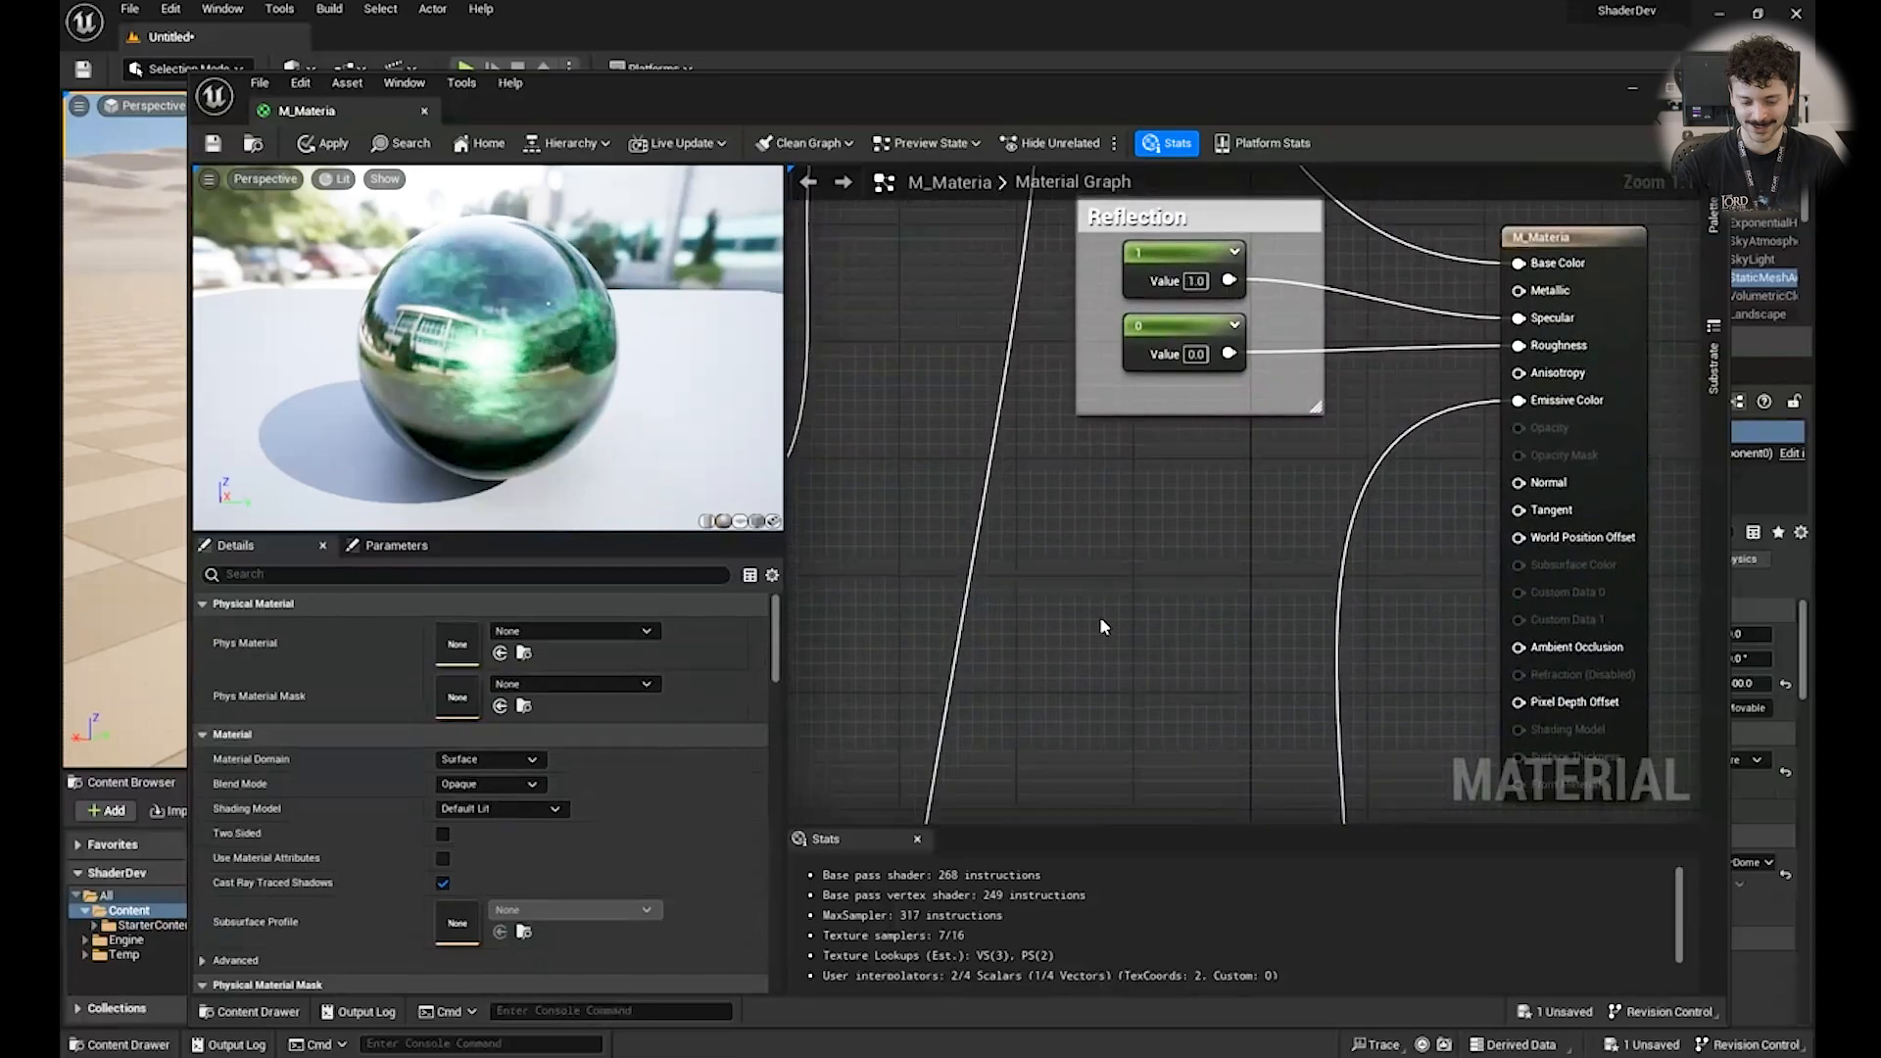
pyautogui.rightClick(1100, 615)
pyautogui.write('texture')
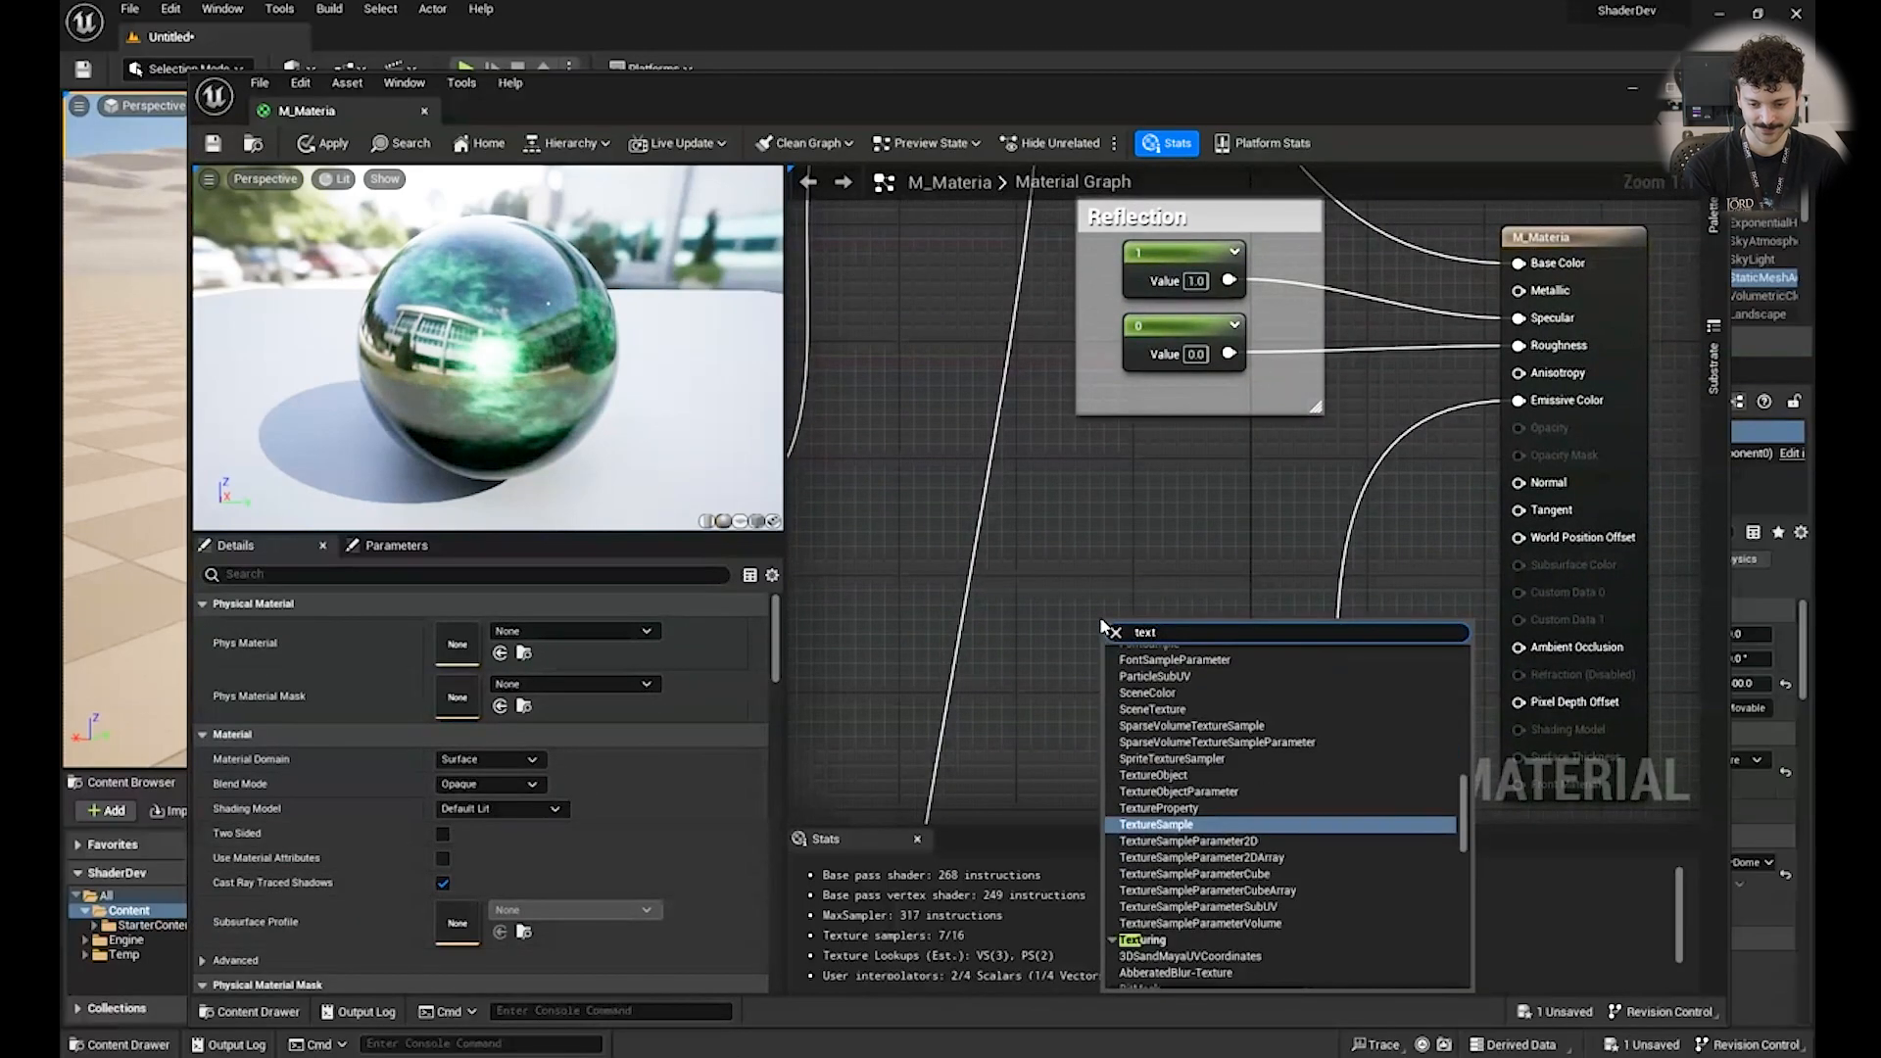
pyautogui.press('Return')
pyautogui.moveTo(1105, 625); pyautogui.dragTo(1034, 554)
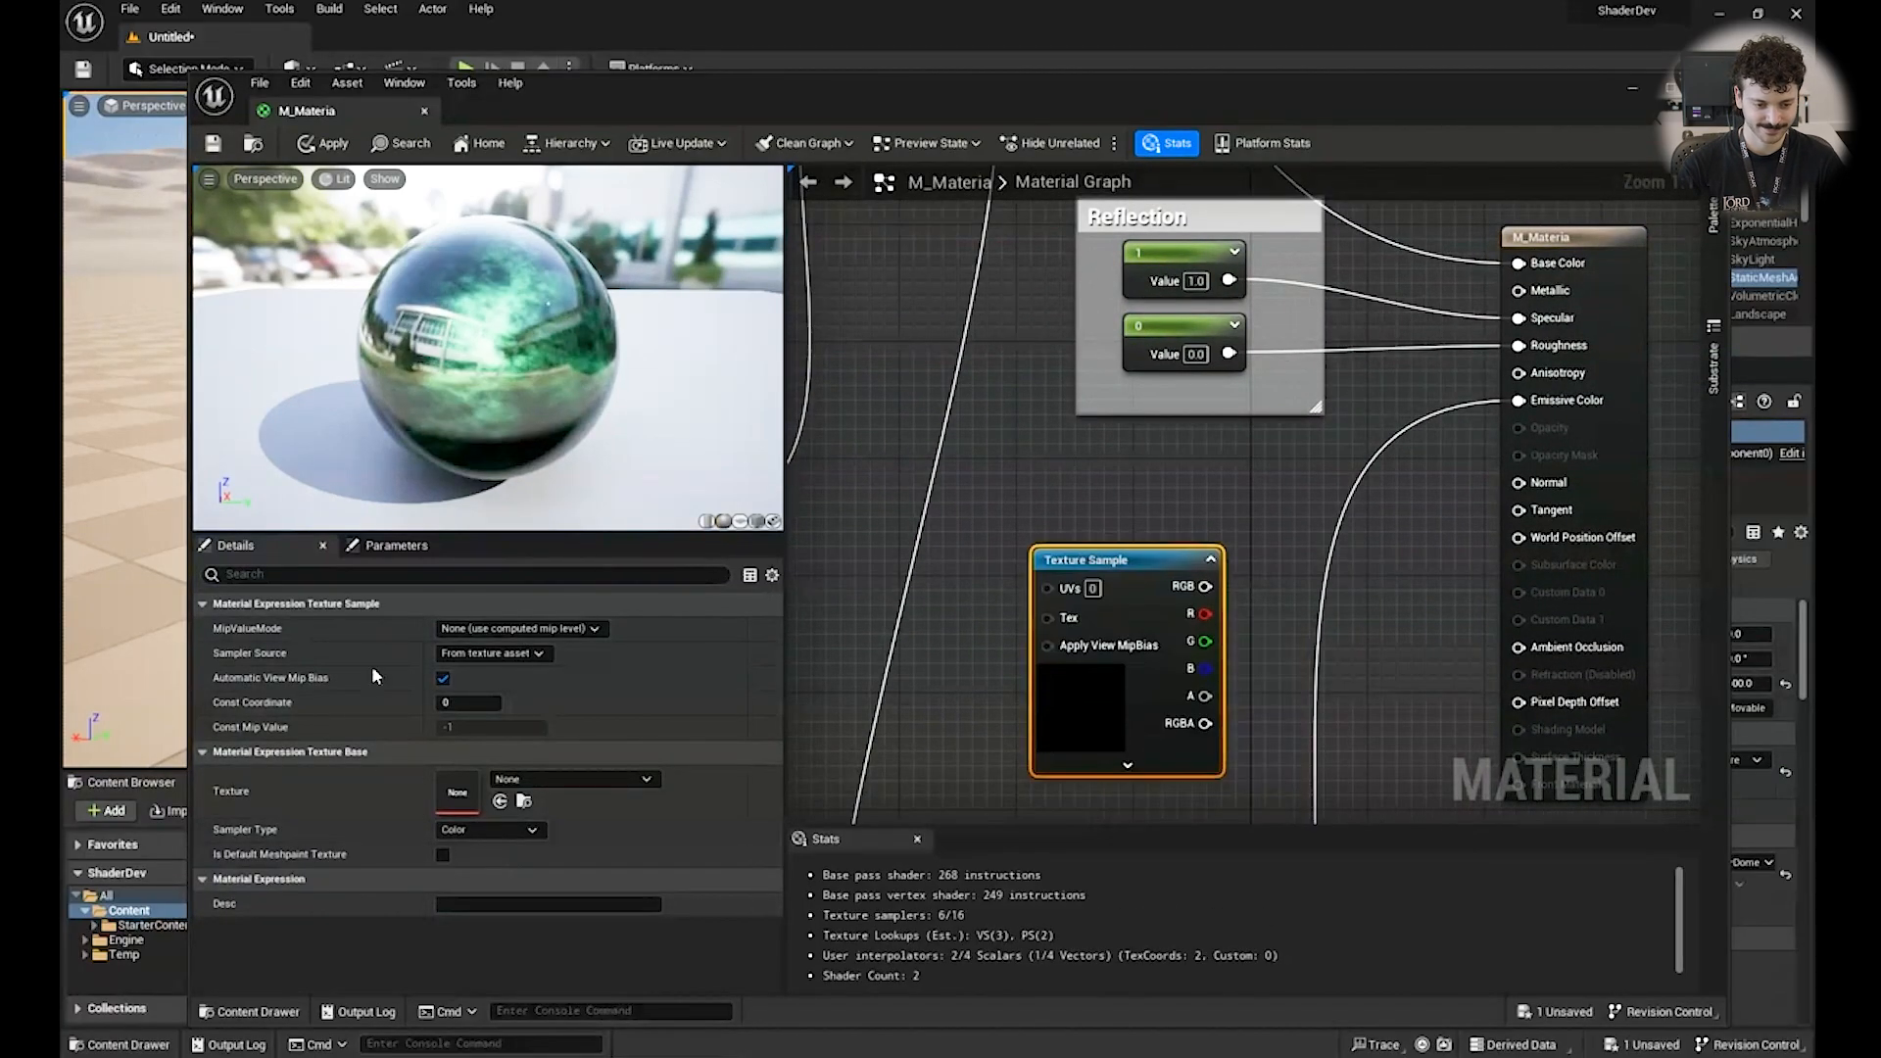
# Assign the T_Rock_Slate_N normal map from the starter content to the new Texture Sample node.
pyautogui.click(508, 781)
pyautogui.write('slate')
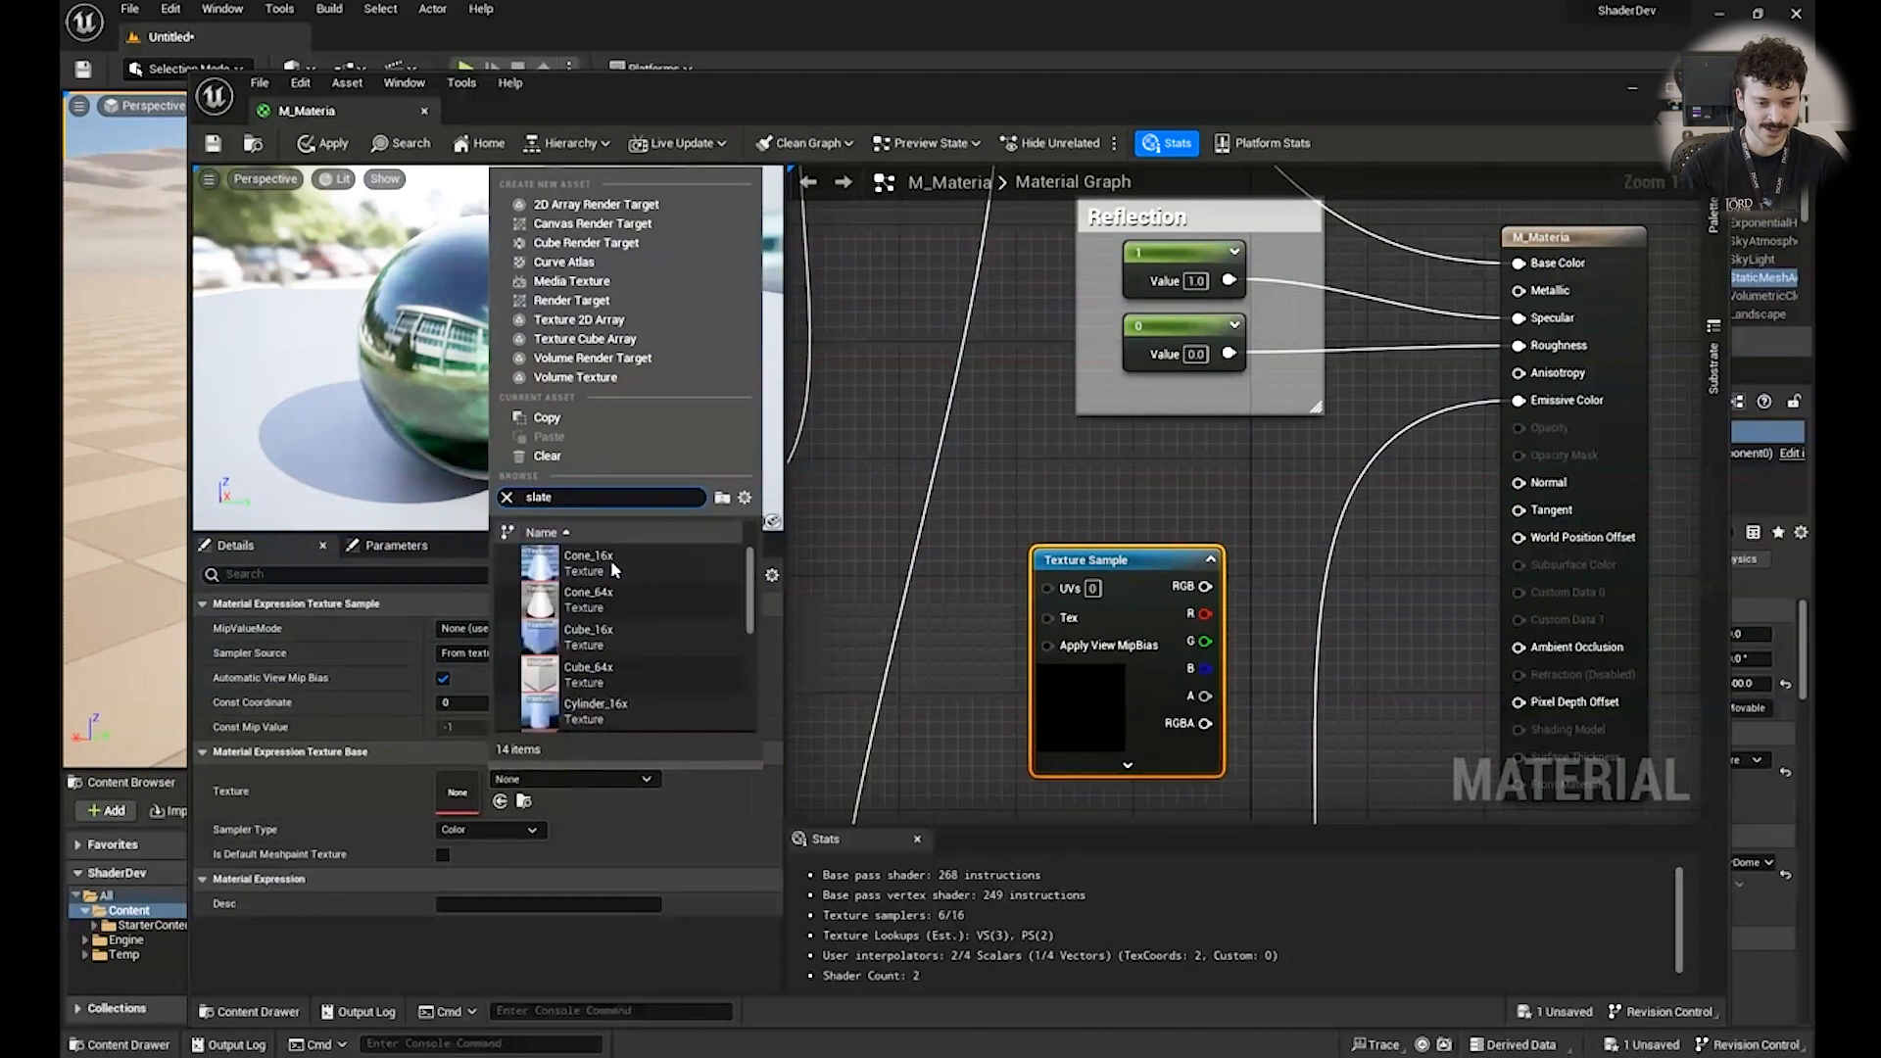
pyautogui.scroll(-5, 691, 612)
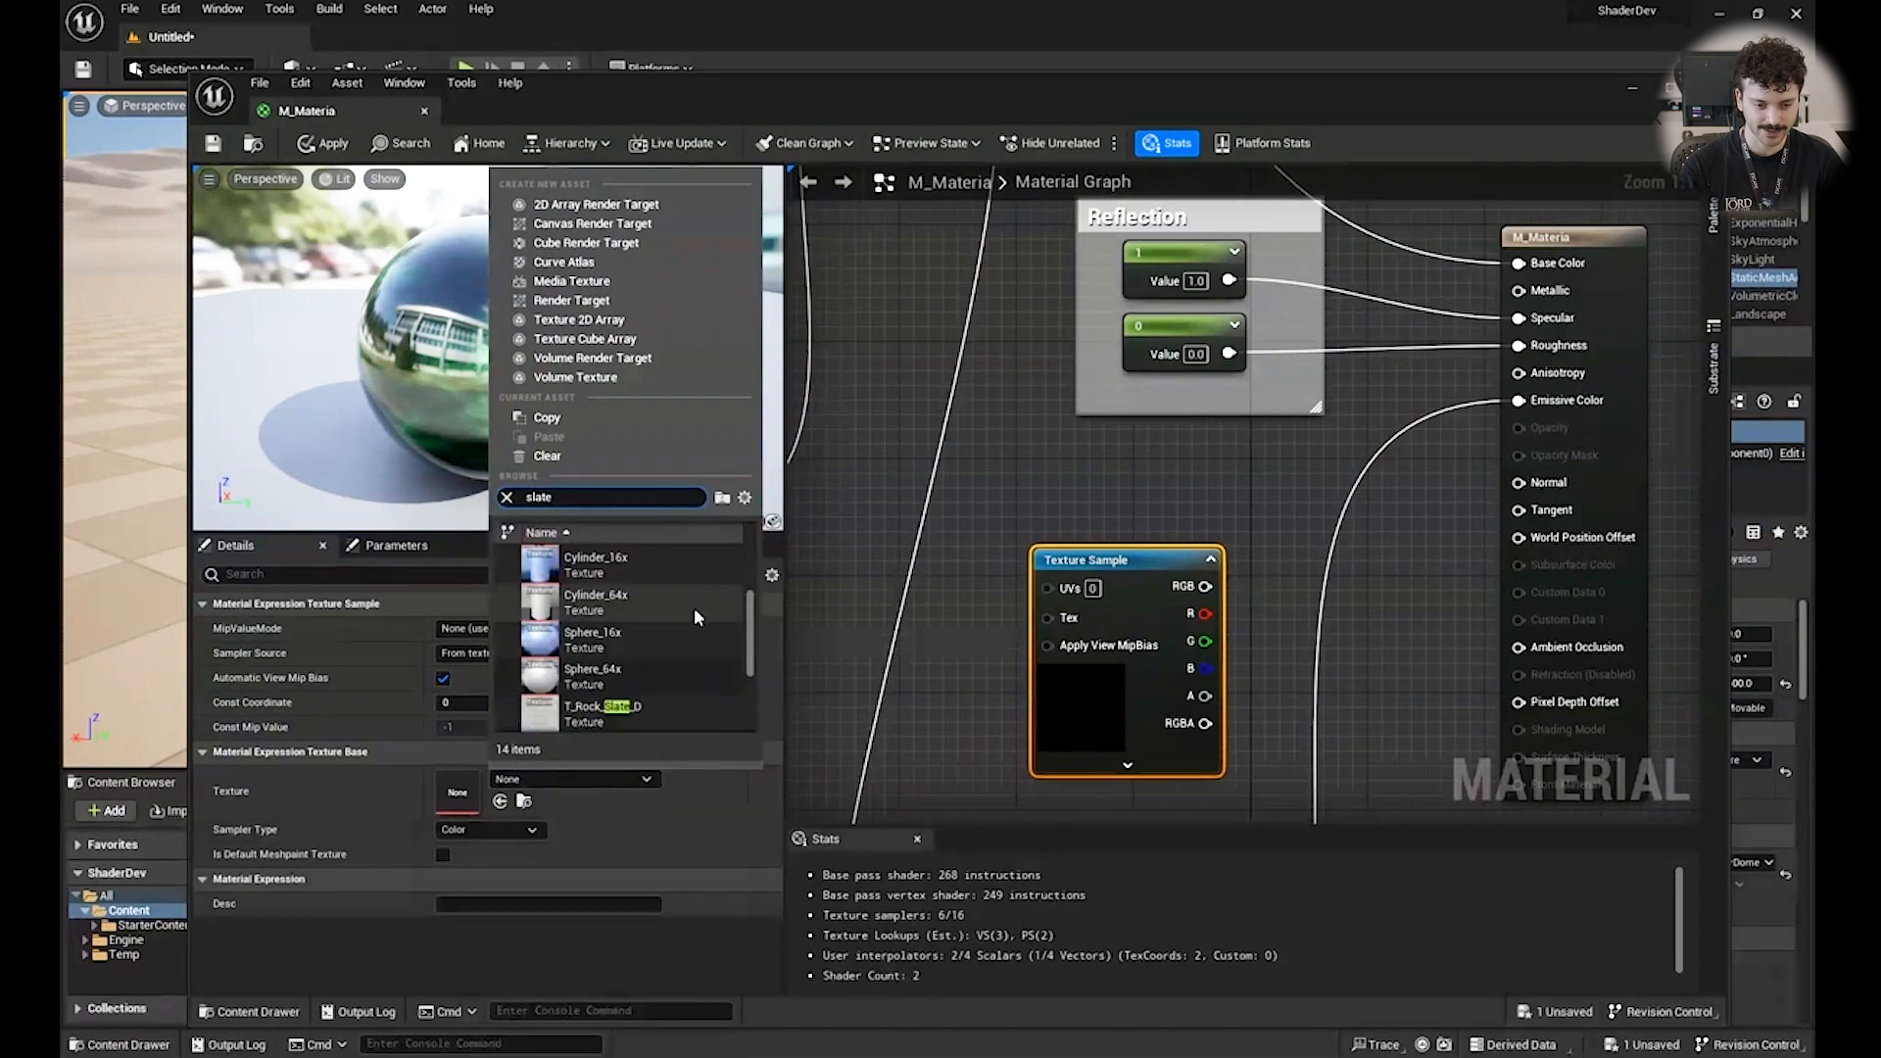
pyautogui.scroll(3, 690, 613)
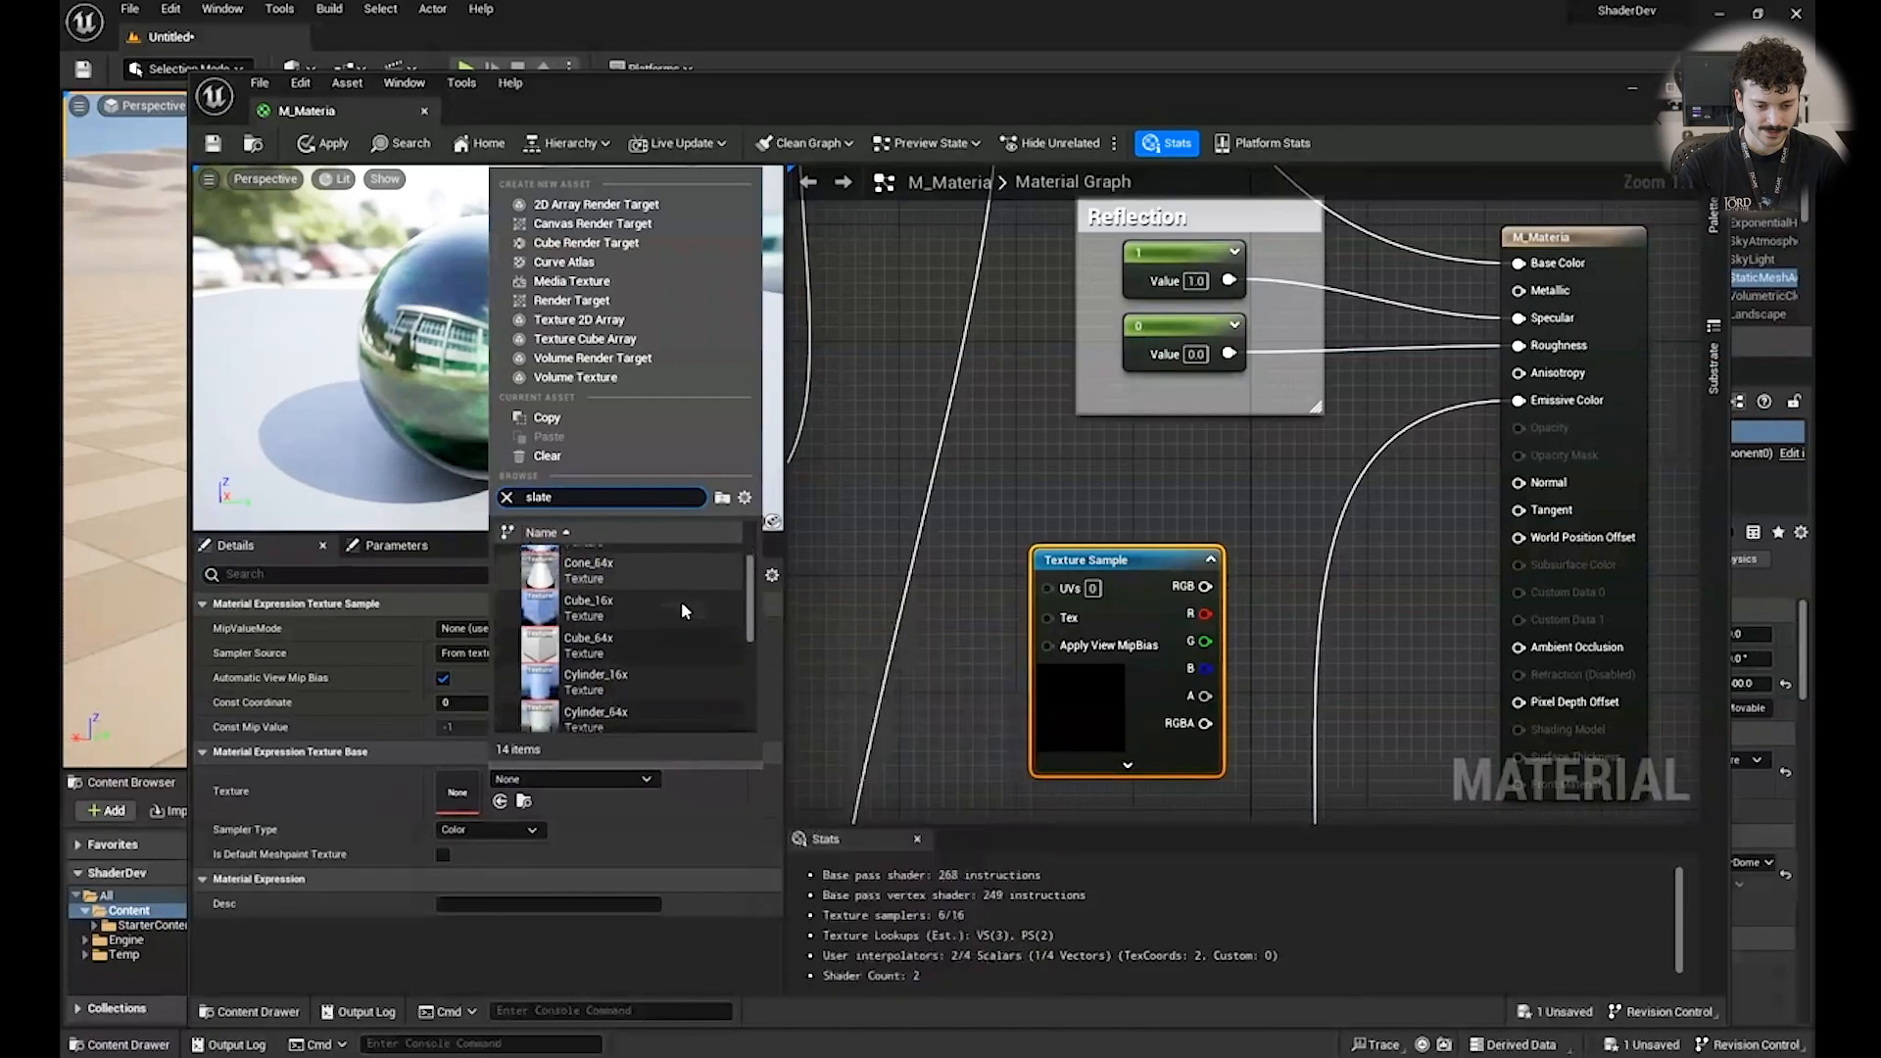
pyautogui.click(676, 686)
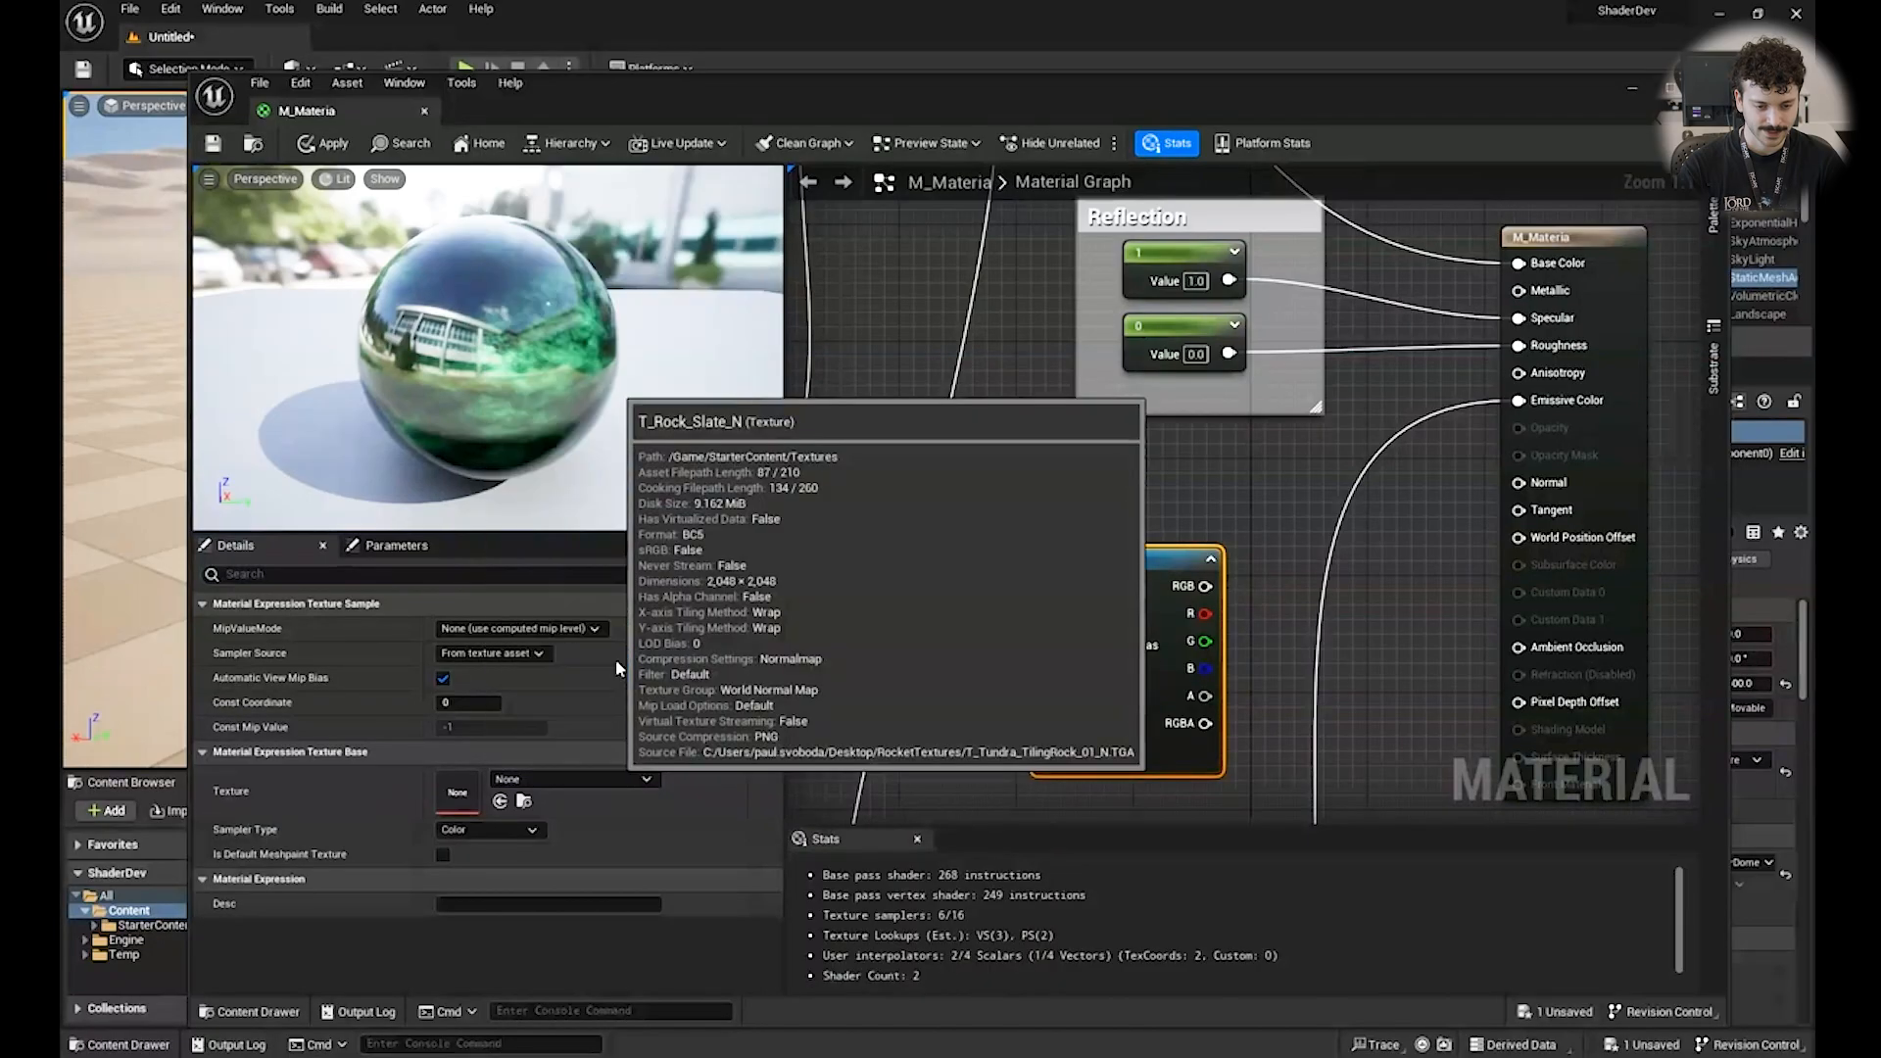
# Connect the slate Texture Sample's RGB output to the material's Normal input and save the material.
pyautogui.moveTo(1256, 488); pyautogui.dragTo(1081, 454, button='right')
pyautogui.moveTo(1030, 552); pyautogui.dragTo(1345, 446)
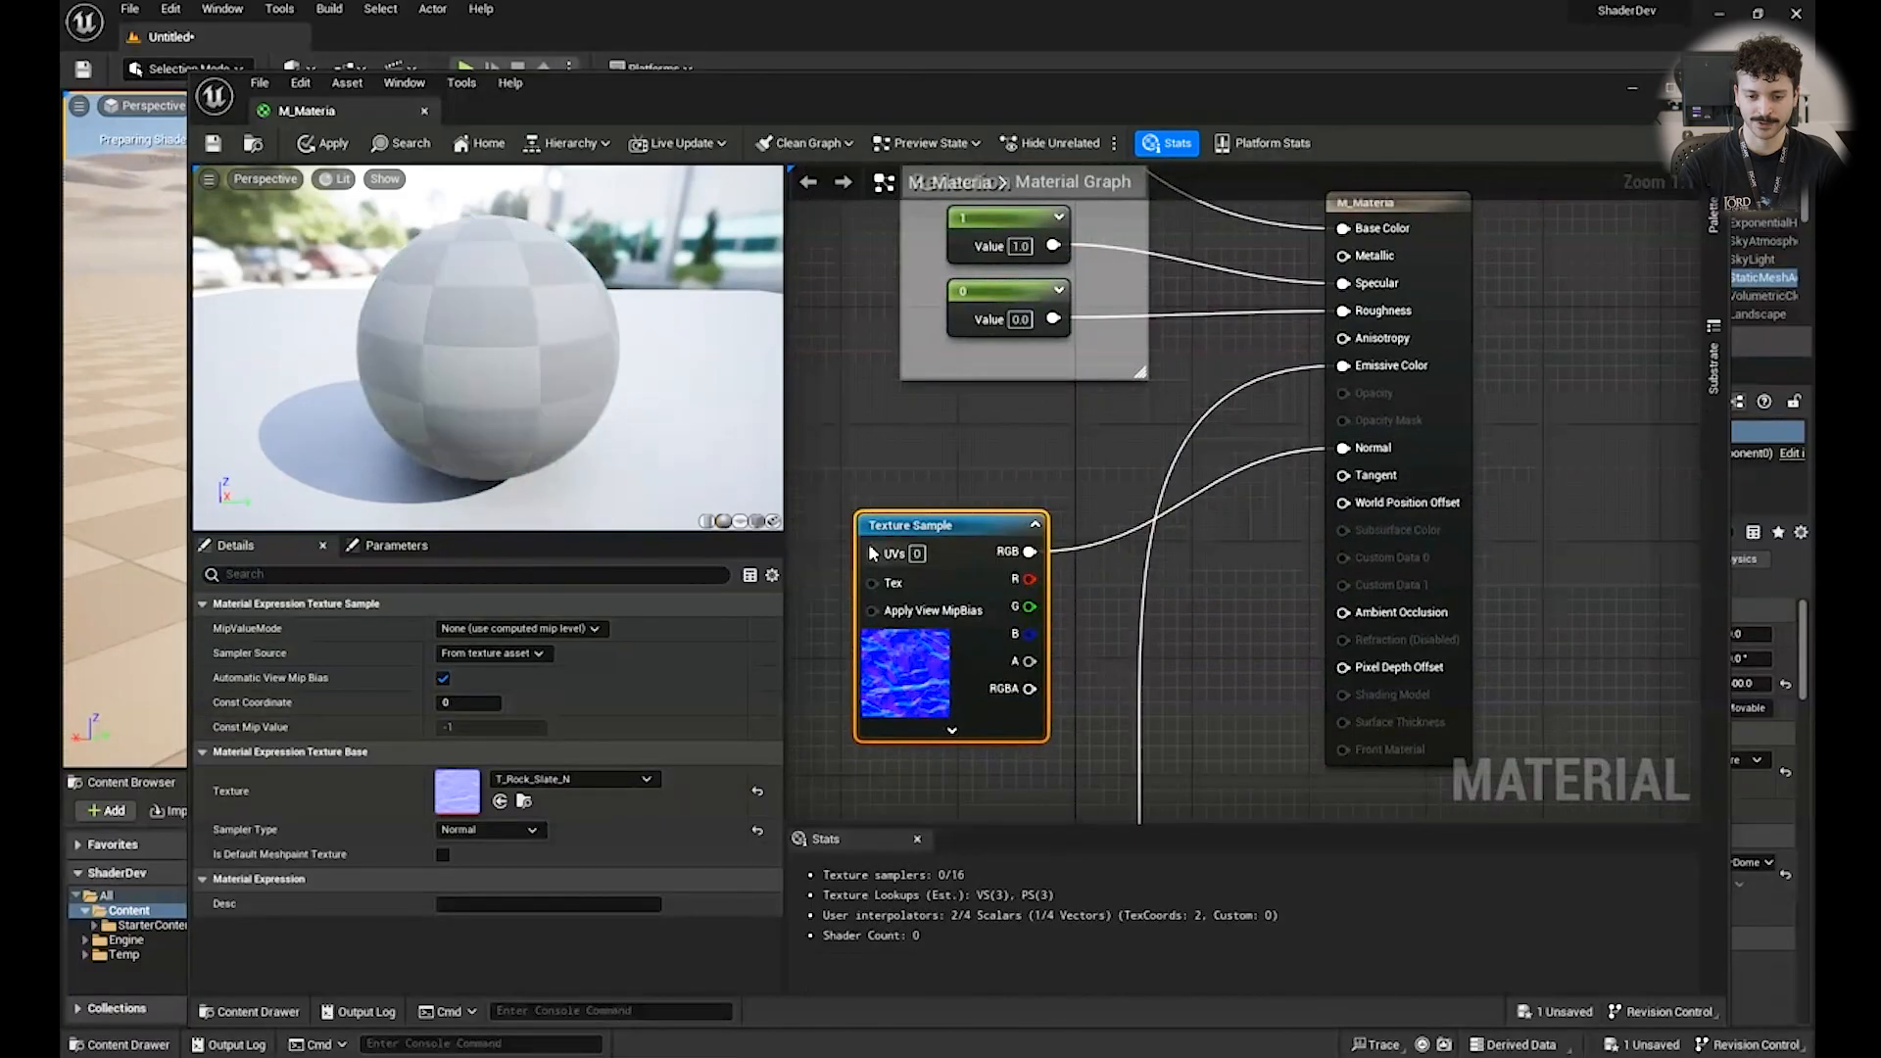
pyautogui.scroll(3, 686, 400)
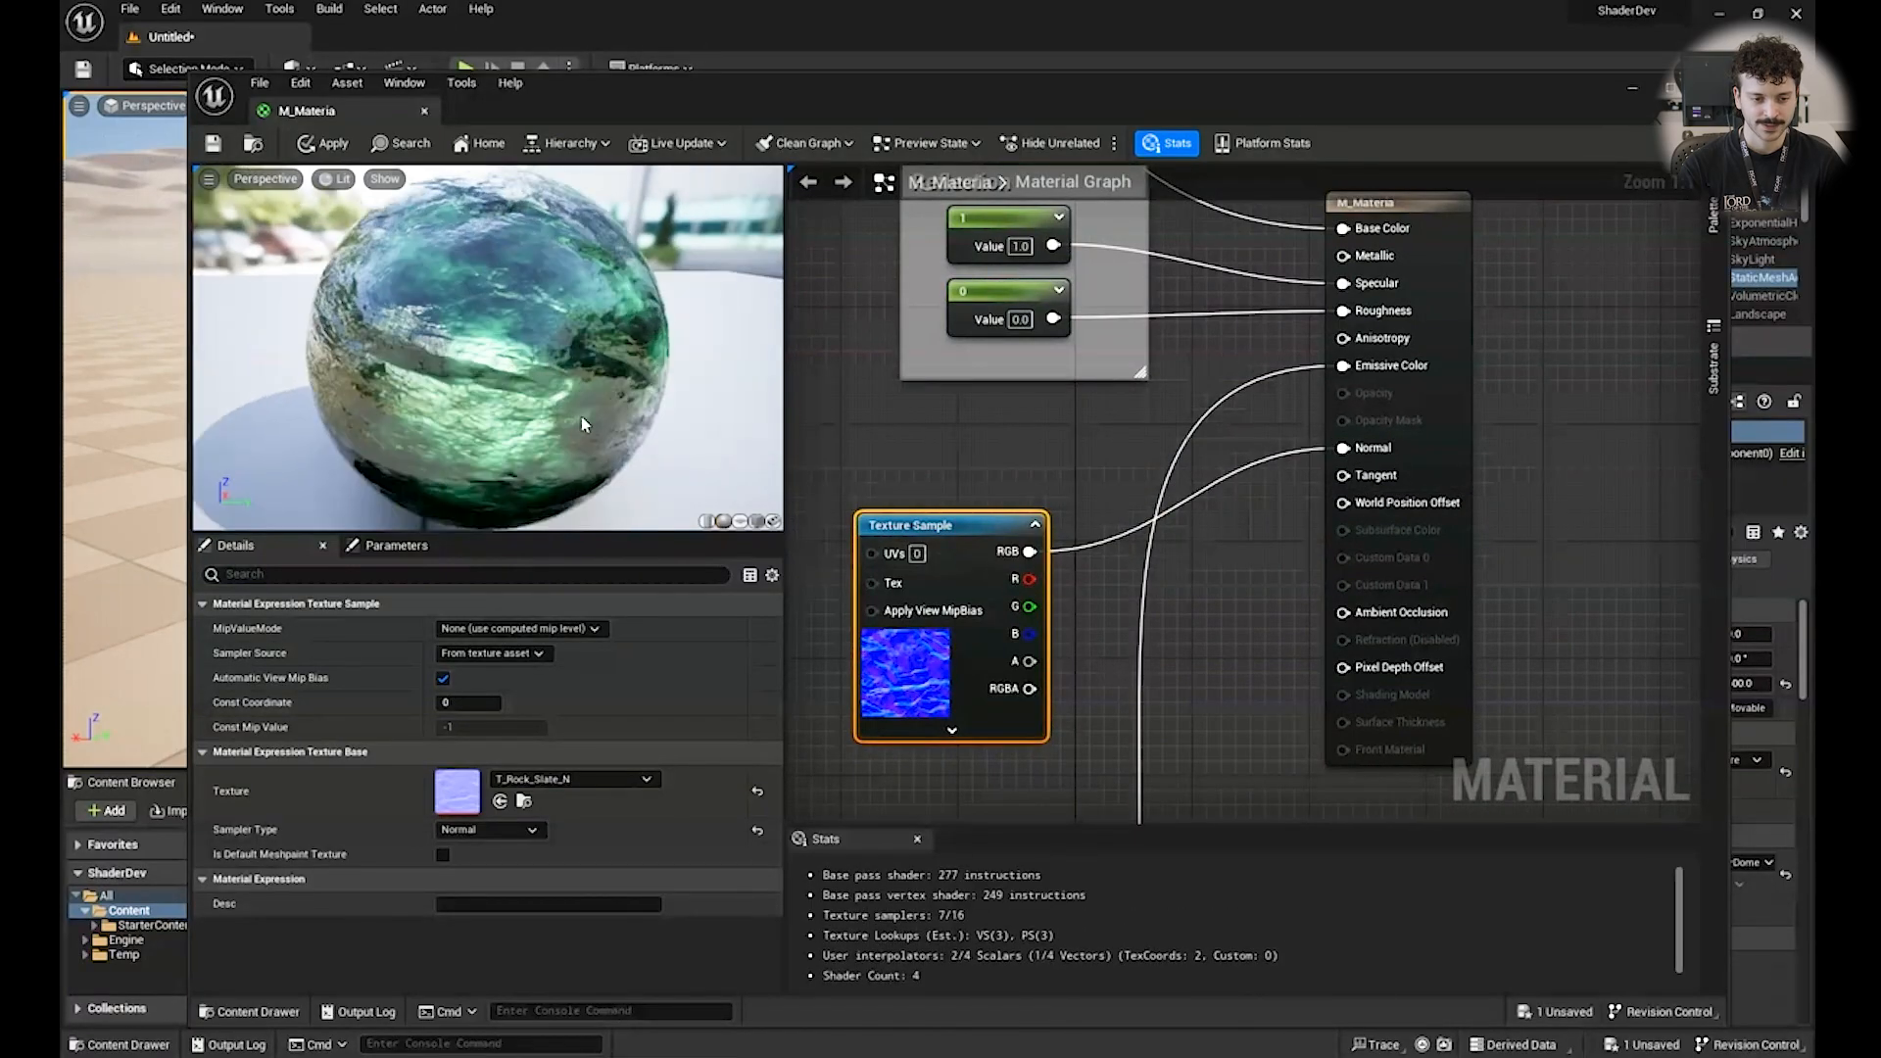
pyautogui.moveTo(685, 400); pyautogui.dragTo(255, 245)
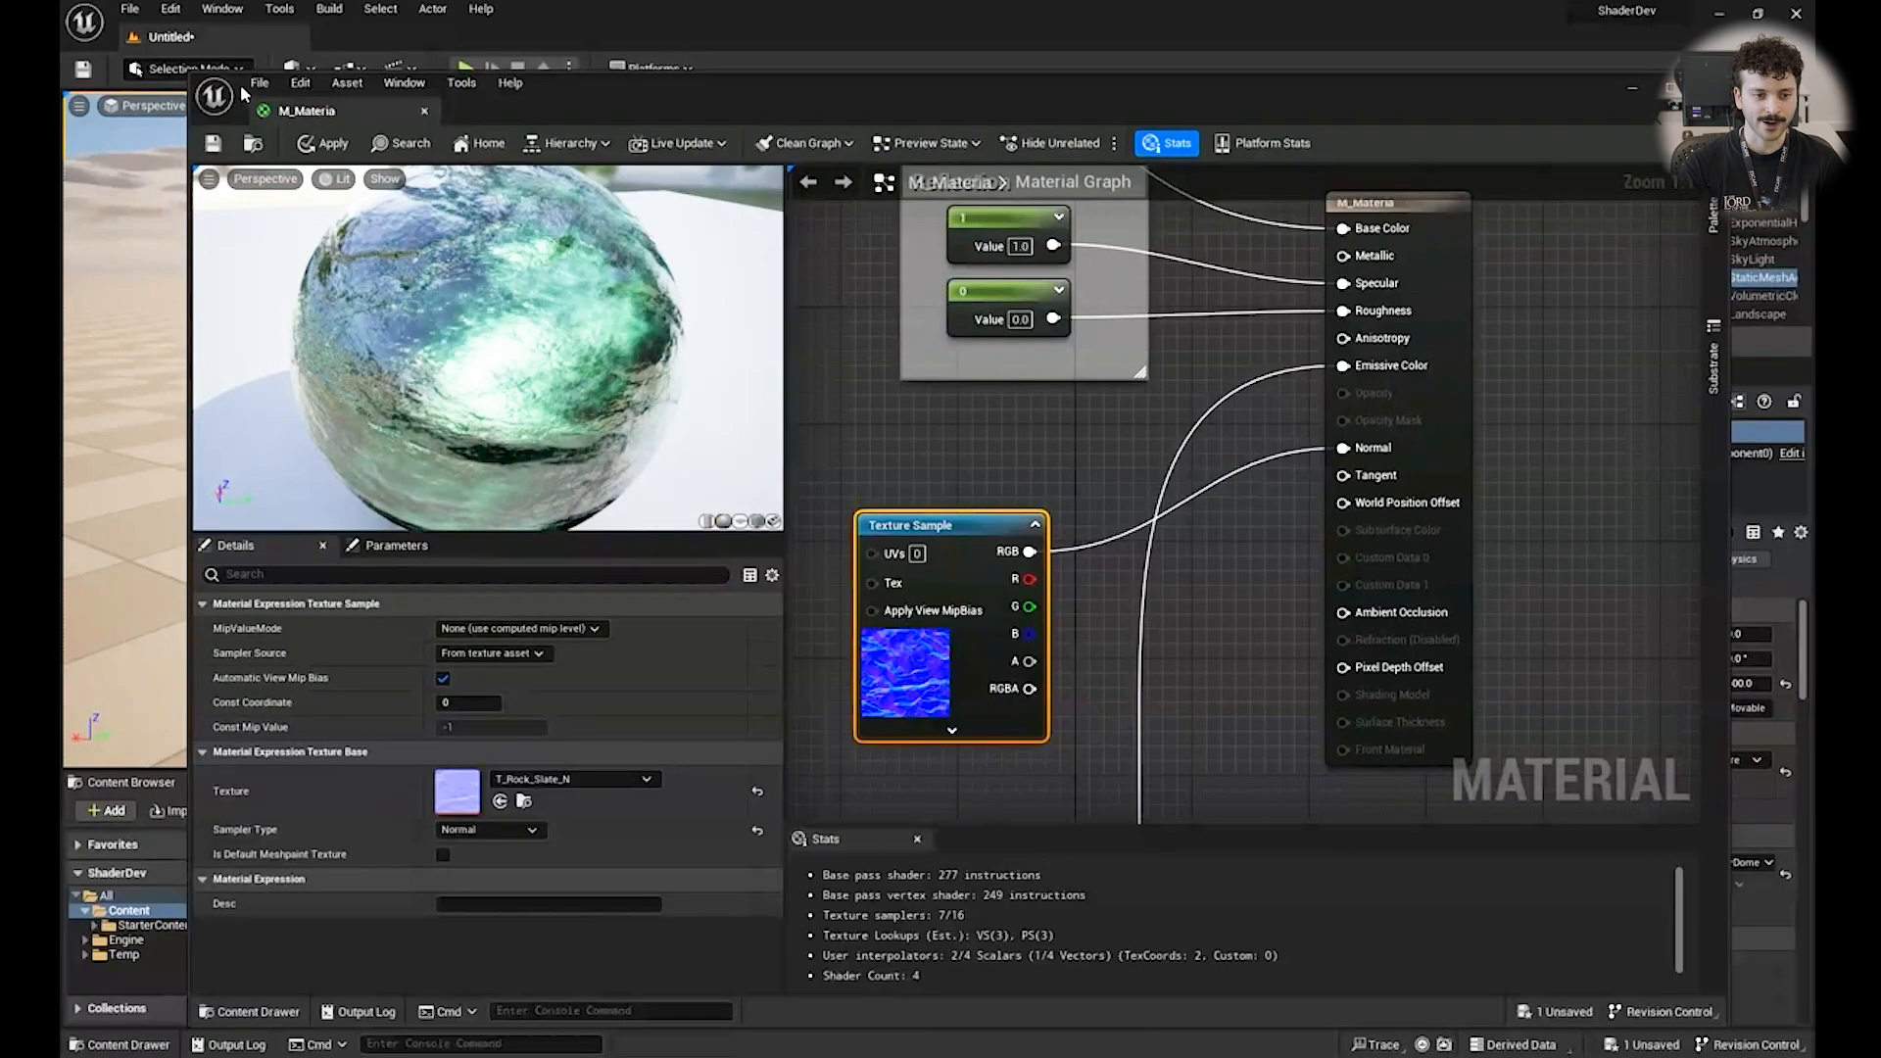
pyautogui.click(213, 145)
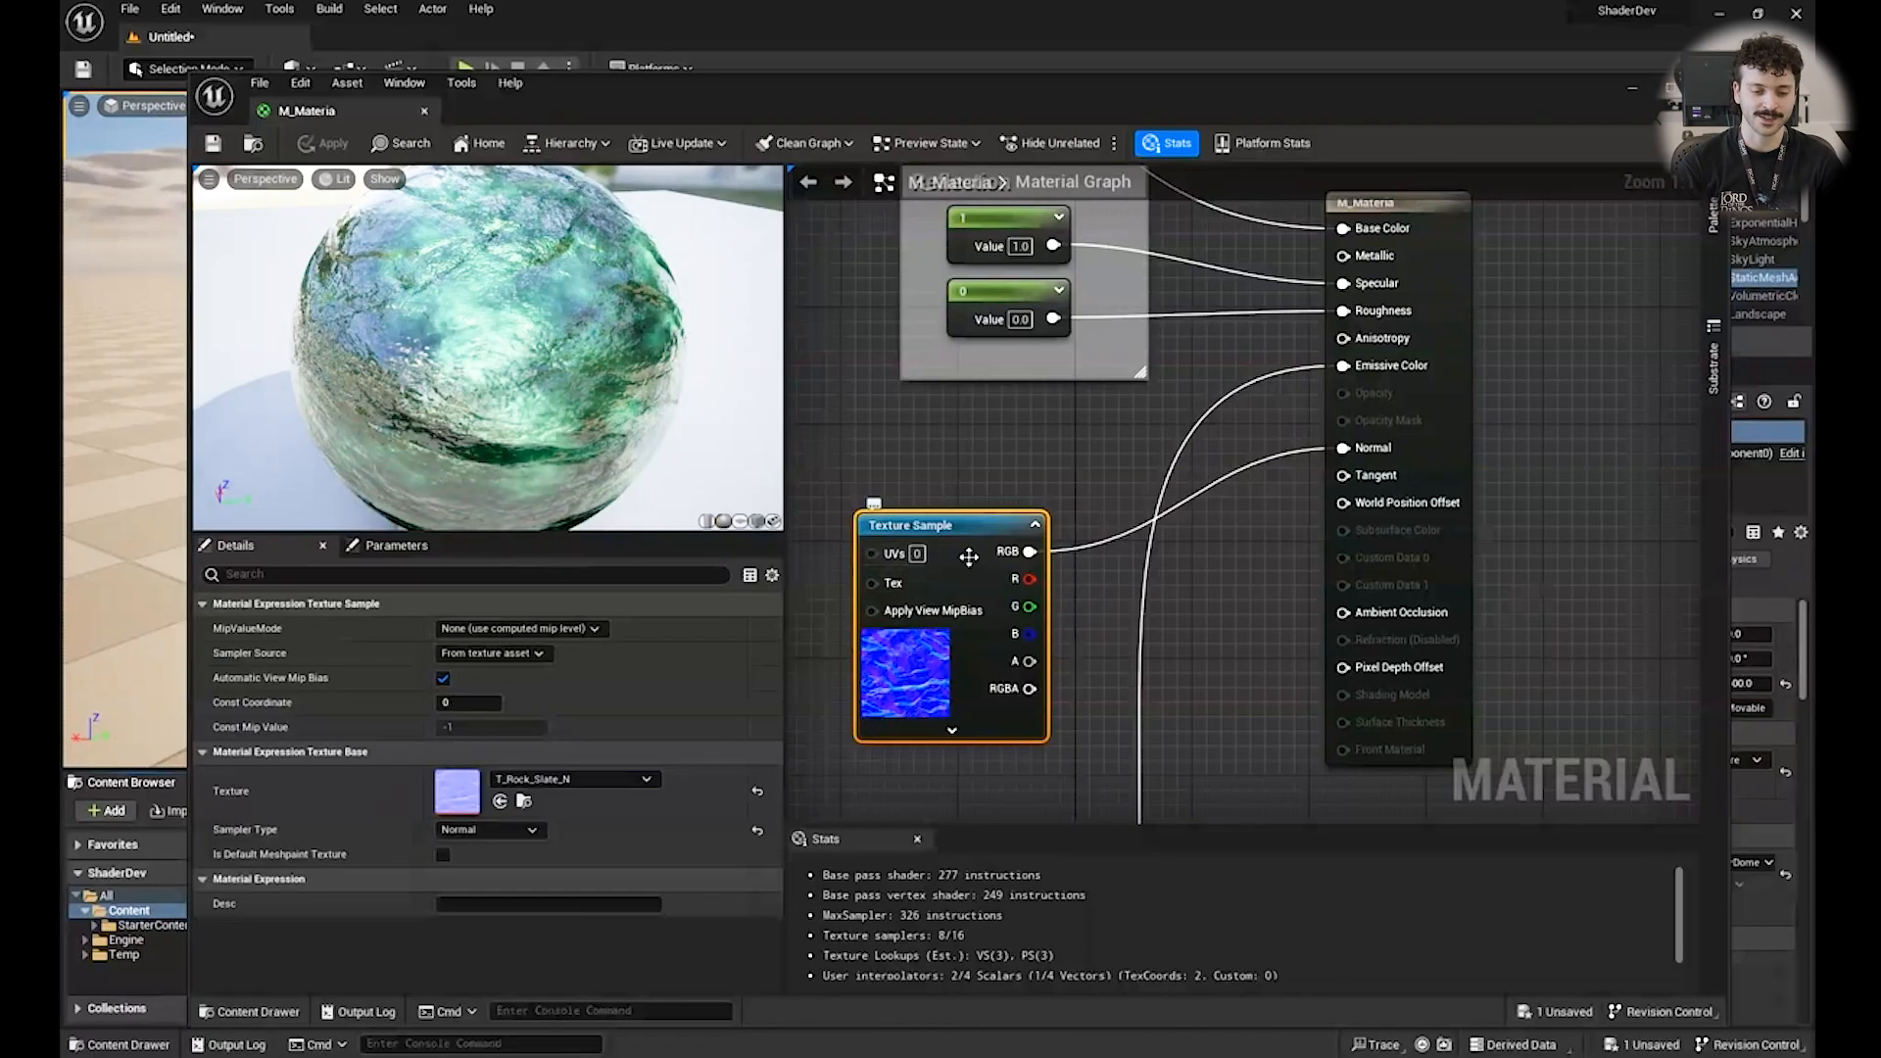
# Open the T_Rock_Slate_N texture assigned to the Texture Sample node in the texture editor and view its surface detail.
pyautogui.doubleClick(893, 661)
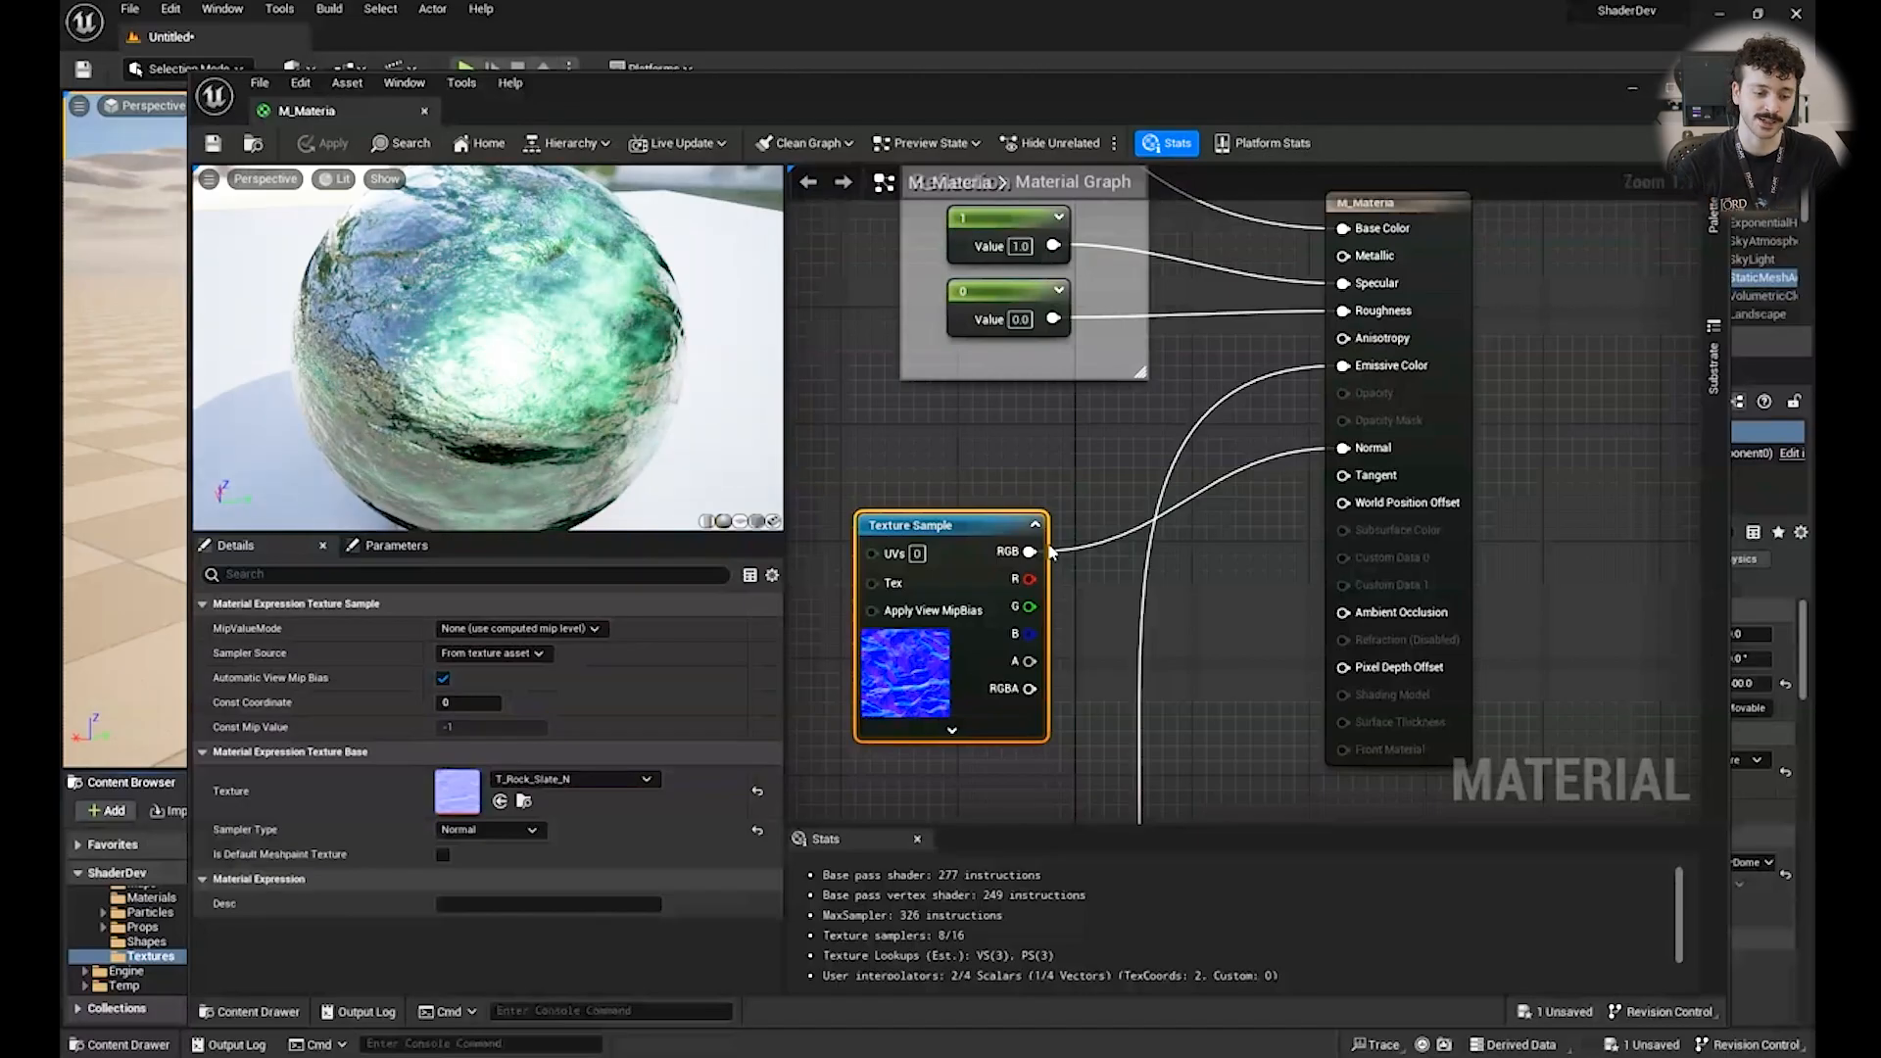
pyautogui.doubleClick(457, 791)
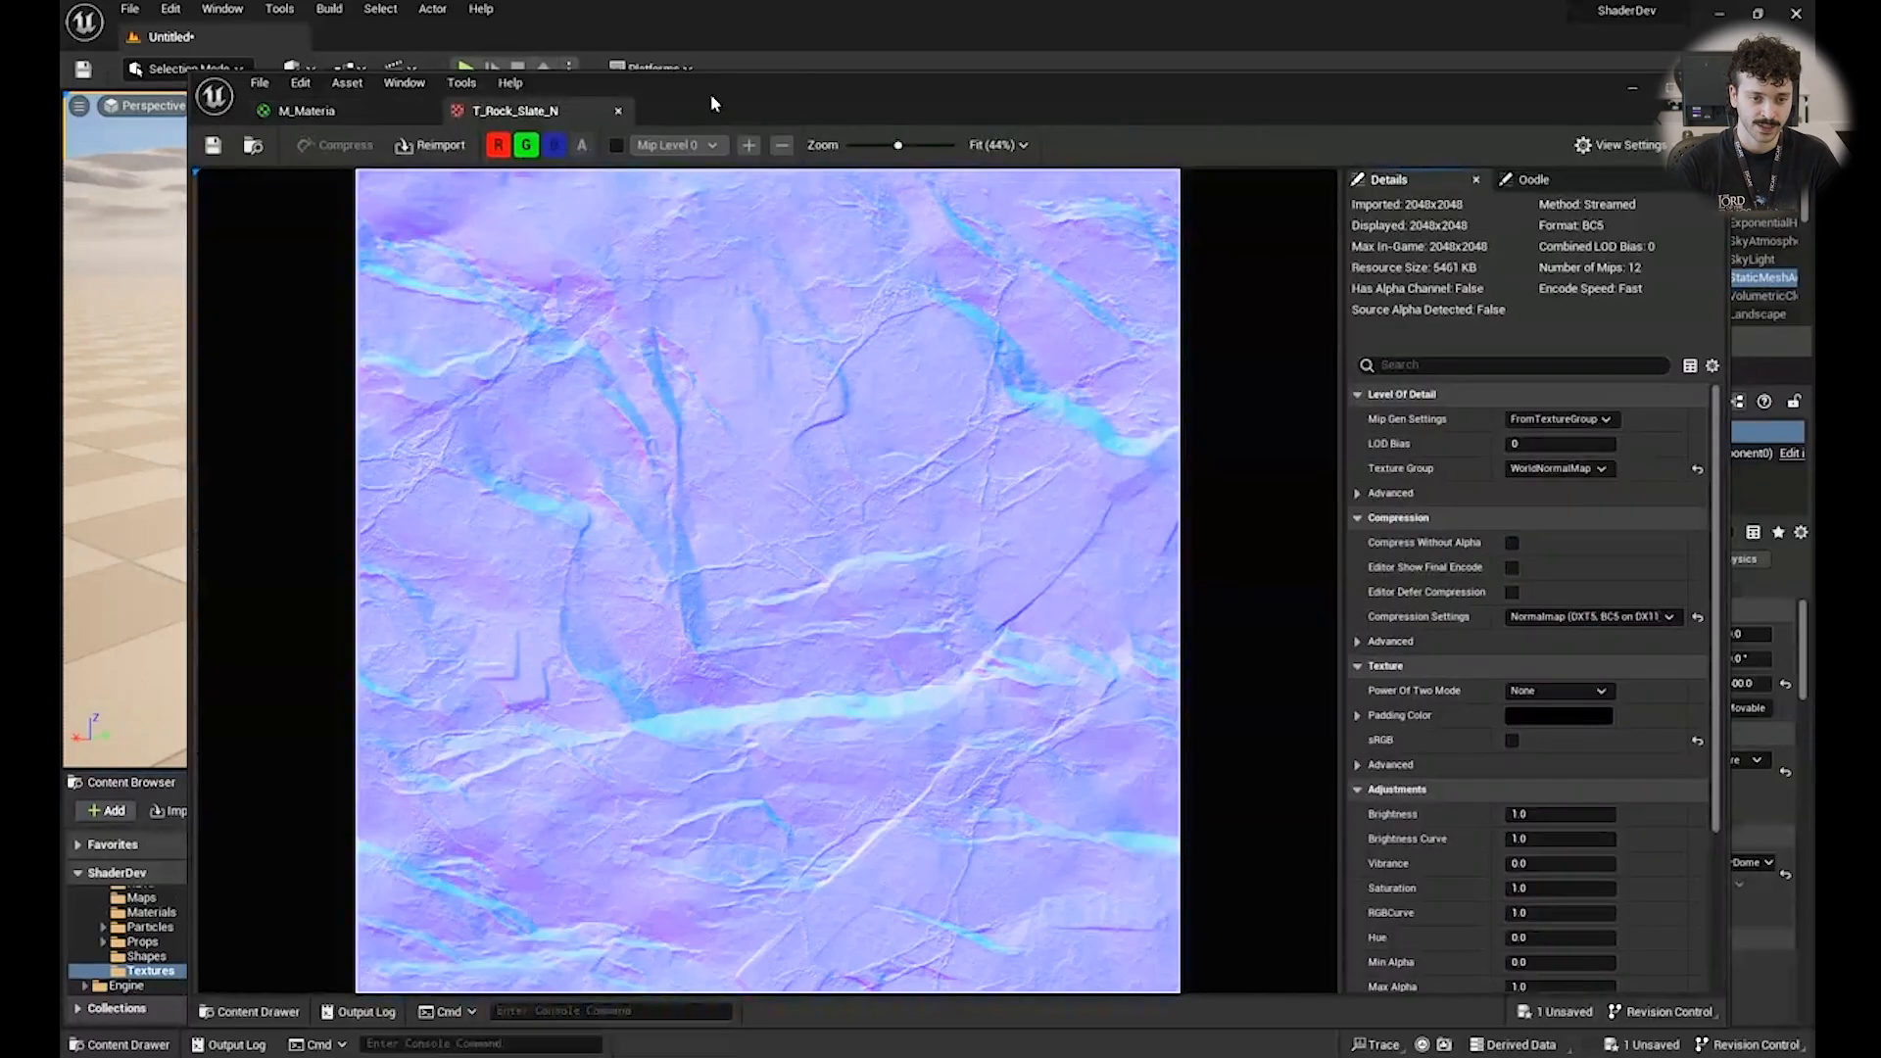
pyautogui.moveTo(716, 108); pyautogui.dragTo(727, 70)
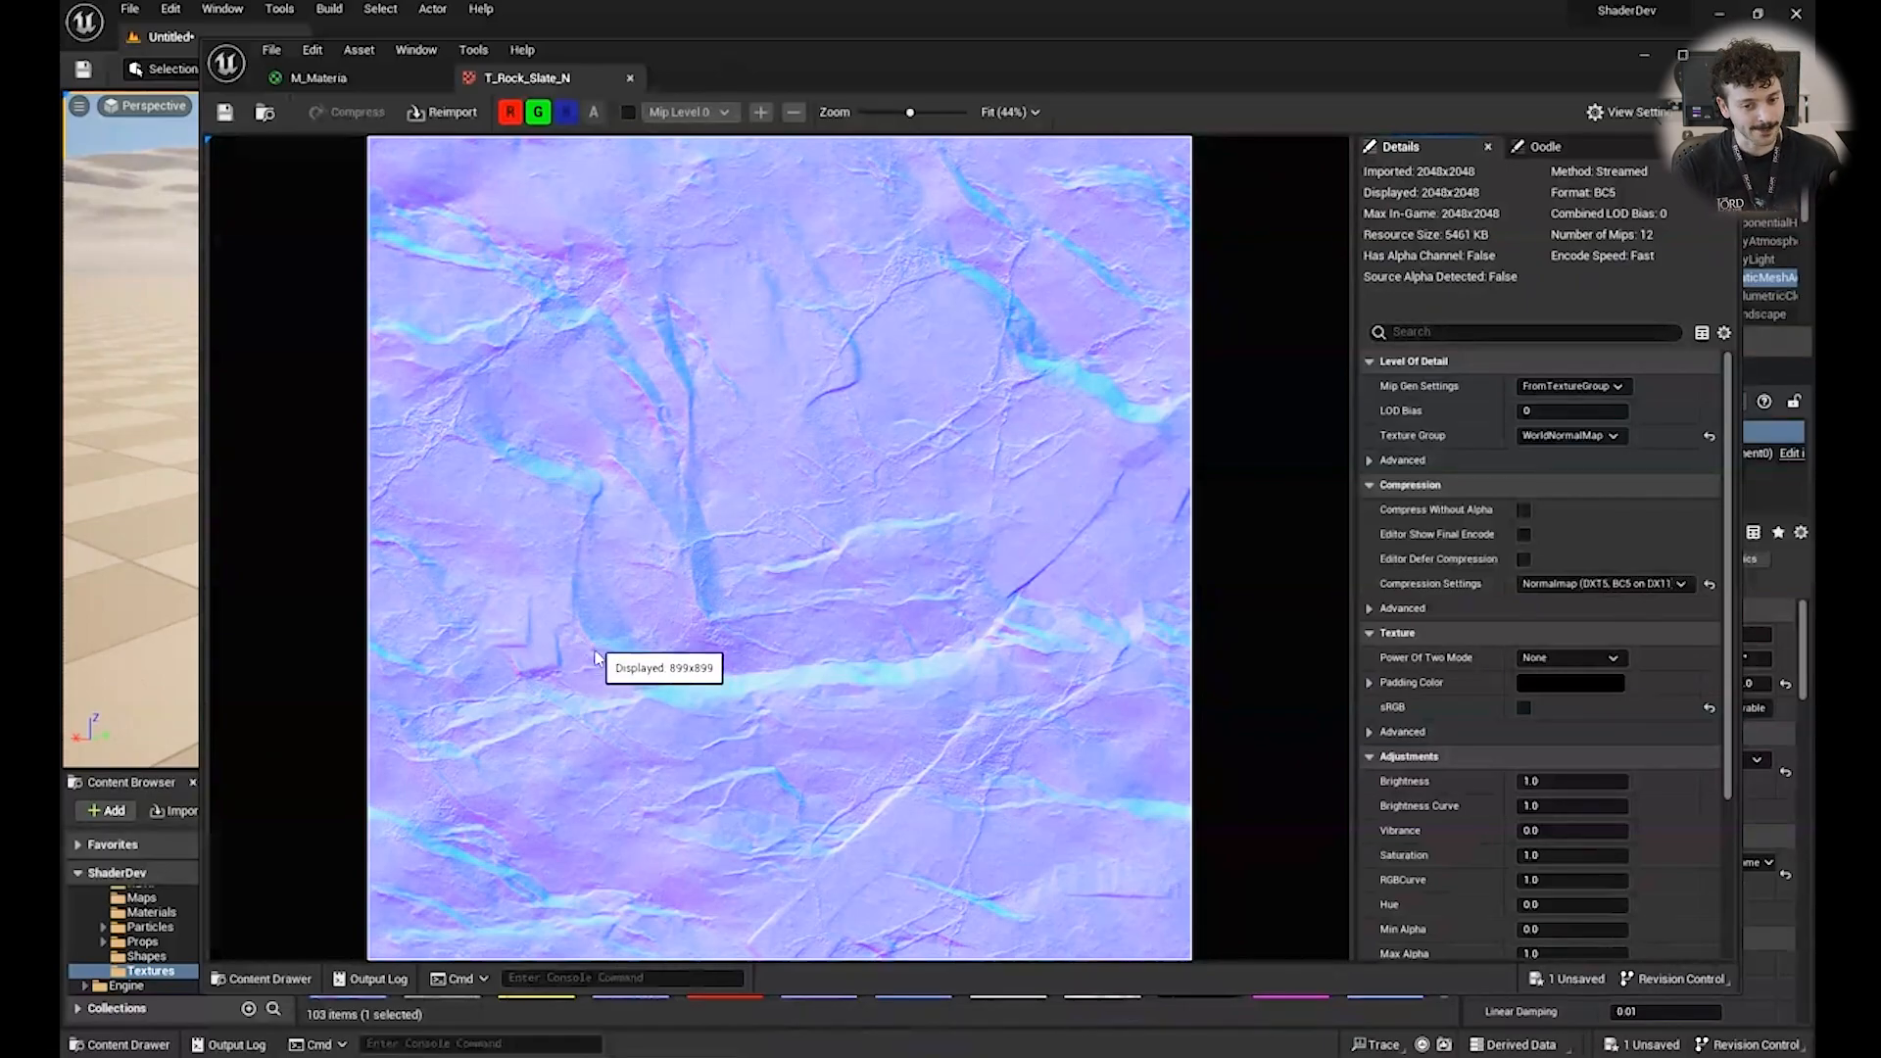
pyautogui.scroll(-1, 608, 652)
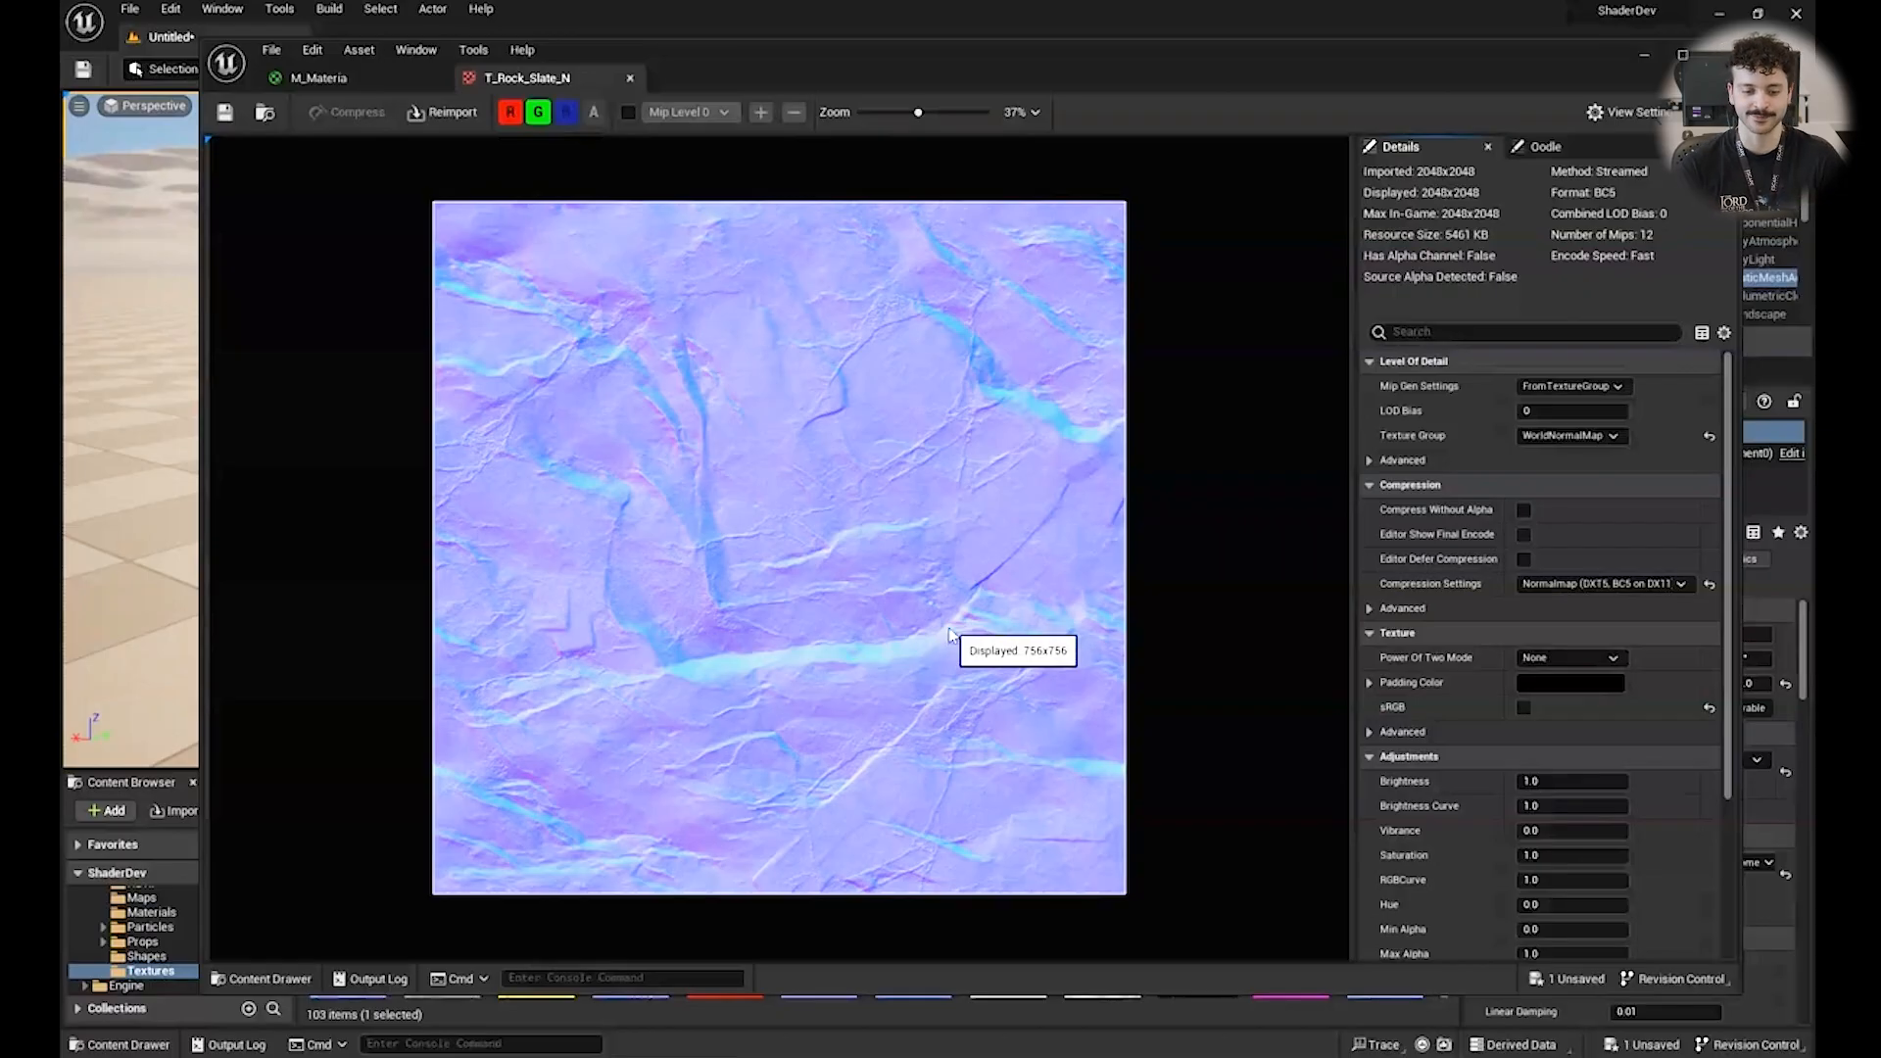
pyautogui.scroll(1, 784, 679)
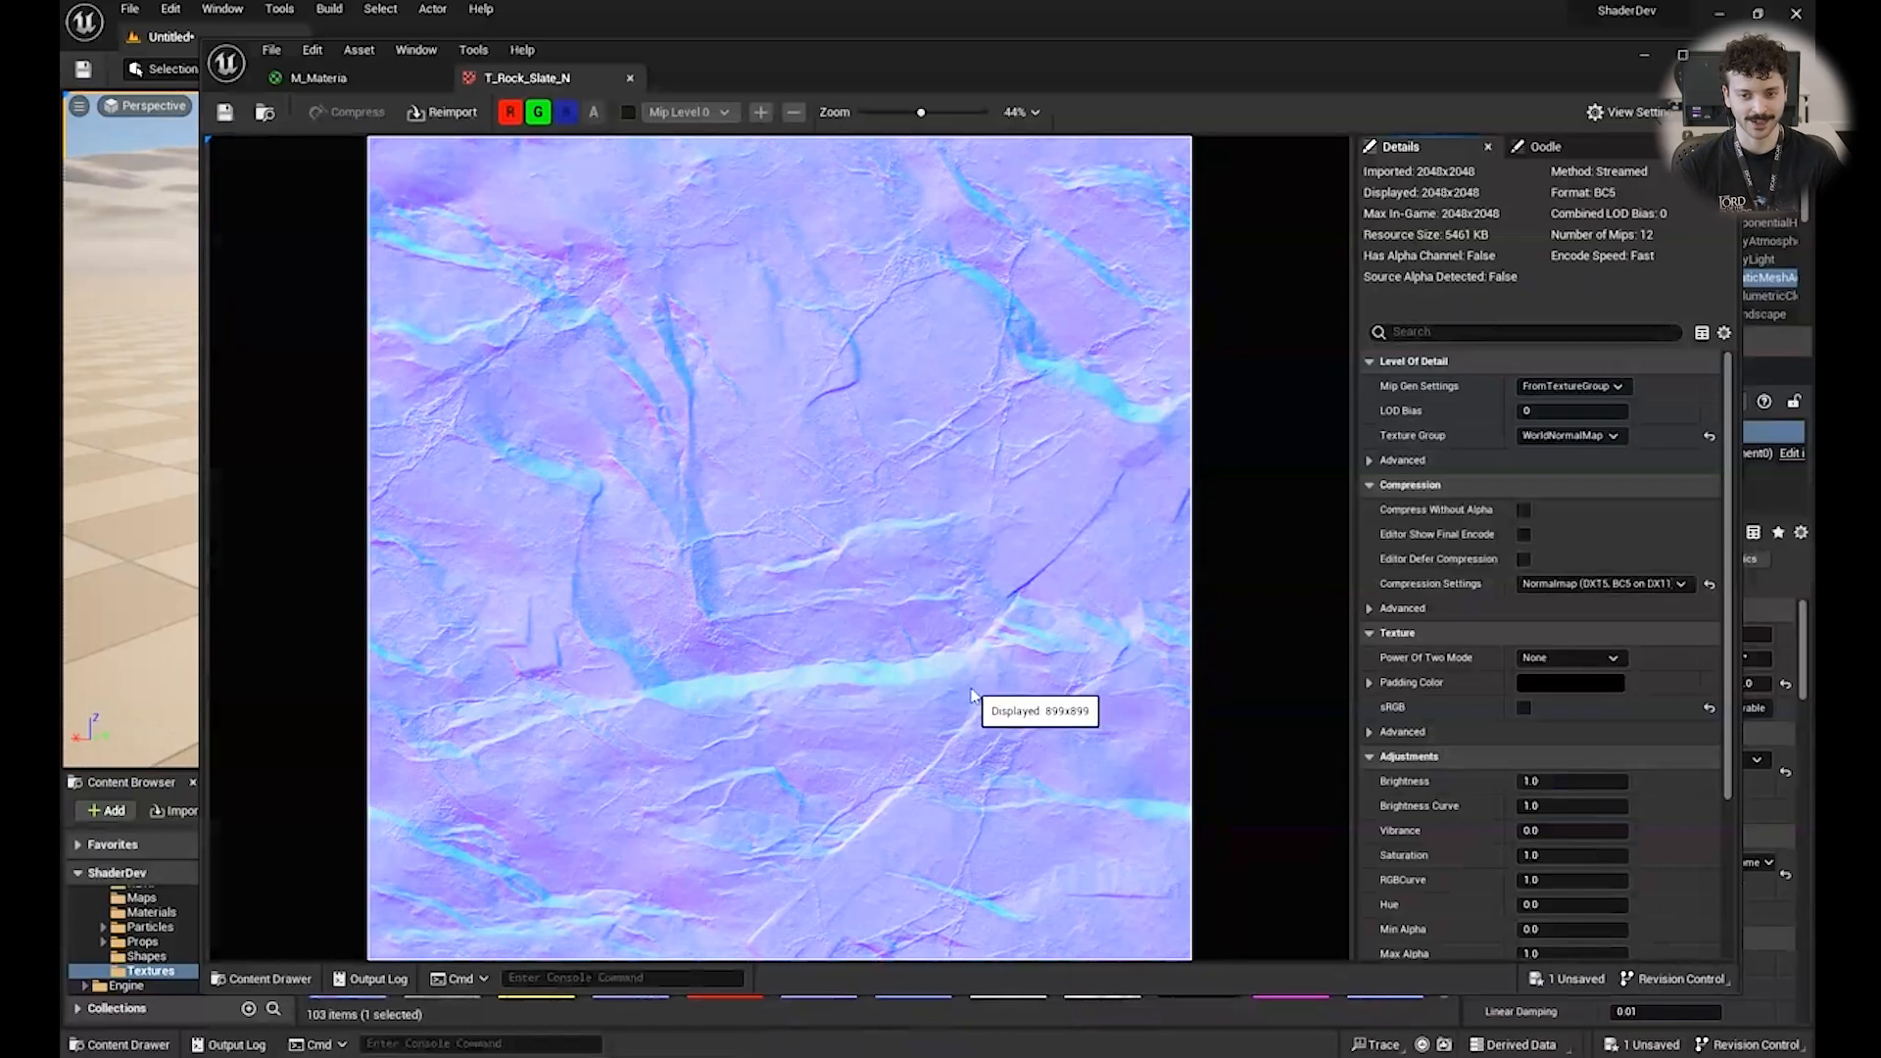
# Inspect the normal map with its red and green channels hidden, restore both channels, and close the texture.
pyautogui.click(539, 114)
pyautogui.click(511, 114)
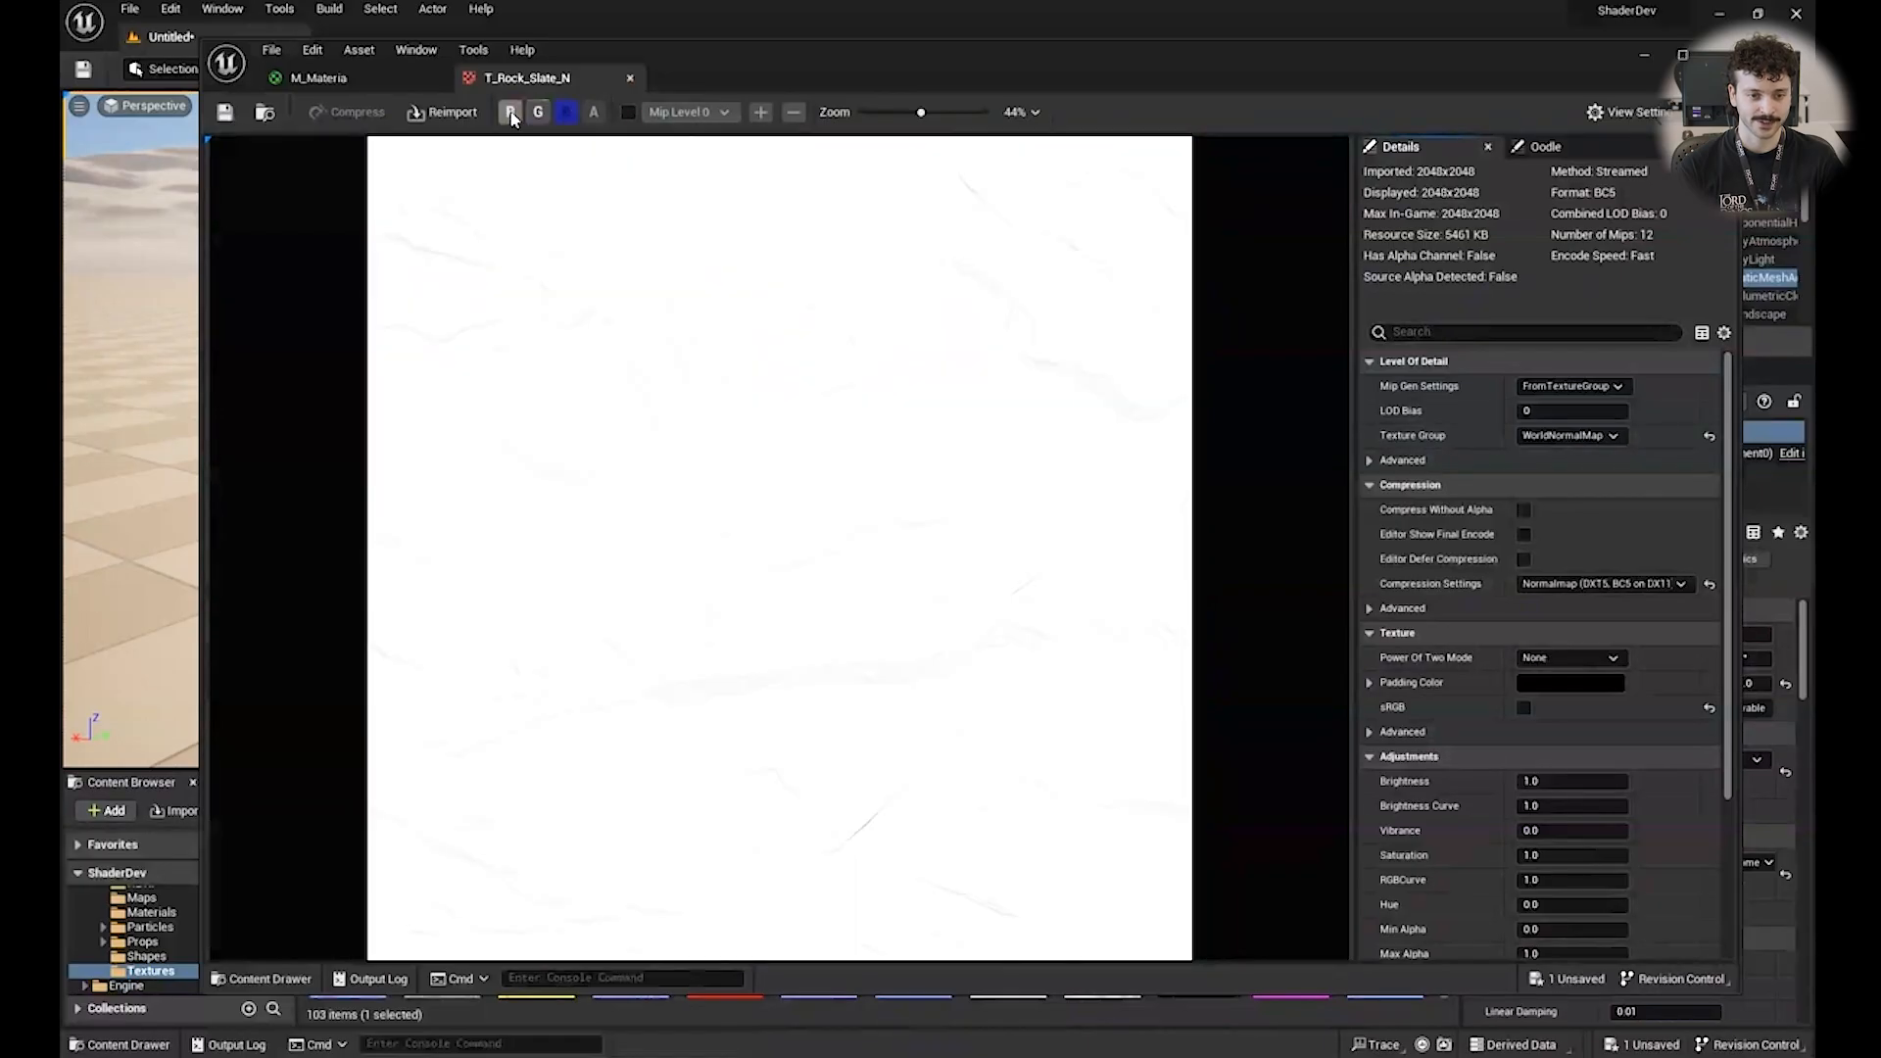
pyautogui.click(511, 114)
pyautogui.click(539, 114)
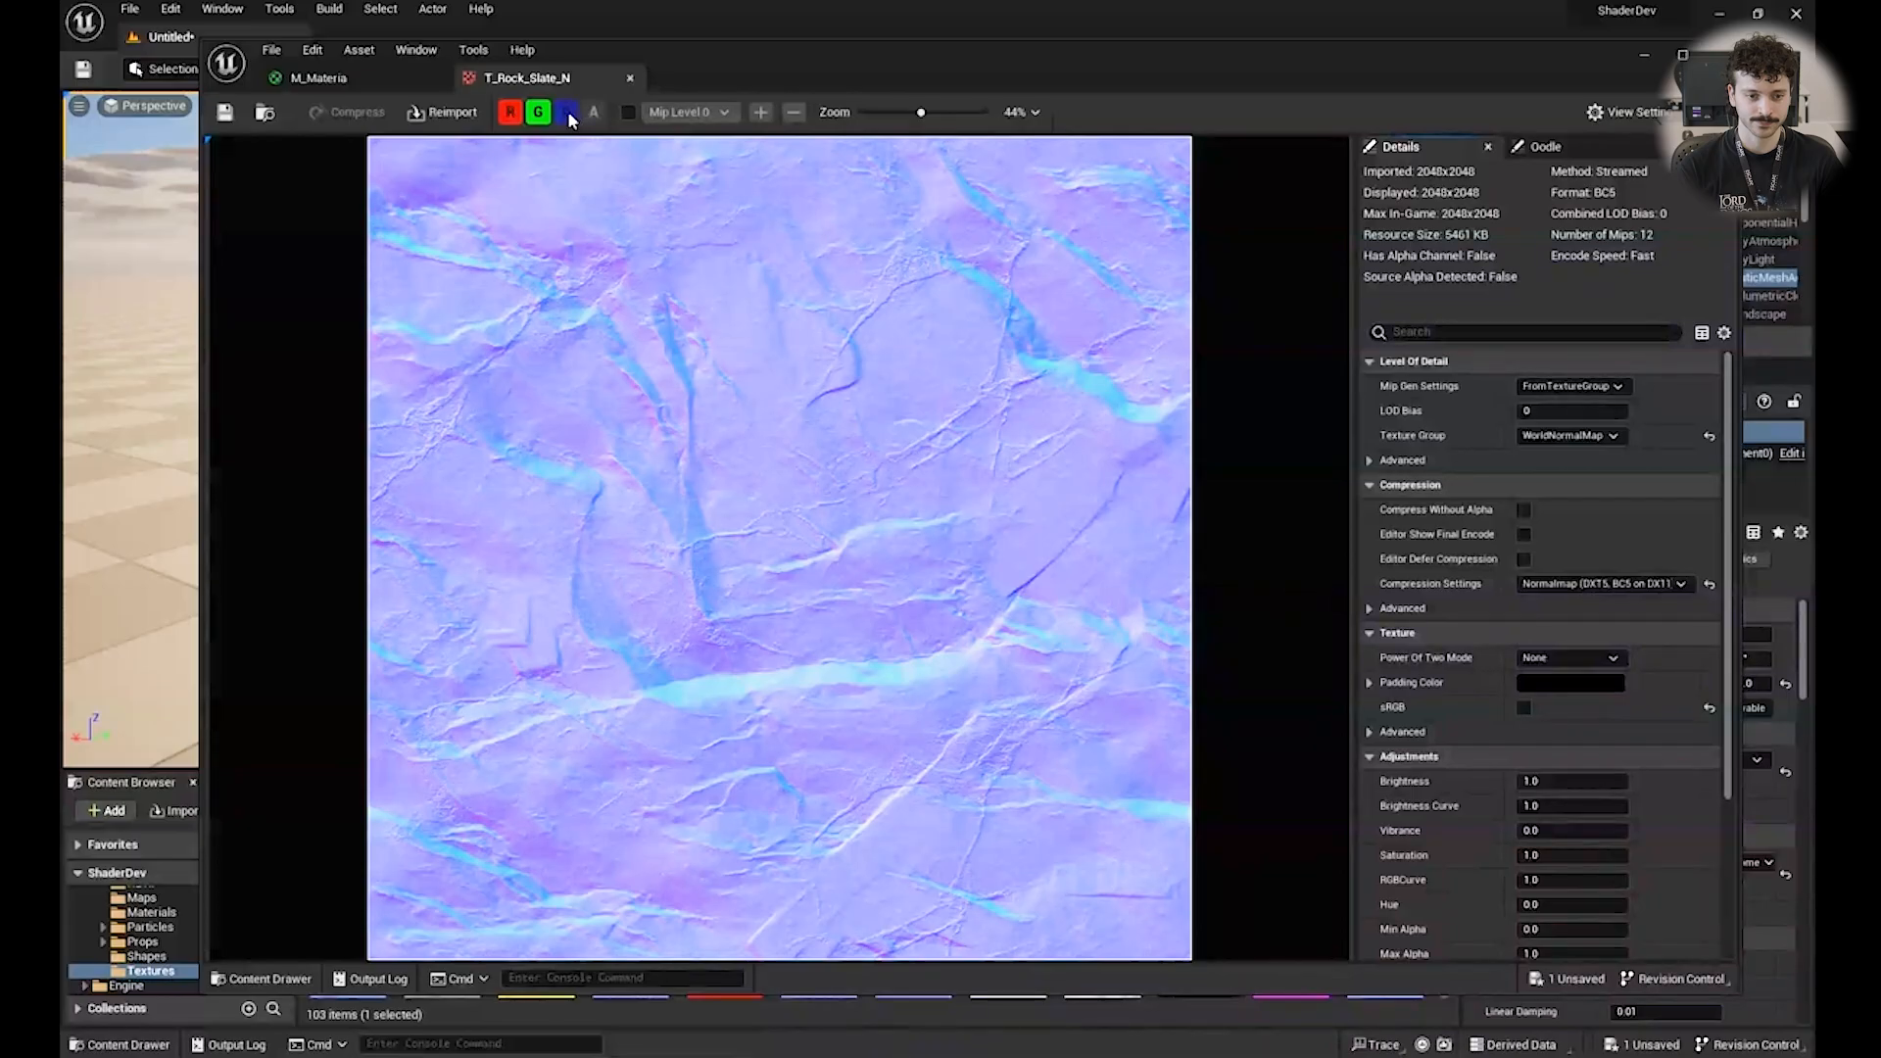
pyautogui.click(539, 113)
pyautogui.click(511, 114)
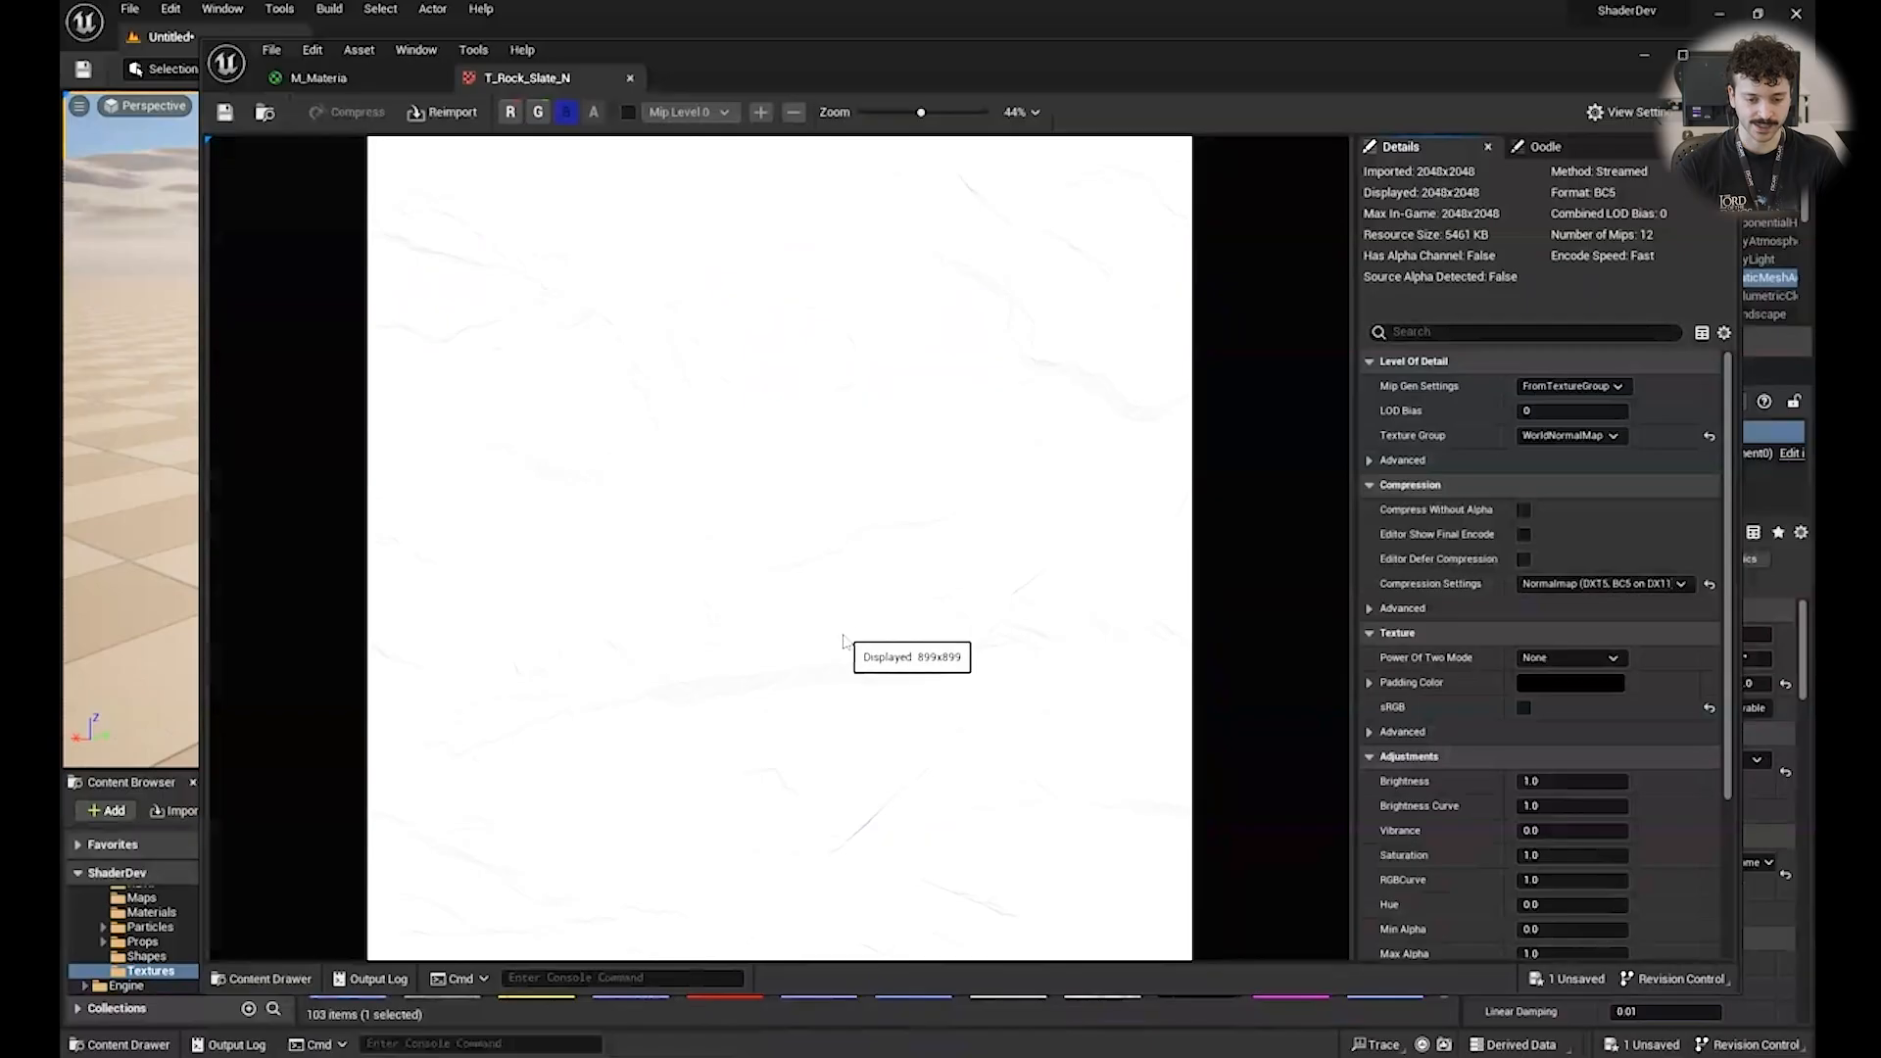
pyautogui.click(541, 114)
pyautogui.click(510, 114)
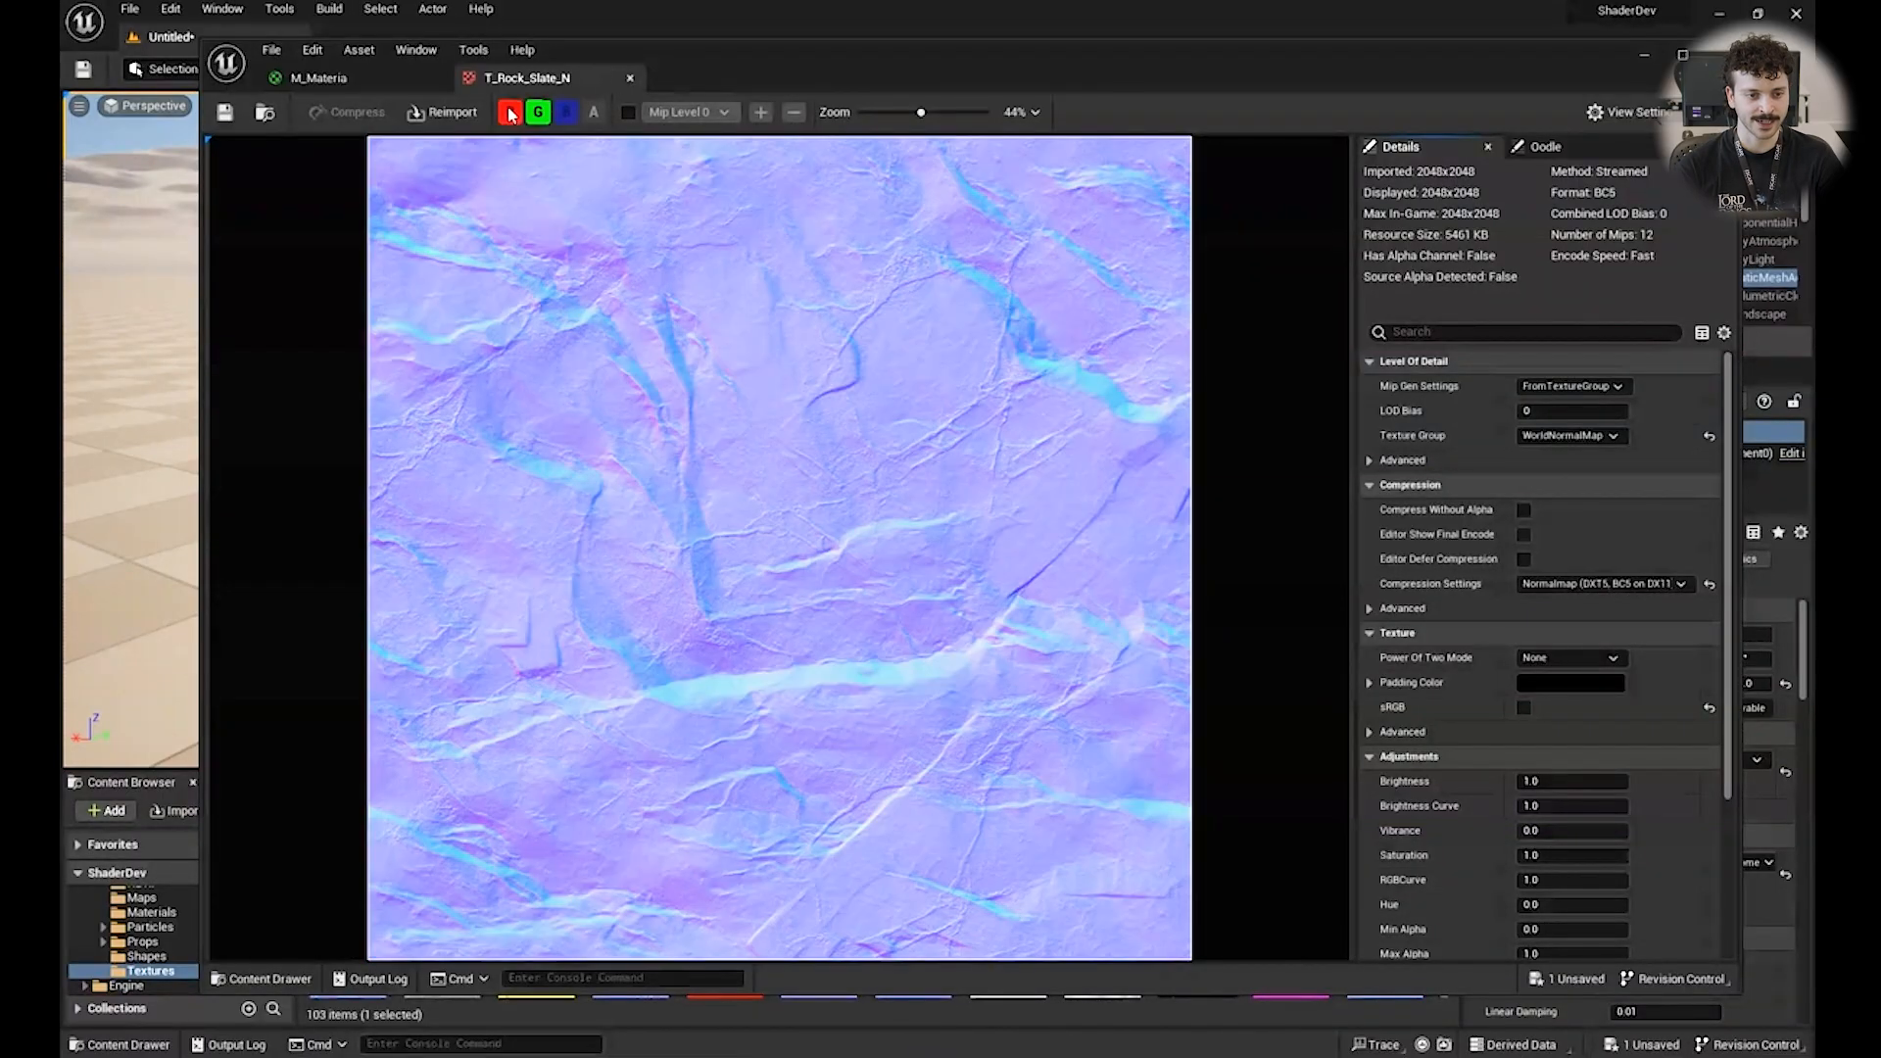
pyautogui.click(630, 78)
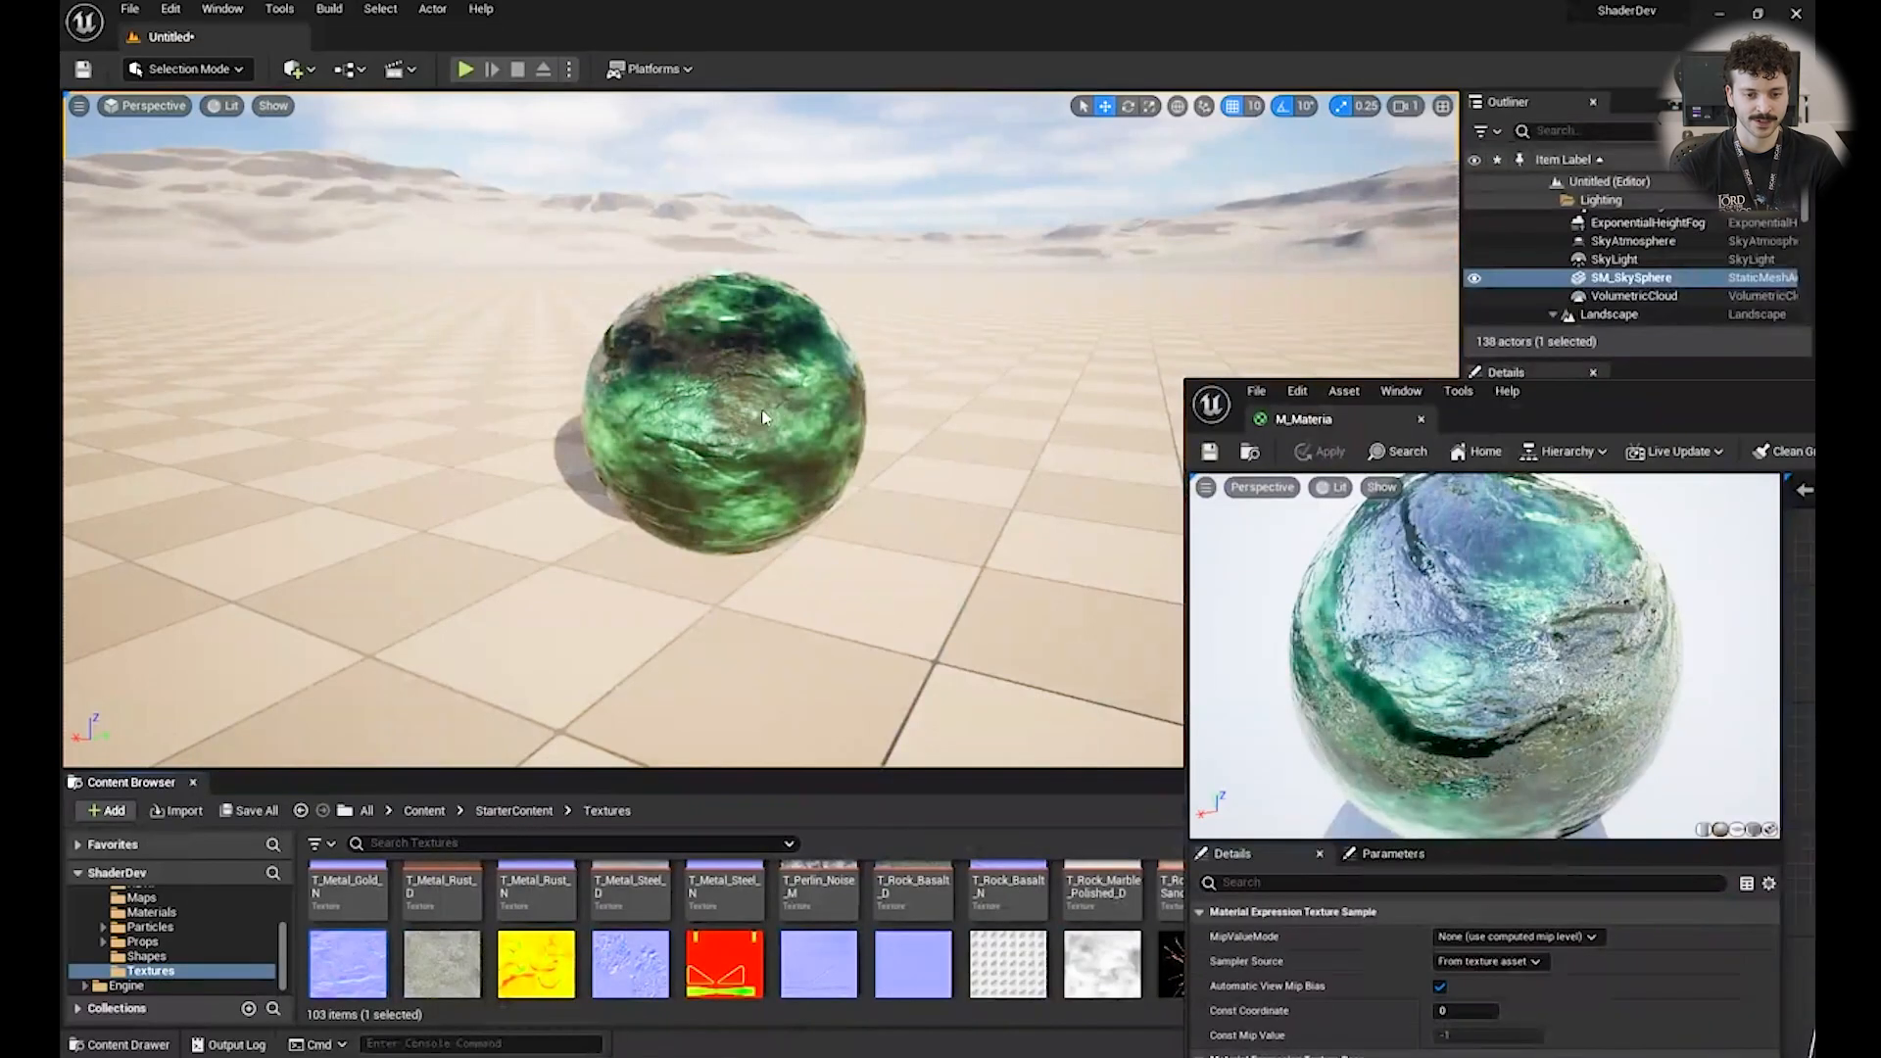
# Examine the sphere in the level and the overall layout of the commented material graph.
pyautogui.moveTo(676, 411); pyautogui.dragTo(549, 431, button='right')
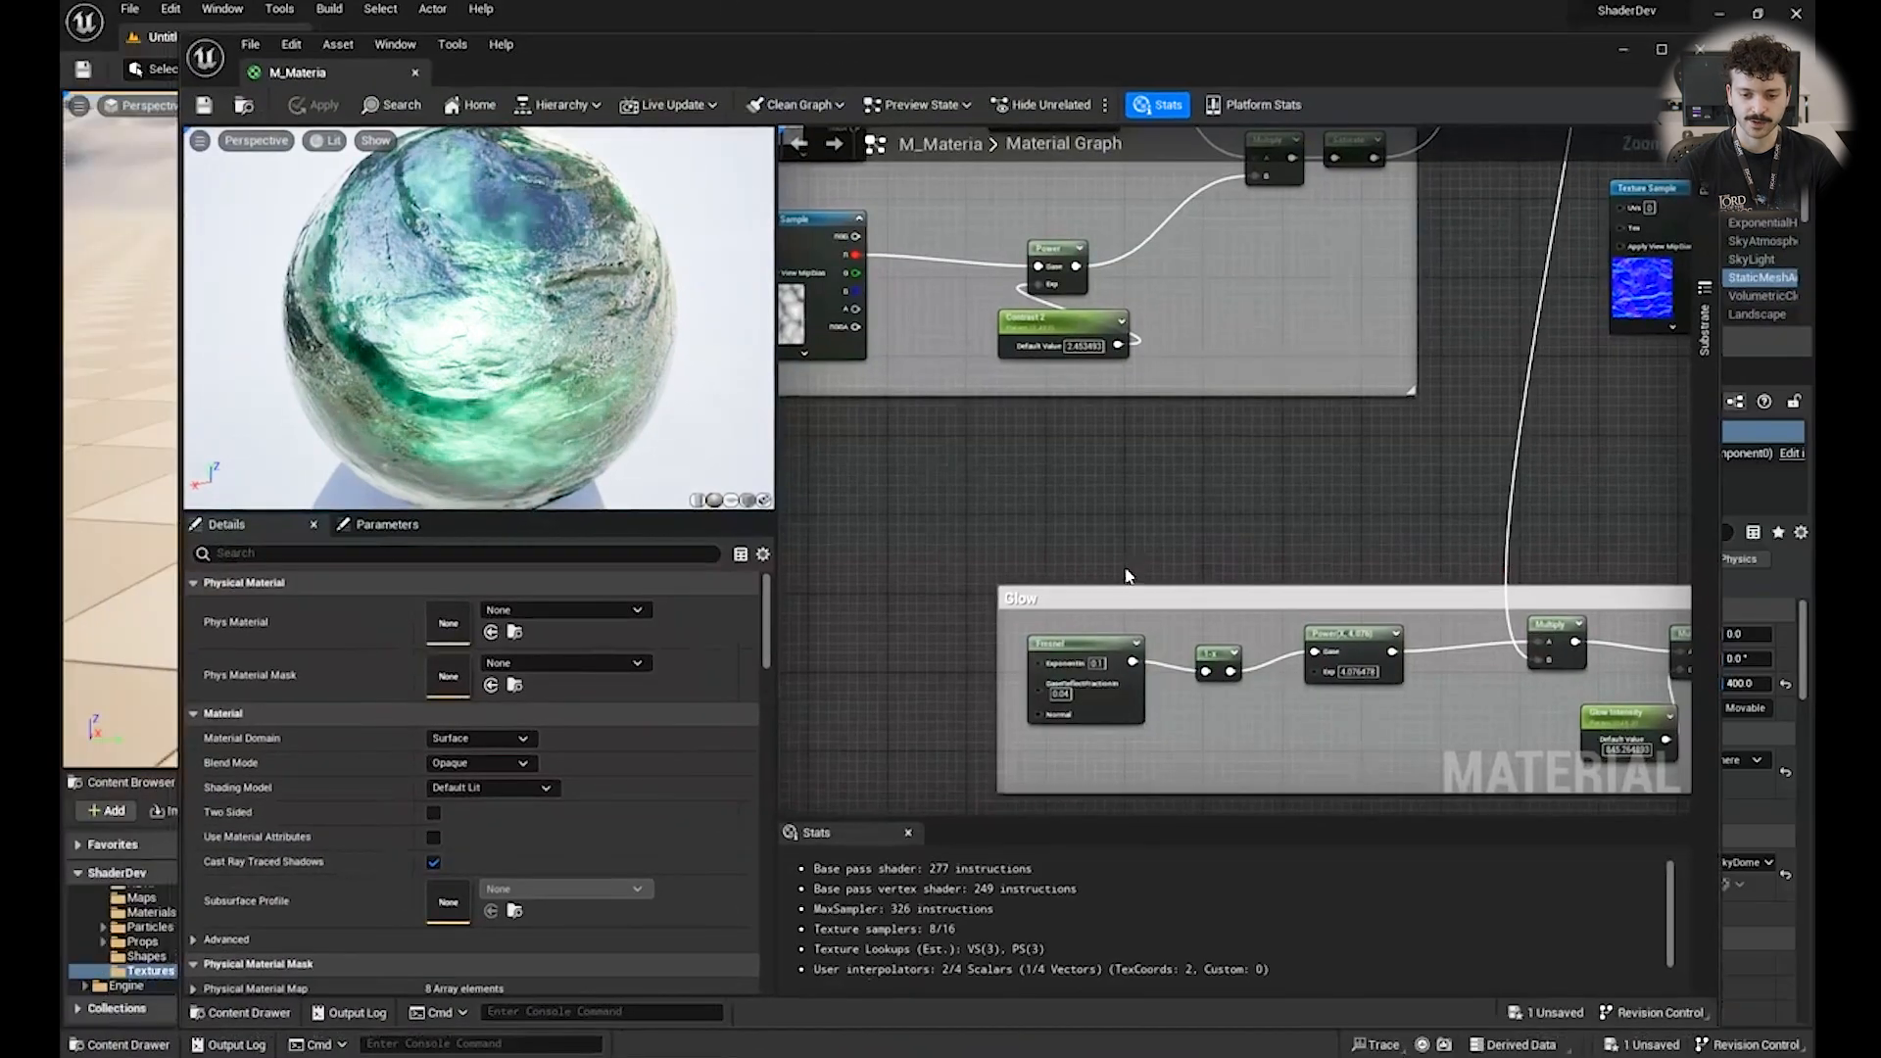
pyautogui.scroll(-3, 1154, 541)
pyautogui.moveTo(1155, 541); pyautogui.dragTo(1158, 596, button='right')
pyautogui.scroll(3, 1155, 596)
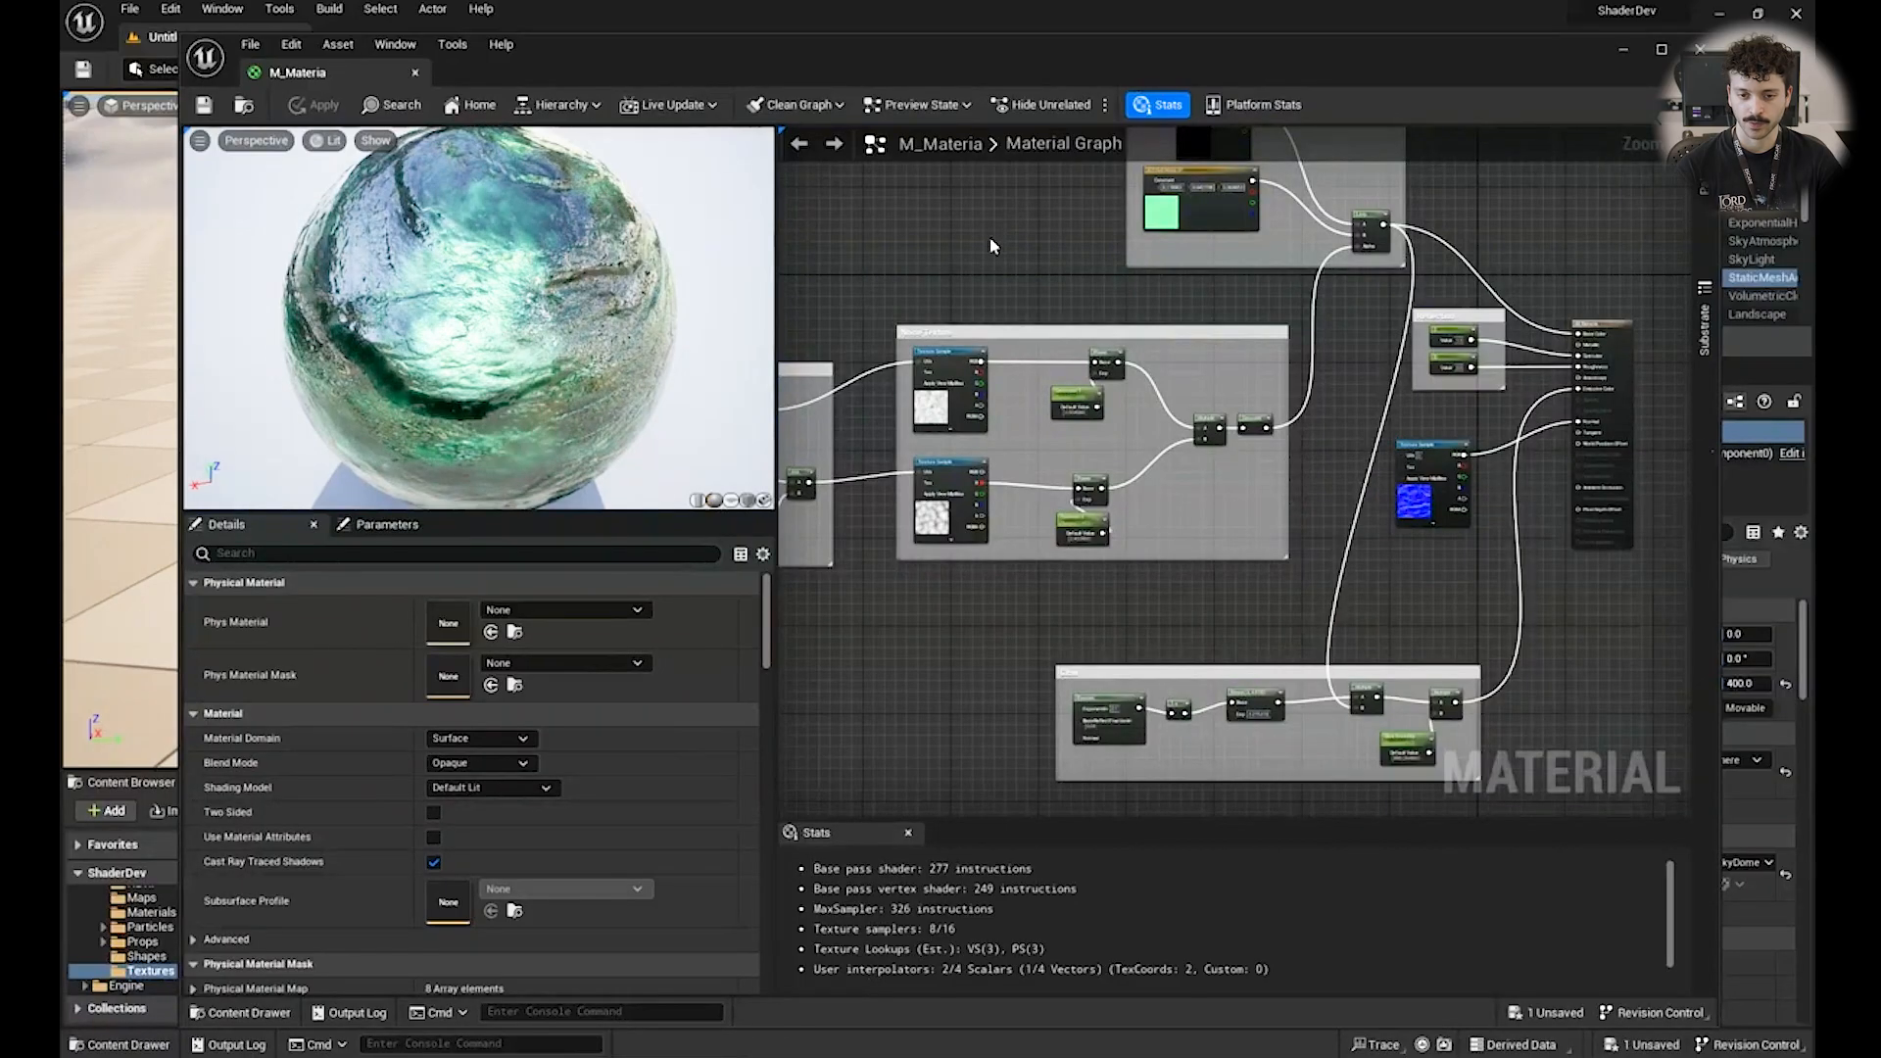
pyautogui.moveTo(996, 239); pyautogui.dragTo(1037, 294, button='right')
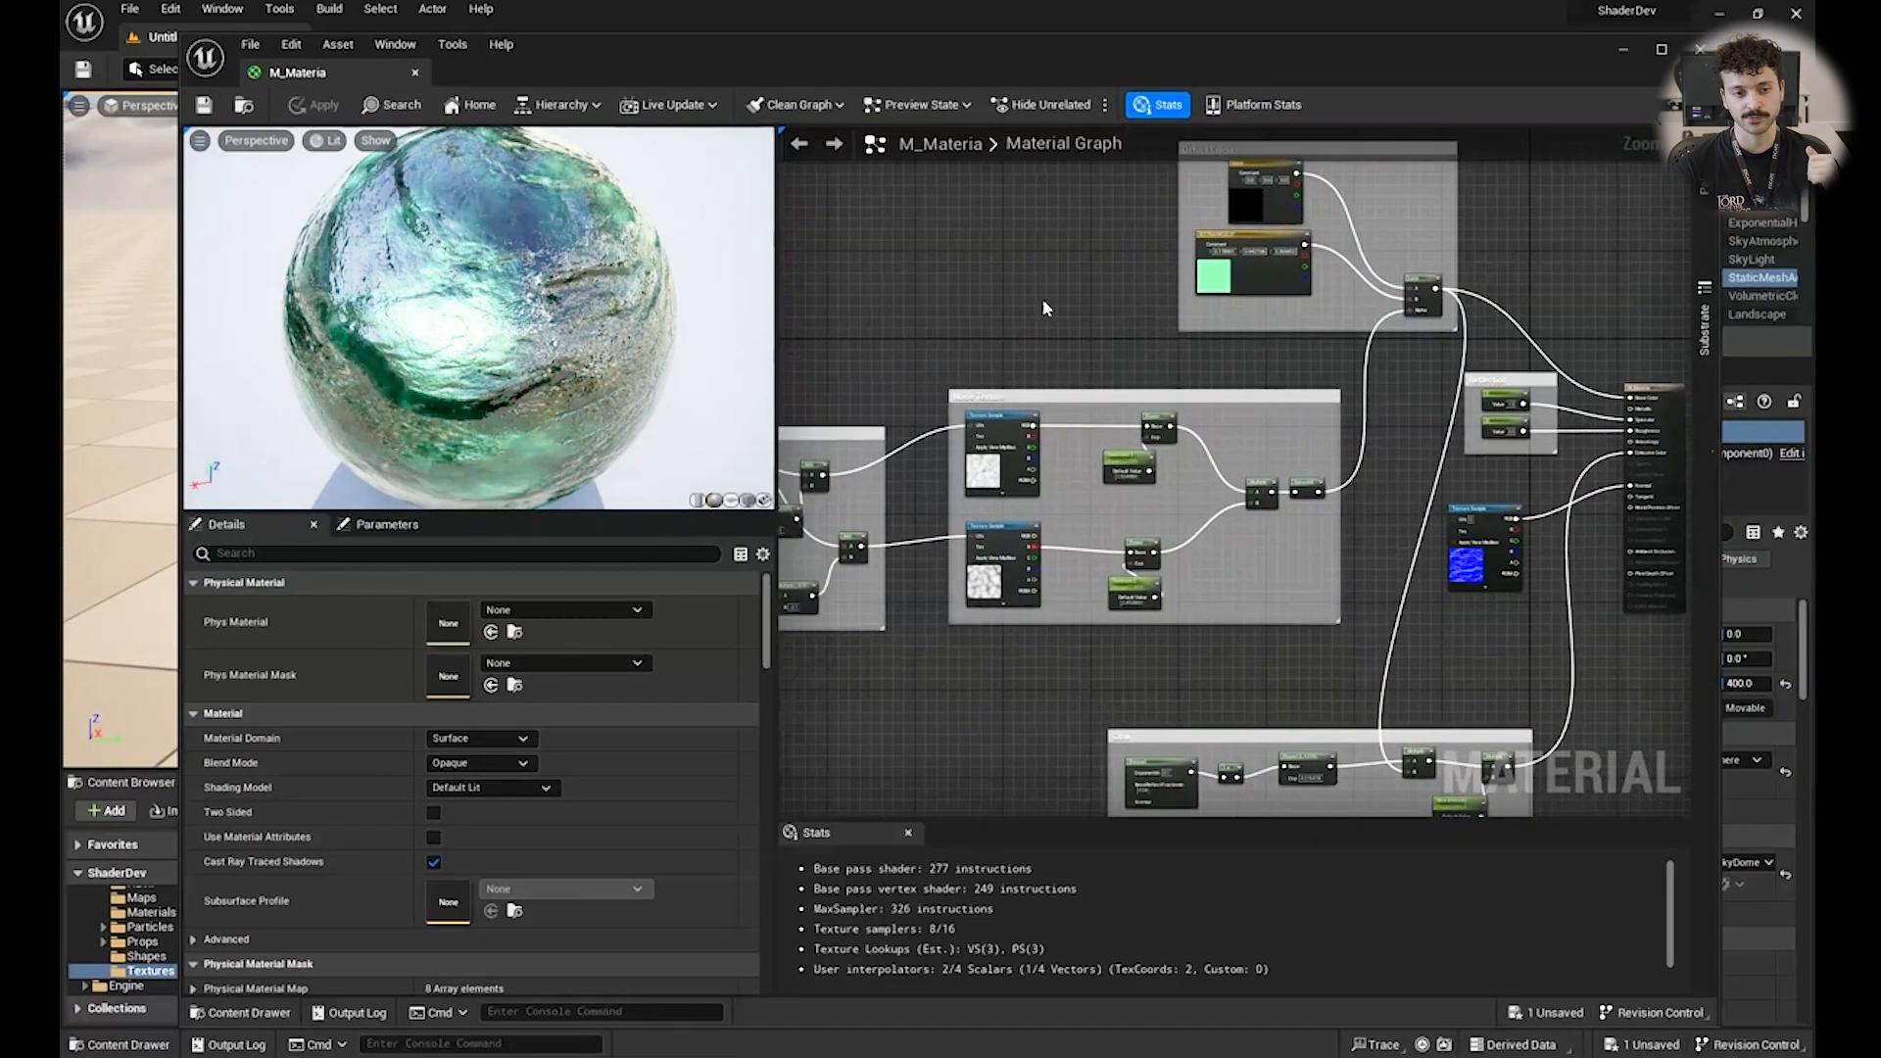
pyautogui.moveTo(603, 39); pyautogui.dragTo(543, 43)
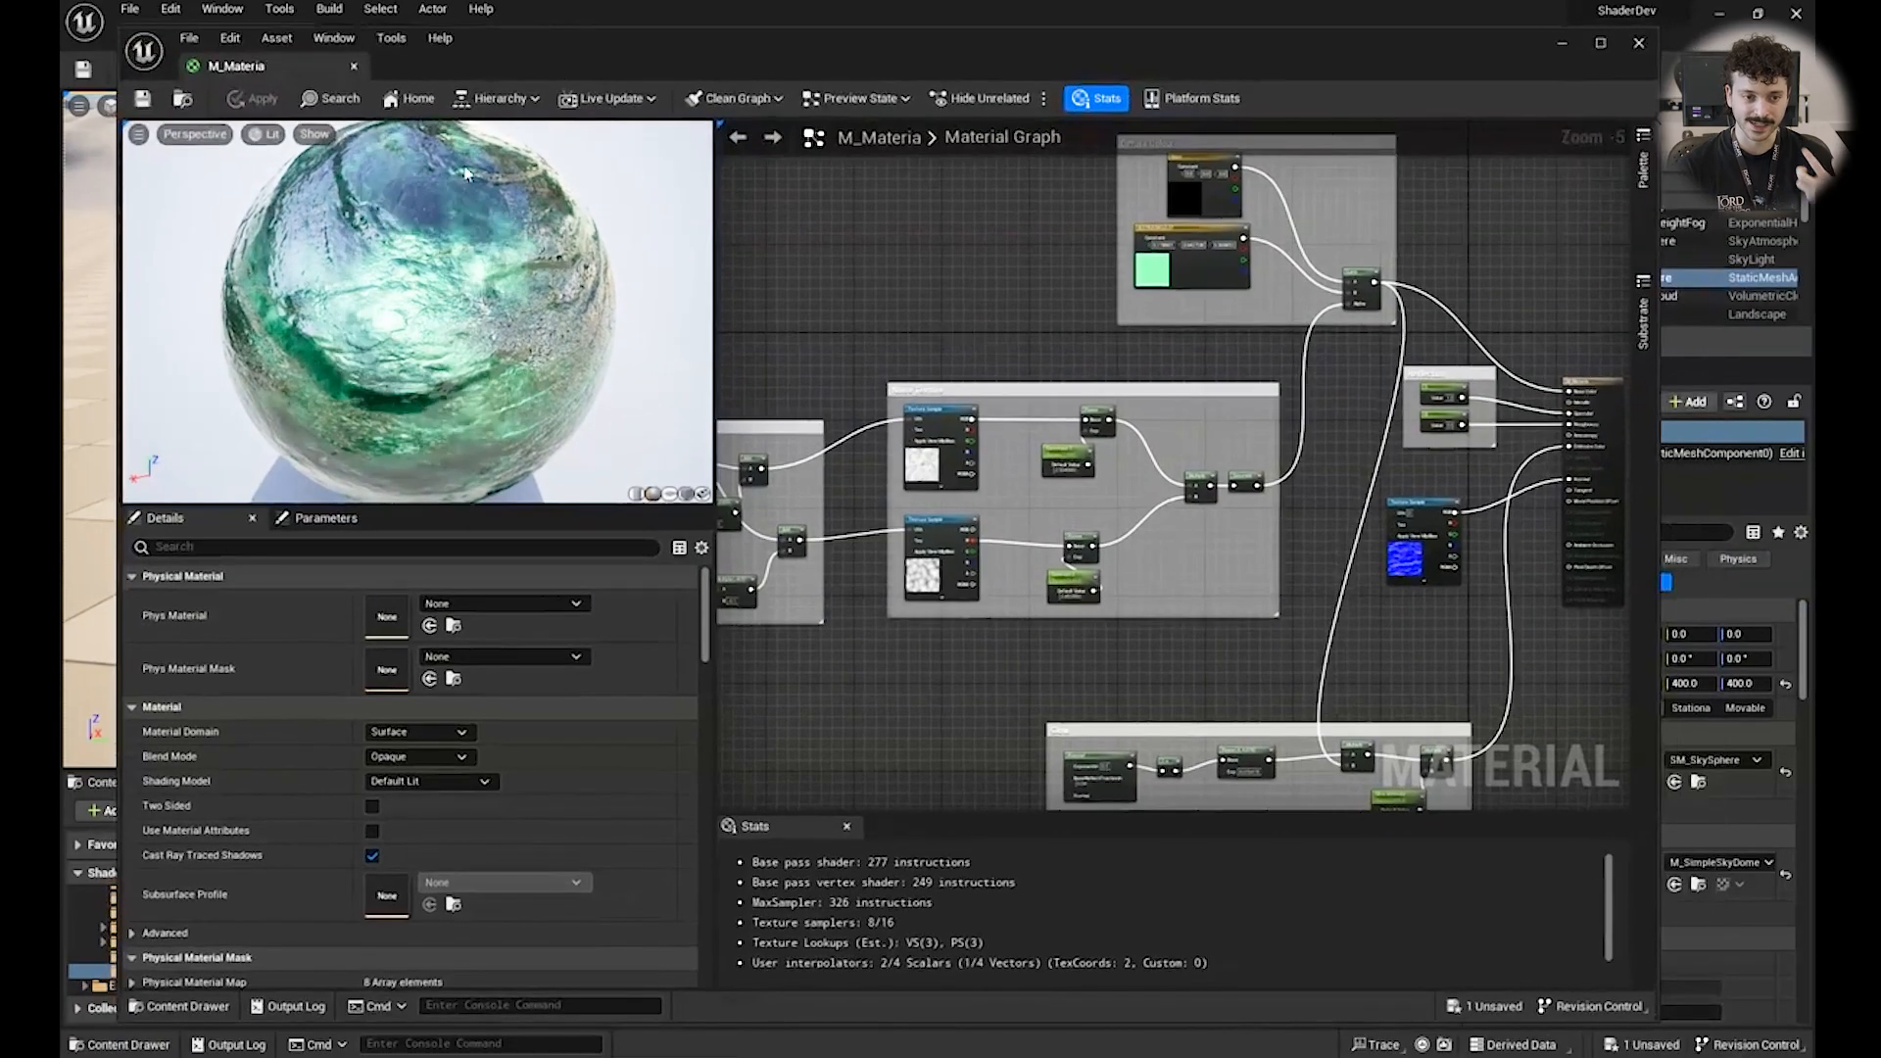
# Open the material's generated HLSL code, skim its beginning, and move the code window clear of the graph.
pyautogui.click(338, 39)
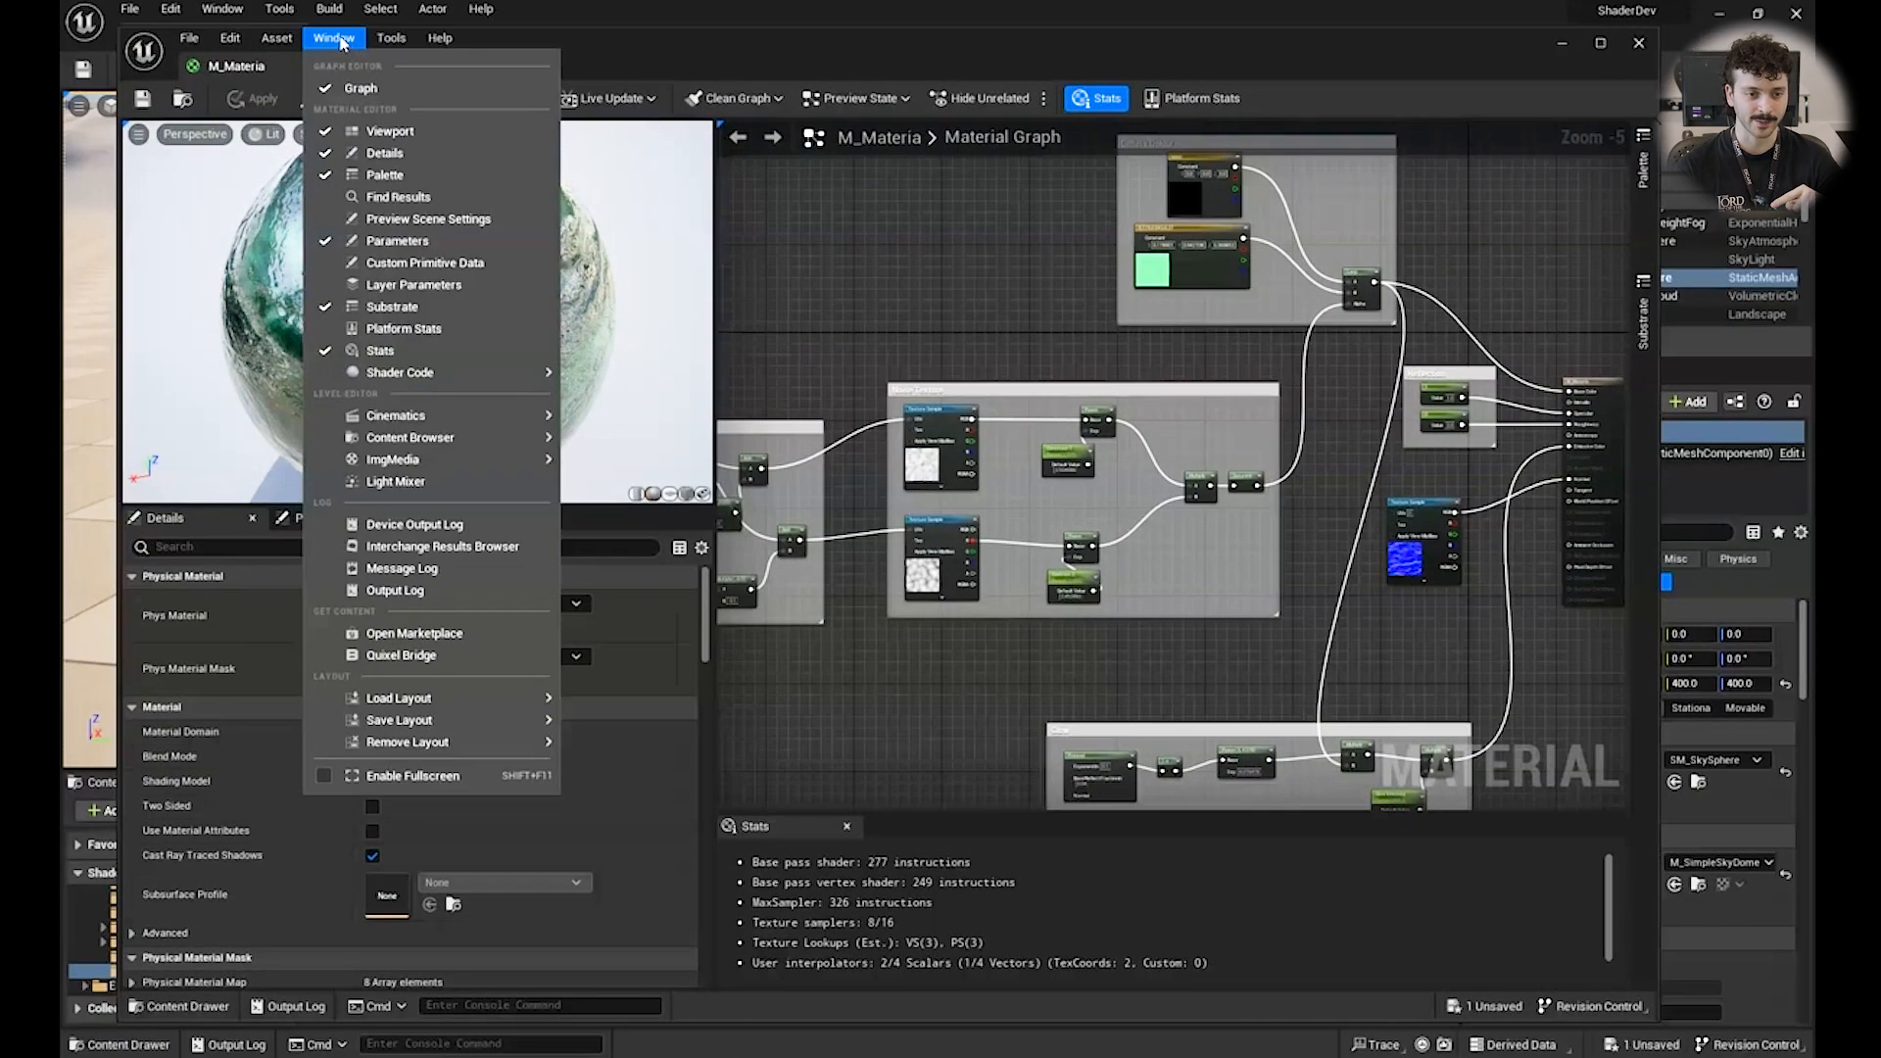
pyautogui.moveTo(413, 385)
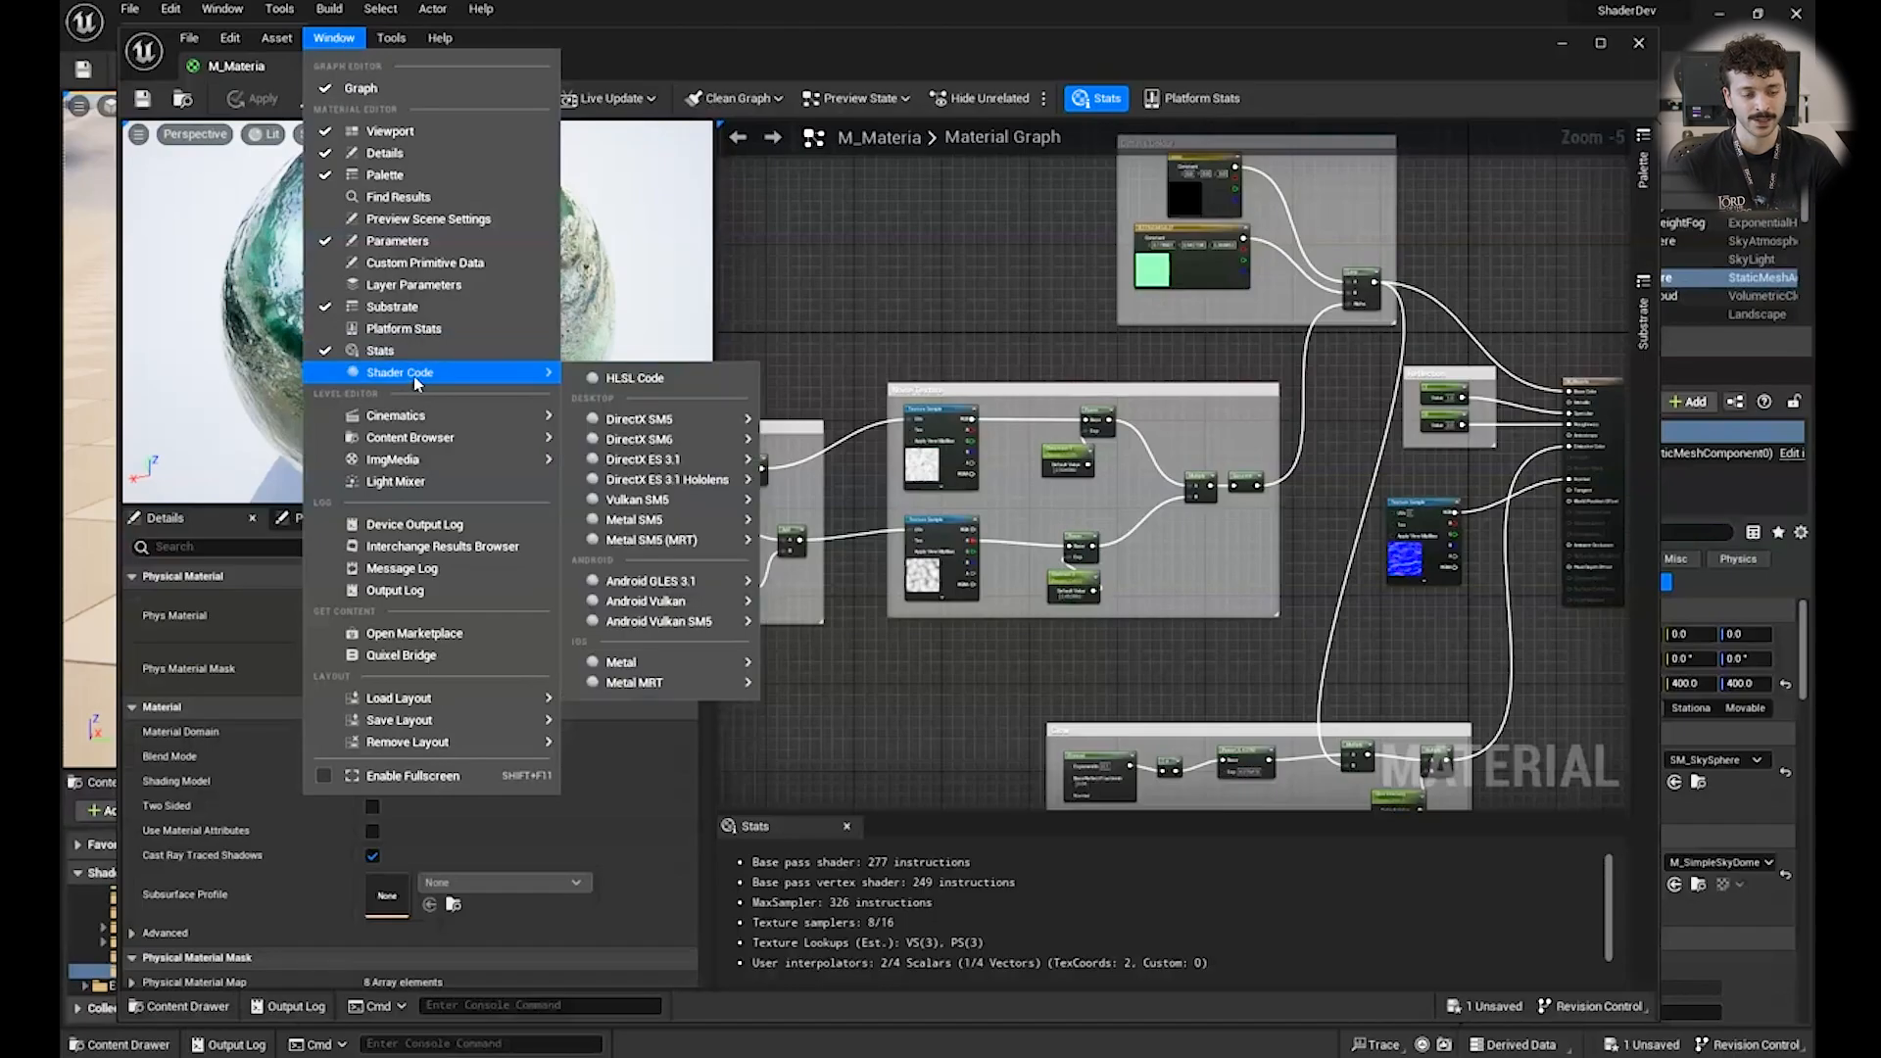
pyautogui.click(676, 380)
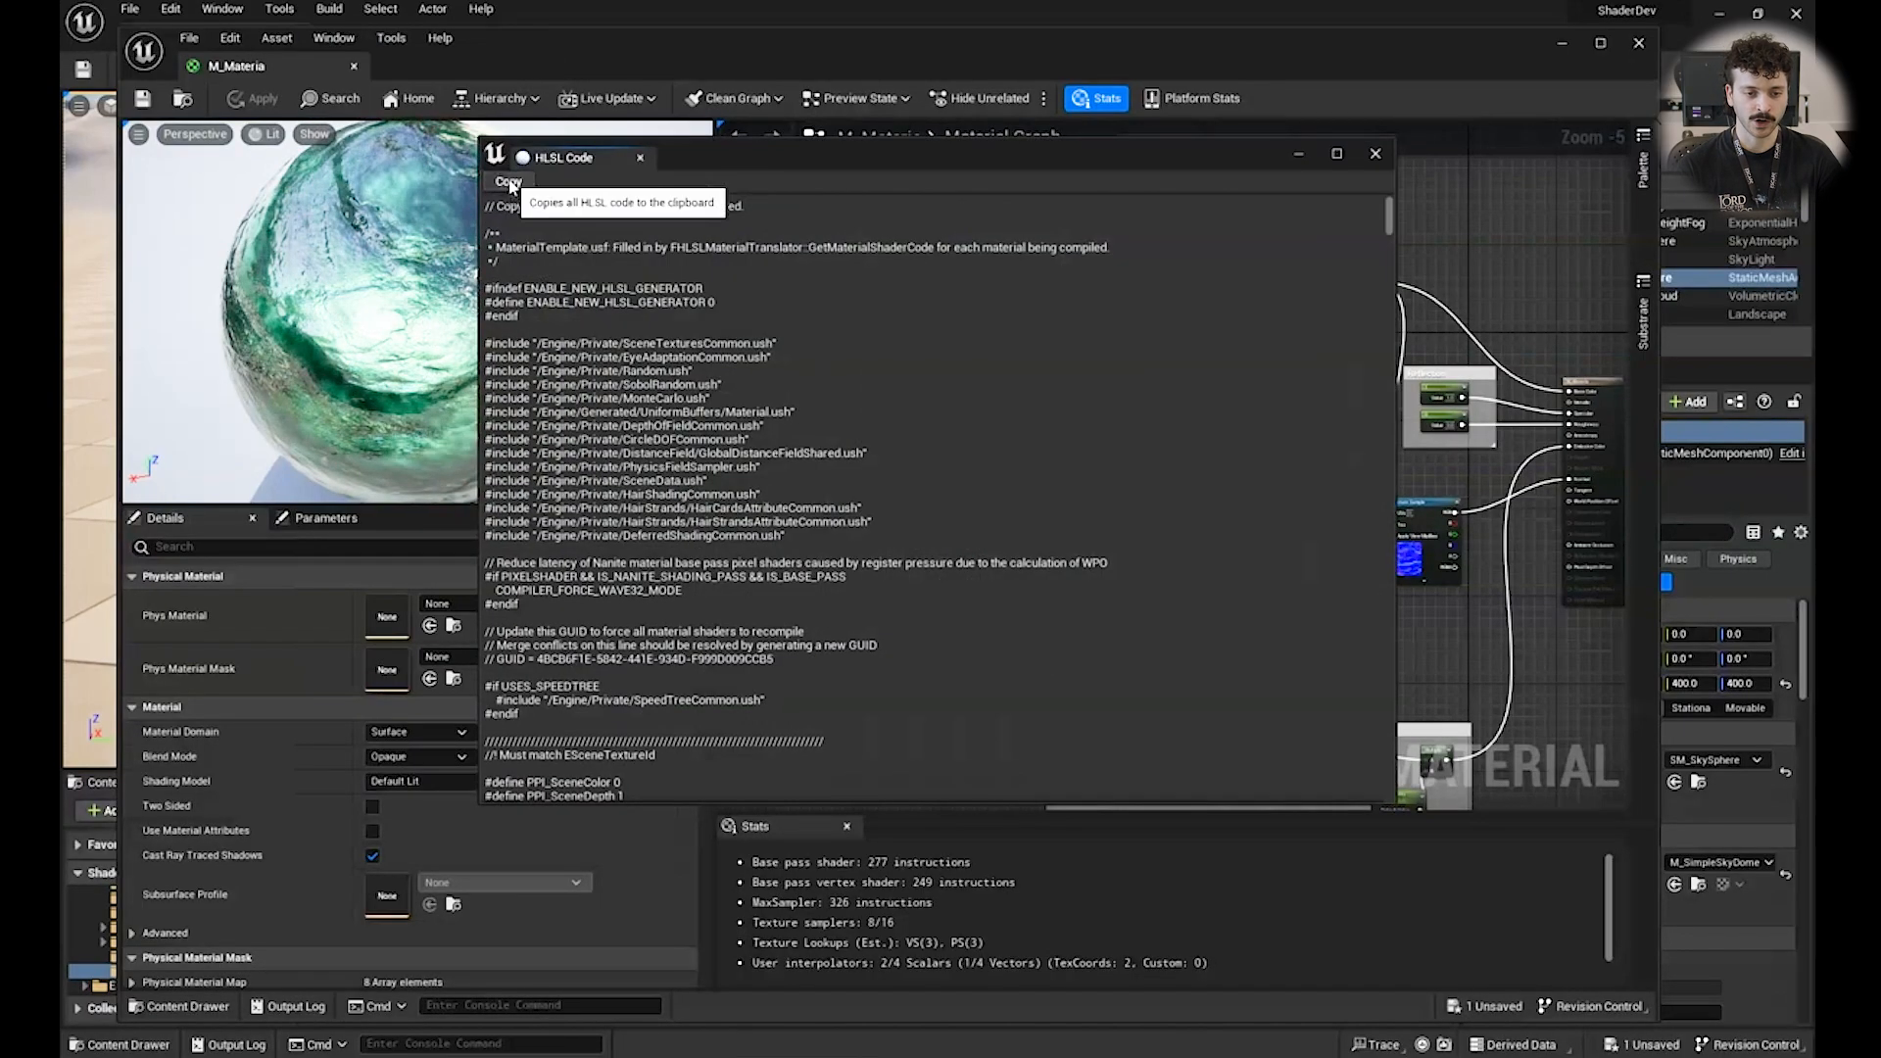
pyautogui.scroll(-5, 1452, 453)
pyautogui.scroll(-3, 1335, 261)
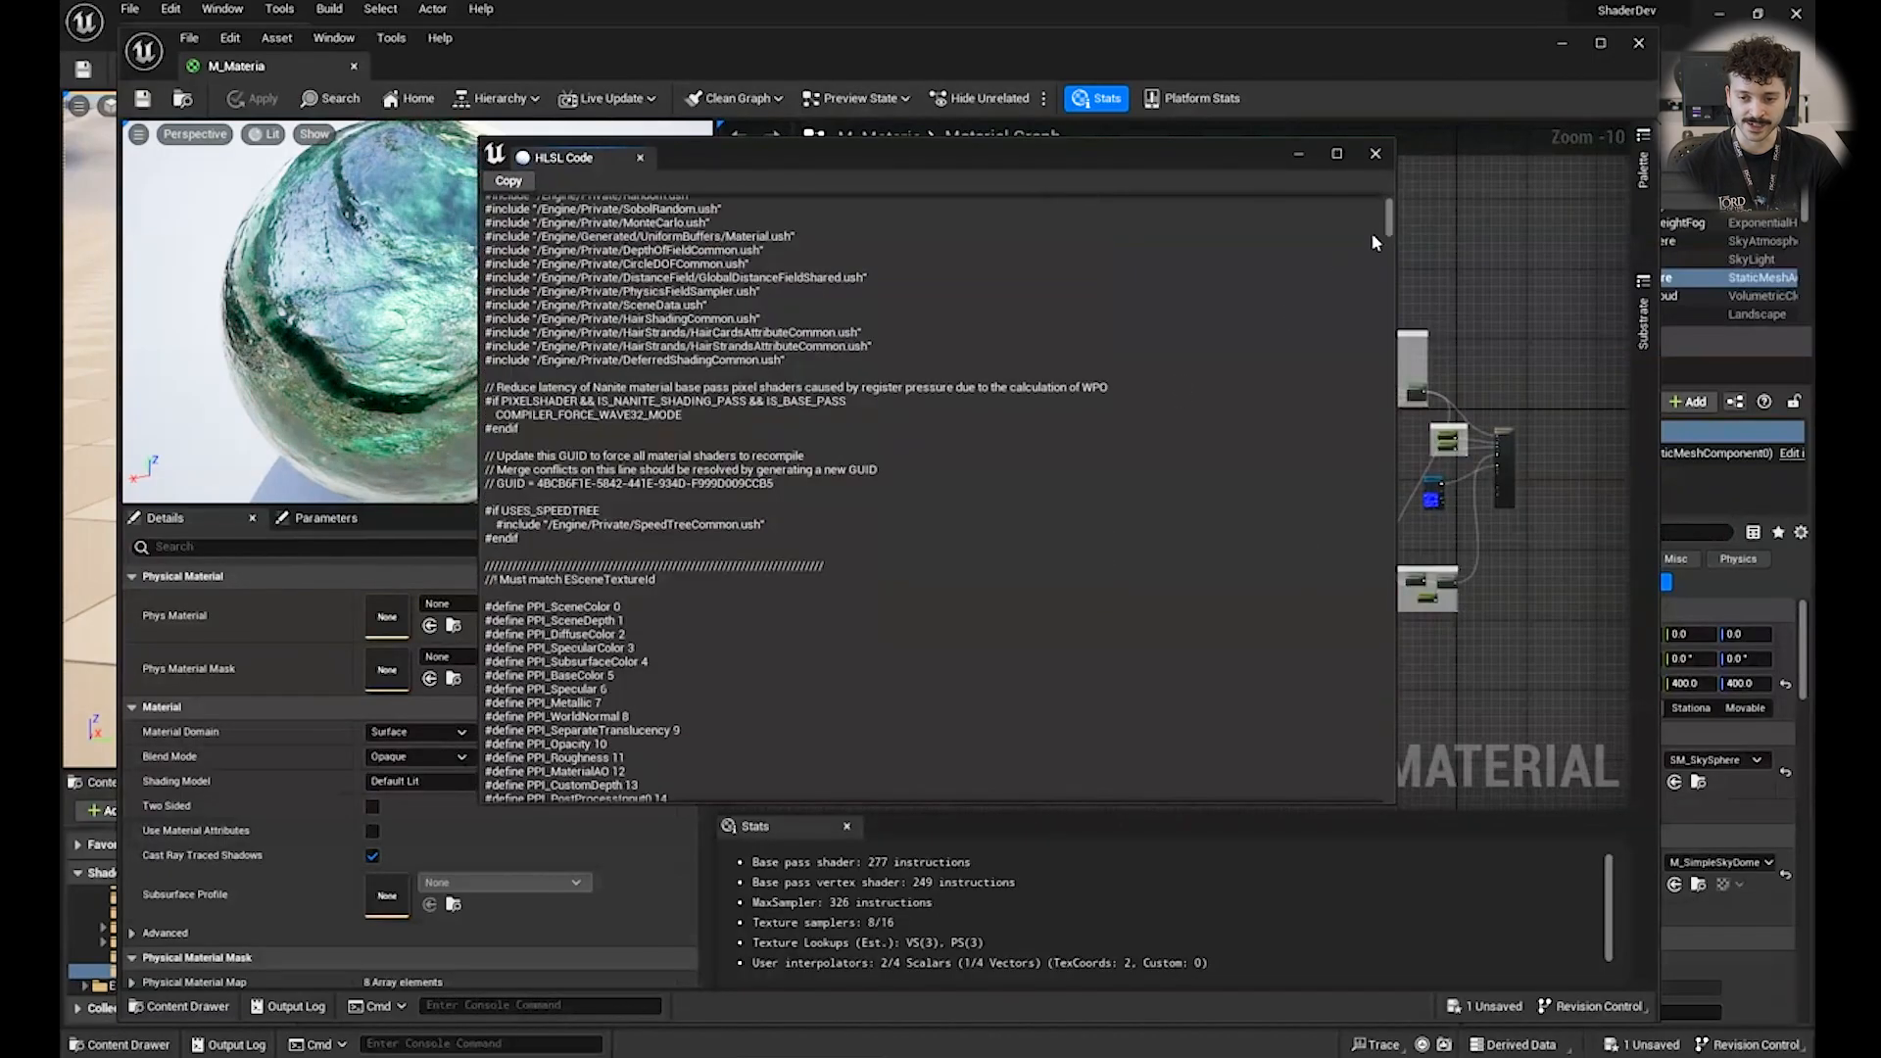
pyautogui.moveTo(1392, 233)
pyautogui.mouseDown()
pyautogui.moveTo(1390, 392)
pyautogui.moveTo(1357, 521)
pyautogui.moveTo(1421, 218)
pyautogui.mouseUp()
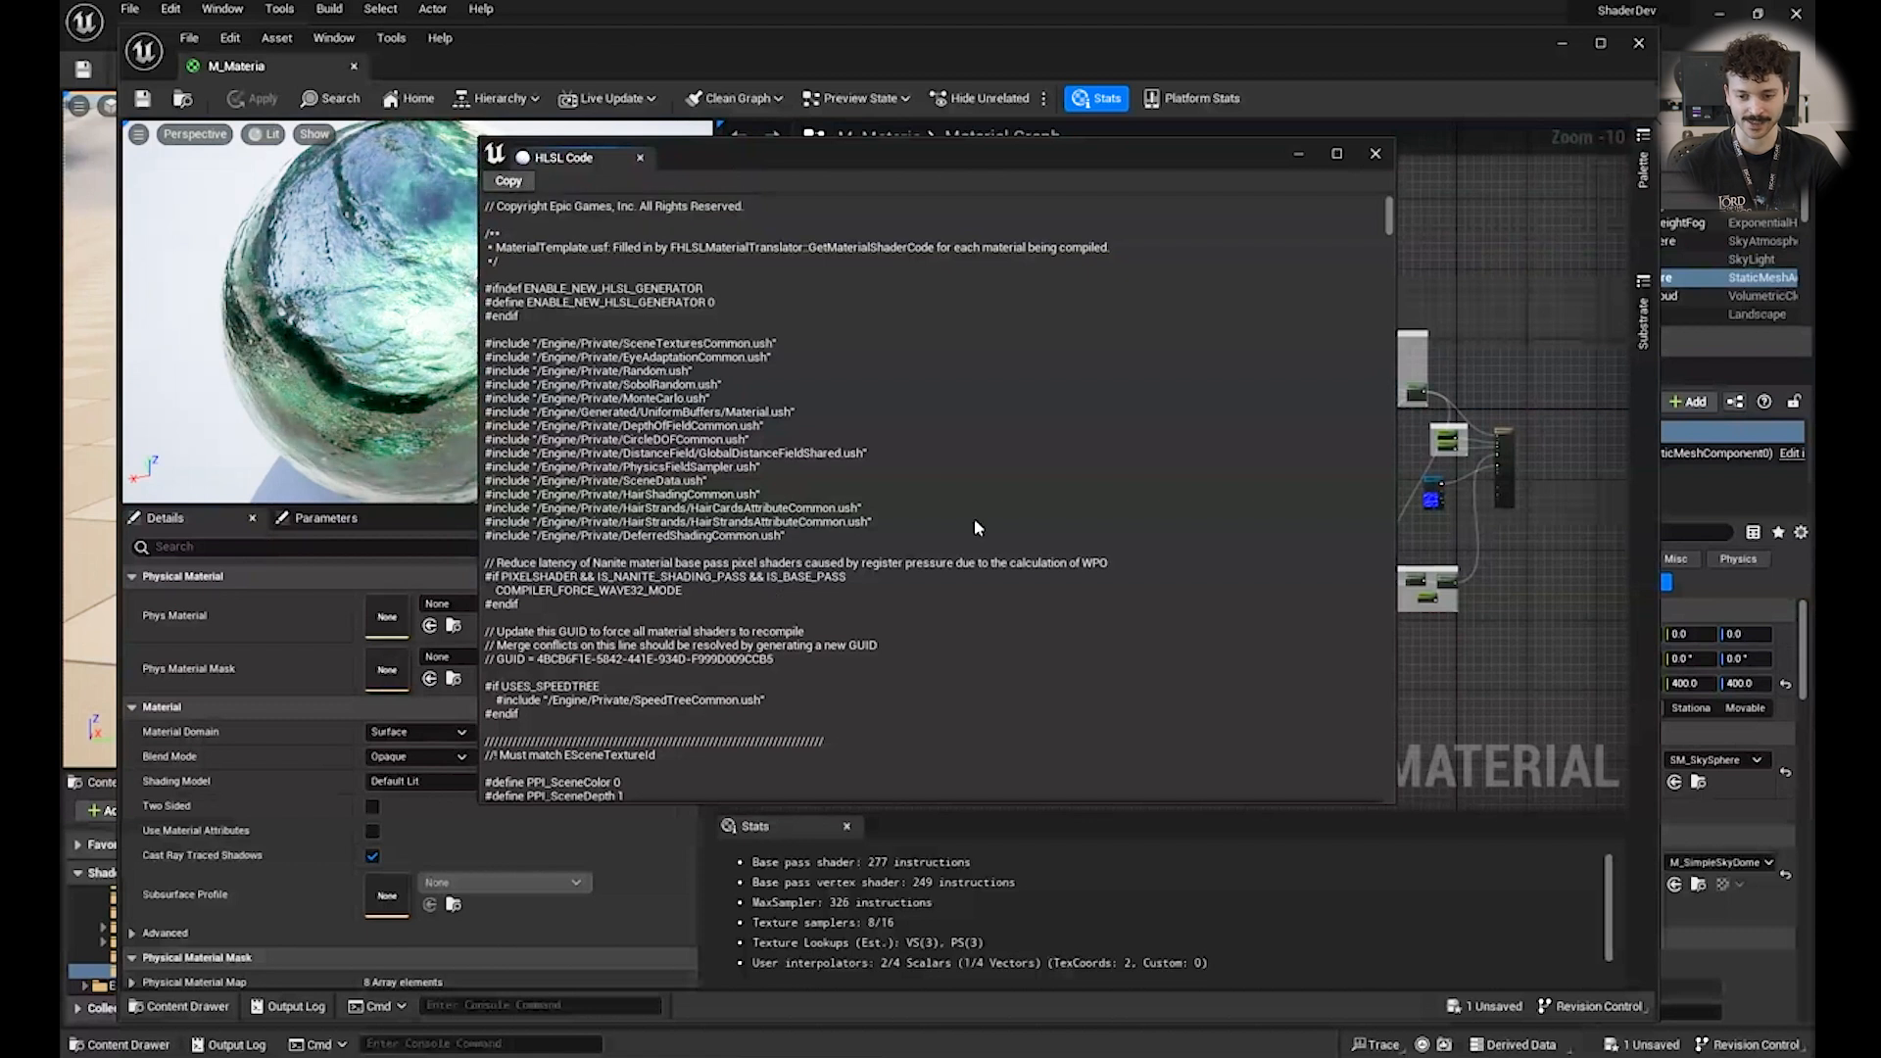
pyautogui.moveTo(1091, 153); pyautogui.dragTo(864, 180)
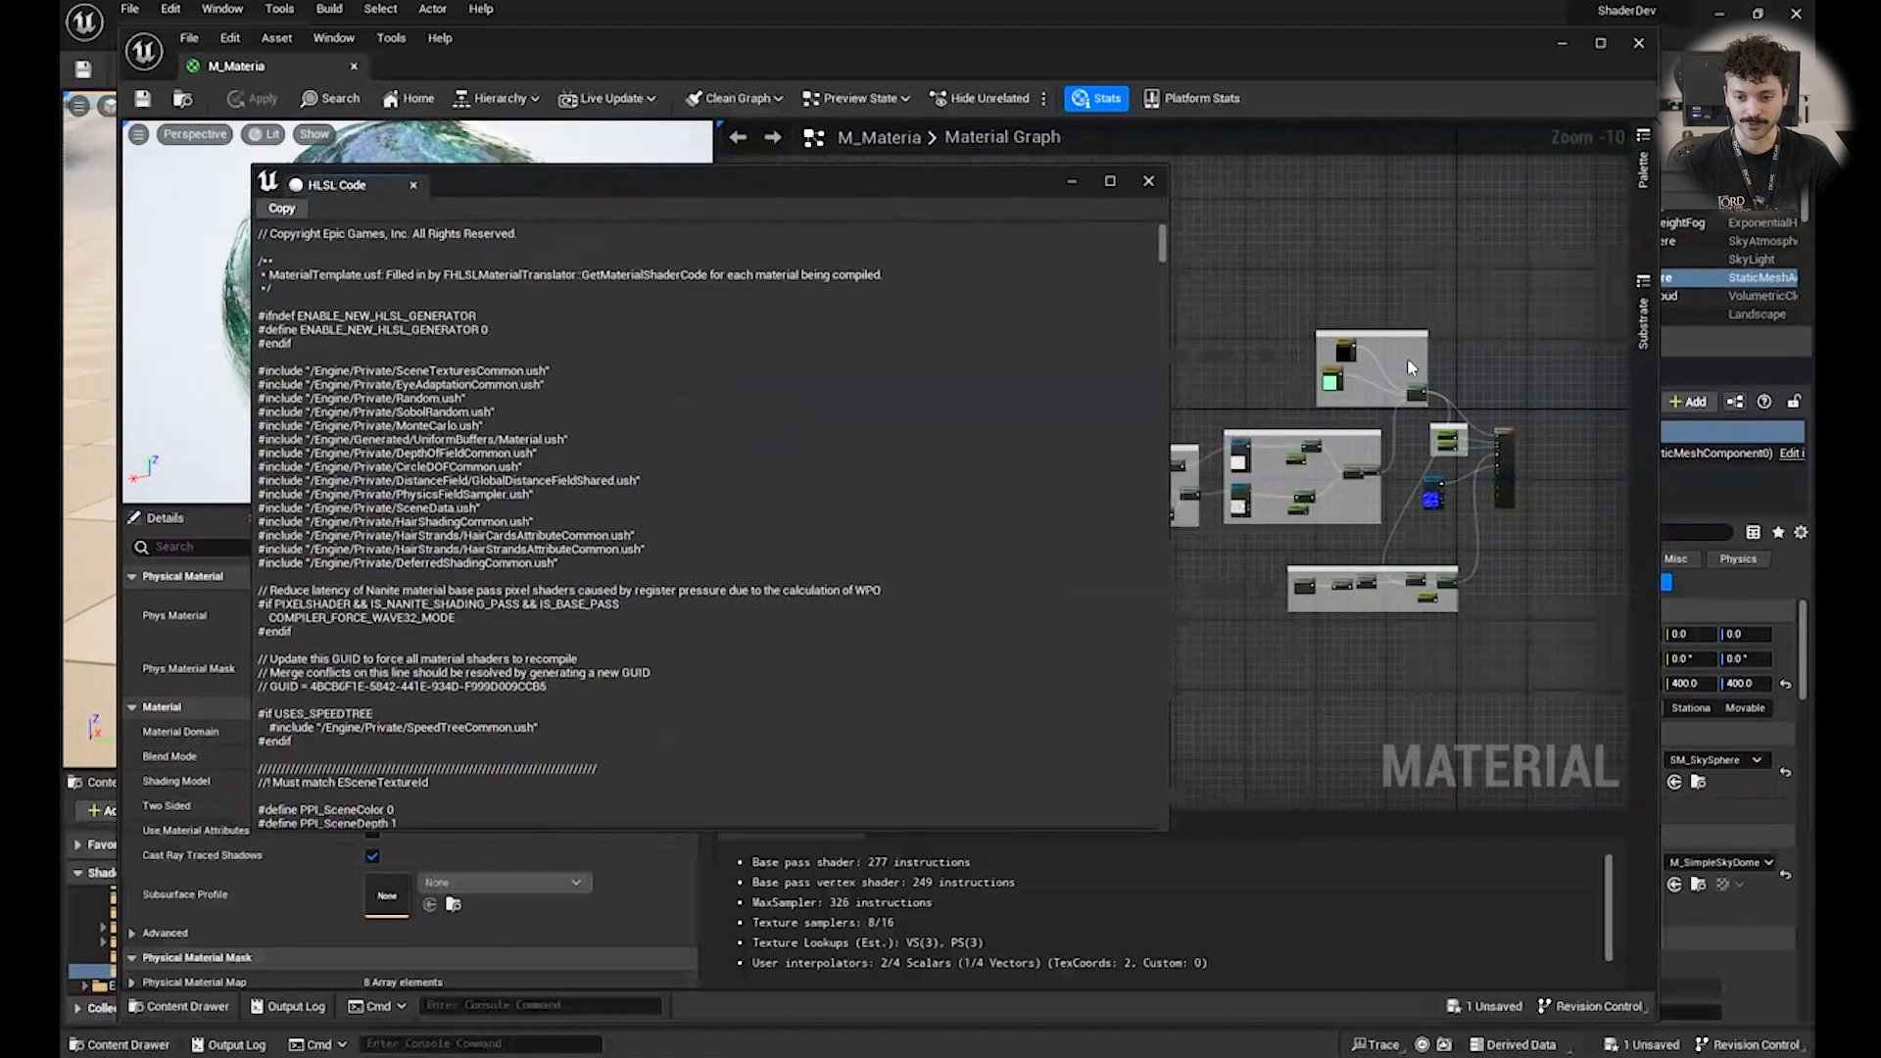
# Switch to Notepad to examine the PixelMaterialInputs assignments in the shader code, and minimize the HLSL Code window back in Unreal Engine.
pyautogui.moveTo(957, 1057)
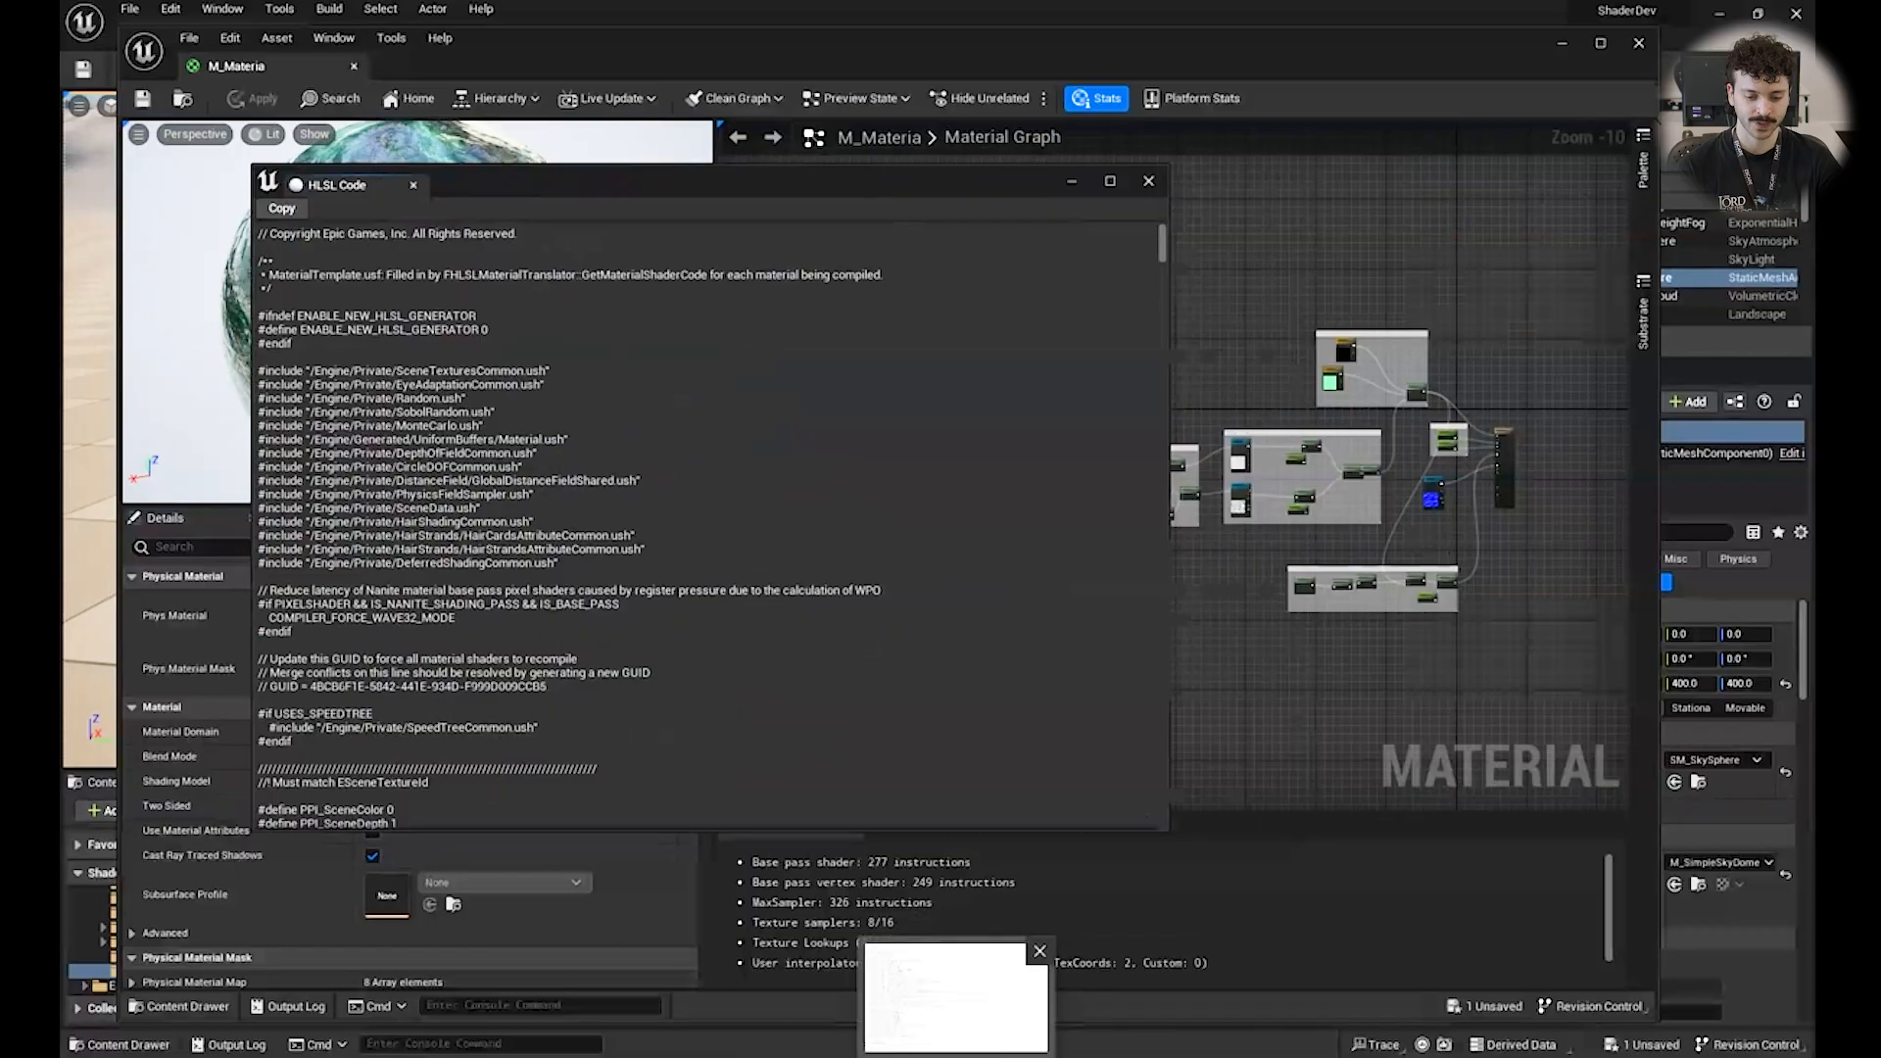
pyautogui.click(952, 994)
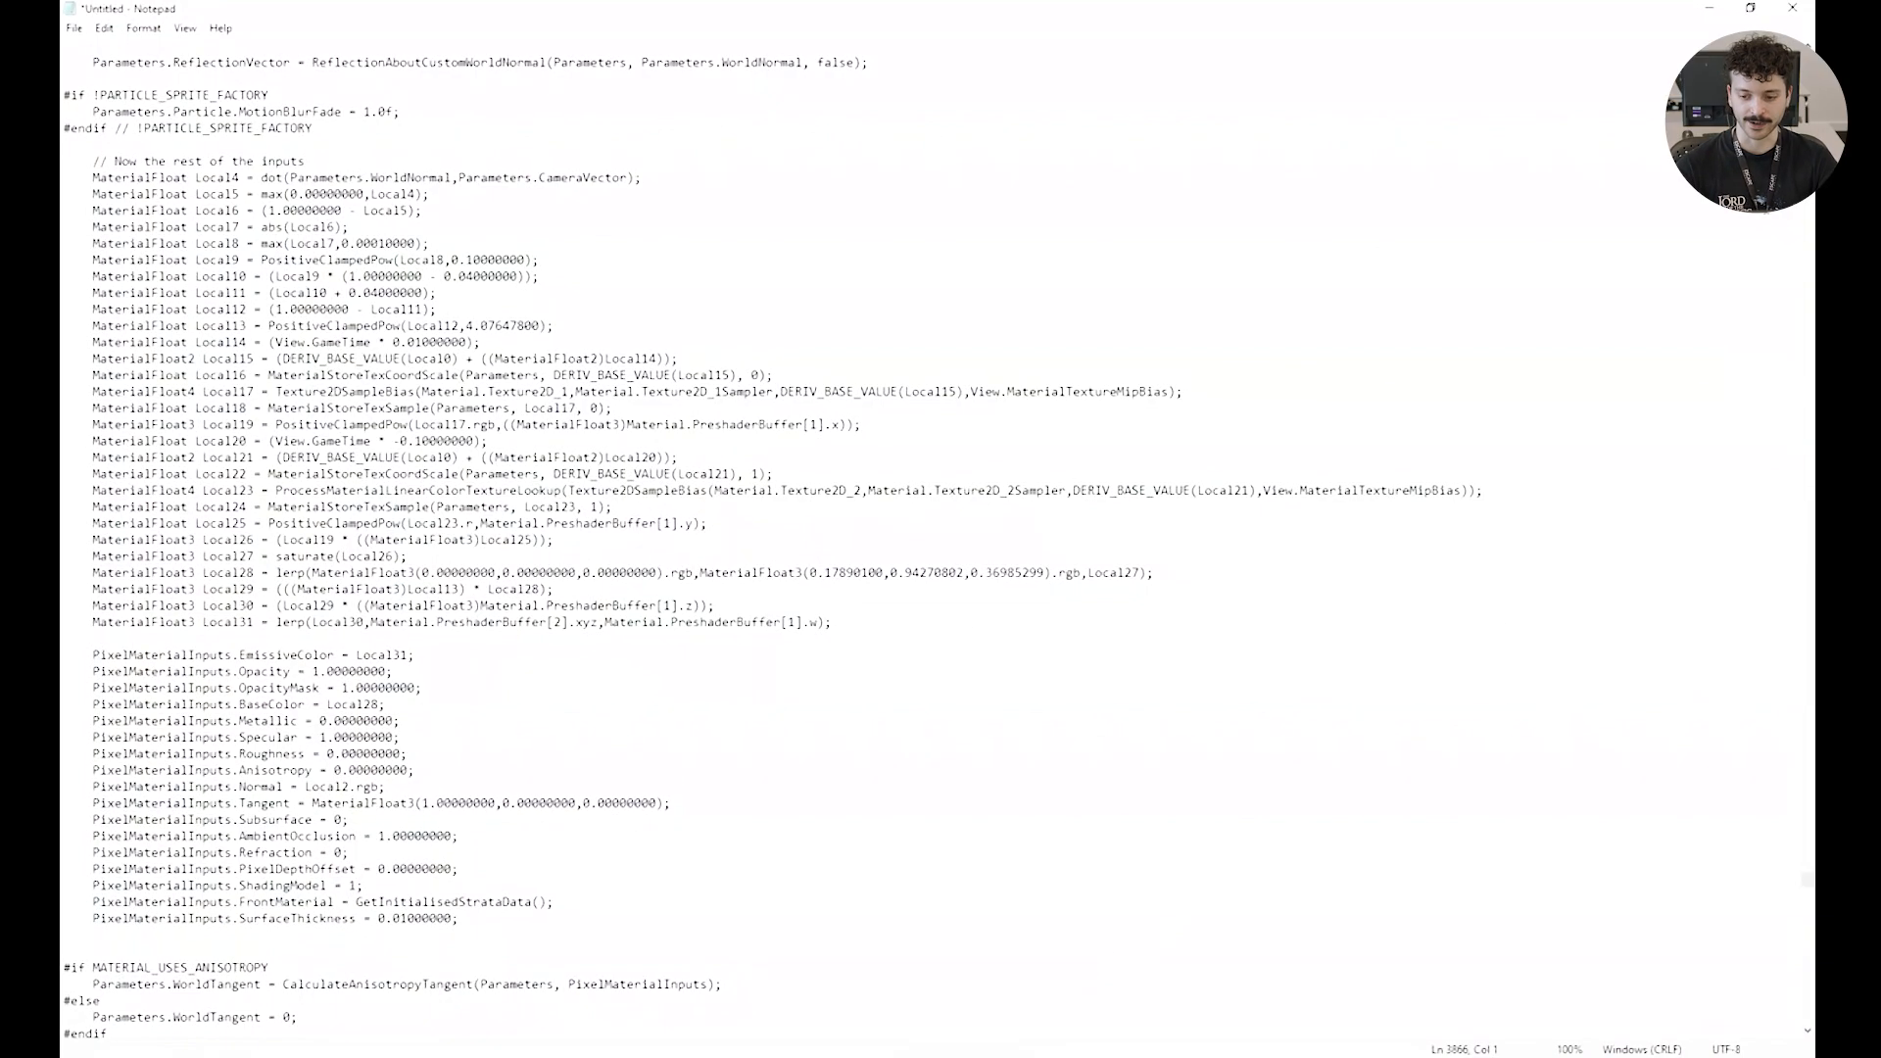
pyautogui.scroll(-3, 229, 763)
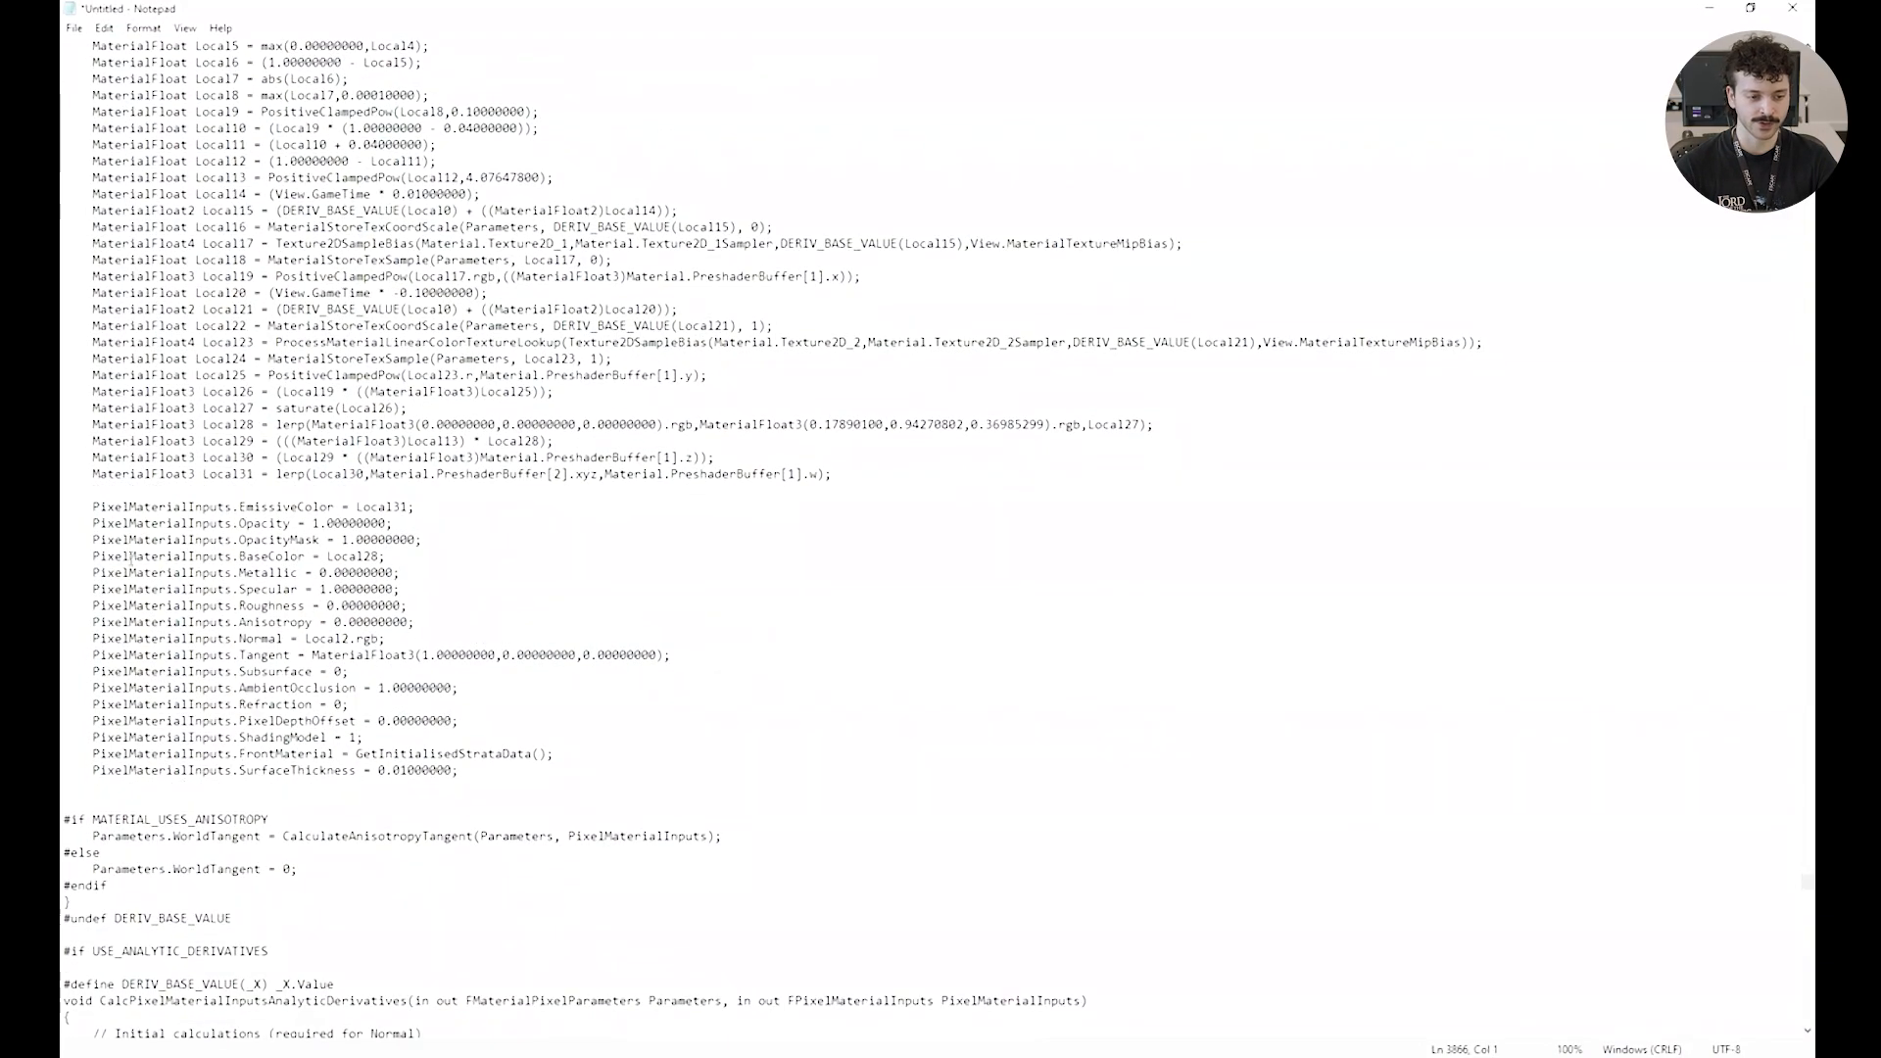
pyautogui.doubleClick(128, 506)
pyautogui.click(127, 507)
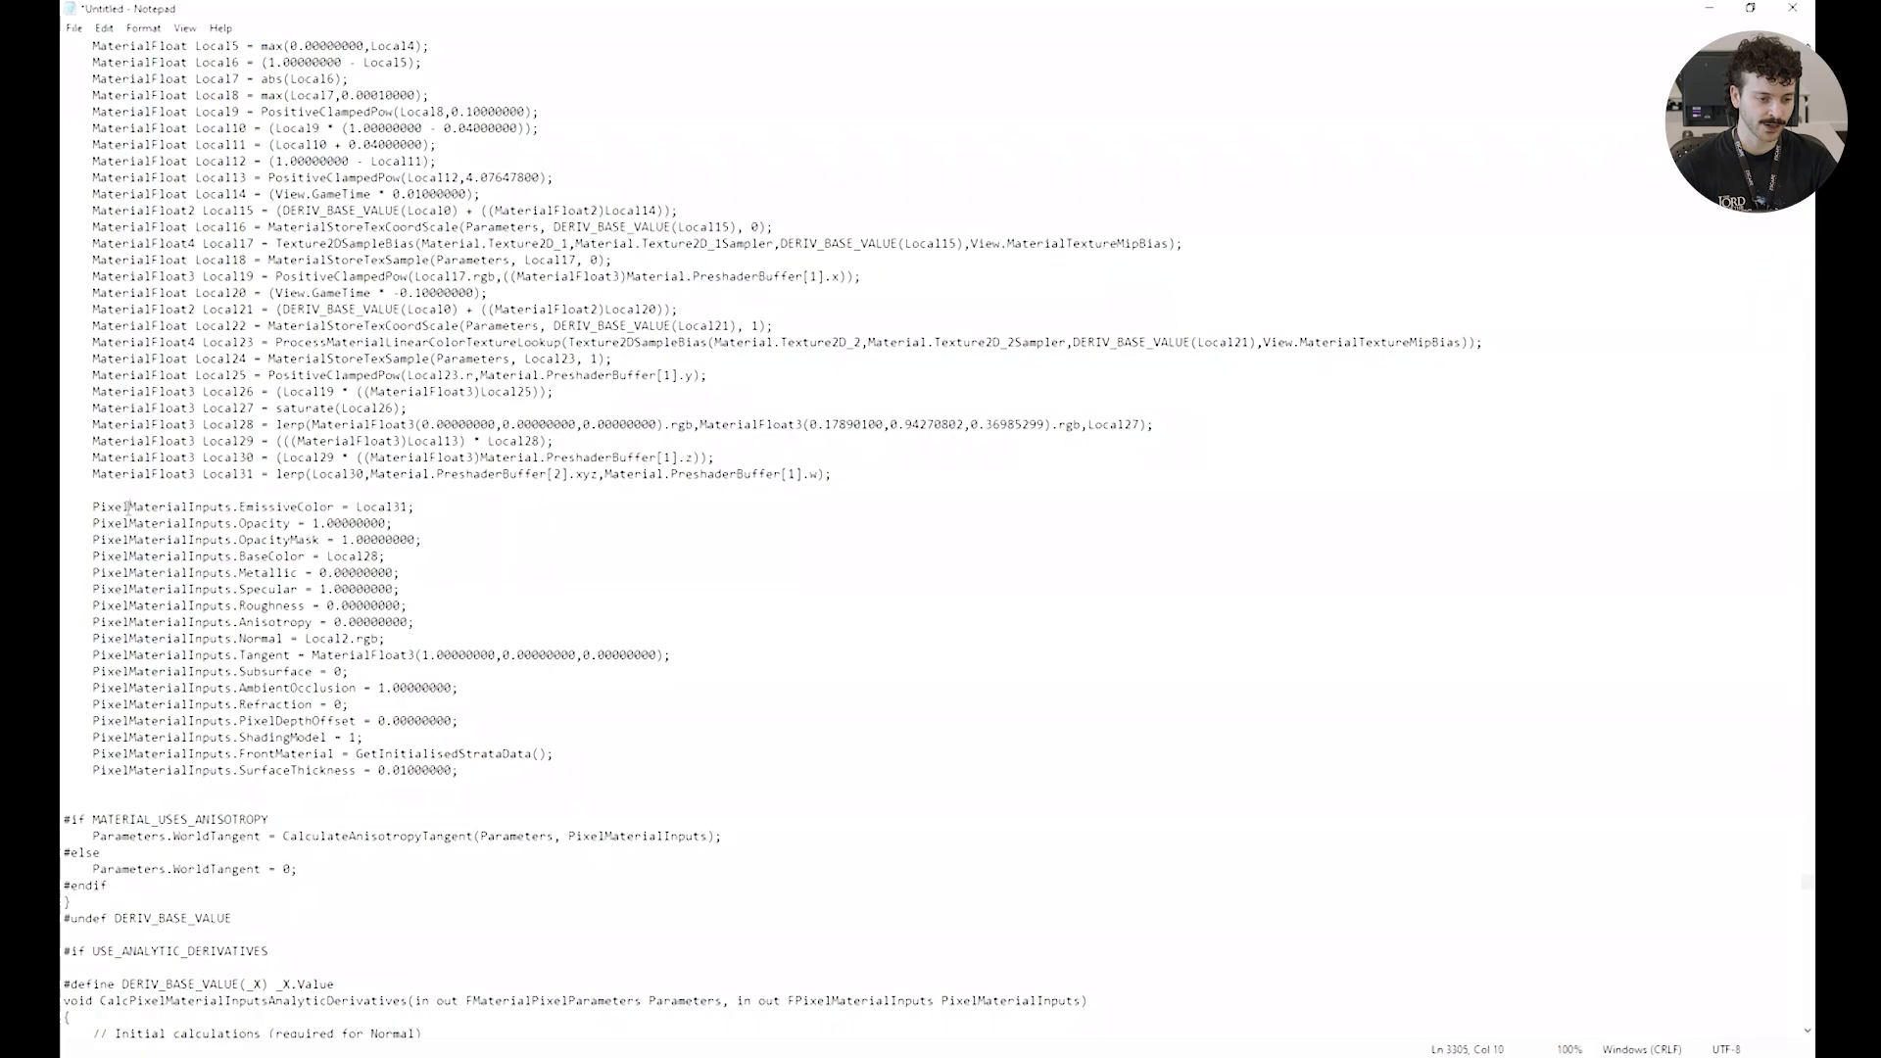
pyautogui.moveTo(148, 503); pyautogui.dragTo(240, 506)
pyautogui.doubleClick(261, 508)
pyautogui.click(262, 508)
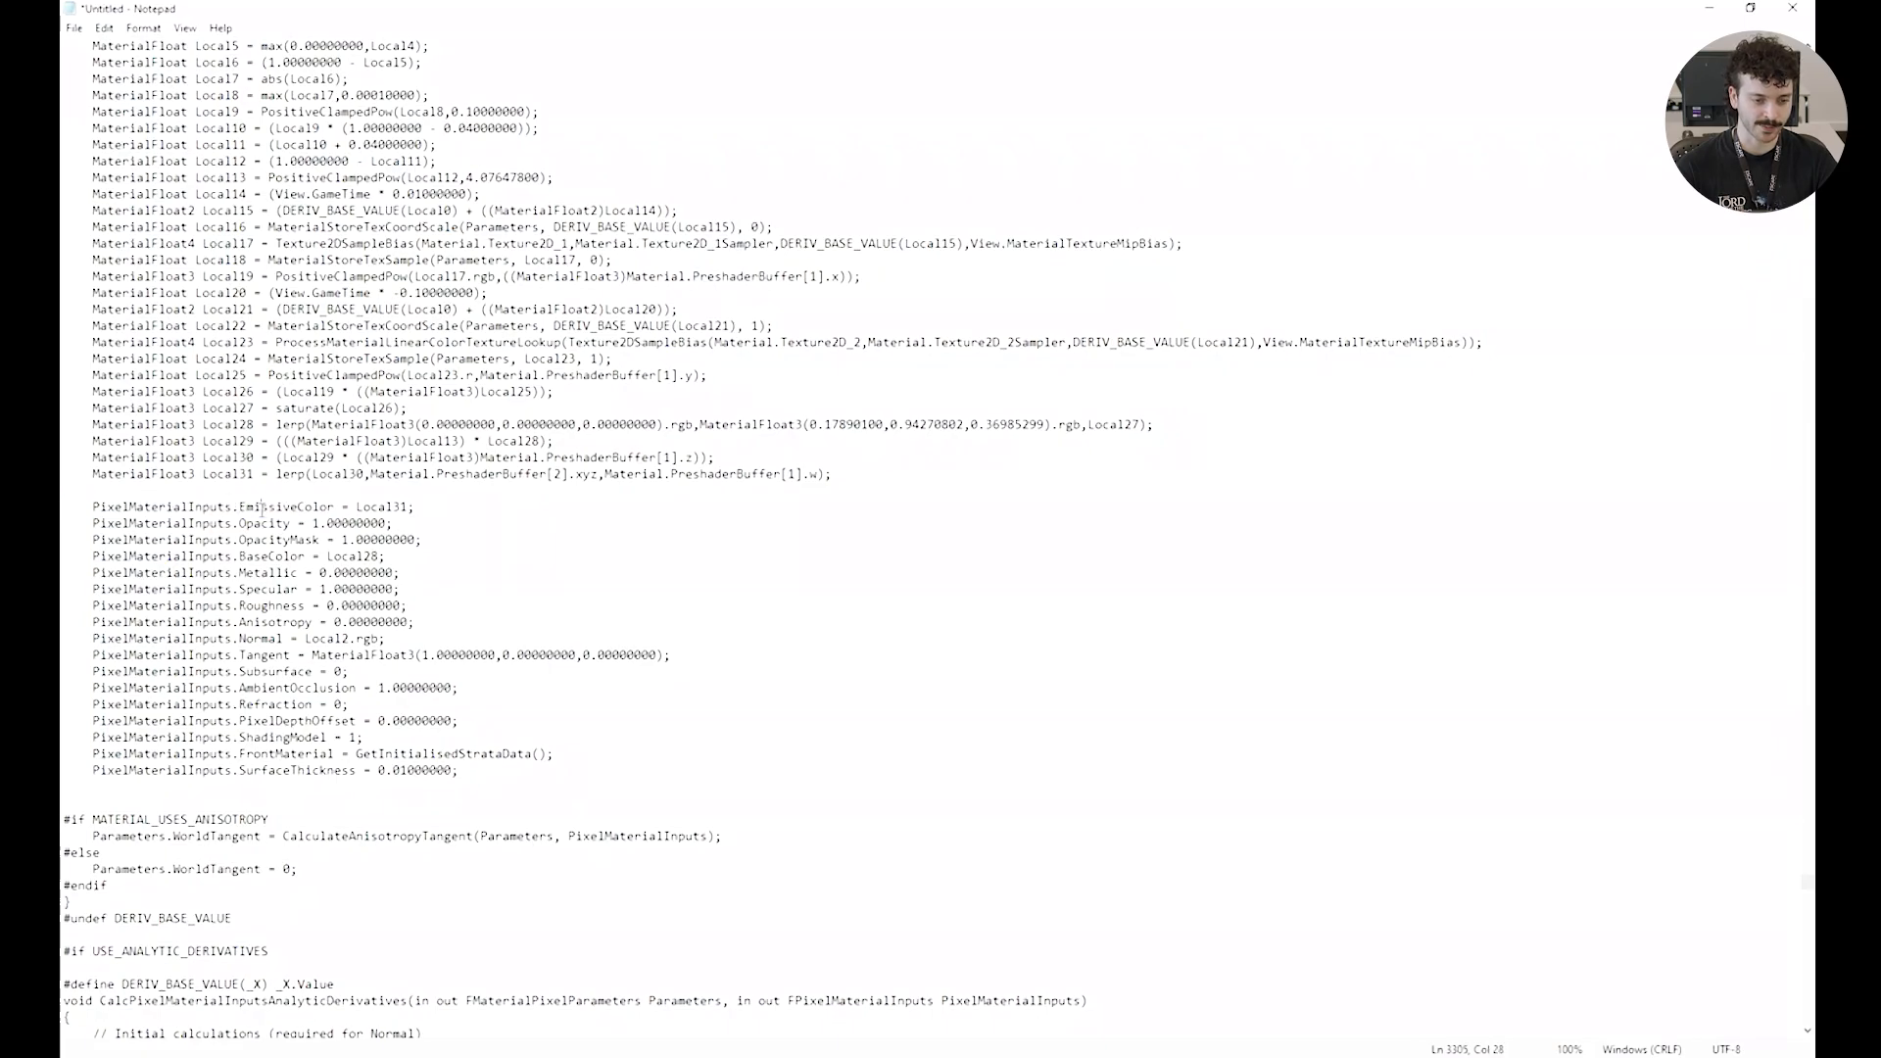
pyautogui.moveTo(240, 540); pyautogui.dragTo(311, 556)
pyautogui.moveTo(549, 772); pyautogui.dragTo(99, 506)
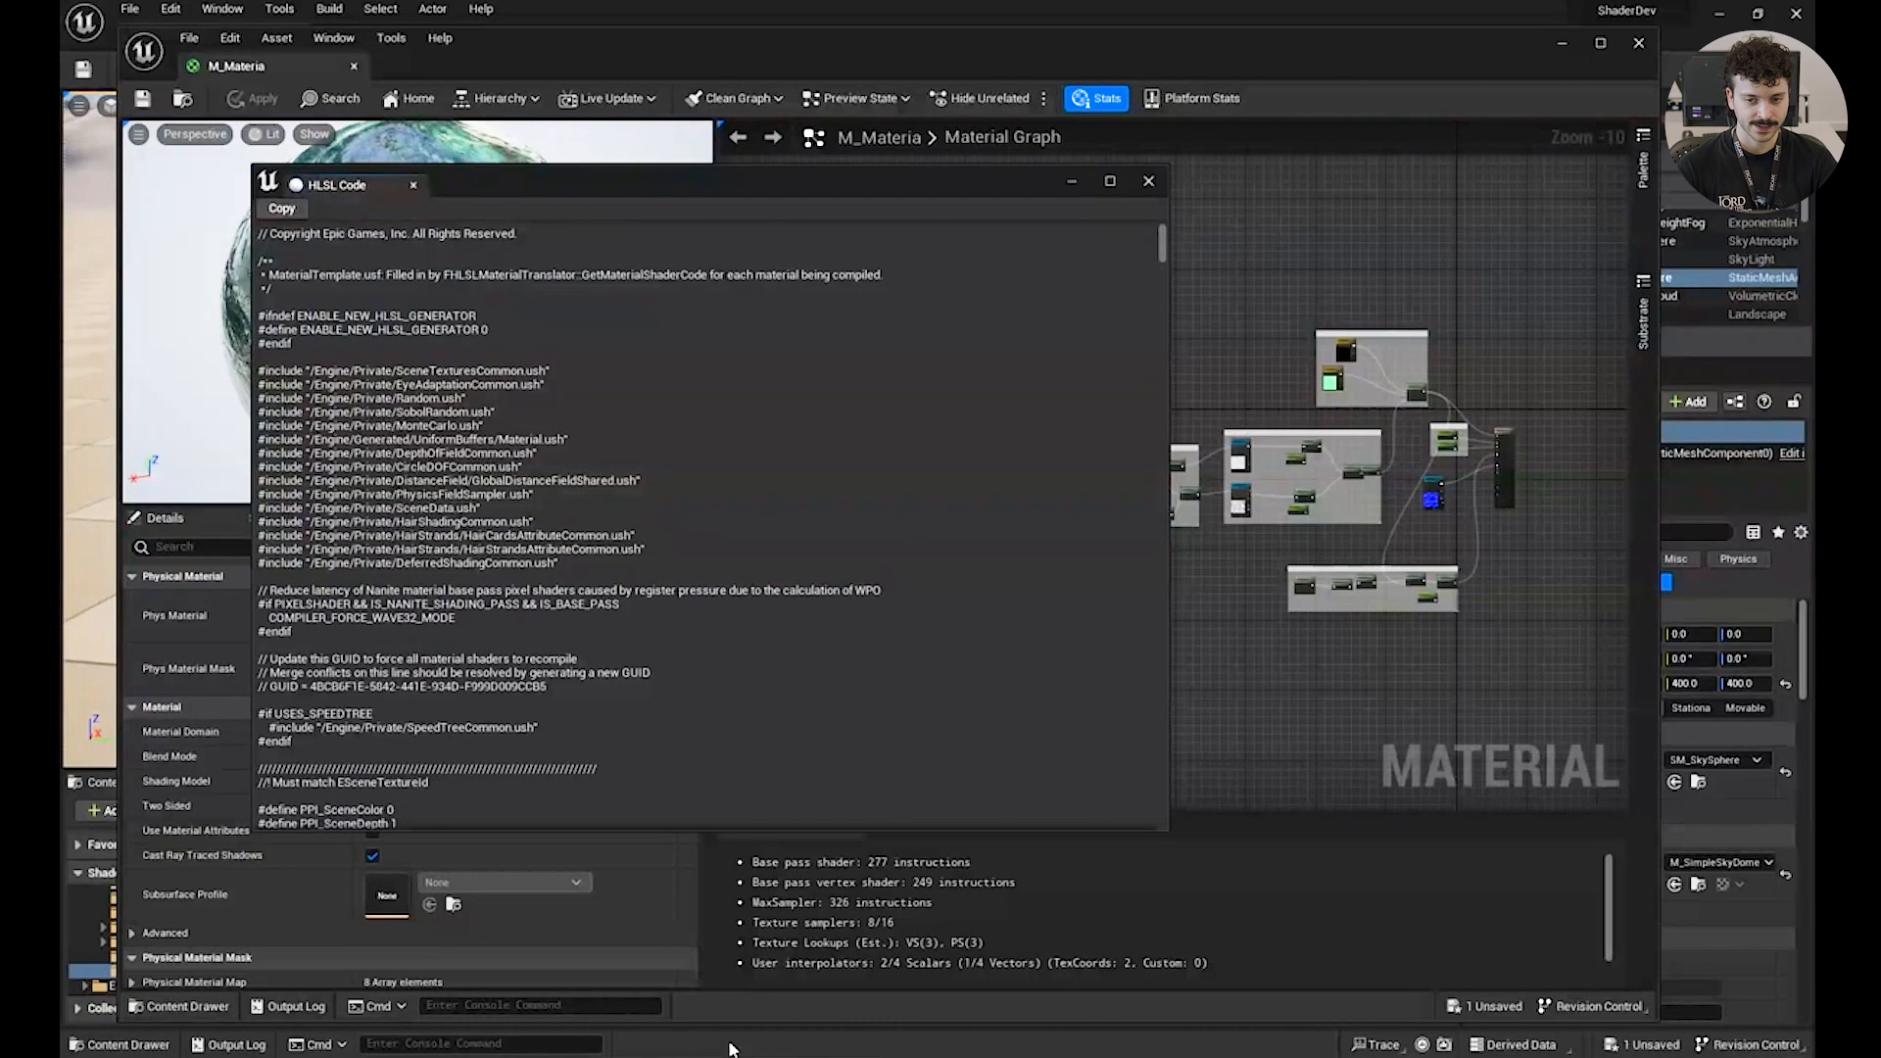
pyautogui.click(1072, 182)
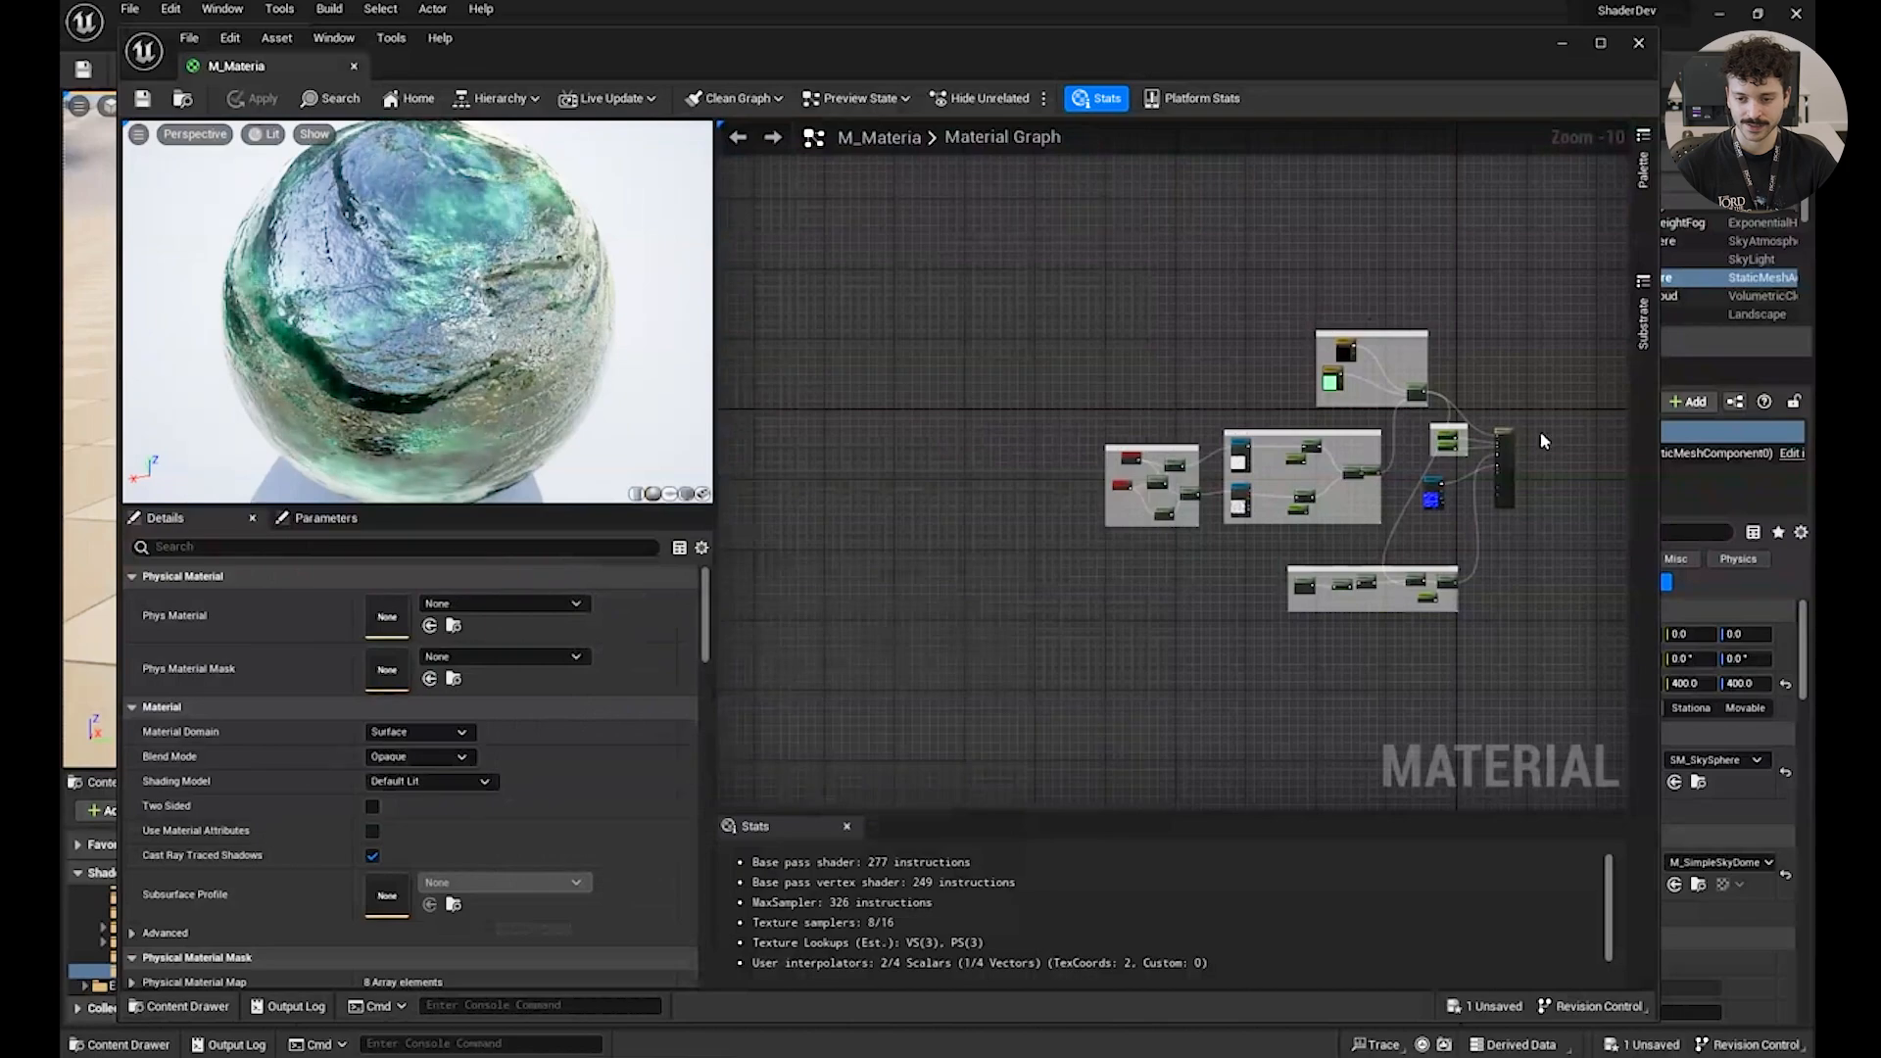
# Switch from the material graph to Notepad and trace the EmissiveColor assignment to Local31 and the arguments of its lerp.
pyautogui.scroll(10, 1525, 459)
pyautogui.scroll(-4, 1411, 452)
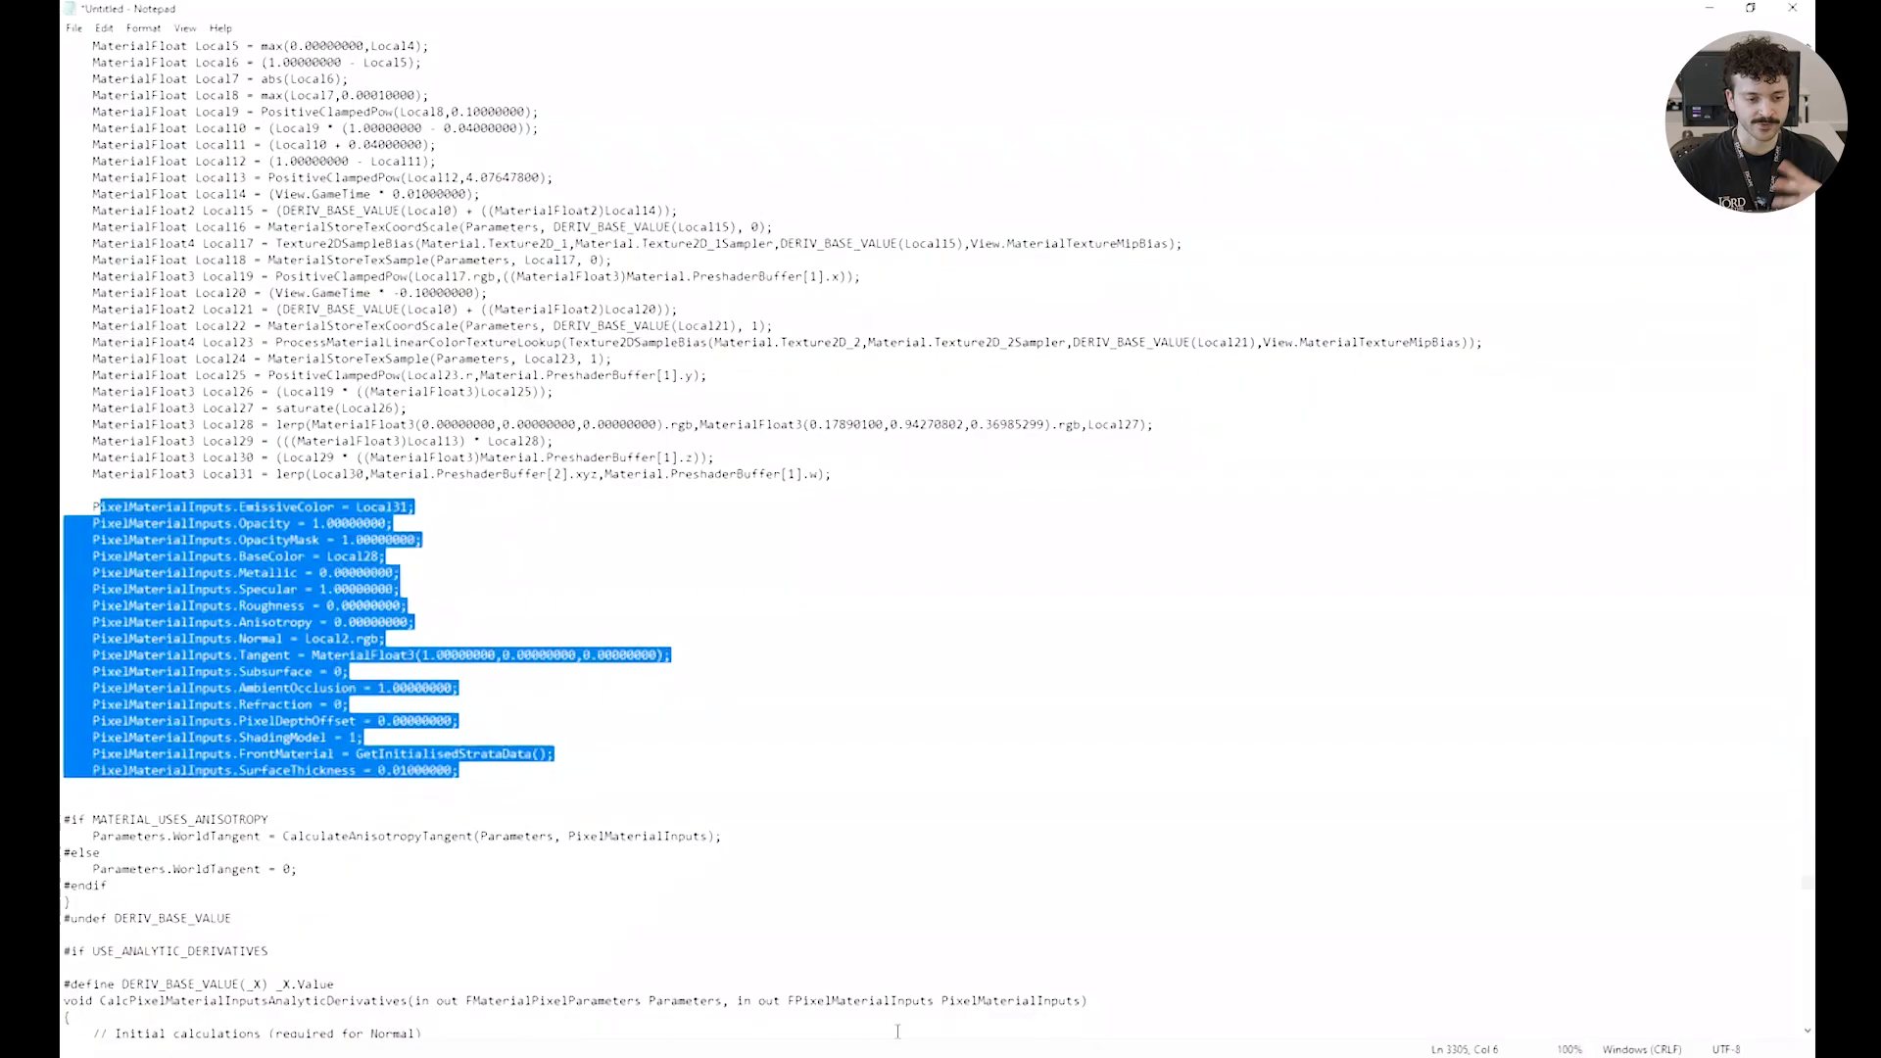
pyautogui.click(559, 689)
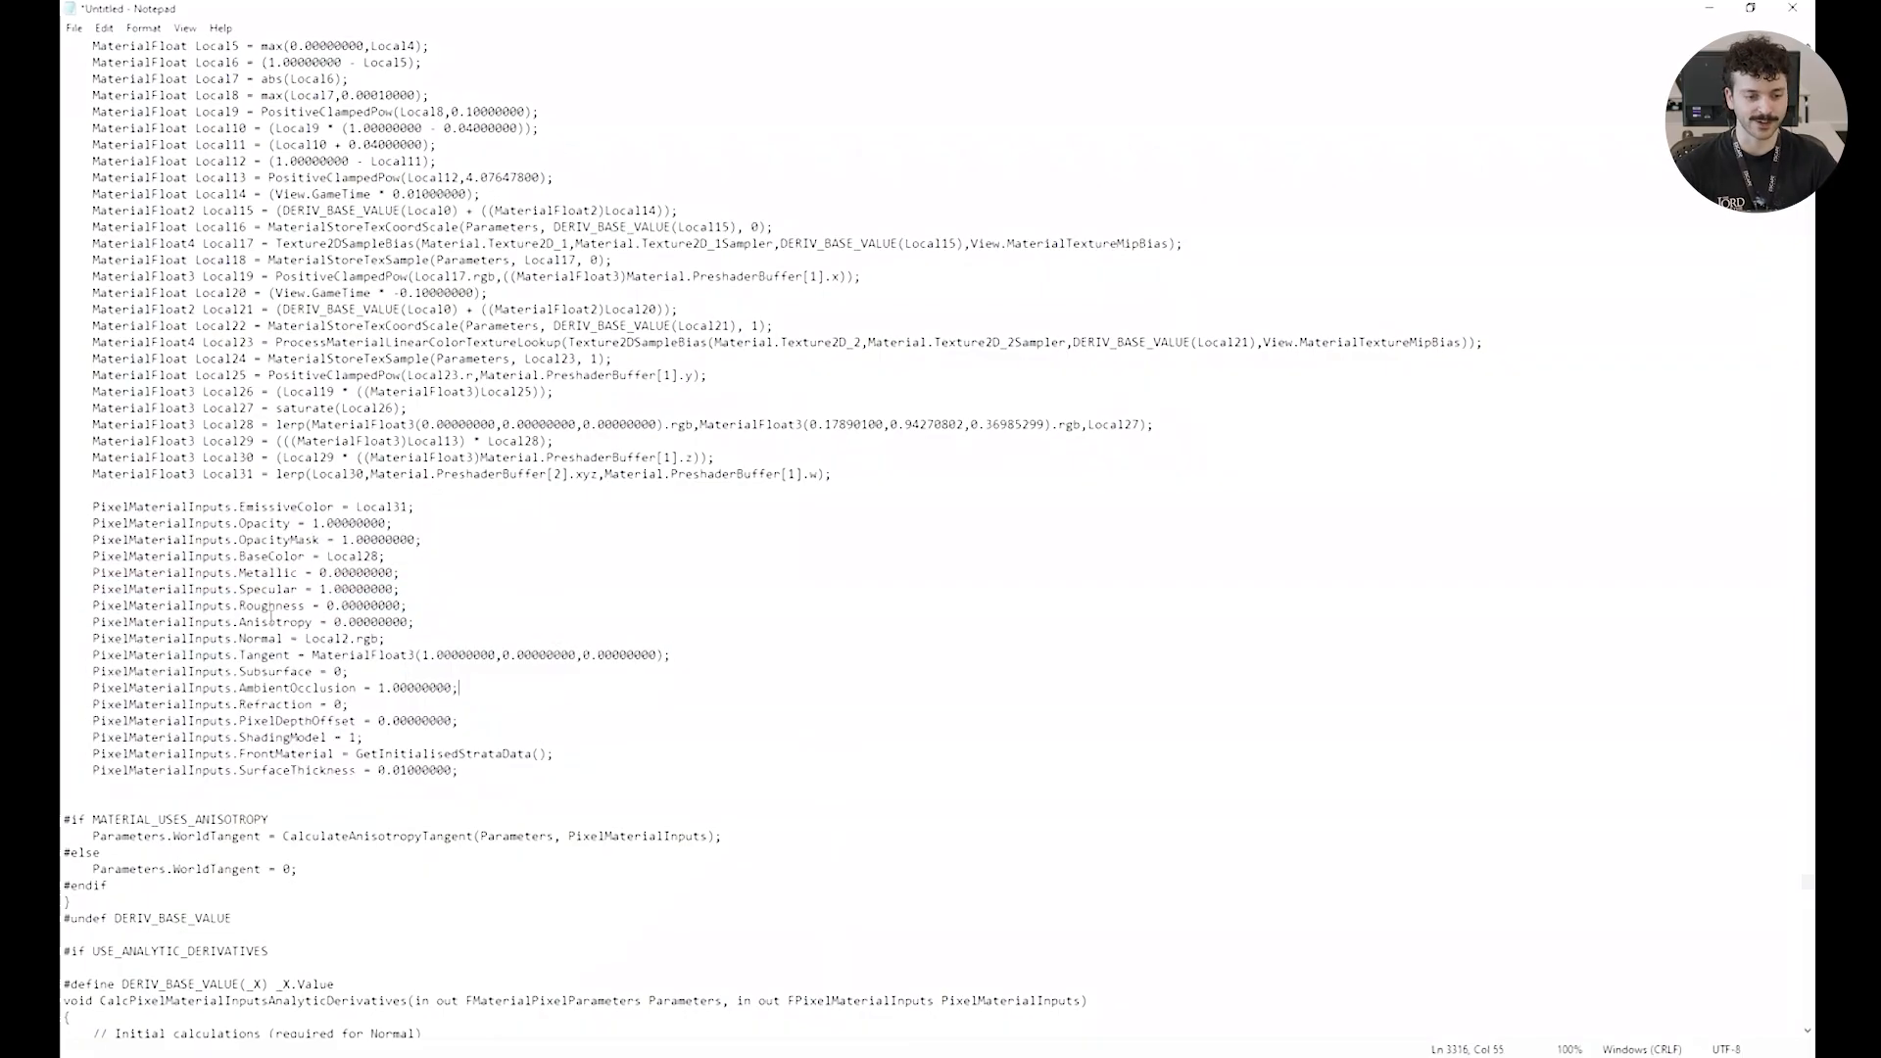
pyautogui.doubleClick(296, 507)
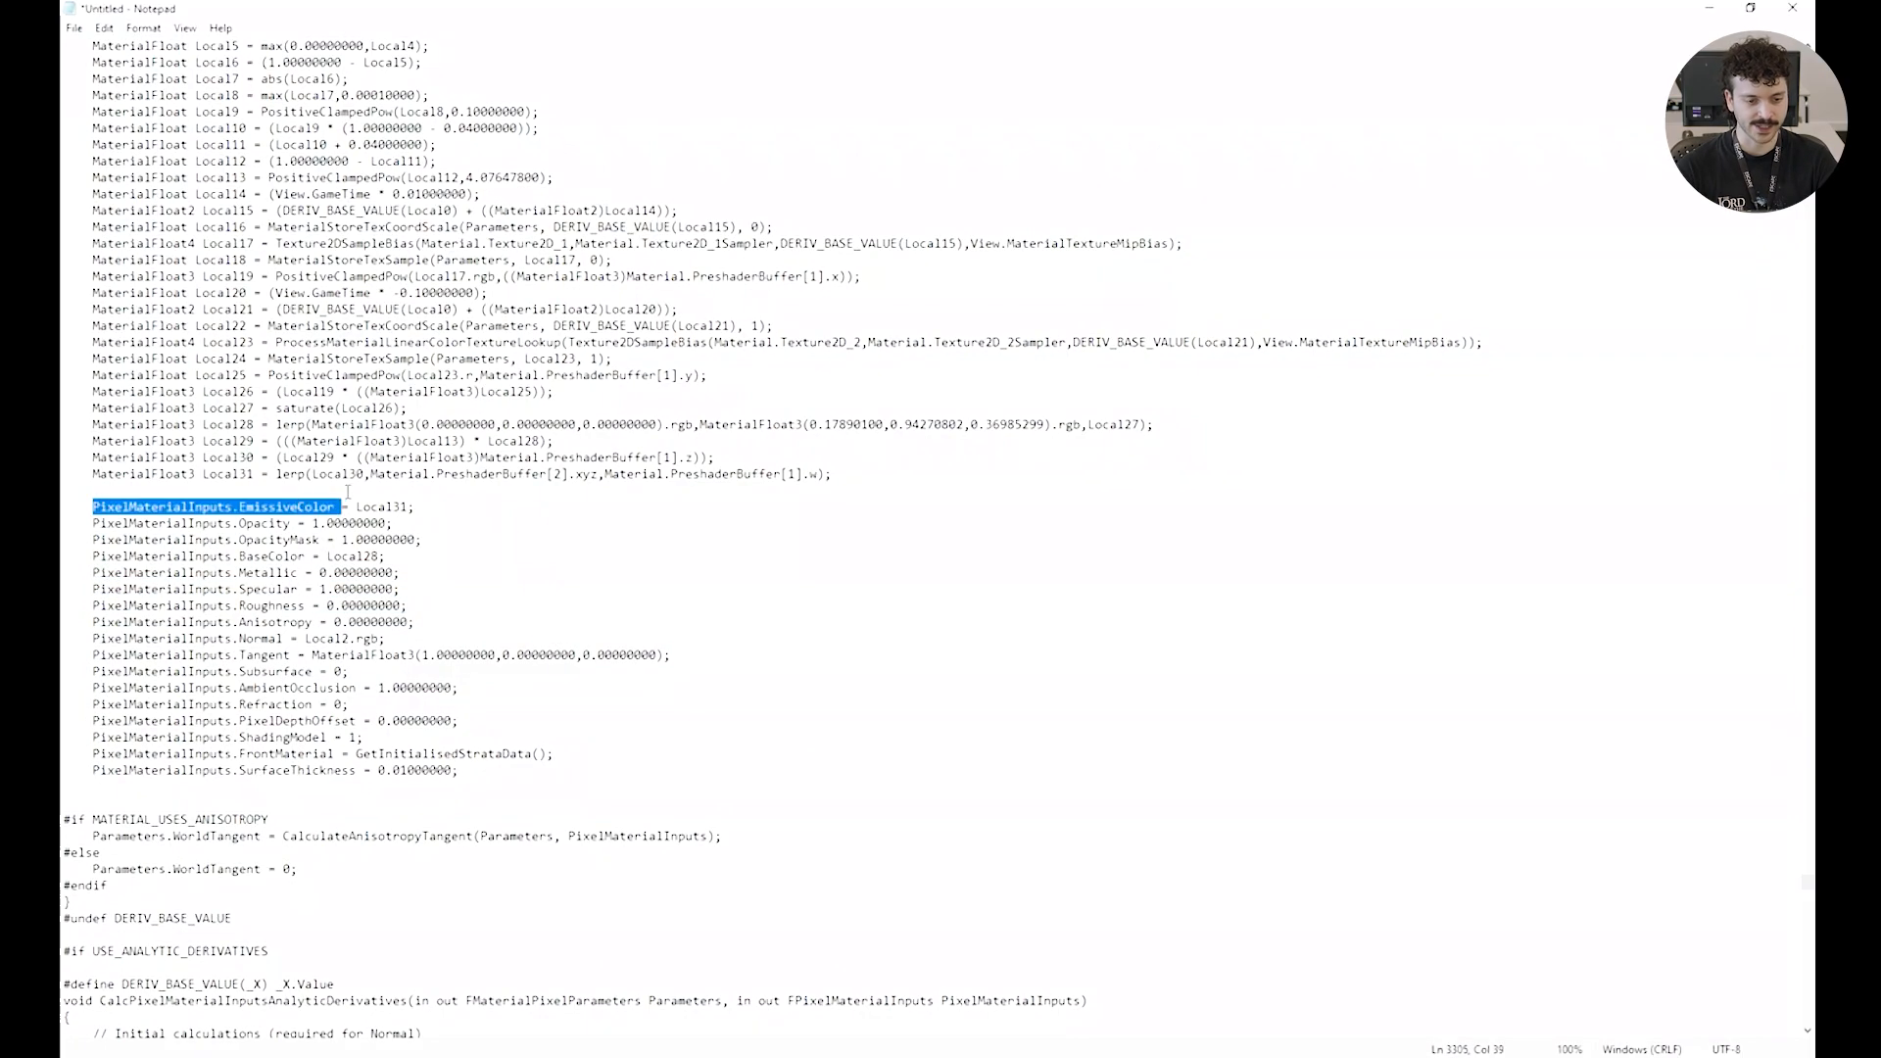
pyautogui.doubleClick(363, 507)
pyautogui.scroll(1, 323, 518)
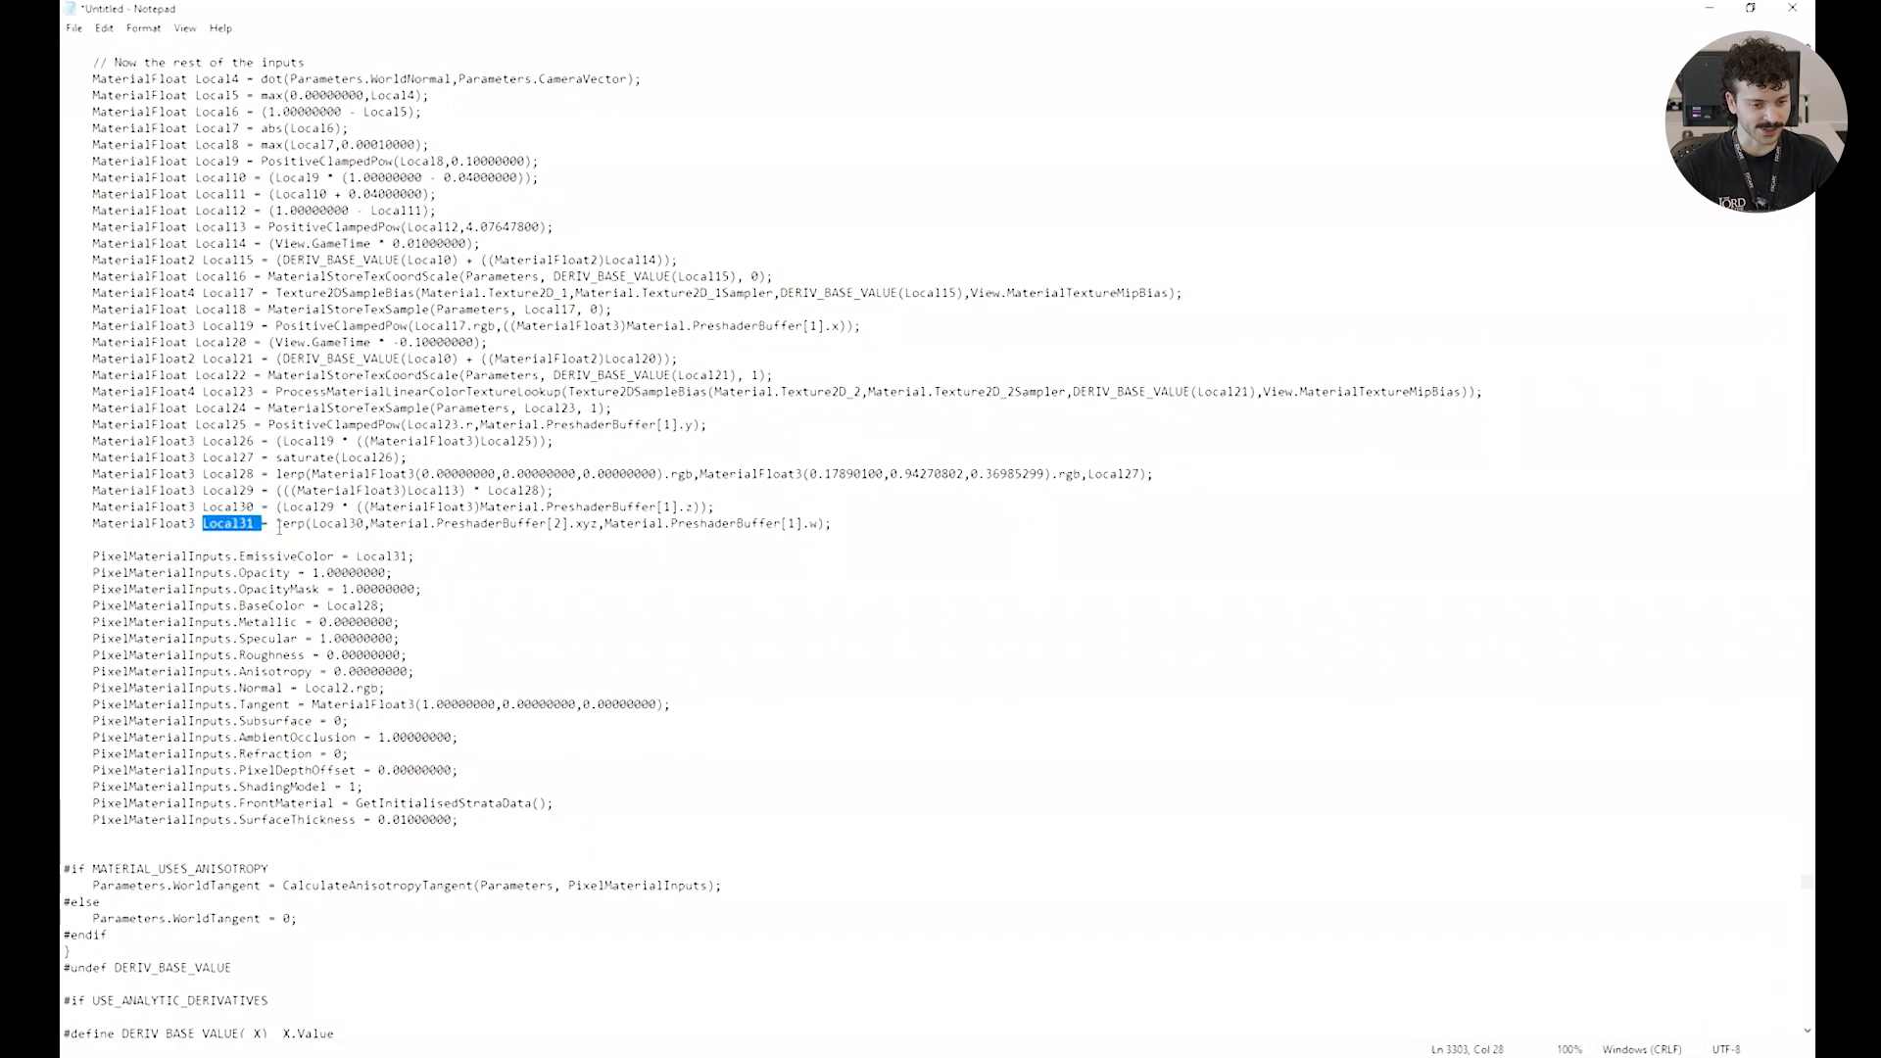
pyautogui.moveTo(277, 529); pyautogui.dragTo(327, 529)
pyautogui.moveTo(339, 527); pyautogui.dragTo(547, 526)
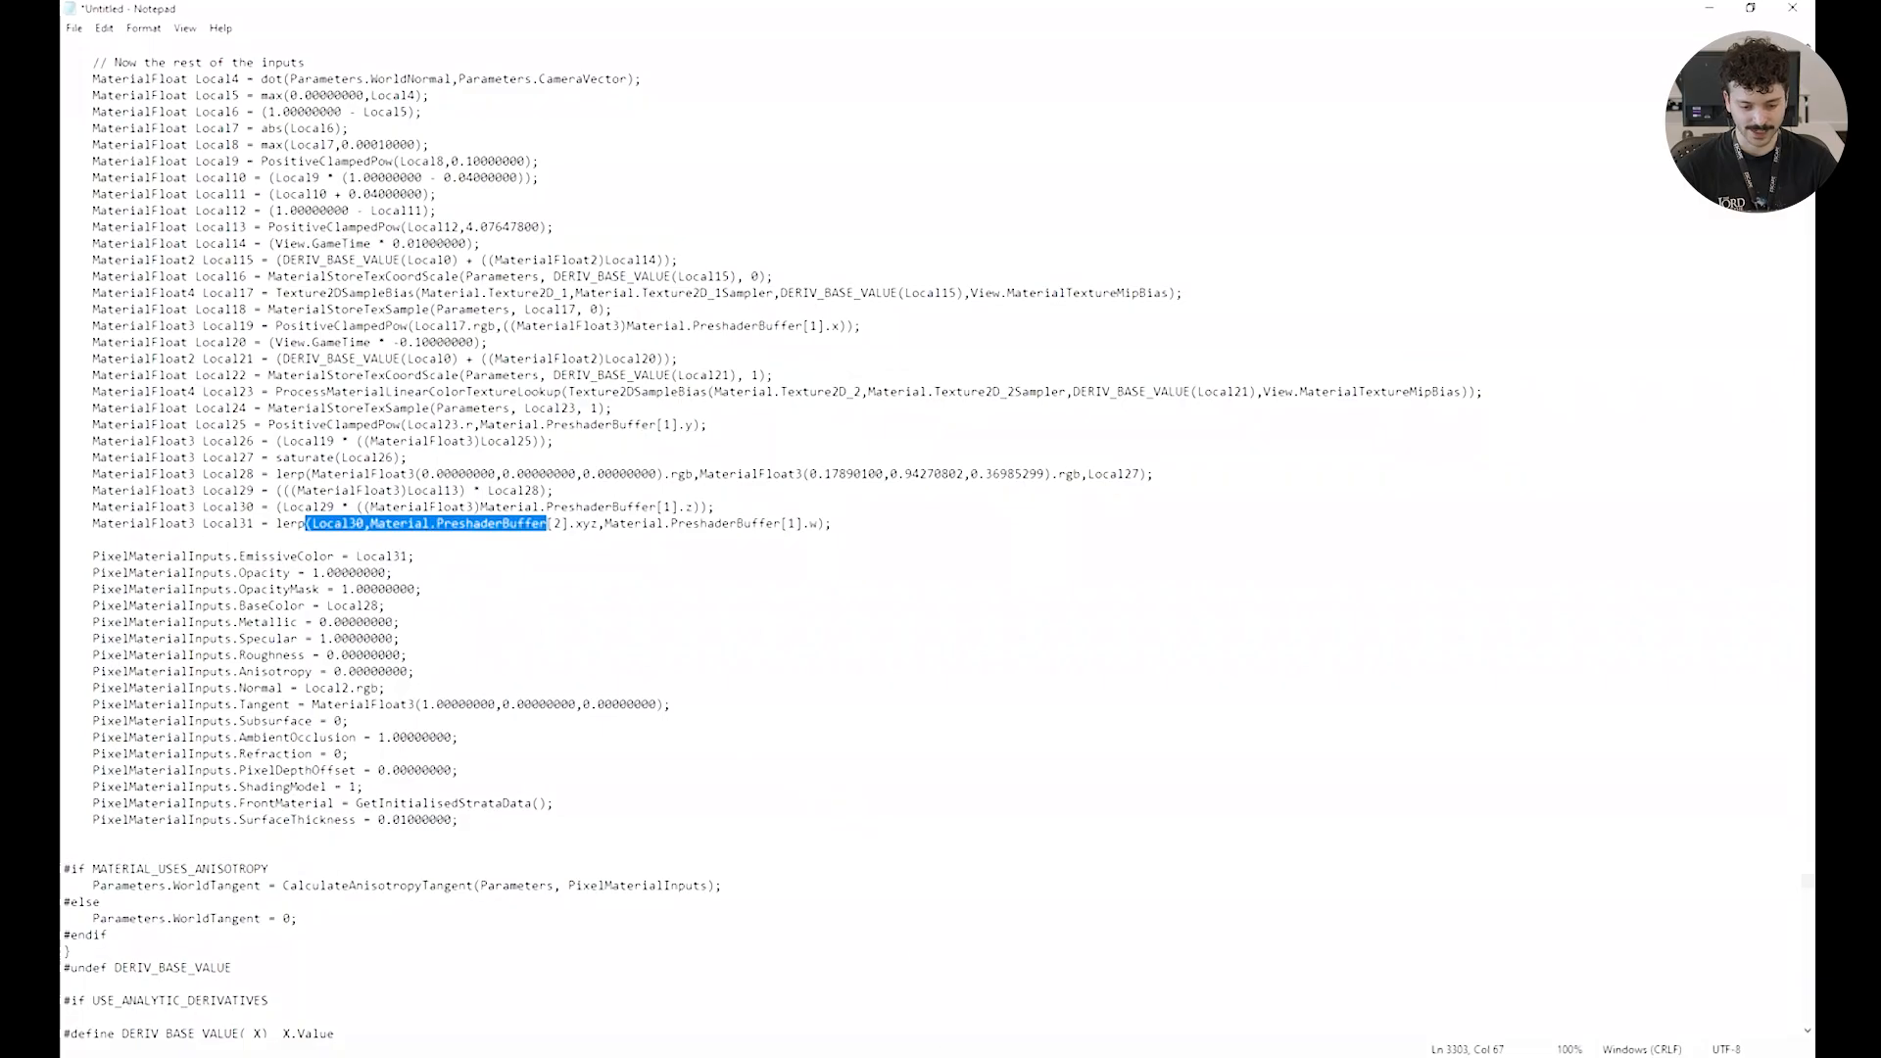
# Switch to Unreal Engine and examine the Fresnel glow nodes leading to the material output.
pyautogui.hotkey('alt', 'Tab')
pyautogui.click(1147, 182)
pyautogui.moveTo(1132, 683); pyautogui.dragTo(1362, 456, button='right')
pyautogui.moveTo(1079, 709); pyautogui.dragTo(1316, 624, button='right')
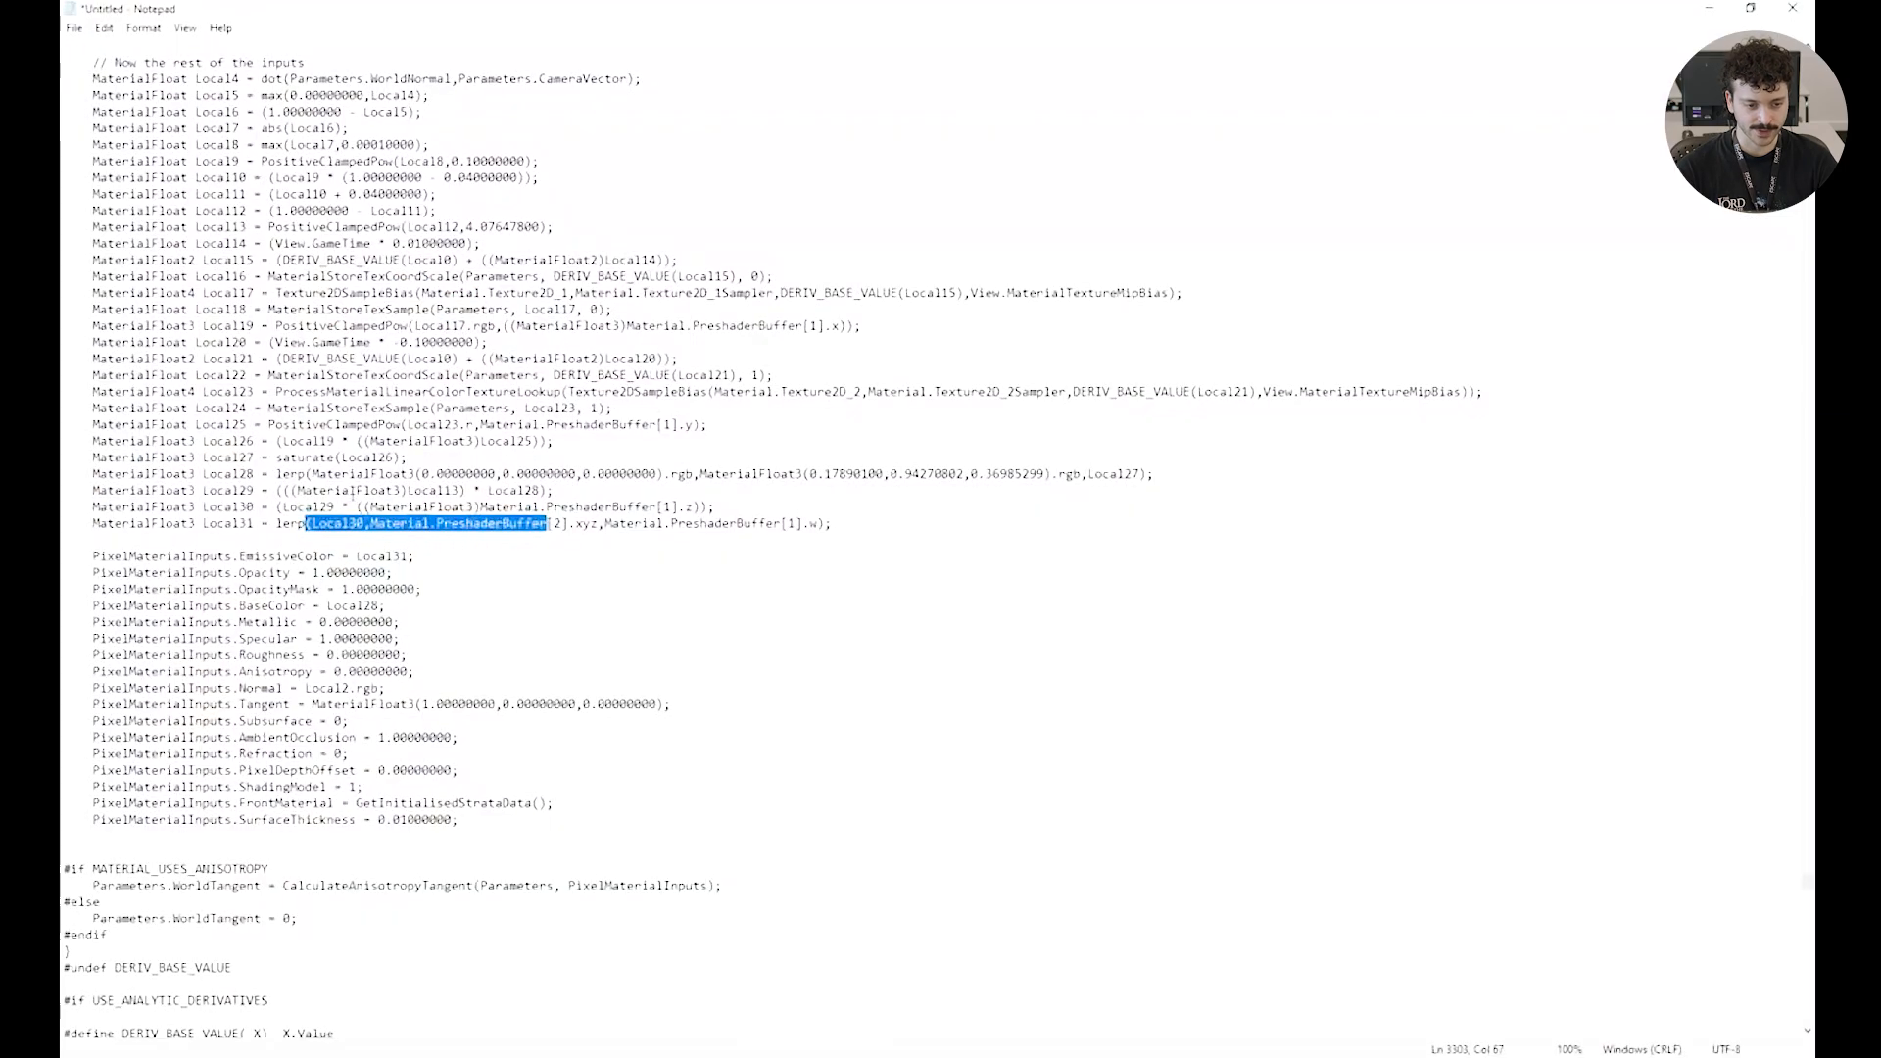
# Return to Notepad and examine the Local30 line, including its Material.PreshaderBuffer[1] multiplier.
pyautogui.scroll(1, 348, 575)
pyautogui.click(348, 575)
pyautogui.doubleClick(348, 575)
pyautogui.click(346, 575)
pyautogui.moveTo(298, 556); pyautogui.dragTo(684, 557)
pyautogui.moveTo(480, 557); pyautogui.dragTo(681, 557)
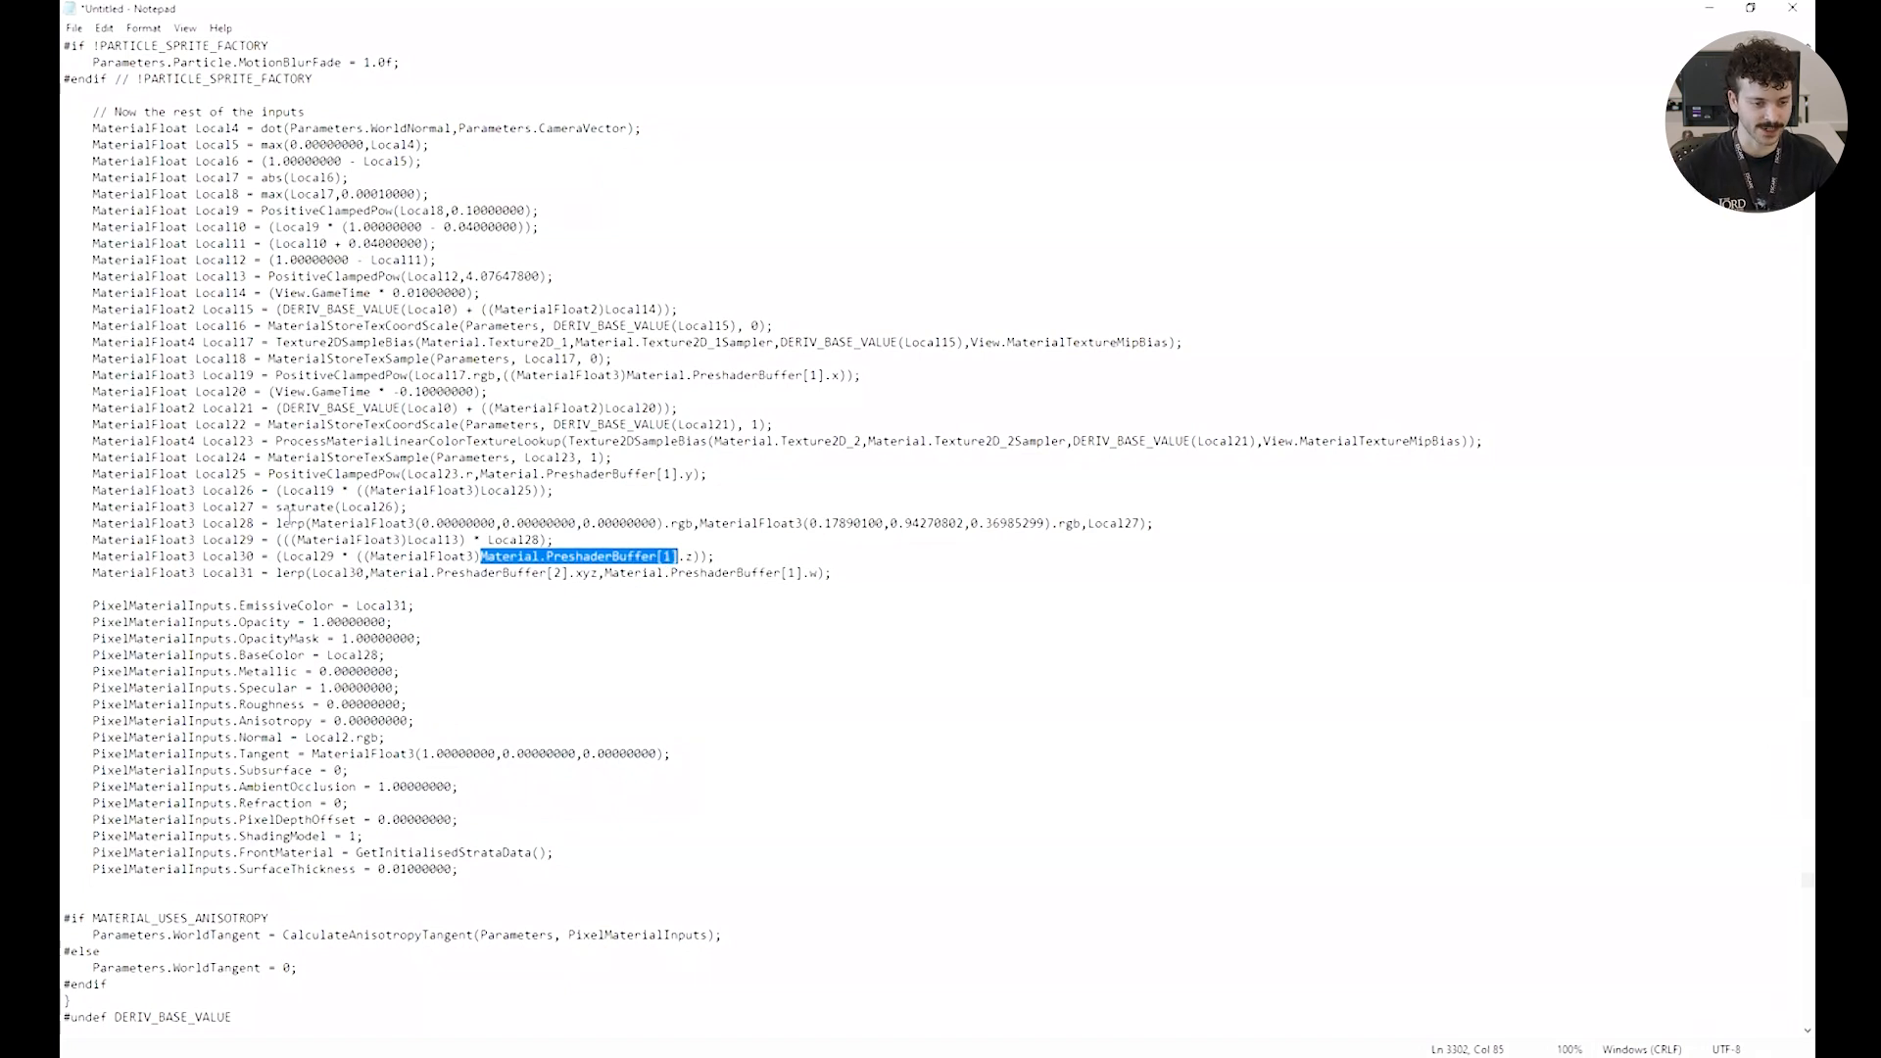
# Trace Local29 in the shader code to its factors Local13 and Local28, and examine the full Local28 lerp expression.
pyautogui.doubleClick(306, 543)
pyautogui.doubleClick(306, 572)
pyautogui.doubleClick(310, 558)
pyautogui.doubleClick(227, 540)
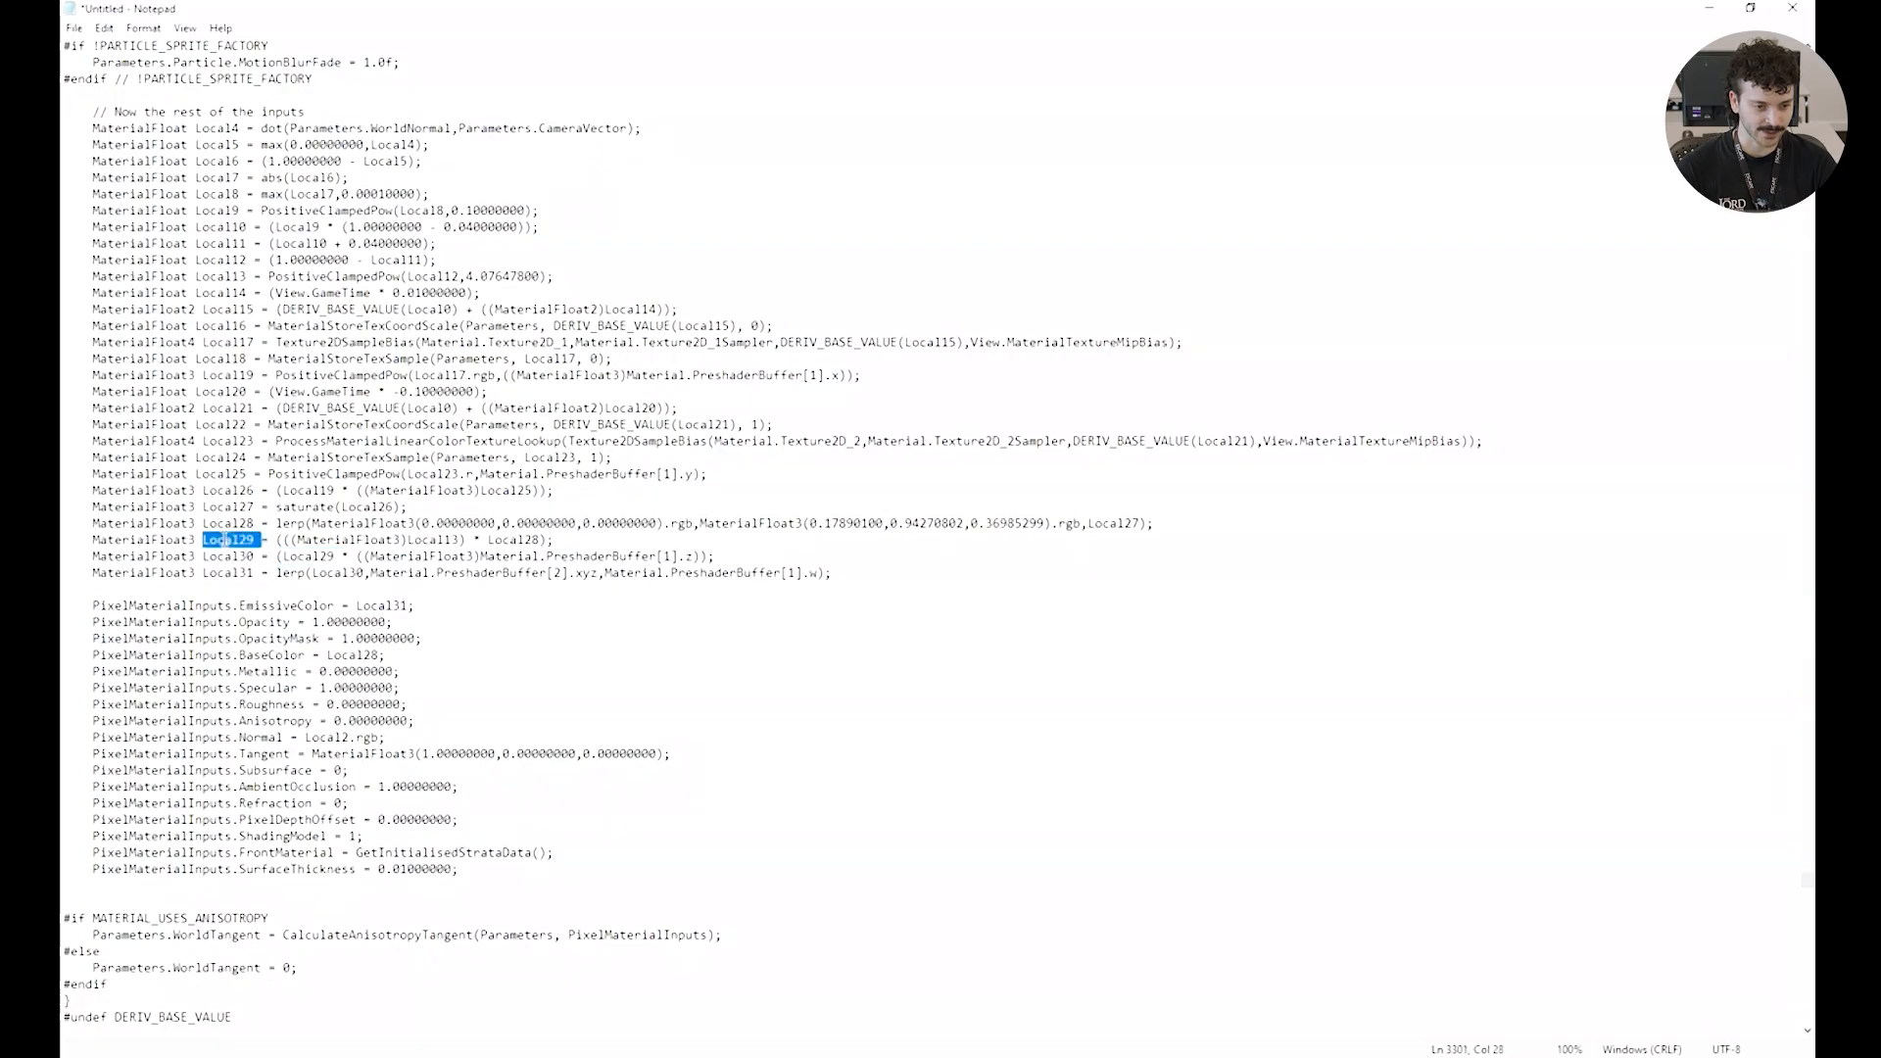
pyautogui.doubleClick(434, 542)
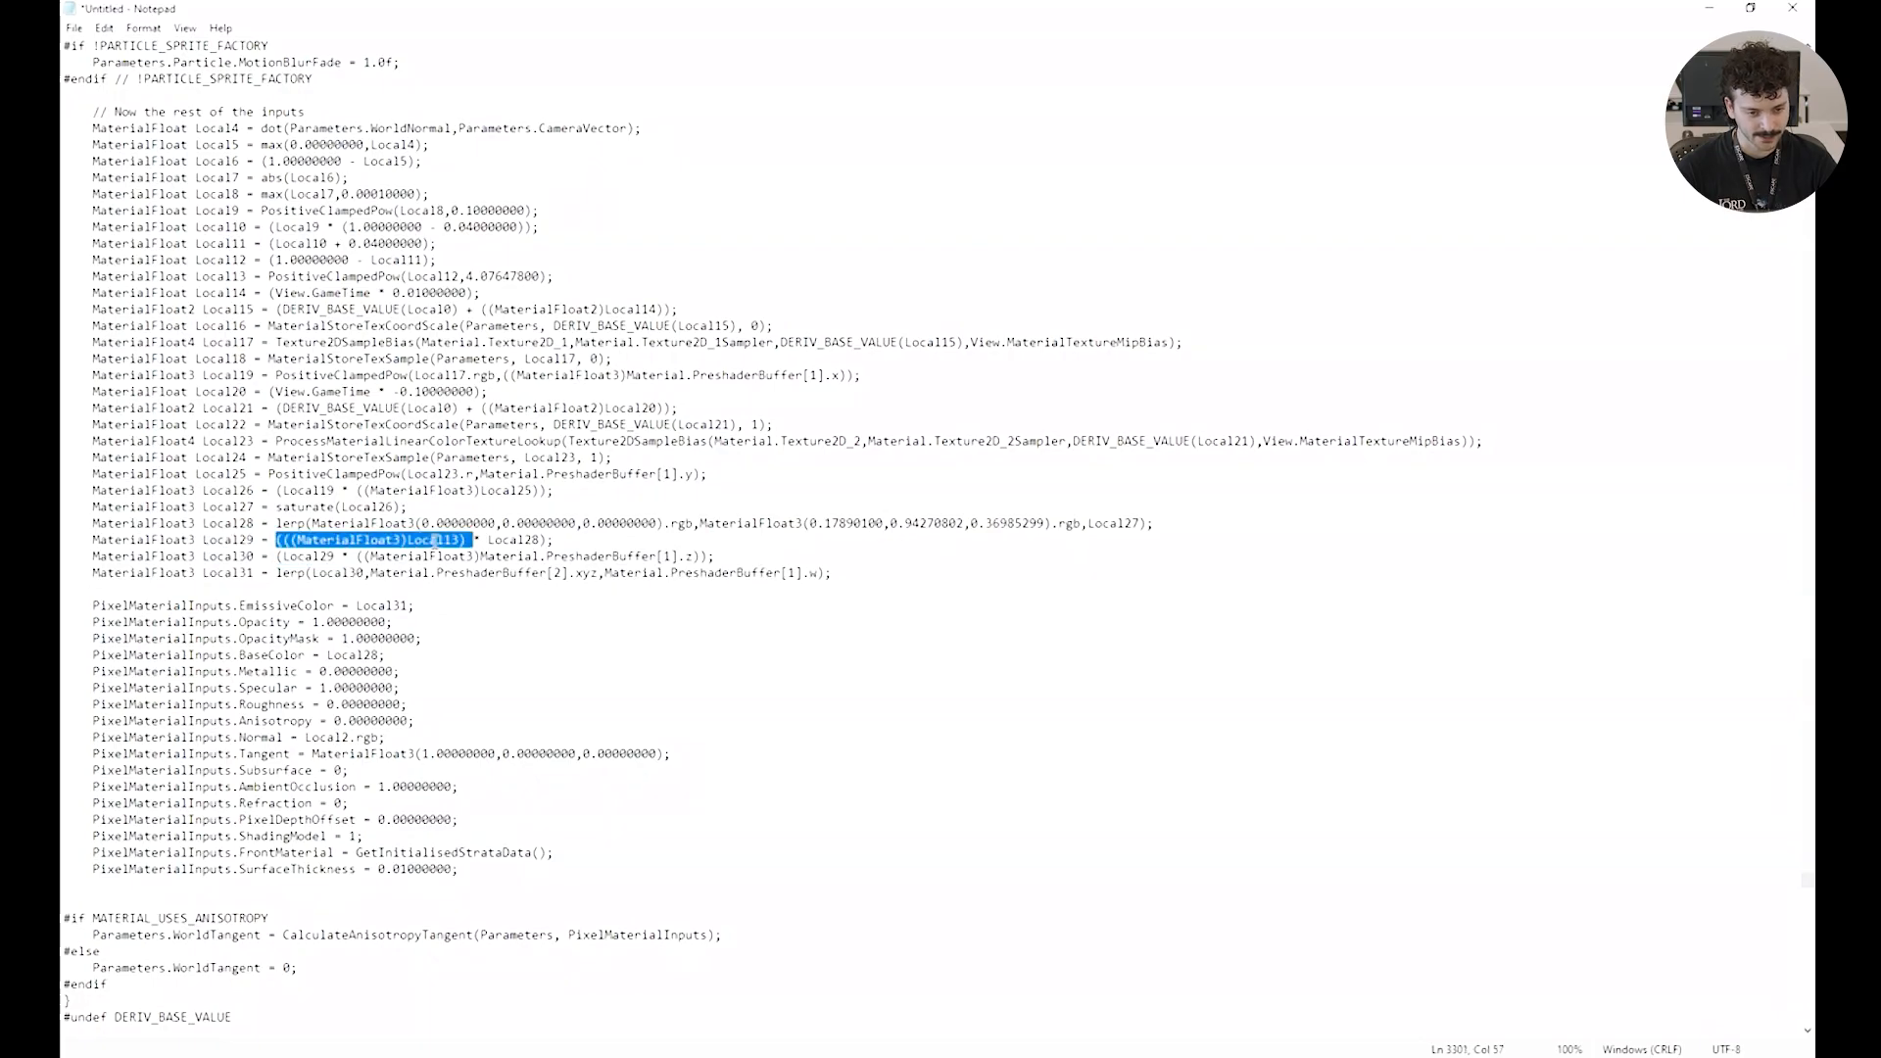
pyautogui.doubleClick(522, 551)
pyautogui.click(438, 524)
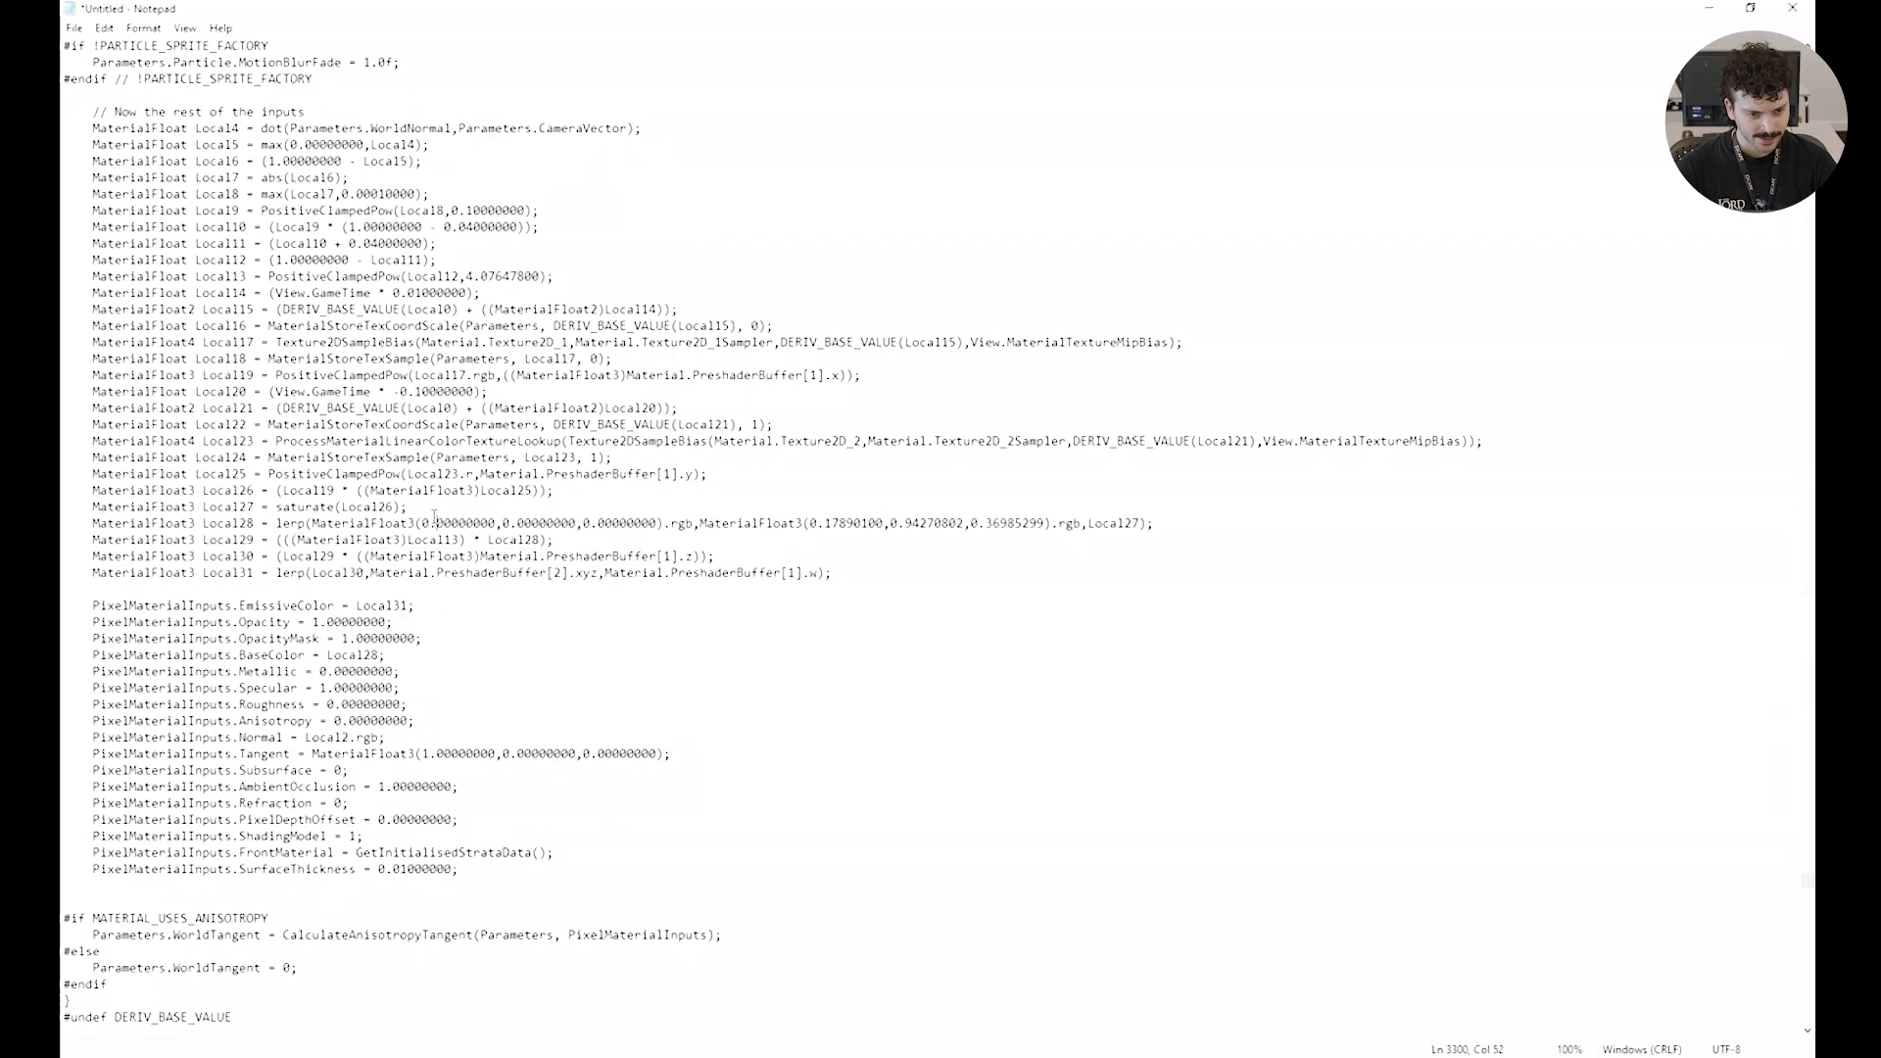
pyautogui.moveTo(247, 523); pyautogui.dragTo(1186, 525)
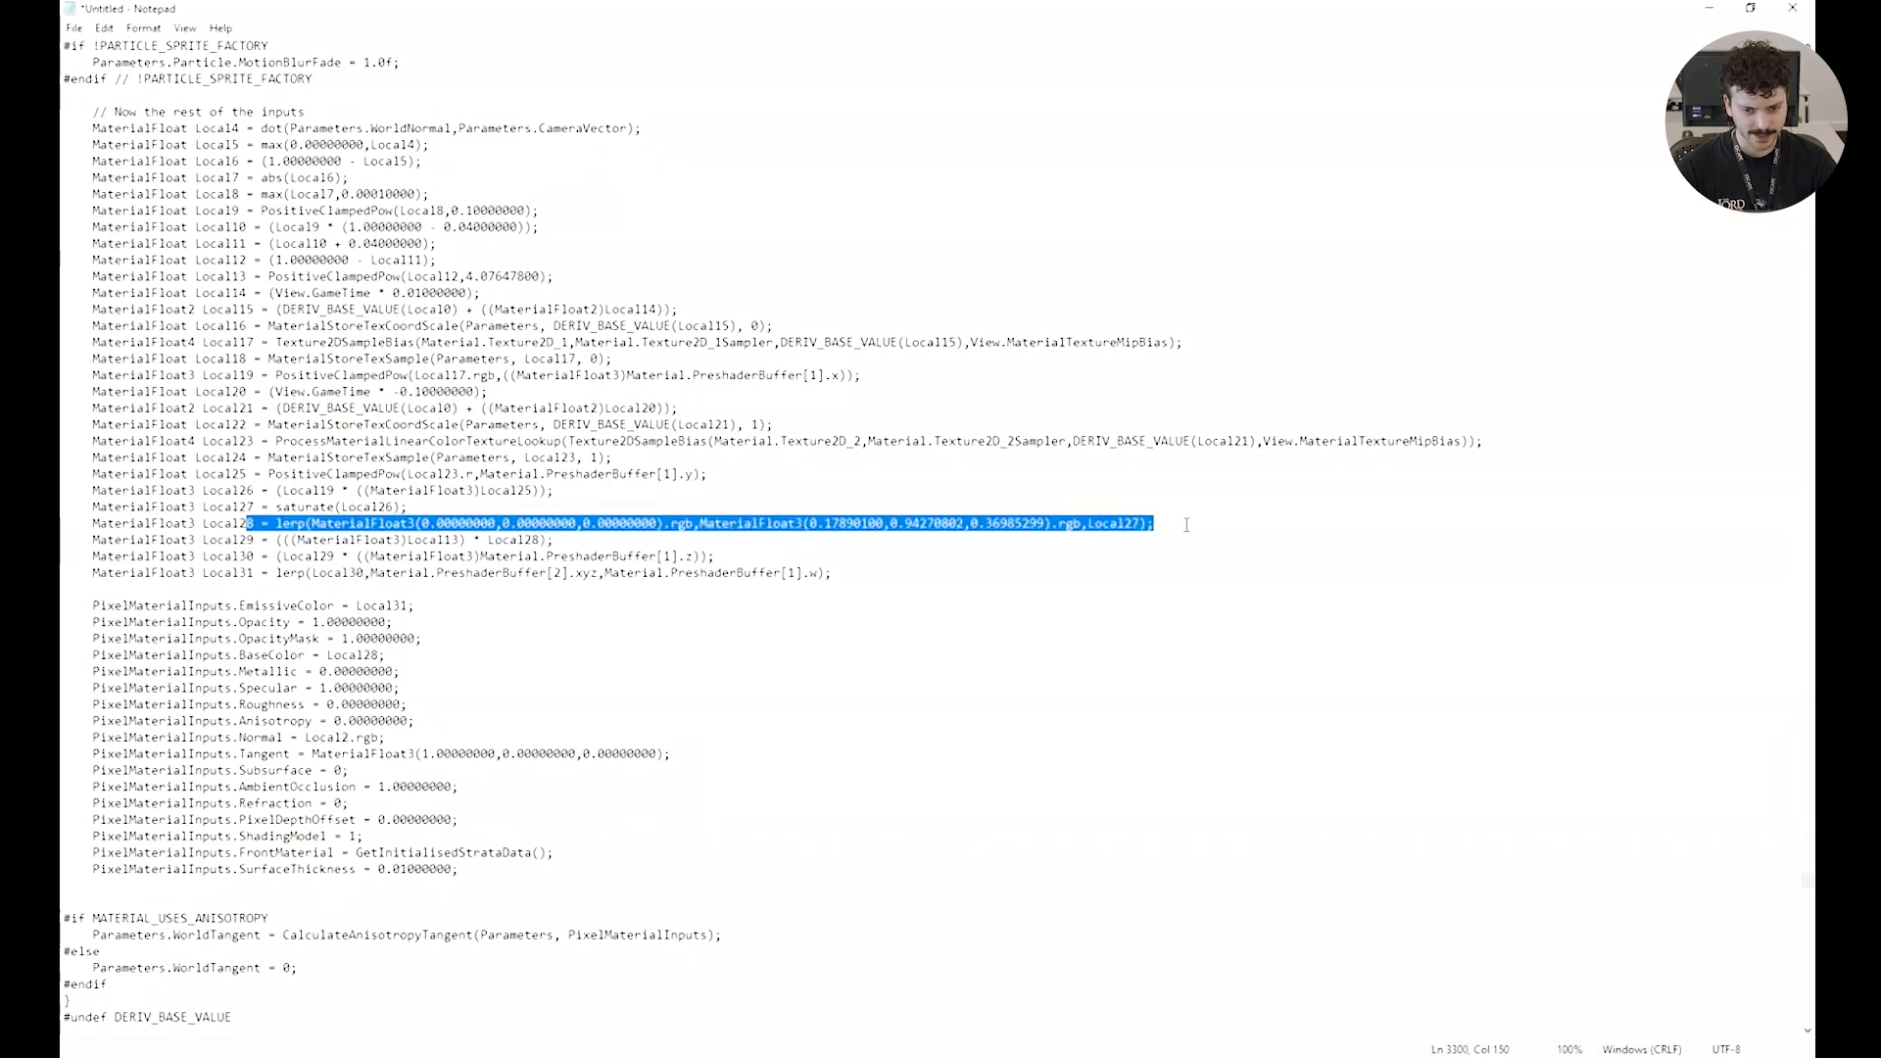
pyautogui.click(504, 540)
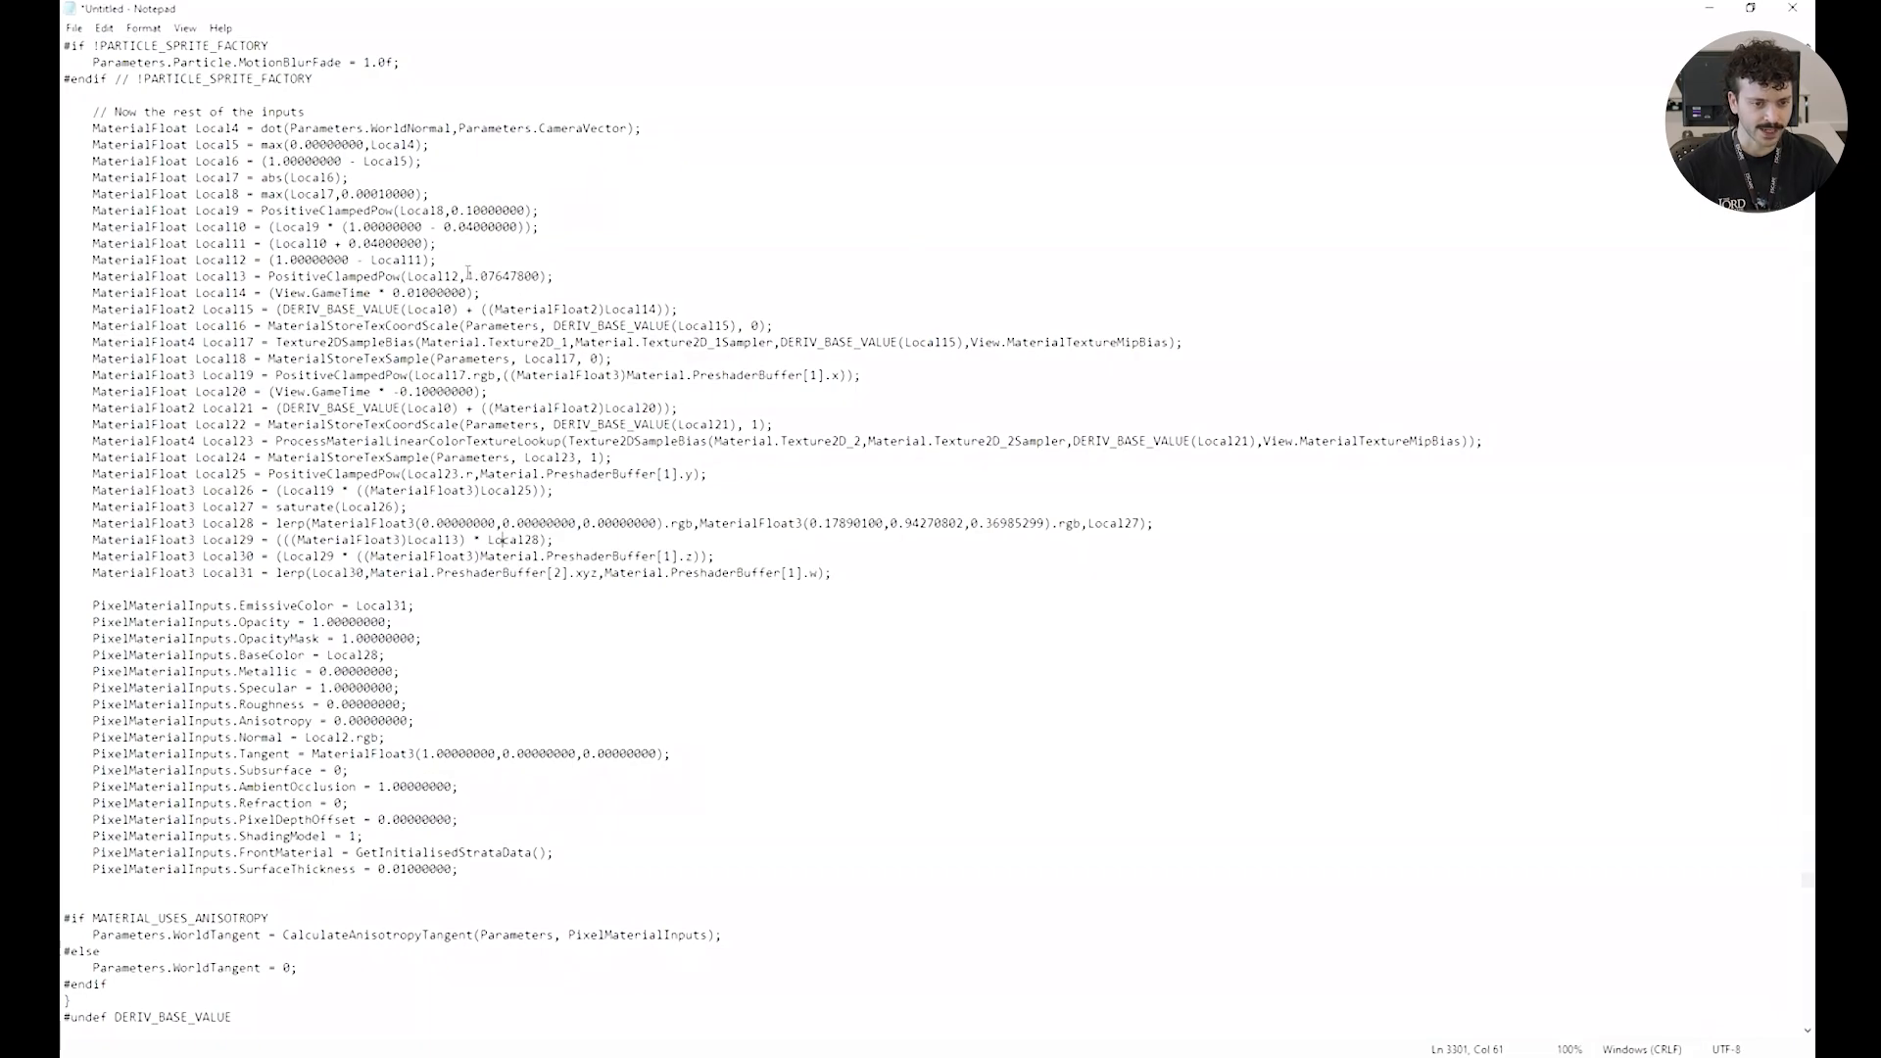
# Examine the PositiveClampedPow exponent on the Local13 line and compare it with the Power node in Unreal Engine's material graph.
pyautogui.moveTo(467, 276); pyautogui.dragTo(516, 274)
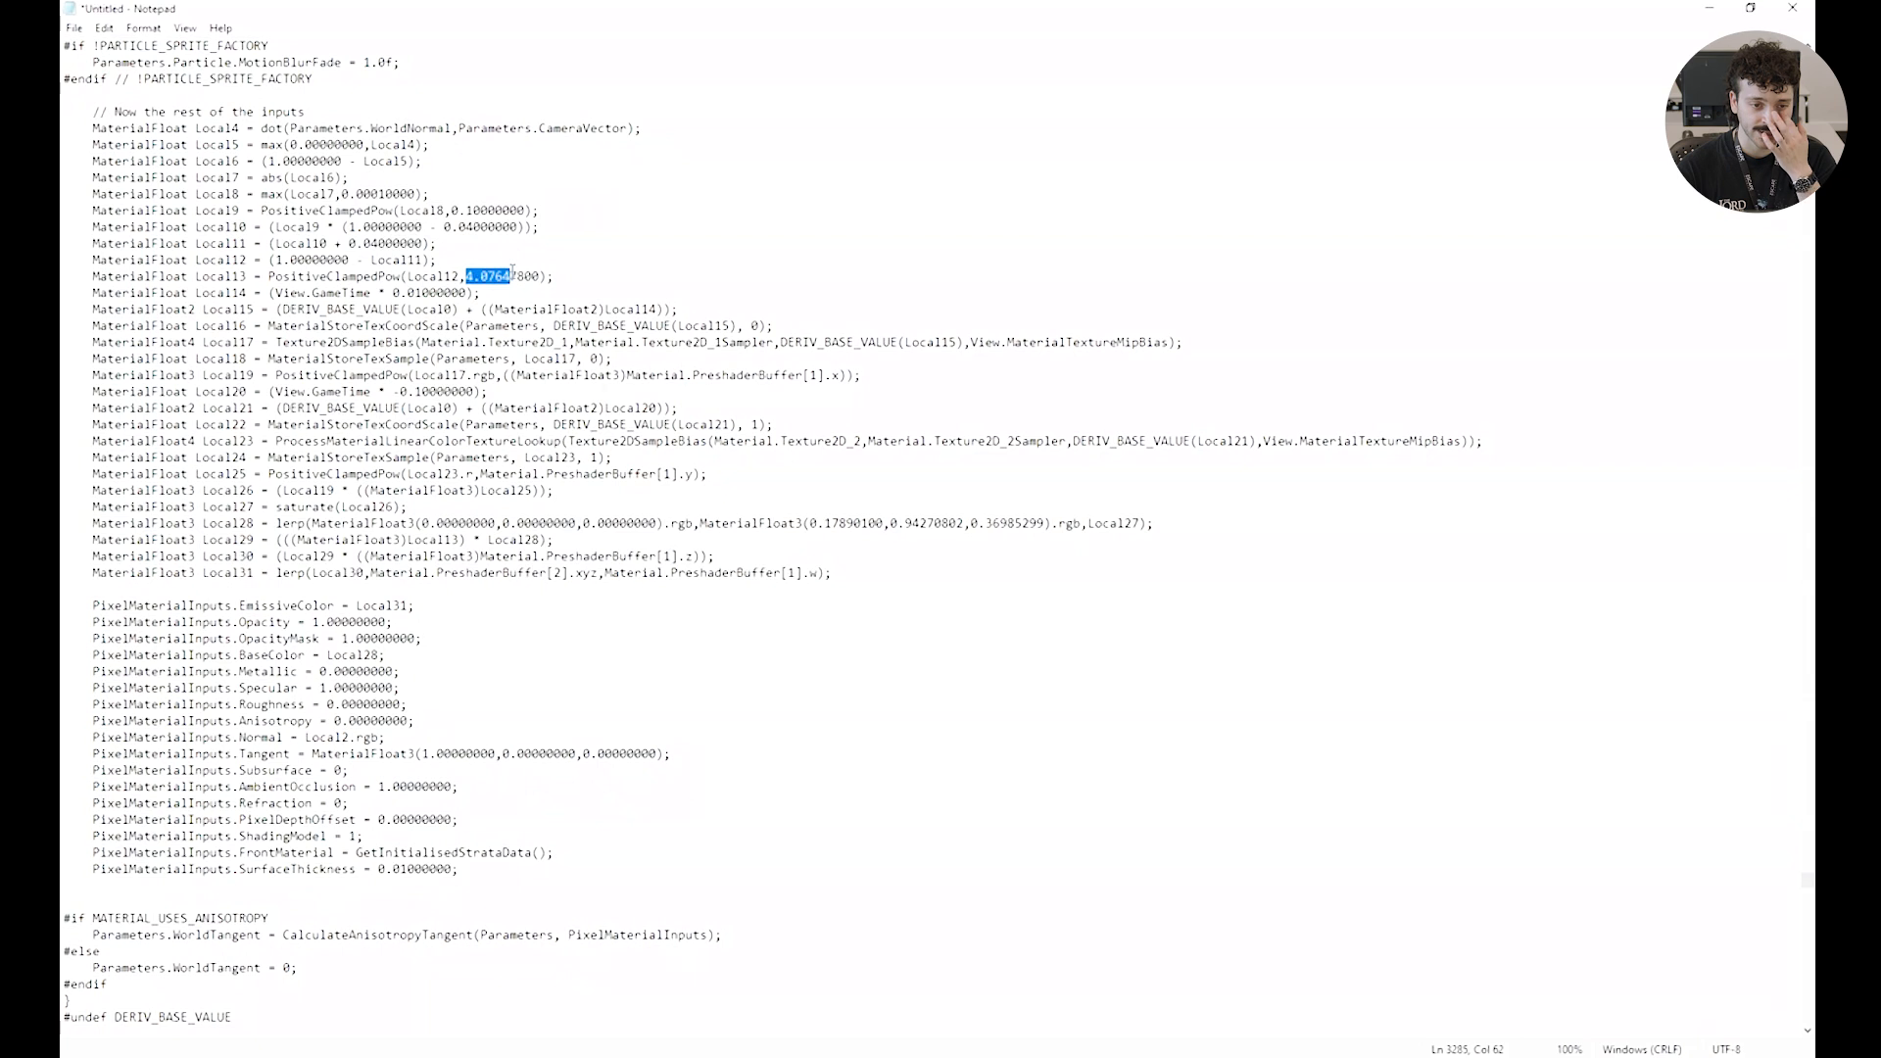
pyautogui.doubleClick(382, 277)
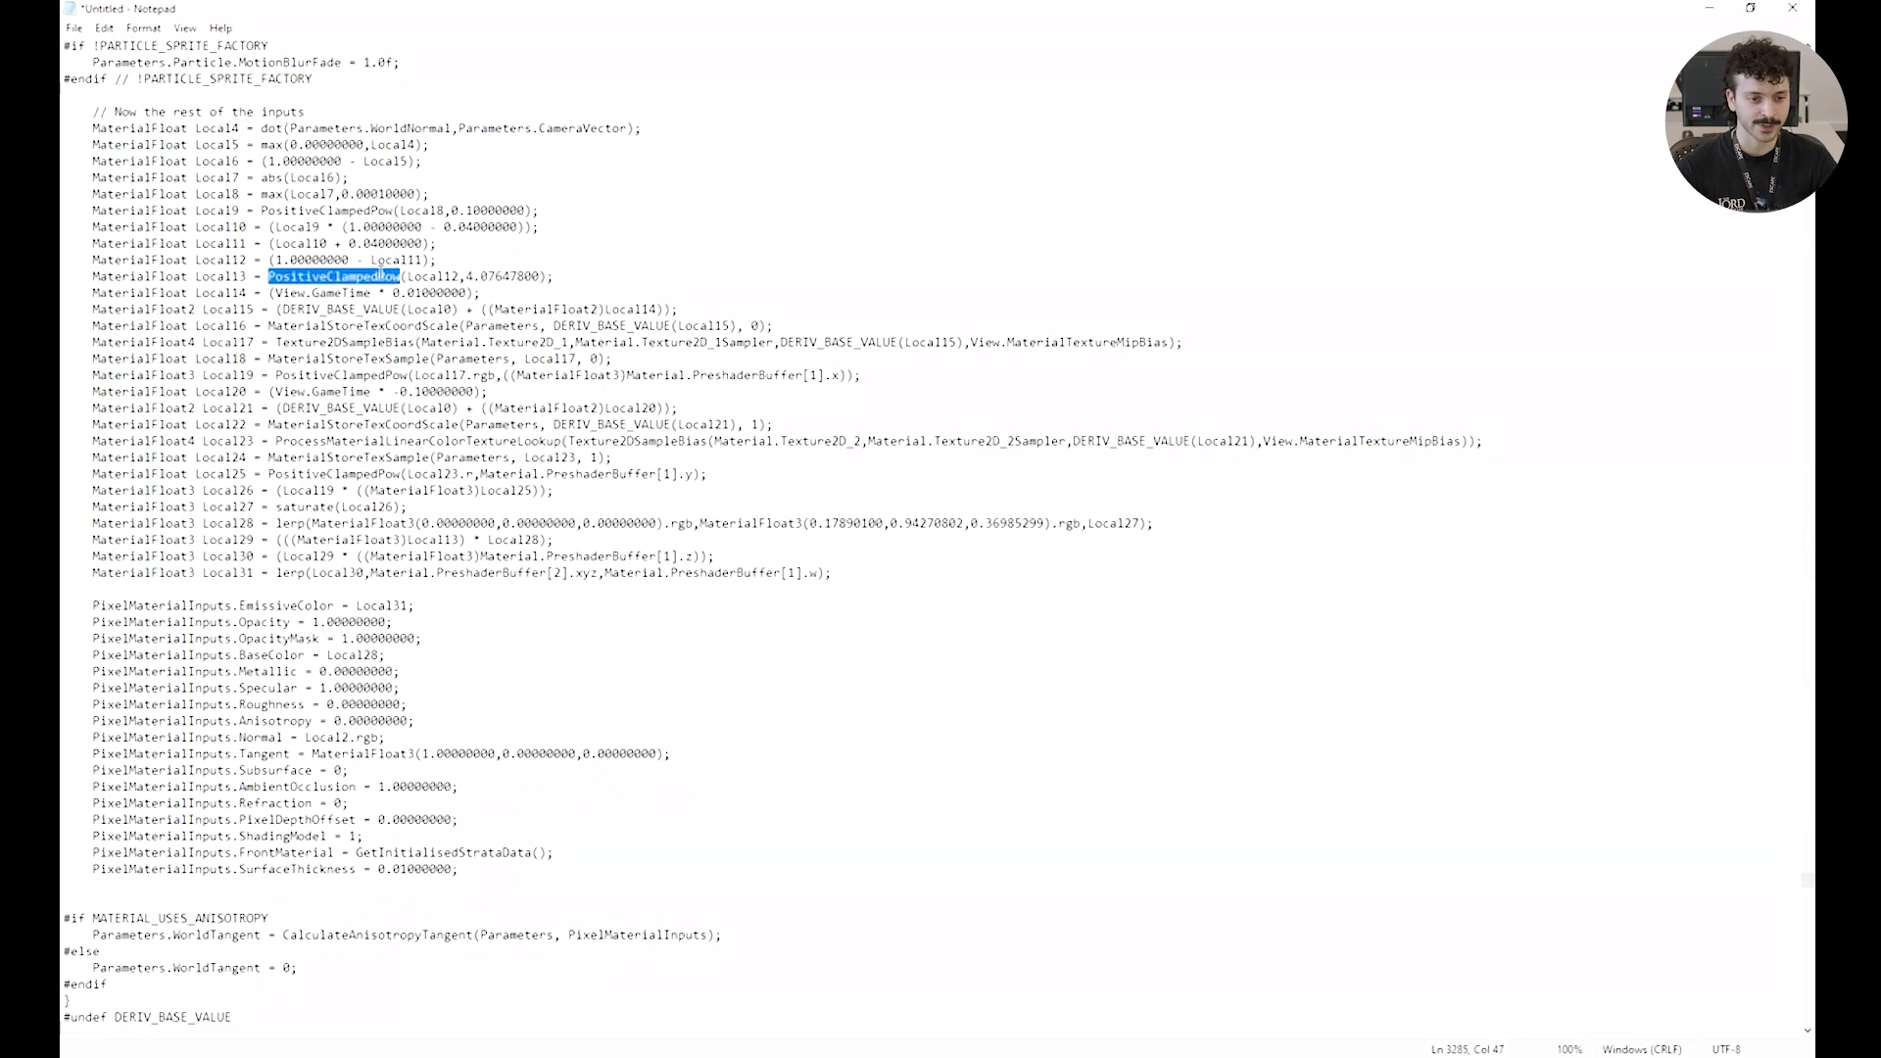
pyautogui.click(374, 278)
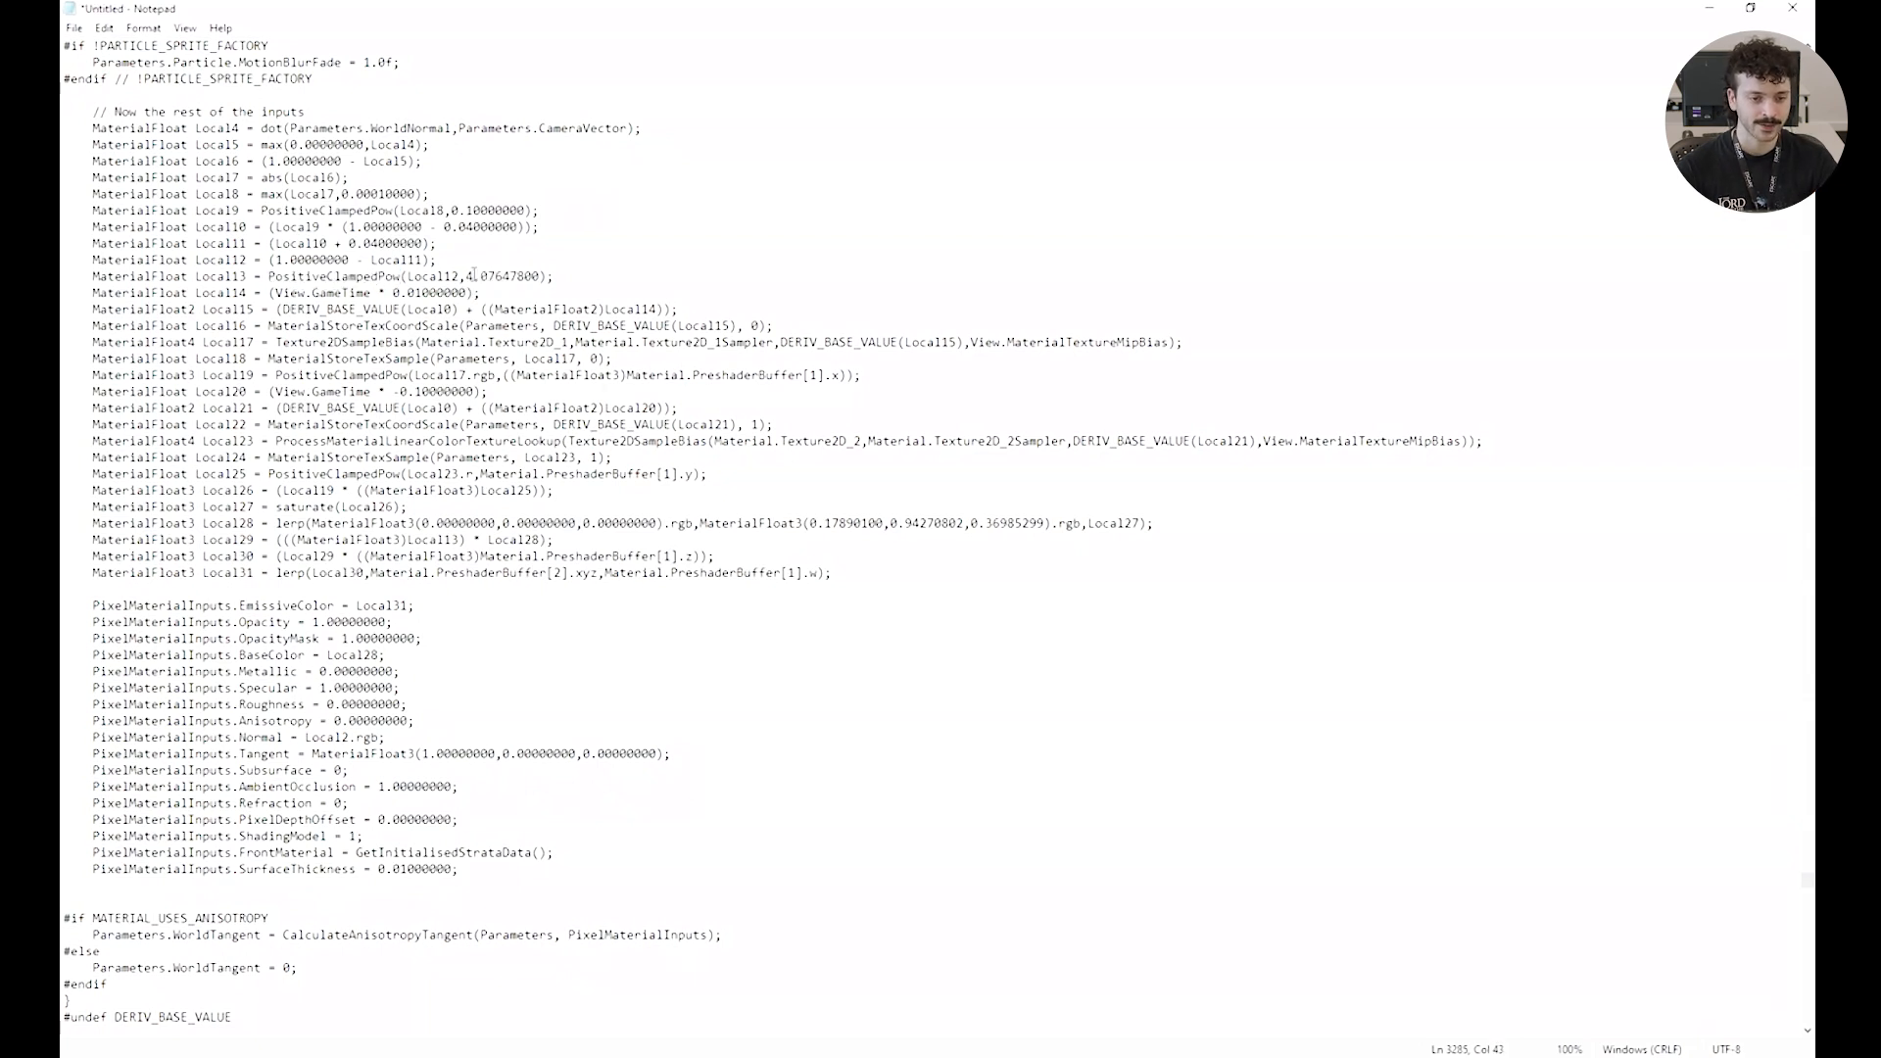
pyautogui.moveTo(495, 269); pyautogui.dragTo(548, 277)
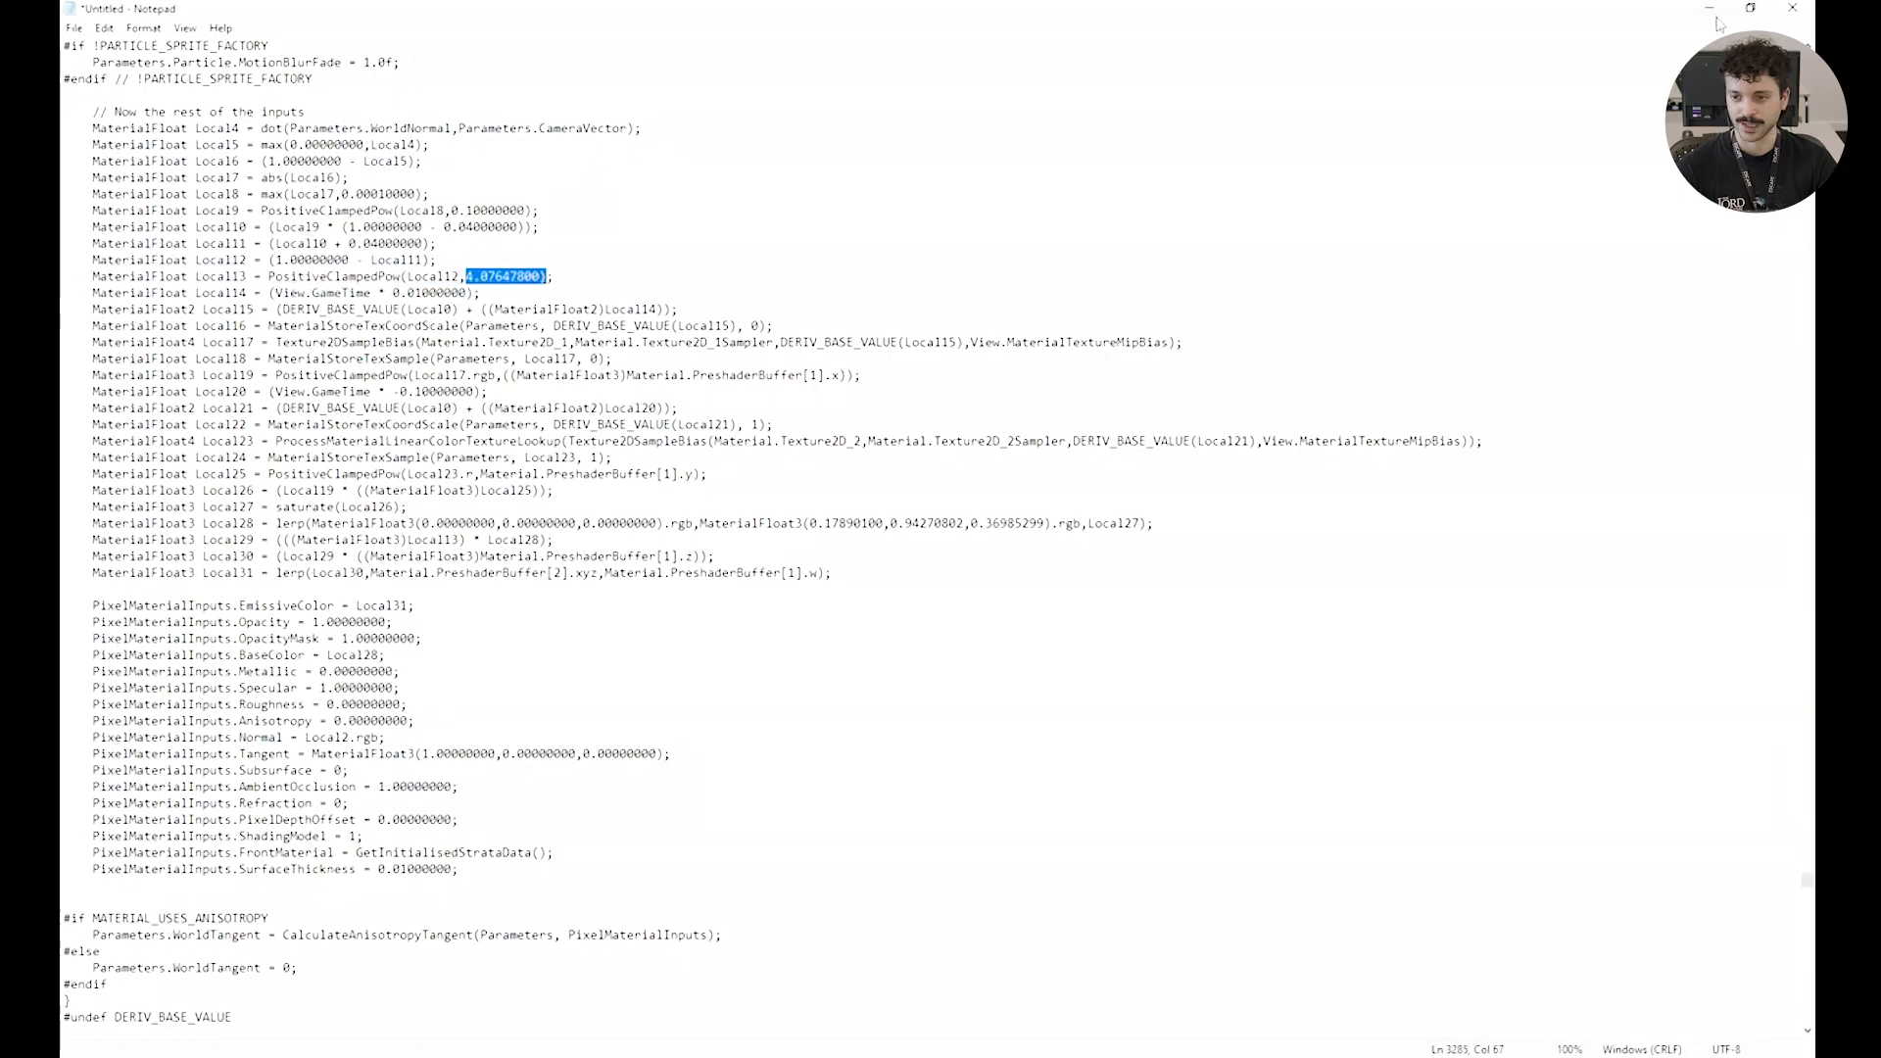
pyautogui.click(1719, 10)
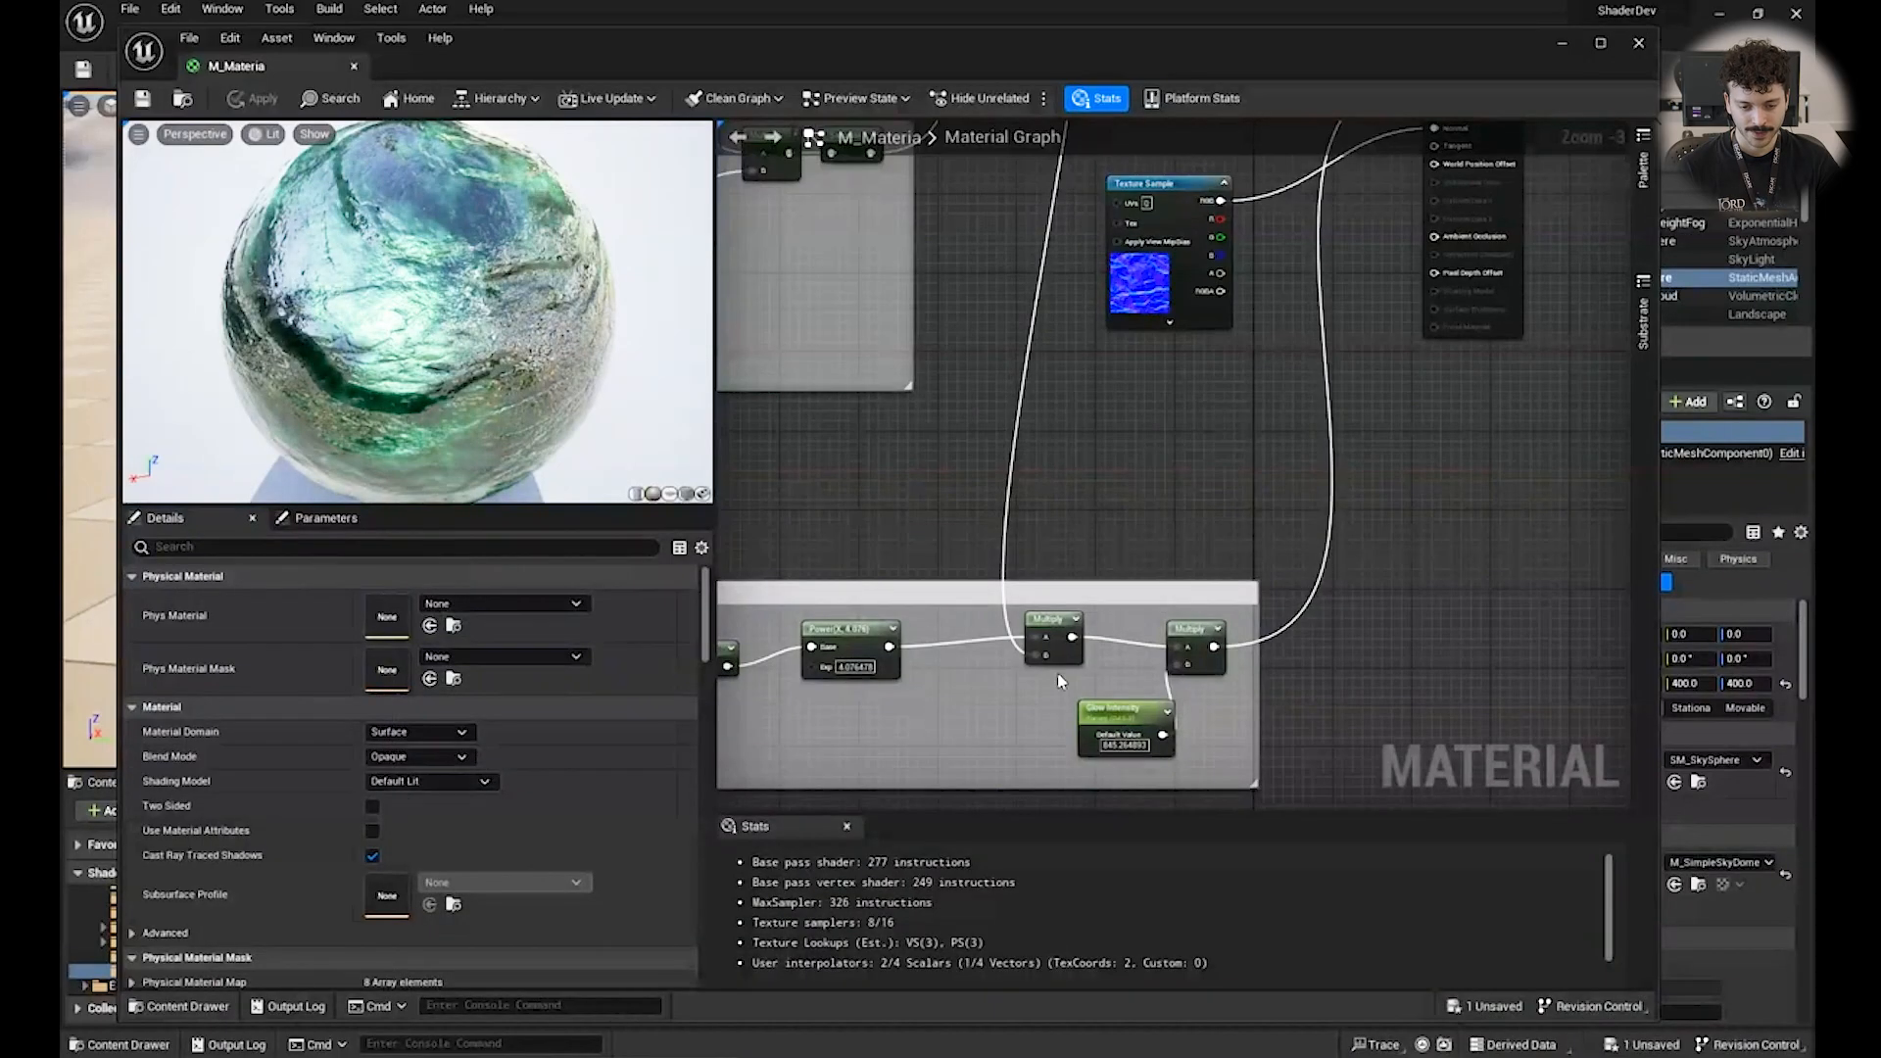
pyautogui.scroll(3, 1153, 641)
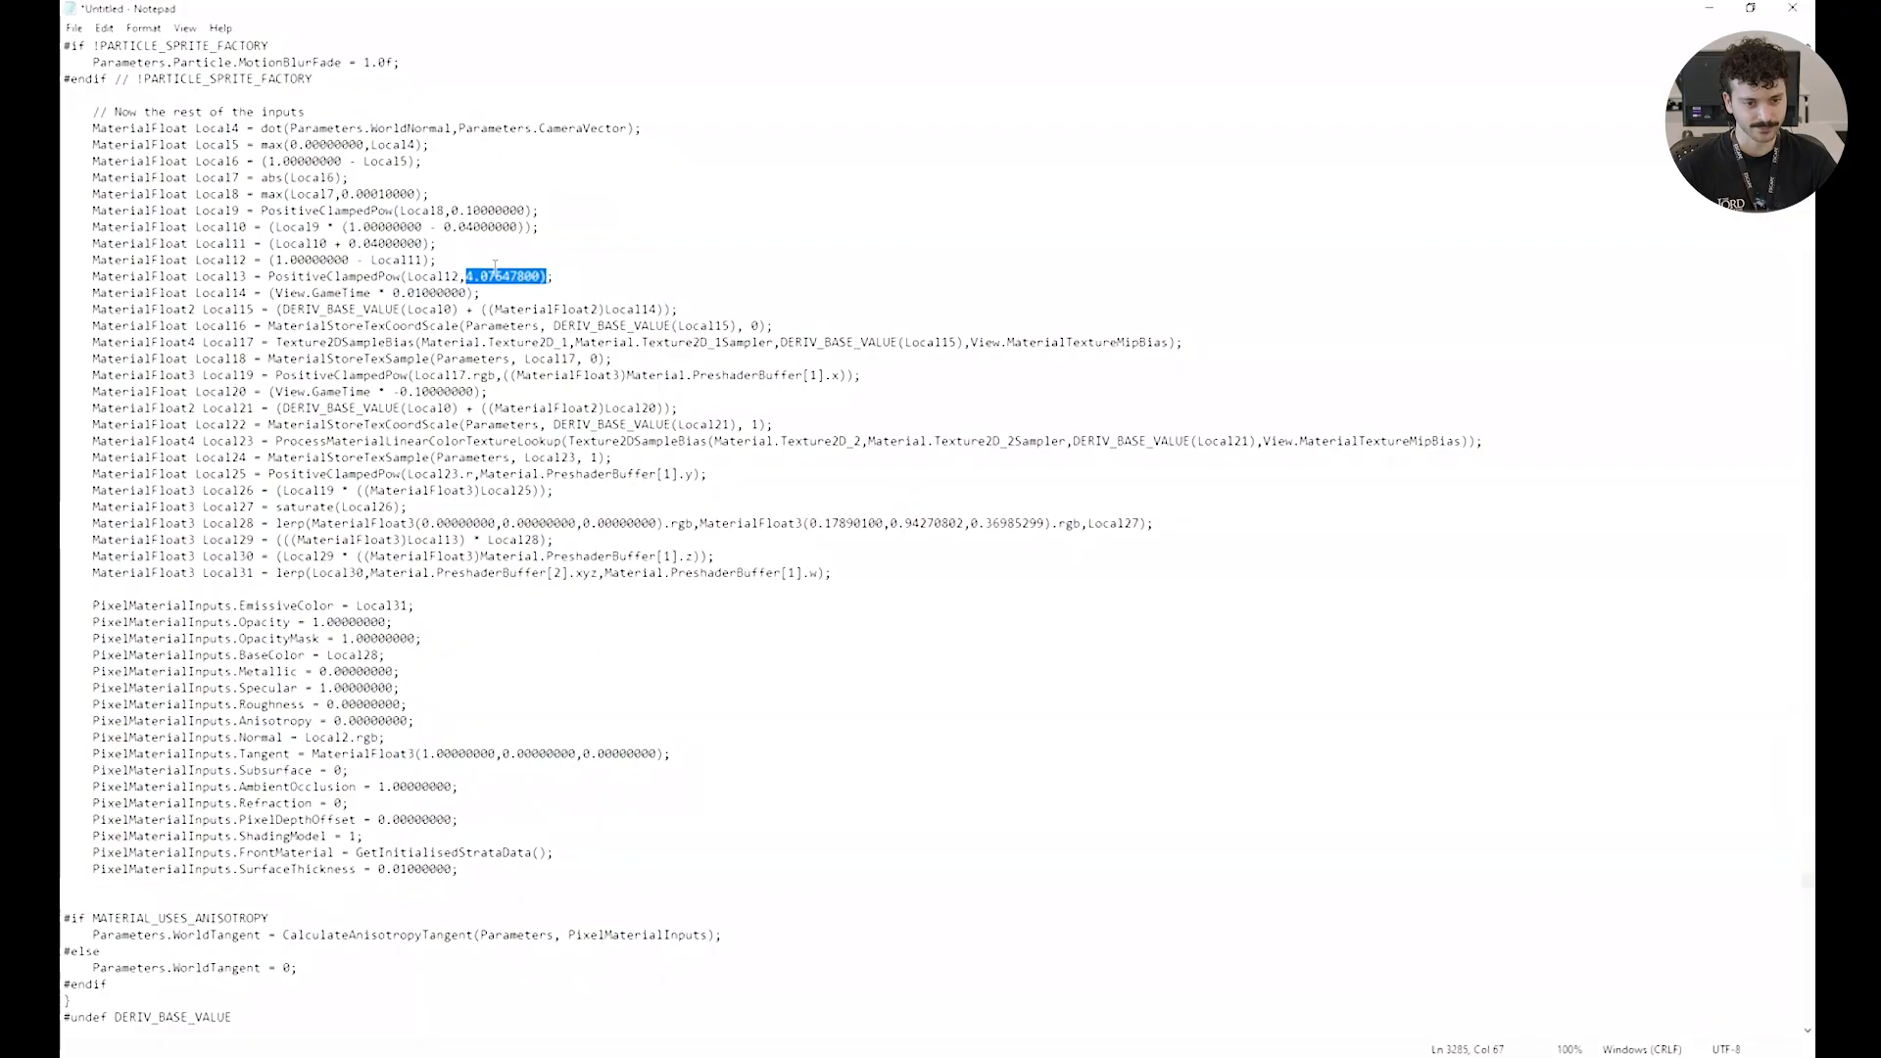
# Recheck the Local13 line in Notepad, and select the matching Power node in Unreal Engine's material graph.
pyautogui.doubleClick(497, 274)
pyautogui.doubleClick(323, 281)
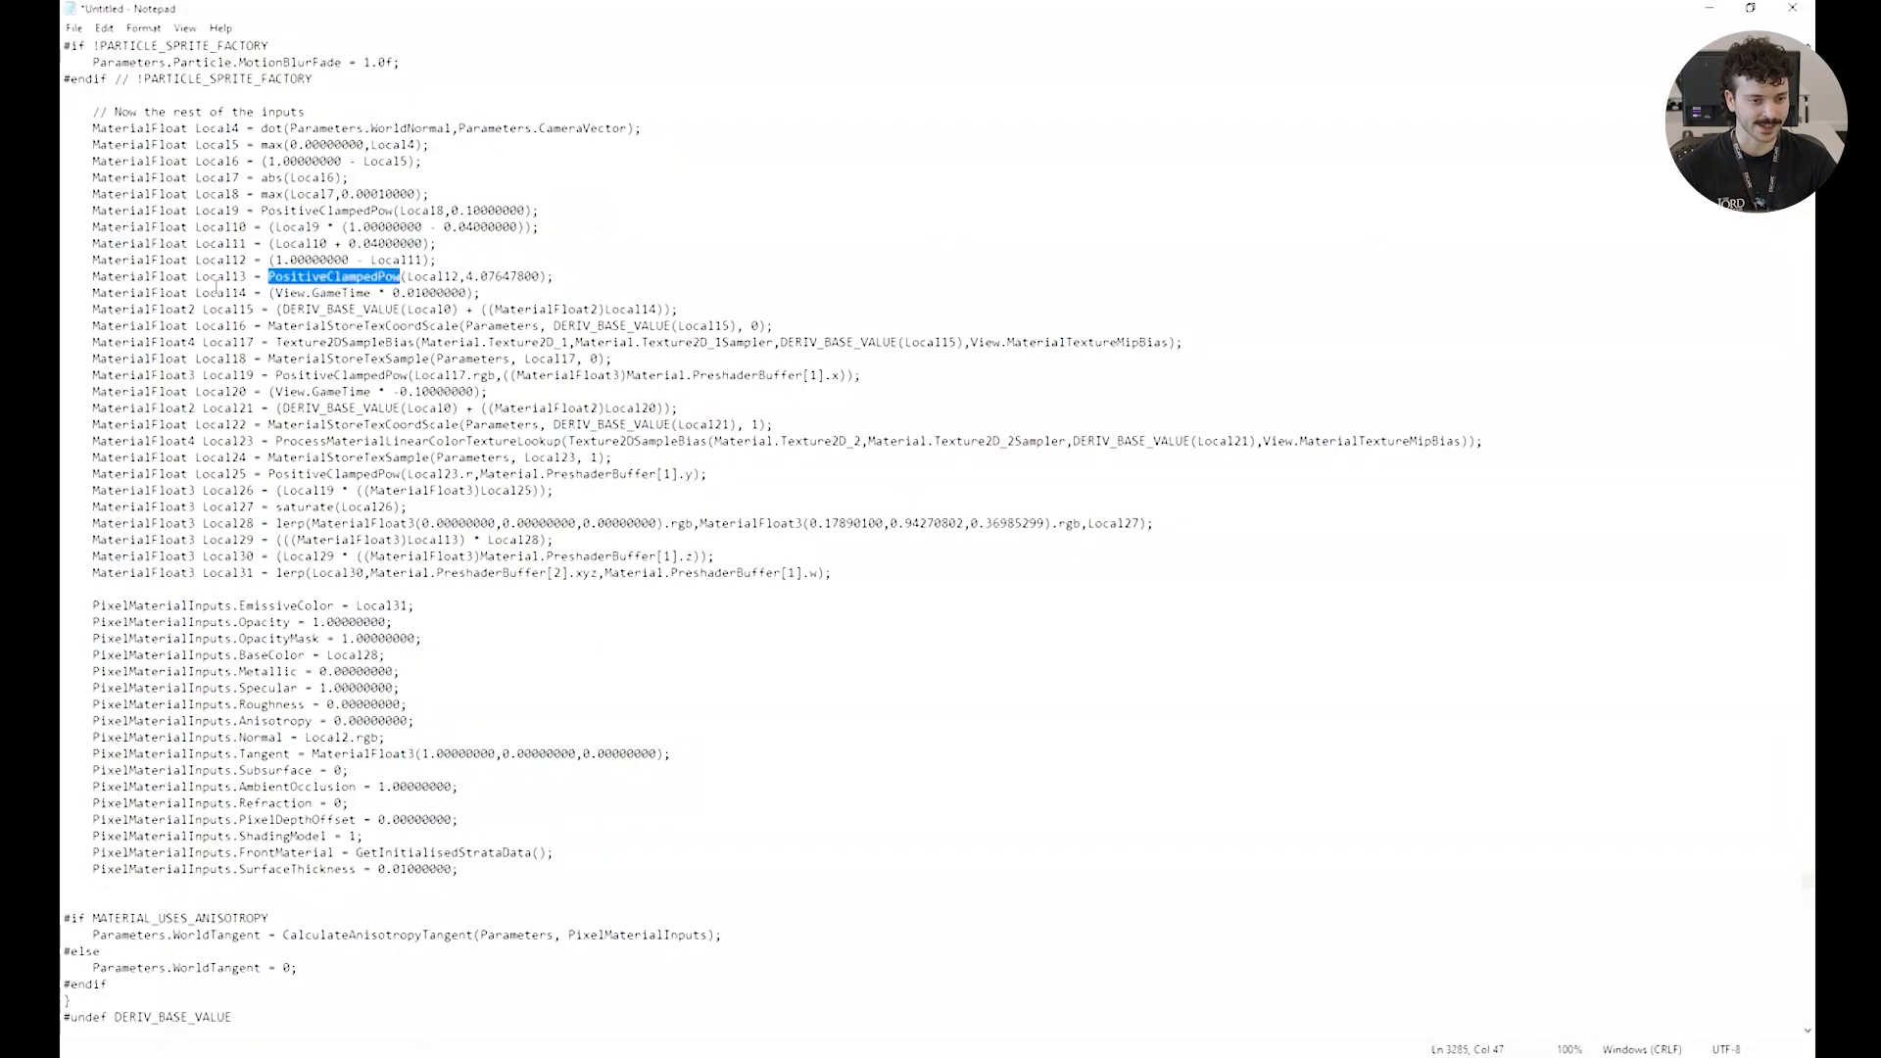
pyautogui.doubleClick(221, 277)
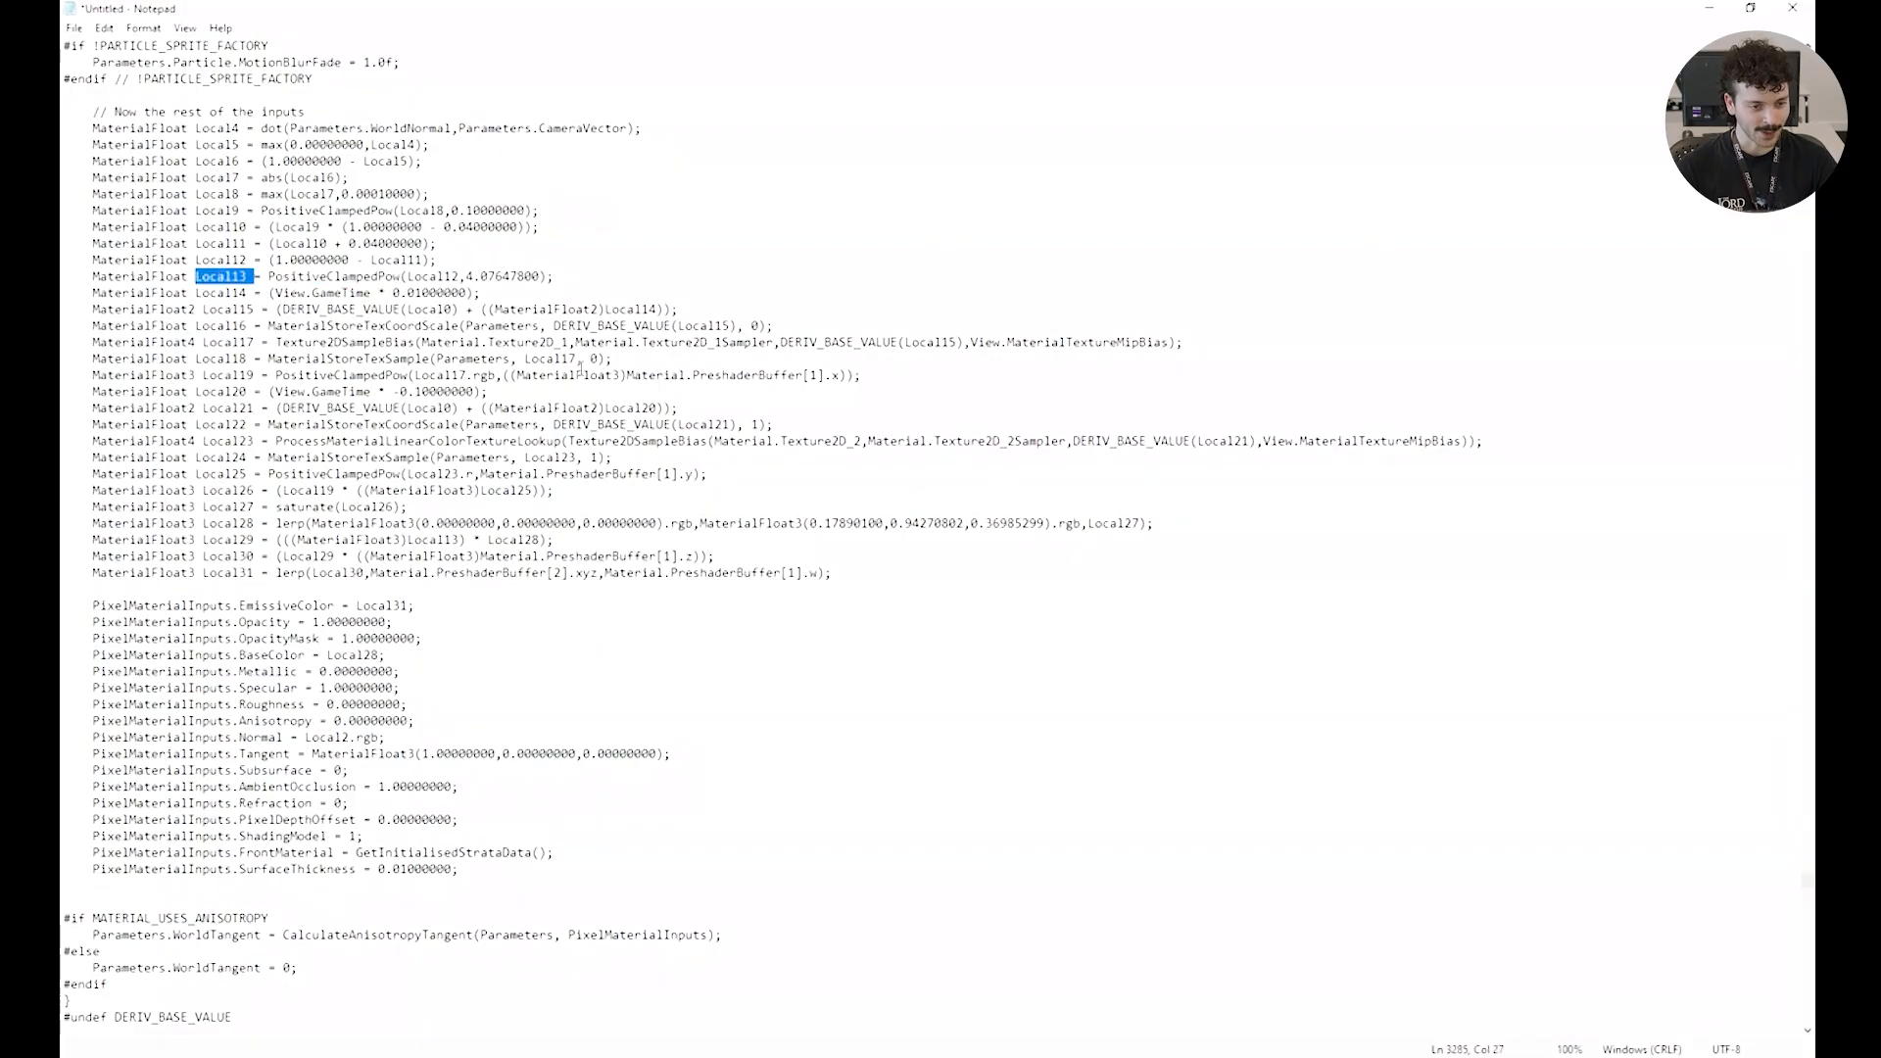
pyautogui.click(1710, 8)
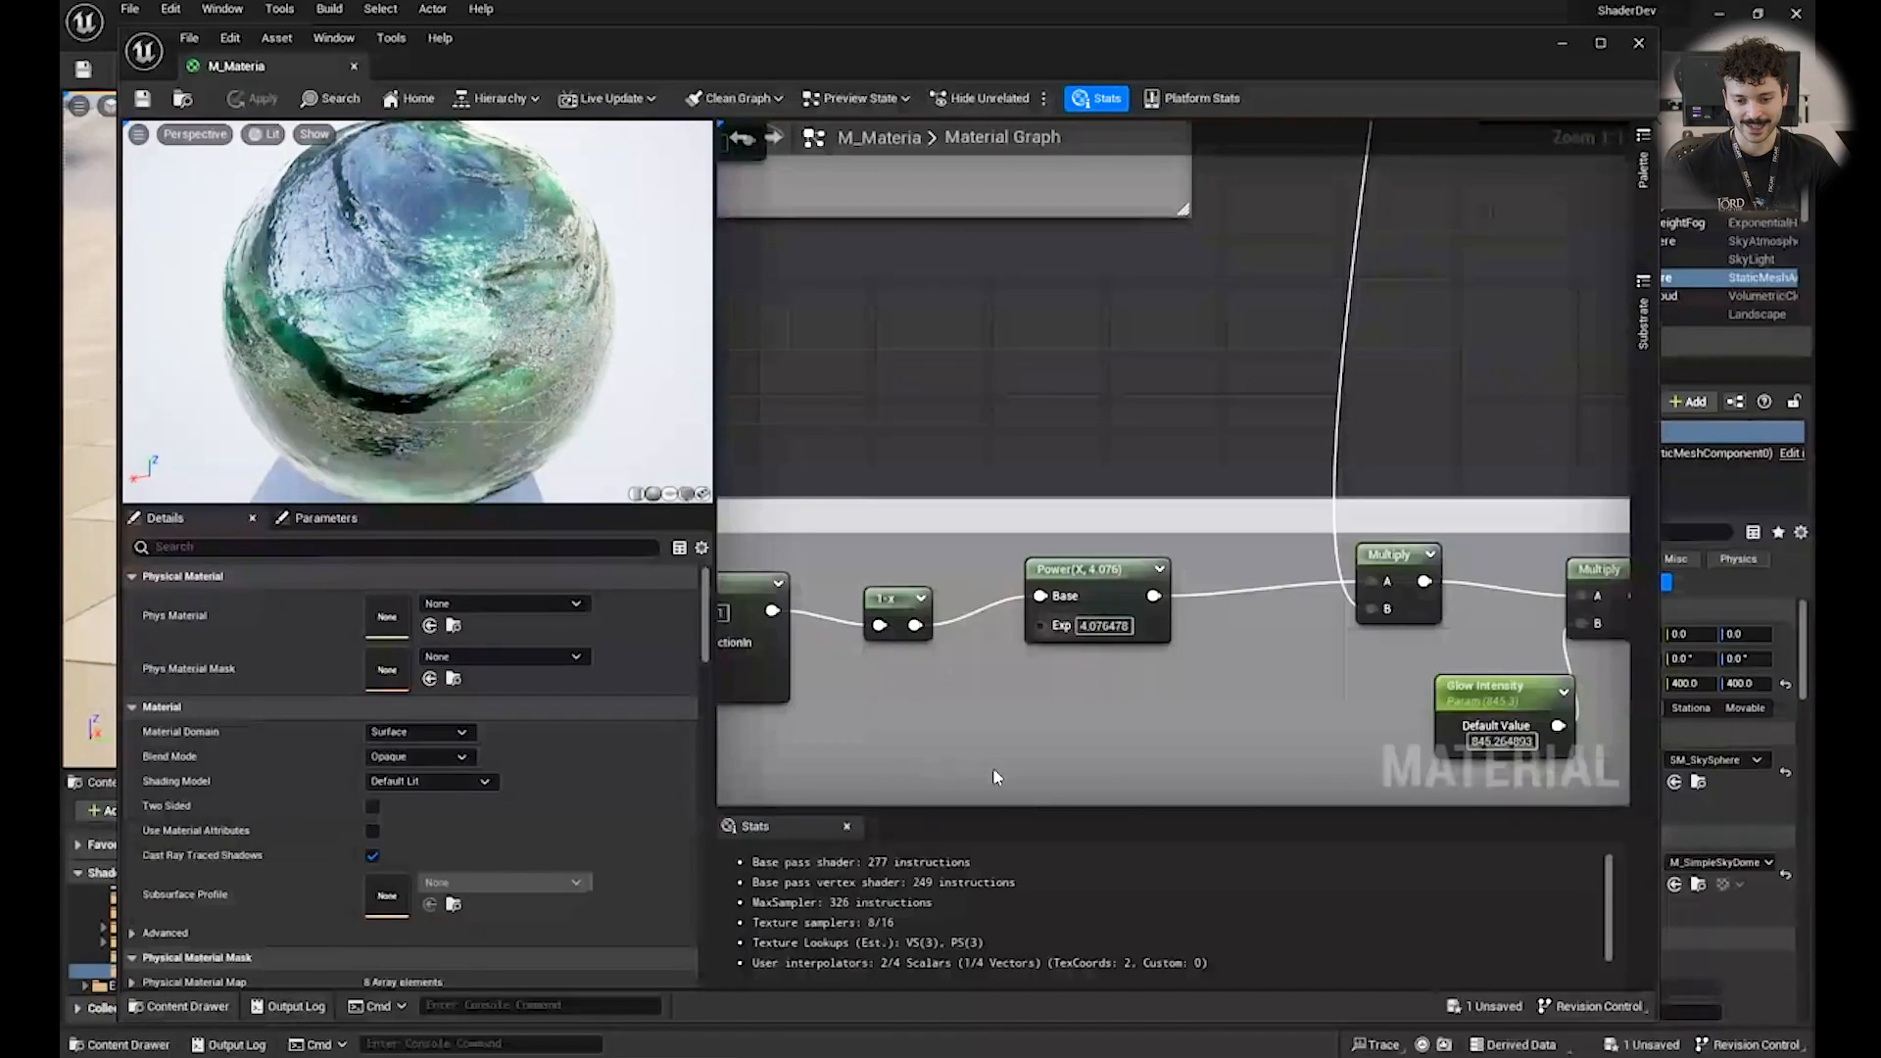
pyautogui.click(1092, 570)
pyautogui.hotkey('alt', 'Tab')
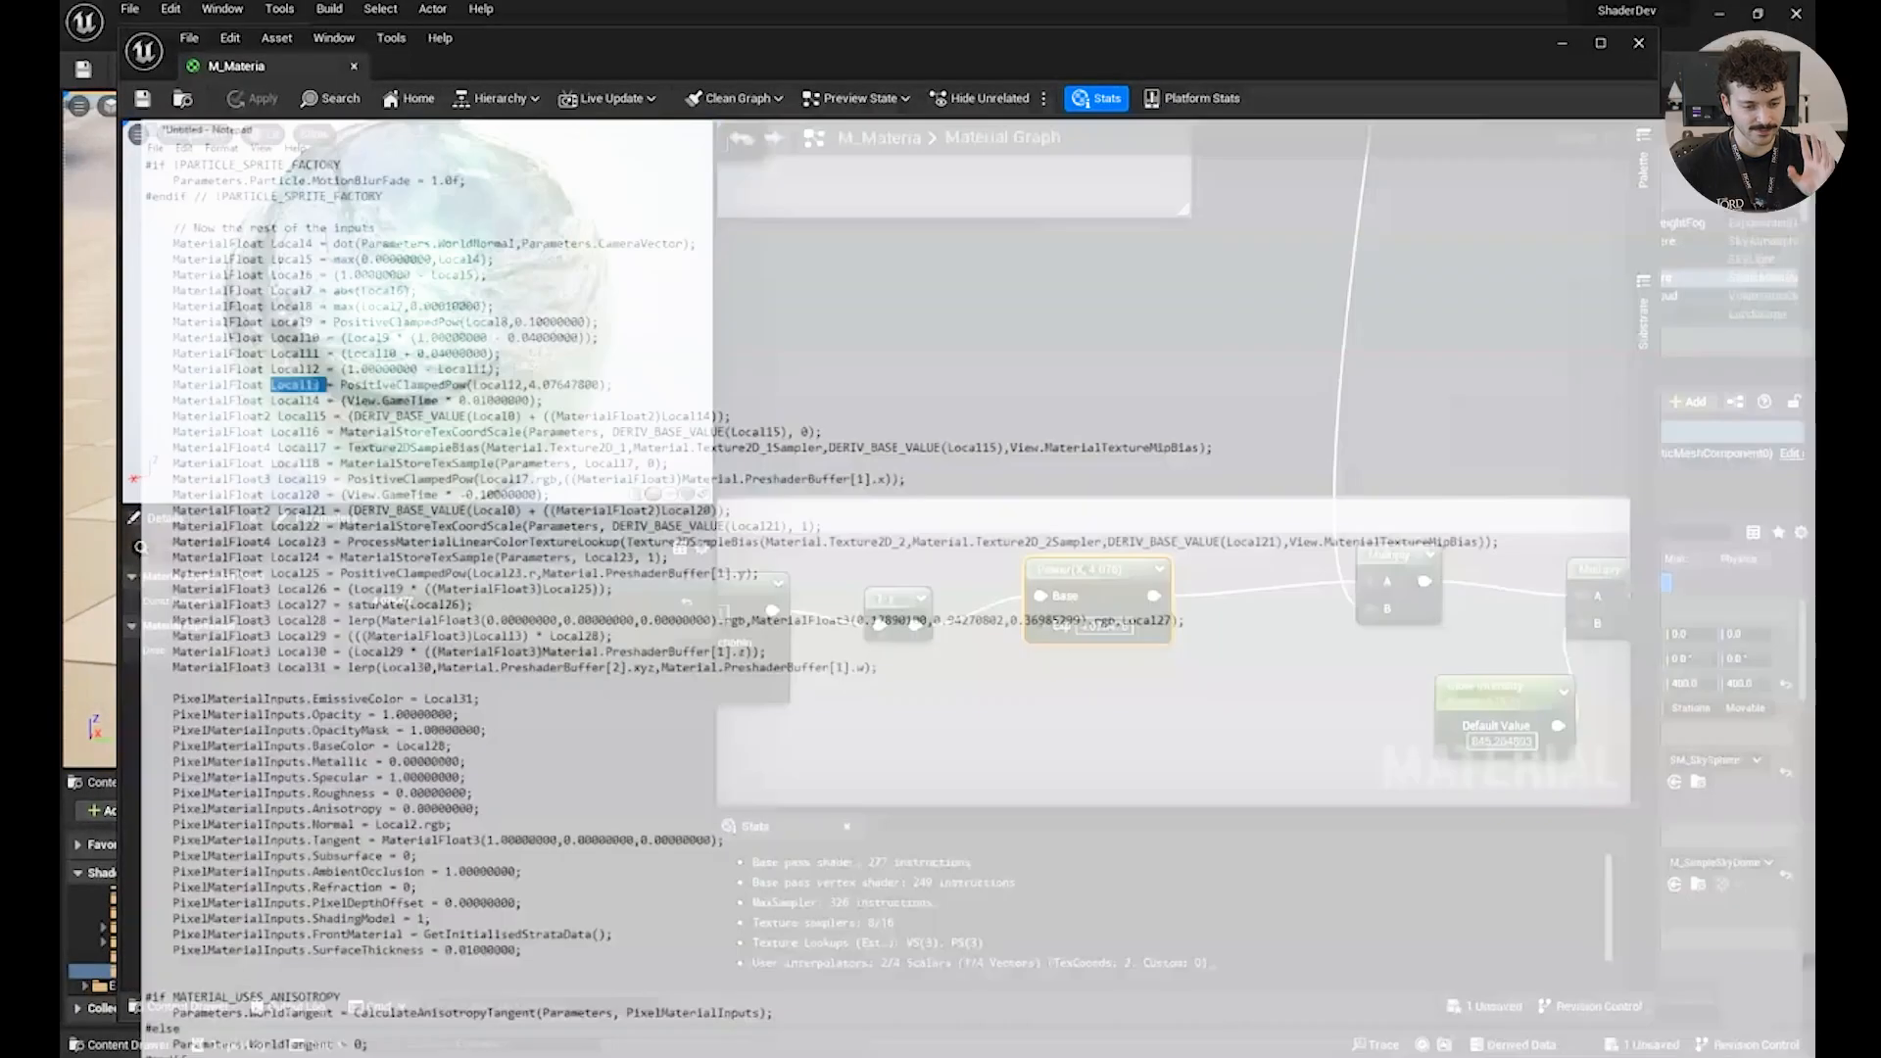
# Review the whole block of Local4 to Local31 calculations in Notepad, and switch back to the M_Materia editor in Unreal Engine.
pyautogui.moveTo(832, 573); pyautogui.dragTo(65, 112)
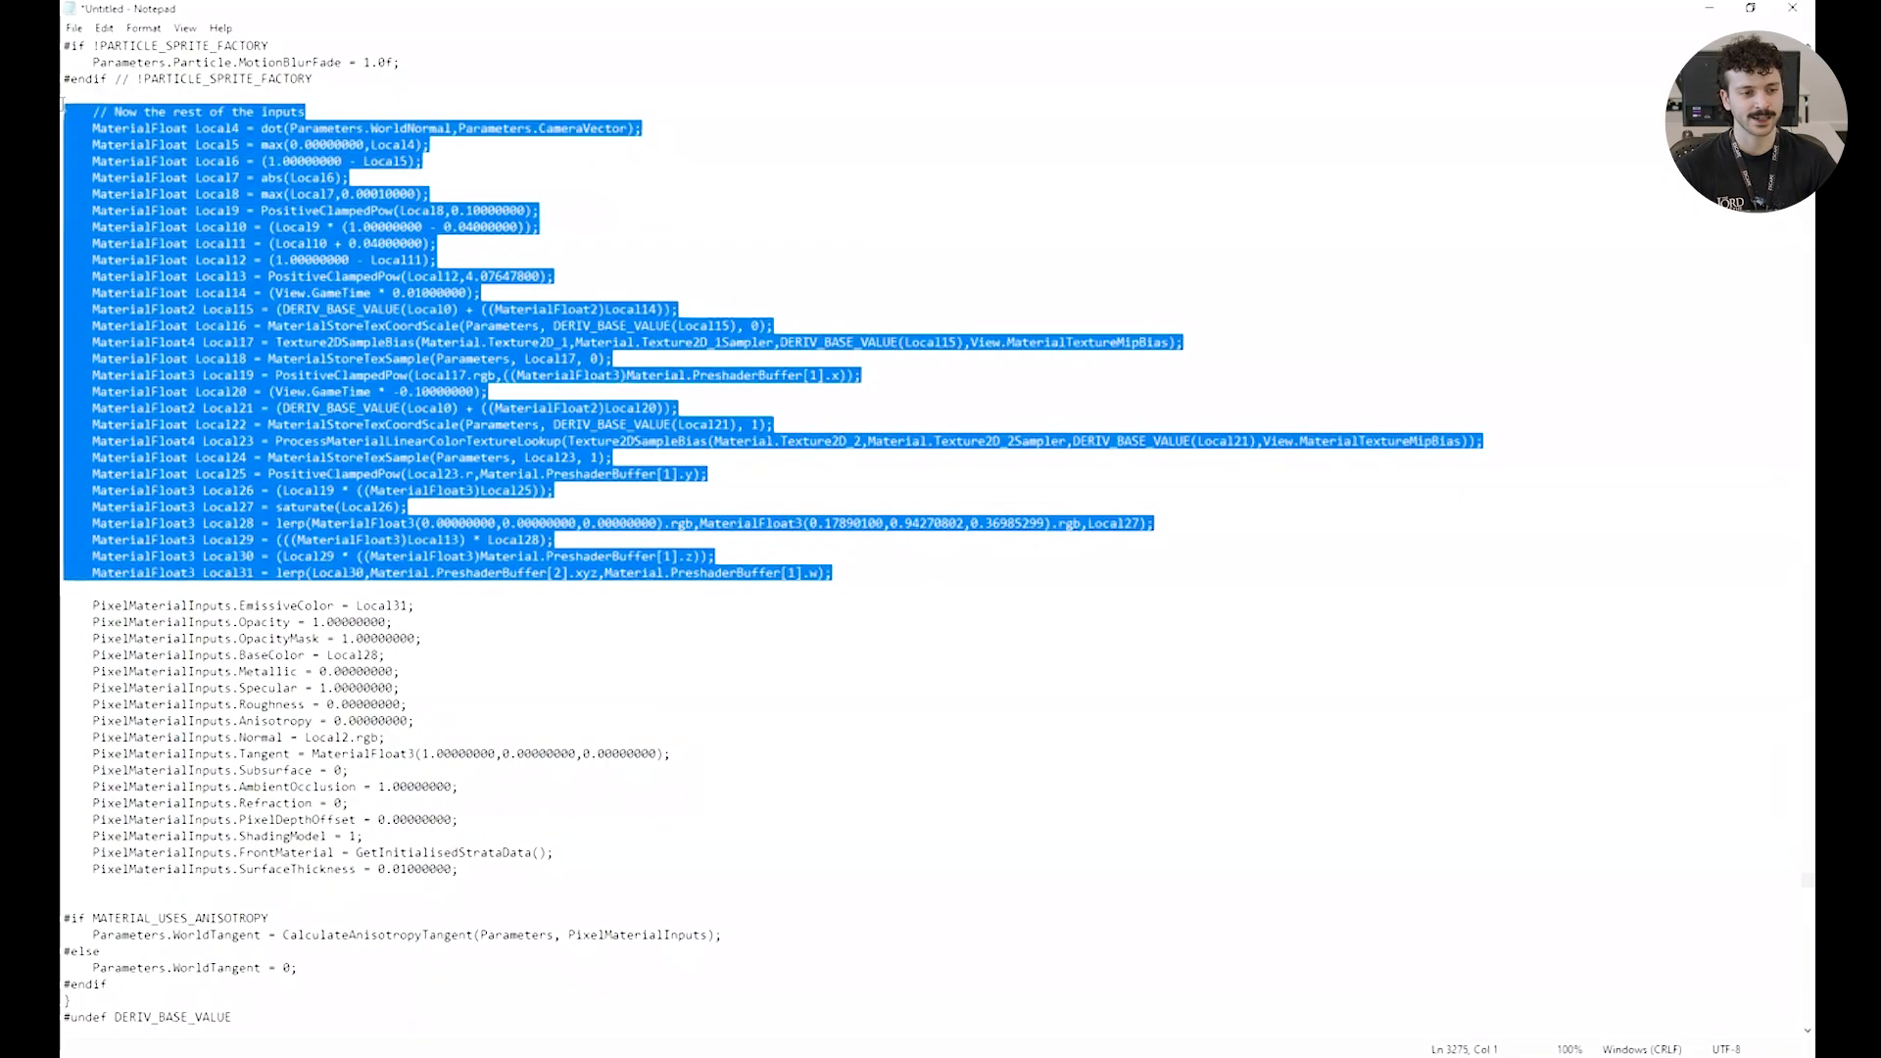
pyautogui.moveTo(389, 217); pyautogui.dragTo(391, 226)
pyautogui.moveTo(65, 112); pyautogui.dragTo(1280, 608)
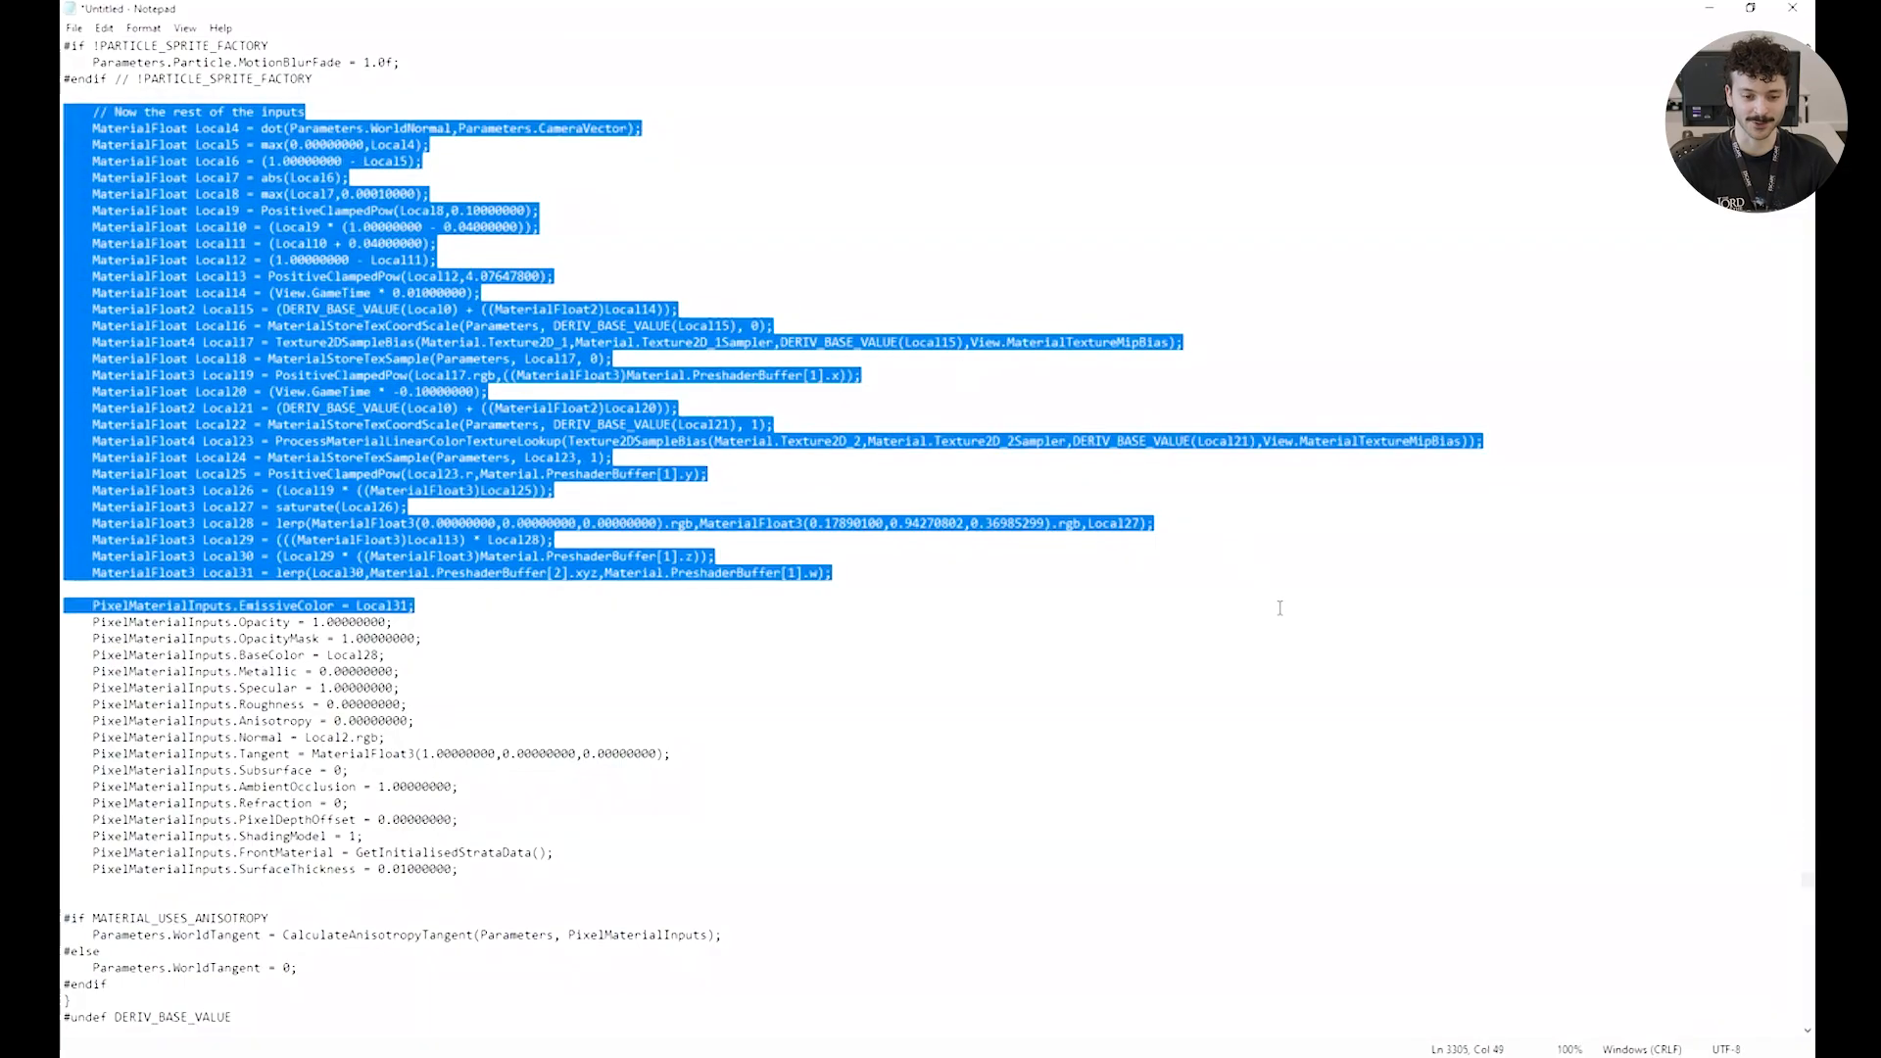
pyautogui.click(931, 537)
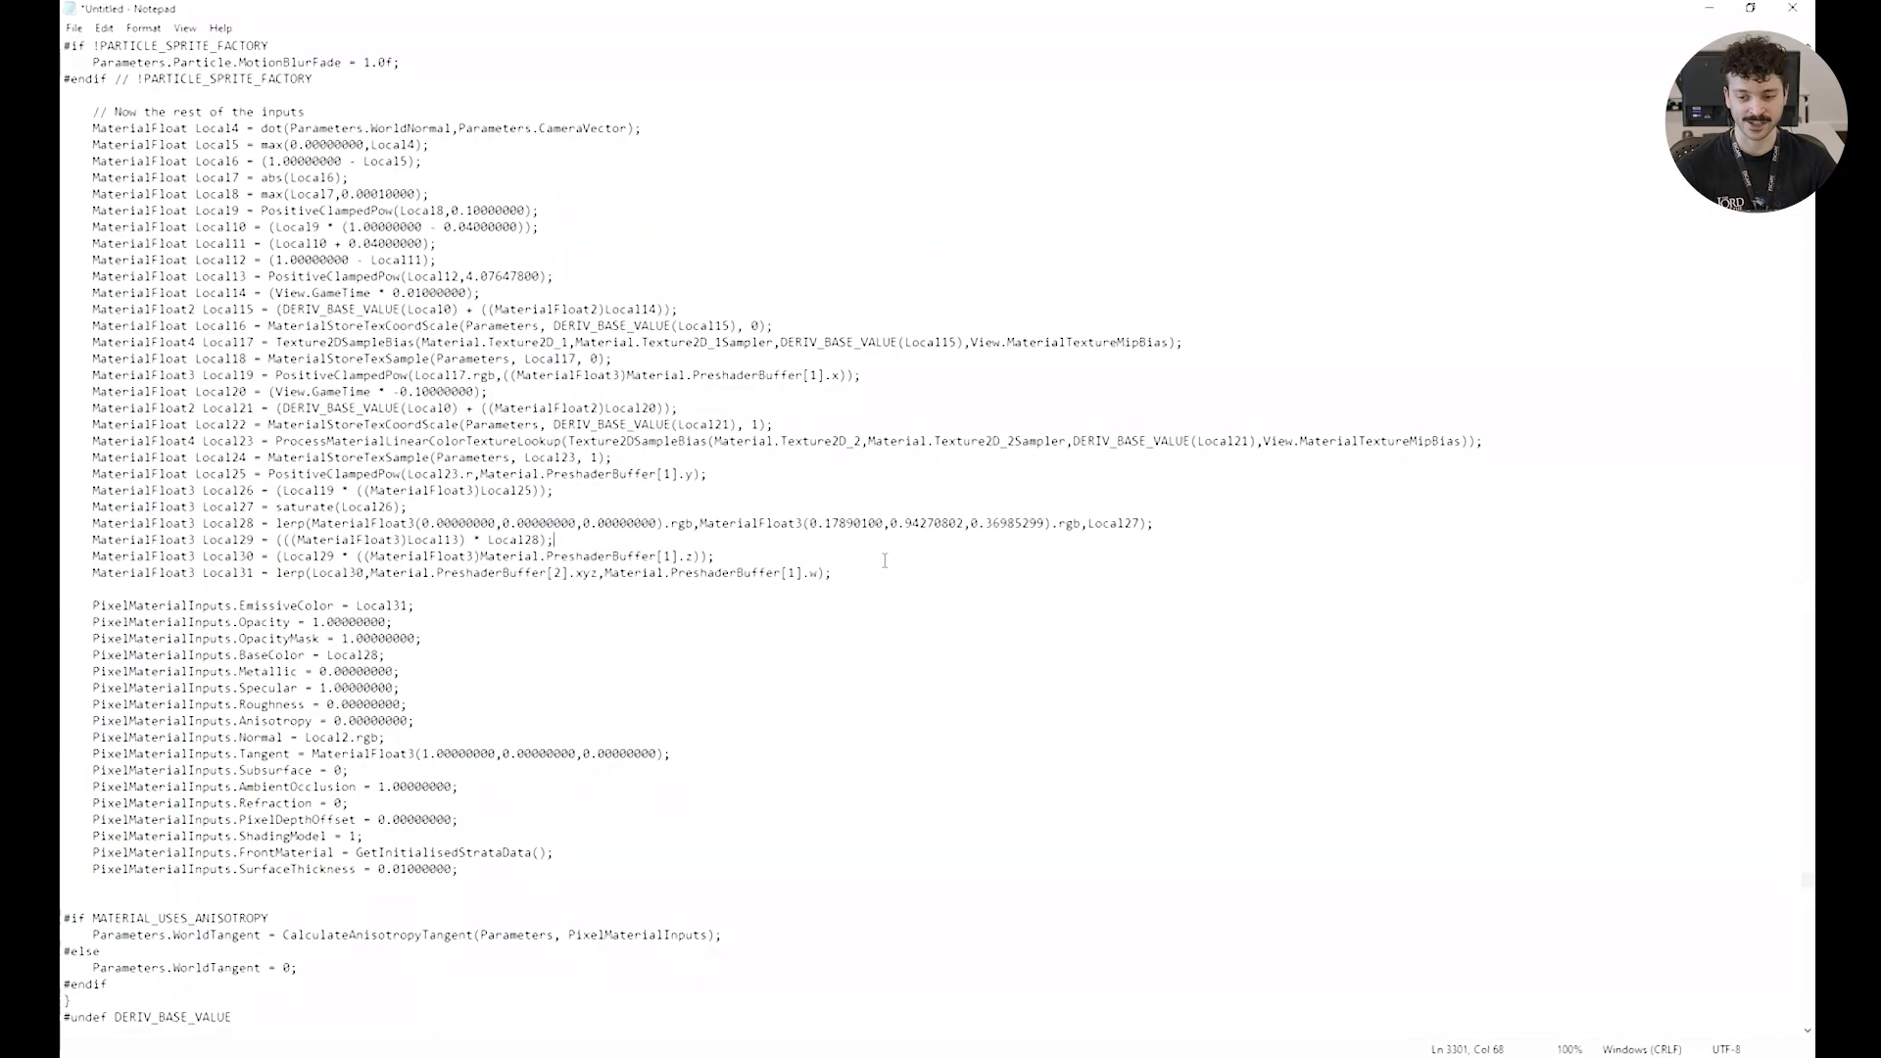
pyautogui.scroll(2, 831, 764)
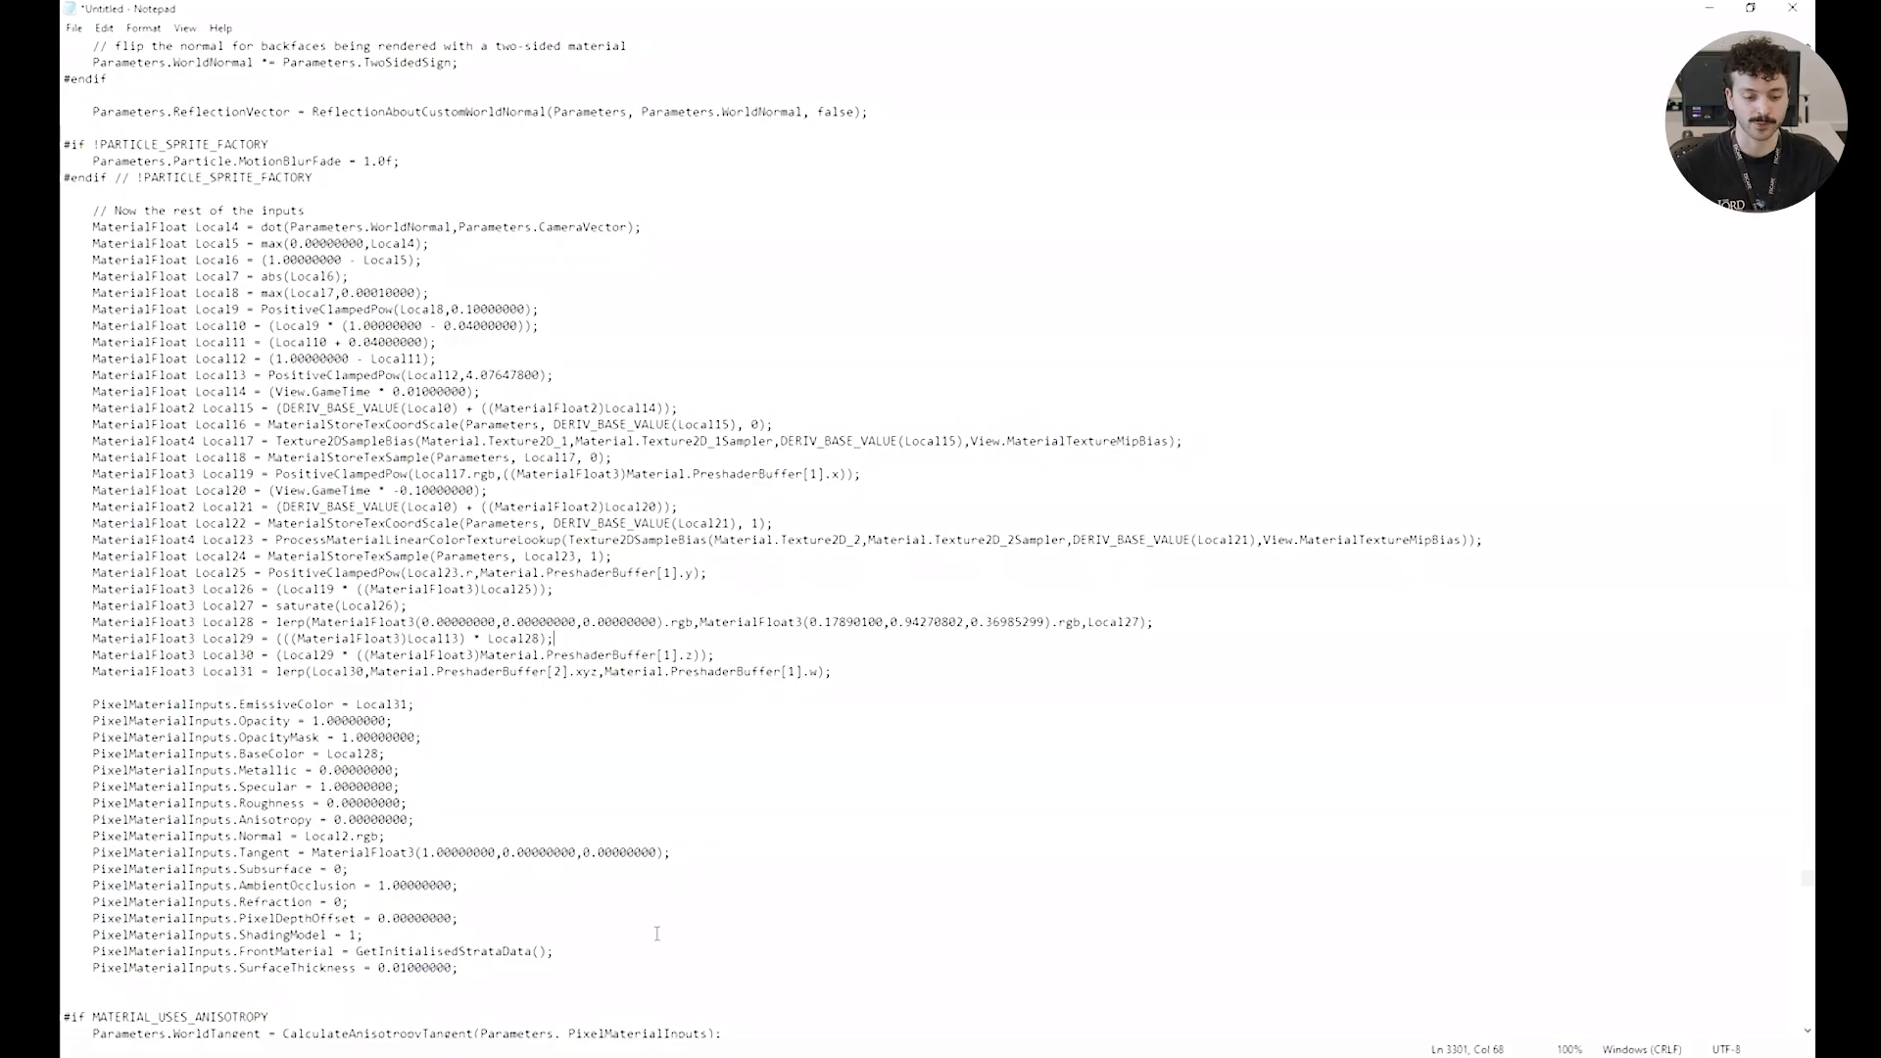
pyautogui.moveTo(590, 1056)
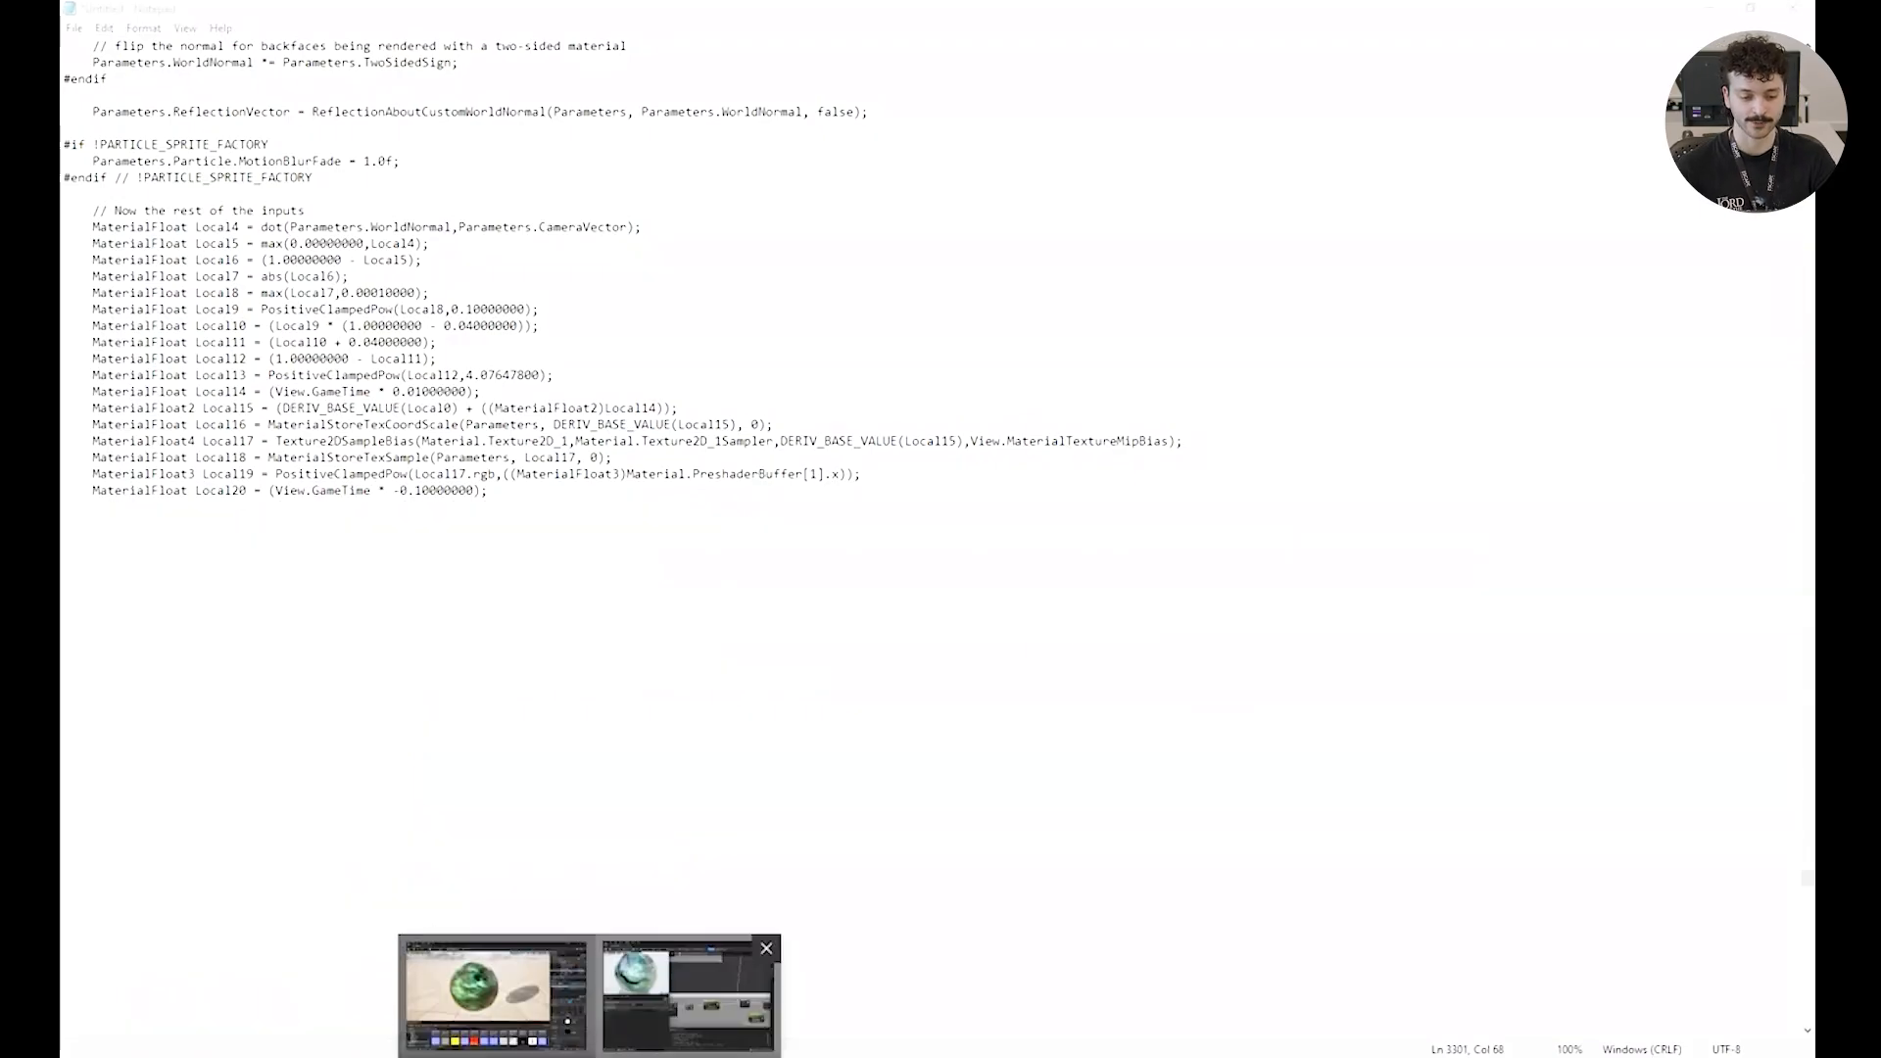
pyautogui.click(690, 1001)
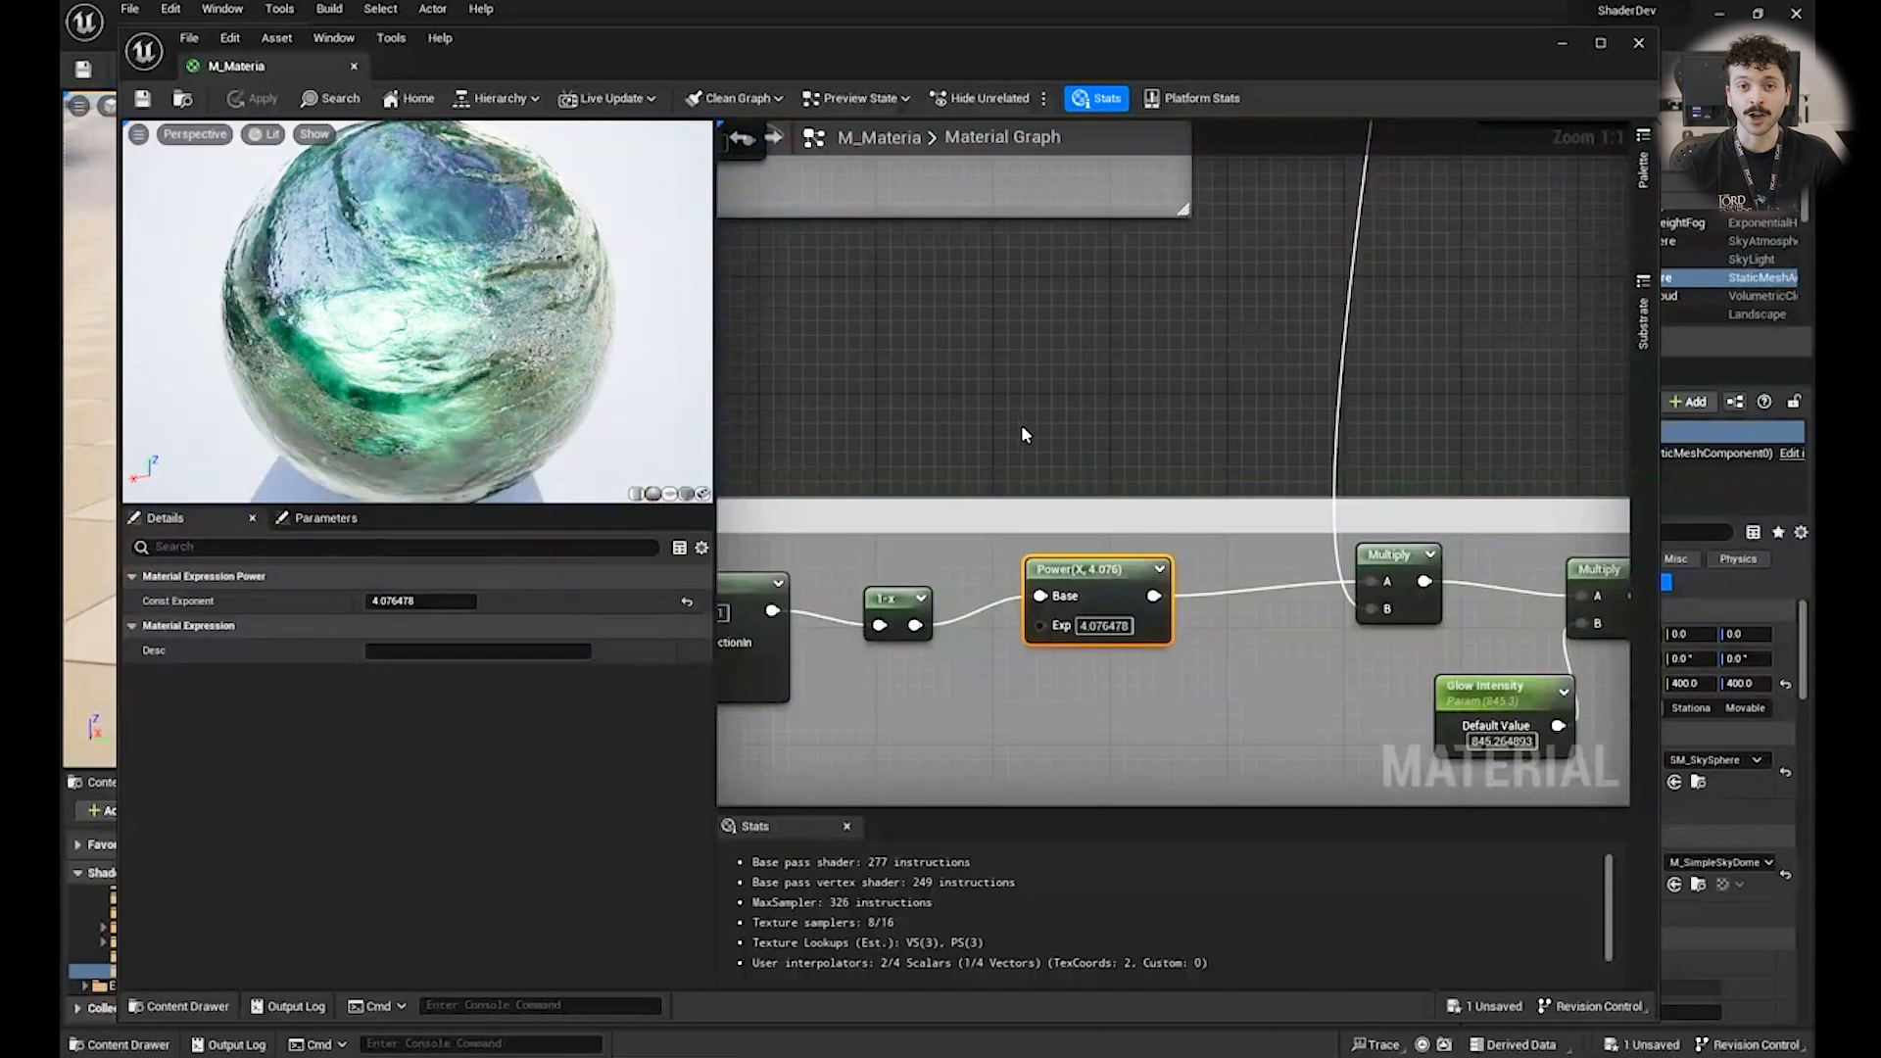